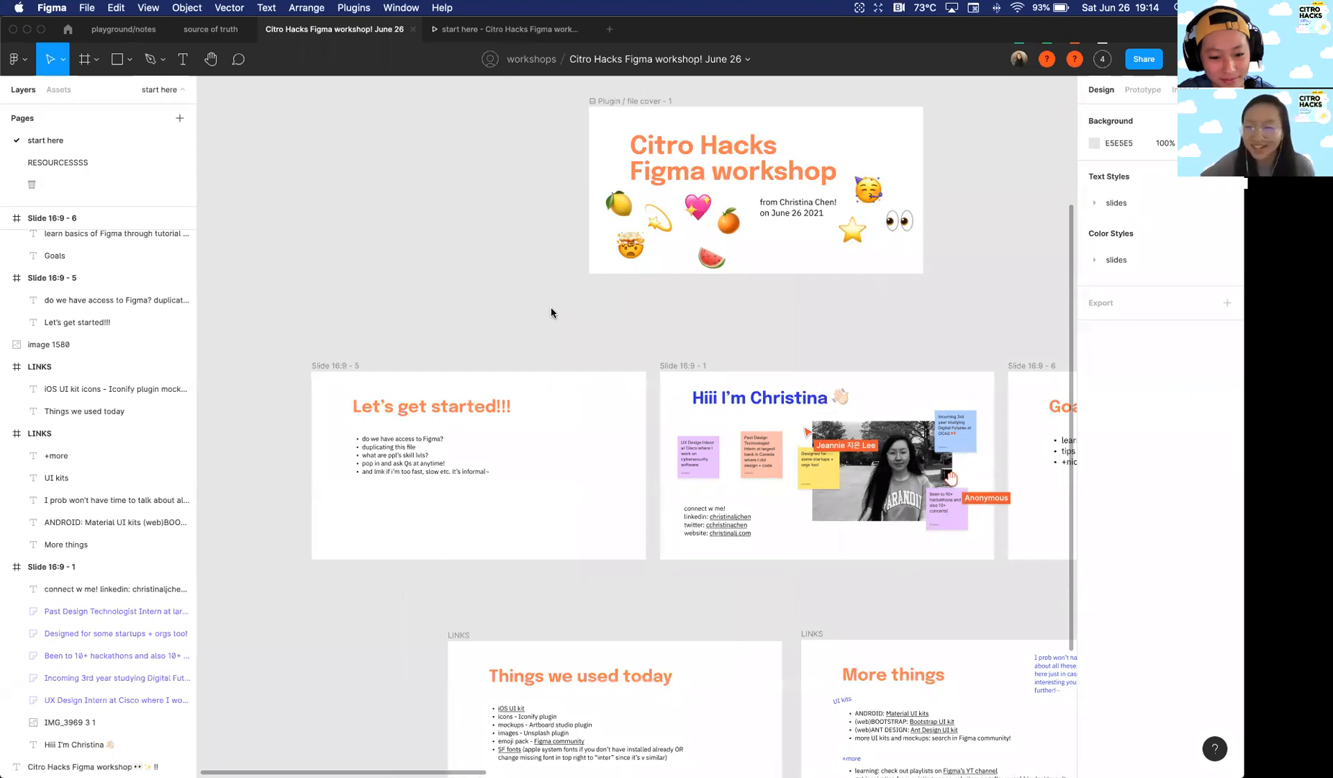
Step: Show the workshop file's options, including Duplicate, and close them without choosing one
scroll(540, 311, "right", 2)
scroll(540, 311, "down", 1)
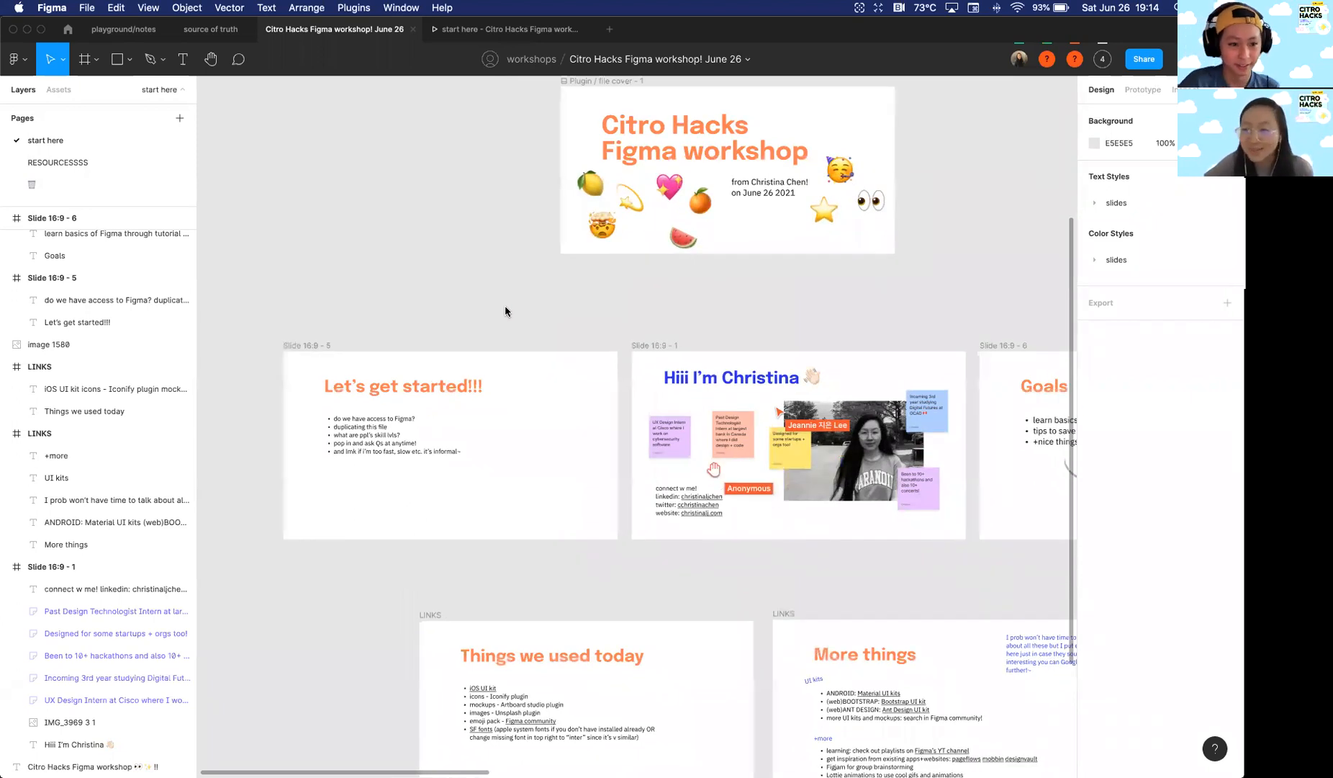
scroll(504, 310, "up", 2)
scroll(504, 309, "left", 1)
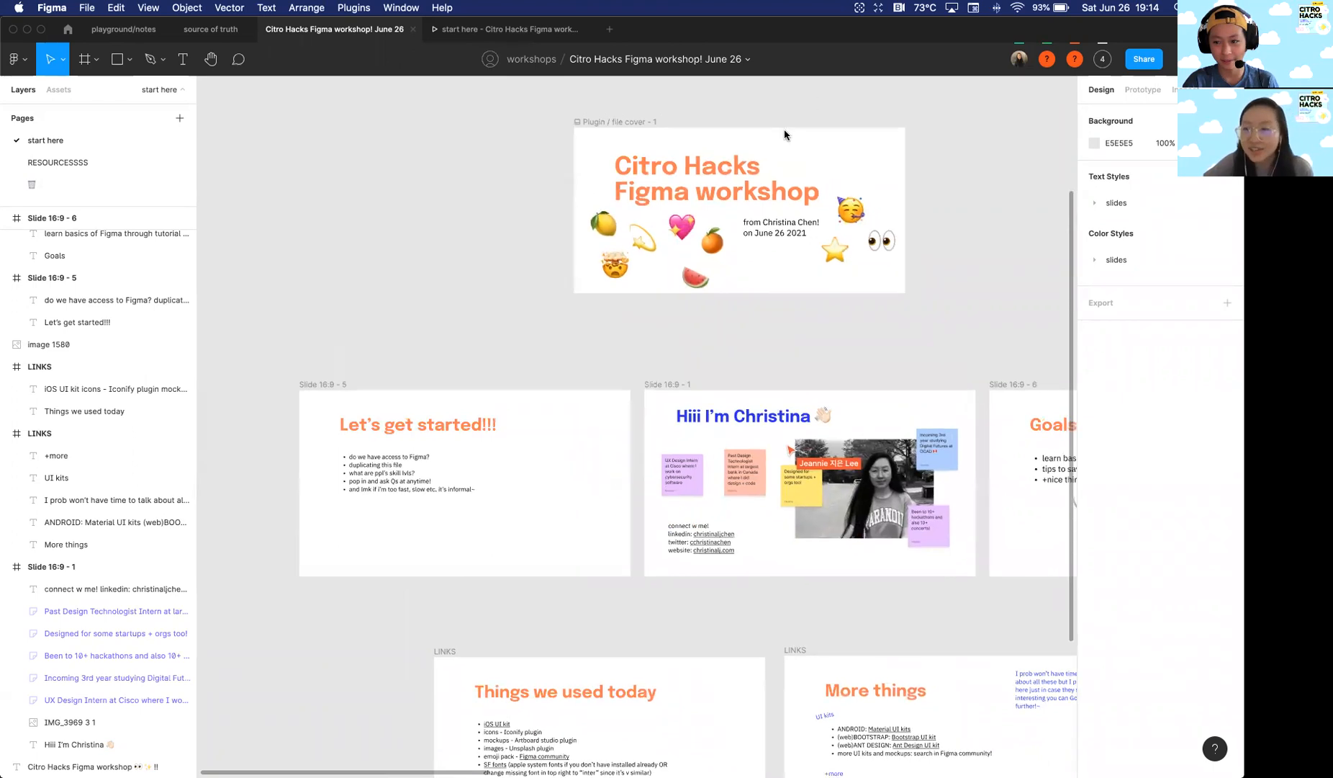
scroll(784, 129, "right", 1)
scroll(784, 128, "up", 1)
left_click(747, 60)
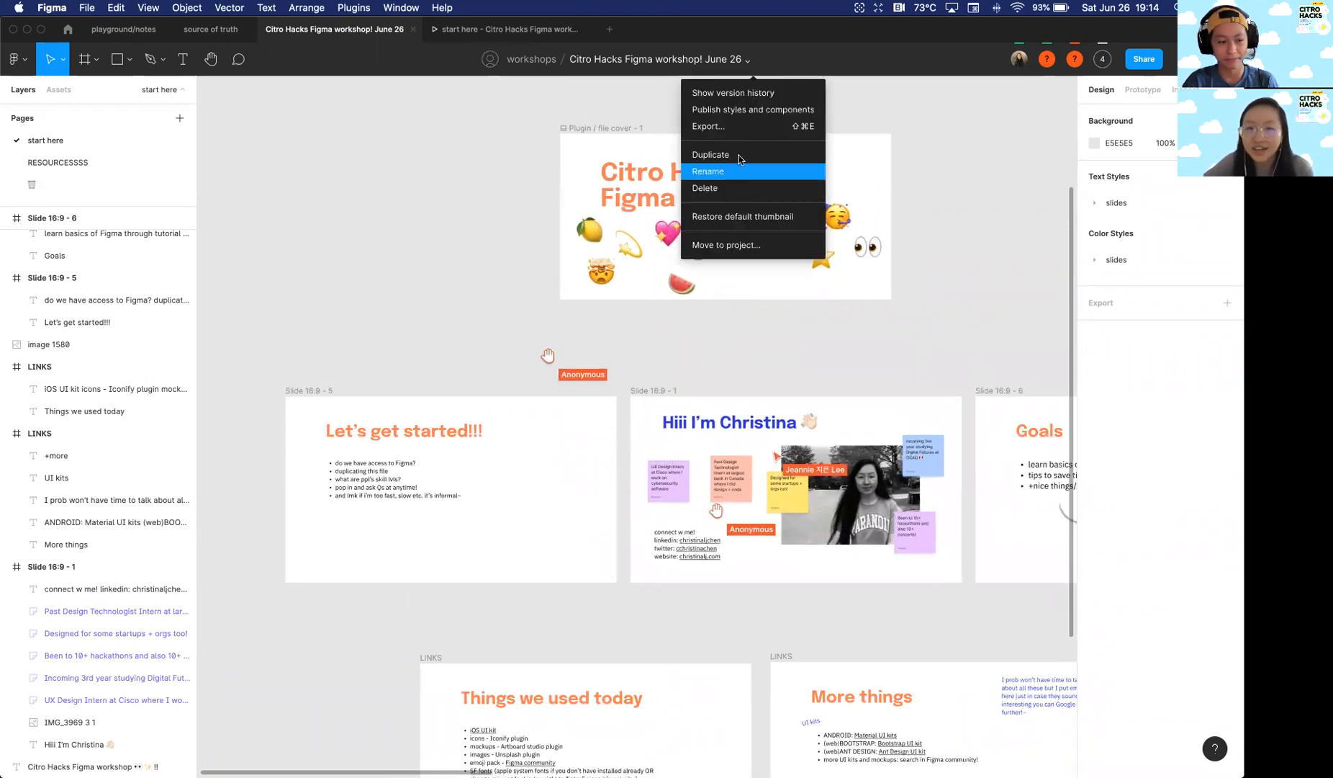
left_click(453, 224)
Step: Look over the workshop slides and phone screens, ending on the "Let's get started!!!" slide
scroll(452, 227, "right", 2)
scroll(452, 227, "down", 1)
scroll(454, 227, "right", 2)
scroll(454, 227, "down", 1)
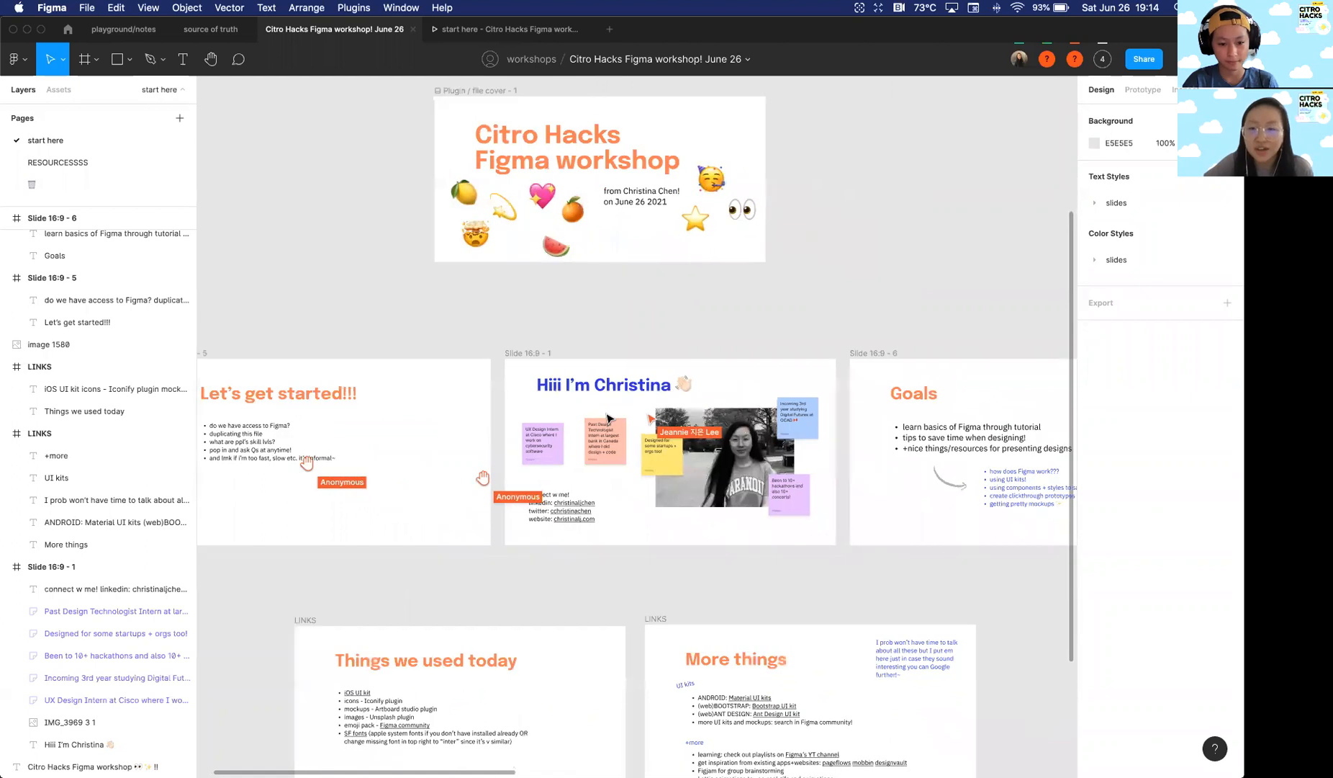
scroll(608, 417, "up", 3)
scroll(610, 420, "down", 4)
scroll(702, 596, "right", 4)
scroll(703, 596, "down", 1)
scroll(734, 632, "left", 3)
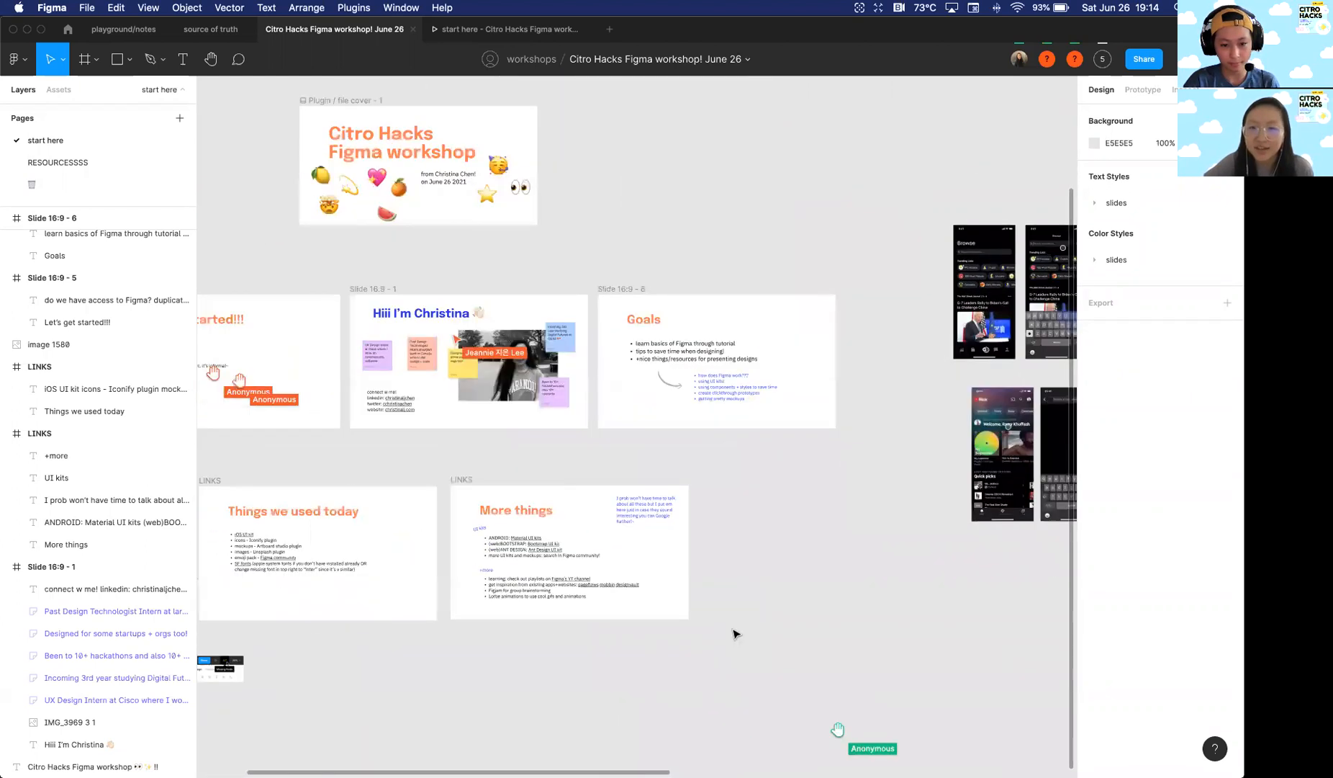
scroll(479, 470, "up", 5)
scroll(479, 470, "up", 2)
scroll(479, 470, "left", 1)
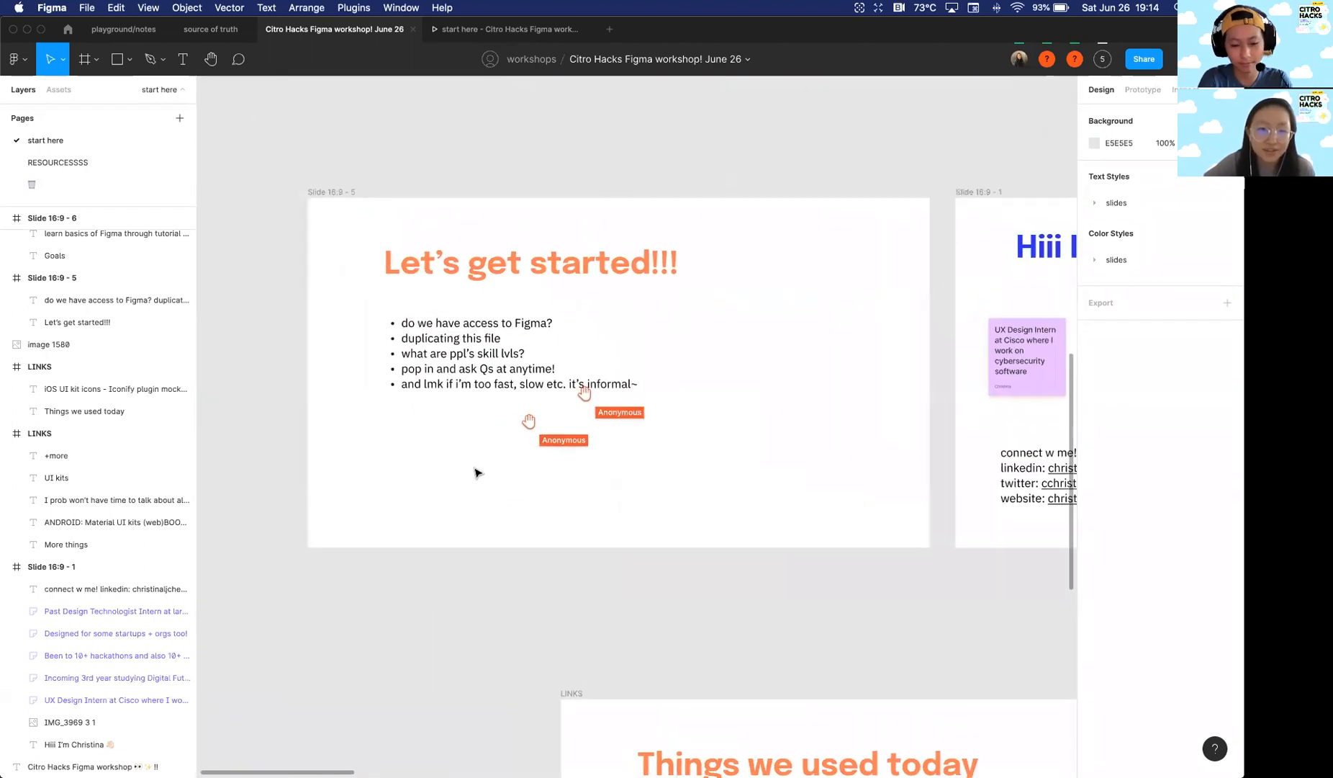
scroll(452, 337, "up", 3)
scroll(453, 336, "down", 1)
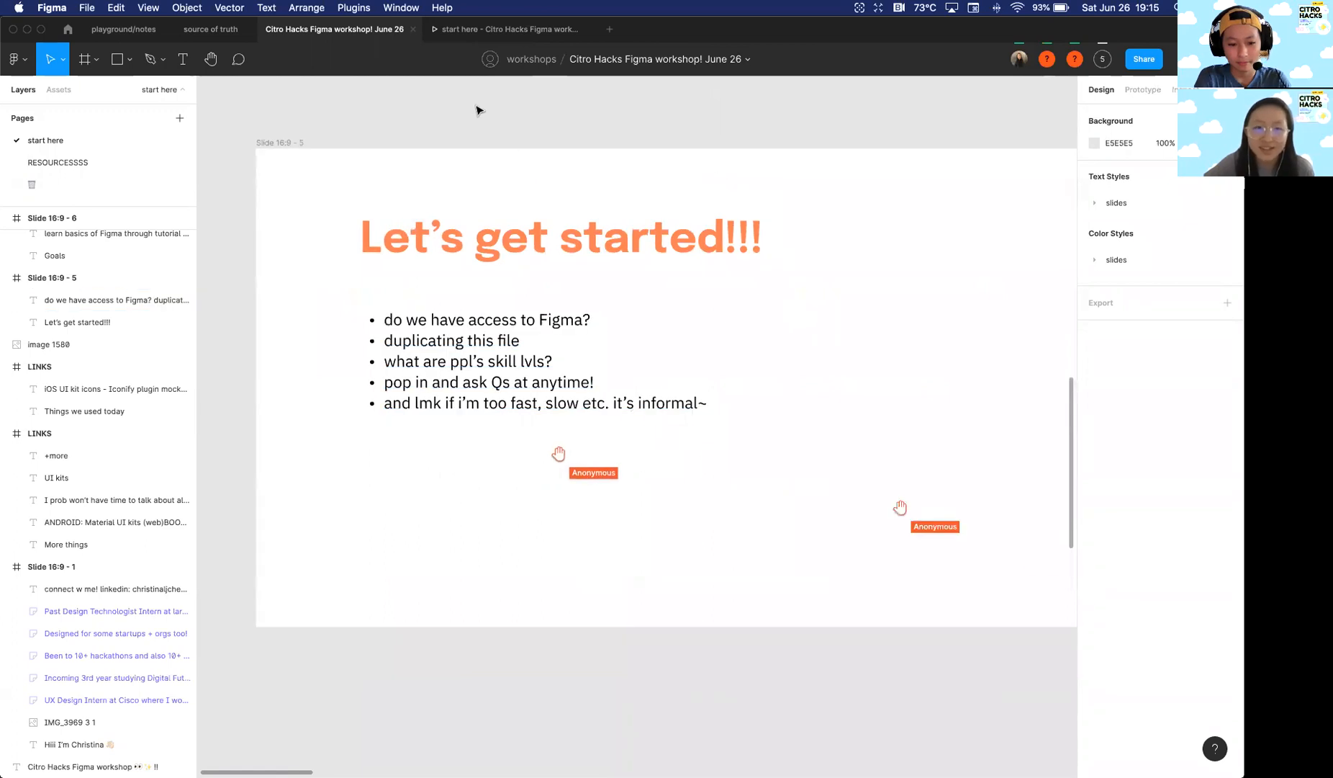
Step: Switch to the "start here" prototype and preview the recipe screen's vertical scrolling and its sideways-scrolling category chips
left_click(519, 30)
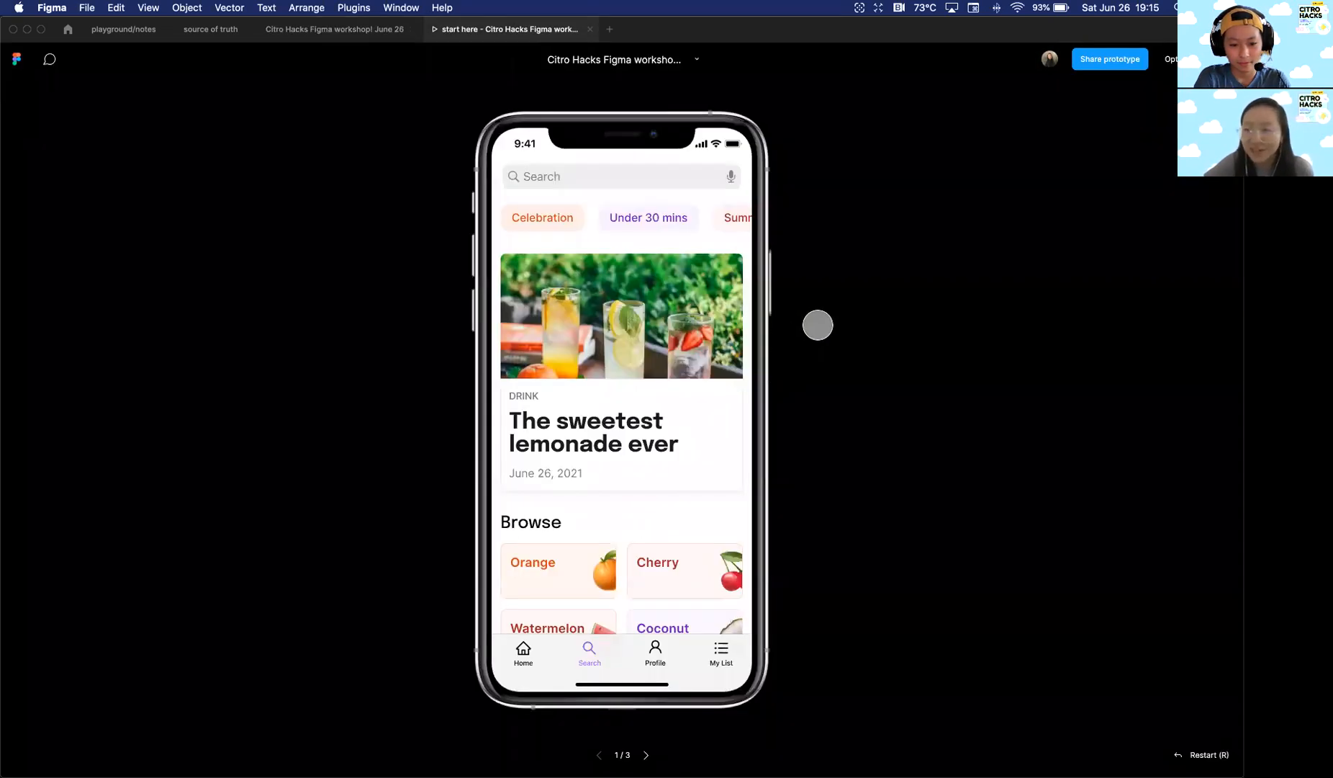
scroll(622, 404, "down", 5)
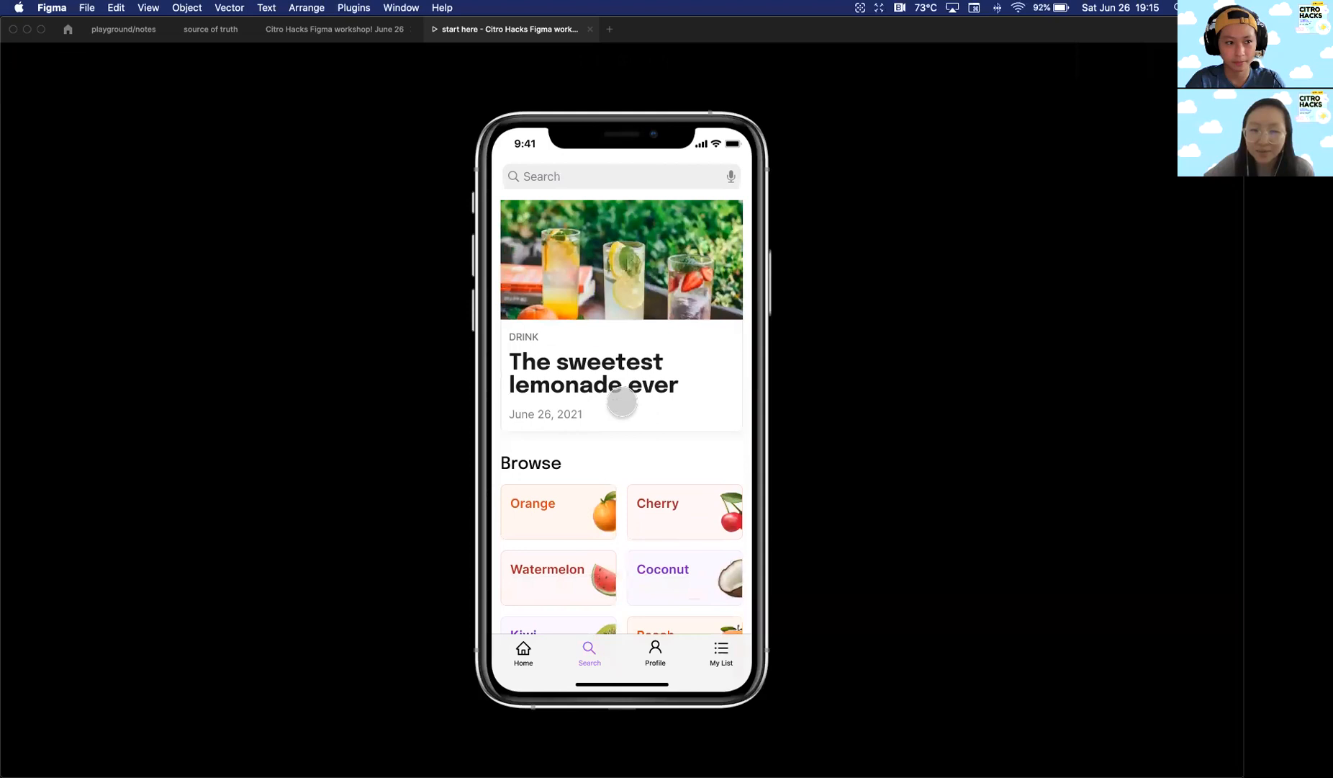
scroll(622, 401, "up", 3)
scroll(622, 402, "up", 2)
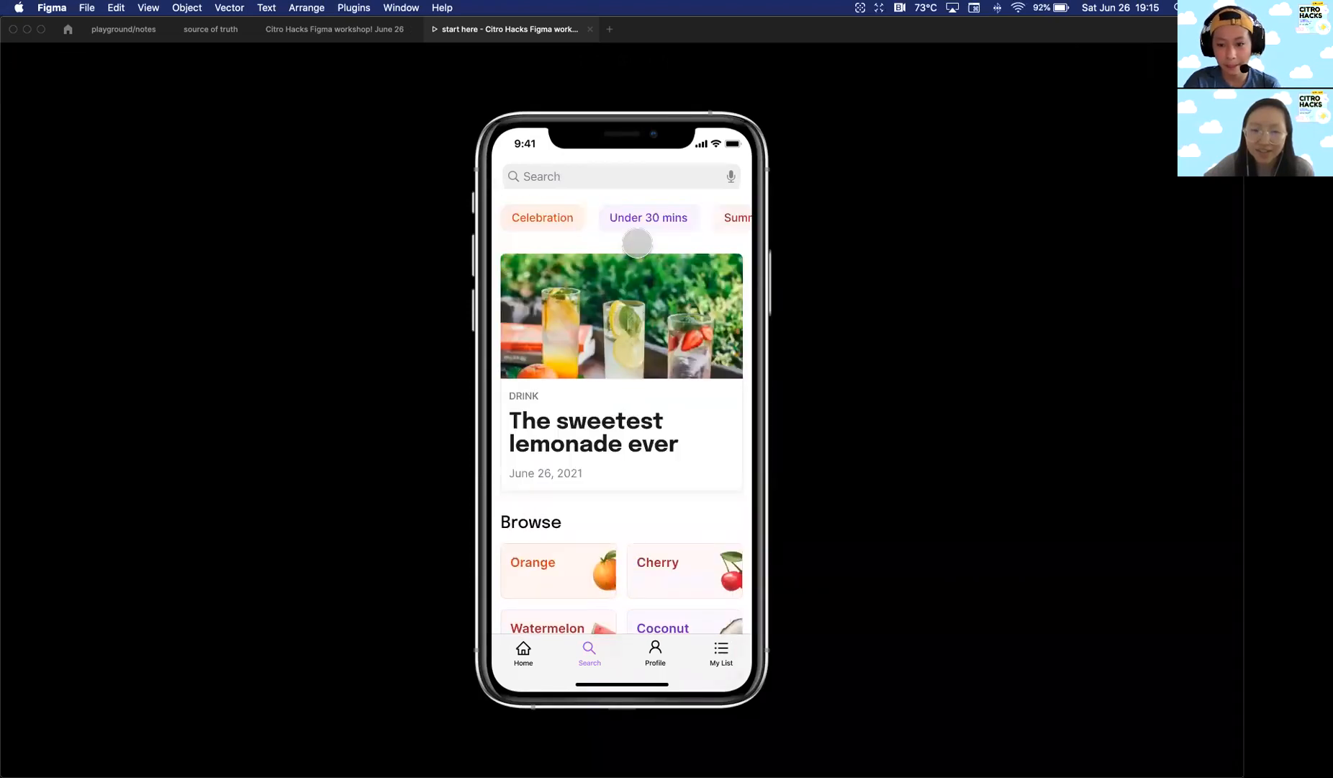
scroll(660, 224, "right", 4)
scroll(660, 224, "left", 4)
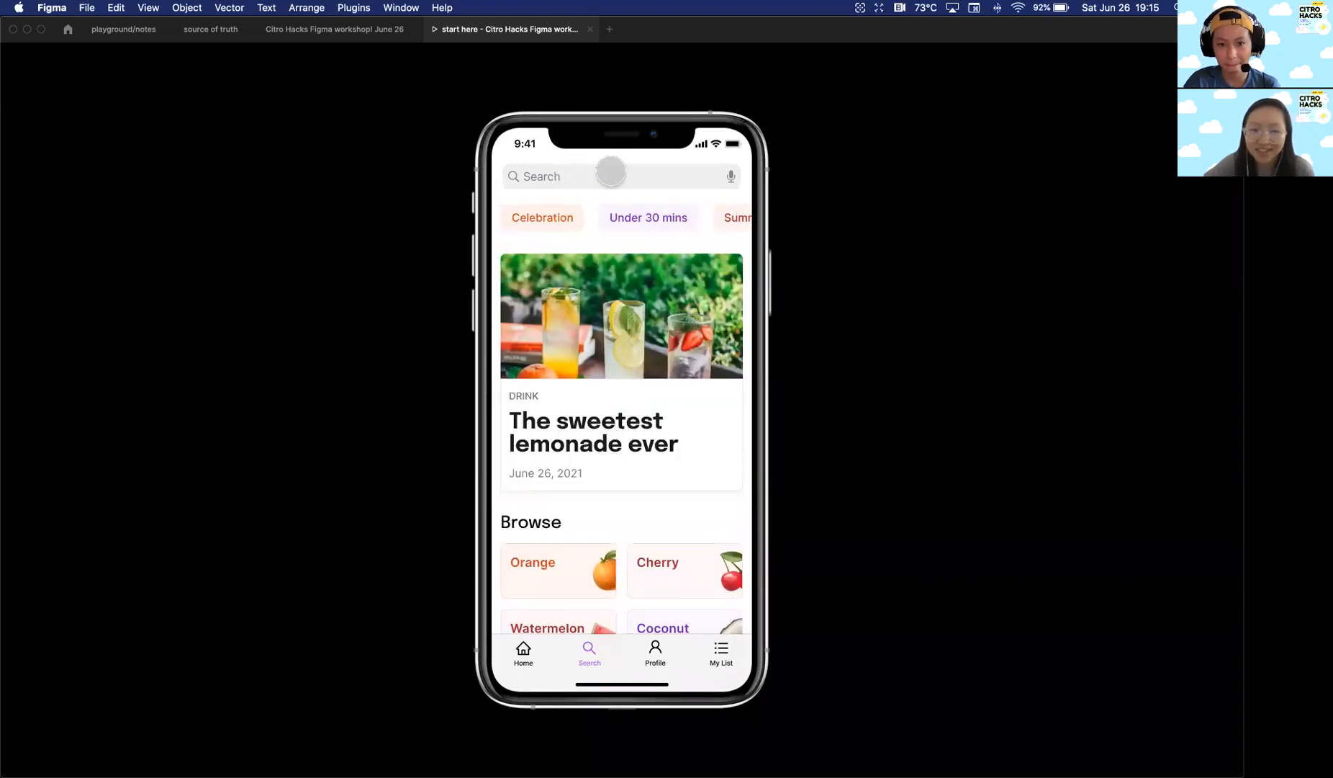
Step: Test the prototype's search field by opening the search screen with the keyboard, and cancel back to the recipe screen
left_click(641, 173)
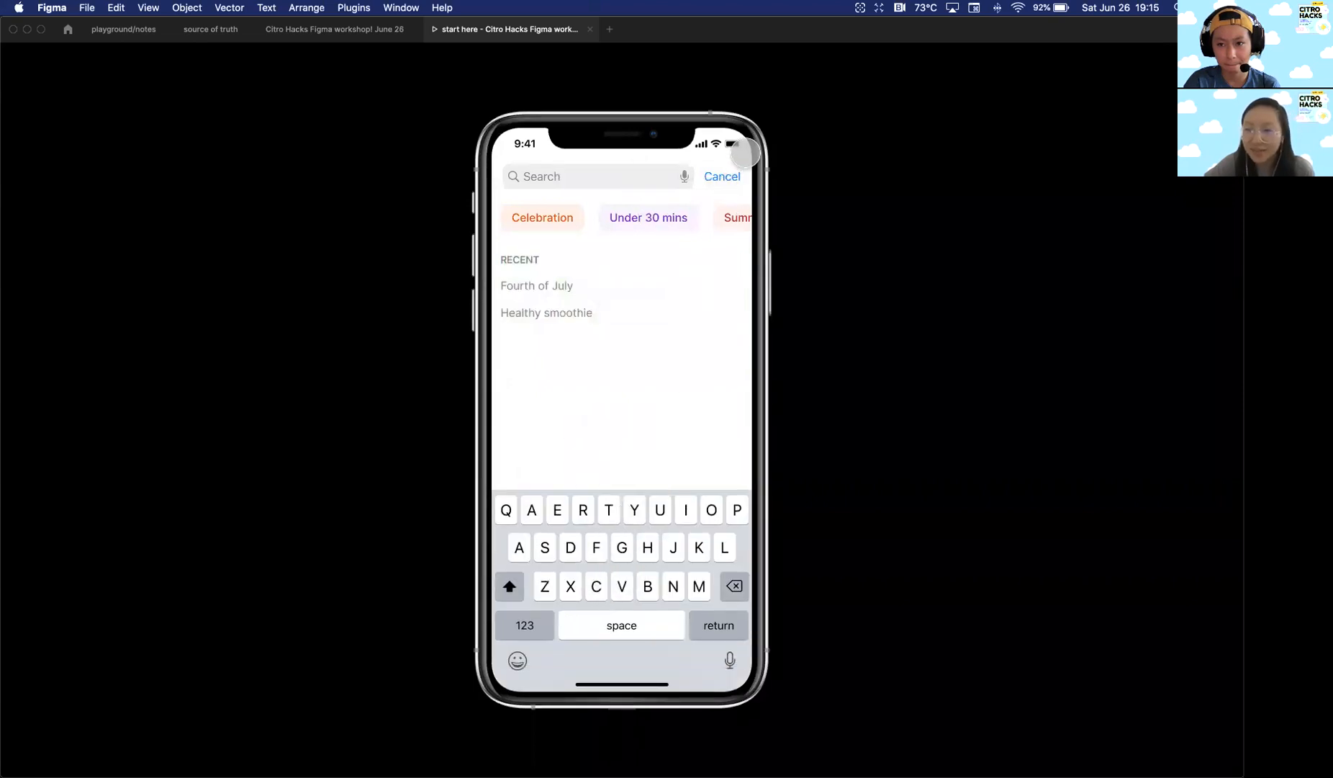
double_click(733, 176)
left_click(737, 176)
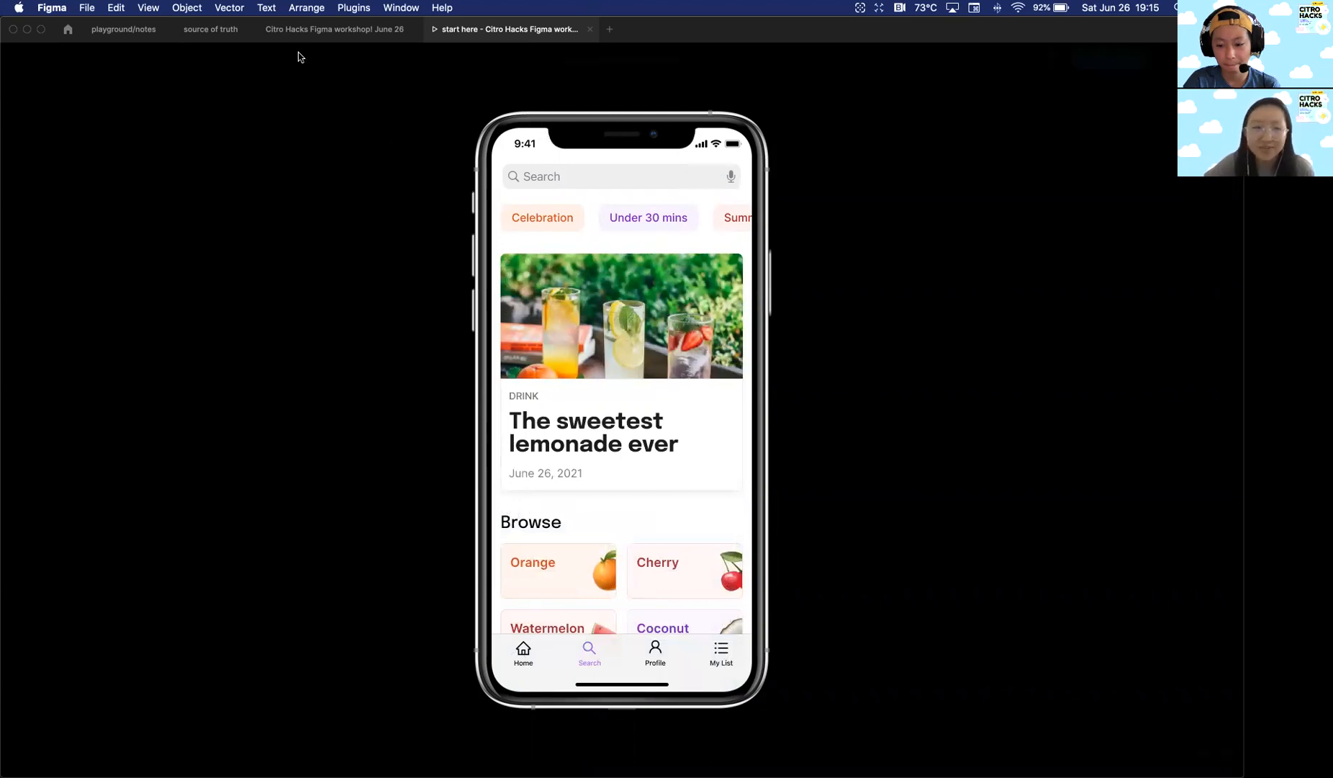
Step: Return to the Citro Hacks Figma workshop file and read the agenda points on the "Let's get started!!!" slide
left_click(334, 36)
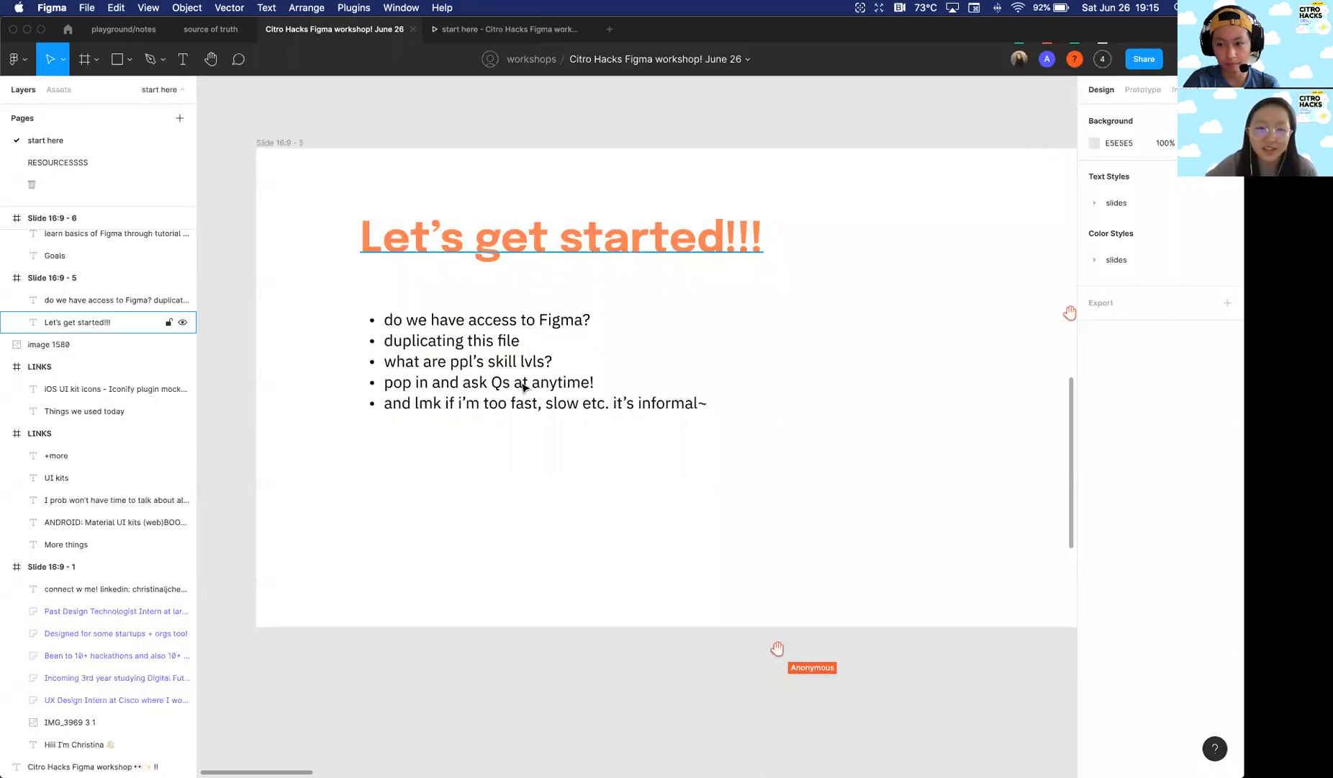
scroll(467, 403, "right", 3)
scroll(467, 403, "down", 2)
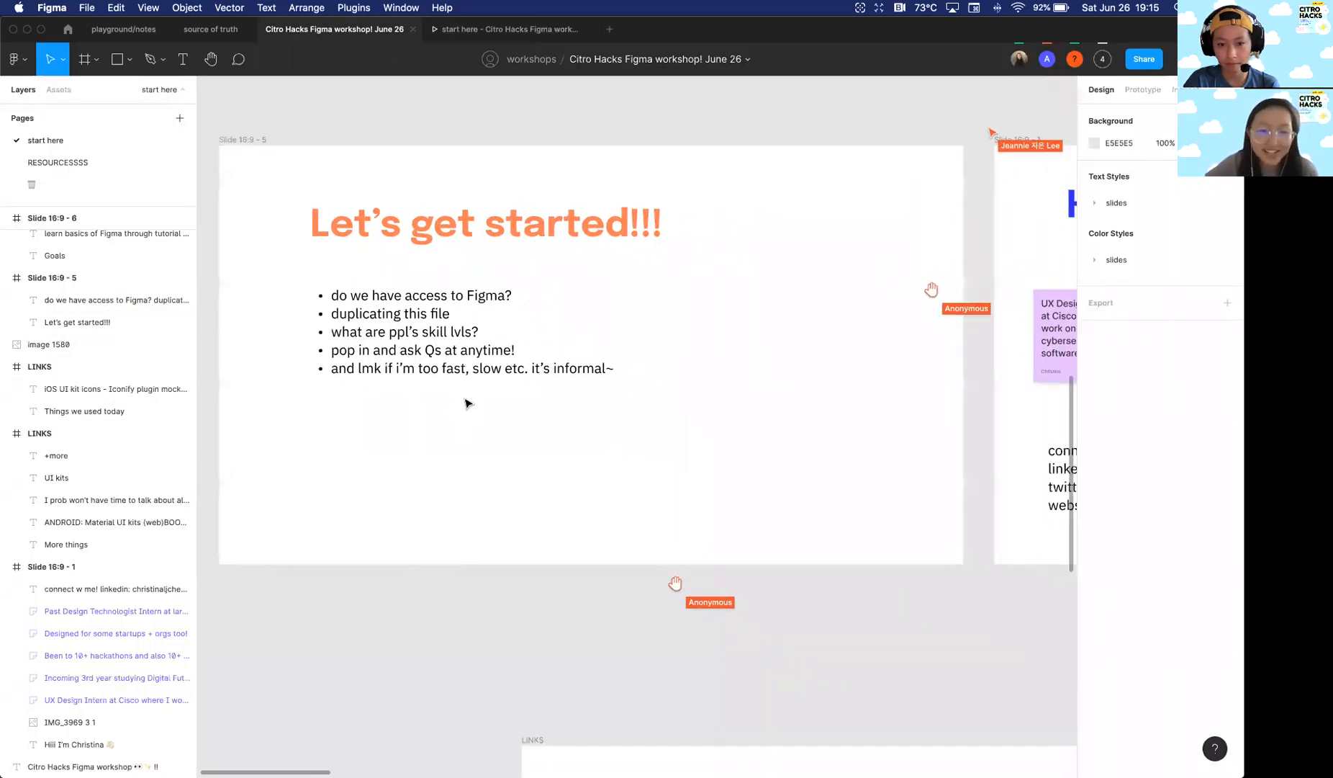
scroll(446, 473, "left", 3)
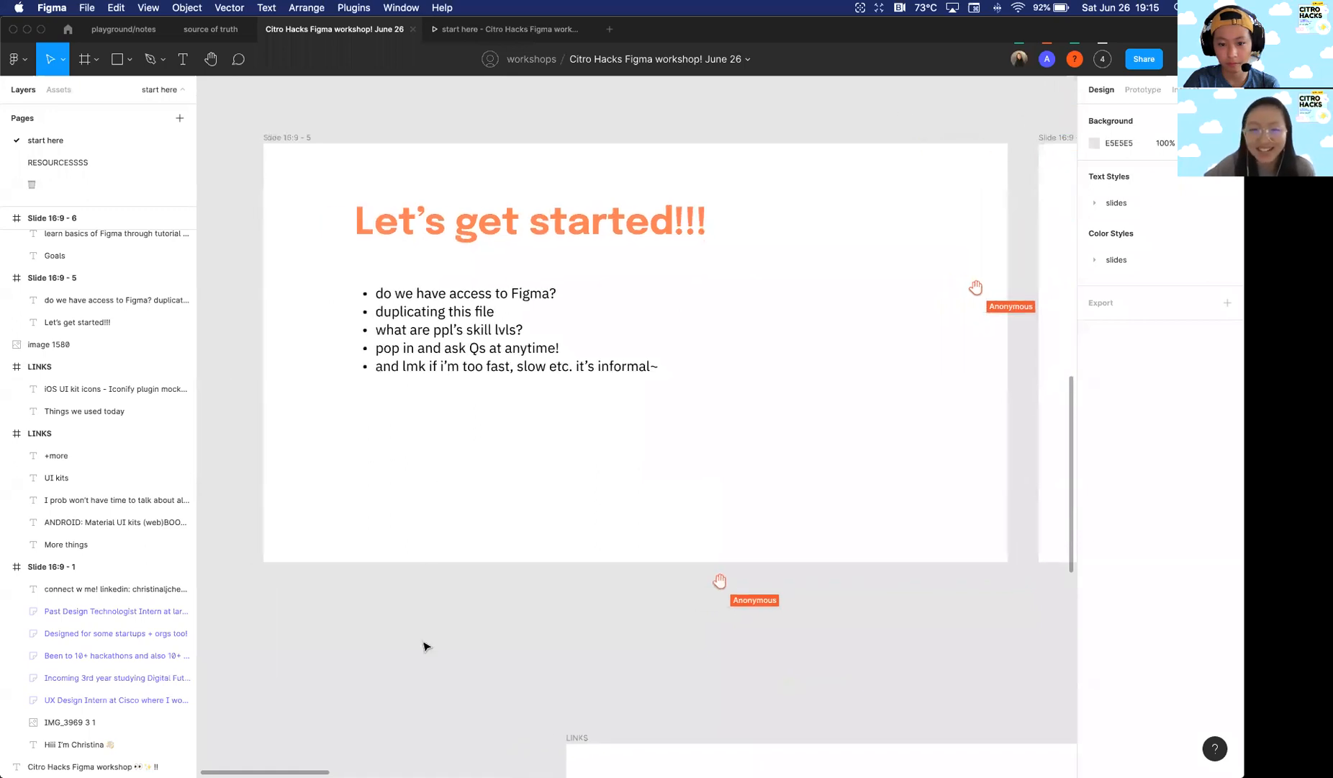
scroll(432, 626, "up", 2)
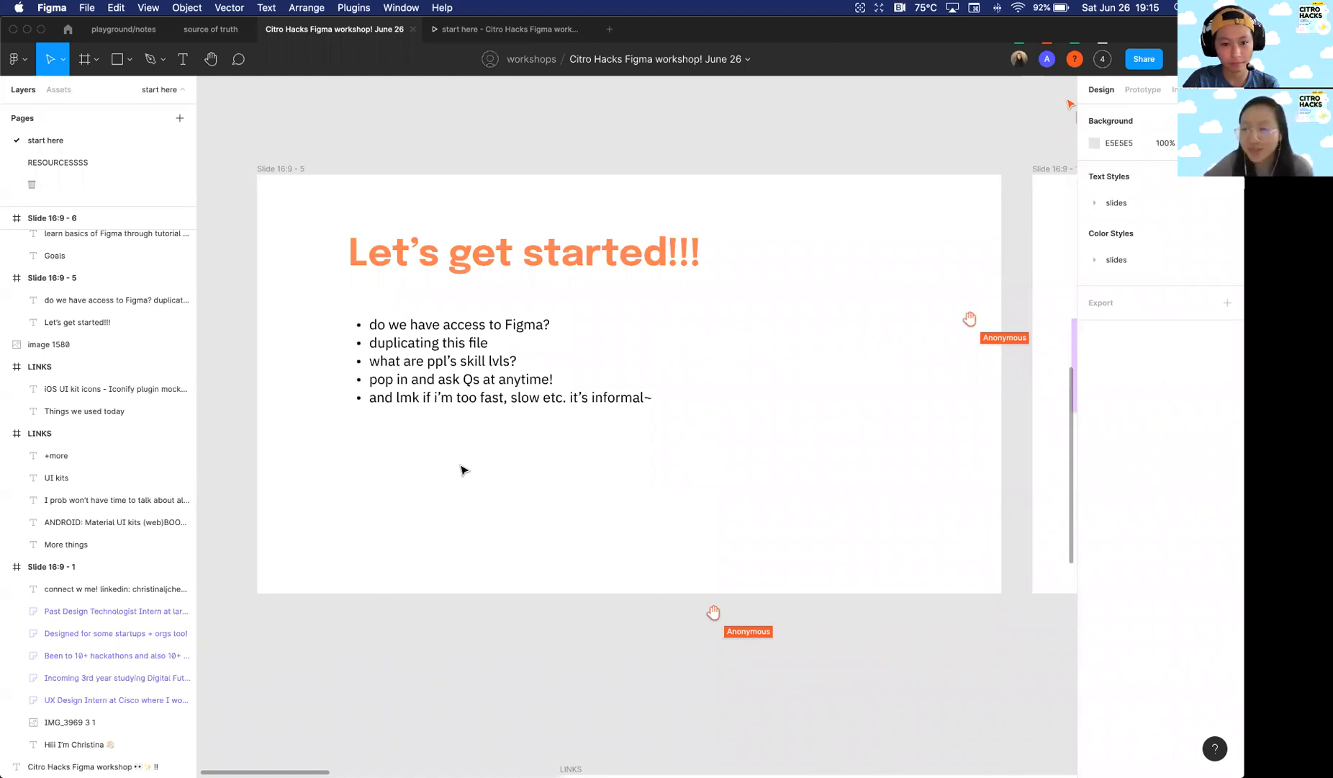
scroll(462, 470, "down", 2)
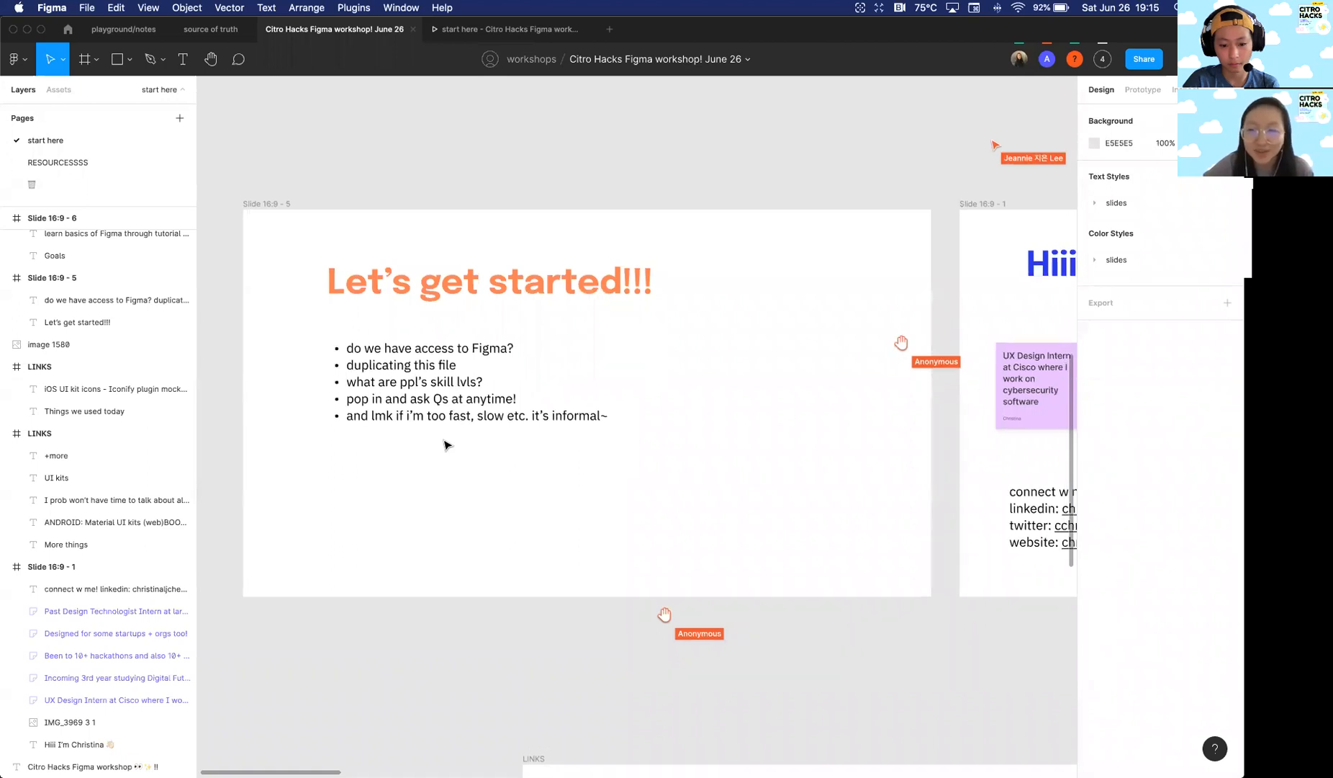
scroll(446, 444, "up", 2)
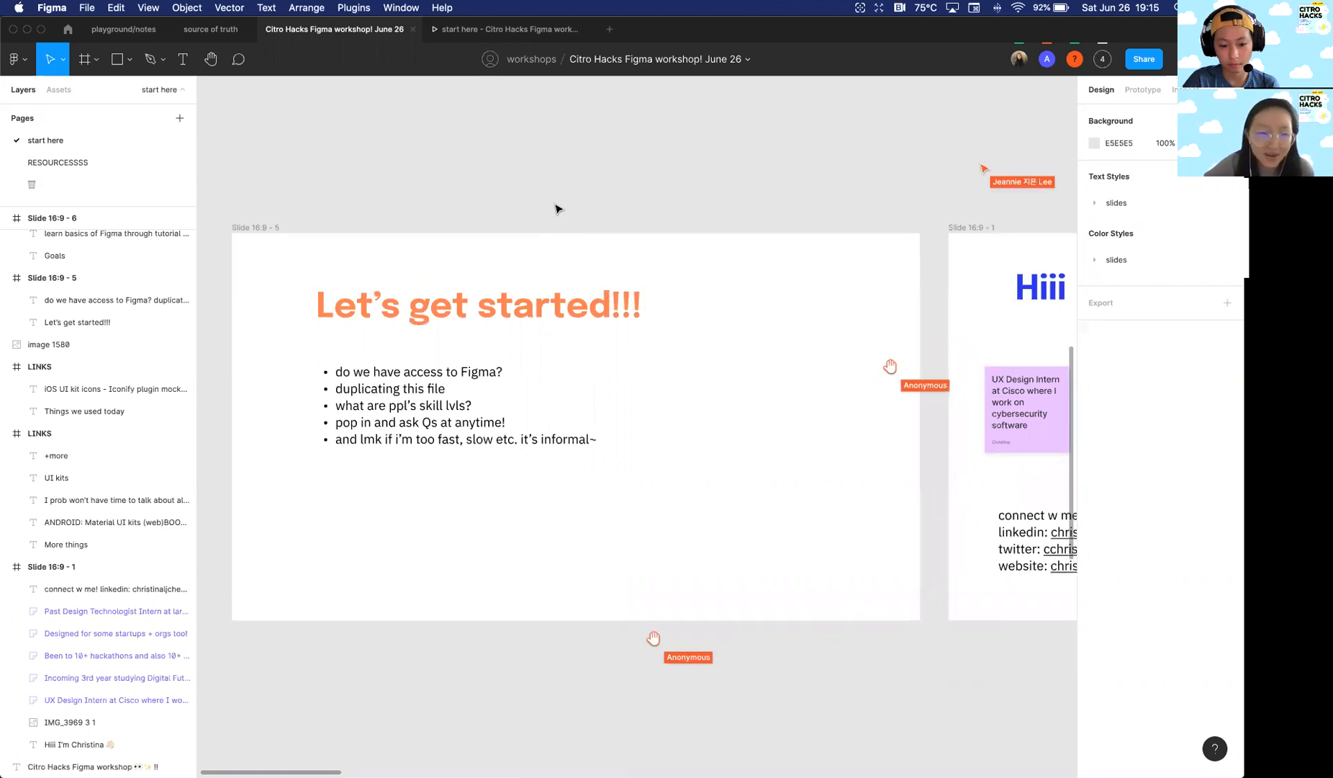
Step: Display the file-level actions once more to point out where the workshop file can be duplicated, and dismiss them
scroll(555, 208, "down", 2)
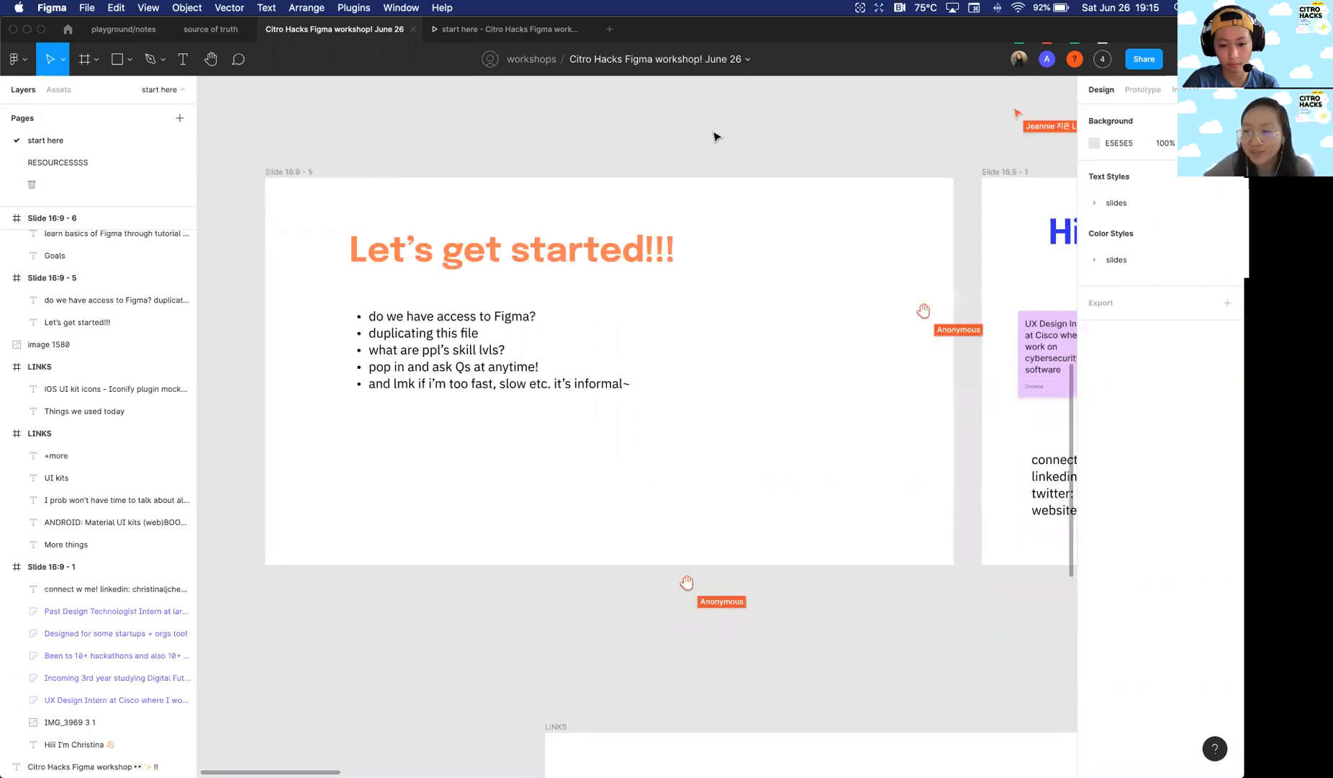
scroll(714, 137, "down", 1)
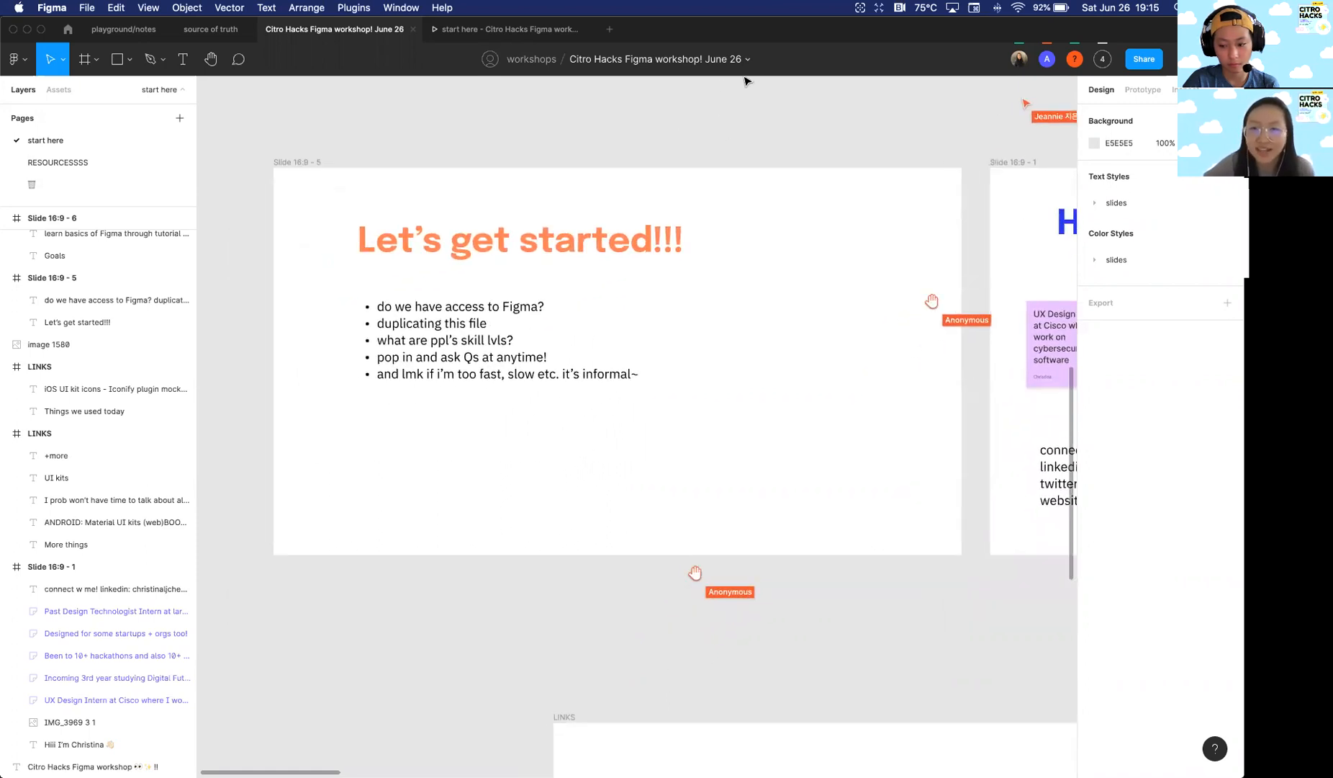
left_click(745, 62)
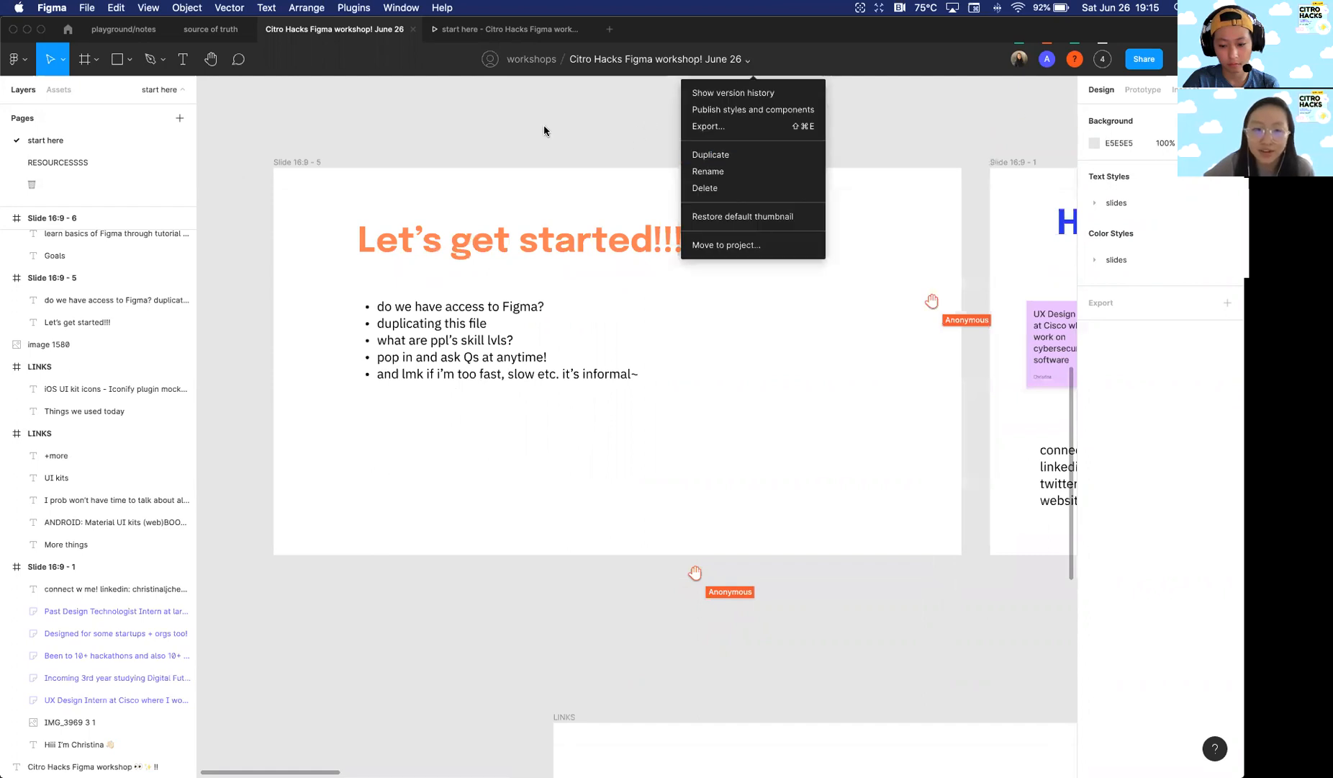
left_click(550, 159)
Step: Go to the presenter's introduction slide and examine its sticky notes, contact links and photo
key("n")
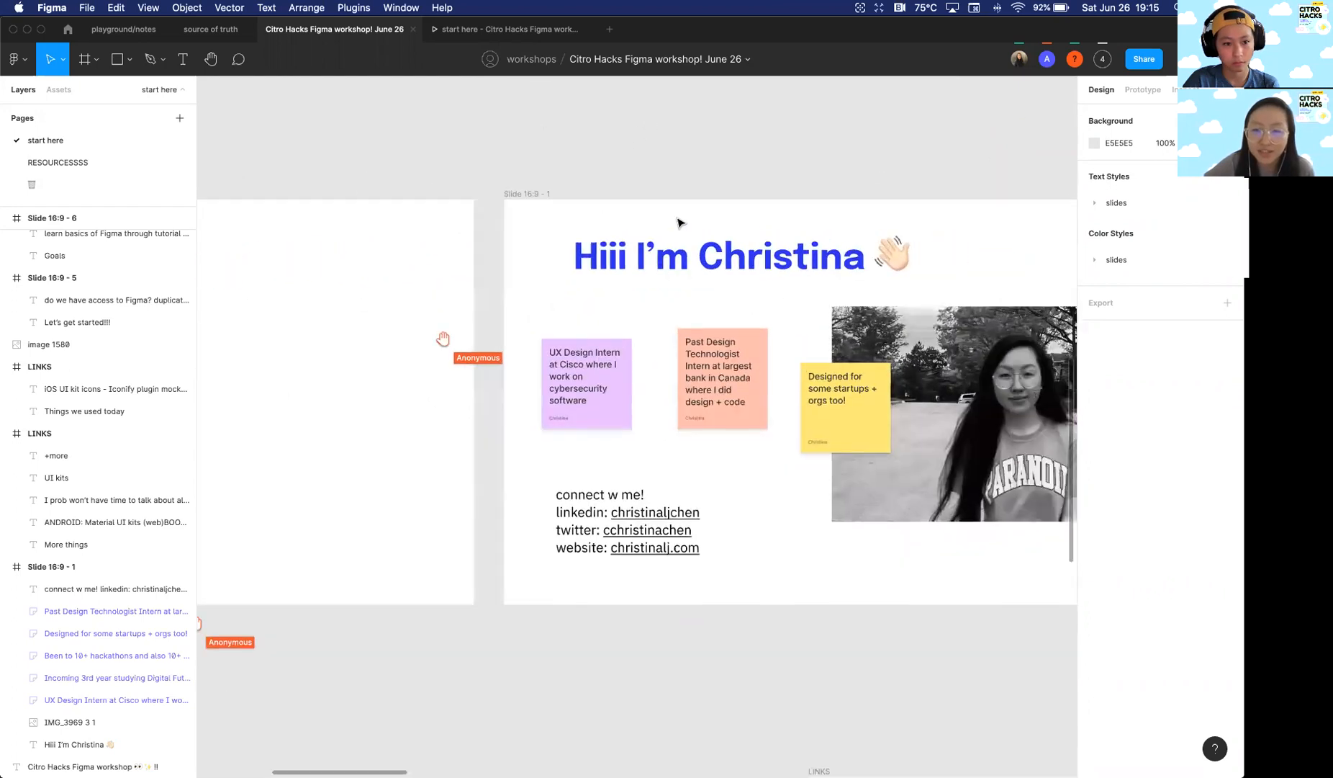
scroll(679, 220, "down", 1)
scroll(679, 220, "up", 1)
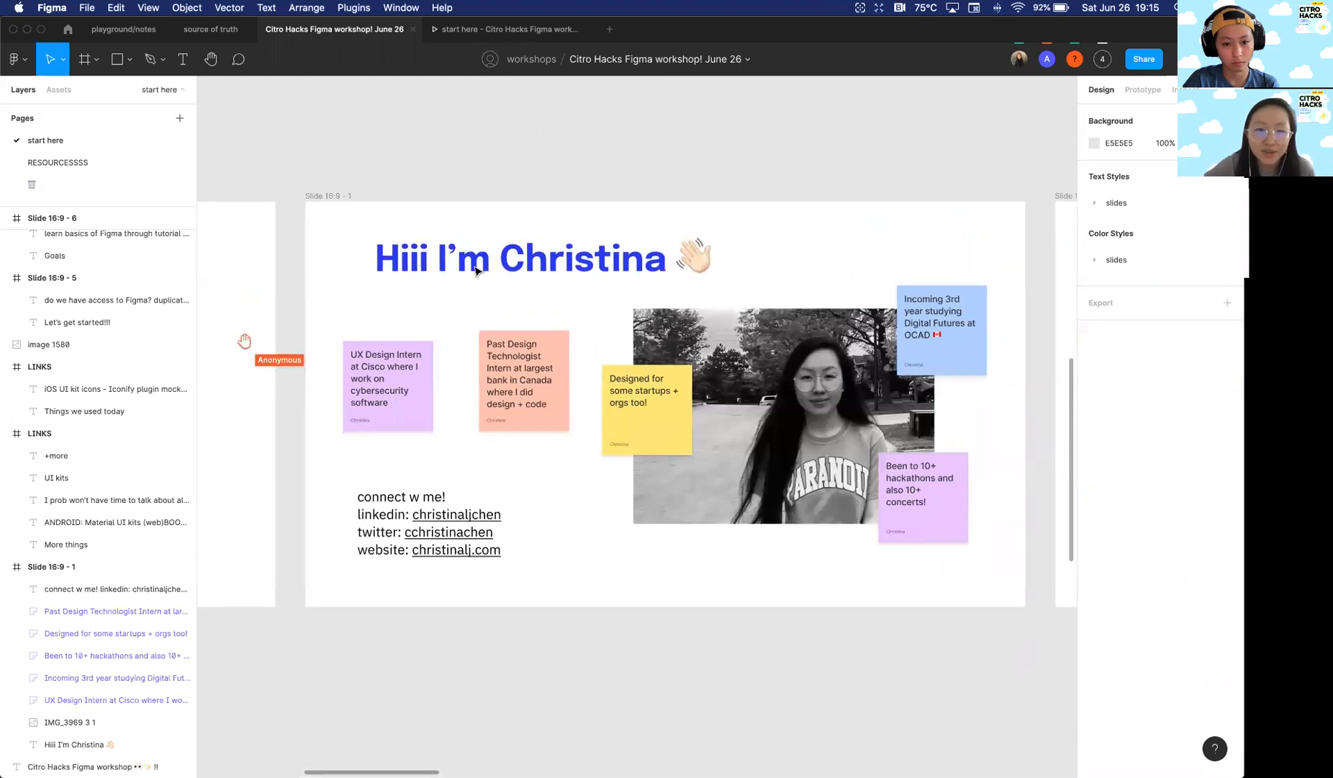
scroll(605, 189, "down", 2)
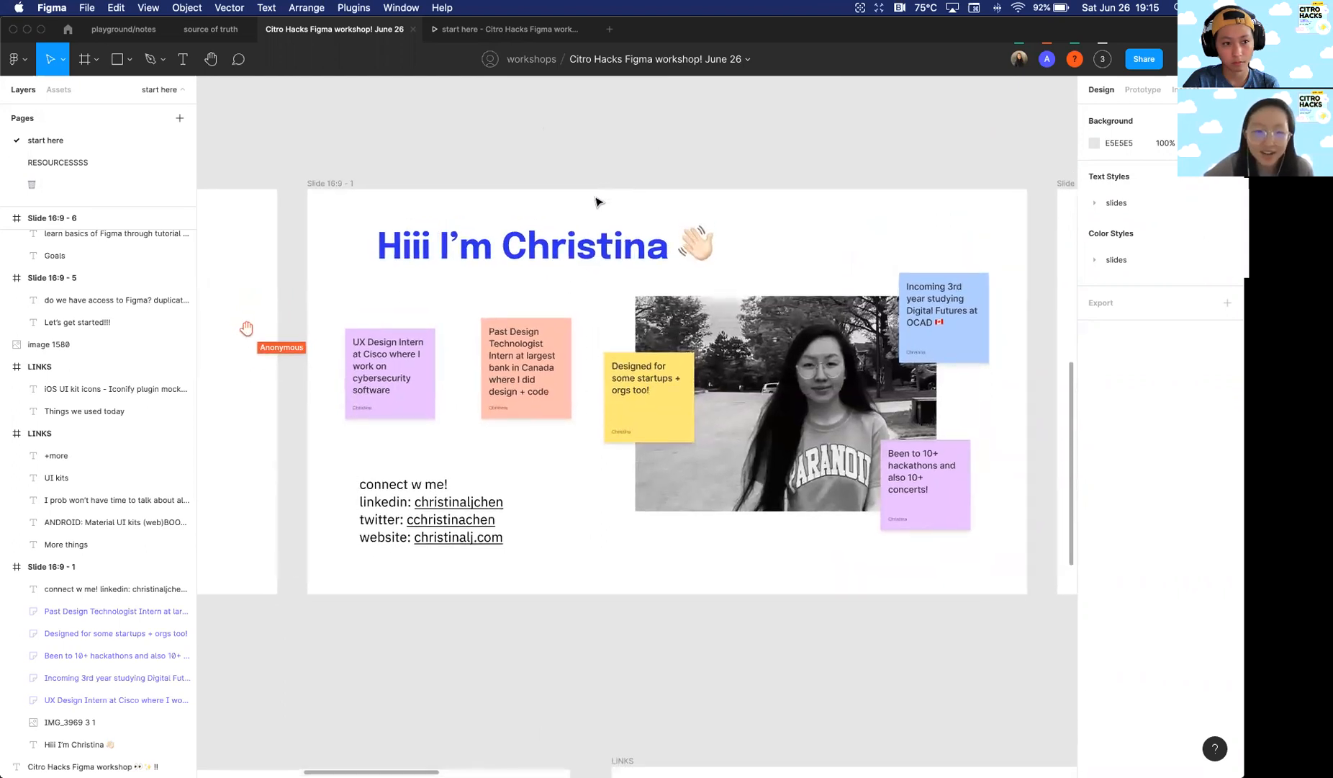
scroll(381, 360, "up", 2)
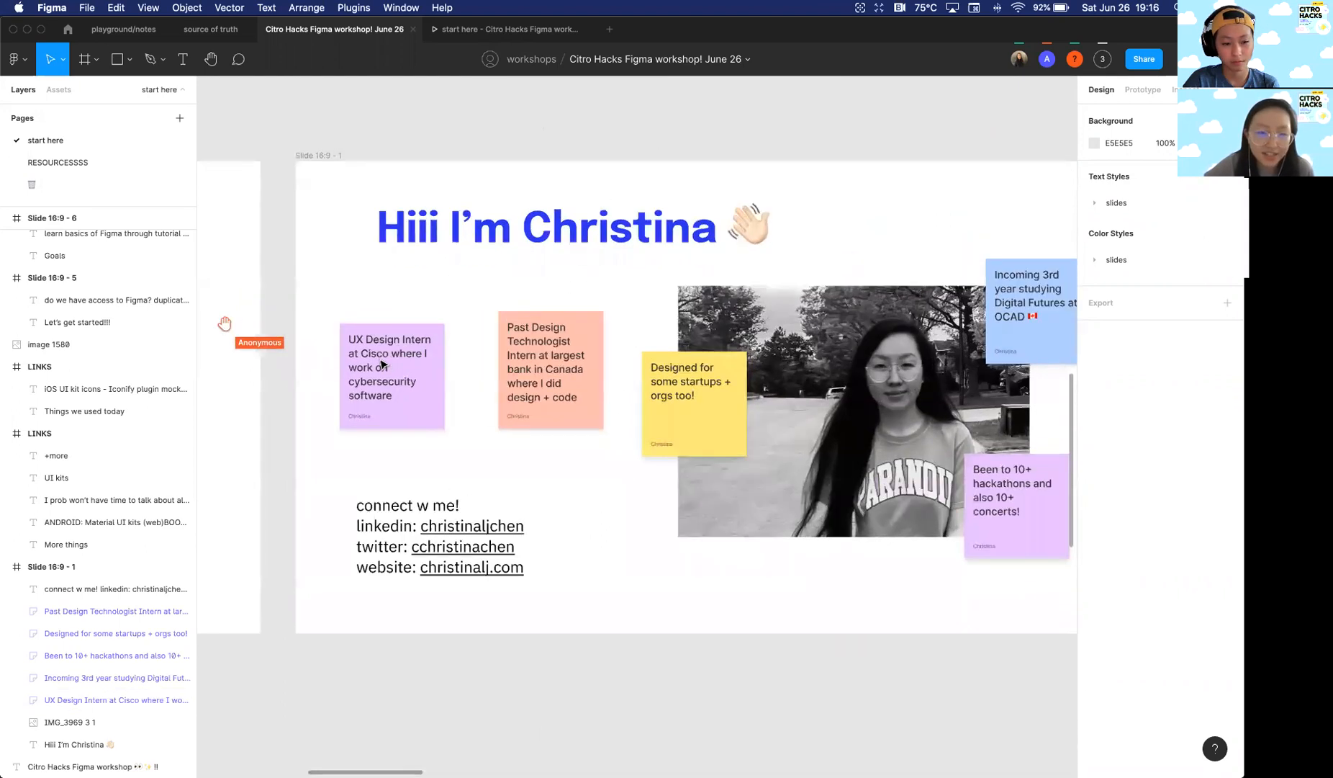
scroll(382, 364, "right", 3)
scroll(382, 364, "up", 1)
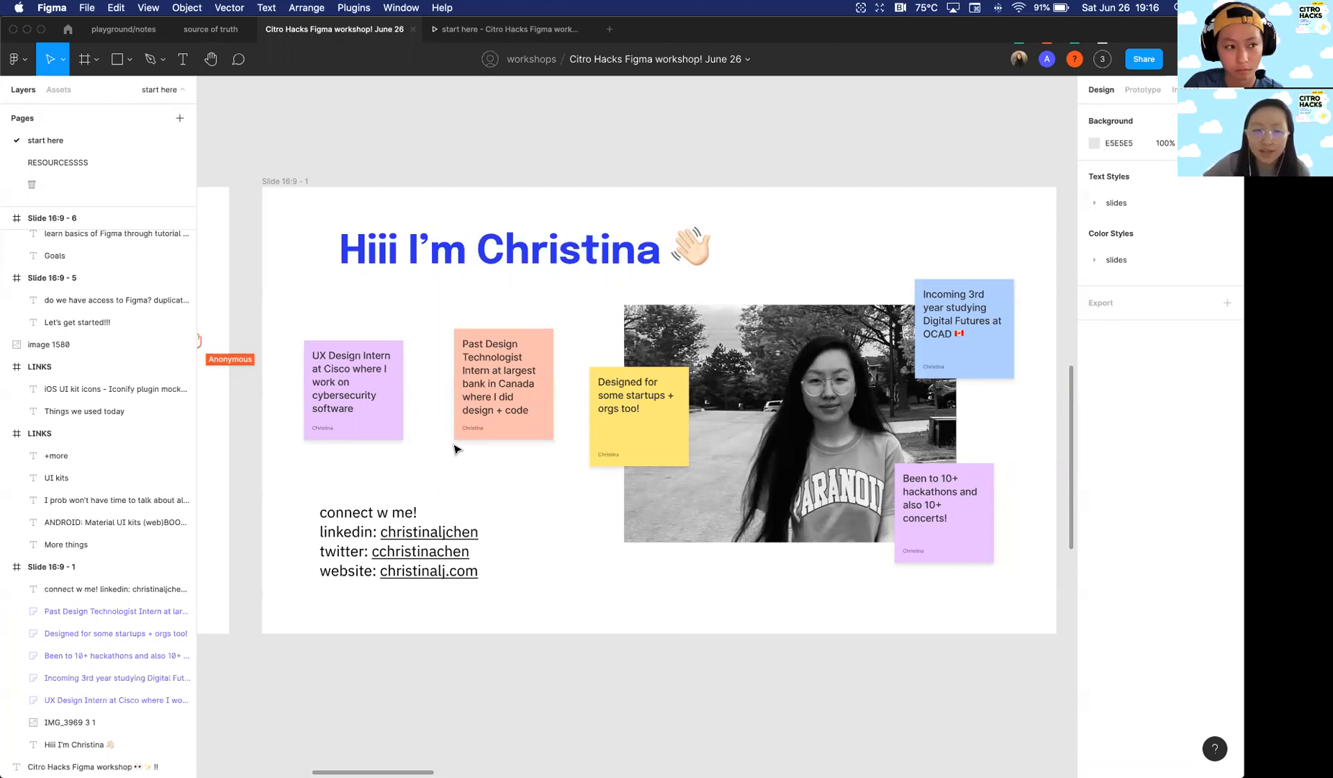
scroll(455, 448, "right", 3)
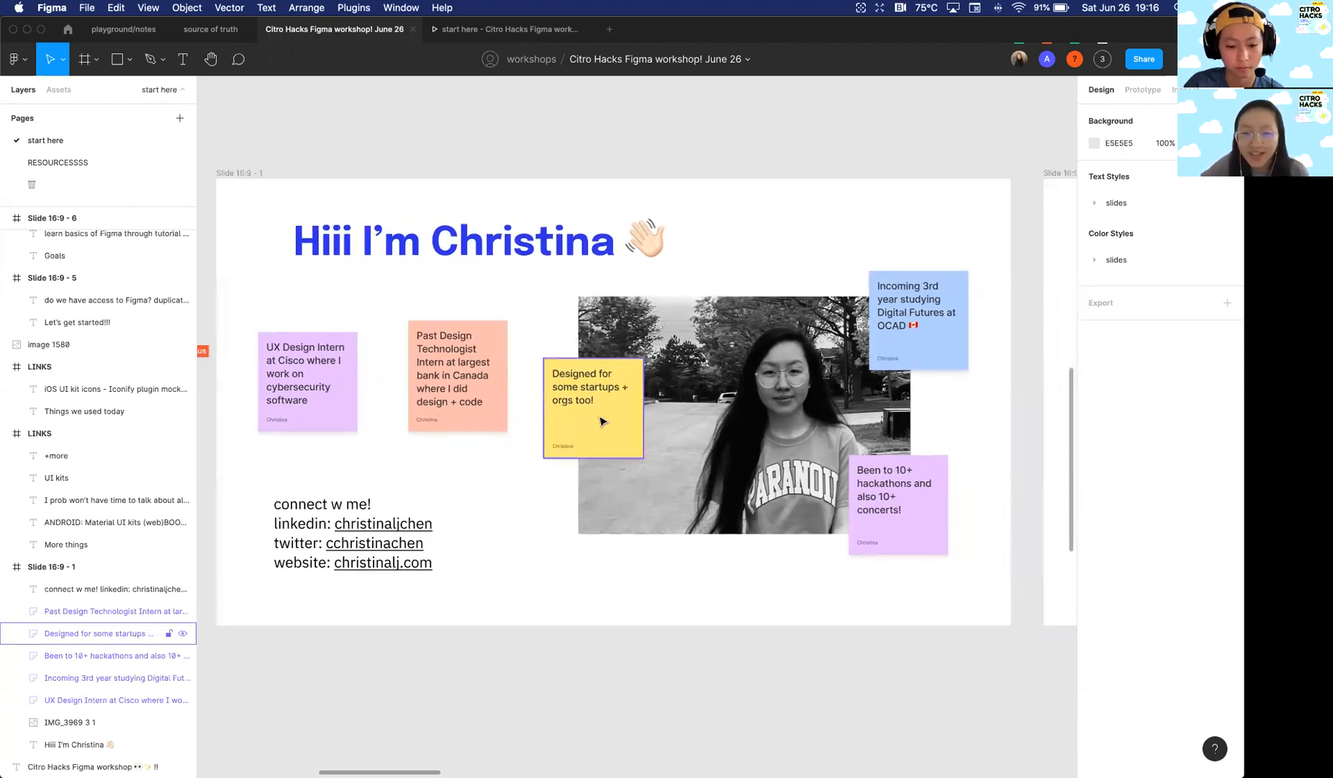
scroll(623, 430, "right", 5)
scroll(624, 430, "right", 3)
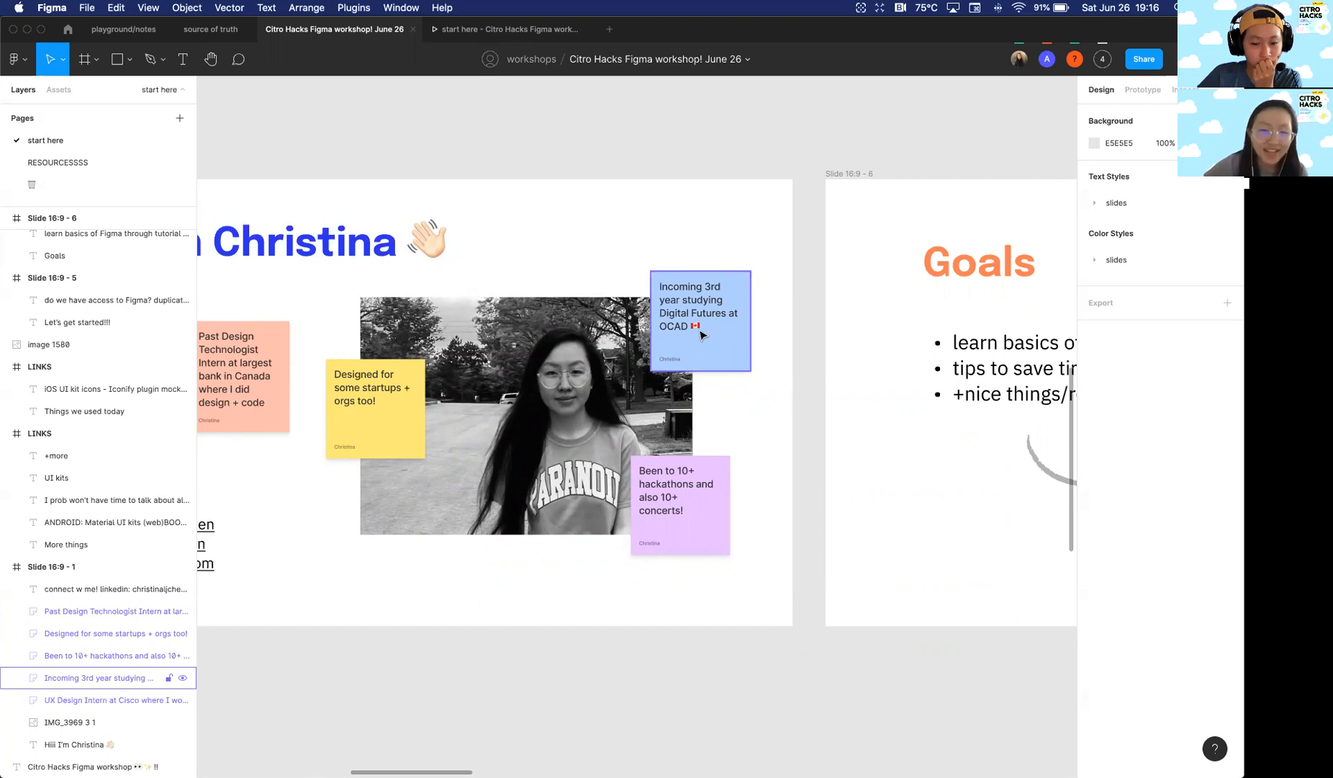
scroll(670, 479, "right", 1)
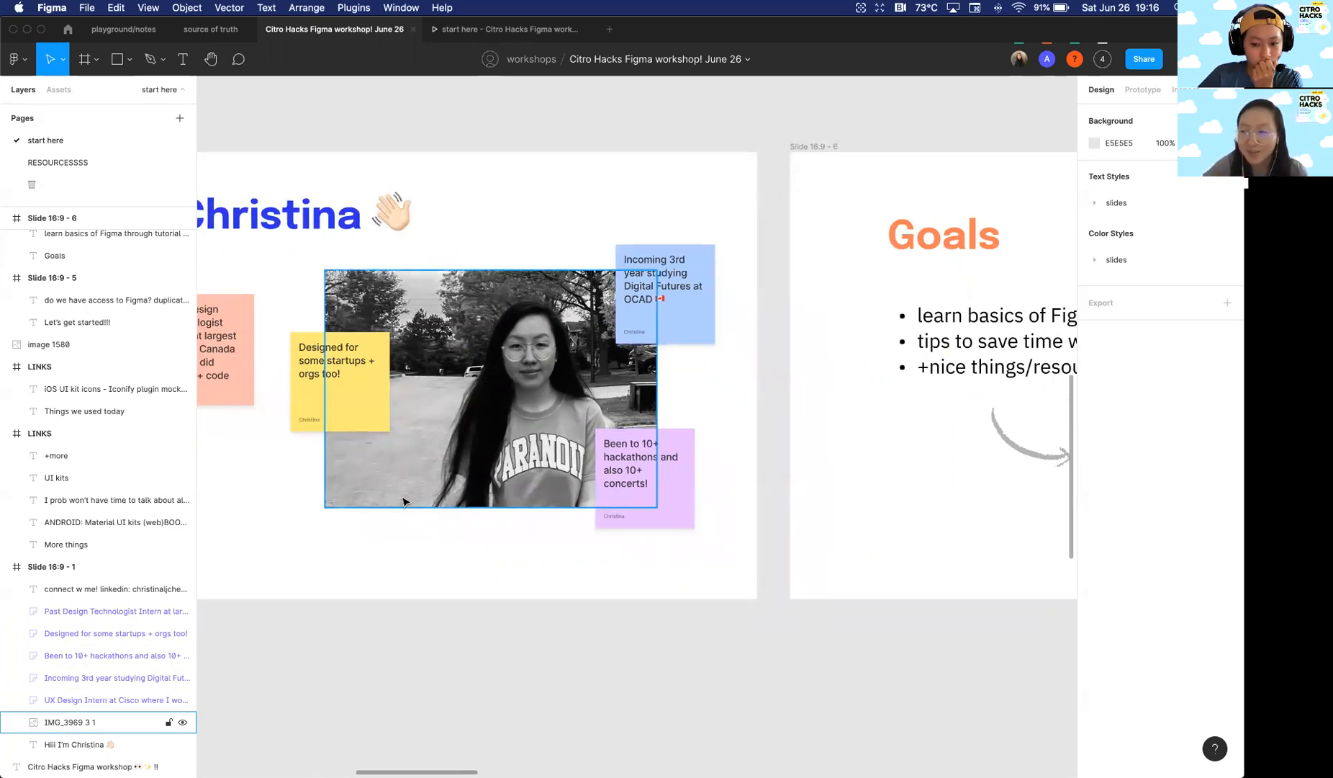
Step: Move on to the "Goals" slide and read its learning goals and the list of planned topics
scroll(714, 539, "down", 2)
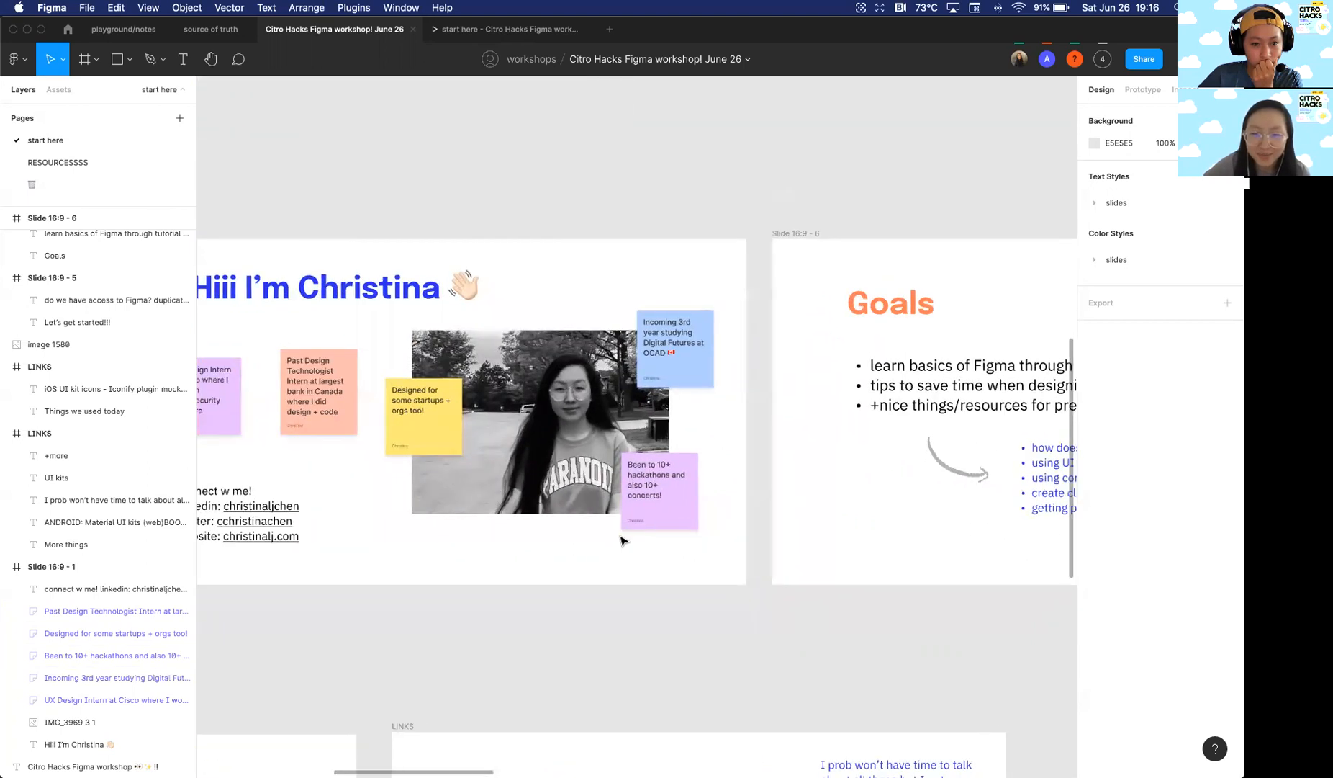
scroll(623, 540, "up", 1)
scroll(623, 540, "down", 4)
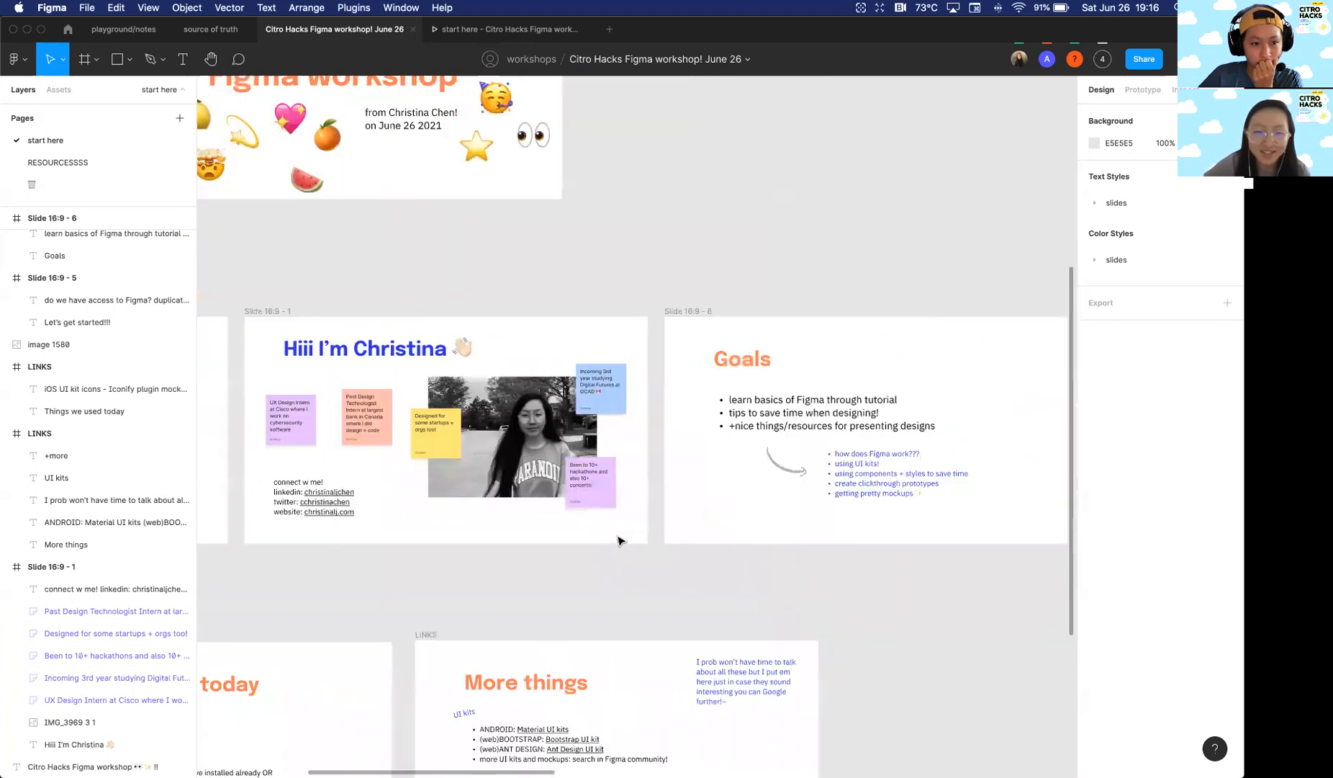
scroll(618, 540, "up", 5)
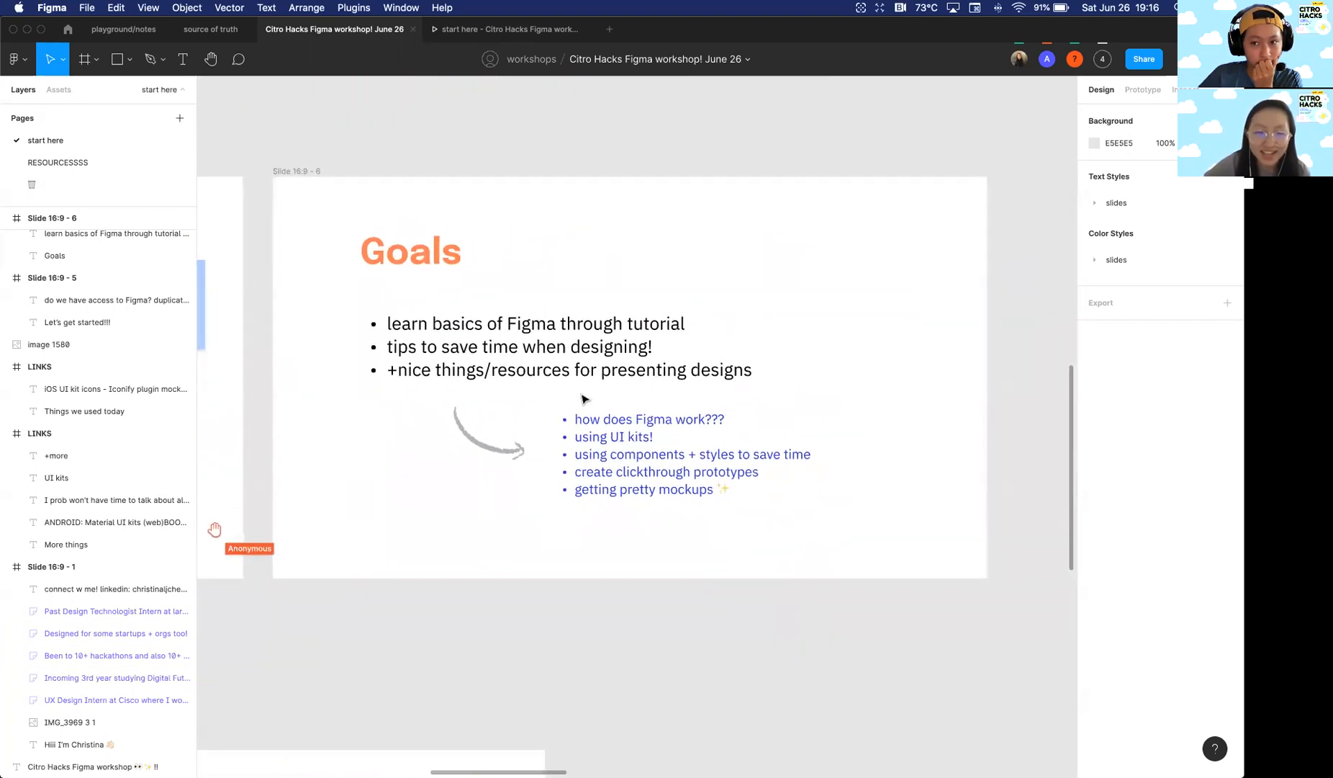
scroll(565, 364, "up", 2)
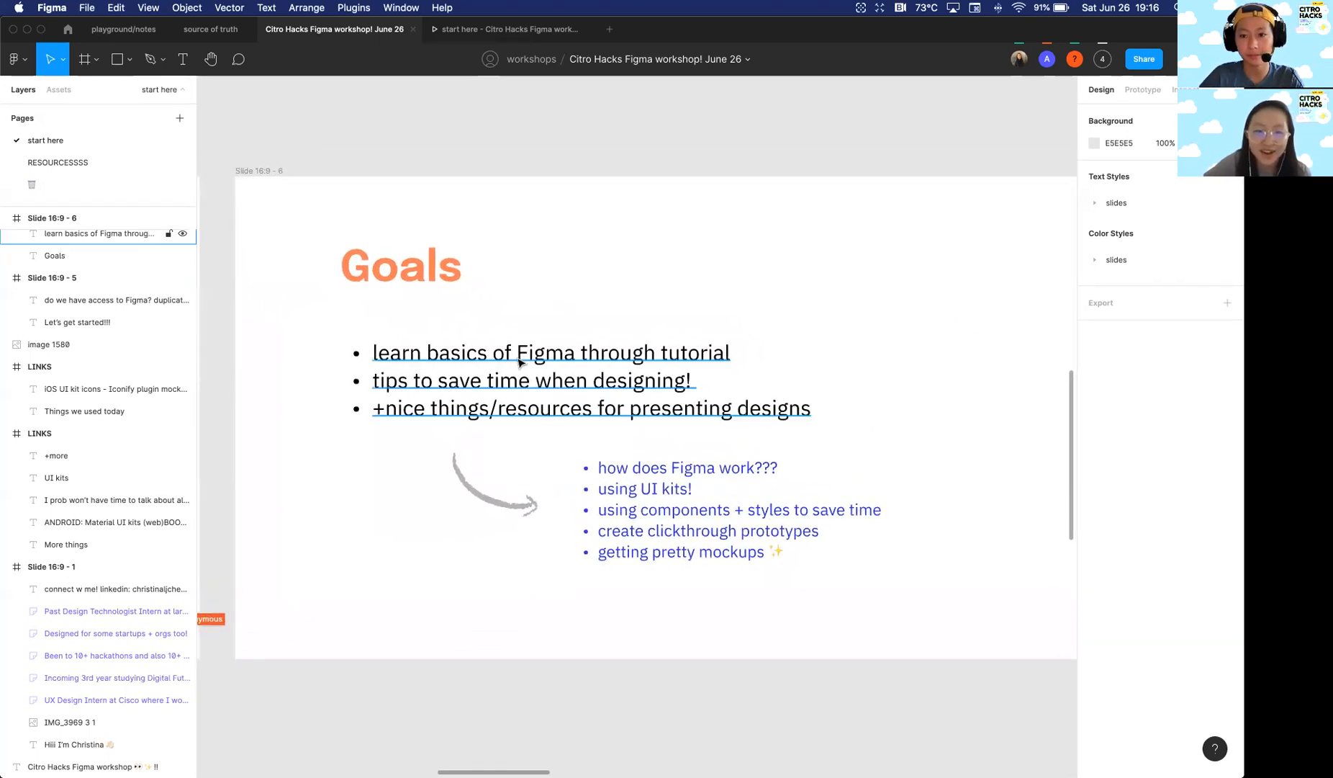
scroll(519, 363, "right", 2)
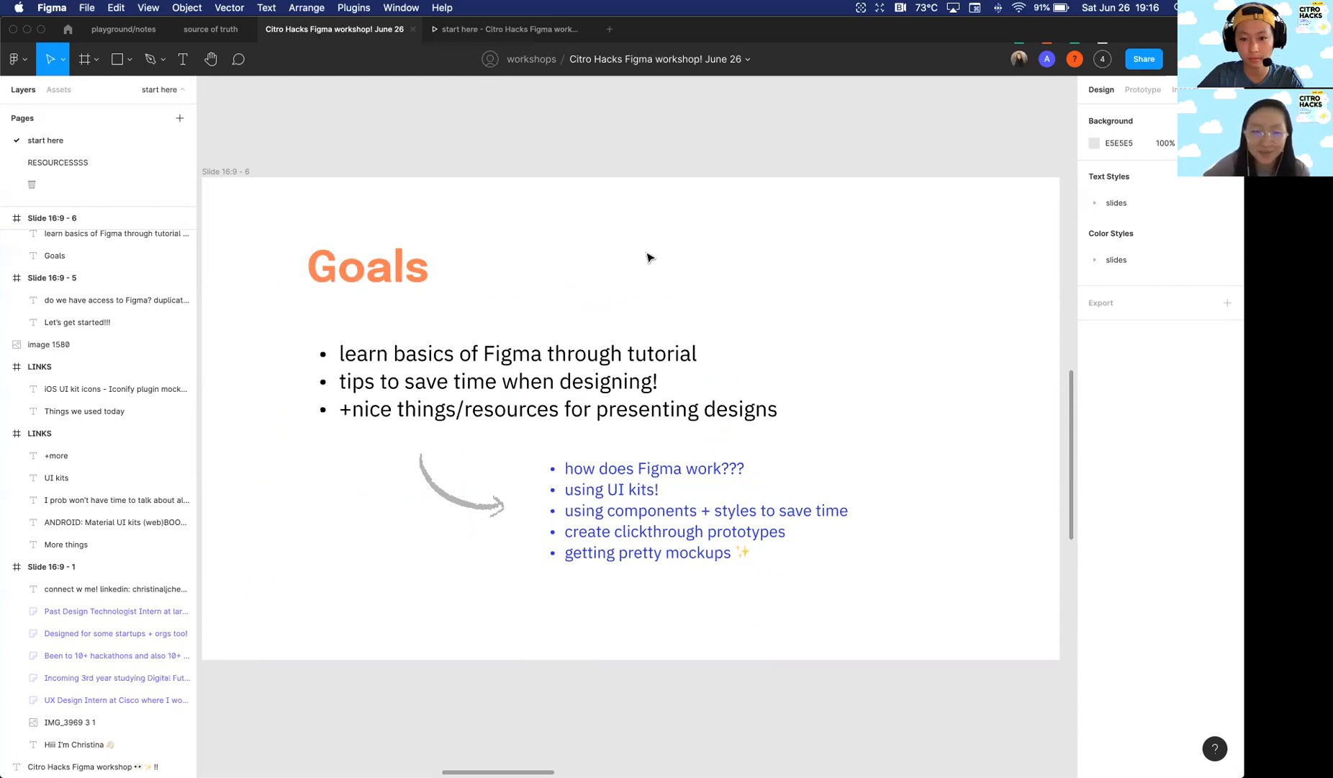
Step: Review the blue list of planned topics on the "Goals" slide, from how Figma works to getting pretty mockups
scroll(648, 257, "down", 3)
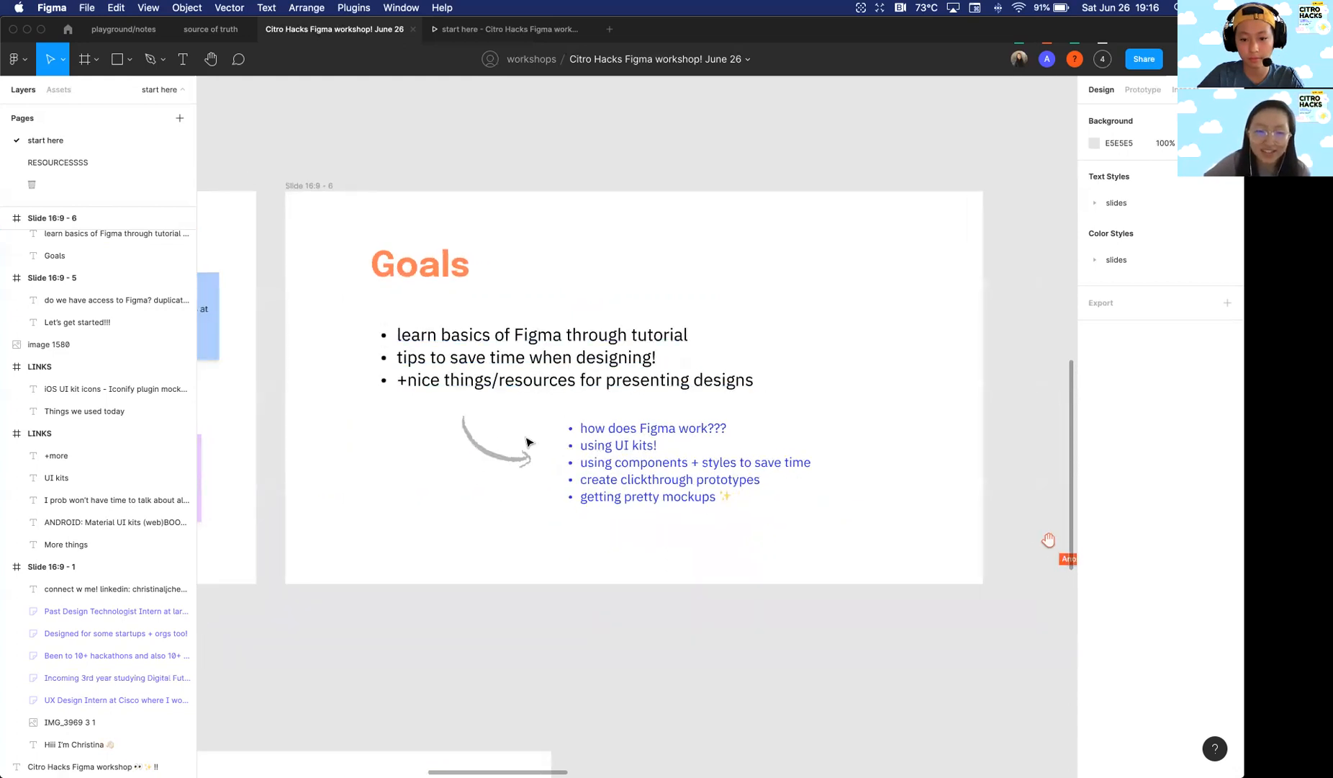
scroll(532, 411, "down", 3)
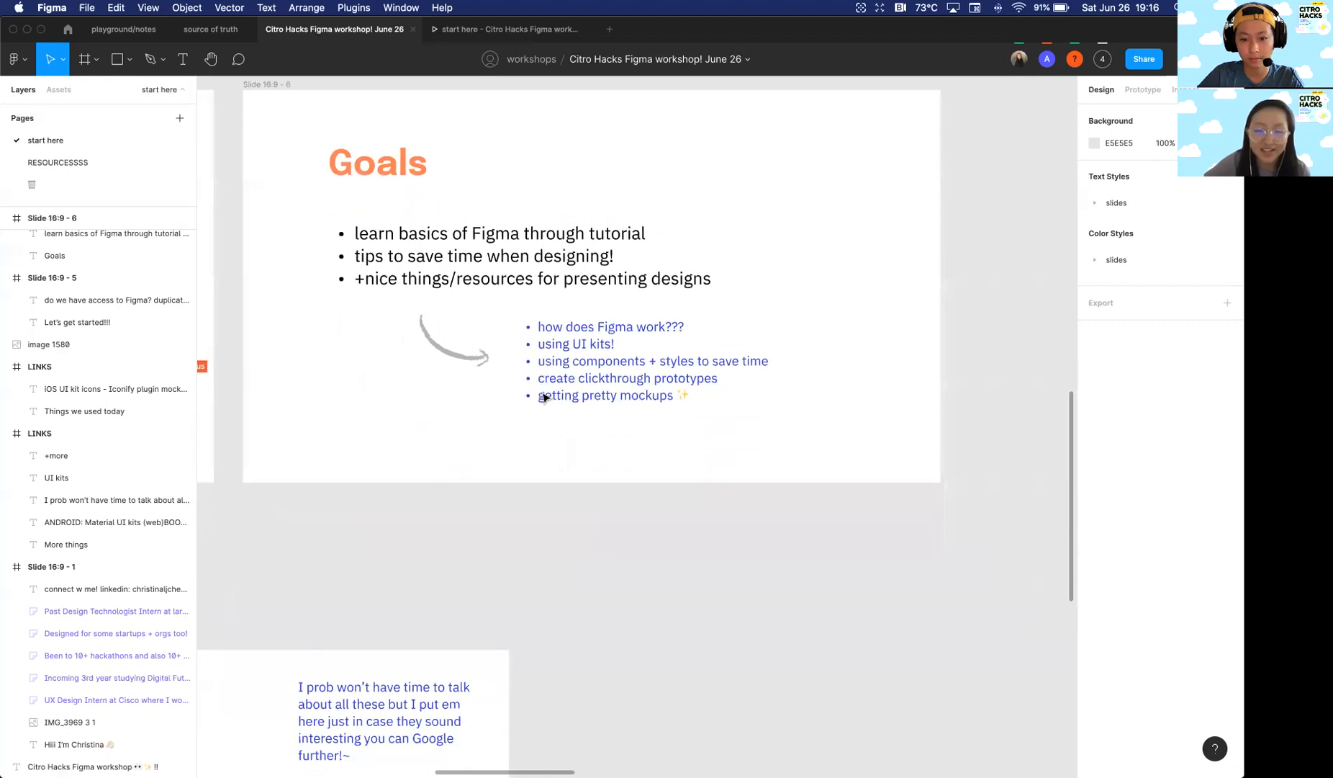
scroll(545, 398, "up", 1)
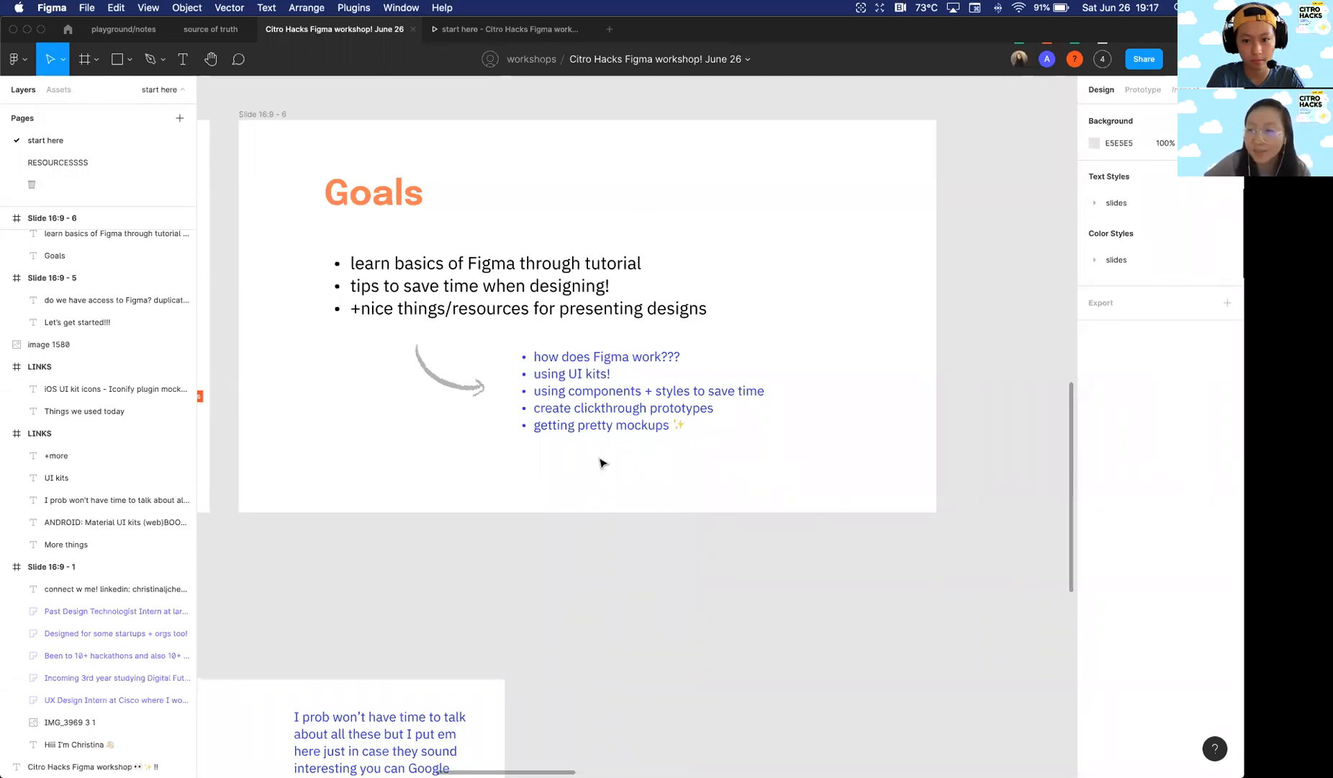
Step: Survey the overall slide layout and locate the "Things we used today" and "More things" slides
scroll(604, 462, "down", 5)
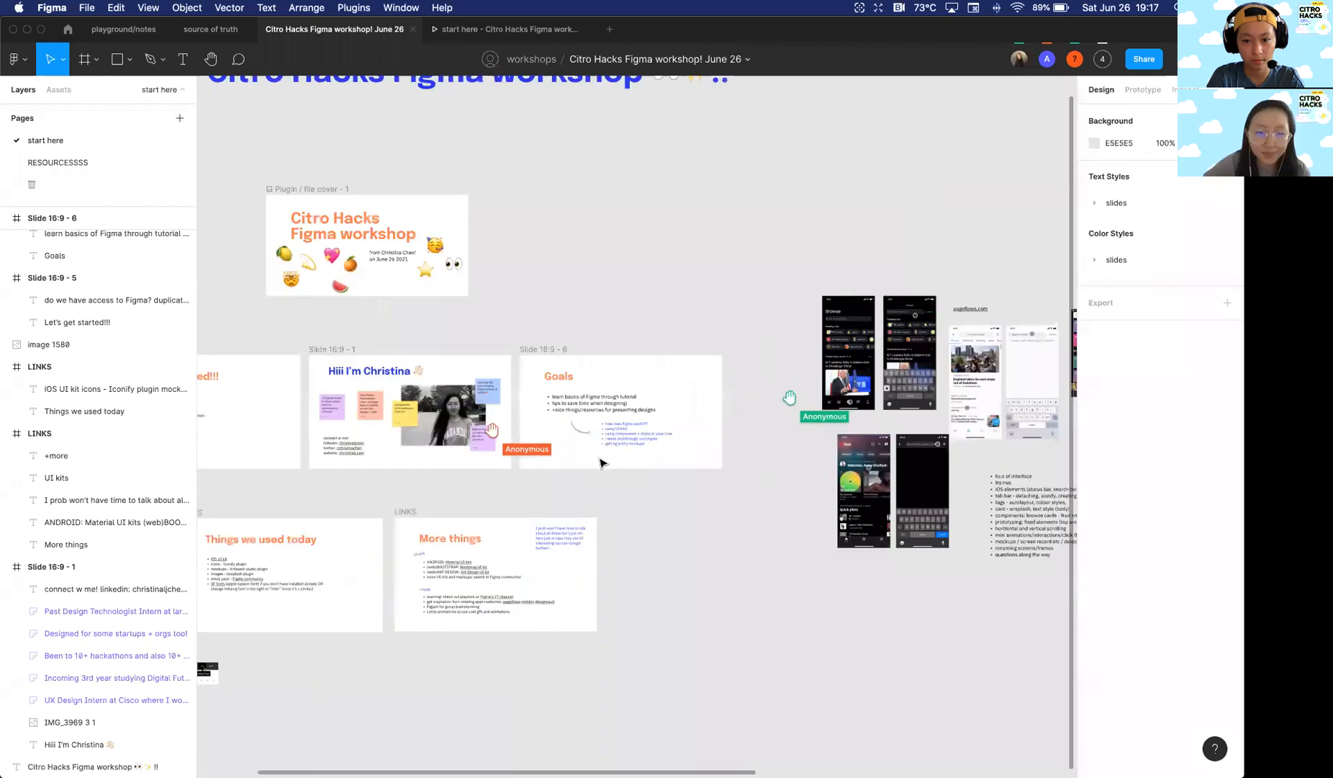
scroll(604, 462, "left", 3)
scroll(604, 462, "down", 2)
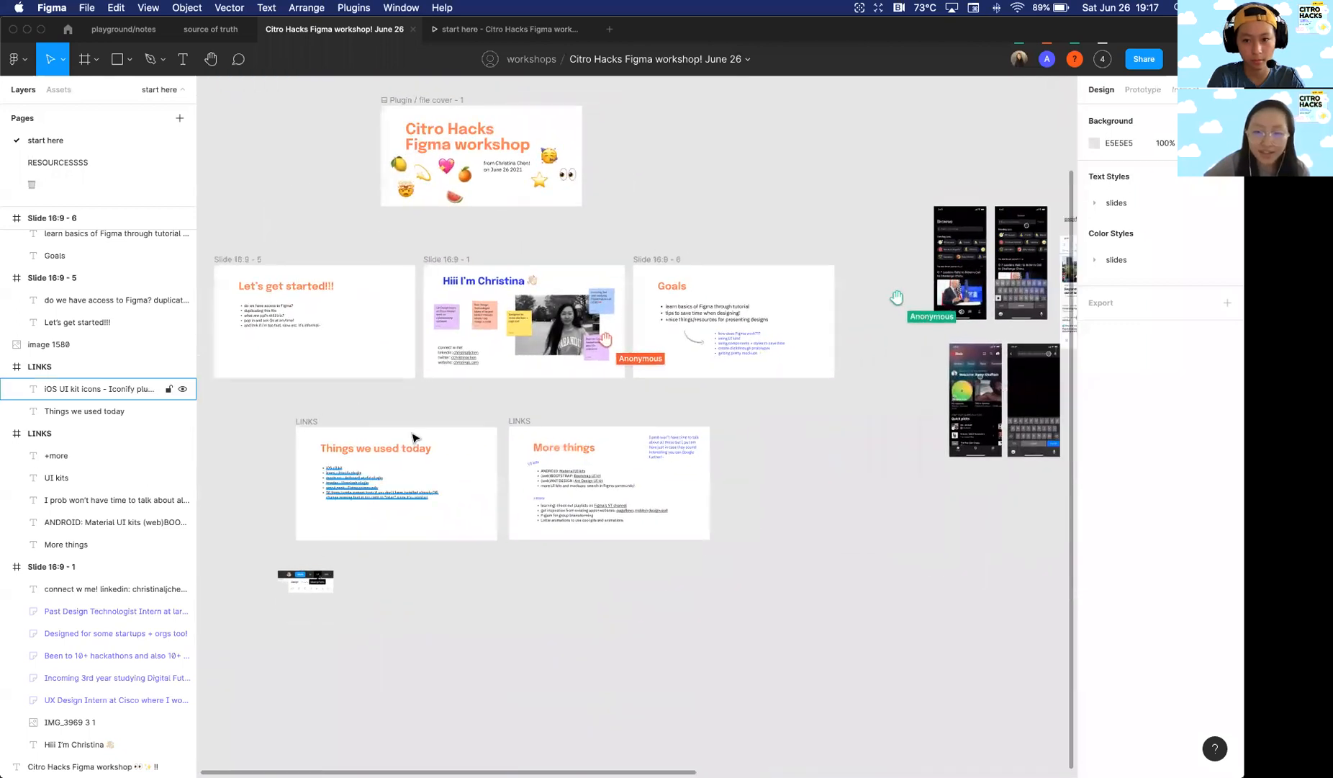
scroll(357, 491, "right", 2)
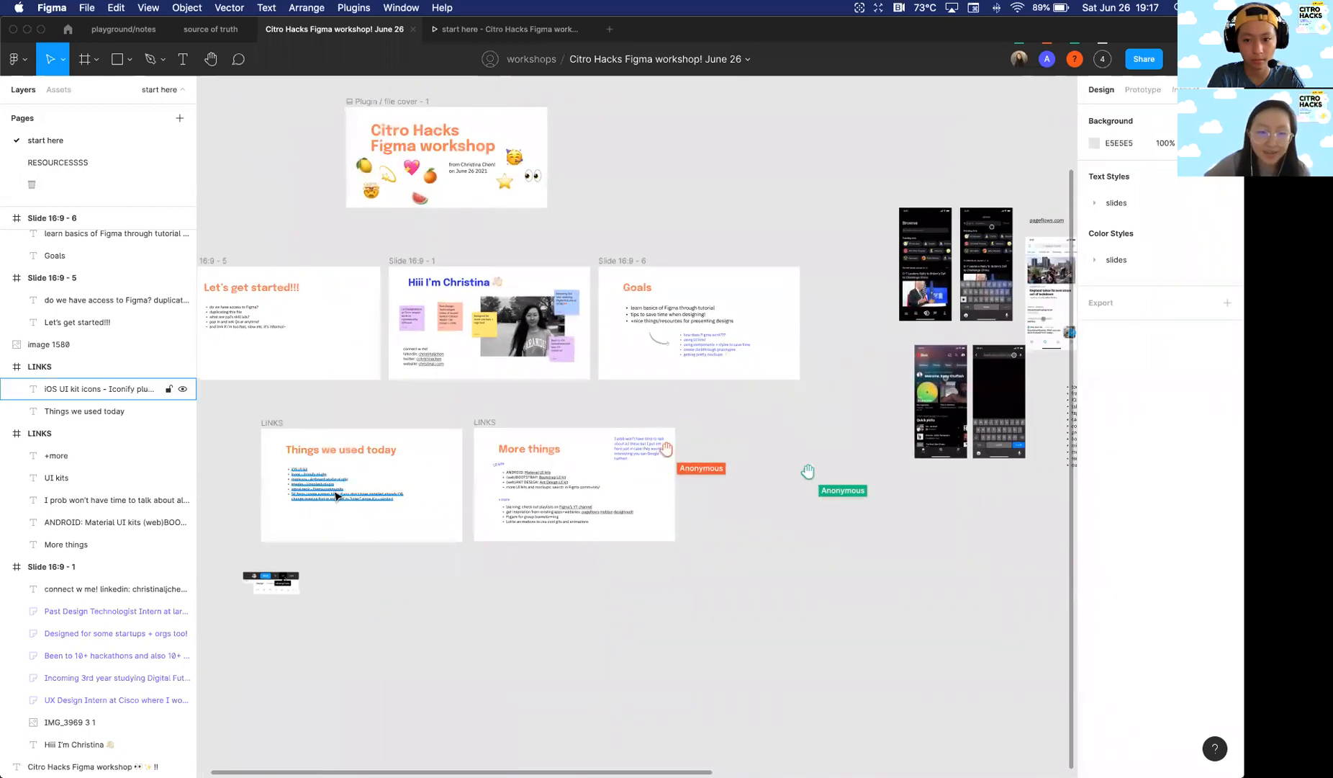
scroll(544, 480, "right", 2)
scroll(544, 480, "down", 1)
scroll(545, 481, "left", 3)
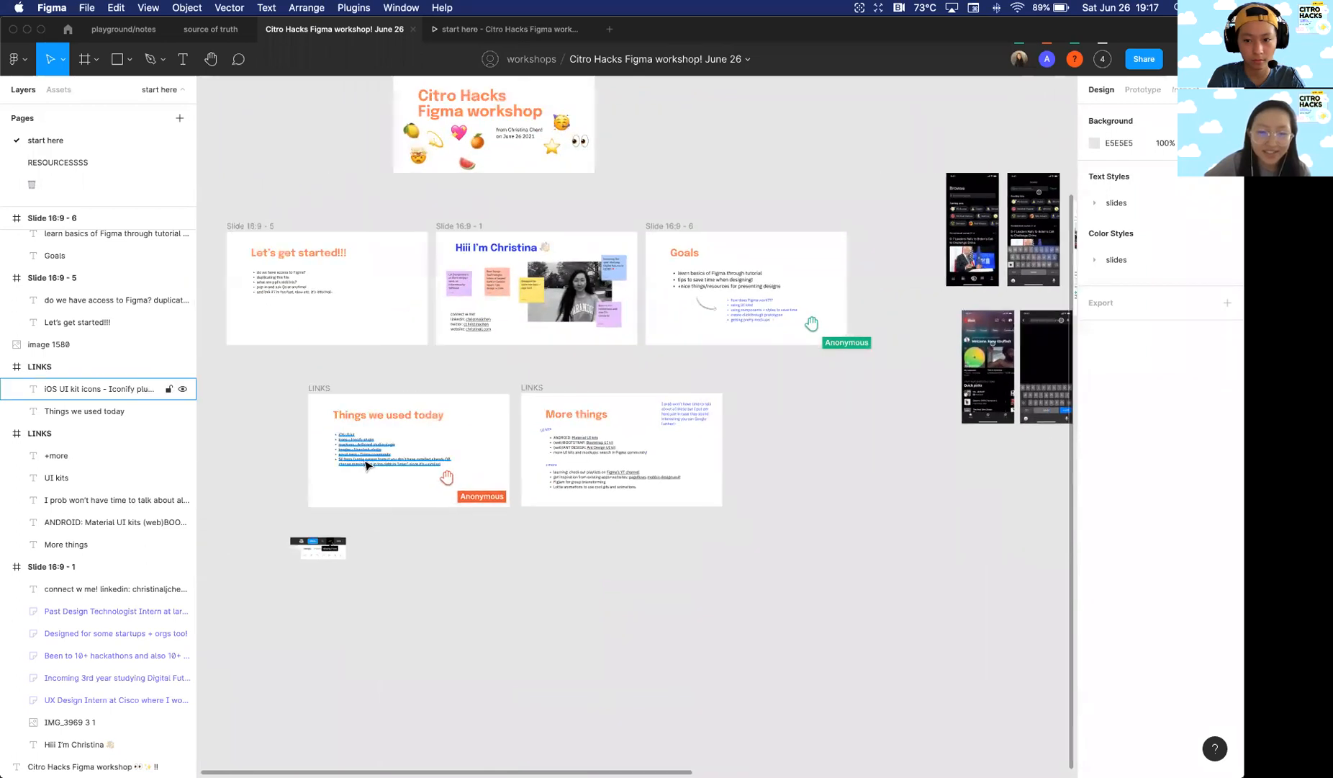
scroll(366, 466, "right", 1)
scroll(366, 465, "down", 3)
scroll(365, 465, "right", 6)
scroll(497, 415, "left", 8)
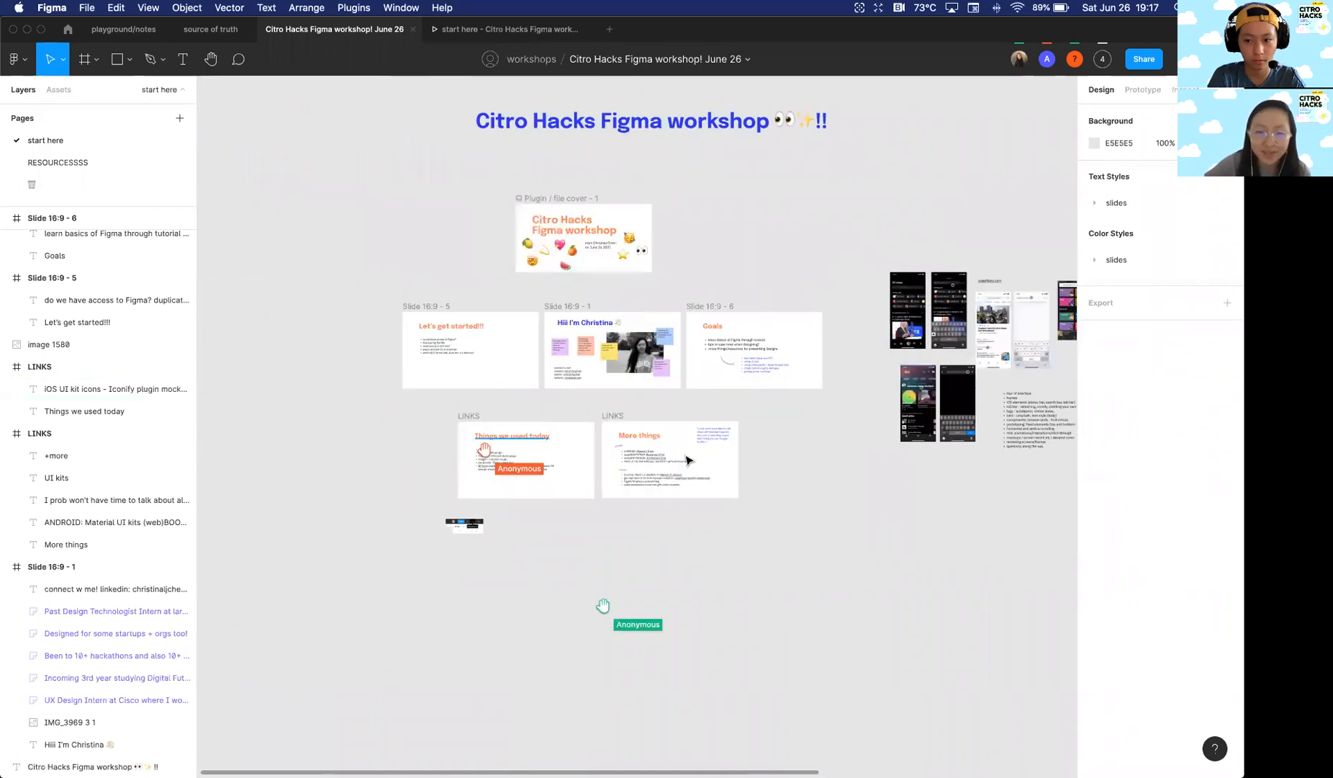
Step: Read the resource links on the "More things" slide and the tools listed on the "Things we used today" slide
scroll(680, 458, "up", 5)
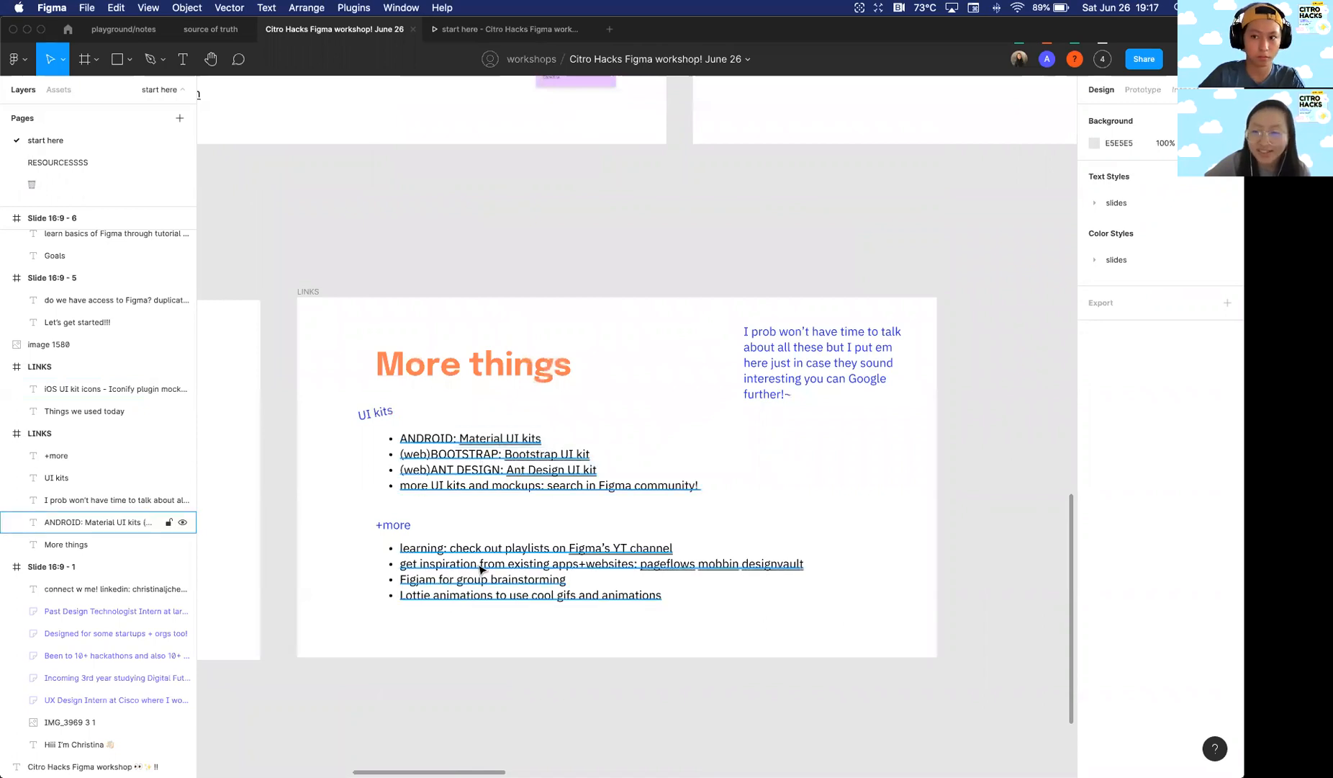
scroll(533, 416, "down", 3)
scroll(533, 416, "up", 2)
scroll(485, 337, "left", 5)
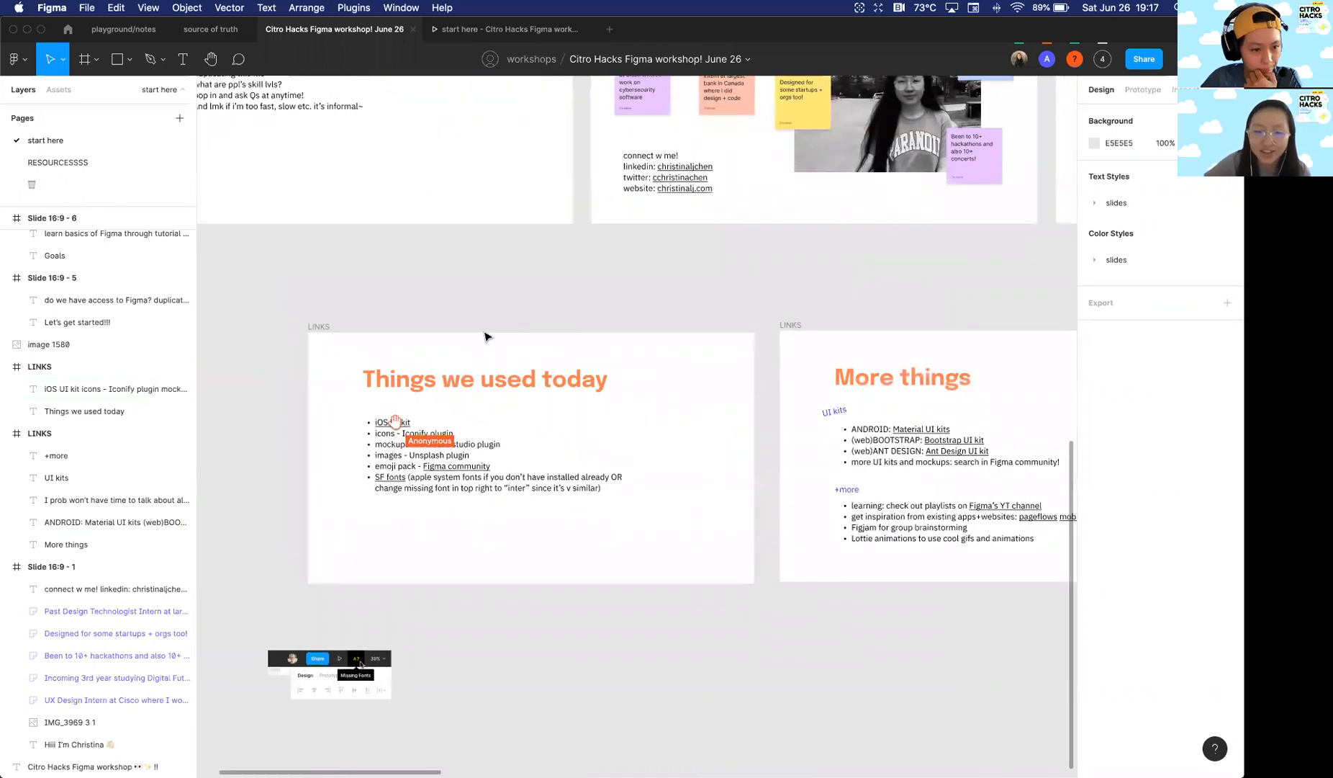
scroll(448, 333, "up", 1)
scroll(448, 334, "down", 3)
scroll(448, 333, "right", 1)
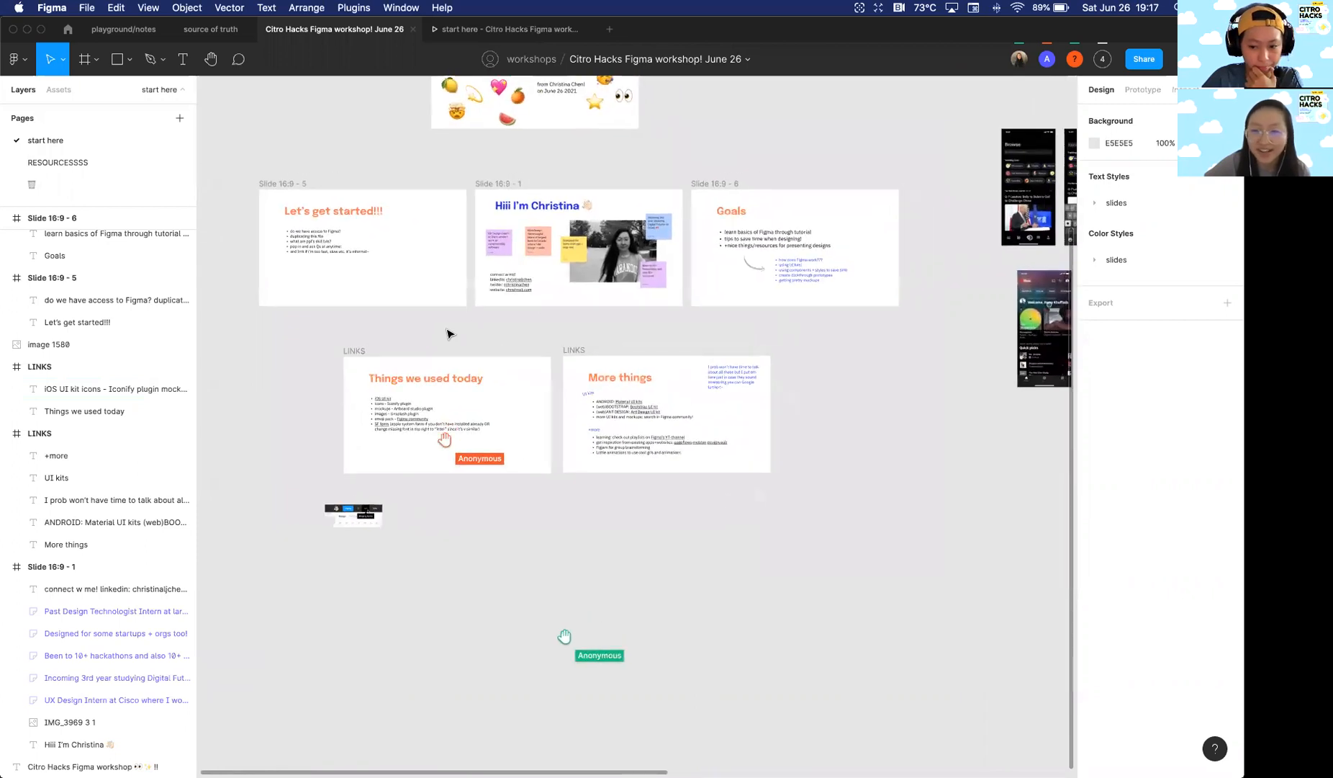
Step: Look over the reference app screenshots and the topic notes placed beside the slides
scroll(726, 326, "right", 3)
scroll(726, 325, "left", 2)
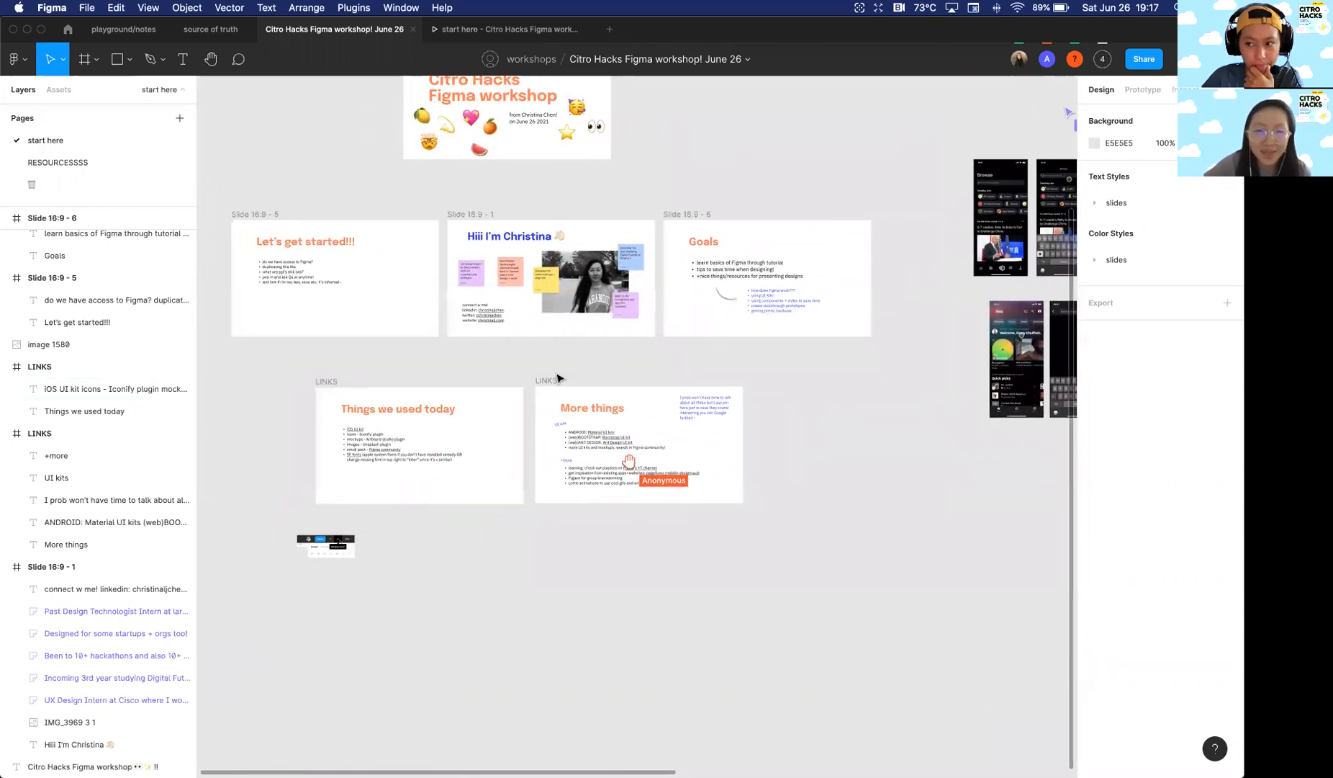
scroll(657, 352, "right", 10)
scroll(577, 354, "up", 1)
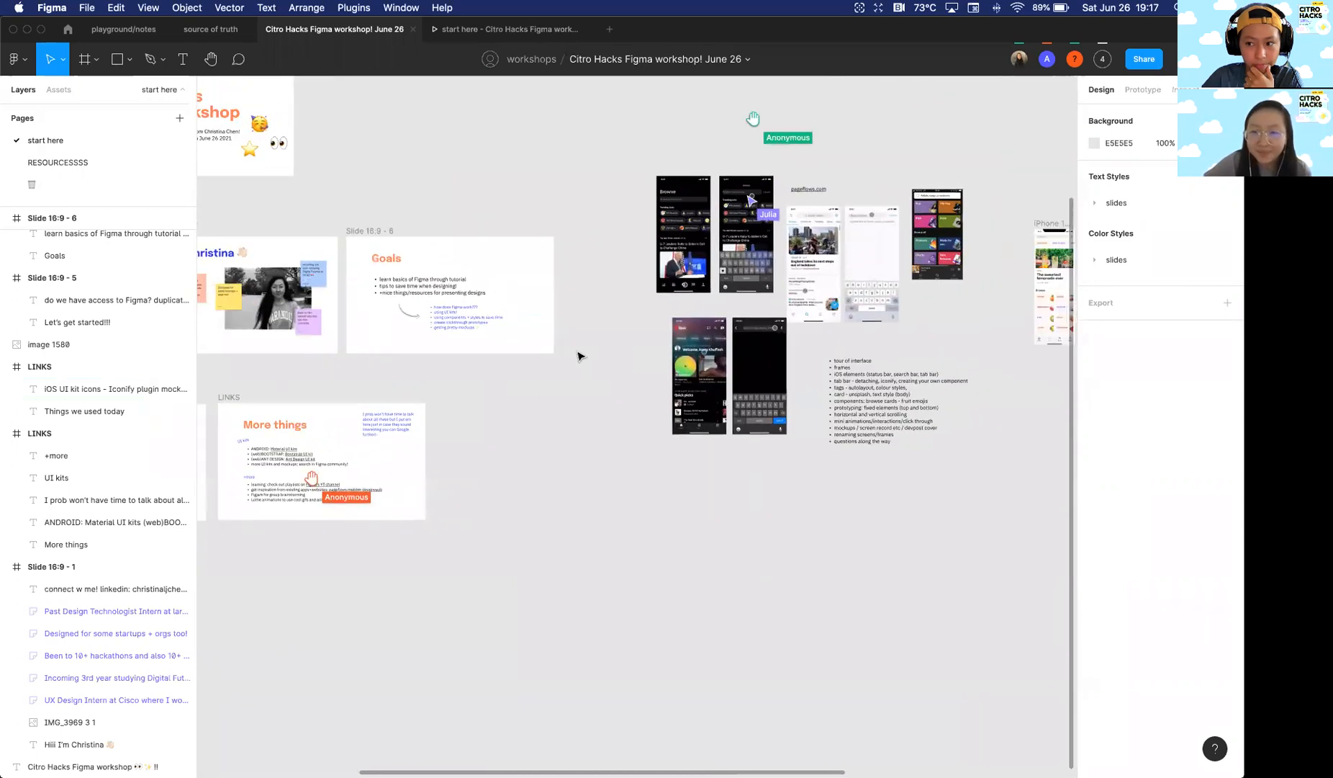
scroll(472, 383, "left", 6)
scroll(471, 383, "up", 2)
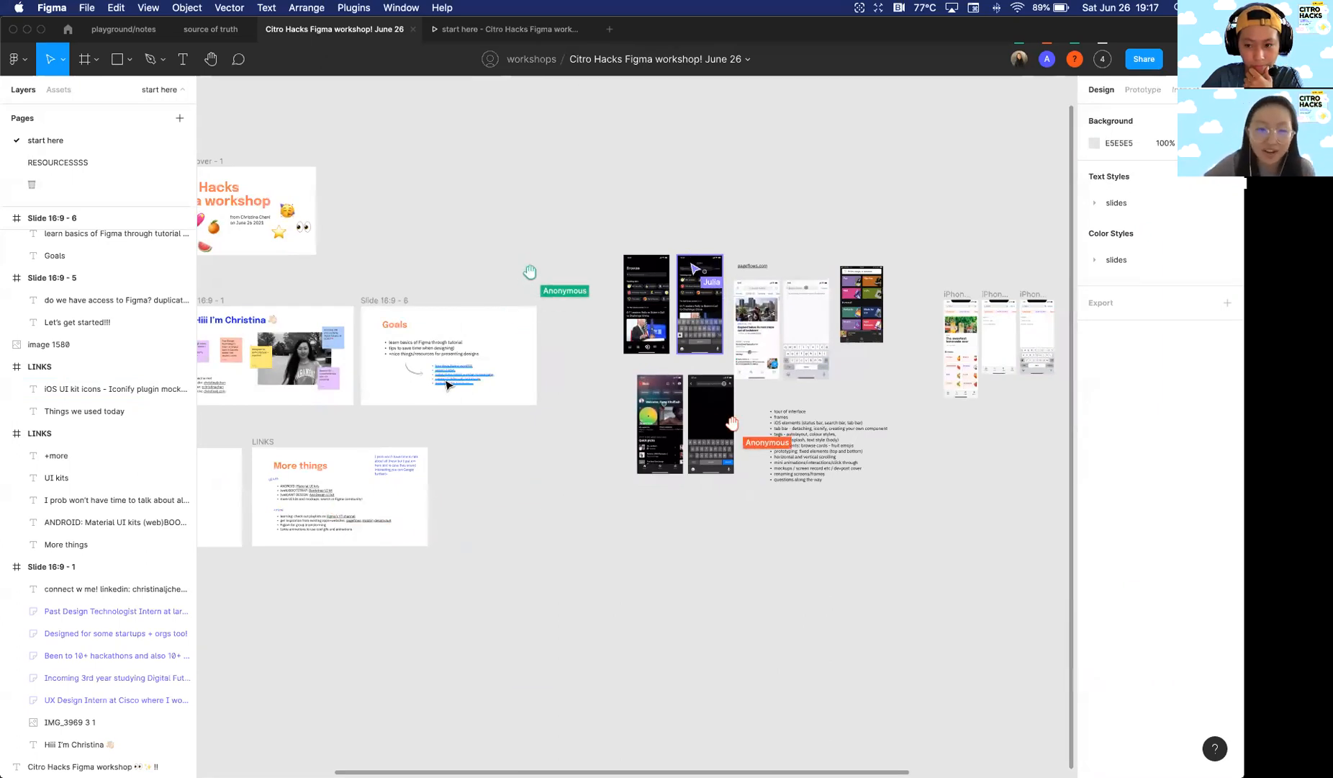
scroll(447, 382, "left", 2)
scroll(447, 382, "up", 1)
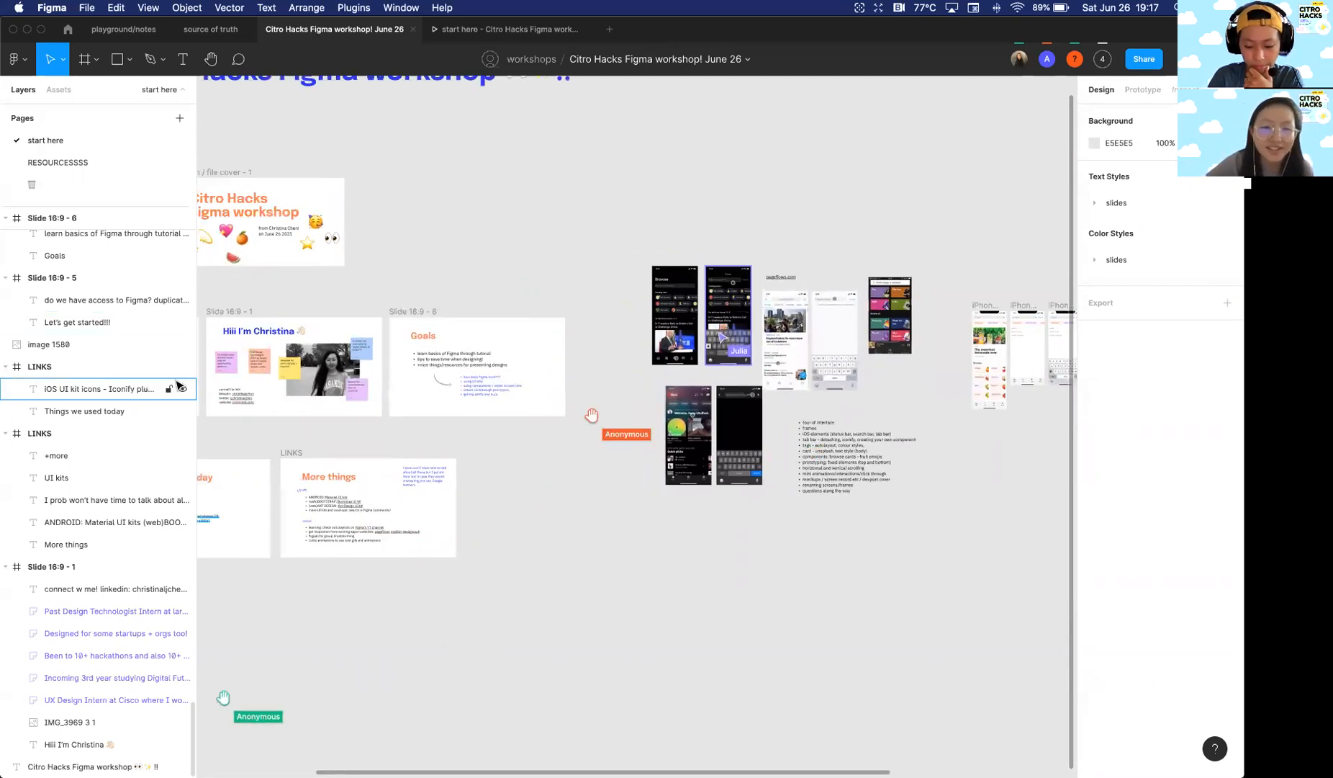
scroll(286, 335, "left", 8)
scroll(286, 335, "down", 1)
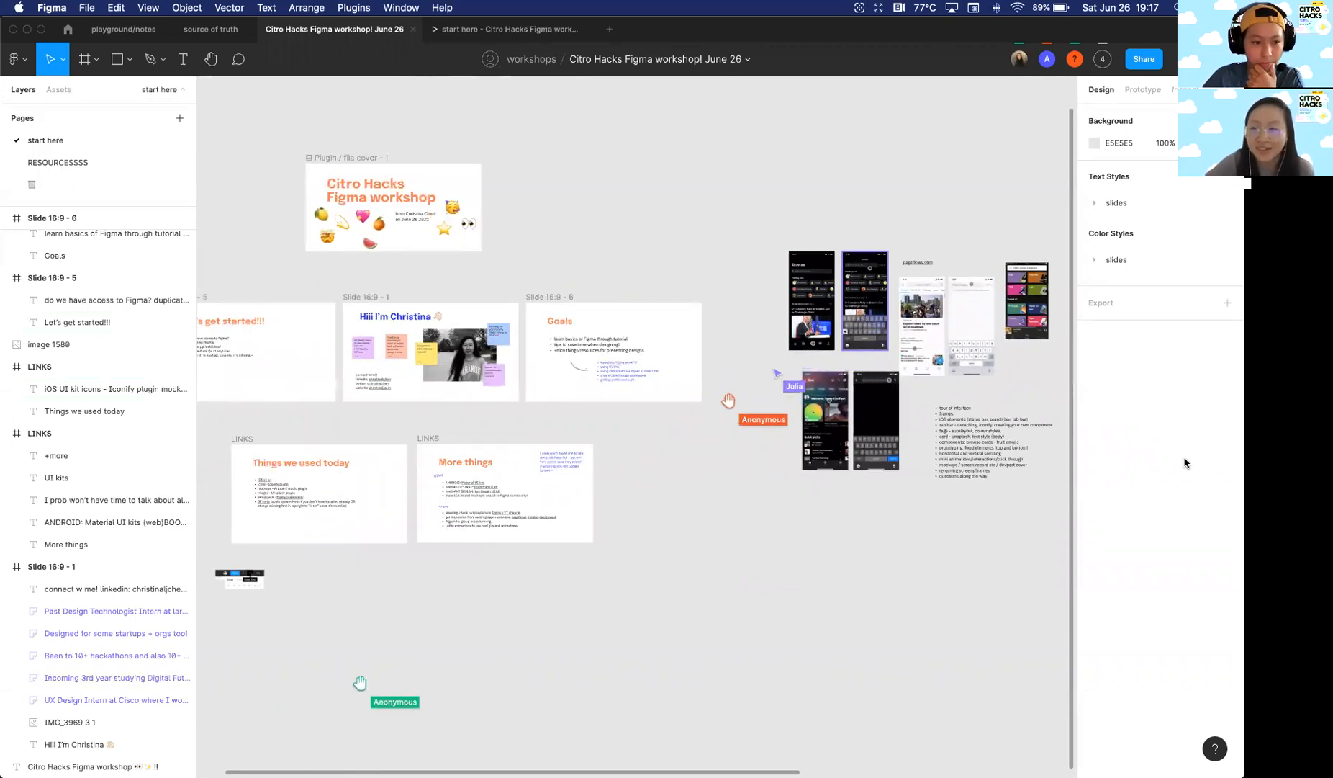
scroll(669, 232, "down", 2)
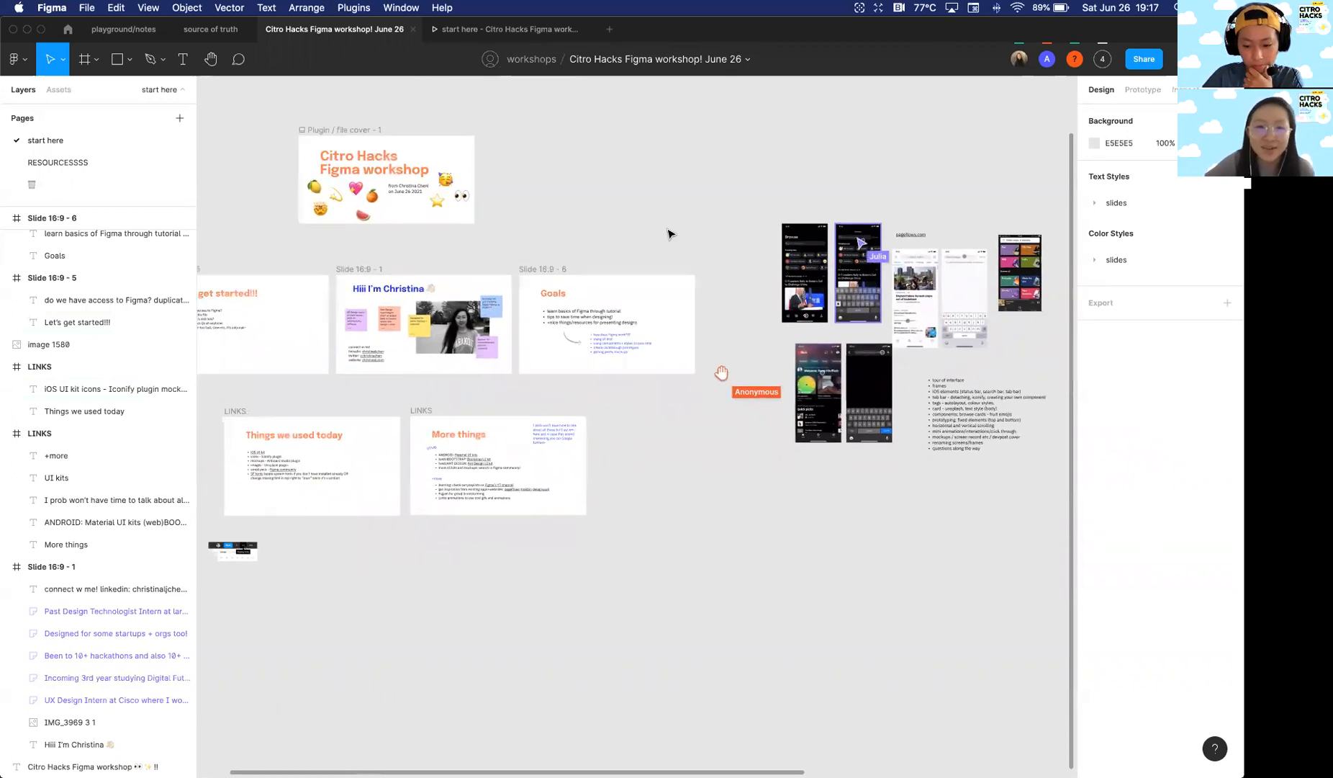
scroll(670, 232, "up", 3)
scroll(670, 232, "left", 2)
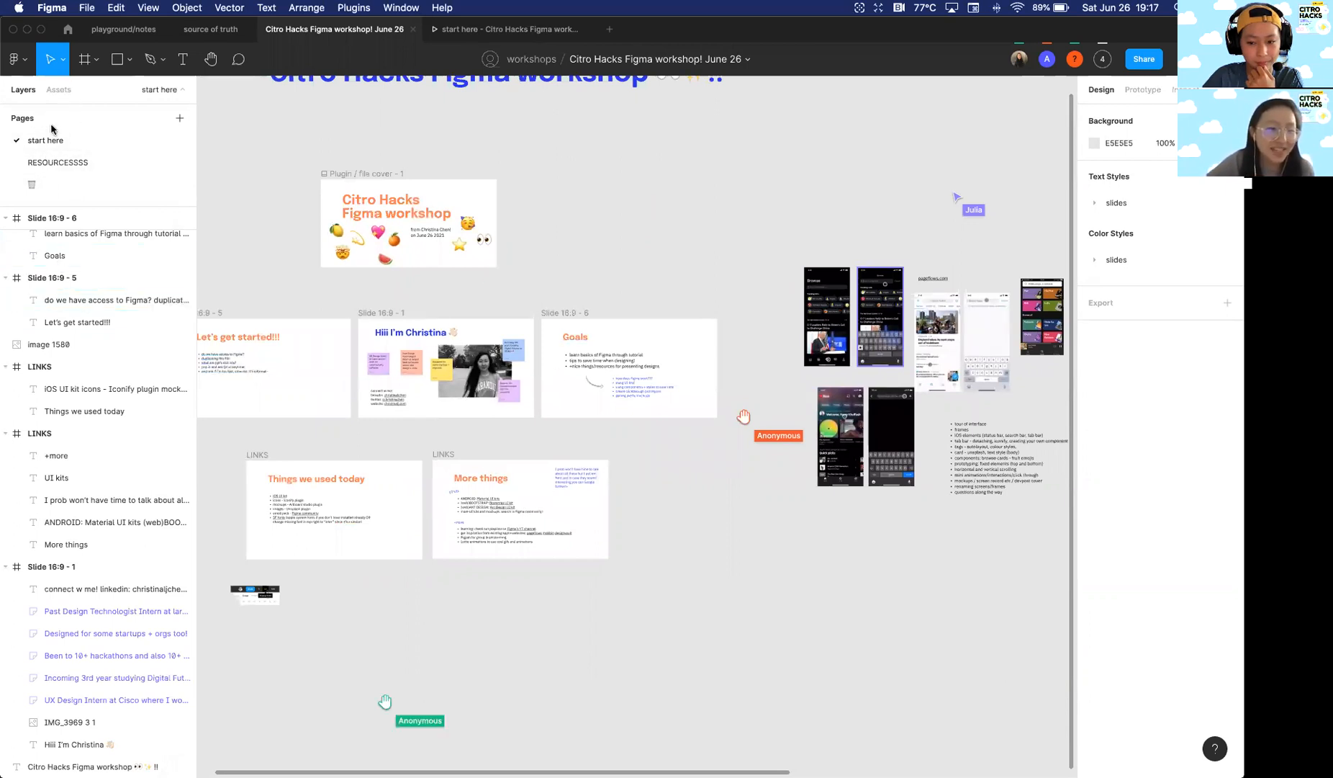
Step: Go to the RESOURCESSSS page and survey its emoji sets and the row of iOS UI kit frames
left_click(101, 171)
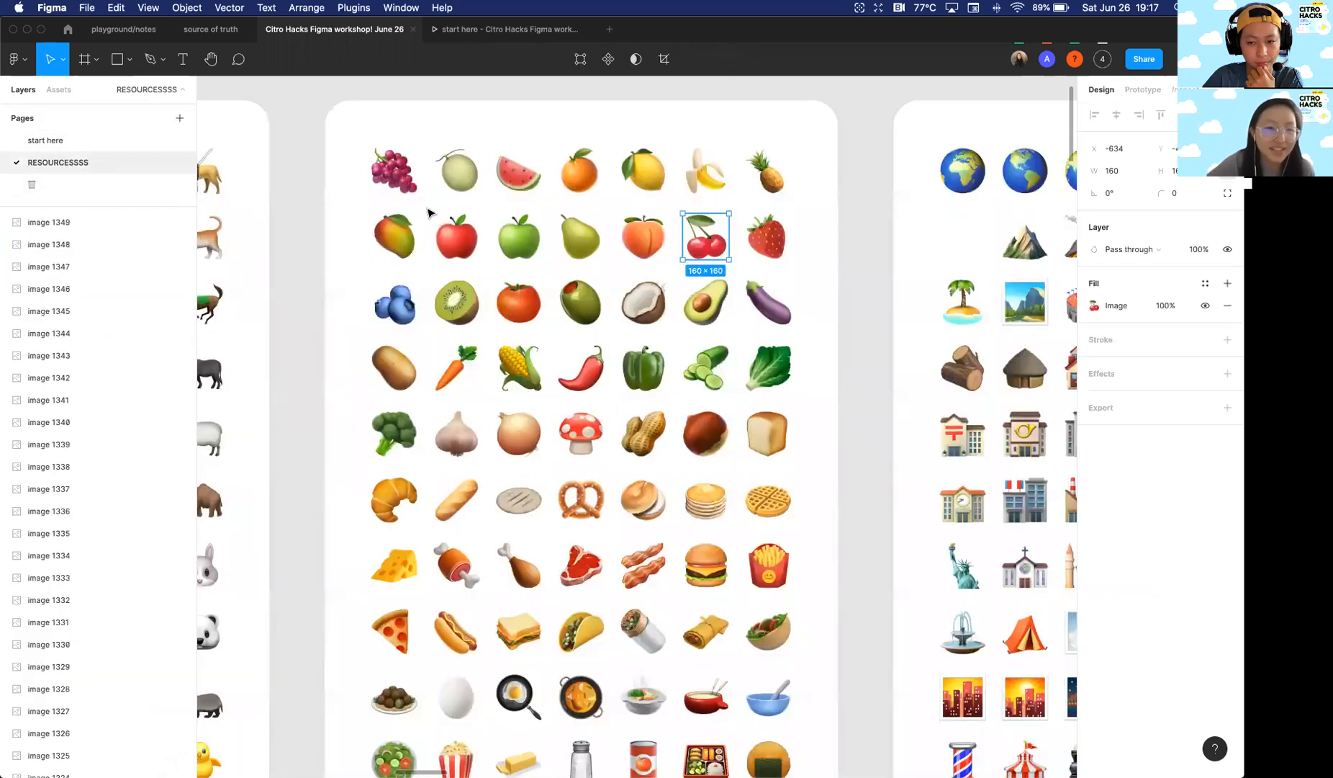
scroll(432, 205, "down", 5)
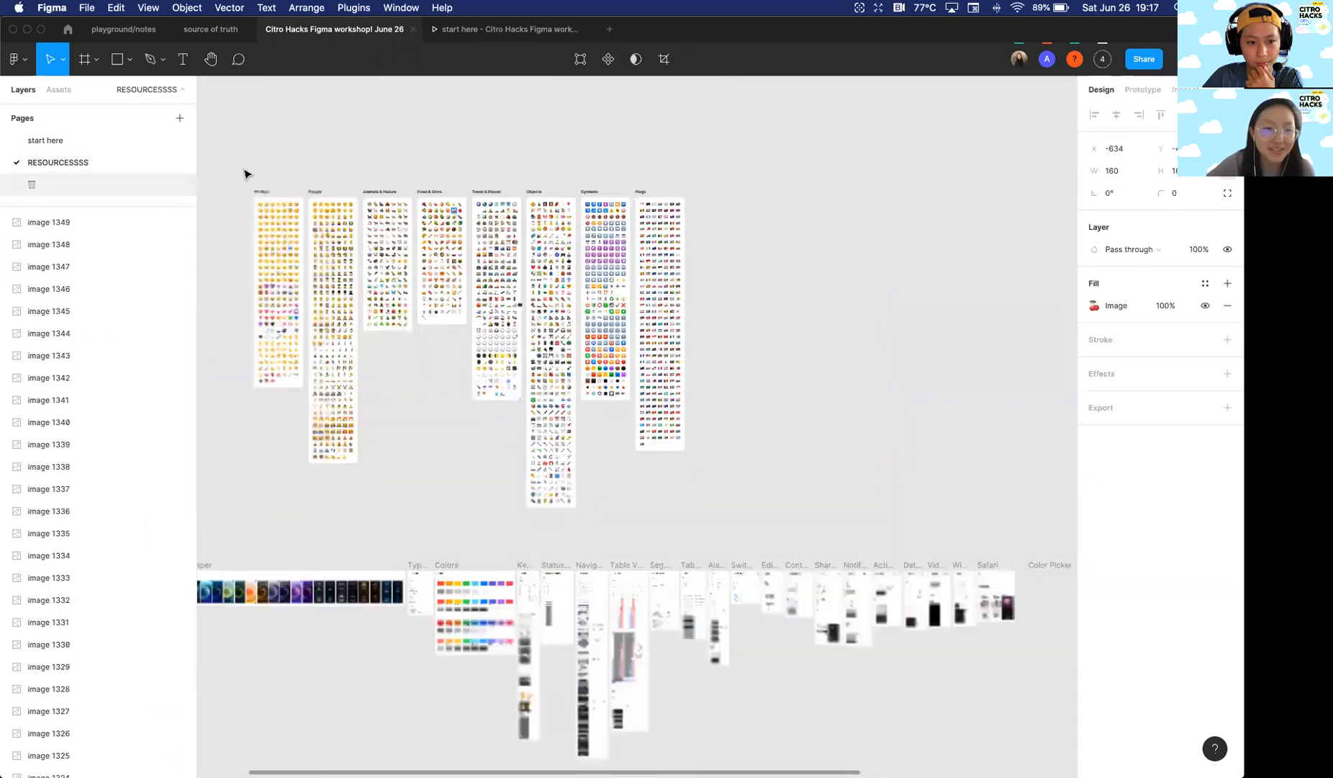
scroll(464, 196, "down", 1)
scroll(464, 196, "down", 2)
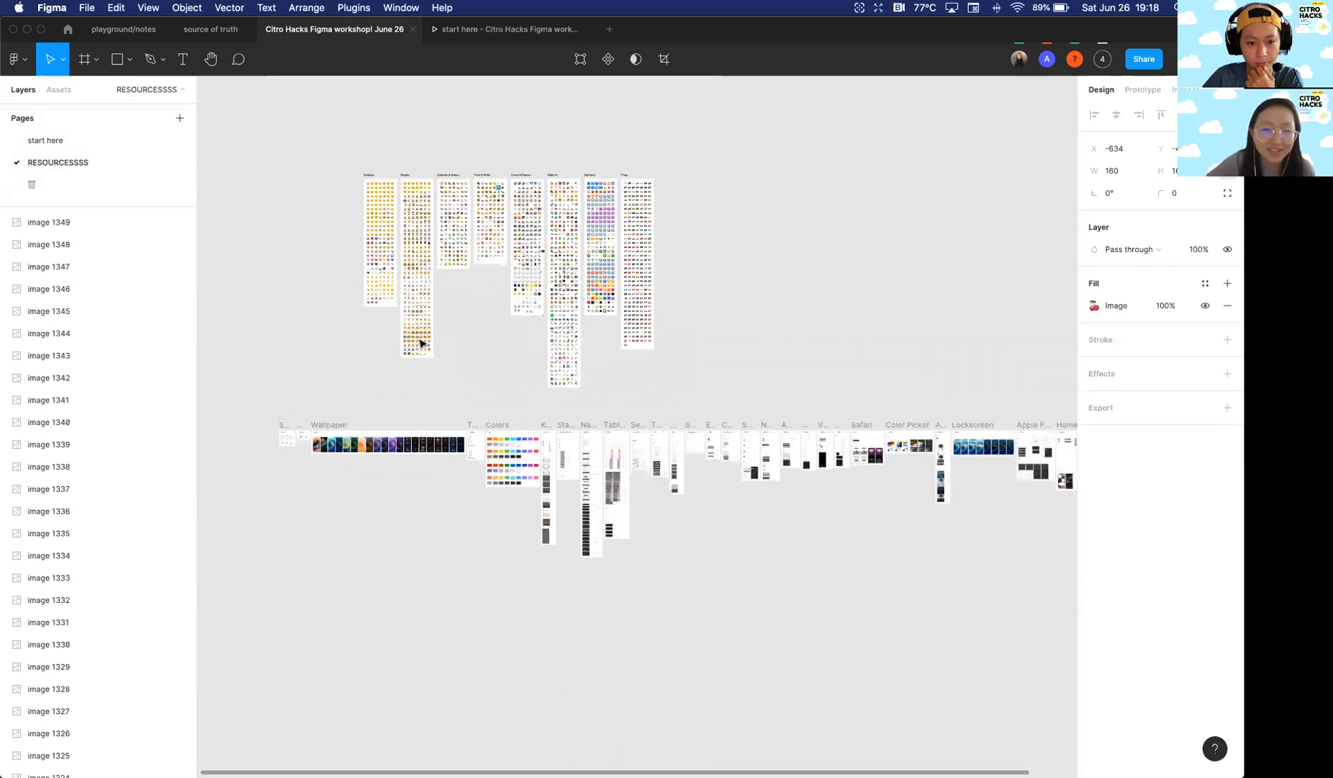
scroll(379, 236, "up", 2)
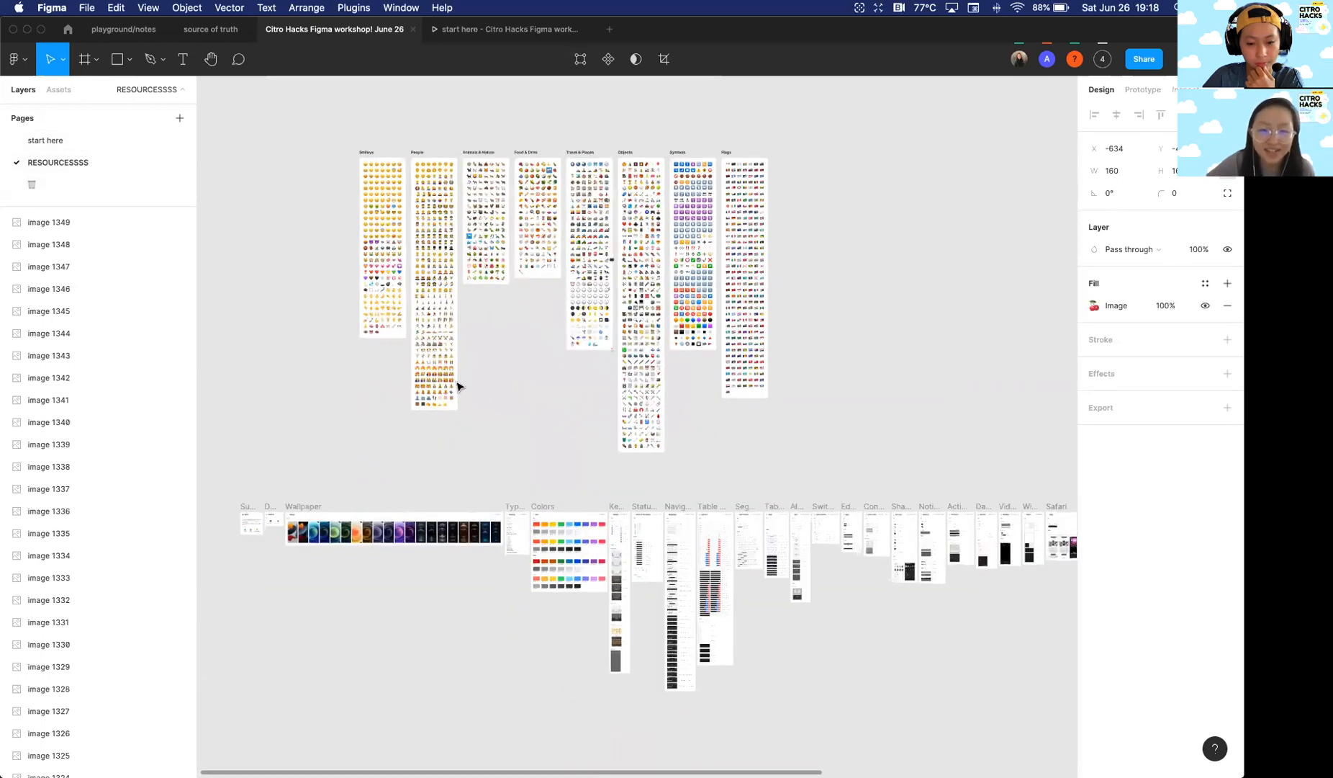
scroll(464, 446, "down", 2)
scroll(483, 389, "up", 5)
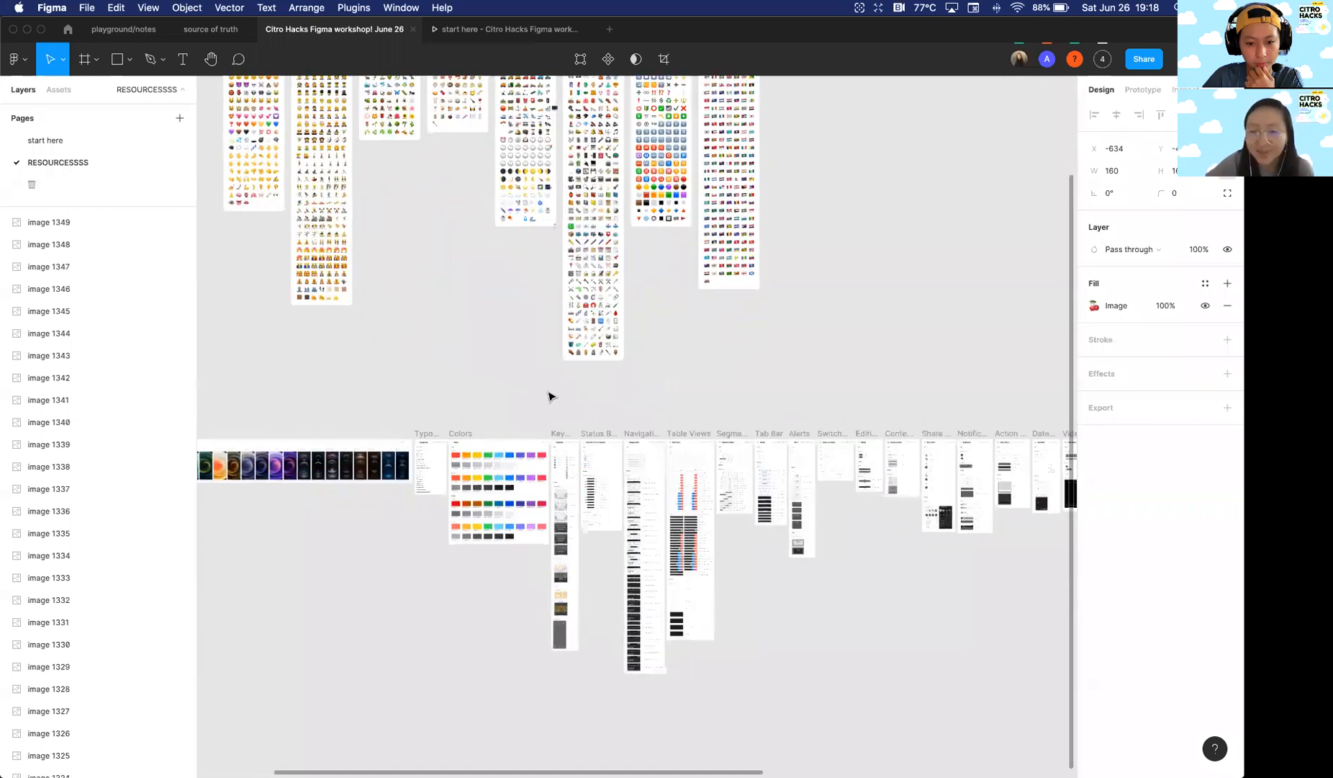
Step: Examine the UI kit's Colors, Keyboard, Status Bar, Navigation Bar and Table Views frames
scroll(663, 273, "up", 10)
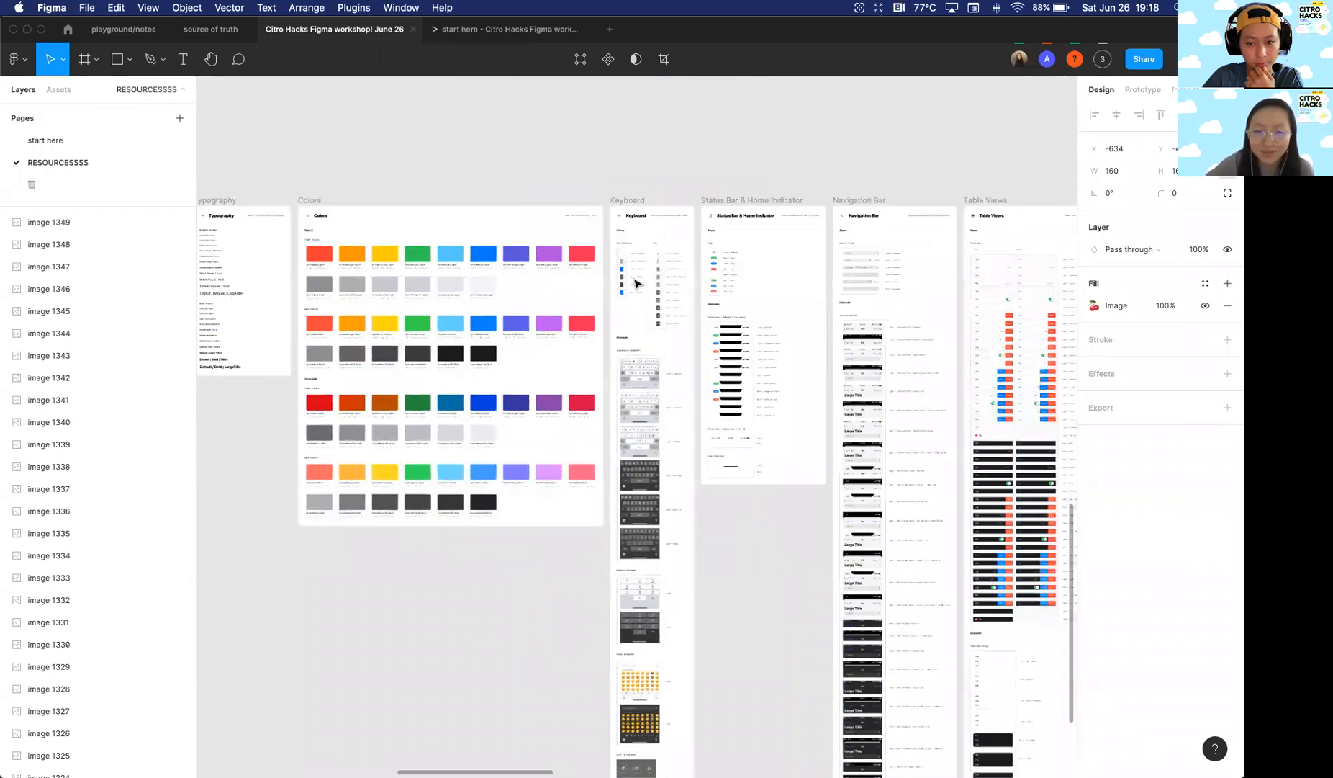
scroll(667, 249, "down", 10)
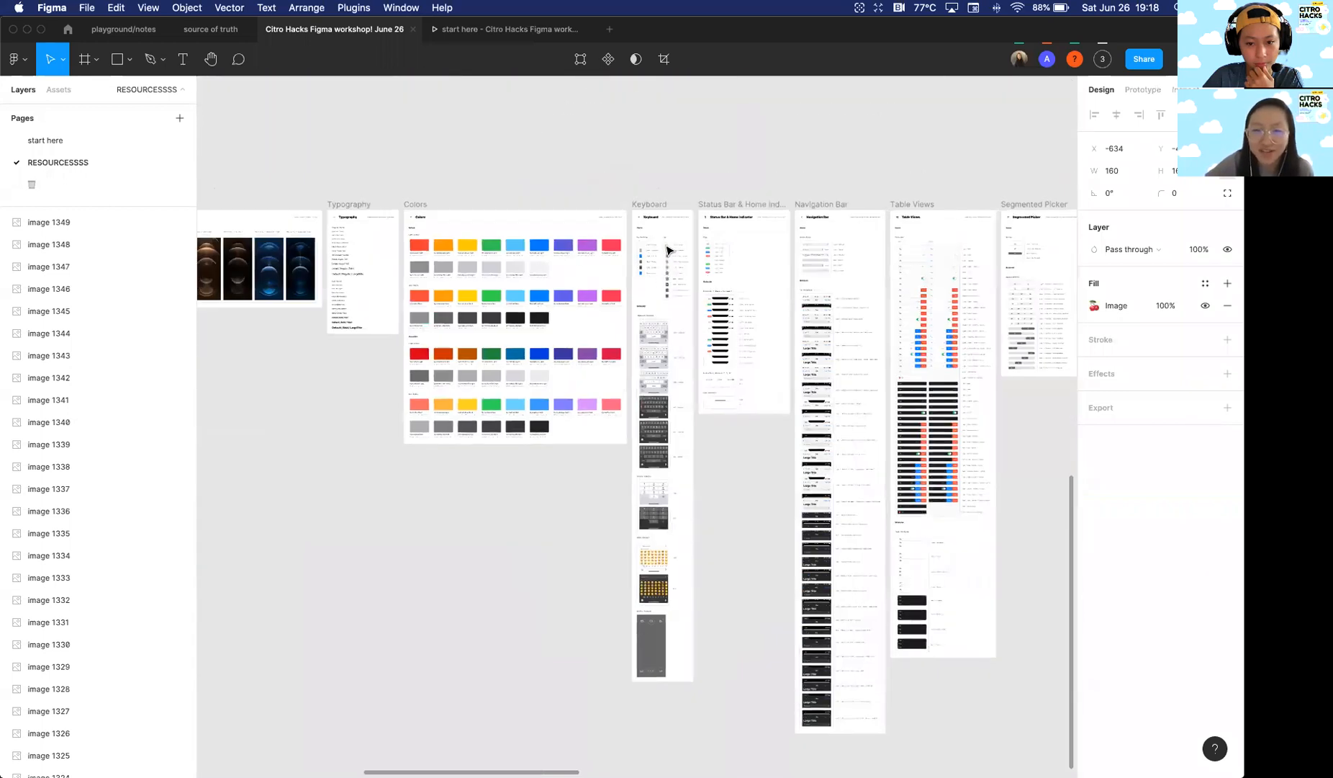
scroll(666, 250, "up", 5)
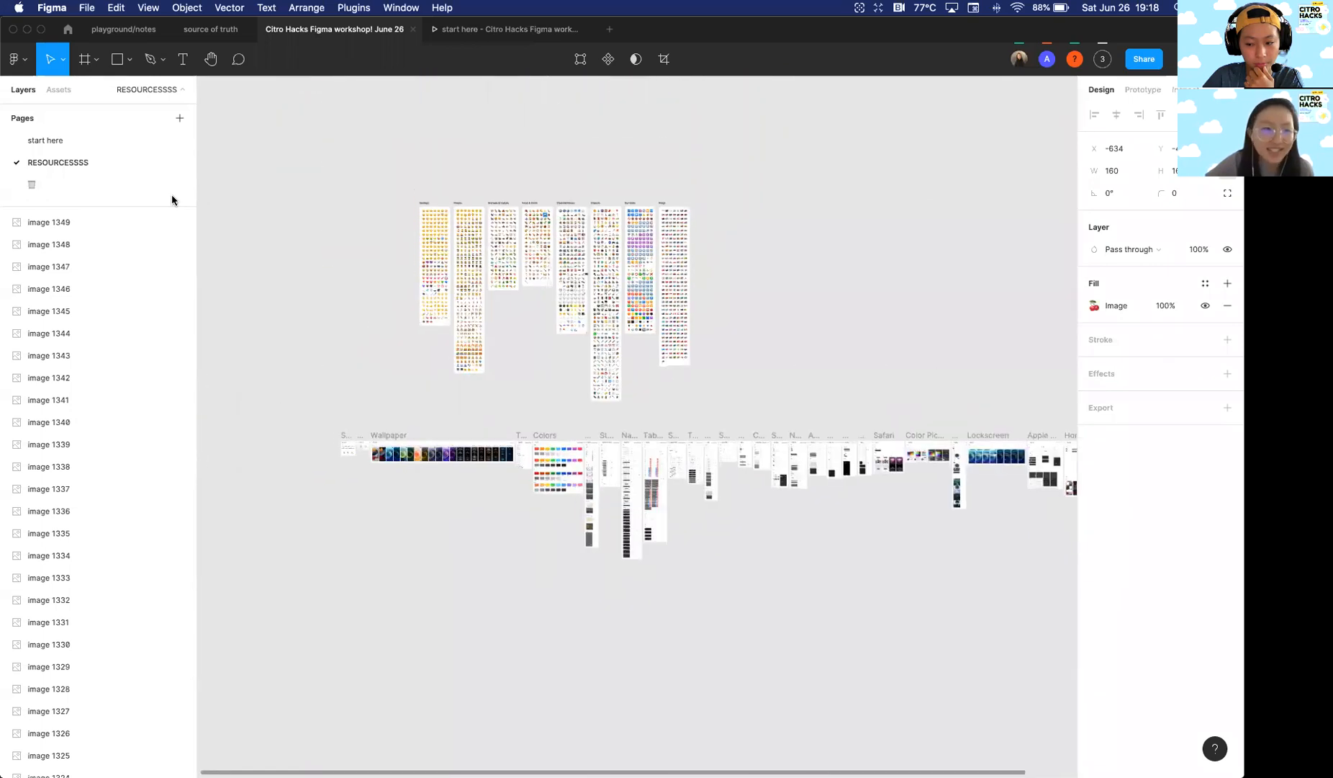
Step: Return to the "start here" page and show the workshop title with all its slides
left_click(65, 140)
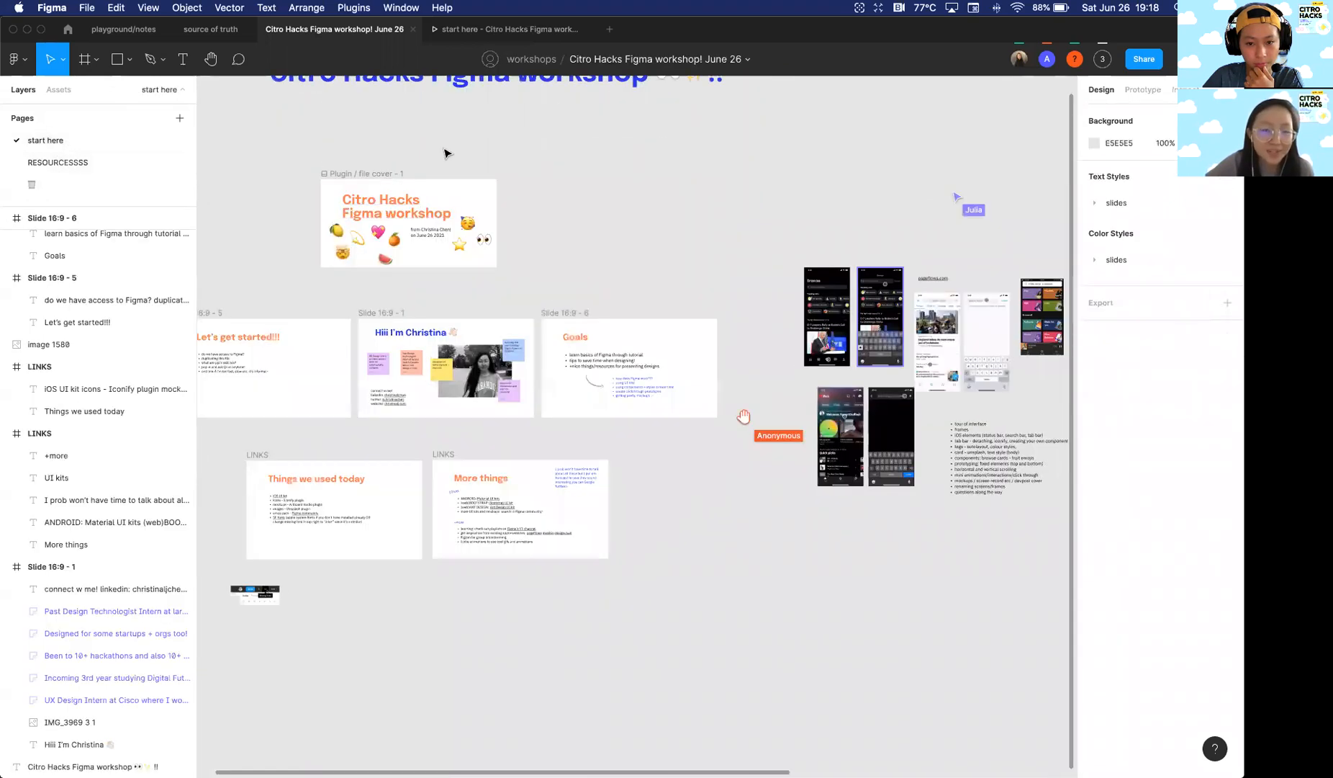
scroll(336, 218, "left", 2)
scroll(336, 218, "down", 1)
scroll(336, 217, "up", 1)
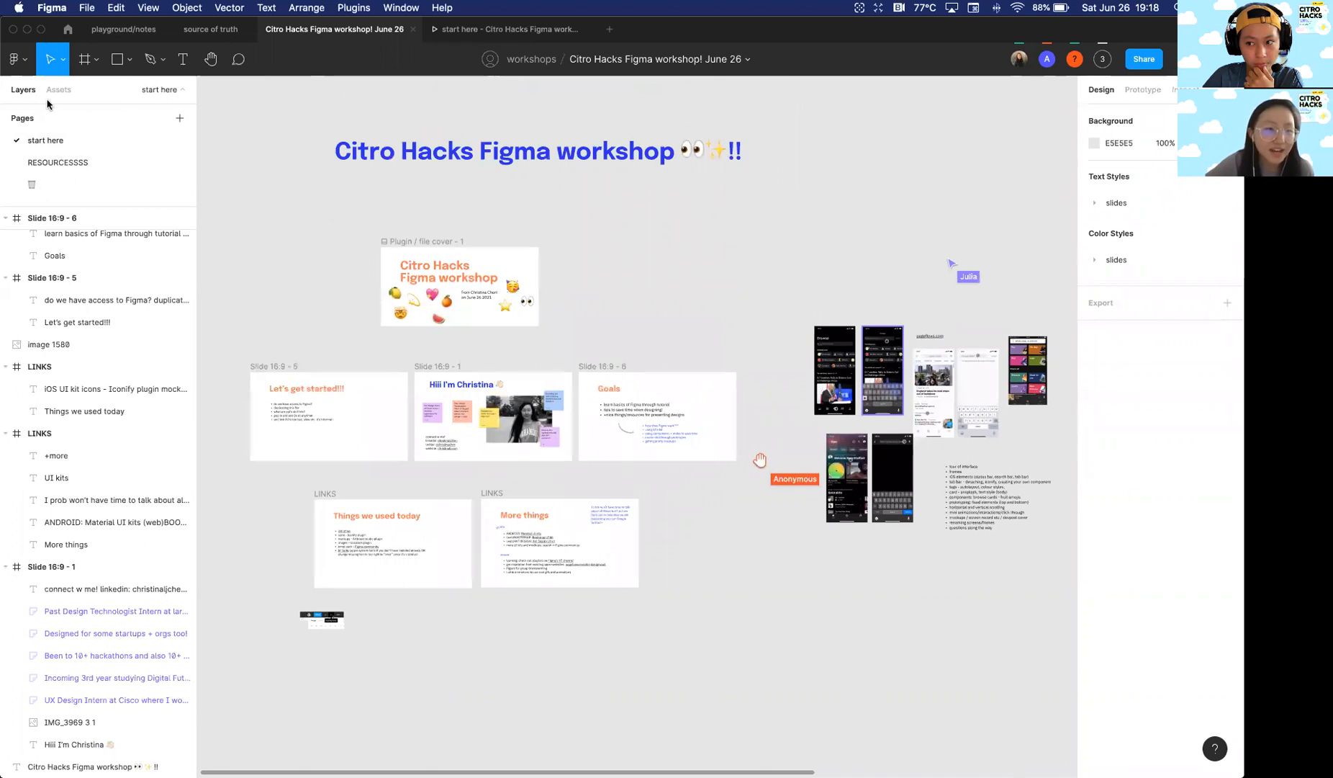
Step: Show the file's list of local component categories and return to the pages and layers list
left_click(58, 89)
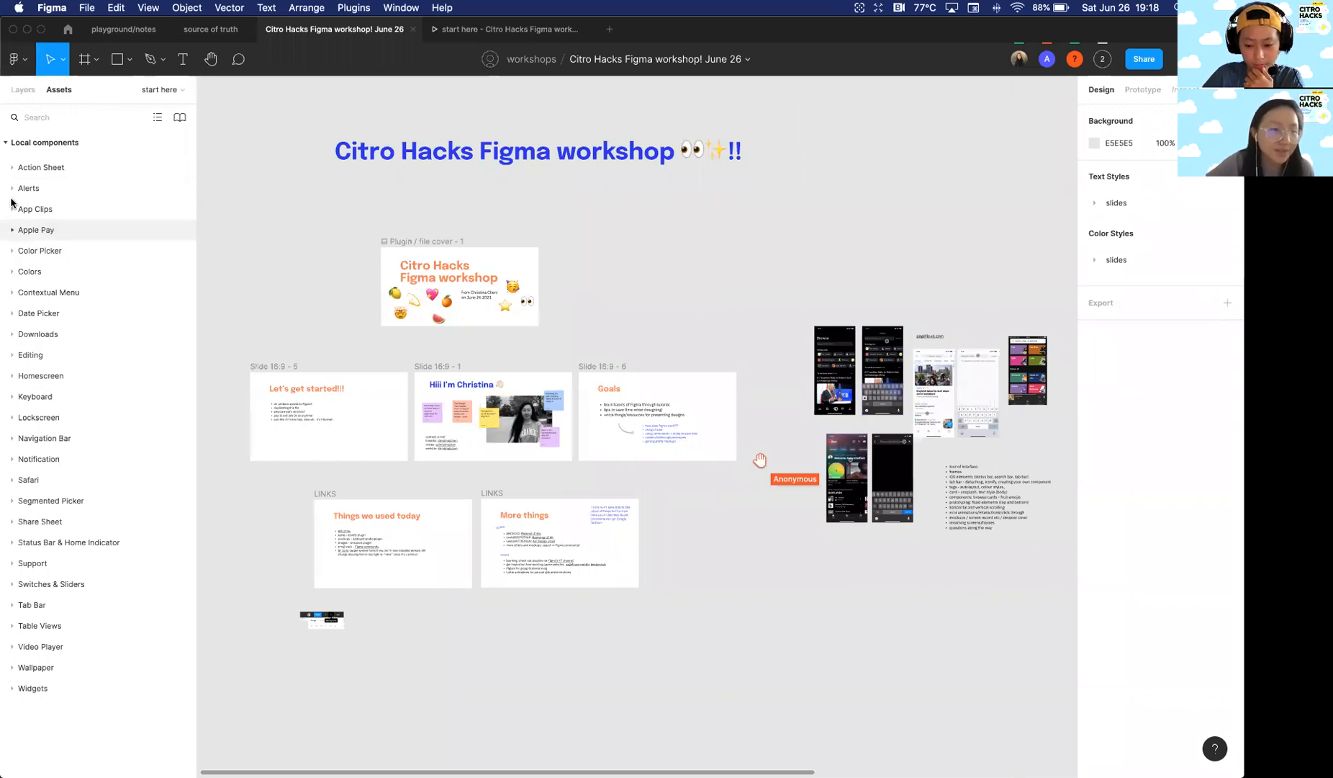
left_click(22, 89)
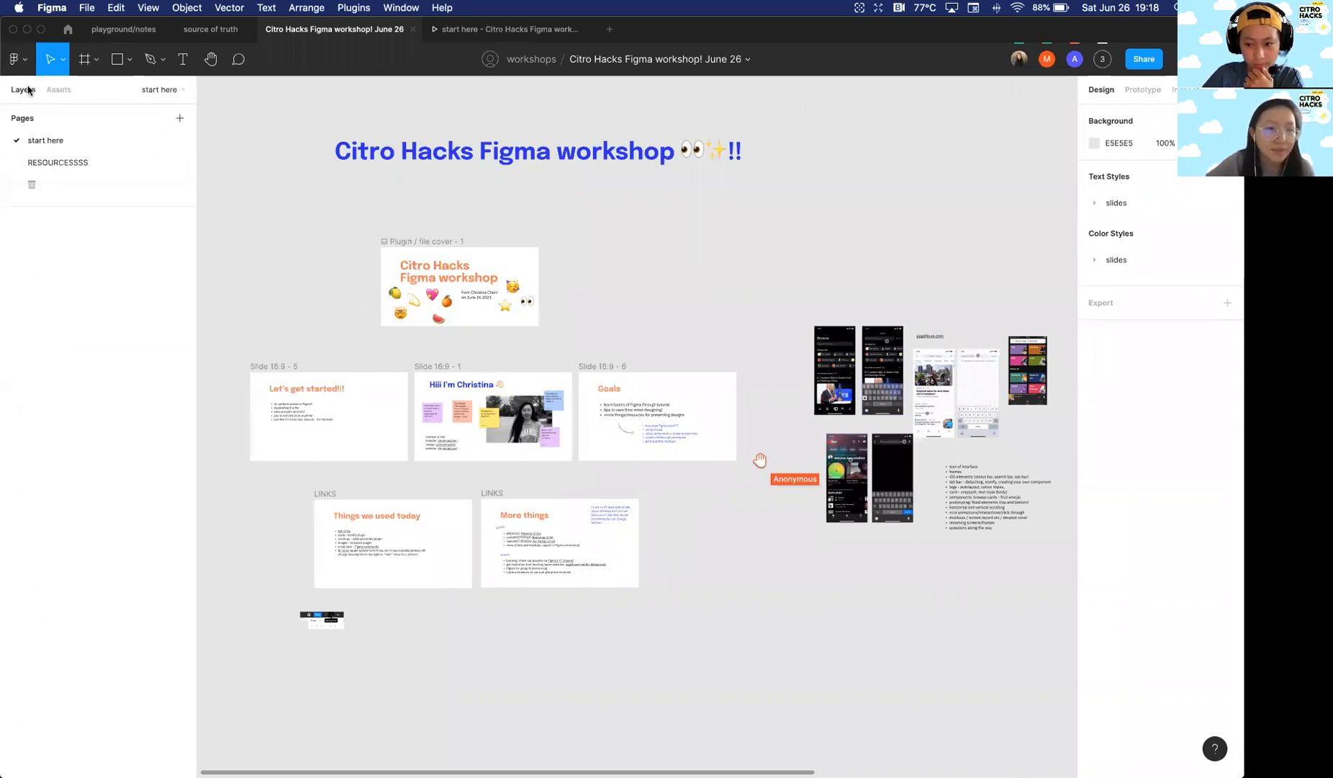
scroll(283, 167, "left", 2)
scroll(283, 167, "right", 2)
scroll(283, 167, "down", 1)
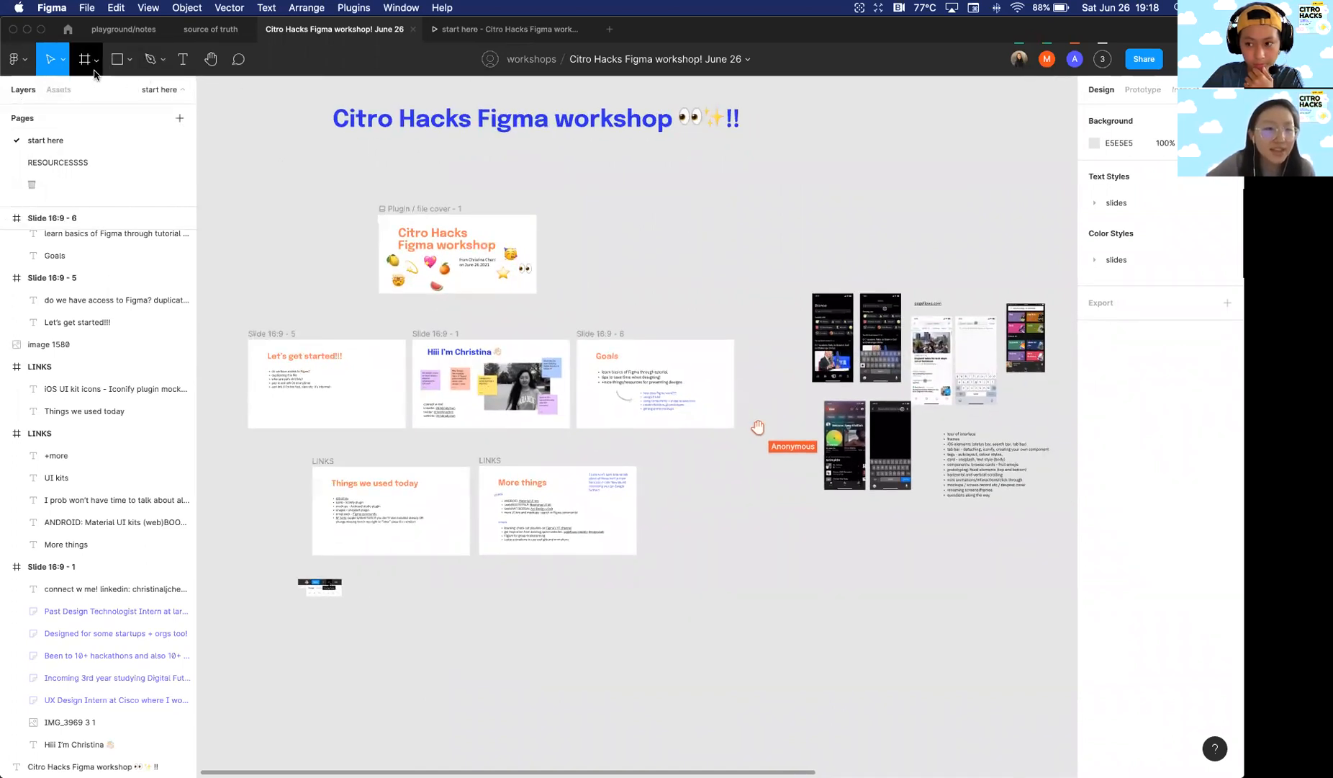
scroll(407, 240, "right", 1)
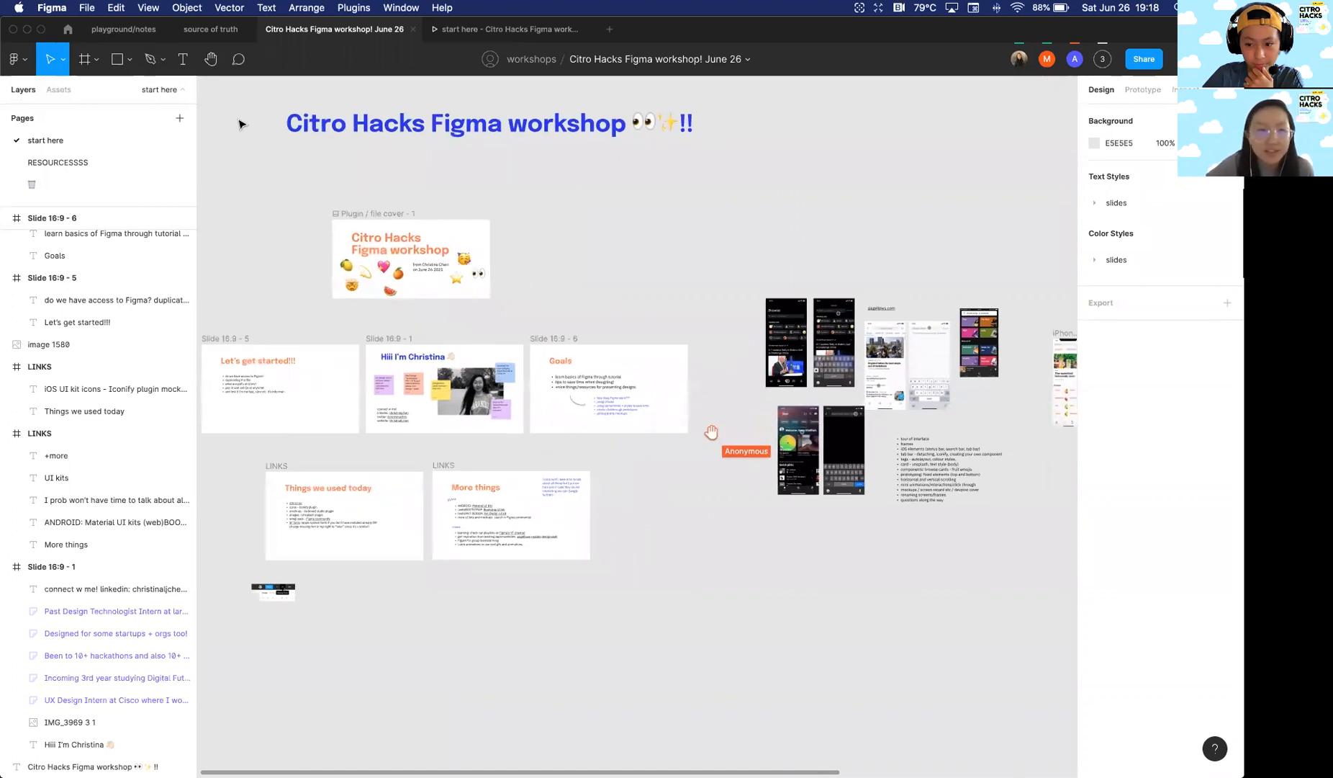
Step: Show the Move and Scale tool choices and keep the Move tool active
left_click(63, 65)
left_click(48, 94)
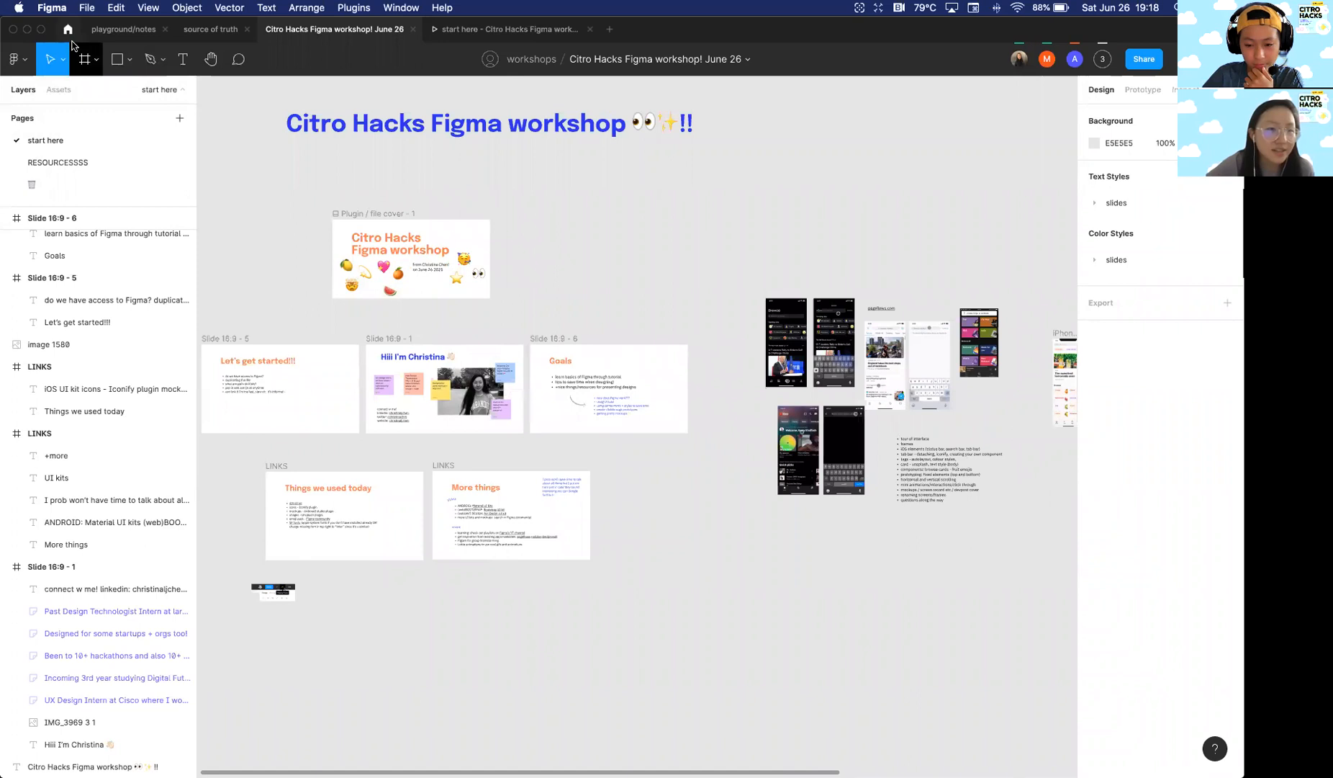
left_click(62, 64)
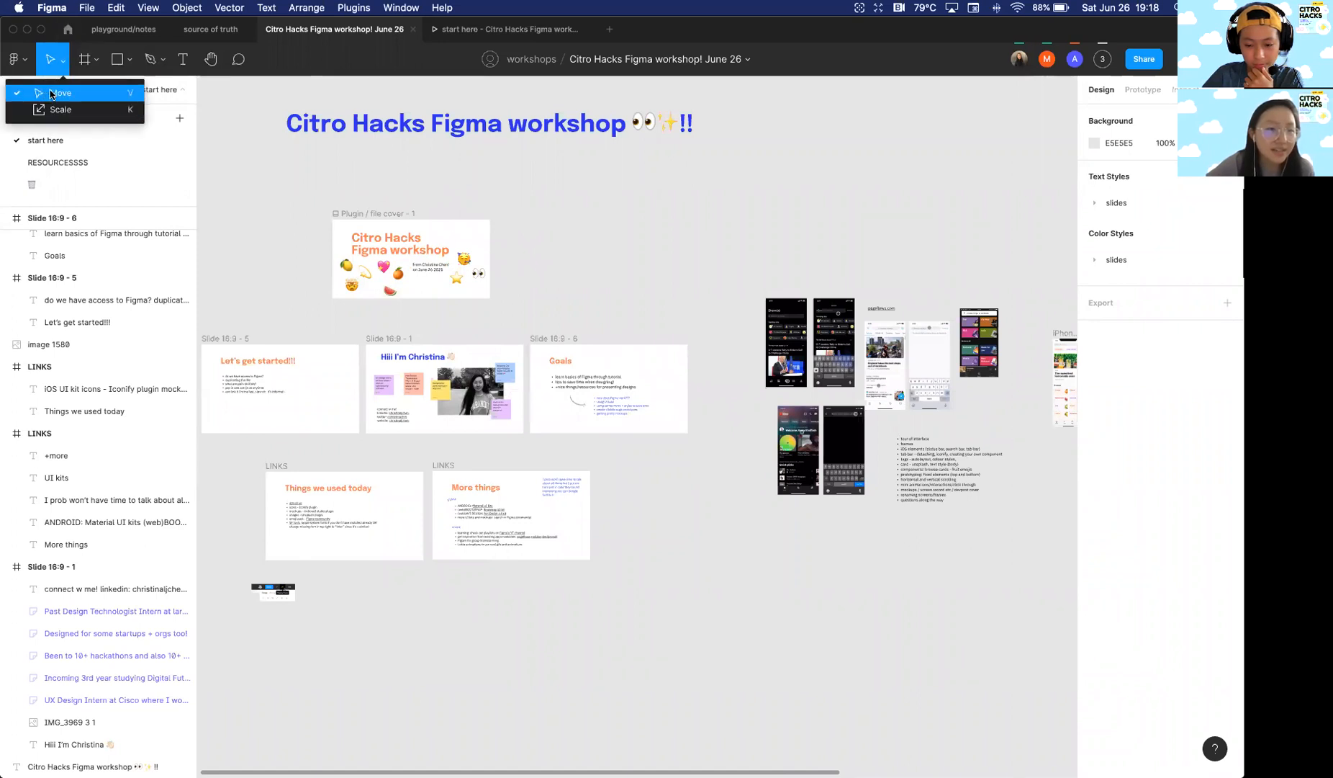
left_click(50, 94)
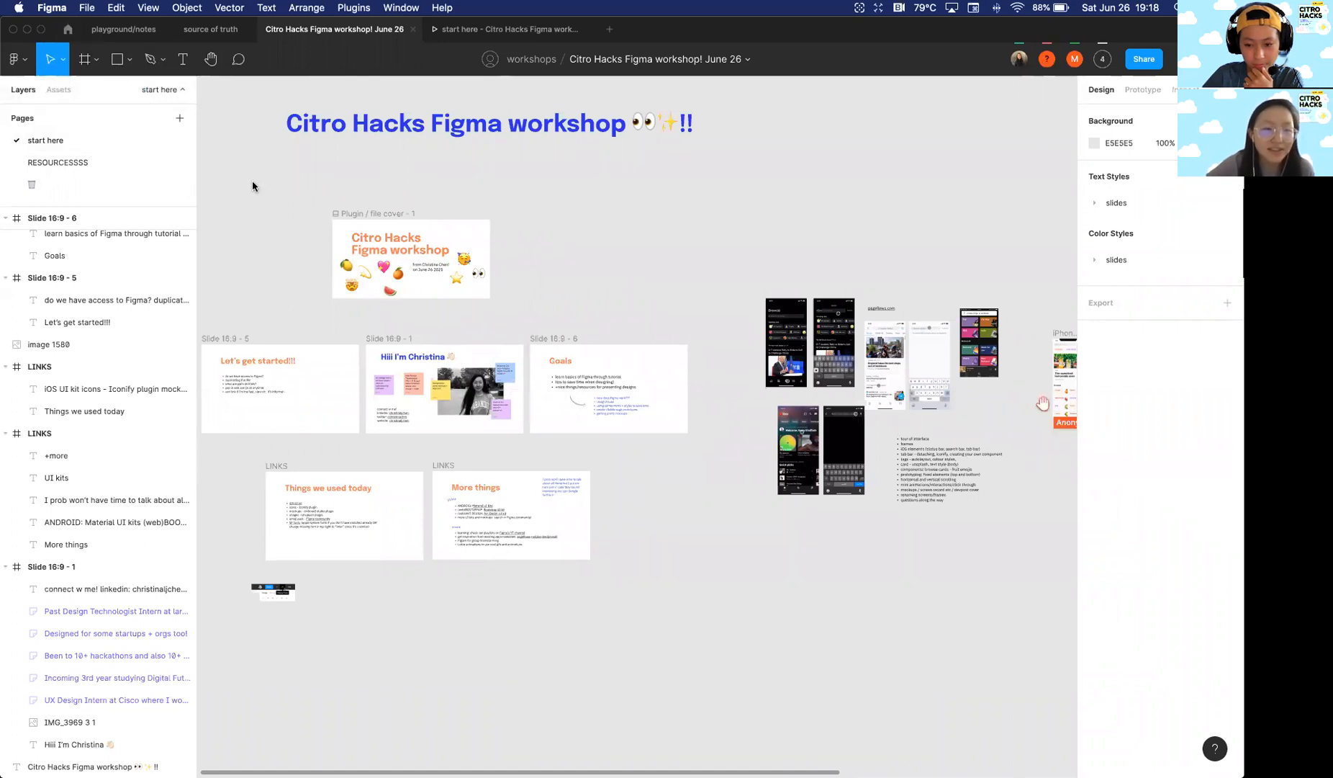
Step: Pan around the workshop canvas, using the Hand tool to move back to the slides, and return to the Move tool
scroll(453, 346, "right", 5)
scroll(672, 303, "up", 3)
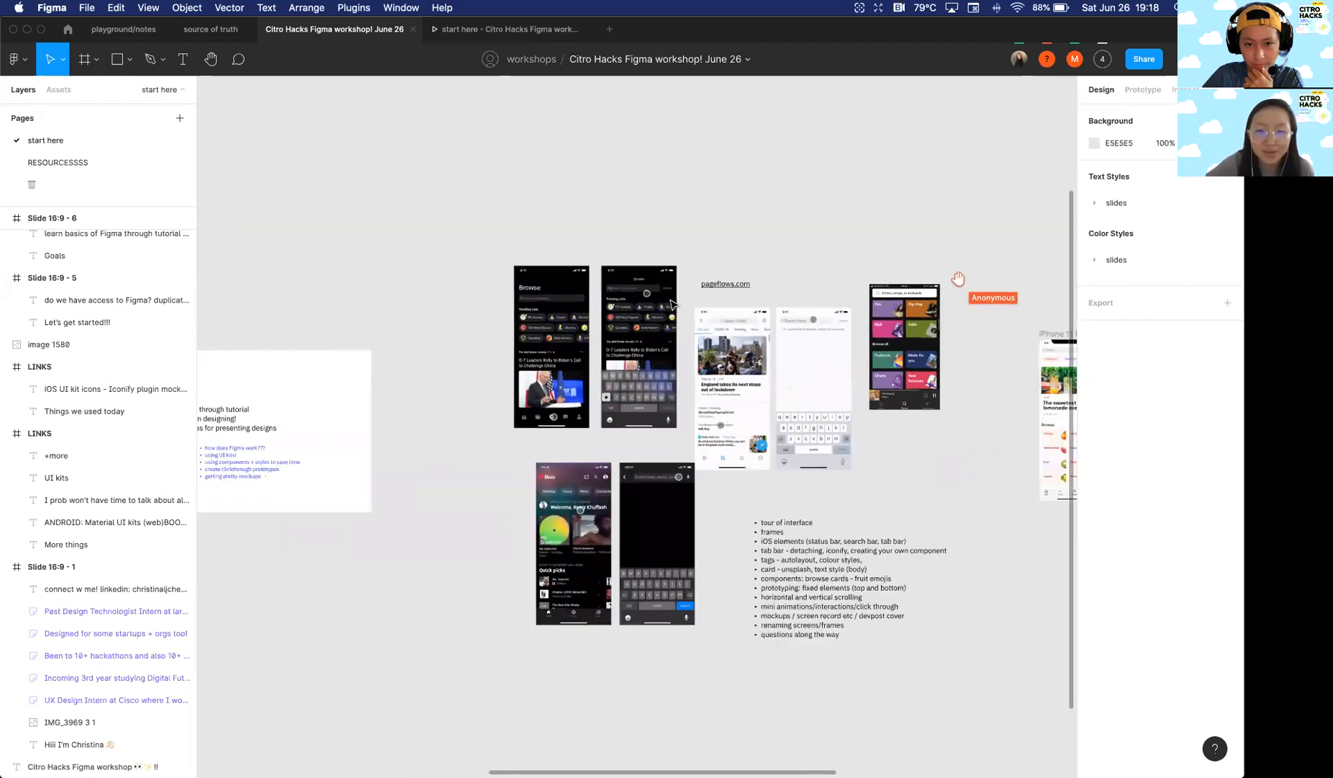
scroll(676, 311, "down", 4)
scroll(640, 307, "up", 8)
scroll(641, 310, "down", 5)
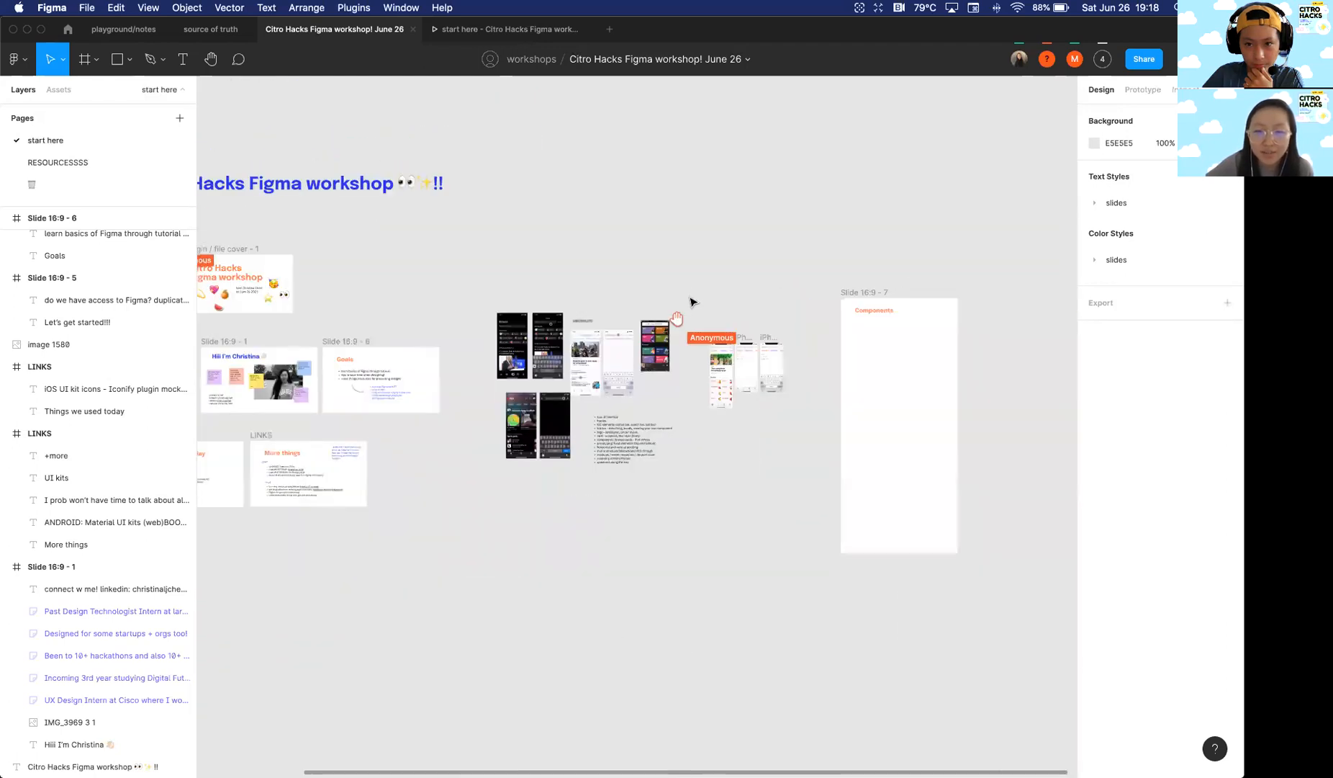
left_click(212, 62)
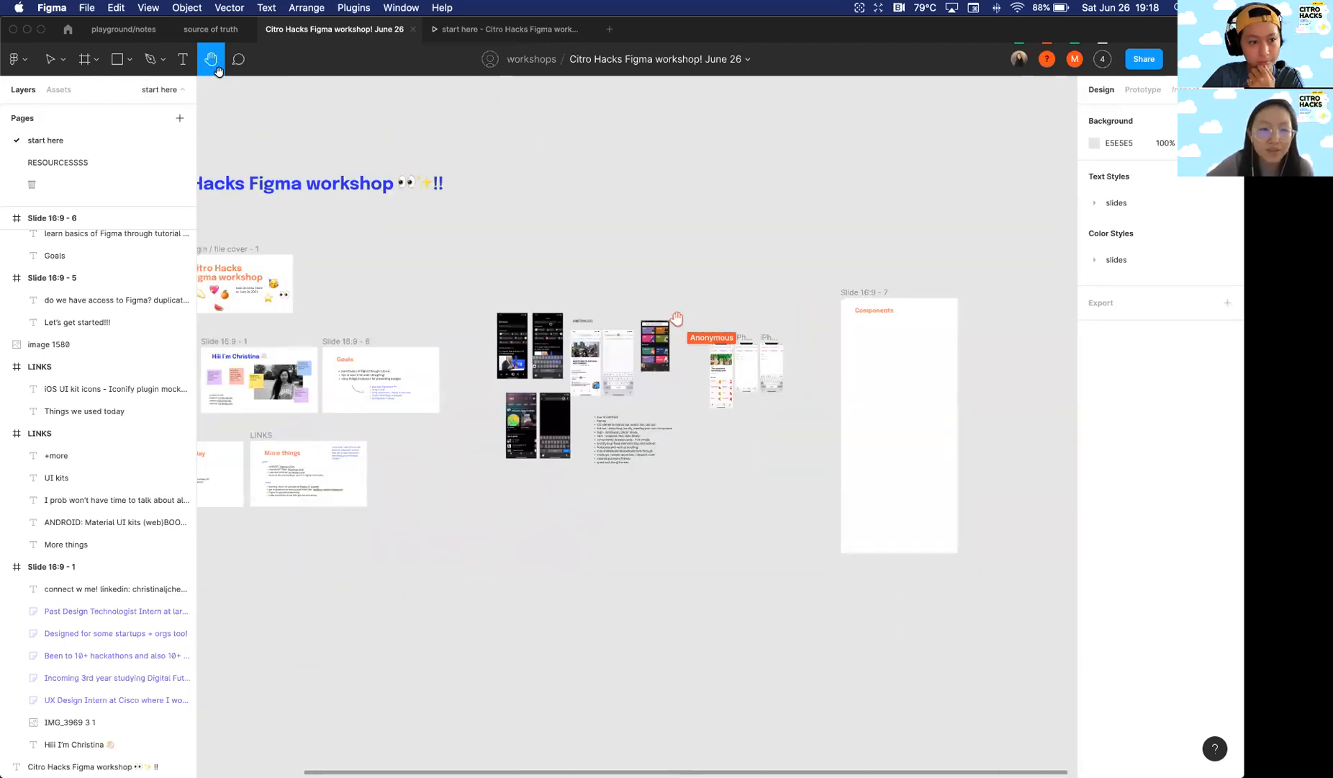
scroll(583, 262, "right", 3)
scroll(663, 256, "left", 6)
scroll(628, 271, "left", 2)
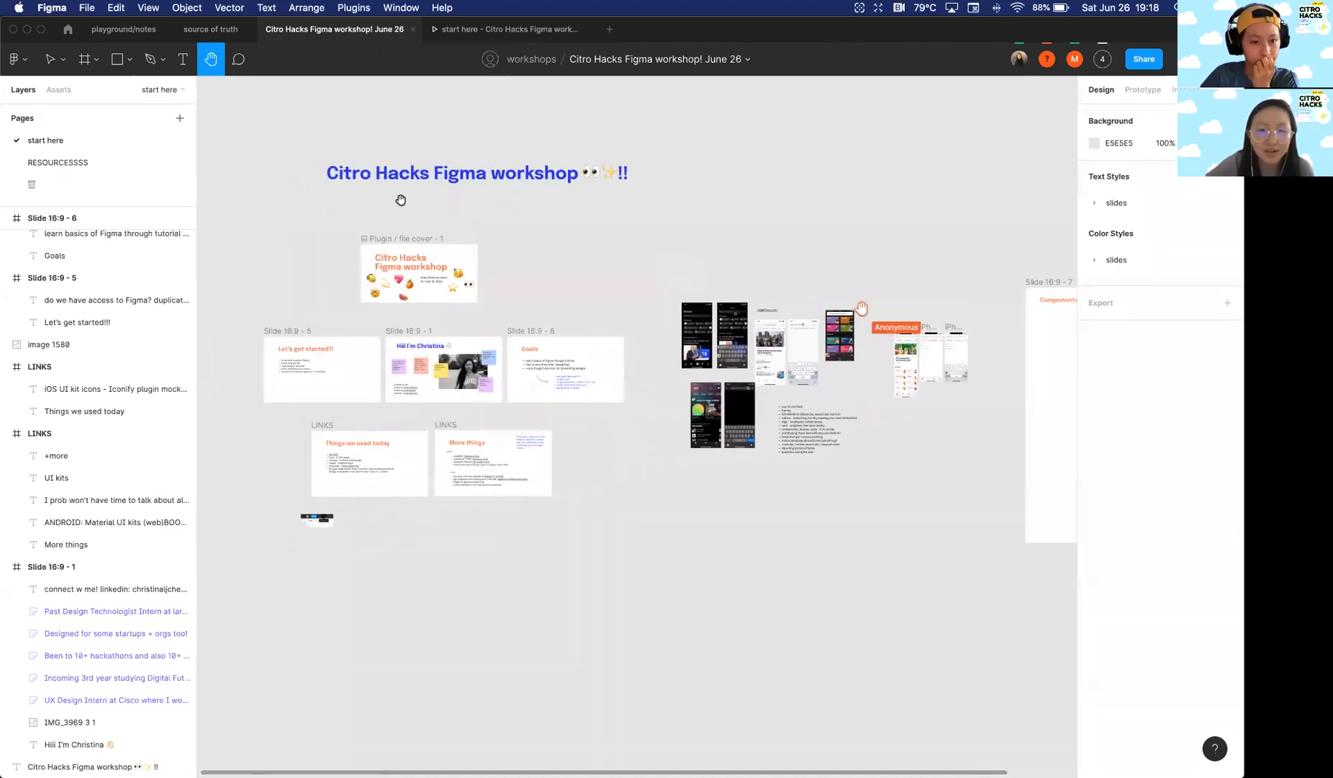
left_click(50, 59)
scroll(646, 248, "right", 5)
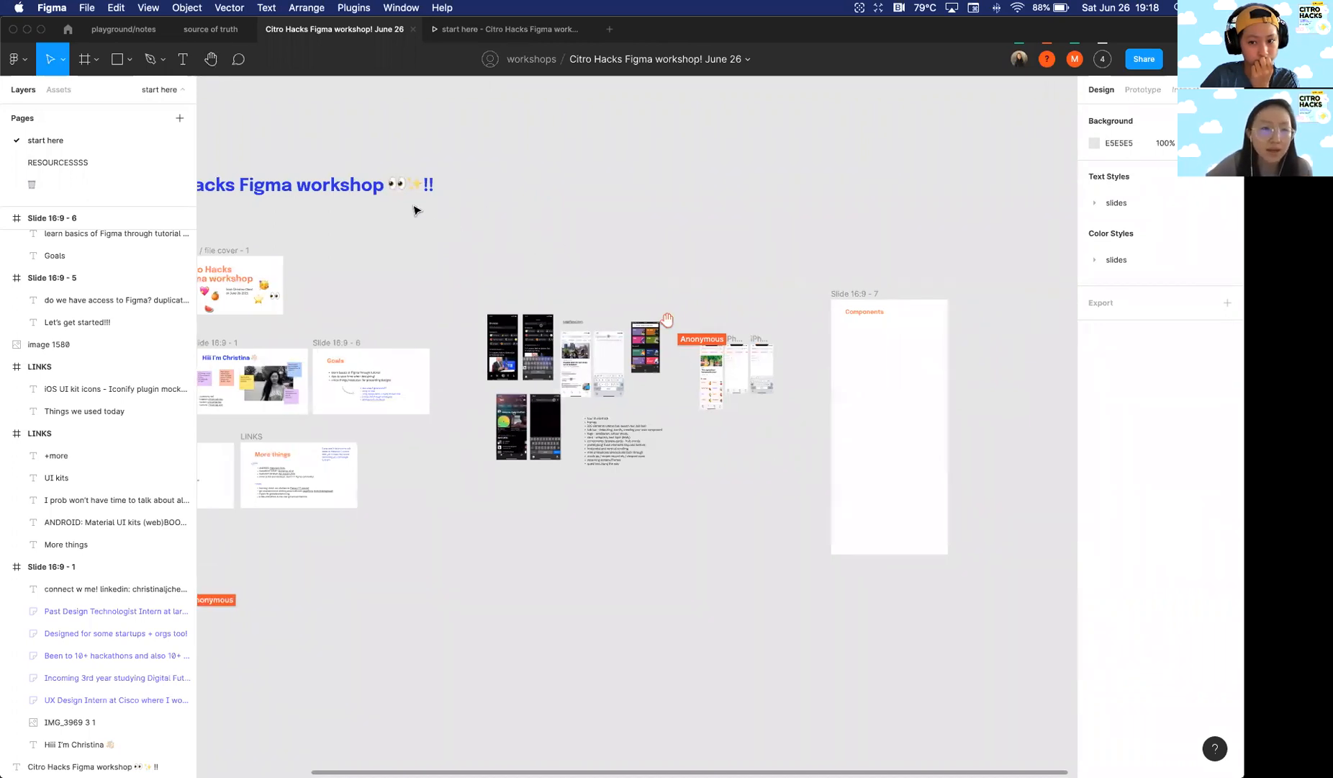
Step: Show the Frame tool choices and close them, keeping the Move tool active
scroll(413, 205, "left", 3)
left_click(99, 65)
left_click(99, 65)
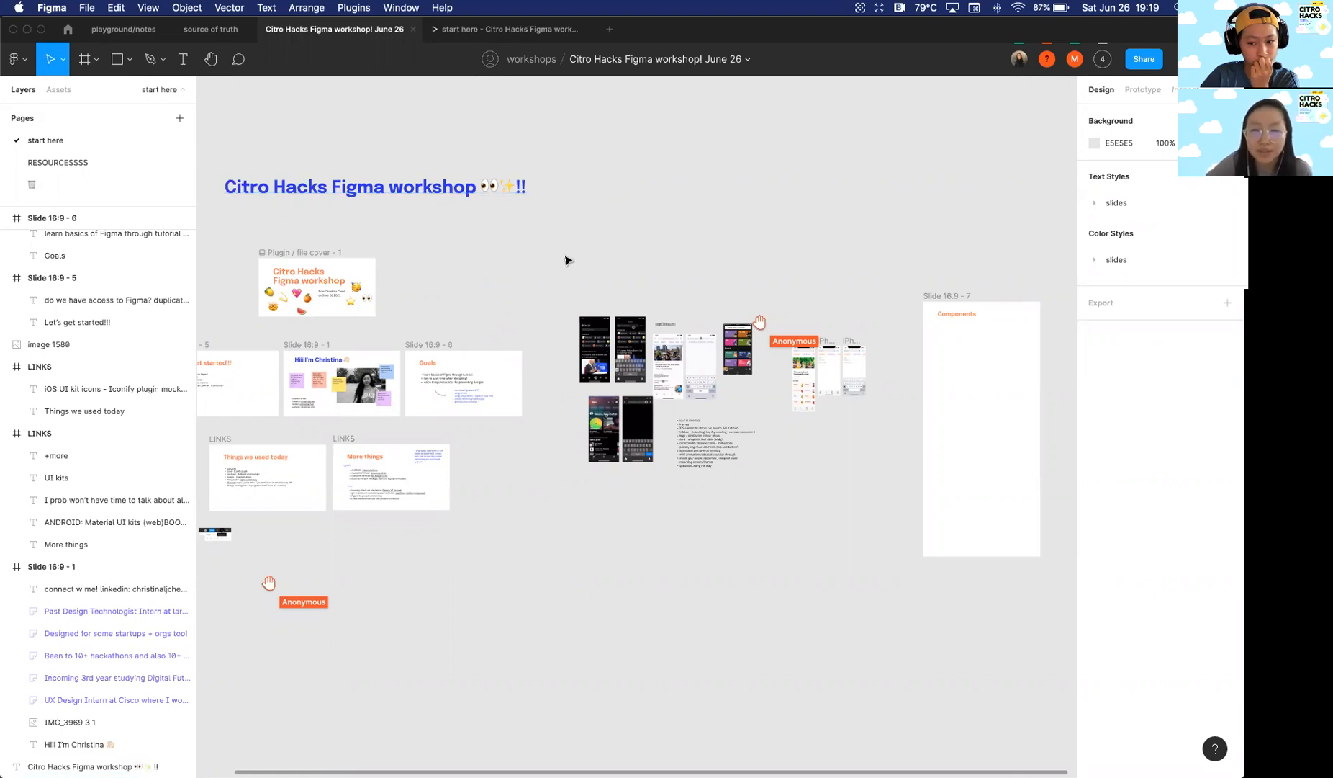
Step: Draw a rectangle about 485 × 577 on the empty canvas above the Goals slide and delete it
scroll(565, 258, "right", 2)
scroll(551, 351, "up", 5)
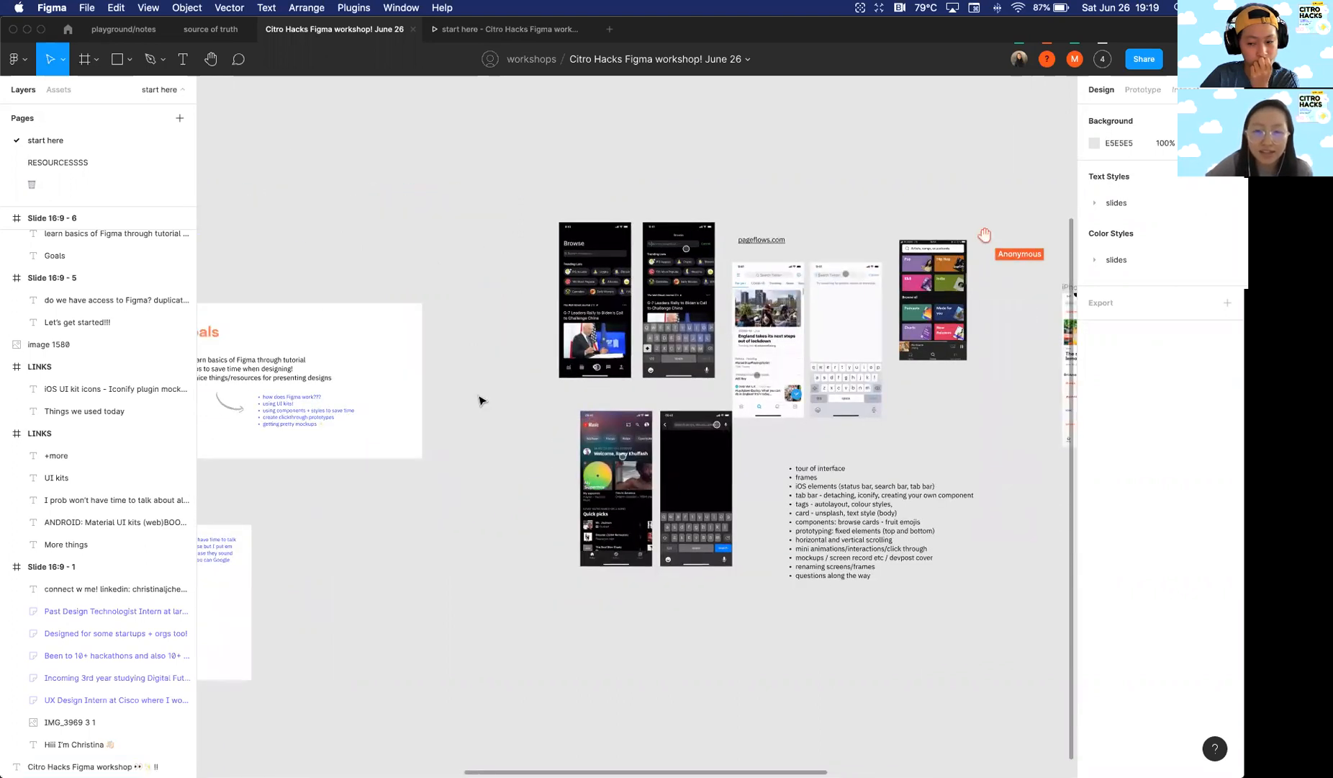
scroll(481, 400, "down", 2)
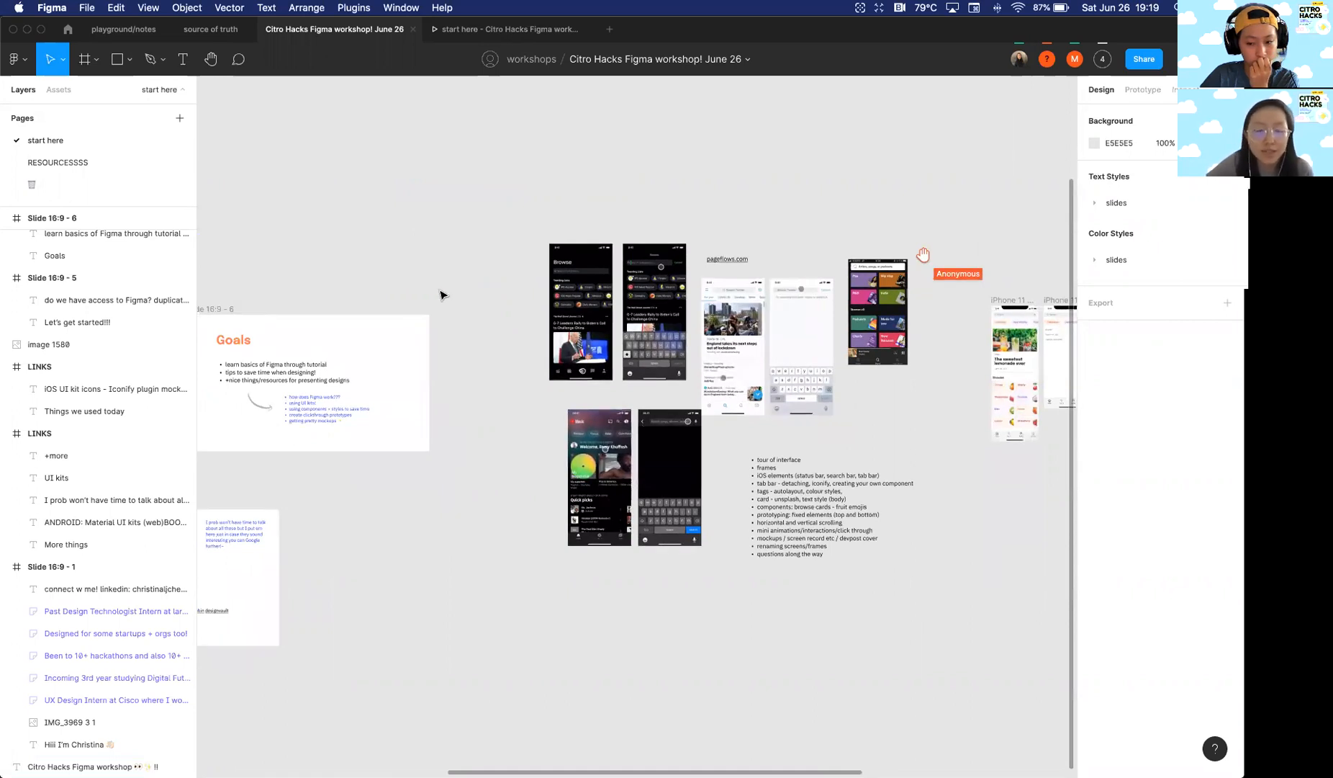
scroll(441, 294, "down", 2)
scroll(440, 293, "left", 2)
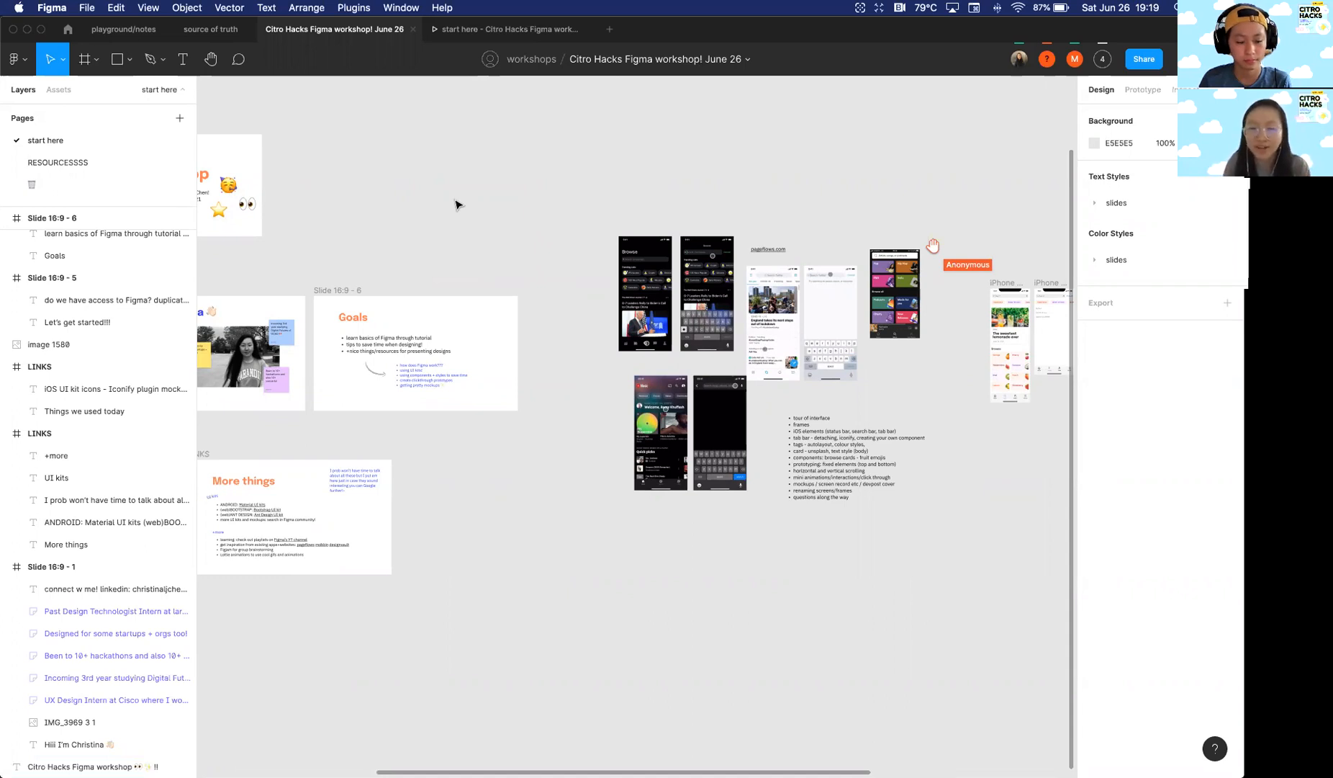
key("r")
left_click_drag(455, 187, 548, 333)
scroll(485, 205, "up", 5)
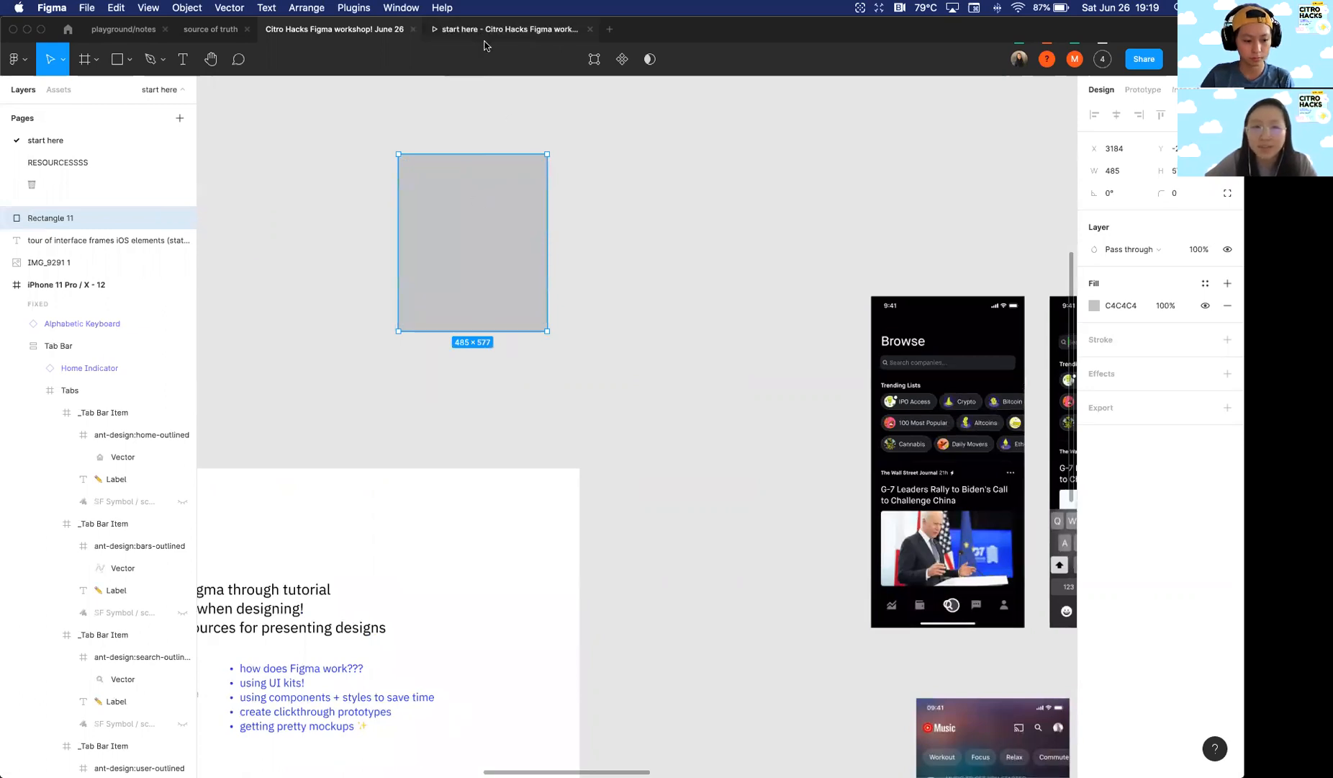
scroll(500, 235, "down", 3)
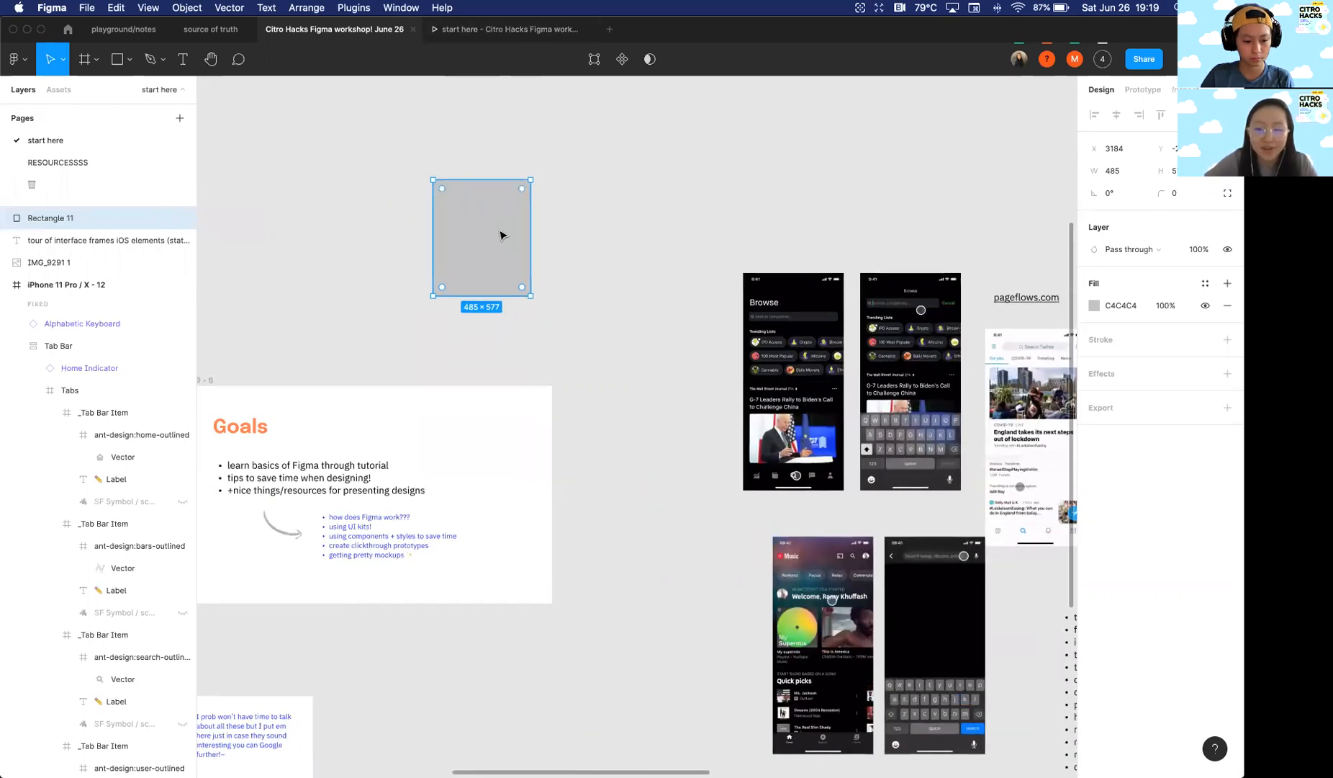
key("Delete")
Step: Show the shape tool choices and the Pen and Pencil choices, leaving the Move tool active
left_click(131, 60)
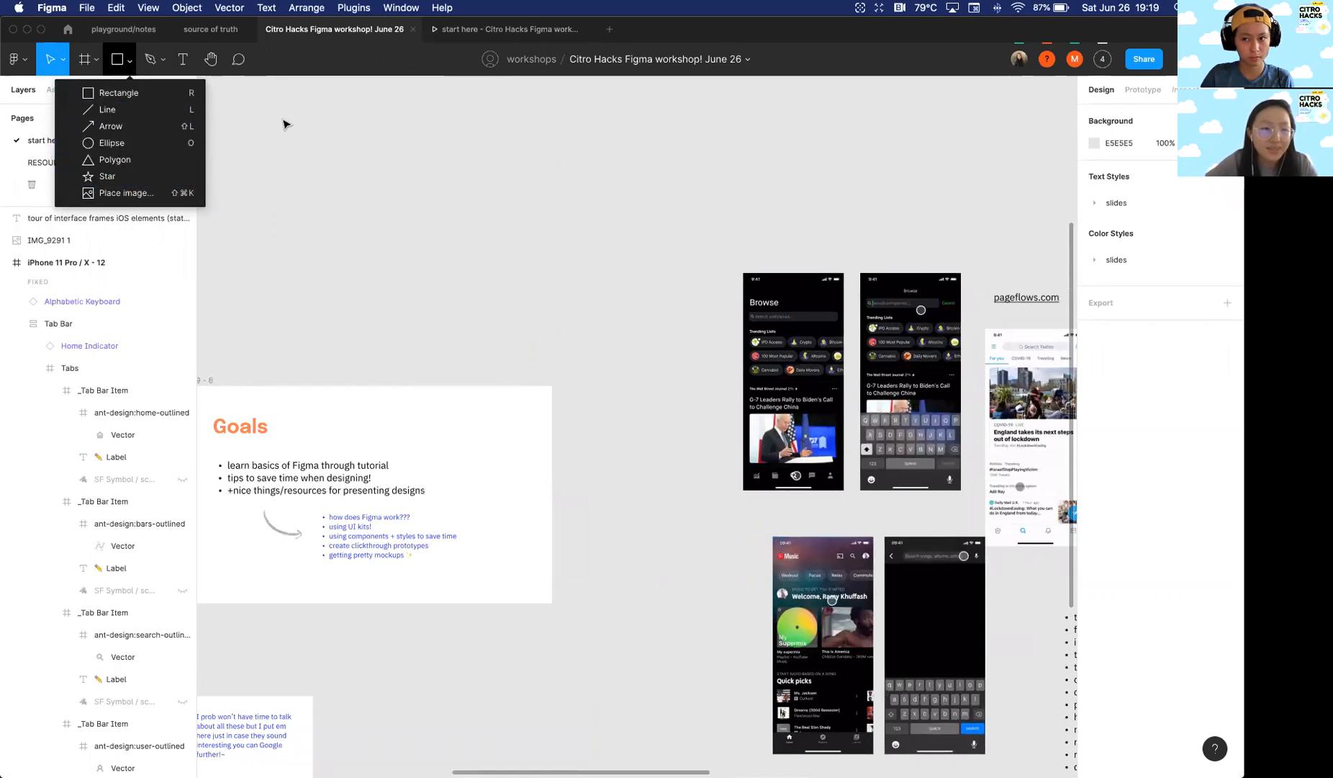
left_click(461, 223)
scroll(463, 225, "up", 3)
scroll(462, 223, "down", 3)
scroll(462, 223, "up", 1)
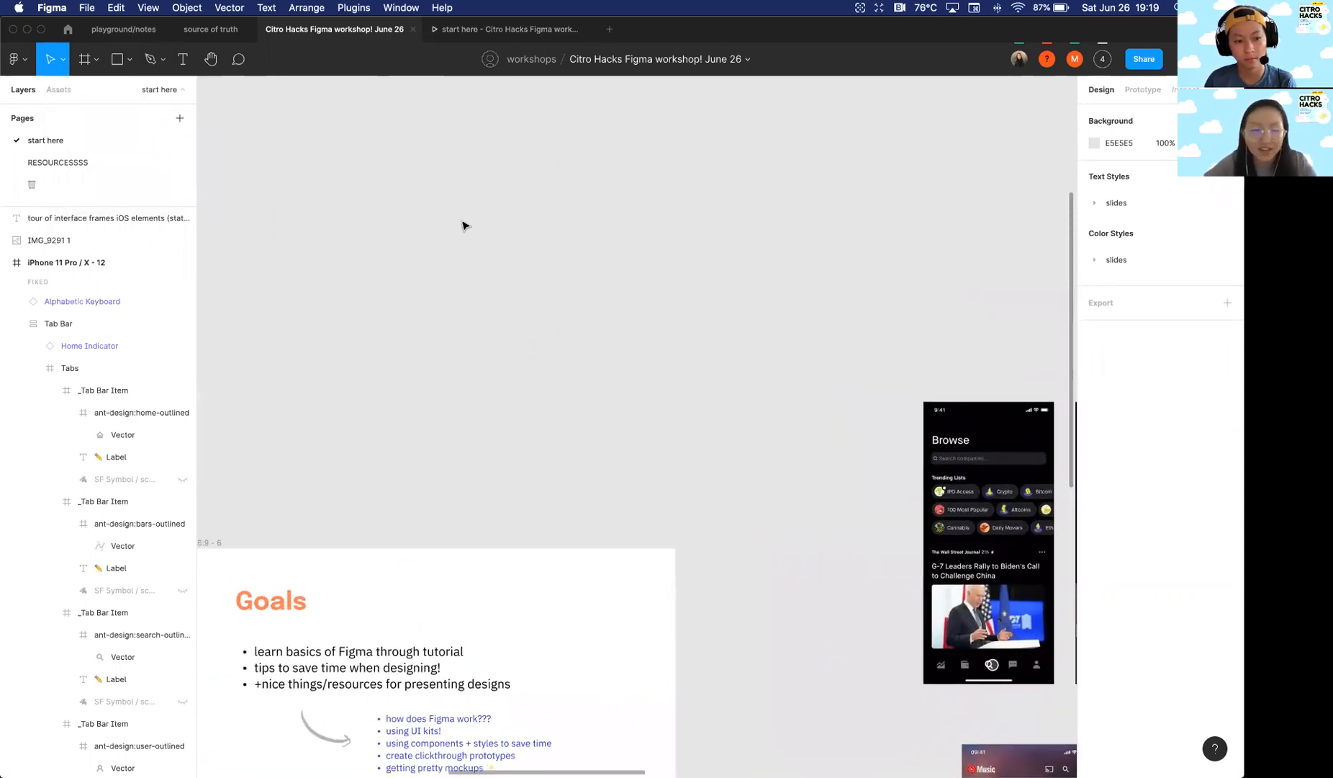
left_click(130, 62)
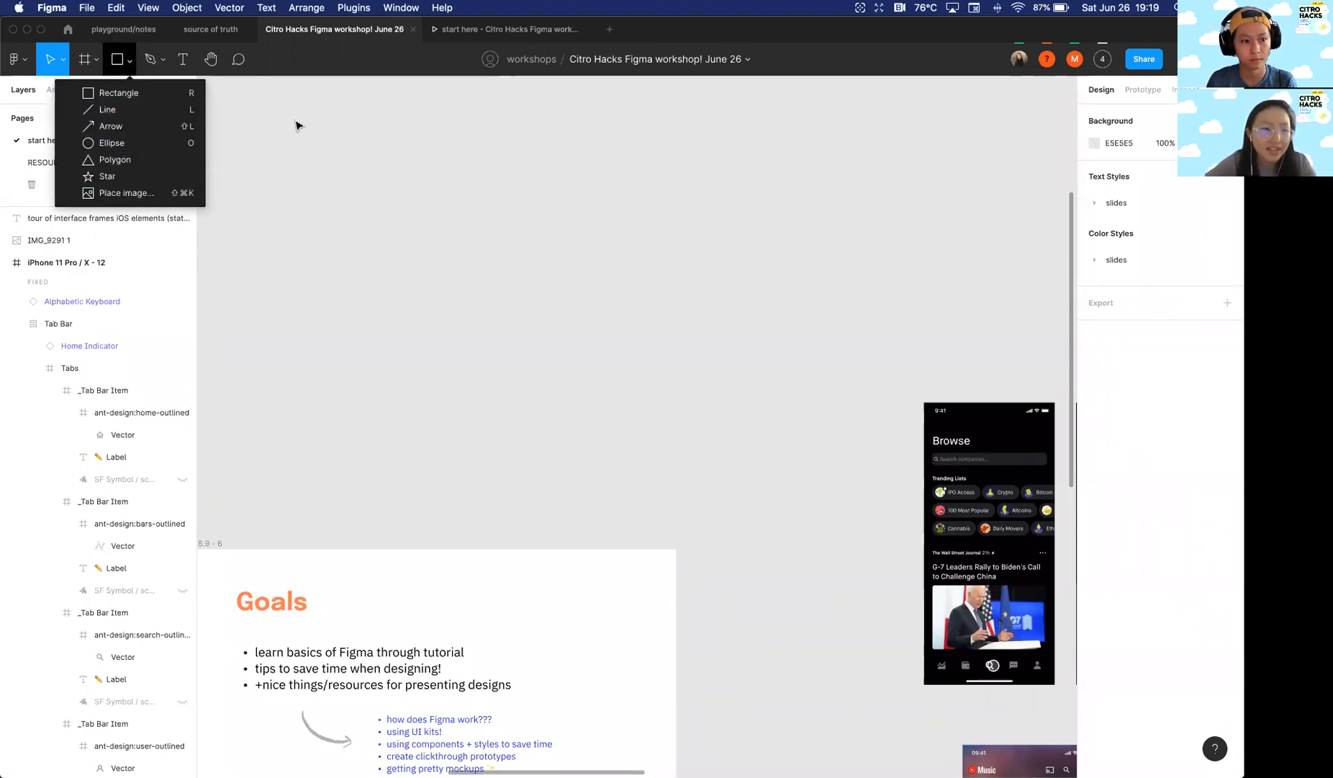
left_click(162, 64)
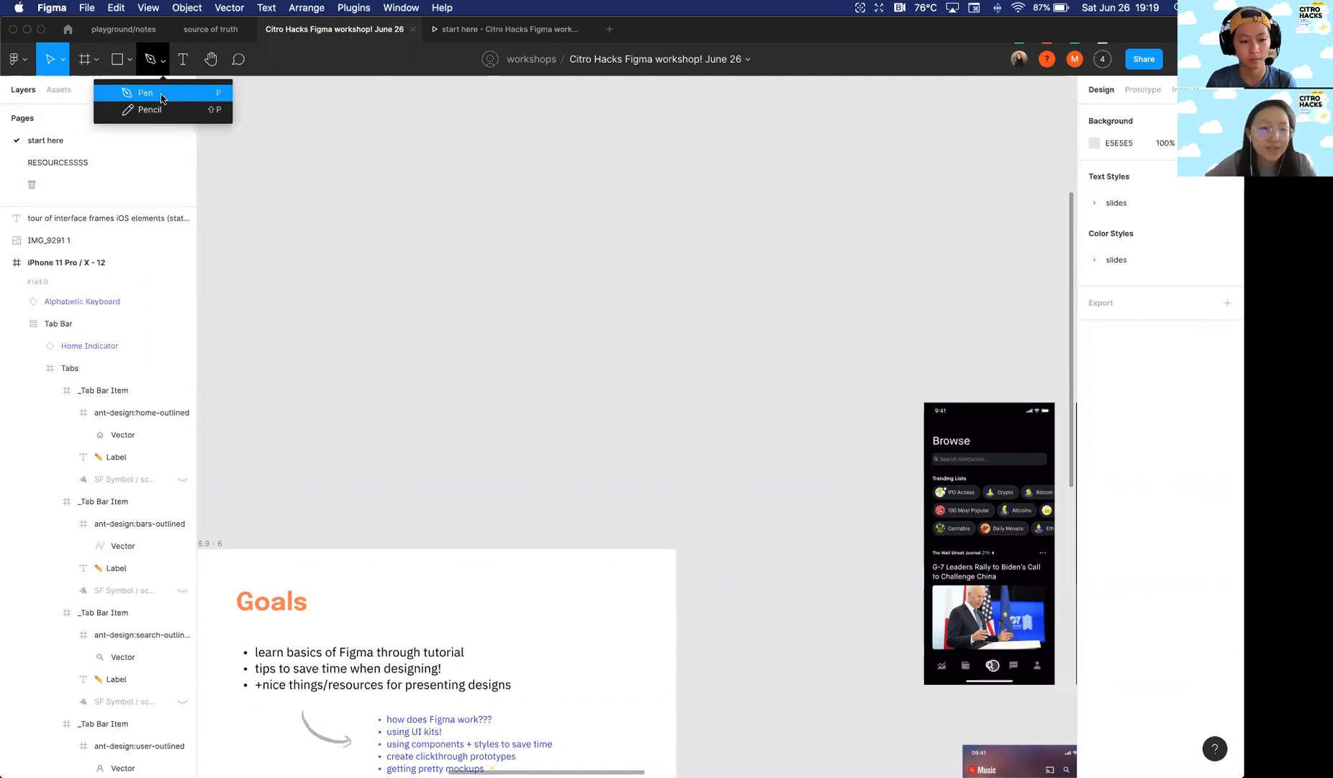
left_click(381, 202)
scroll(381, 202, "down", 5)
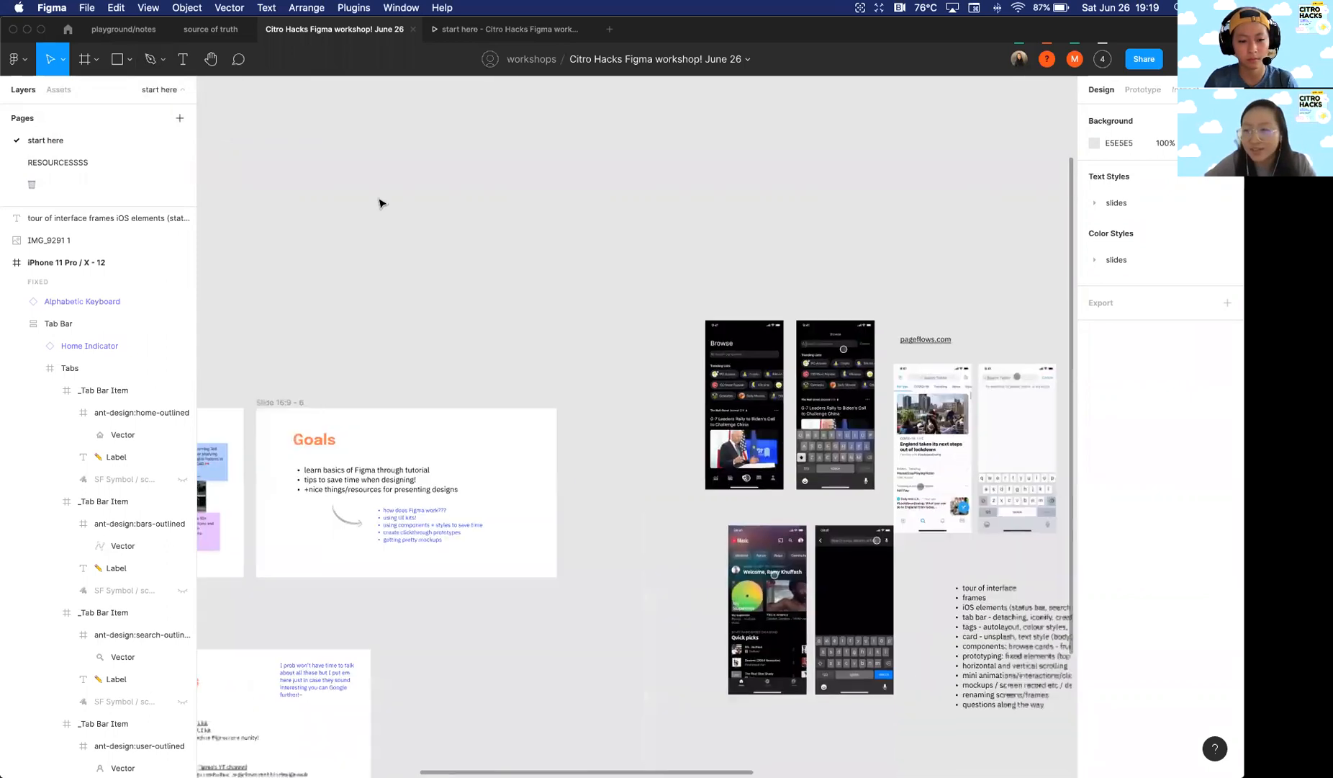
Step: Add a text layer reading "fdfsfdsdfsds" on the empty canvas above the Goals slide and delete it
scroll(381, 202, "right", 1)
scroll(440, 261, "right", 2)
scroll(441, 260, "down", 1)
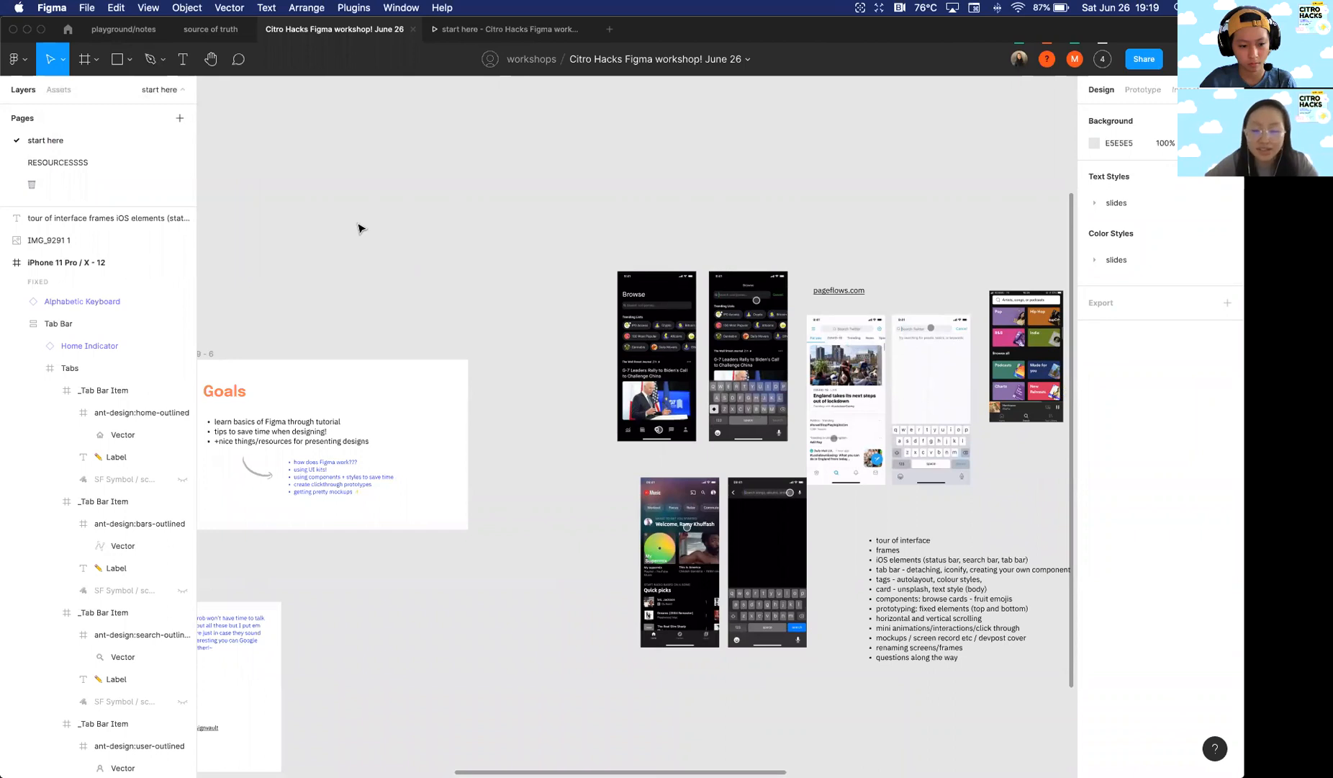
scroll(437, 250, "up", 5)
scroll(437, 250, "left", 10)
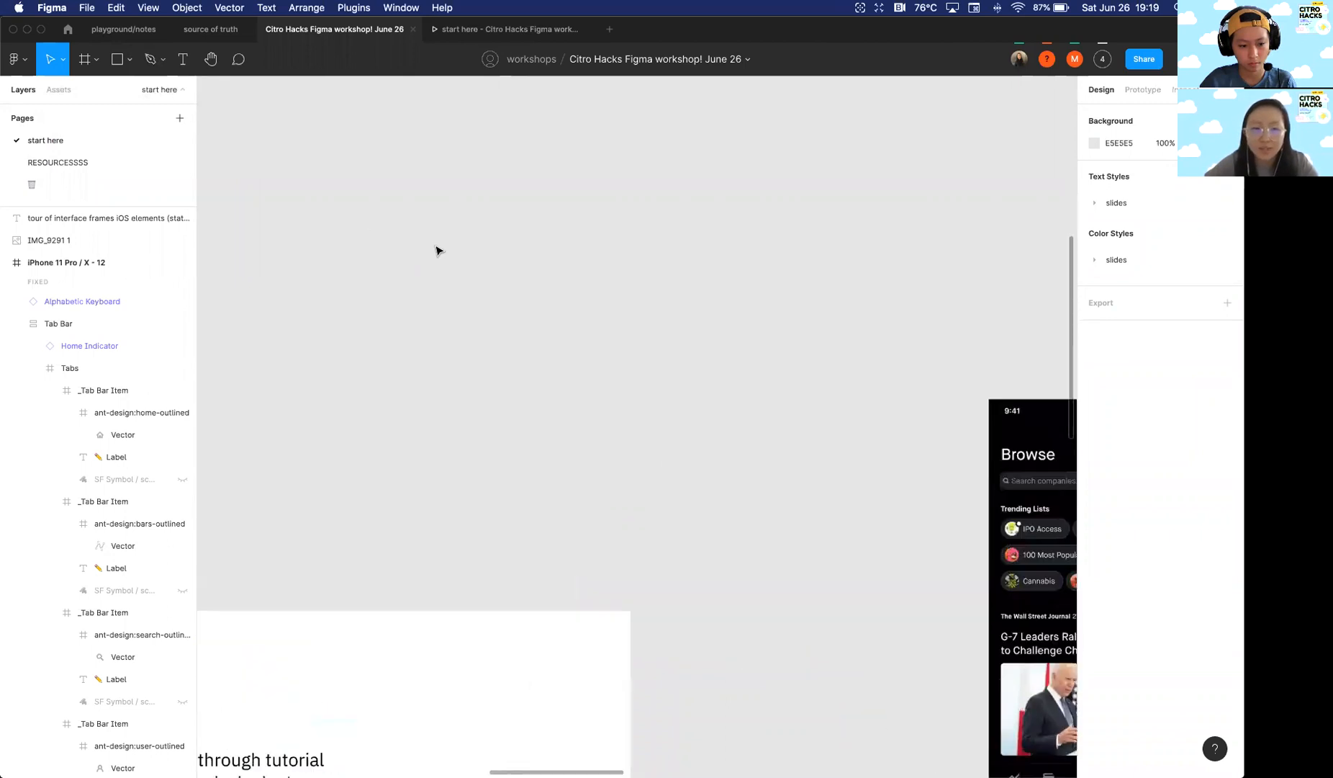
key("t")
left_click(511, 292)
type("fdfsfdsdfsds")
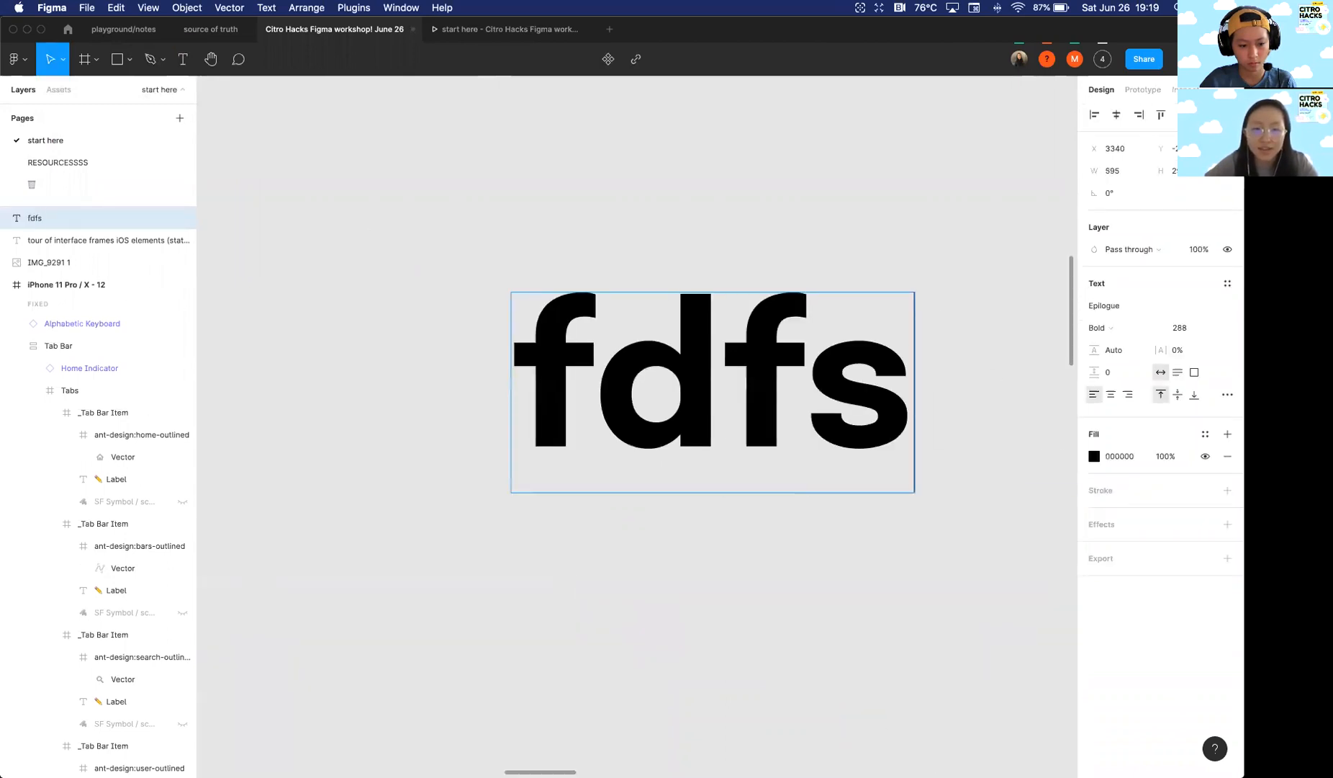
scroll(510, 293, "down", 3)
key("Escape")
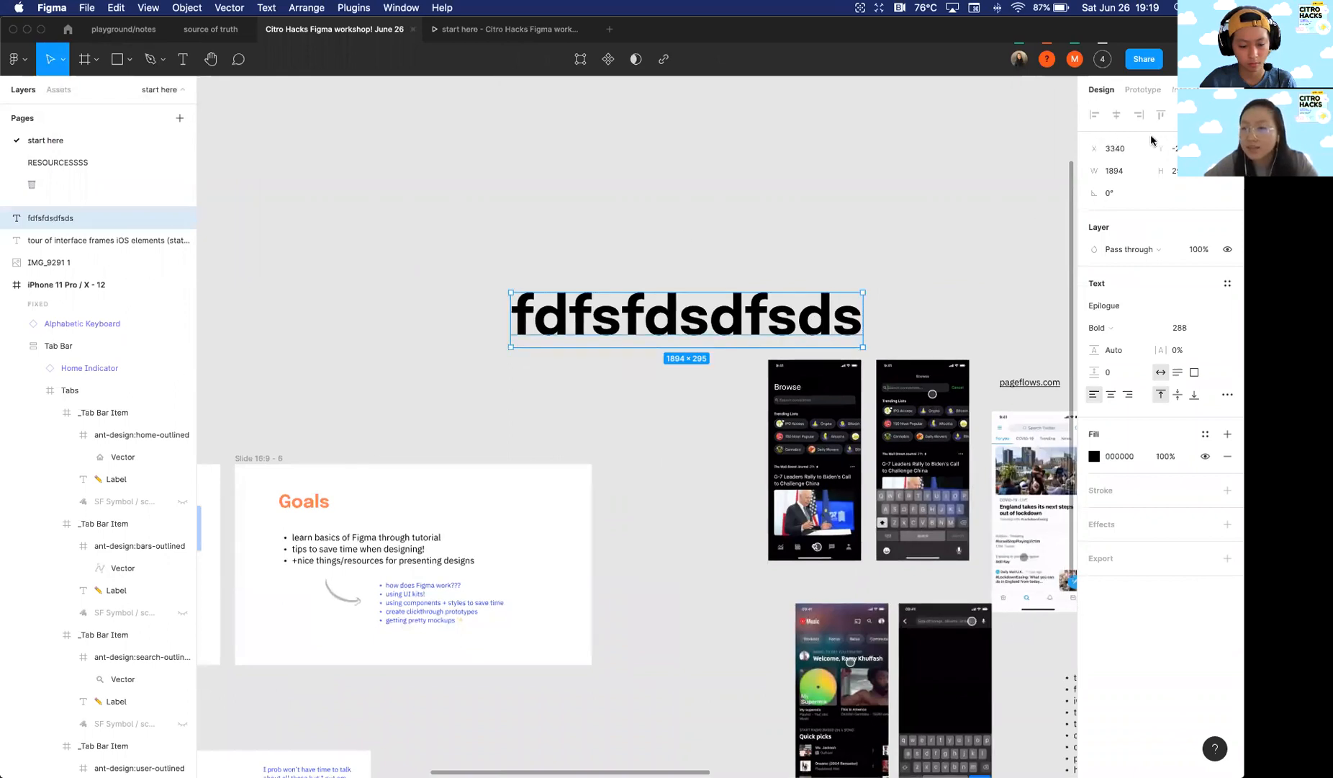
left_click(694, 268)
left_click(708, 328)
key("Delete")
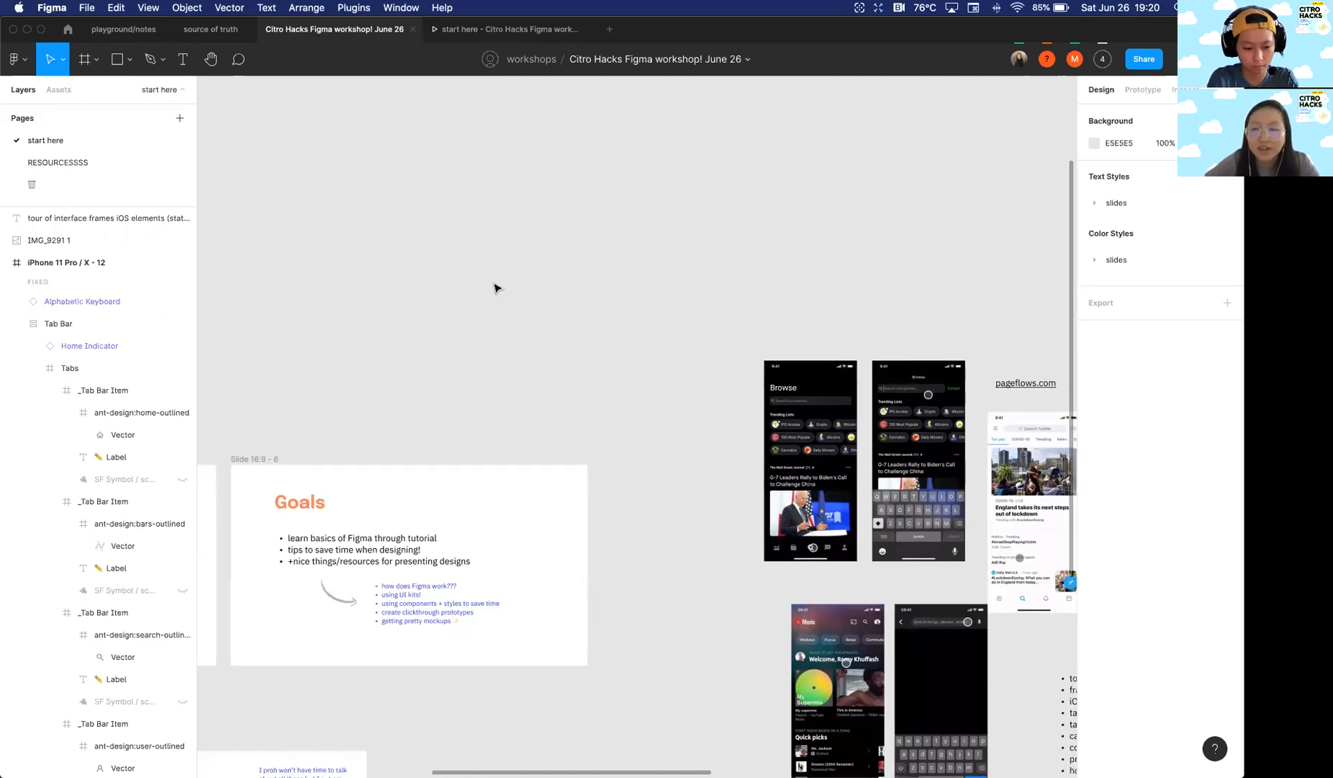
Step: Post a comment reading "hi" on the empty canvas above the Goals slide
scroll(494, 288, "right", 3)
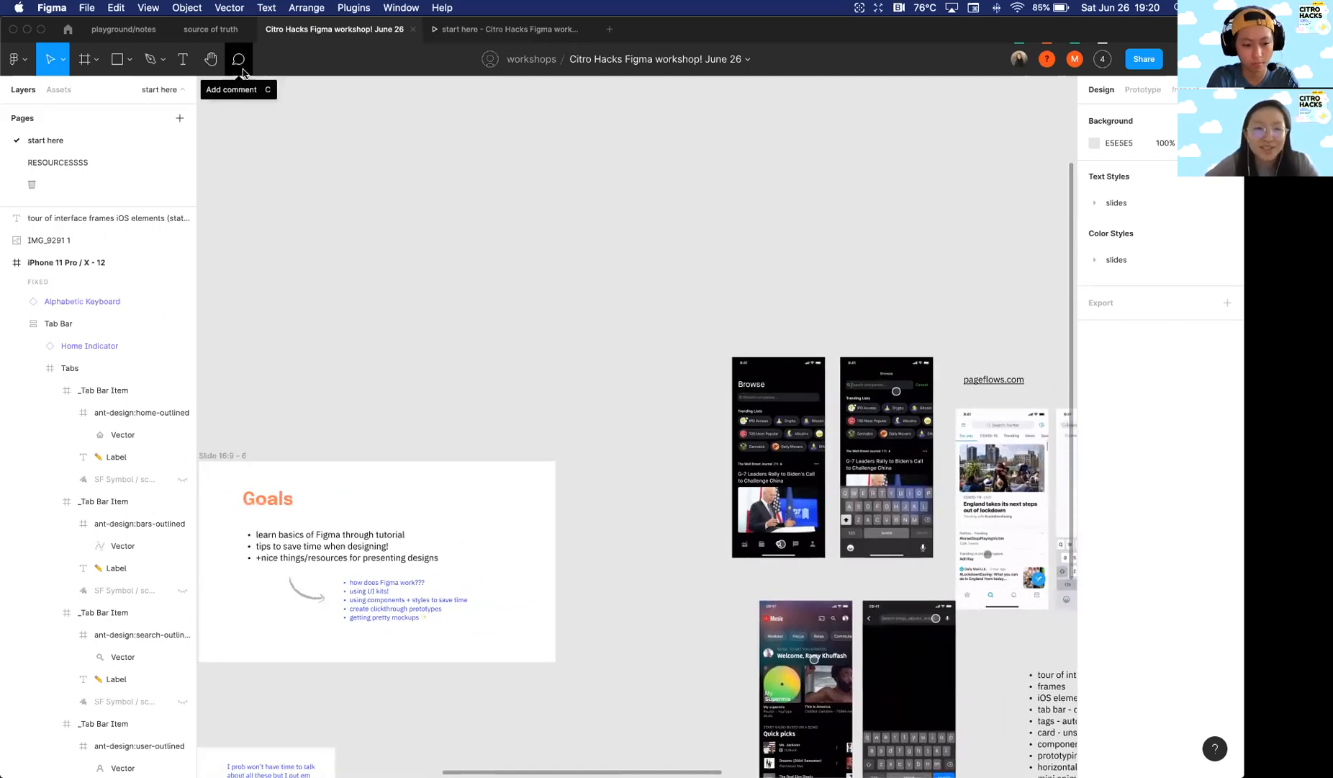
scroll(331, 245, "right", 3)
scroll(464, 268, "down", 3)
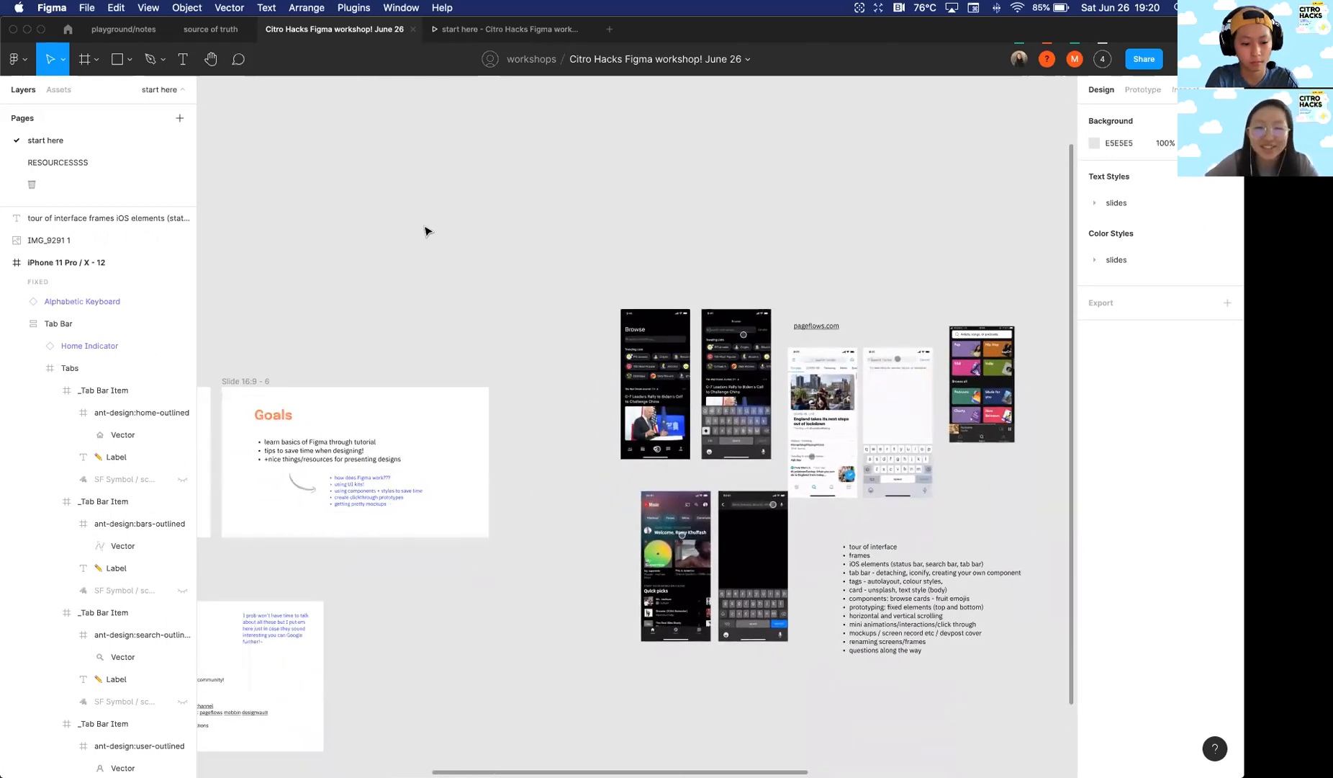
left_click(238, 59)
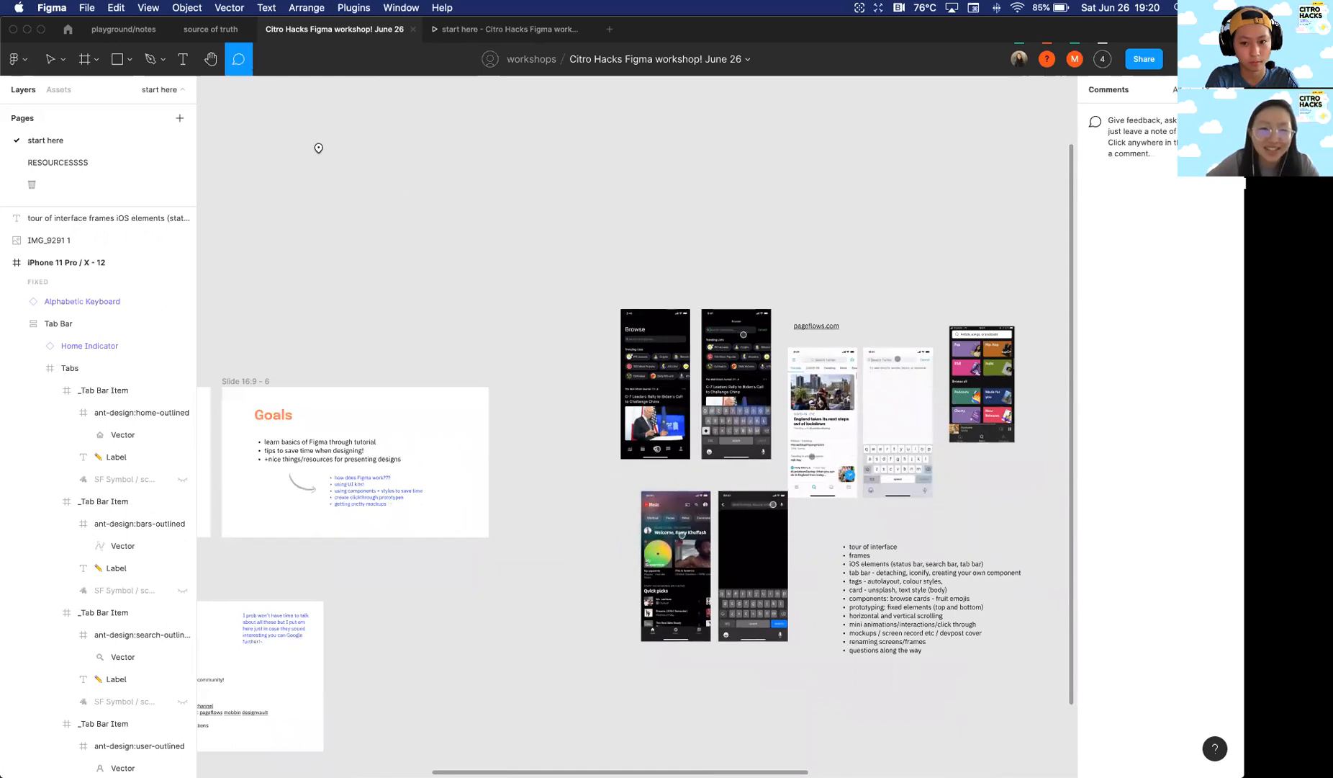
left_click(440, 263)
scroll(441, 263, "up", 5)
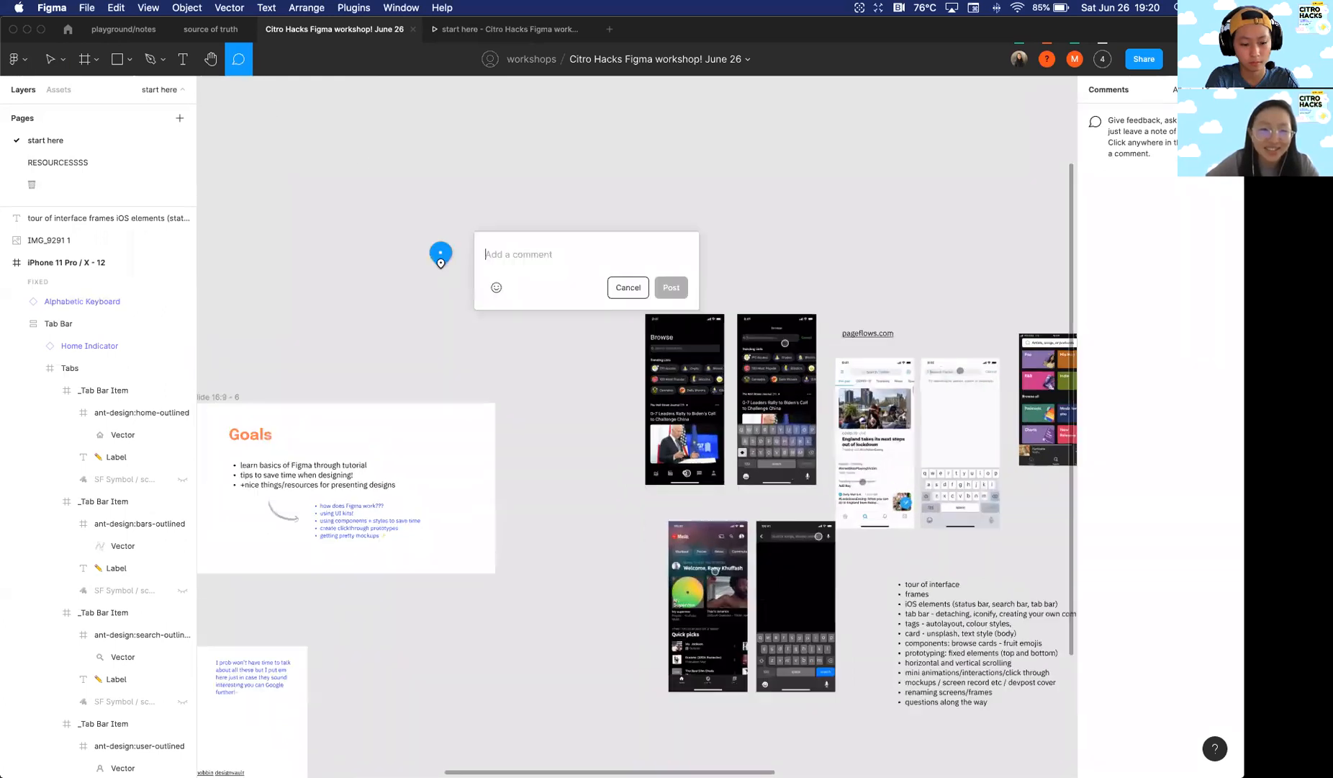
type("hi")
left_click(664, 285)
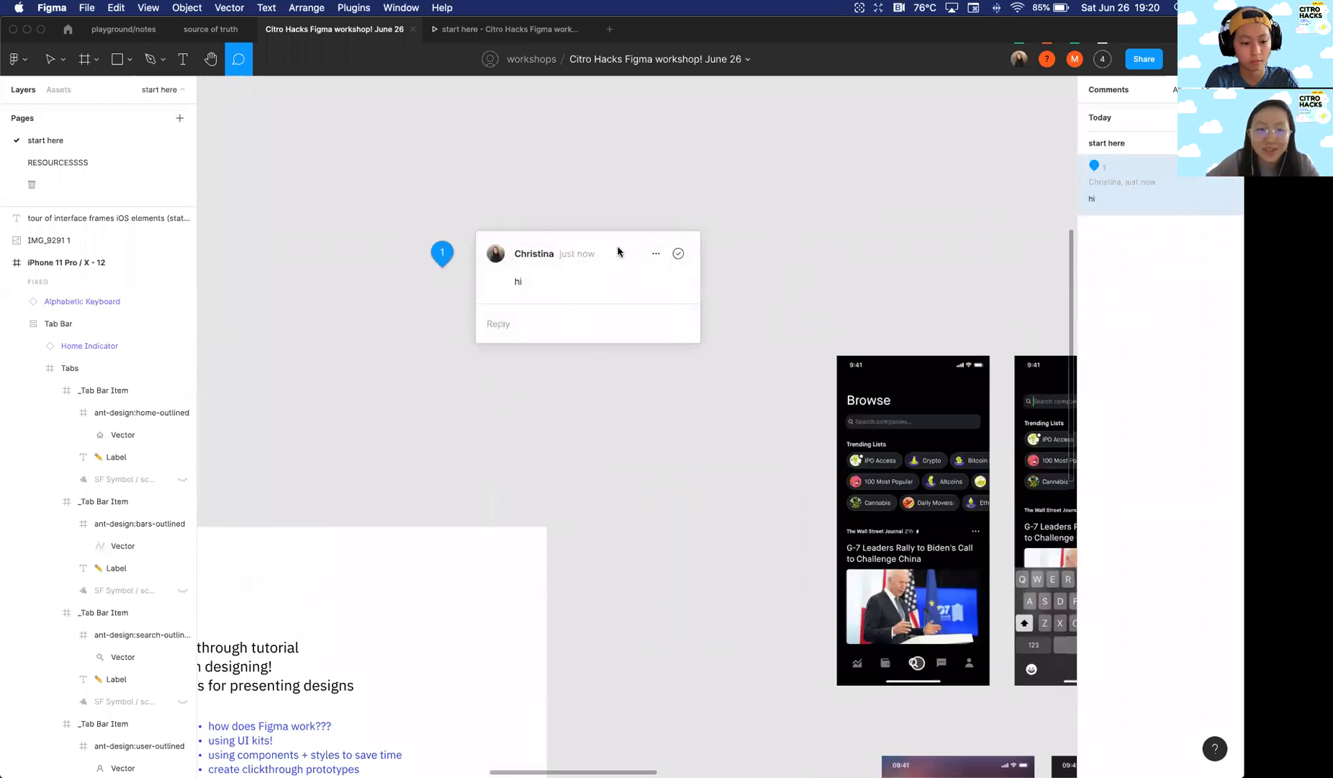
Step: Delete the "hi" comment and return to the Move tool
left_click(657, 253)
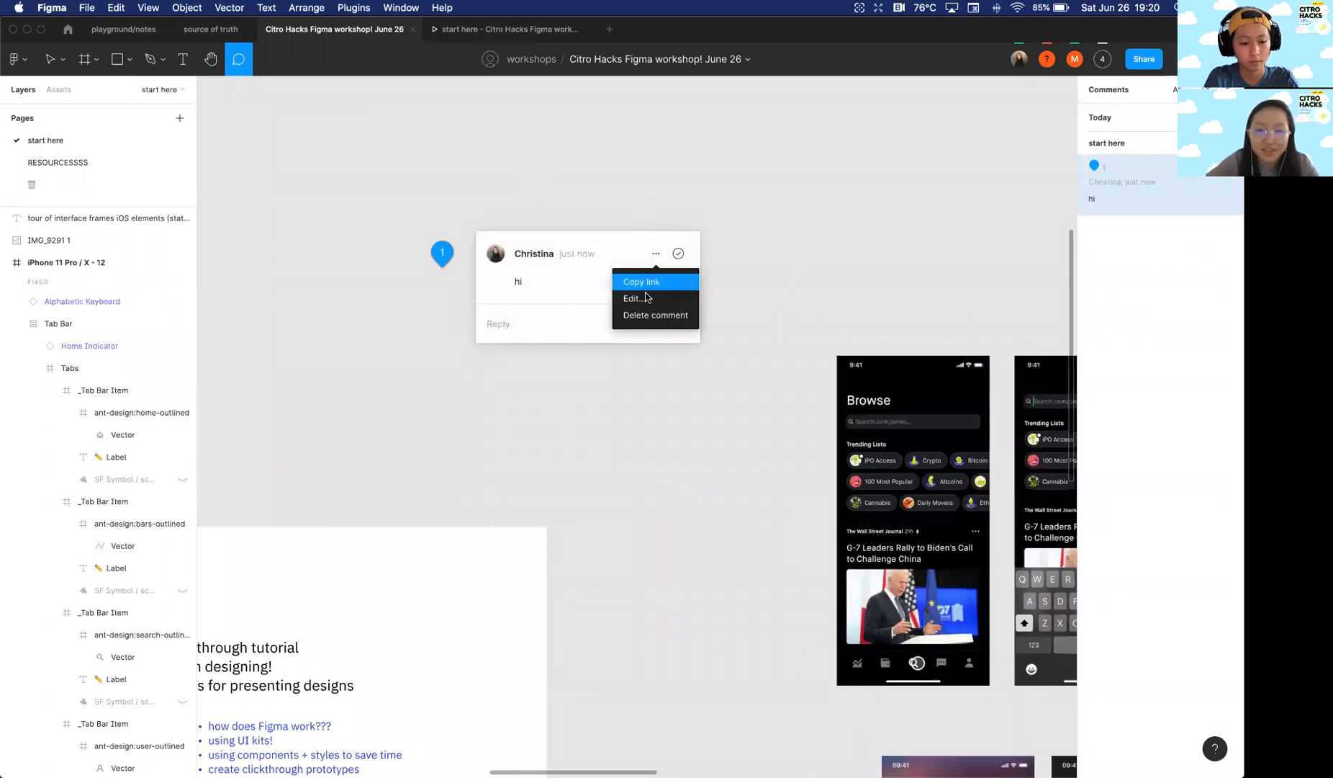
left_click(649, 315)
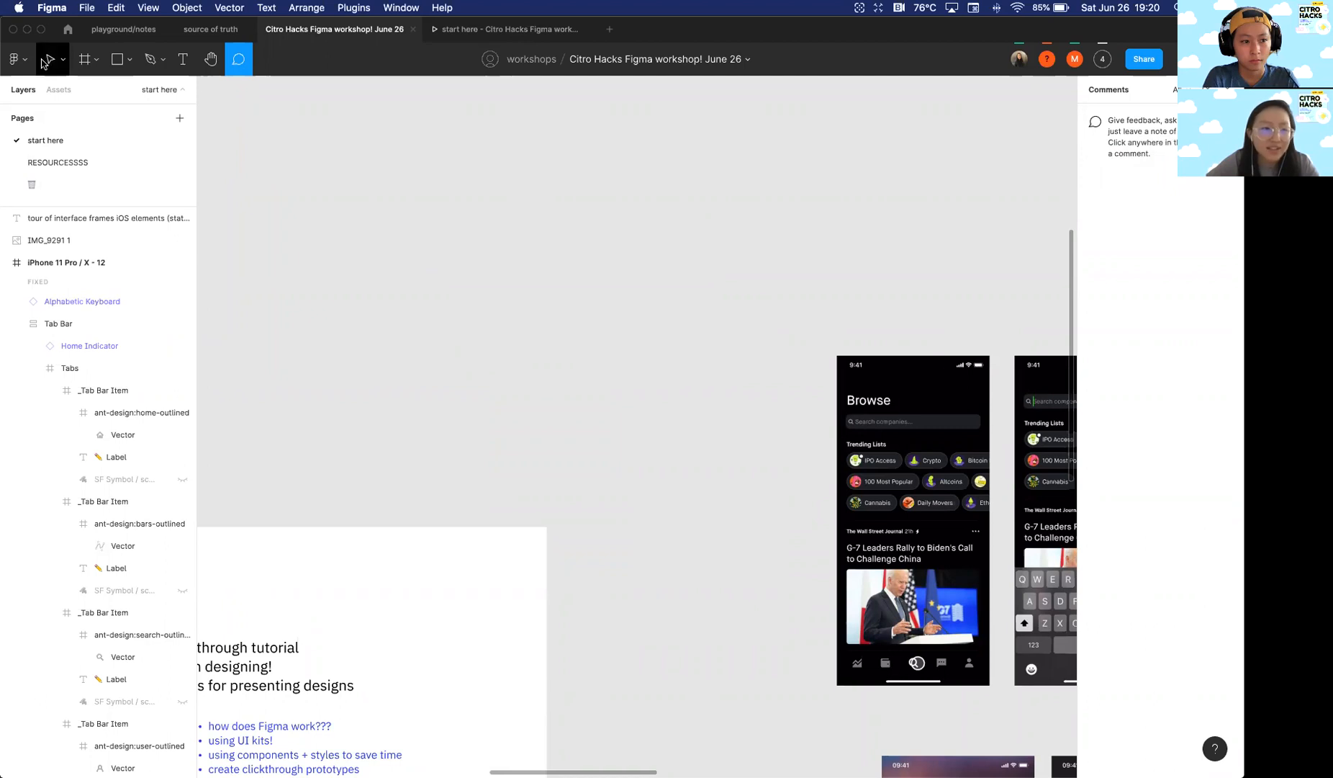
key("Escape")
Step: Observe another participant's view of the whole workshop canvas and stop observing it
scroll(479, 291, "down", 5)
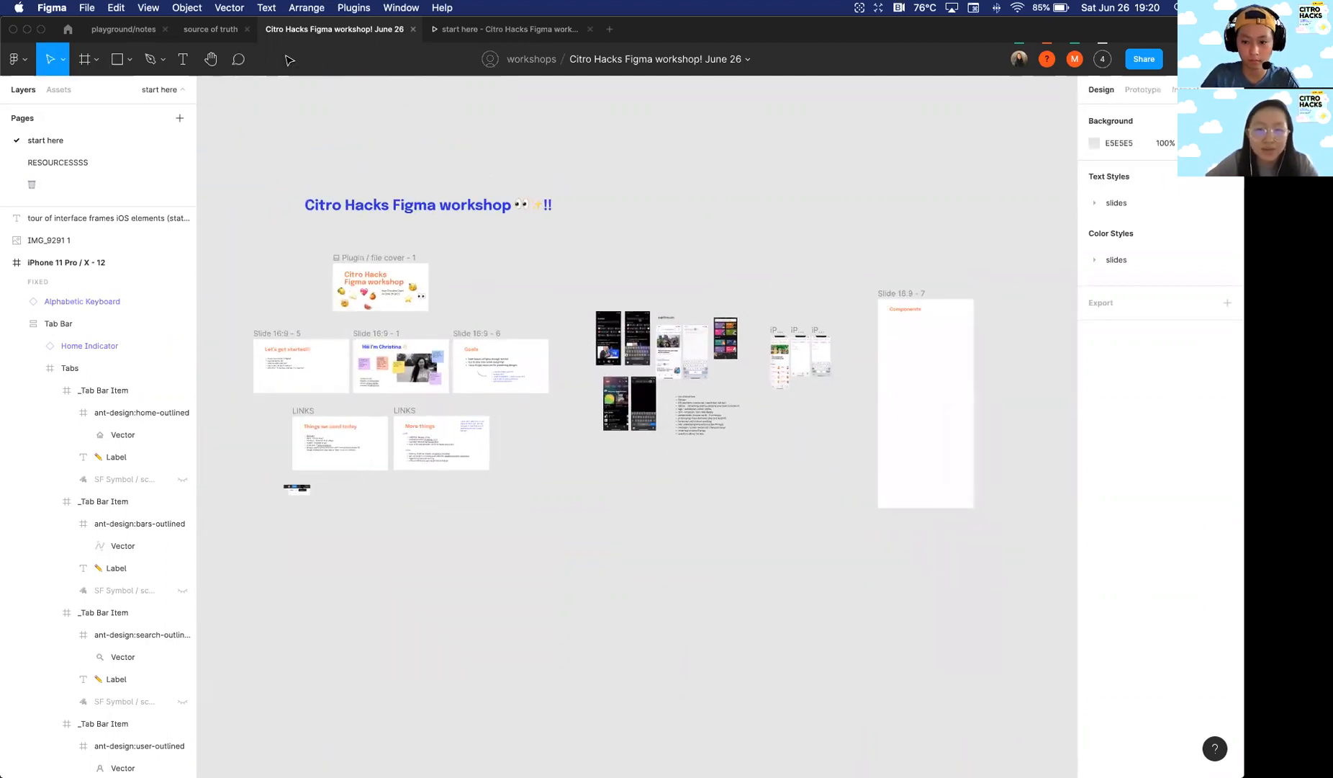
scroll(961, 140, "right", 2)
scroll(961, 141, "up", 1)
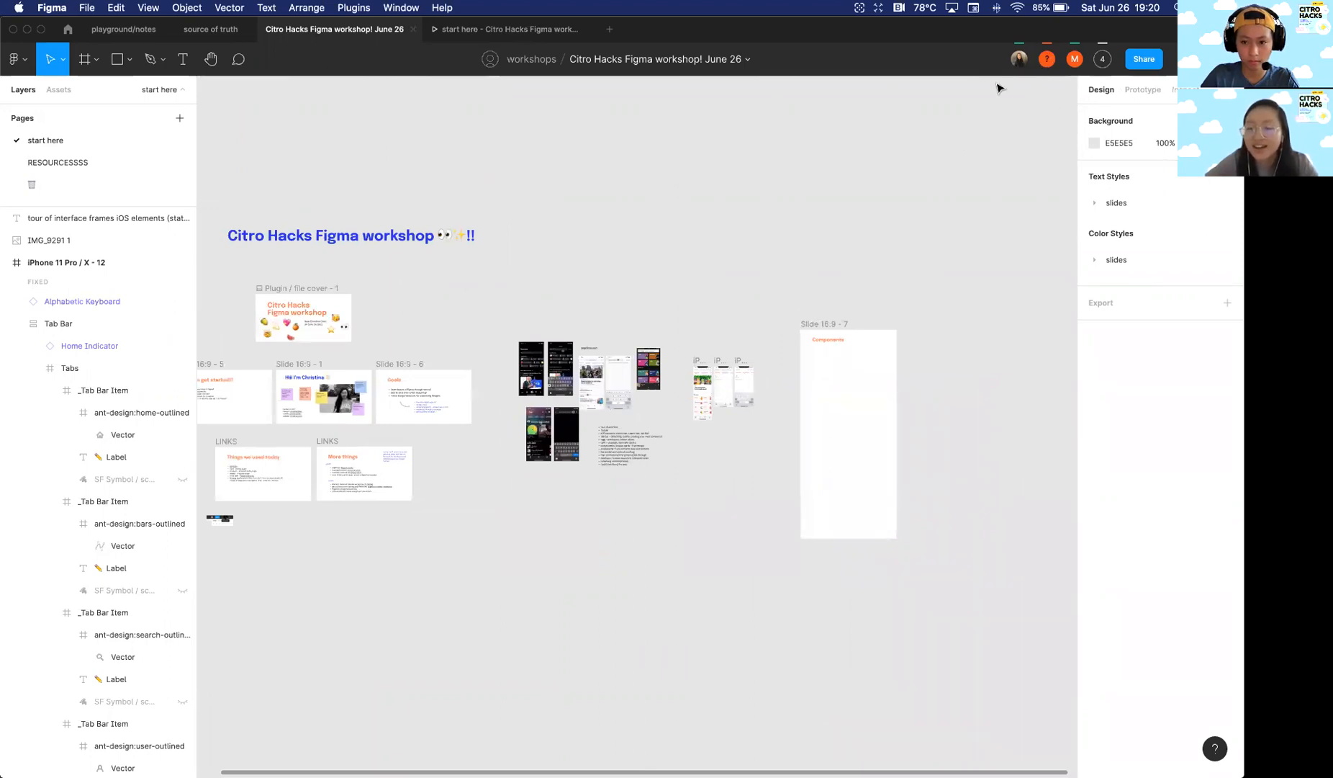
scroll(916, 141, "down", 5)
scroll(916, 141, "up", 5)
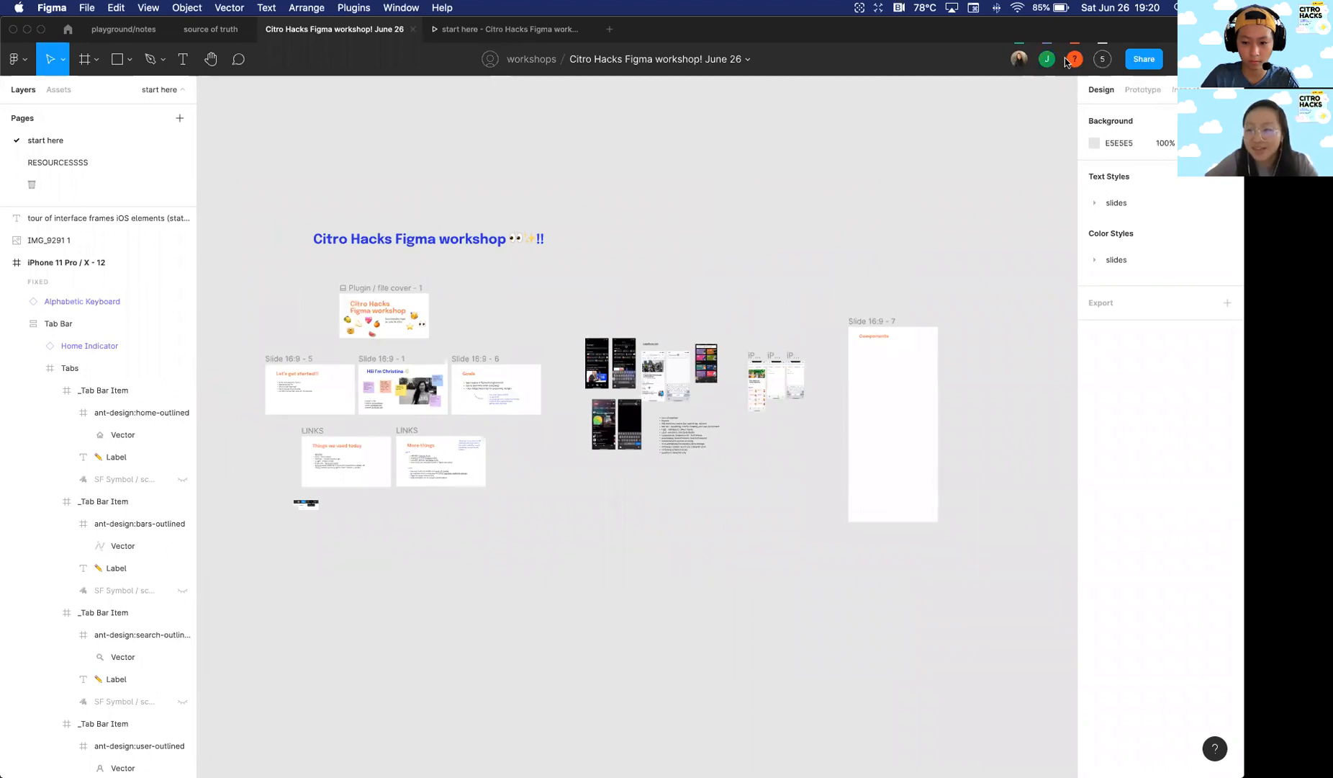
left_click(1045, 61)
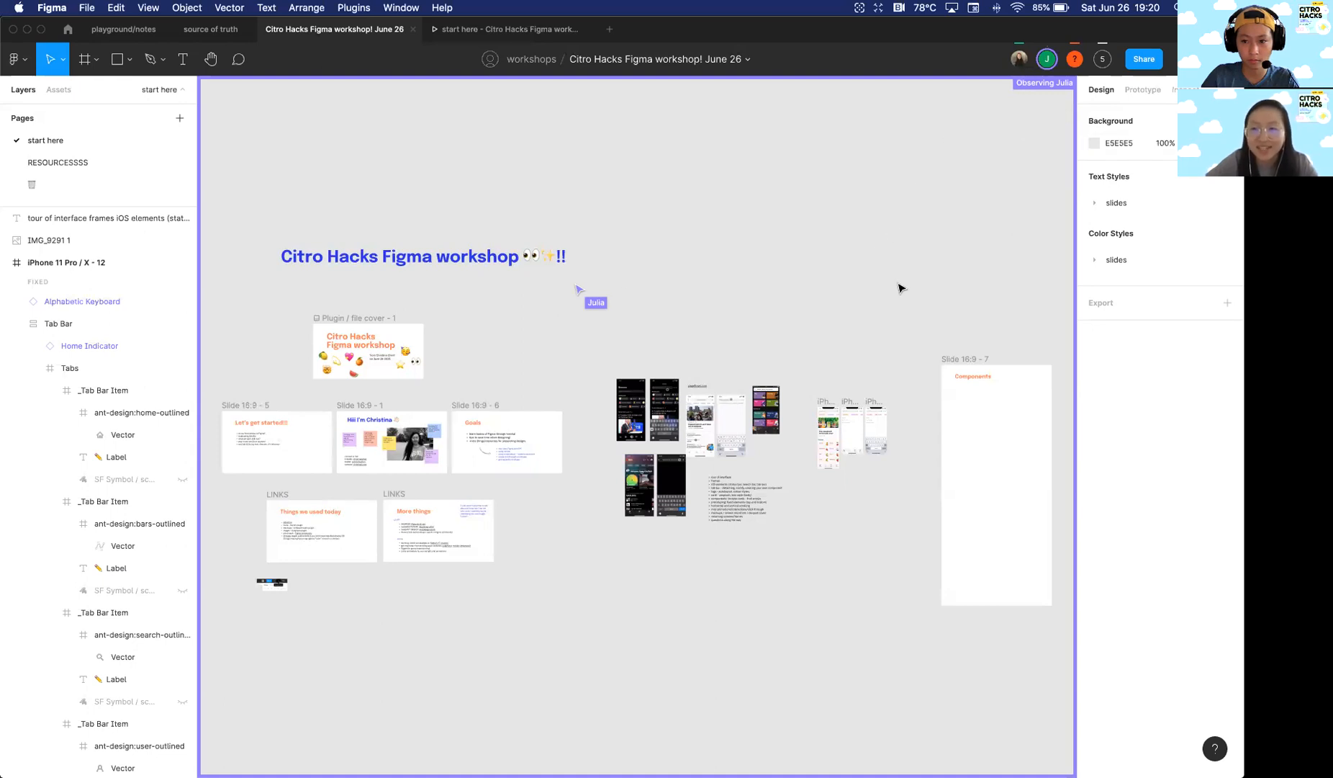
left_click(1019, 61)
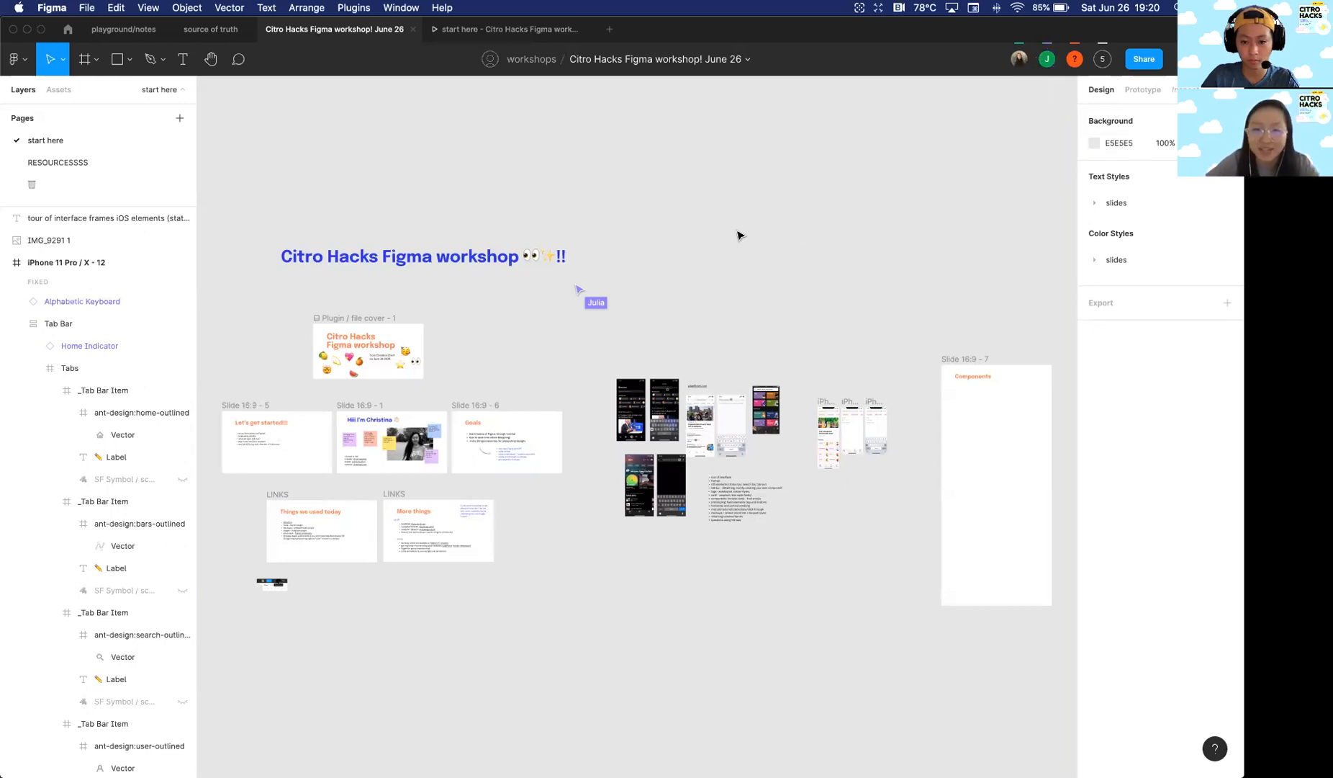
scroll(785, 218, "left", 3)
scroll(806, 209, "down", 1)
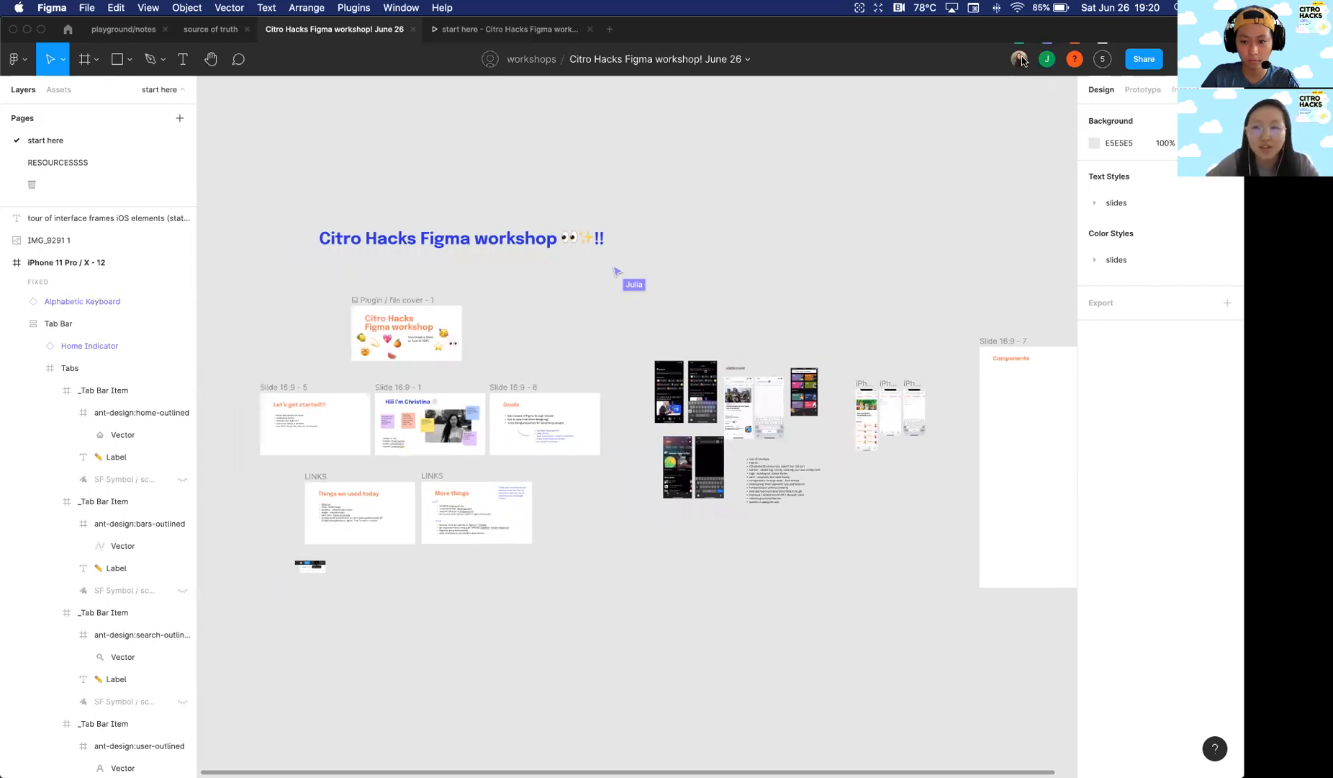
scroll(1010, 92, "right", 2)
scroll(1010, 92, "up", 1)
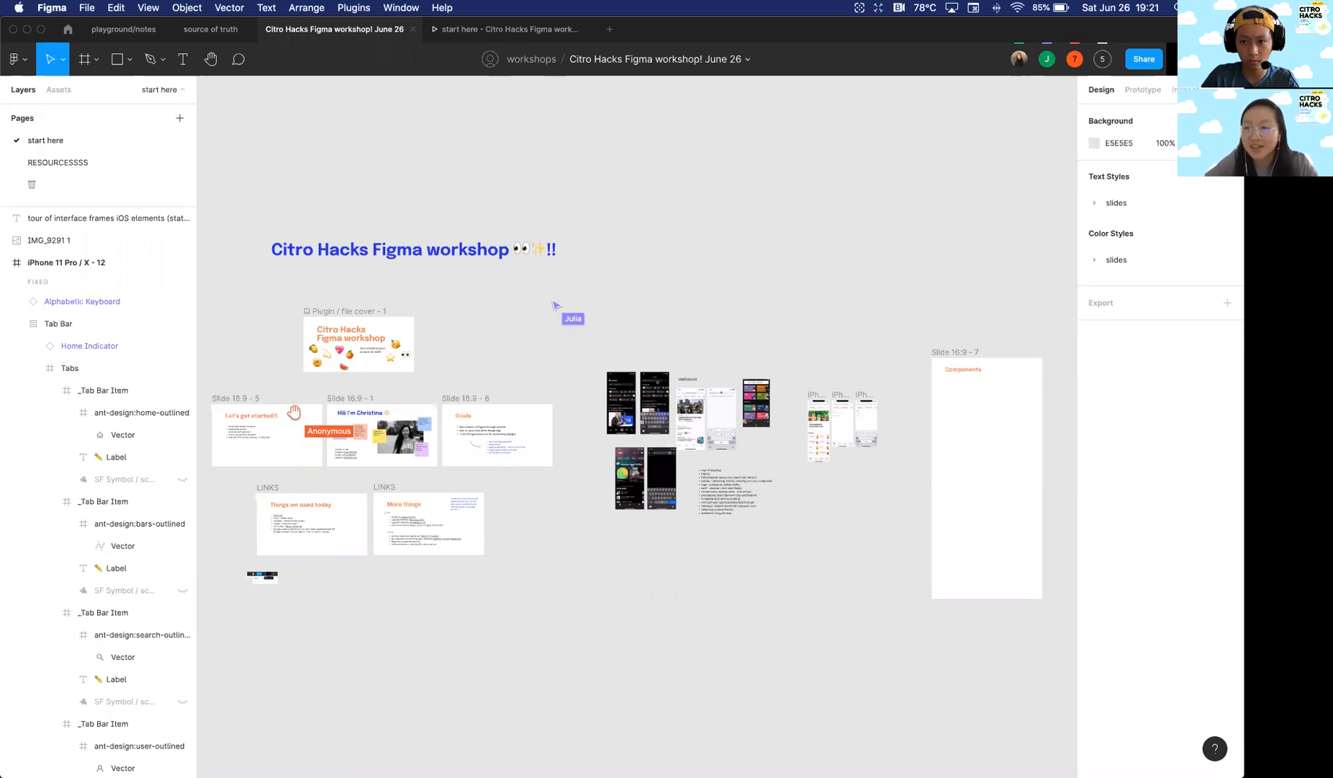
Step: Preview the mobile app prototype in presentation view and return to the workshop design file
left_click(1172, 59)
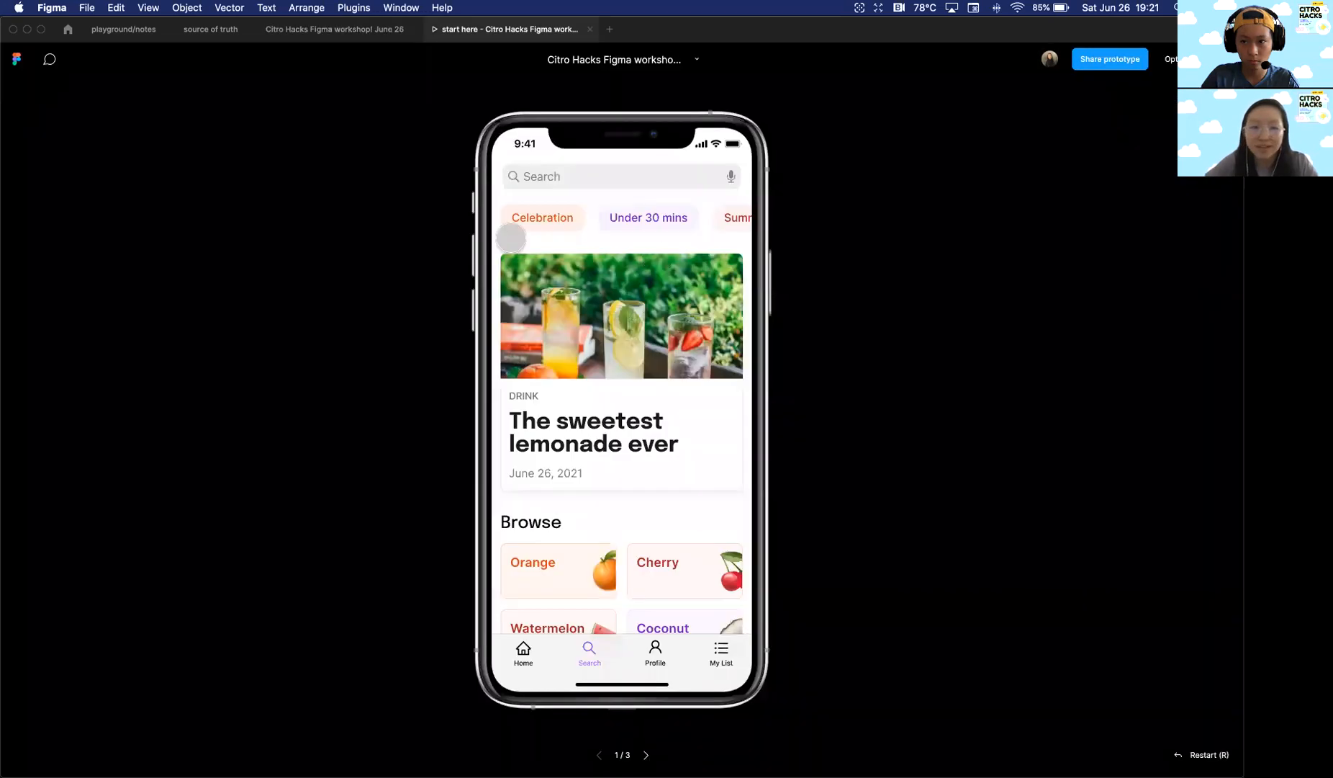
left_click(288, 32)
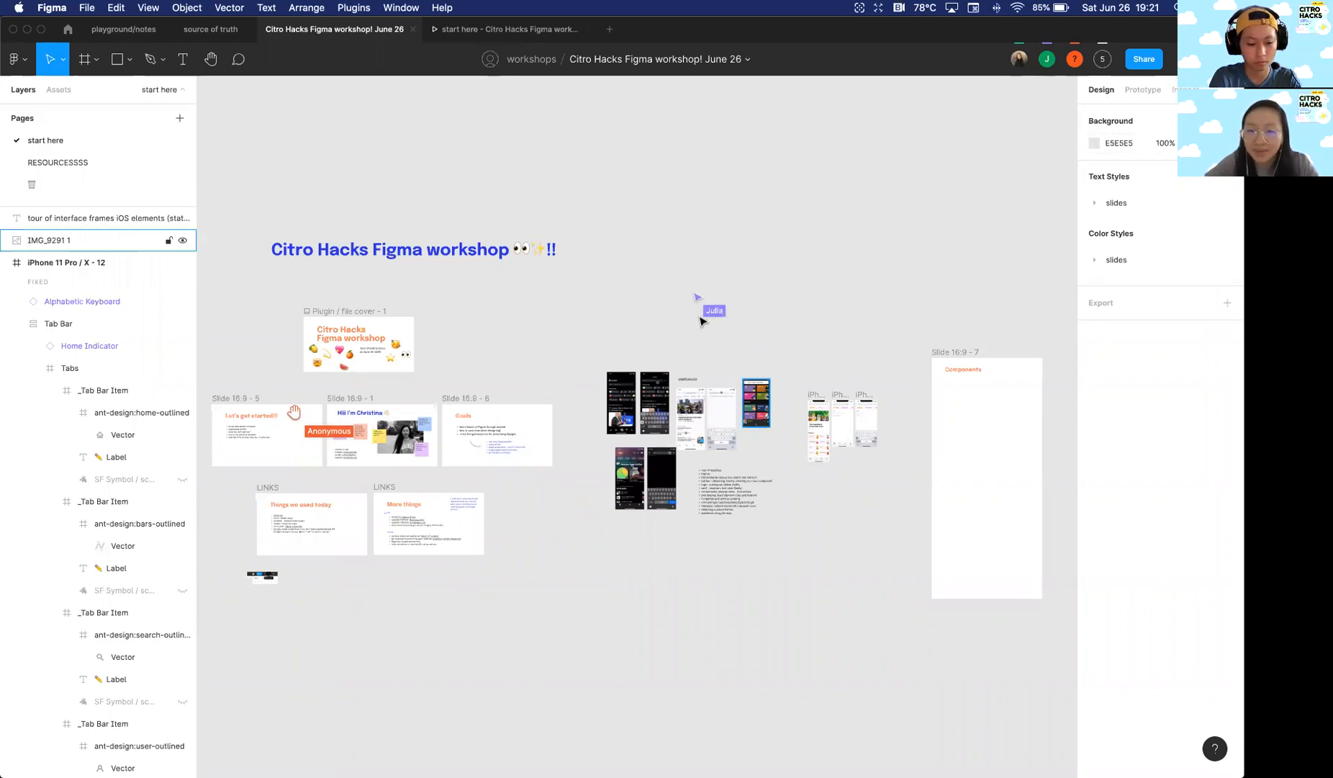
scroll(781, 301, "right", 2)
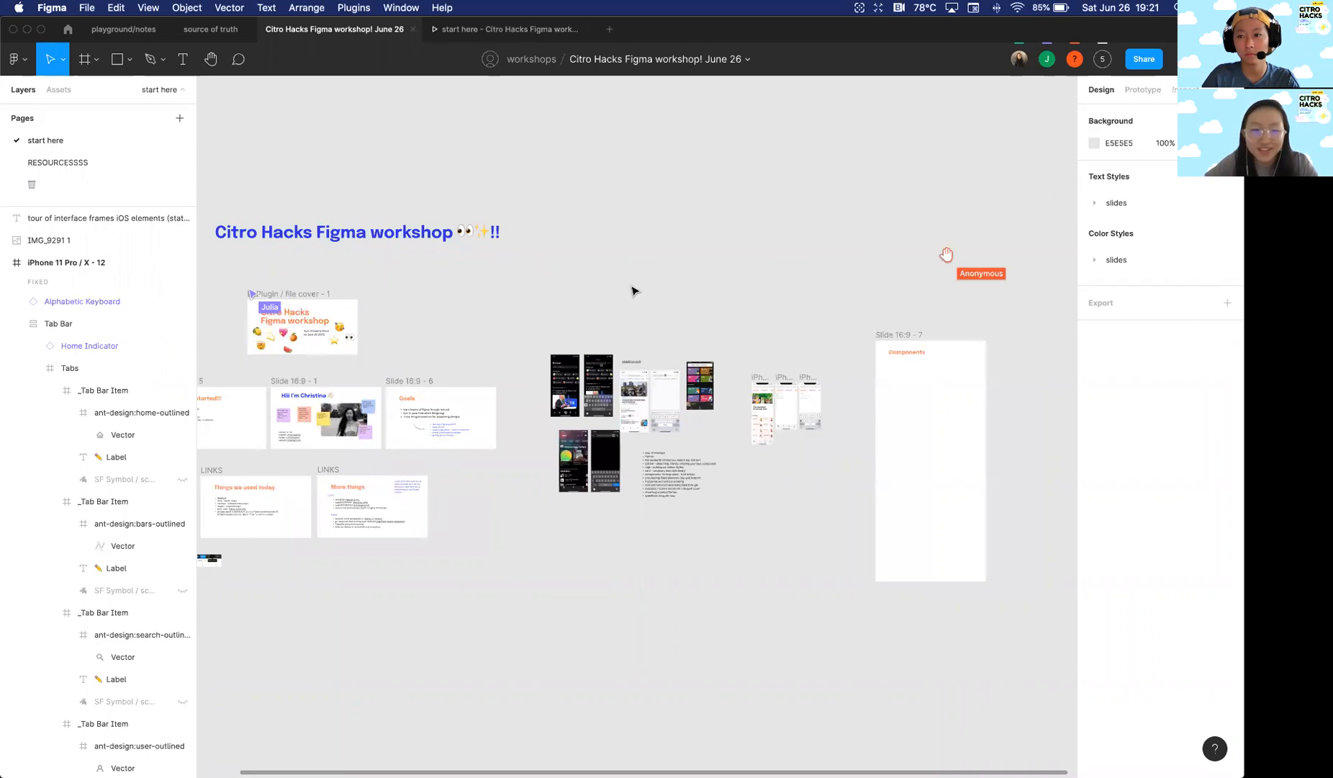
scroll(726, 279, "right", 2)
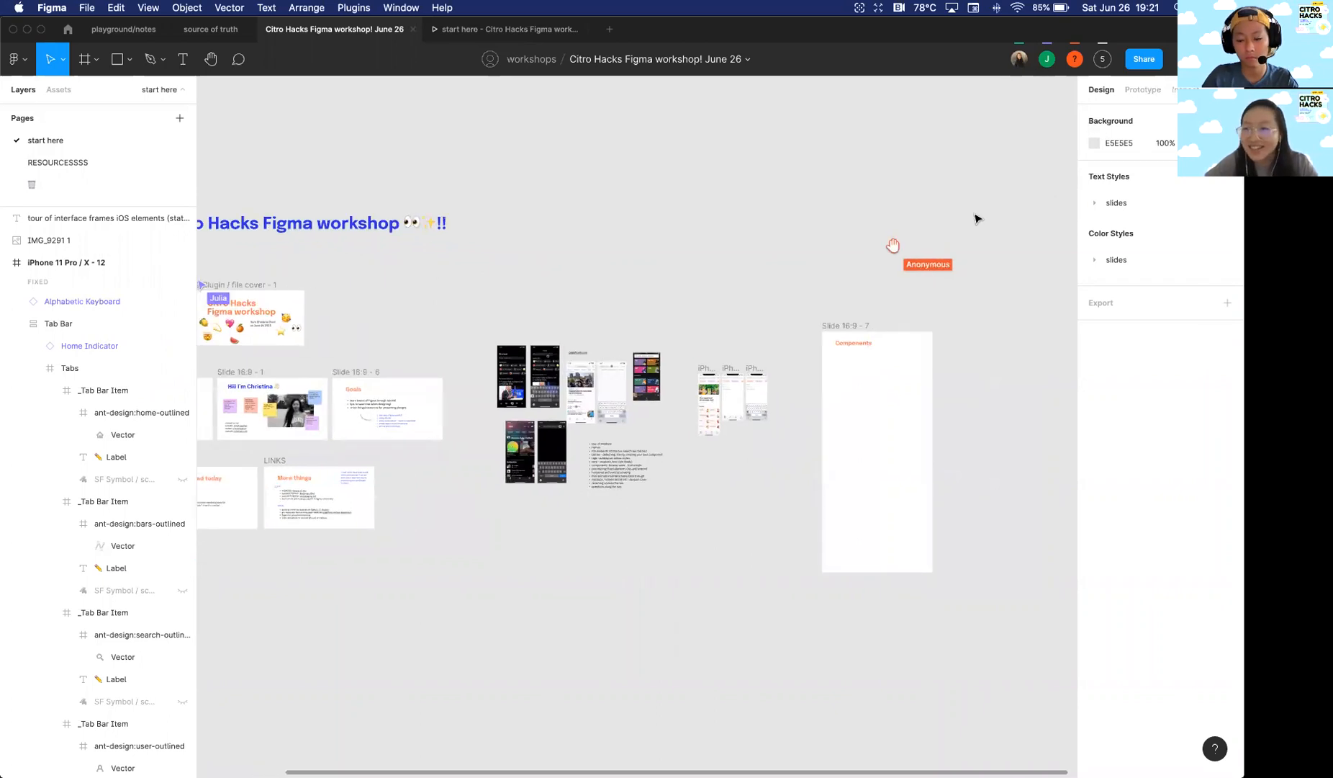
Step: Inspect the canvas's code and set the code language to iOS
left_click(1144, 89)
left_click(1184, 90)
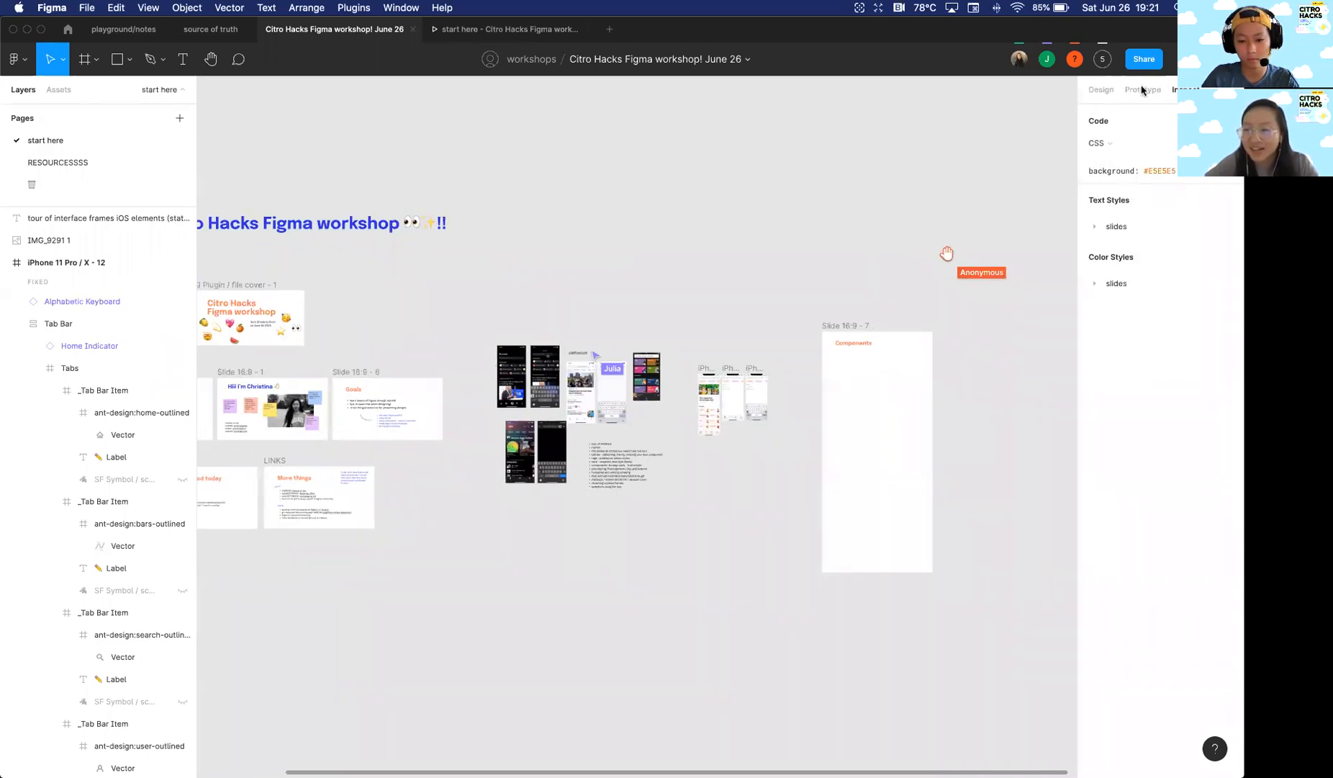
scroll(765, 373, "up", 10)
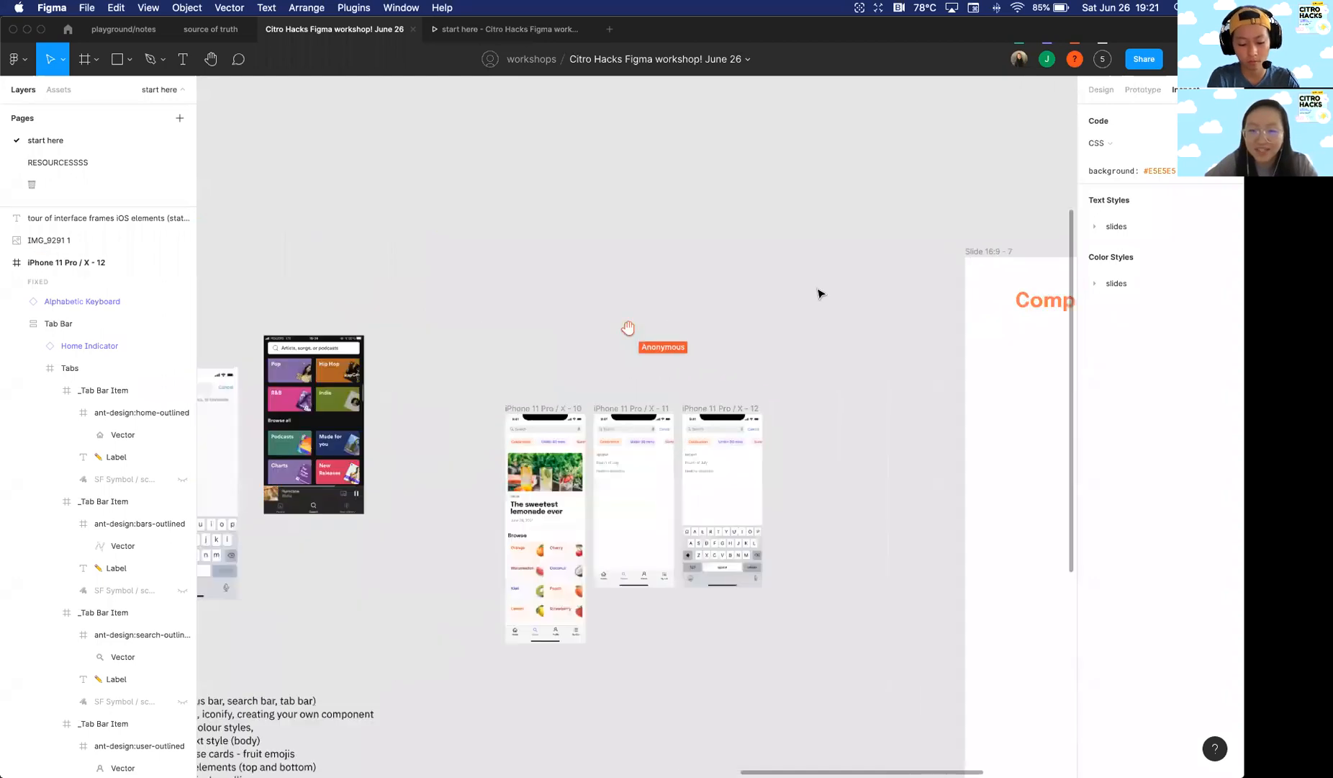
scroll(1031, 171, "up", 1)
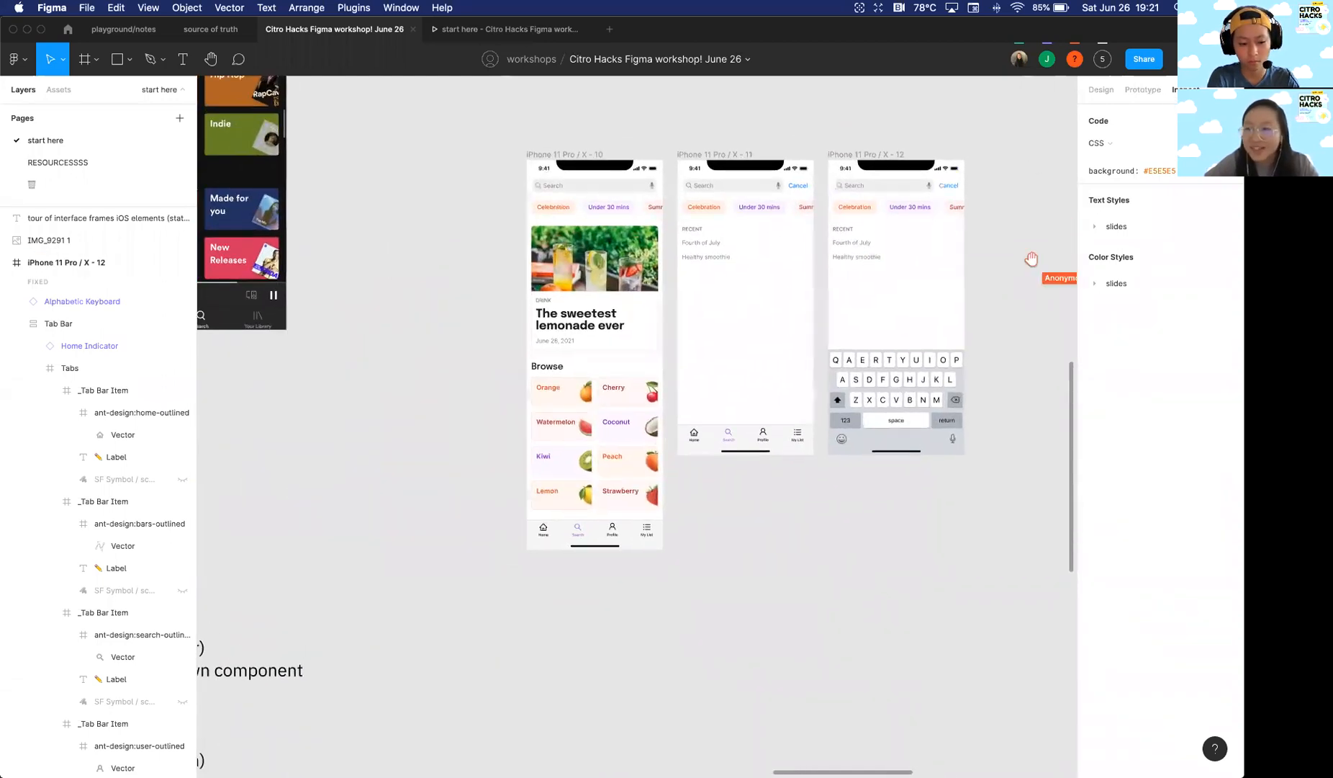
scroll(871, 213, "right", 3)
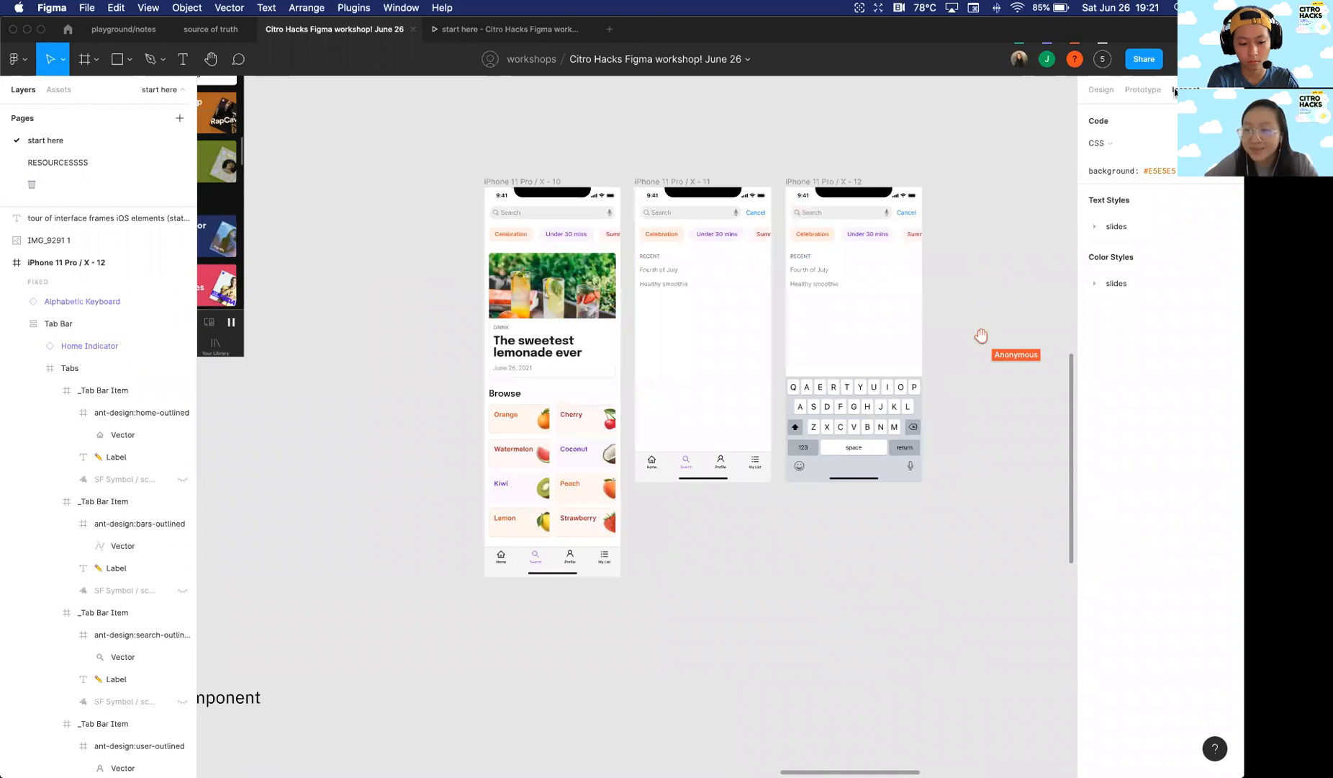
left_click(1119, 142)
left_click(1125, 142)
left_click(1121, 142)
left_click(1120, 160)
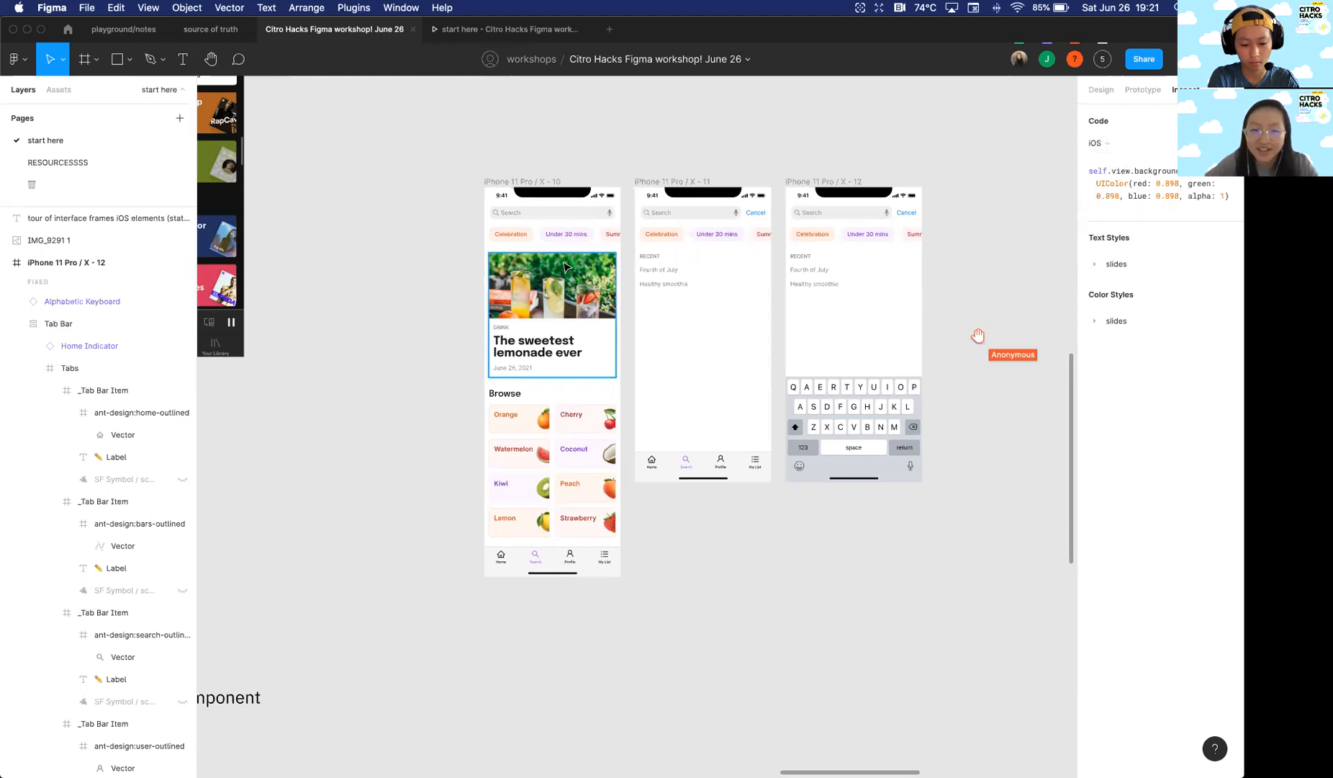
Step: Inspect the properties and iOS code of the lemonade card and of the "Fourth of July" text in iPhone 11 Pro / X - 12
left_click(560, 265)
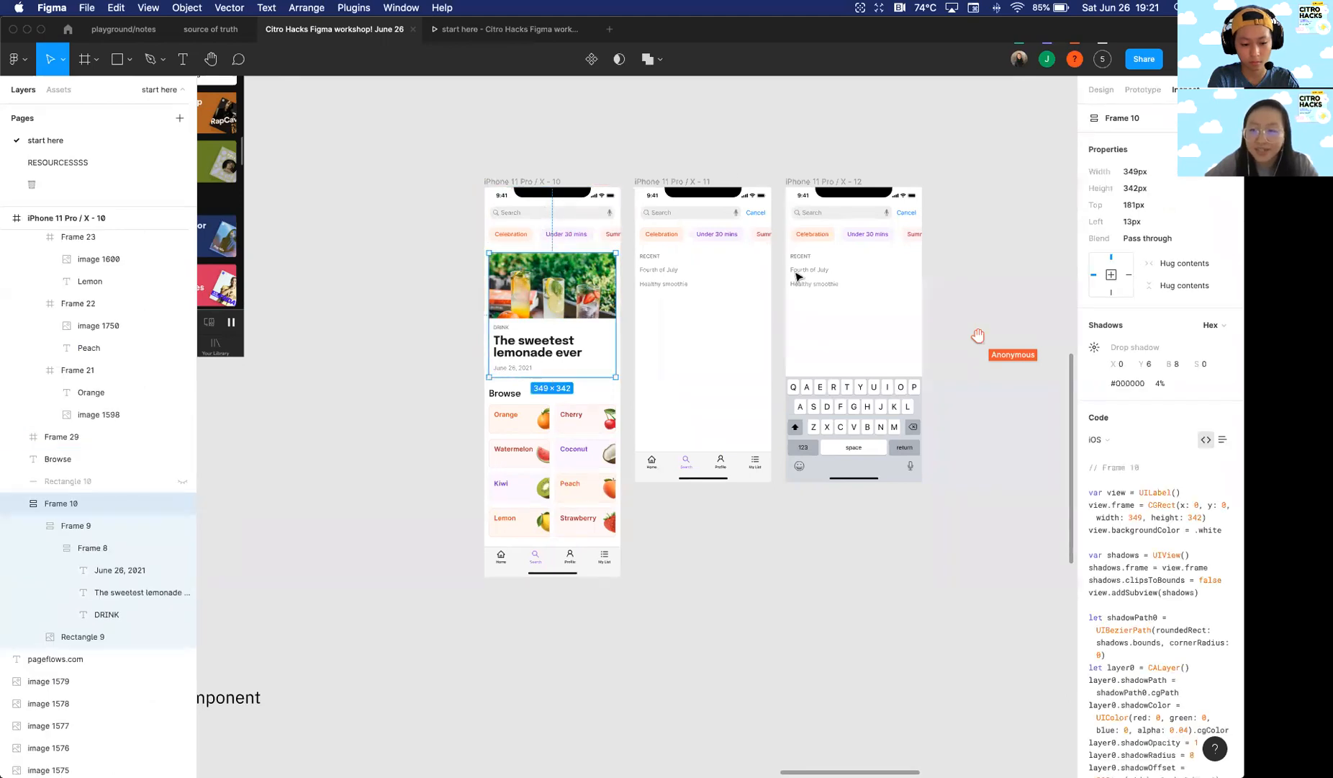
scroll(1142, 453, "down", 5)
scroll(1141, 453, "up", 4)
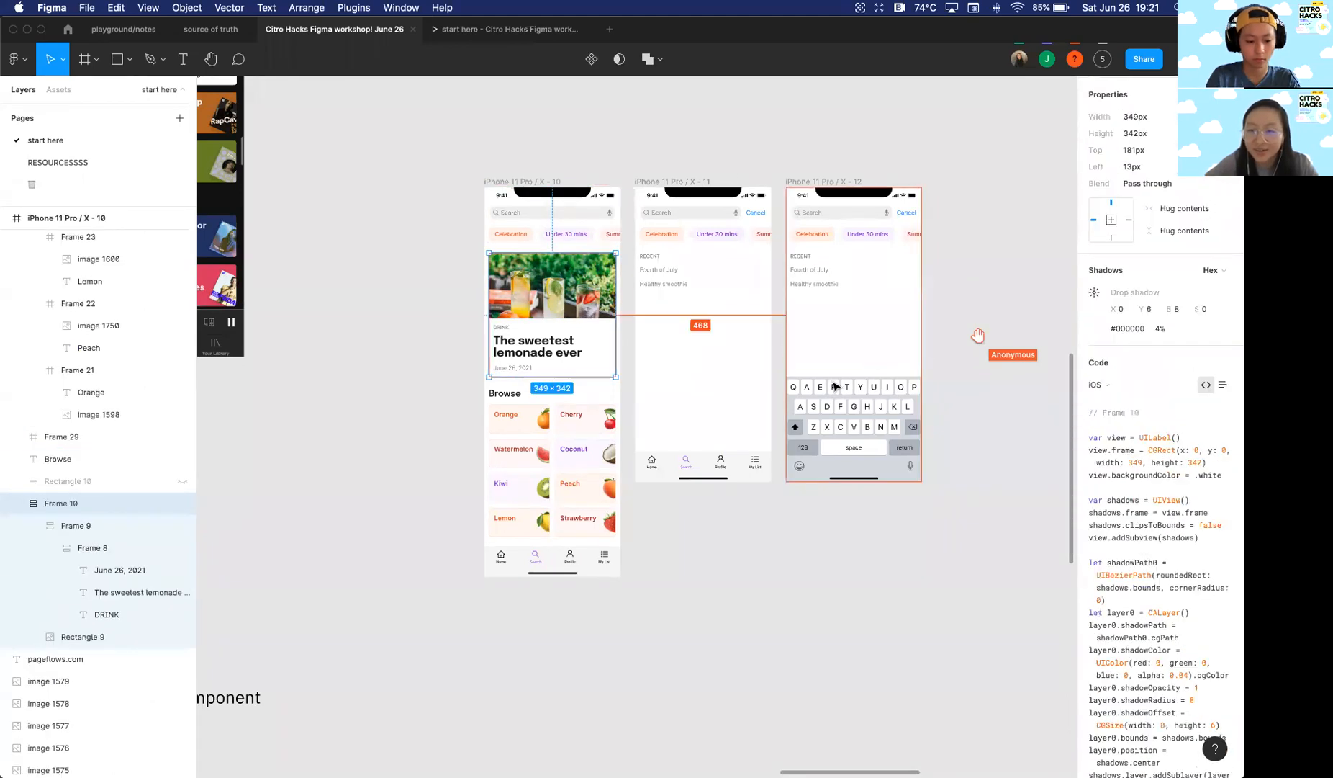
left_click(804, 273)
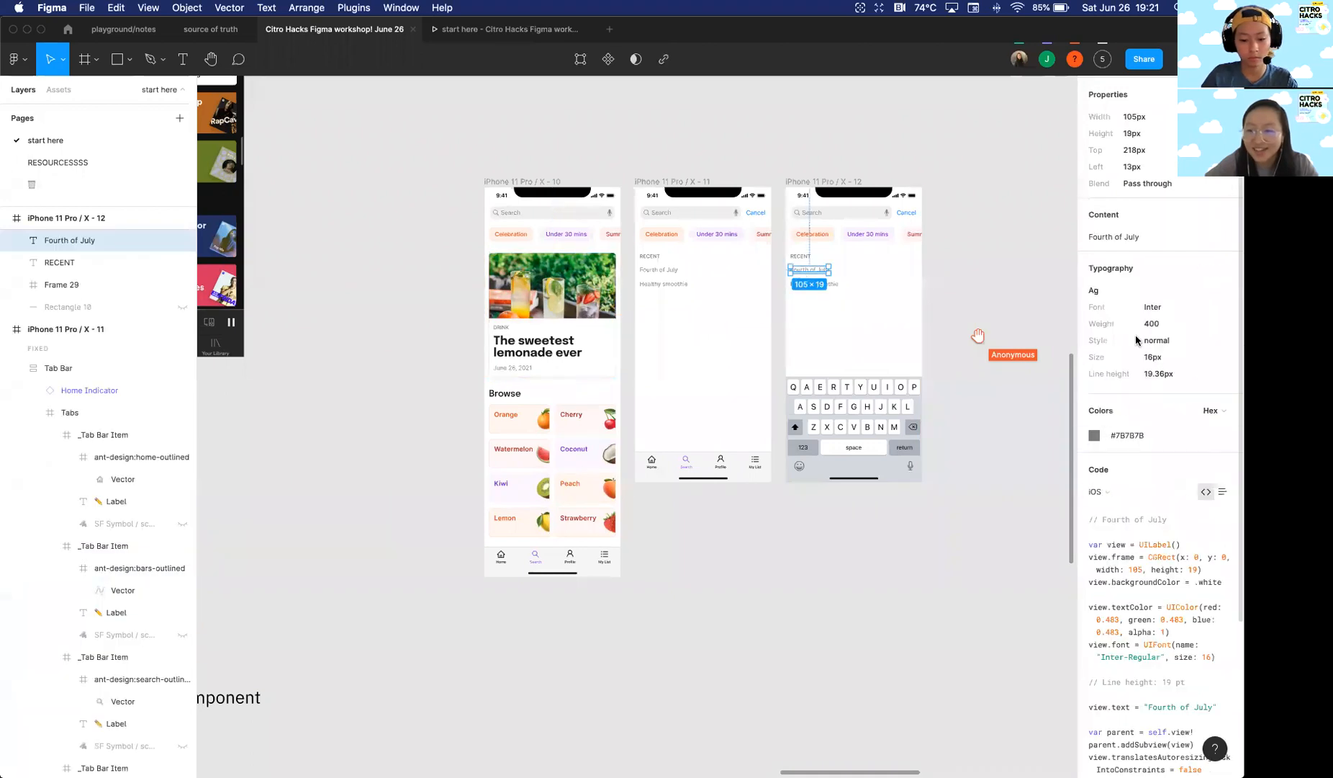
scroll(1138, 340, "up", 2)
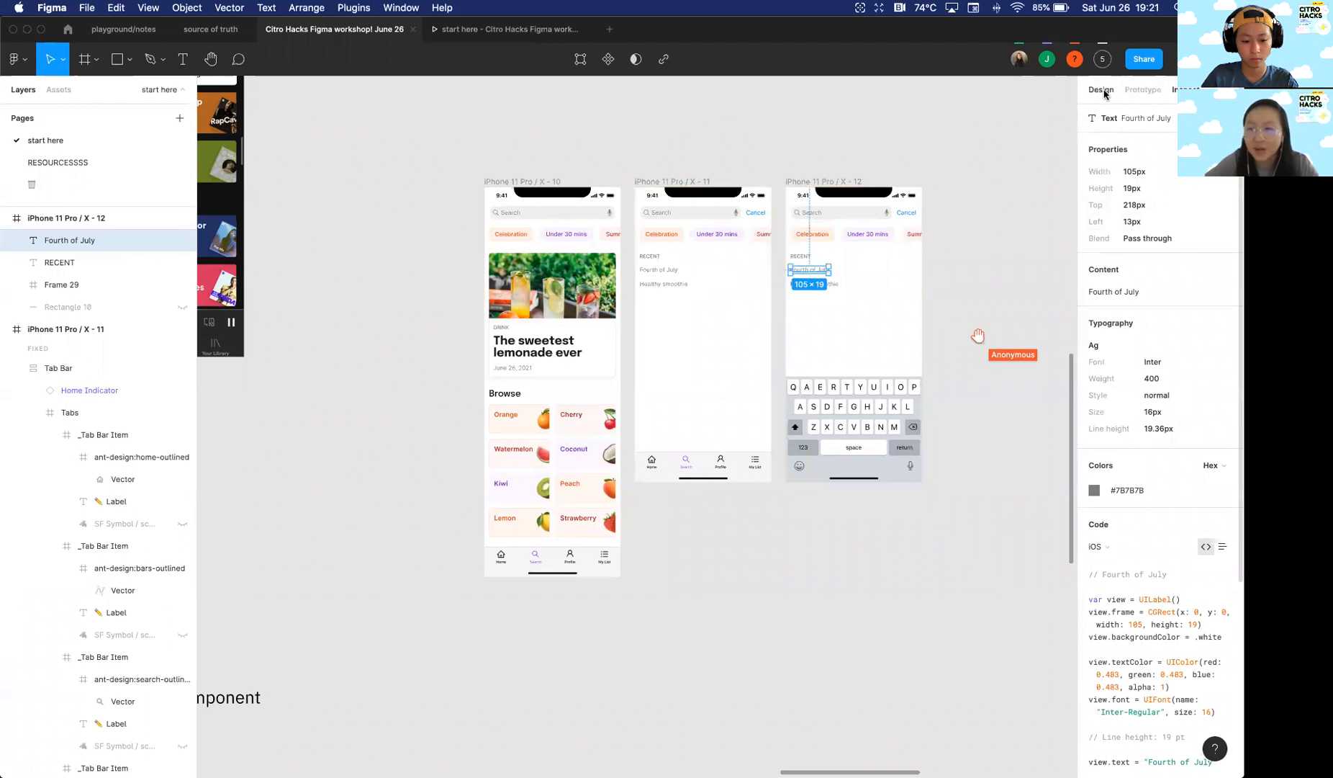
Step: Return to the design properties and view those of the "Fourth of July" text in iPhone 11 Pro / X - 11
left_click(1103, 90)
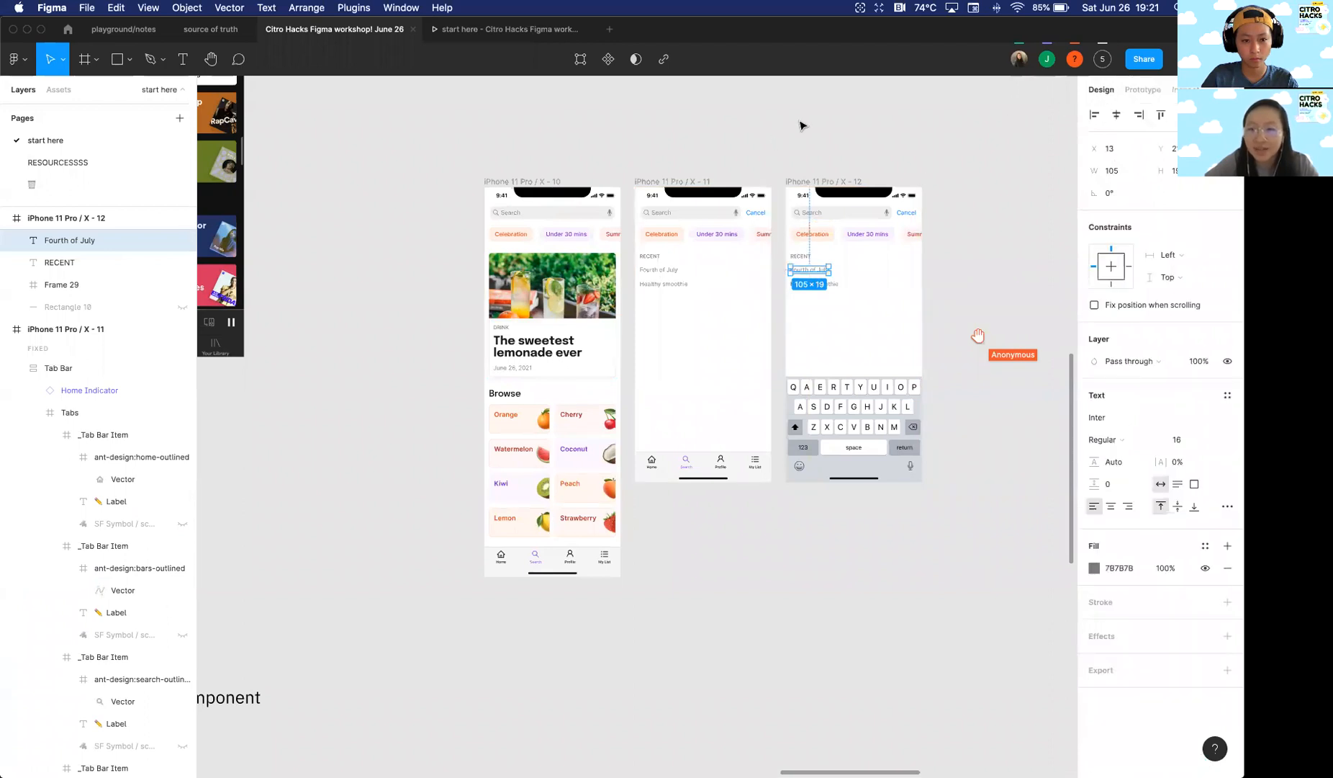
left_click(803, 126)
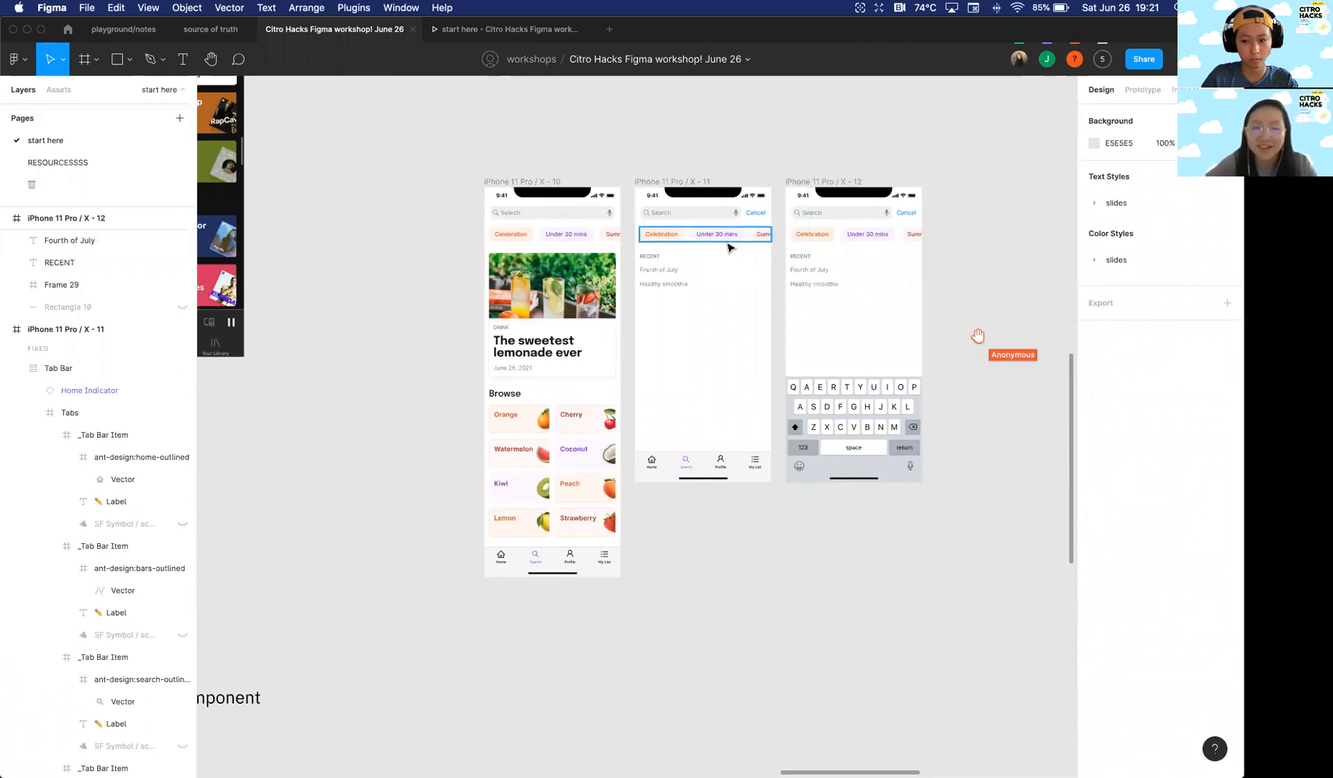
left_click(672, 273)
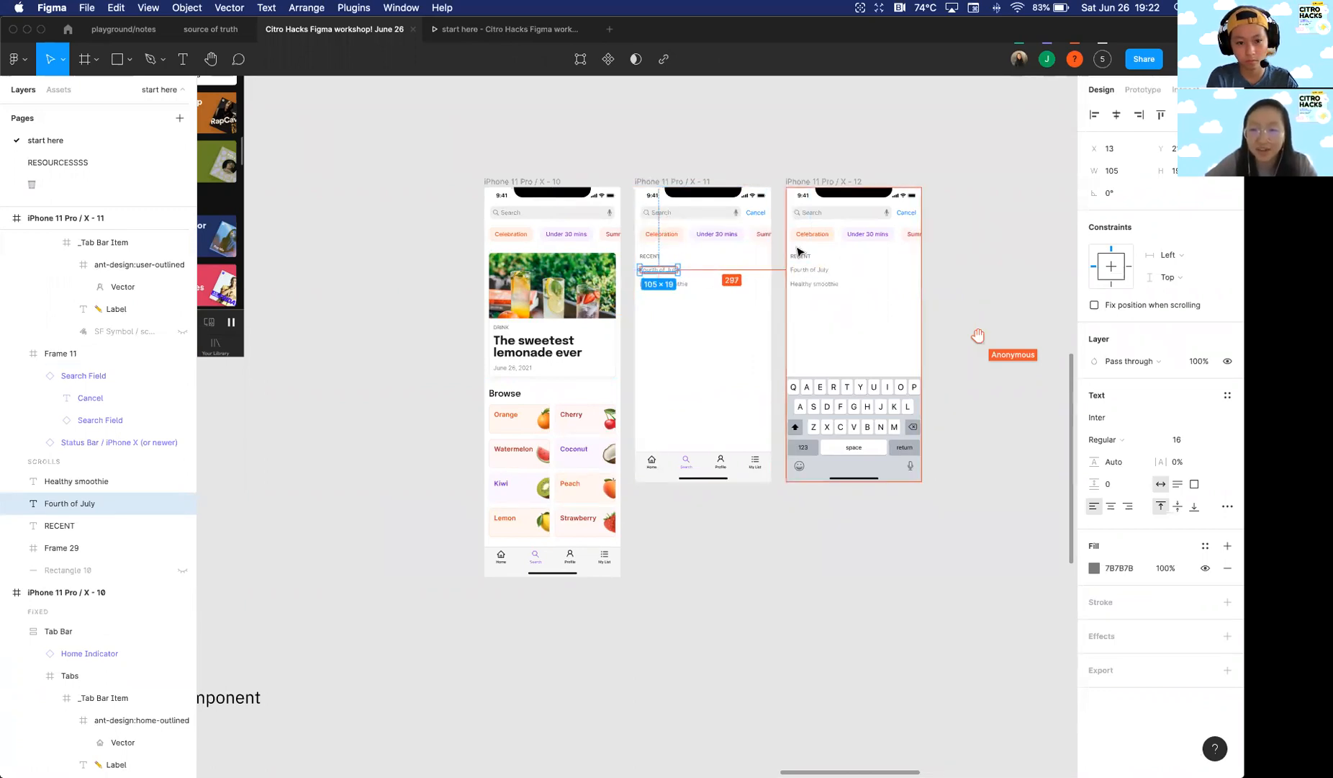
left_click(703, 506)
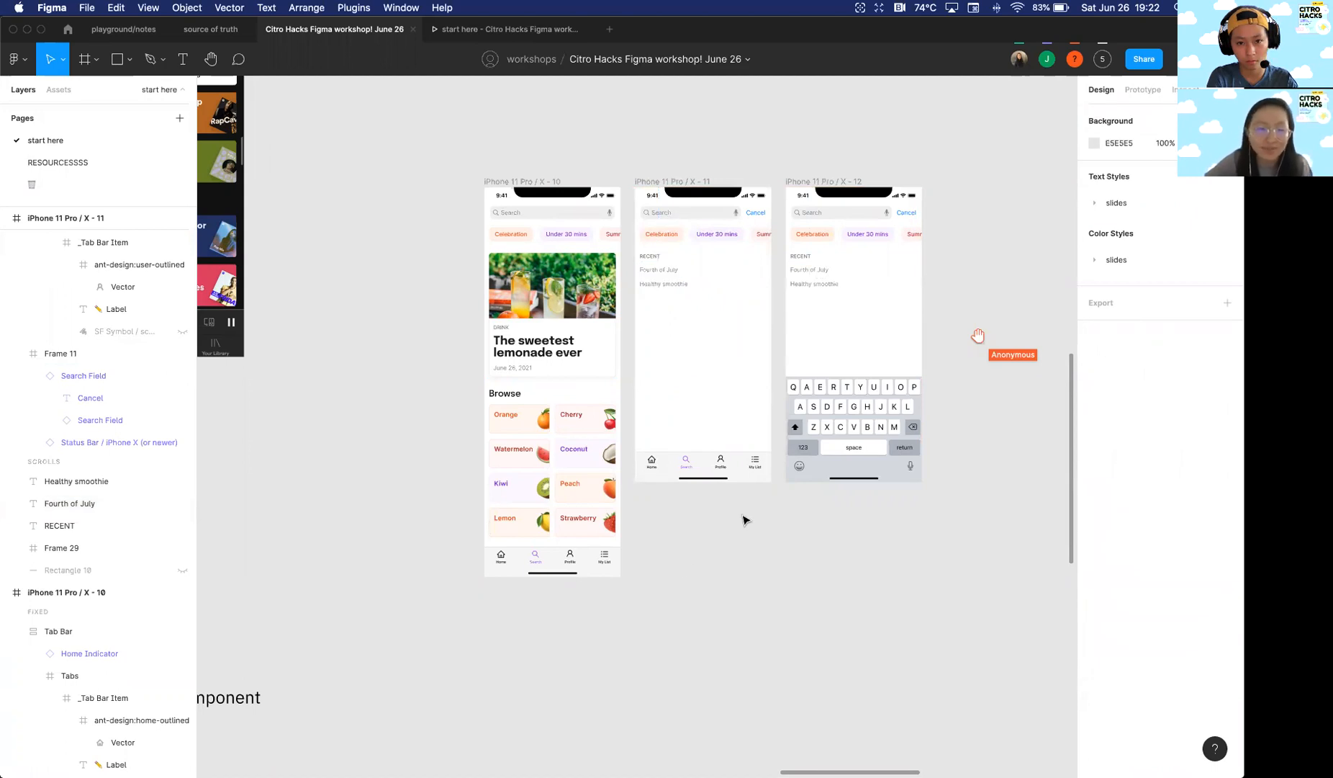
Step: Add a 375 × 812 iPhone 11 Pro / X frame and place it below the iPhone 11 Pro / X - 10 mockup
key("shift+1")
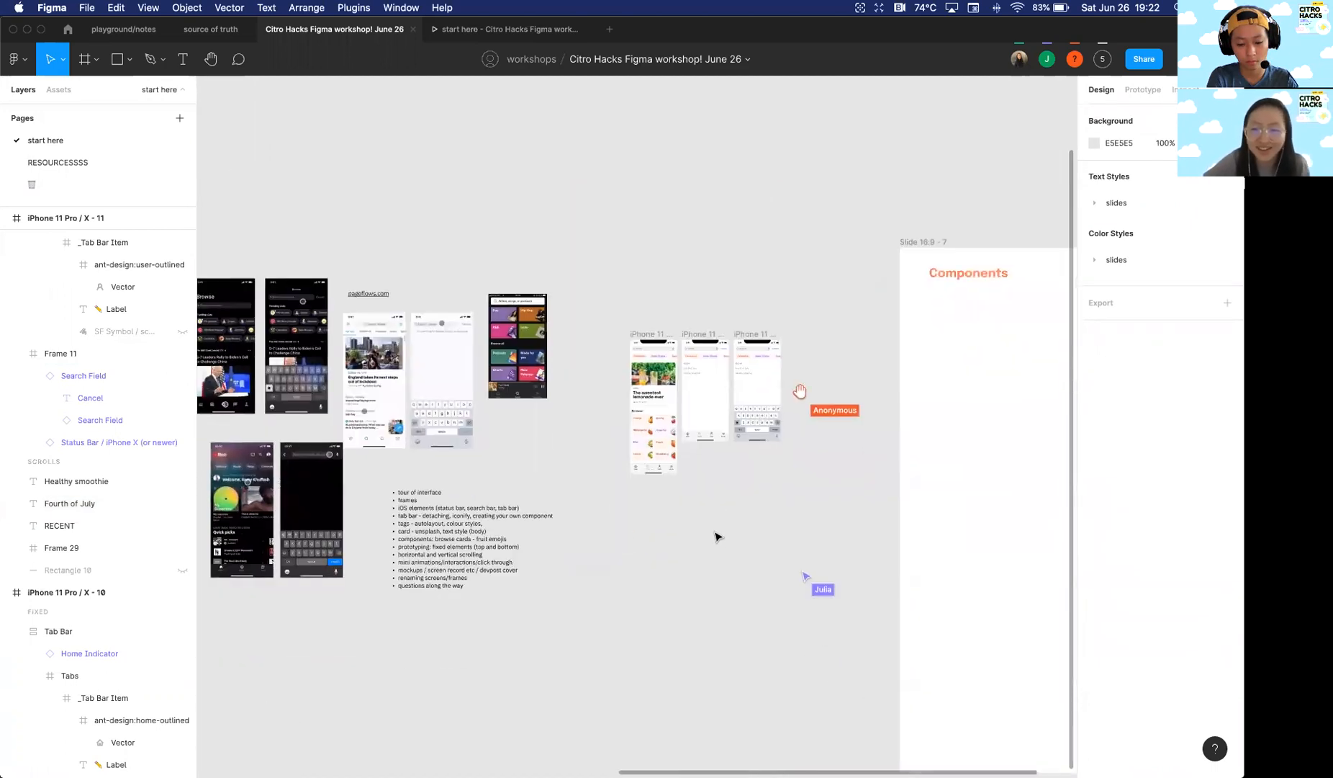
scroll(744, 432, "up", 5)
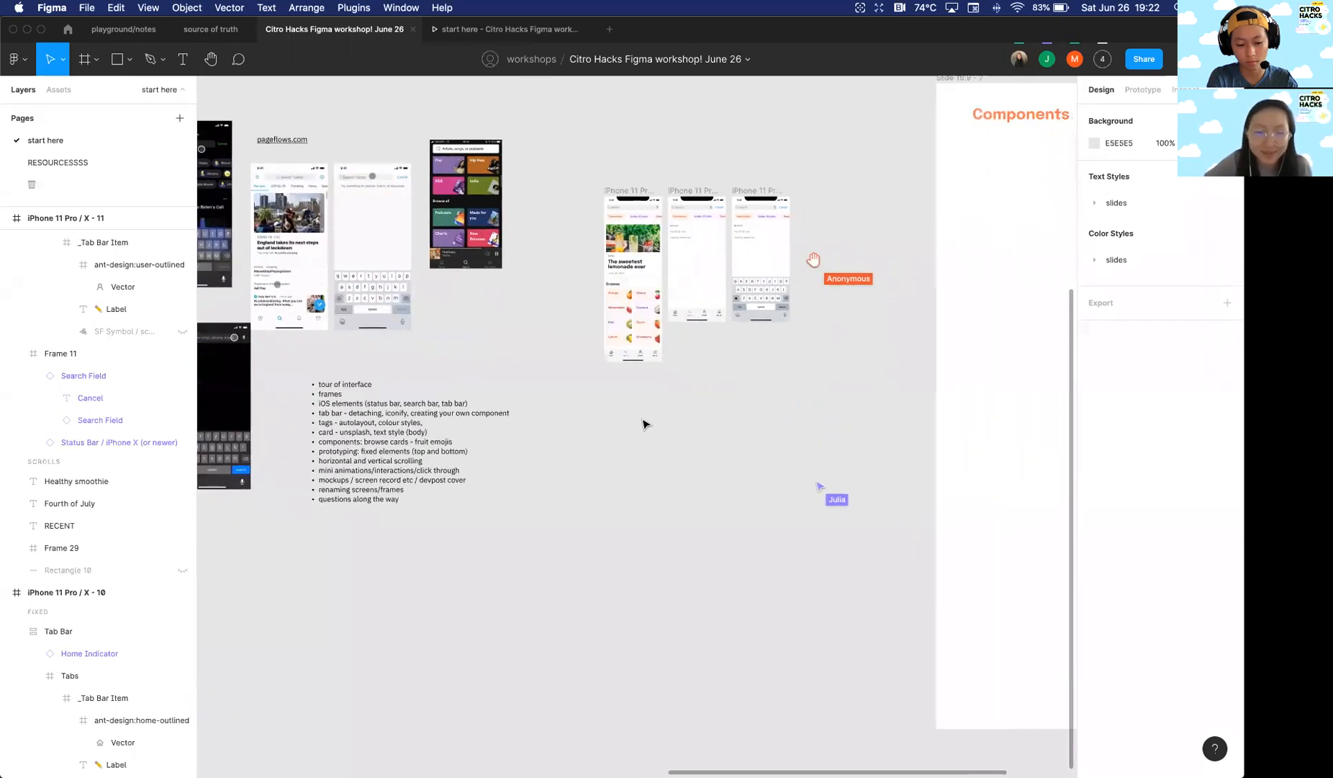
scroll(642, 423, "up", 3)
scroll(643, 423, "right", 5)
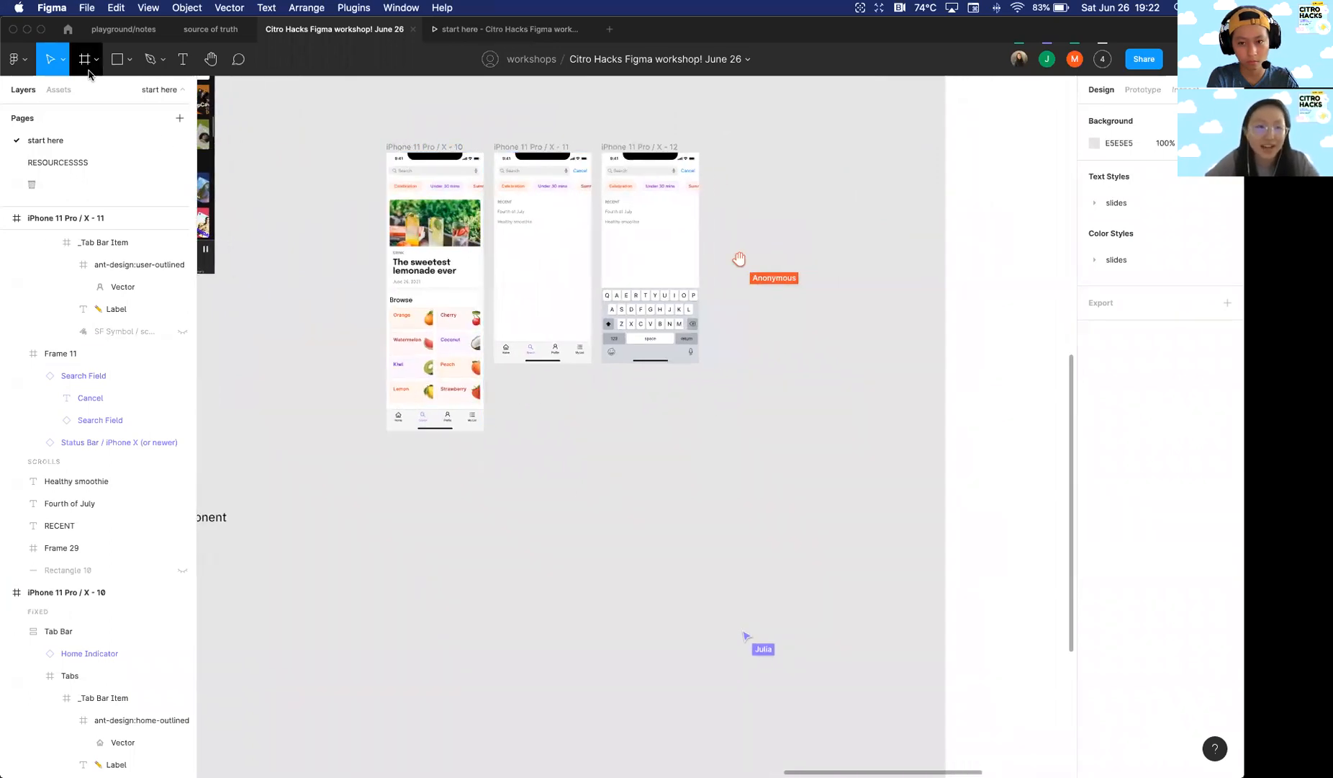
left_click(92, 65)
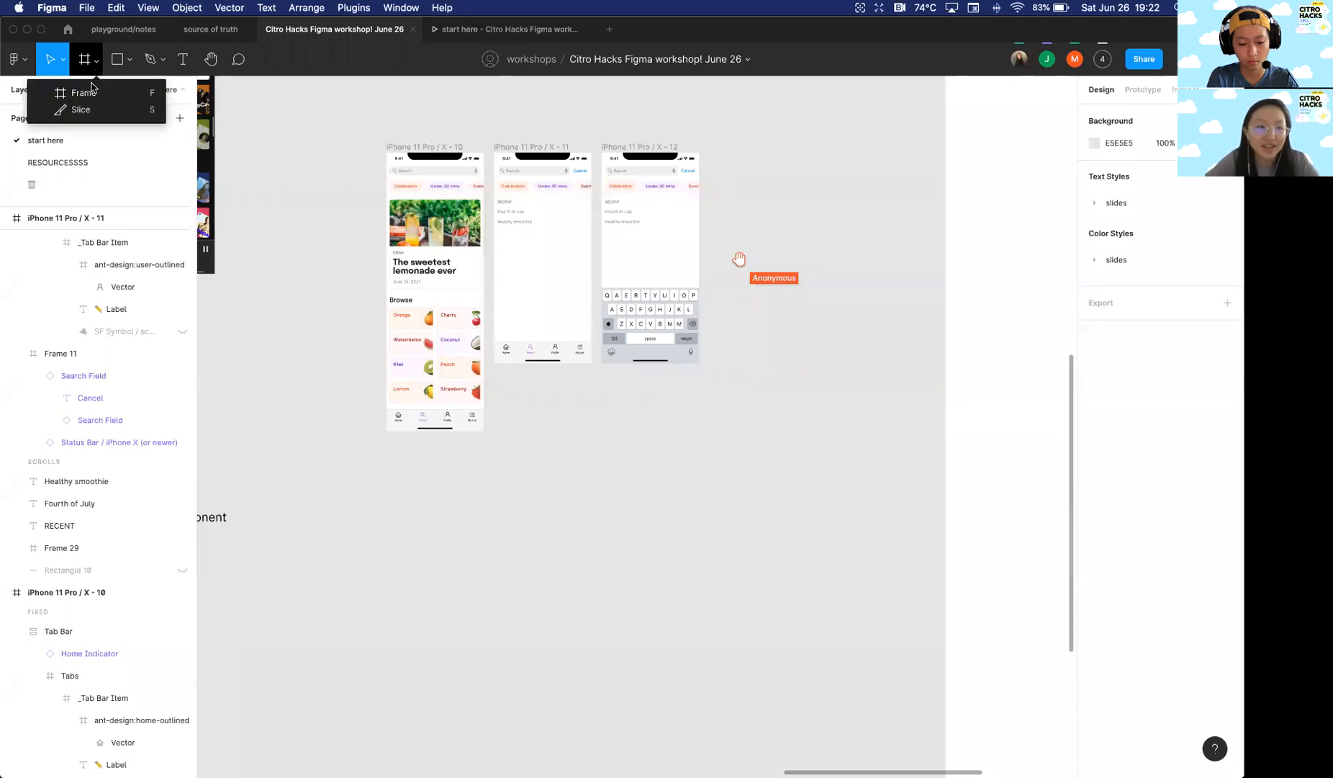
left_click(84, 92)
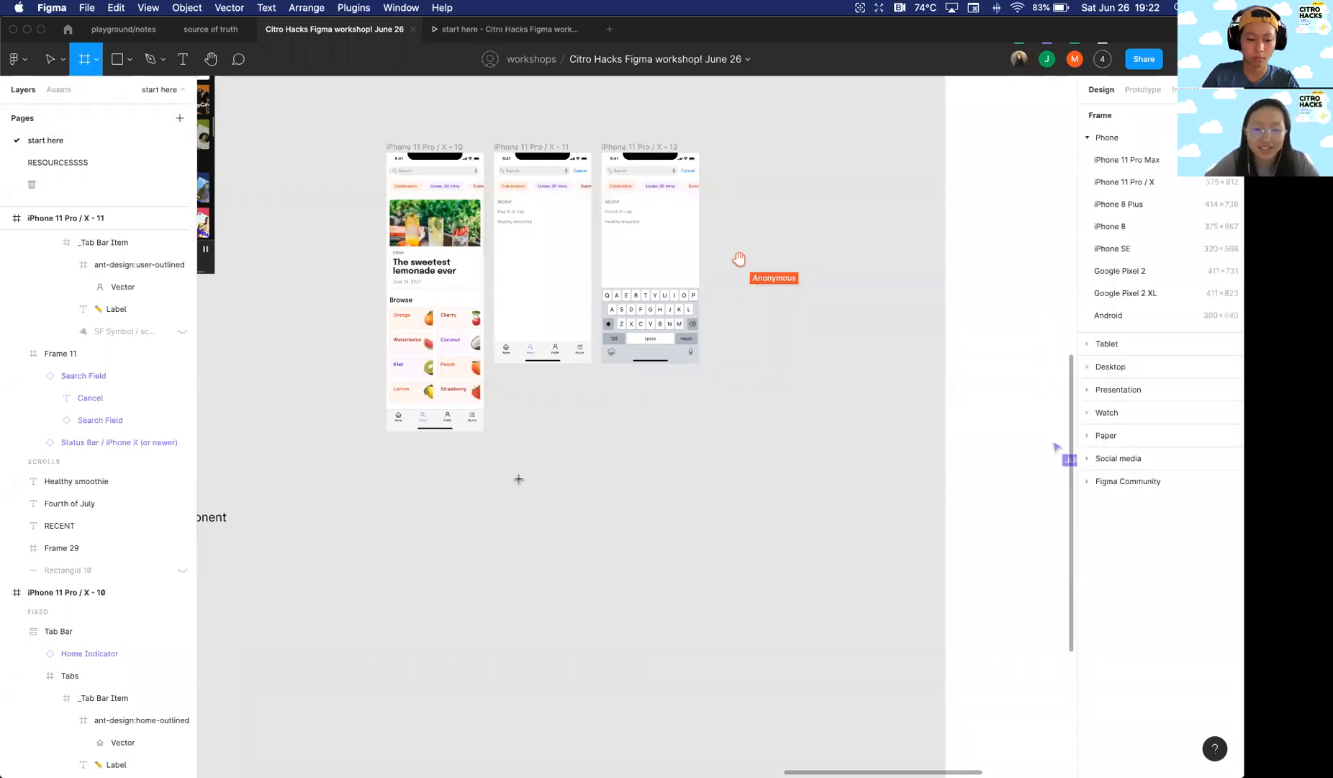
left_click(1130, 185)
scroll(734, 398, "down", 2)
scroll(735, 398, "left", 1)
left_click_drag(805, 401, 480, 490)
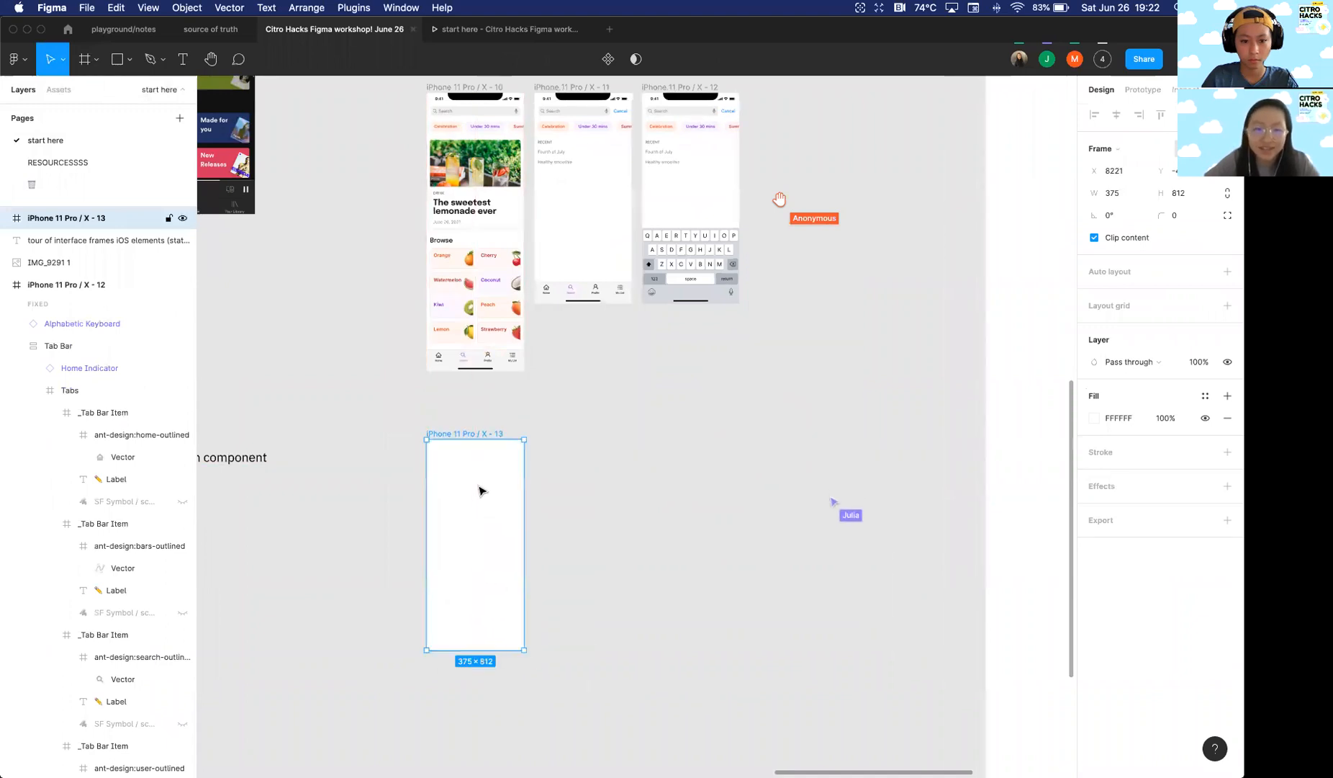
left_click(581, 458)
scroll(580, 461, "up", 2)
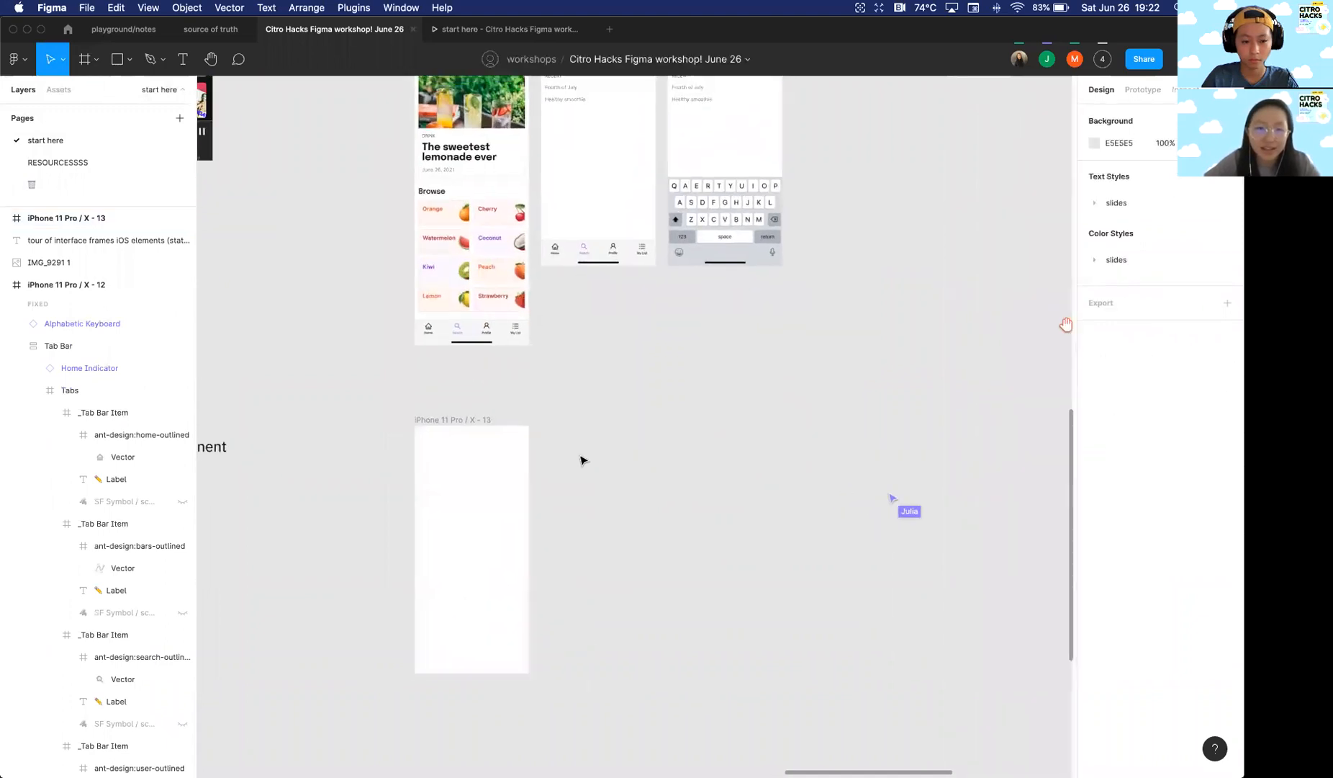
scroll(581, 459, "up", 3)
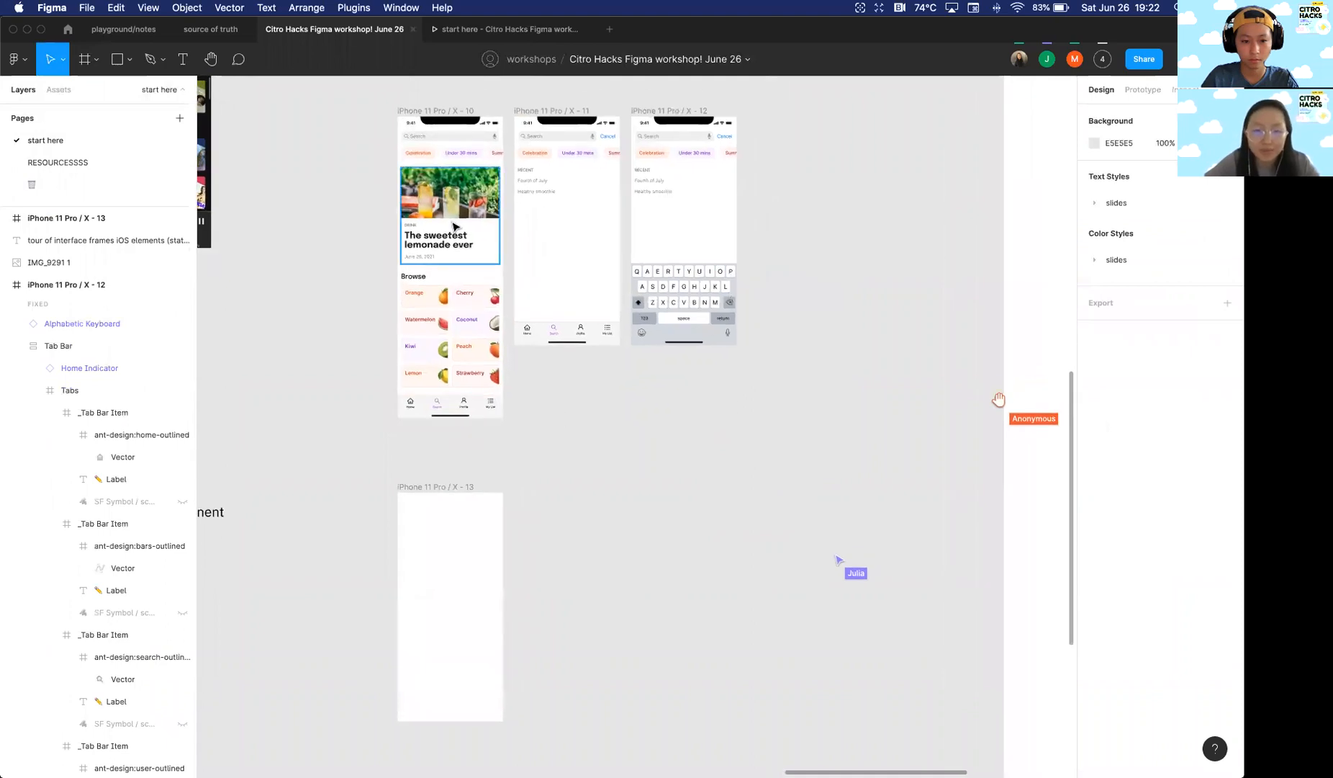
scroll(432, 428, "down", 2)
scroll(432, 429, "right", 2)
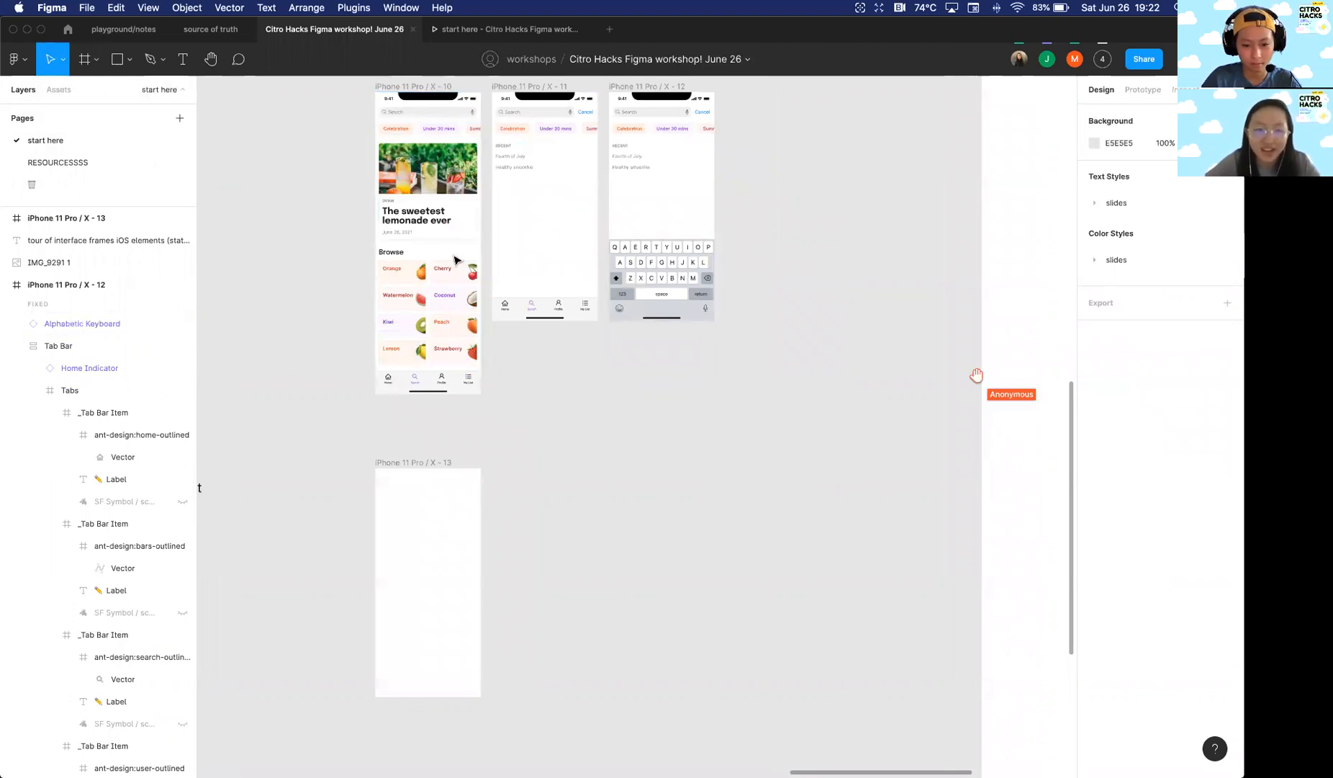
Step: Open the RESOURCESSSS page and look over its emoji and iOS component sheets
left_click(98, 166)
left_click(105, 147)
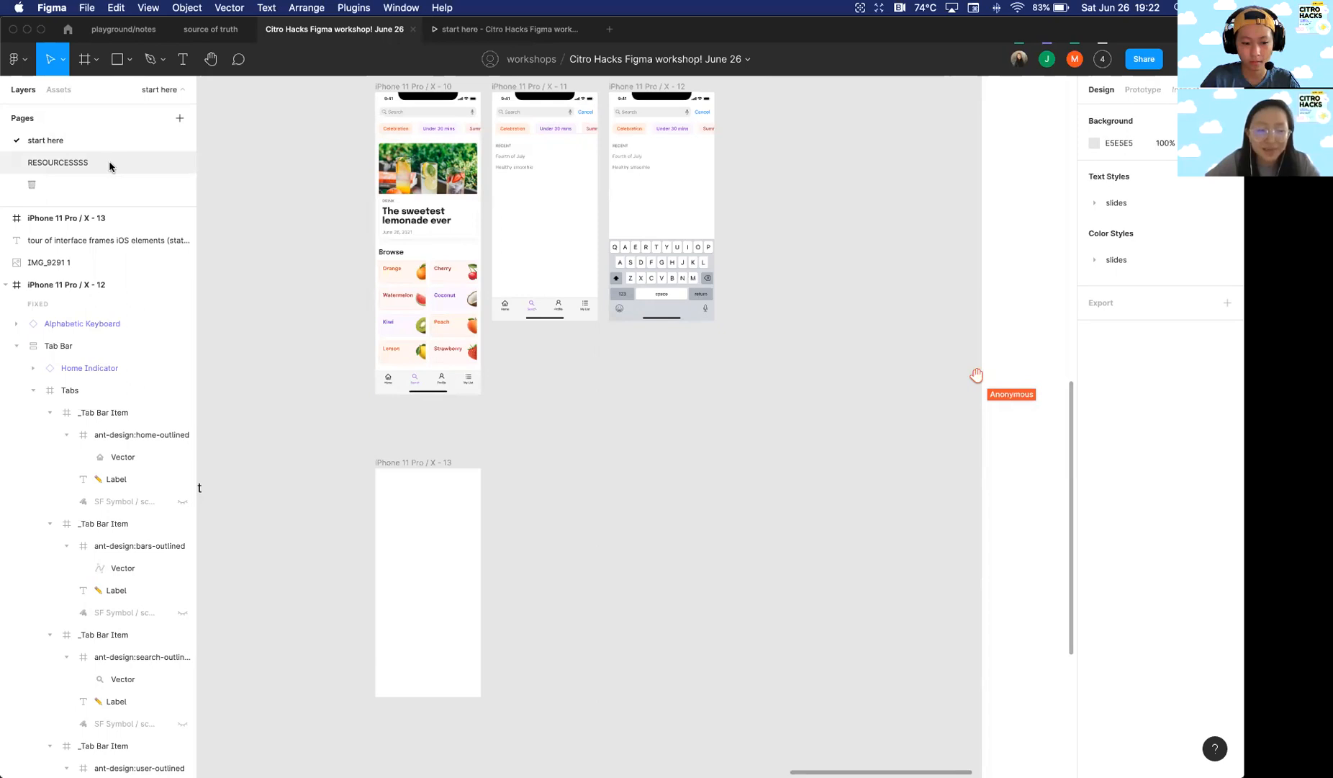
left_click(101, 166)
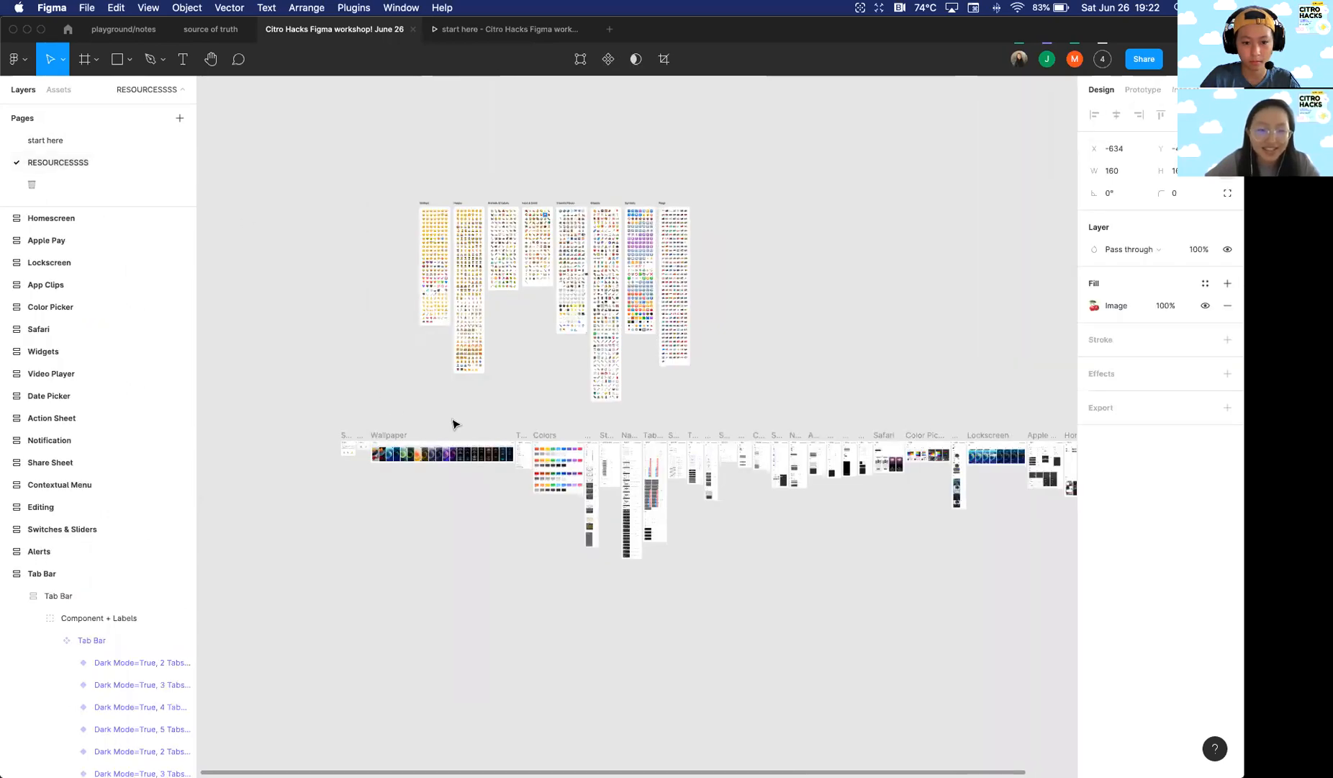
scroll(453, 424, "down", 1)
scroll(452, 424, "right", 1)
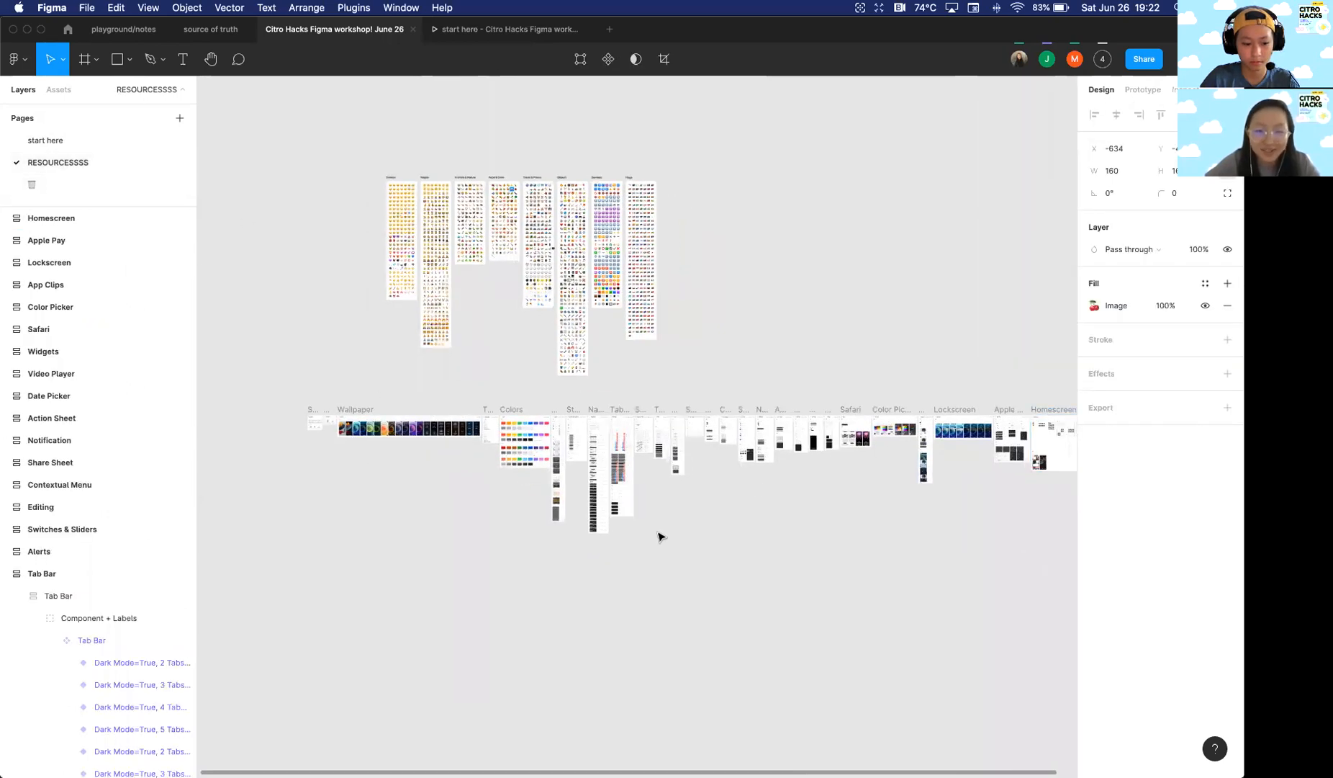
Step: Copy the Light / Uppercase Alphabetic Keyboard component and paste it on the empty canvas above the component sheets
scroll(556, 450, "up", 5)
scroll(679, 488, "down", 1)
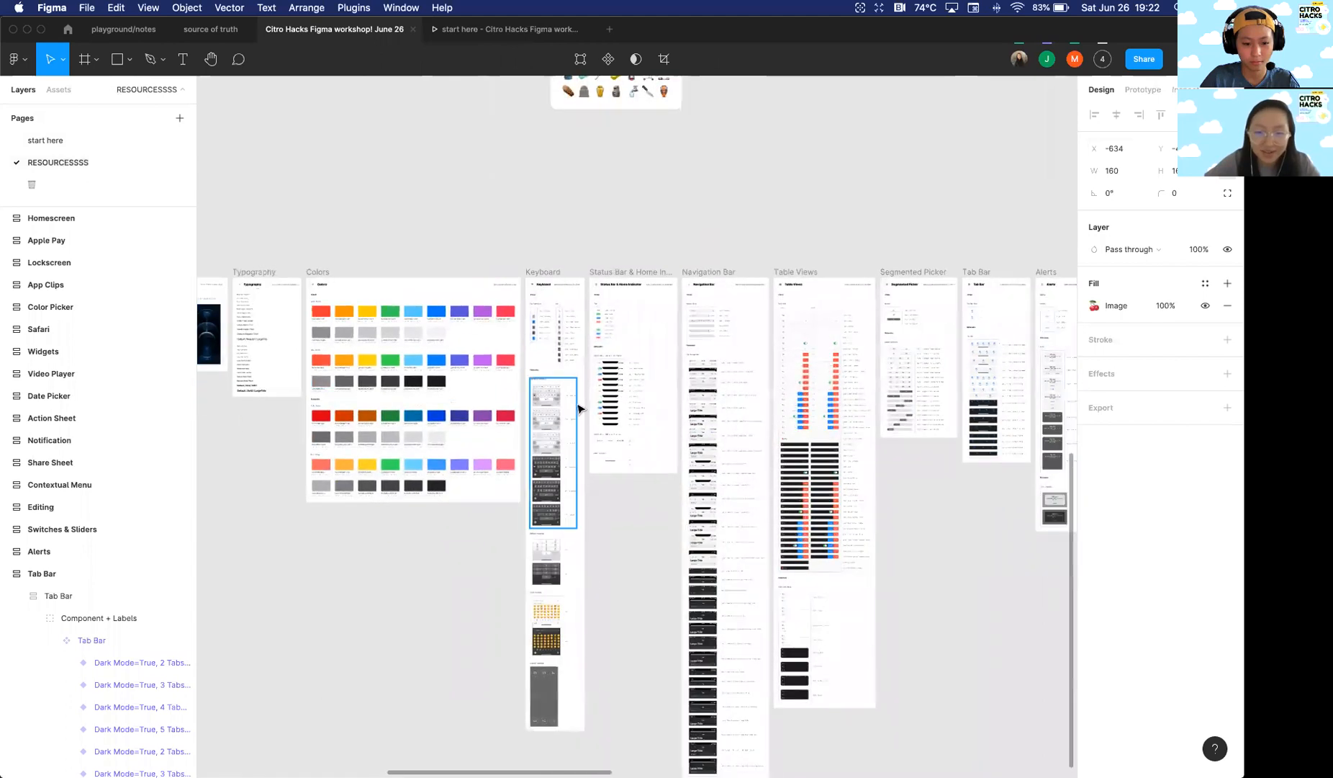
scroll(452, 397, "up", 3)
scroll(452, 397, "up", 3)
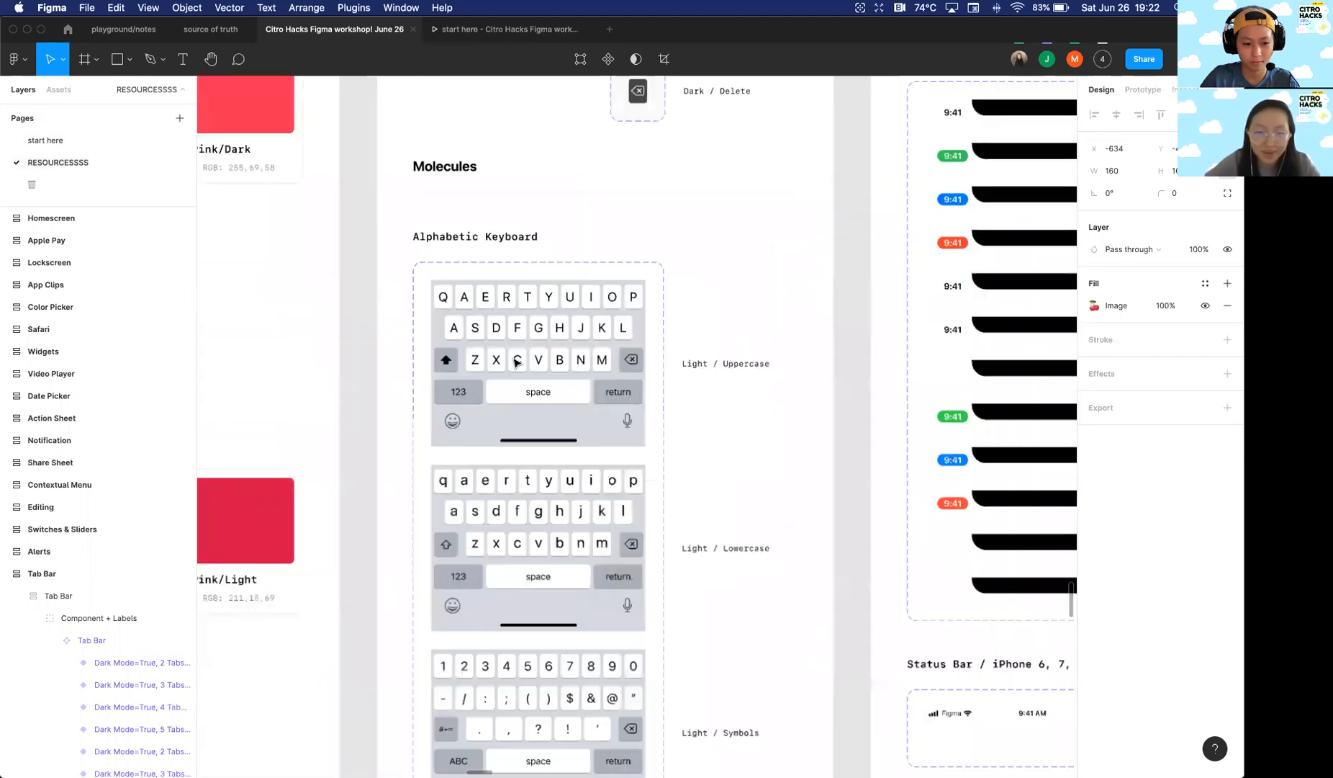
left_click(540, 387)
double_click(539, 387)
double_click(539, 386)
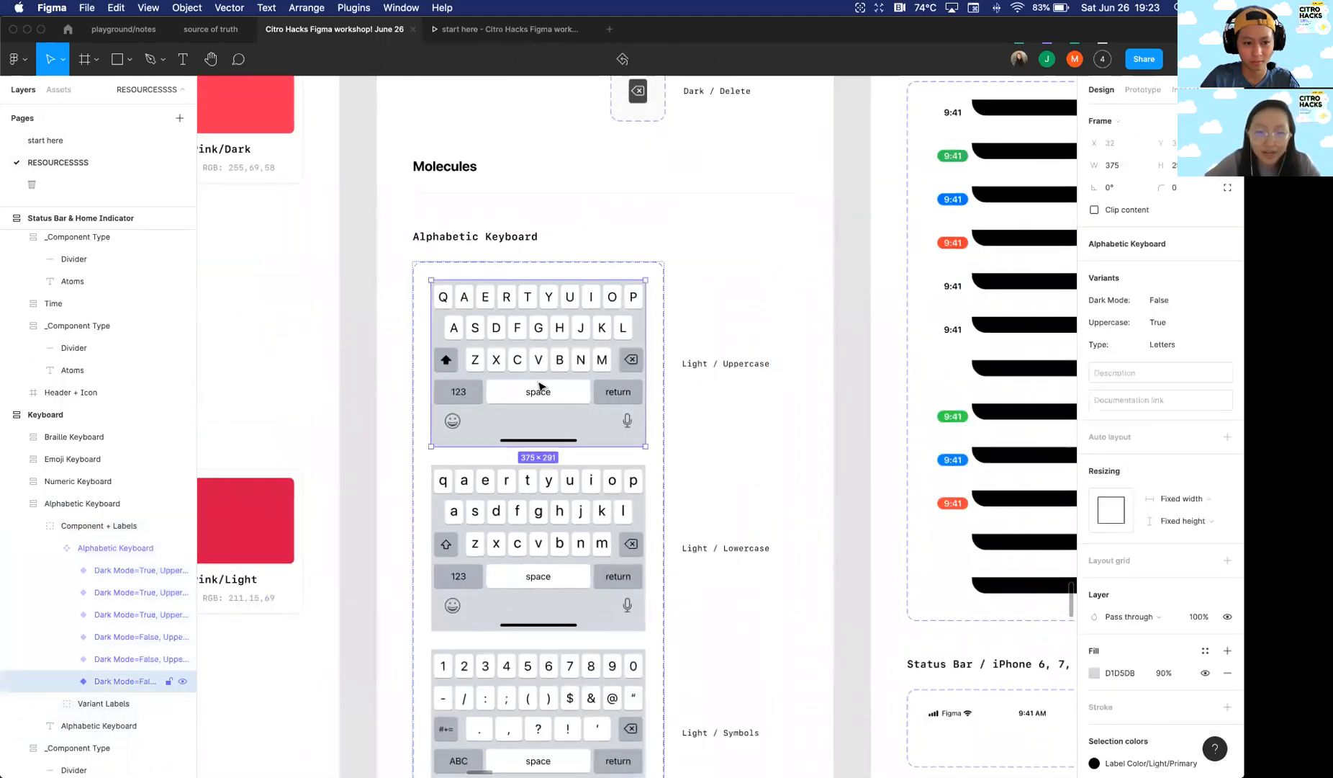
scroll(539, 387, "down", 4)
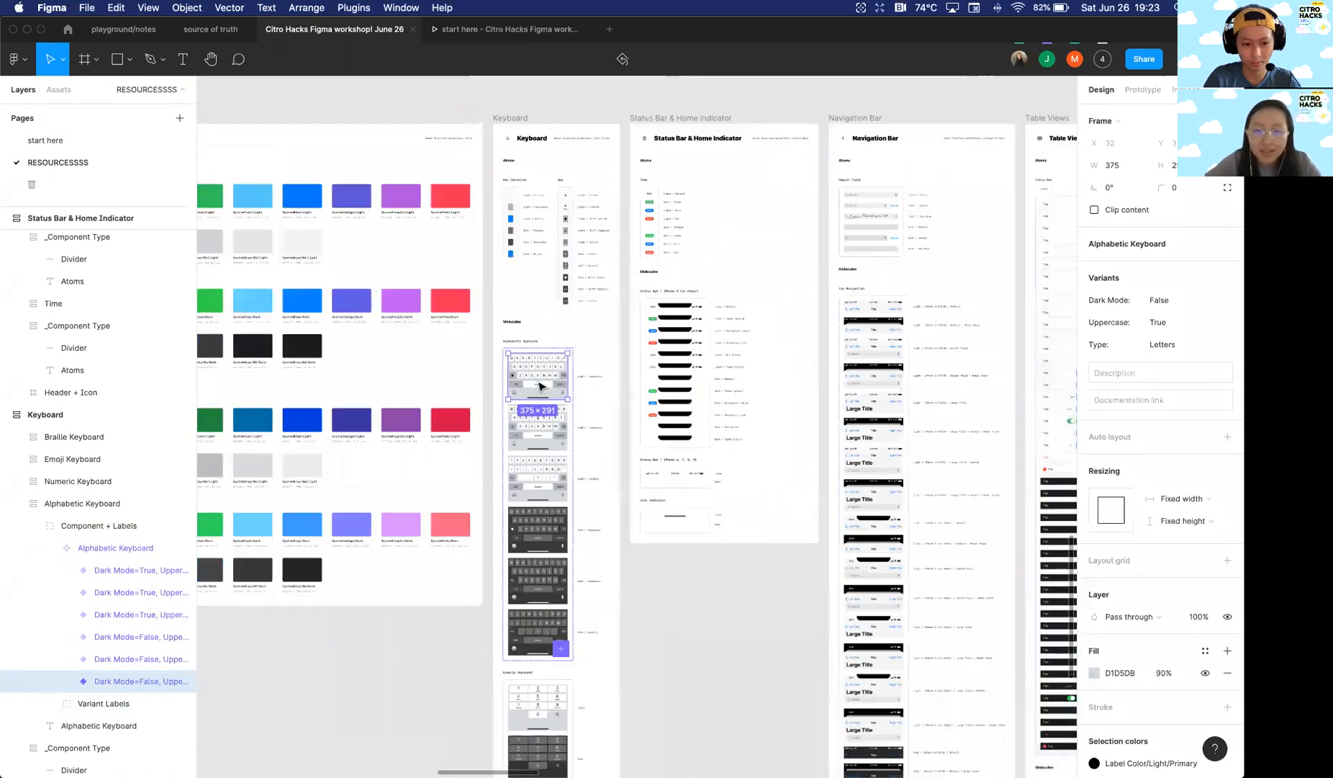
scroll(637, 286, "up", 5)
left_click(628, 387)
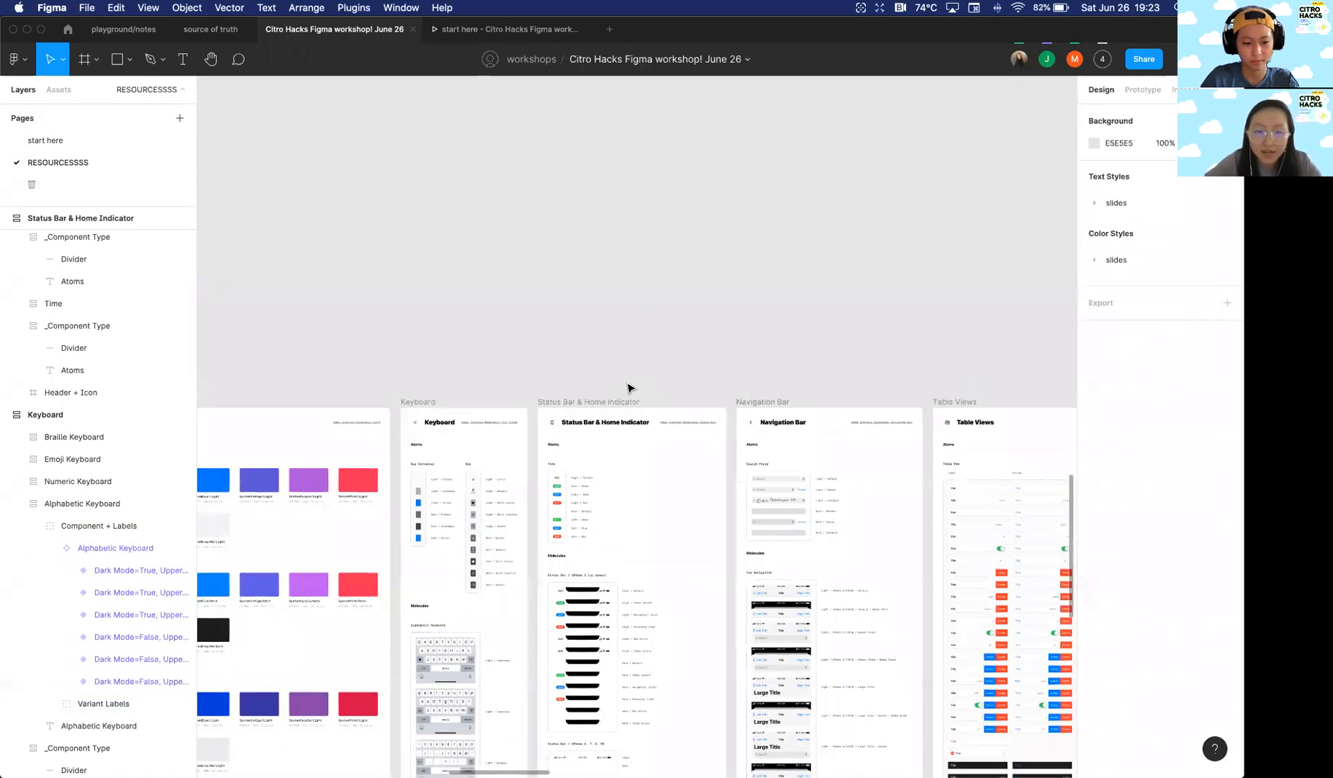
scroll(628, 386, "up", 4)
key("super+v")
Step: Copy the Light / Default Status Bar / iPhone X component and place the pasted copy on the empty canvas beside the pasted keyboard
scroll(521, 317, "down", 4)
left_click(517, 318)
scroll(514, 321, "down", 2)
scroll(507, 403, "up", 6)
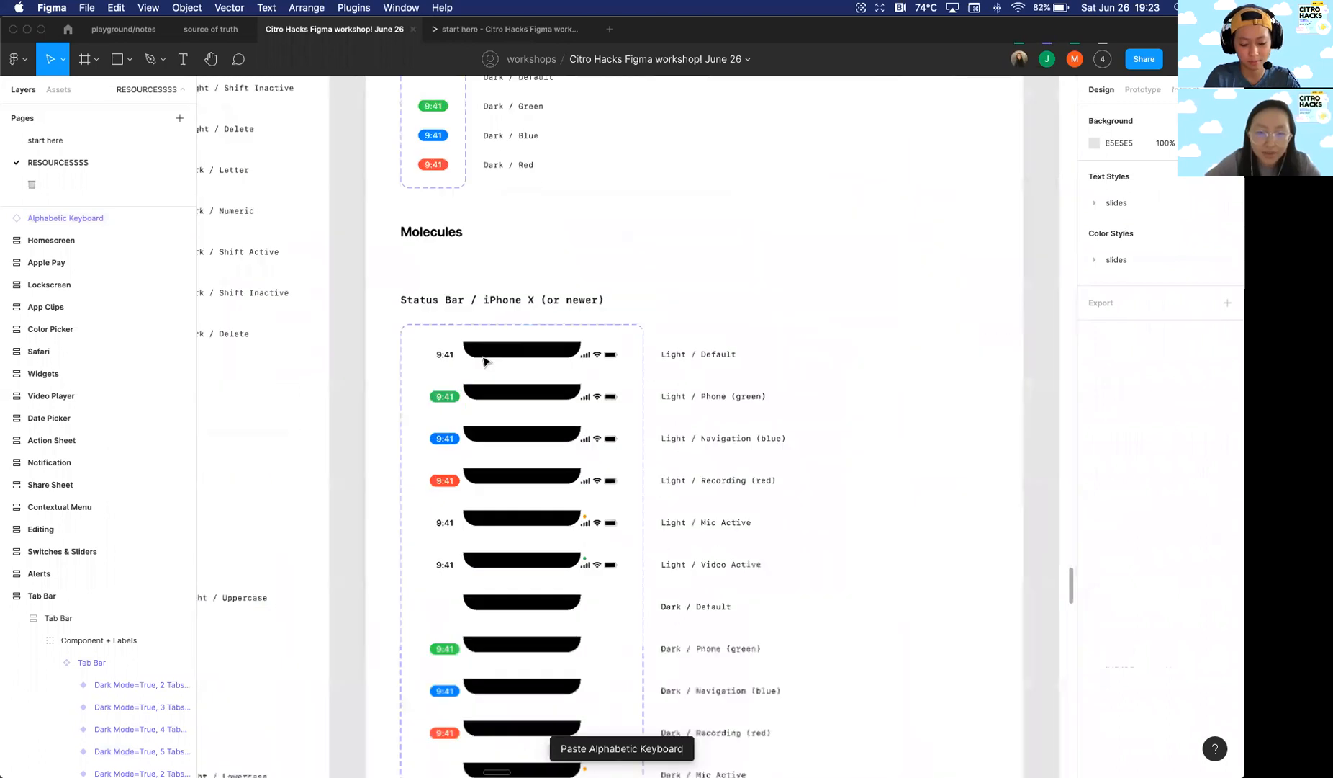
left_click(492, 354)
left_click(492, 354)
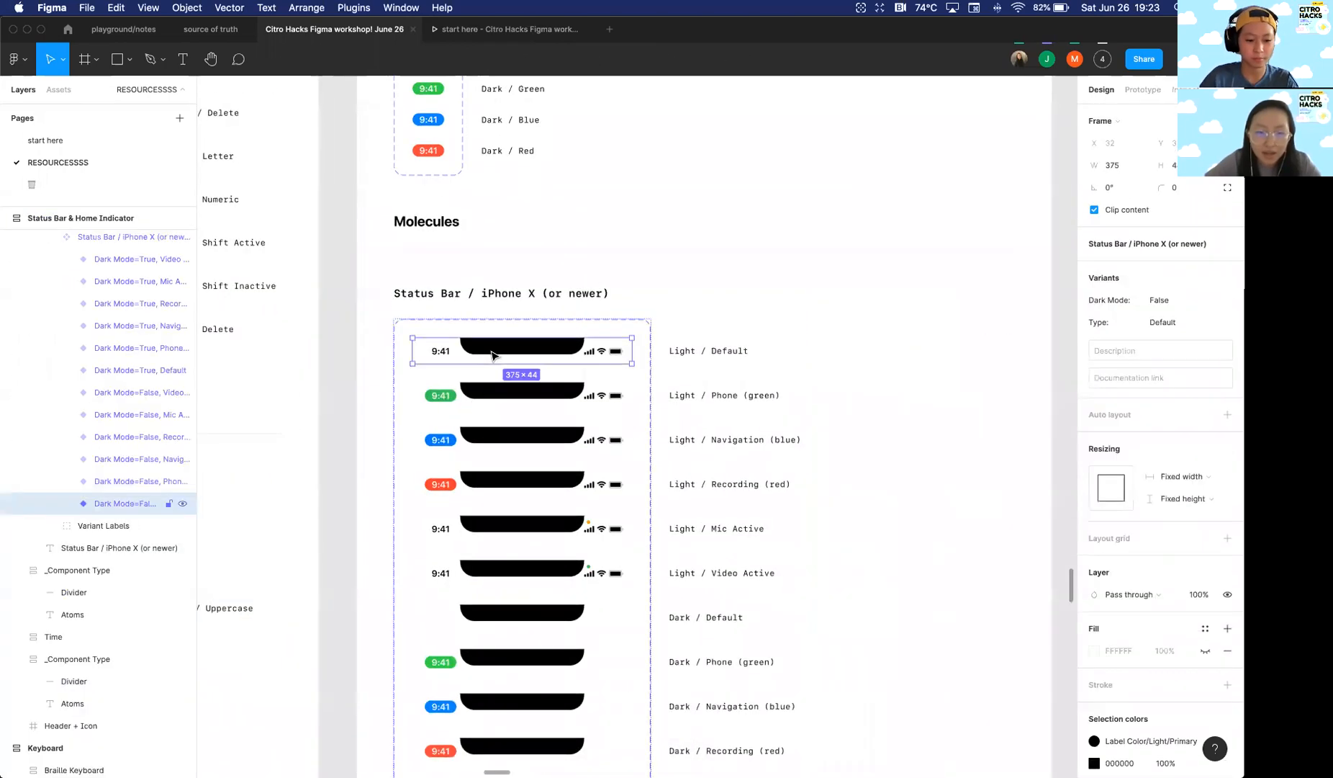
scroll(492, 354, "down", 6)
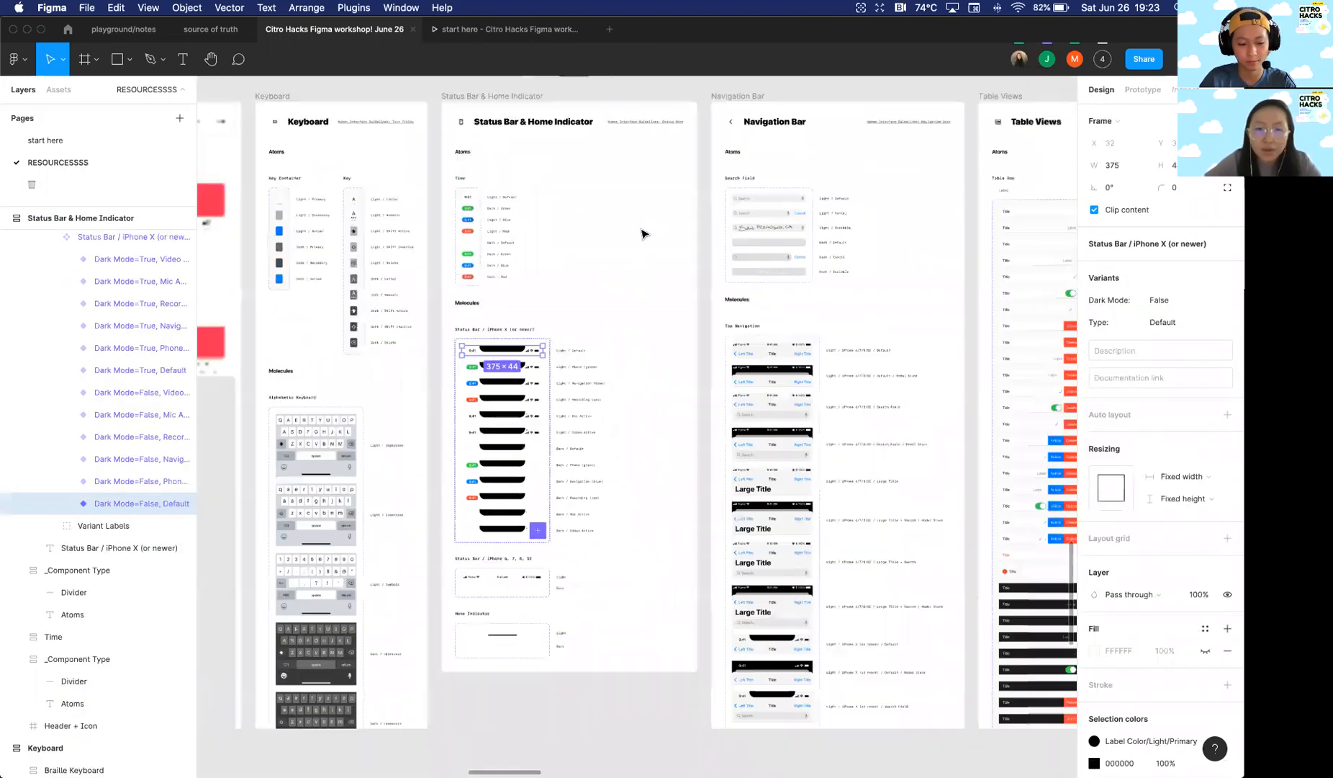
scroll(576, 271, "up", 3)
left_click(576, 270)
scroll(575, 264, "up", 5)
key("super+v")
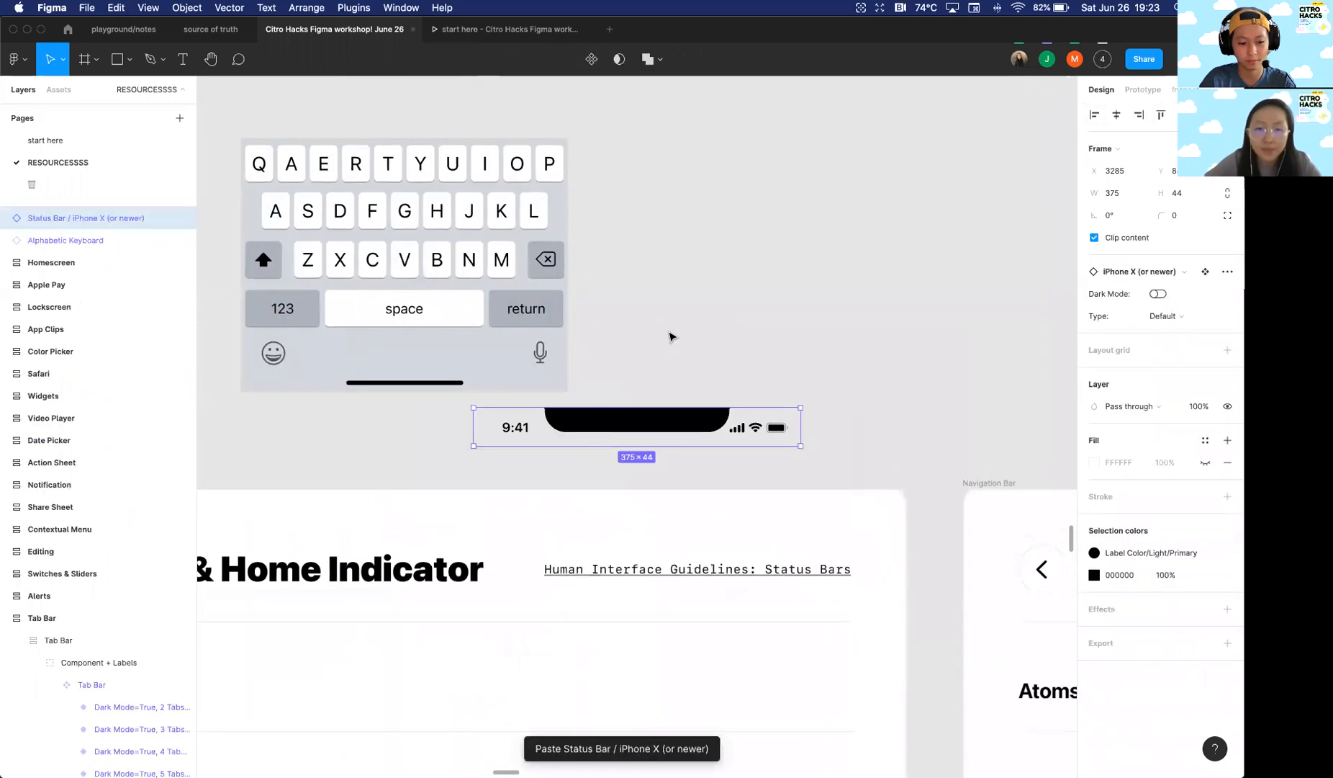
left_click_drag(637, 425, 814, 207)
left_click(714, 355)
Step: Copy the Light / Default and Light / Cancel search fields from the Navigation Bar sheet and place the copies below the pasted status bar
scroll(714, 354, "down", 5)
scroll(607, 378, "down", 3)
scroll(586, 381, "up", 2)
scroll(586, 381, "down", 3)
scroll(744, 256, "up", 5)
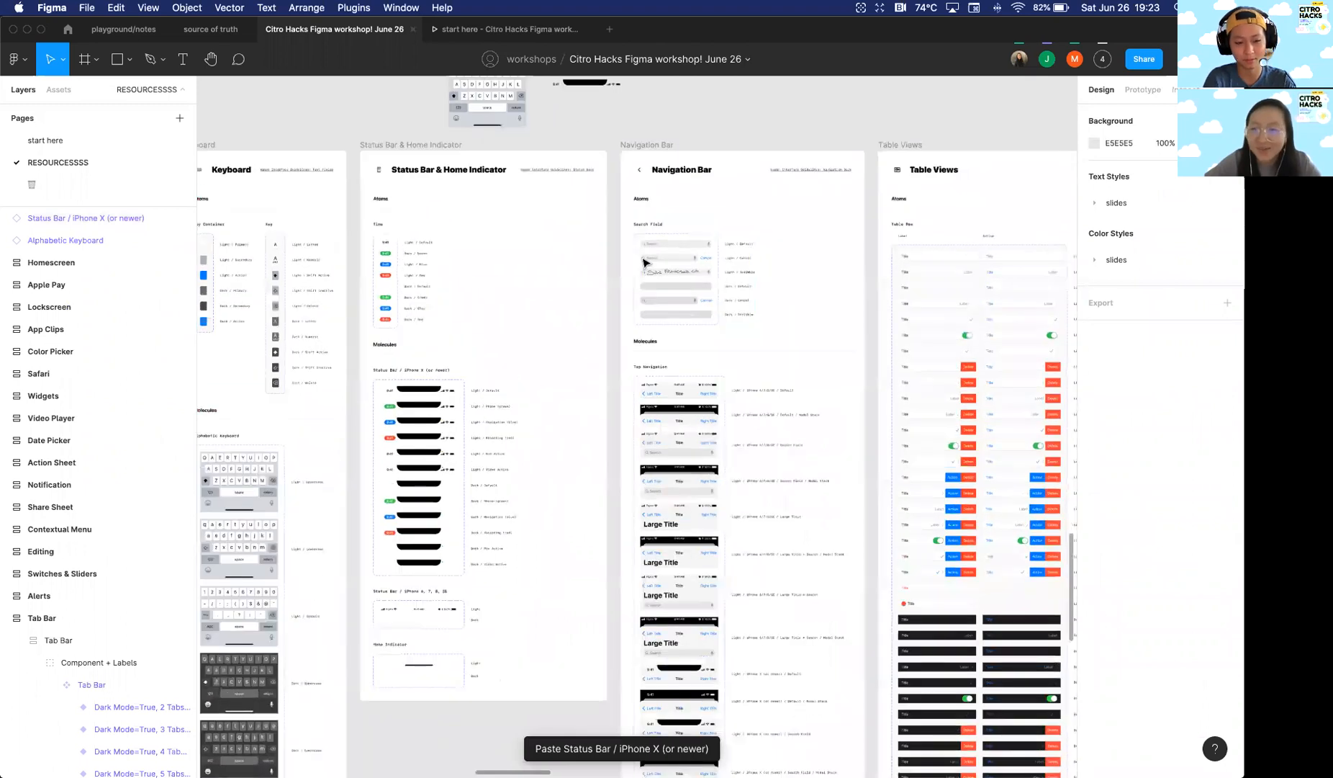
scroll(605, 249, "up", 3)
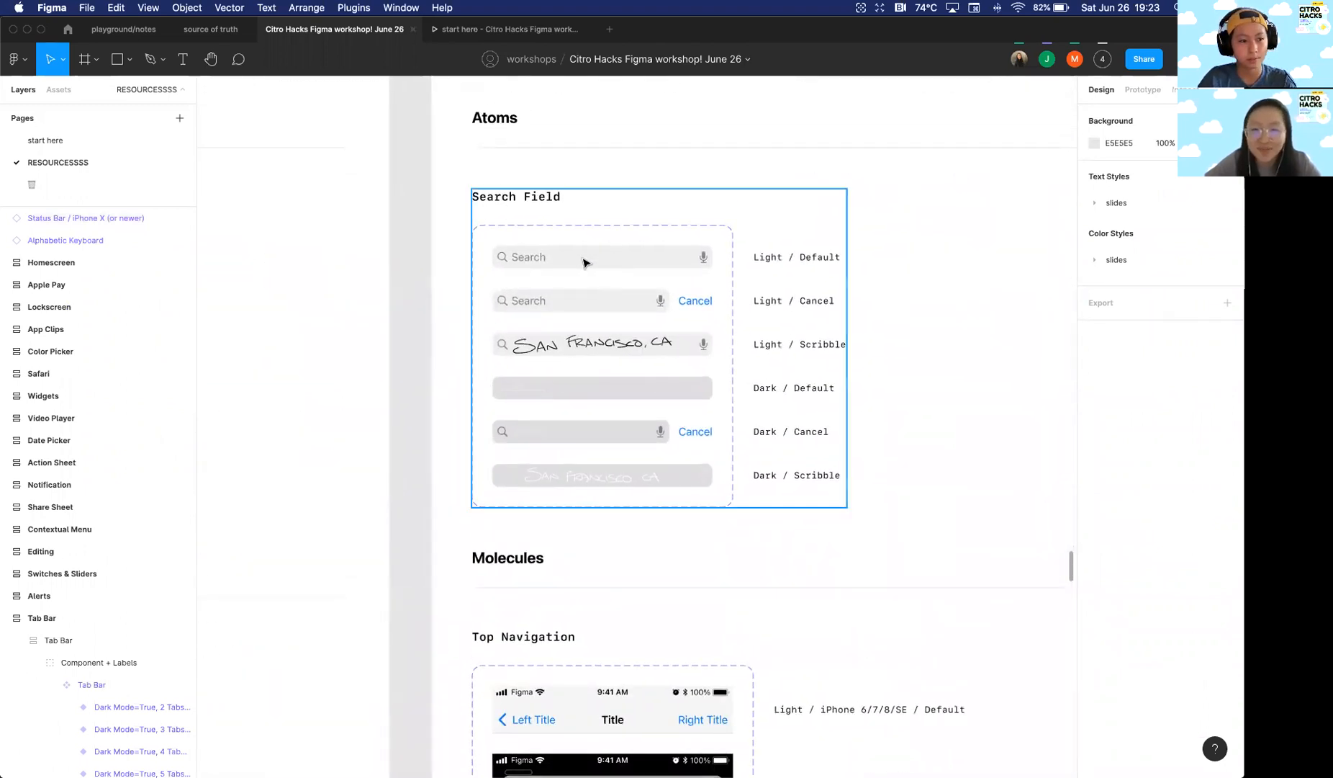
left_click(585, 262)
double_click(595, 262)
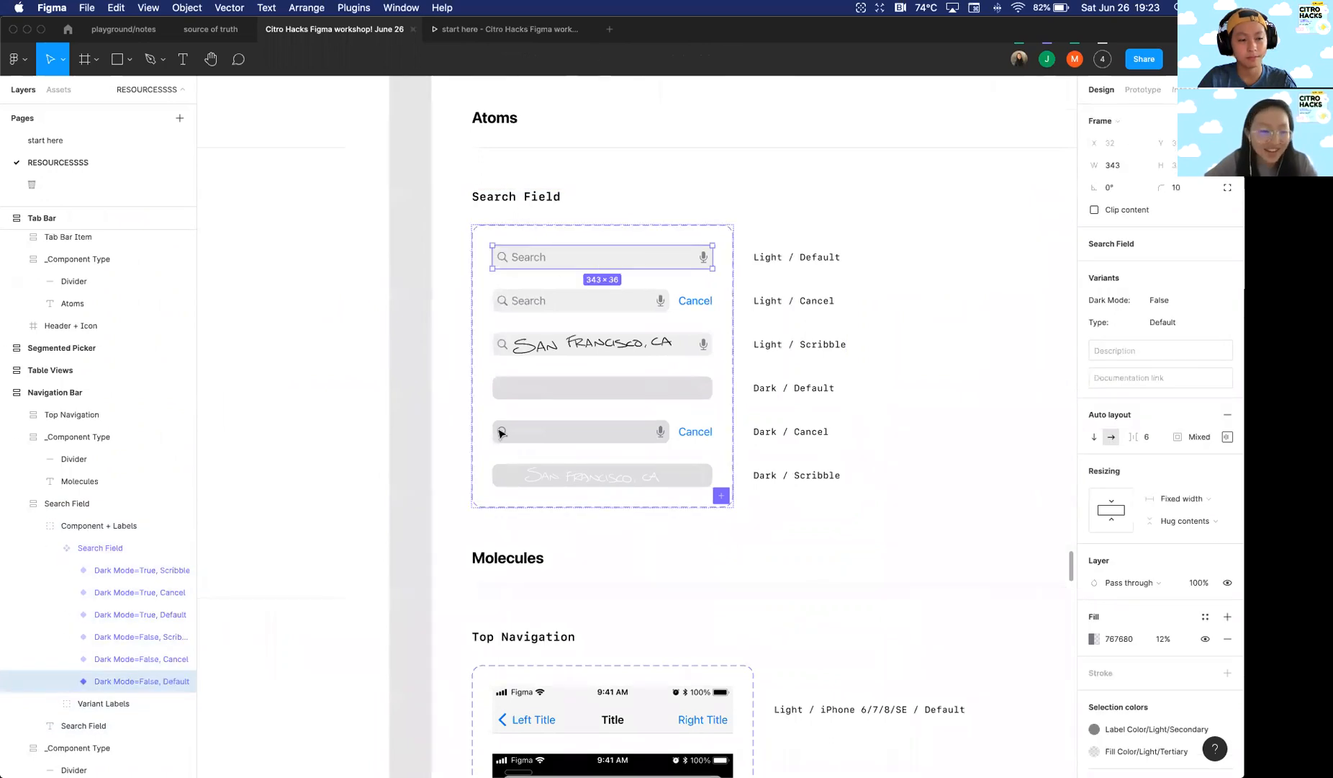
left_click(609, 306, "shift")
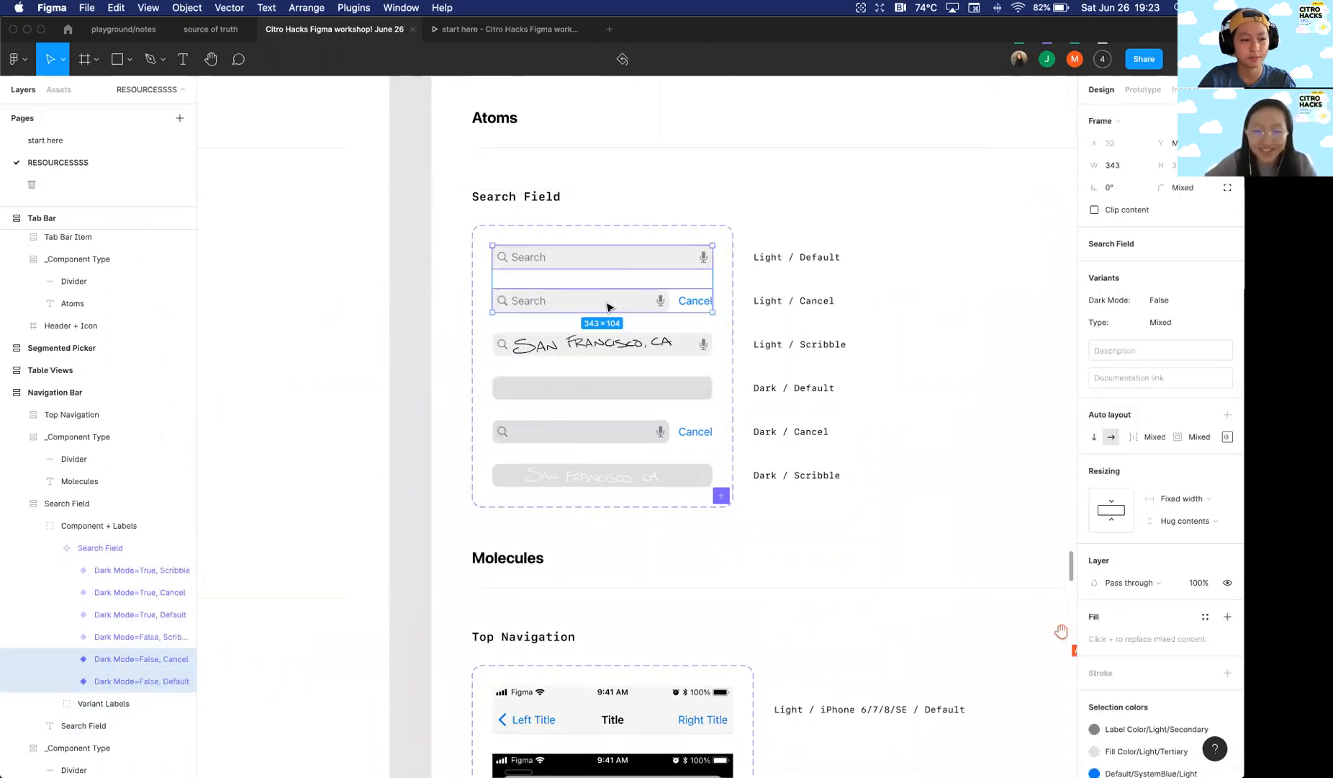
scroll(609, 306, "down", 10)
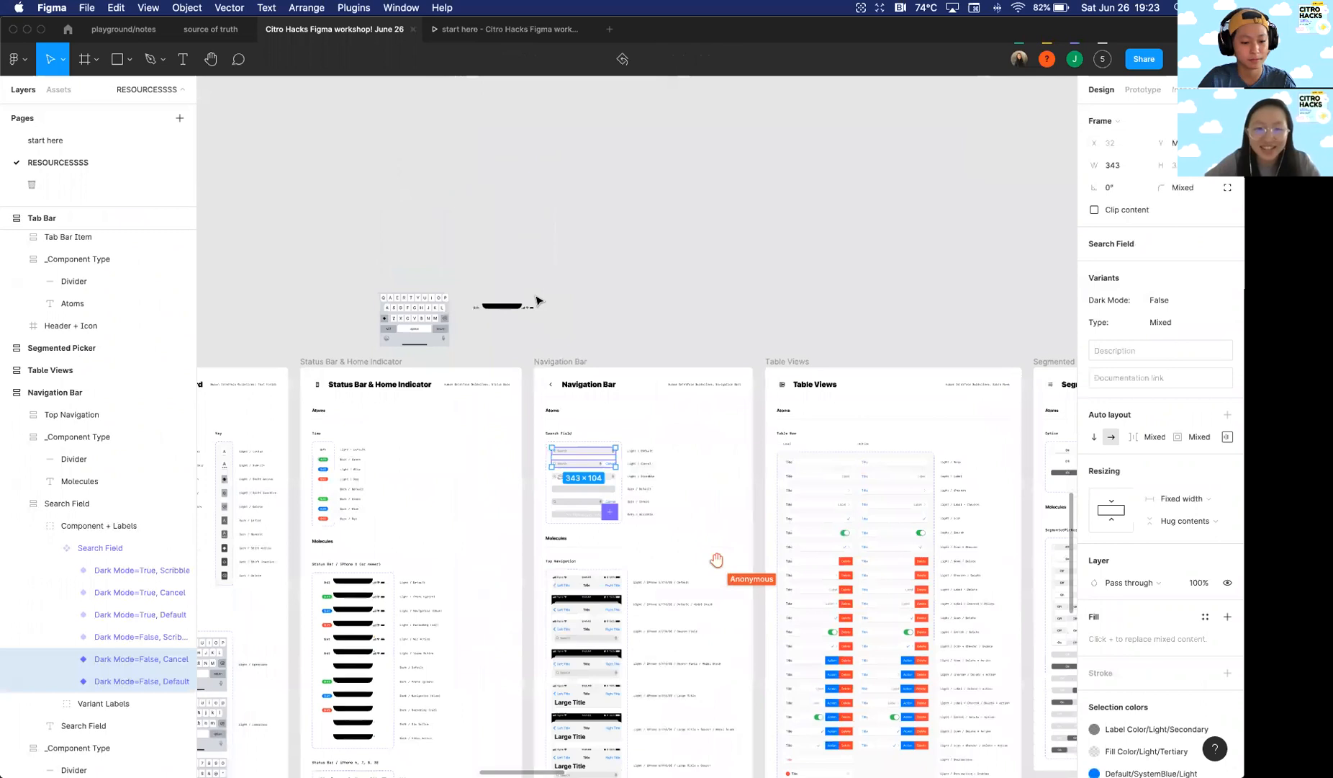
left_click(538, 300)
scroll(539, 300, "up", 5)
key("super+v")
left_click_drag(589, 398, 491, 470)
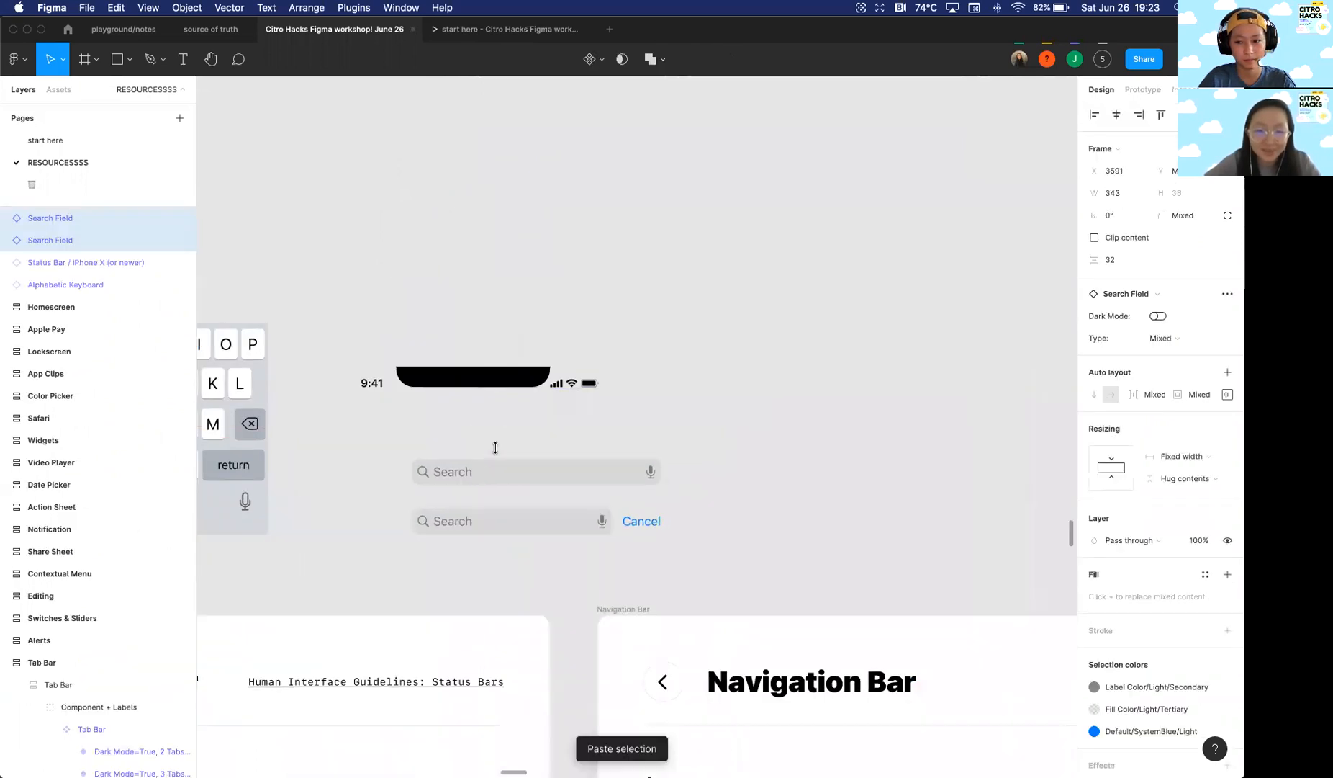
Step: Examine the pasted search fields against the source Search Field component set and its variants in the Navigation Bar sheet
scroll(486, 471, "down", 5)
left_click(636, 399)
scroll(684, 160, "down", 5)
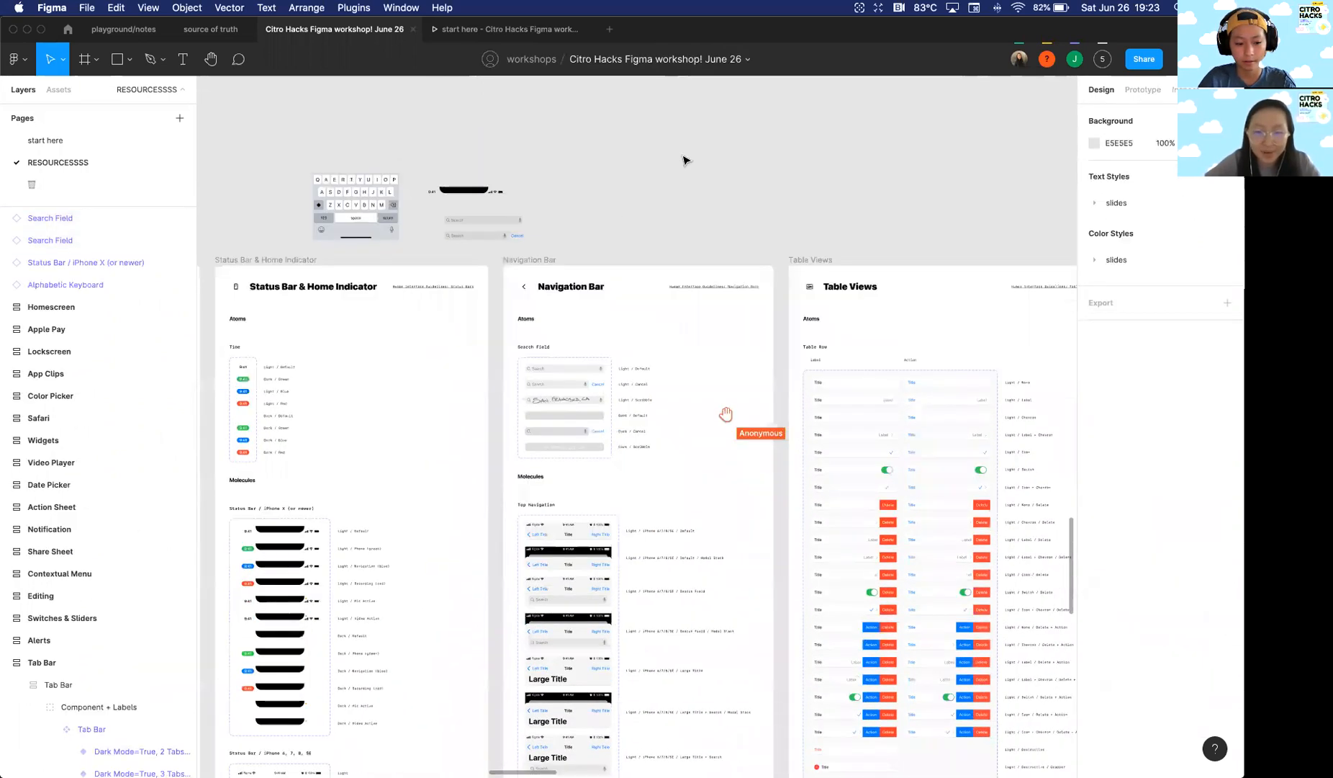
scroll(452, 265, "down", 5)
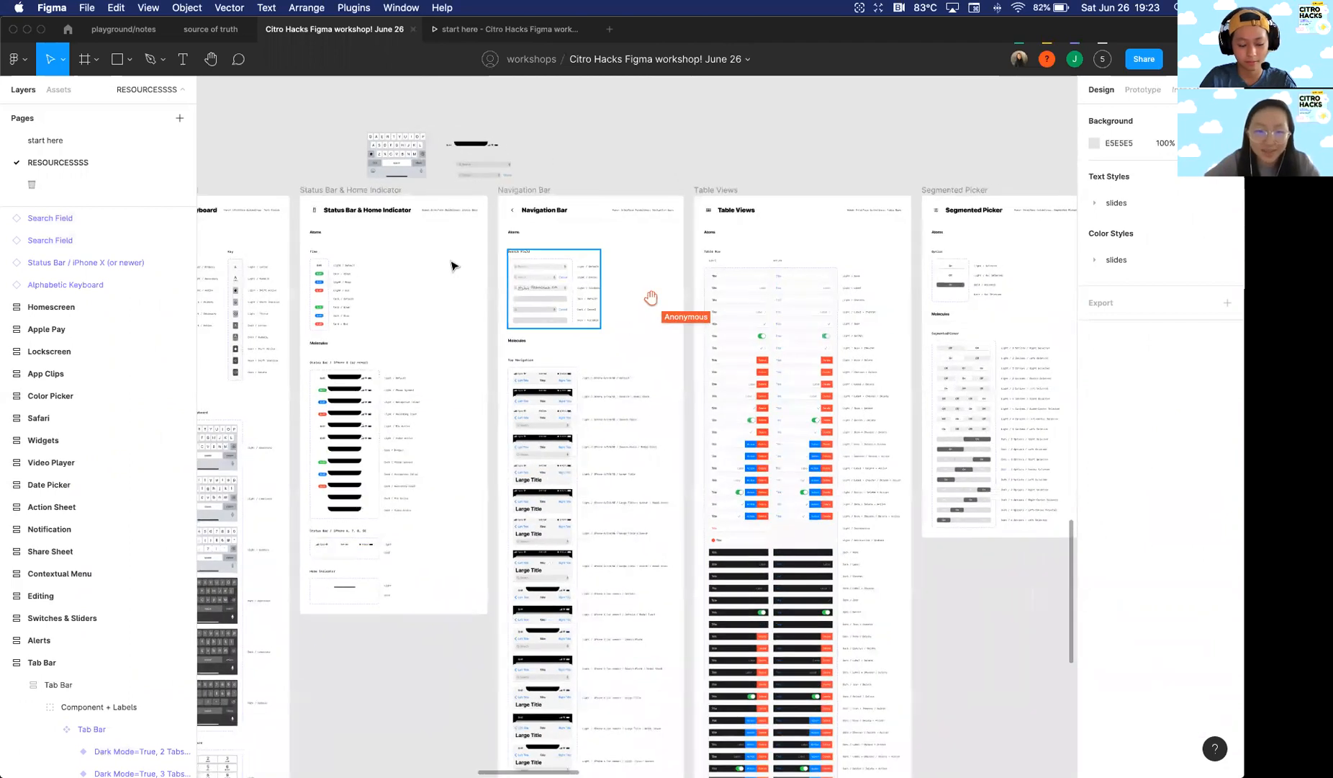
scroll(452, 265, "up", 5)
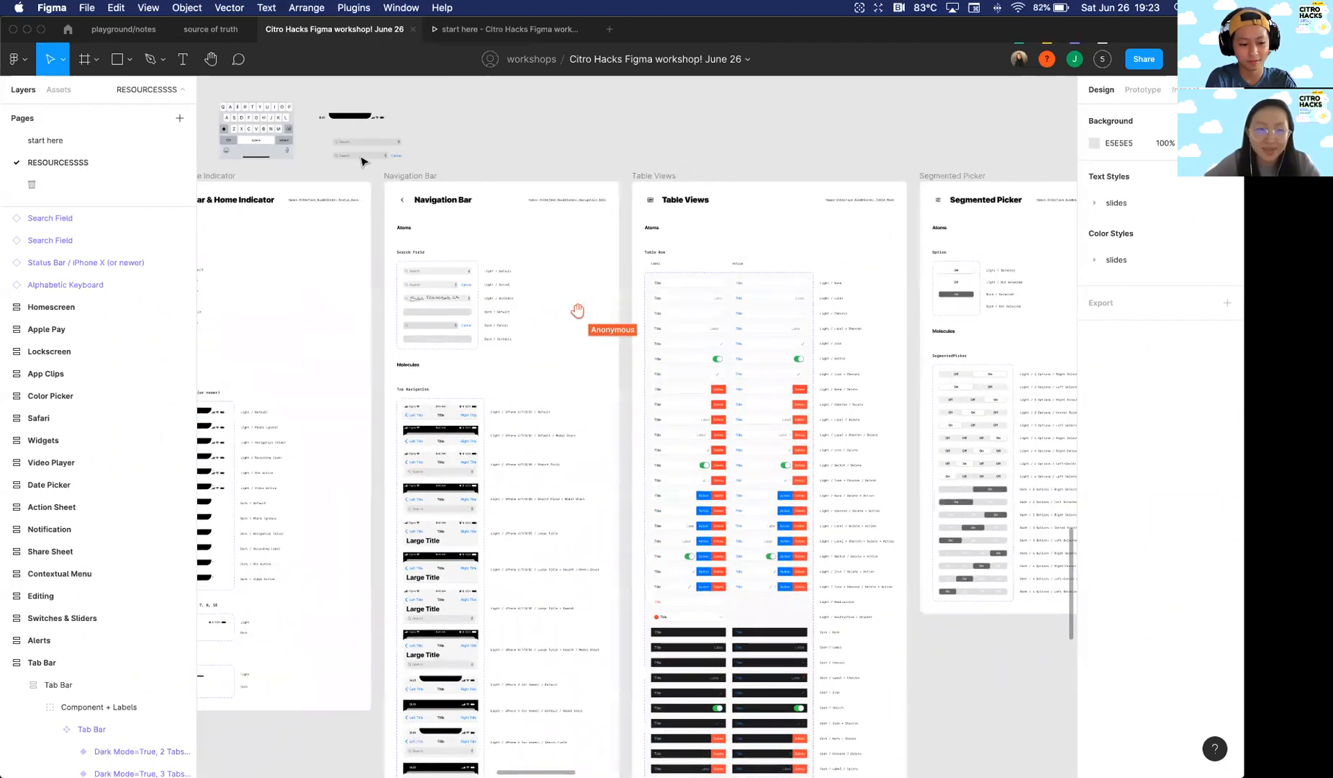
scroll(362, 179, "up", 5)
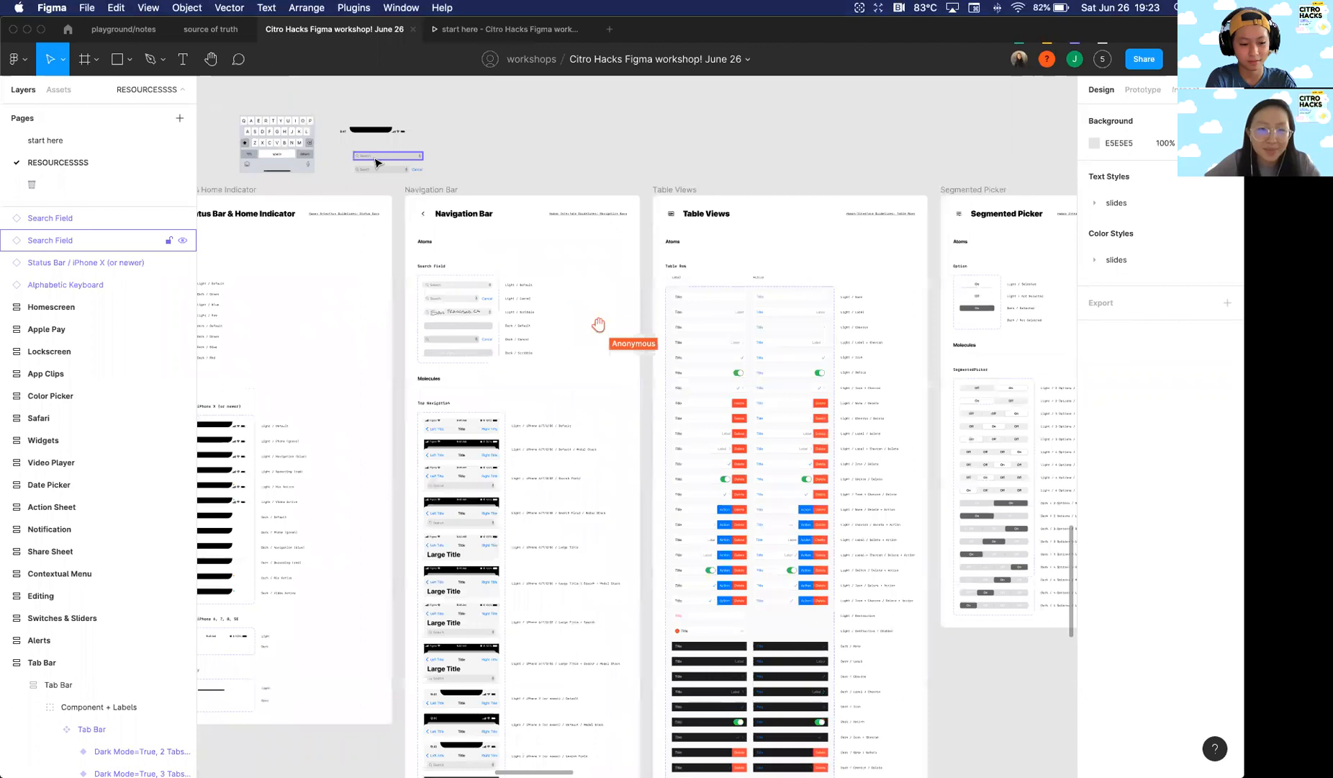
scroll(535, 163, "left", 5)
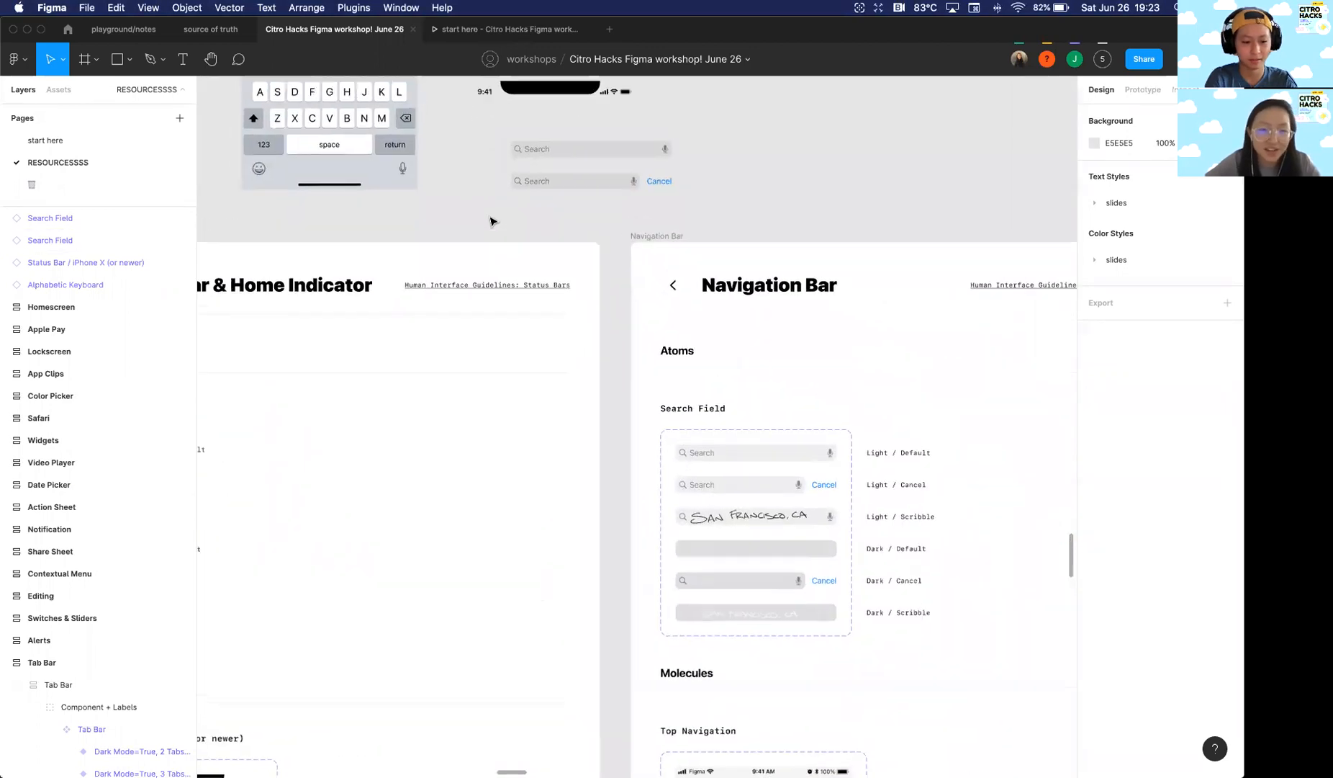
left_click(684, 381)
scroll(687, 385, "up", 6)
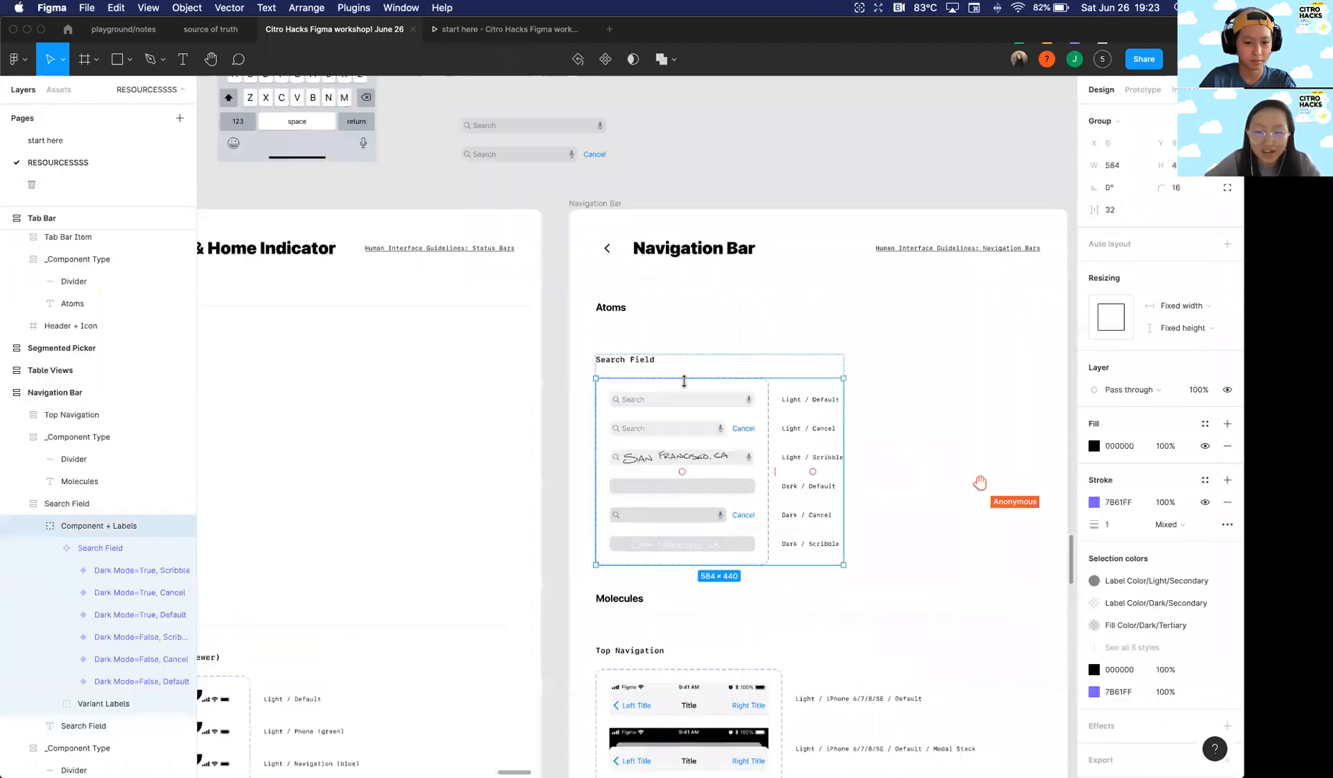
double_click(687, 393)
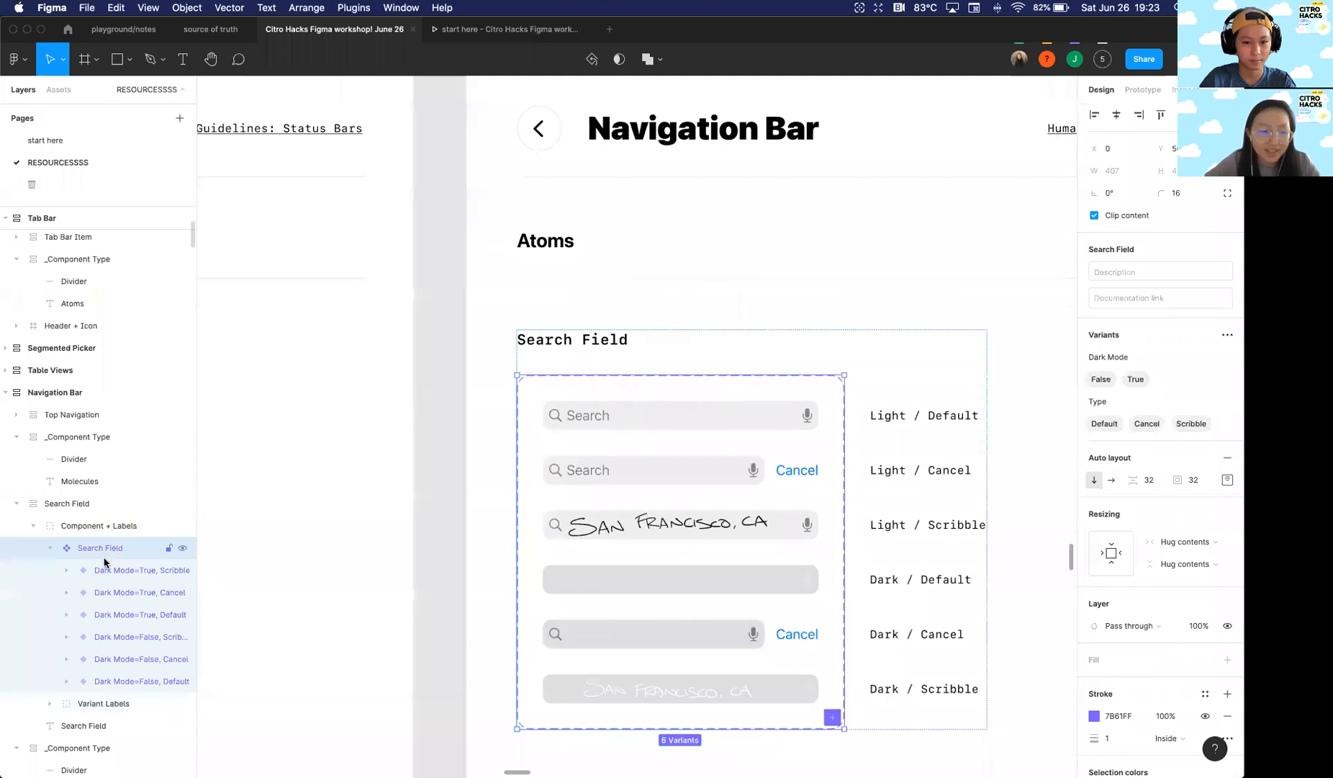
scroll(697, 468, "down", 2)
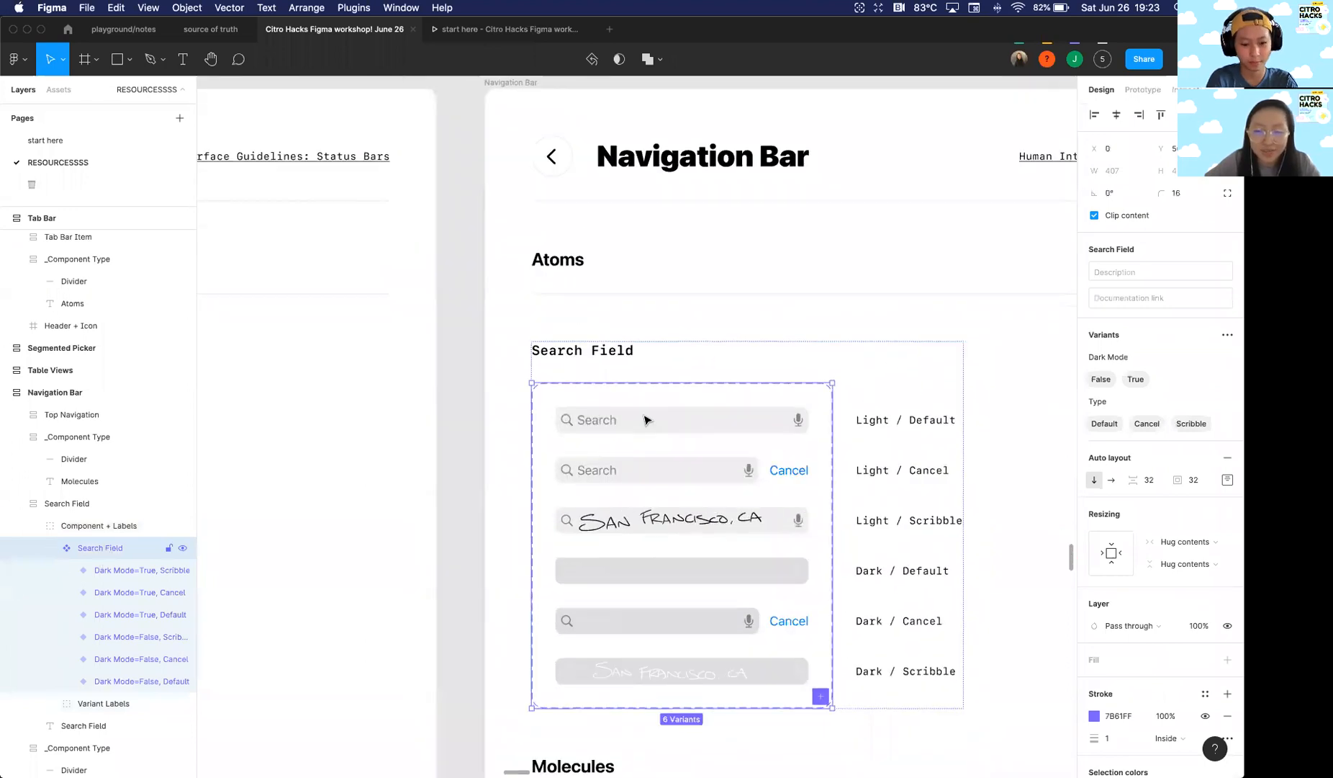
scroll(646, 420, "down", 4)
scroll(575, 340, "up", 2)
Step: View the pasted keyboard's properties and compare it with the source Alphabetic Keyboard components in the Keyboard sheet
left_click(287, 185)
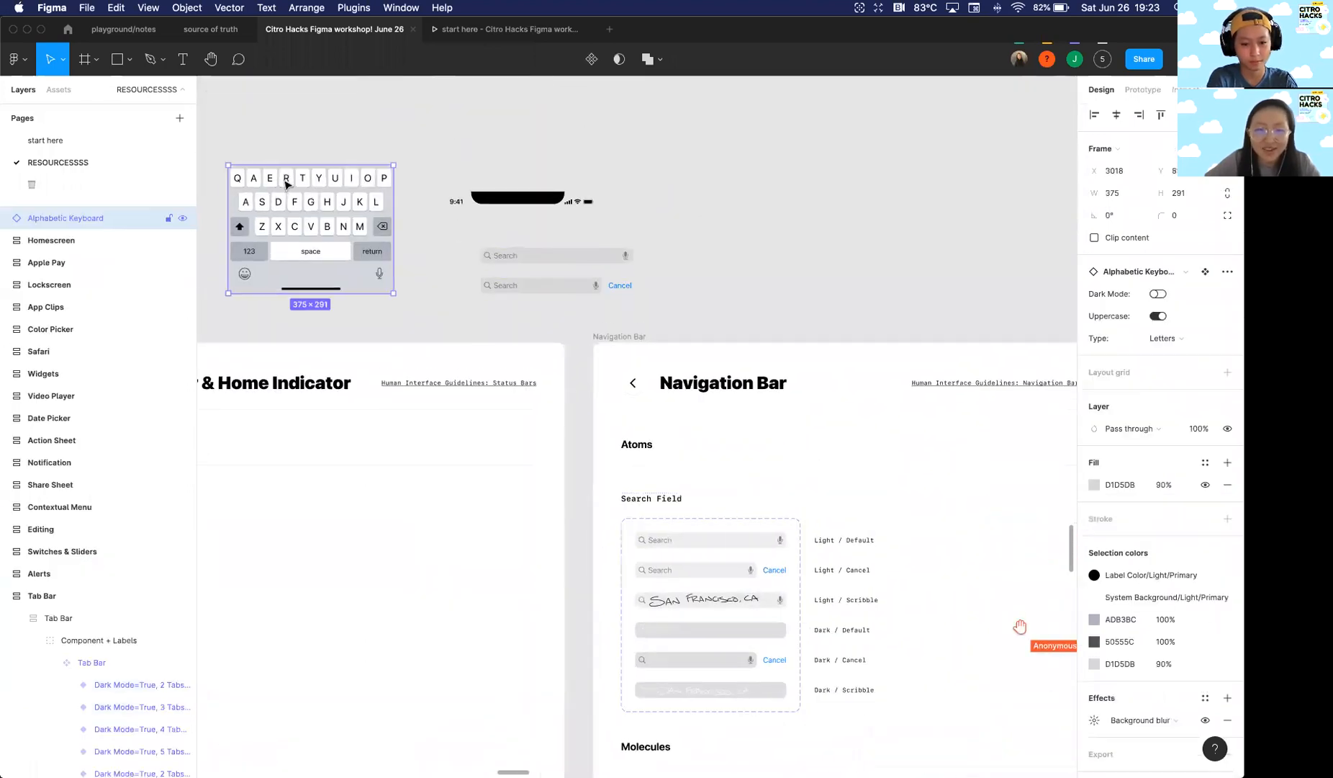
scroll(364, 234, "left", 5)
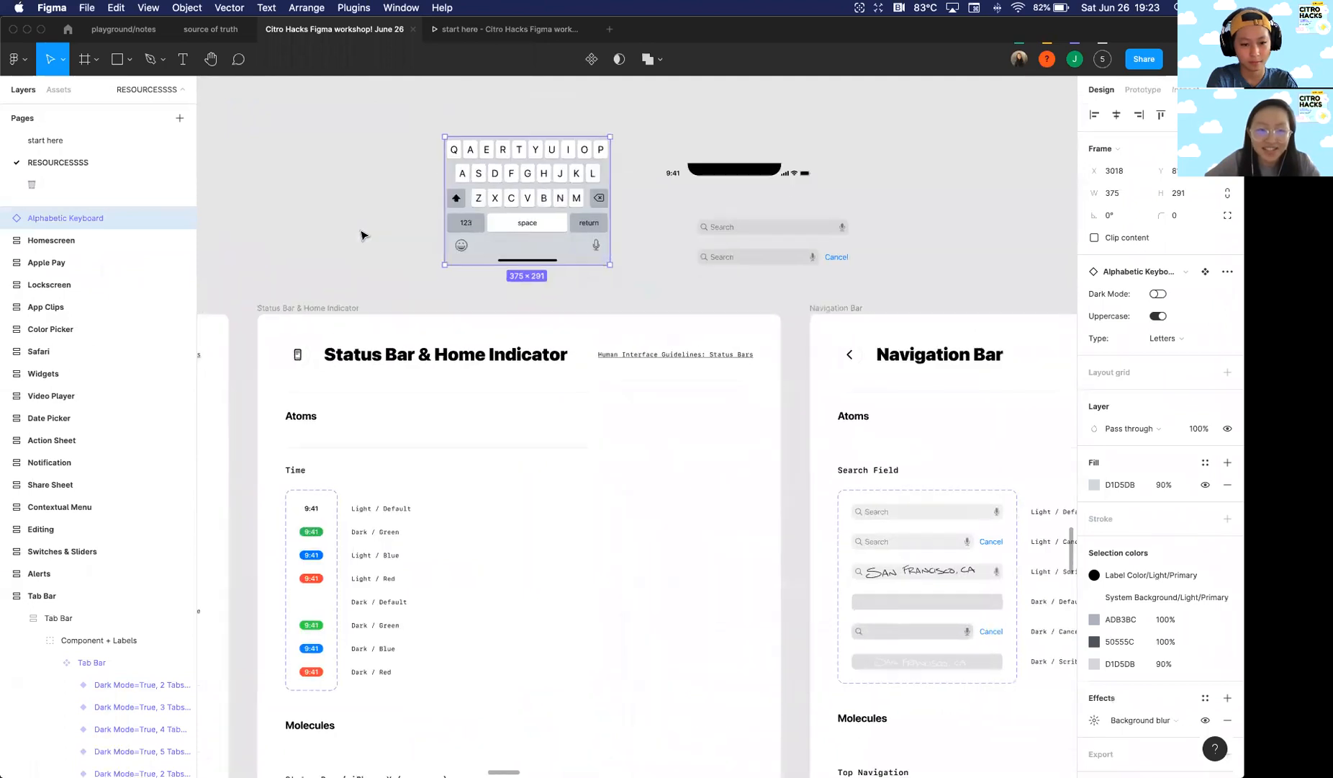
scroll(362, 234, "down", 5)
scroll(464, 396, "left", 4)
scroll(485, 342, "down", 2)
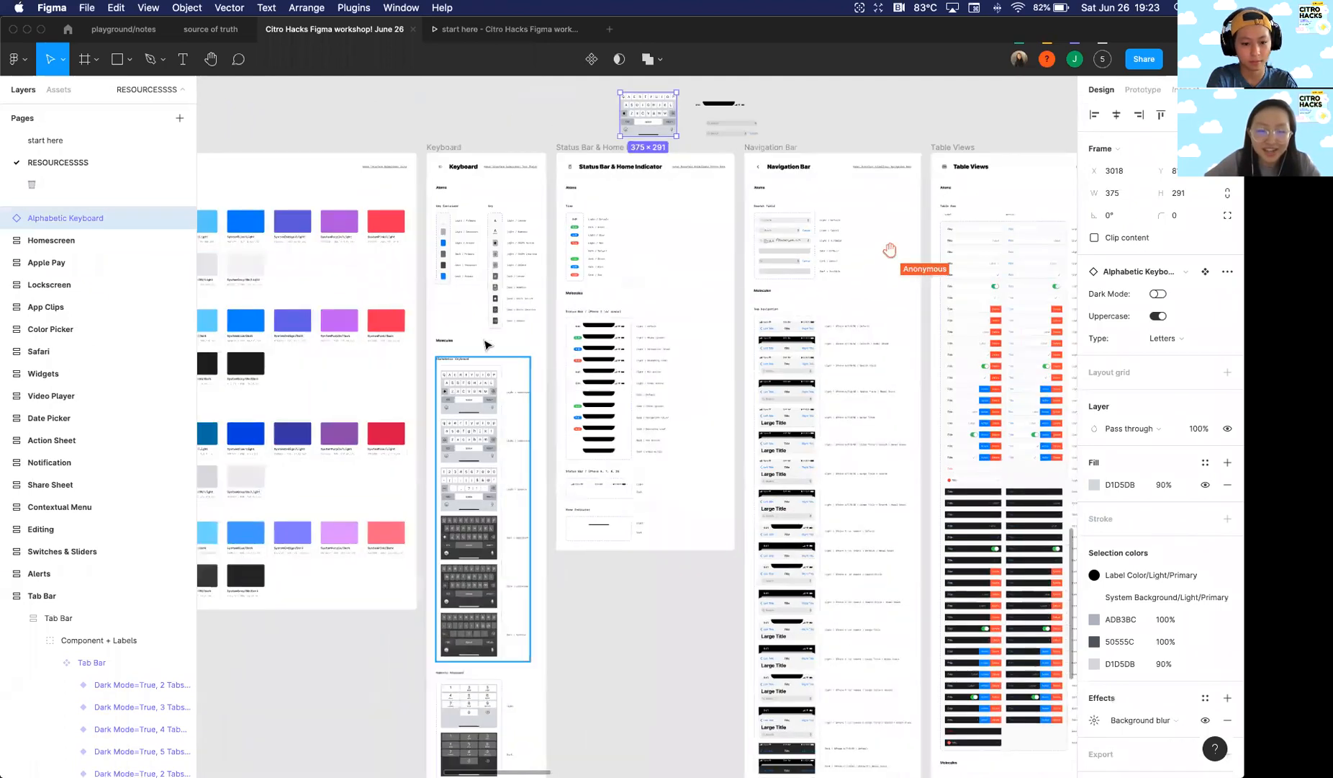
scroll(647, 139, "up", 1)
scroll(656, 122, "up", 3)
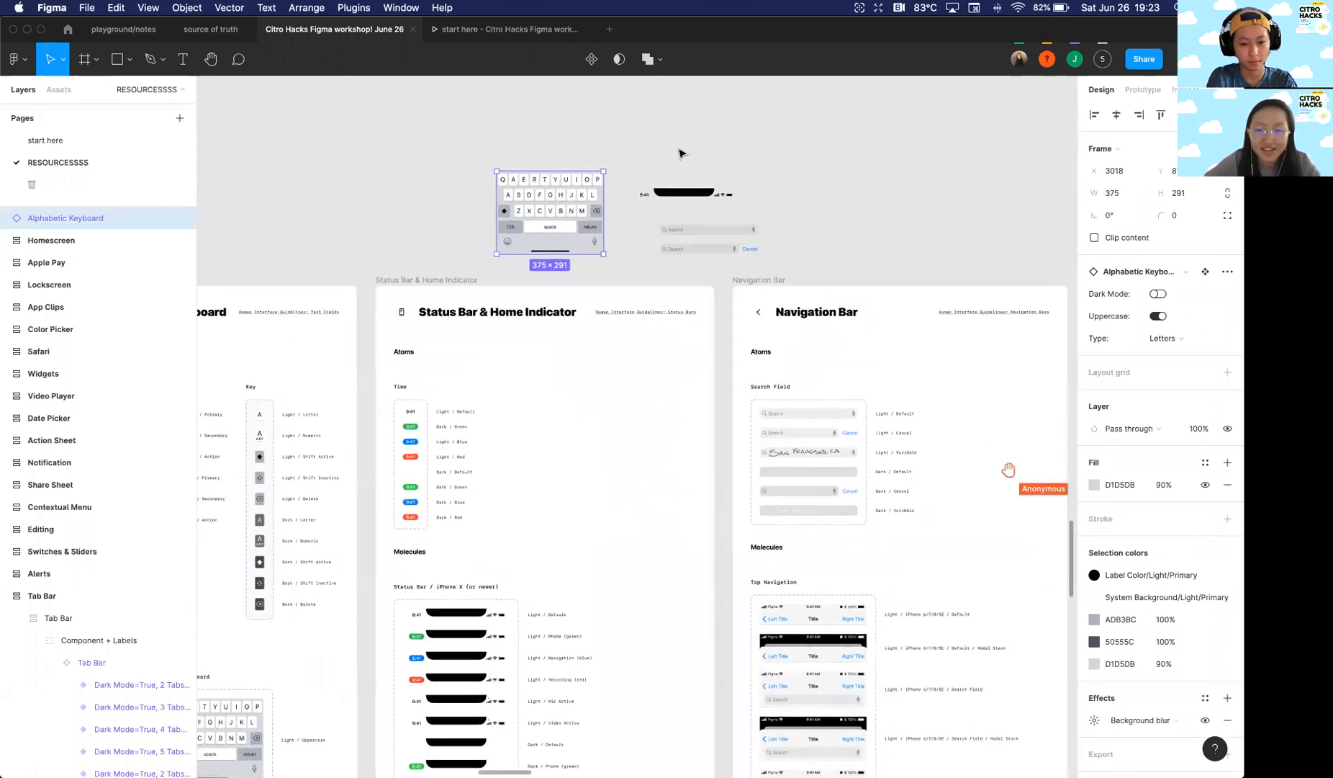
Step: Try changing the placeholder text of the source Light / Default search field to "hi" and check the pasted copies
left_click(682, 153)
scroll(713, 303, "right", 2)
scroll(730, 411, "up", 5)
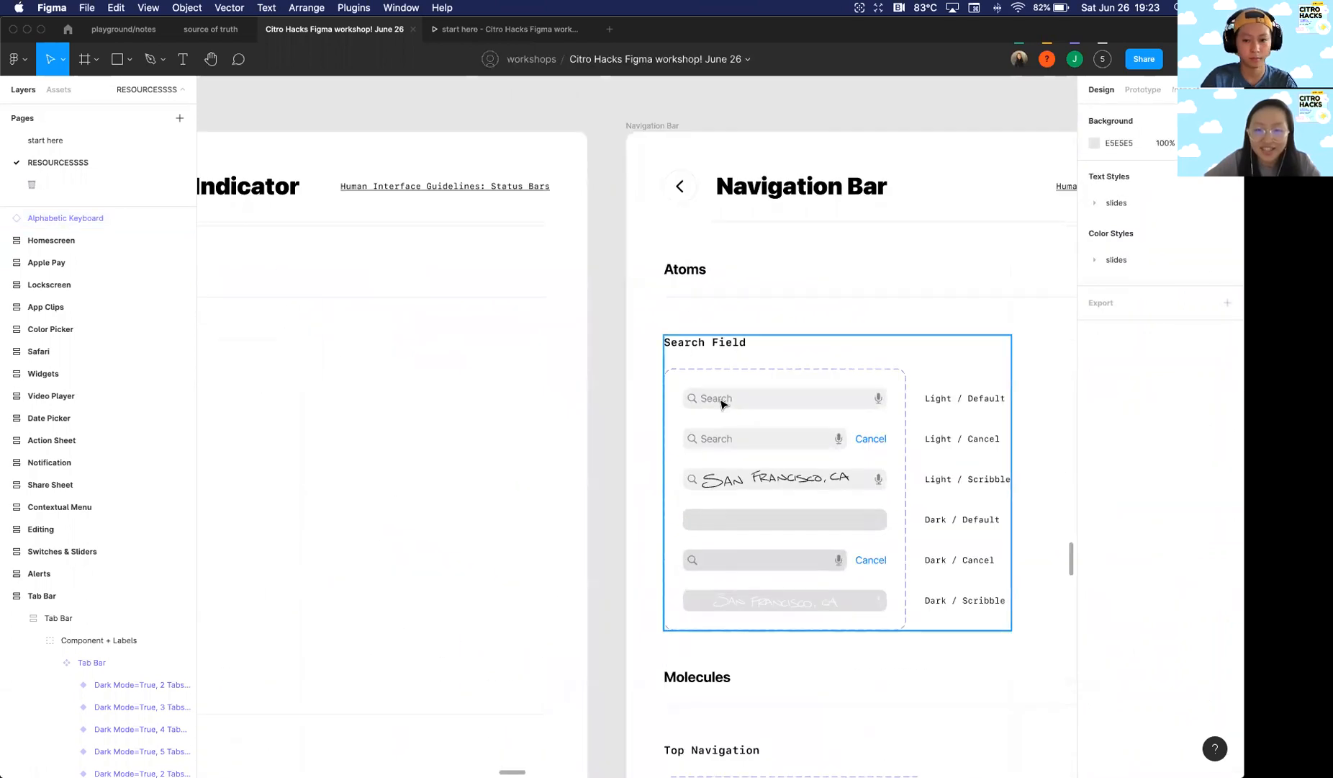
double_click(722, 404)
double_click(723, 400)
scroll(741, 395, "down", 2)
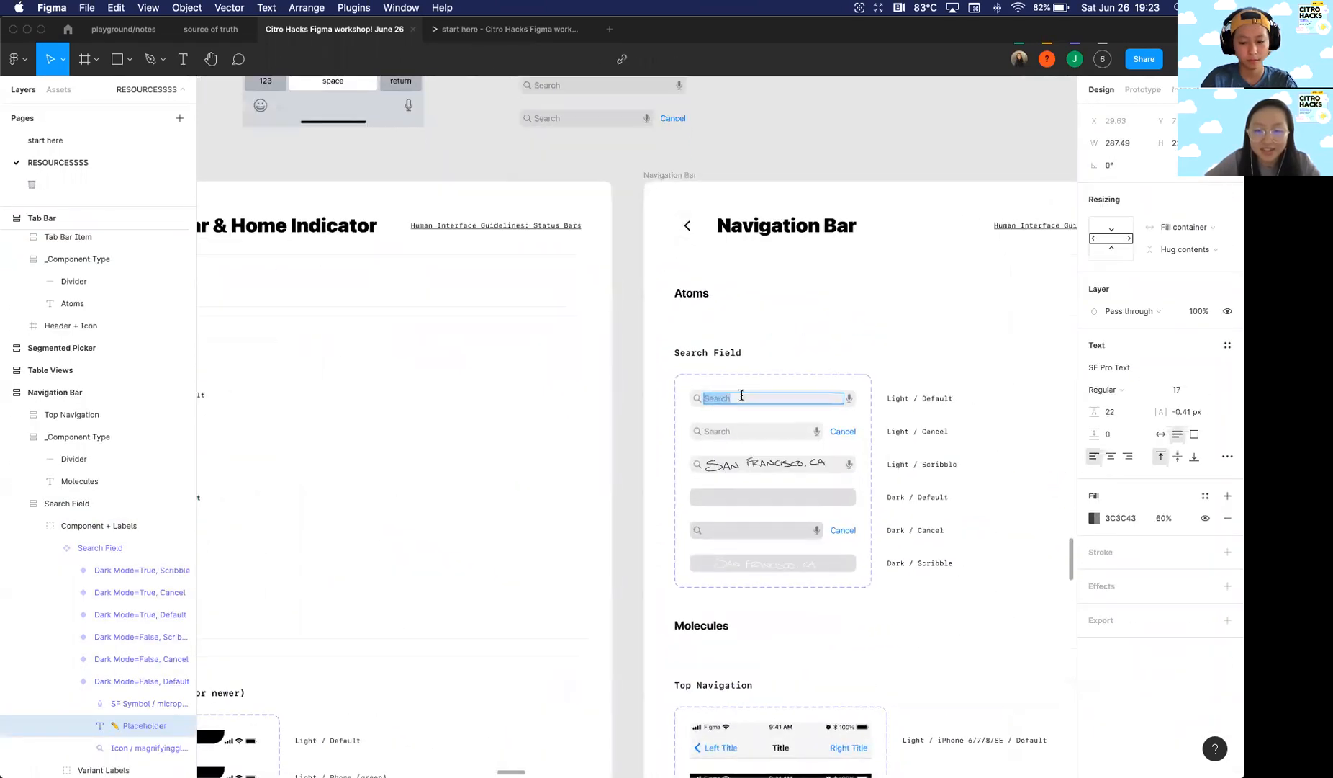
type("hi")
scroll(502, 195, "up", 3)
scroll(502, 195, "right", 1)
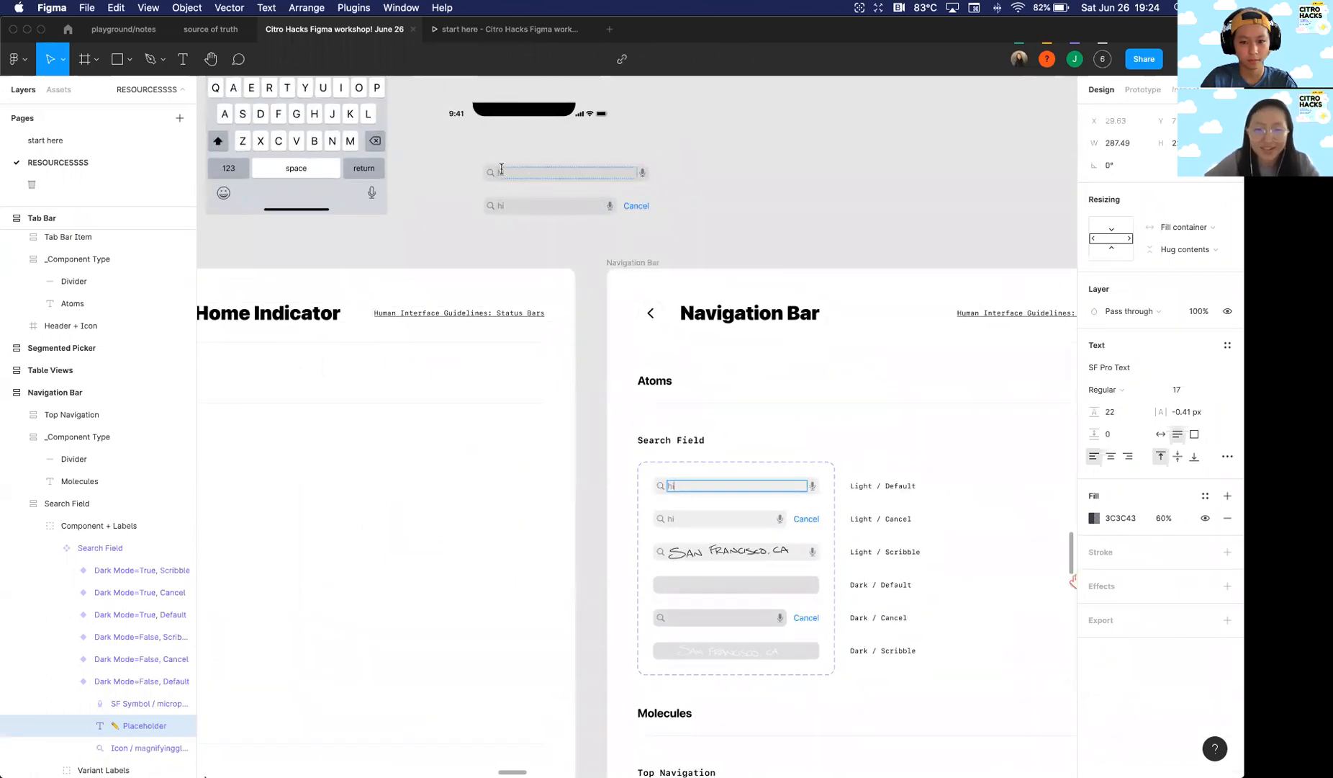
key("Escape")
key("Escape")
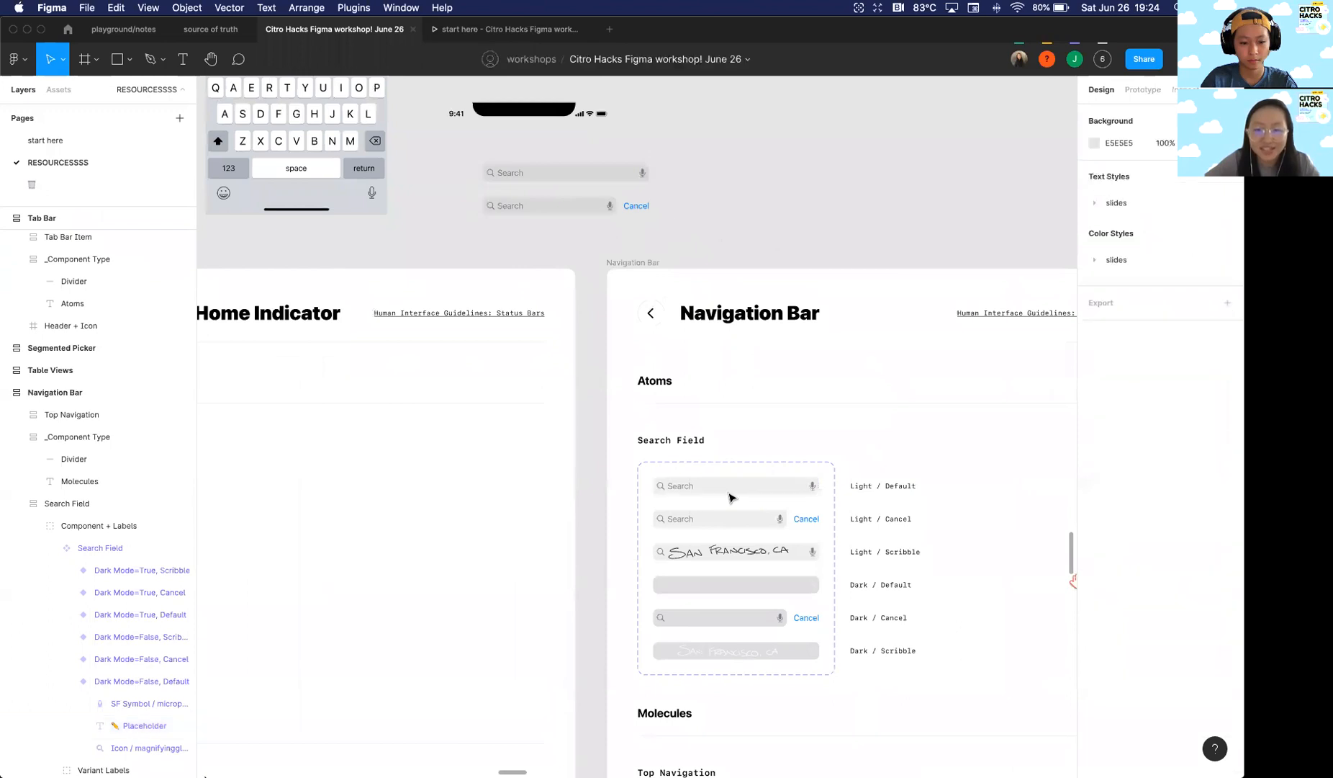
Step: Review the Search Field component and labels group again, along with the pasted copies above the sheets
scroll(702, 224, "down", 3)
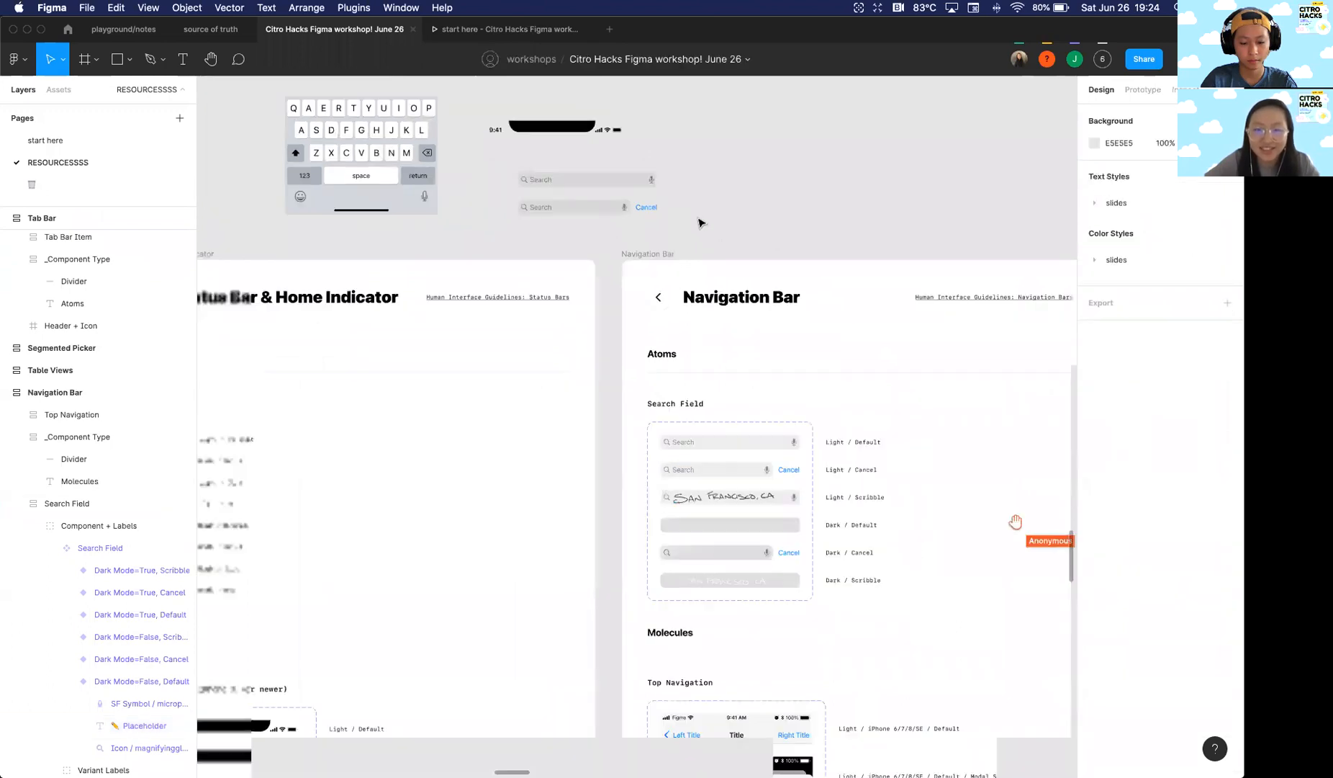
left_click(744, 414)
scroll(613, 411, "right", 2)
left_click(536, 416)
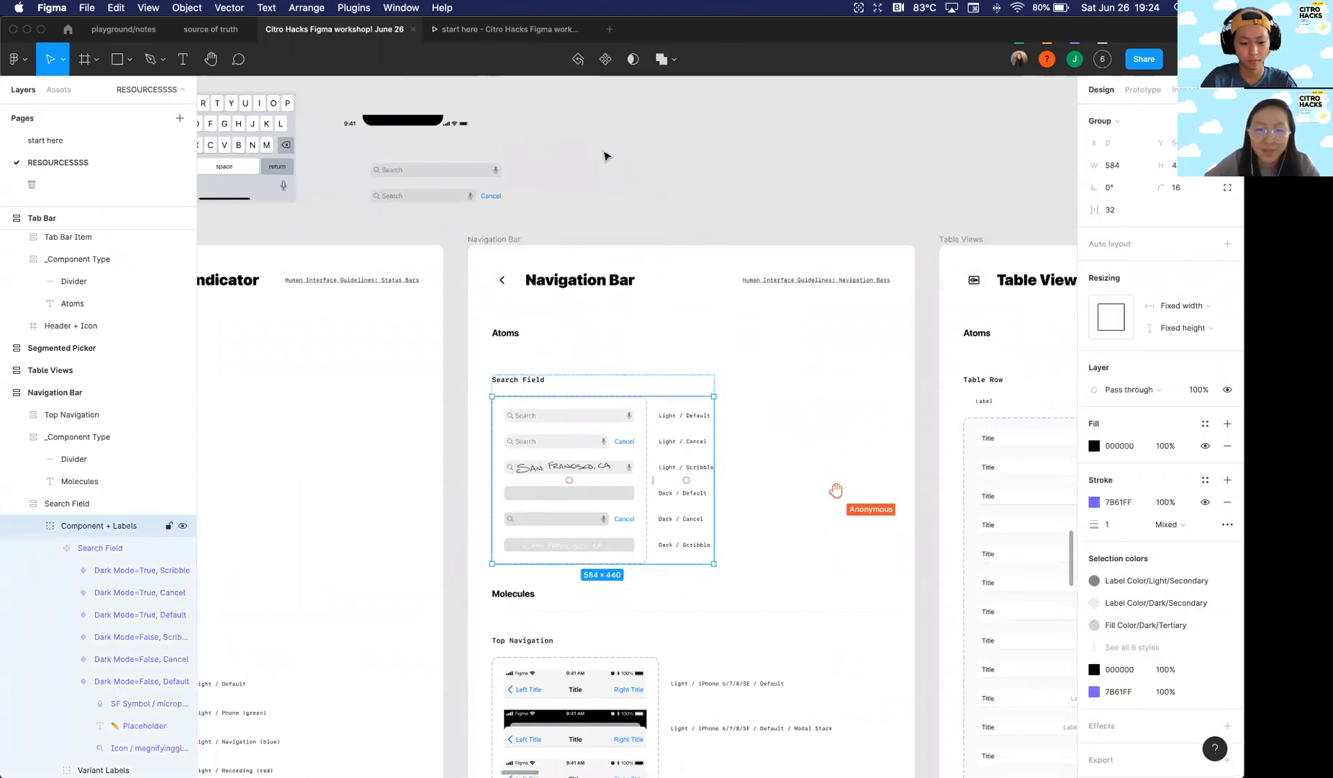
left_click(605, 156)
scroll(515, 244, "down", 5)
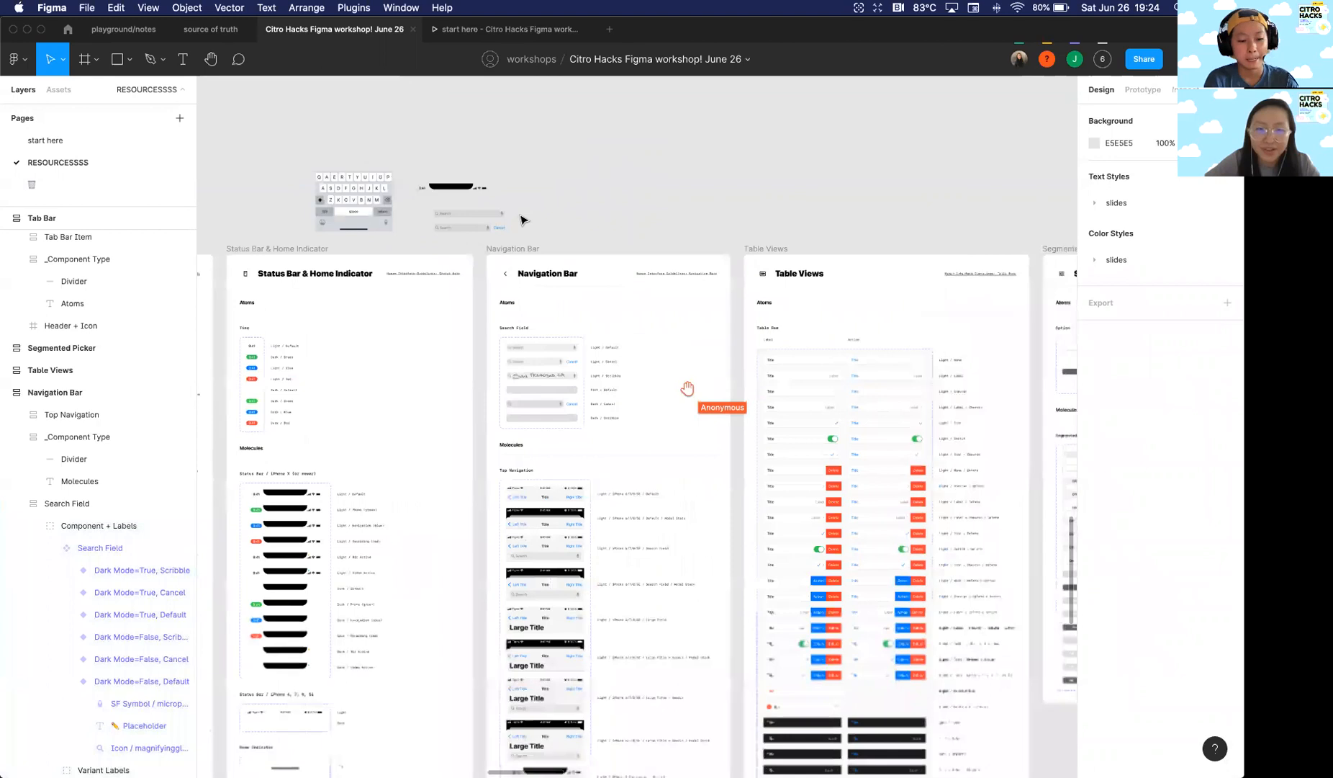
scroll(523, 218, "up", 6)
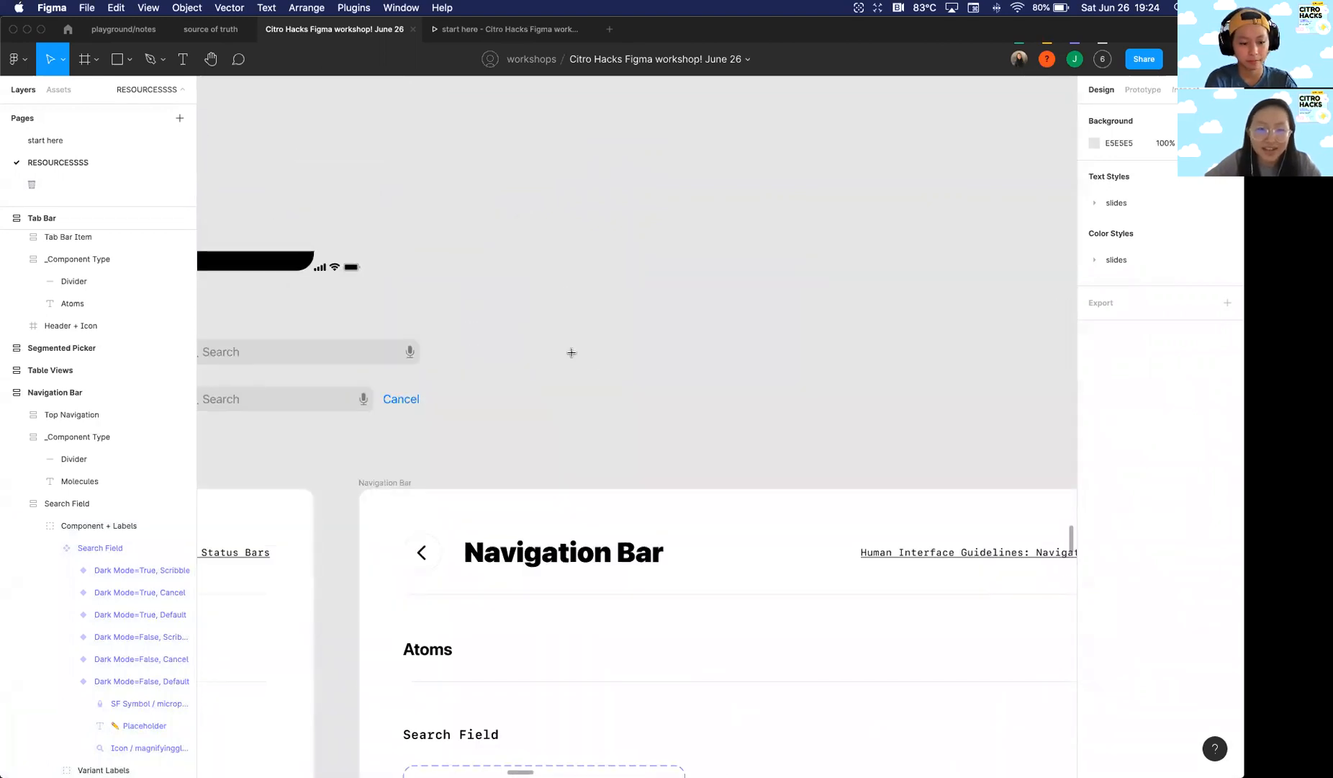
Step: Add a temporary 100 × 100 rectangle beside the pasted search fields, view its available actions, and remove it
key("r")
left_click(586, 329)
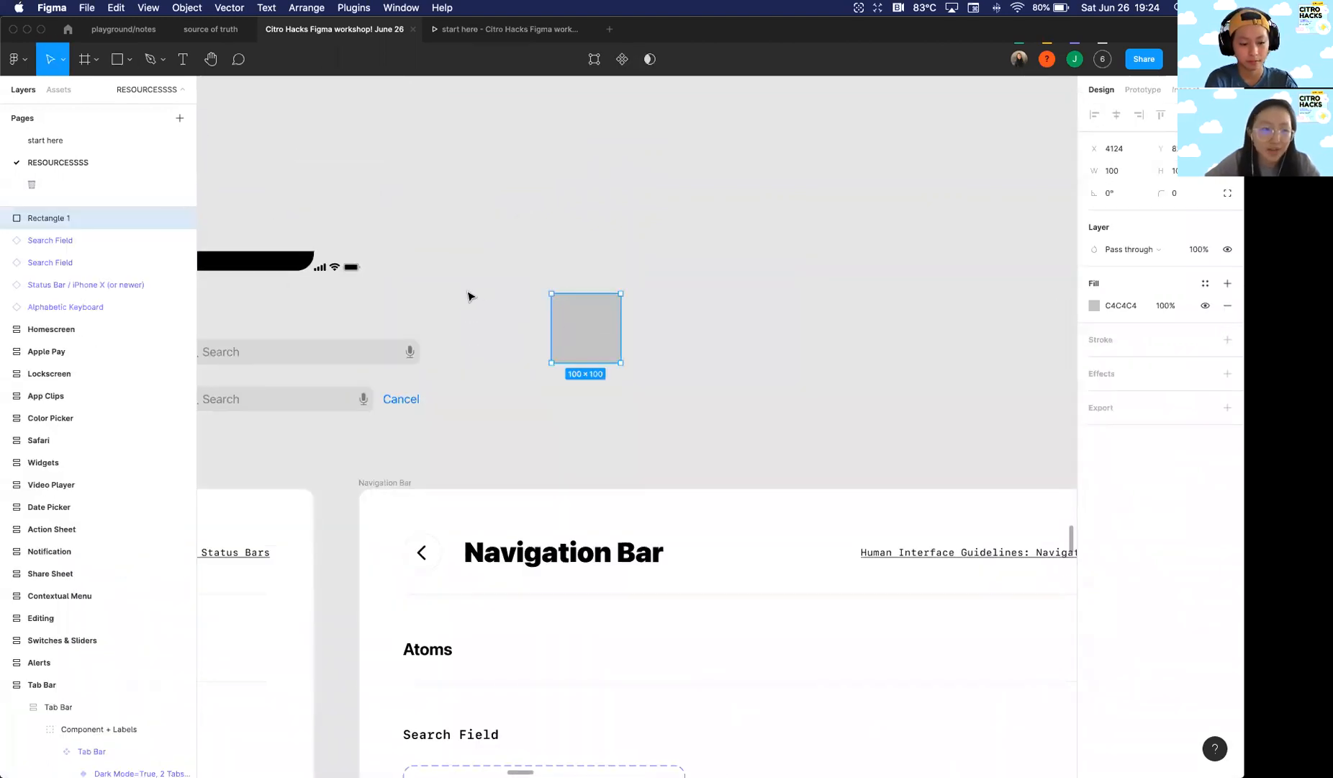
right_click(576, 301)
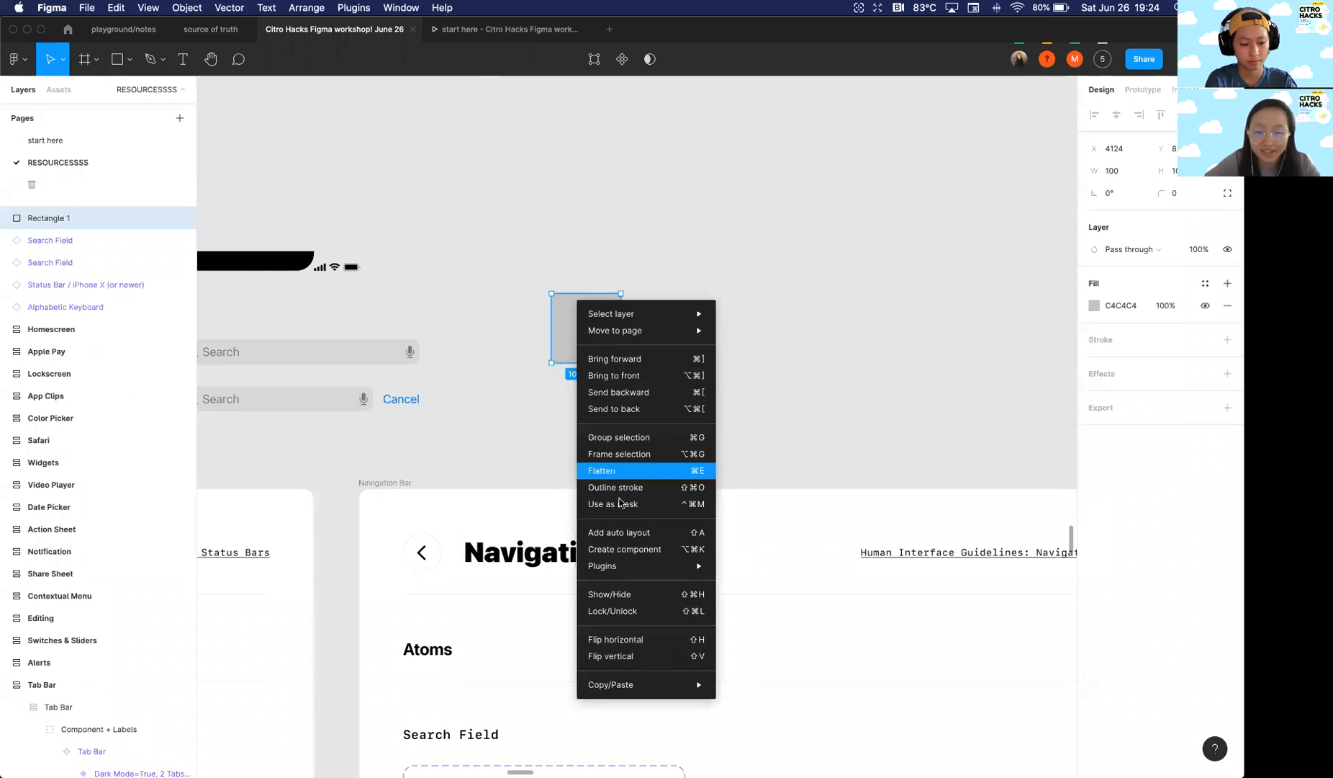
left_click(478, 339)
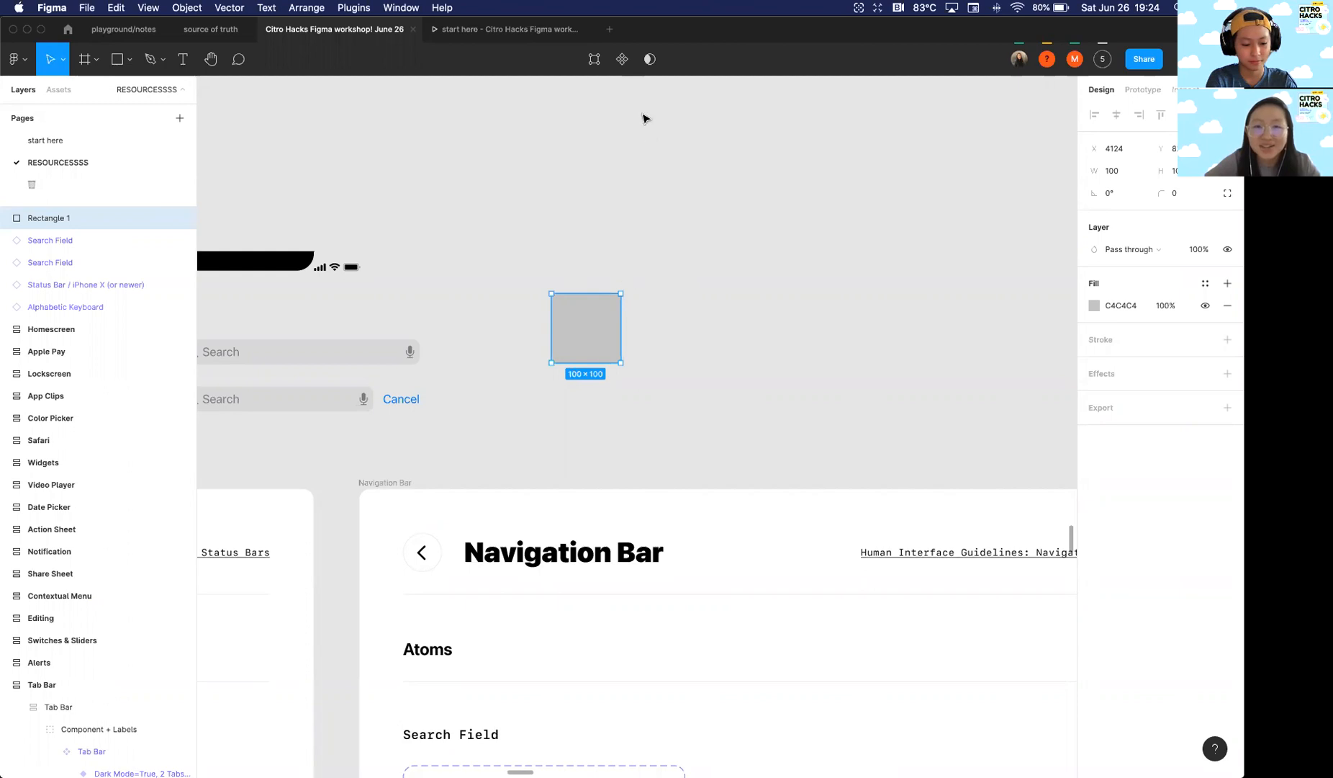
key("BackSpace")
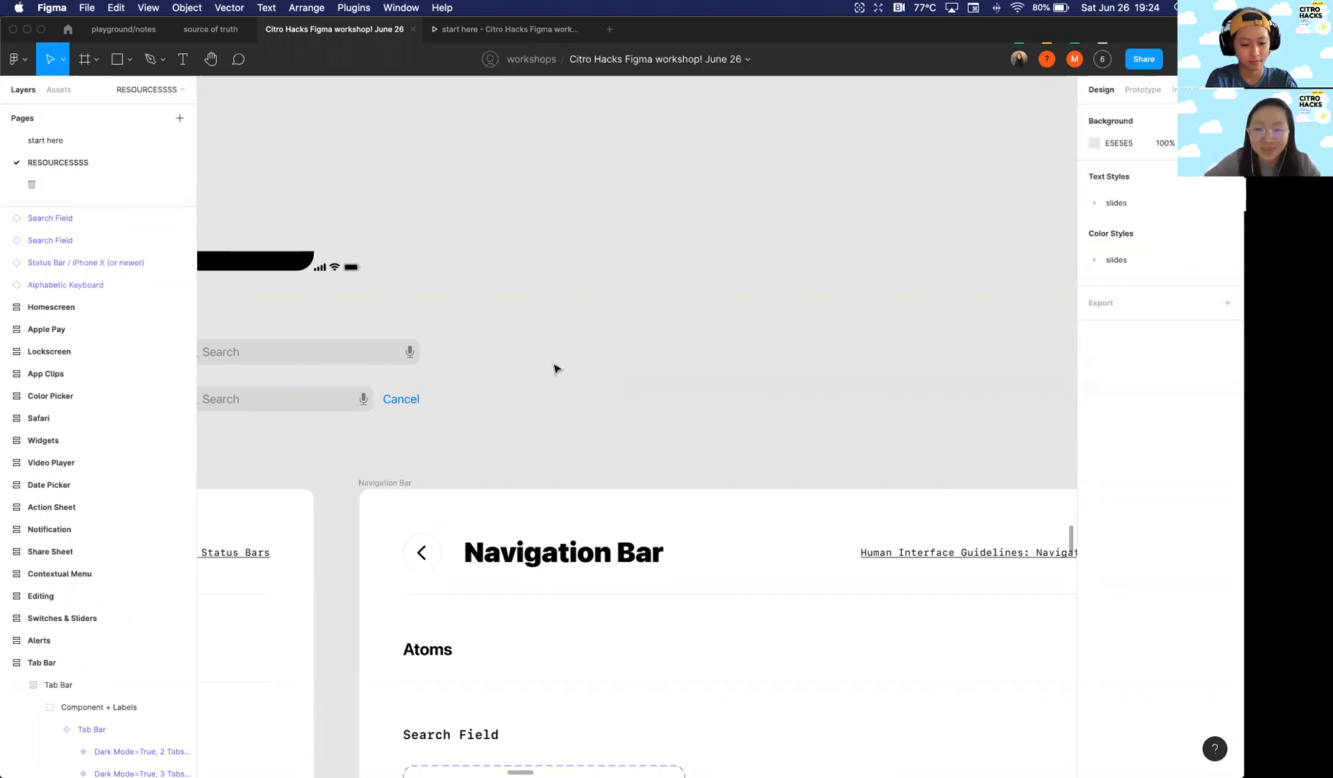
scroll(610, 399, "down", 5)
scroll(509, 333, "down", 5)
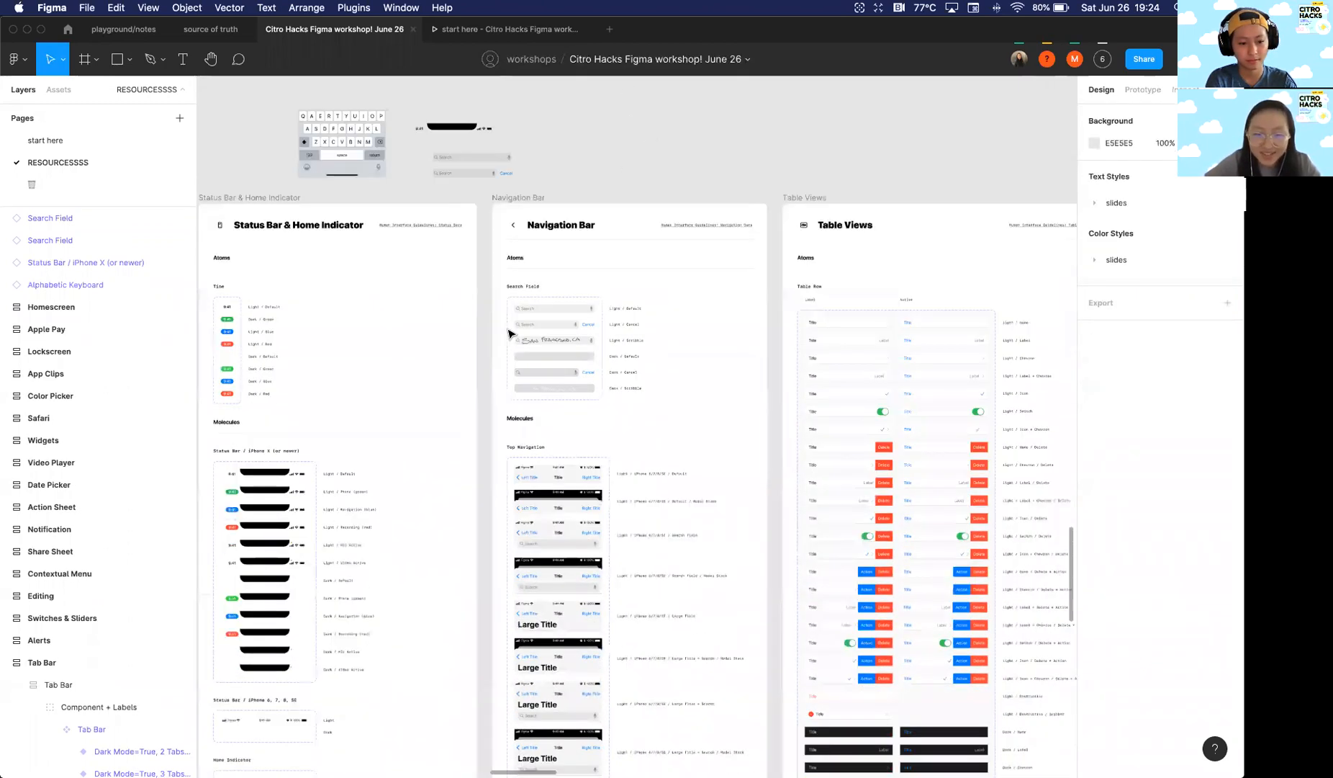
Step: Copy the light four-tab iPhone X Tab Bar variant from the Tab Bar sheet and paste it above the sheets beside the other copies
scroll(892, 301, "up", 10)
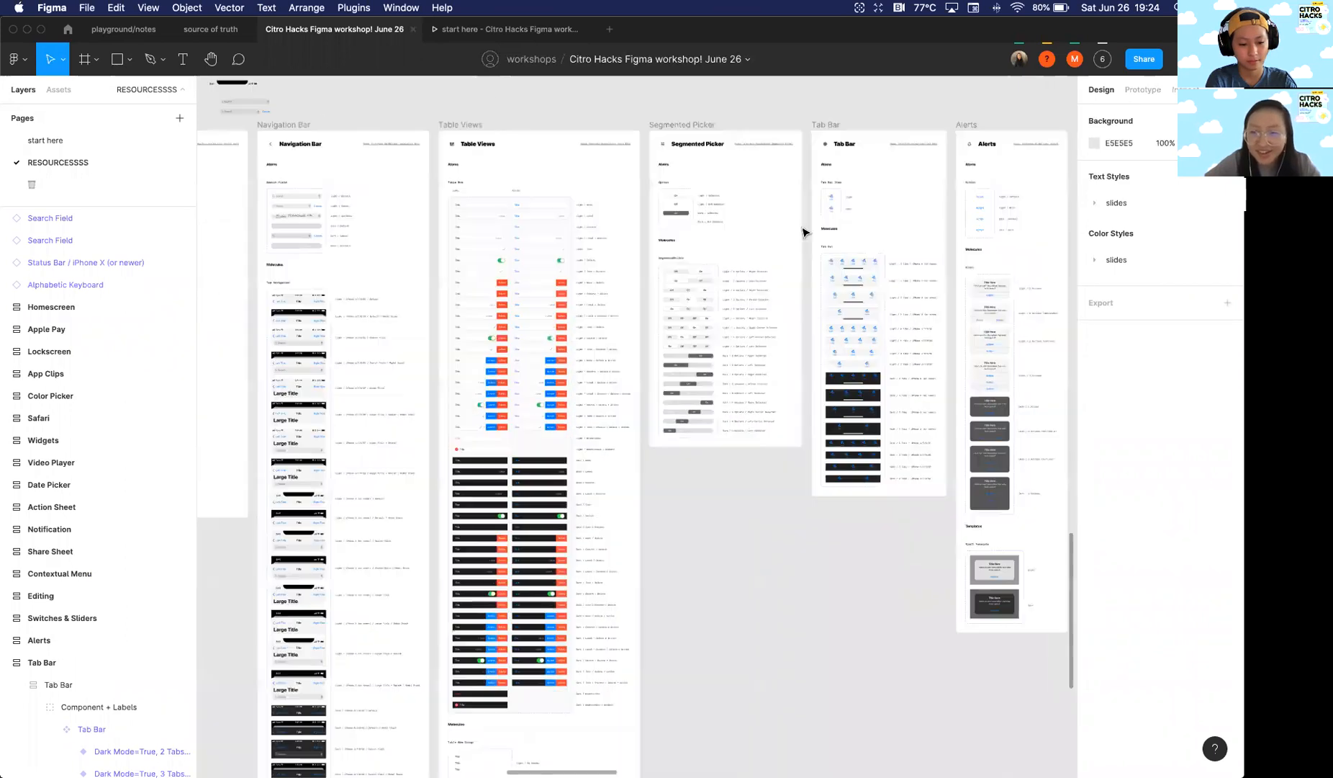
left_click(784, 252)
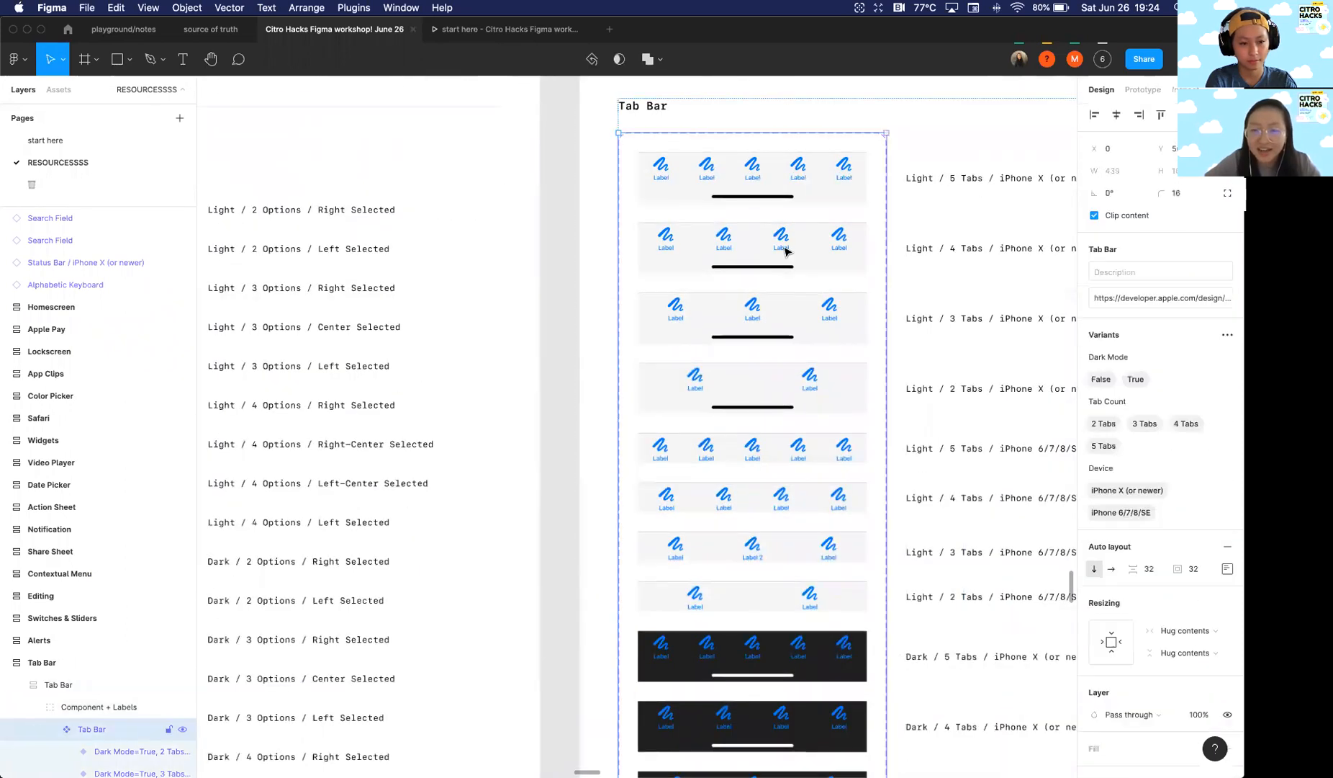
scroll(786, 252, "down", 5)
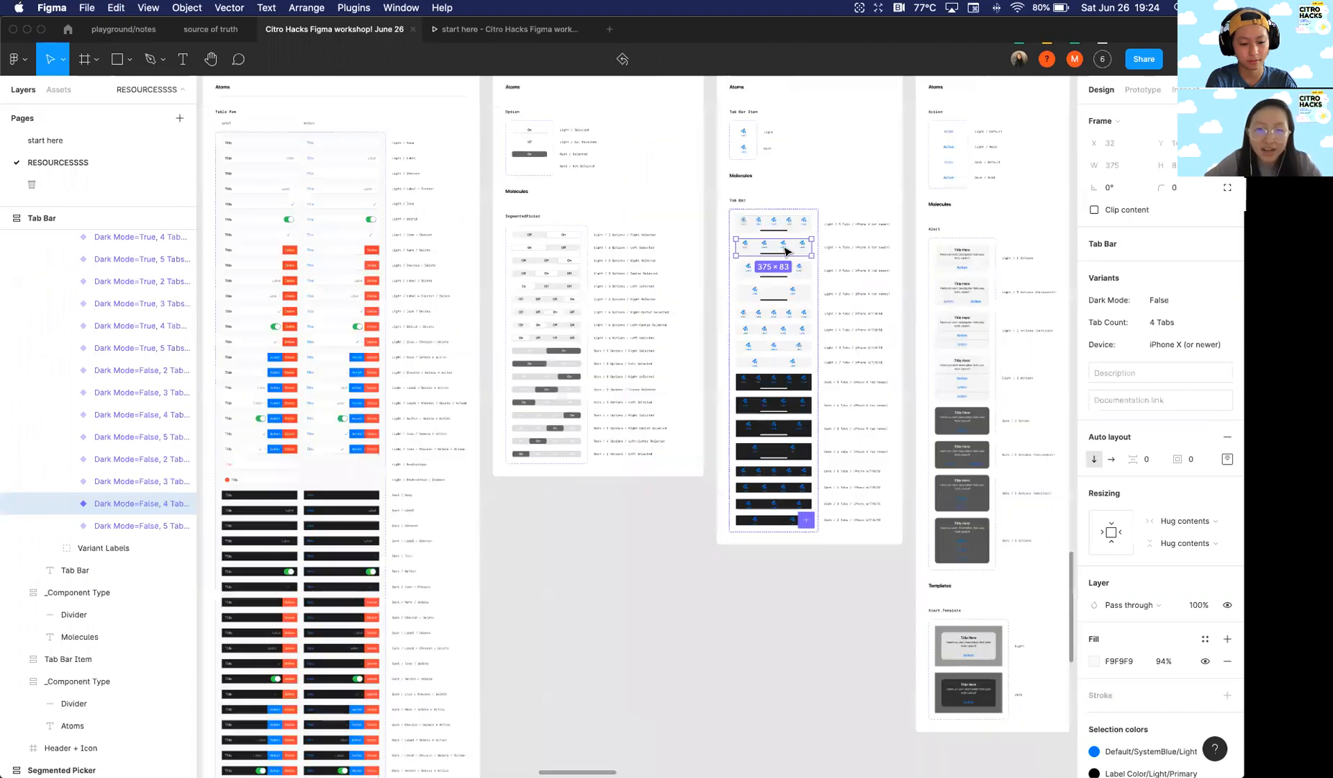
scroll(578, 387, "left", 5)
scroll(579, 387, "up", 5)
scroll(576, 384, "up", 5)
left_click(545, 420)
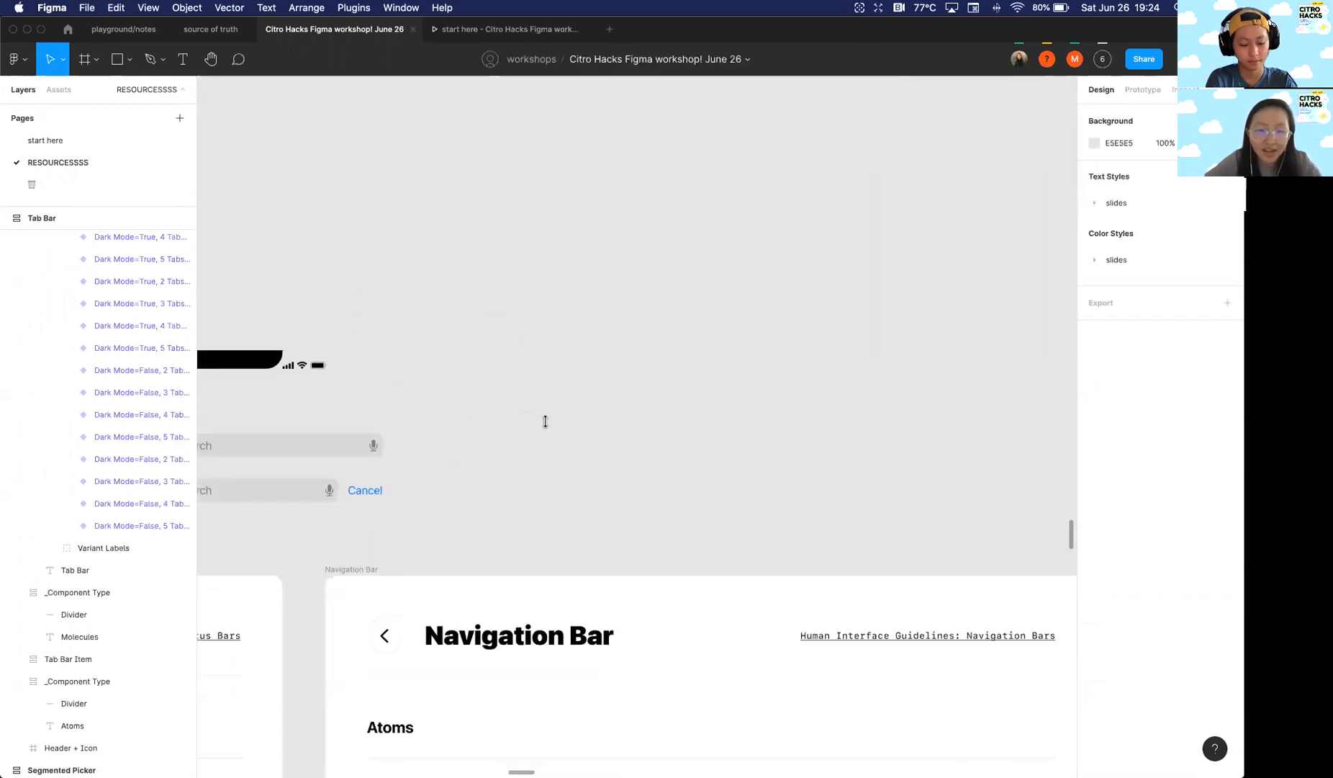
key("super+v")
scroll(575, 436, "down", 4)
left_click(656, 377)
scroll(656, 376, "down", 3)
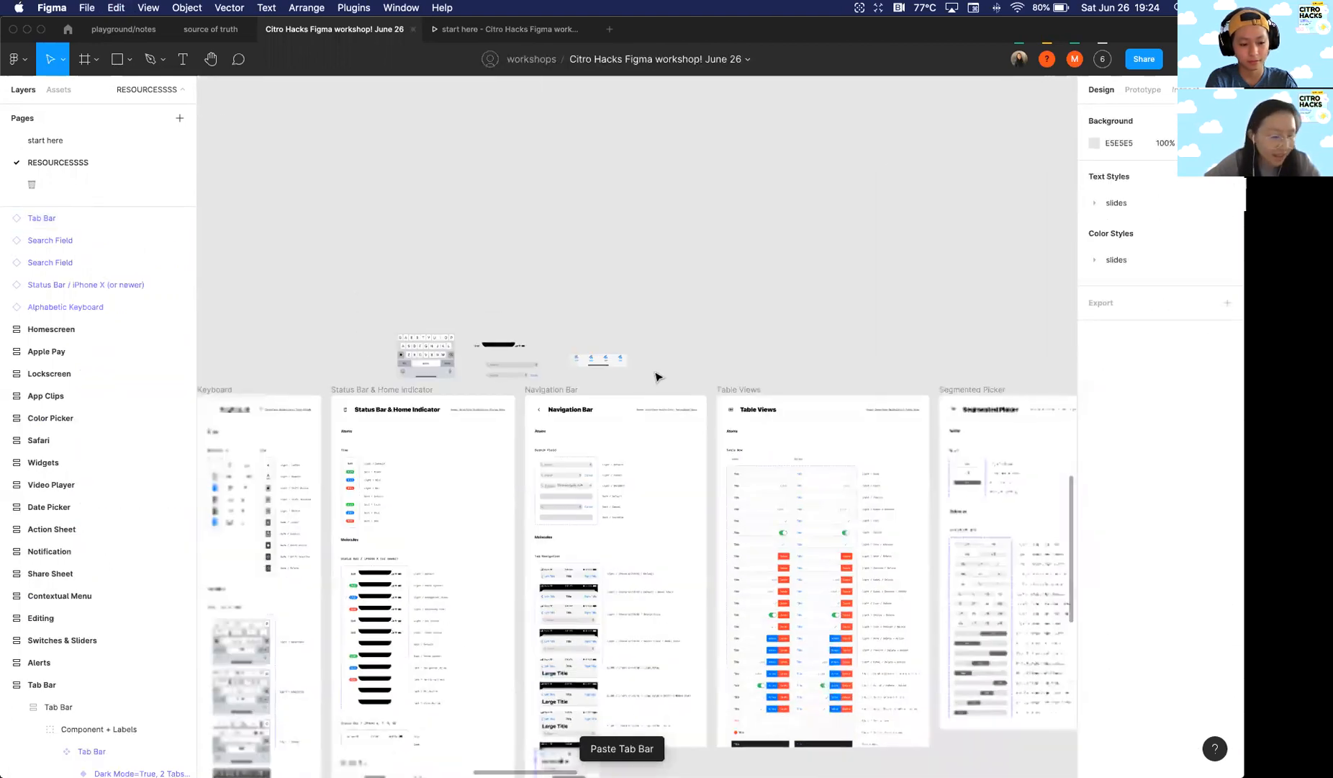
Step: Look over the neighbouring component sheets, from Keyboard and Navigation Bar through Alerts to Share Sheet
scroll(656, 377, "down", 3)
scroll(579, 371, "down", 3)
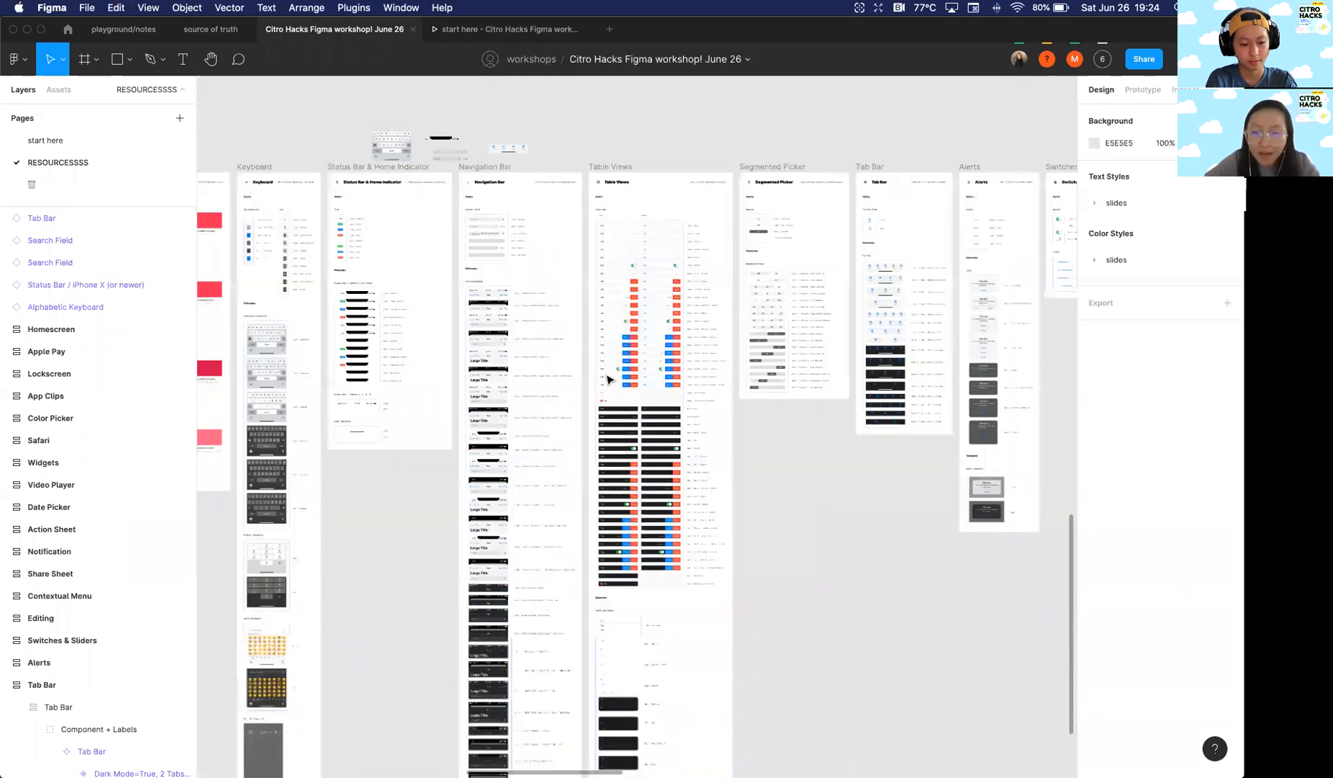
scroll(621, 389, "right", 2)
scroll(621, 388, "right", 5)
scroll(620, 388, "up", 2)
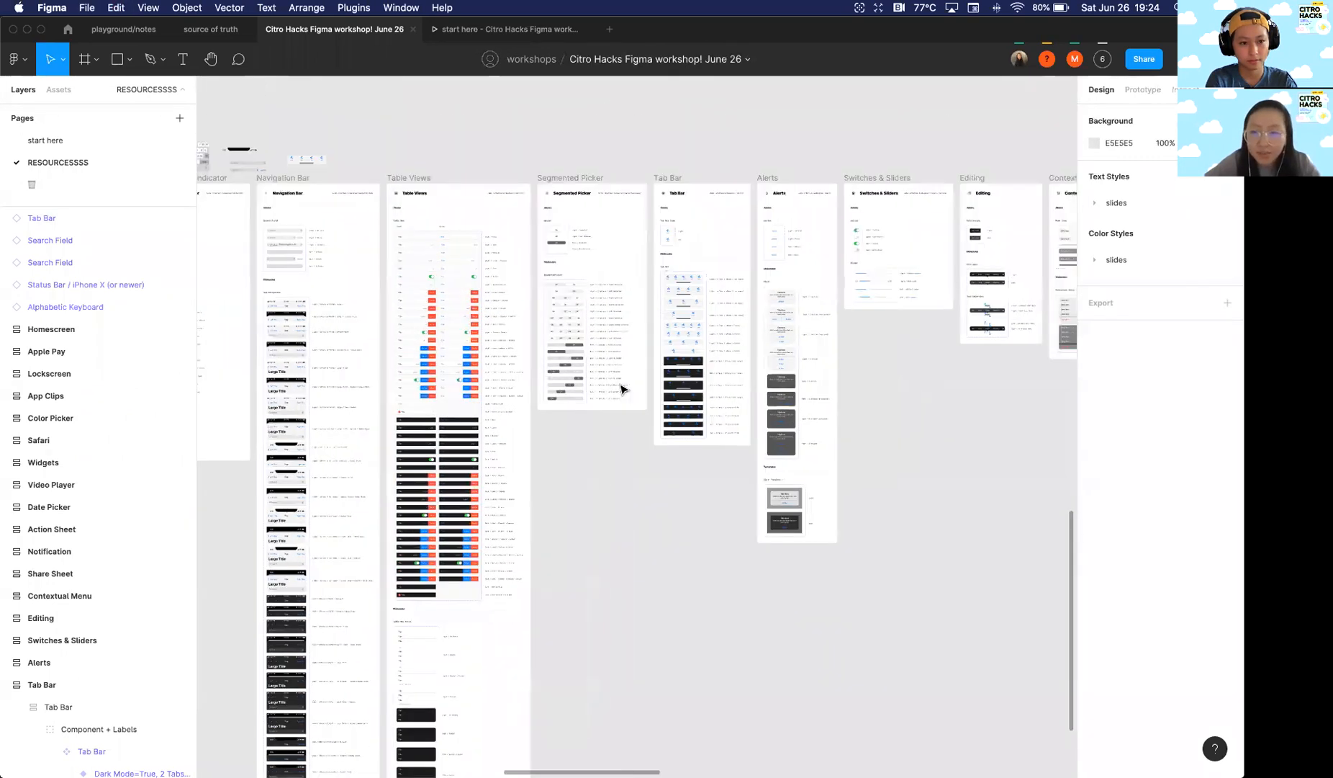
scroll(620, 388, "left", 10)
scroll(621, 388, "up", 3)
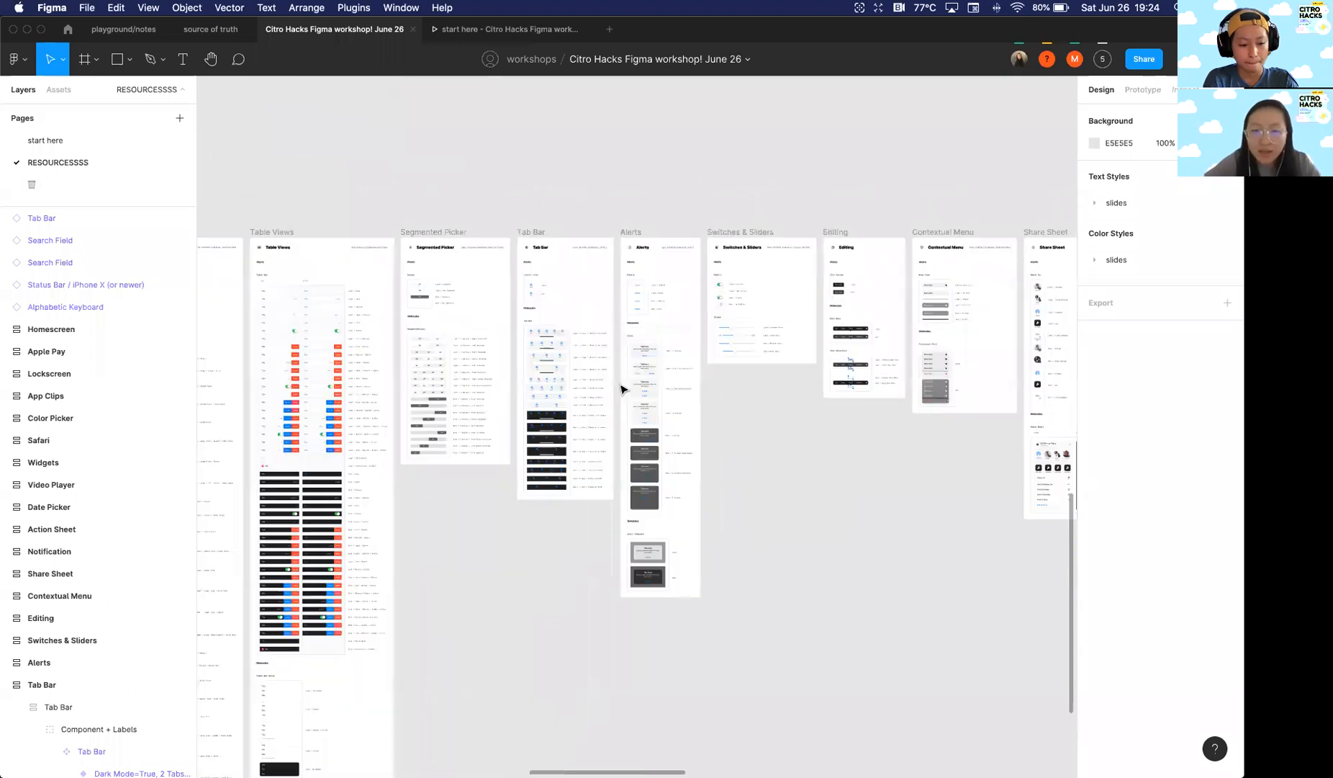
Step: Cut the pasted keyboard, status bar, both search fields and tab bar from above the sheets
scroll(656, 346, "up", 5)
left_click_drag(340, 240, 825, 354)
left_click(352, 246)
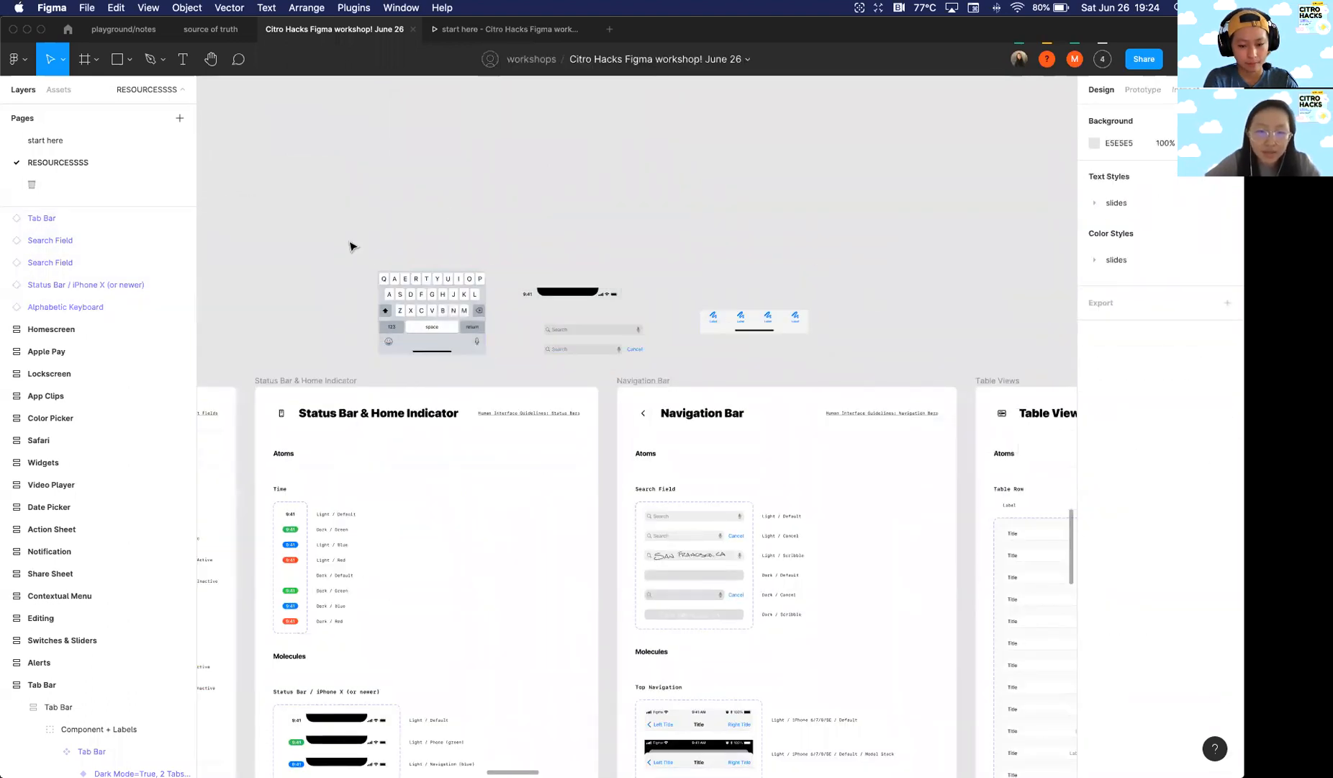
left_click_drag(342, 242, 855, 365)
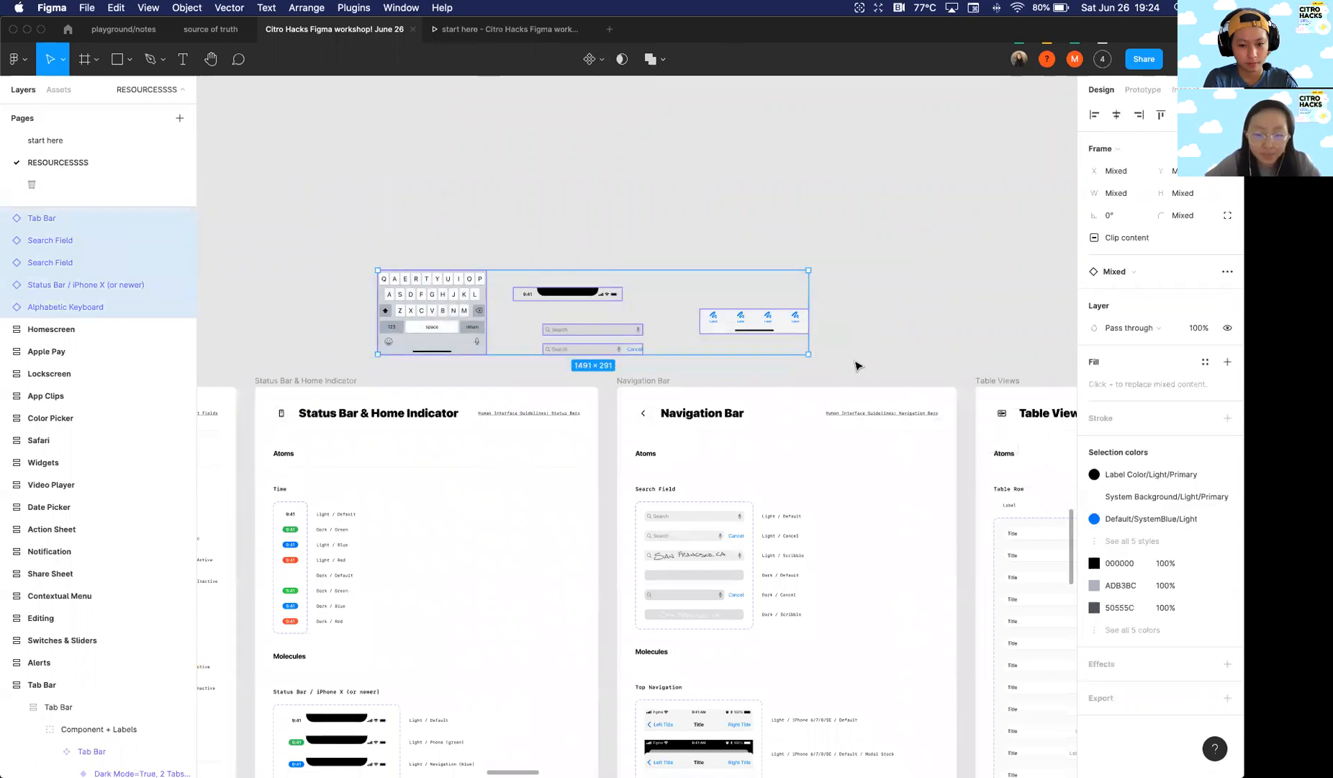
key("super+x")
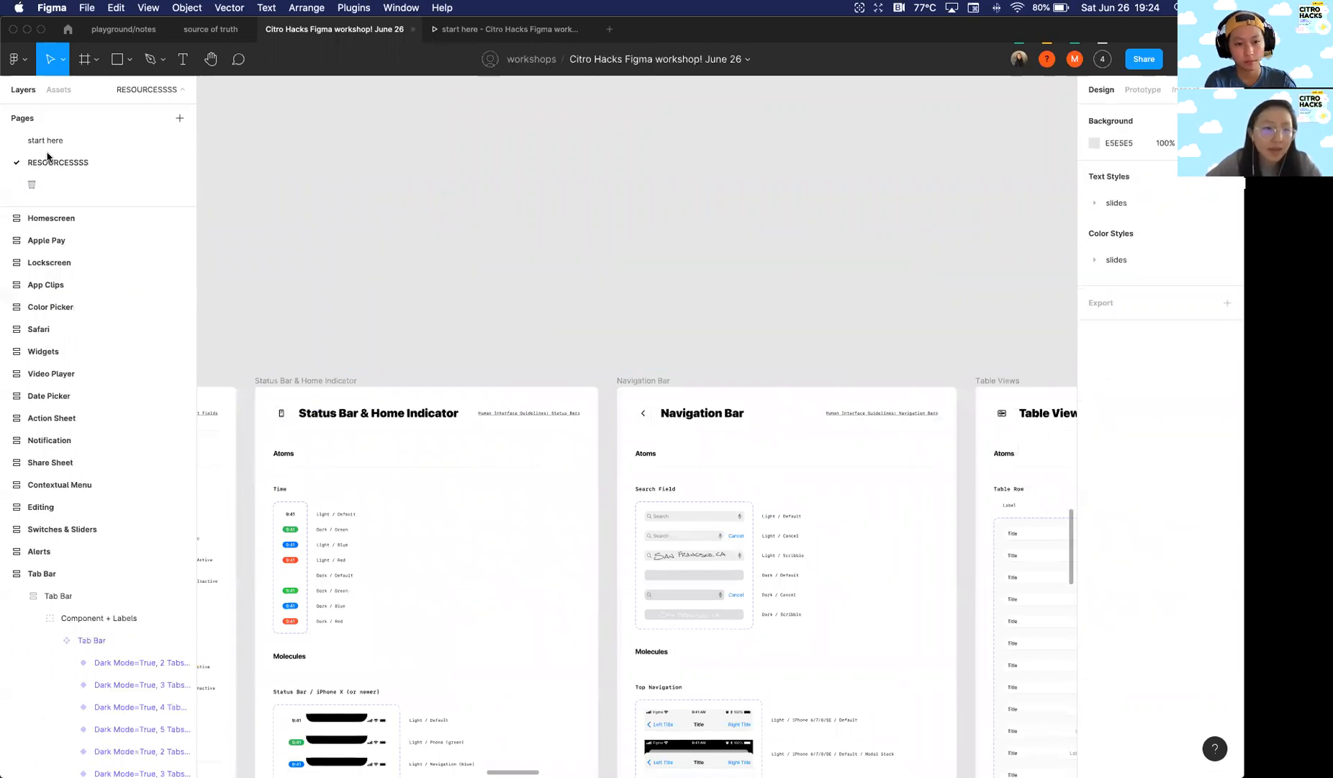
Step: Paste the five cut components onto the "start here" page and place them below the blank iPhone 11 Pro / X - 13 frame
left_click(80, 141)
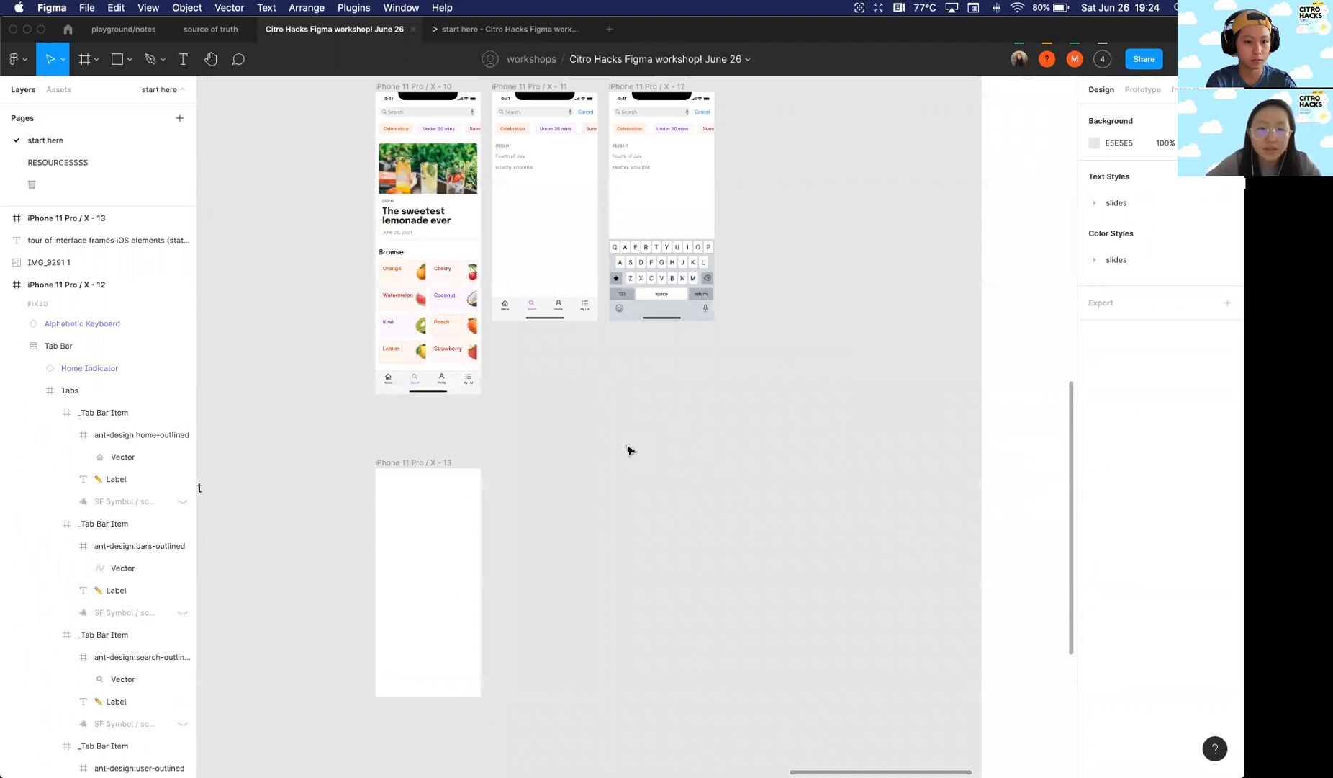
key("super+v")
left_click_drag(520, 268, 376, 663)
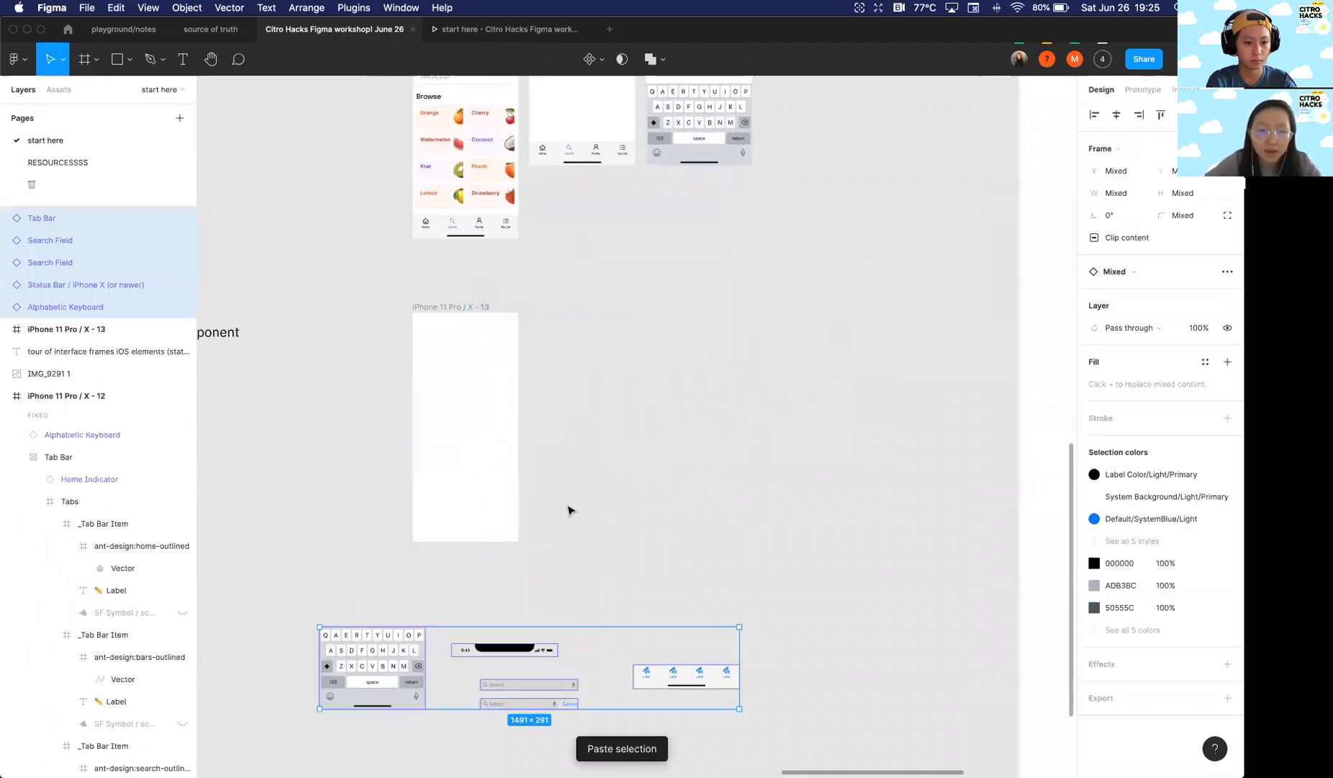
left_click(569, 509)
Step: Place the status bar inside the iPhone 11 Pro / X - 13 frame, aligned to the frame's top edge
scroll(562, 525, "down", 2)
left_click_drag(533, 567, 497, 280)
scroll(497, 279, "up", 5)
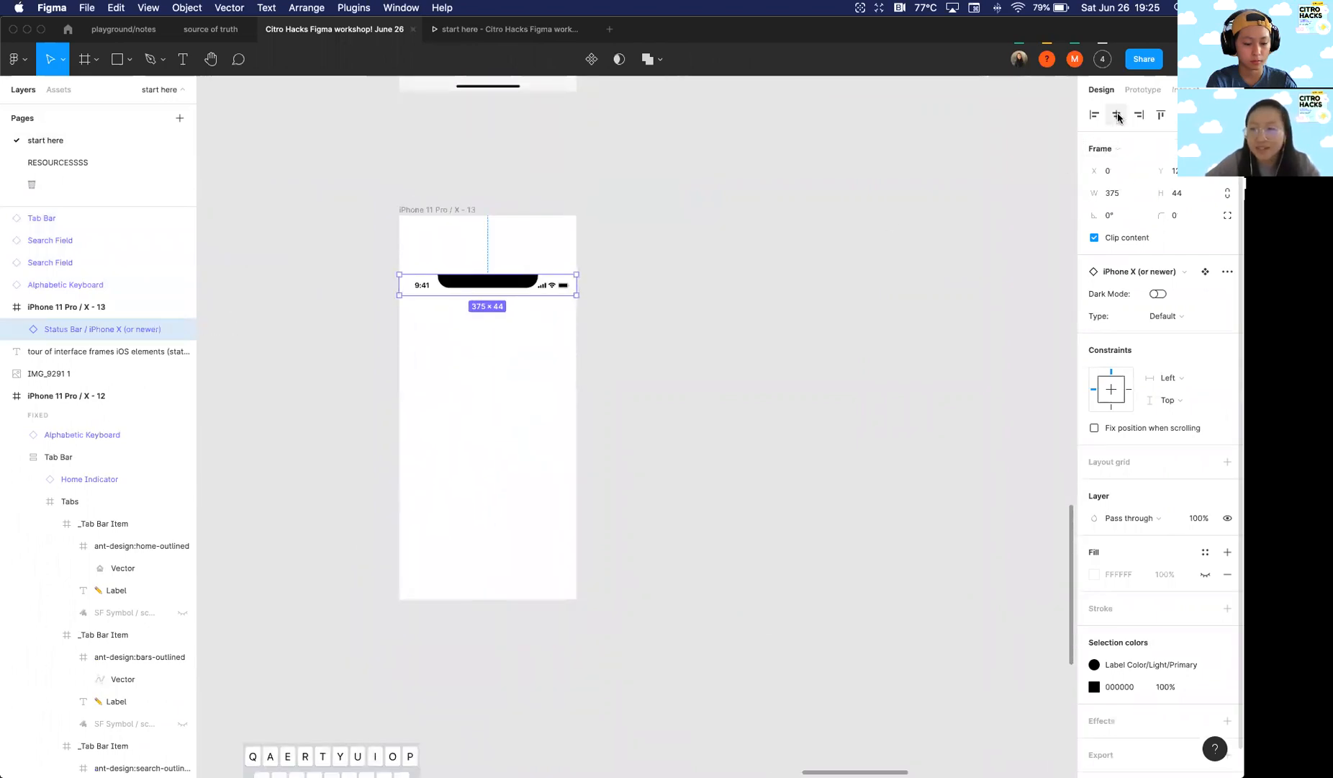
left_click(1160, 118)
scroll(638, 347, "down", 5)
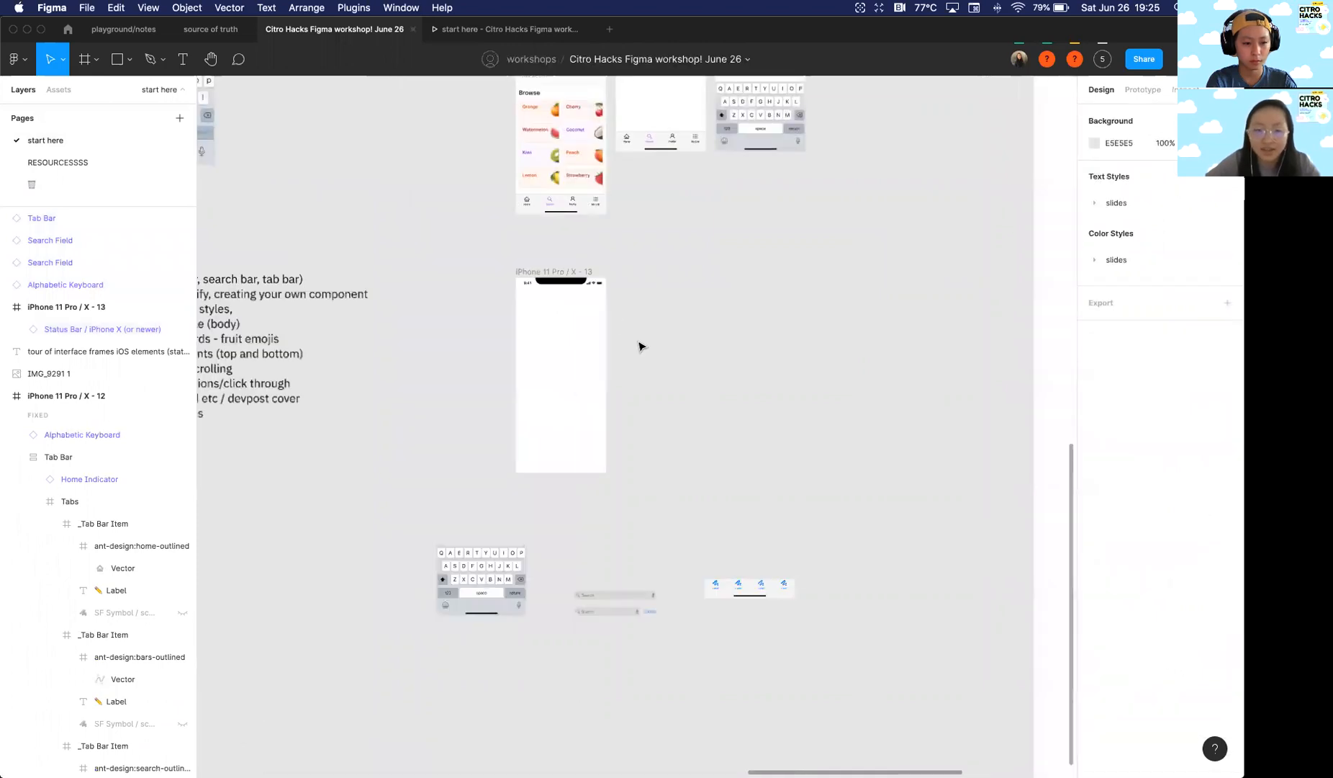
Step: Move the default search field without Cancel into the iPhone 11 Pro / X - 13 frame and centre it horizontally
scroll(612, 432, "down", 2)
left_click_drag(589, 559, 546, 289)
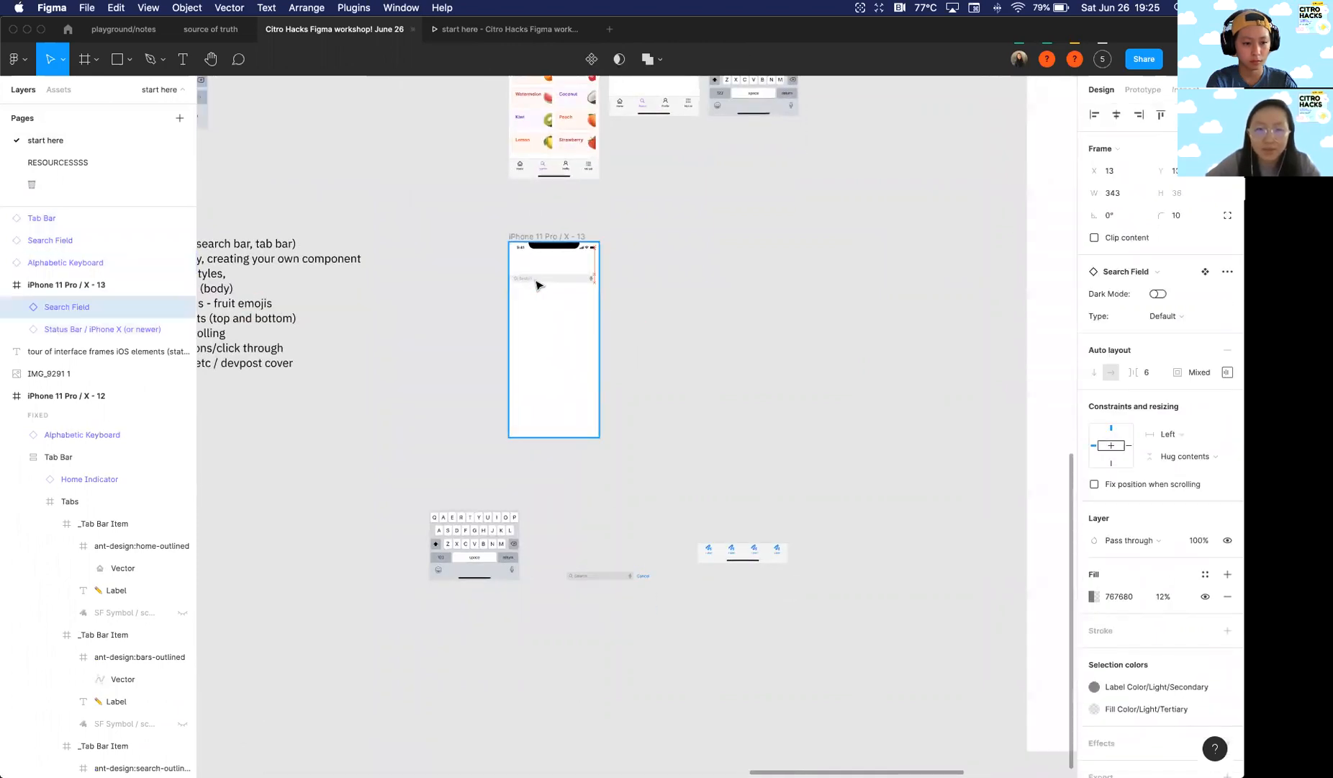
scroll(546, 289, "up", 5)
left_click(1112, 119)
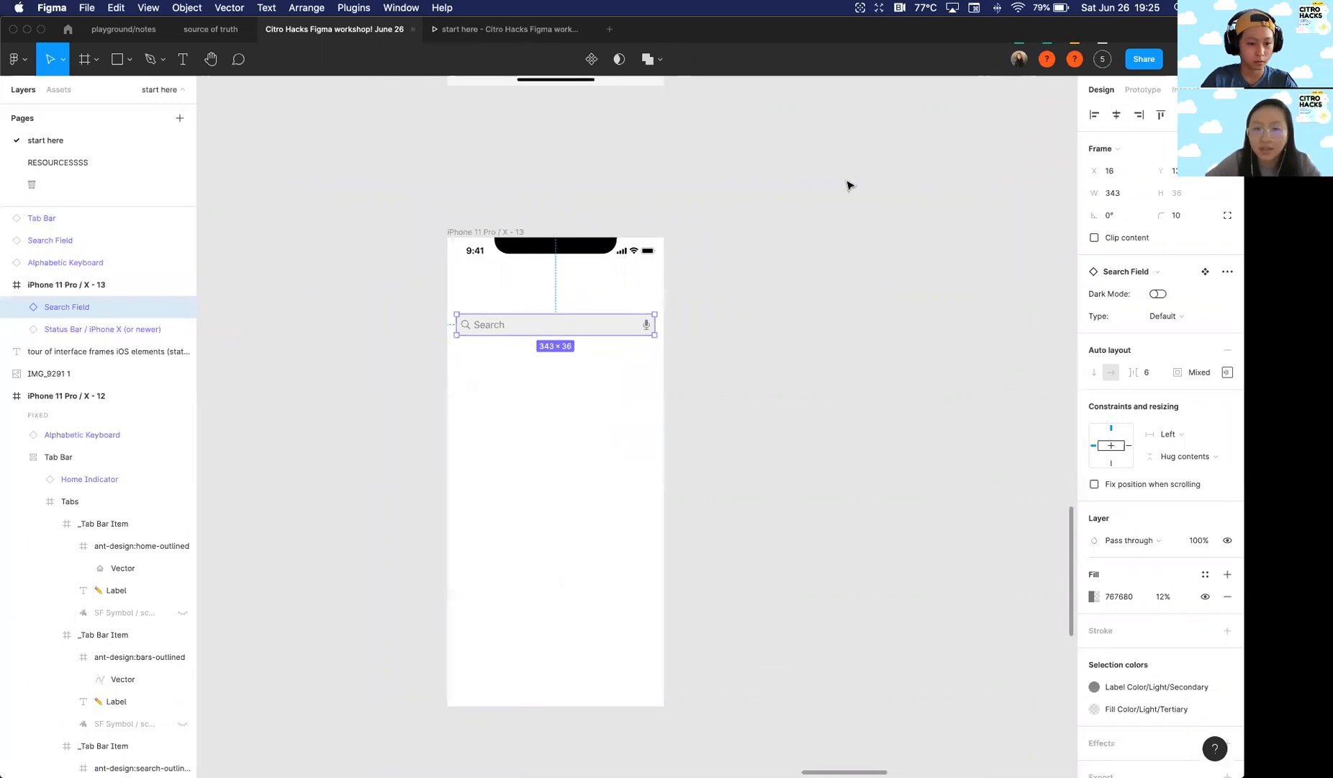
Step: Nudge the search field up about 70 px so it sits just below the status bar
key("shift+Up")
key("shift+Up")
key("shift+Up")
key("shift+Up")
key("shift+Up")
key("shift+Up")
key("shift+Up")
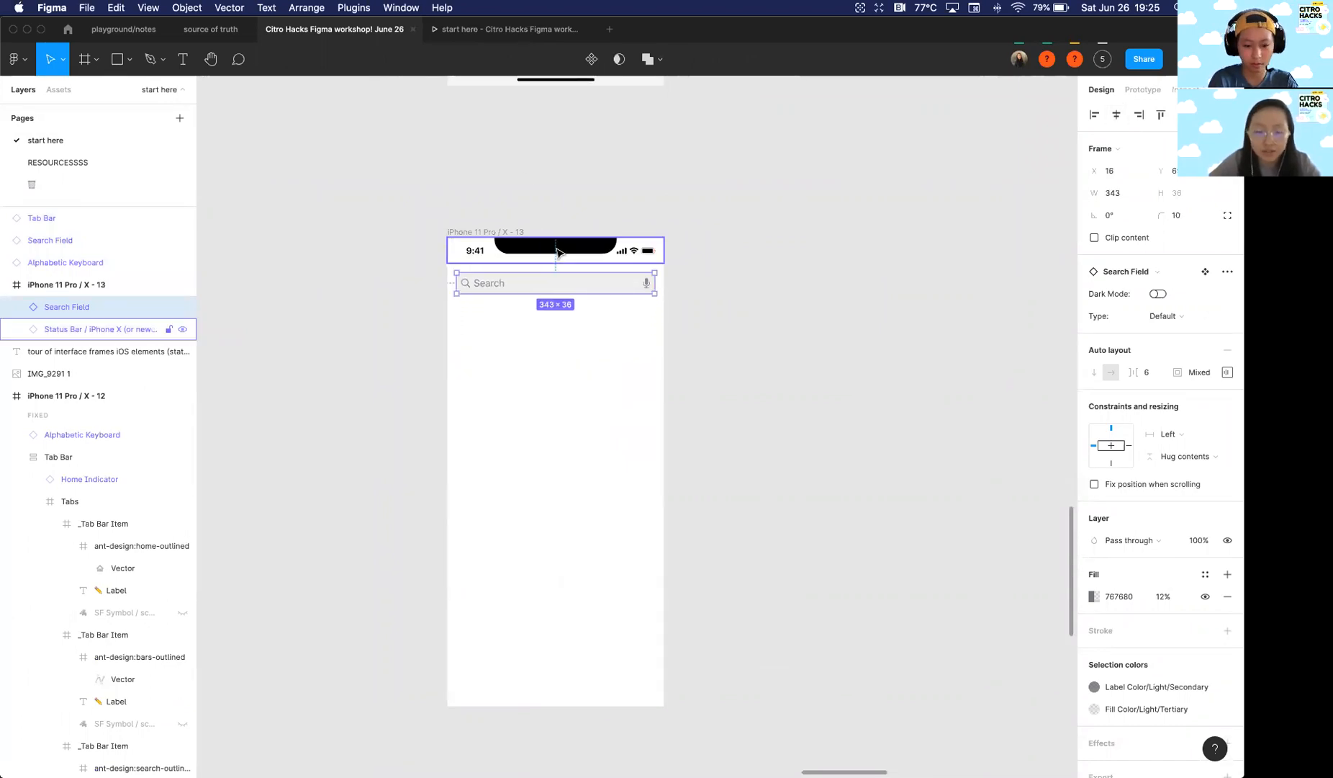
Step: Measure the gap between the status bar and the search field in the finished iPhone 11 Pro / X - 10 screen
scroll(558, 252, "down", 5)
scroll(558, 252, "up", 3)
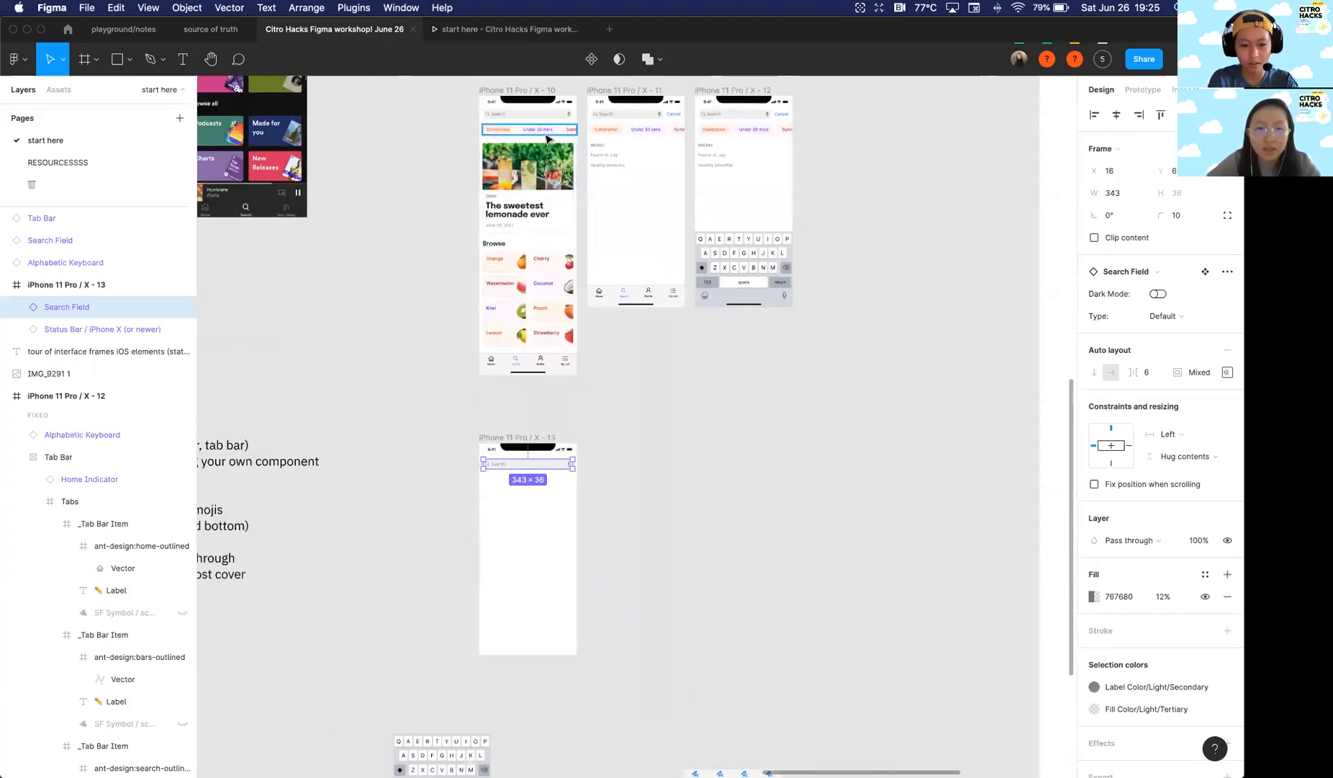
scroll(522, 186, "up", 5)
left_click(494, 200)
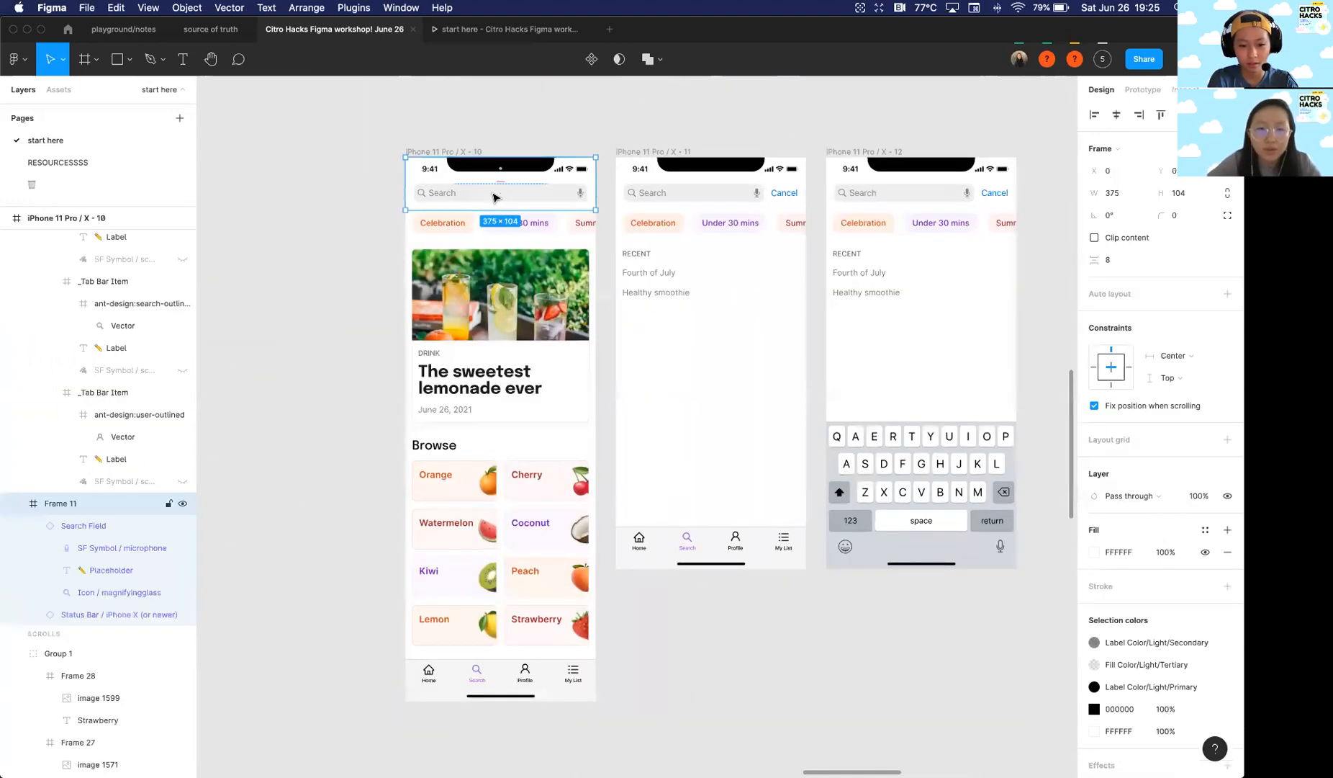
double_click(469, 194)
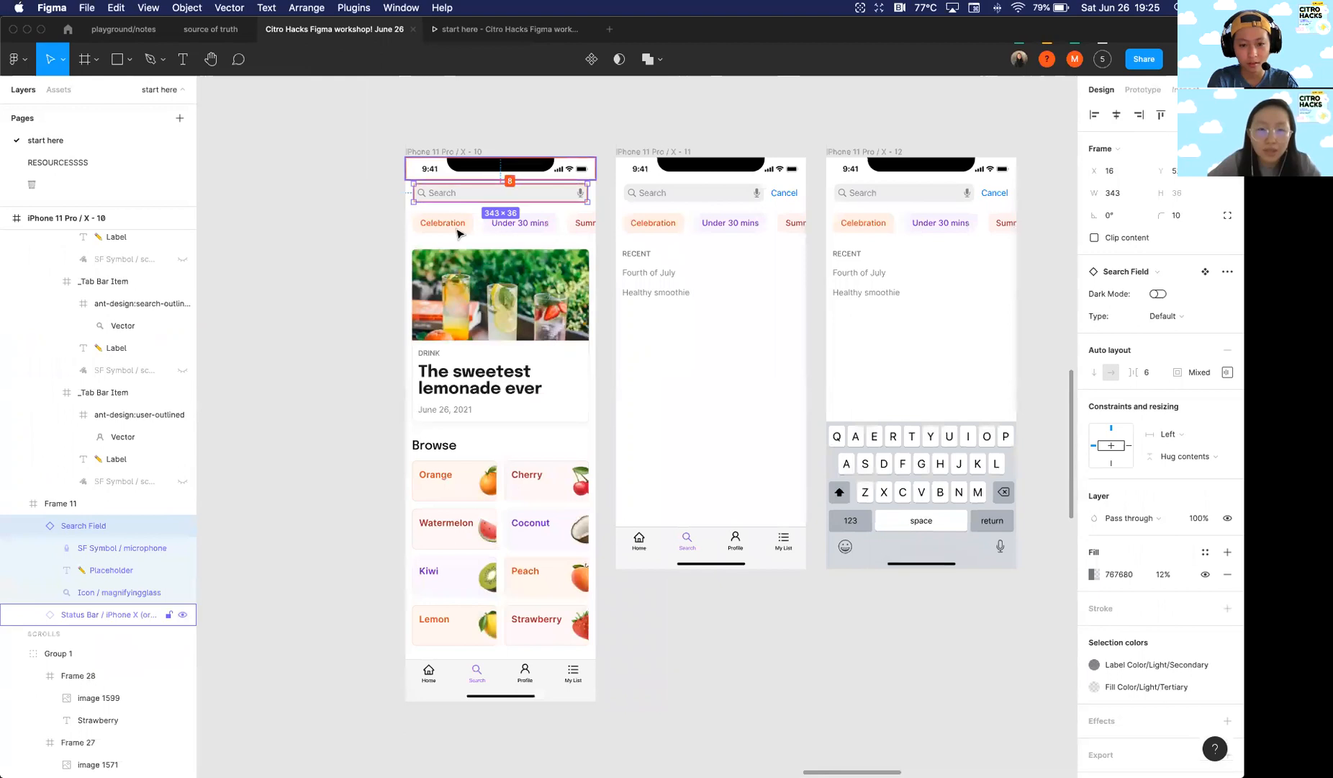
Step: Nudge the search field in the iPhone 11 Pro / X - 13 frame up 8 px
scroll(461, 238, "down", 6)
left_click(452, 429)
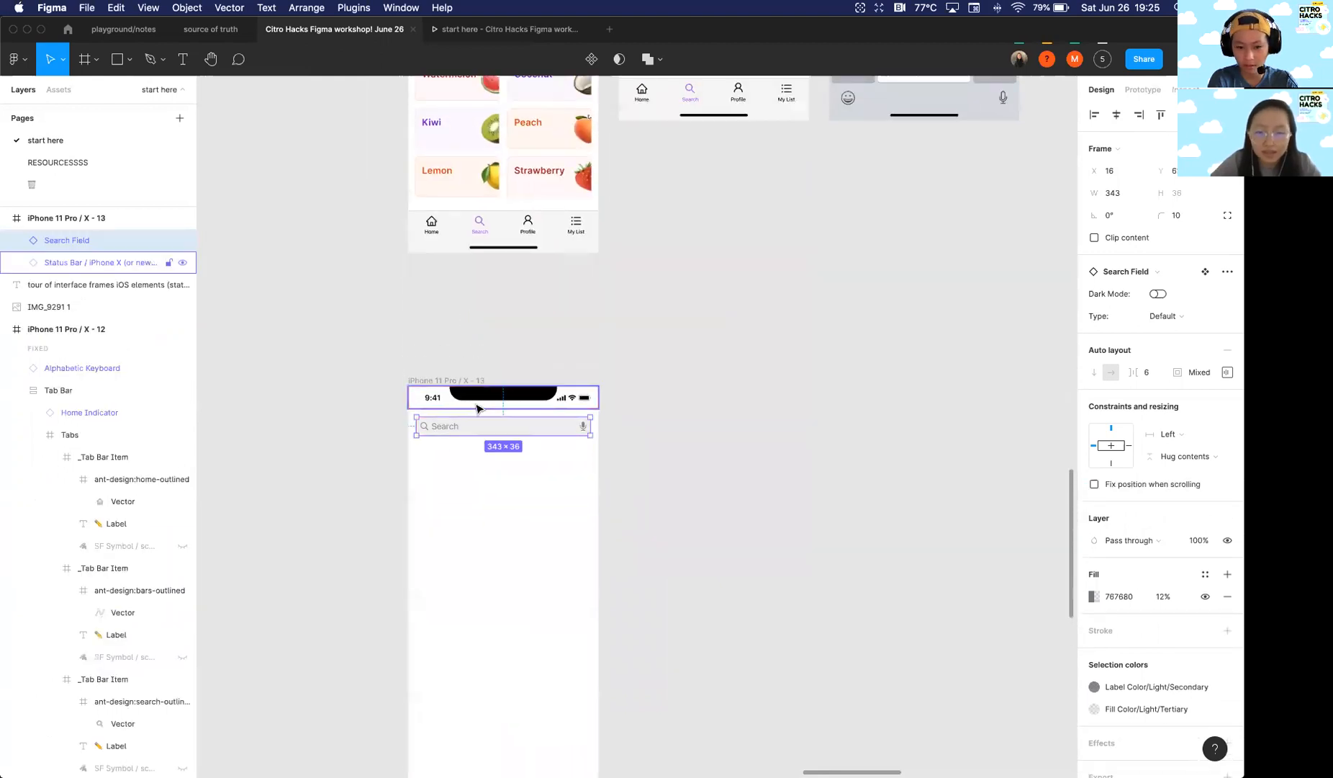
key("shift+Up")
key("Down")
key("Down")
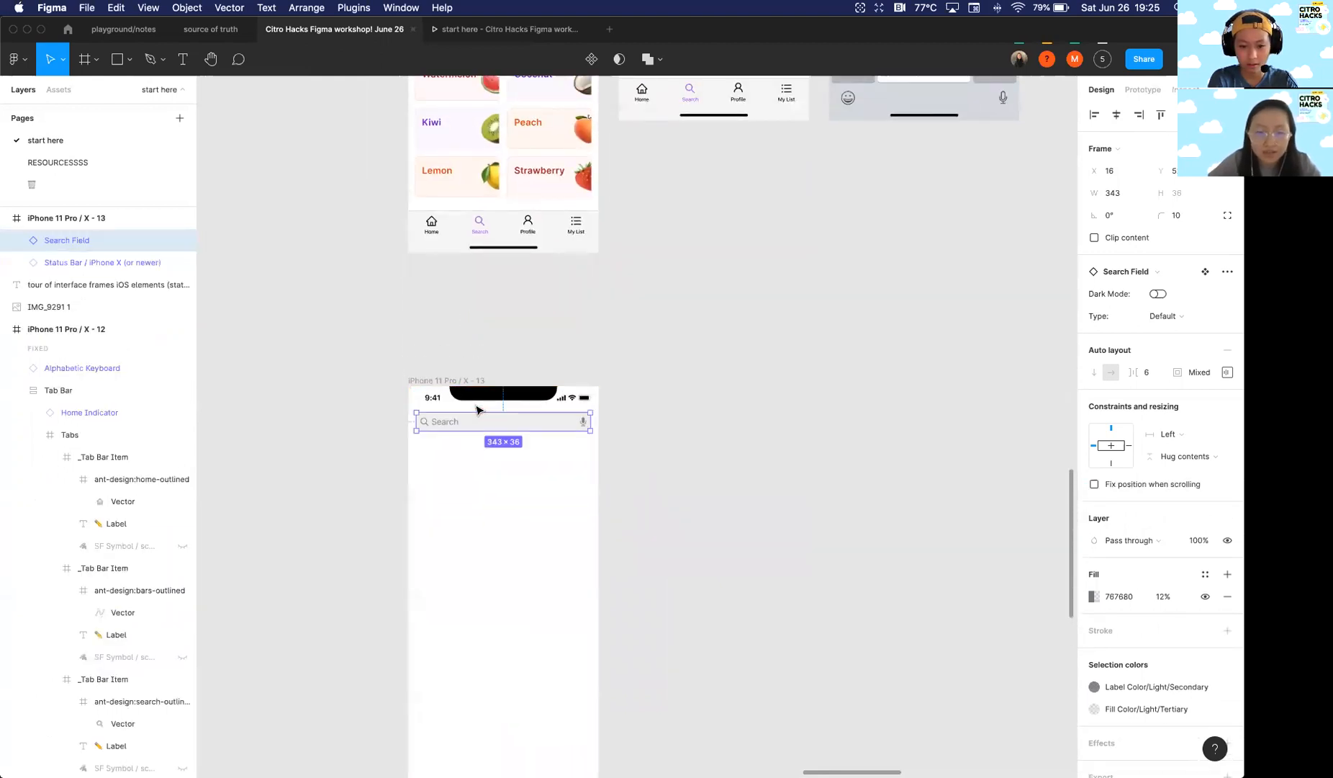
left_click(477, 410)
Step: Compare the new frame with the finished reference screens and inspect the iPhone 11 Pro / X - 10 screen's tab bar
scroll(476, 410, "down", 1)
scroll(476, 410, "down", 3)
scroll(478, 409, "up", 2)
scroll(362, 513, "down", 2)
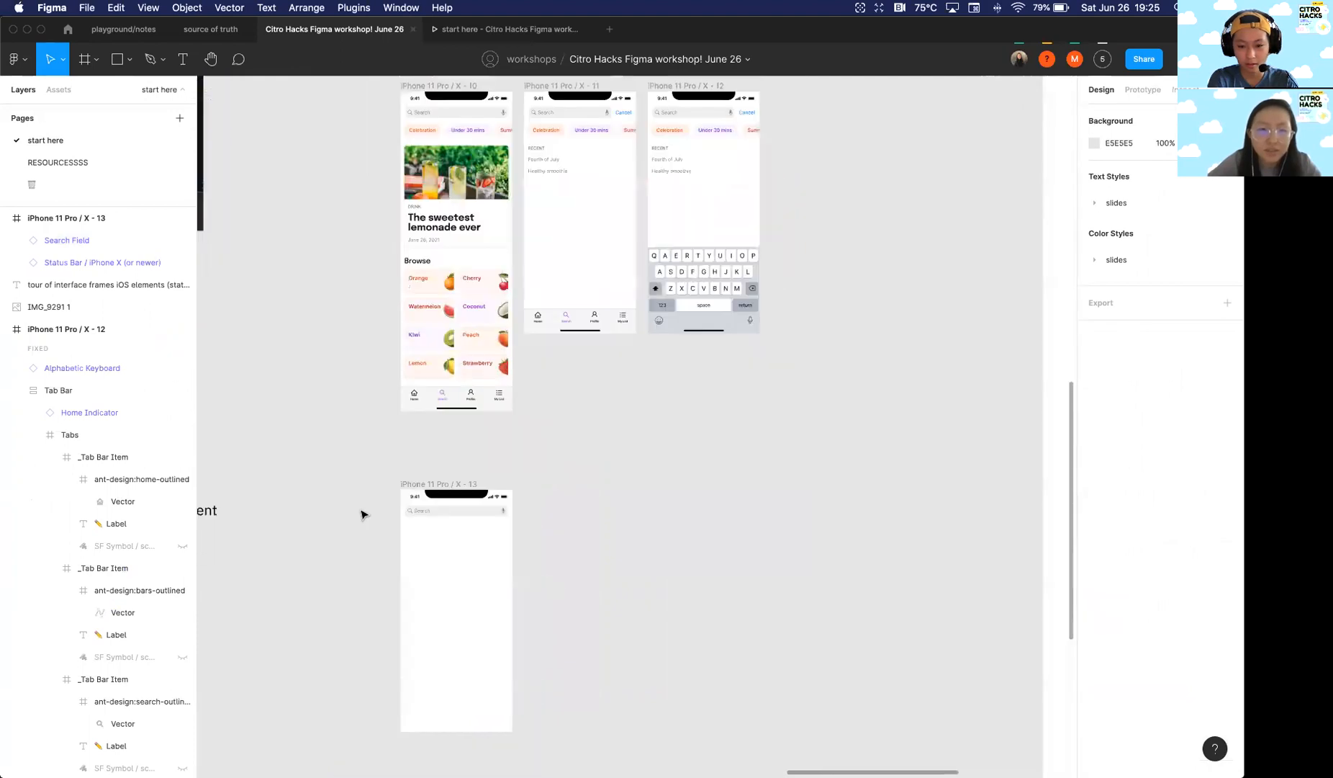
scroll(442, 547, "up", 2)
scroll(409, 509, "down", 3)
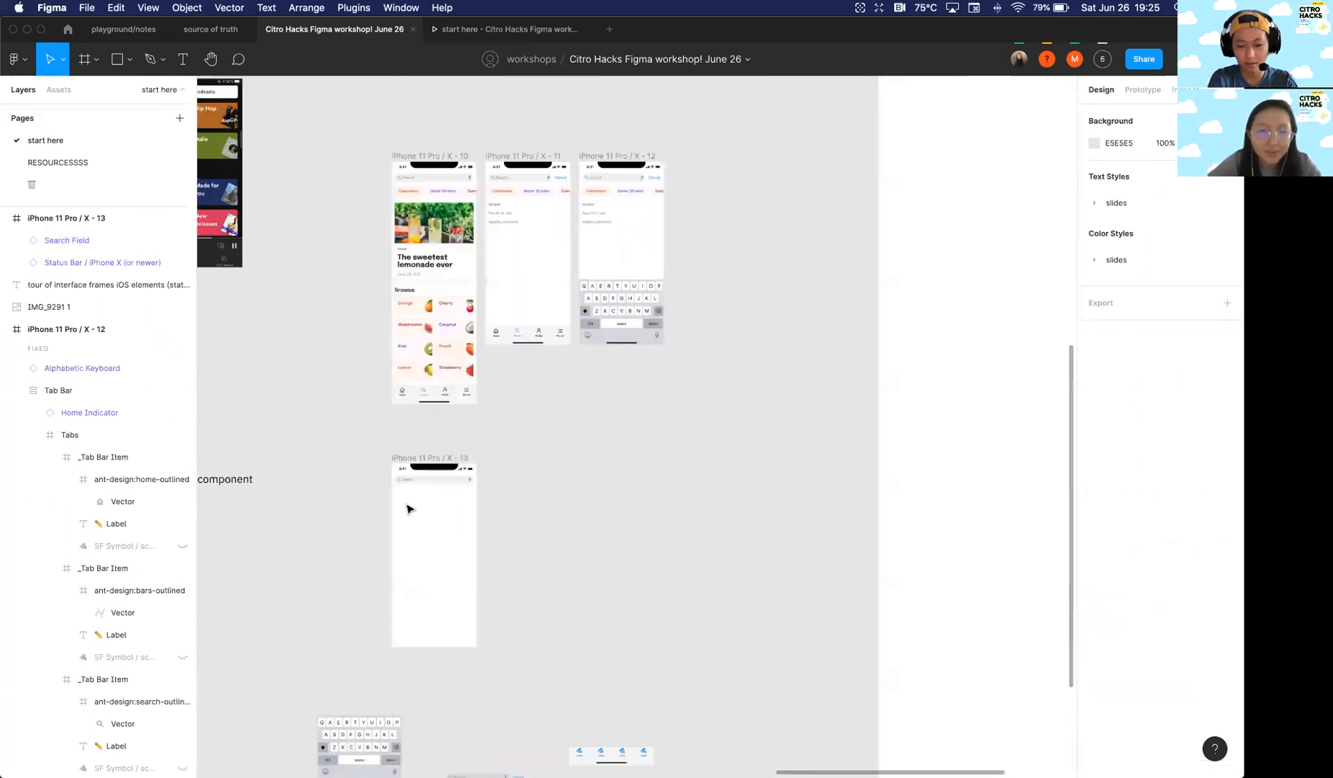
scroll(408, 509, "up", 2)
scroll(393, 576, "down", 2)
scroll(392, 554, "up", 1)
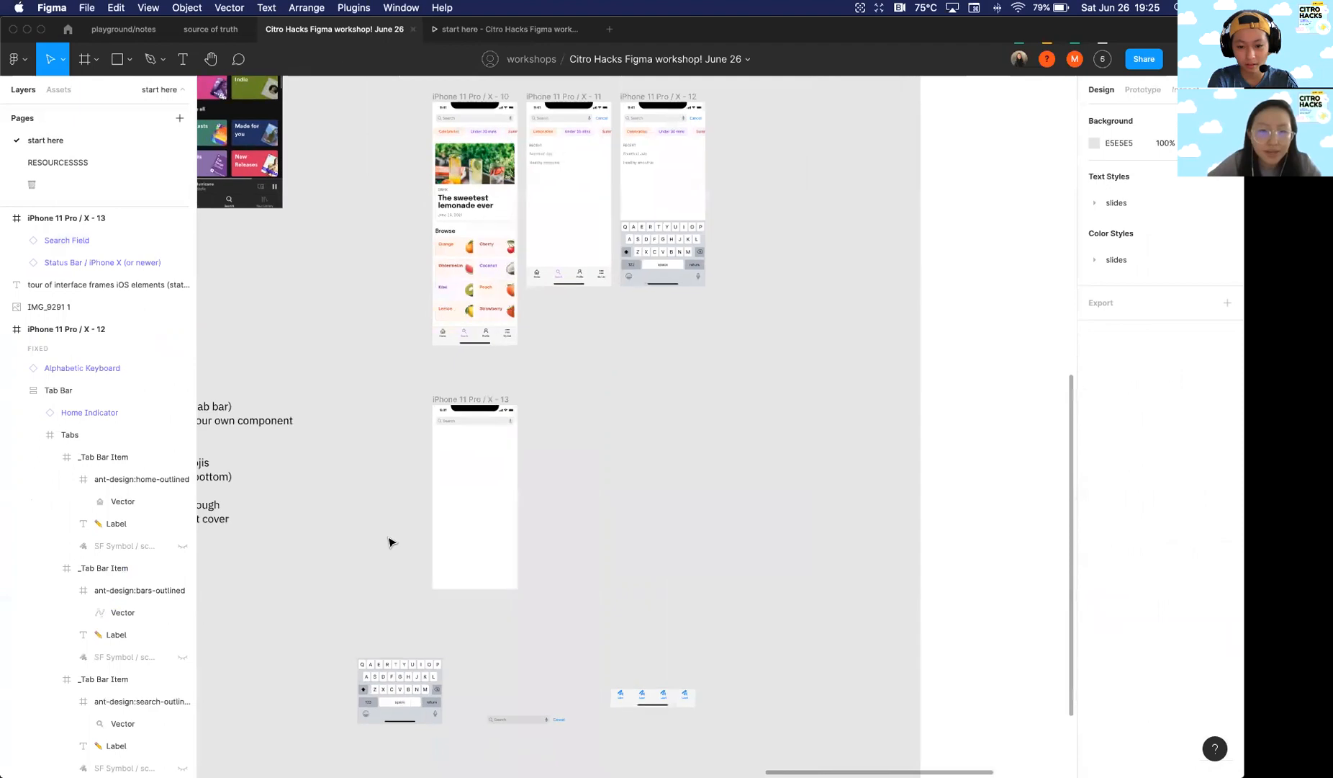
left_click(452, 386)
scroll(461, 381, "up", 3)
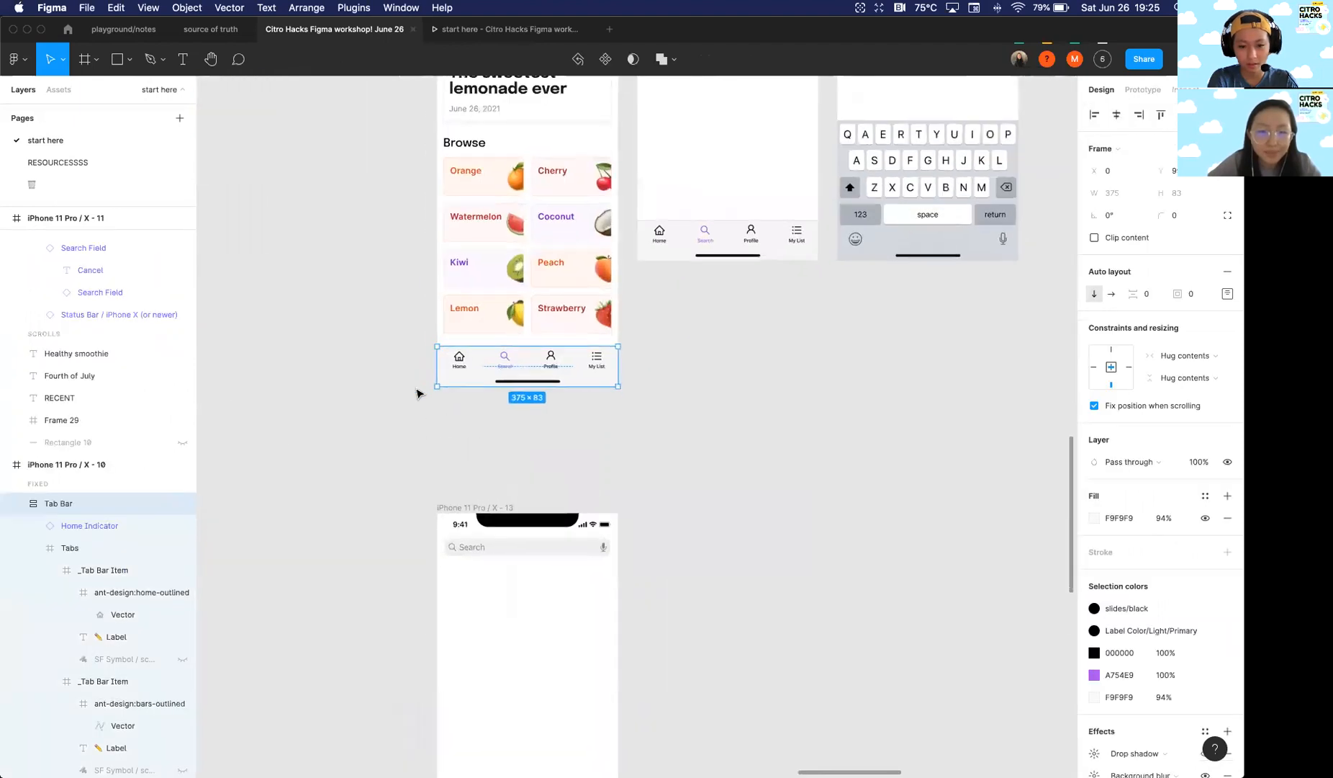
left_click(401, 450)
Step: Move the pasted Tab Bar up into the empty space beside the iPhone 11 Pro / X - 13 frame
scroll(401, 450, "down", 3)
scroll(403, 452, "down", 3)
scroll(476, 536, "up", 3)
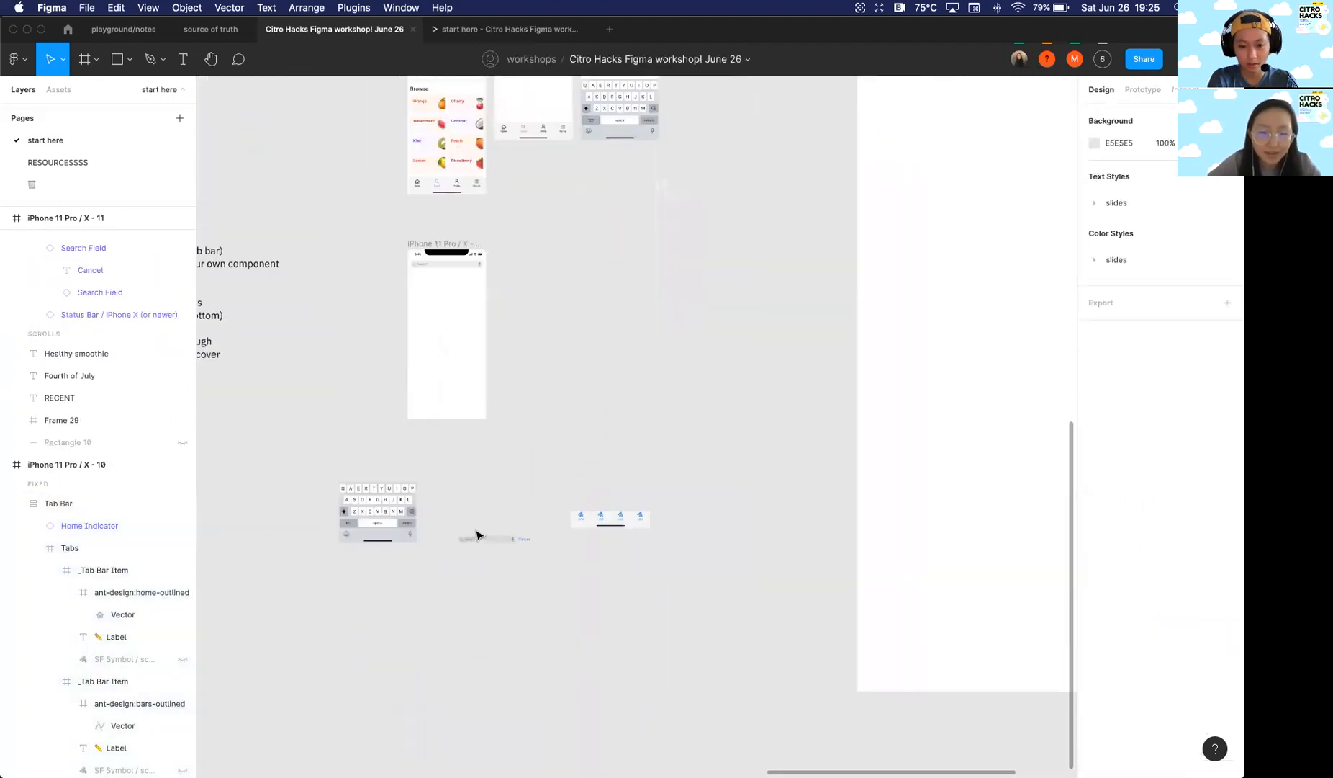
left_click_drag(646, 507, 640, 304)
scroll(640, 304, "up", 2)
scroll(640, 304, "up", 3)
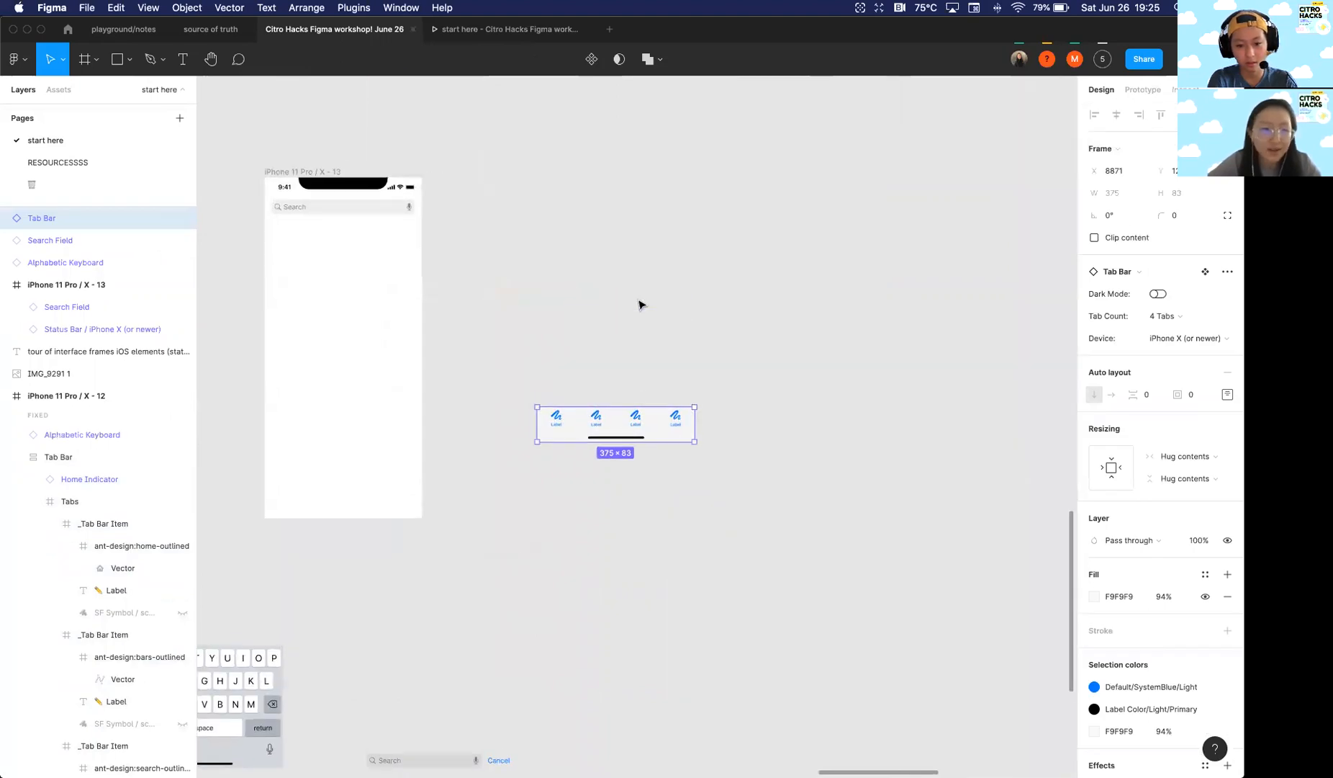
scroll(576, 440, "down", 1)
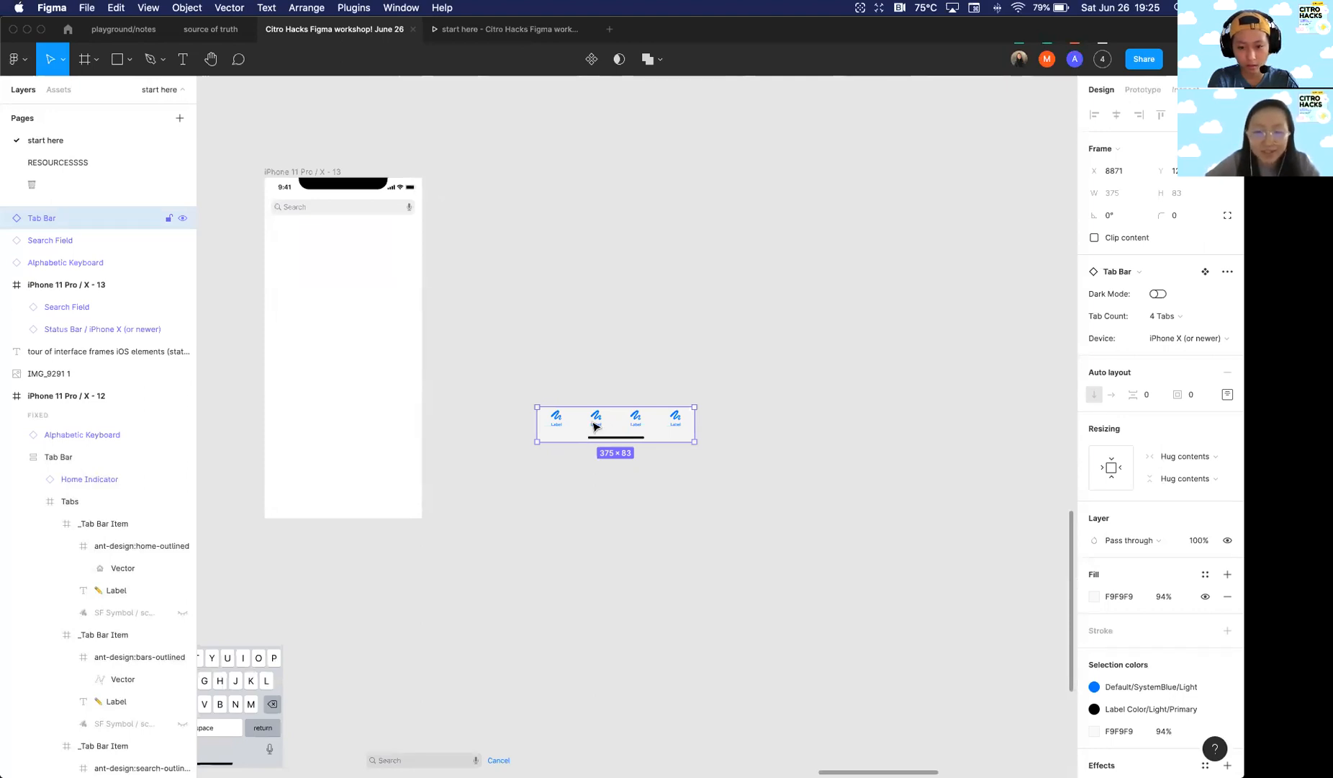
Step: Detach the pasted Tab Bar instance from its main component
scroll(578, 426, "down", 3)
scroll(458, 295, "up", 3)
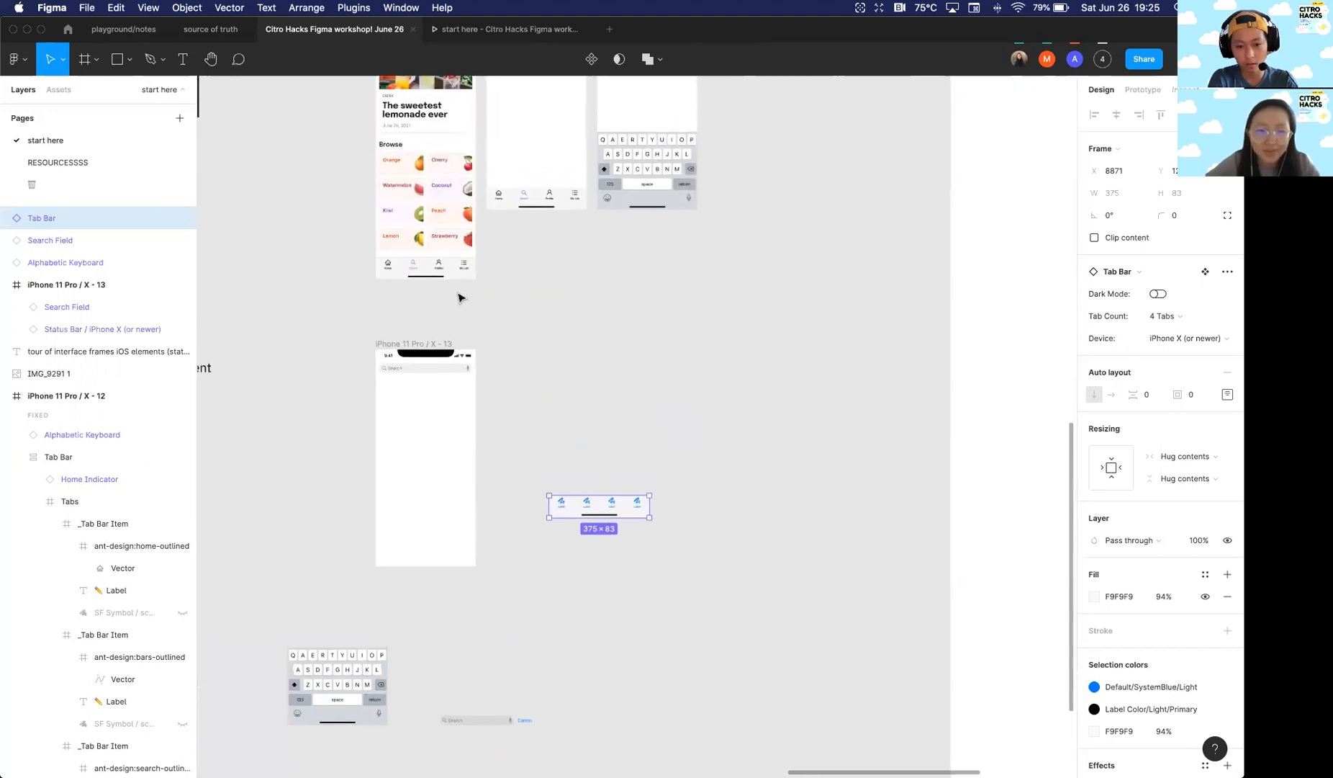
scroll(585, 527, "up", 3)
scroll(585, 527, "up", 2)
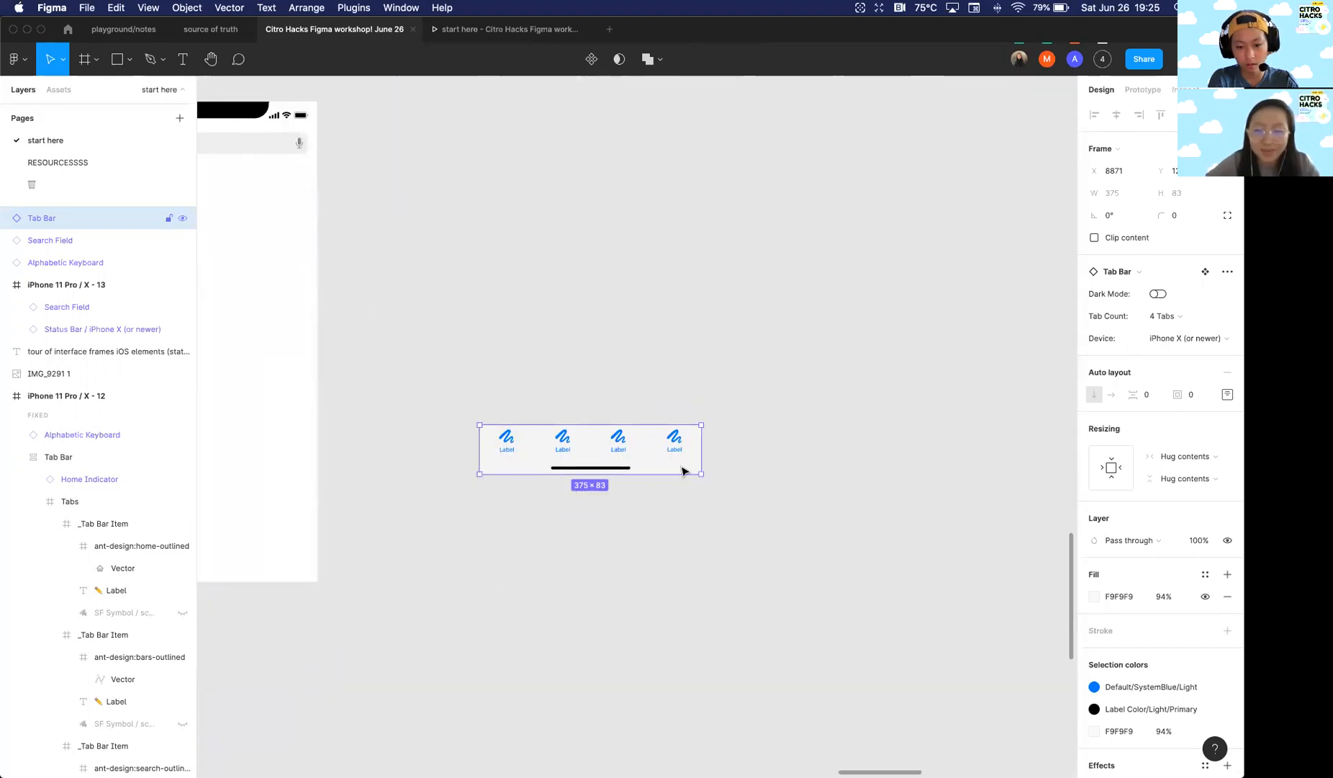
right_click(575, 451)
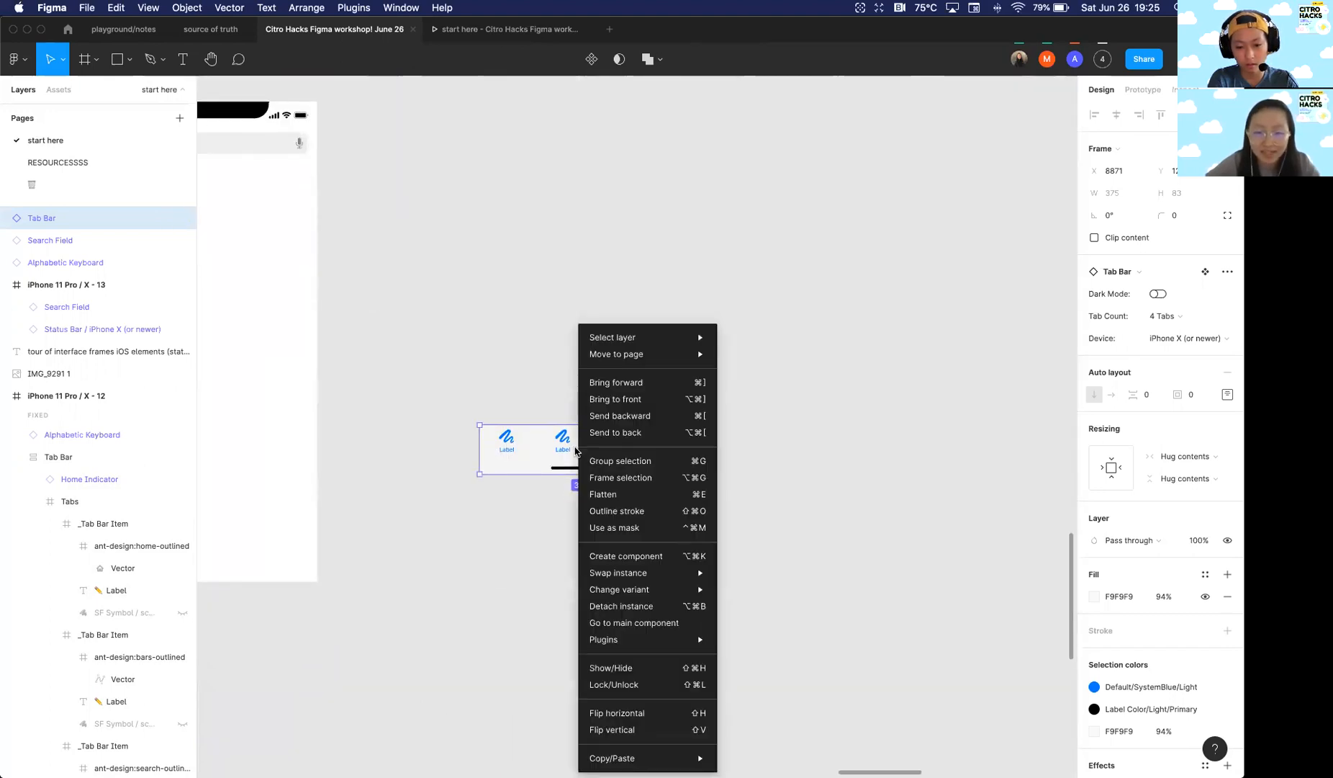
left_click(607, 606)
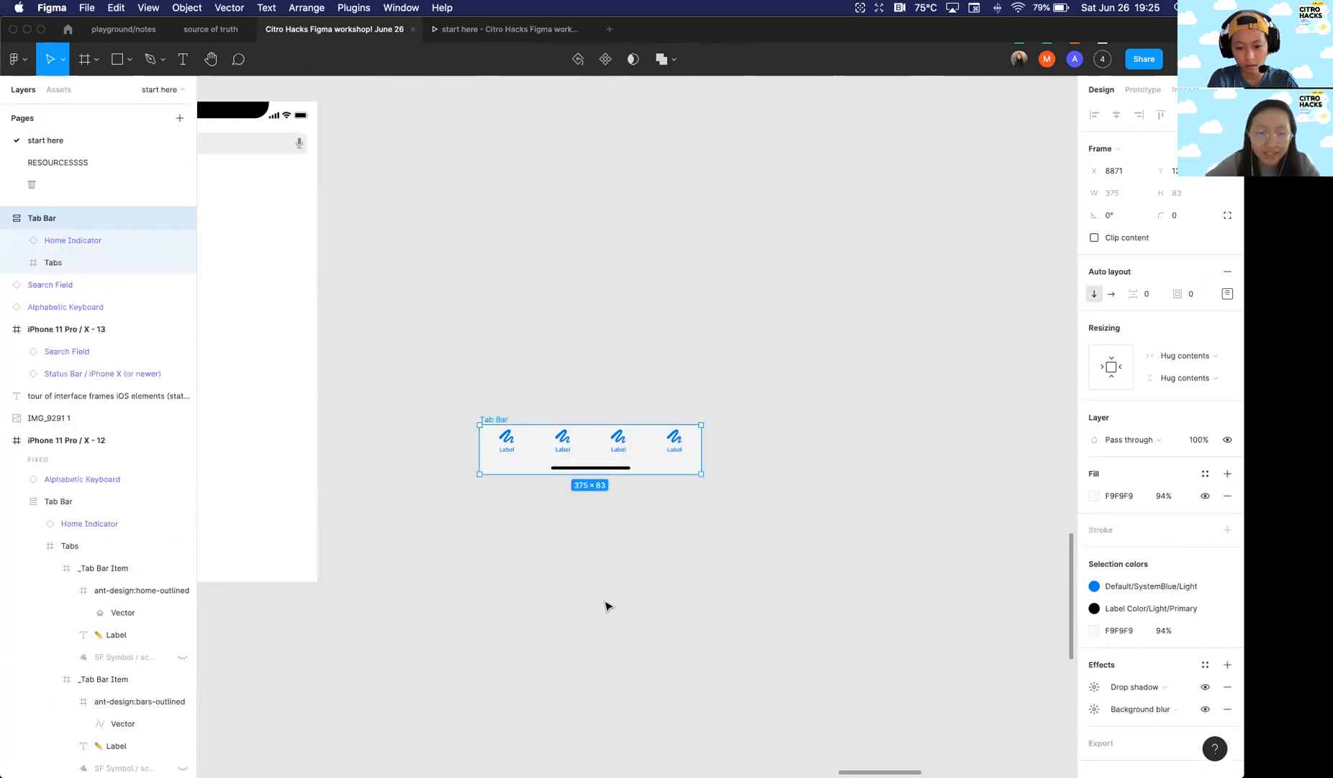
left_click(564, 521)
left_click(510, 452)
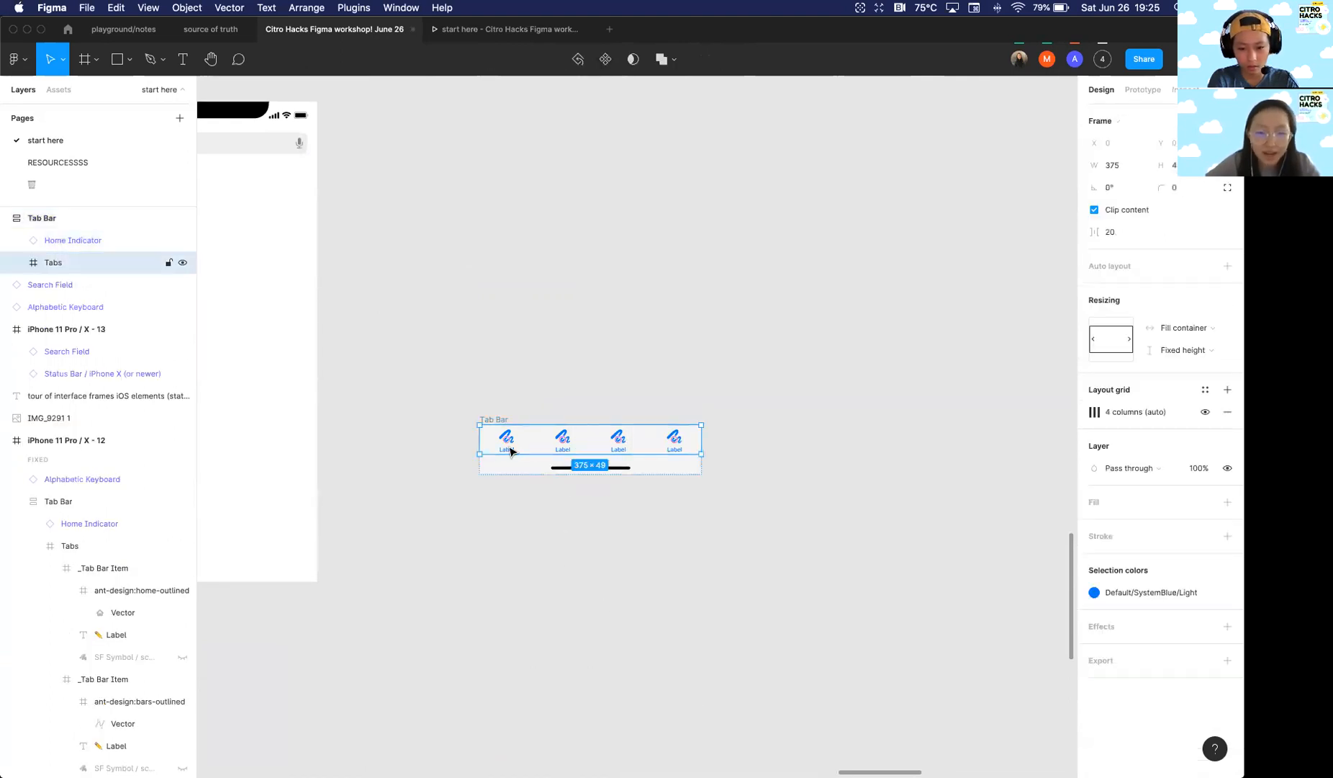
left_click(498, 402)
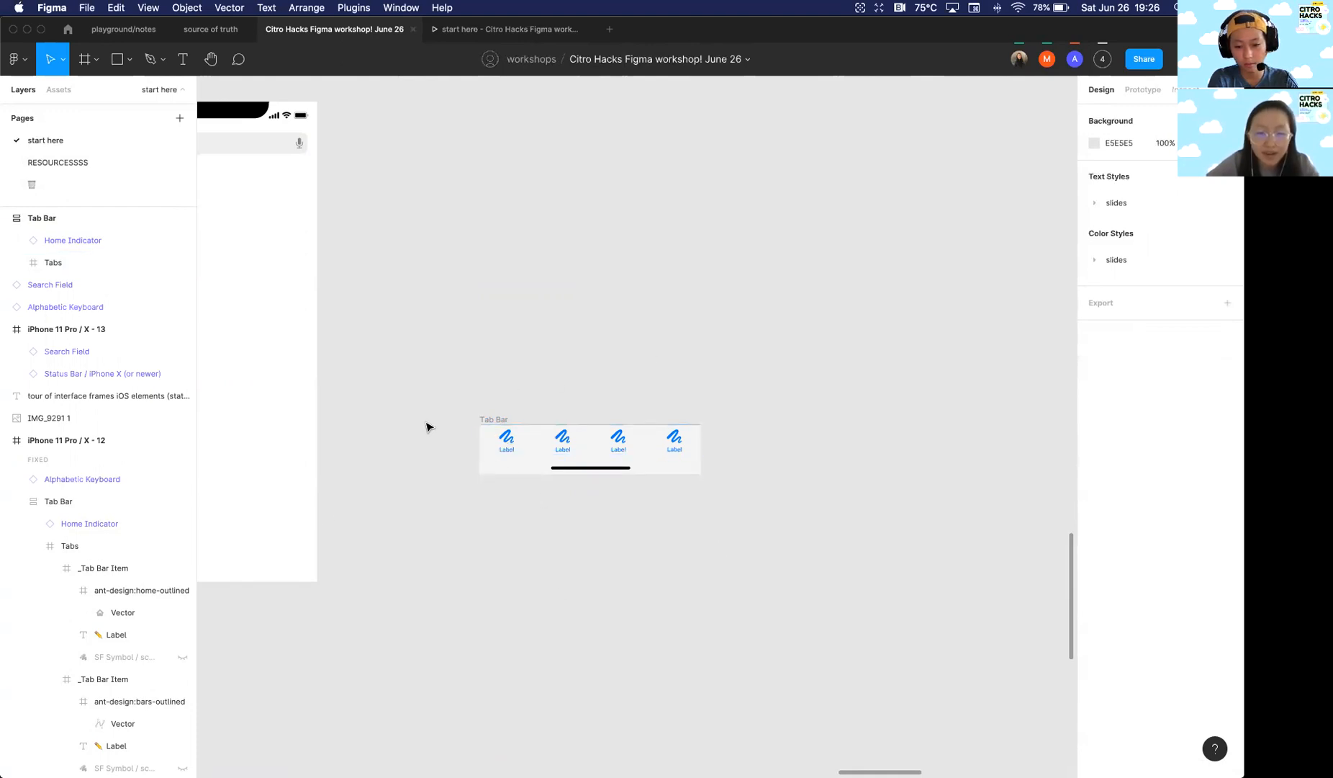
scroll(451, 424, "down", 5)
scroll(451, 425, "up", 4)
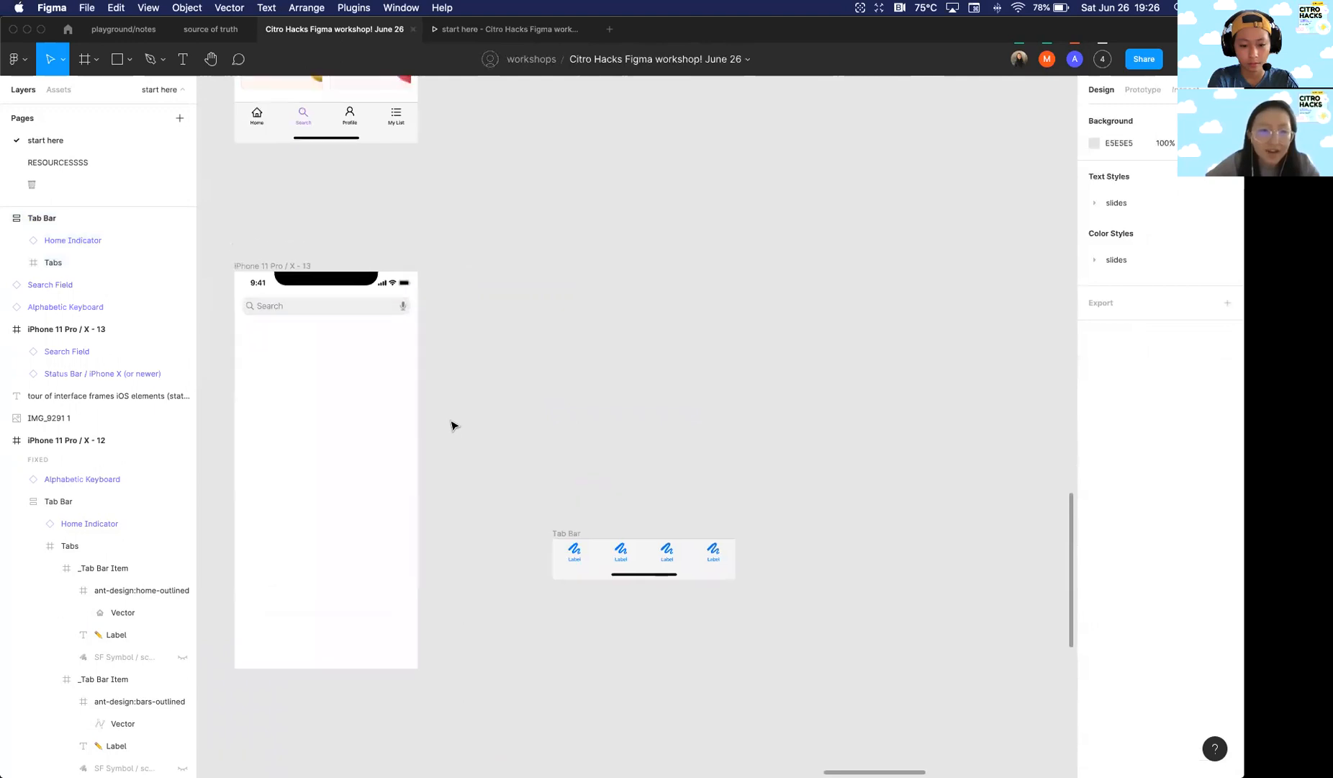
scroll(447, 261, "down", 3)
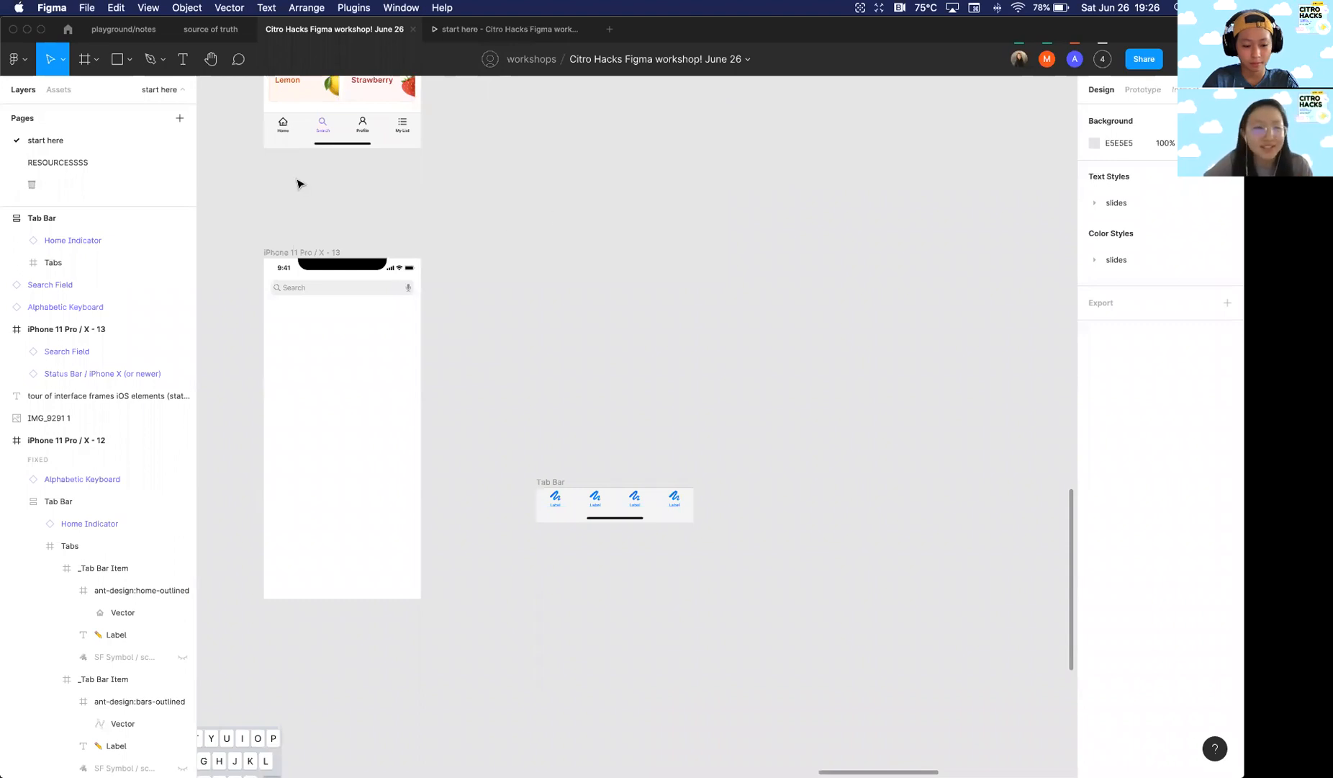
Step: Search the Figma Community for "icon" and show the matching plugins
left_click(67, 30)
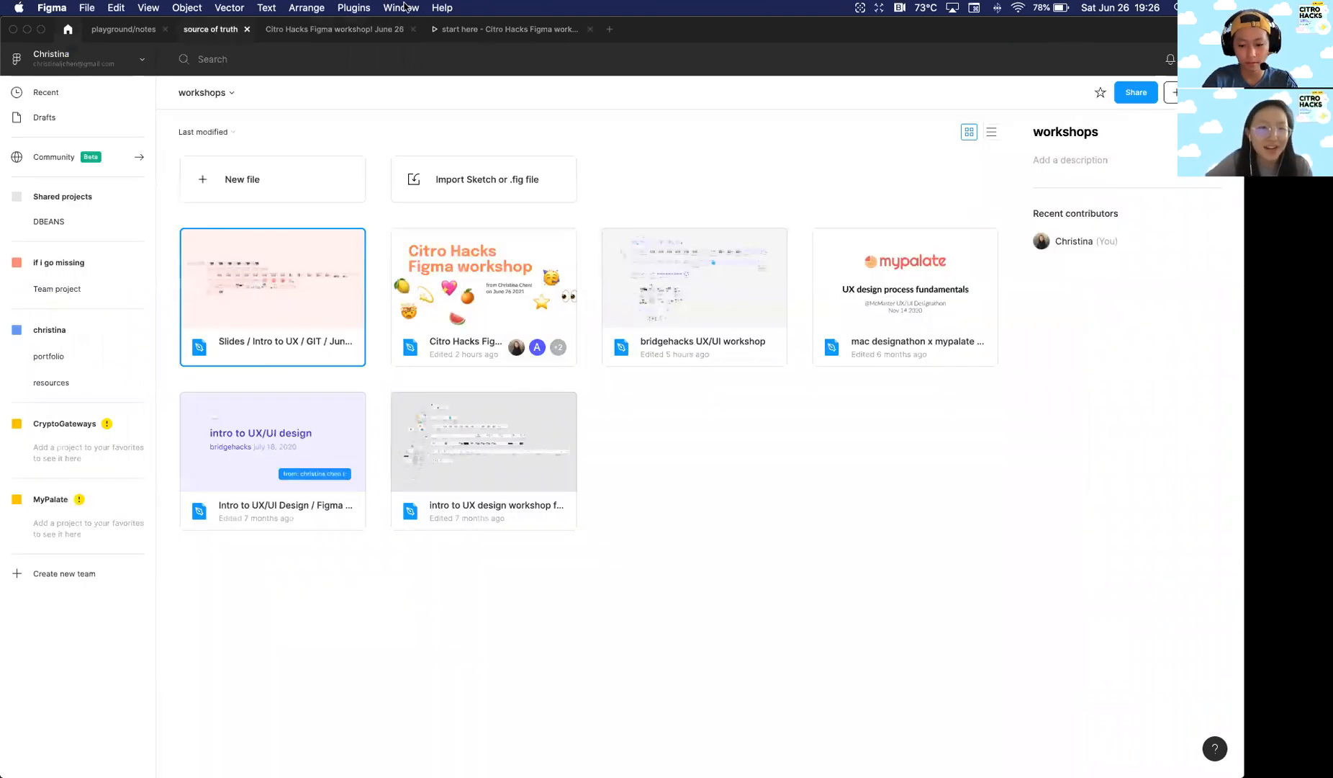
left_click(66, 160)
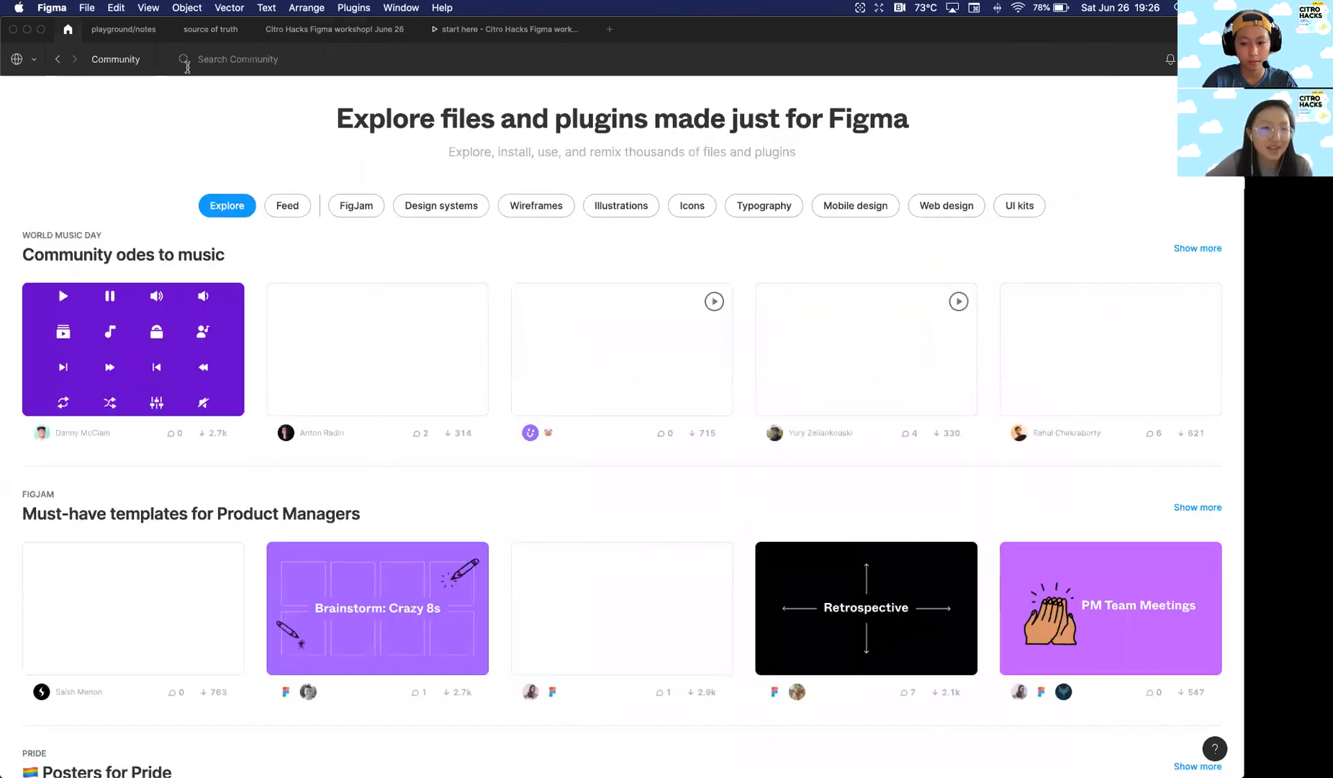
left_click(320, 52)
type("icon")
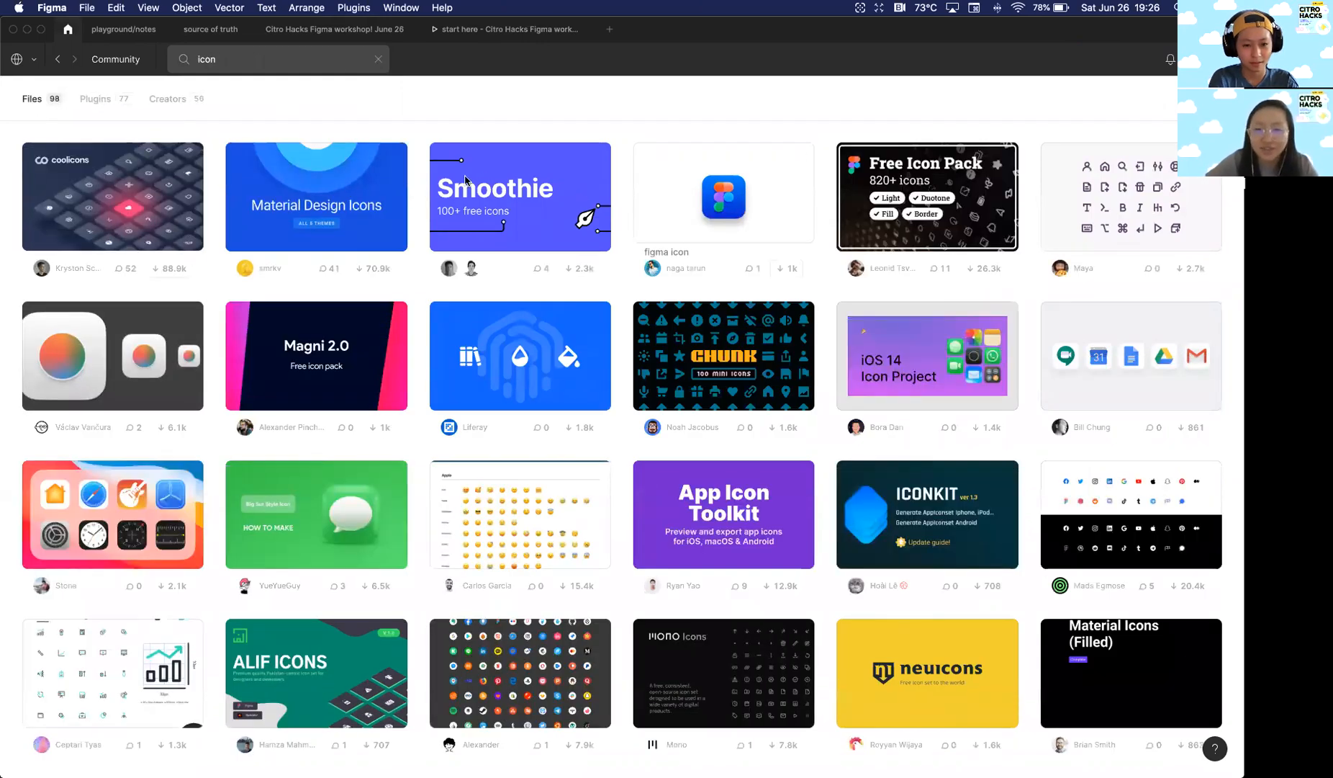
left_click(107, 105)
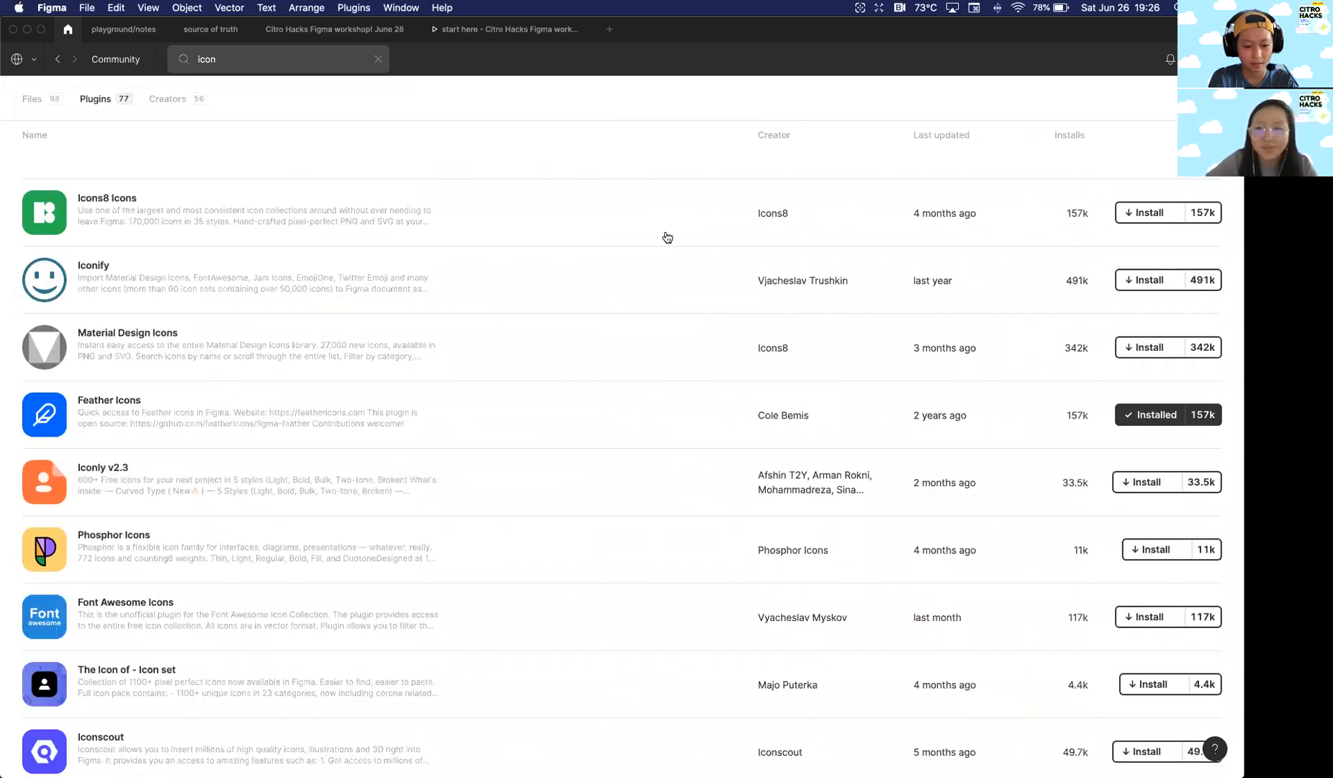
Step: Return to the Citro Hacks Figma workshop file, run the Iconify plugin and move its window clear of the screen designs
left_click(365, 30)
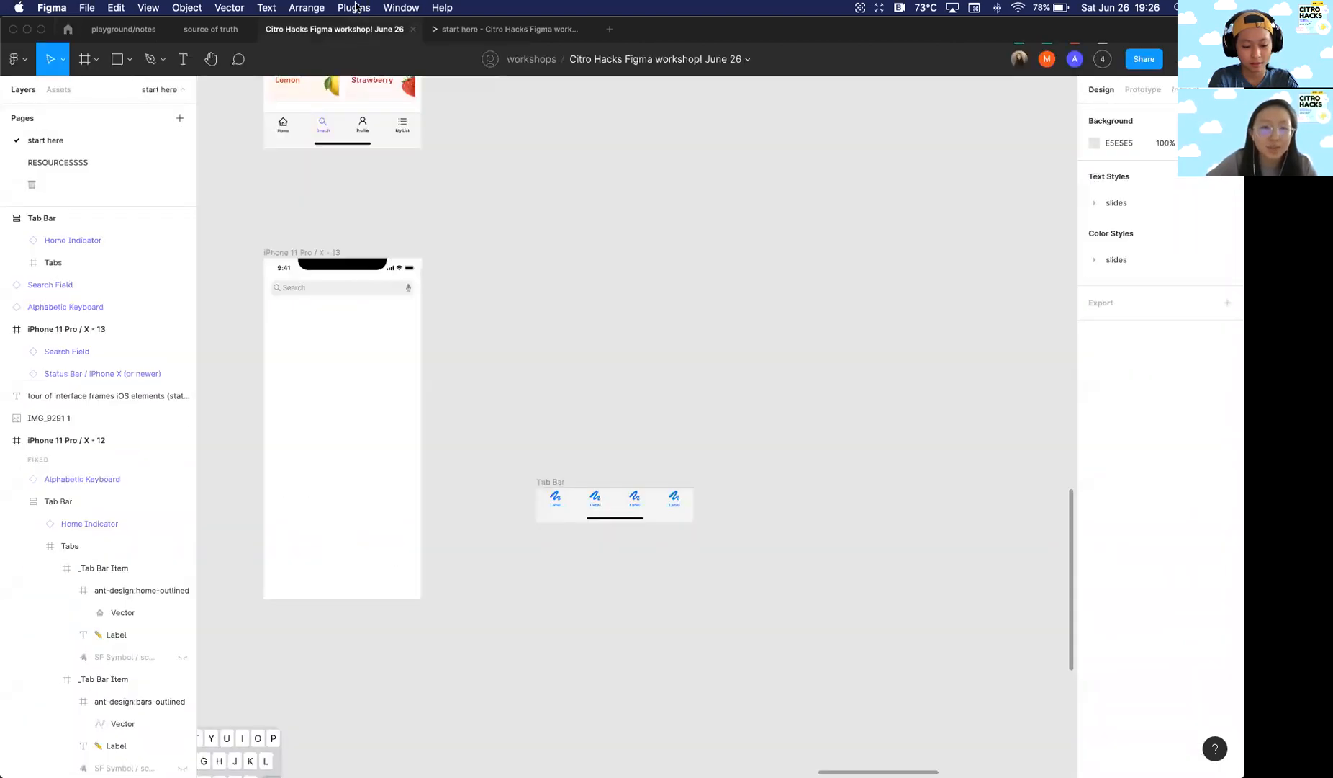
left_click(354, 8)
left_click(355, 7)
right_click(502, 200)
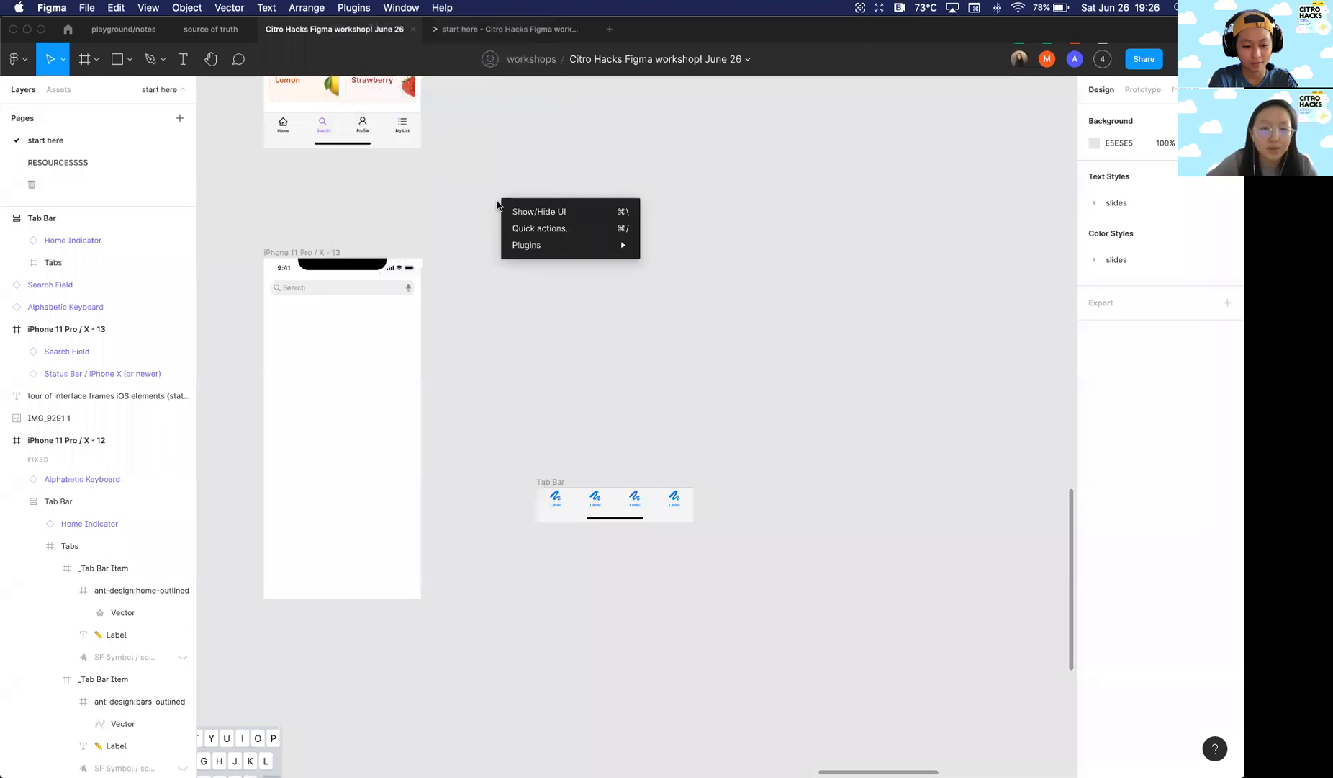
mouse_move(576, 246)
left_click(504, 398)
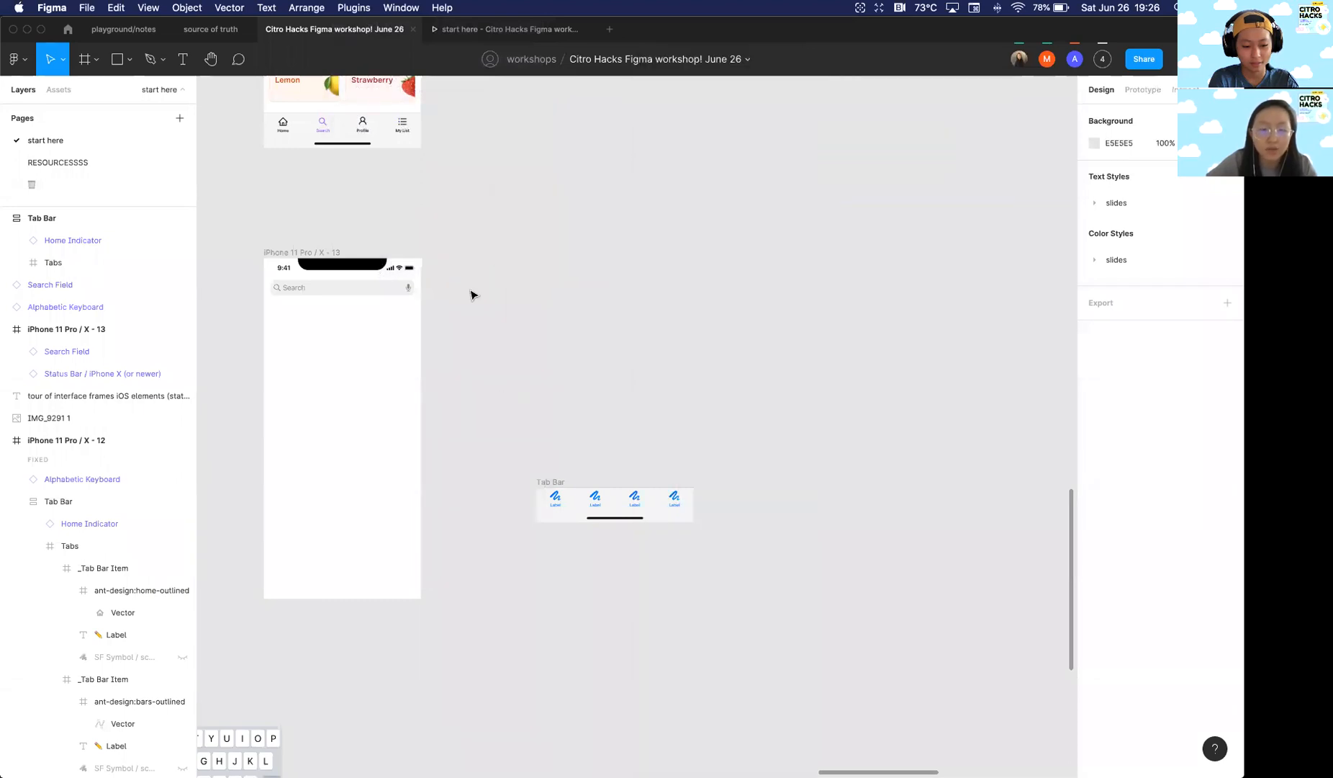
left_click(352, 7)
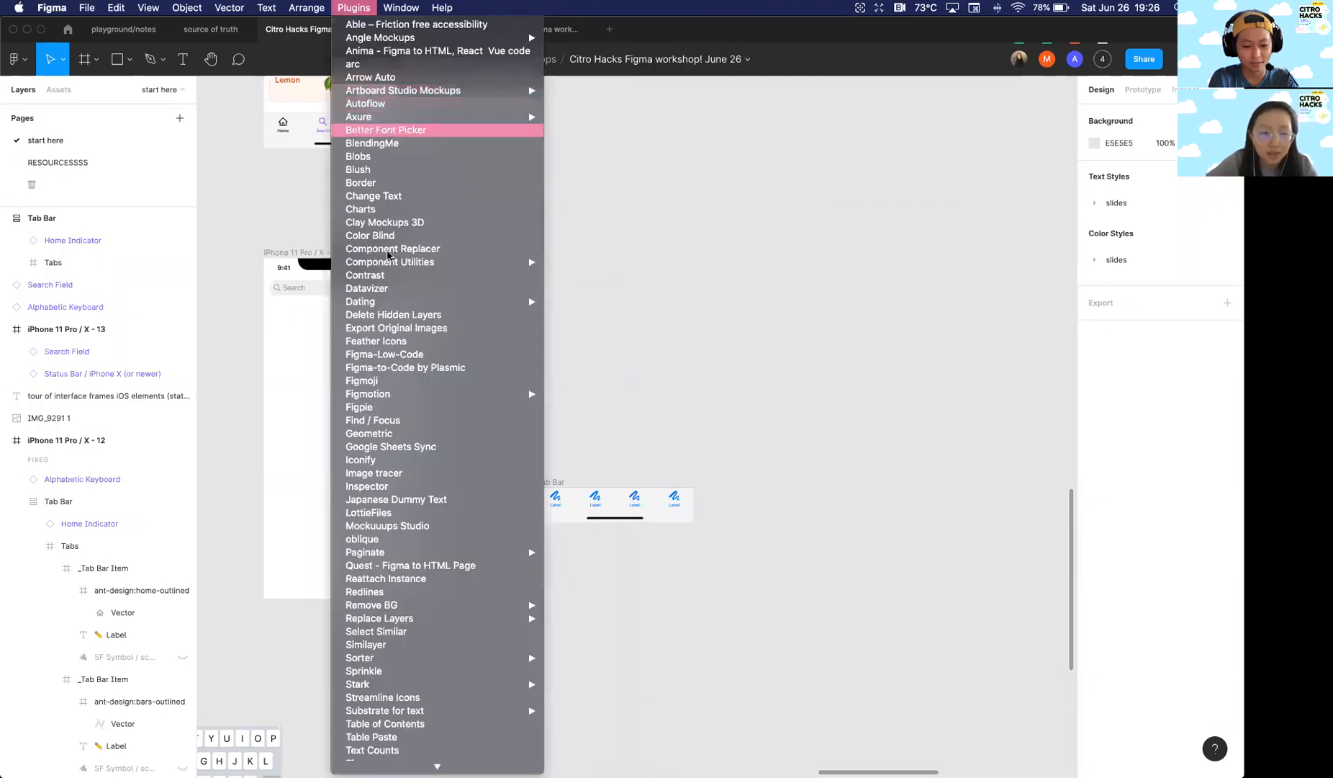
scroll(395, 432, "down", 5)
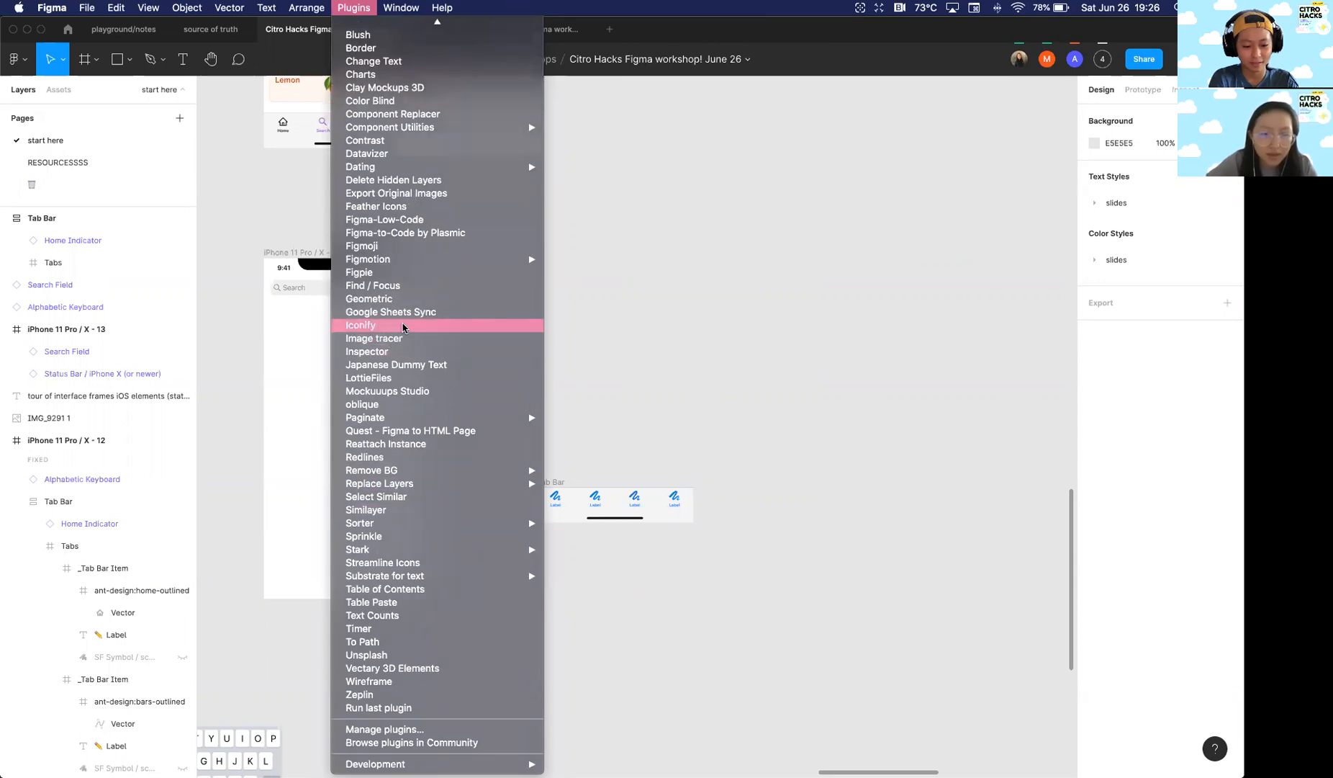
left_click(388, 325)
left_click_drag(466, 162, 301, 168)
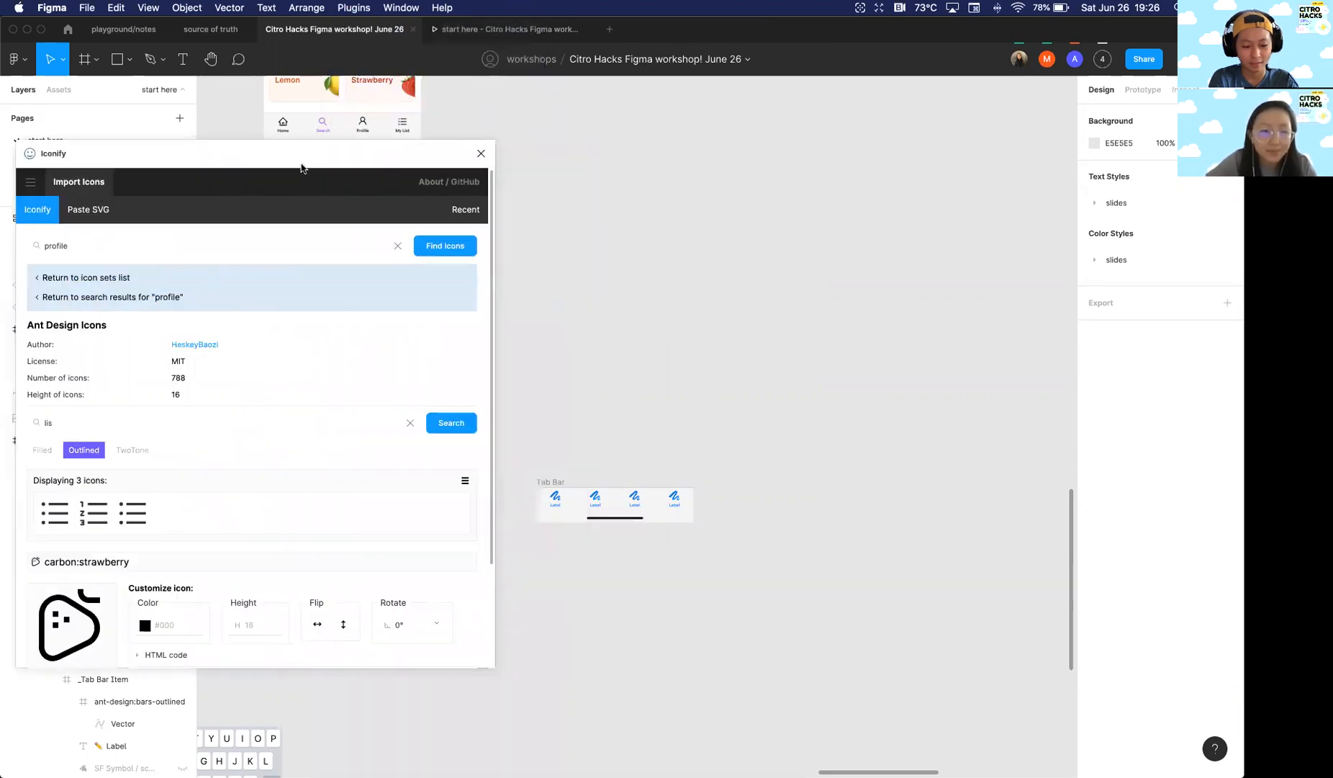
Step: Find "home" in Iconify, filter to Ant Design Icons and place the outlined home icon on the canvas above the Tab Bar
scroll(649, 364, "left", 5)
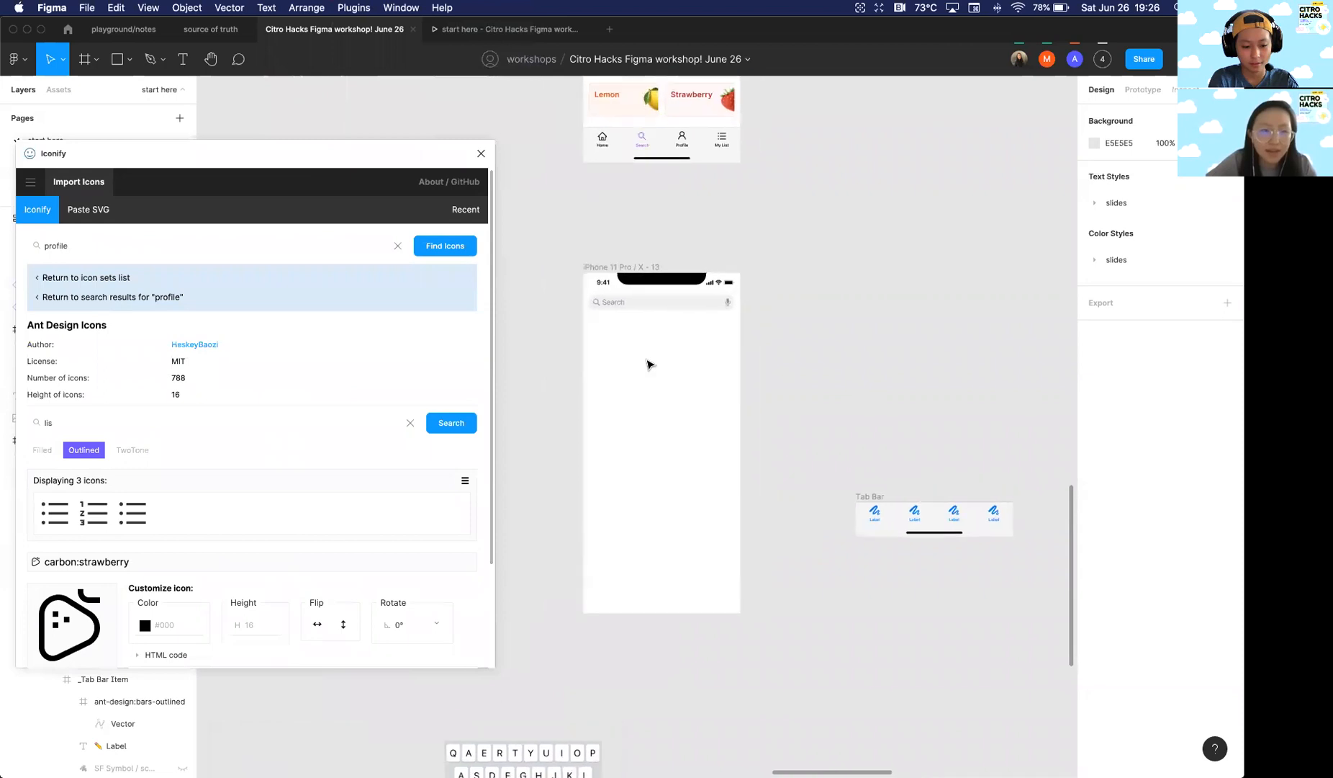
scroll(649, 364, "down", 3)
scroll(649, 365, "down", 3)
double_click(82, 244)
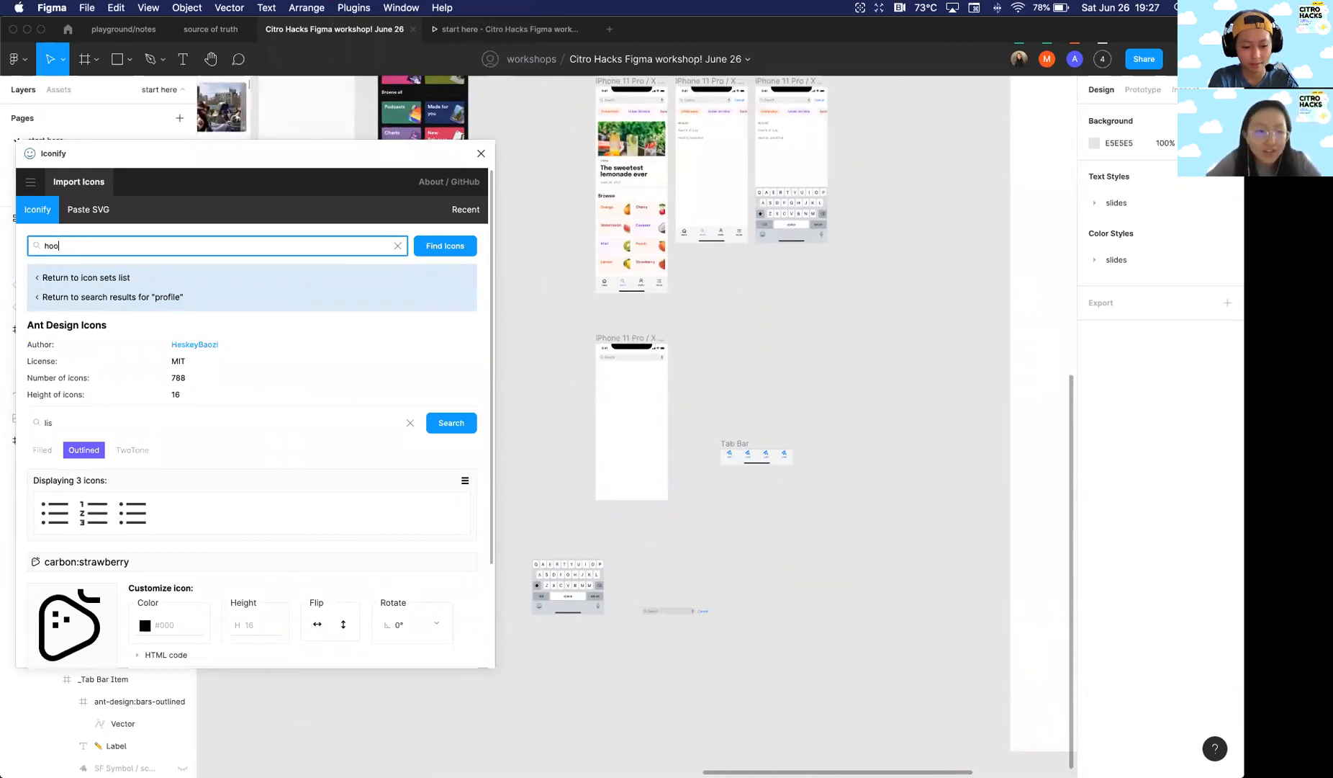
type("home")
key("Return")
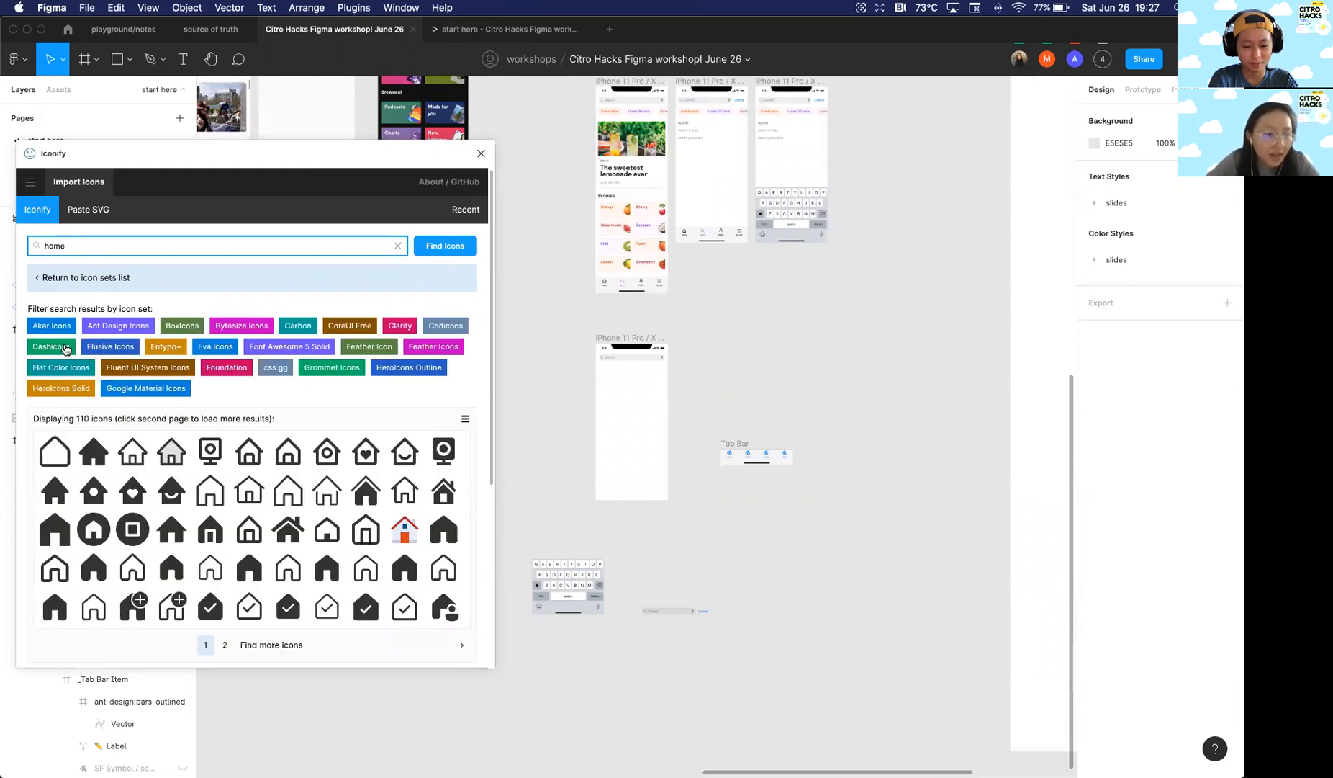
left_click(108, 325)
scroll(134, 500, "down", 2)
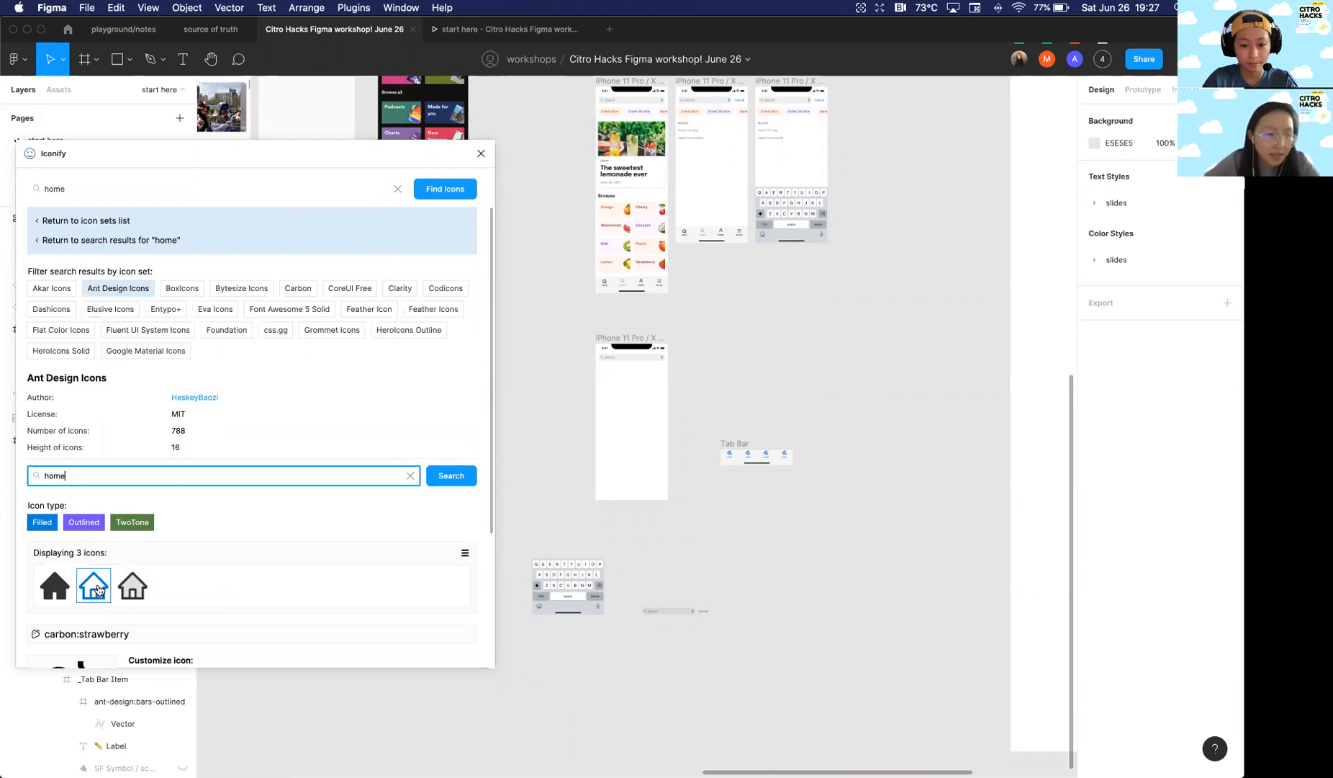
left_click_drag(98, 589, 799, 308)
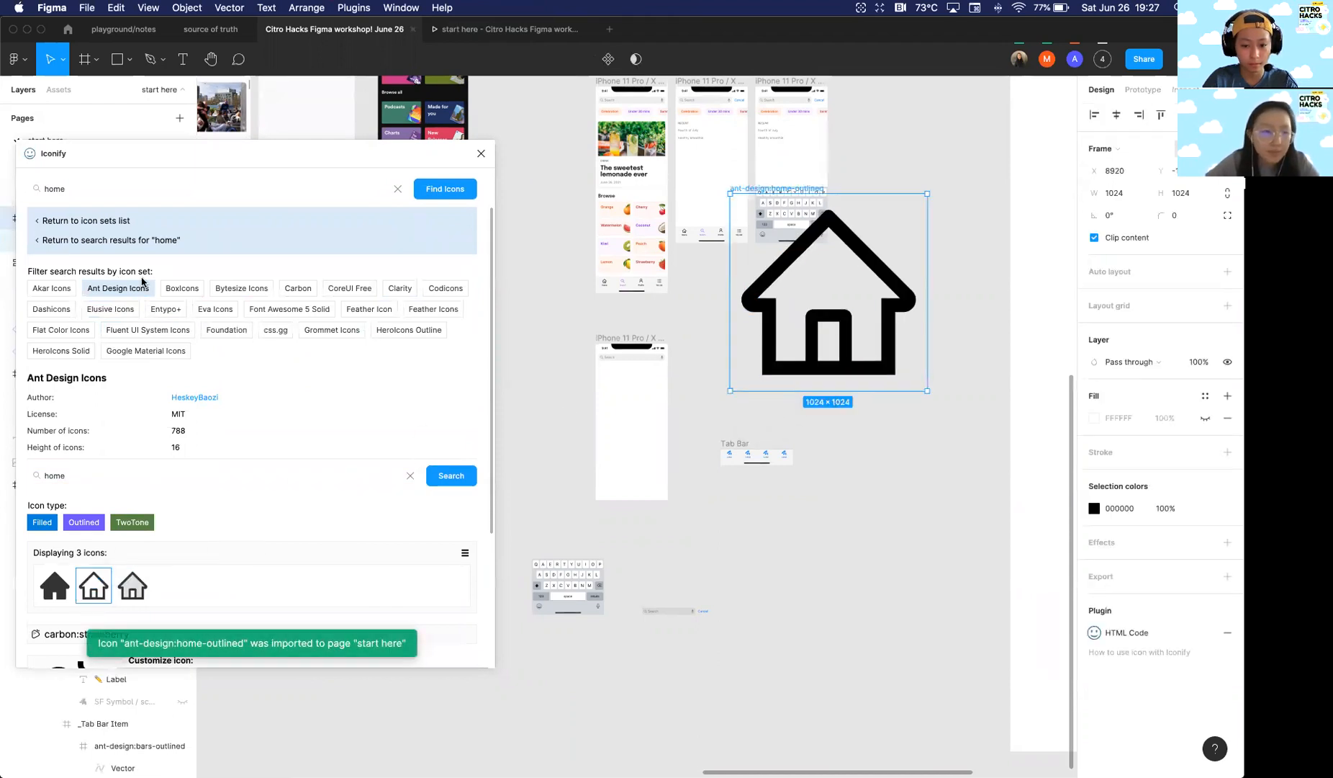
Step: Find "search" in Iconify's Ant Design Icons and place the outlined magnifier icon on the canvas below the Tab Bar
scroll(68, 229, "up", 1)
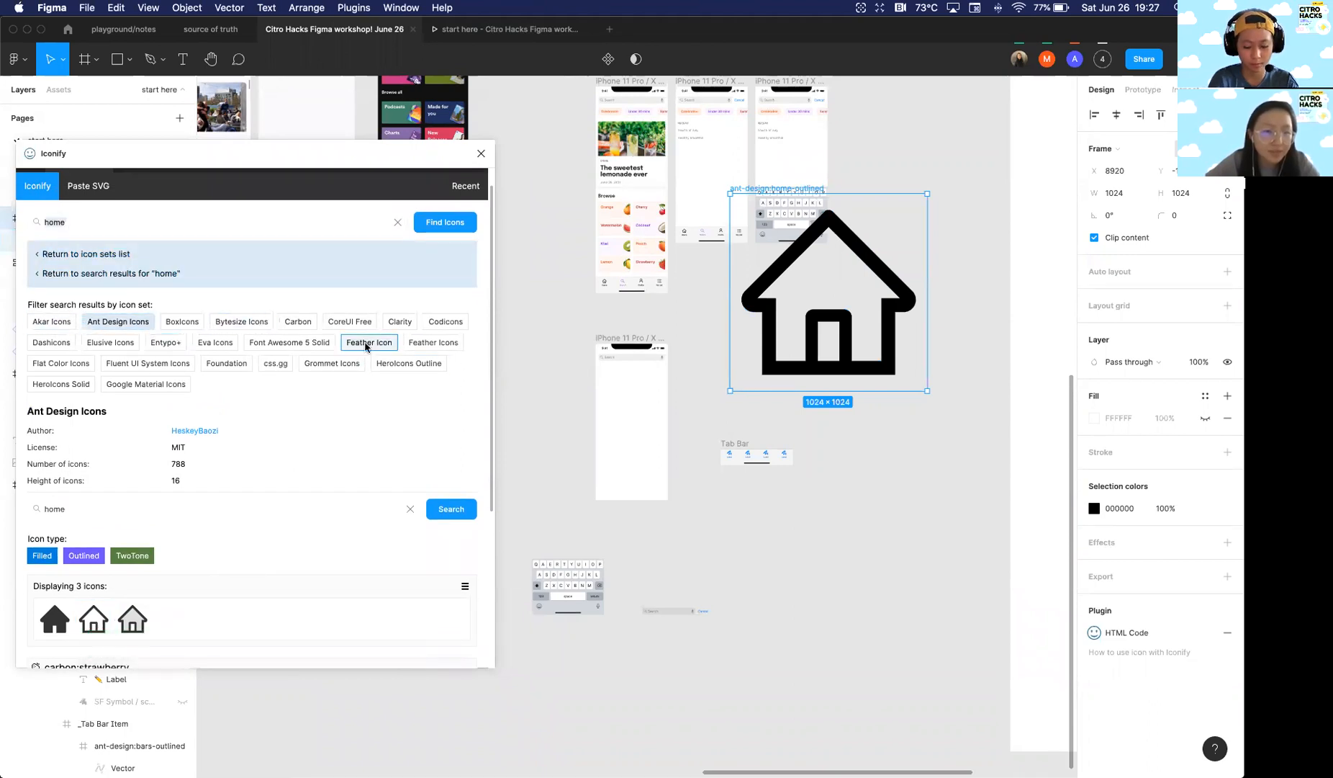
left_click(79, 222)
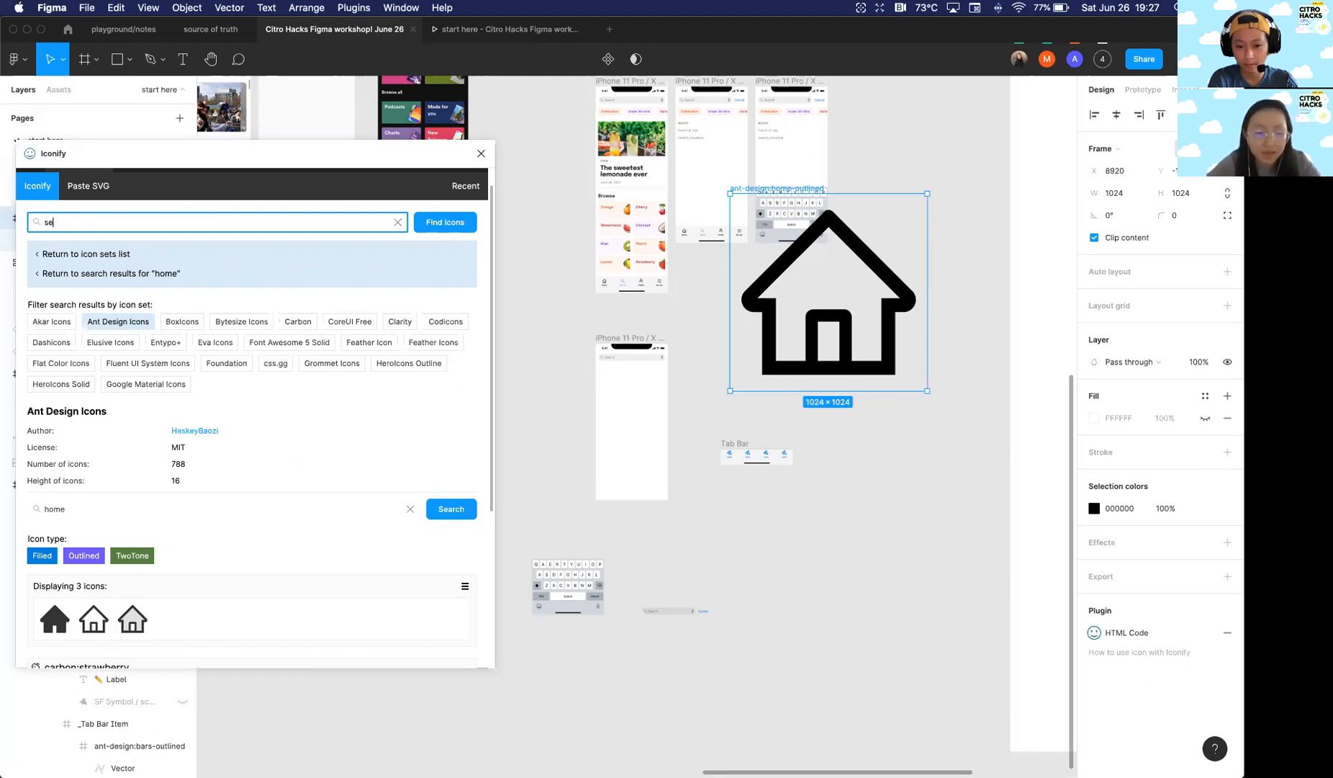
key("Return")
left_click(118, 321)
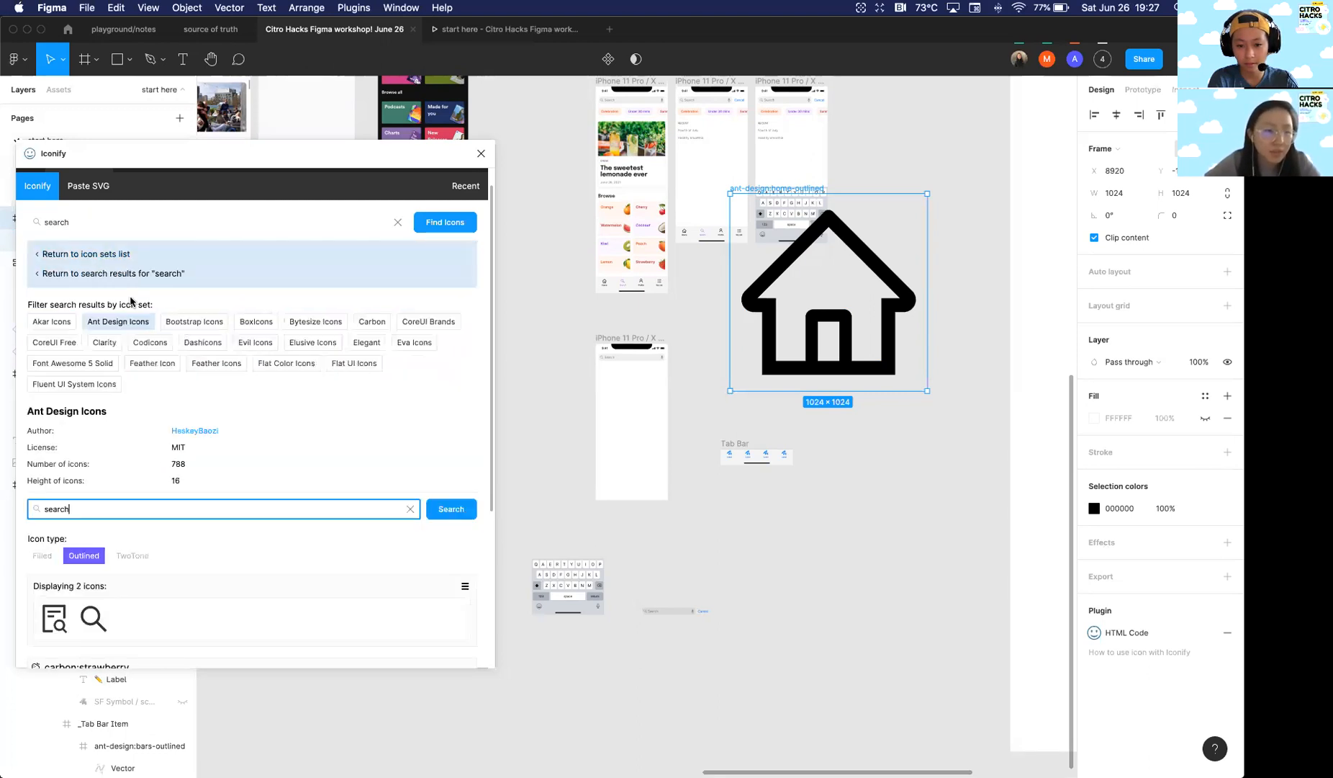
left_click_drag(94, 618, 796, 615)
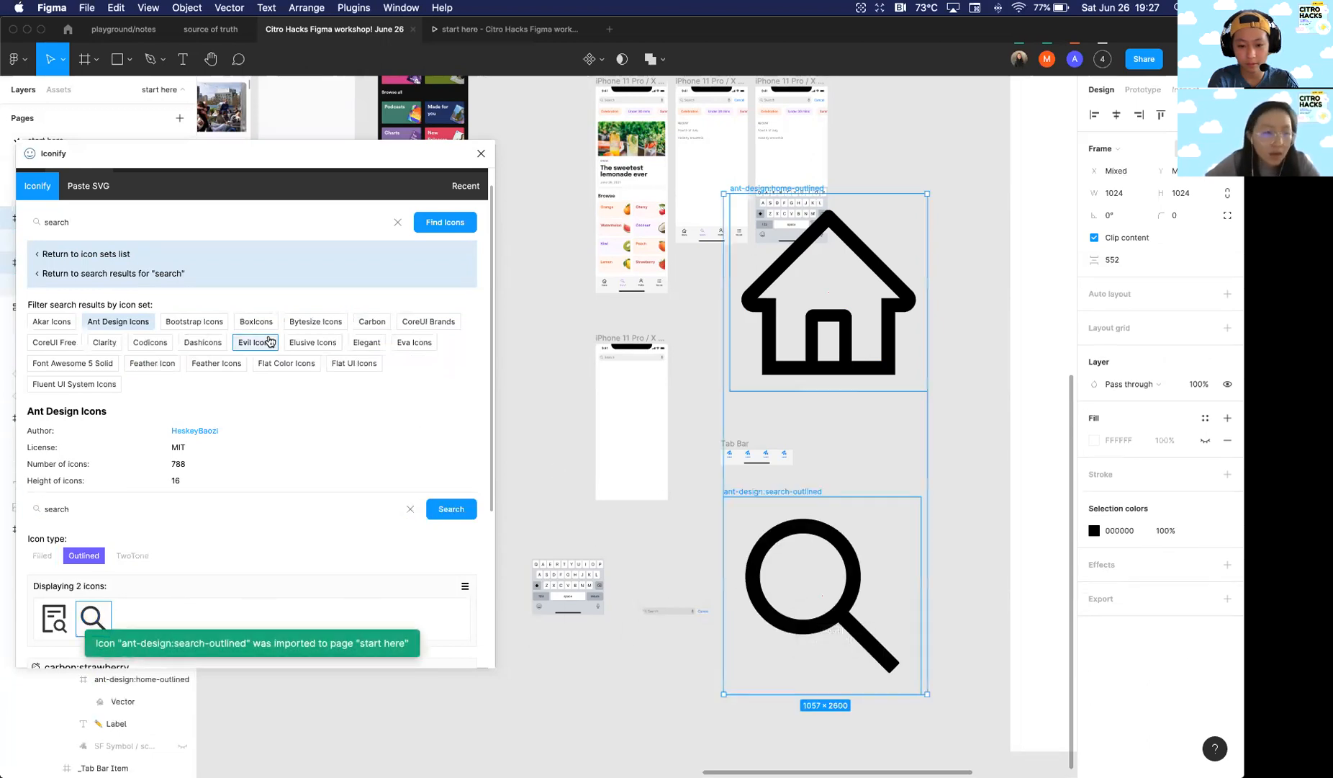
left_click(633, 568)
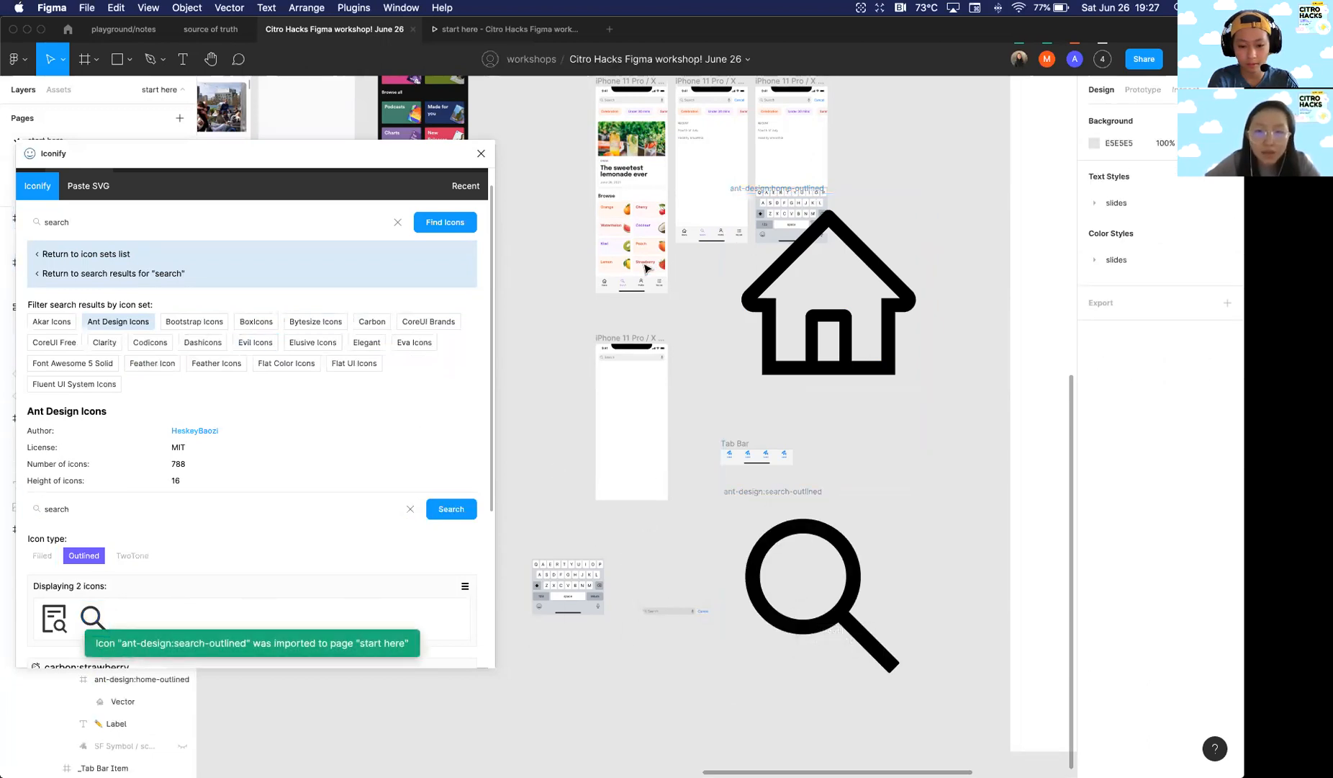
Step: Find "user" in Iconify's Ant Design Icons and place the plain outlined user icon below the magnifier icon
scroll(646, 268, "up", 3)
scroll(649, 264, "down", 5)
scroll(651, 266, "down", 3)
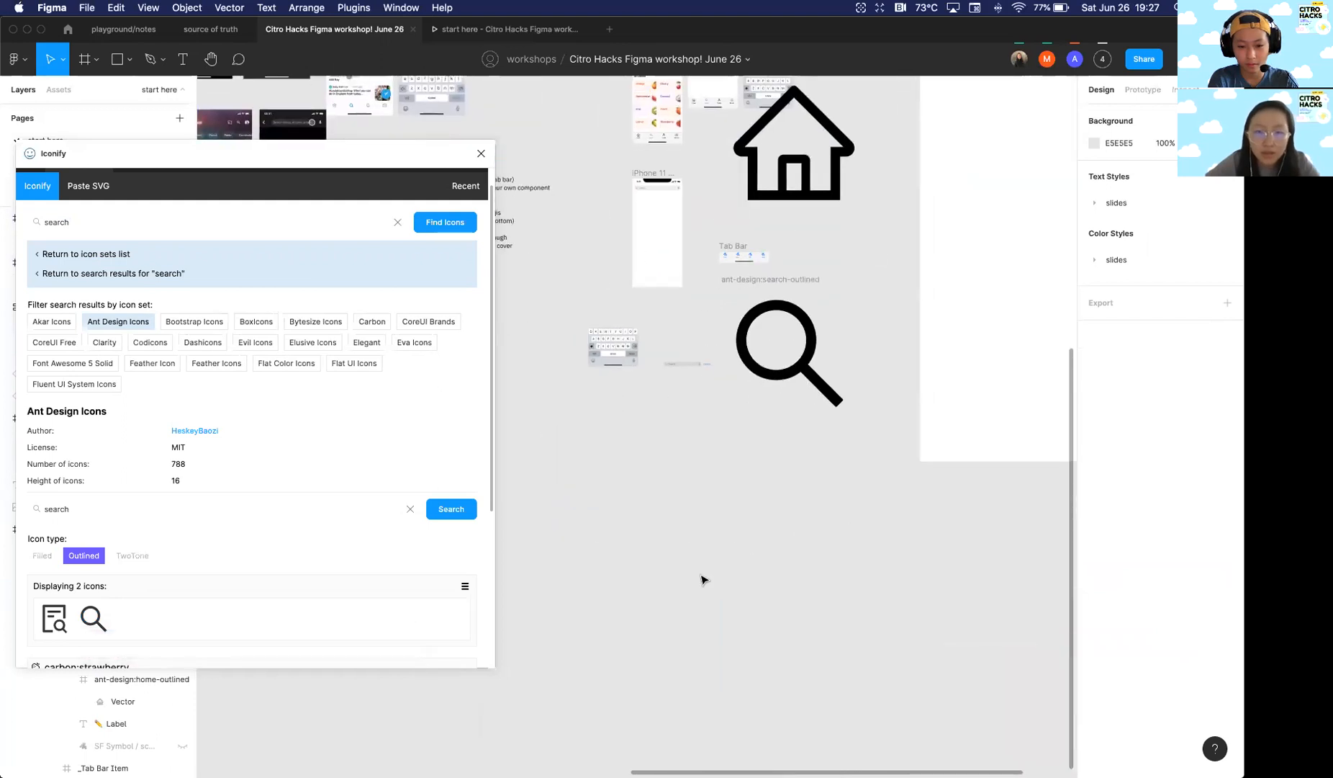
left_click(127, 227)
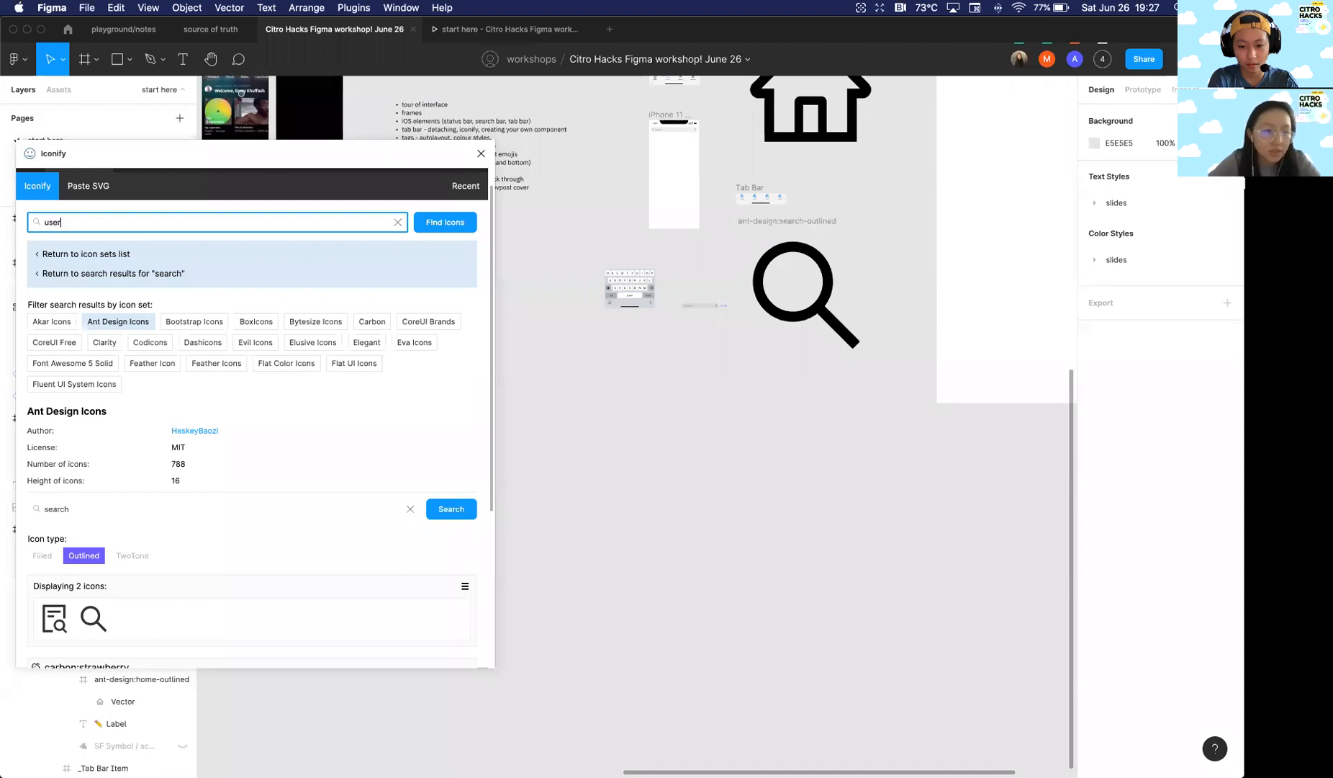
key("Return")
left_click(93, 305)
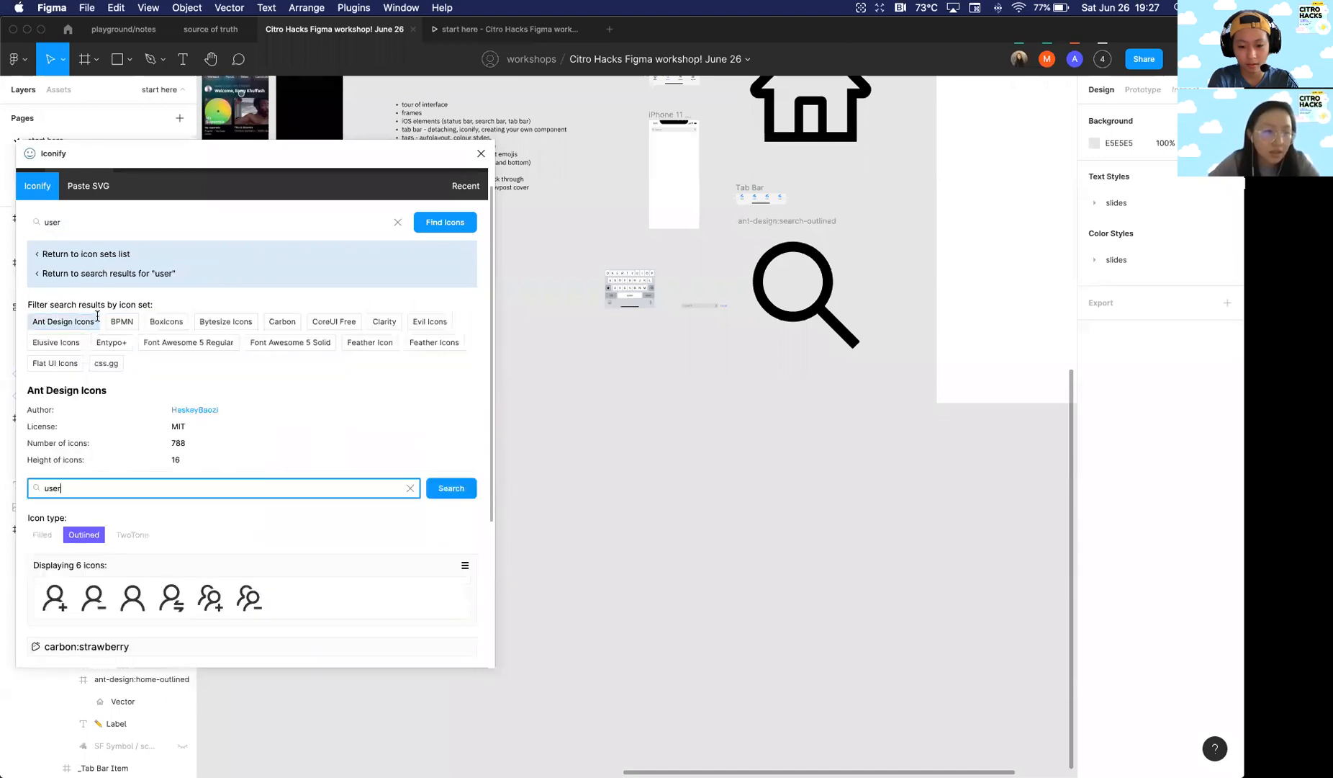
scroll(143, 522, "down", 2)
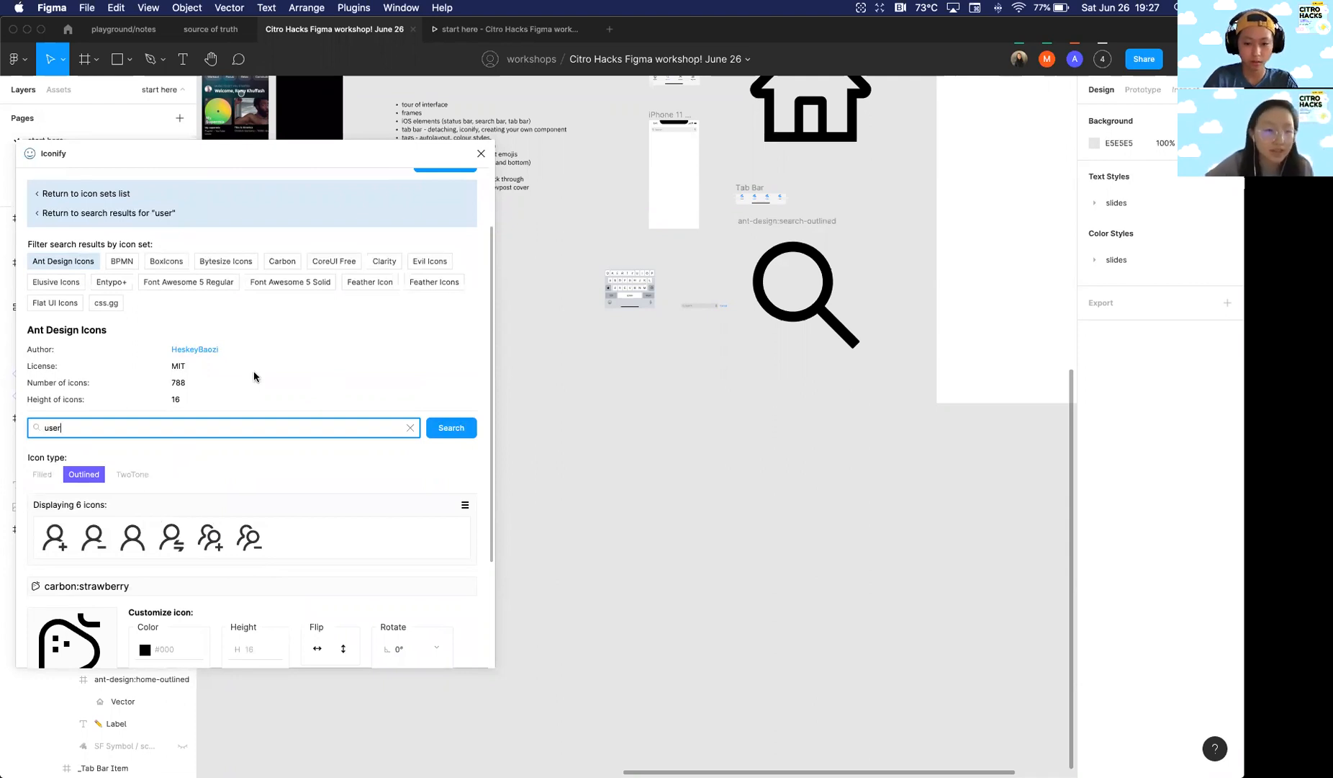
scroll(178, 486, "down", 2)
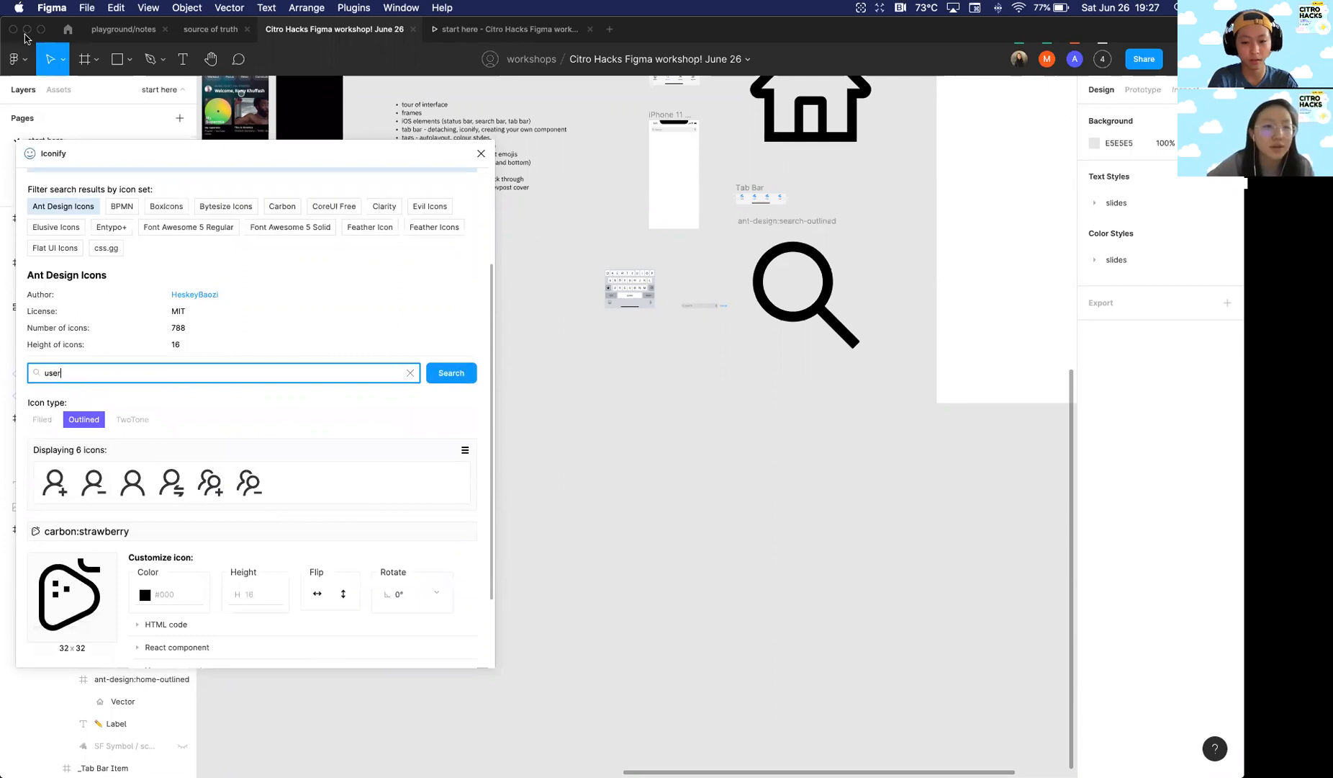
left_click_drag(133, 482, 721, 467)
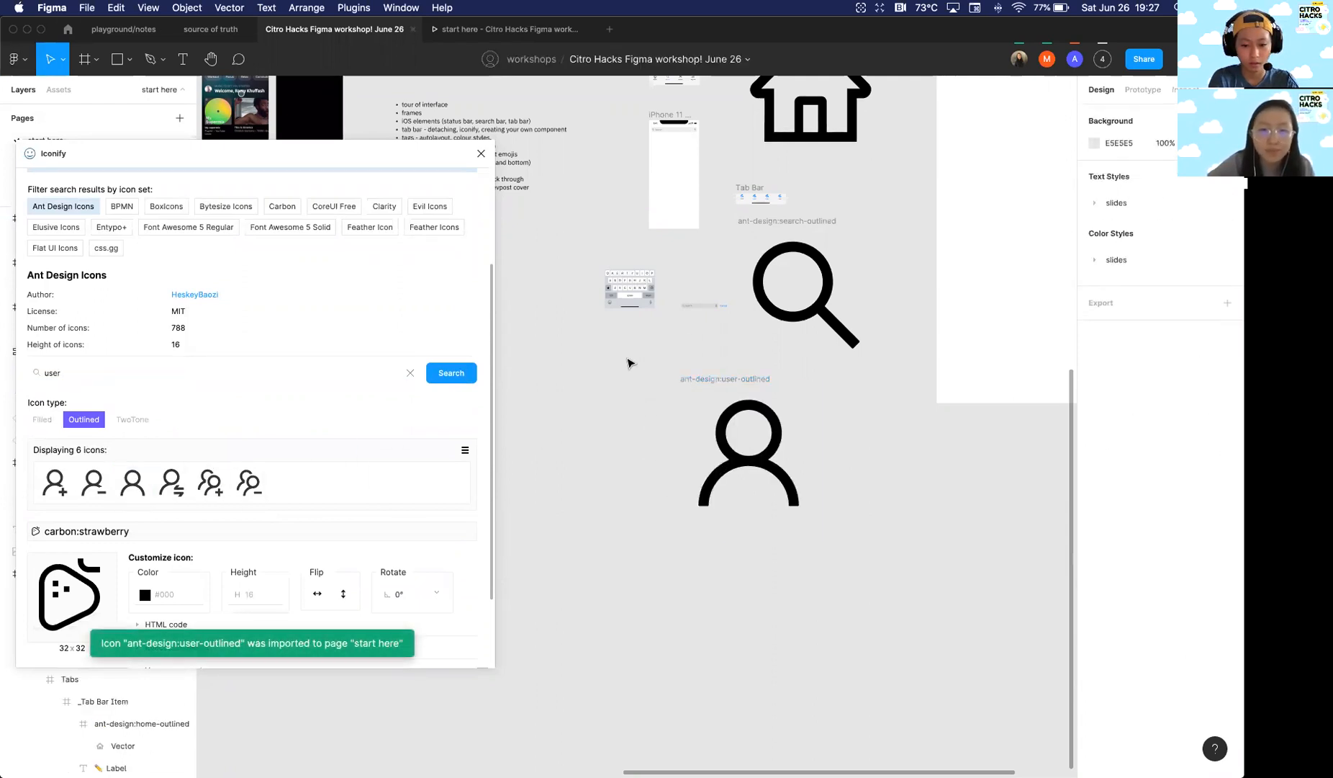
Step: Find "list" in Iconify's Ant Design Icons, place the outlined bulleted-list icon below the user icon and close the plugin
scroll(631, 337, "up", 2)
scroll(172, 168, "up", 4)
left_click(93, 243)
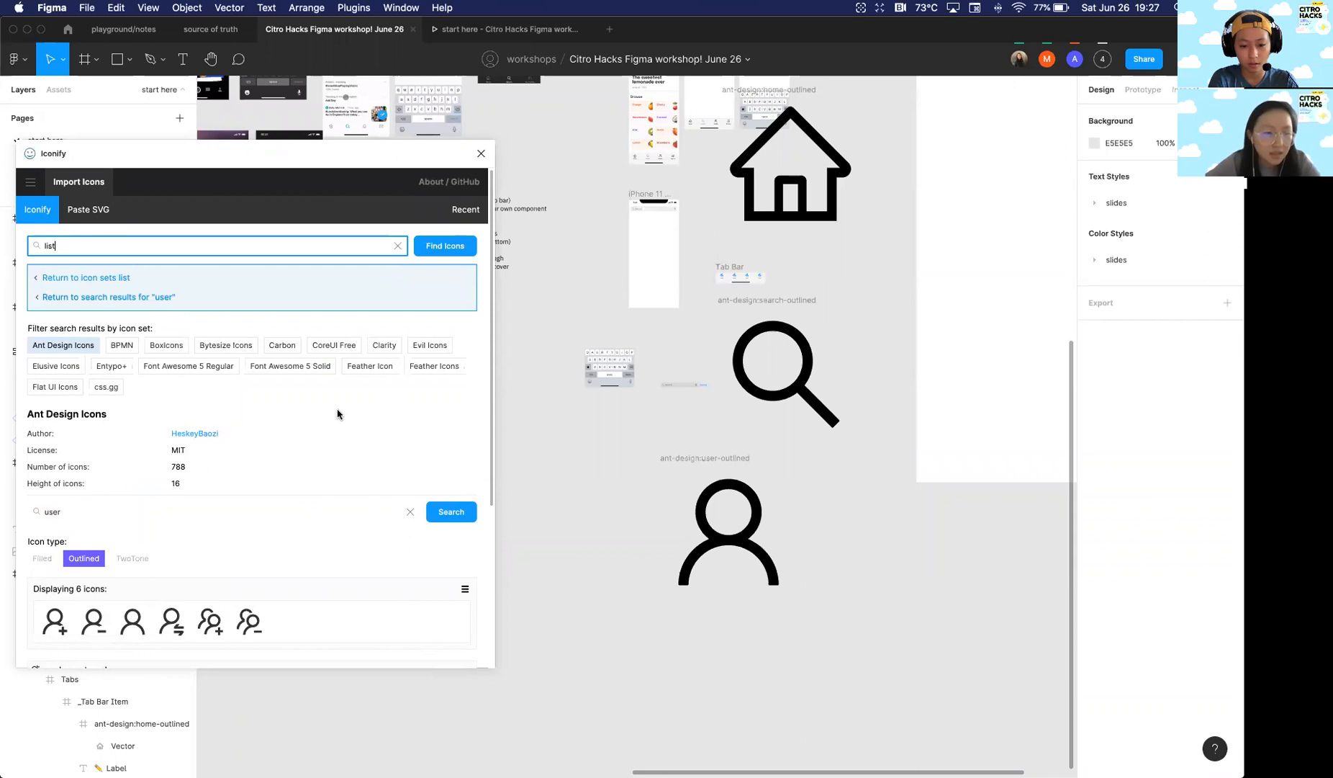
key("Return")
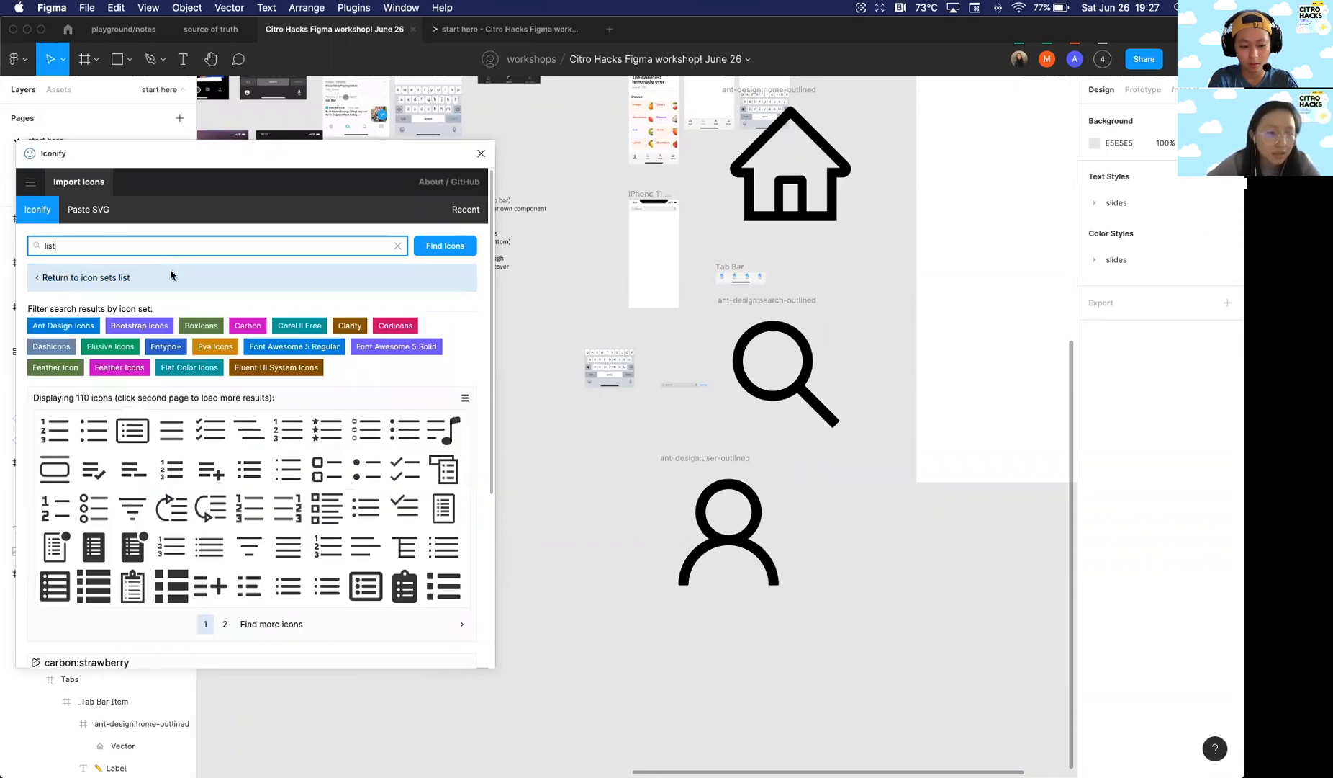
left_click(91, 326)
left_click_drag(56, 628, 744, 646)
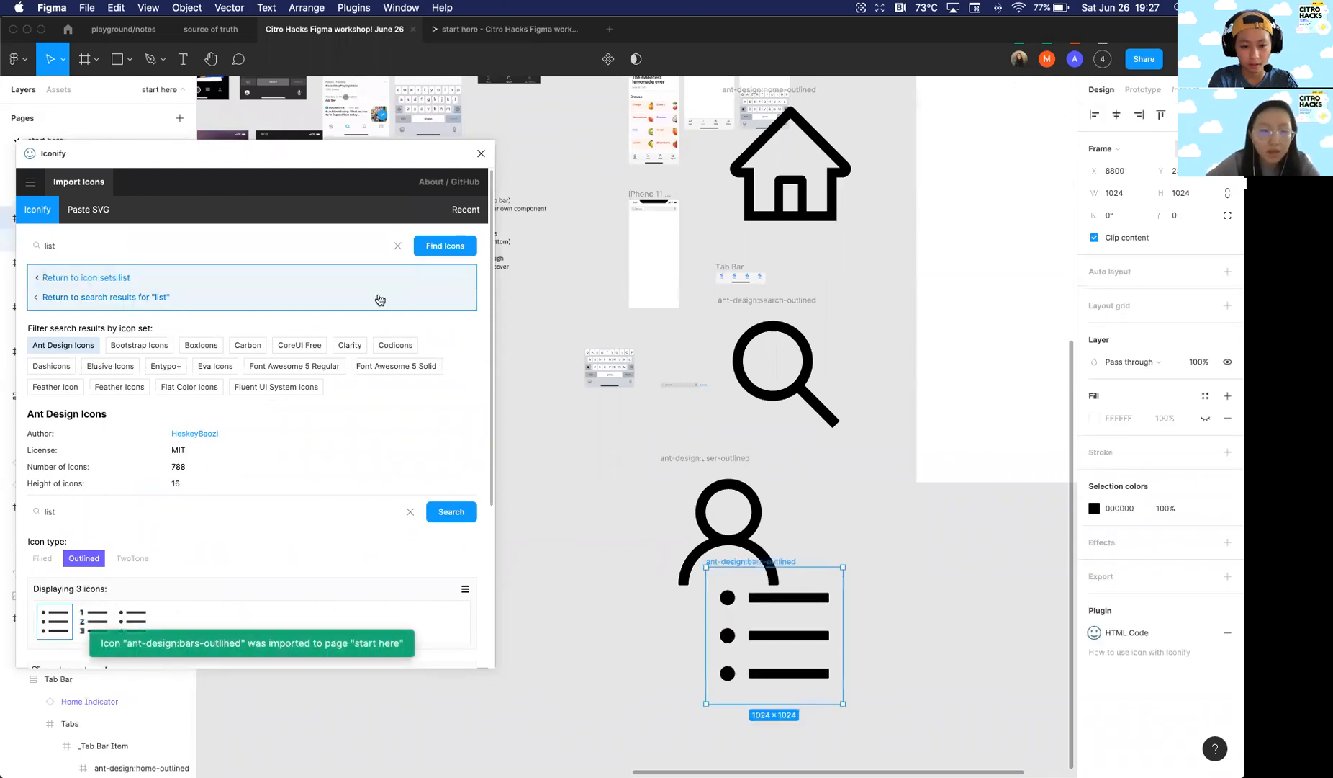
left_click(480, 154)
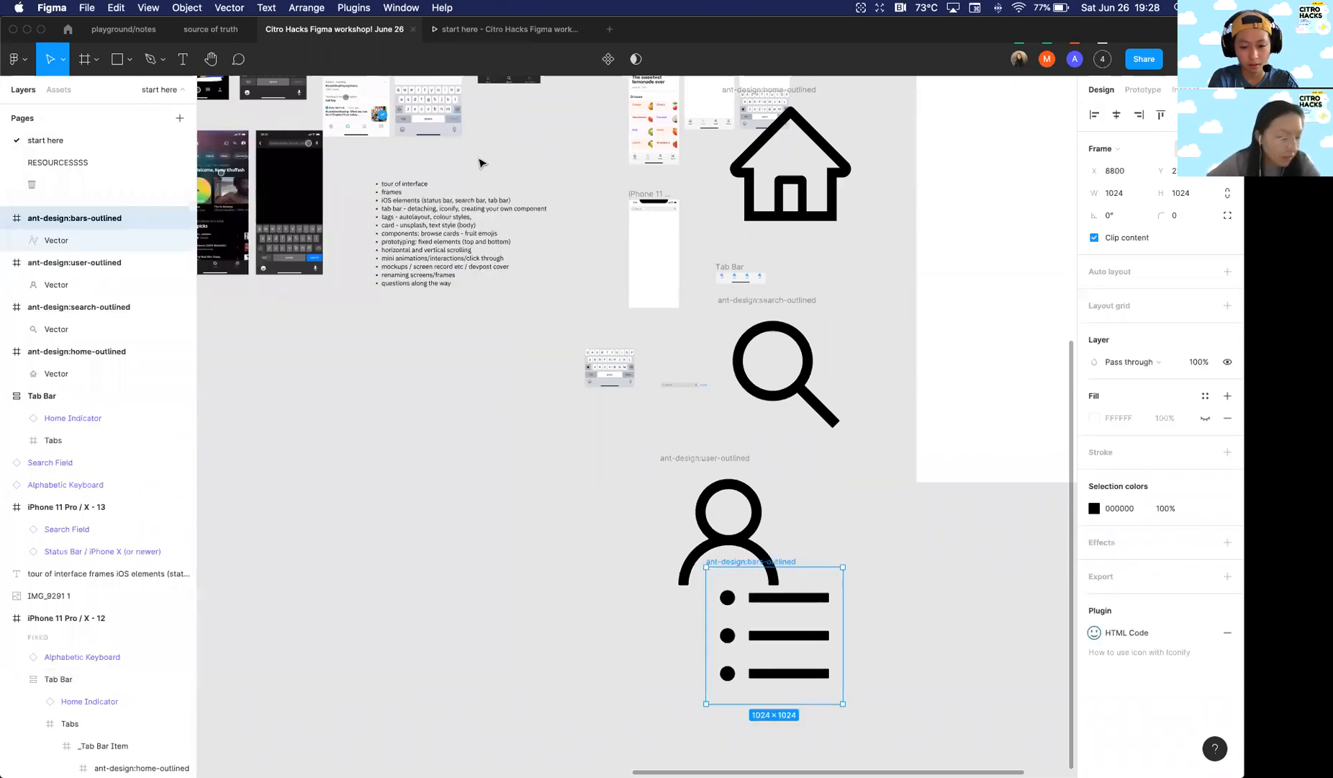
scroll(533, 526, "right", 2)
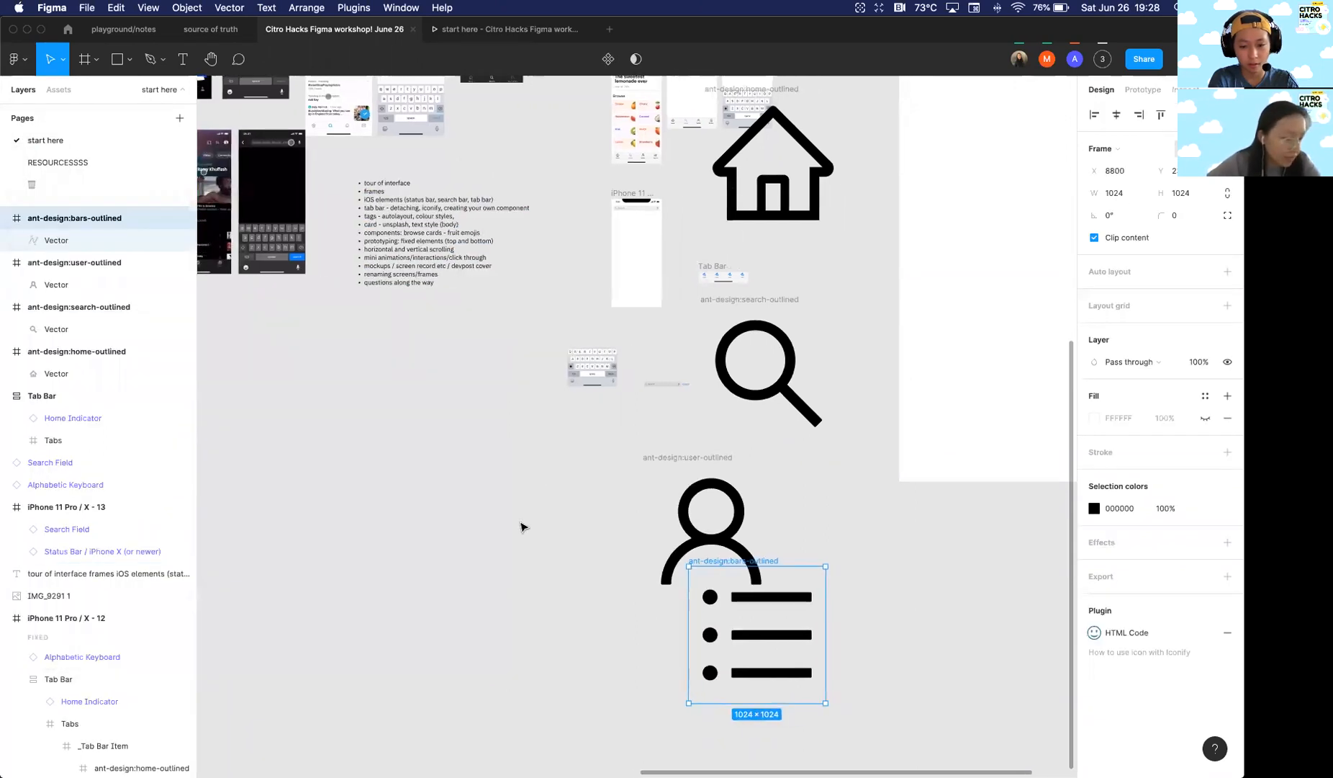
Step: Resize the home, search, user and list icons together to 24 × 24 with their proportions constrained
left_click(464, 515)
scroll(630, 148, "right", 8)
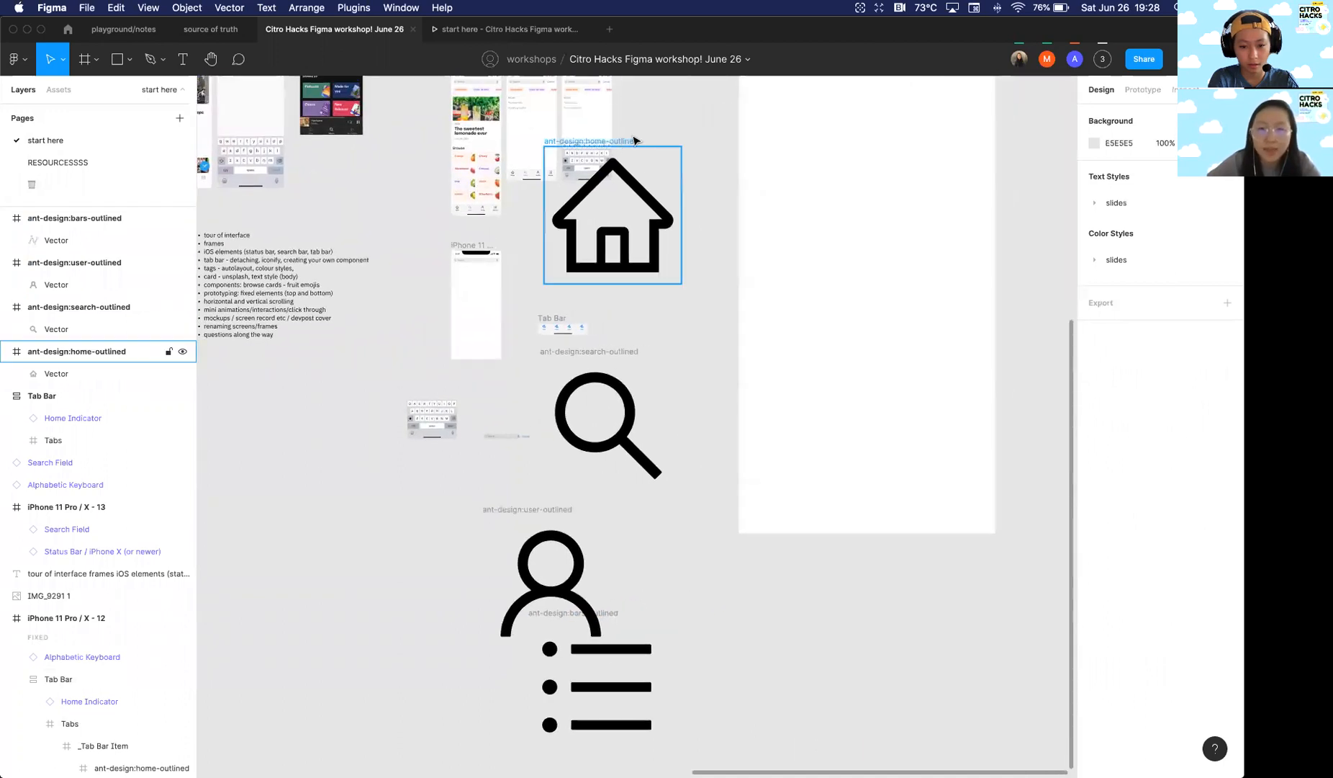
left_click(632, 141)
scroll(677, 162, "up", 3)
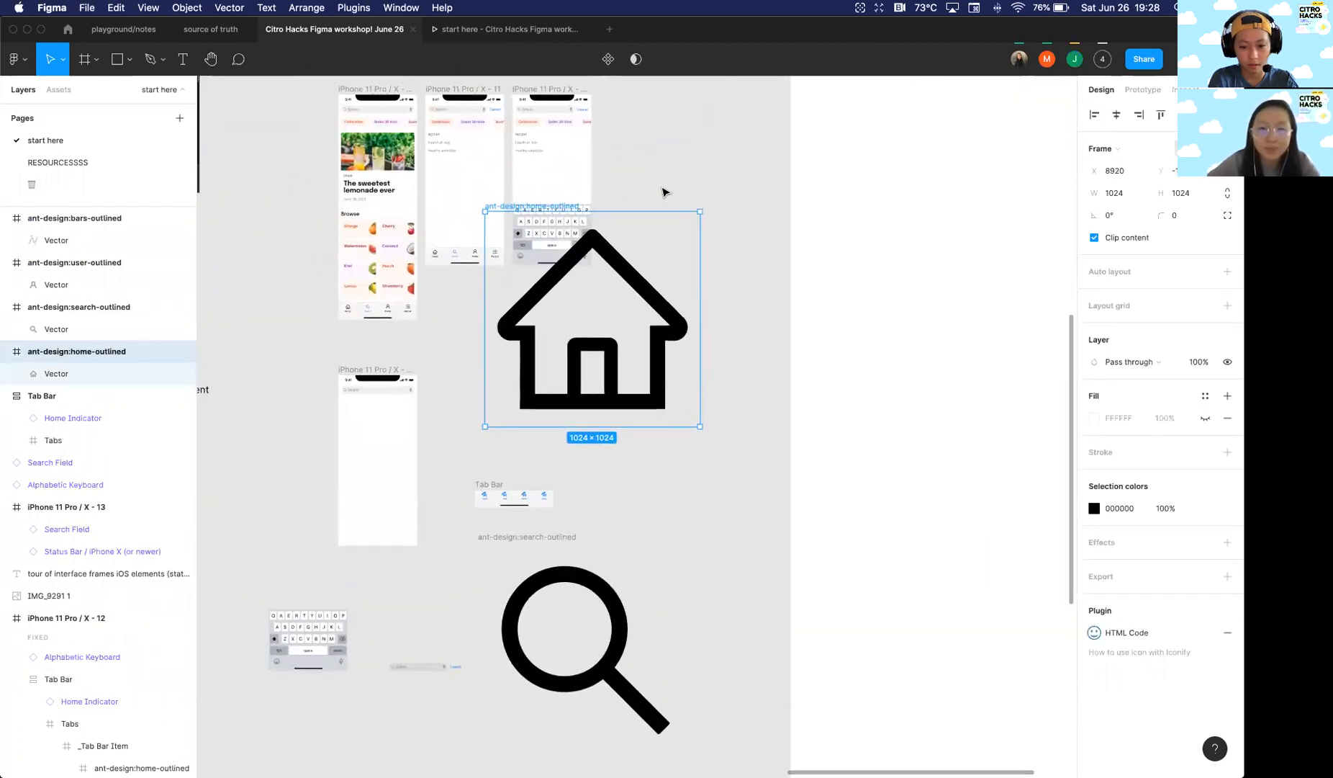
scroll(717, 219, "up", 3)
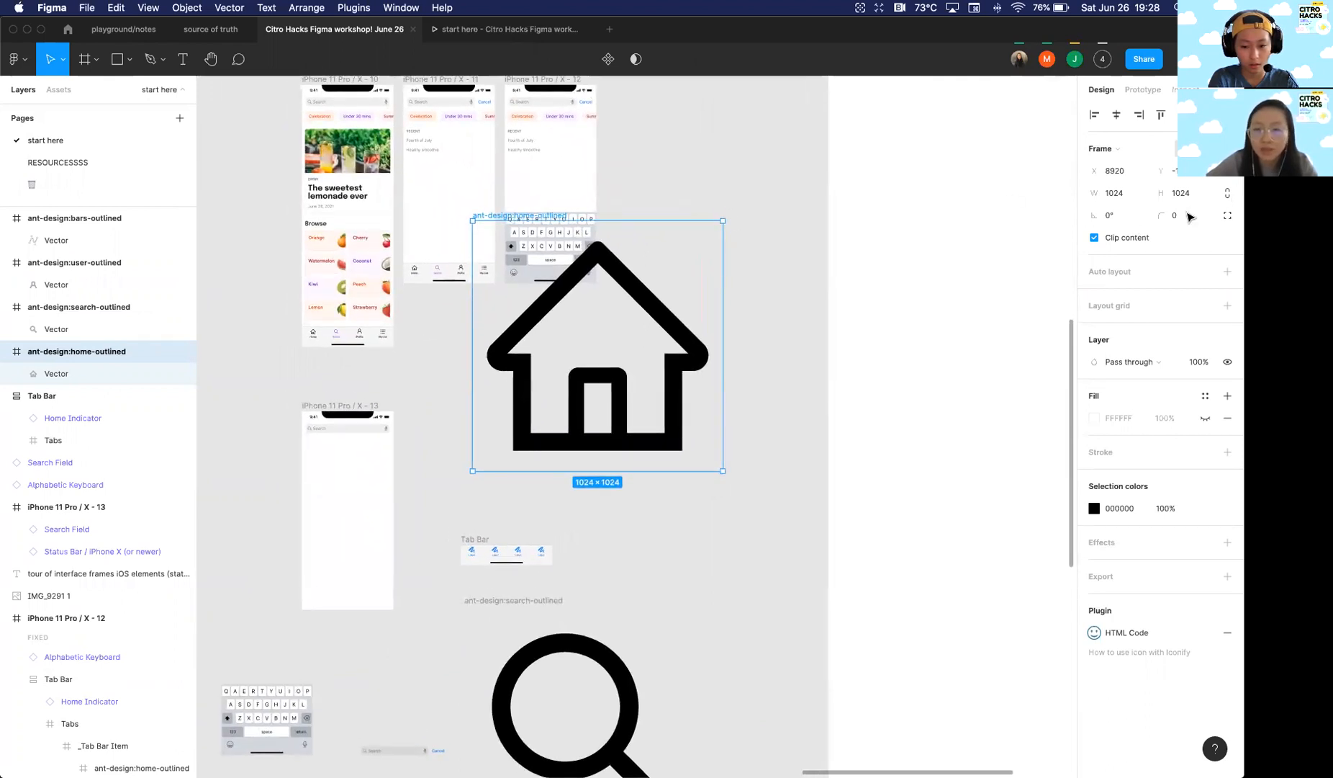
scroll(810, 337, "down", 5)
left_click(746, 403, "shift")
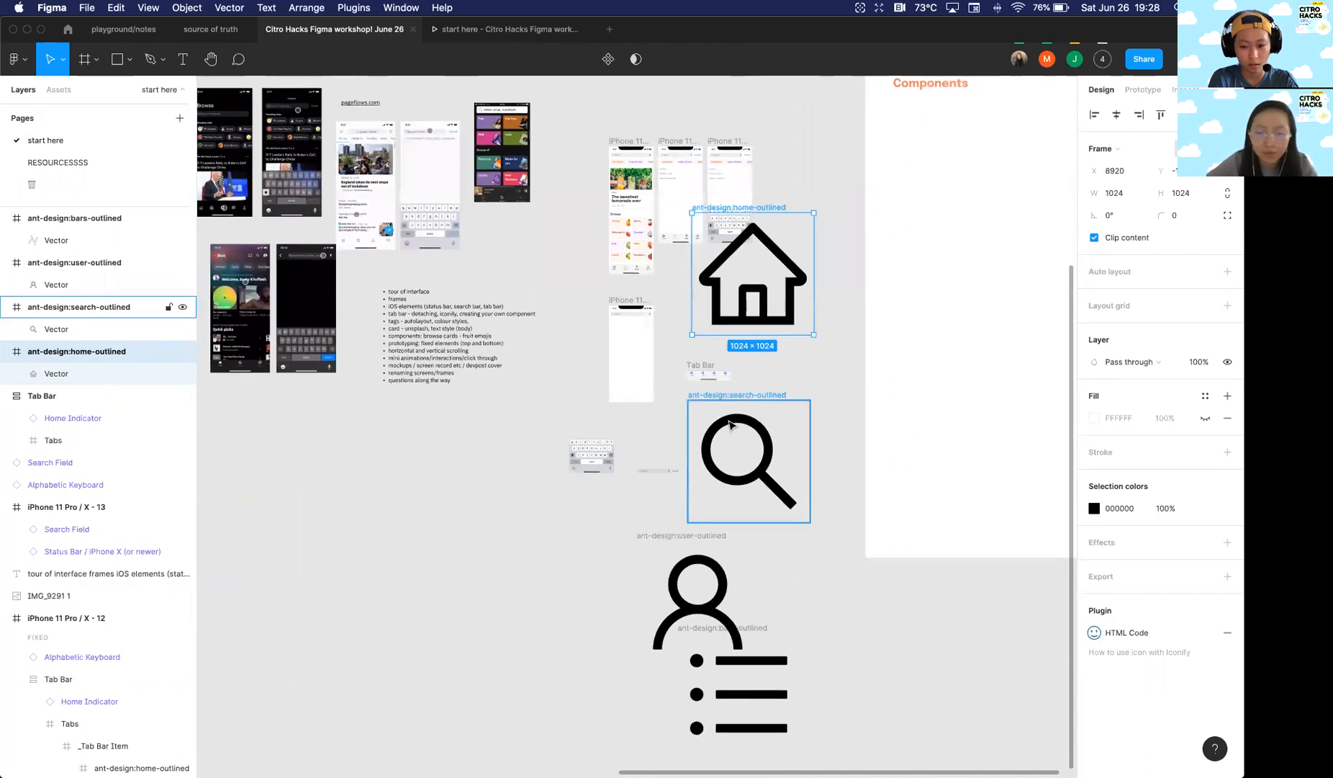
left_click(670, 554, "shift")
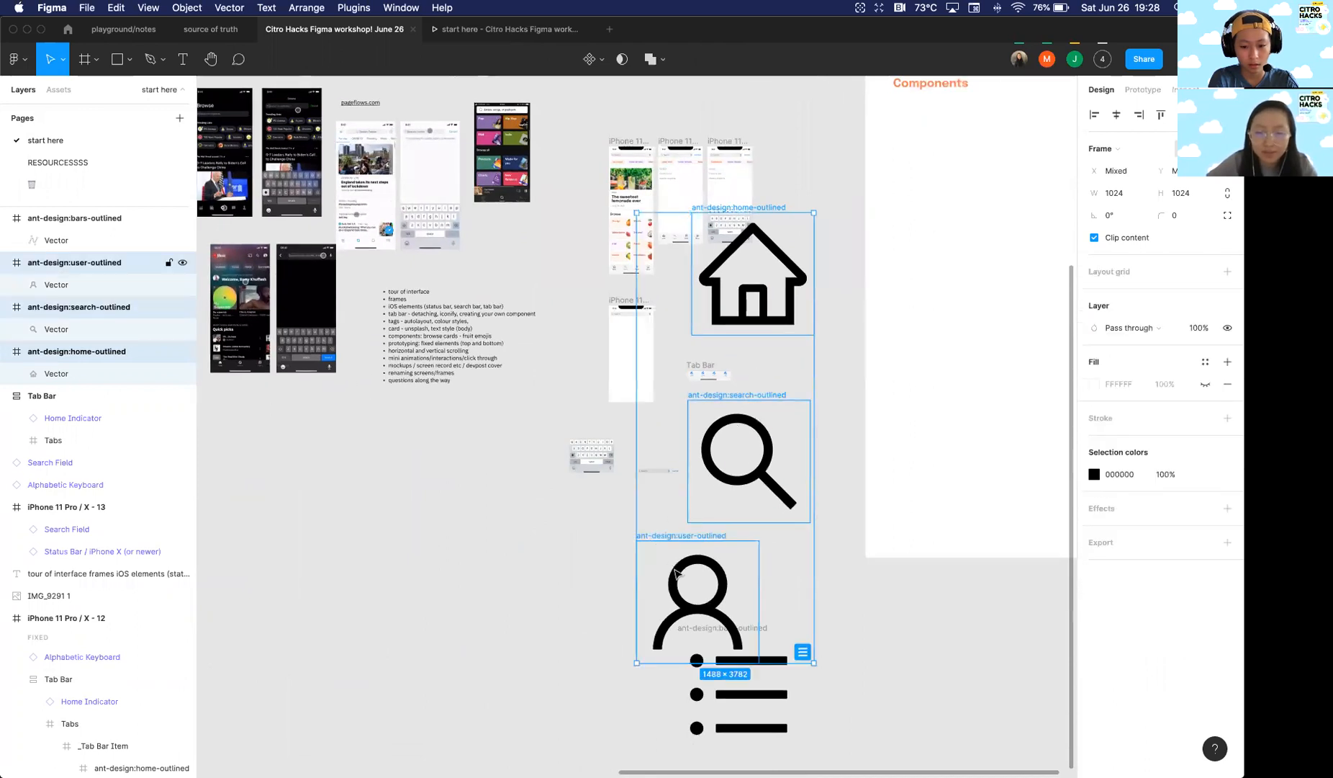
left_click(705, 629, "shift")
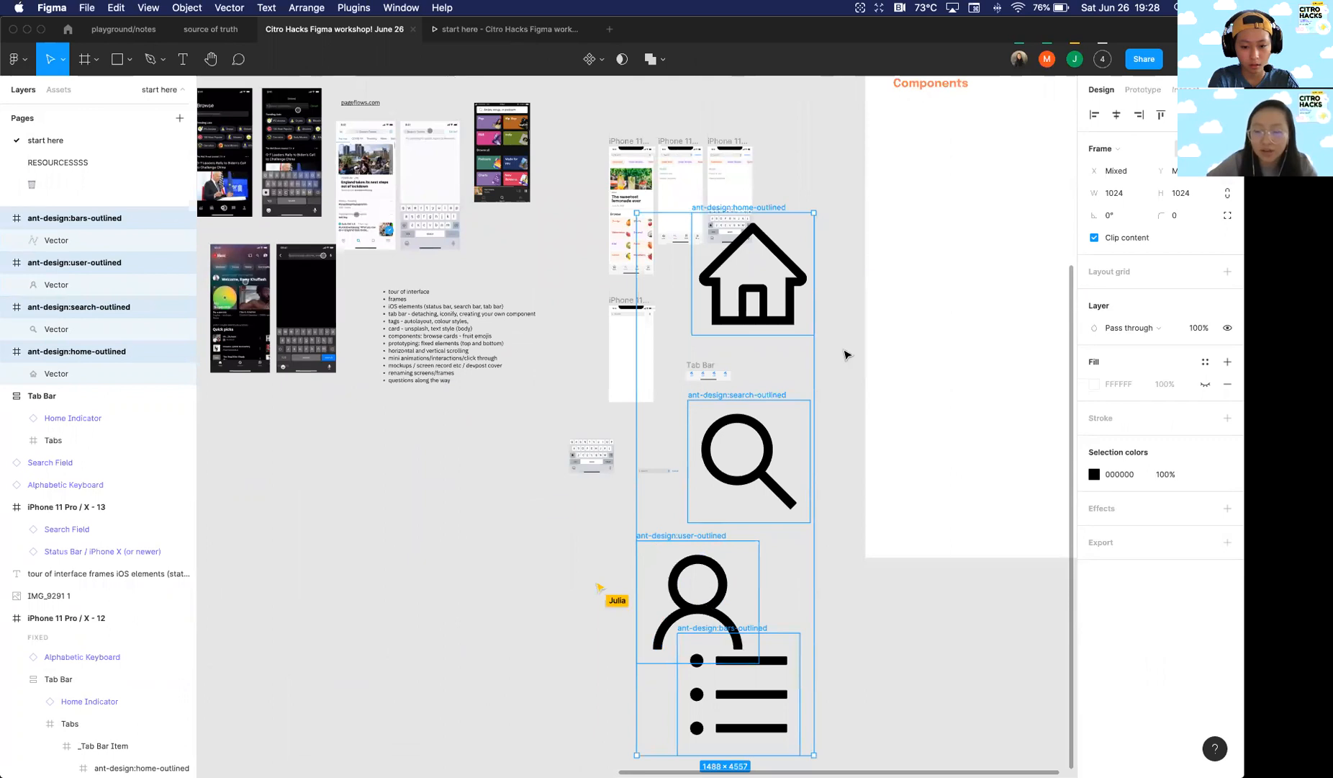
scroll(846, 354, "right", 2)
scroll(728, 285, "up", 5)
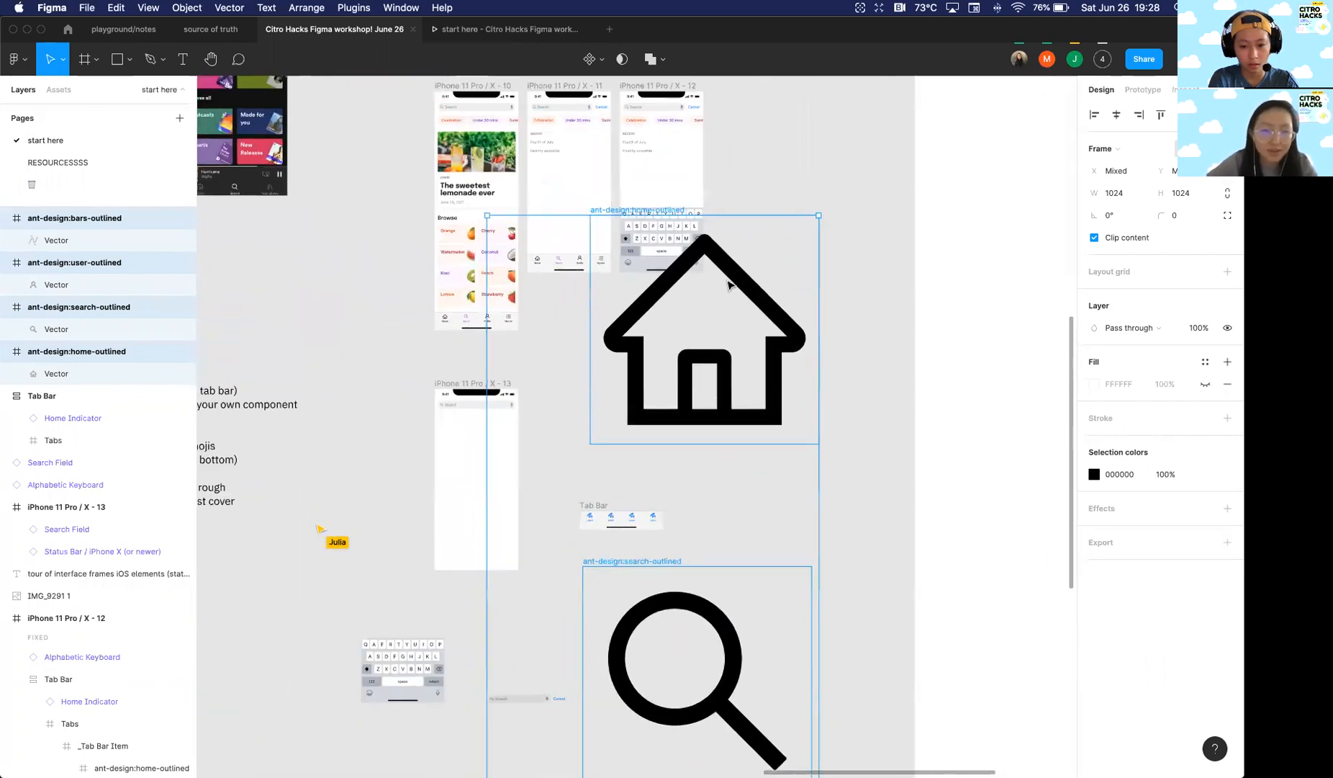
scroll(729, 285, "up", 1)
scroll(467, 341, "up", 3)
scroll(467, 340, "down", 6)
scroll(425, 304, "right", 2)
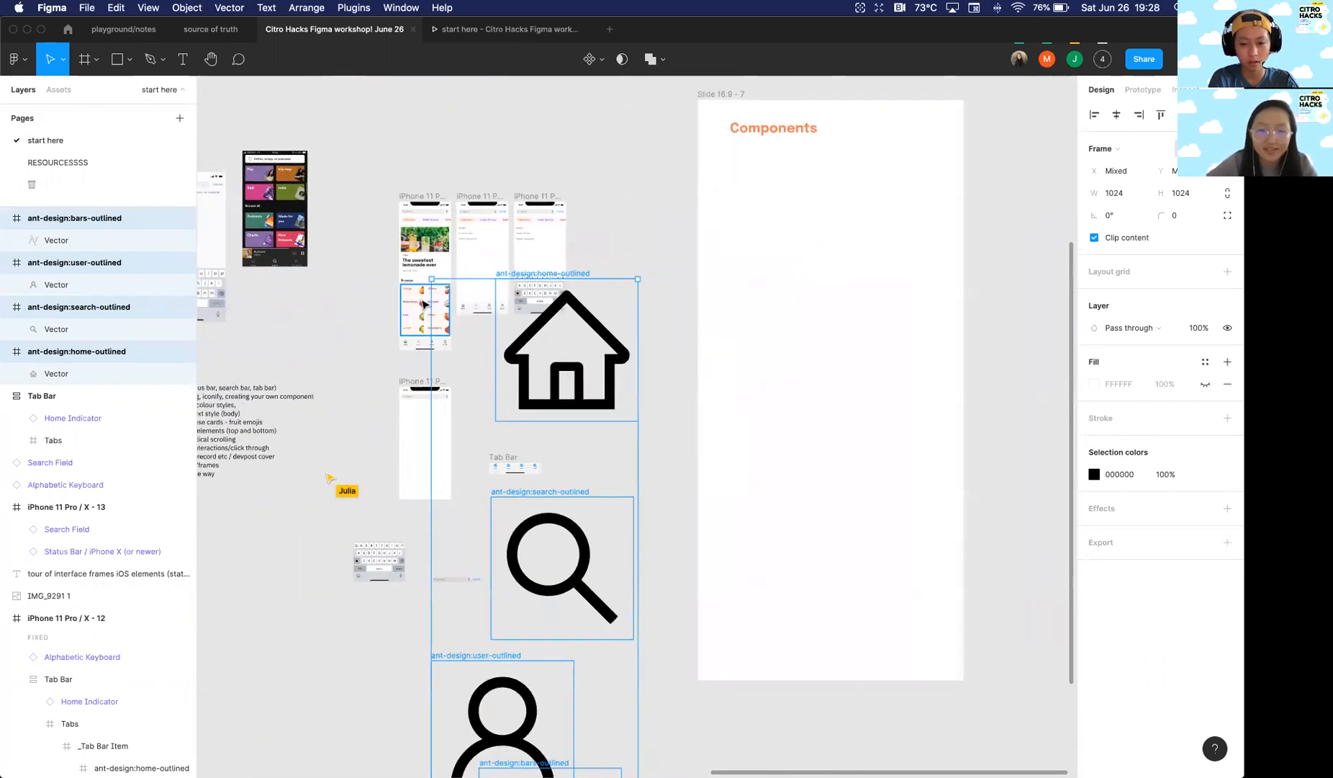
left_click(1227, 193)
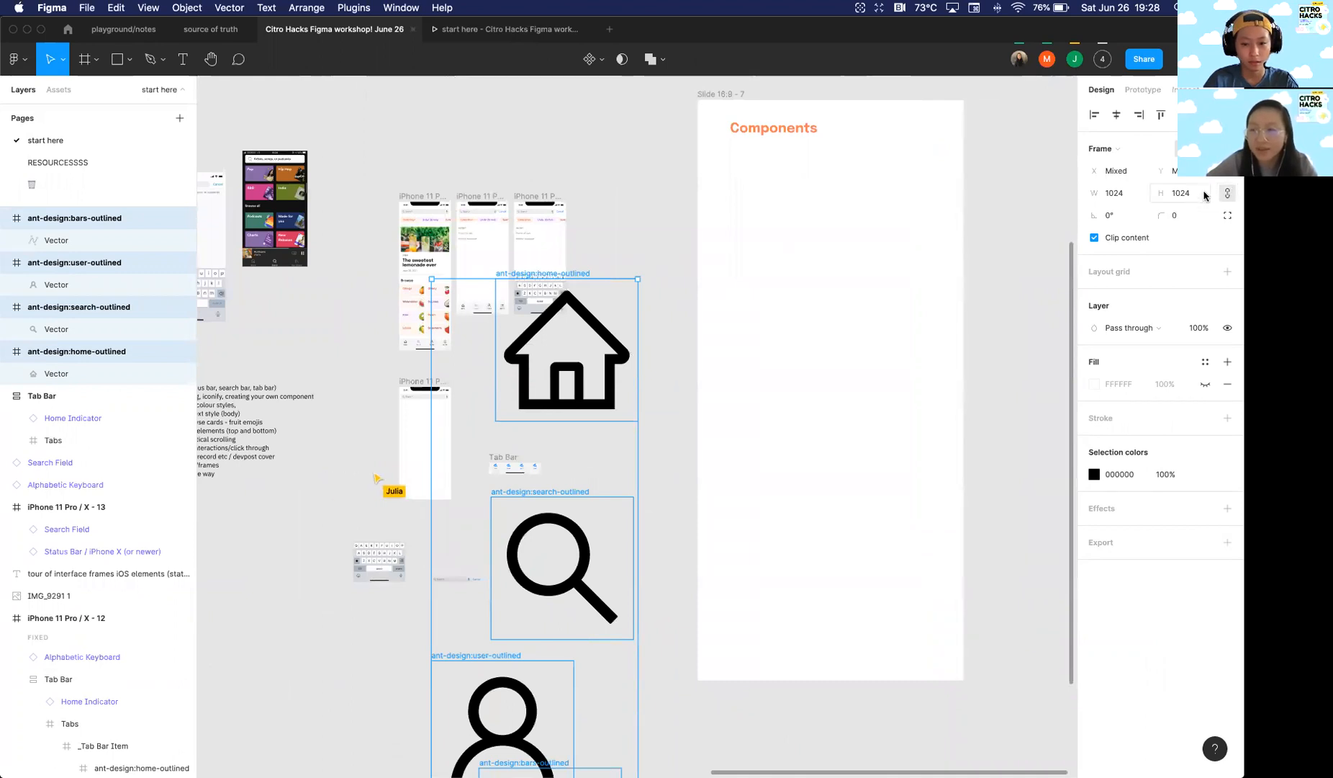
left_click(1116, 193)
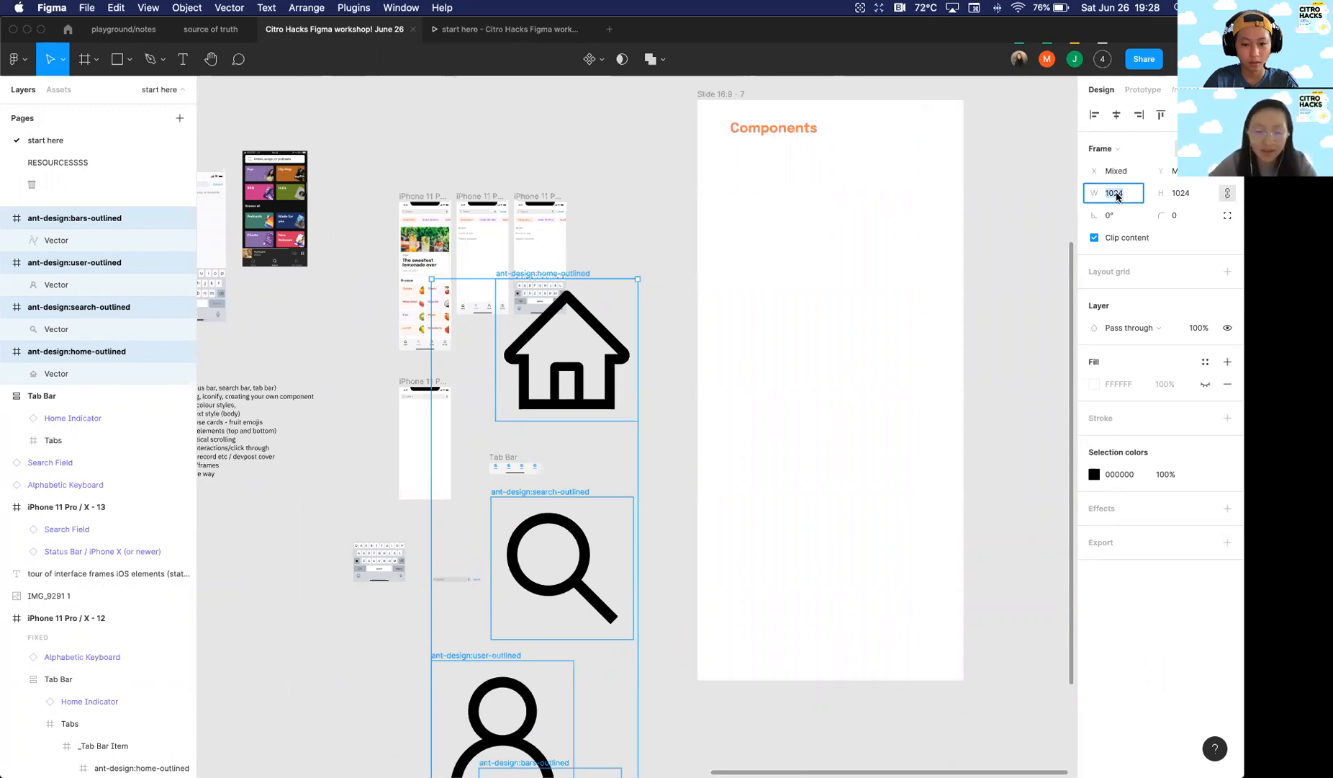
type("24")
key("Return")
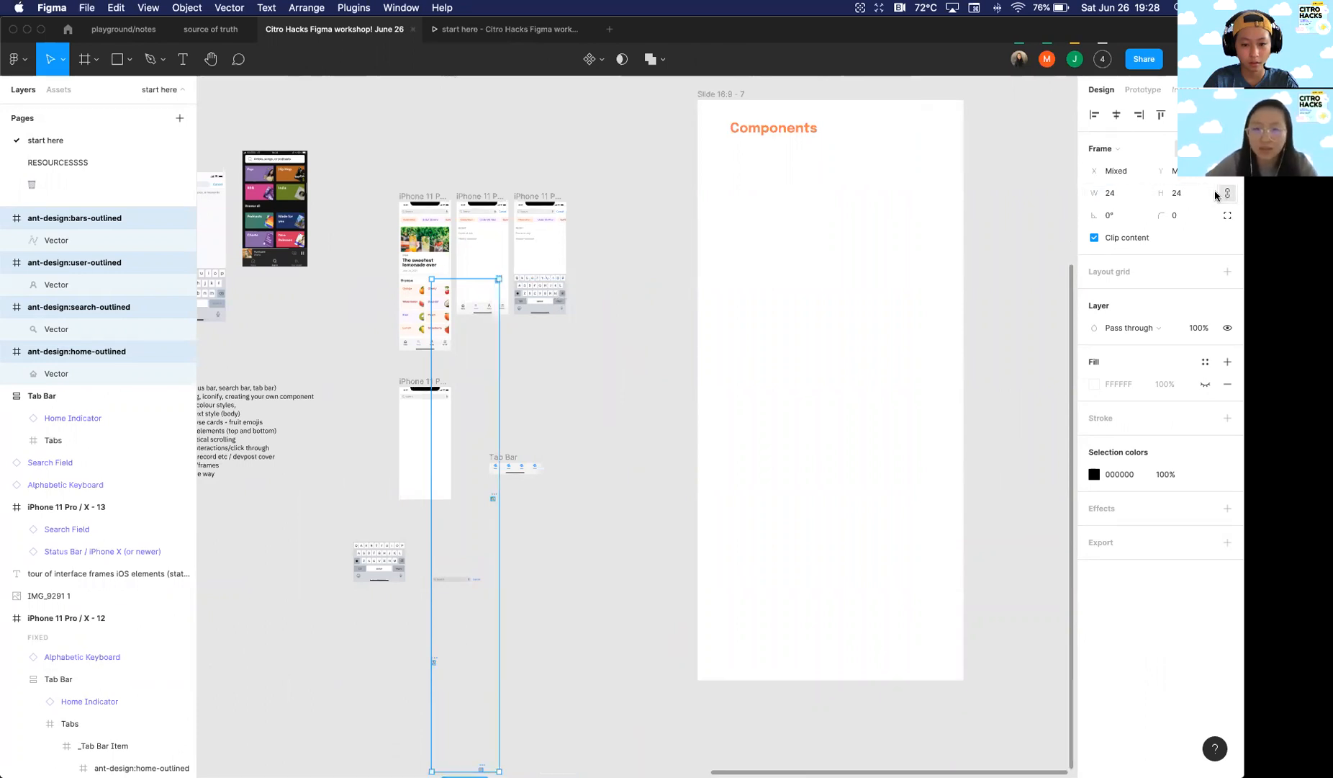
Step: Apply auto layout to the four selected icons as a vertical stack with a spacing of 20
scroll(568, 456, "down", 5)
scroll(568, 456, "left", 2)
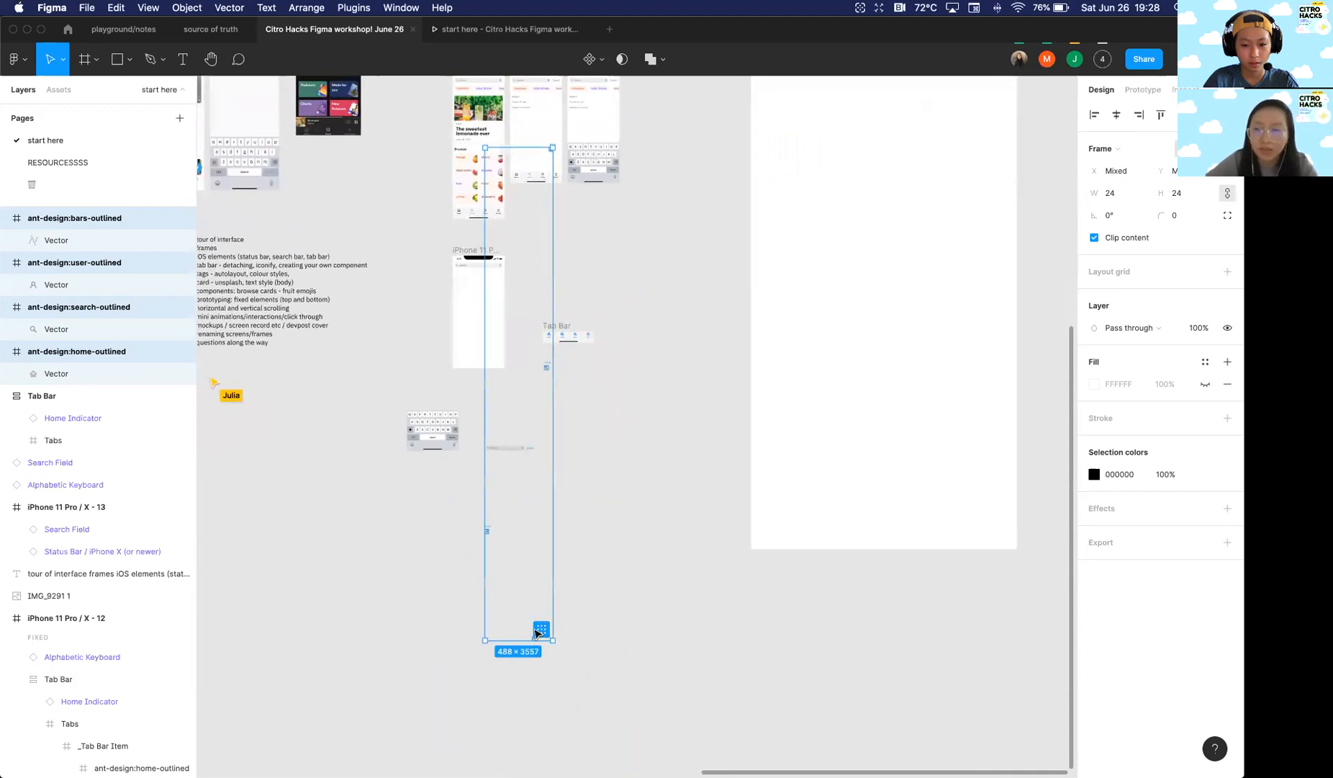
scroll(595, 423, "up", 2)
scroll(595, 423, "left", 2)
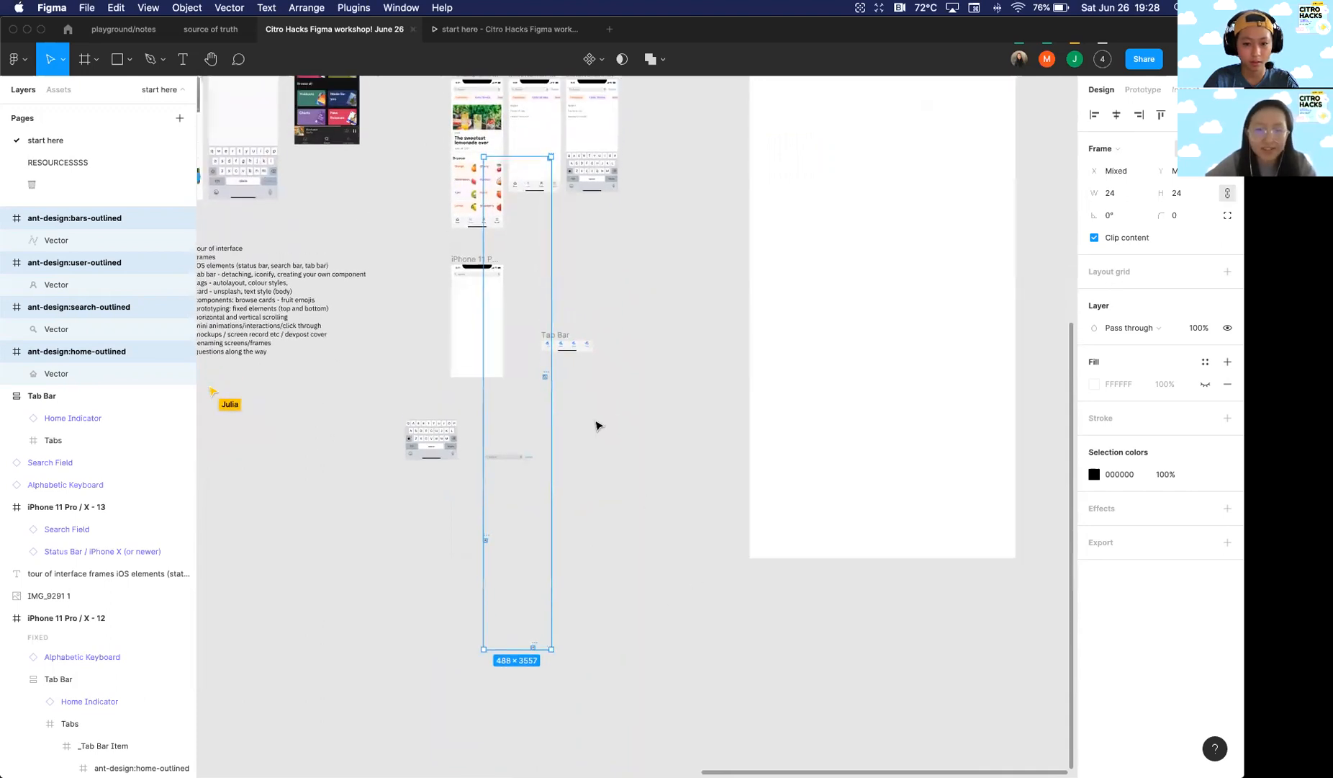
scroll(666, 272, "up", 3)
scroll(666, 272, "left", 1)
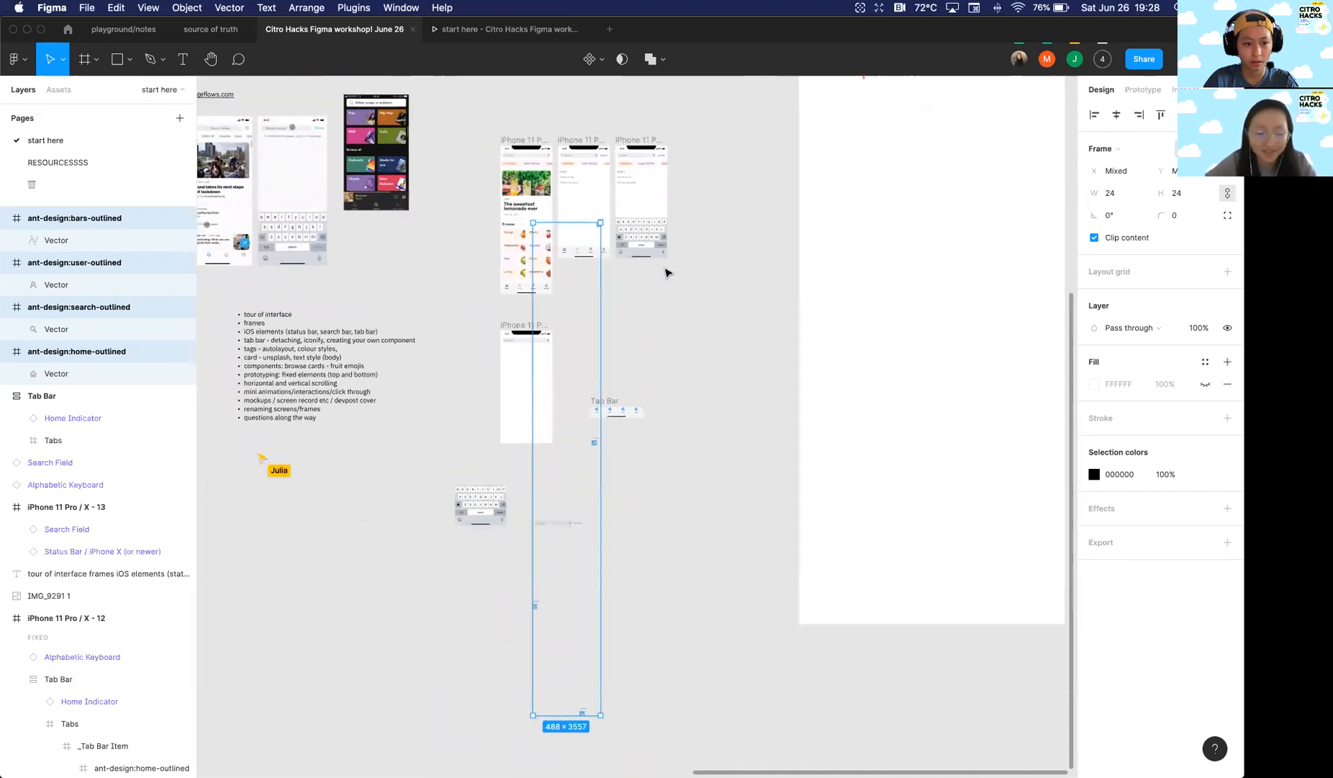
key("shift+a")
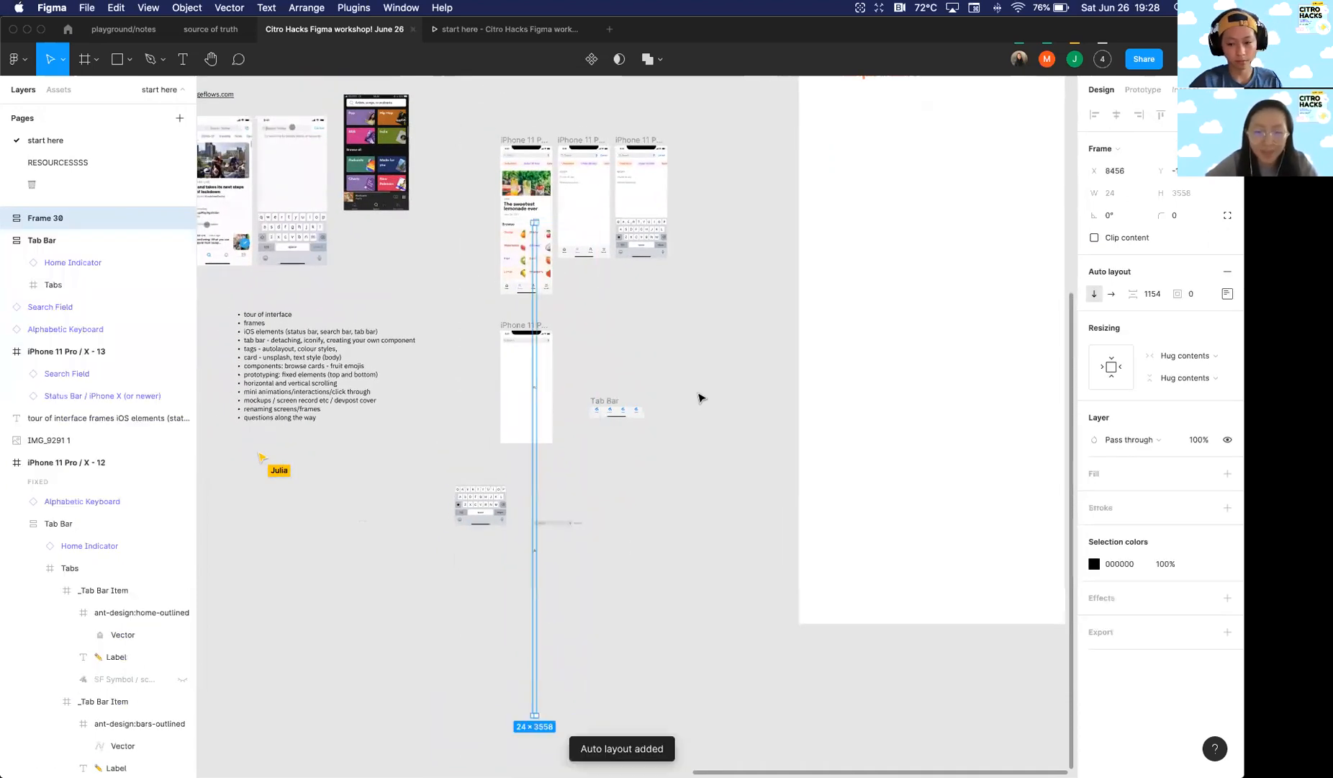
left_click(1157, 294)
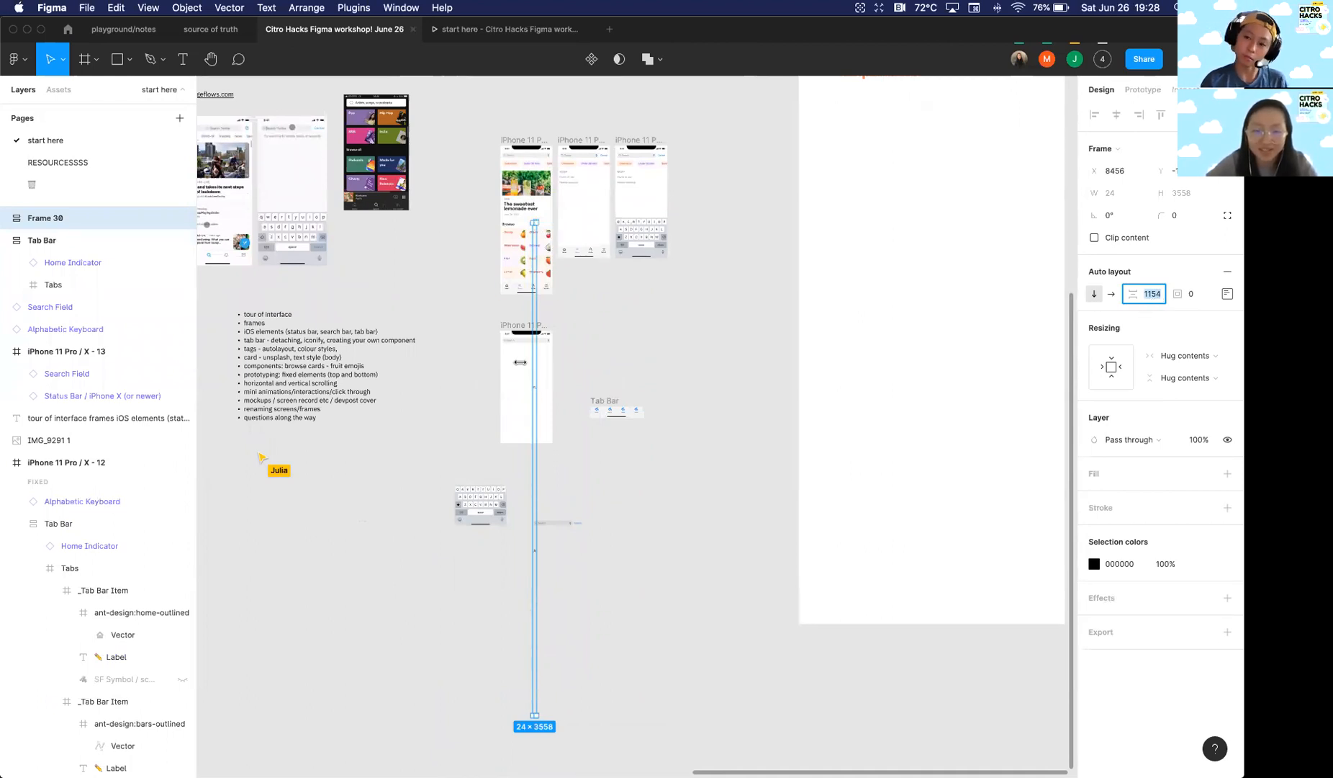
scroll(556, 376, "right", 2)
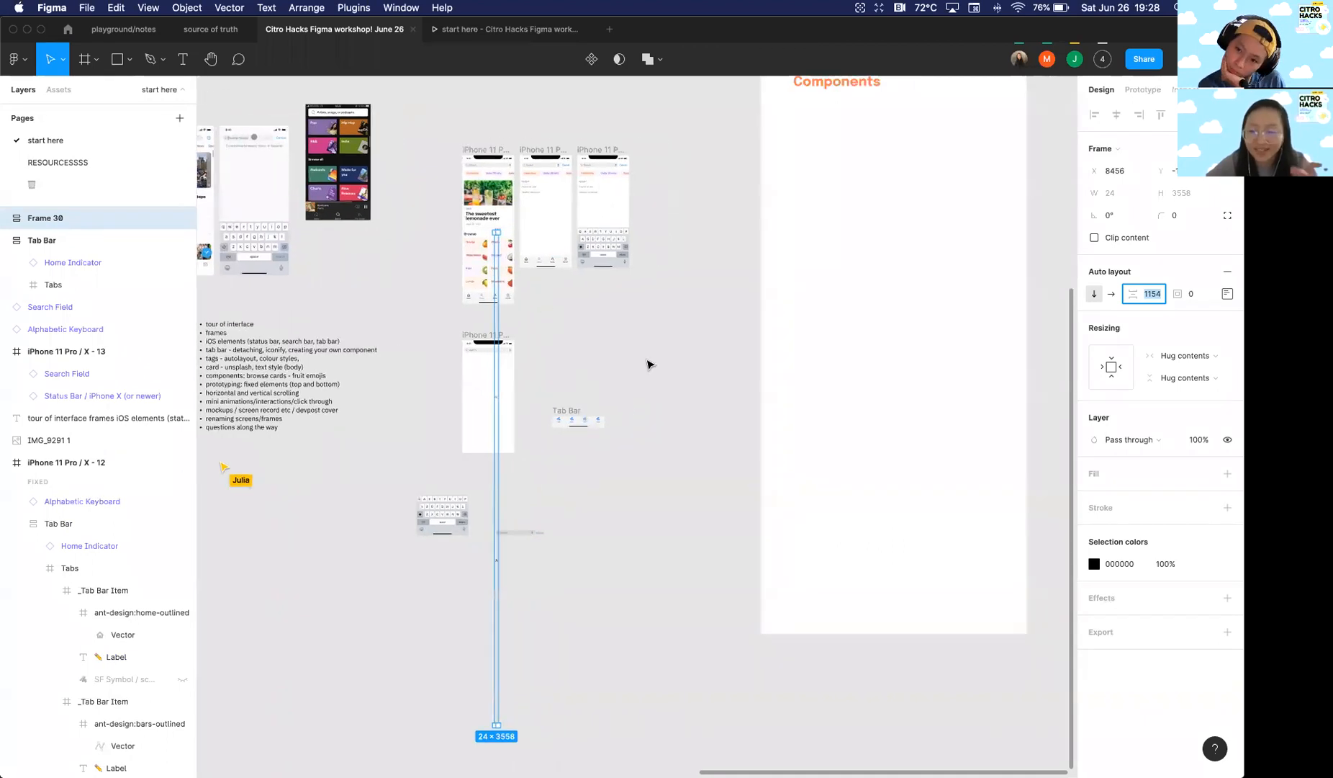
type("20")
key("Return")
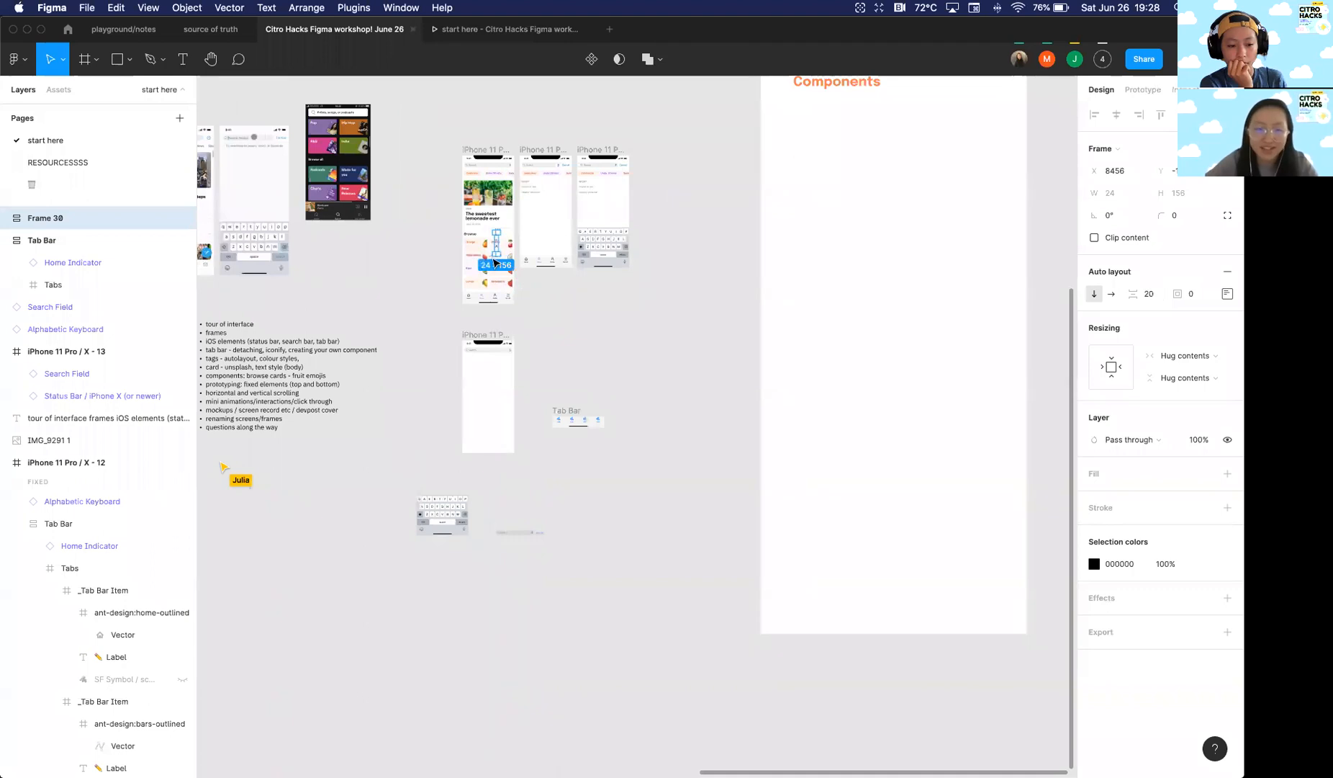
Step: Move the icon stack to the empty canvas beneath the phone screens and ungroup it into separate icons
scroll(495, 263, "up", 5)
left_click_drag(599, 226, 739, 464)
scroll(680, 464, "right", 2)
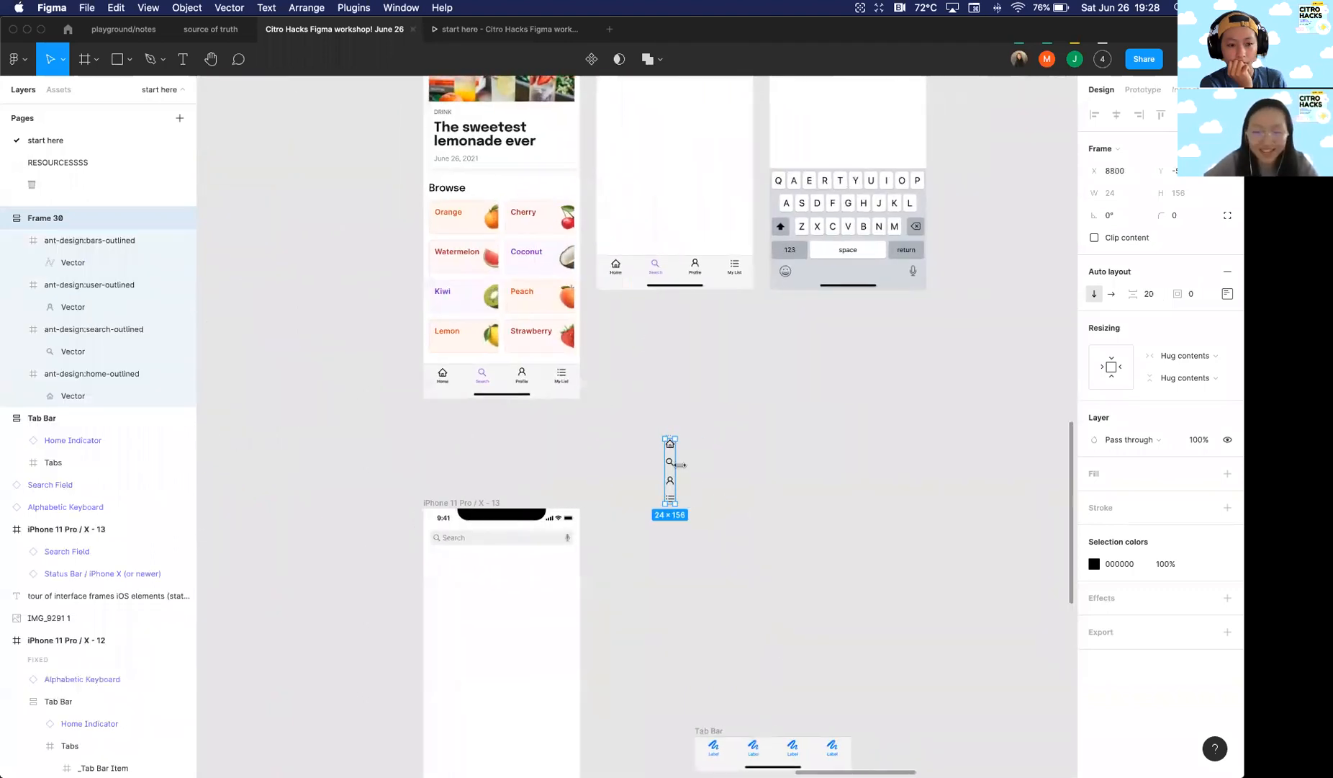
scroll(681, 464, "up", 4)
right_click(664, 478)
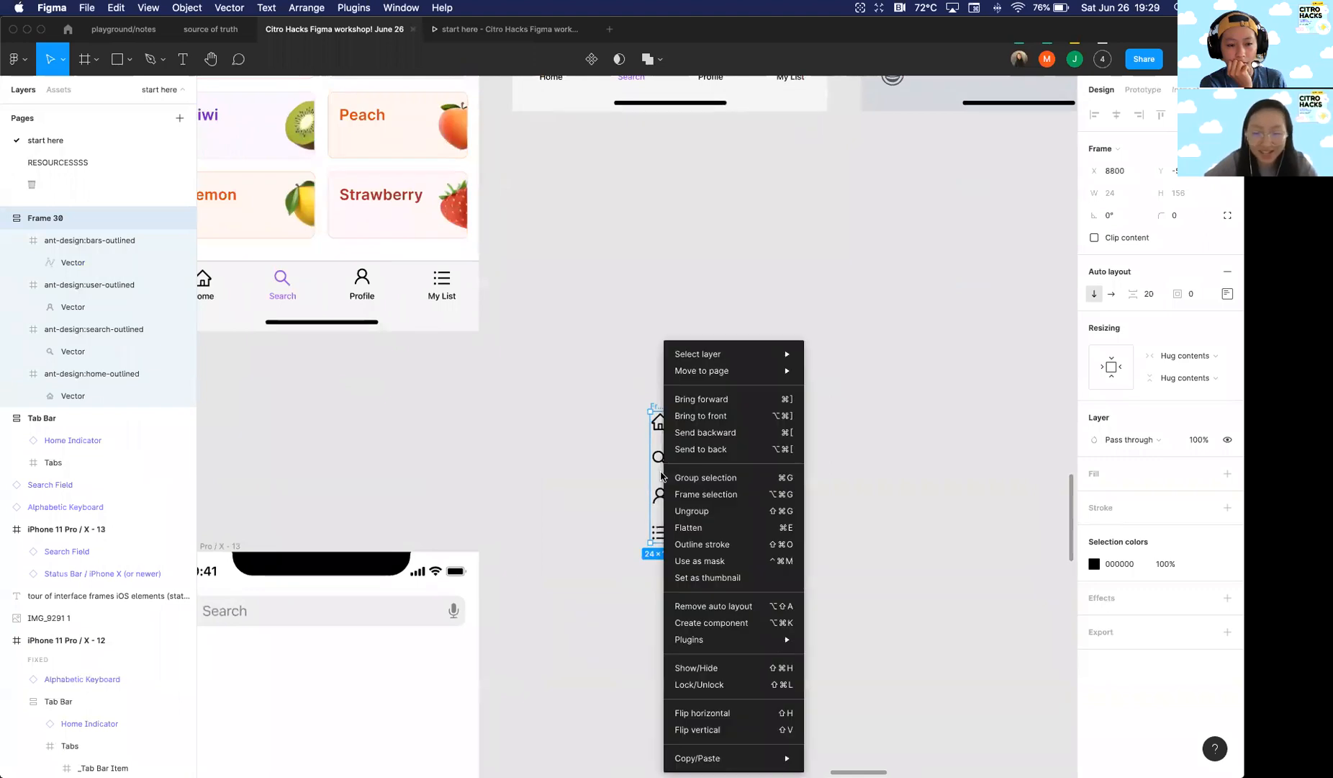
left_click(711, 511)
scroll(619, 390, "left", 2)
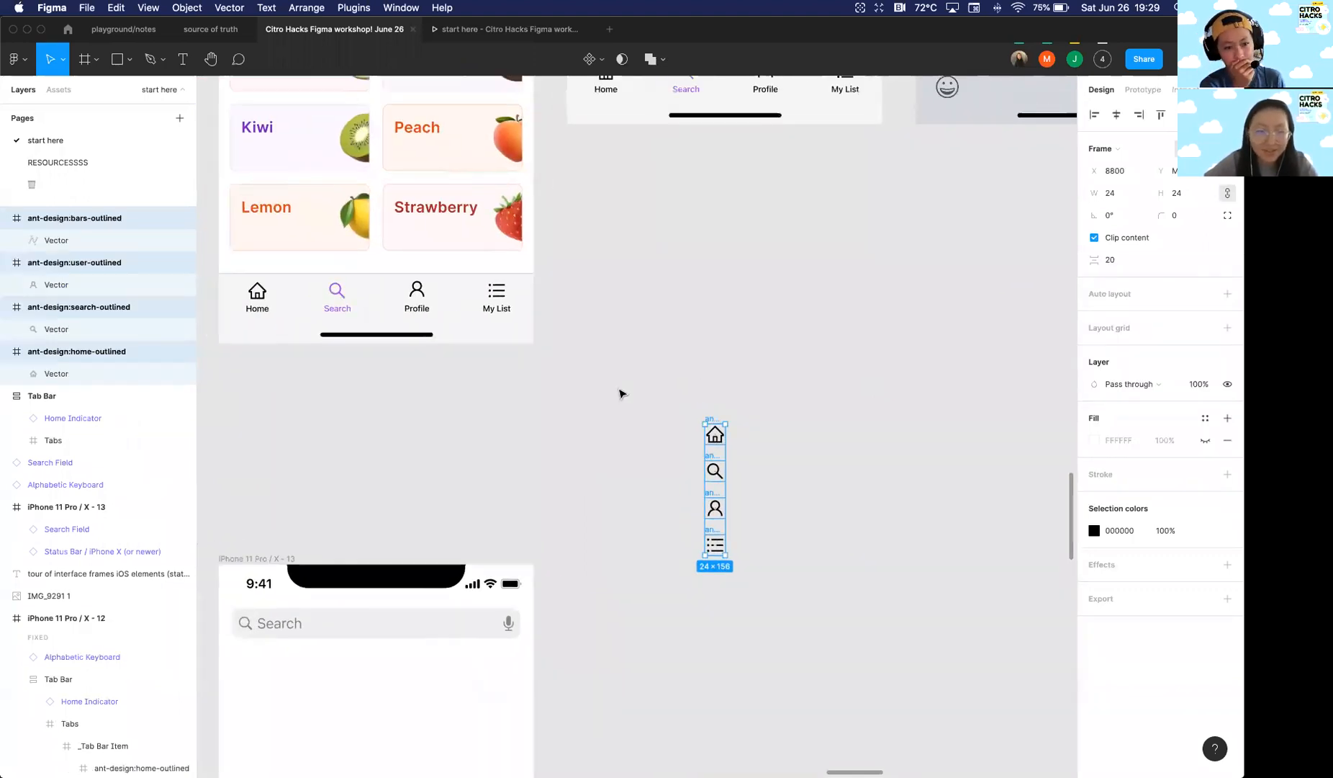
left_click(619, 389)
Step: Move the Tab Bar up beside the column of four icons
scroll(716, 532, "down", 5)
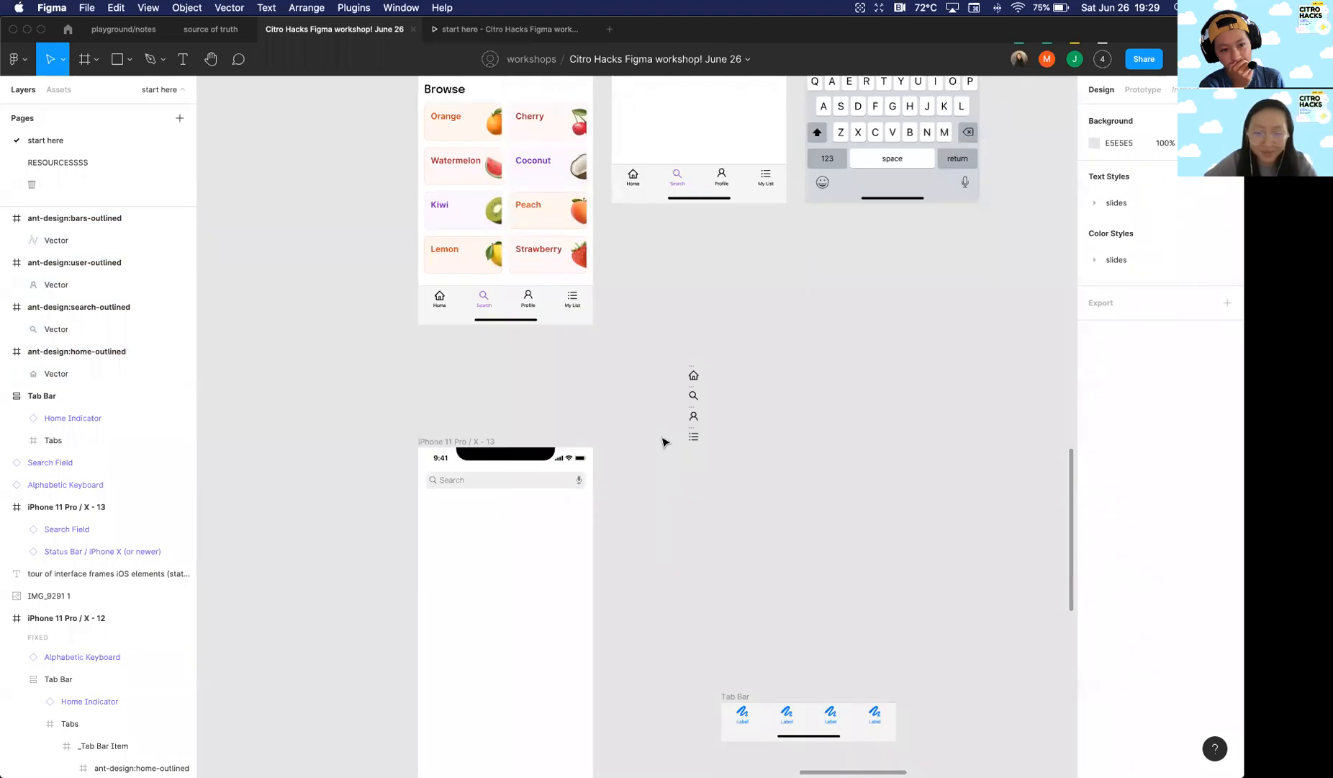
left_click(680, 569)
left_click_drag(677, 566, 692, 232)
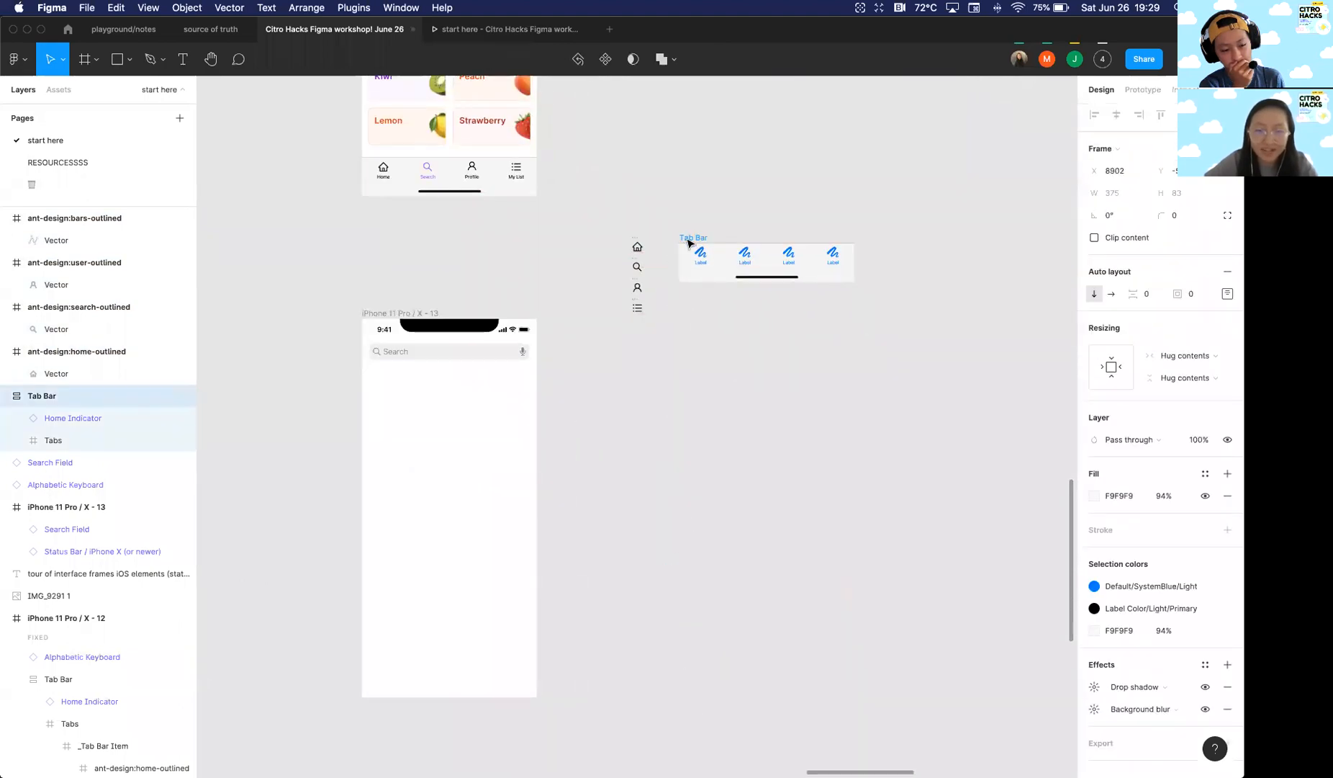
Step: Detach the instances of all four _Tab Bar Item elements inside the Tab Bar
scroll(687, 241, "up", 4)
left_click(605, 268)
scroll(606, 271, "right", 1)
triple_click(539, 327)
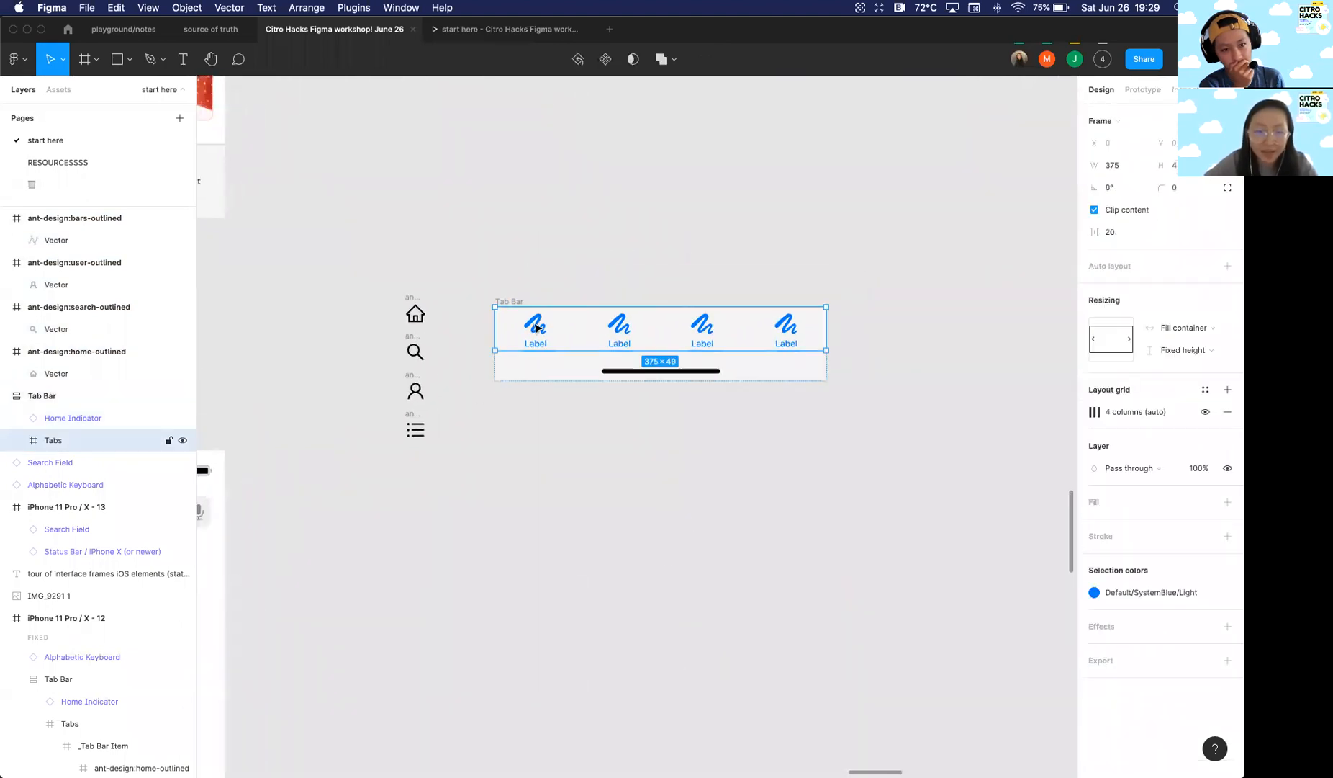
left_click(555, 331)
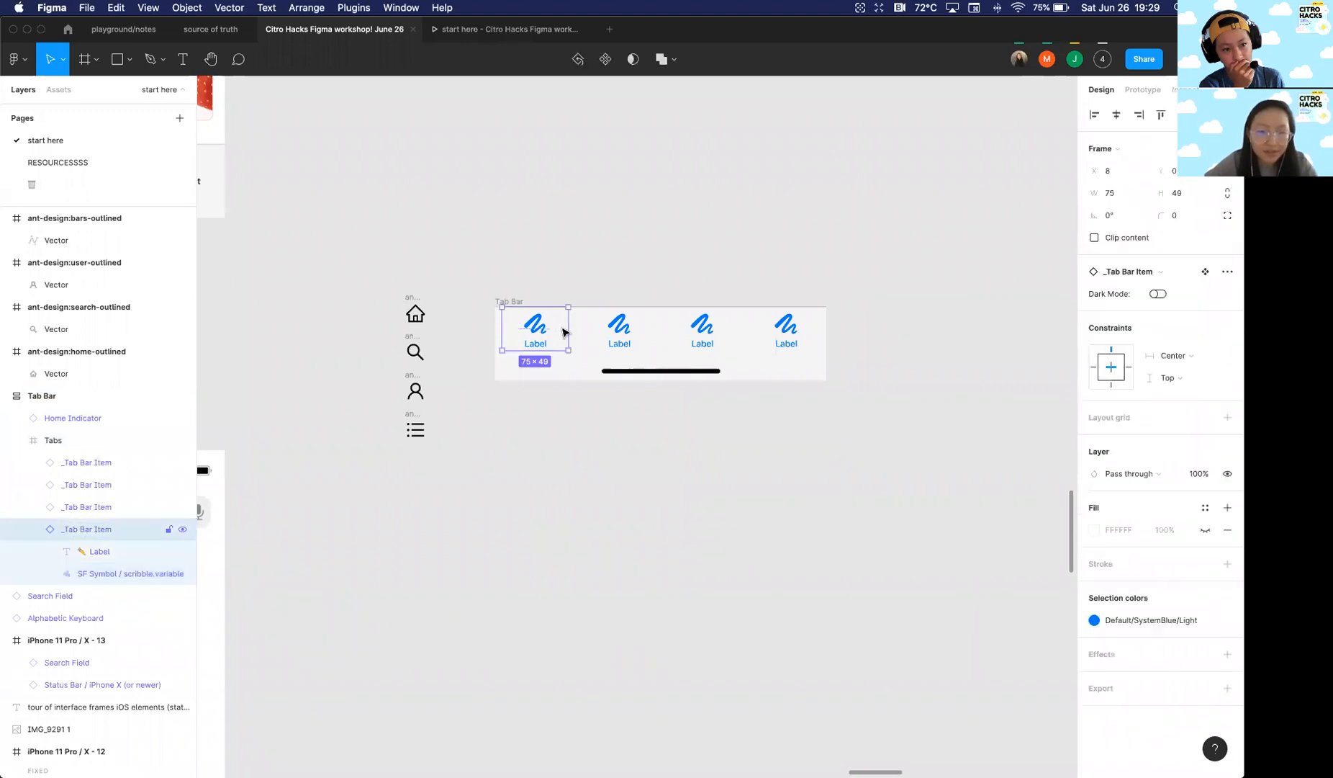
left_click(626, 335, "shift")
left_click(713, 336, "shift")
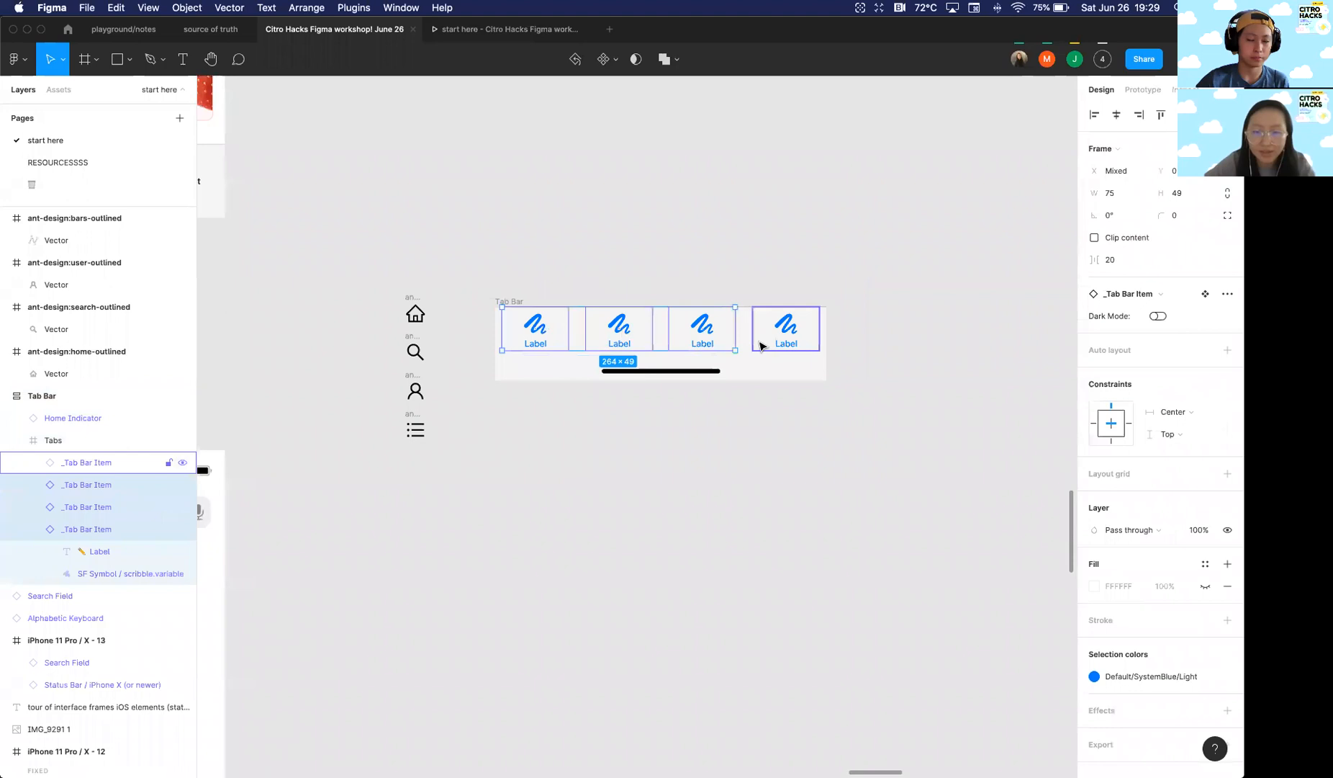
left_click(769, 335, "shift")
right_click(770, 335)
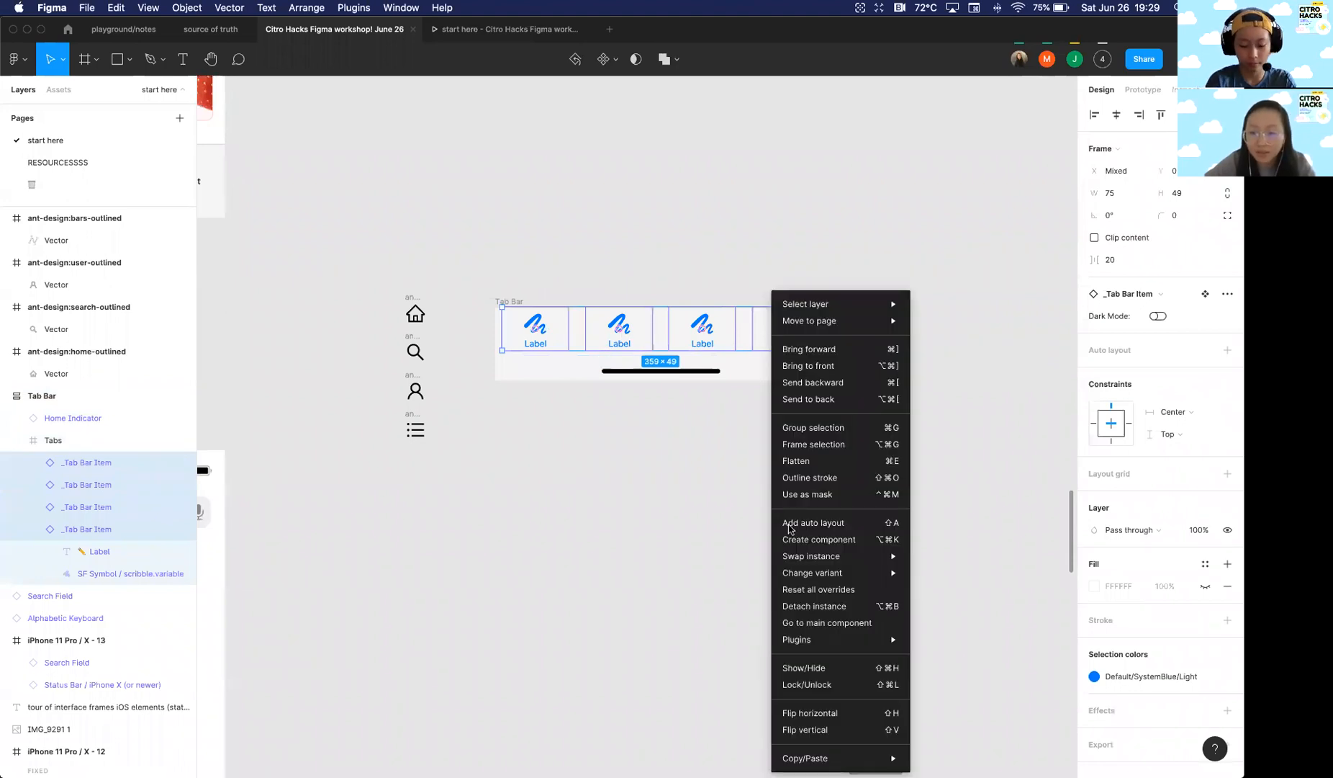
left_click(795, 608)
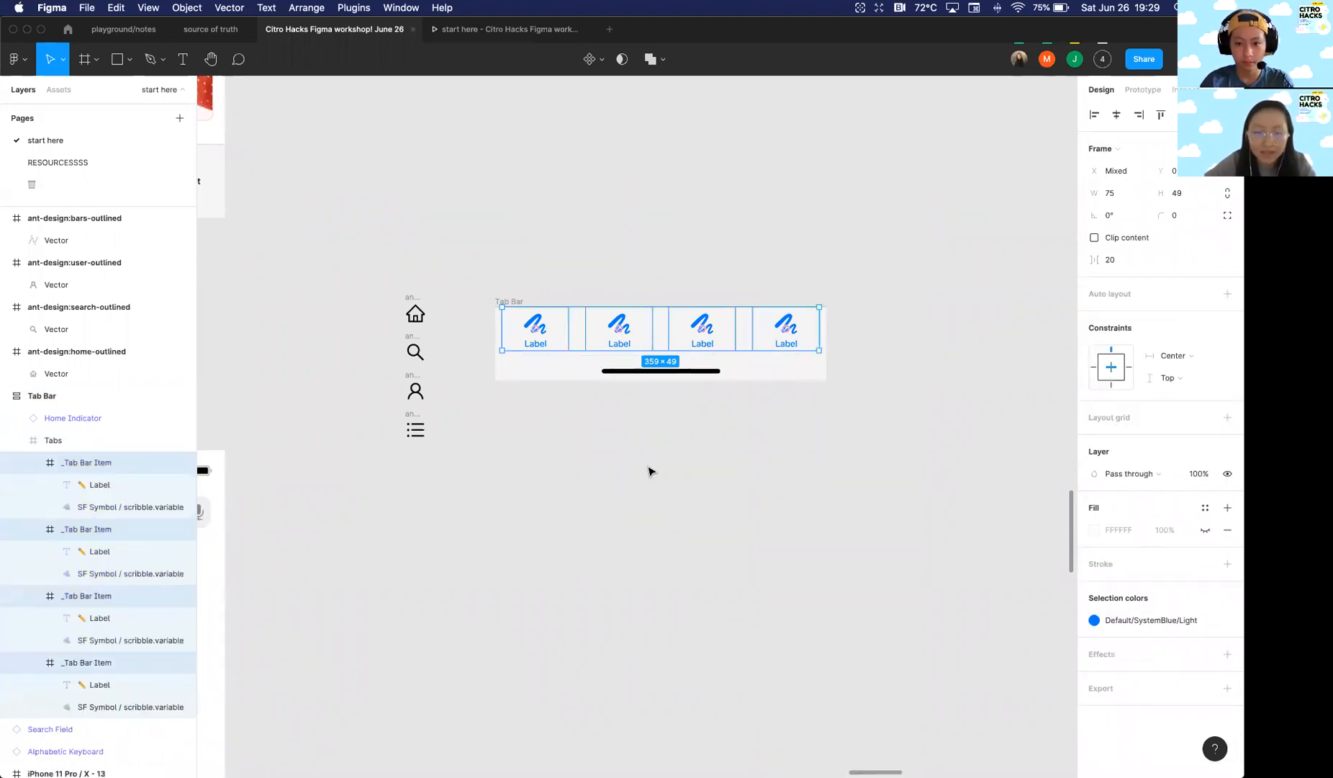
left_click(576, 454)
Step: Hide the SF Symbol scribble placeholder in each of the four Tab Bar items
scroll(504, 414, "up", 2)
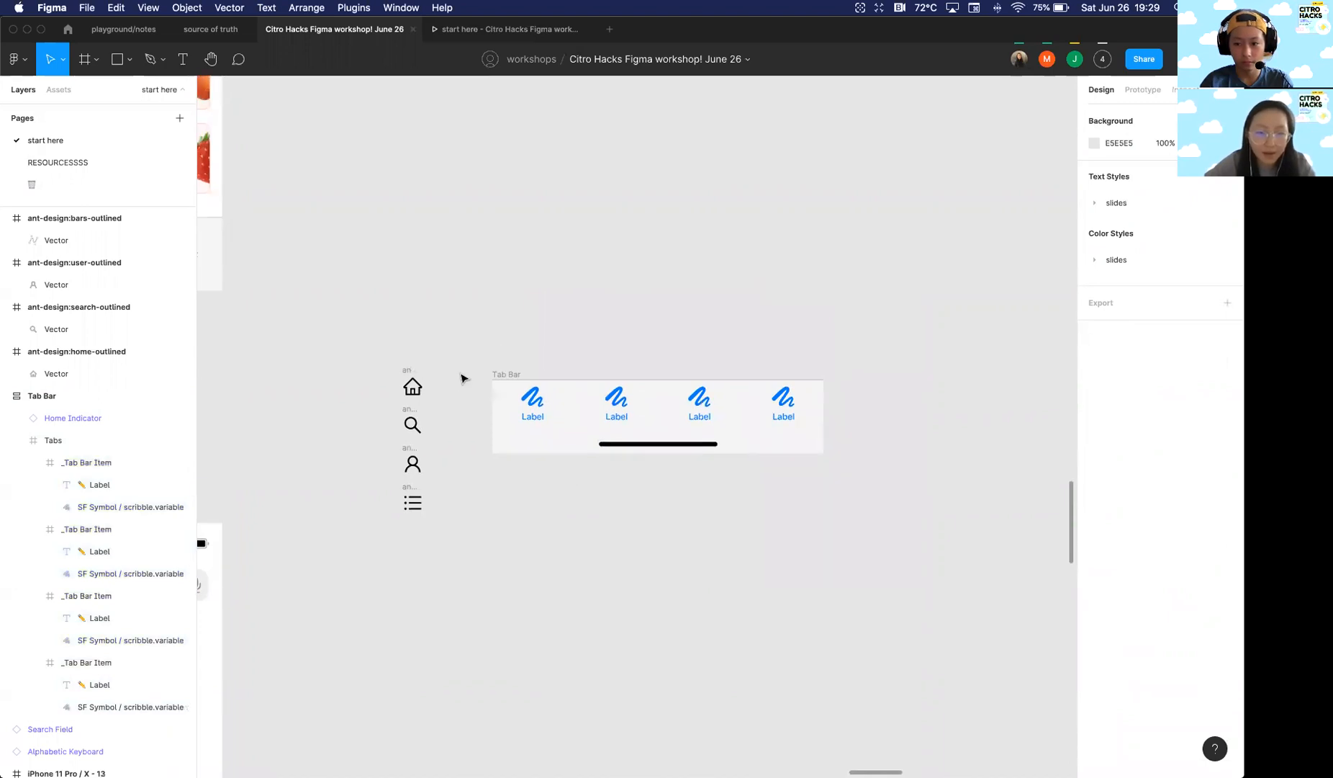
double_click(535, 400)
double_click(535, 400)
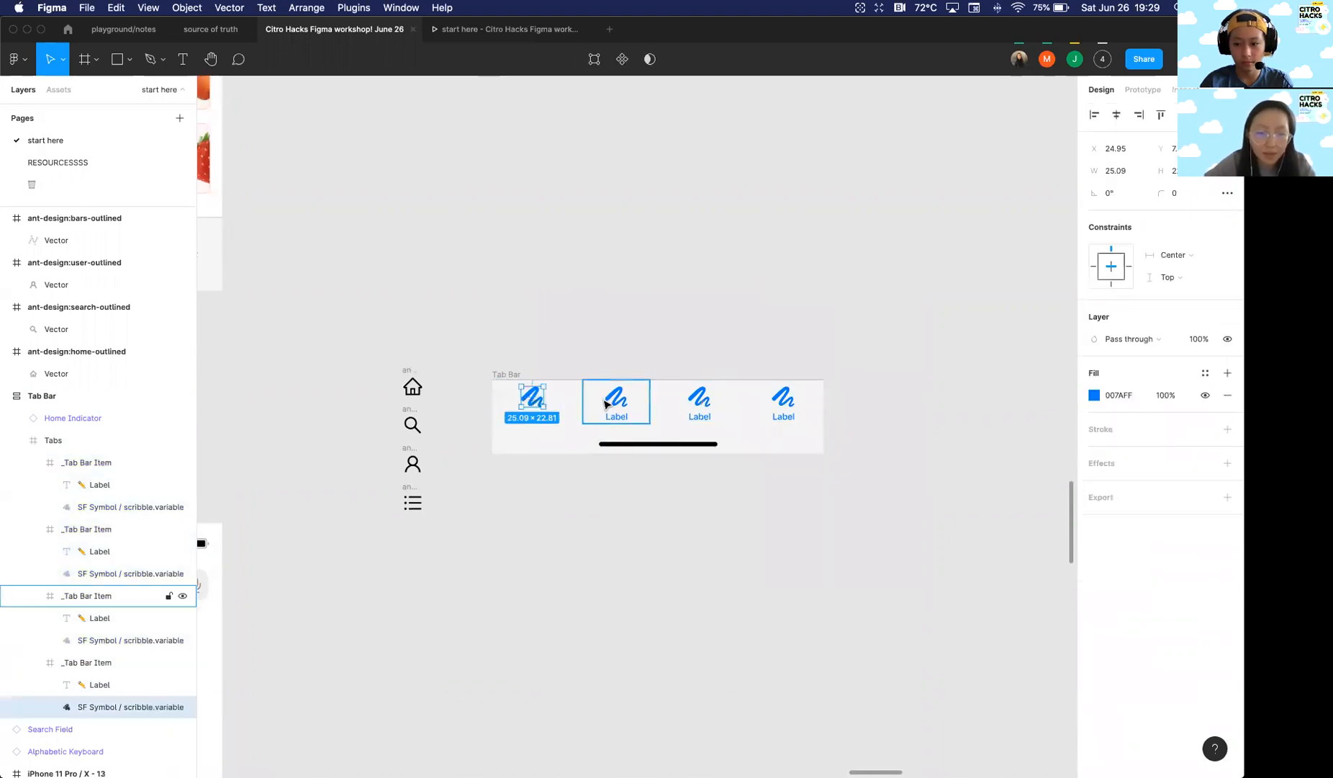
double_click(612, 403, "shift")
double_click(623, 404, "shift")
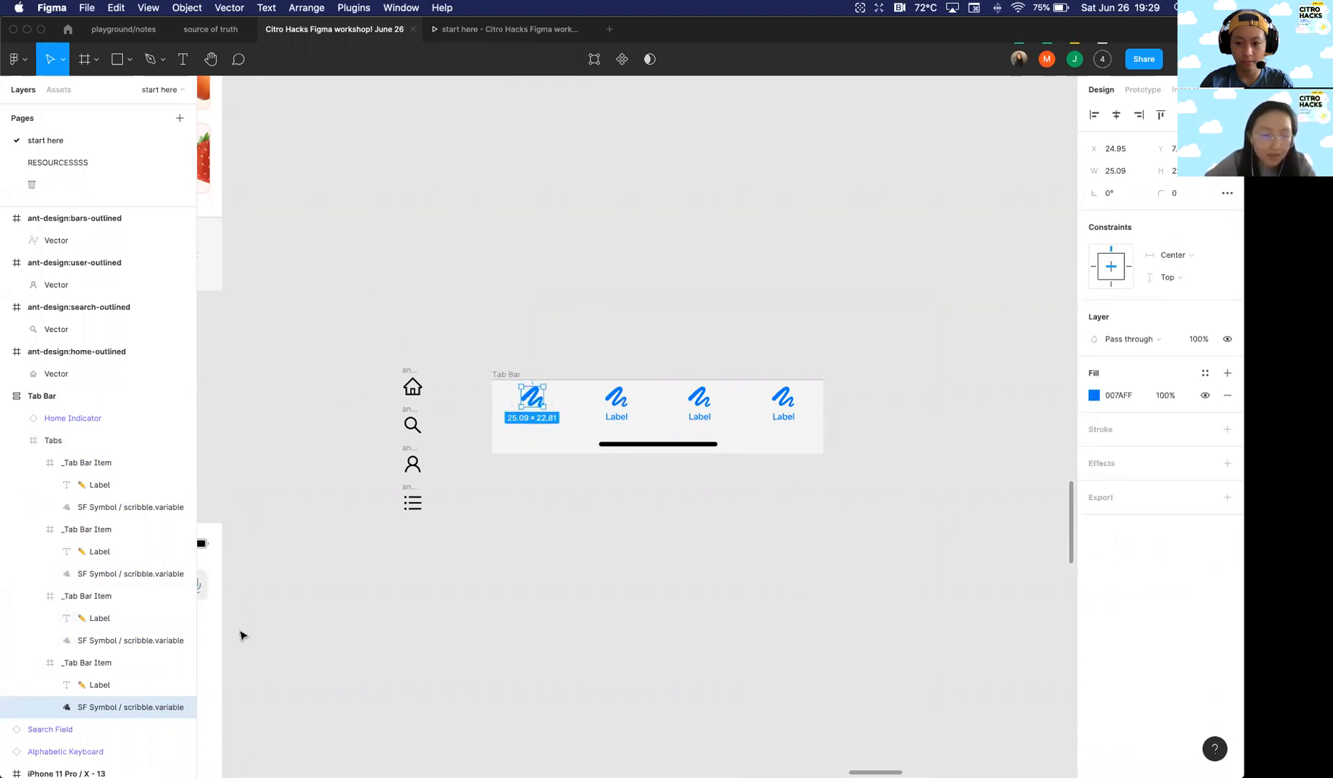
left_click(182, 706)
left_click(170, 641)
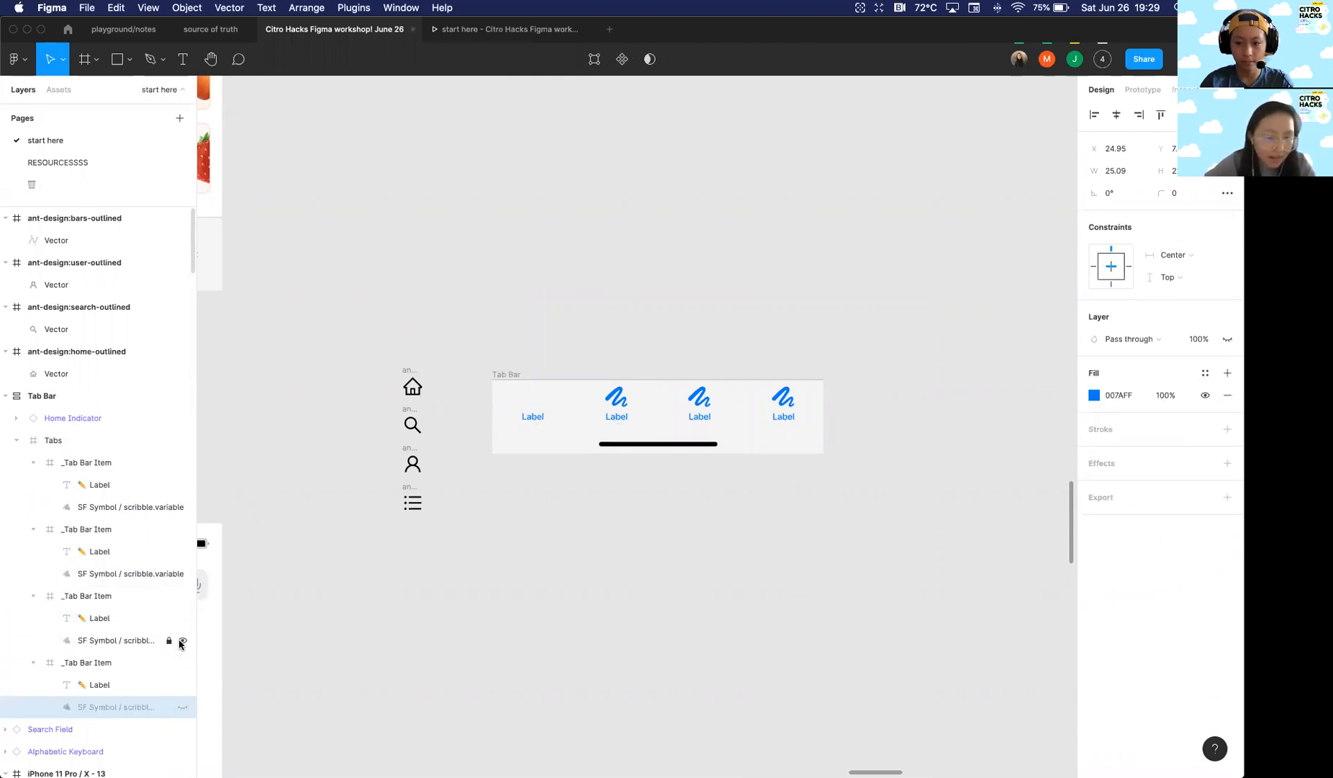
left_click(181, 641)
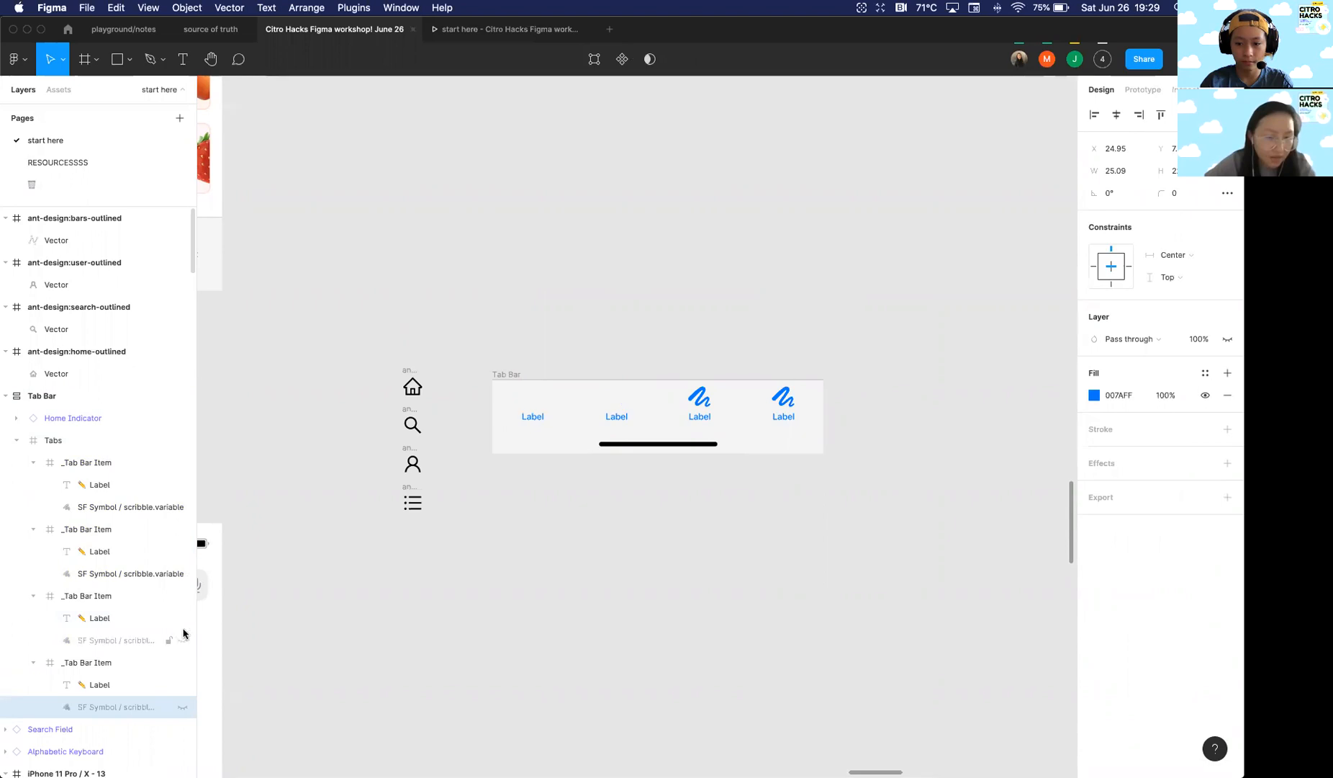
left_click(182, 573)
left_click(182, 508)
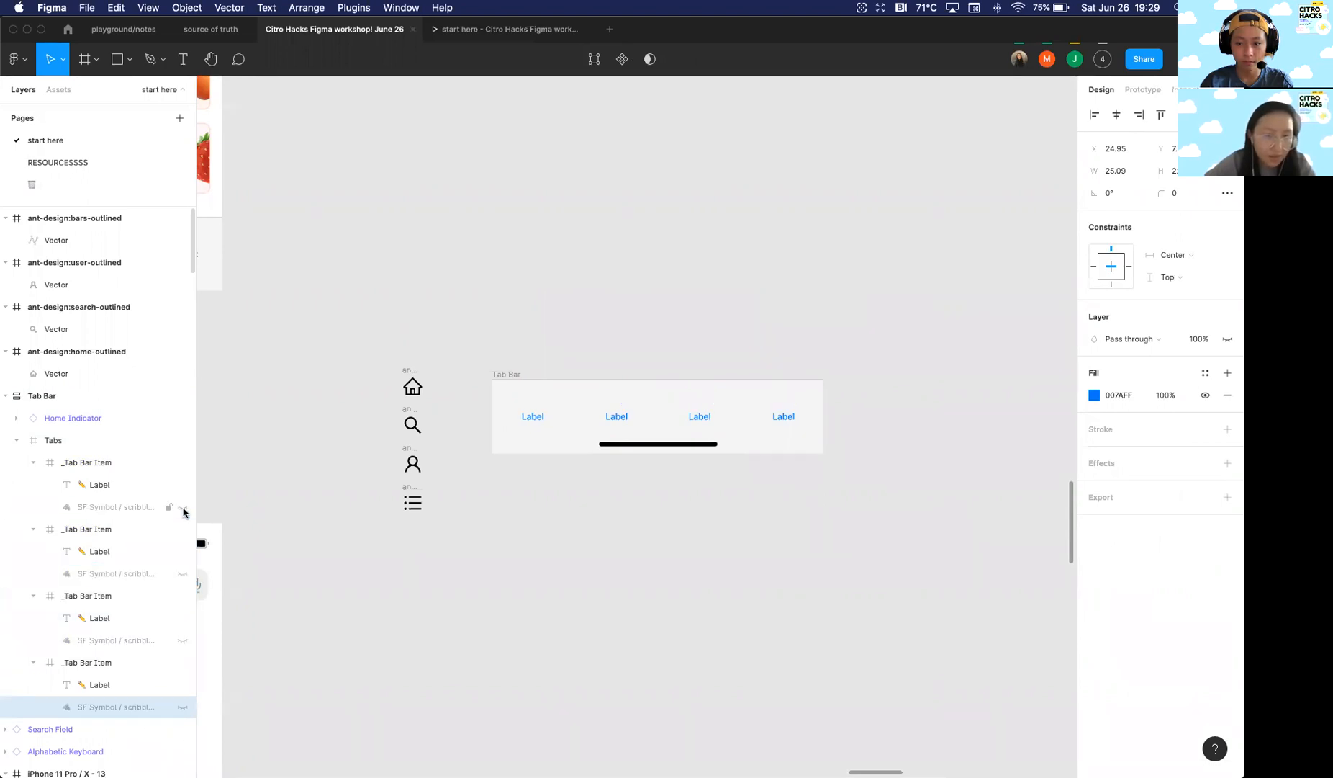
Step: Move the outlined home icon into the first Tab Bar item, over its label
left_click(417, 358)
scroll(412, 362, "up", 2)
left_click_drag(355, 398, 513, 433)
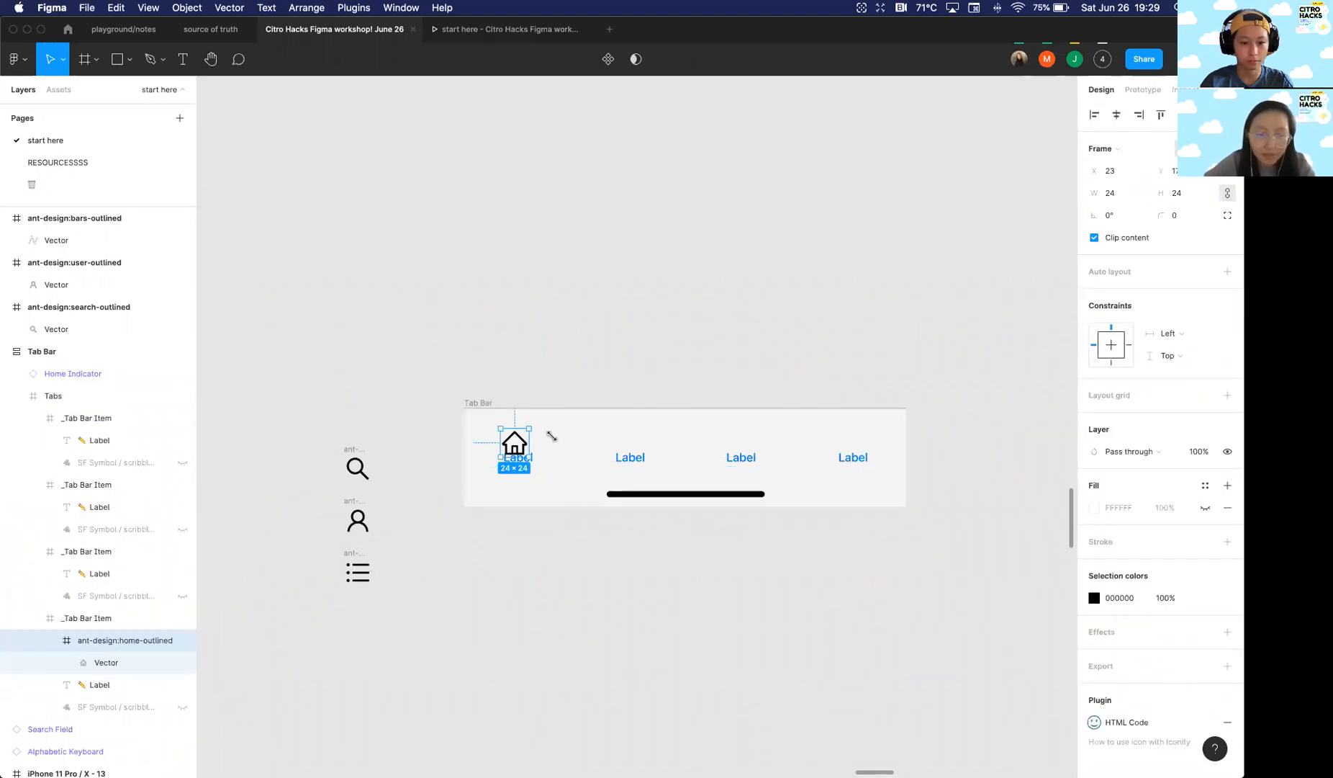
Step: Centre the home icon horizontally in the first Tab Bar item and raise it above the label to Y 9
left_click(1119, 117)
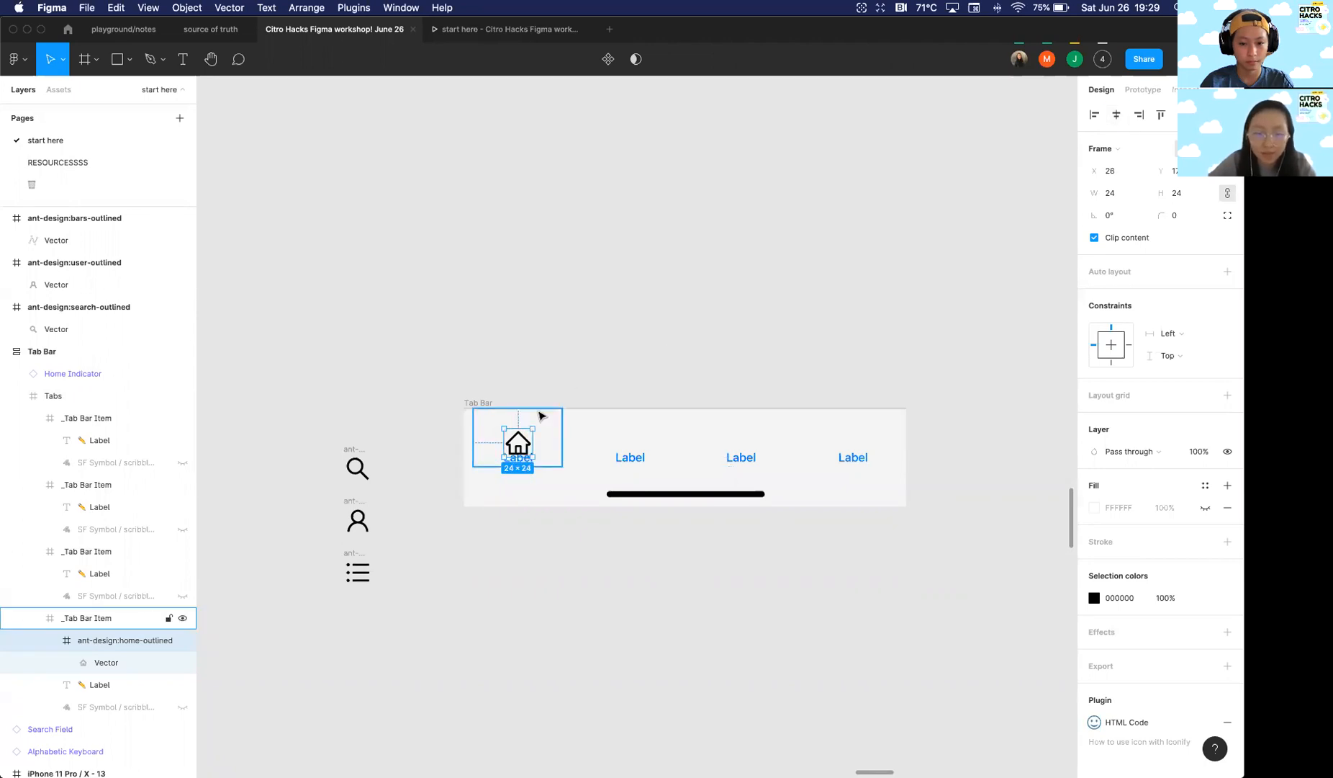
key("shift+Up")
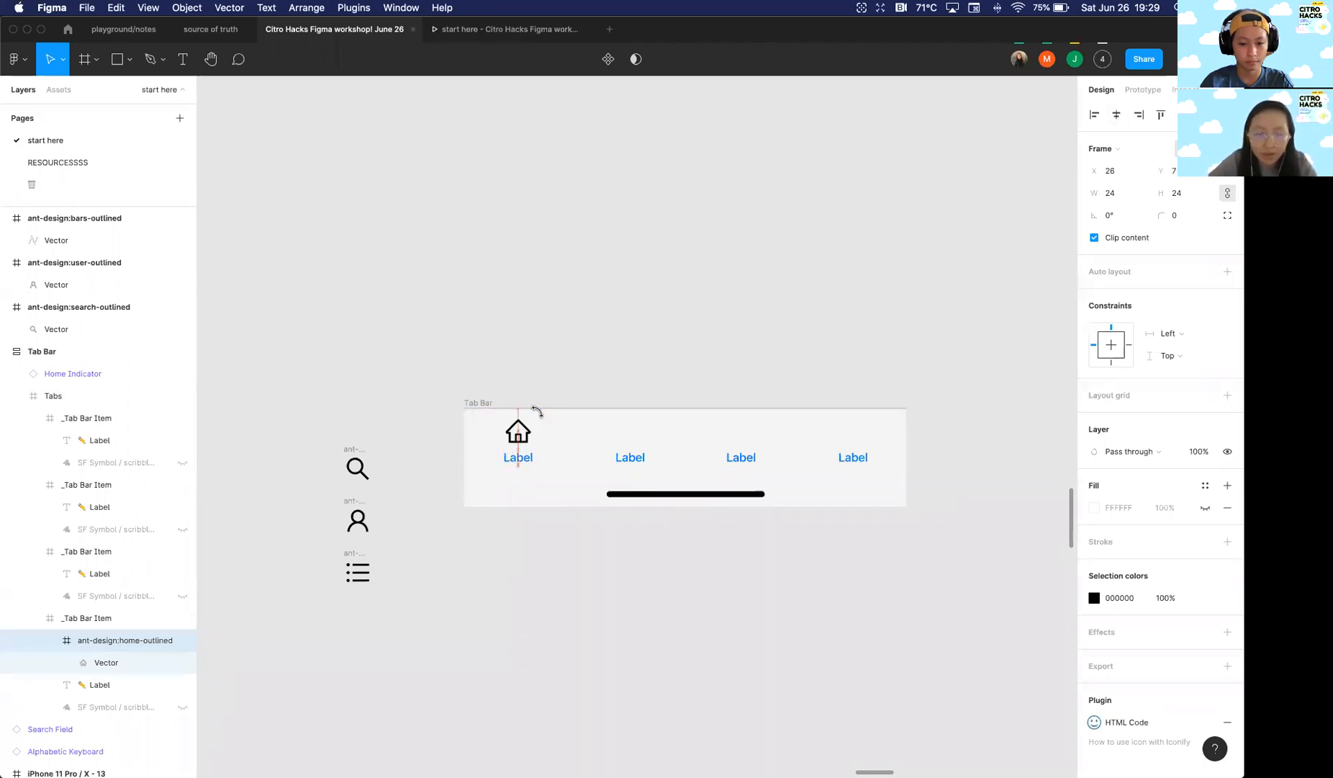
key("Up")
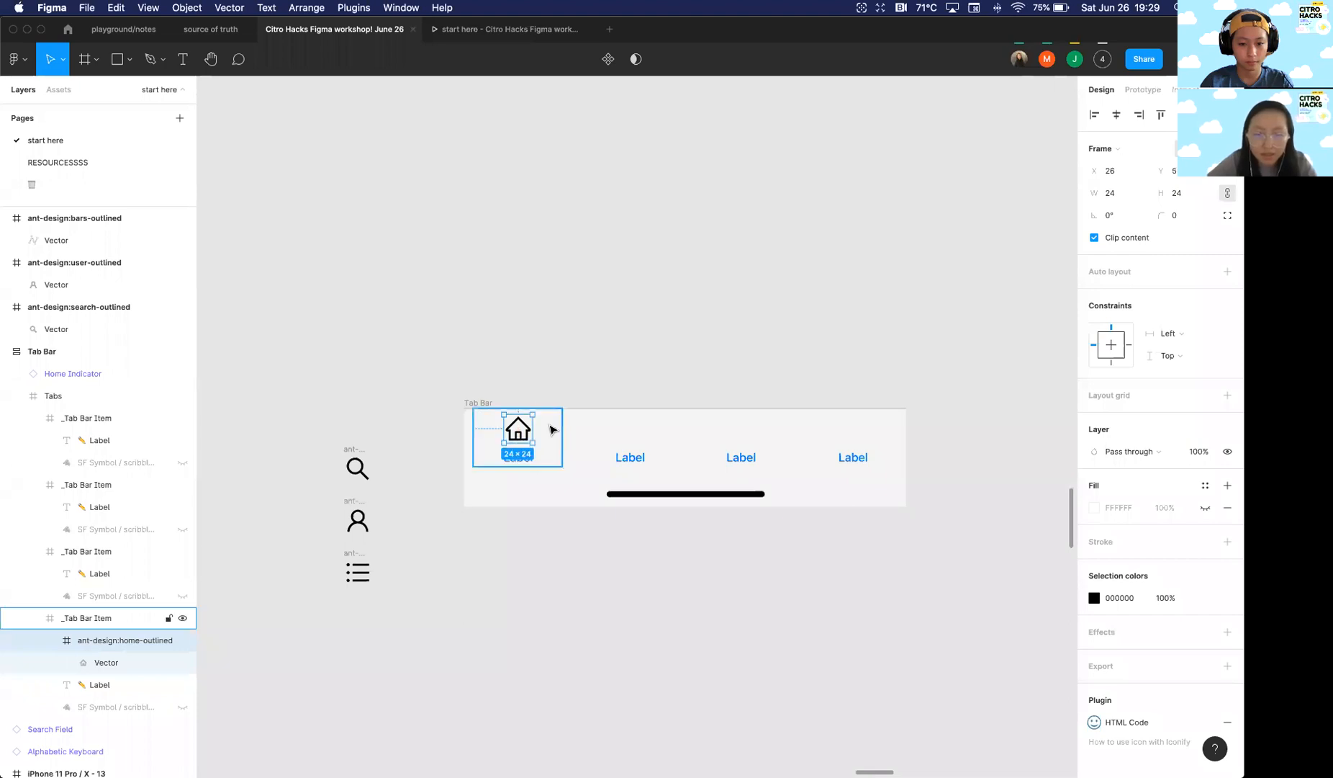
key("Down")
key("Down")
key("Down")
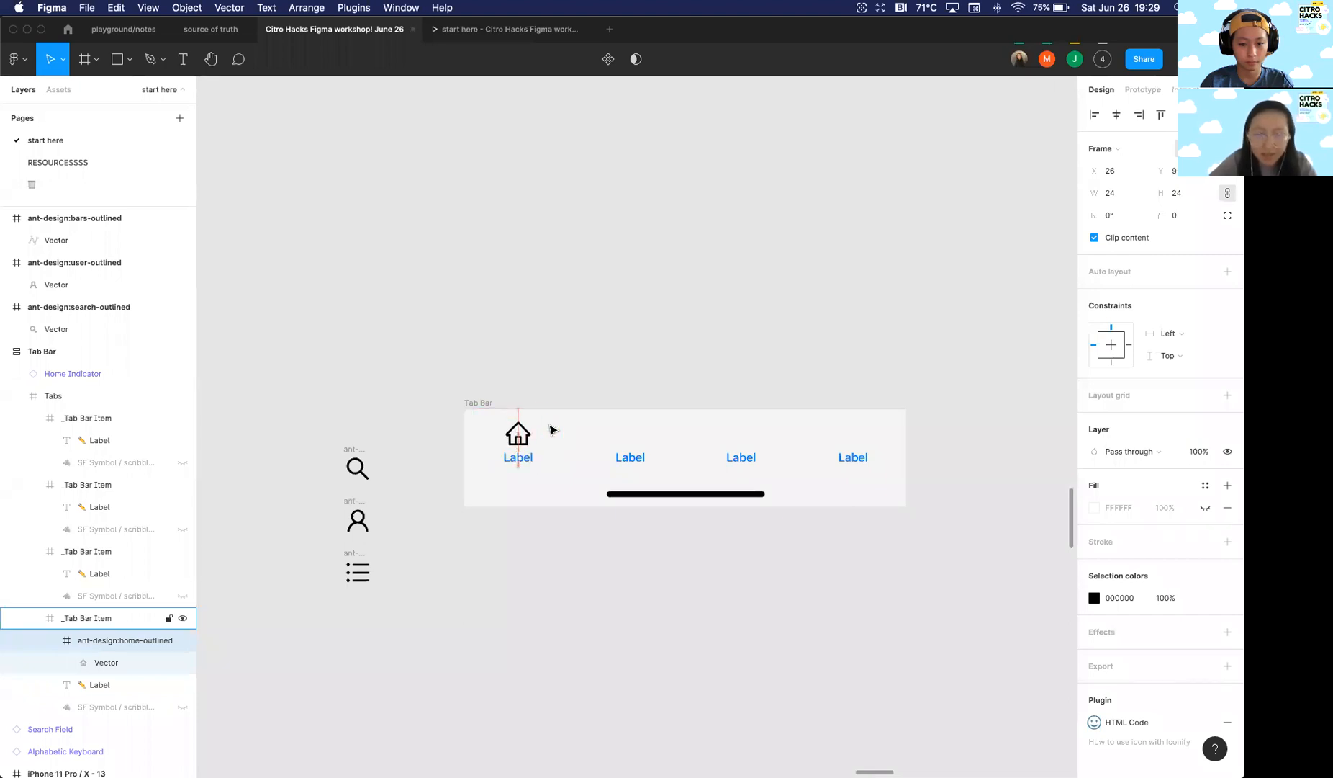
left_click(568, 391)
Step: Move the outlined search icon into the second Tab Bar item, over its label
left_click_drag(357, 460, 630, 427)
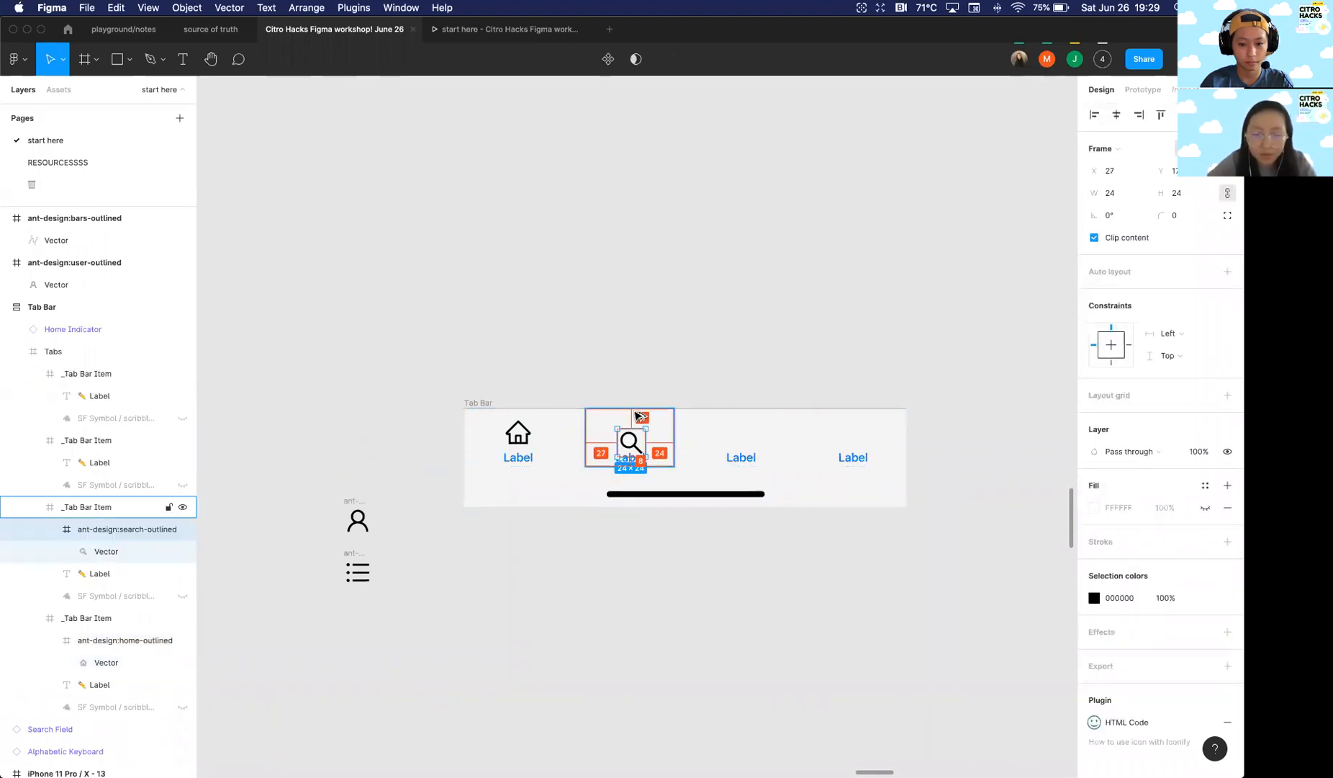
left_click(623, 375)
Step: Place a copy of the finished Home/Search/Profile/My List Tab Bar from the first recipe screen on the empty canvas beside the blank iPhone frame
scroll(623, 375, "down", 5)
scroll(579, 383, "left", 2)
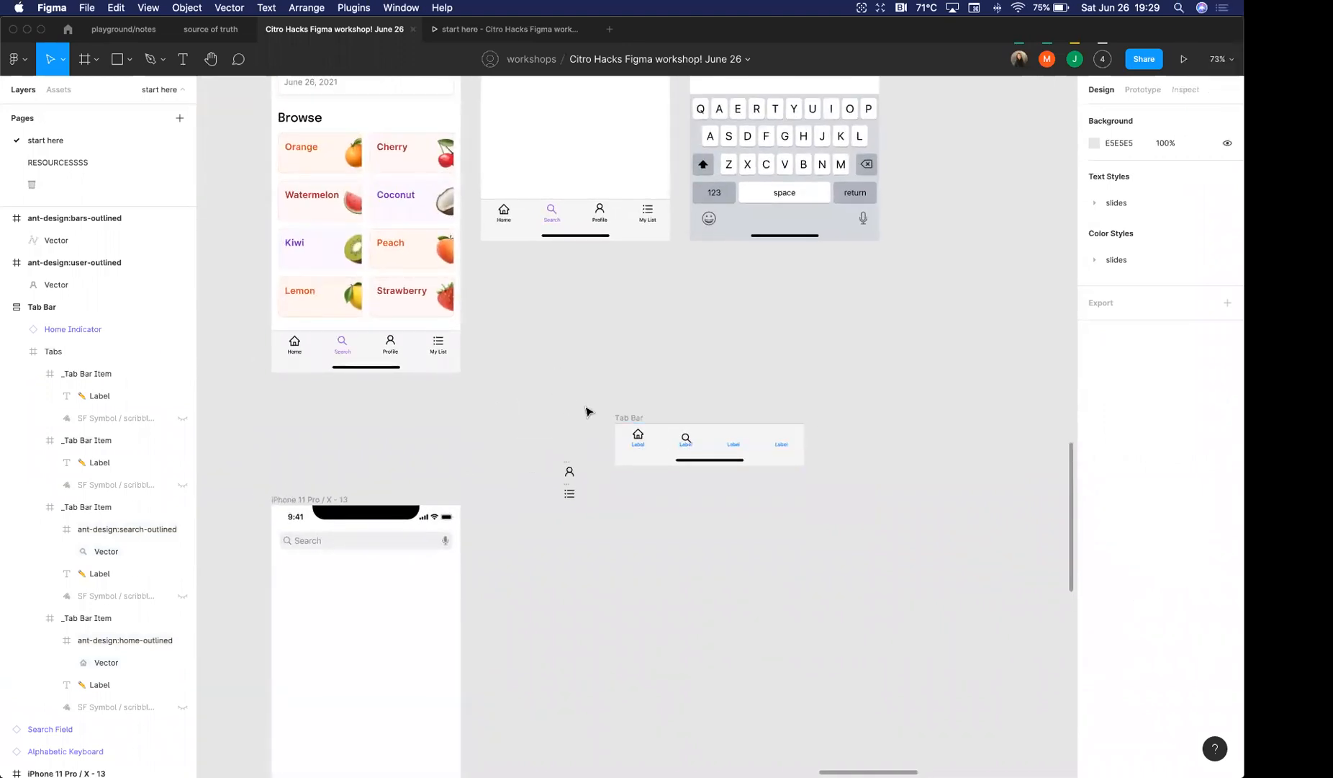
left_click(369, 358)
left_click_drag(367, 358, 548, 588)
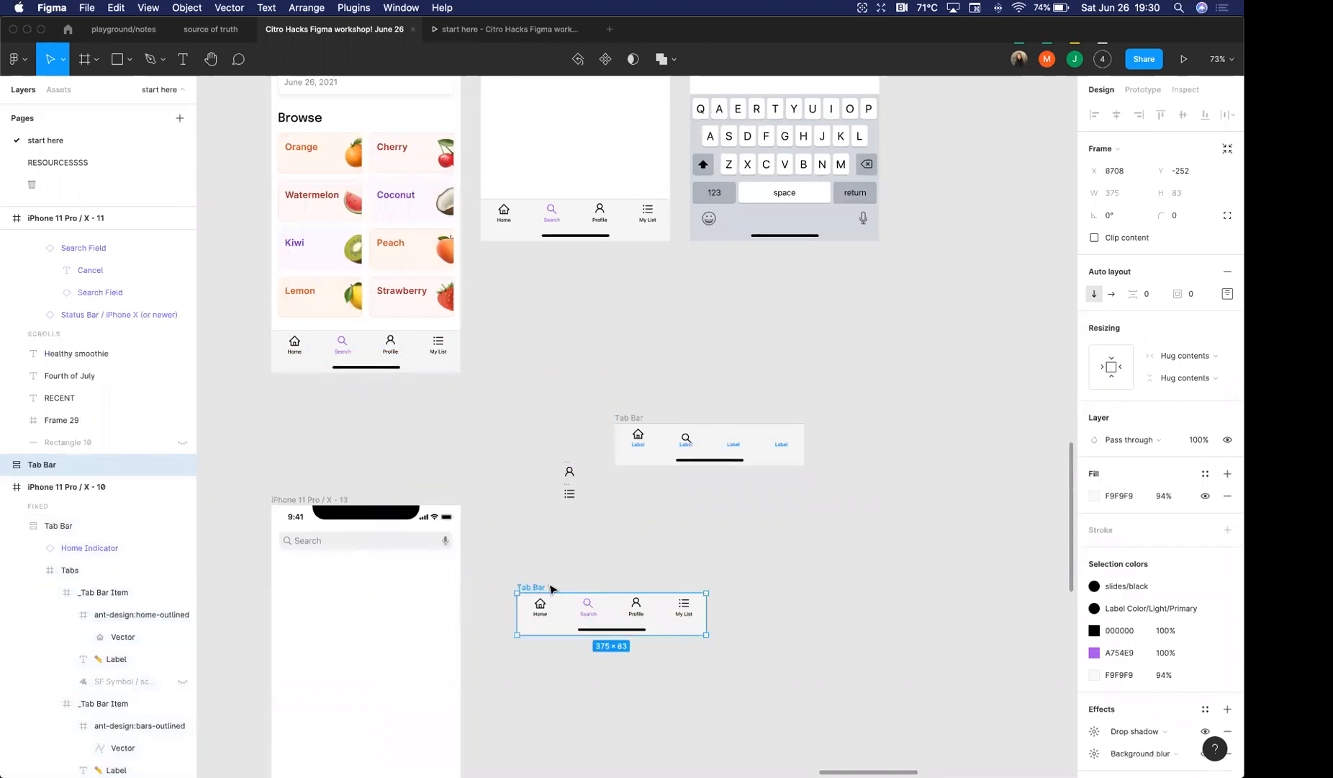
scroll(565, 504, "down", 3)
left_click(604, 396)
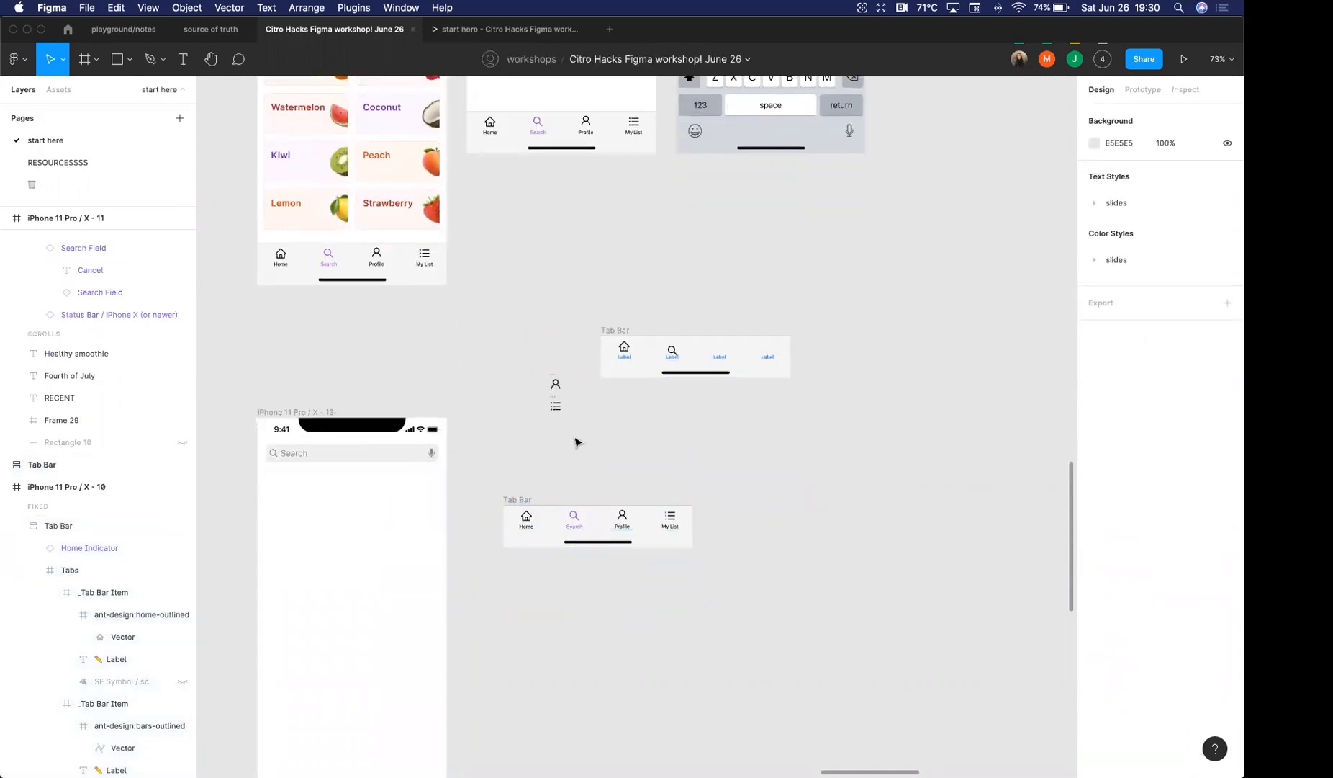
Step: Move the copied Tab Bar onto the Components slide, below the heading and lined up with its start, at about X 235, Y 419
scroll(612, 447, "down", 1)
scroll(610, 446, "down", 8)
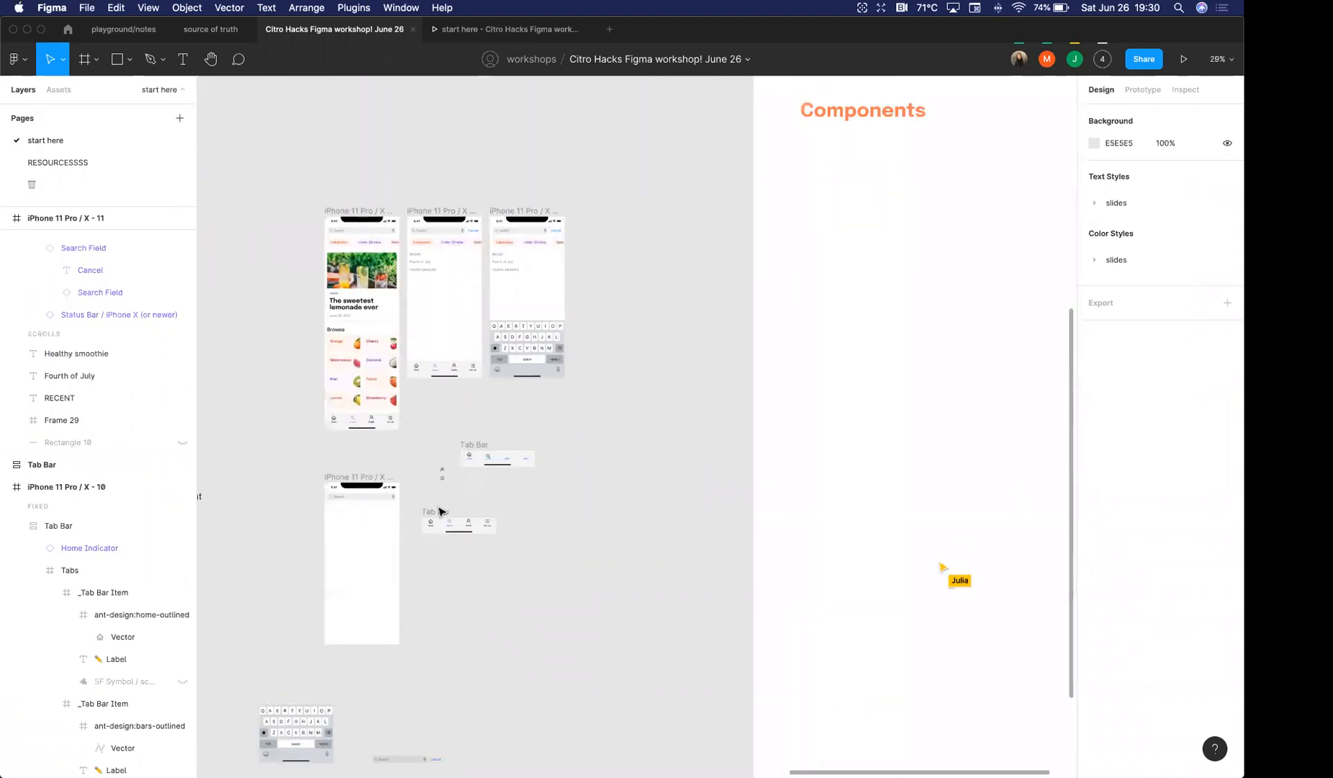
left_click_drag(441, 512, 850, 175)
scroll(850, 172, "up", 5)
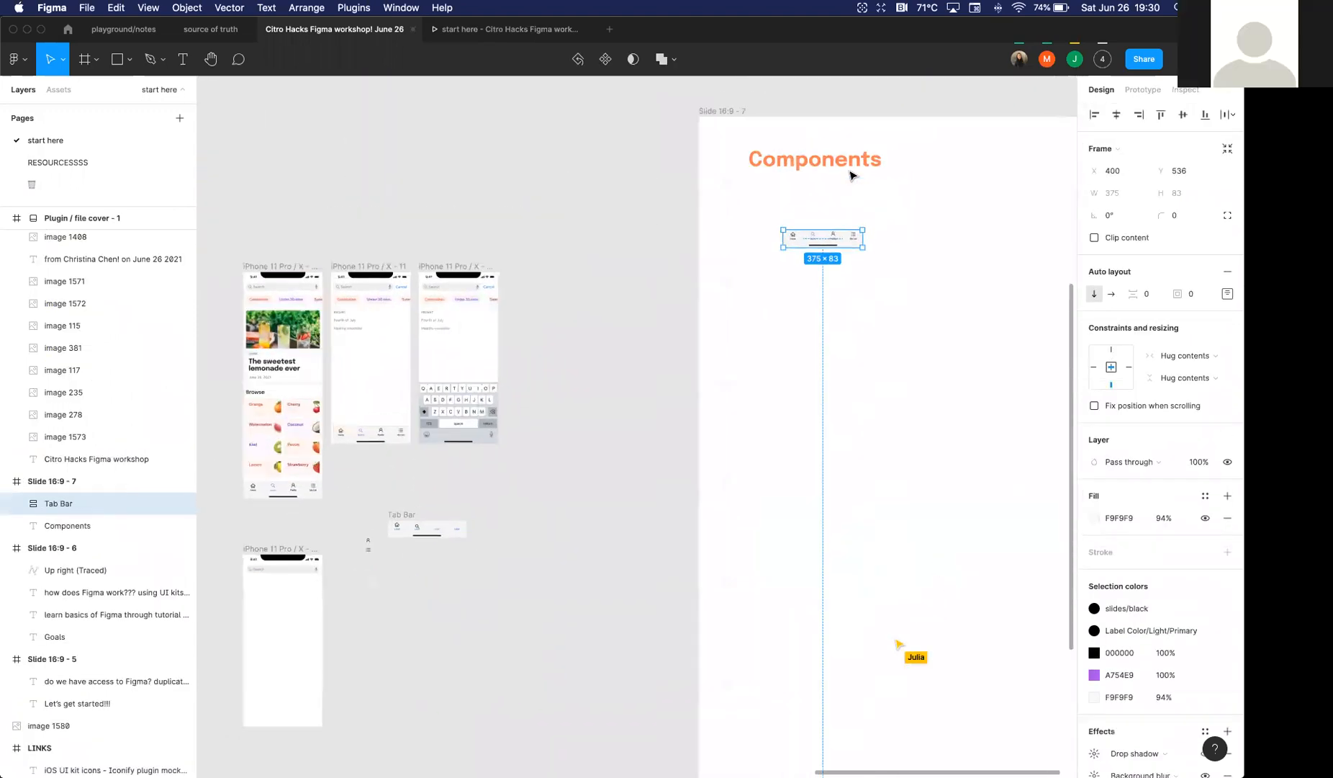
left_click_drag(771, 300, 693, 250)
Step: Create a component from the Tab Bar on the Components slide and open its layer name for editing
right_click(696, 246)
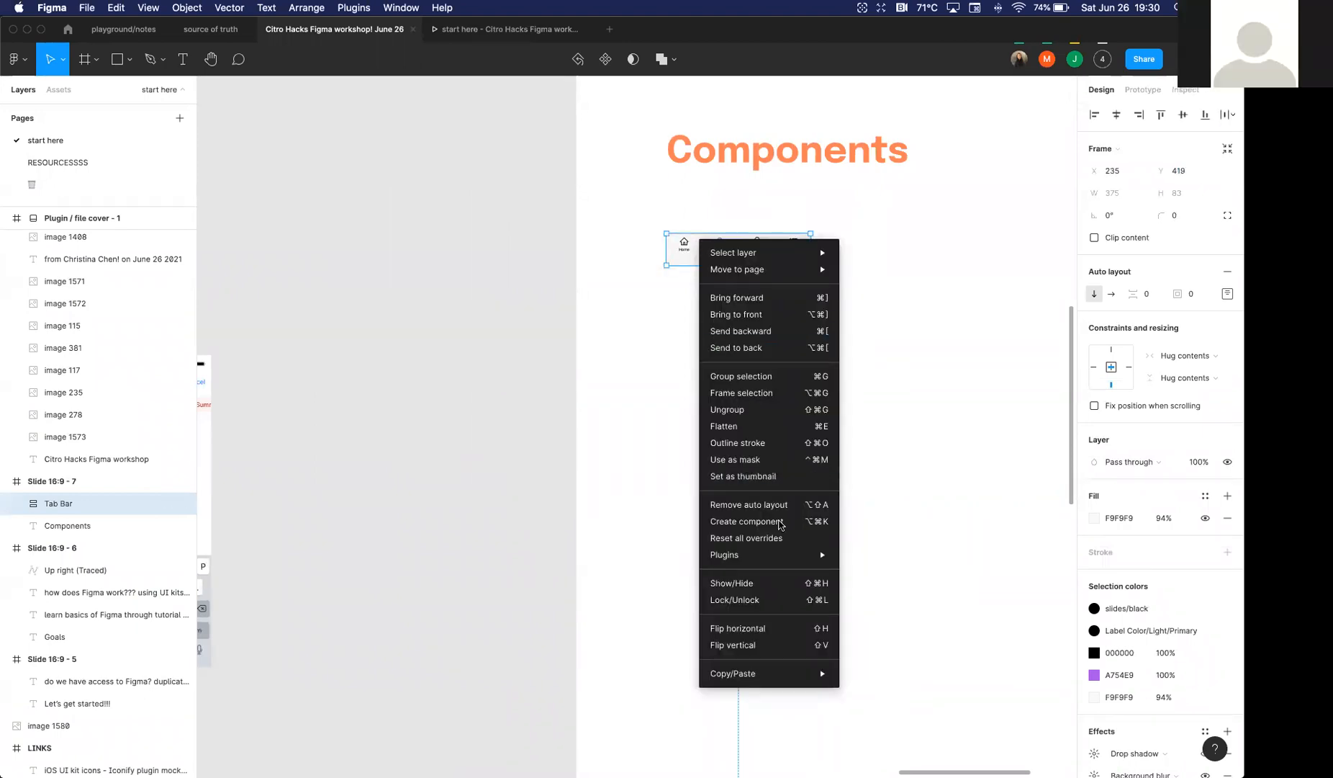
left_click(769, 524)
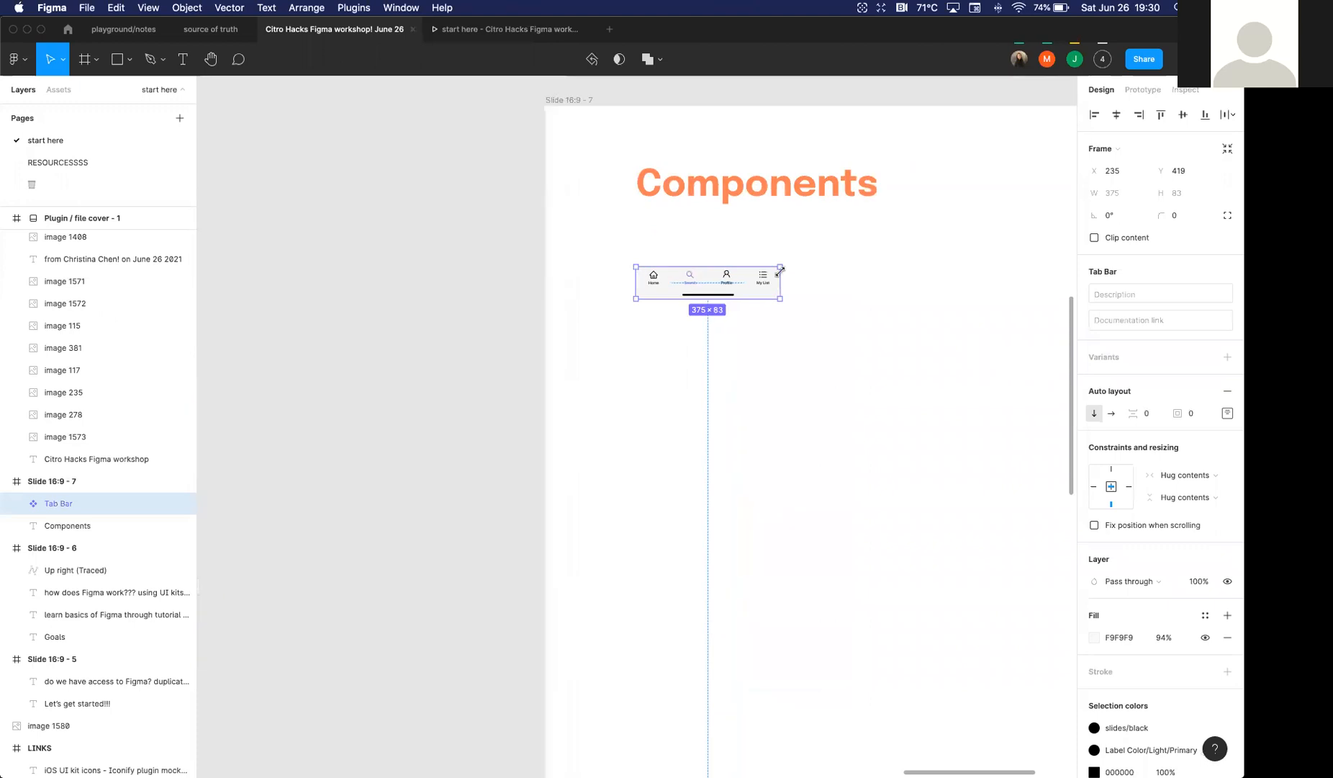
scroll(776, 272, "up", 3)
double_click(88, 506)
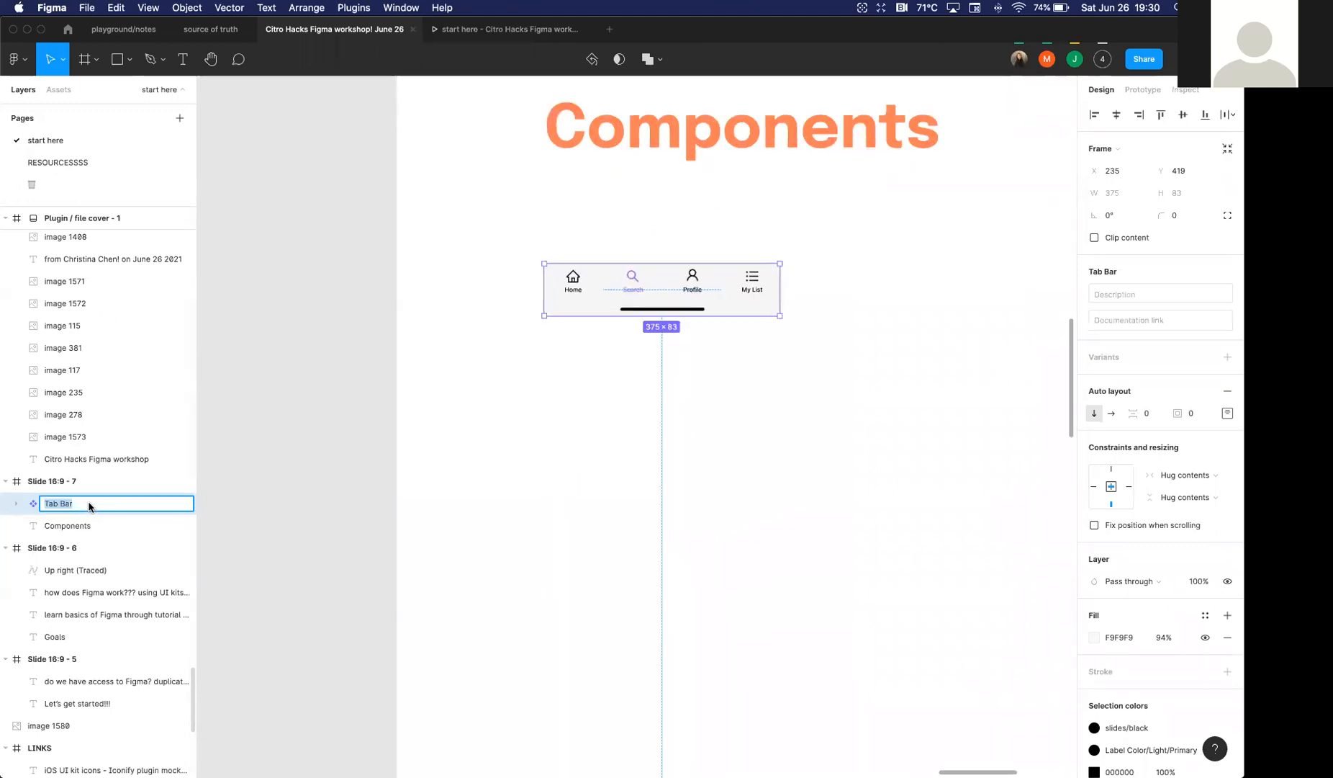
Step: Rename the Tab Bar component as Navigation/Search
type("Navigation/")
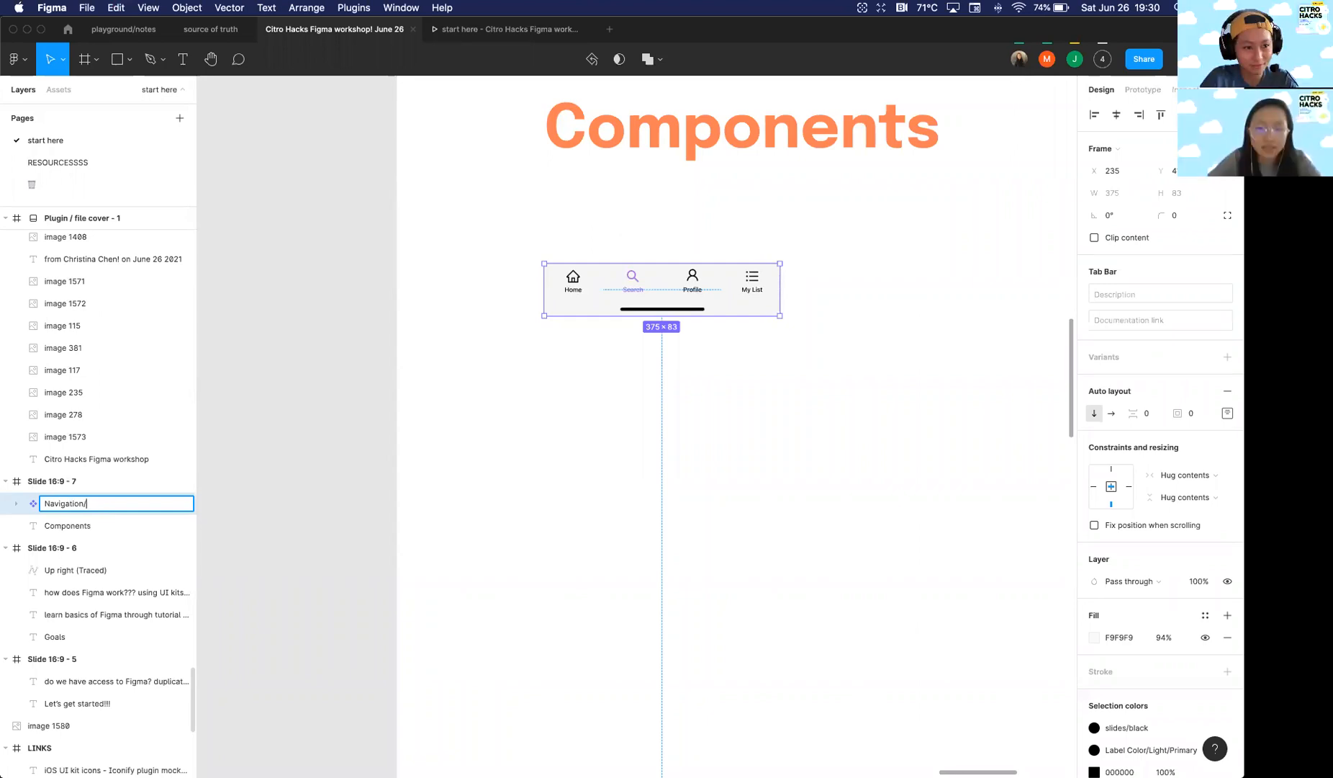
type("Search")
key("Return")
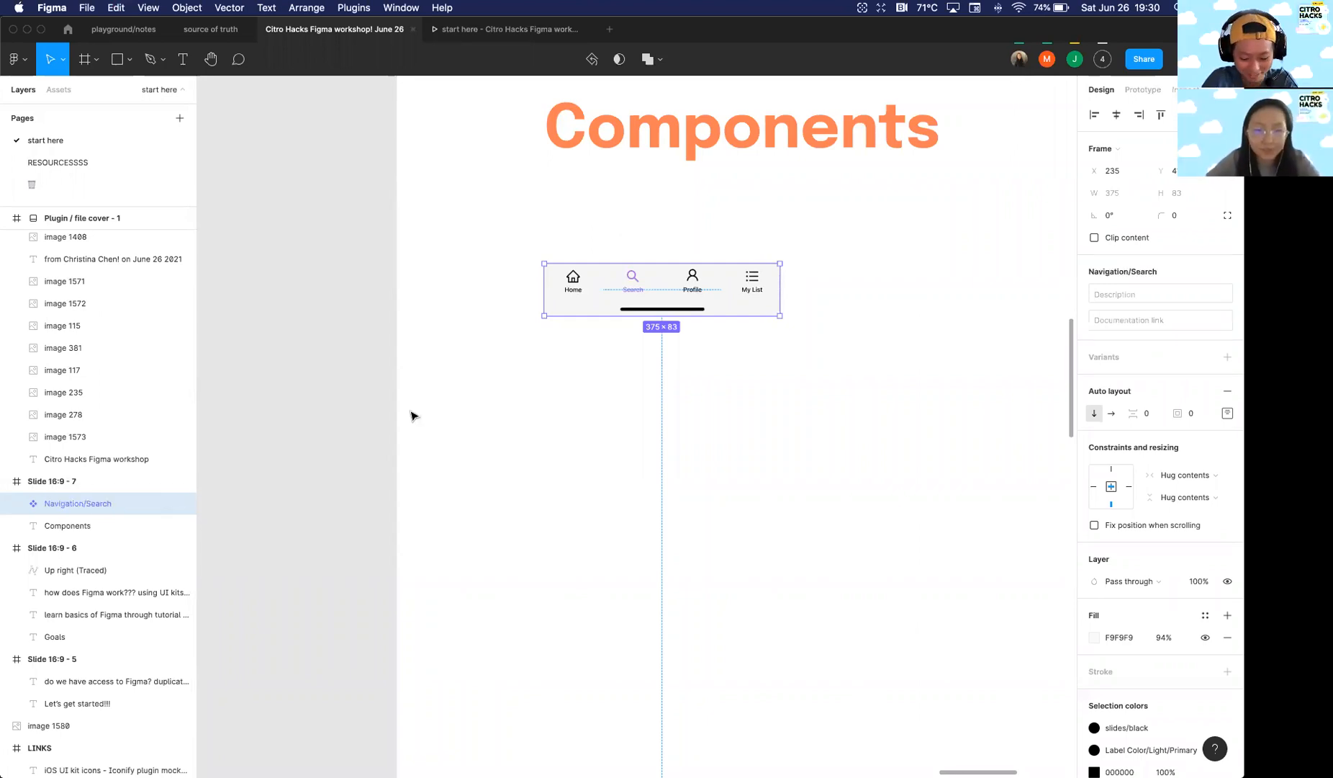
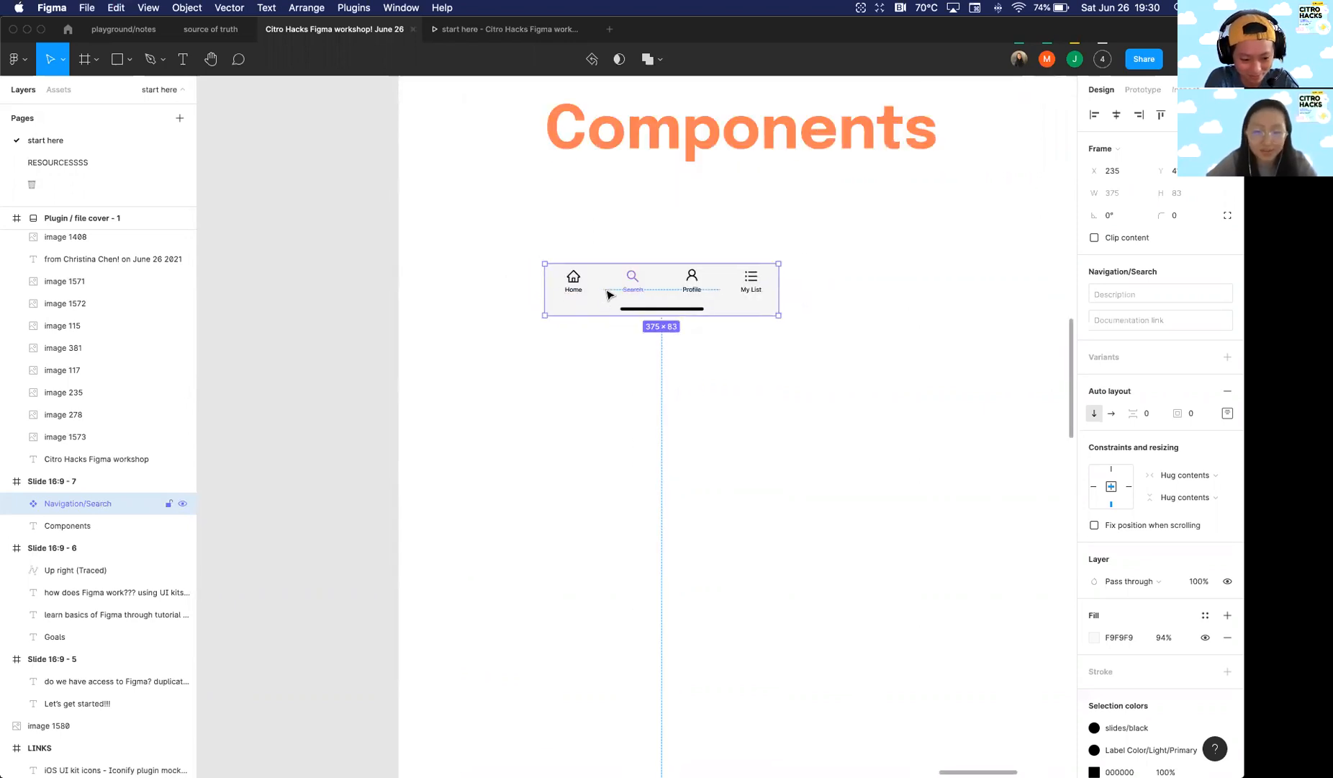
Step: Duplicate the tab bar component directly below the original and detach the copy from its main component
left_click_drag(625, 290, 639, 366)
right_click(607, 359)
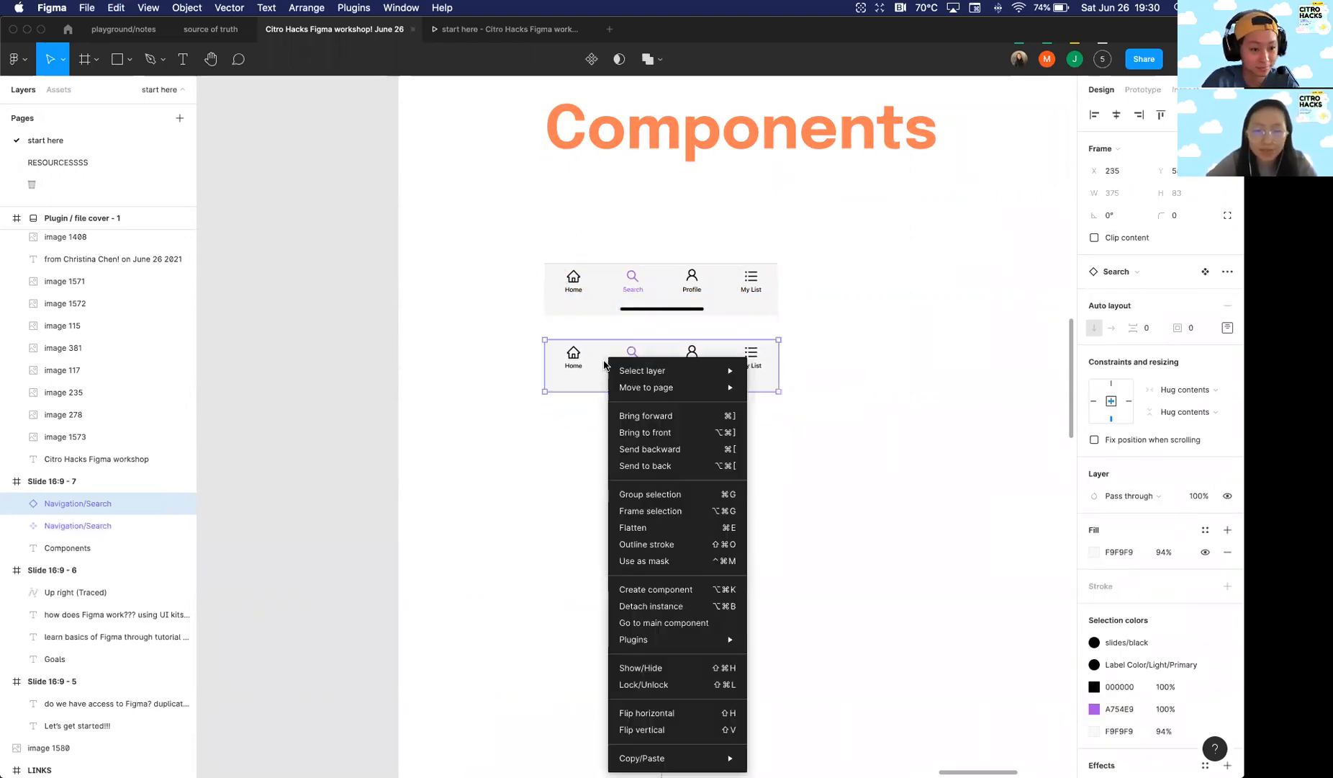
left_click(658, 605)
left_click(662, 477)
scroll(666, 337, "up", 3)
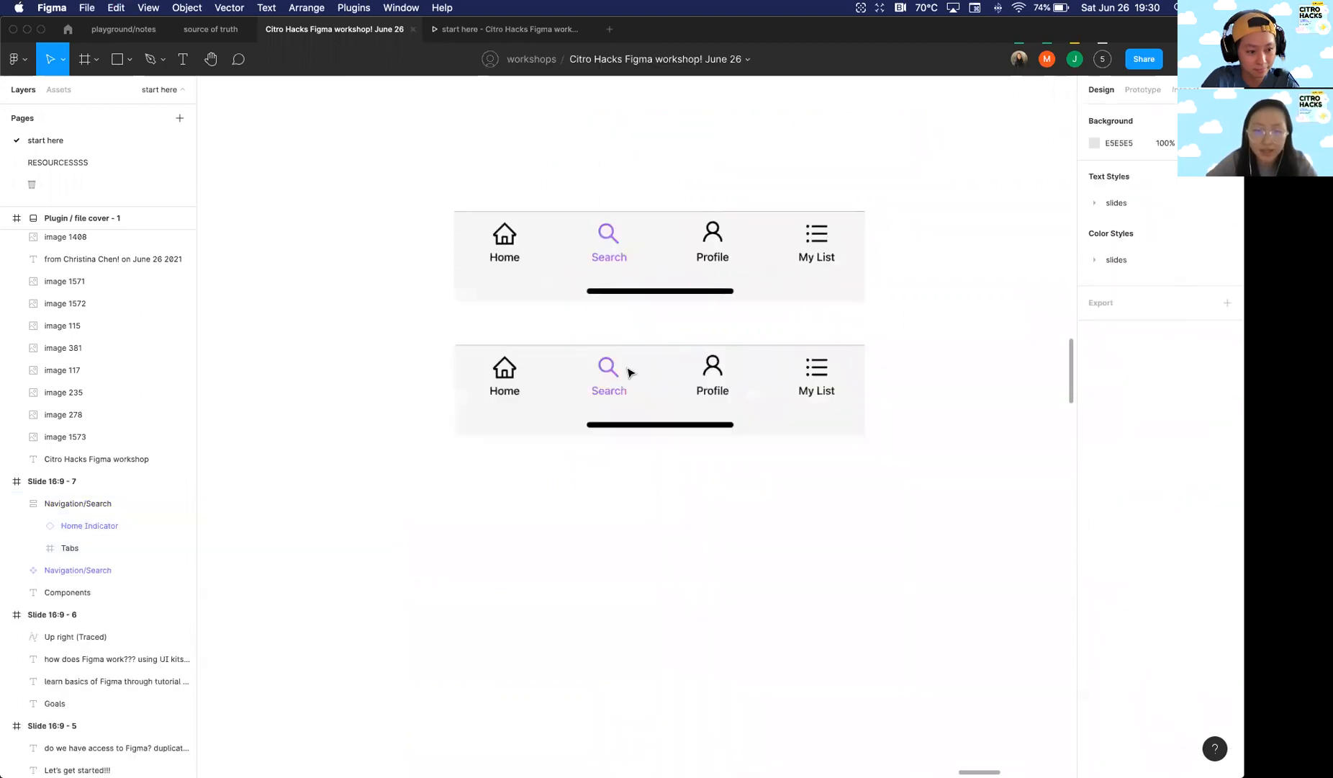
Step: Change the purple A754E9 colour of the Search tab in the detached copy to black 000000
left_click(629, 371)
double_click(638, 374)
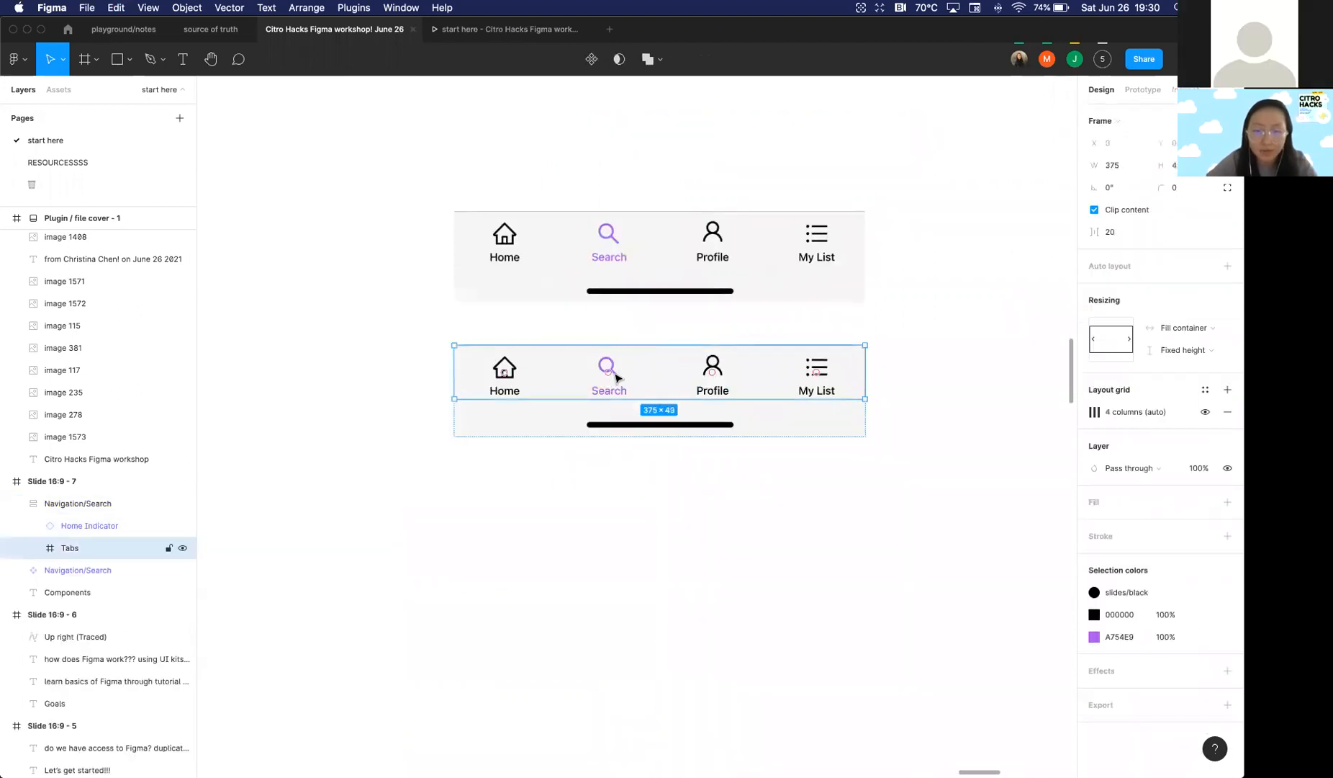
left_click(1115, 636)
key("Return")
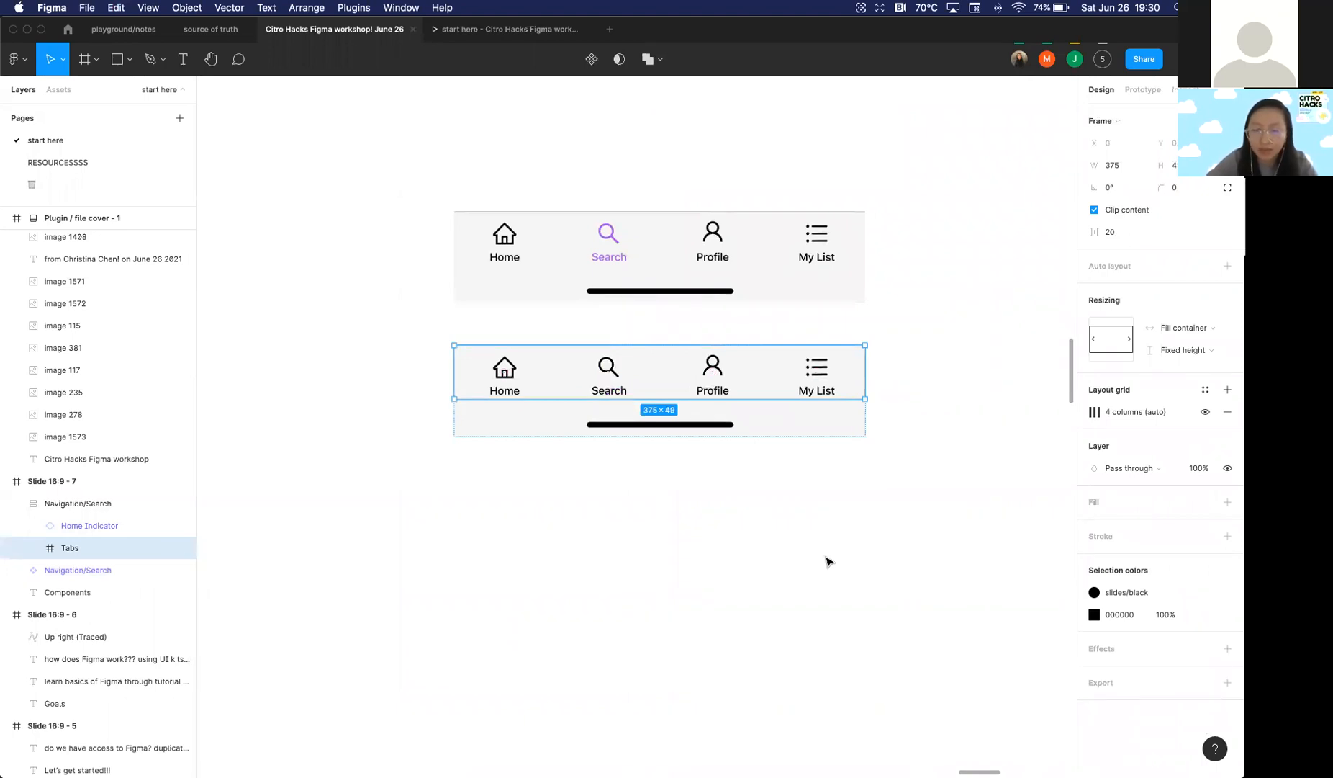
left_click(827, 560)
left_click(499, 380)
double_click(499, 380)
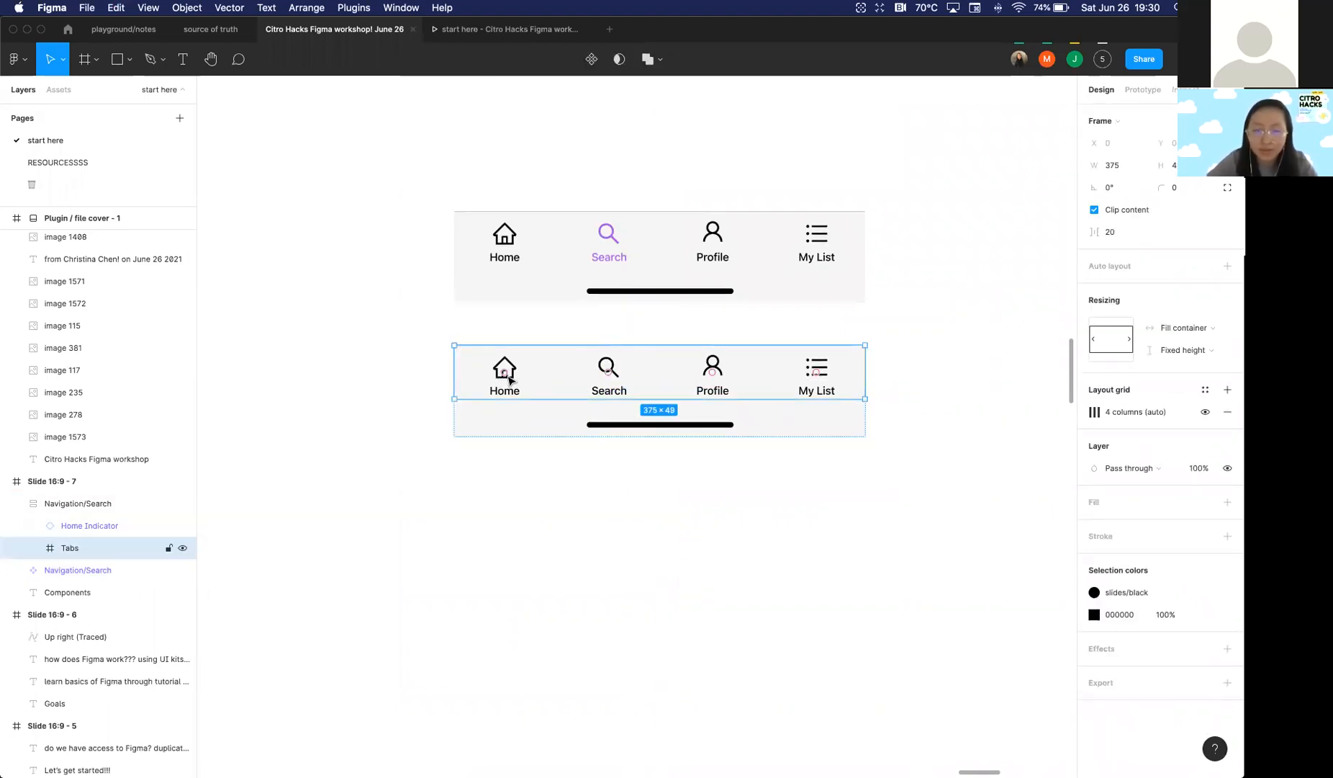
double_click(511, 368)
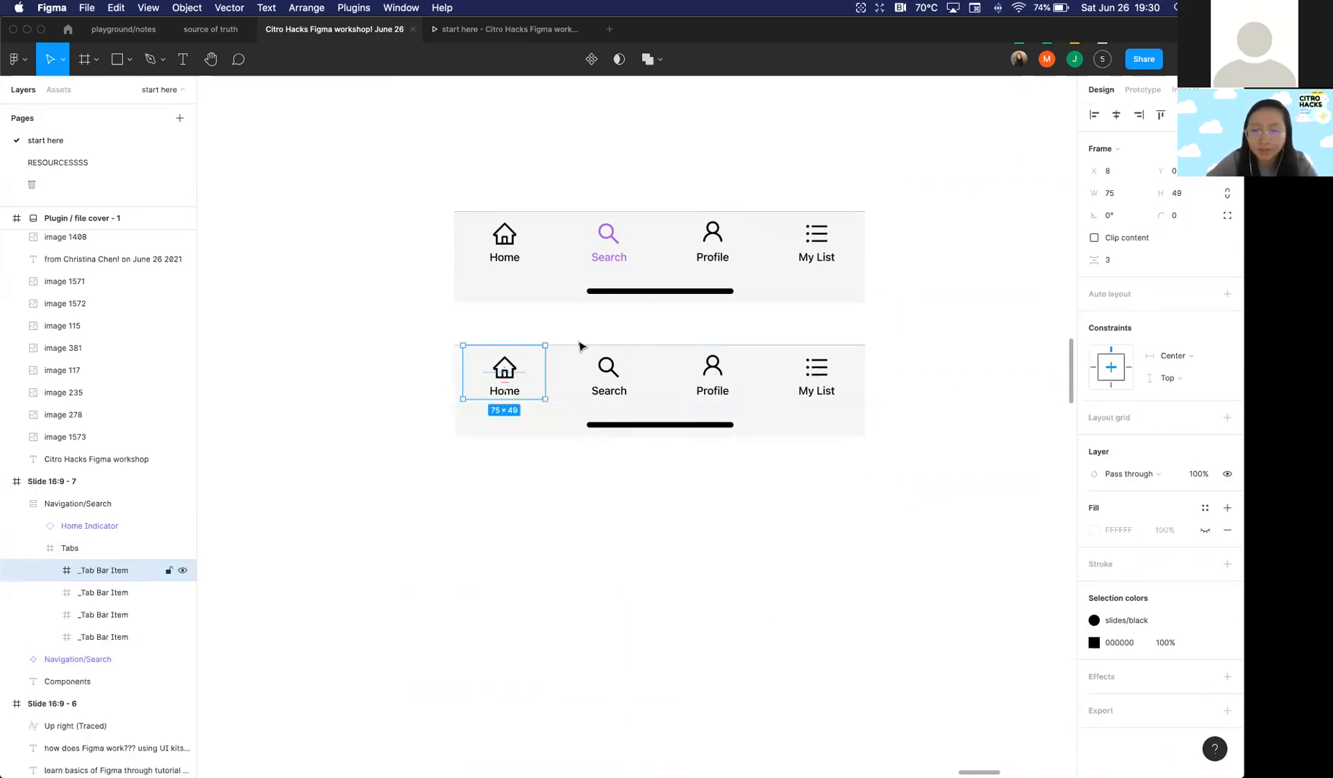
key("Escape")
key("Escape")
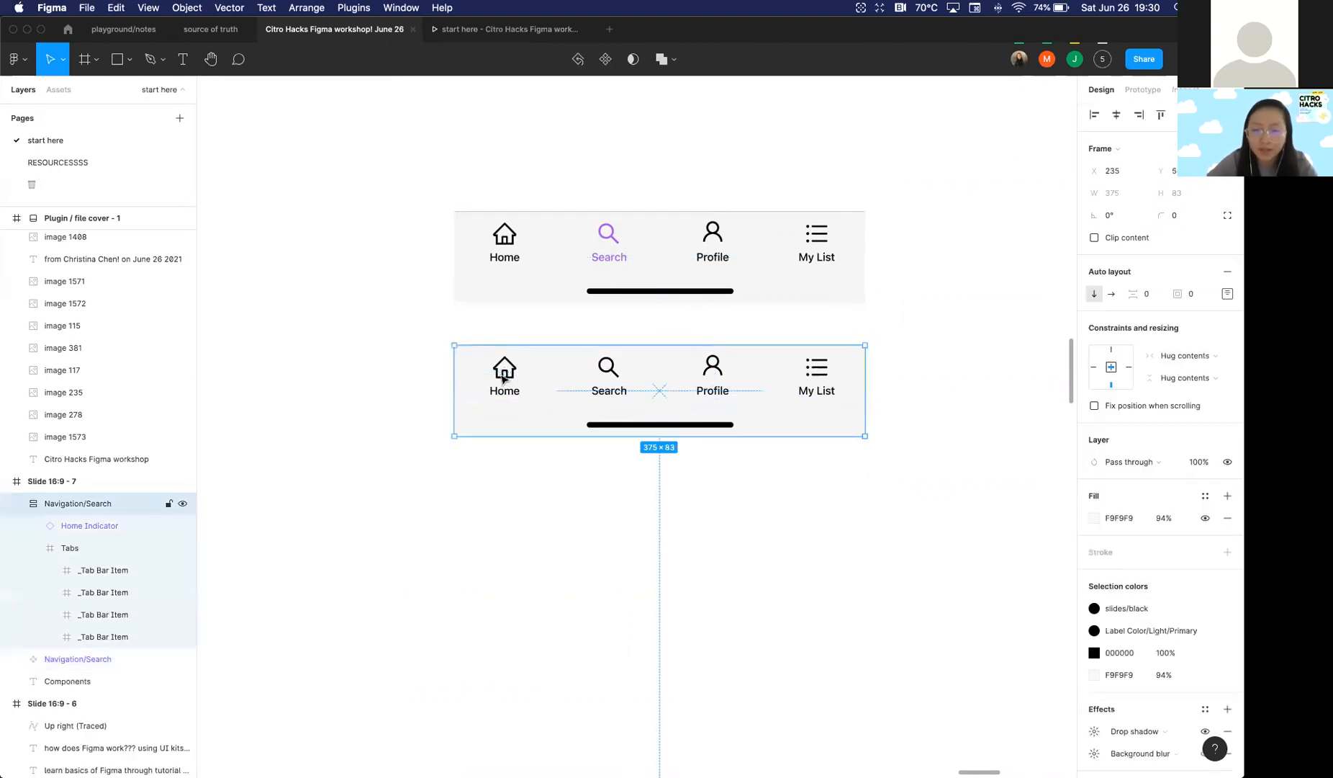
double_click(620, 240)
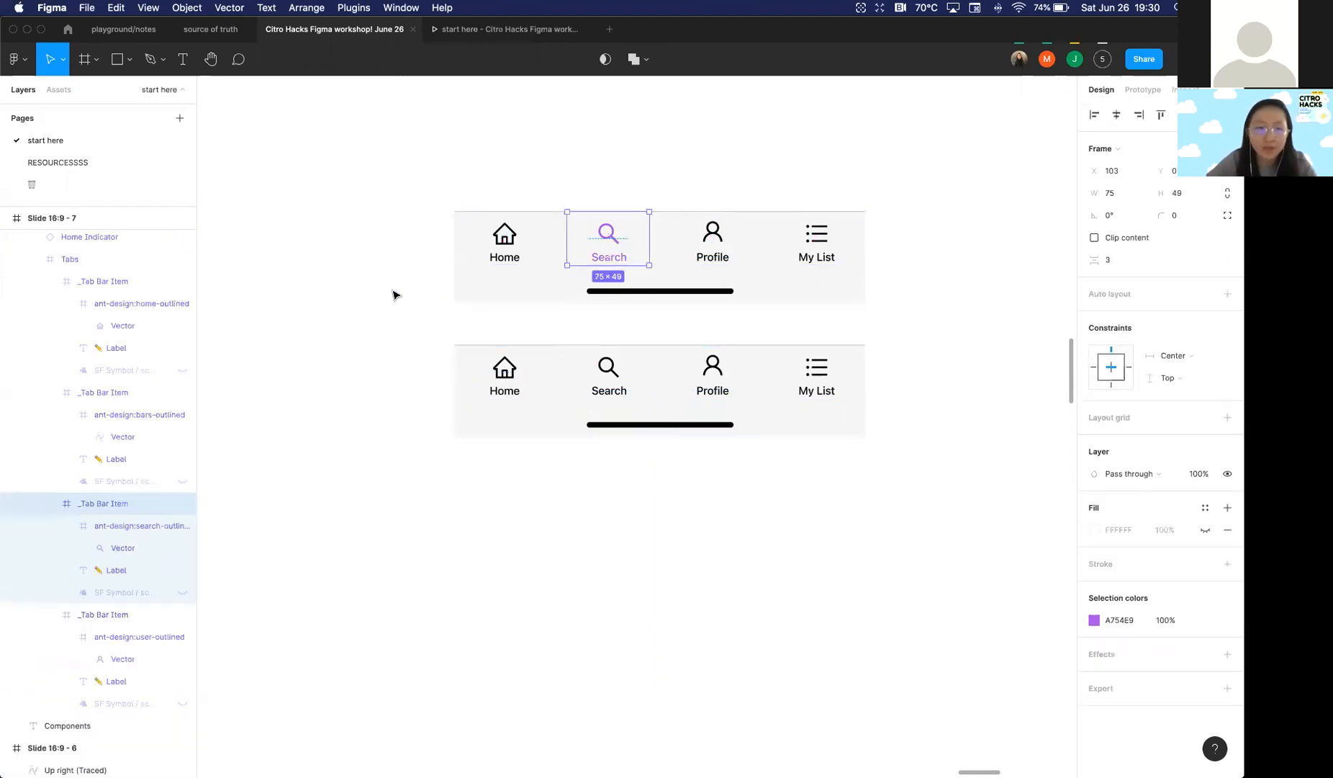
left_click(371, 292)
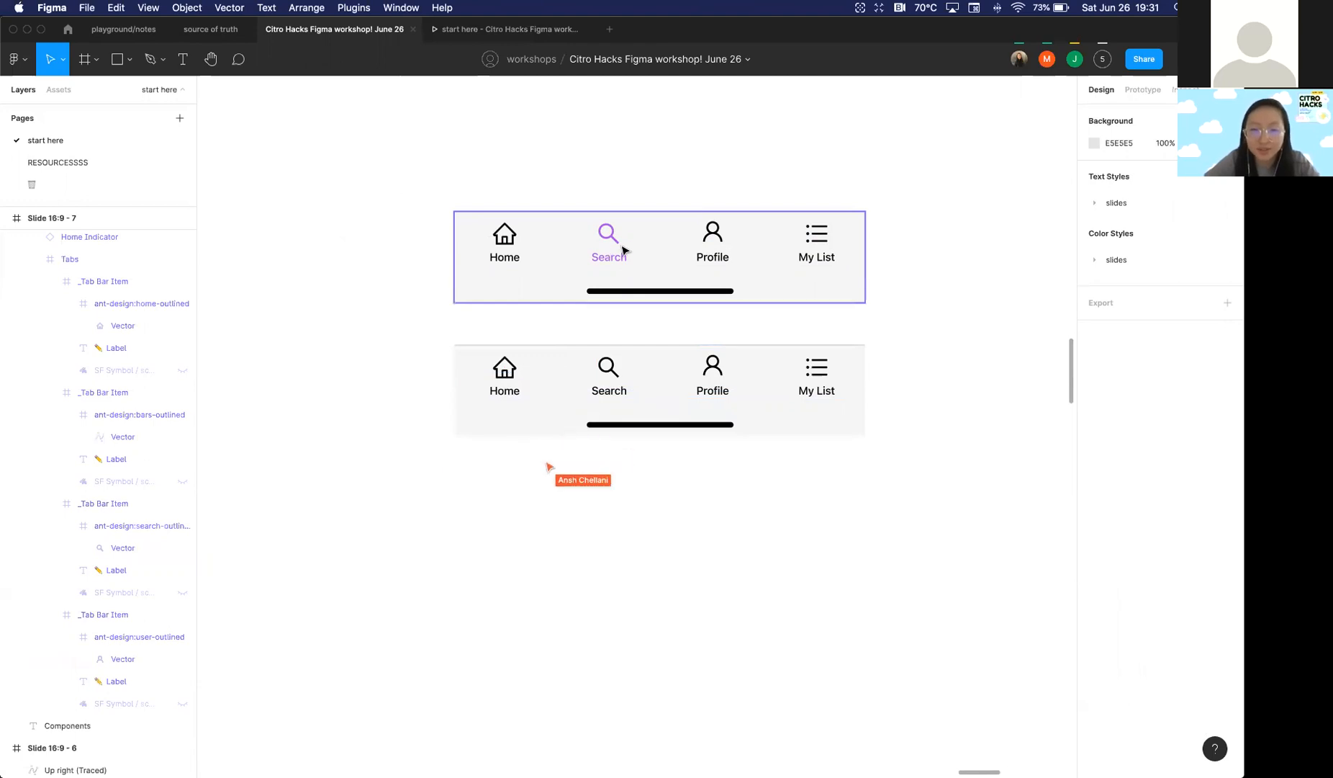
Step: Create a colour style named "purple" from the A754E9 colour used in the original tab bar's tabs
double_click(614, 263)
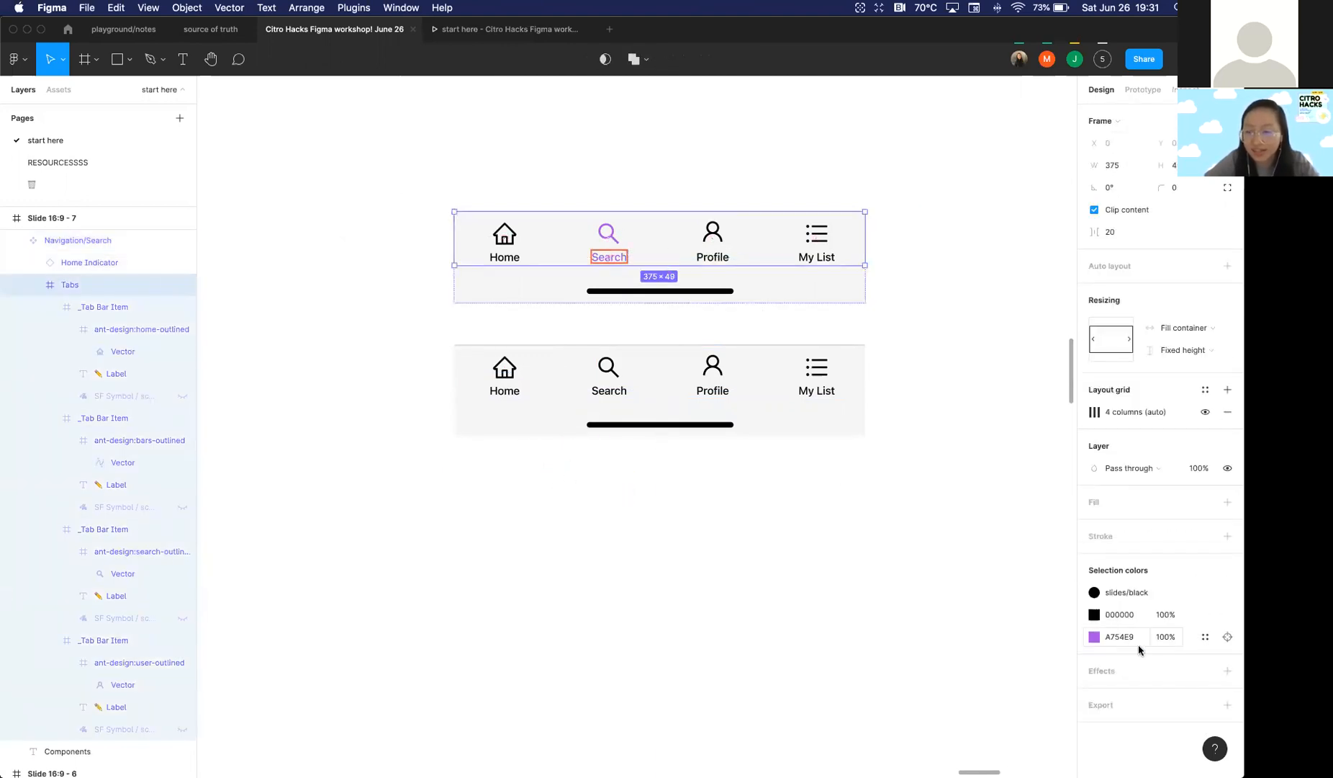
left_click(1204, 636)
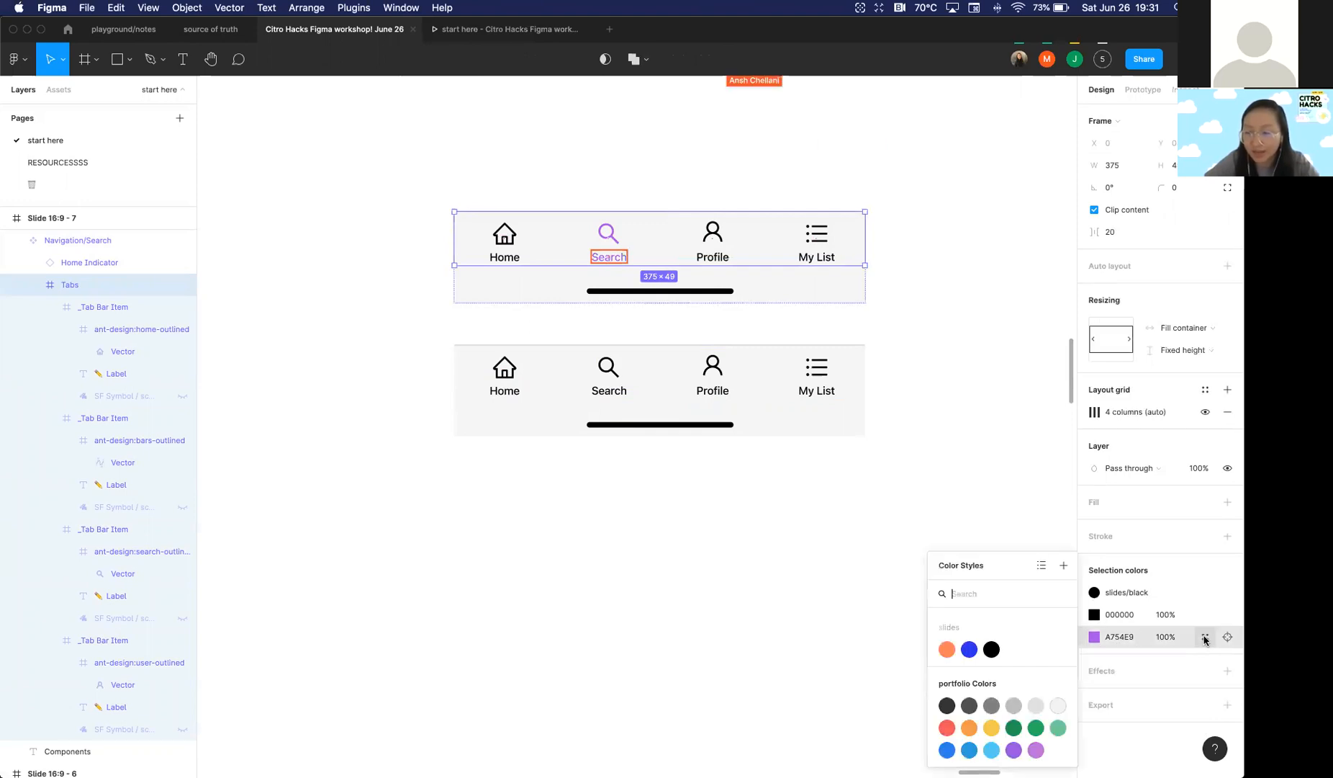
left_click(1064, 566)
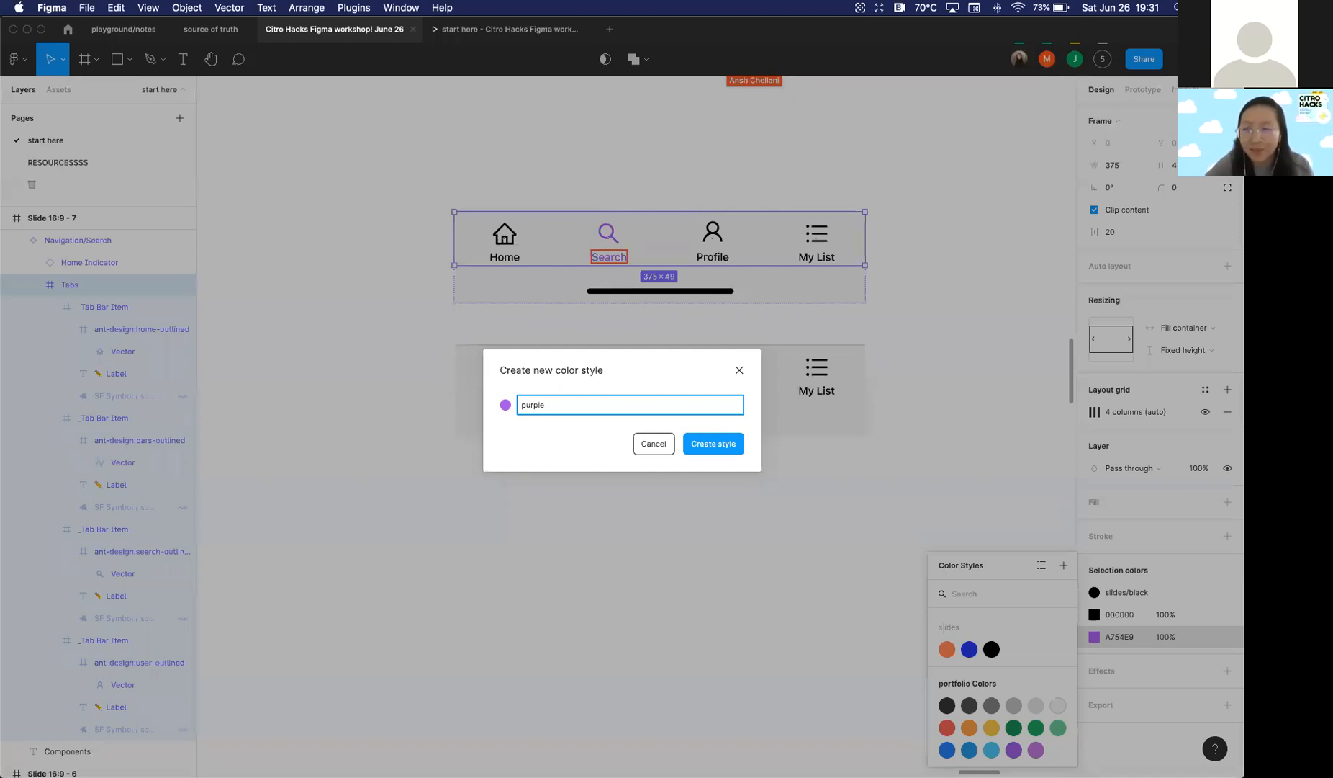
key("Return")
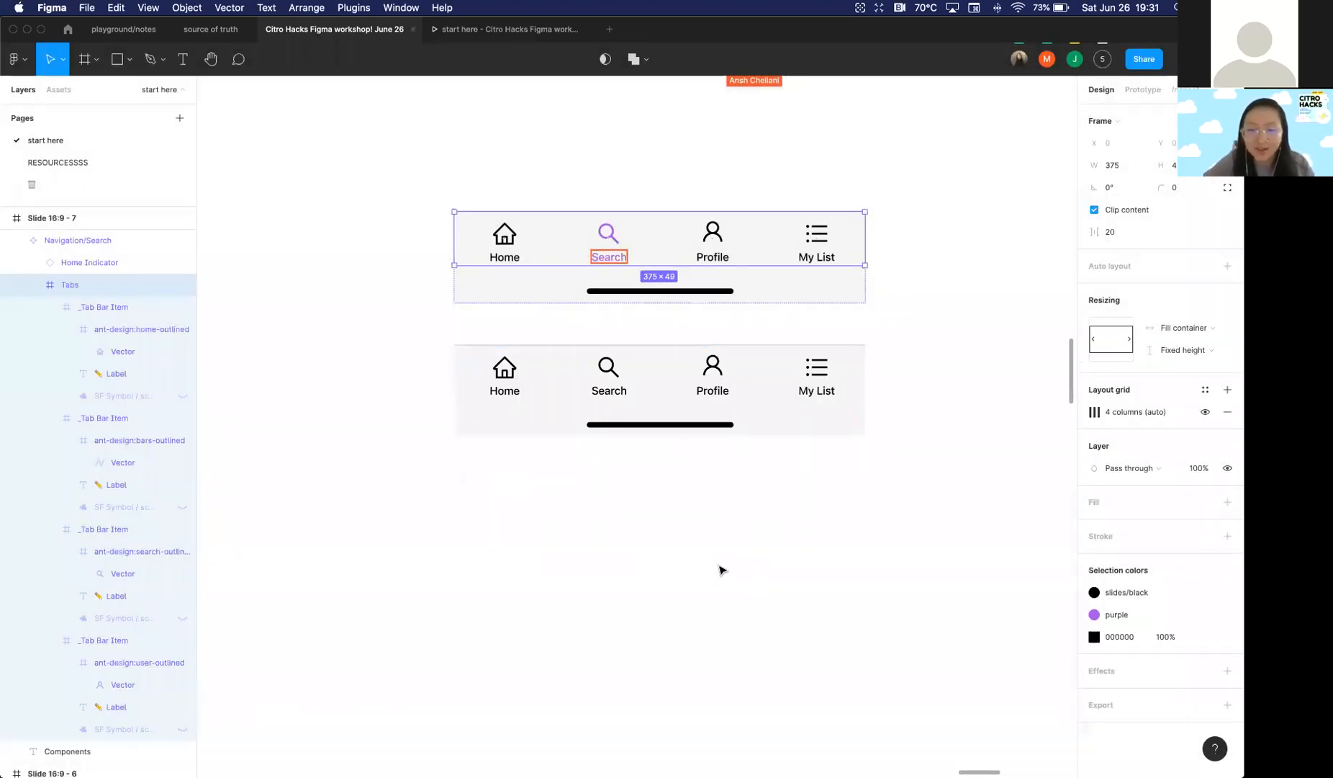
left_click(602, 488)
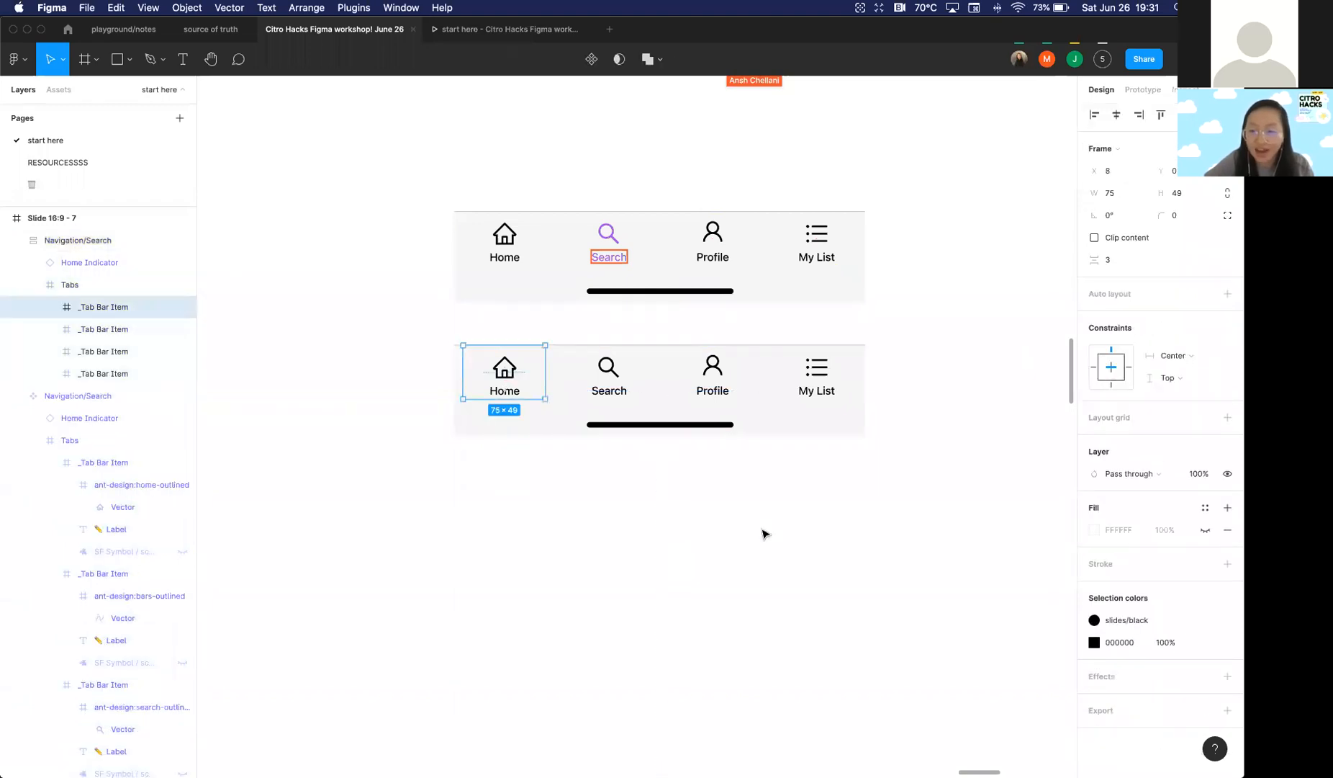
Step: Apply the purple colour style to both the Home icon and the Home label in the detached tab bar copy
double_click(505, 368)
scroll(508, 374, "up", 2)
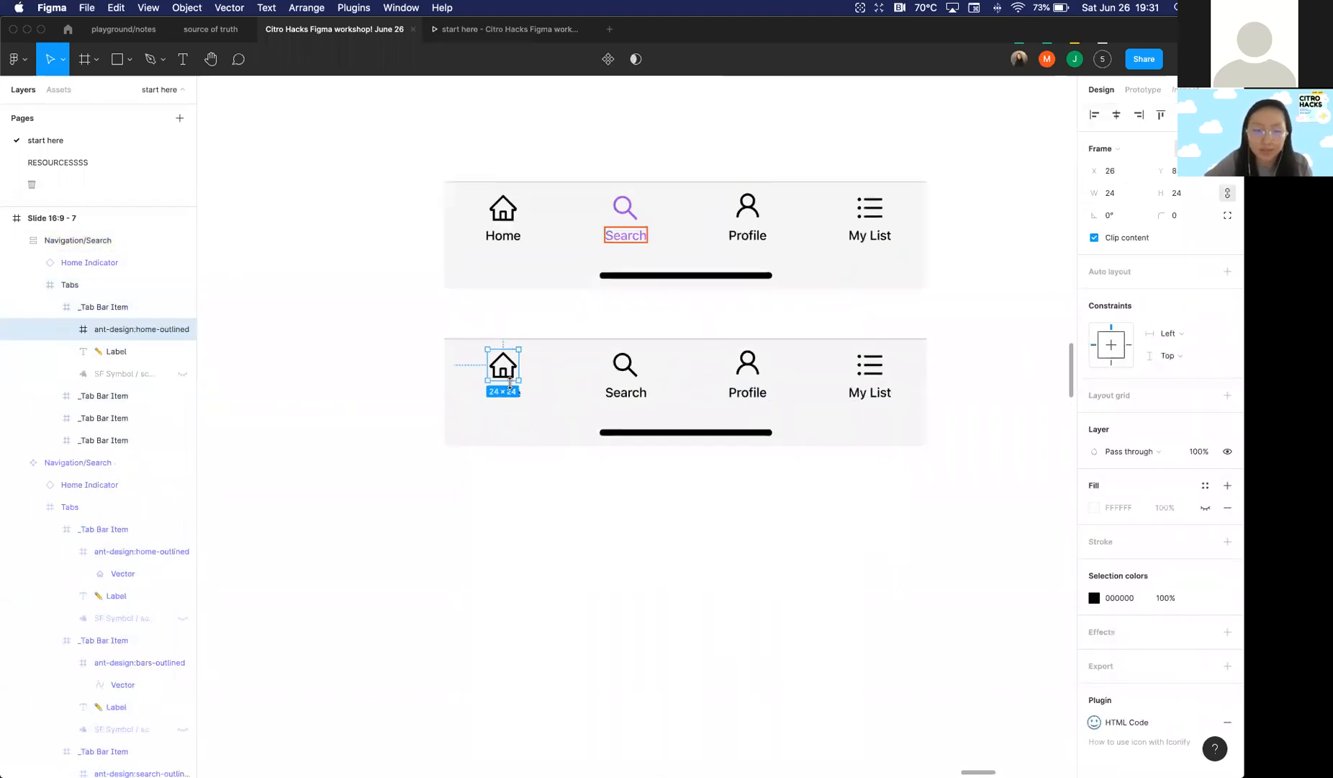
scroll(510, 384, "up", 3)
left_click(496, 405, "shift")
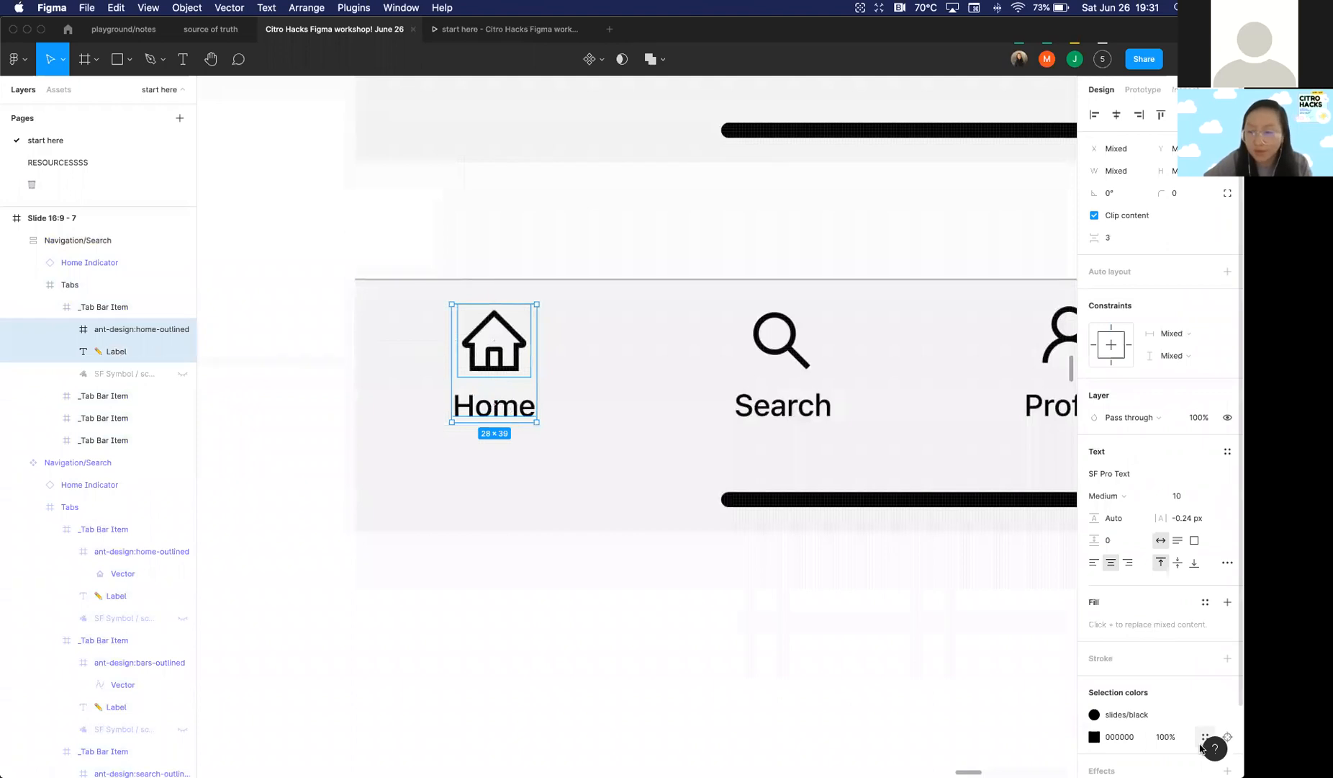
left_click(1143, 722)
left_click(948, 605)
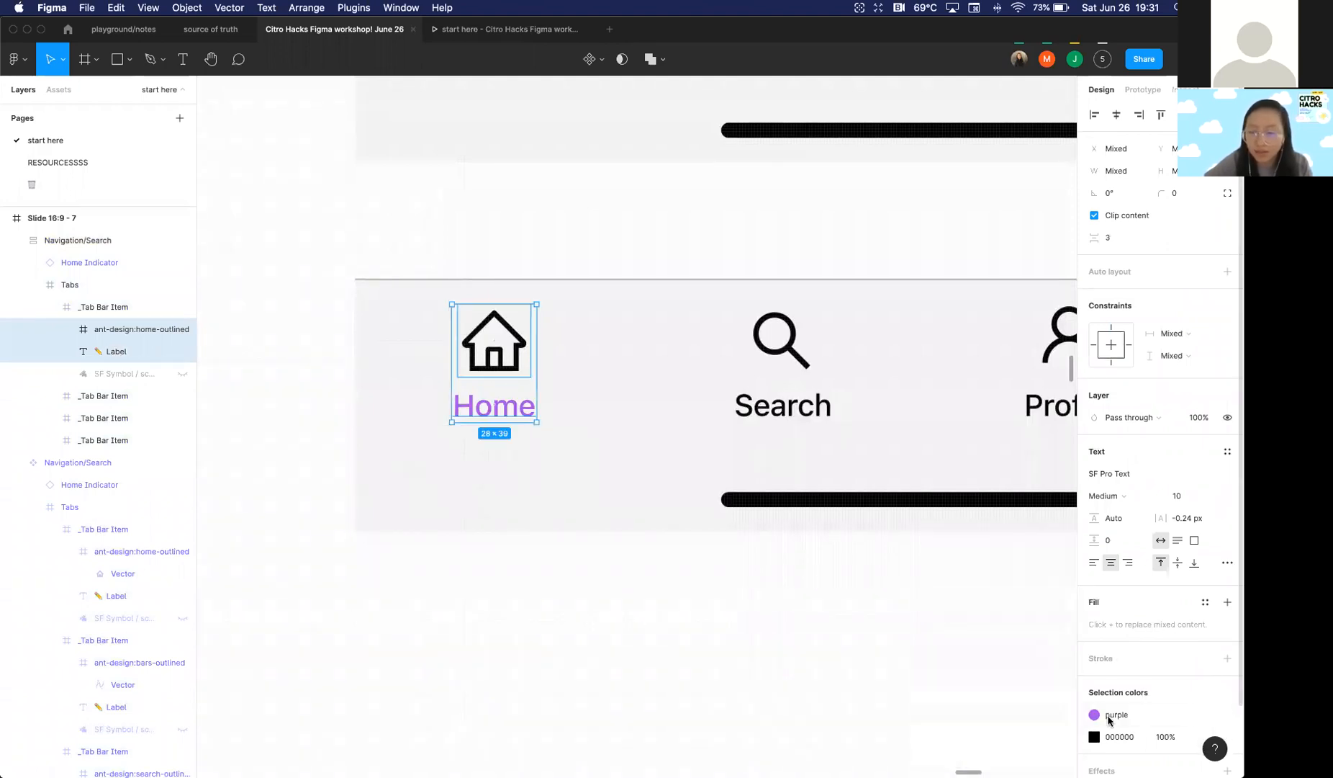
scroll(1195, 677, "down", 2)
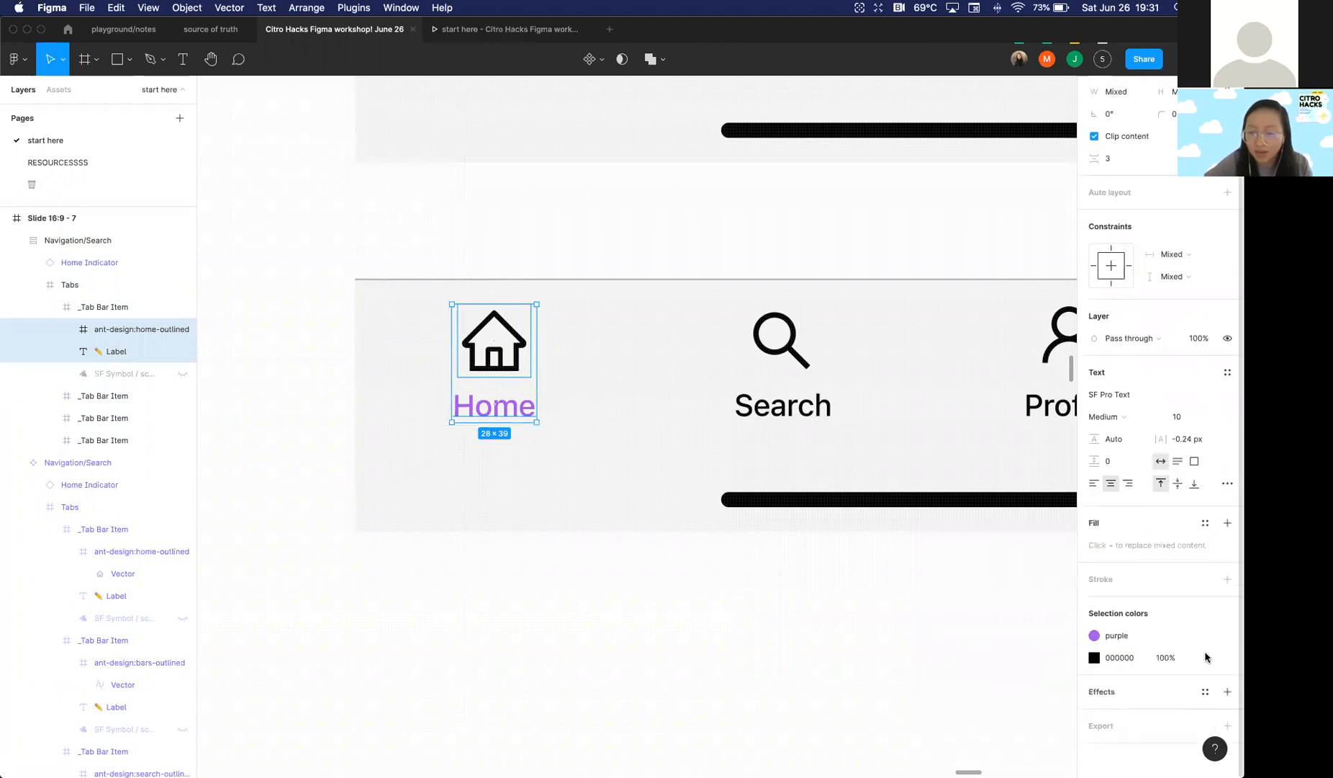
left_click(1199, 659)
left_click(948, 602)
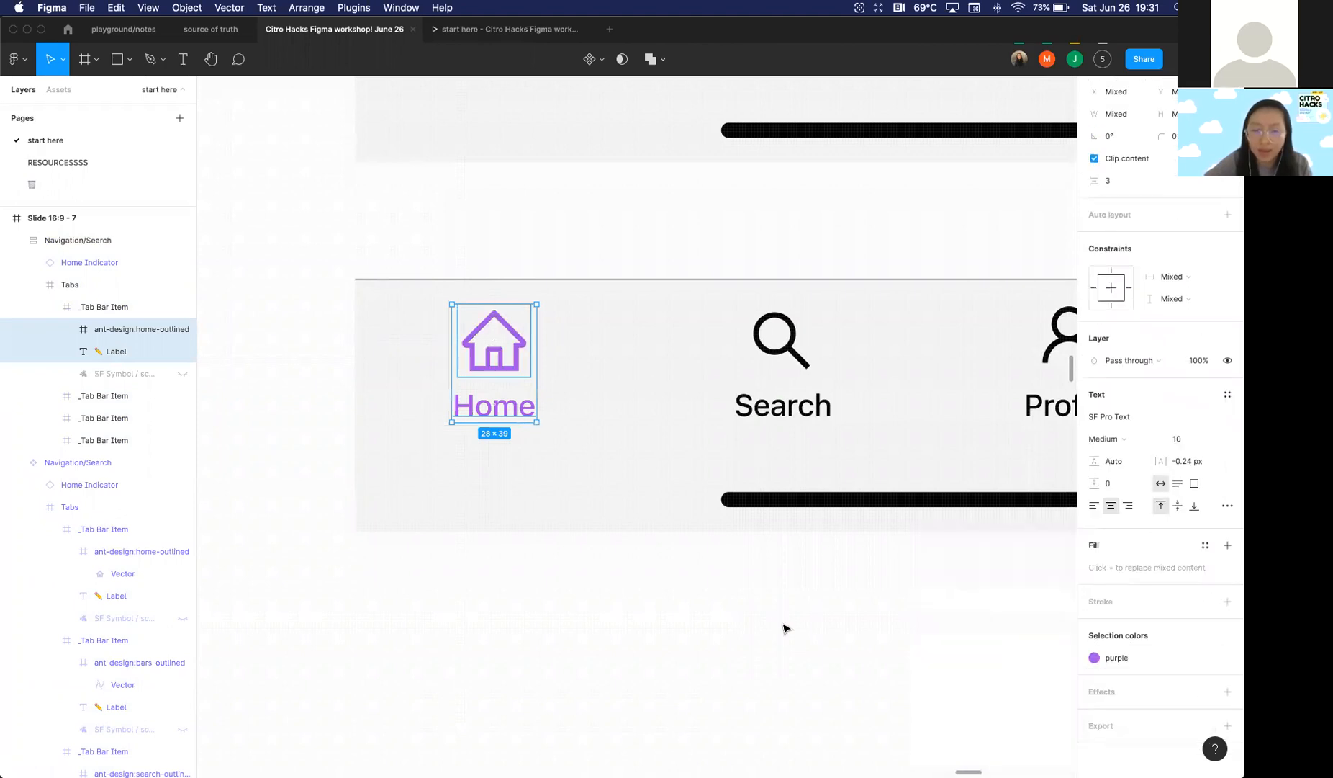
left_click(786, 625)
Step: Change the colour of the purple style to green 64D951
scroll(786, 625, "down", 3)
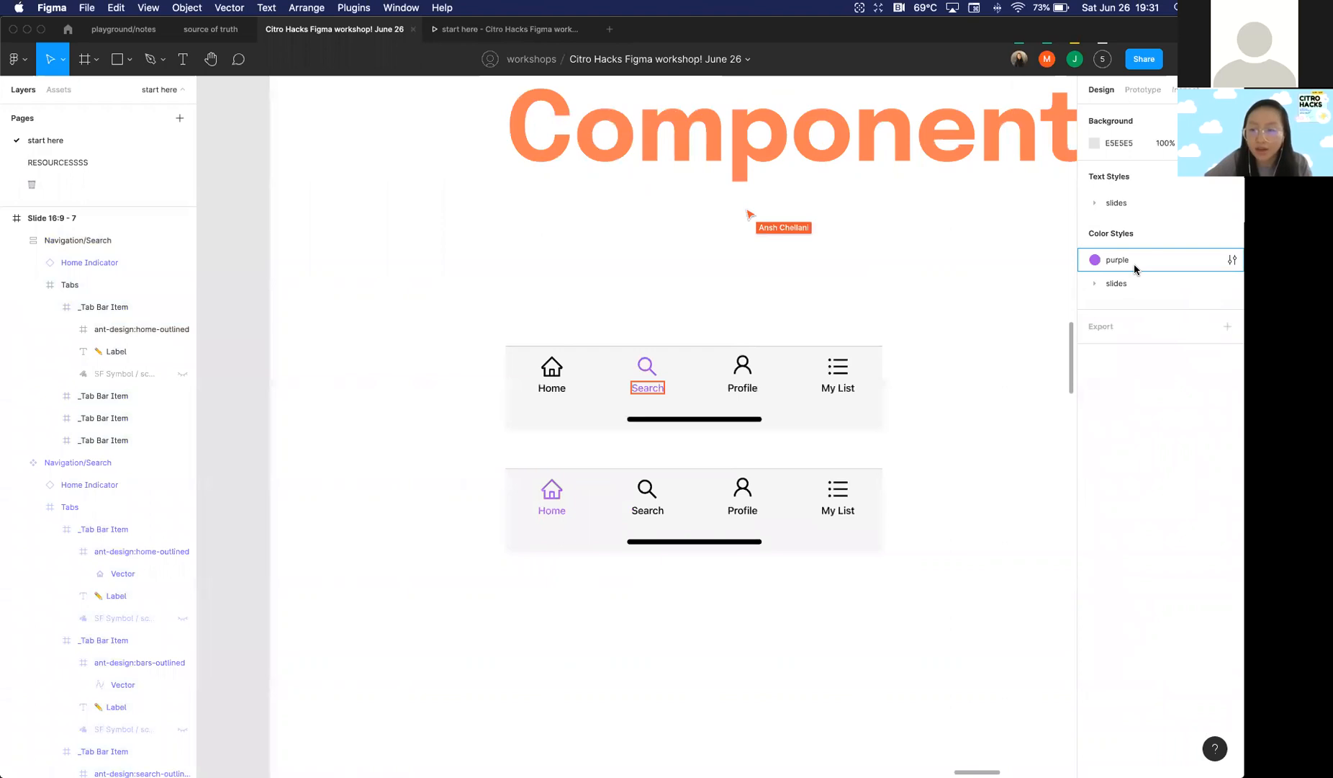
left_click(1233, 260)
left_click(962, 461)
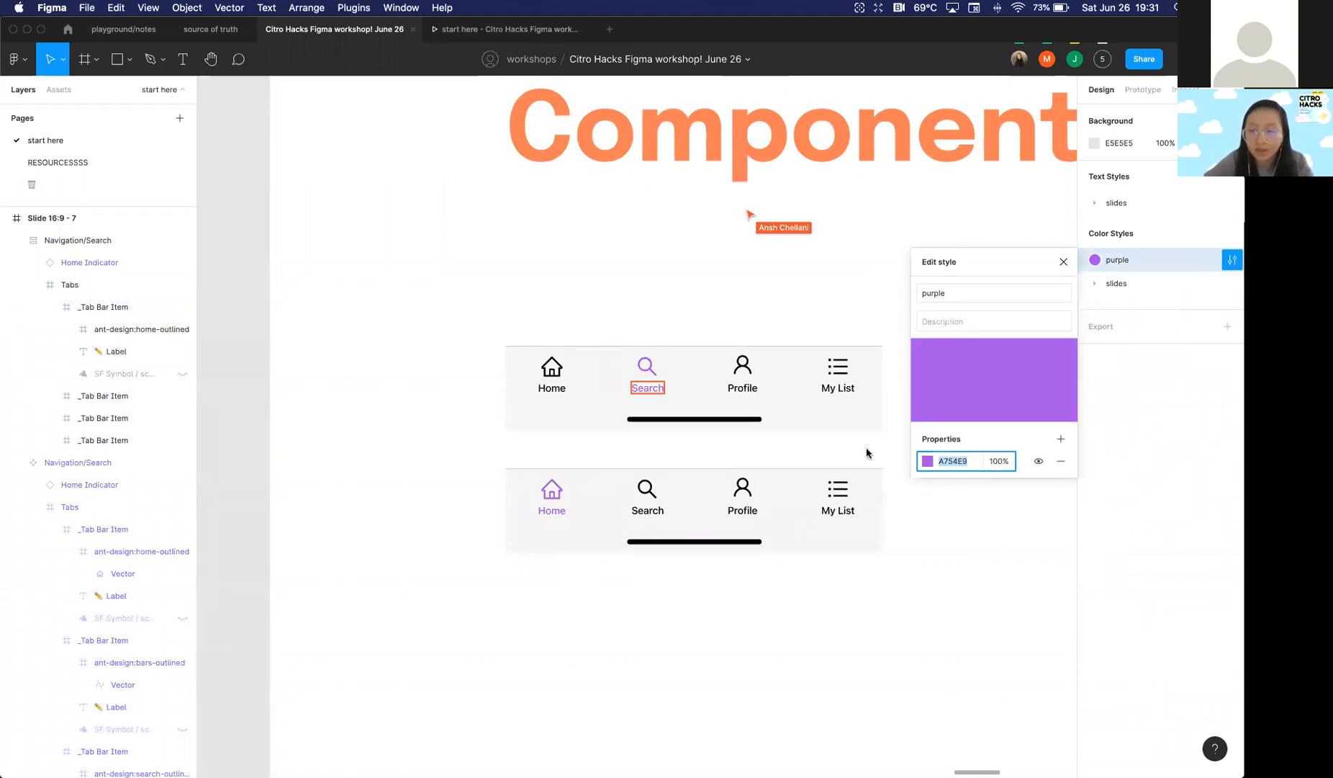
left_click(927, 461)
left_click(830, 466)
left_click_drag(795, 562, 850, 561)
left_click(820, 612)
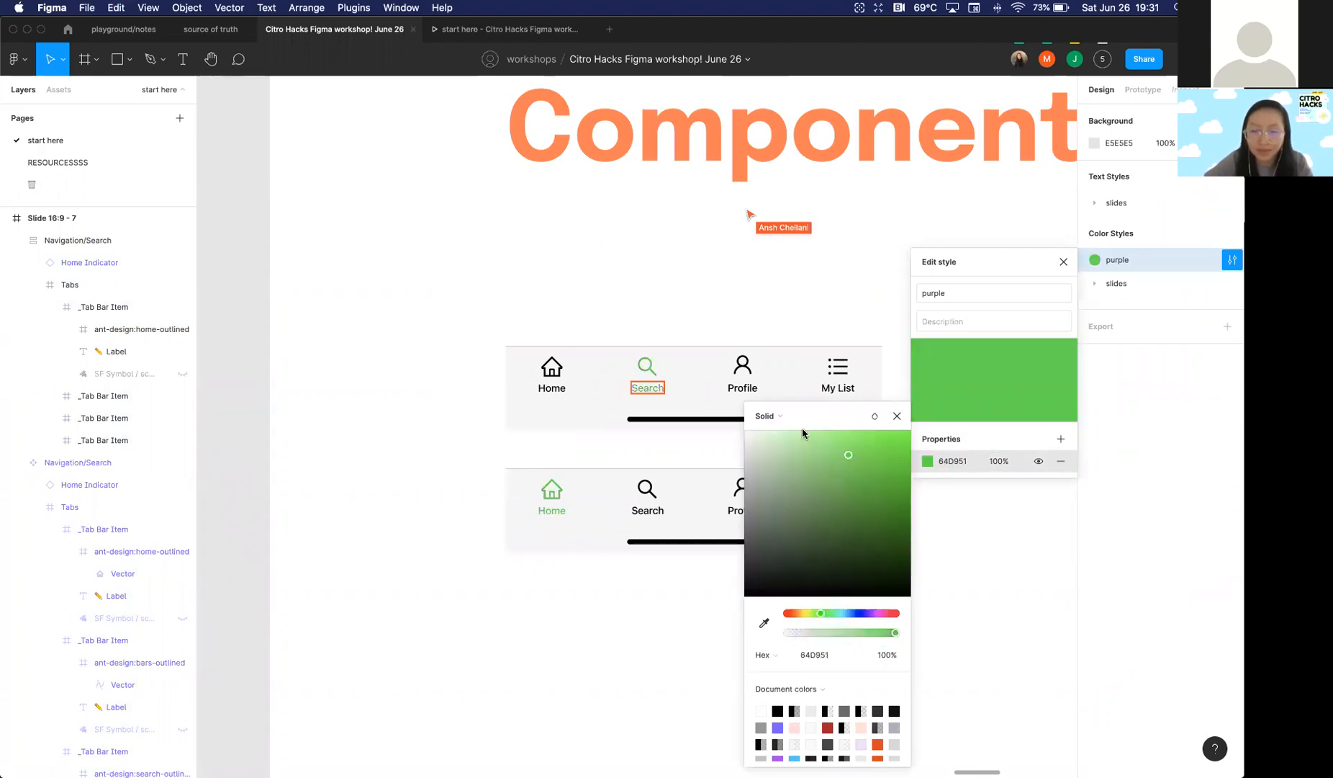
Step: Set the purple colour style to hex A754E9 and close the style editor
left_click(944, 463)
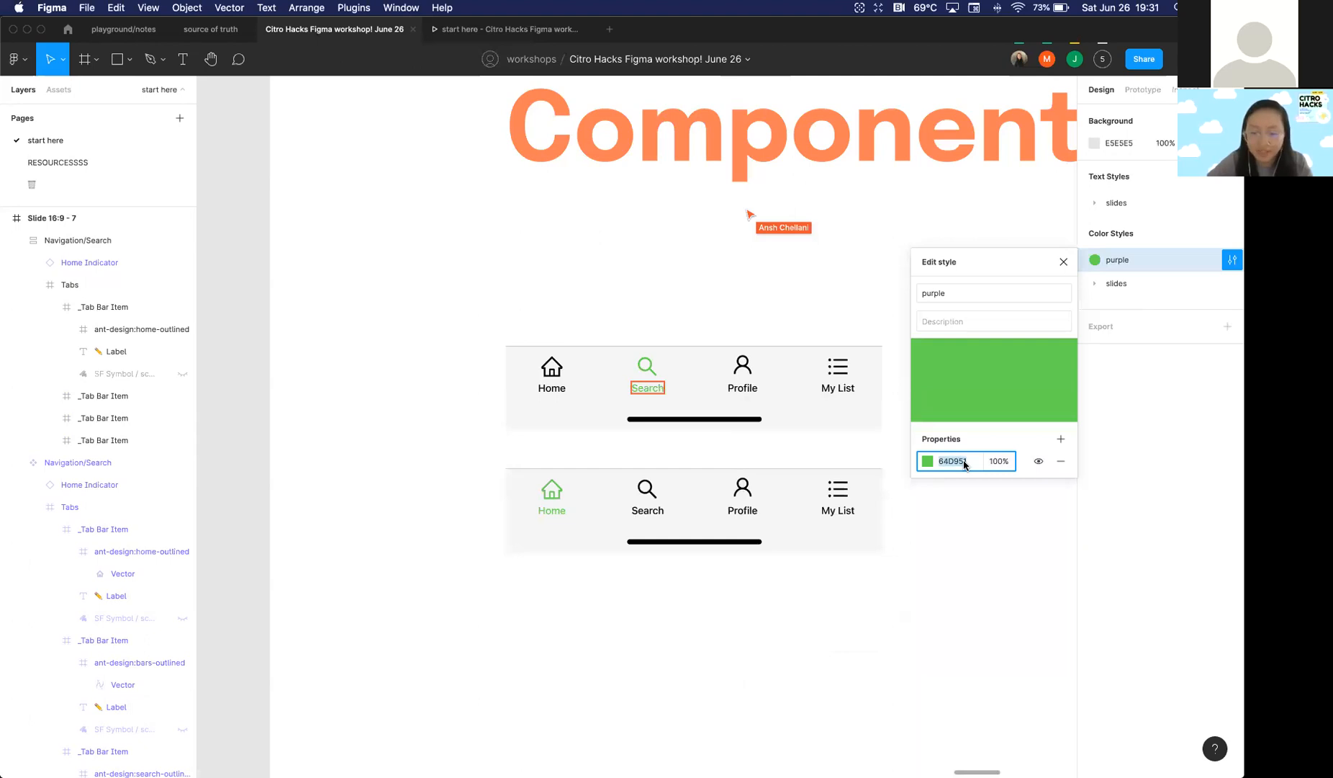
type("A754E9")
key("Return")
left_click(1063, 262)
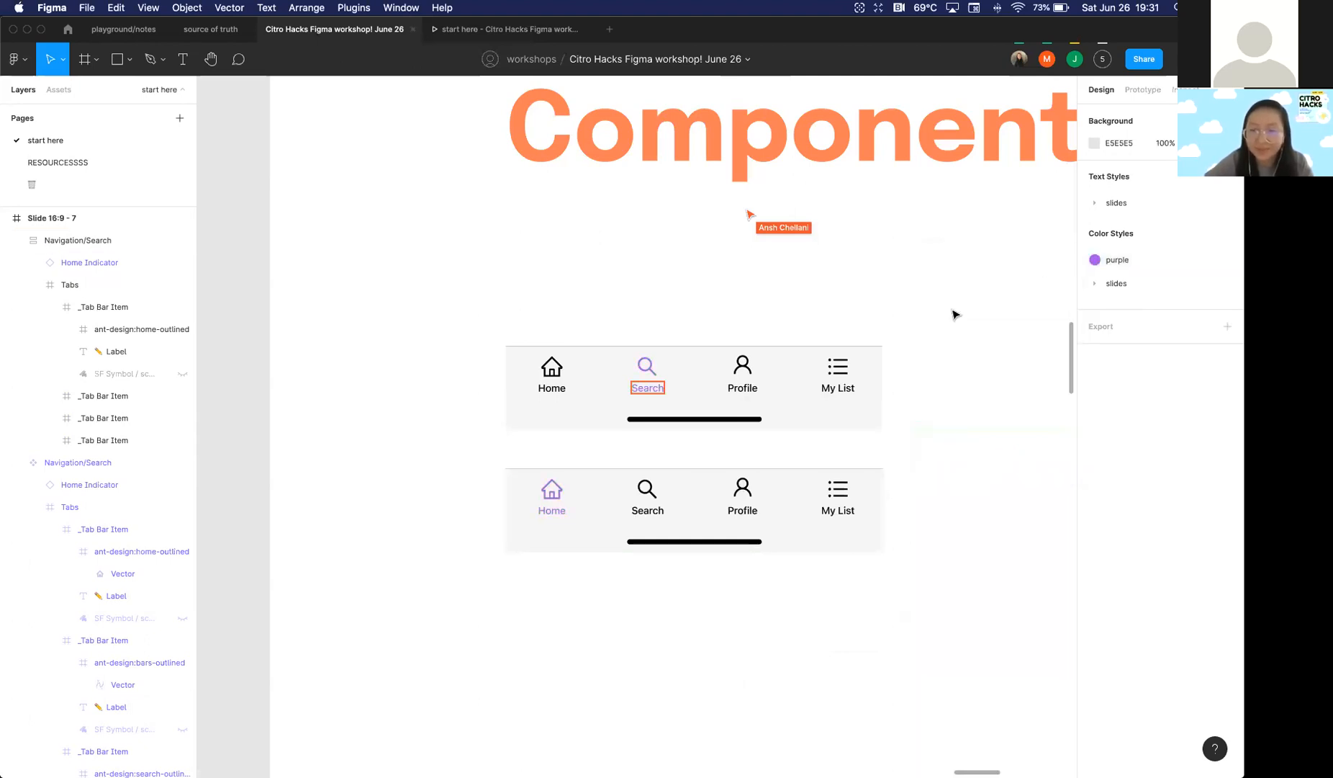
Step: Turn the lower tab bar with the purple Home tab into its own component
scroll(956, 314, "down", 5)
scroll(914, 316, "right", 5)
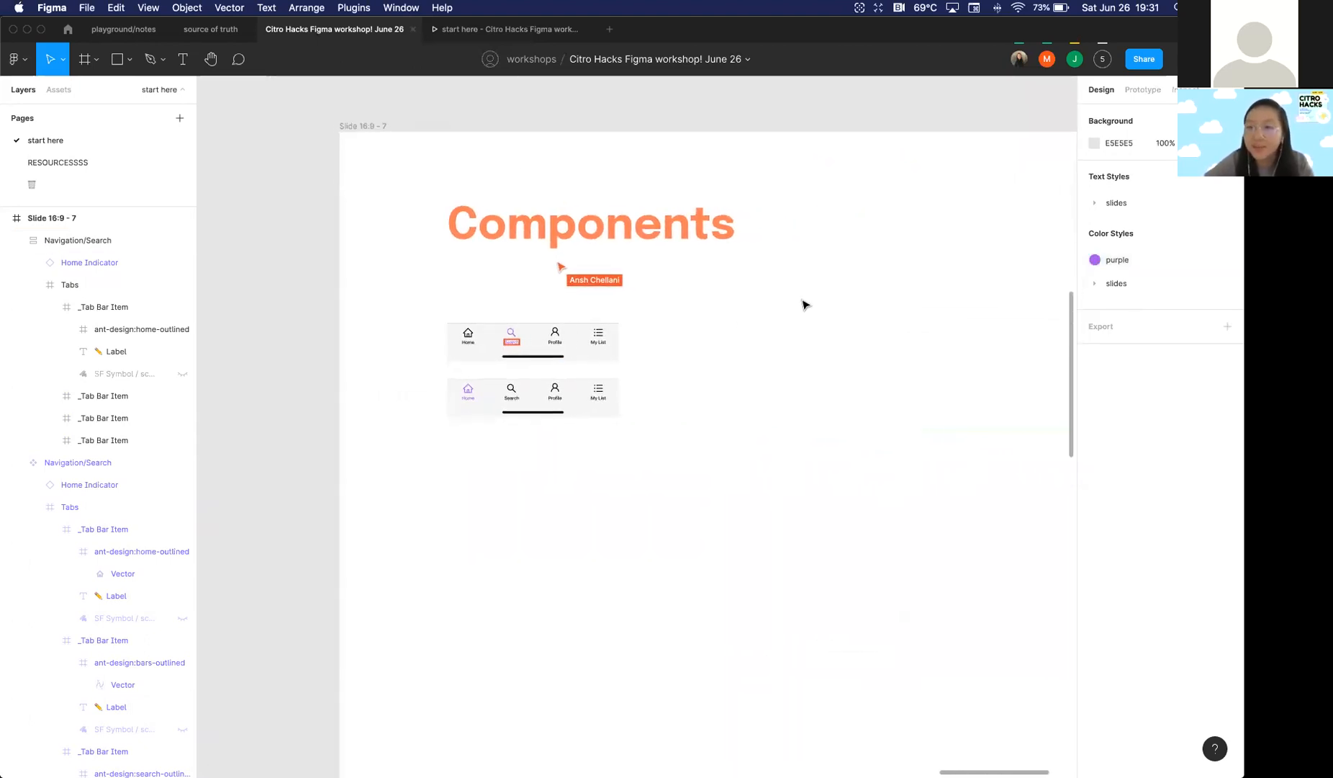
scroll(580, 319, "up", 3)
left_click(548, 340)
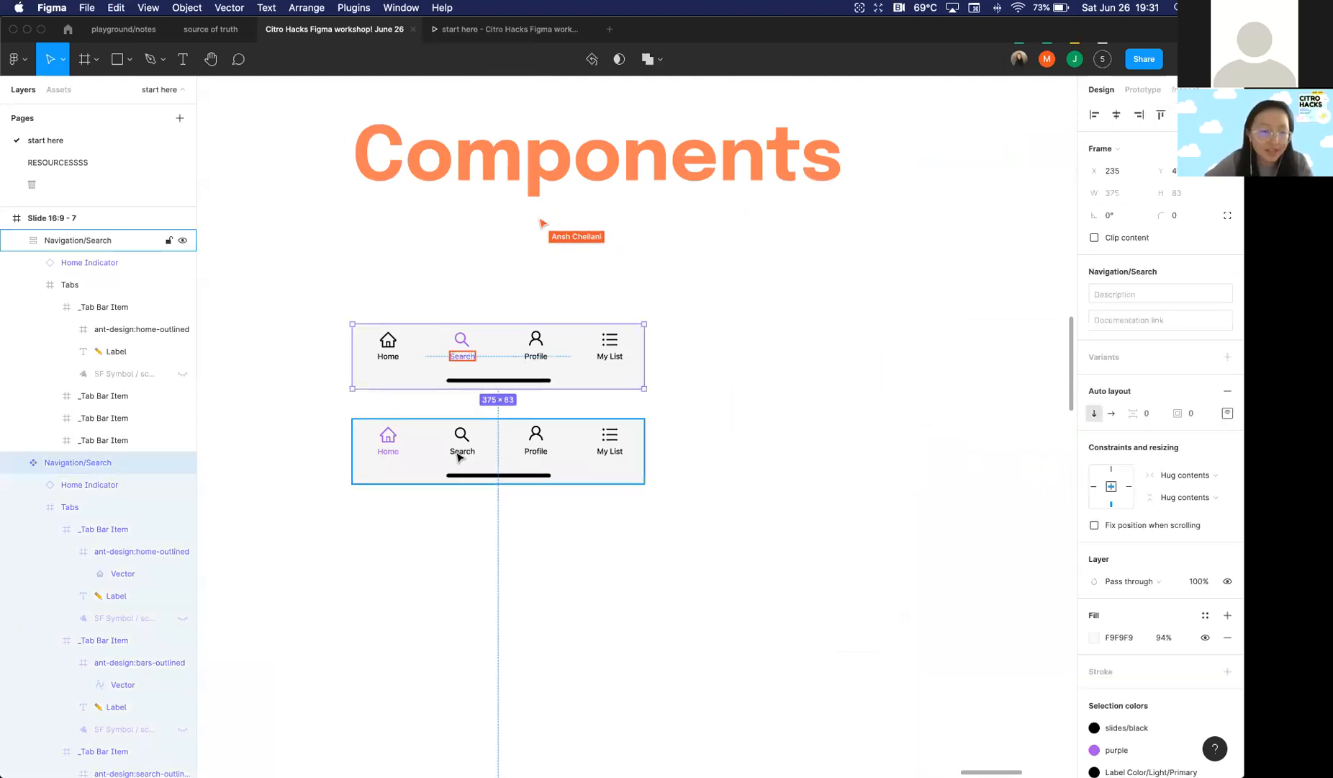
left_click(444, 468)
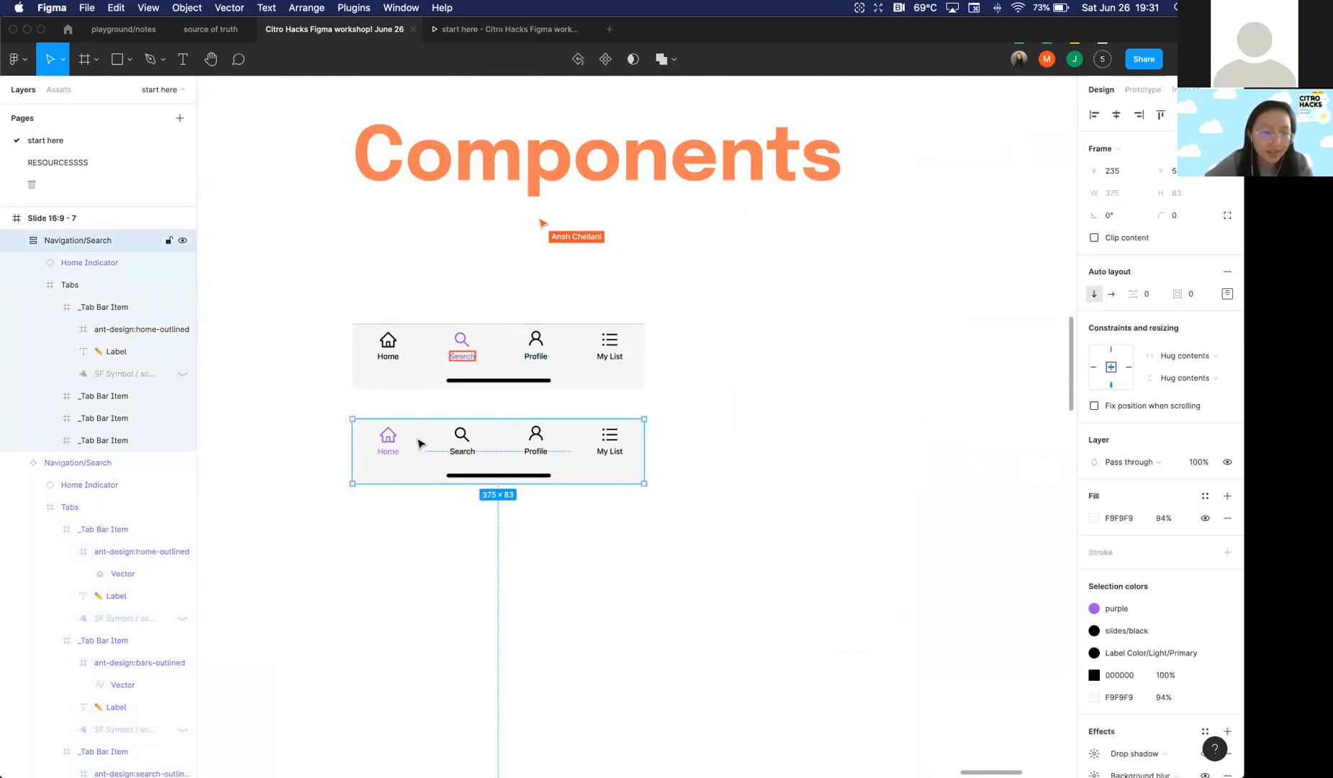
scroll(480, 393, "left", 3)
scroll(478, 386, "left", 1)
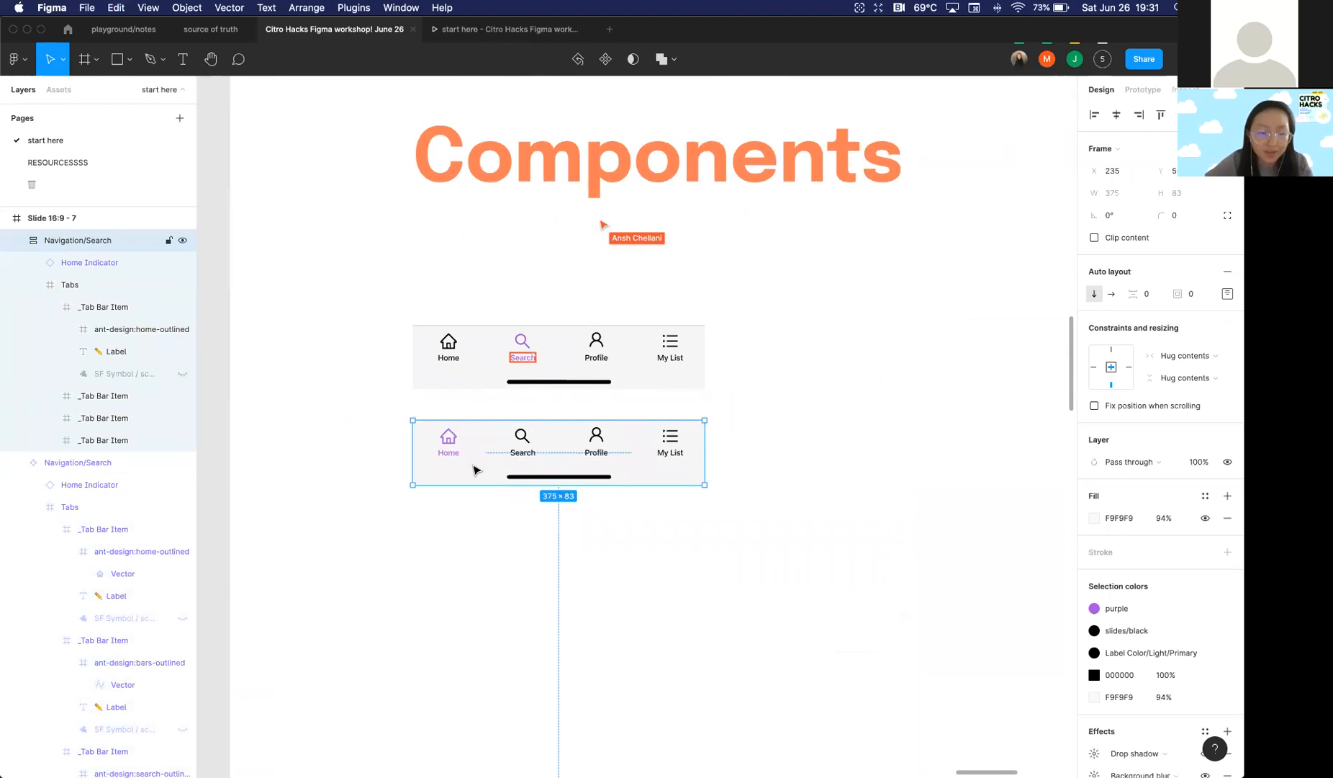
right_click(480, 461)
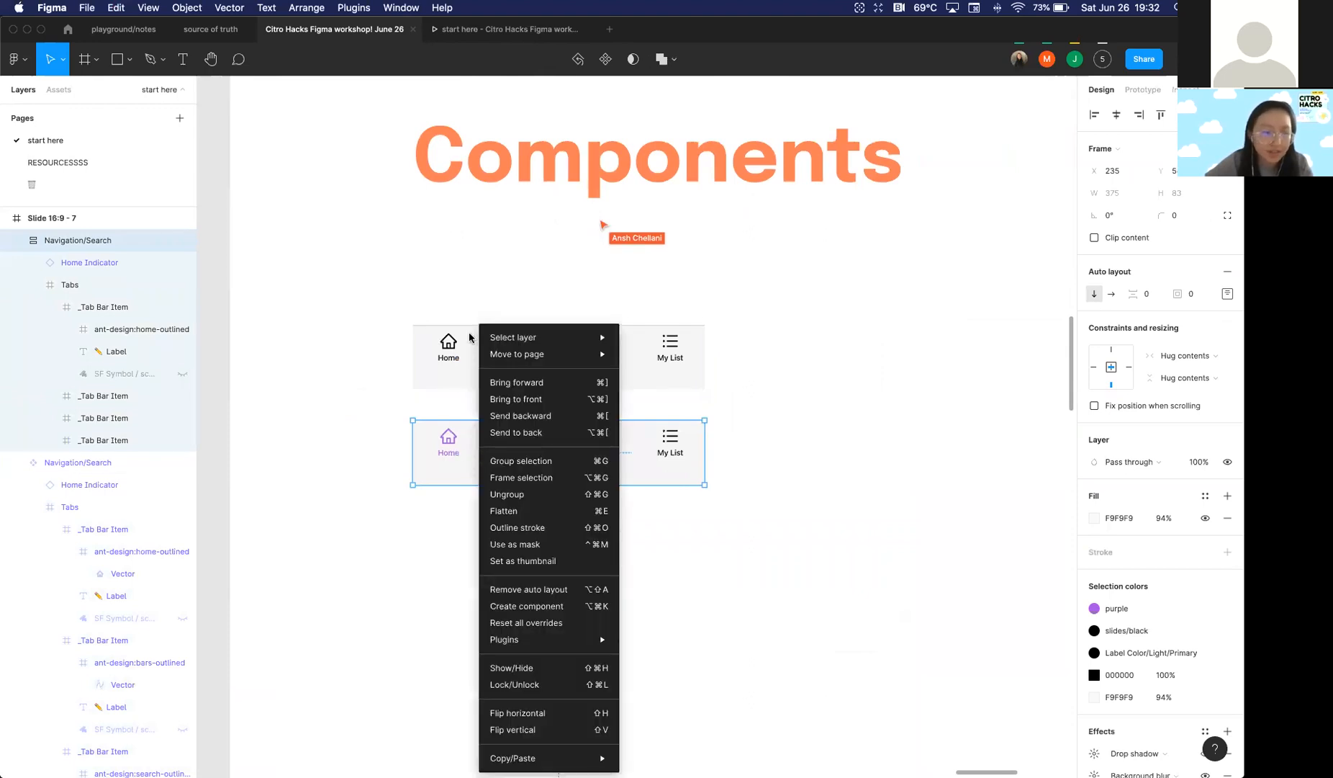
left_click(531, 606)
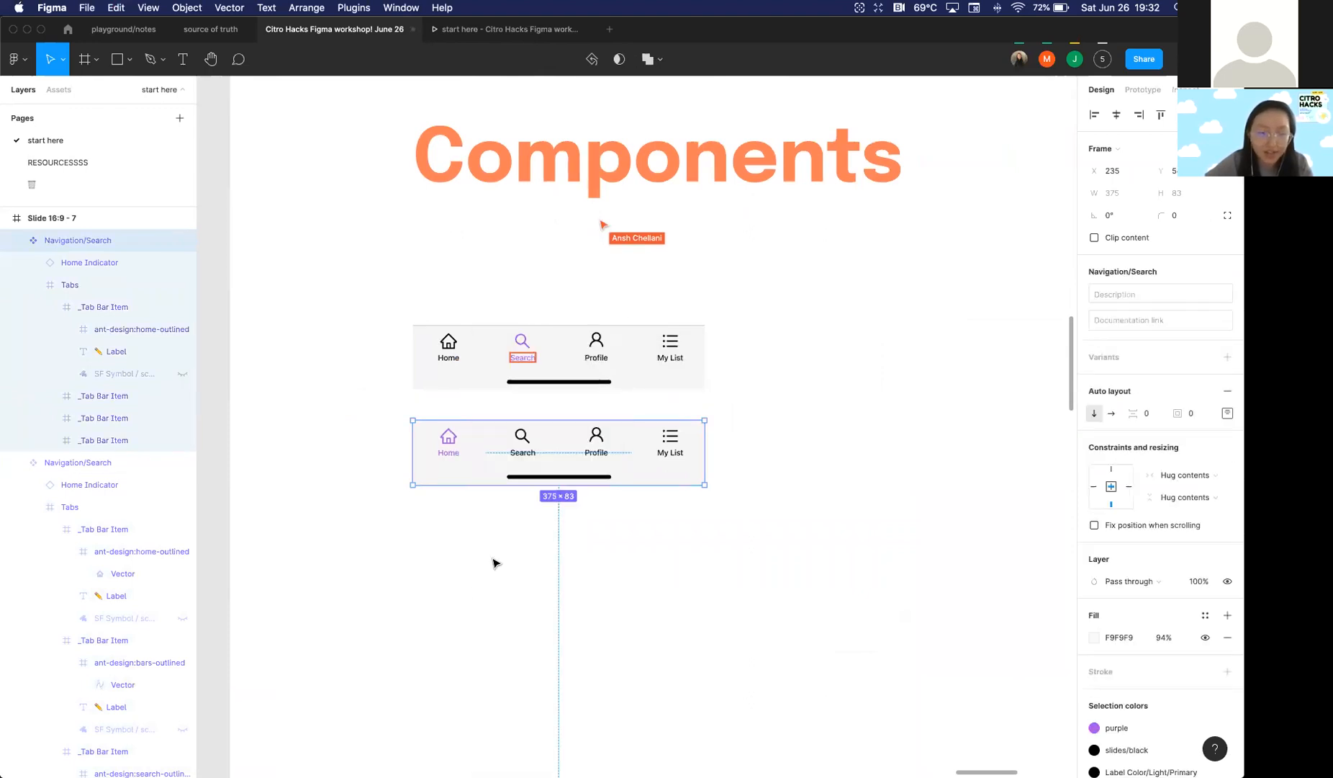
Step: Rename the lower tab bar component, the one with the purple Home tab, to Navigation/Home
left_click(318, 430)
left_click(499, 351)
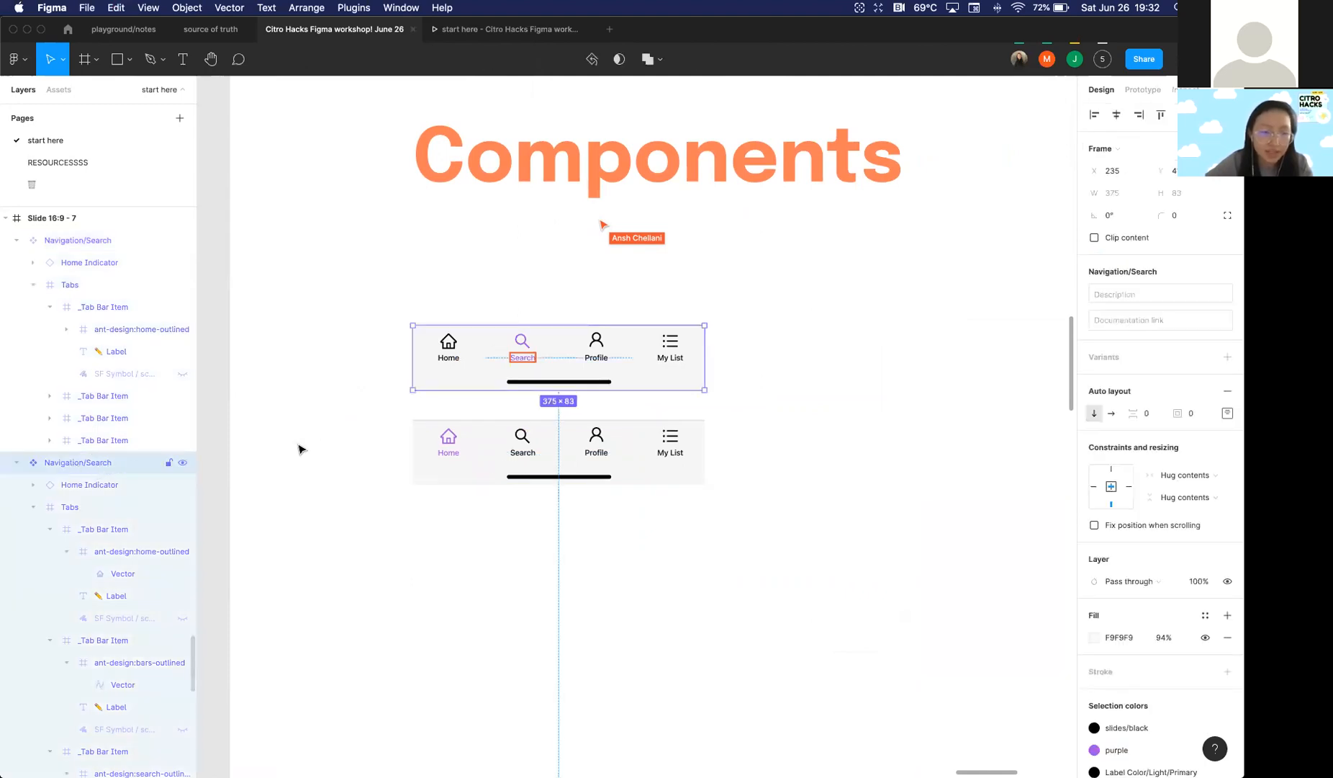
left_click(426, 444)
double_click(80, 241)
left_click(144, 243)
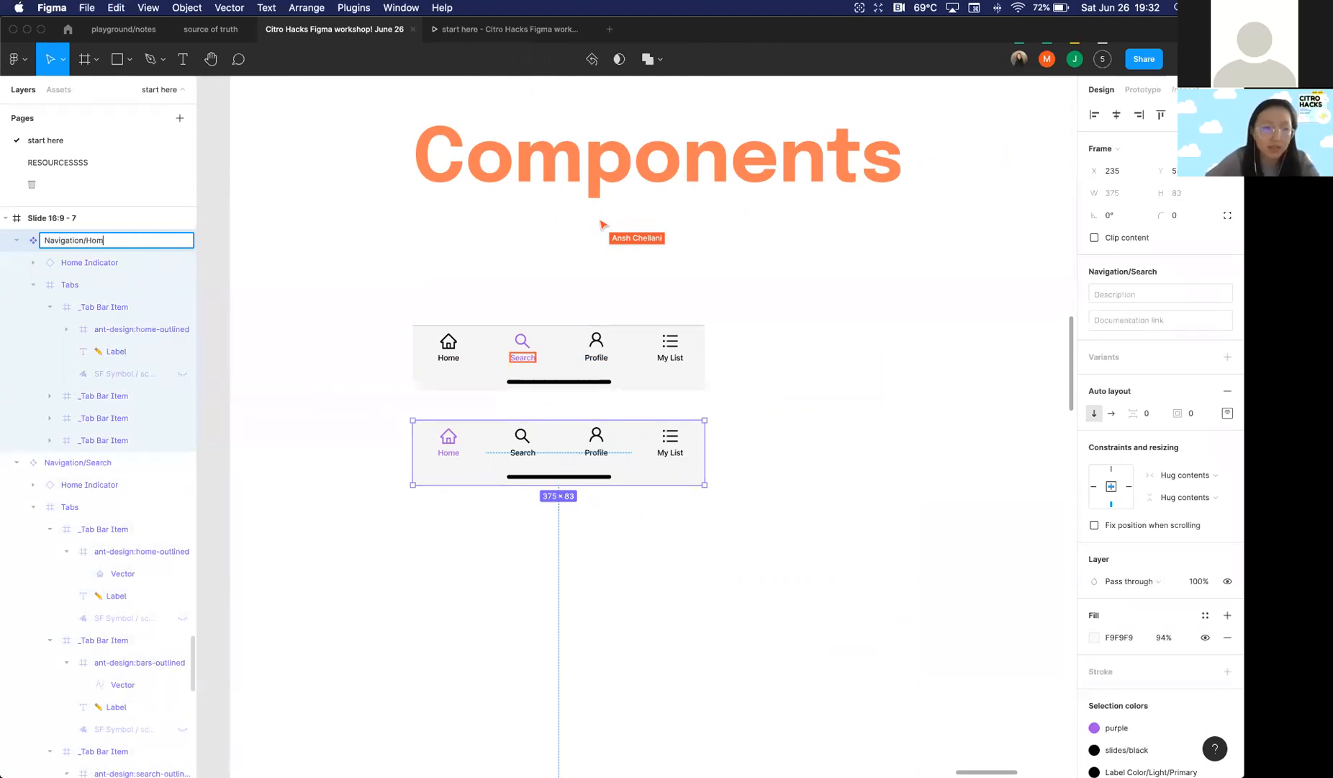
type("Home")
key("Return")
Step: Combine the Navigation/Home and Navigation/Search components as variants and expand the resulting set's layers
left_click(303, 555)
left_click_drag(297, 289, 812, 606)
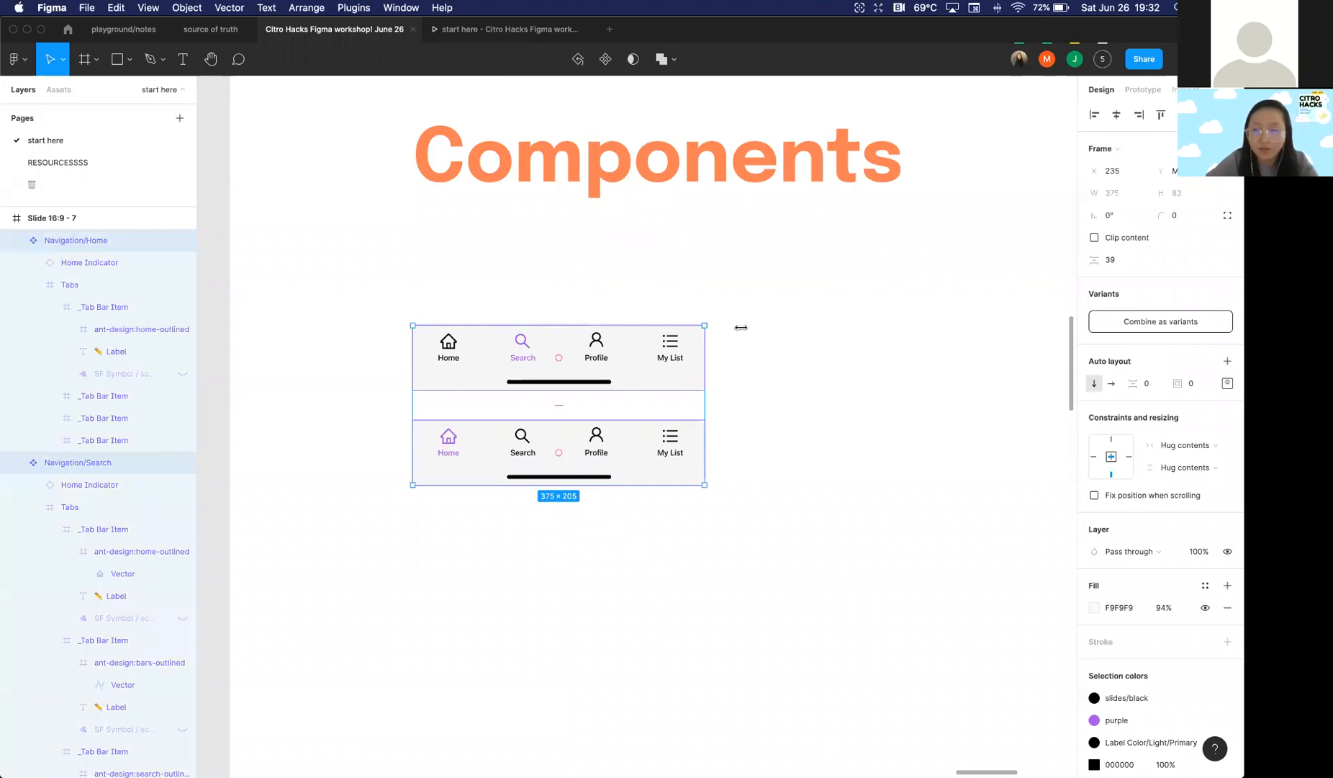
left_click(1186, 321)
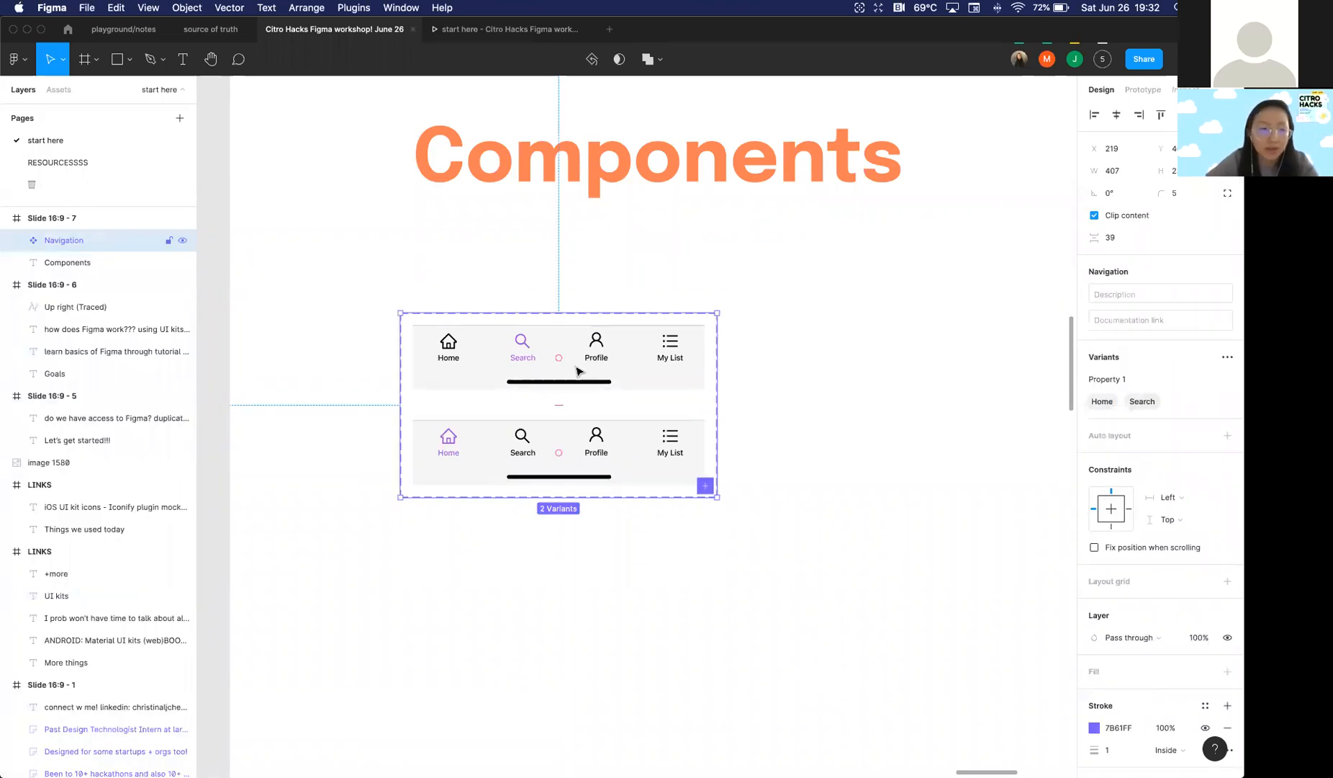
left_click(18, 240)
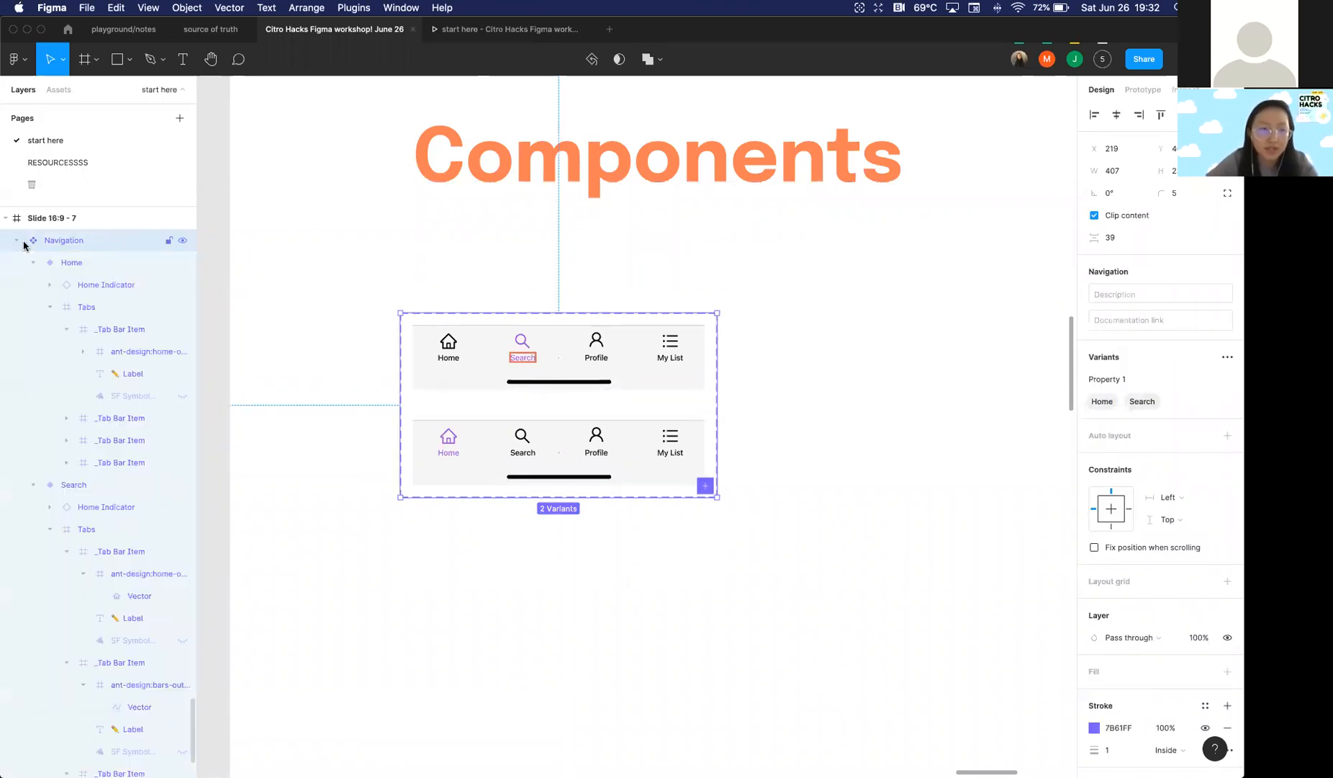
left_click(348, 512)
Step: Copy the Search variant and paste it as an instance in the empty area beside the variant set on the Components slide
left_click(537, 366)
left_click(537, 366)
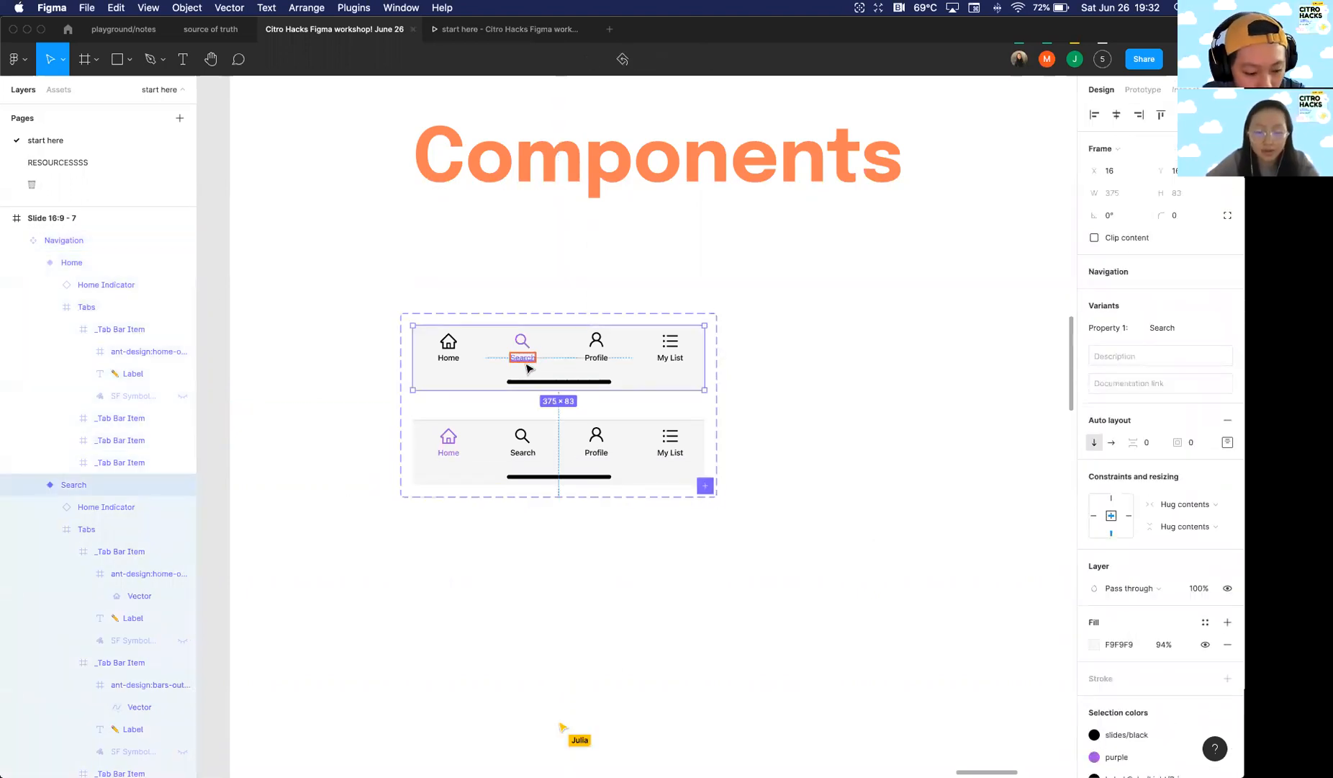
left_click(876, 394)
scroll(869, 393, "right", 6)
scroll(840, 387, "up", 4)
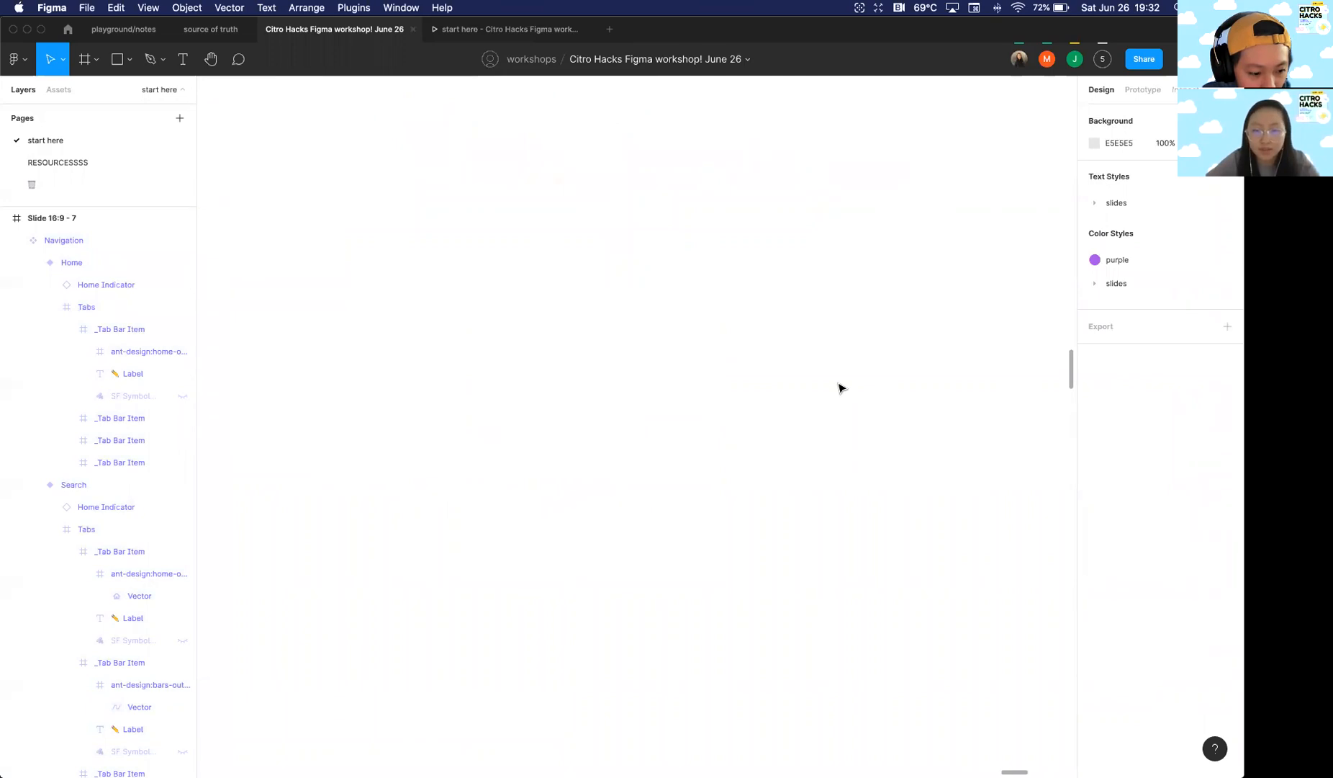
key("super+v")
scroll(756, 393, "down", 4)
scroll(399, 351, "down", 1)
scroll(403, 356, "right", 2)
scroll(469, 547, "left", 2)
scroll(469, 546, "down", 5)
scroll(637, 423, "up", 10)
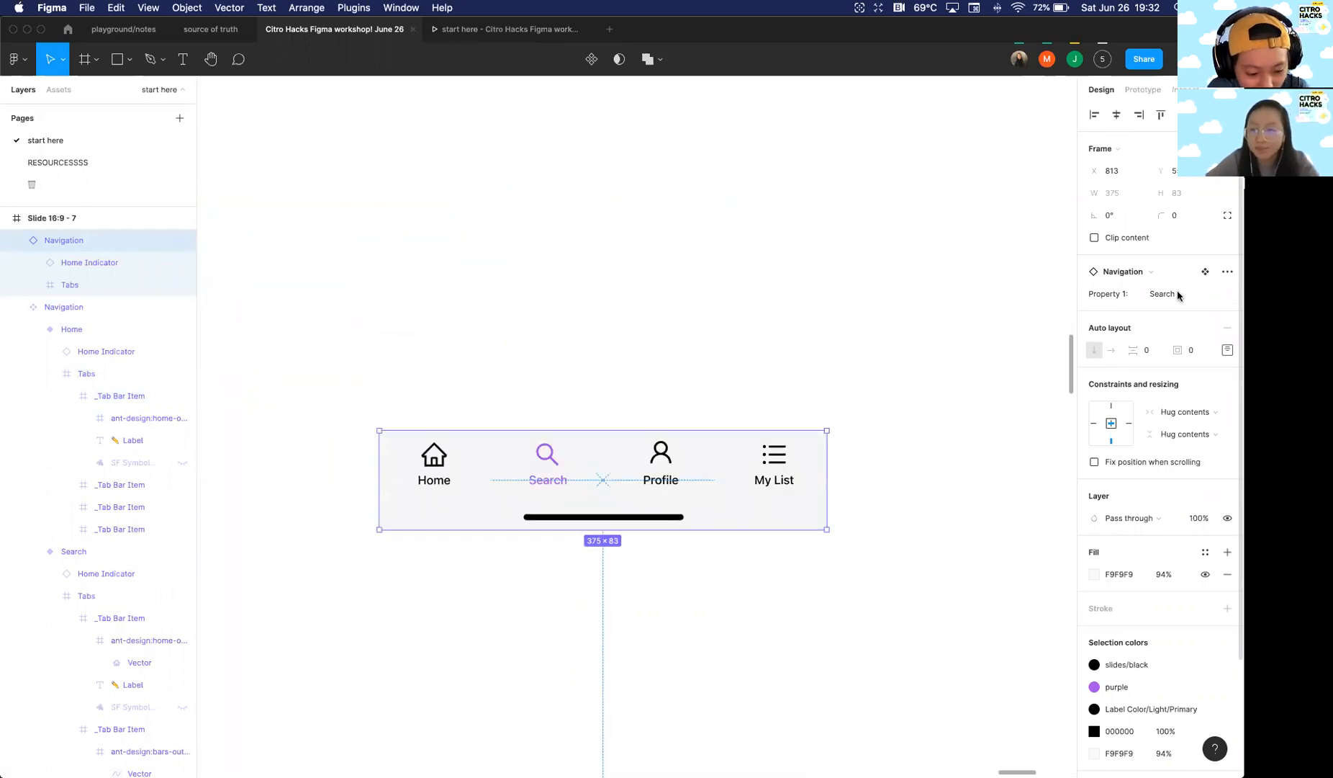
Step: Switch Property 1 of the pasted Navigation instance to Home and back to Search
left_click(1178, 295)
left_click(1175, 276)
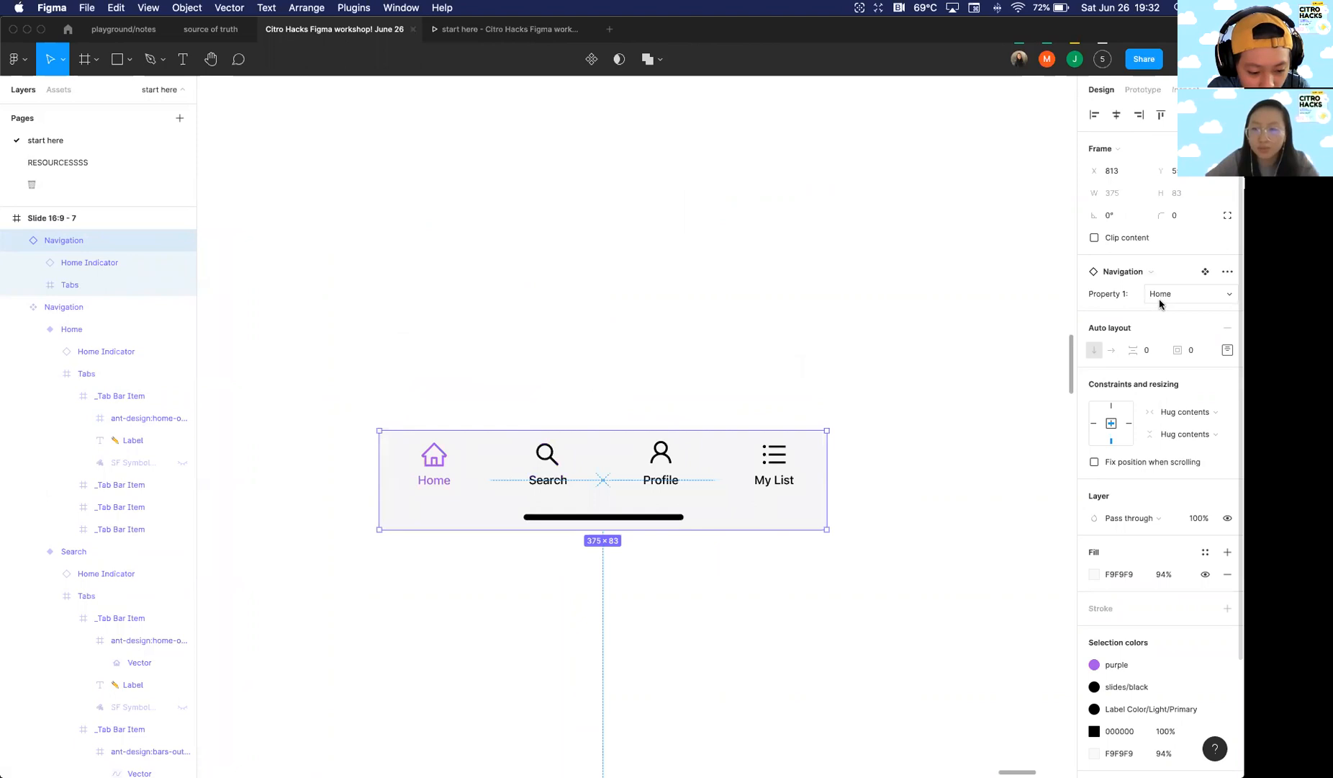
left_click(1160, 304)
left_click(1168, 310)
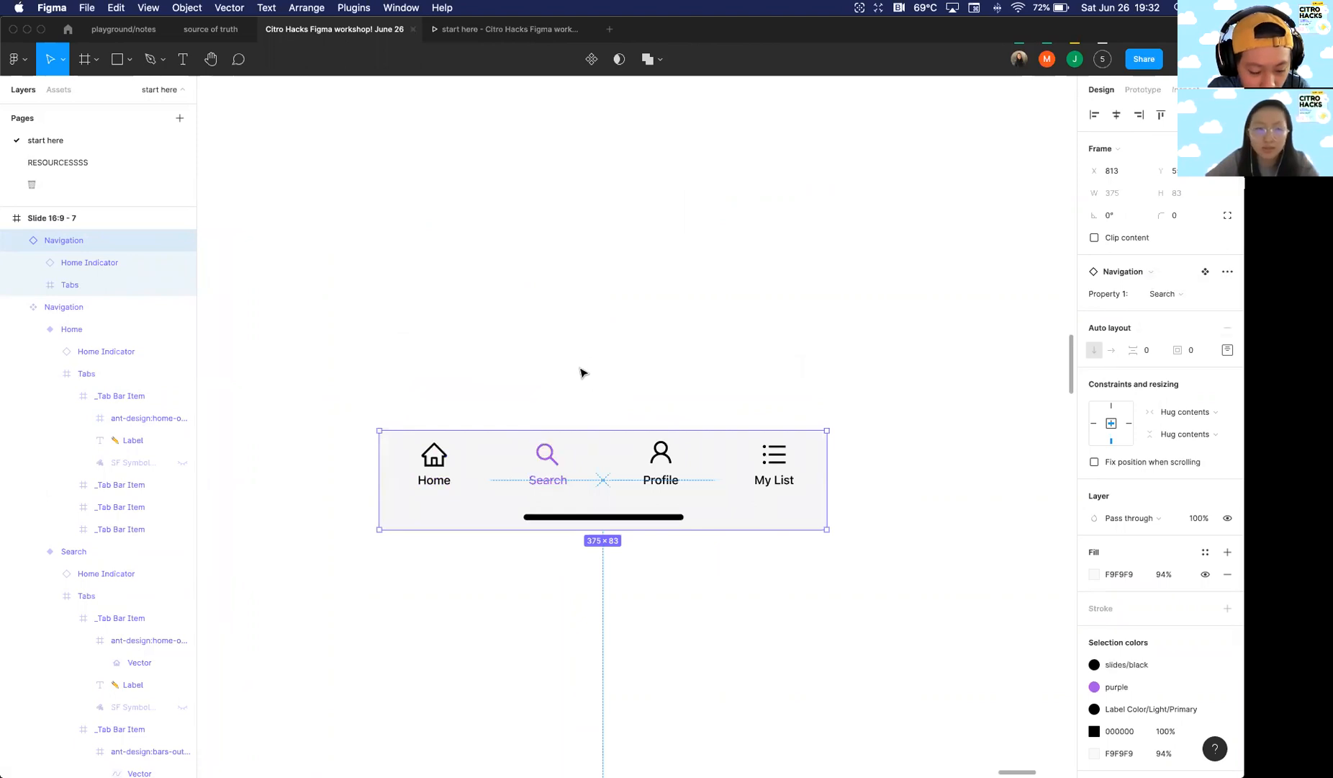
Step: Paste the Navigation instance into the iPhone 11 Pro / X - 13 frame, aligned to the frame's bottom edge
scroll(583, 372, "down", 5)
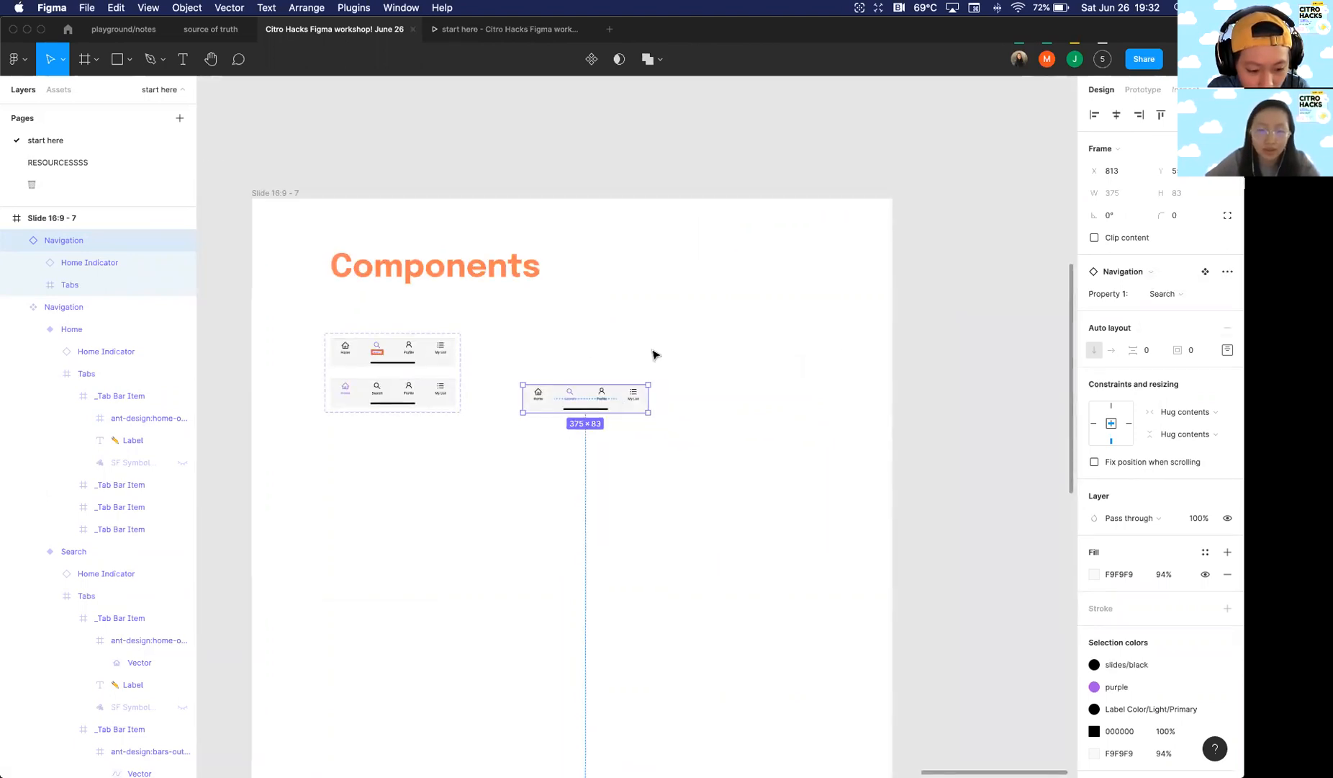
scroll(616, 417, "down", 5)
scroll(545, 428, "left", 4)
left_click(548, 429)
scroll(545, 428, "up", 5)
scroll(538, 234, "down", 2)
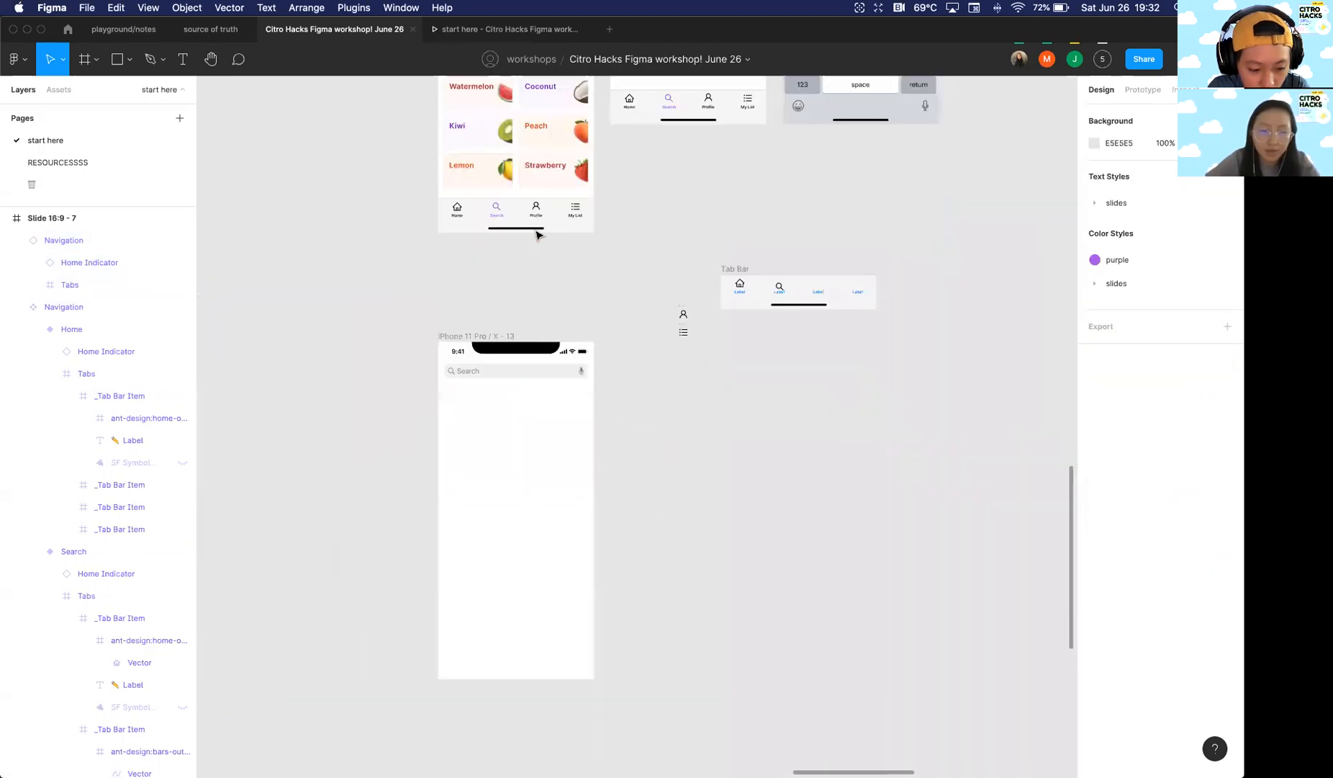
scroll(537, 236, "down", 2)
key("super+v")
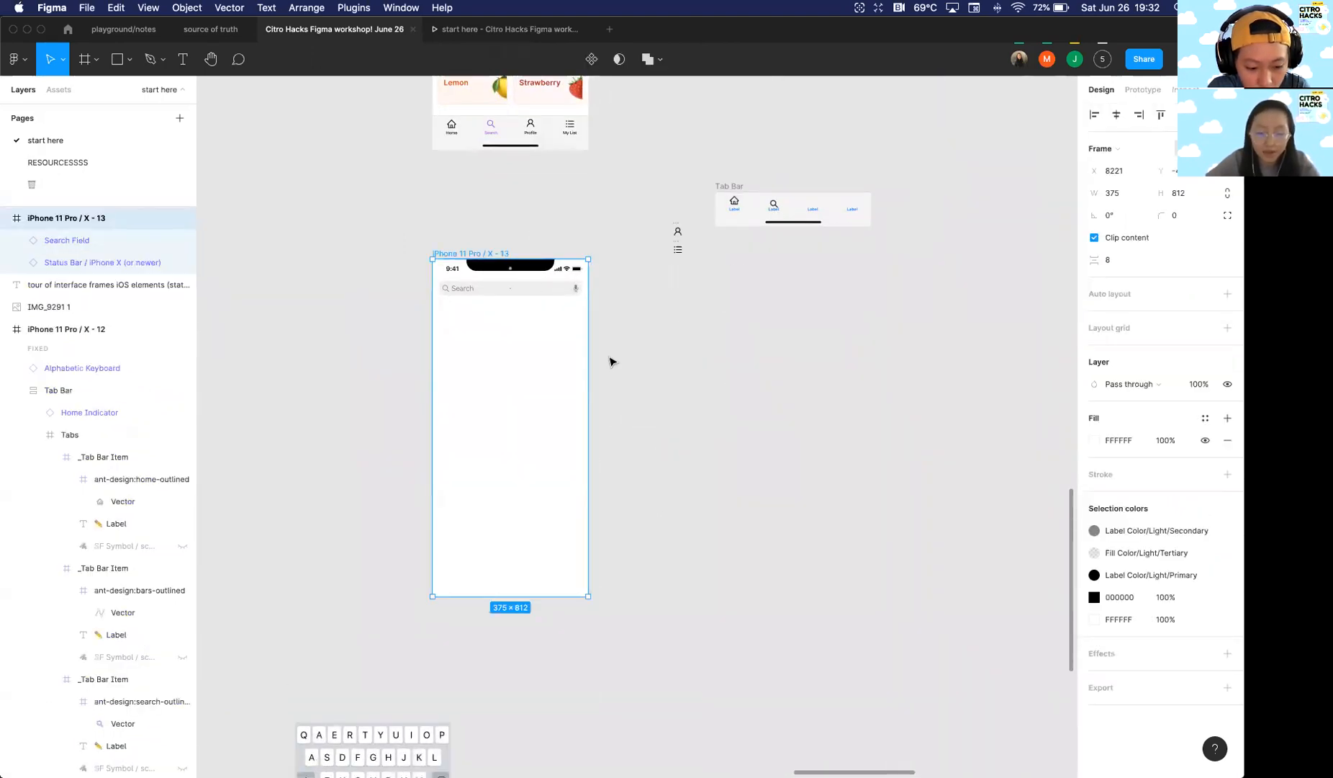
key("alt+s")
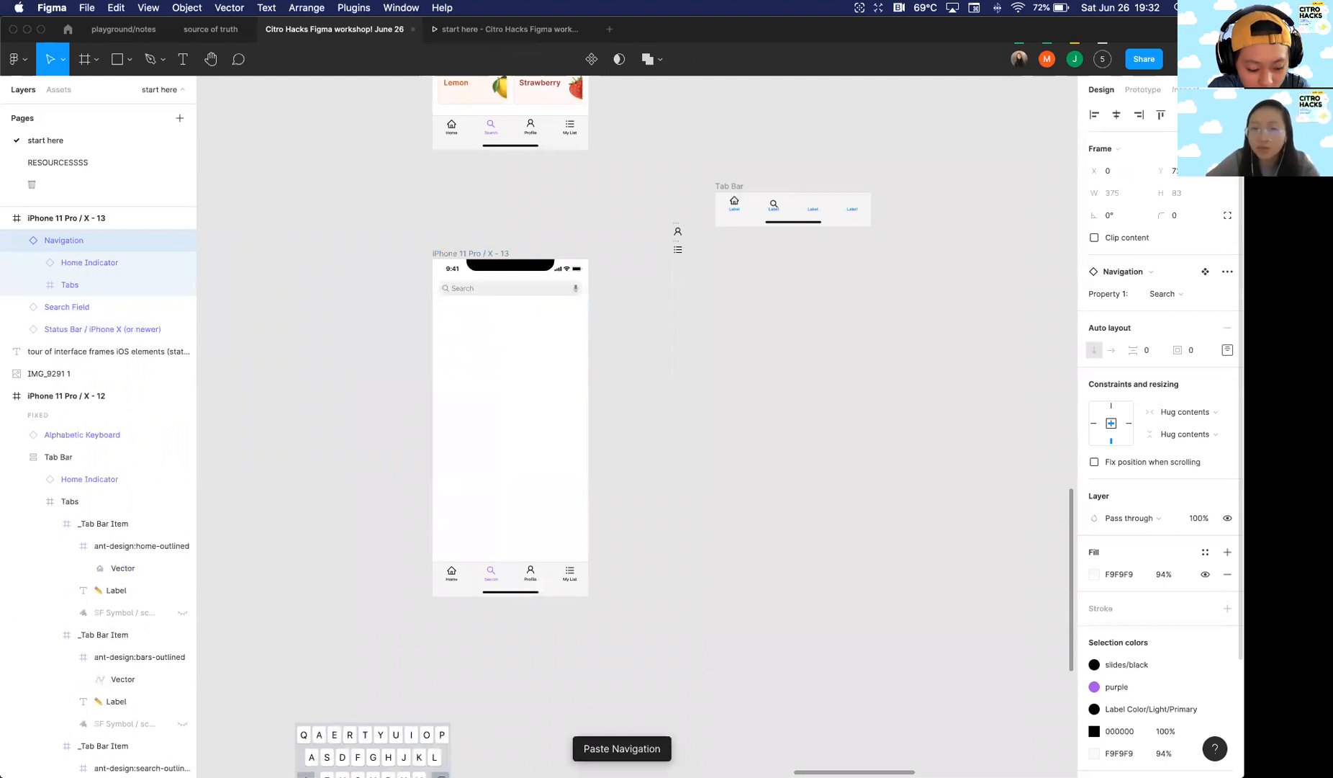
left_click(641, 469)
Step: Move the iPhone 11 Pro / X - 13 frame up, closer beneath the iPhone 11 Pro / X - 10 frame
scroll(644, 475, "down", 5)
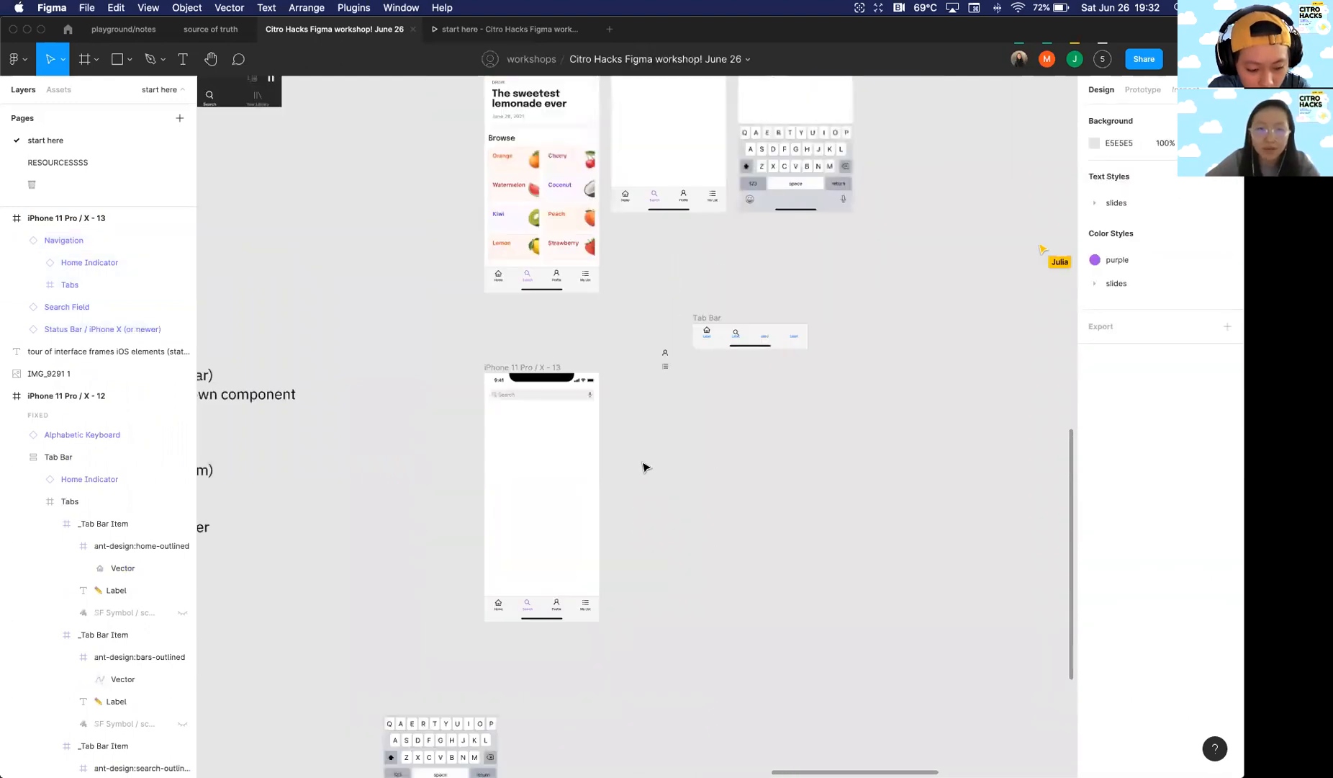
scroll(589, 453, "up", 5)
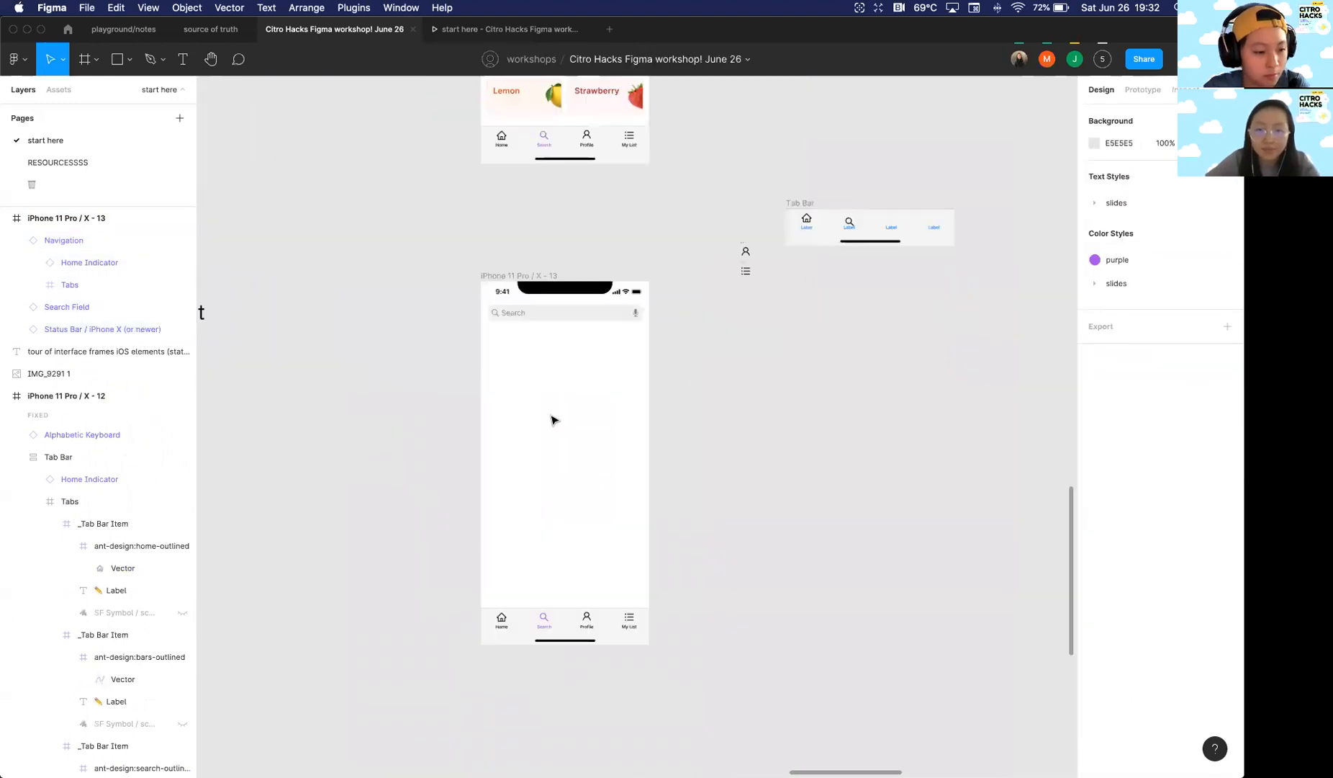
scroll(672, 279, "down", 4)
scroll(613, 435, "up", 4)
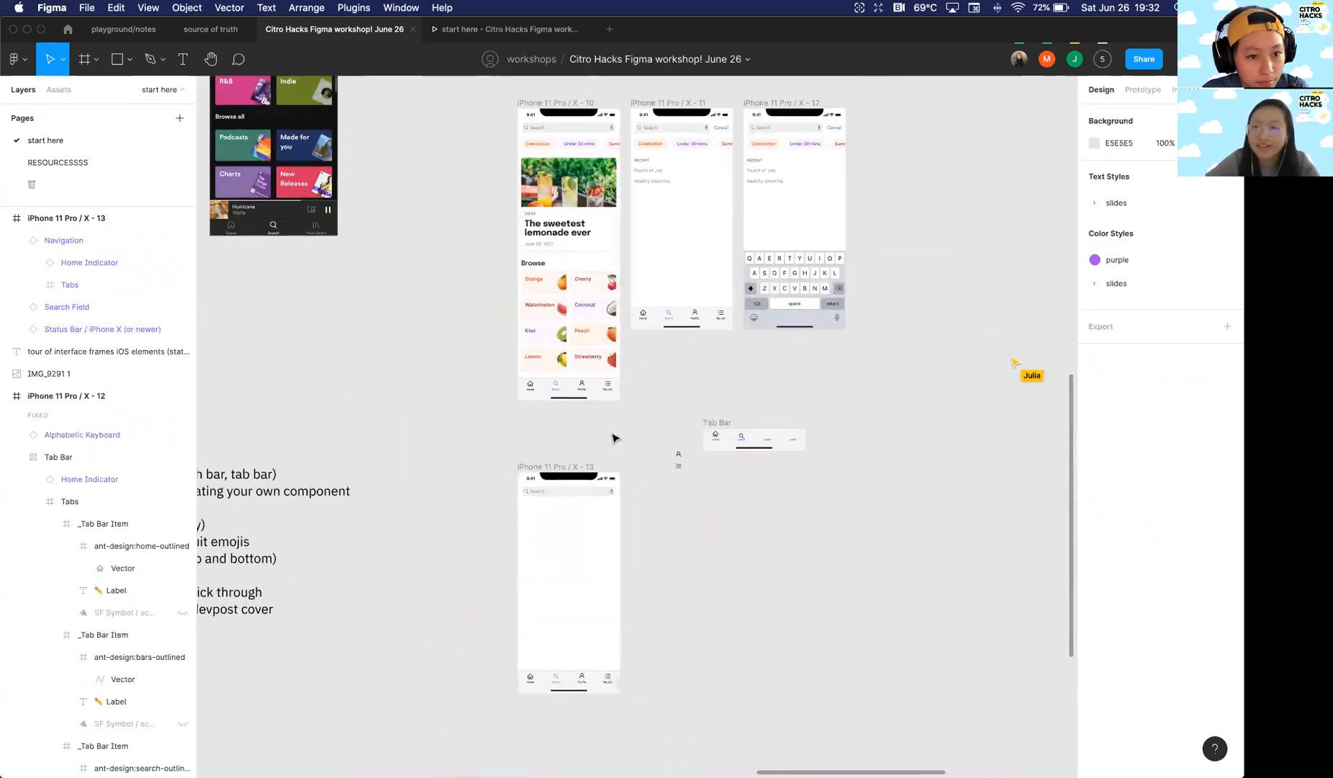
scroll(573, 439, "right", 2)
scroll(548, 461, "up", 1)
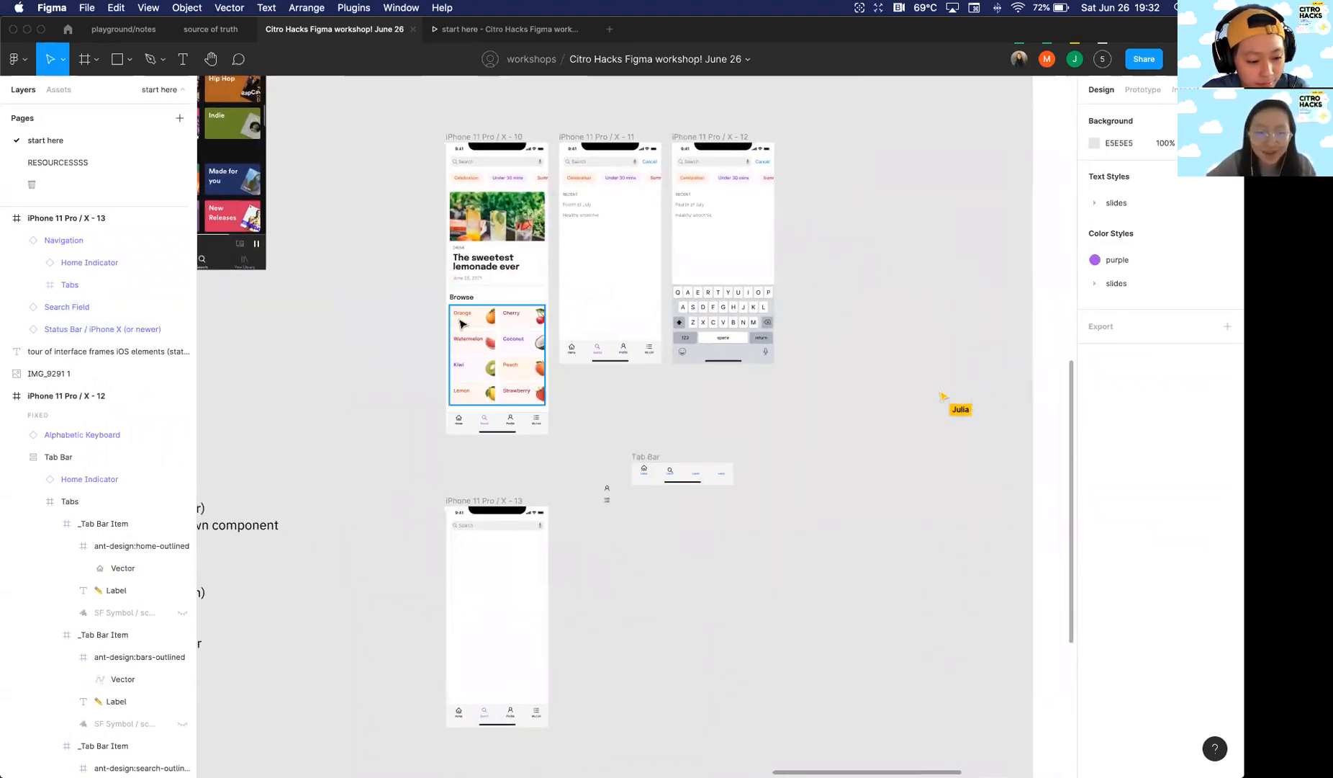
left_click_drag(466, 501, 492, 460)
left_click(612, 421)
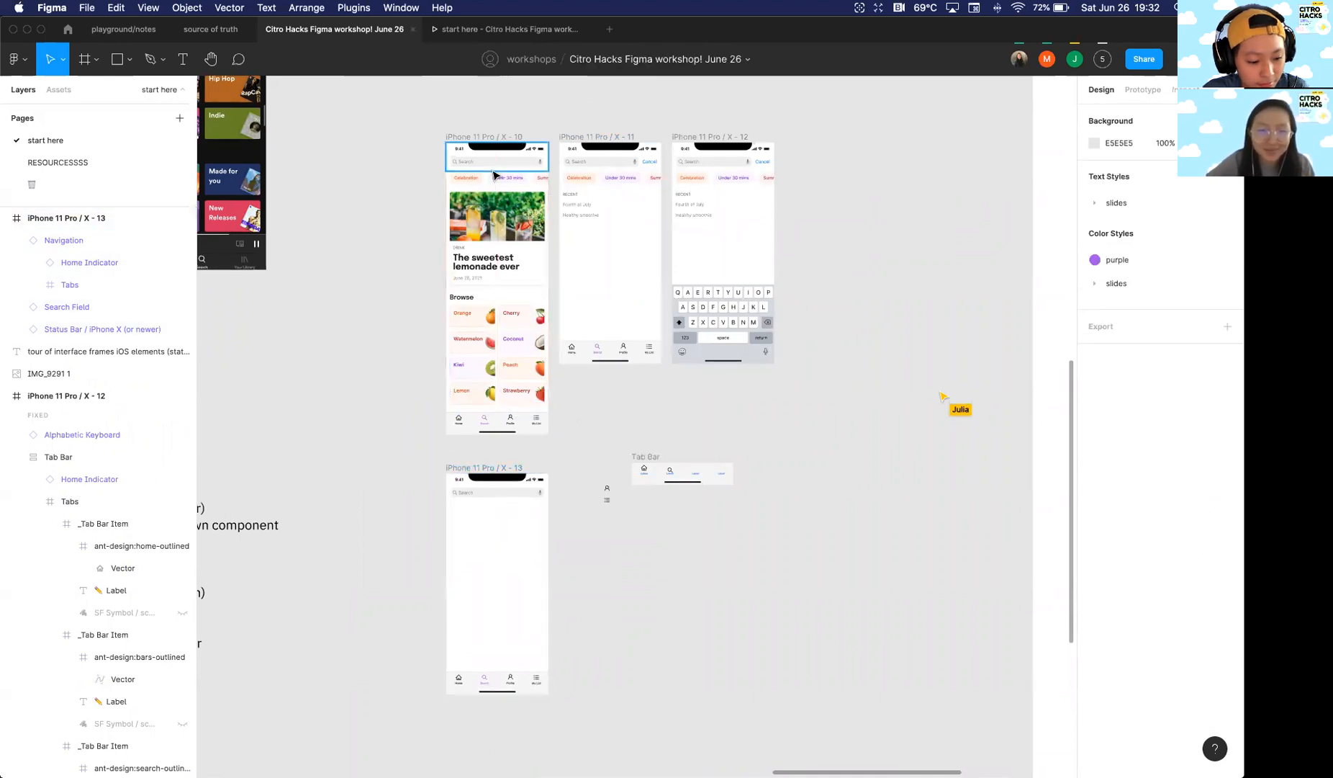
Step: Copy the category chip row from the iPhone 11 Pro / X - 10 frame and paste it on the canvas beside the X - 13 frame
scroll(494, 172, "up", 4)
left_click(567, 188)
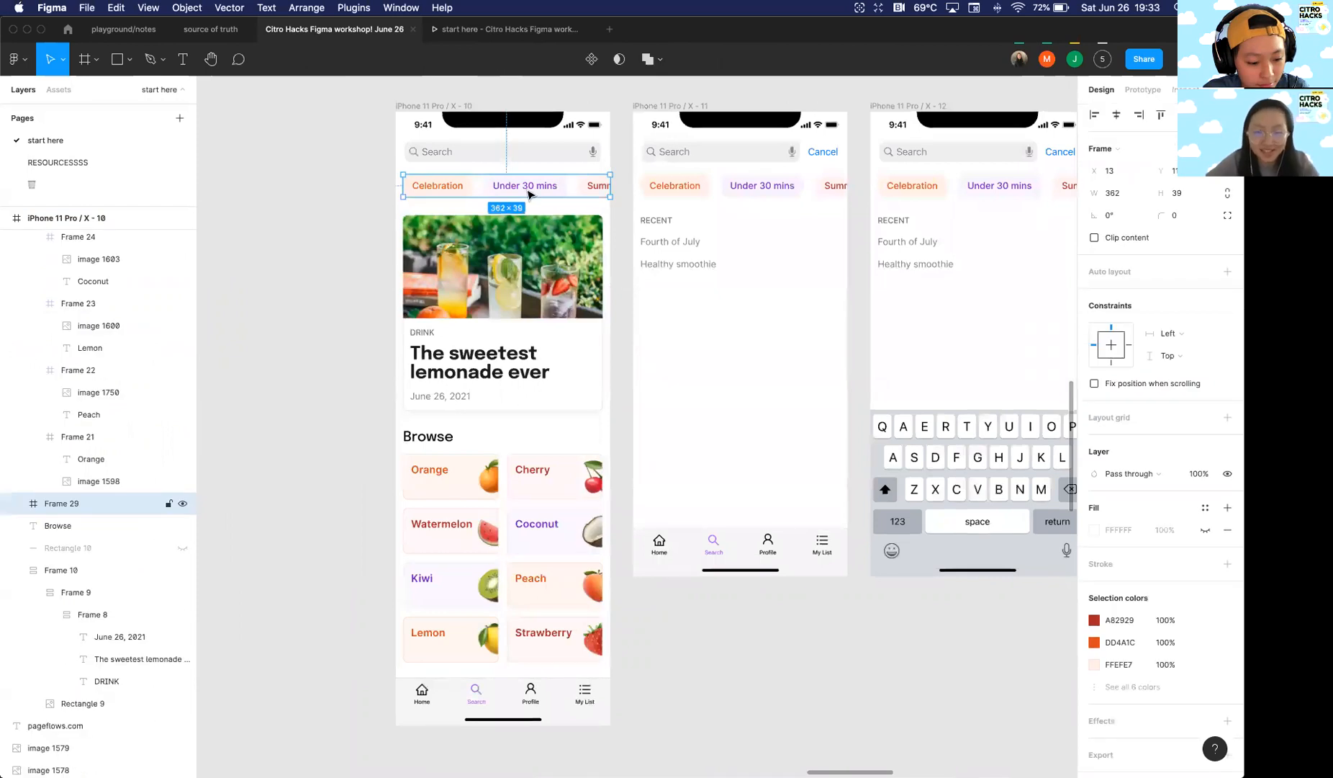
scroll(472, 209, "down", 5)
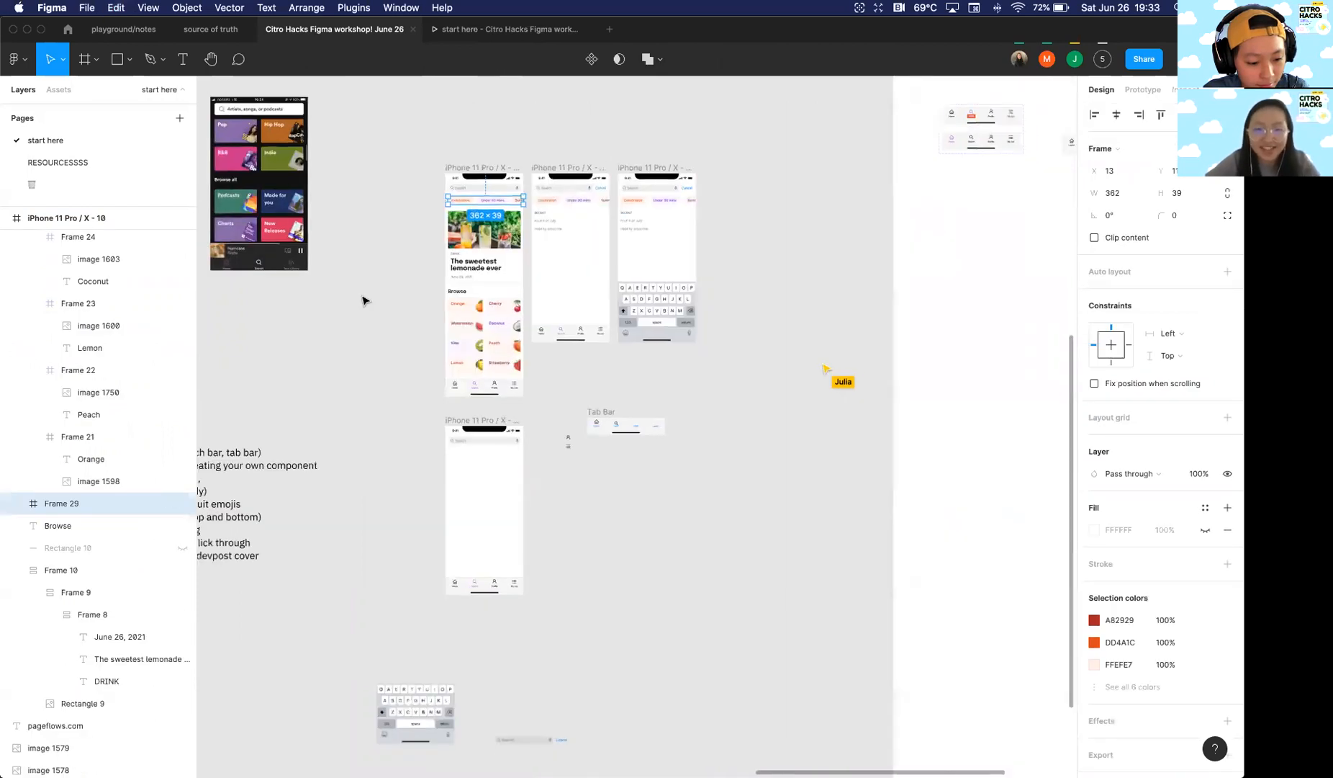
scroll(603, 332, "right", 3)
left_click(603, 332)
scroll(491, 438, "up", 5)
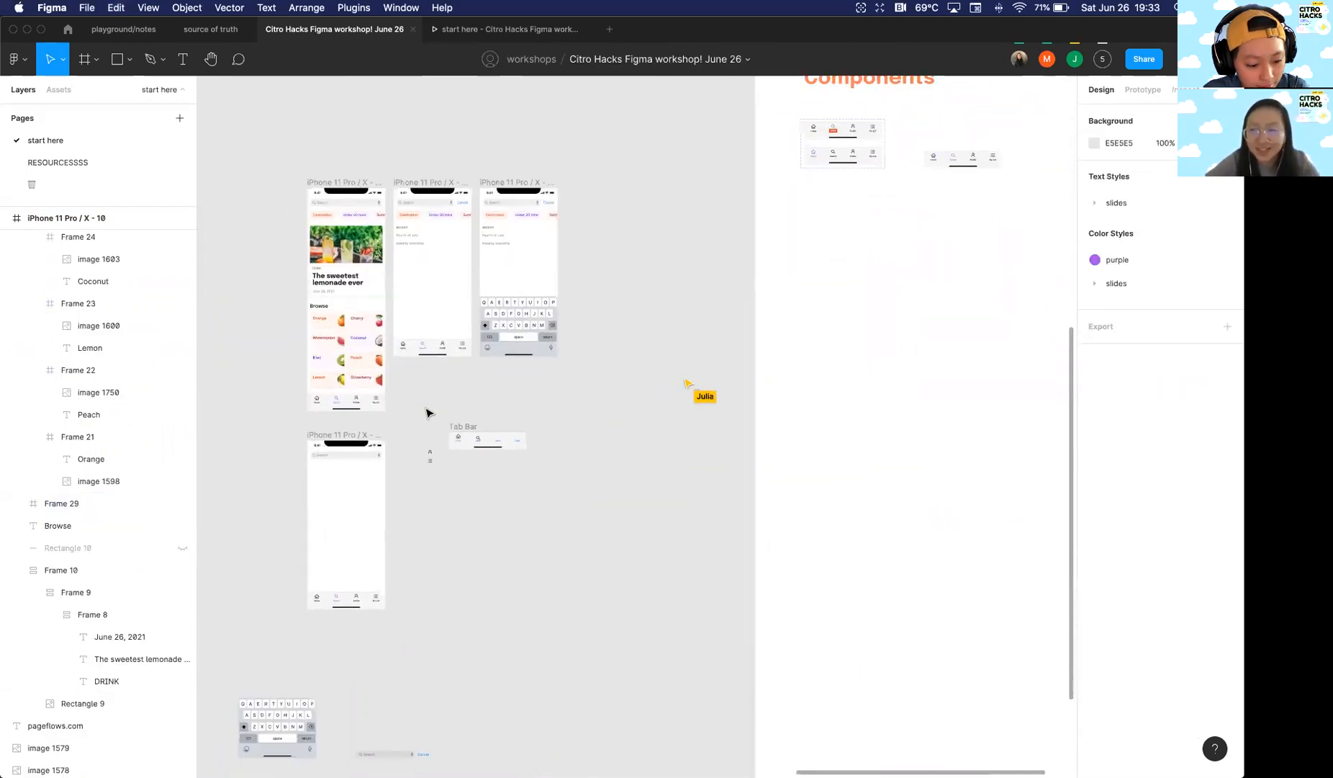
scroll(531, 467, "up", 3)
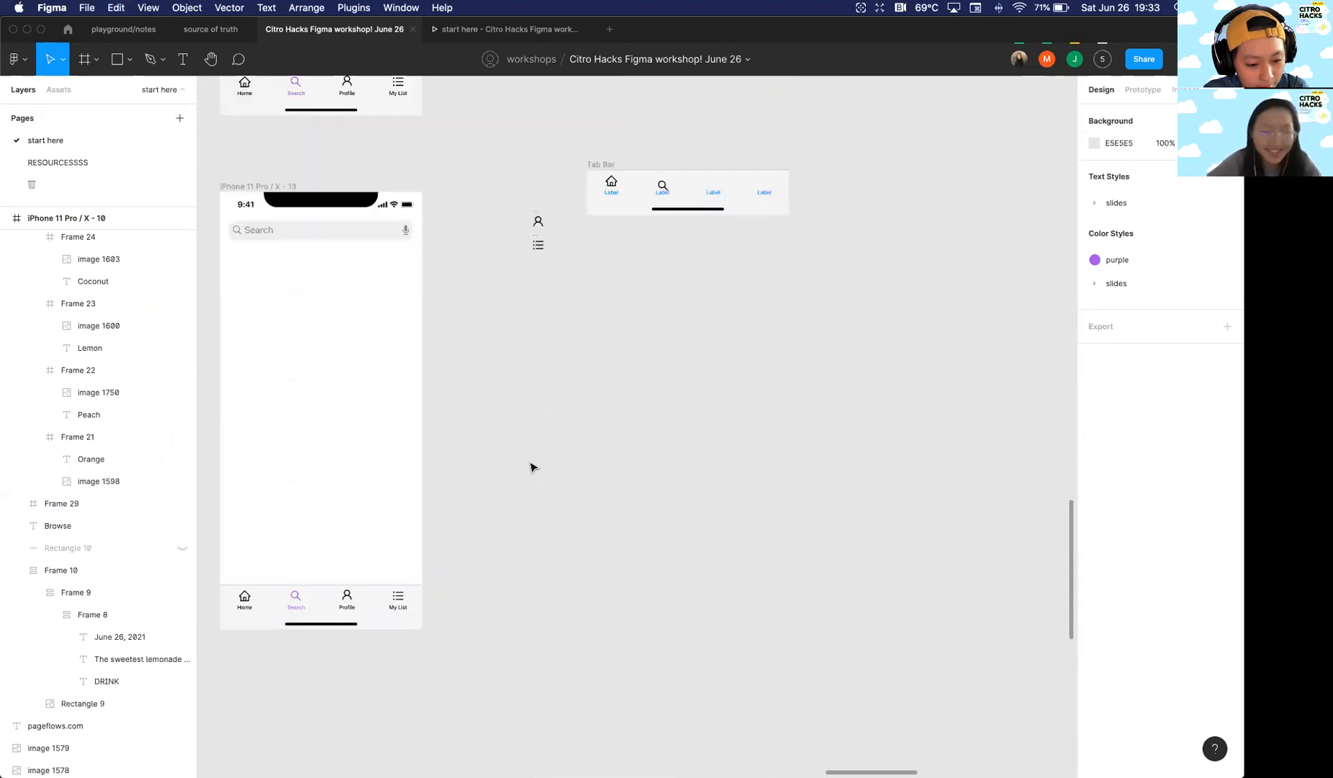
key("super+v")
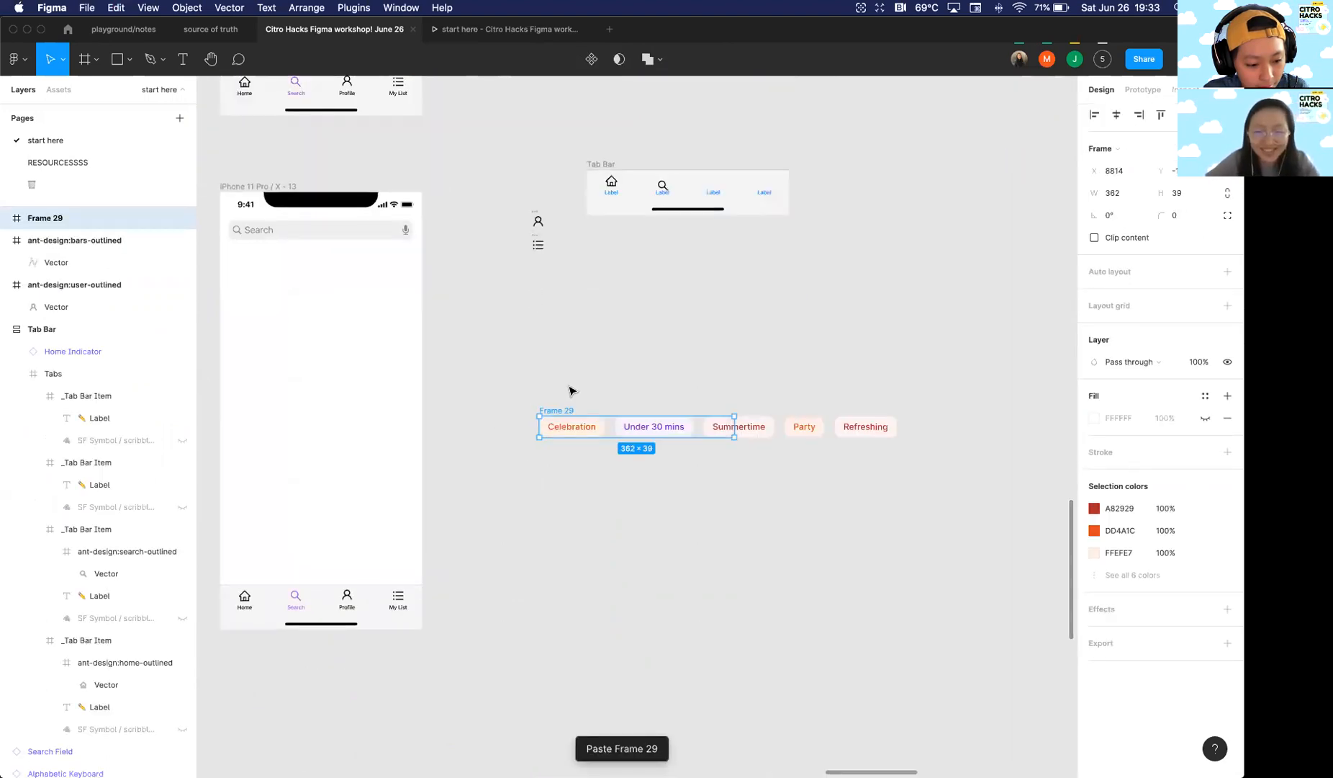
Step: Examine the pasted chip row and the auto layout settings of its Celebration chip
left_click(590, 427)
scroll(599, 430, "up", 3)
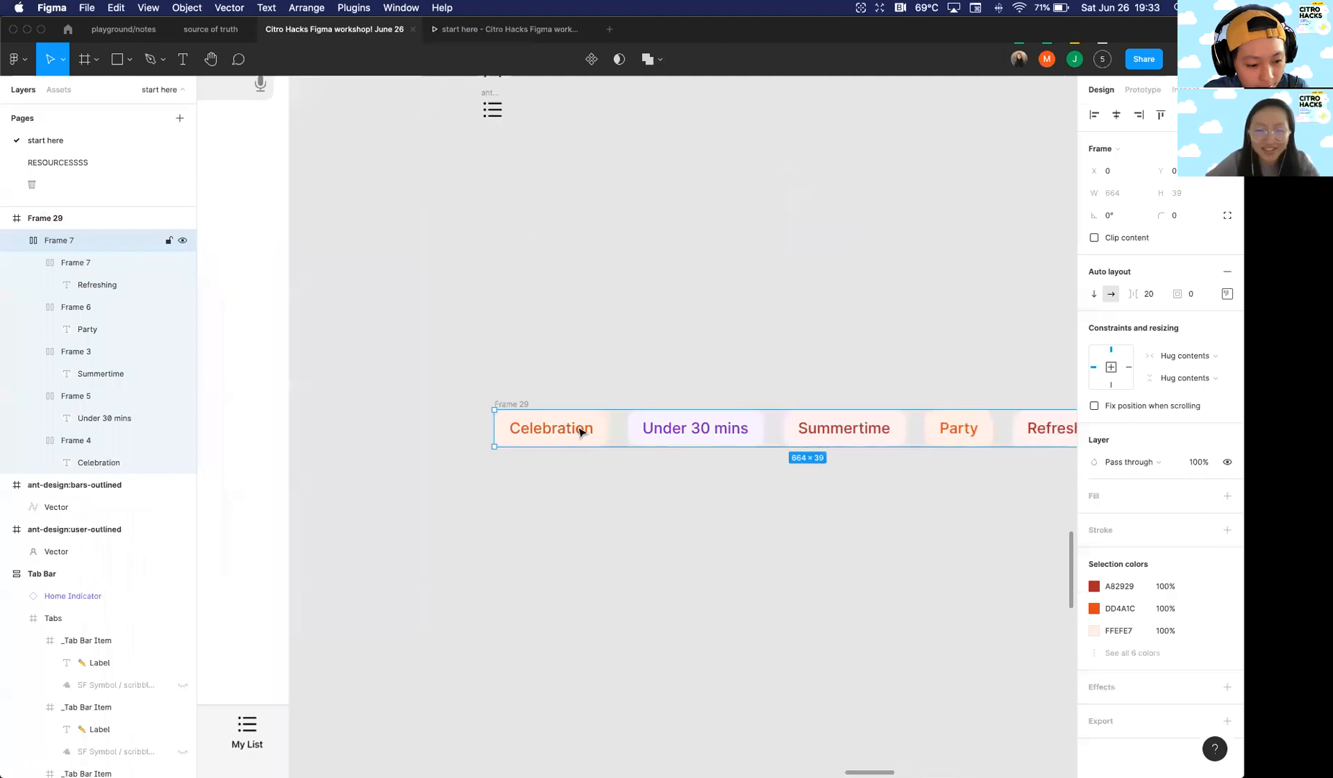
left_click(566, 434)
scroll(566, 434, "up", 2)
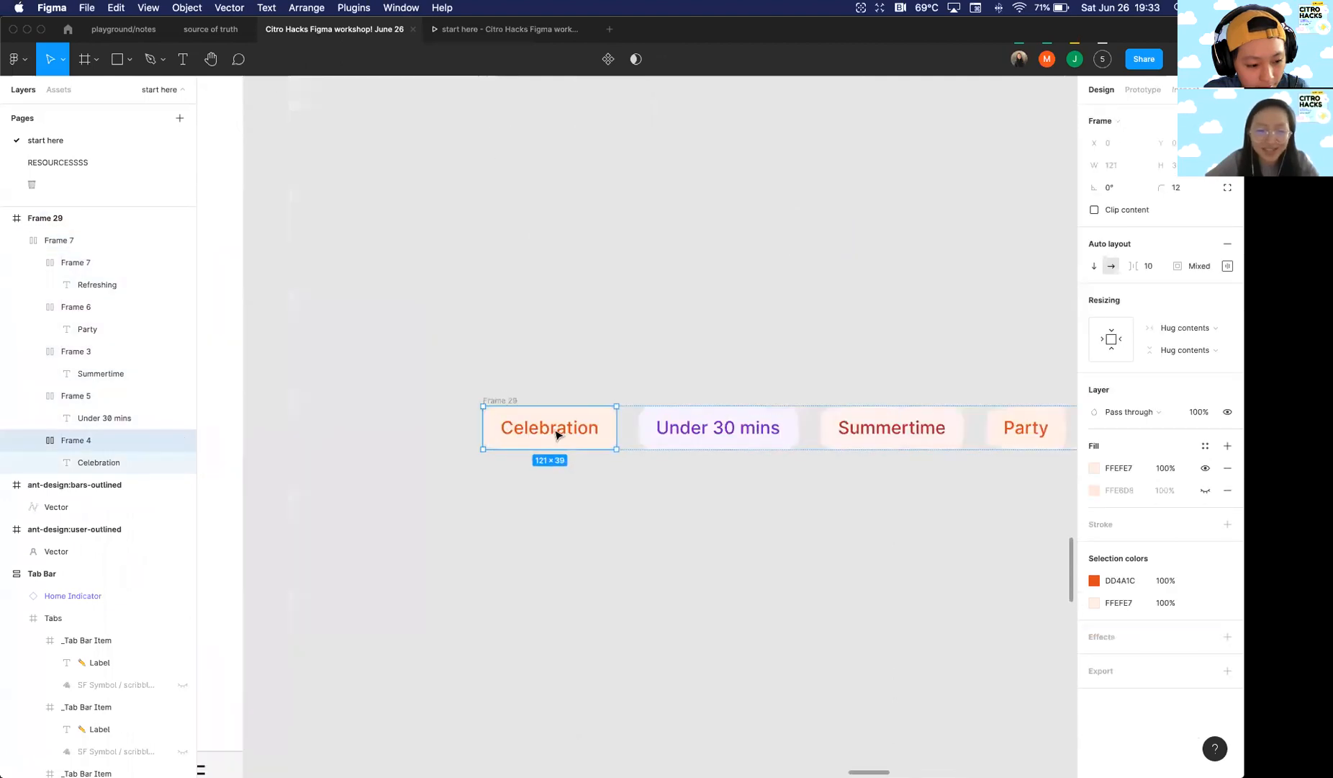
scroll(569, 434, "down", 5)
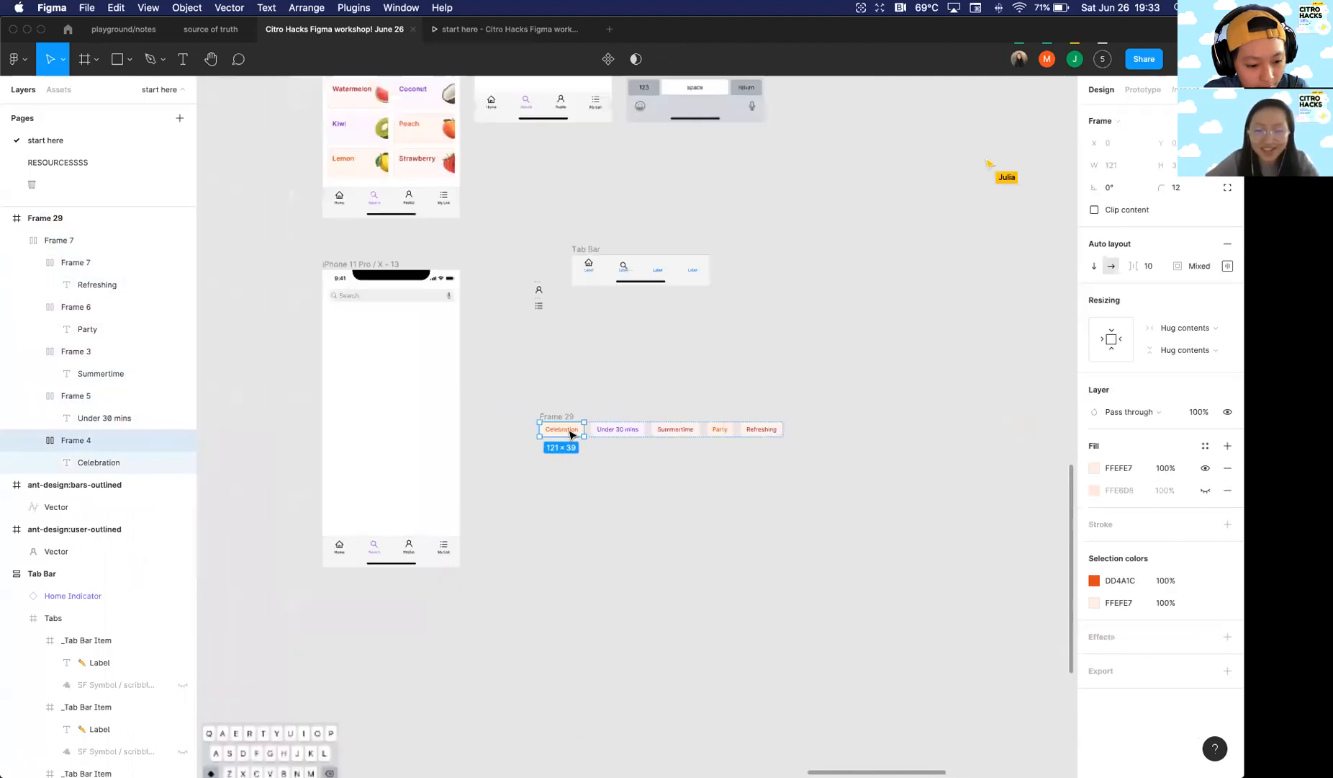
scroll(558, 440, "up", 4)
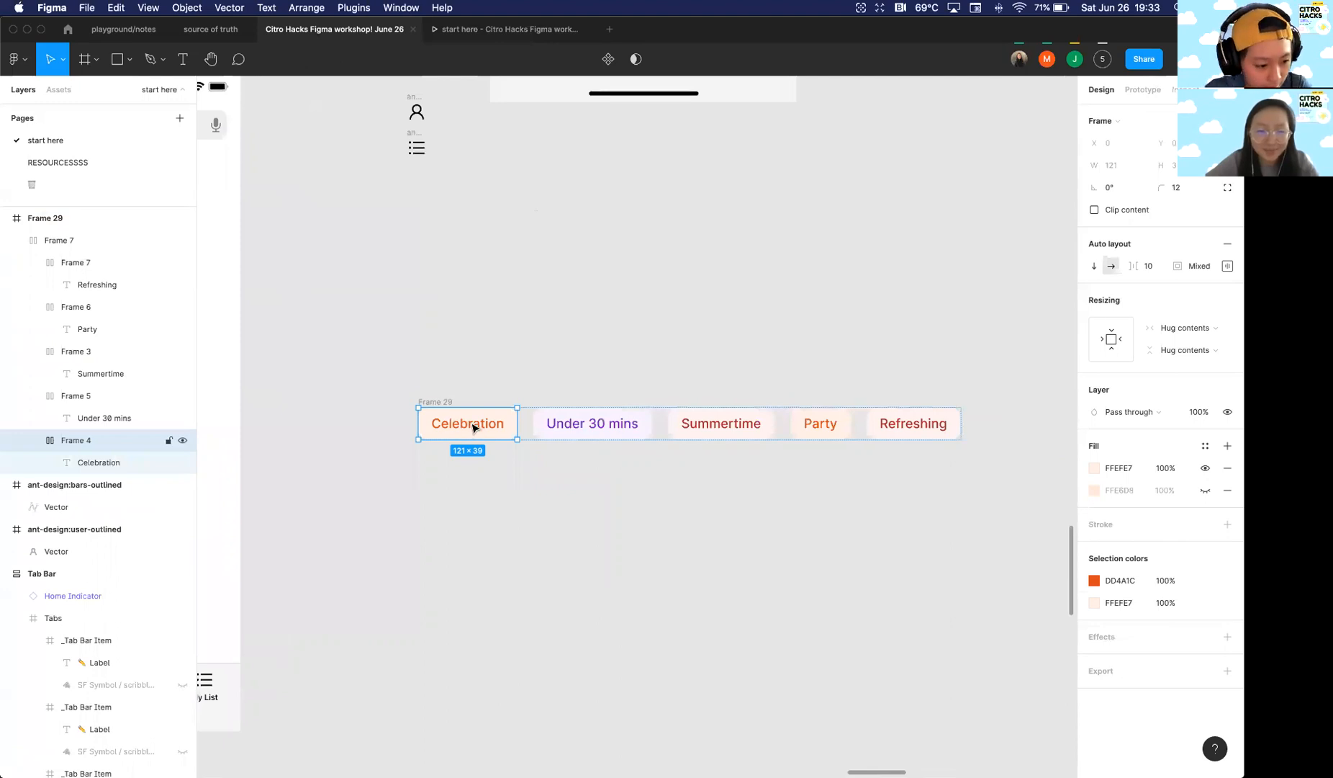
key("Escape")
scroll(491, 339, "up", 4)
scroll(516, 389, "down", 2)
scroll(295, 221, "right", 2)
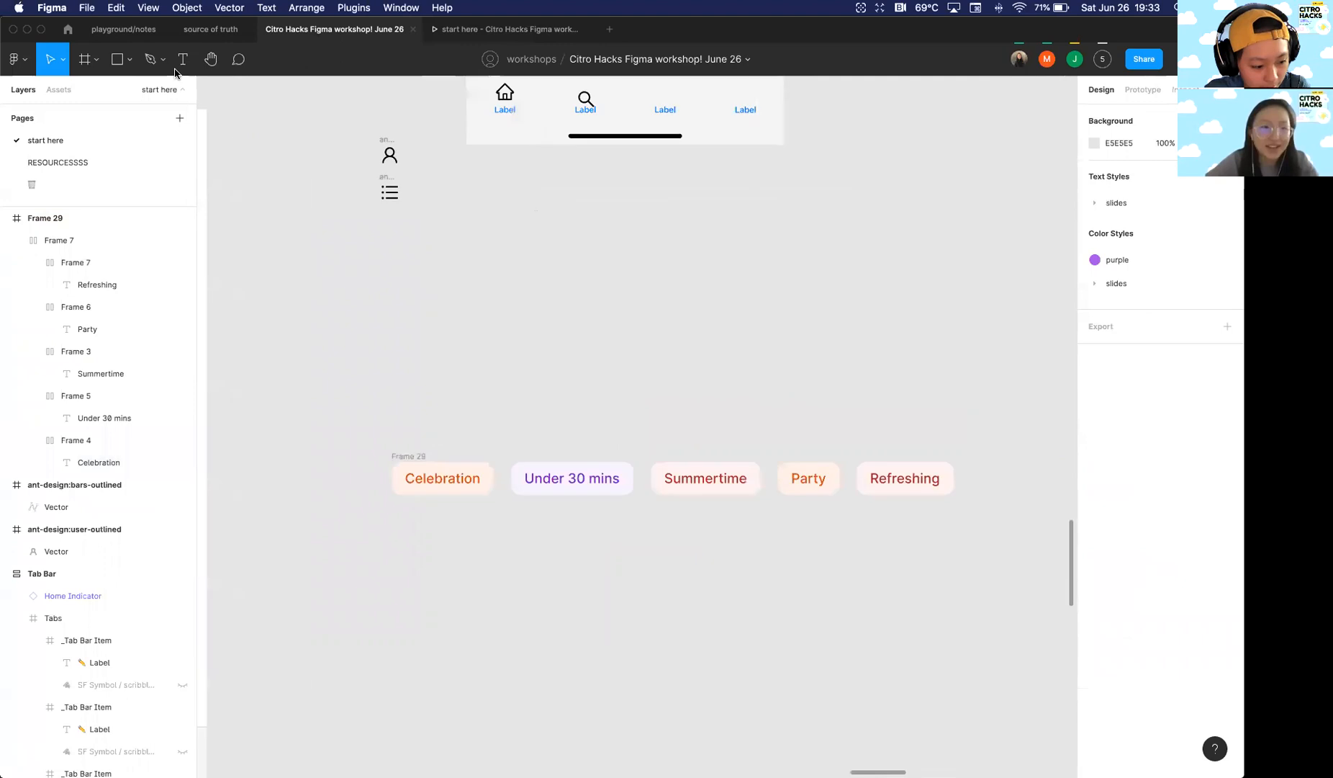
Step: Add the text "Hi" on the empty canvas above the pasted chip row and wrap it in auto layout
left_click(184, 61)
left_click(480, 284)
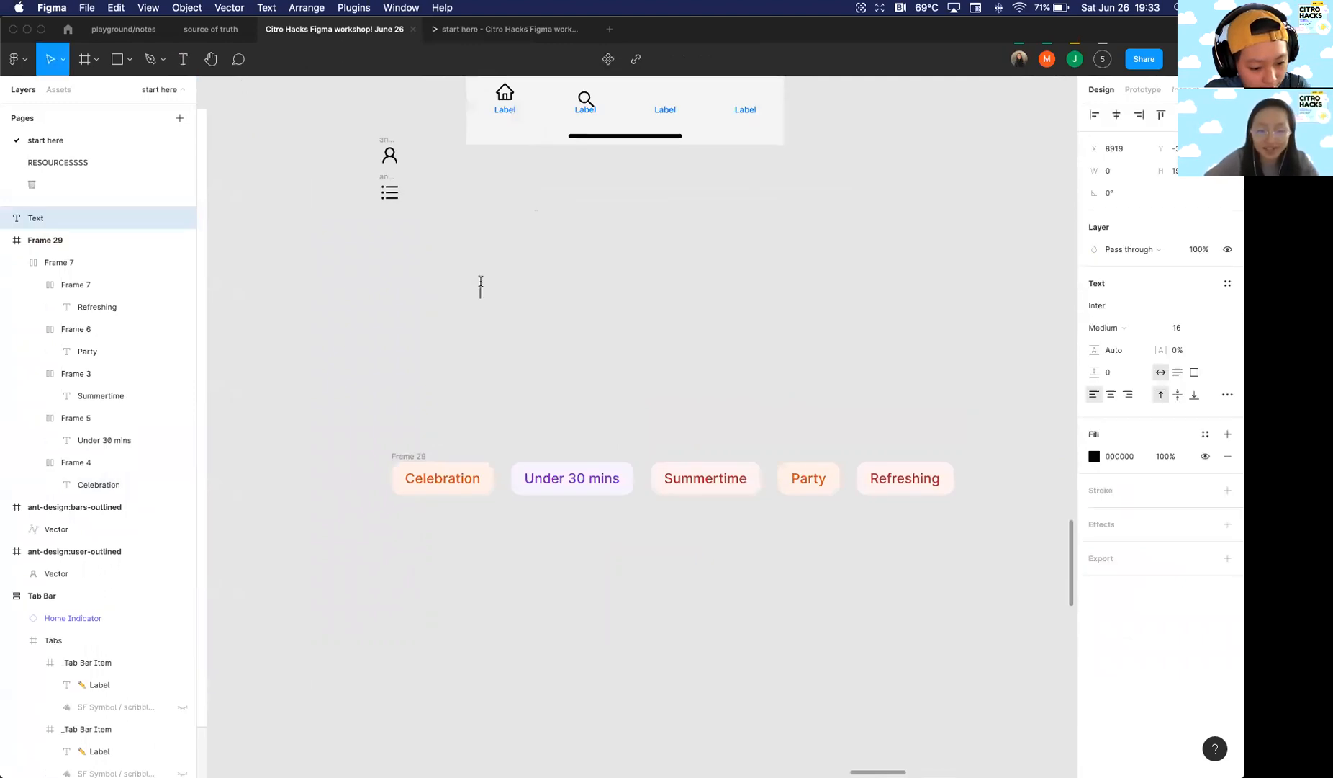
key("Escape")
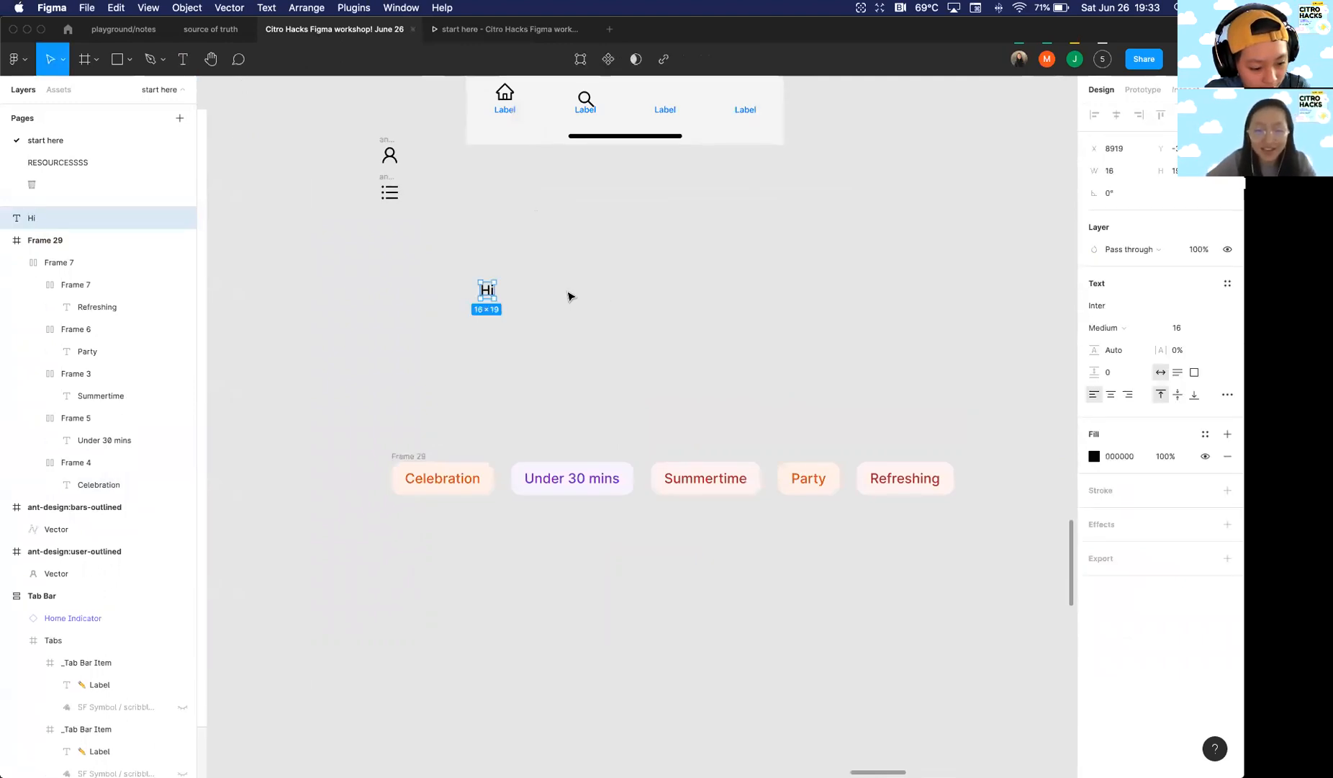
right_click(487, 290)
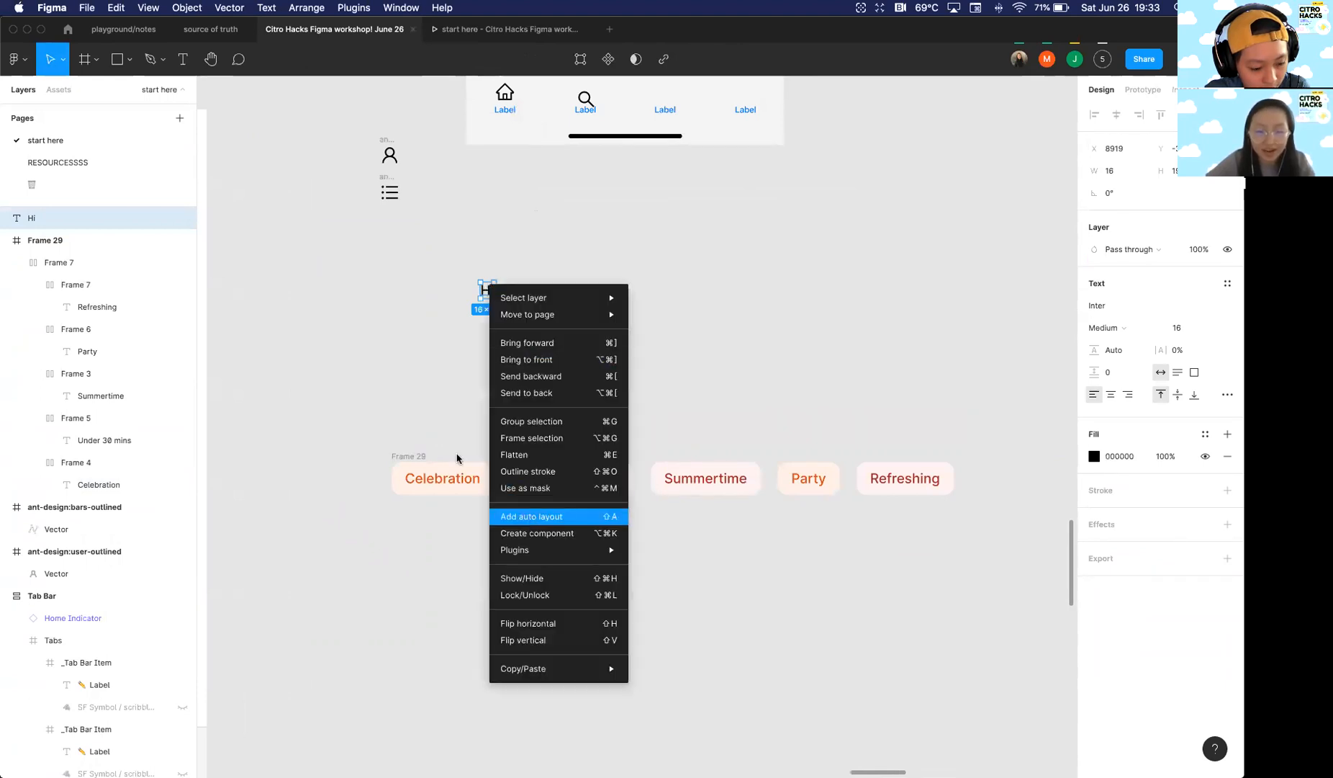
left_click(431, 348)
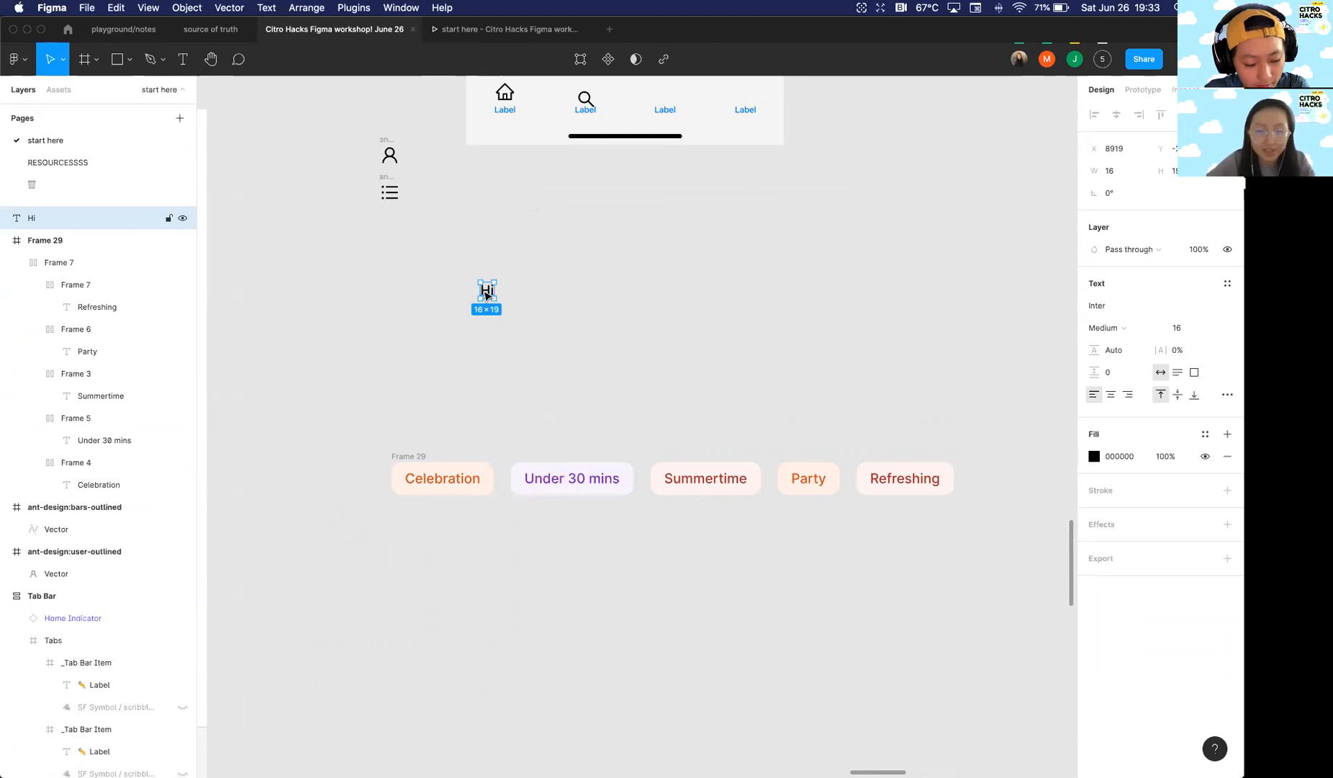
key("shift+a")
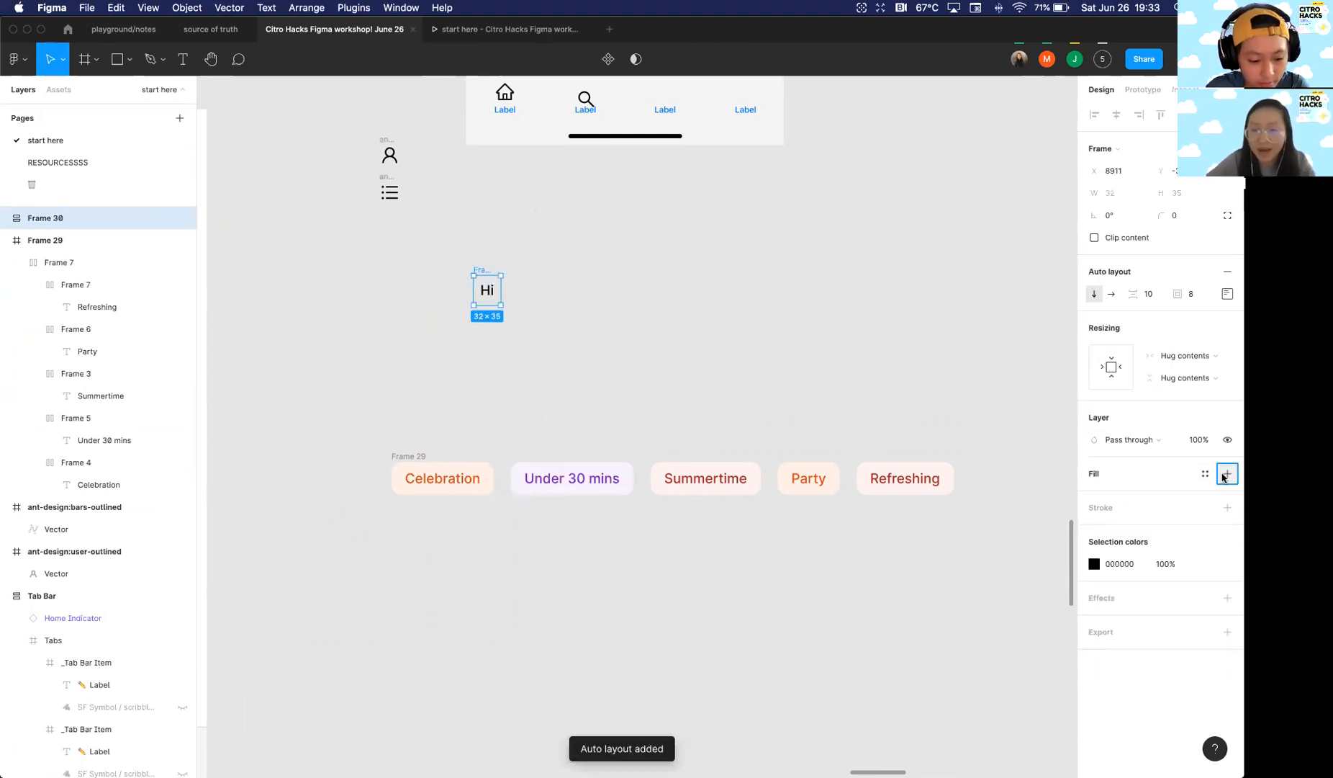
Step: Give the auto layout frame around "Hi" a white fill and rounded corners
left_click(1225, 474)
left_click(1175, 218)
key("Return")
left_click(554, 250)
Step: Duplicate the "Hi" chip, placing the copy below and to the right of the original
left_click(489, 287)
left_click_drag(487, 289, 625, 337)
left_click(628, 311)
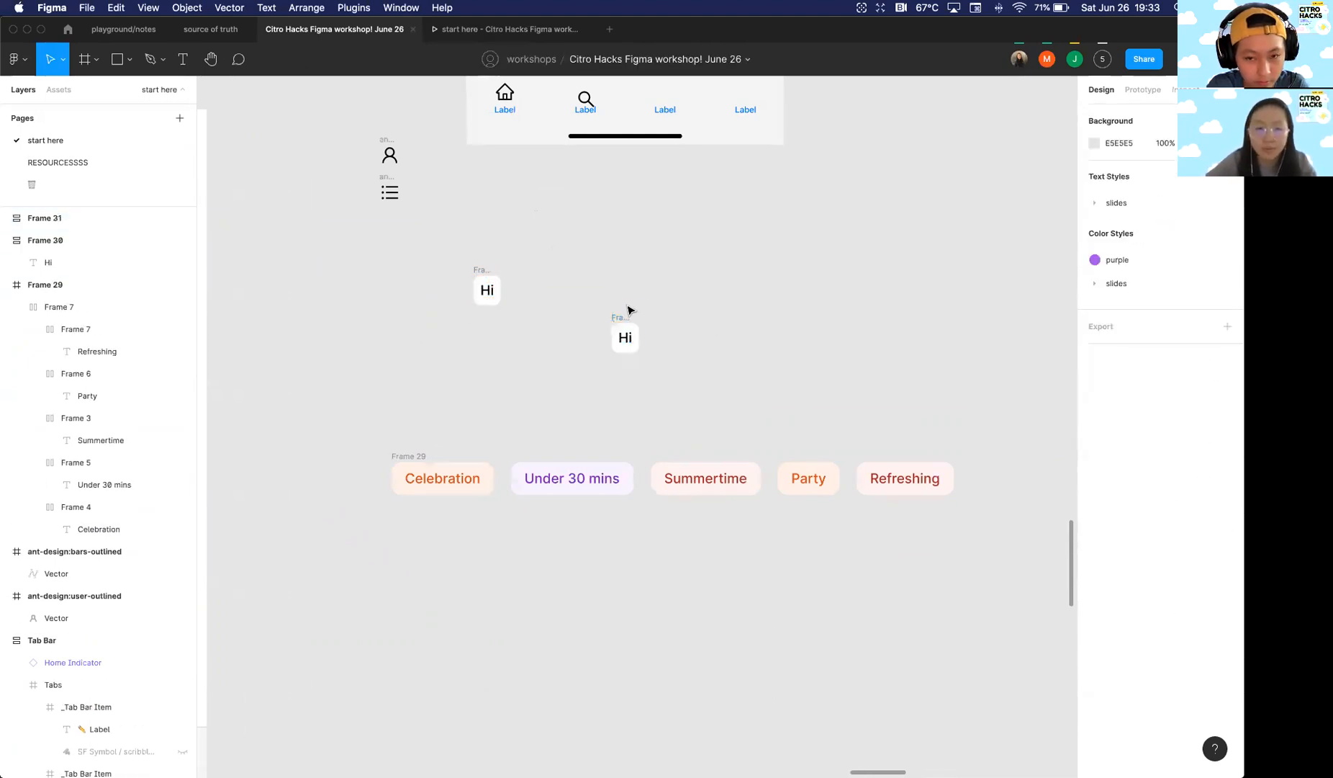
Step: Replace the text of the duplicated "Hi" chip with "sdsadsadsadsadsadsadsa"
double_click(625, 336)
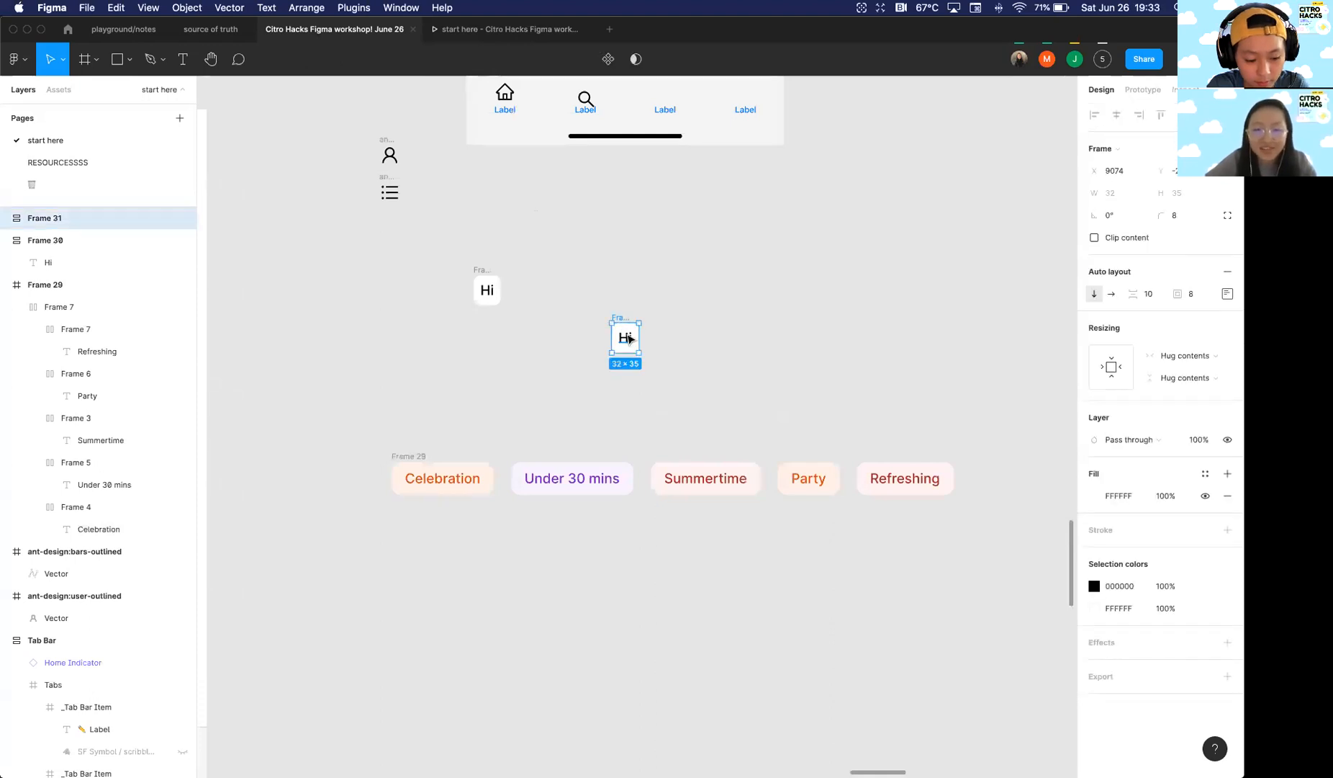
key("Return")
type("sdsadsadsadsadsadsadsa")
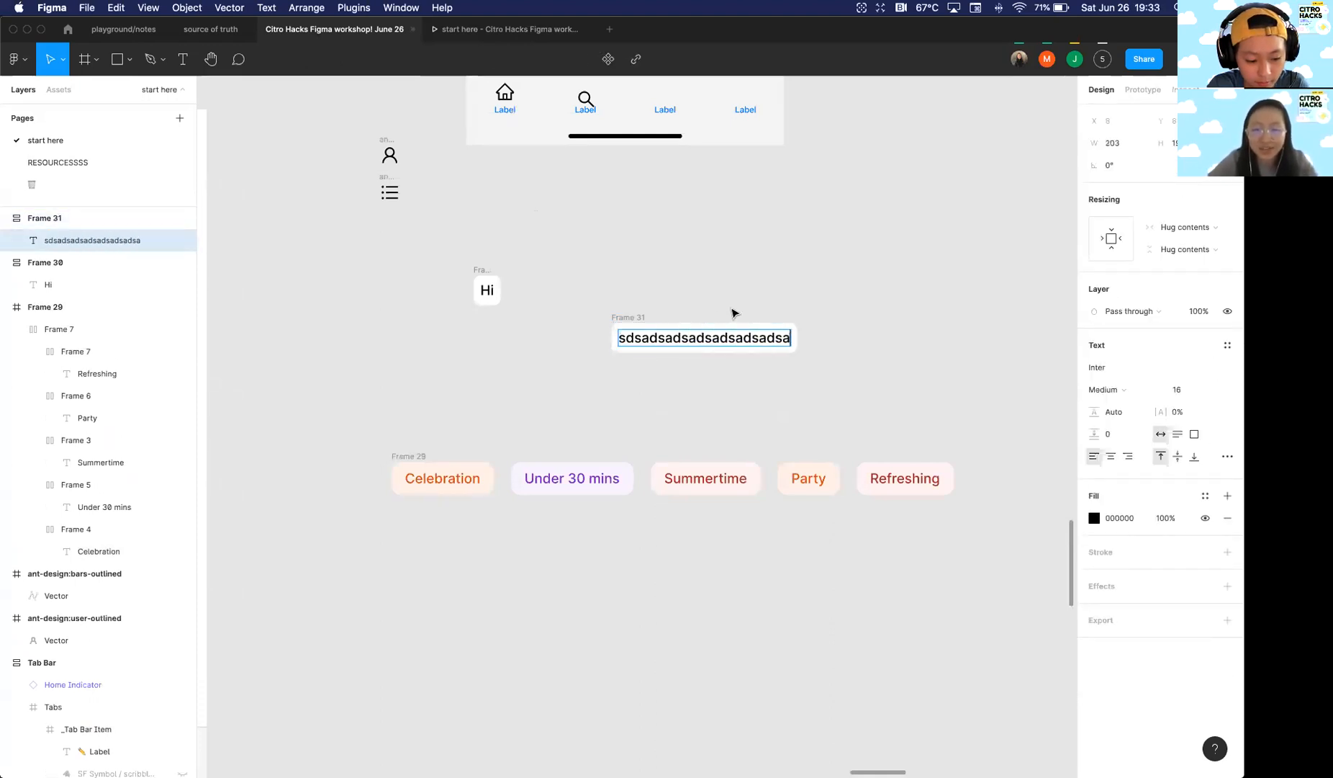
left_click(694, 440)
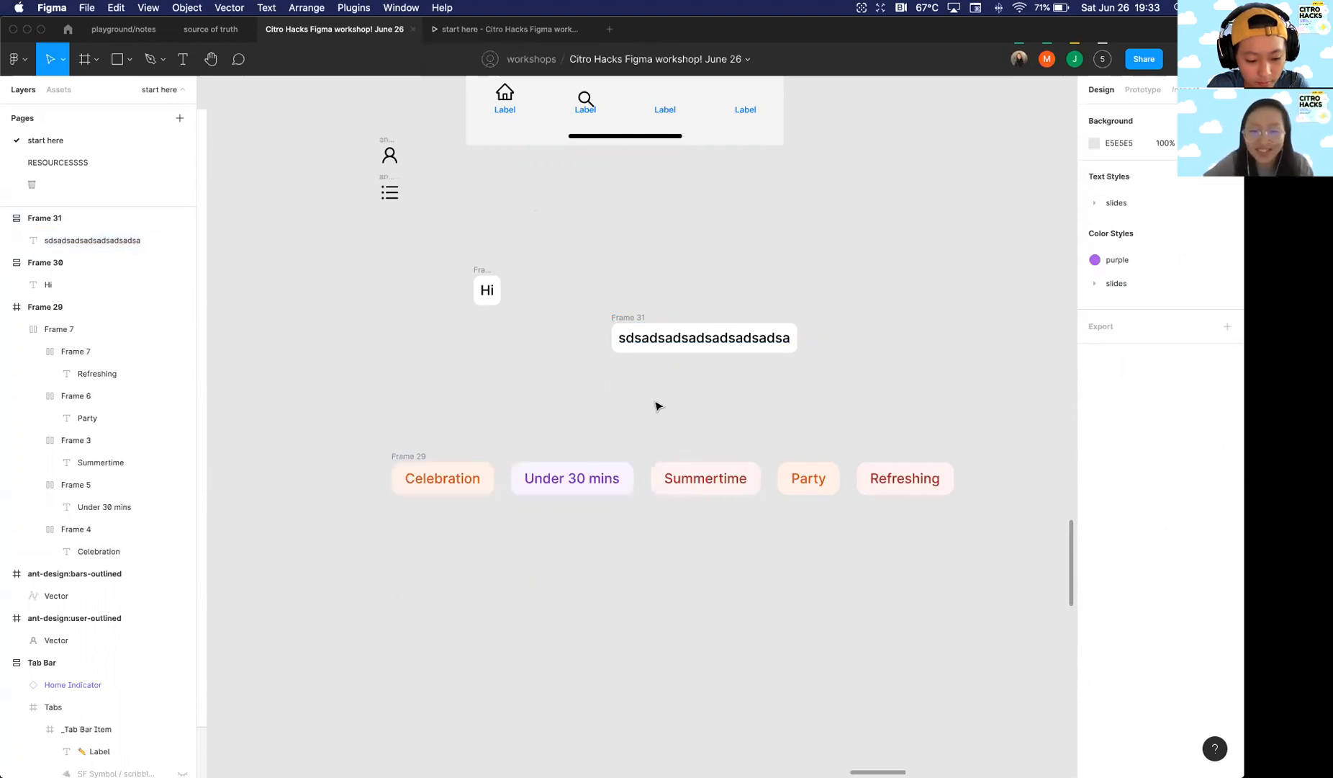
Step: Move the duplicated chip slightly up and to the left and change its text to "sadsad"
left_click_drag(637, 316, 623, 303)
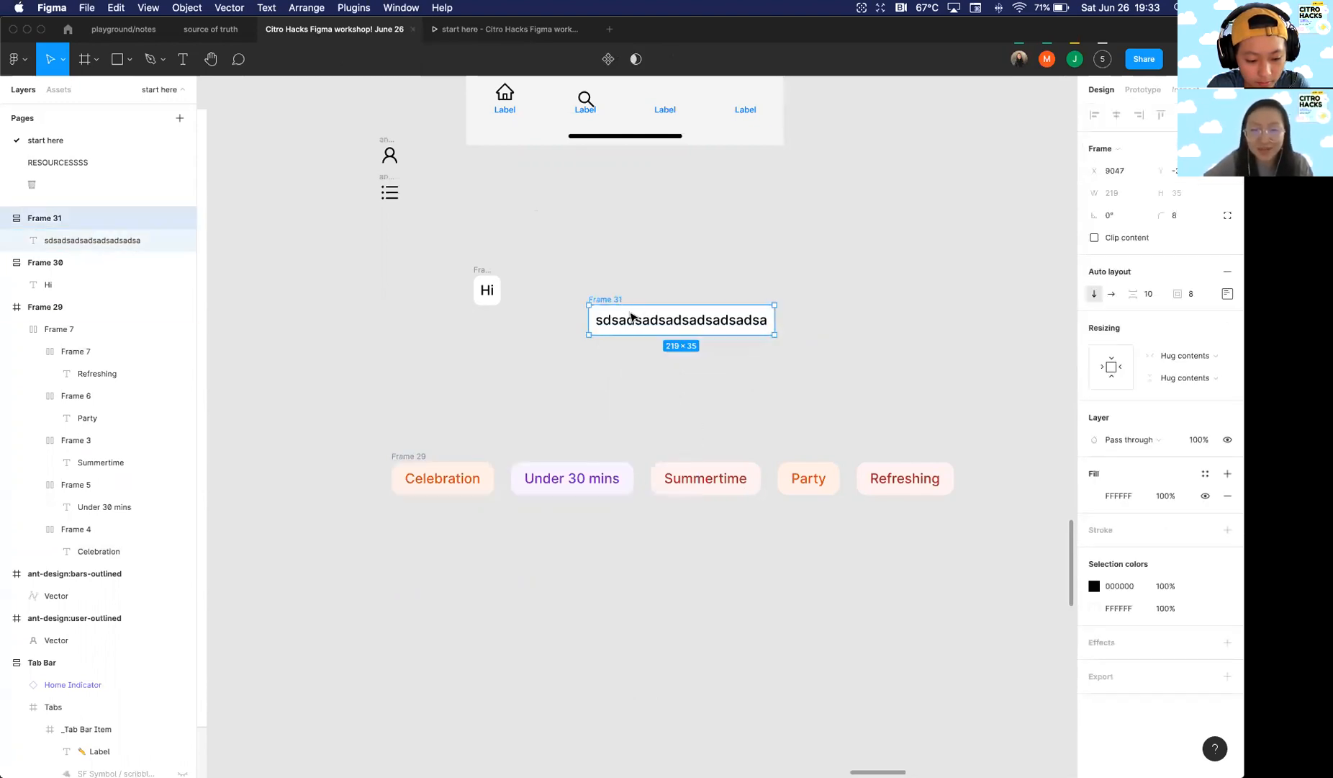
double_click(632, 317)
type("sadsad")
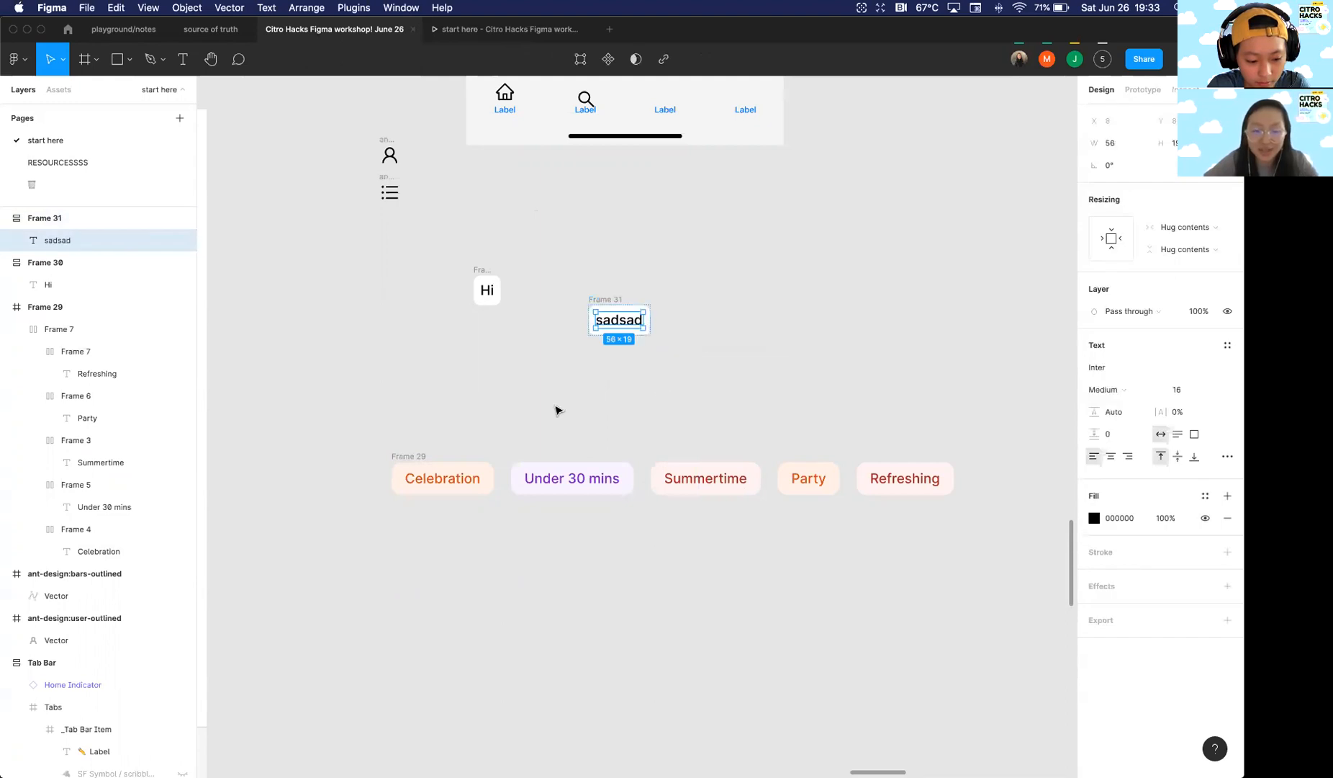
left_click(555, 410)
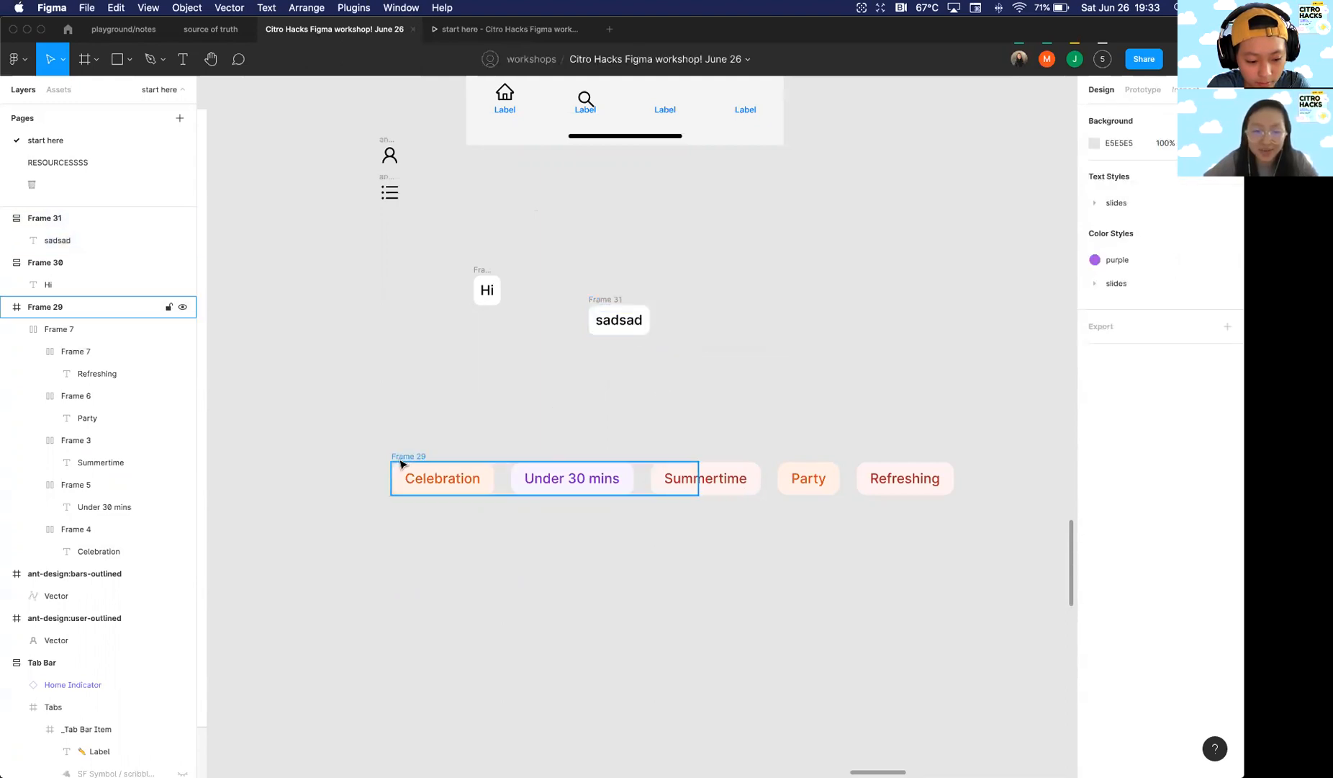
Step: Duplicate the "sadsad" chip twice to its right in a row and change the last copy's text to "happy"
left_click(611, 317)
left_click_drag(616, 327, 774, 326)
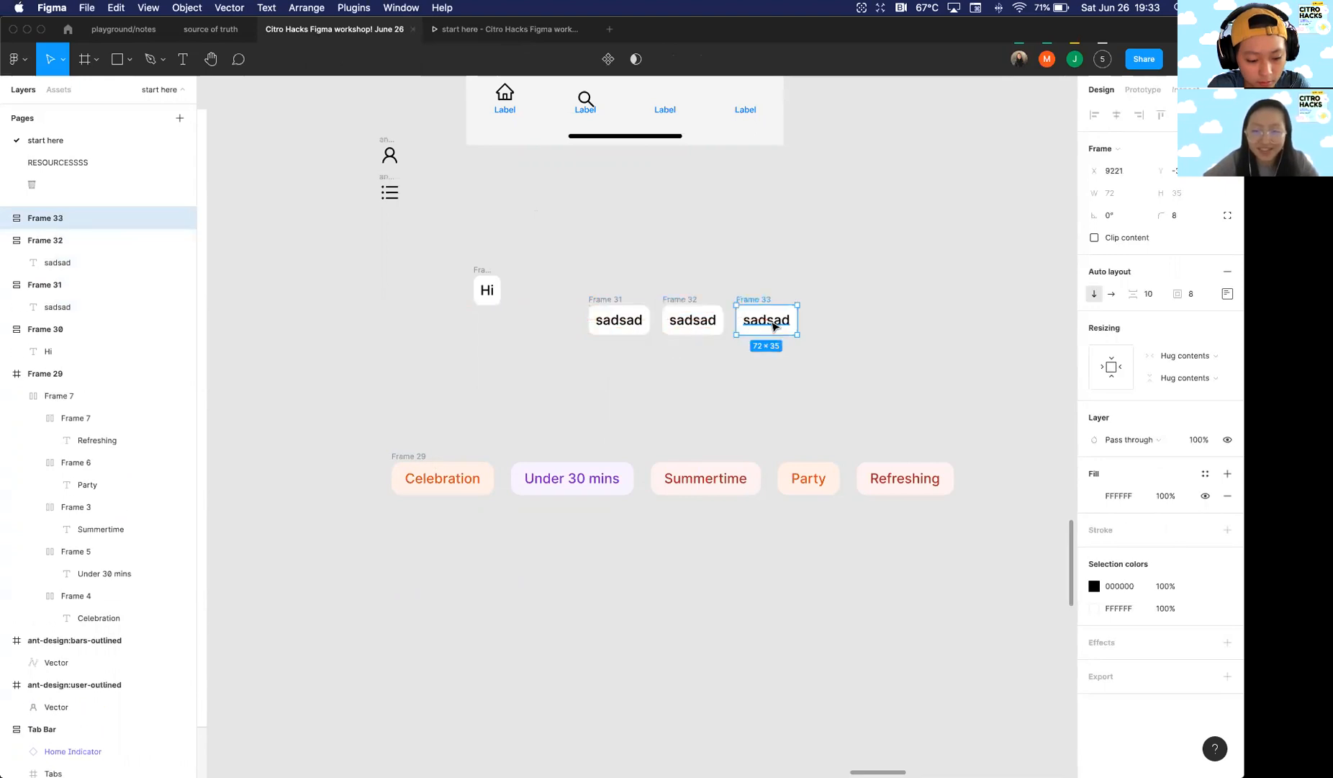
double_click(772, 323)
type("happy")
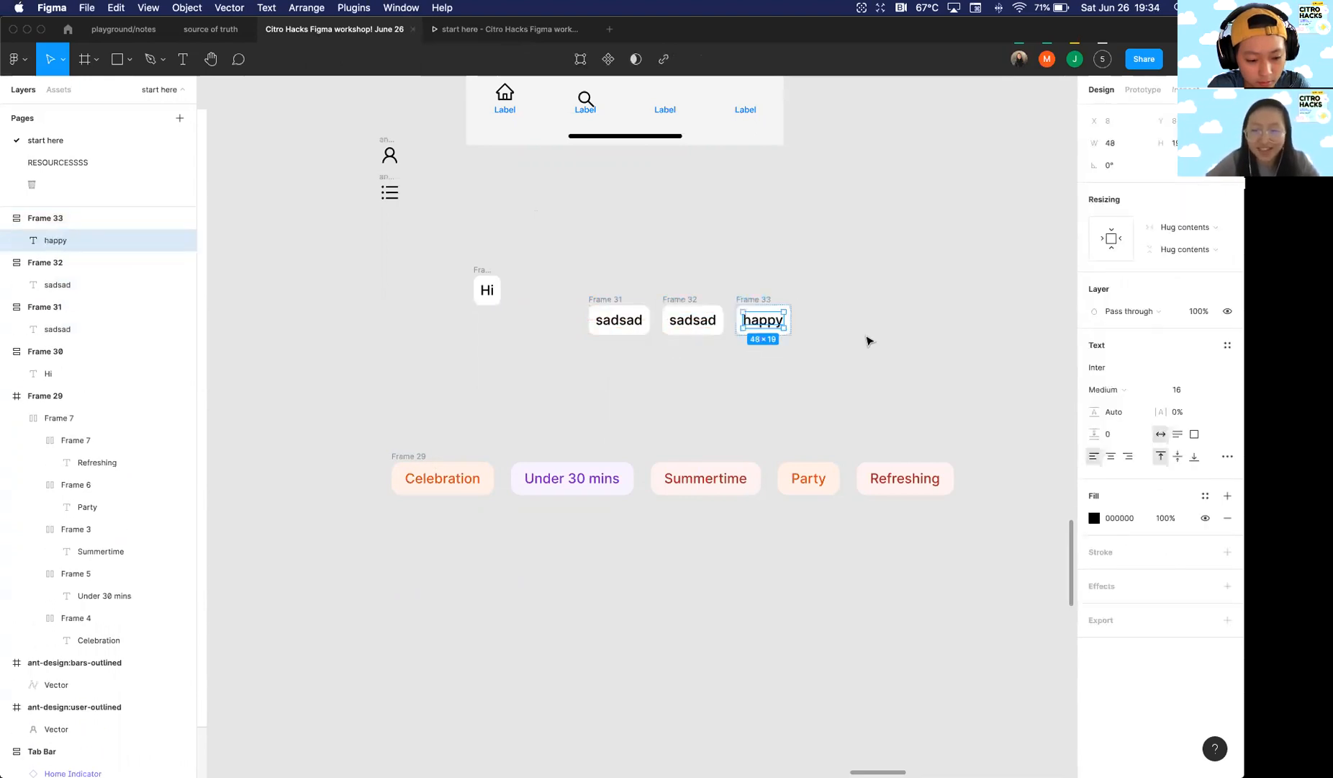
left_click(868, 339)
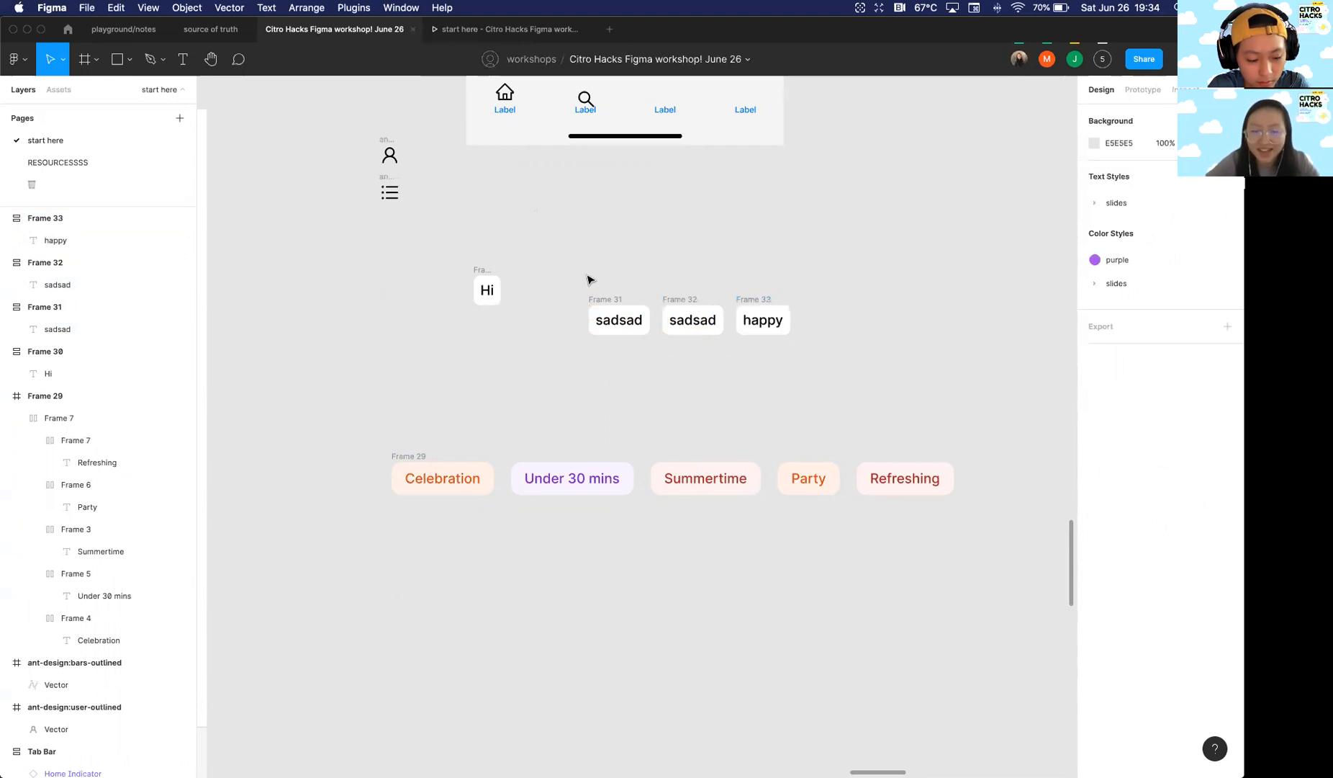
Step: Shift the first "sadsad" chip slightly left and wrap the three chips together in an auto layout row
left_click_drag(603, 308, 599, 309)
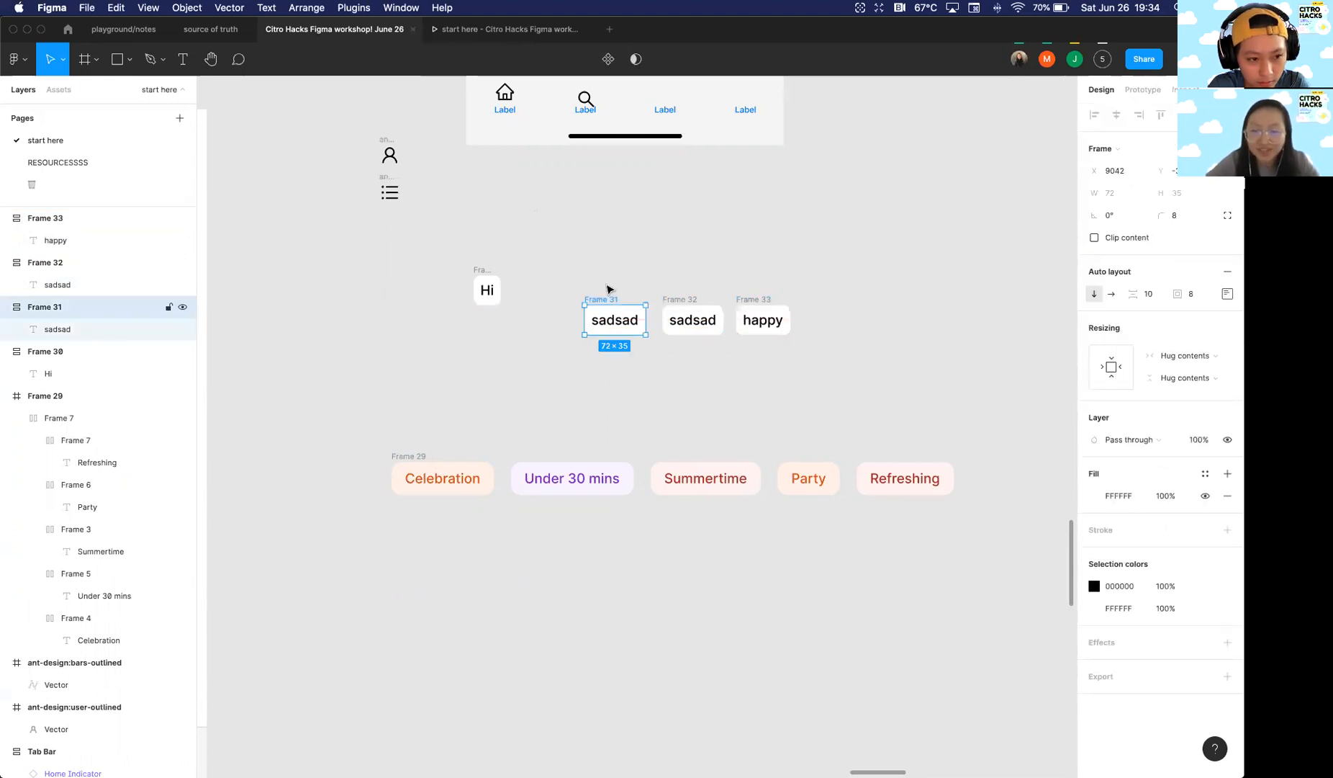
left_click(565, 272)
left_click_drag(553, 269, 877, 393)
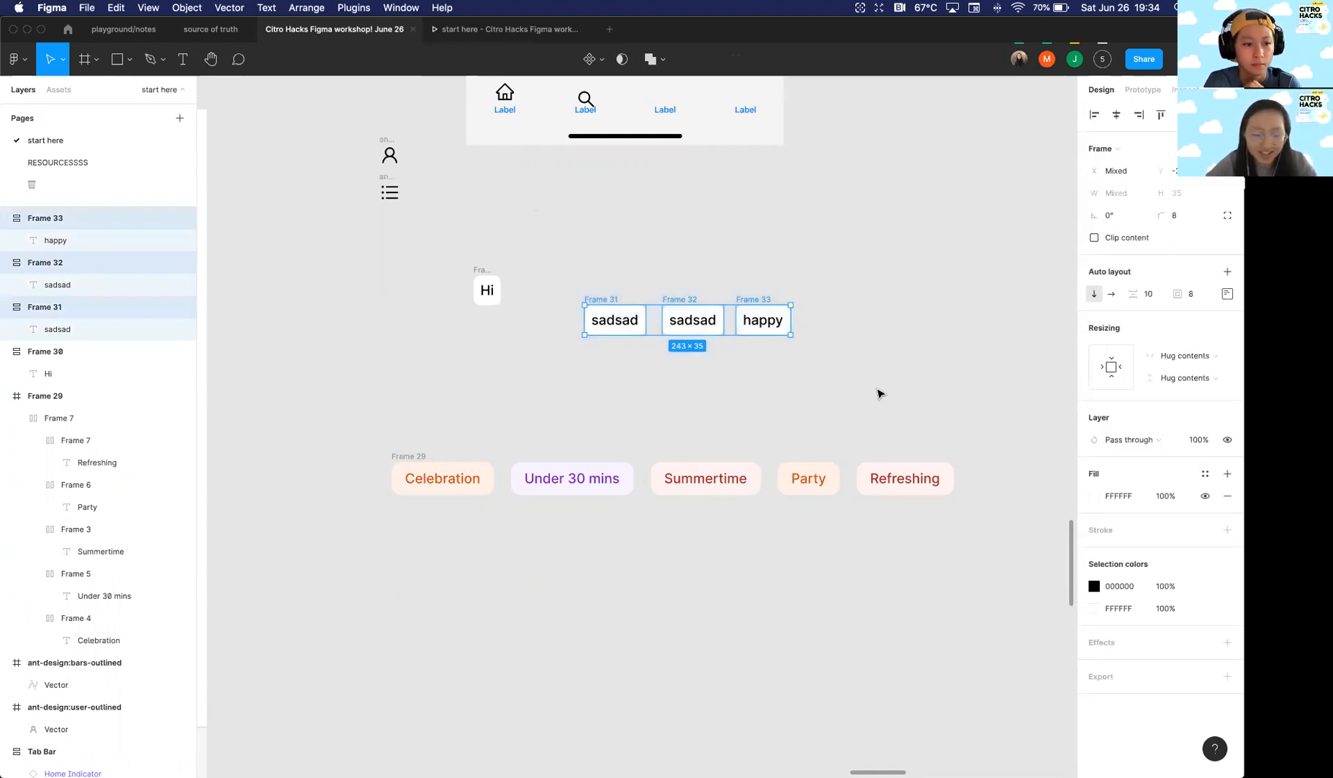
key("shift+a")
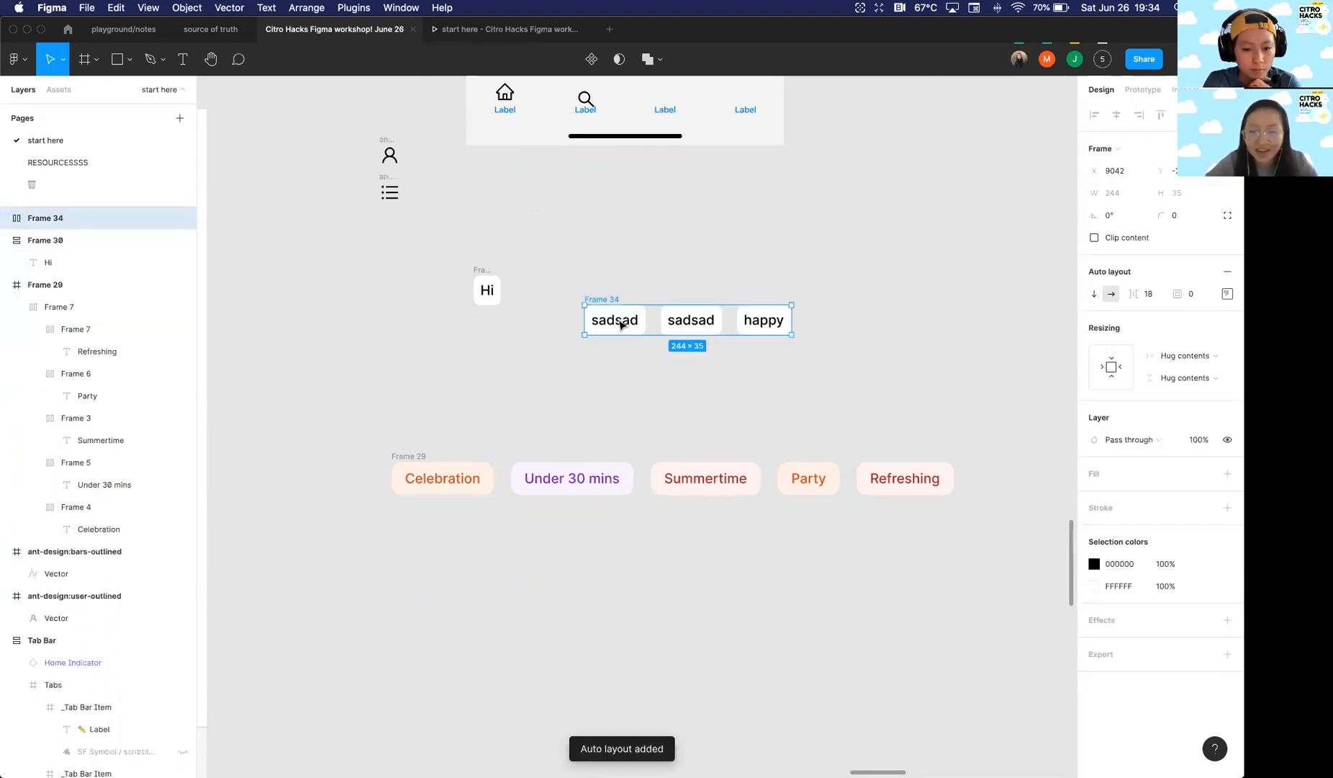
Step: Set the spacing between items in the new three-chip auto layout row to 24
left_click(1153, 299)
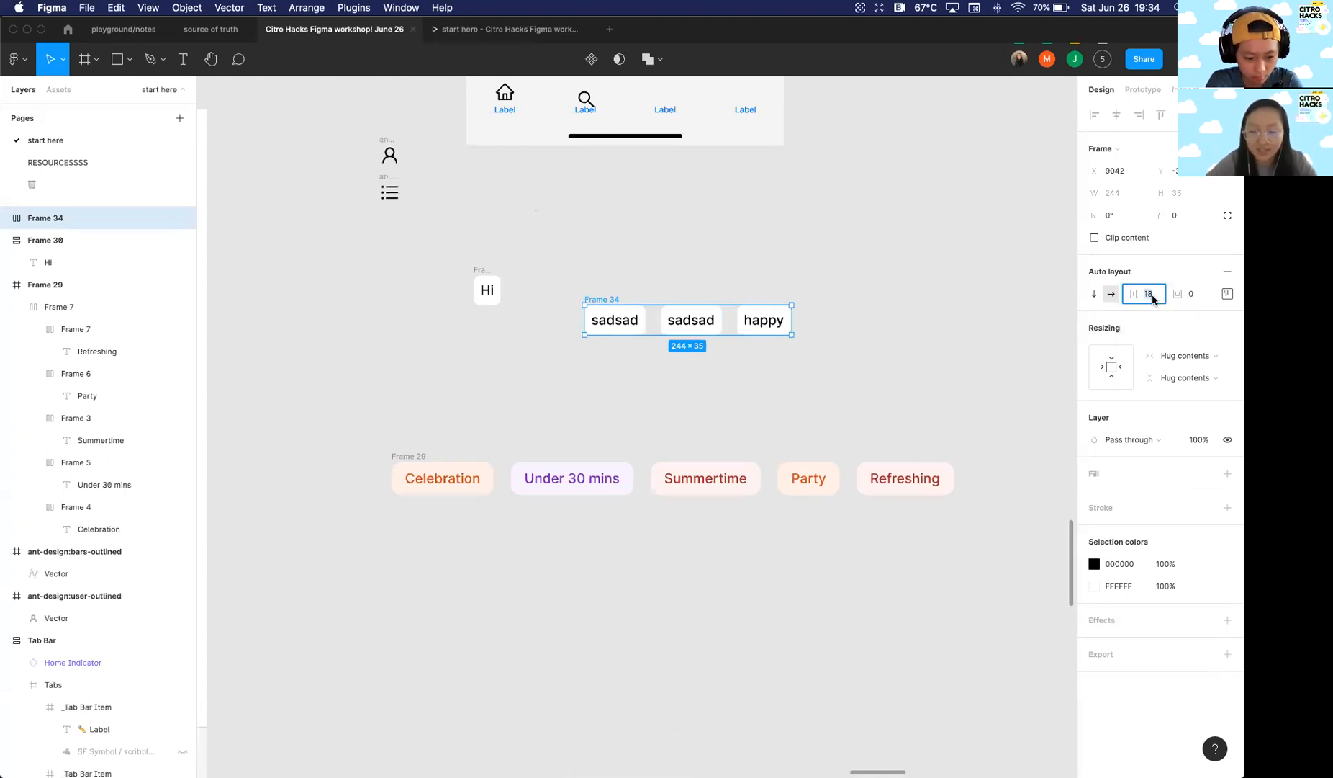
type("24")
key("Return")
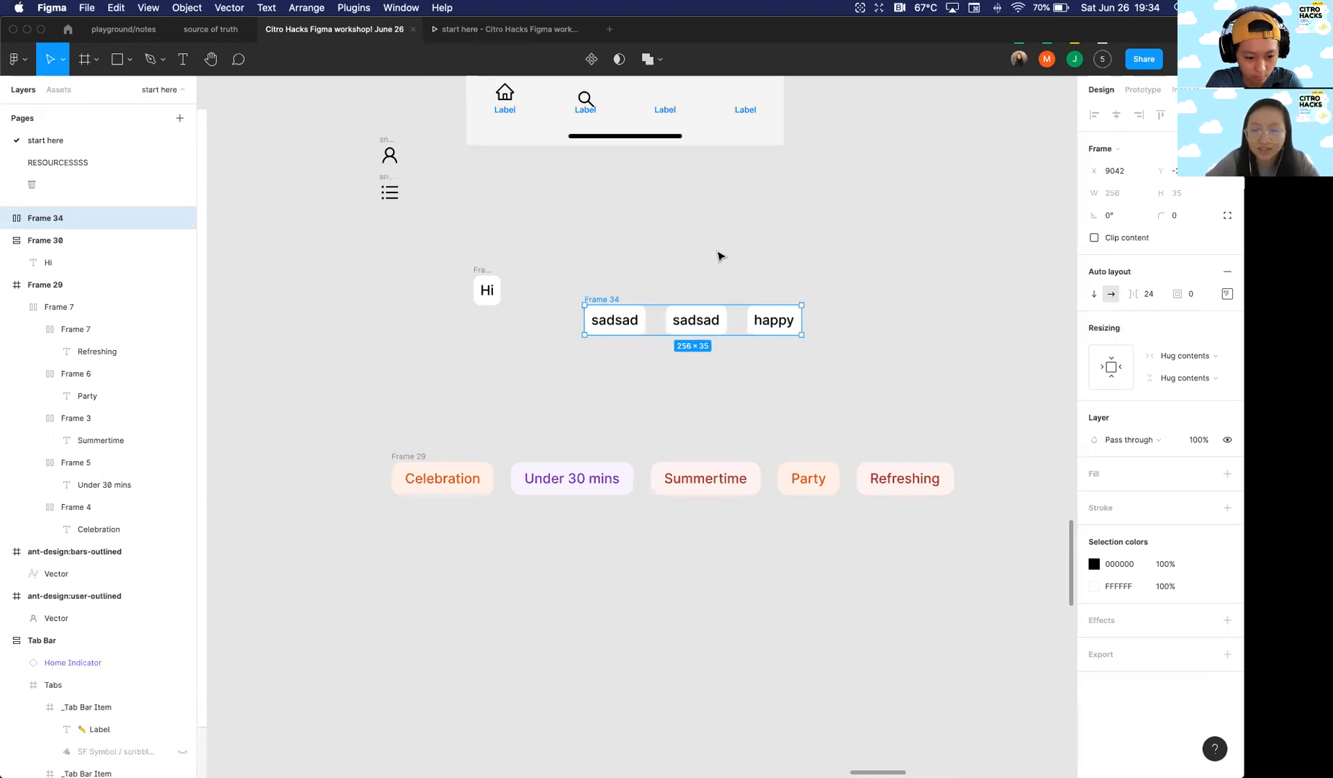
left_click(745, 280)
Step: Change the text of the middle chip in the auto layout row to "hdjsadhsjkadh"
double_click(694, 329)
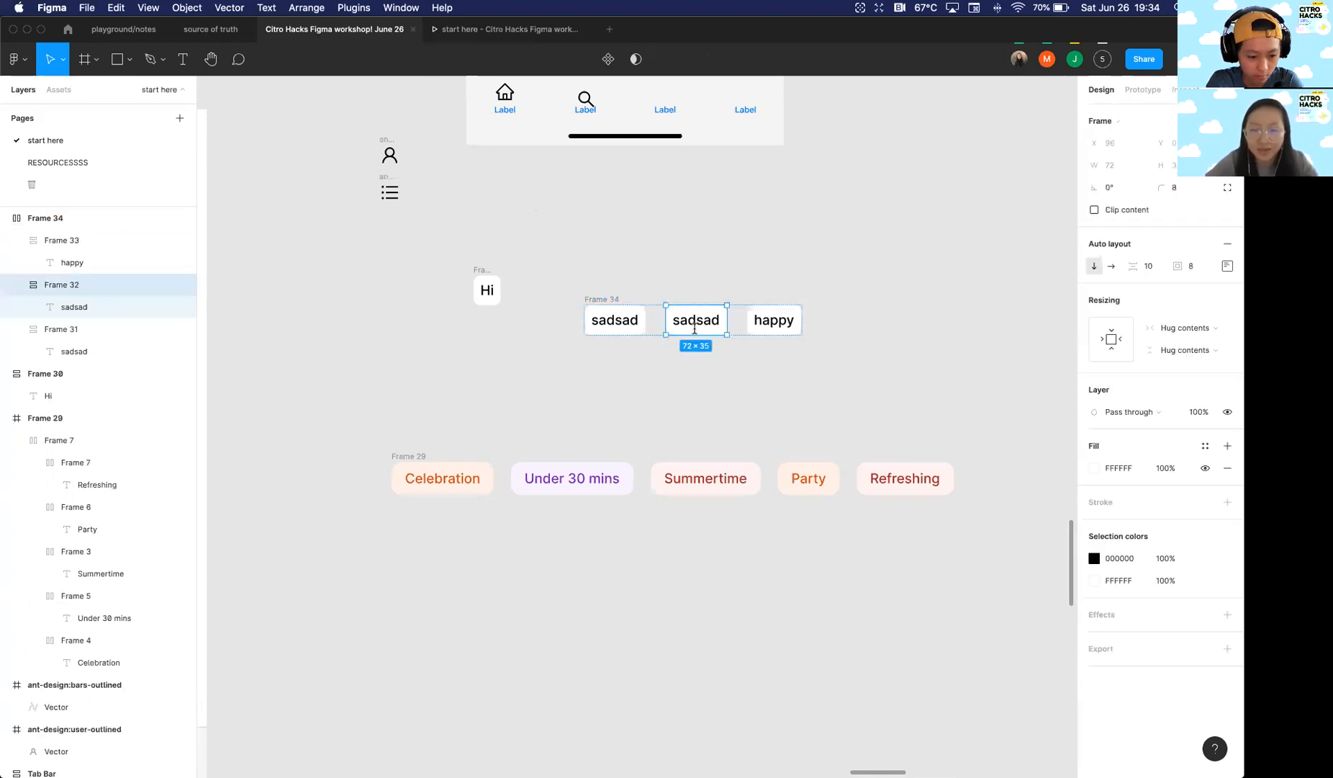
type("hdjsadhsjkadh")
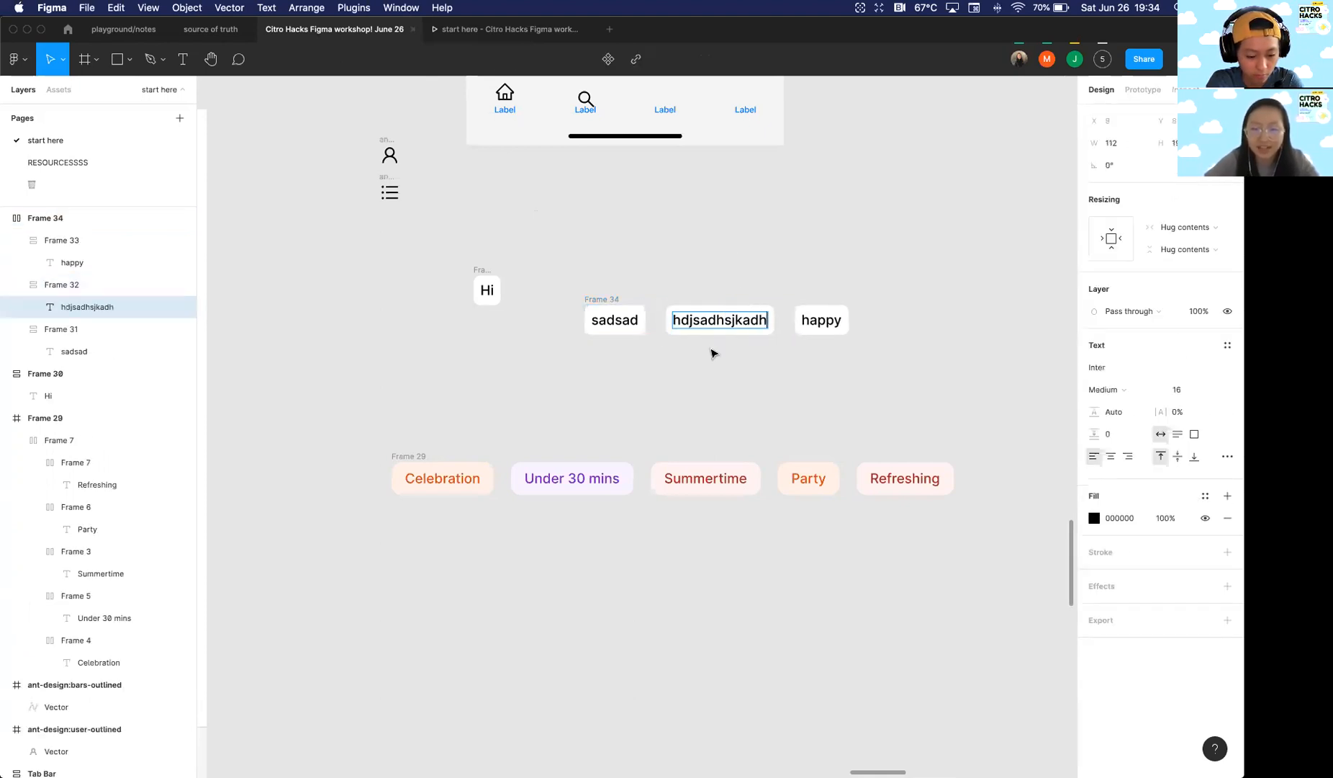
left_click(751, 388)
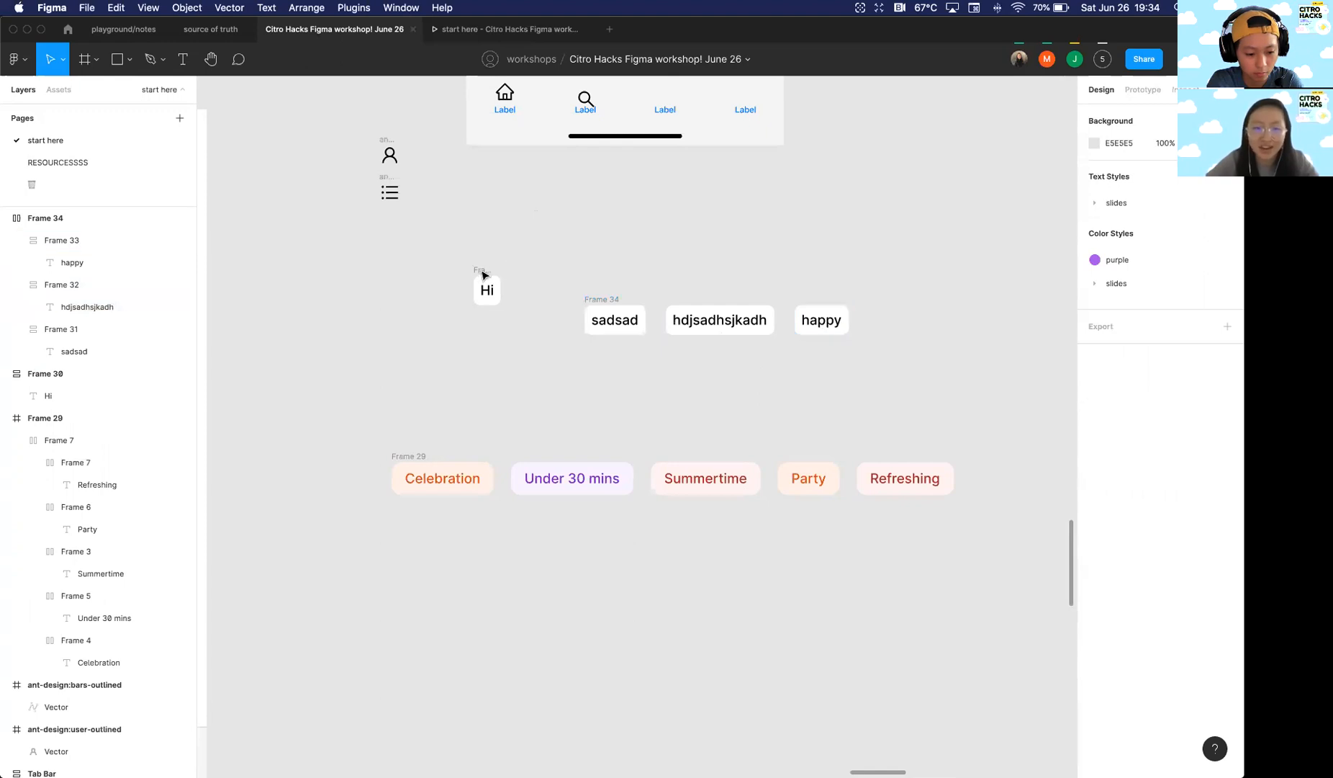
Step: Draw a grey rectangle about 110 × 53 below the three-chip row and add the text "fdsfds" over its lower edge
scroll(595, 244, "down", 1)
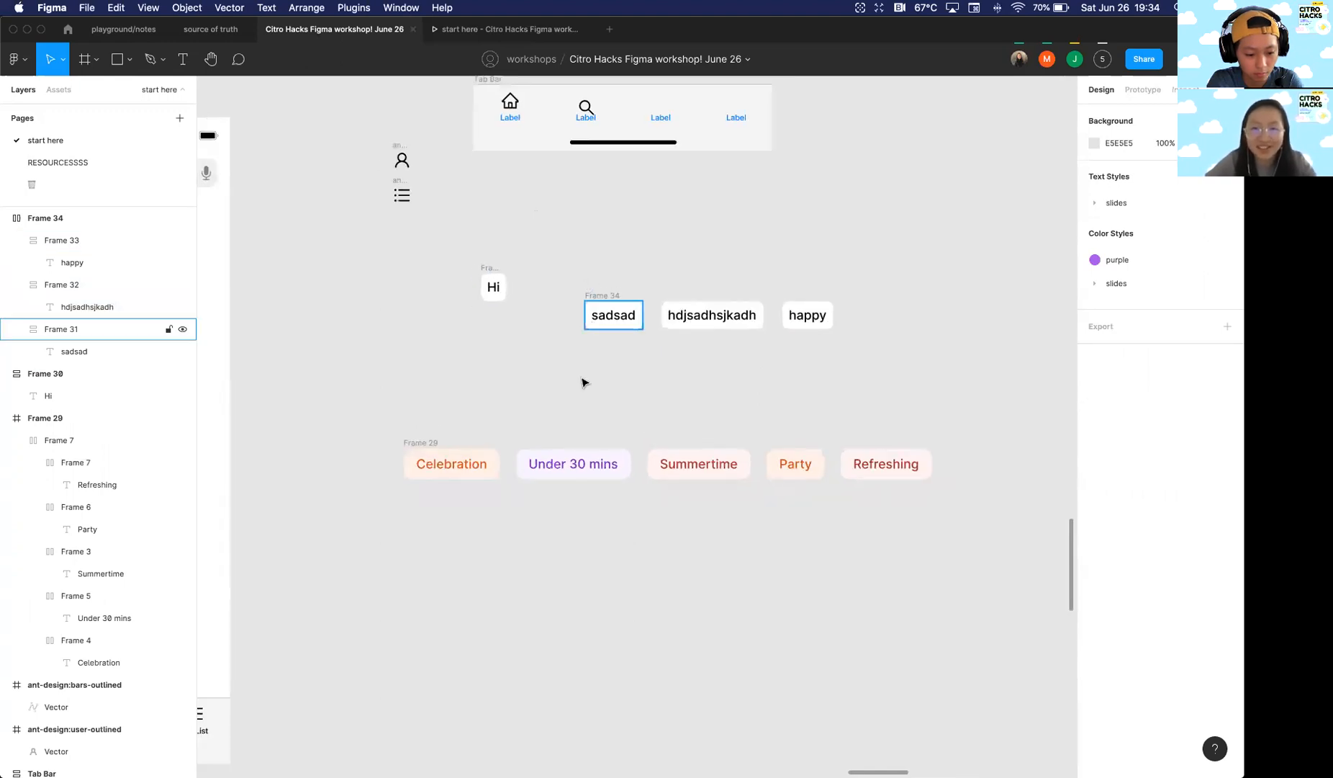
scroll(565, 425, "up", 3)
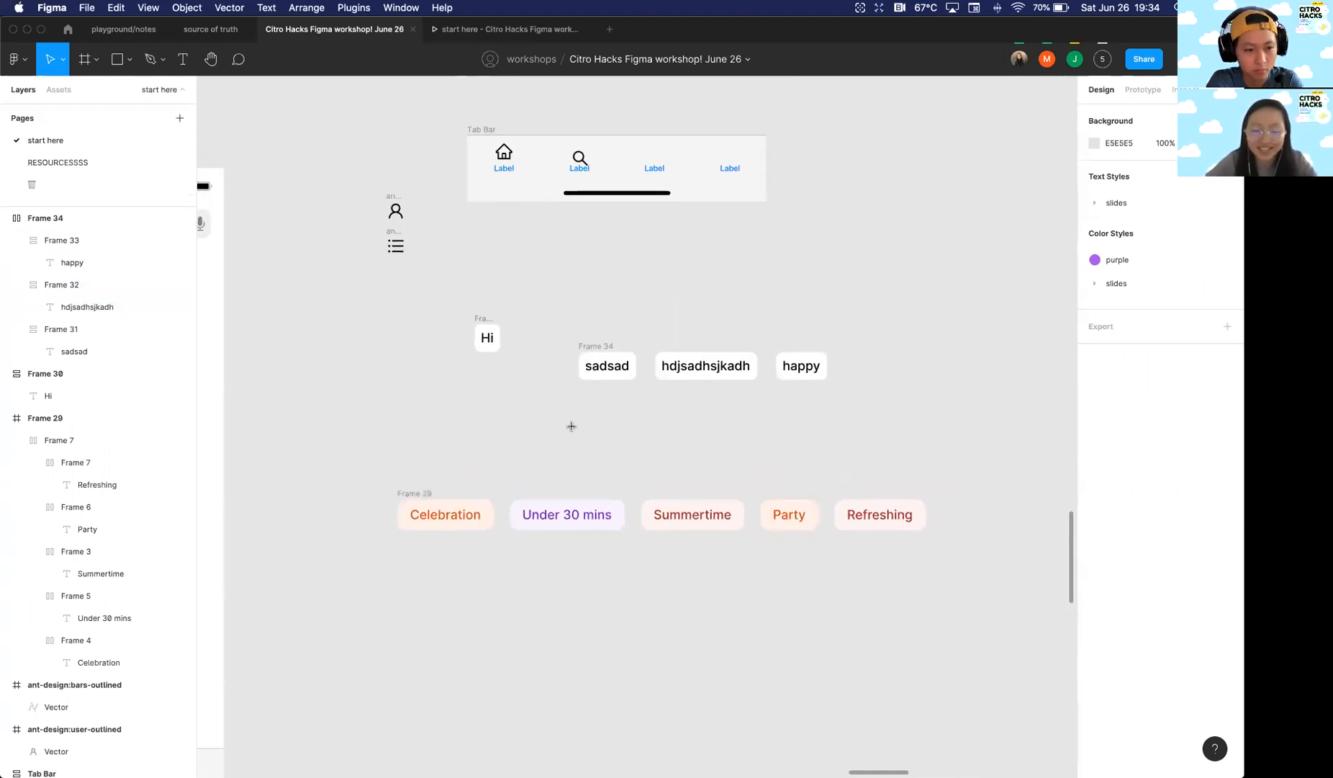
key("r")
left_click_drag(595, 443, 644, 464)
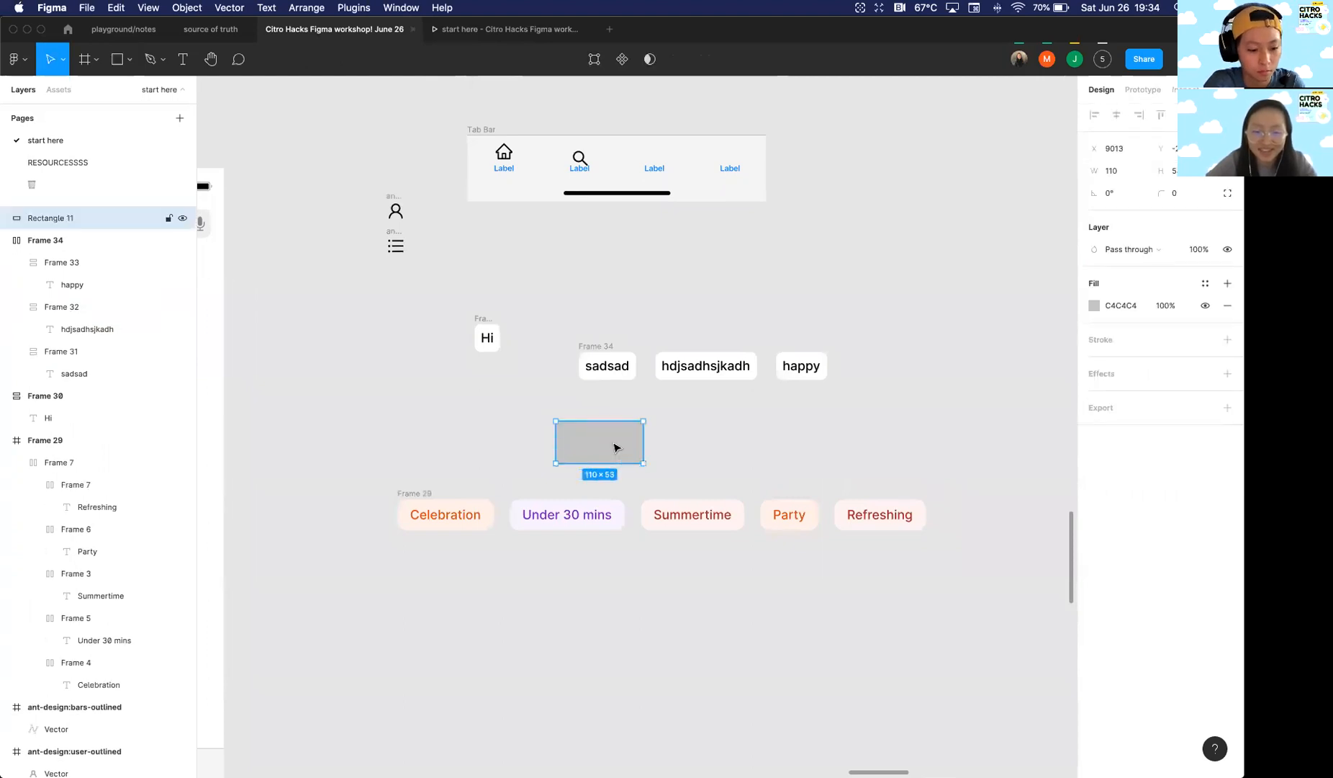
scroll(617, 446, "up", 3)
key("t")
left_click(575, 457)
type("fdsfds")
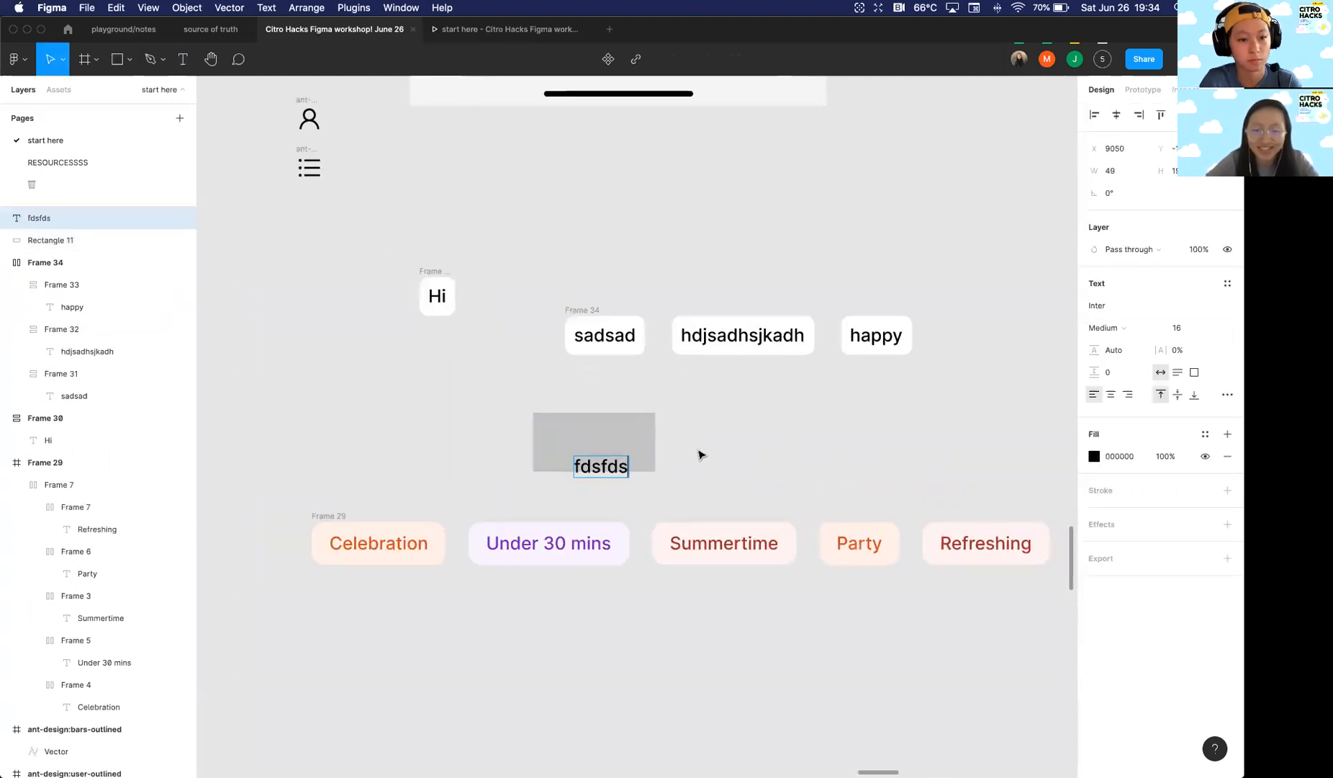
key("Escape")
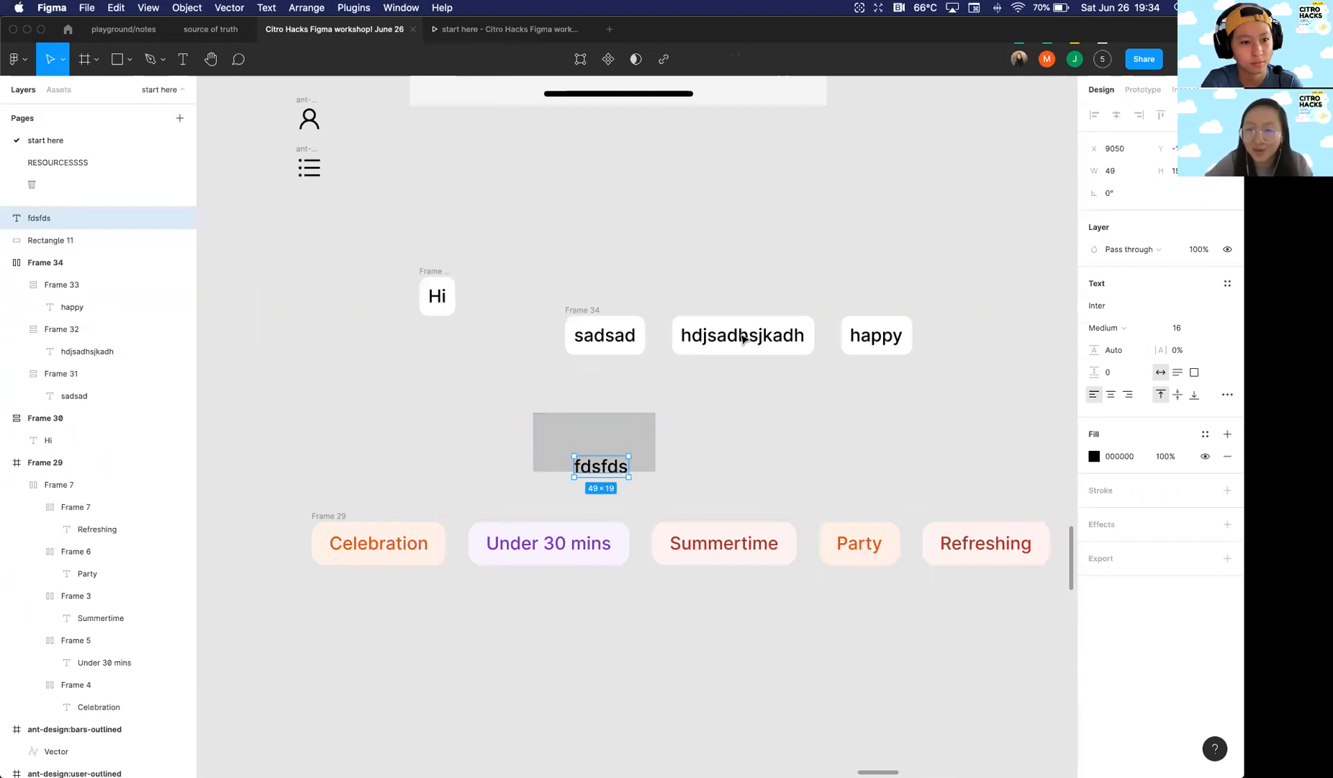
Step: Copy the category chip row from the iPhone 11 Pro / X - 10 screen into the iPhone 11 Pro / X - 13 screen
scroll(585, 311, "down", 6)
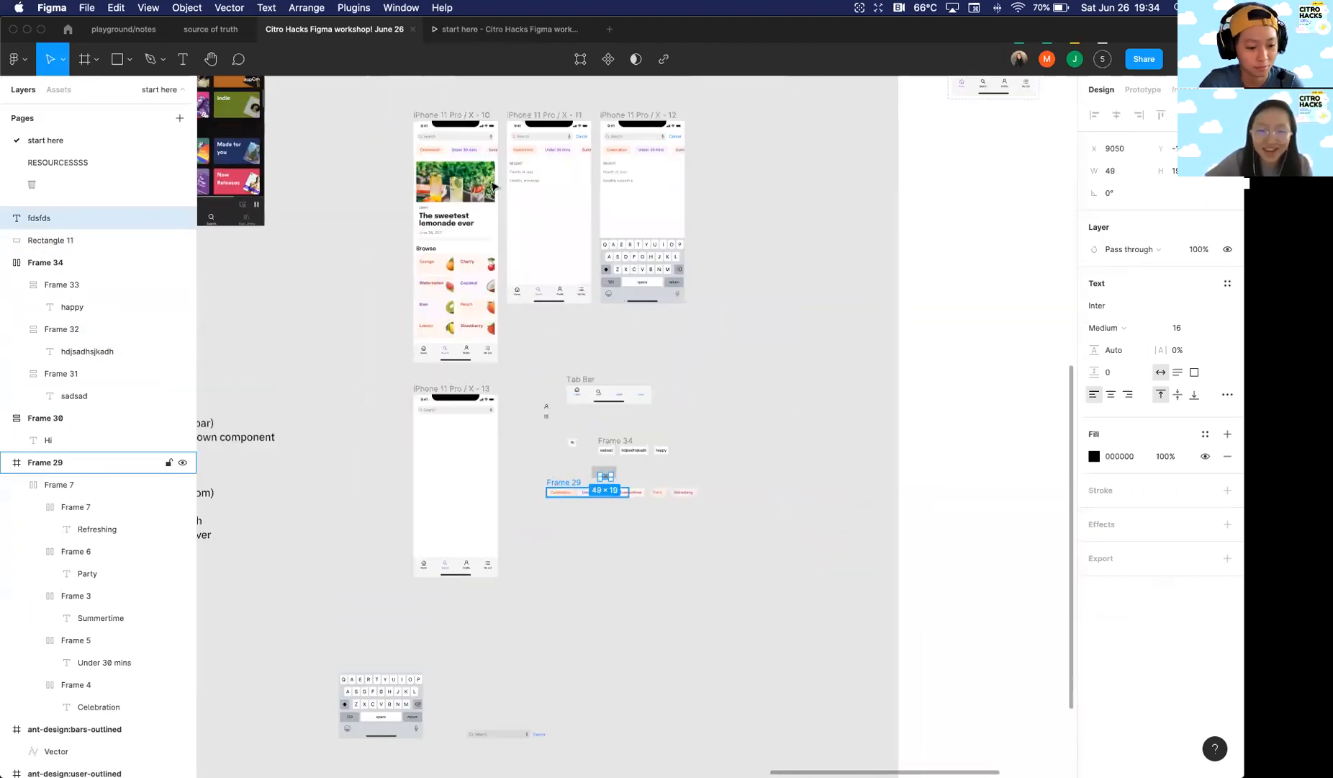
scroll(471, 146, "up", 5)
left_click(472, 147)
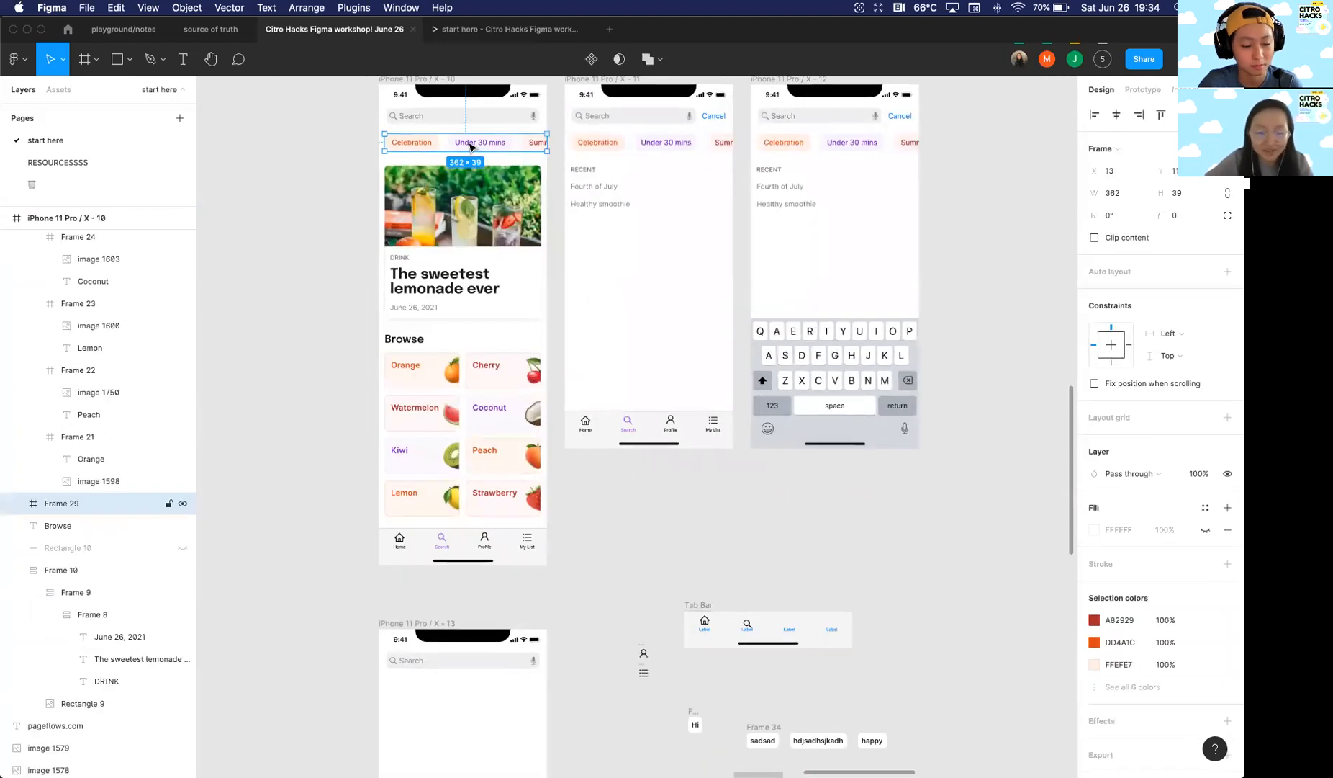
scroll(532, 374, "down", 5)
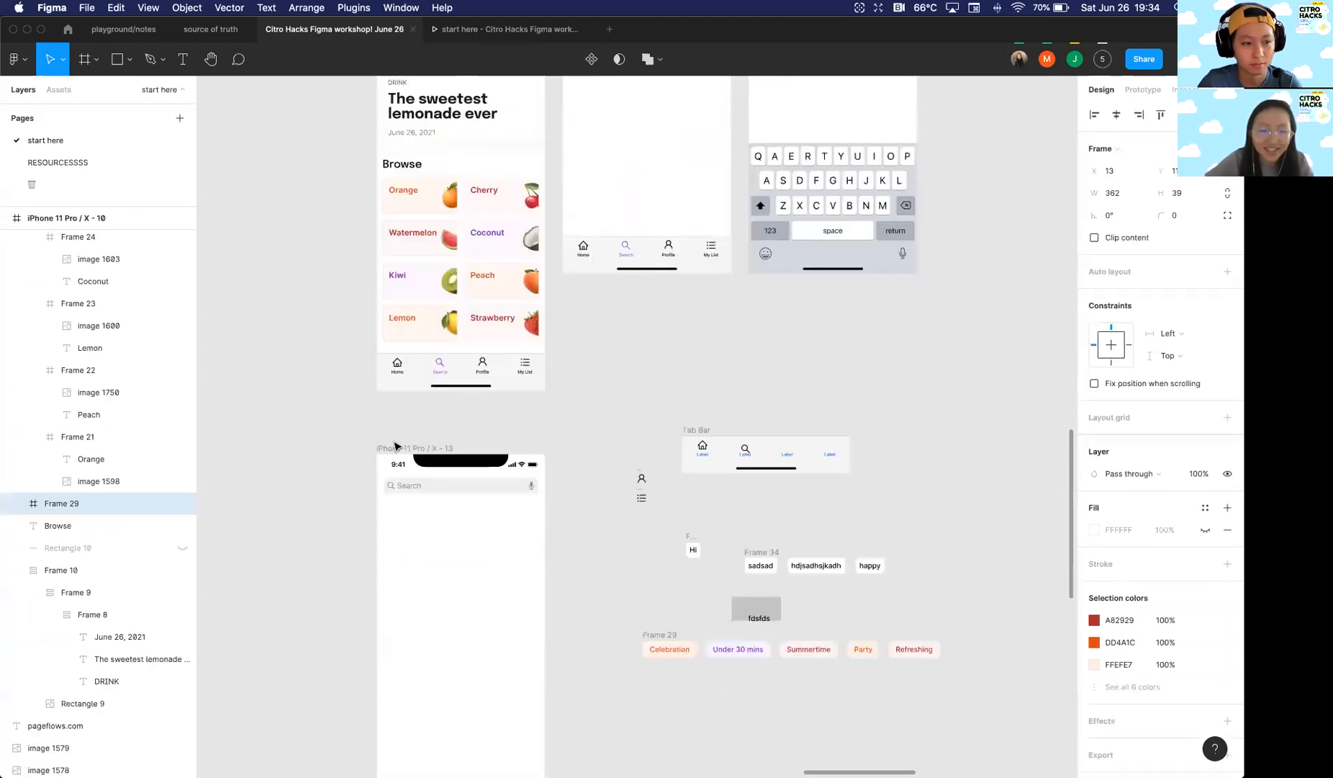
left_click(560, 459)
key("cmd+v")
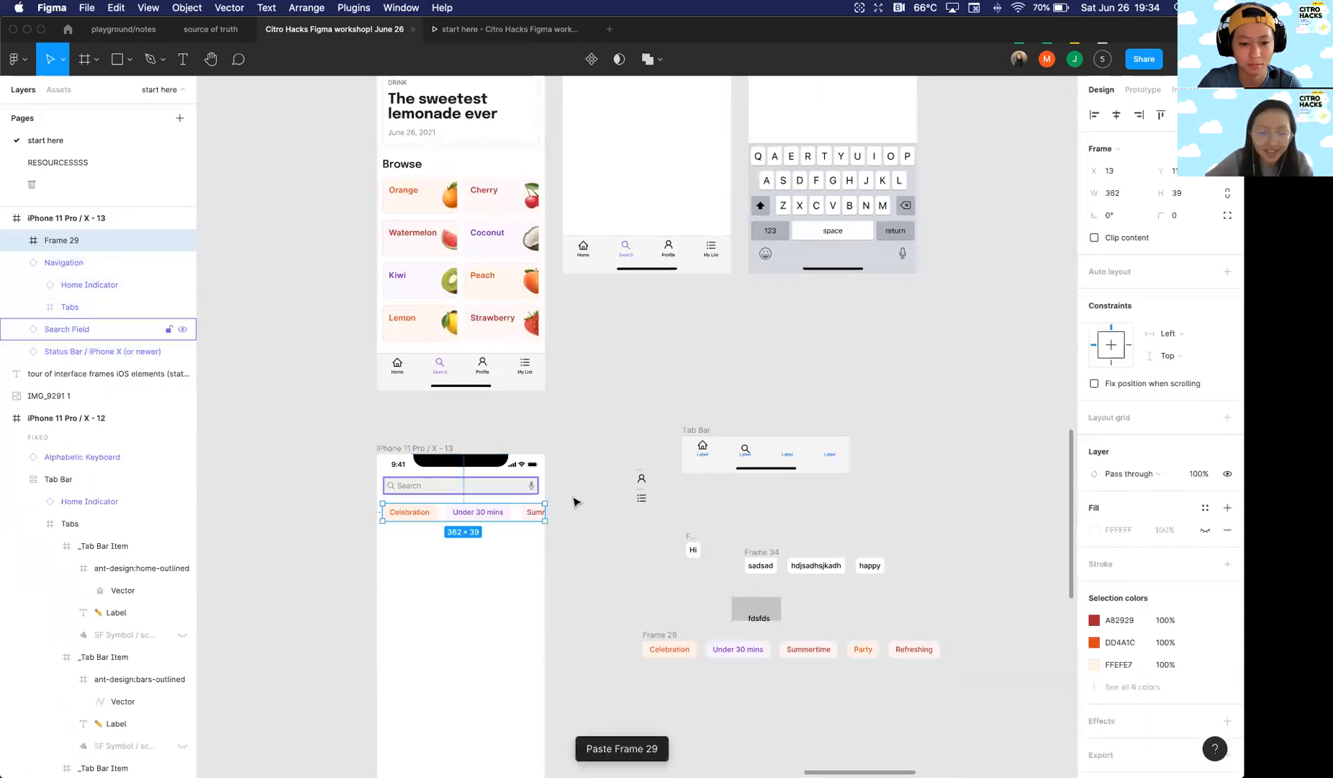
left_click(574, 501)
Step: Copy the "The sweetest lemonade ever" card from the iPhone 11 Pro / X - 10 screen into the iPhone 11 Pro / X - 13 screen
scroll(574, 501, "up", 3)
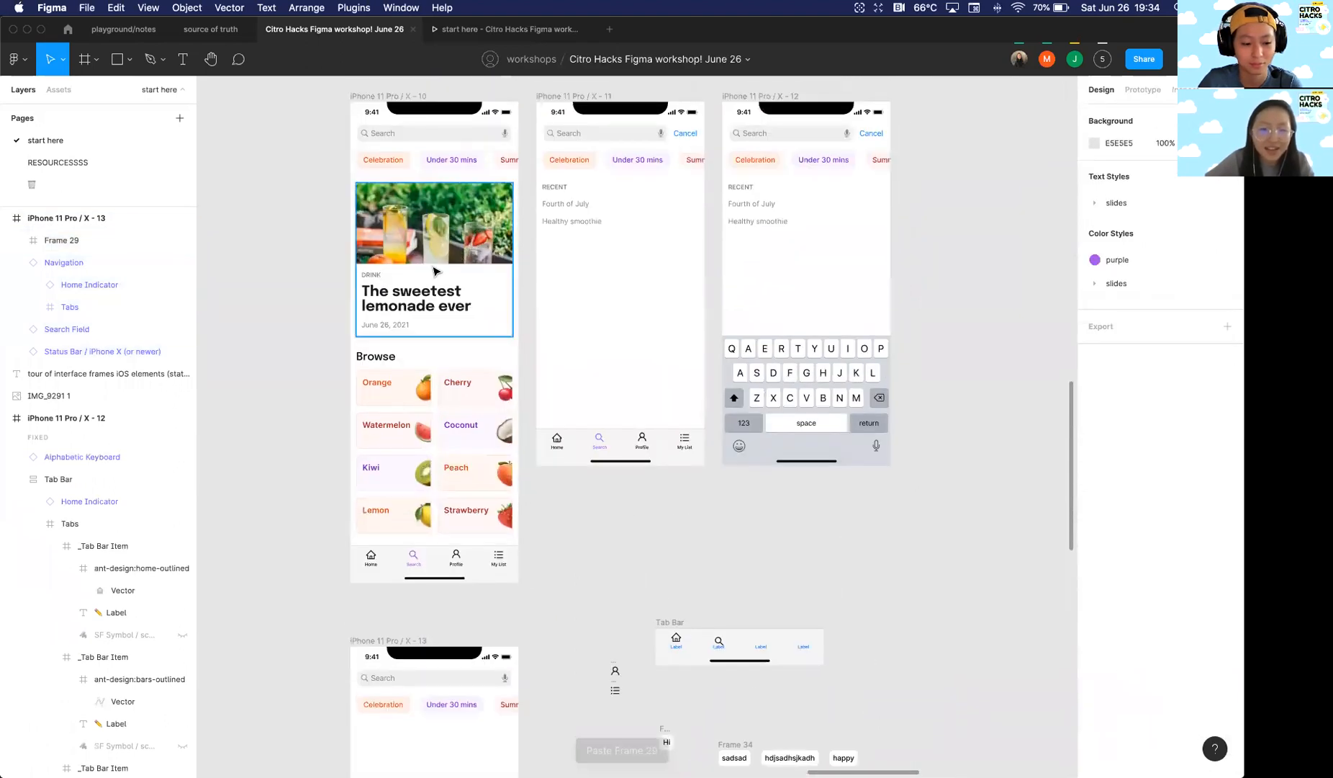
left_click(435, 271)
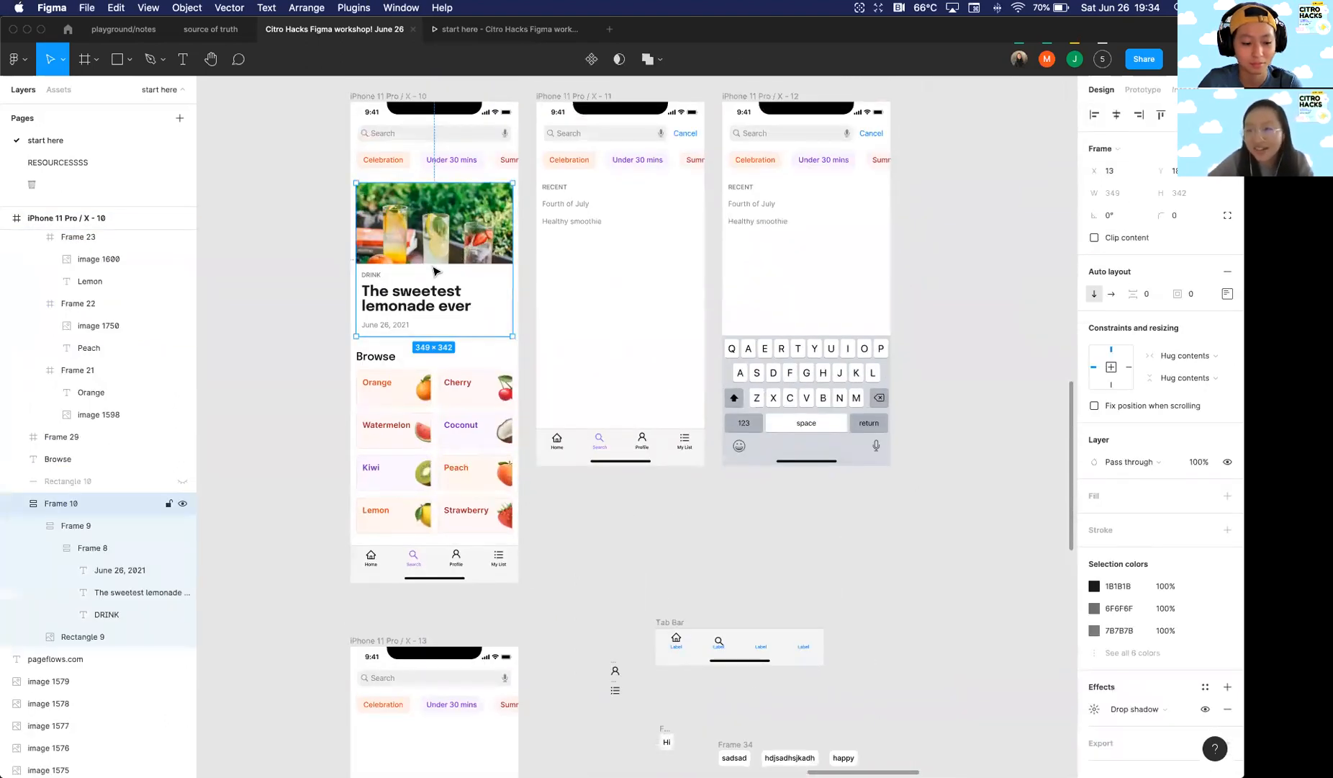
scroll(435, 271, "down", 3)
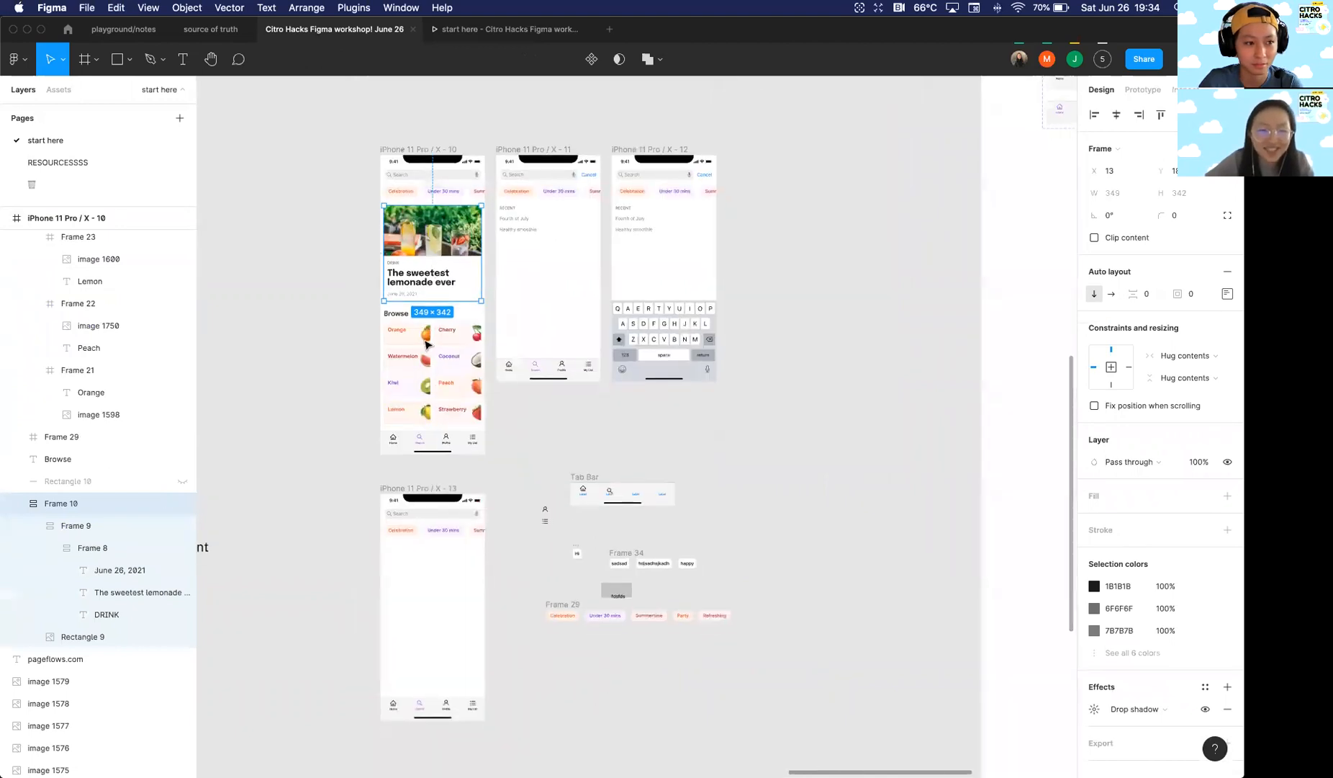
scroll(423, 341, "down", 5)
scroll(423, 340, "up", 2)
left_click(446, 340)
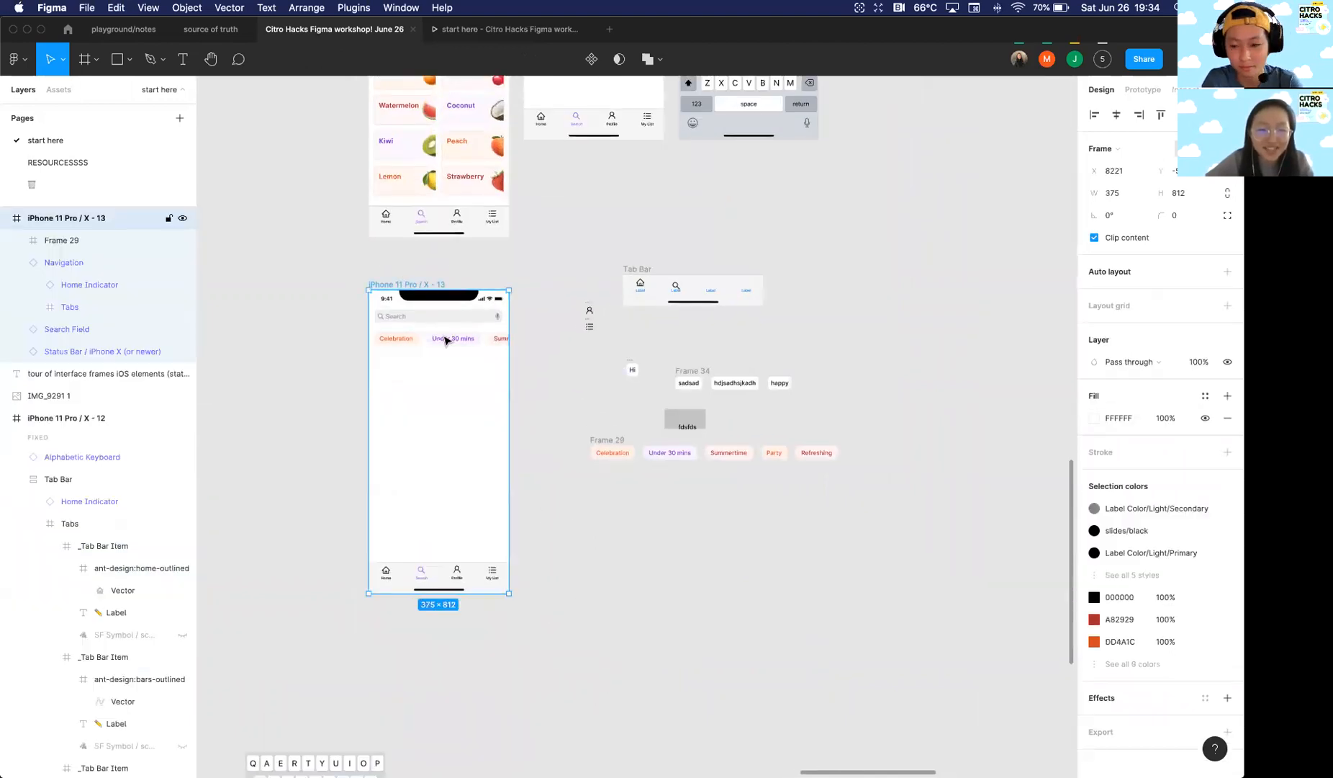
key("super+v")
scroll(519, 390, "up", 3)
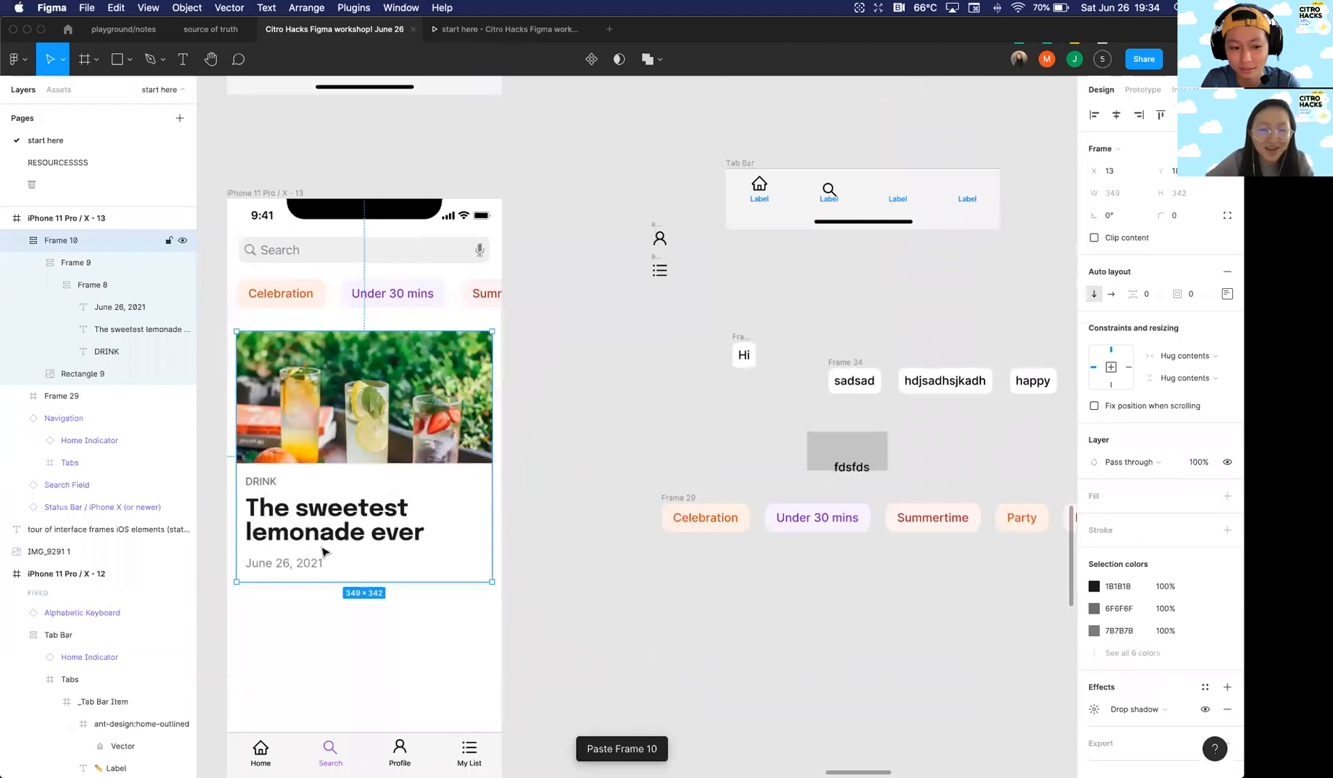
Step: Examine how the pasted lemonade card is built: its text frame, photo rectangle, title and DRINK label
left_click(341, 514)
scroll(340, 514, "up", 5)
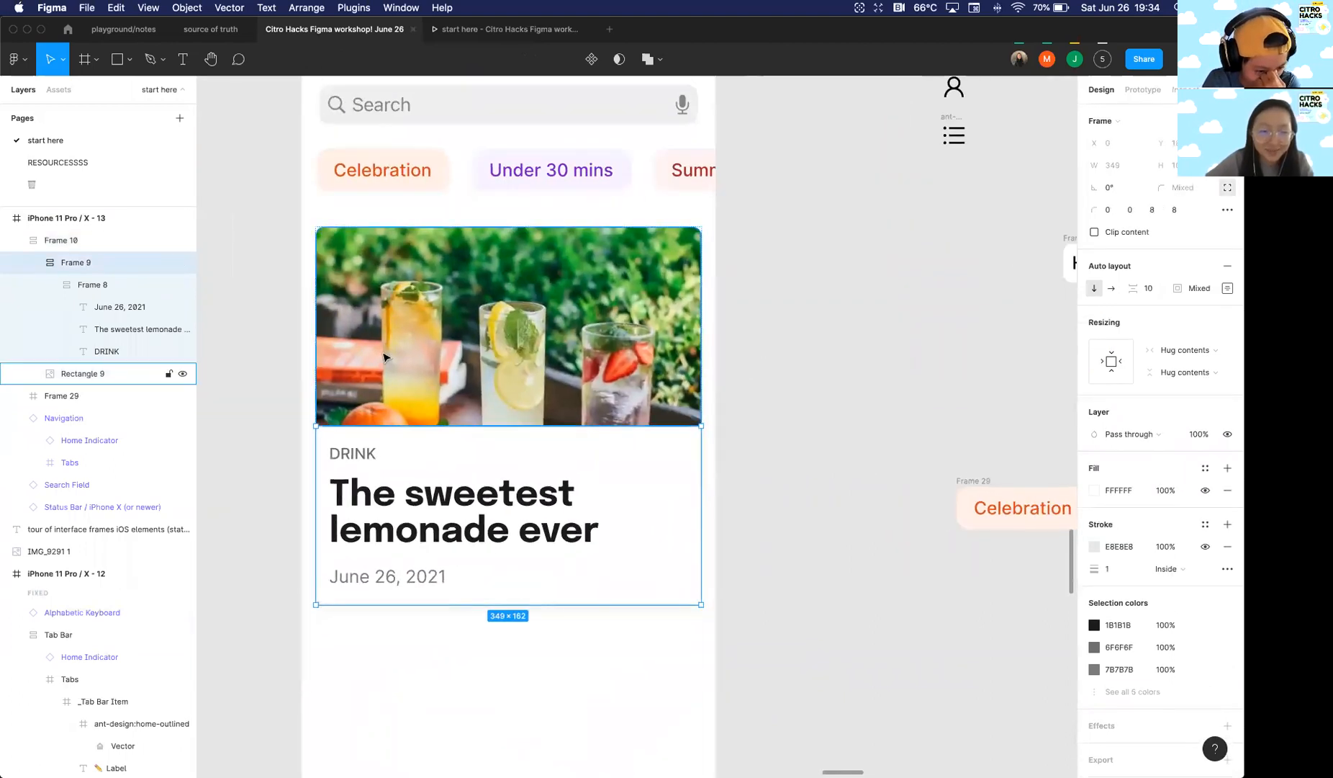
left_click(98, 374)
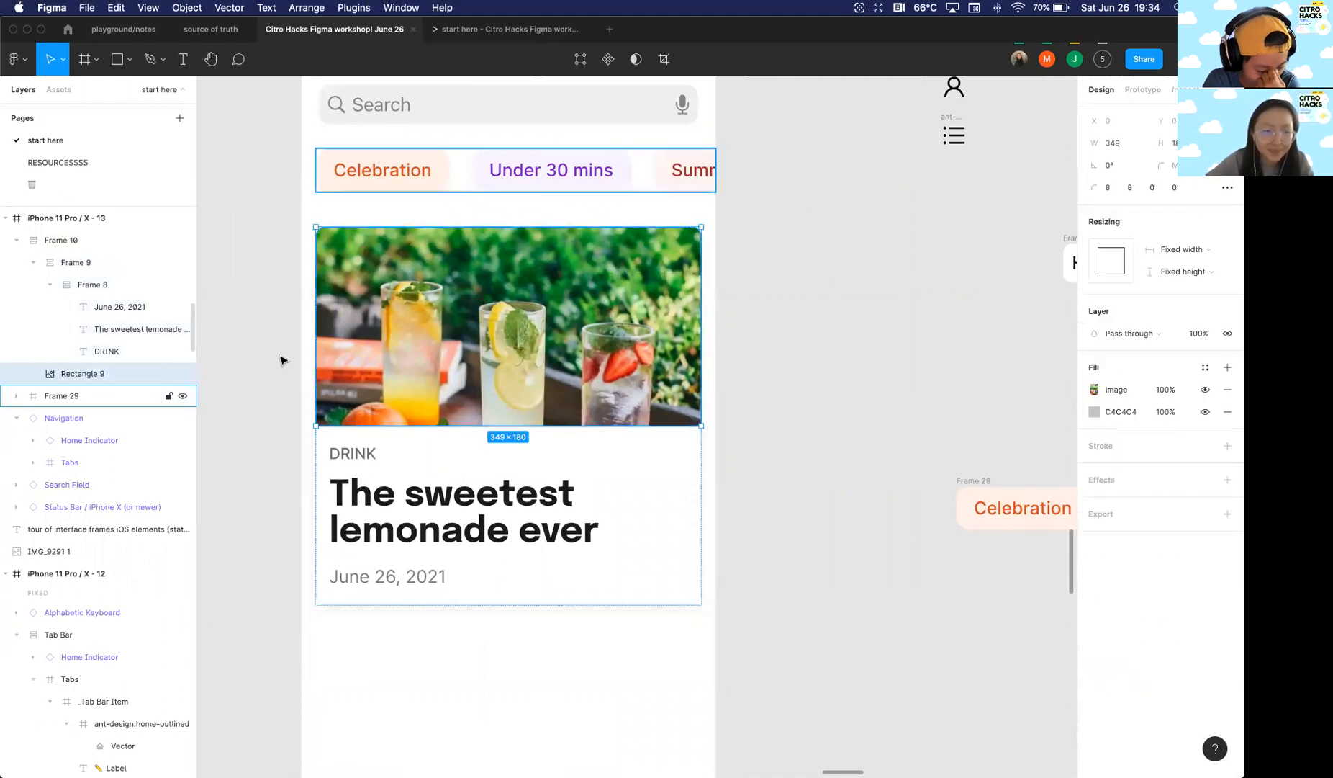
left_click(387, 496)
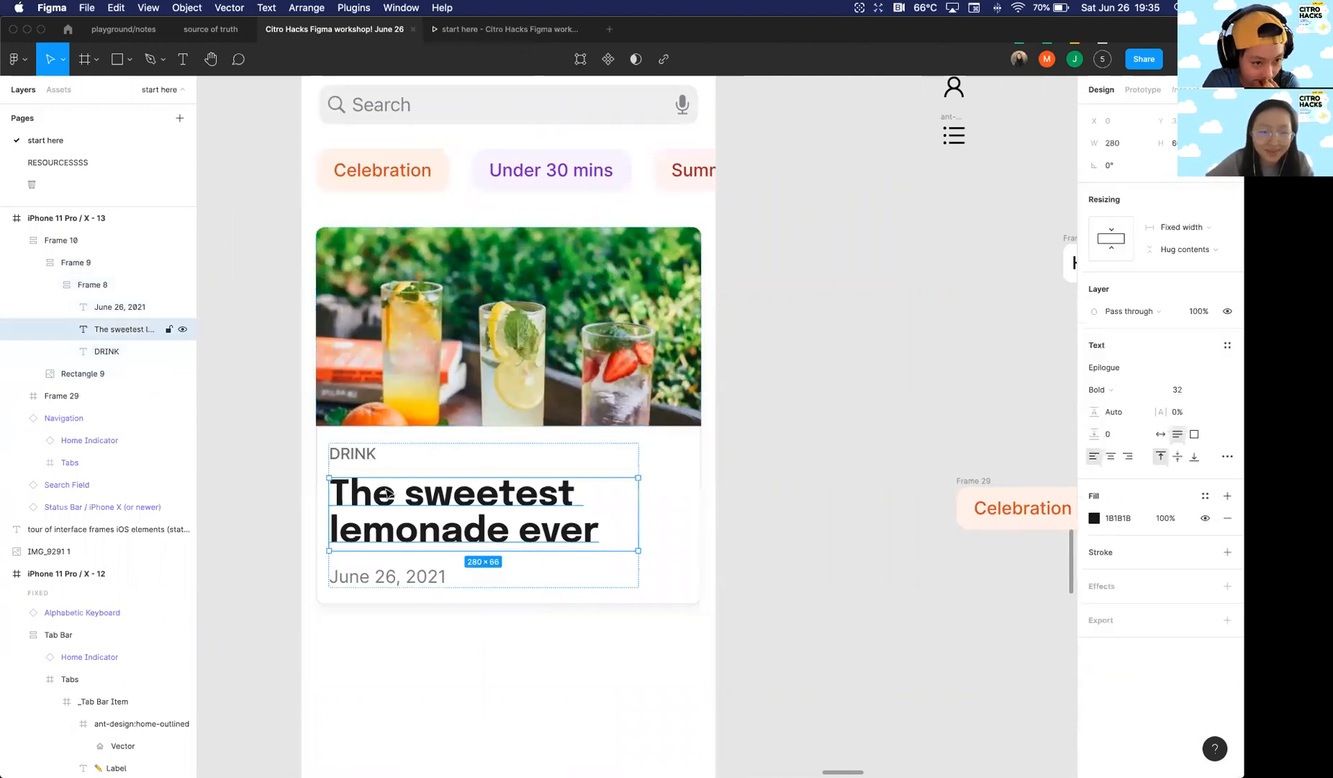
left_click(362, 458)
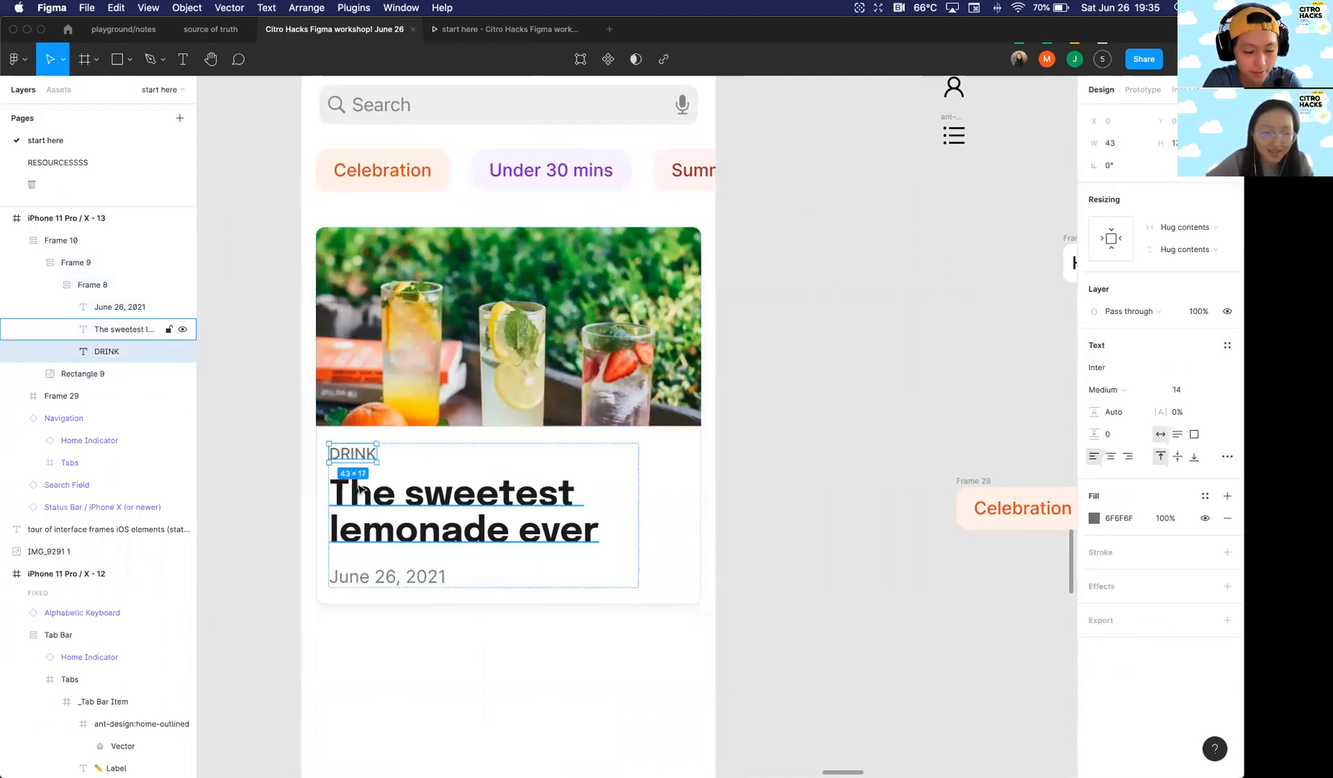
Step: Try replacing the lemonade card's title with the filler text "sdjladjkladjaldjlkajklsajdsaldj" and undo the replacement
left_click(361, 485)
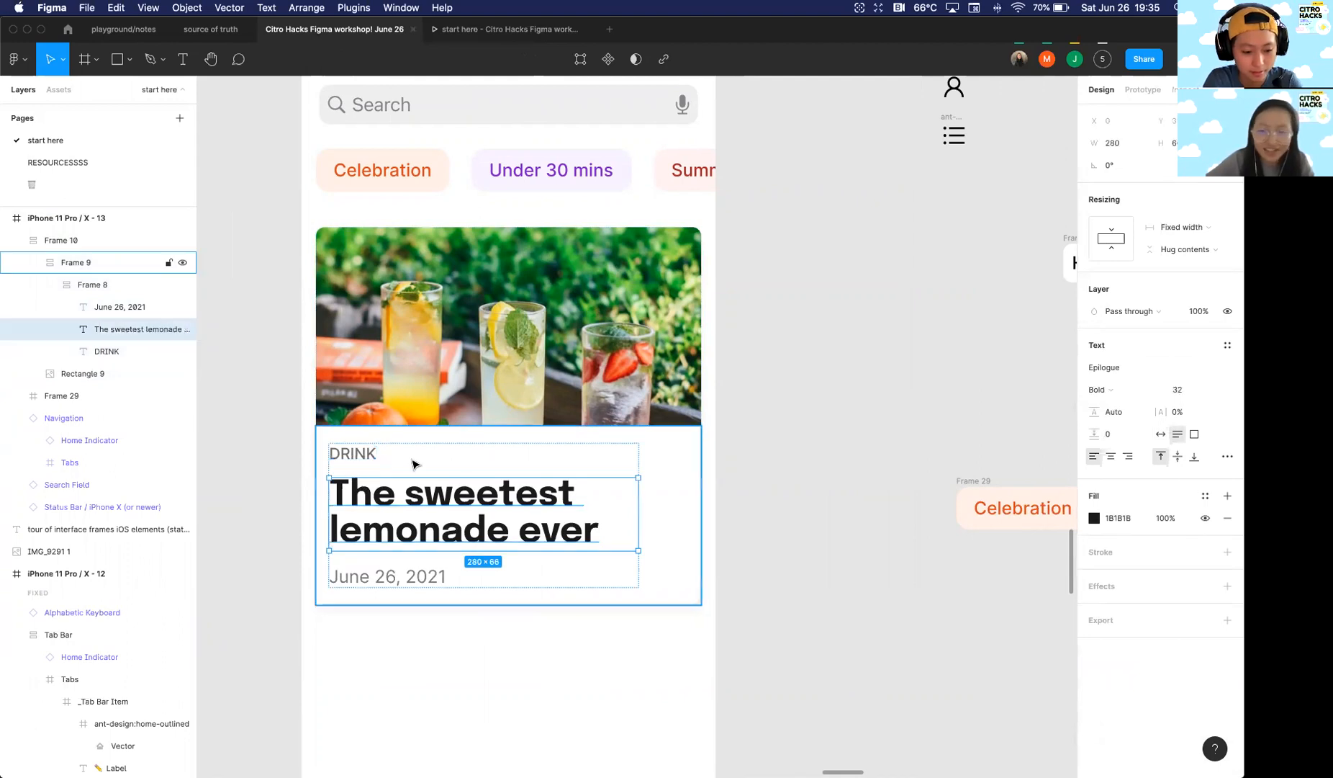
left_click(92, 285)
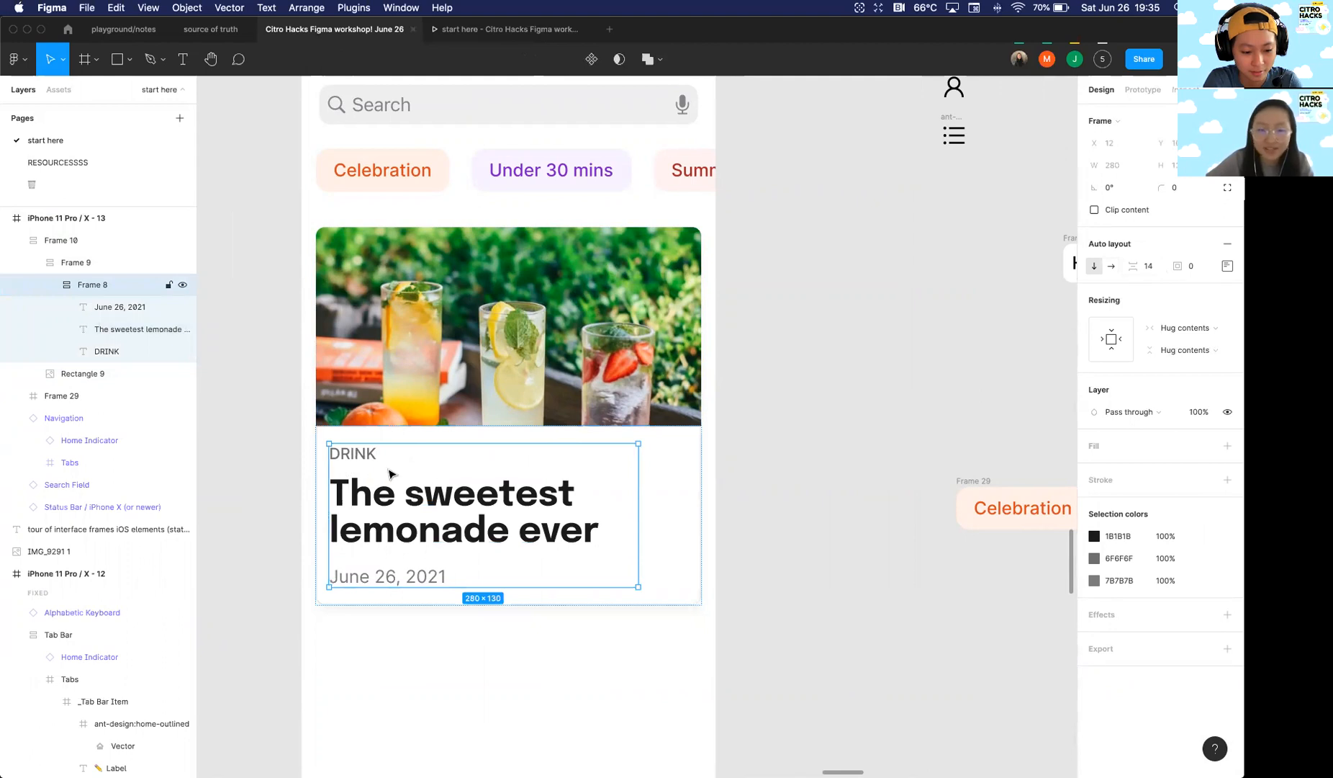
double_click(442, 530)
type("sdjladjkladjaldjlkajklsajdsaldj")
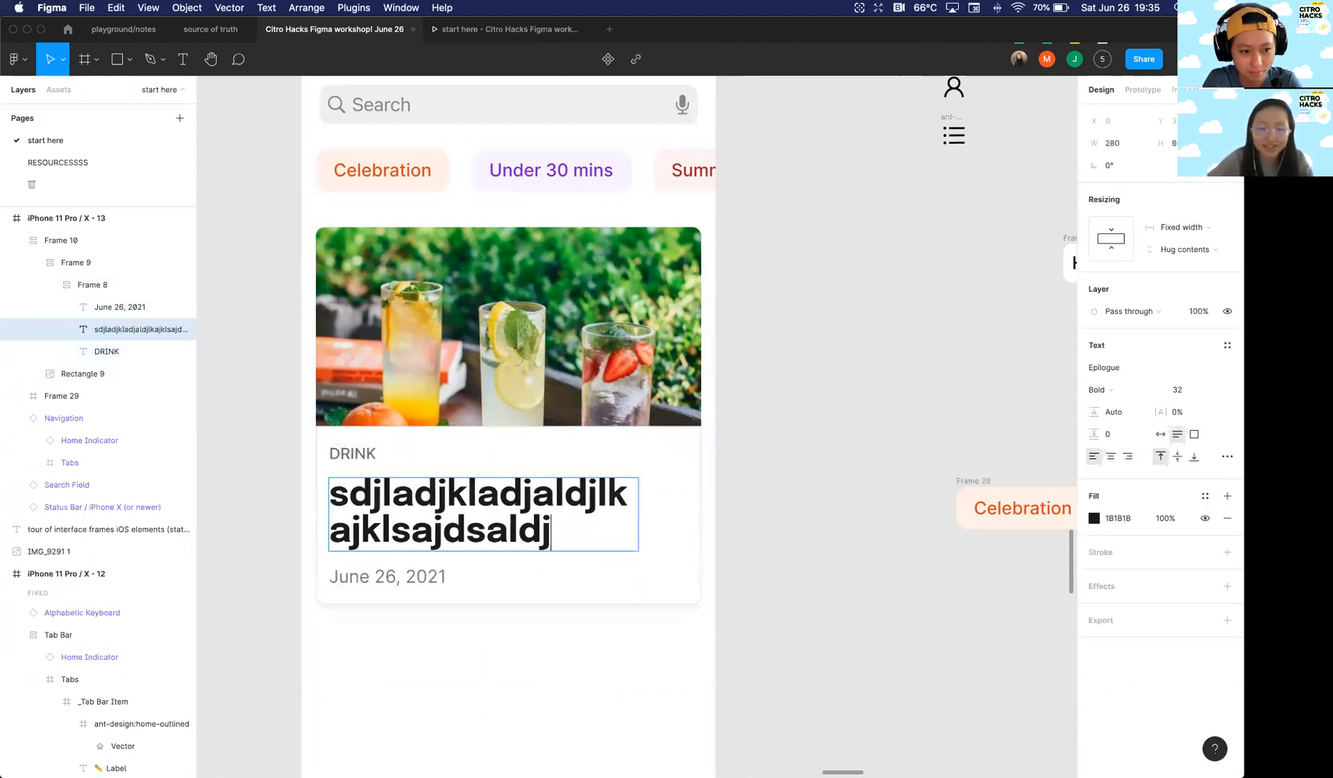
key("super+z")
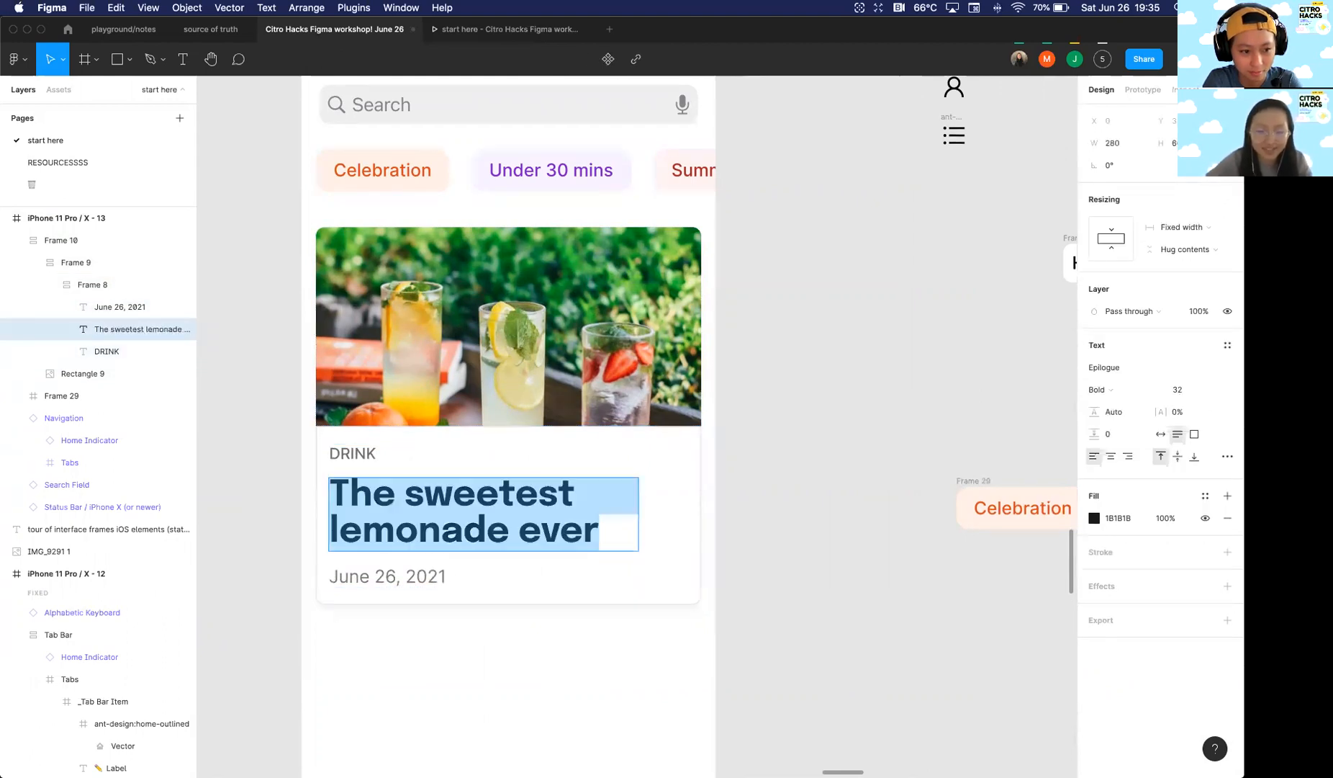
key("Escape")
key("Escape")
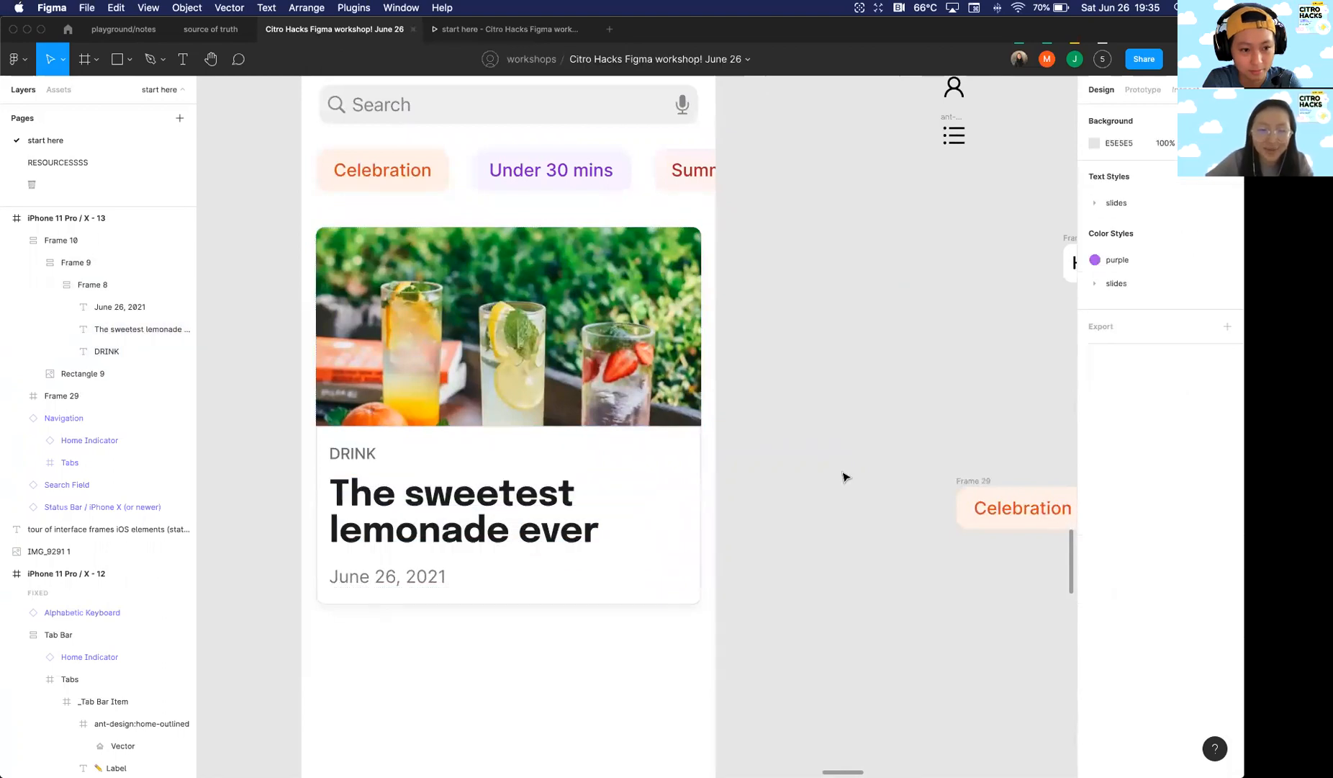
Step: Examine the auto layout, stroke and fill settings of the lemonade card's outer frame, white text frame and photo rectangle
scroll(845, 477, "down", 3)
scroll(650, 406, "up", 5)
left_click(651, 391)
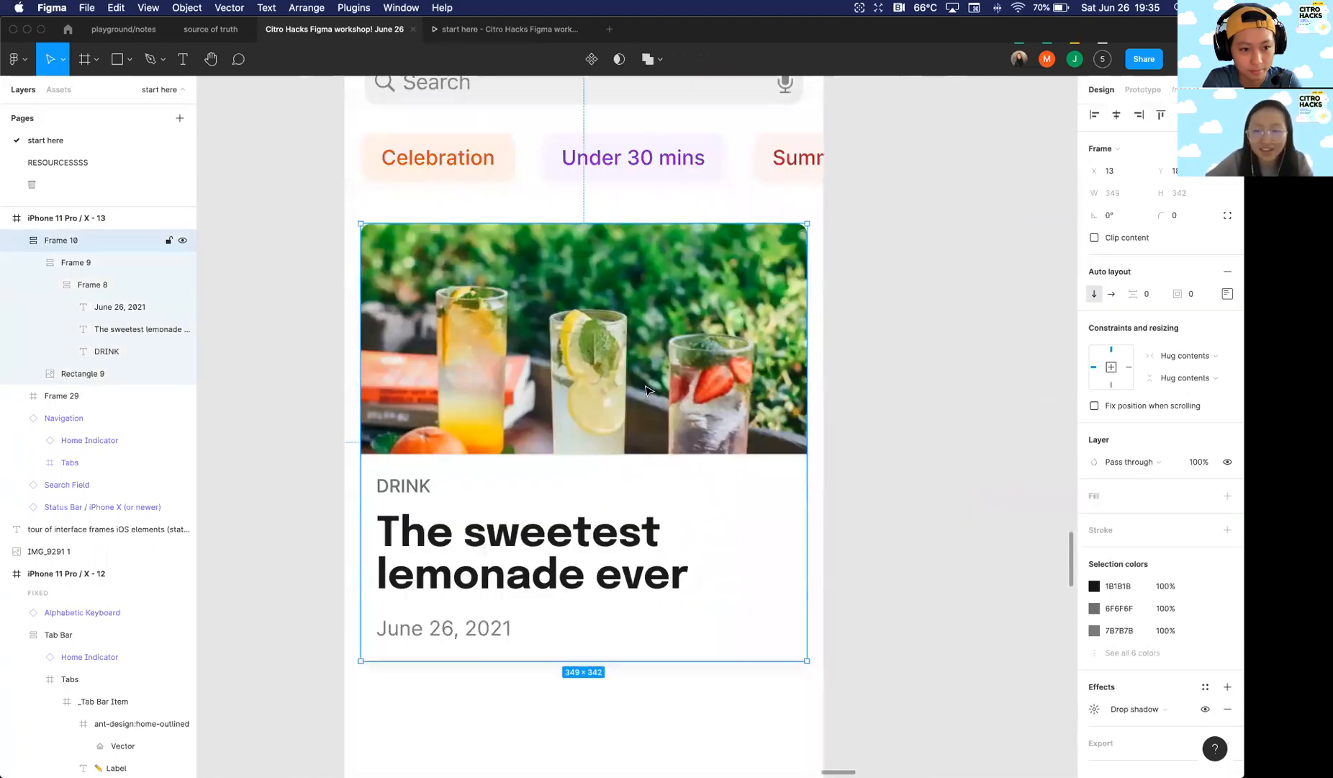
scroll(652, 391, "down", 3)
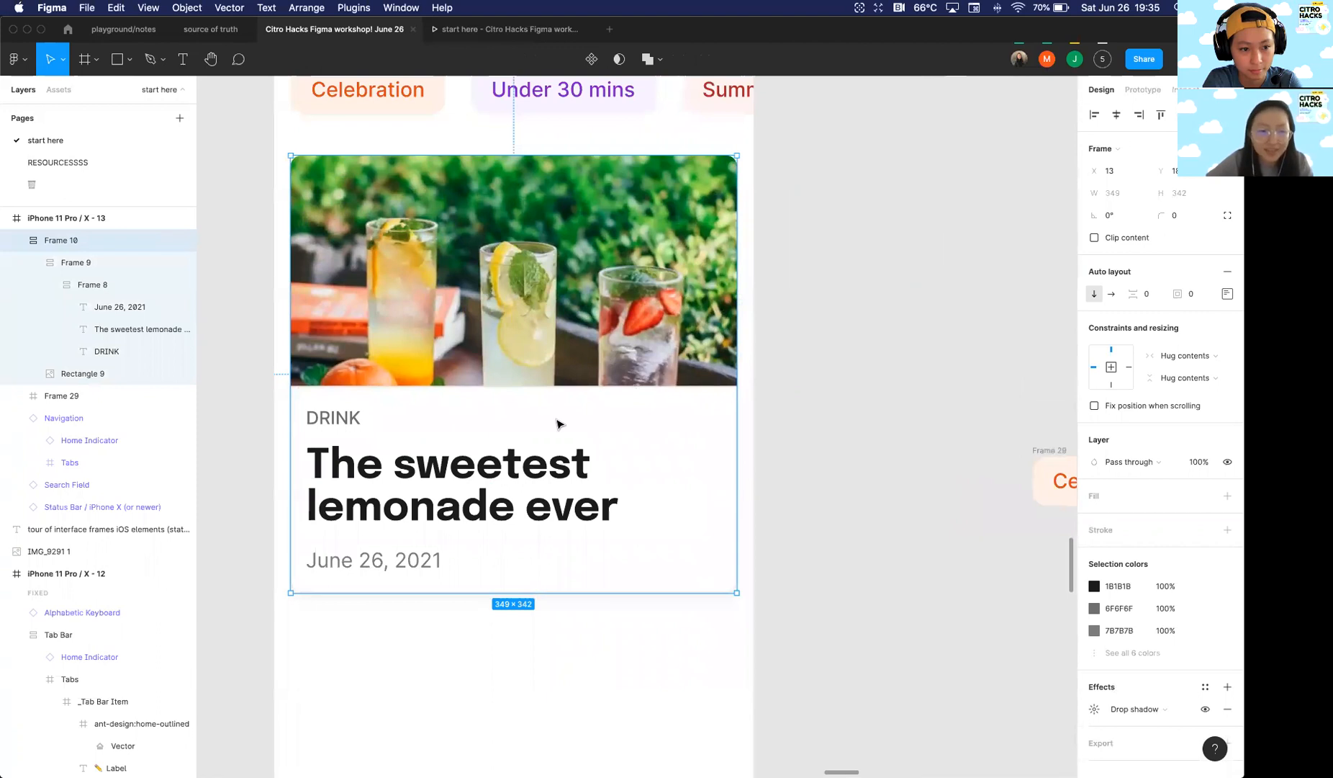
double_click(558, 425)
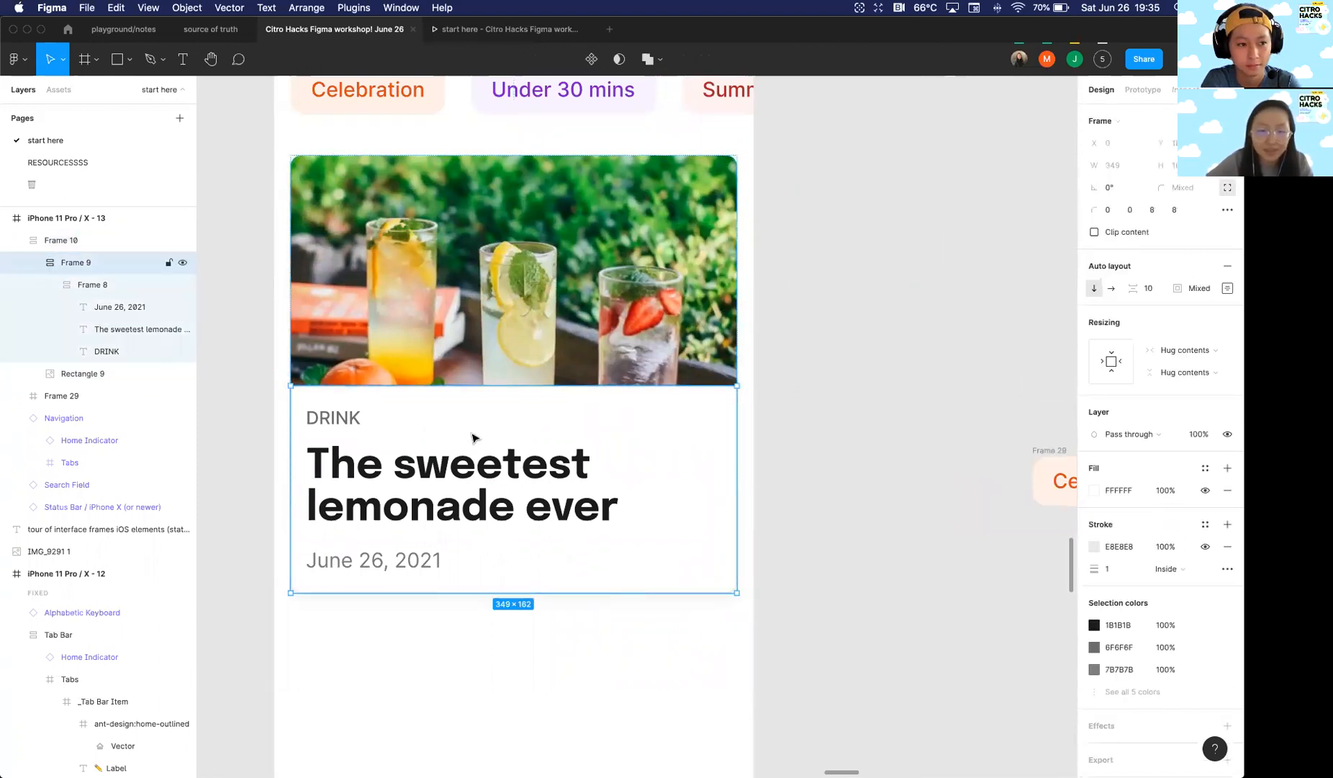
double_click(584, 238)
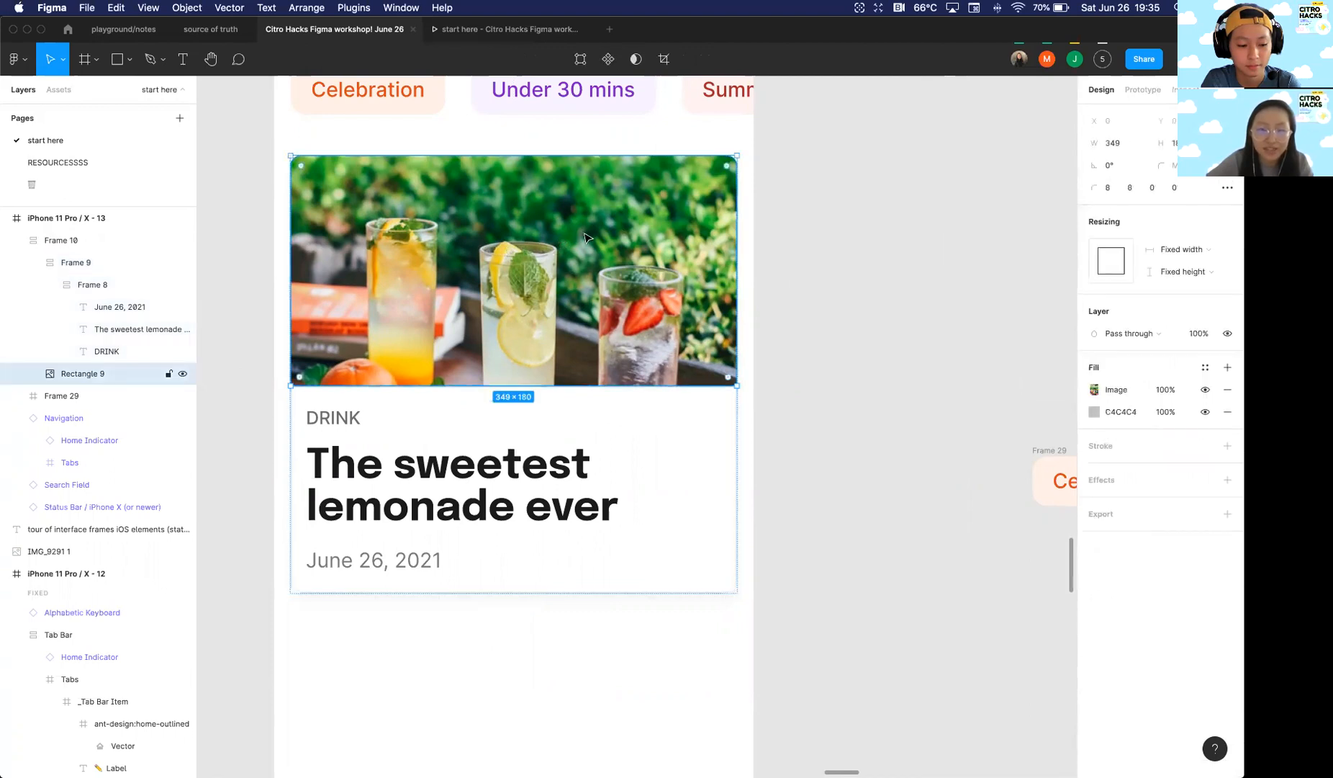
scroll(508, 281, "right", 1)
scroll(508, 280, "up", 1)
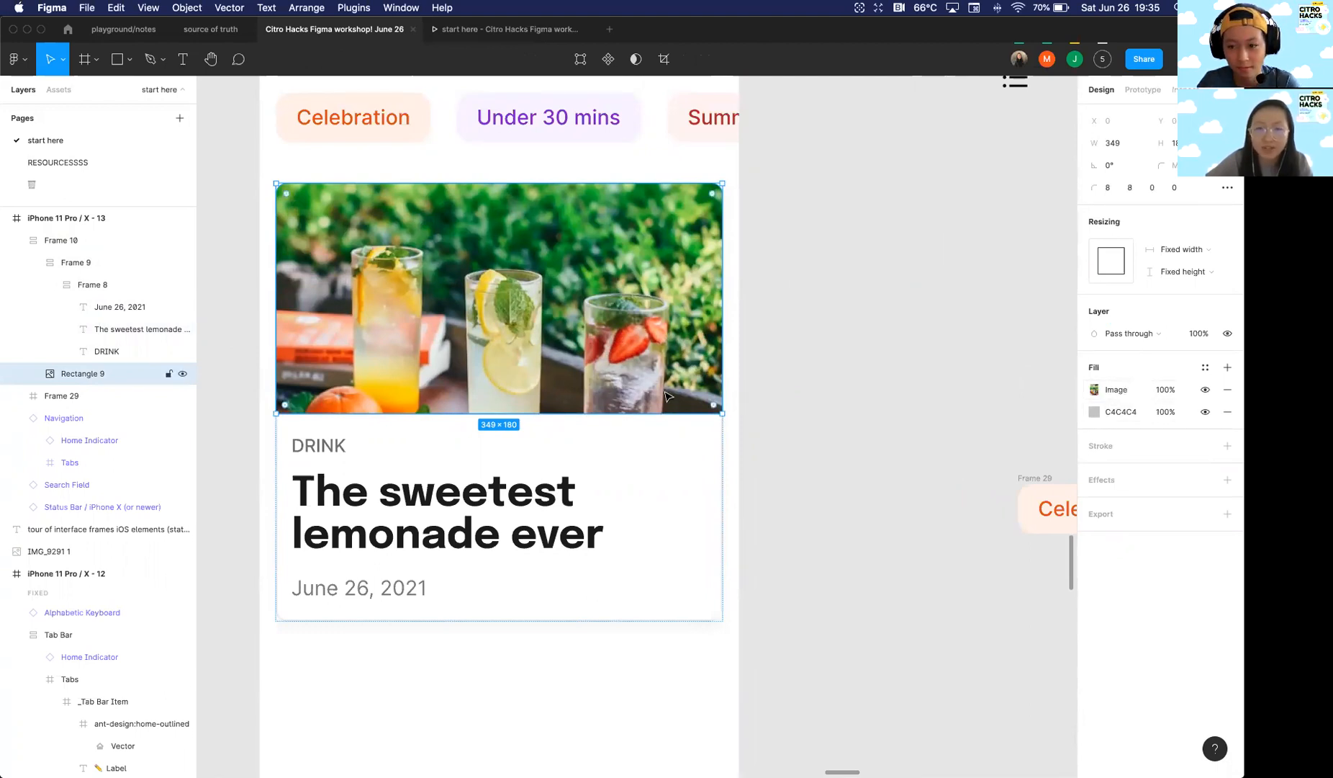
scroll(668, 396, "down", 3)
scroll(835, 368, "up", 3)
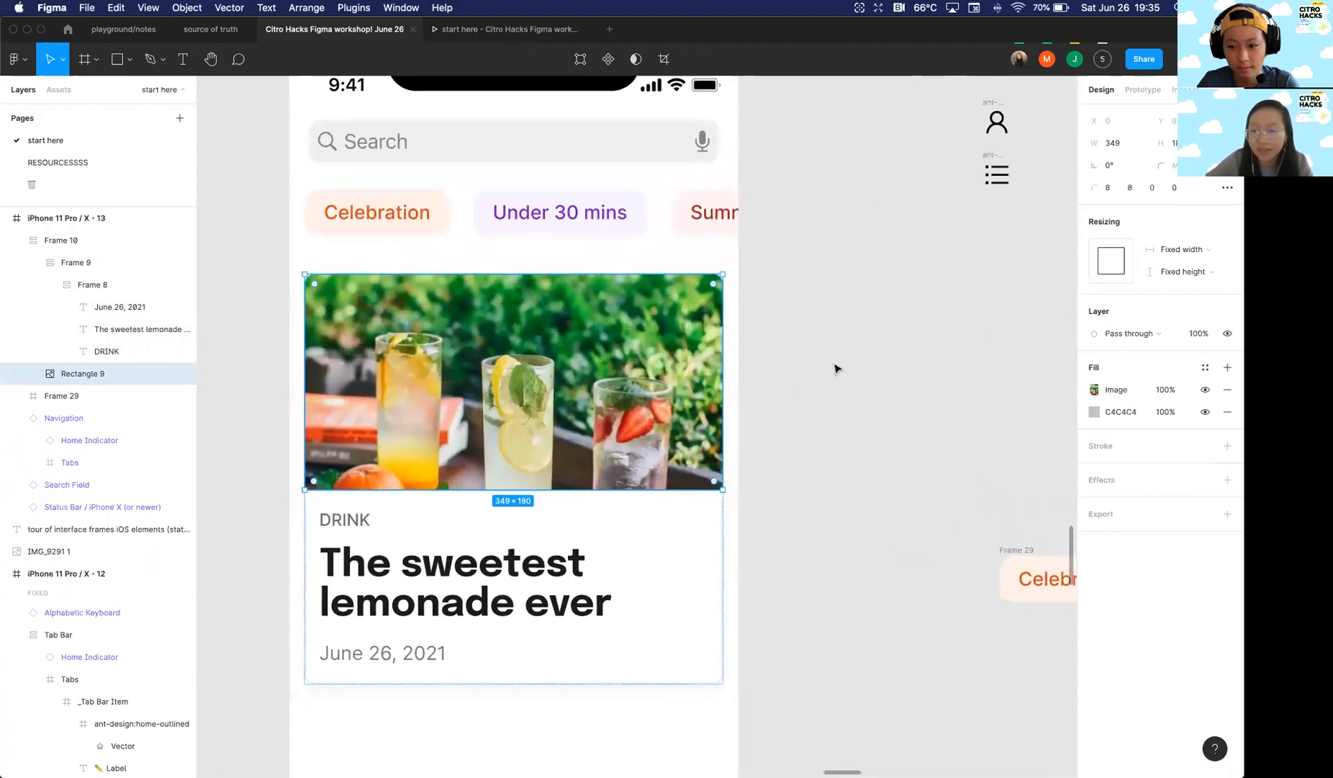
Step: Remove the image fill from the lemonade card's photo rectangle and keep the plain grey rectangle selected
left_click(1227, 390)
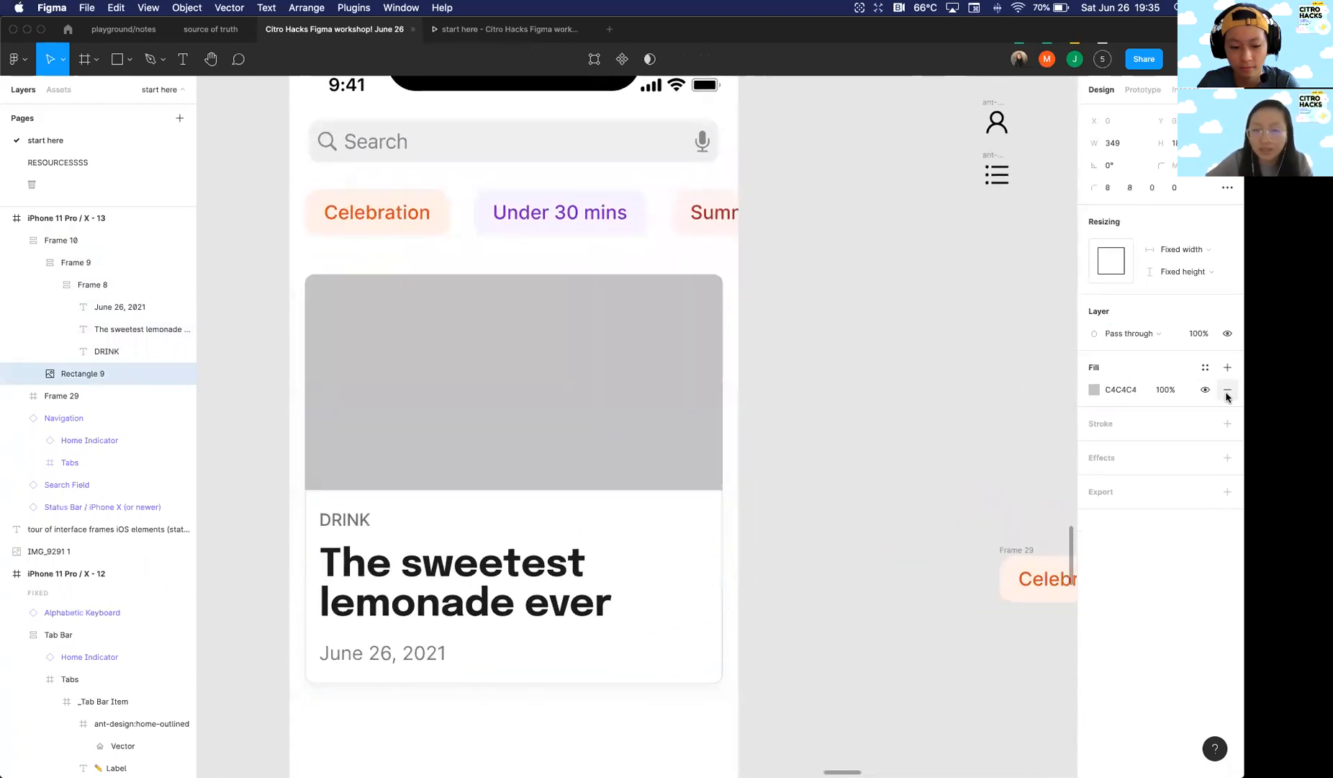
left_click(782, 360)
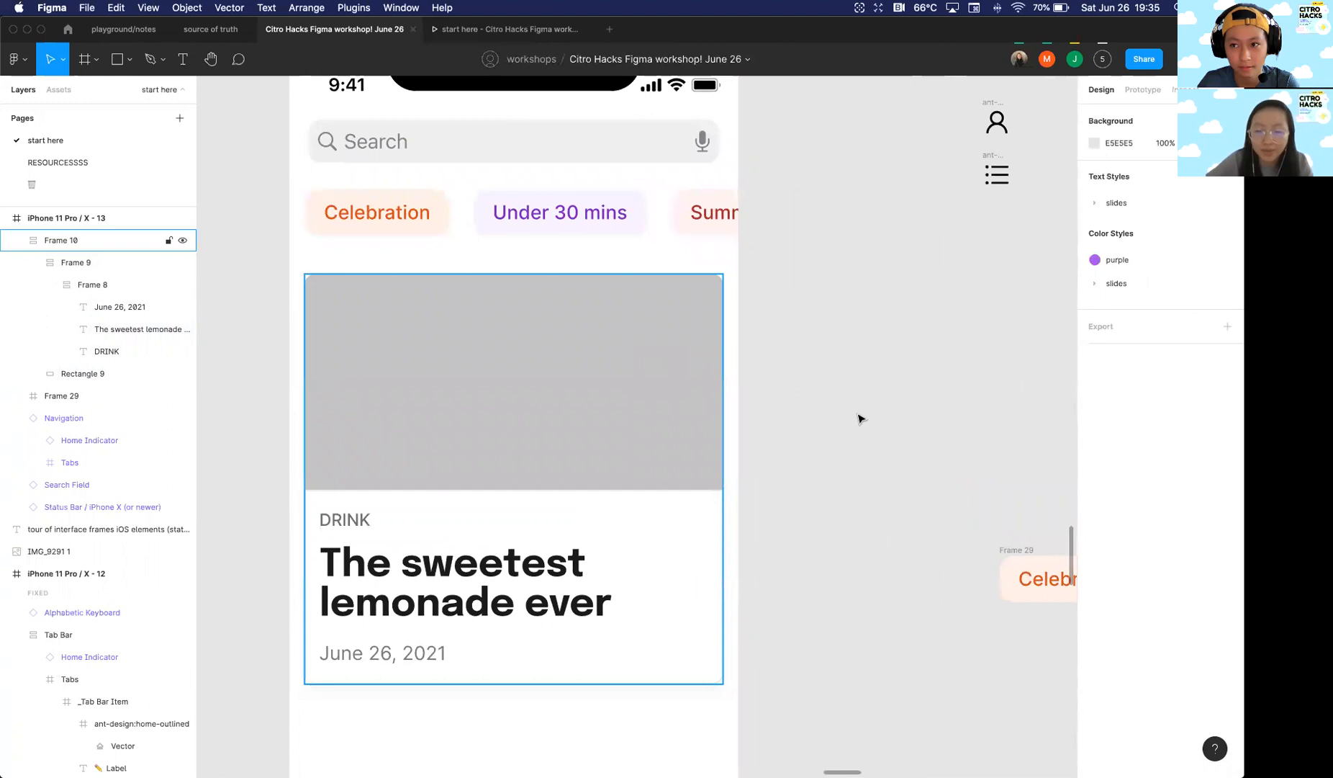
double_click(532, 352)
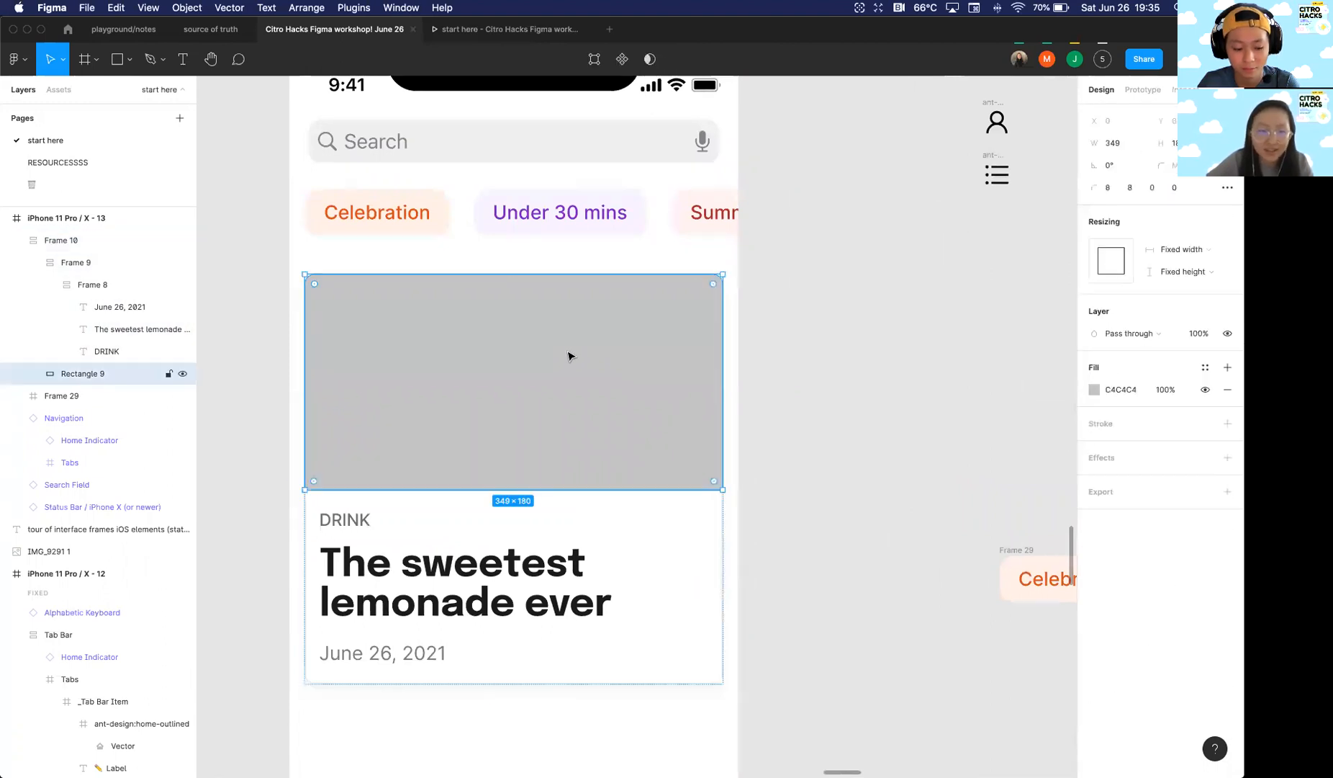
key("Return")
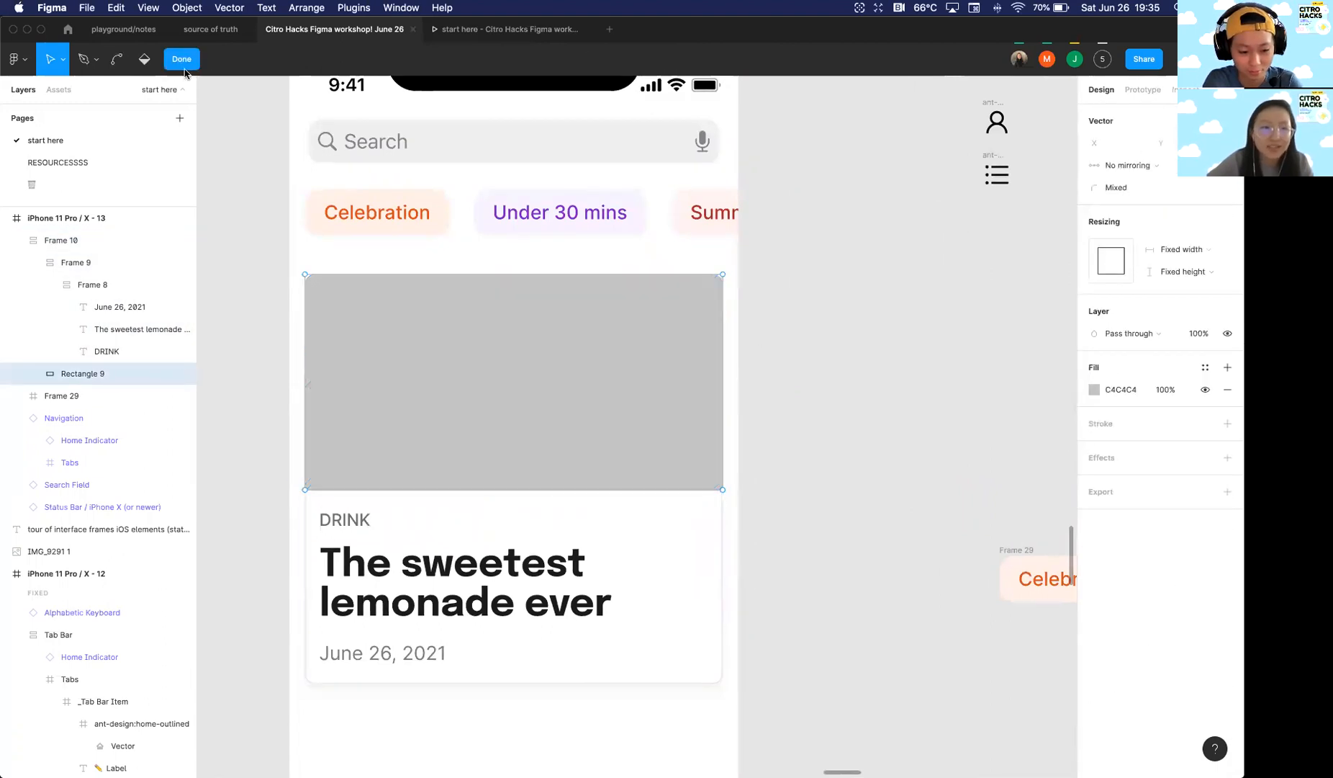
left_click(184, 66)
Step: Examine the corner rounding of the card's grey rectangle and of the text frame beneath it
key("shift+2")
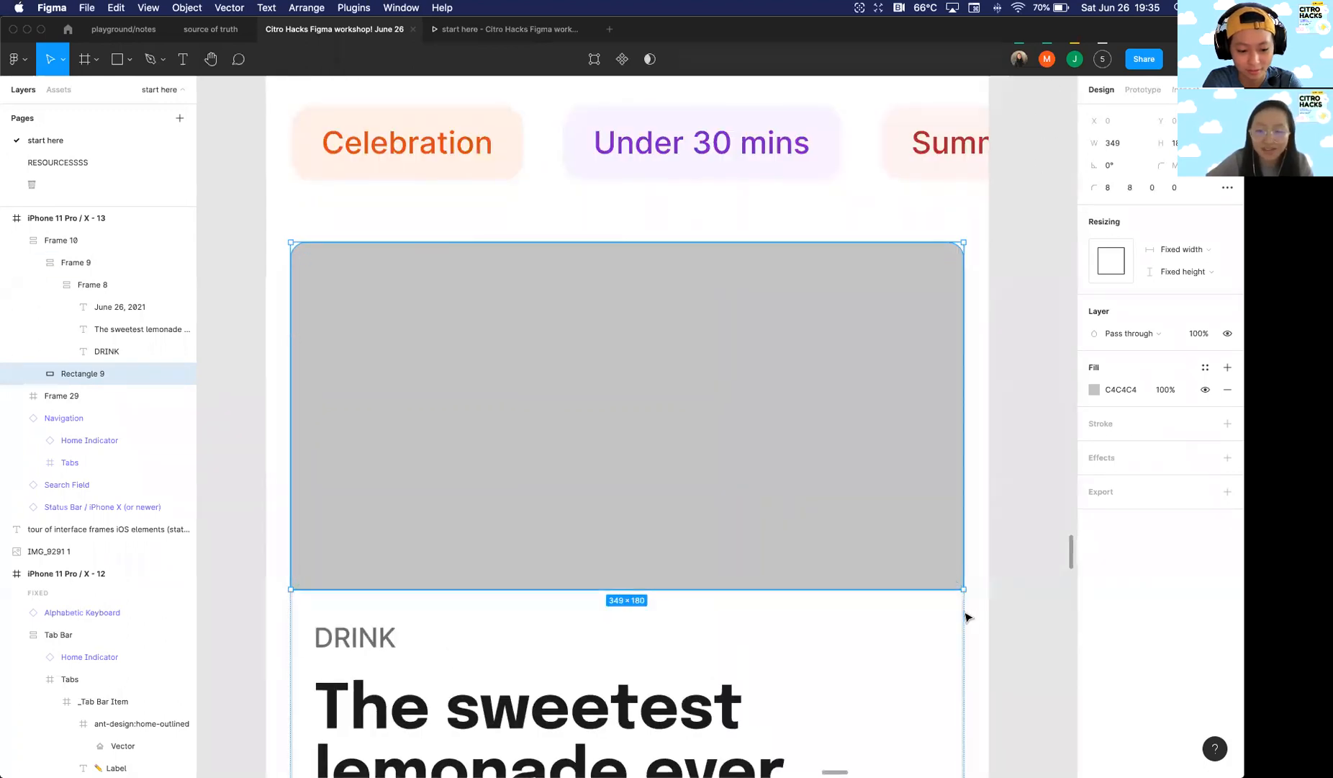
scroll(950, 606, "down", 3)
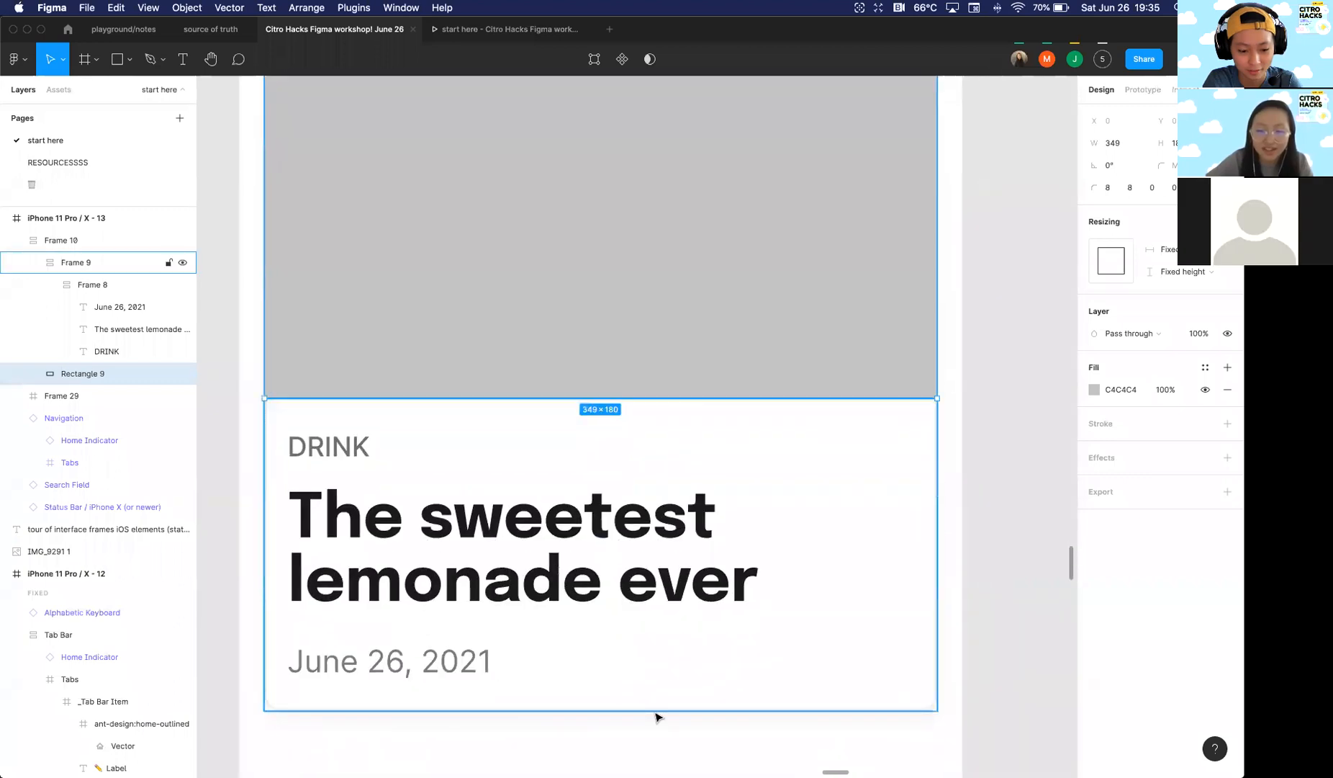
scroll(726, 402, "up", 2)
scroll(727, 405, "up", 2)
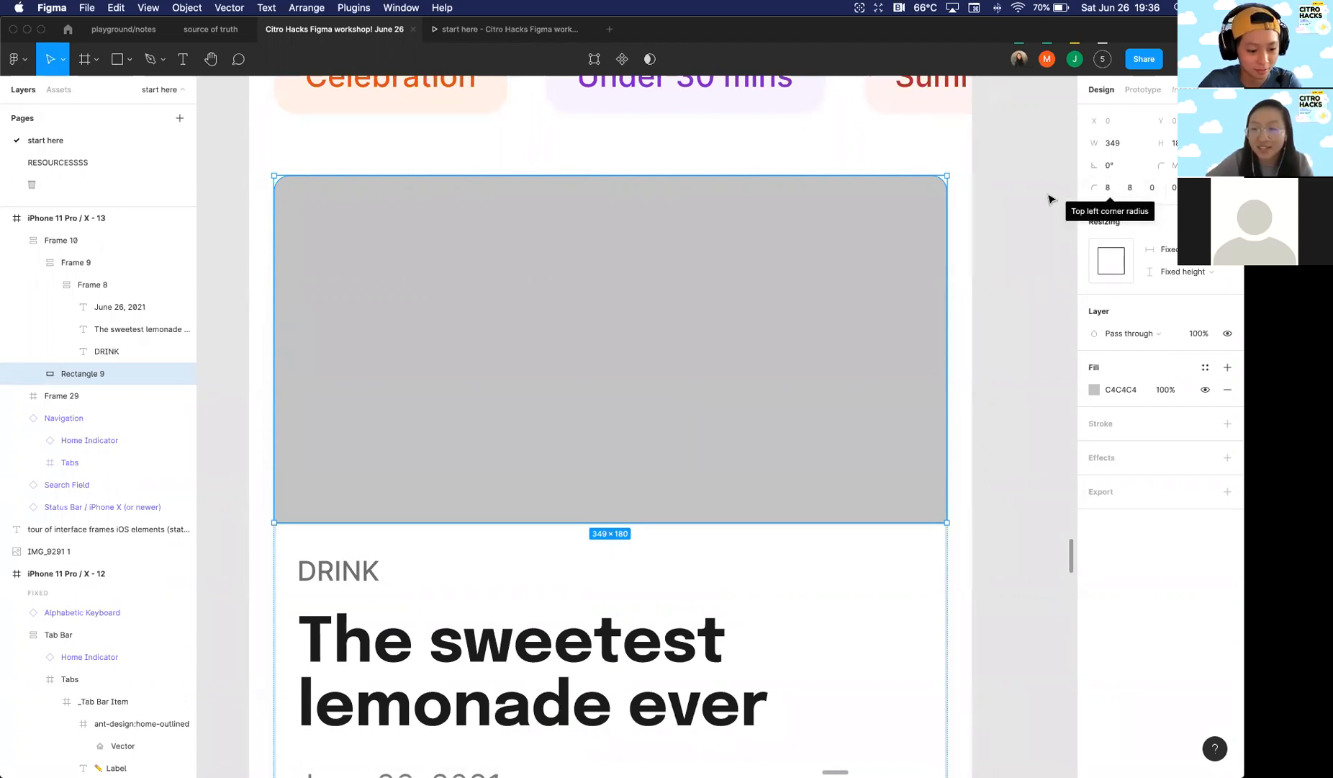
scroll(907, 231, "down", 5)
scroll(908, 232, "right", 5)
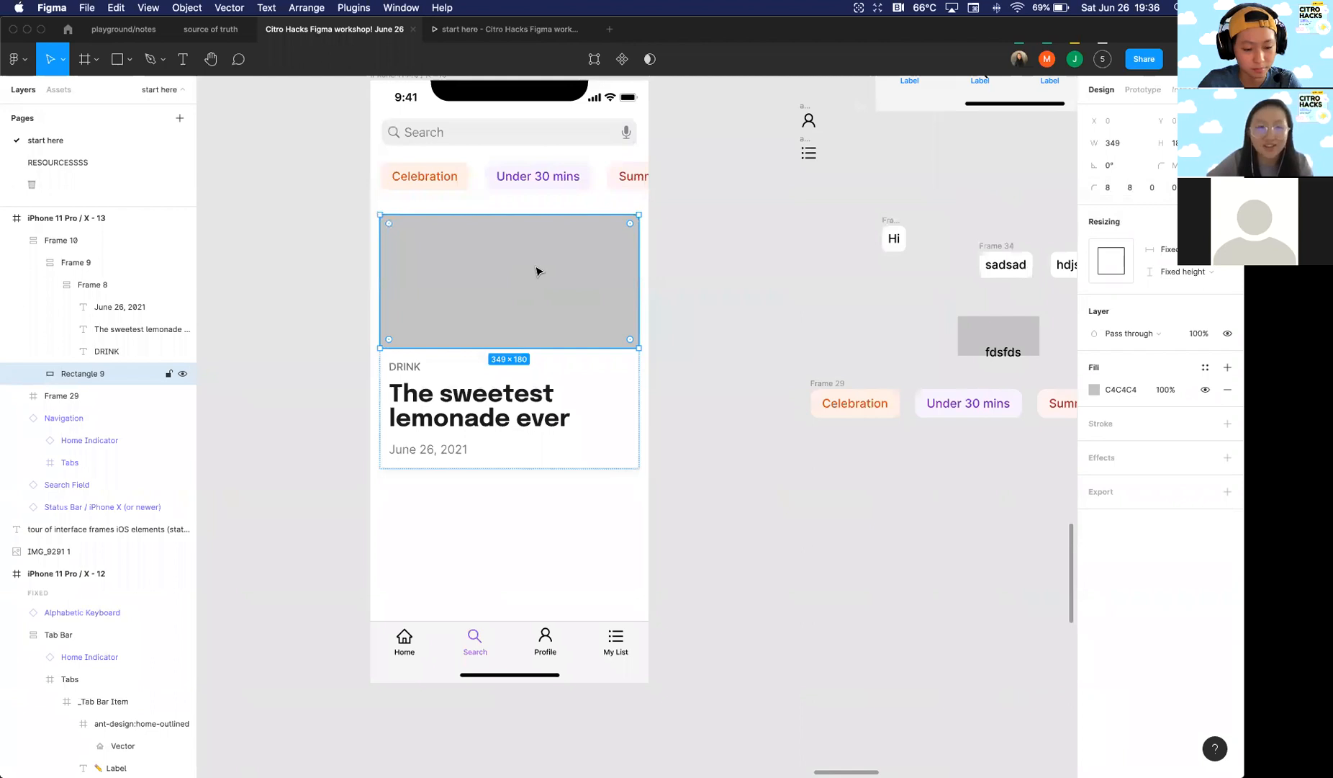
Step: Open the Unsplash plugin for the card's grey rectangle and move its window beside the phone screen
left_click(350, 7)
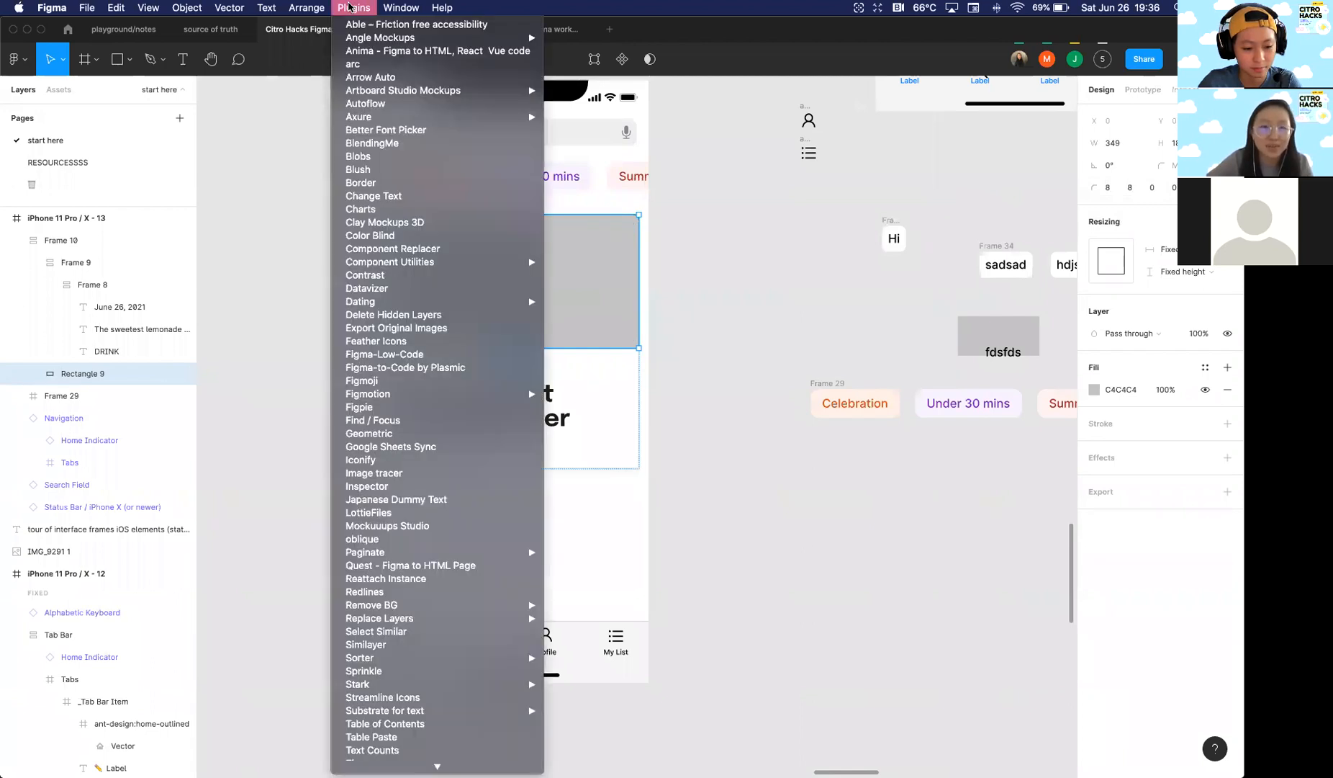
scroll(416, 388, "down", 5)
left_click(412, 657)
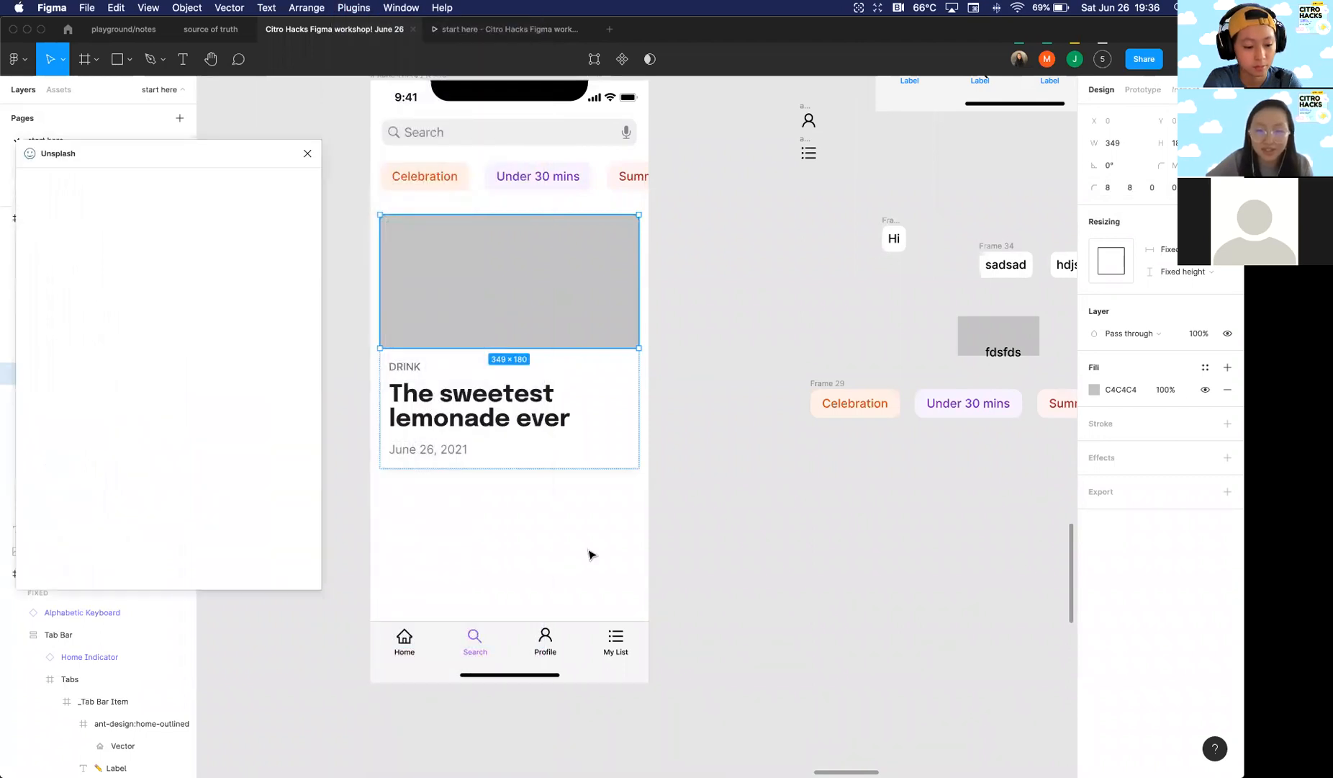
left_click_drag(176, 153, 834, 136)
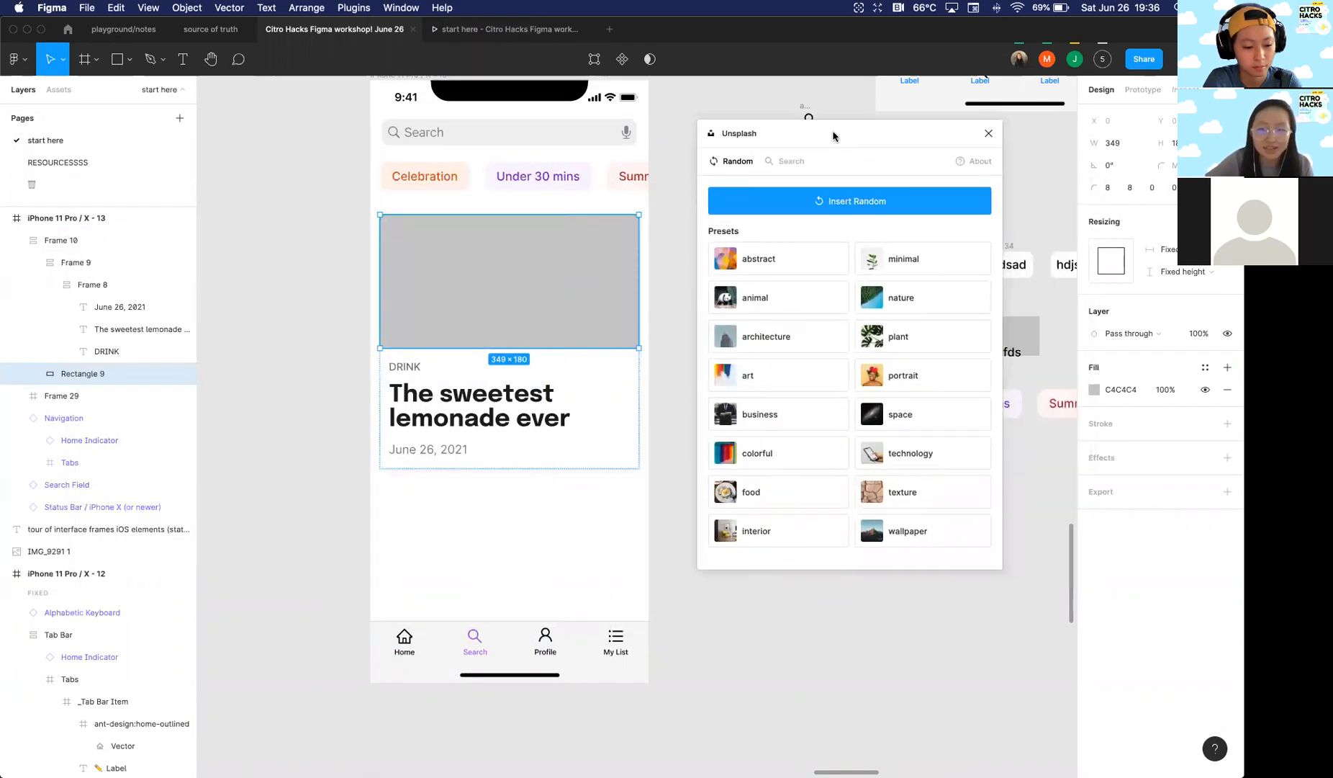
scroll(630, 242, "up", 1)
Step: Search Unsplash for "lemonade" and fill the card's rectangle with the garden photo of three drinks
left_click(787, 179)
left_click(769, 211)
type("lemonade")
key("Return")
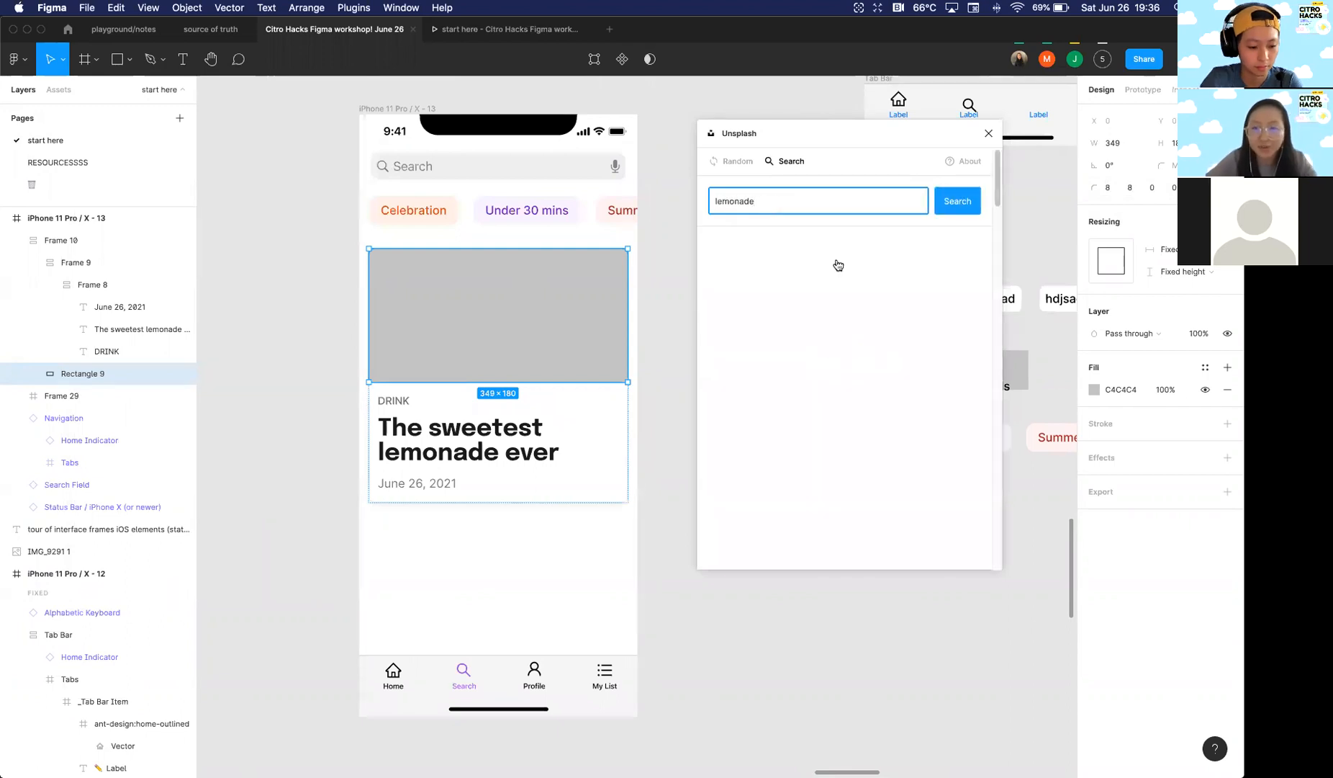
scroll(772, 417, "down", 3)
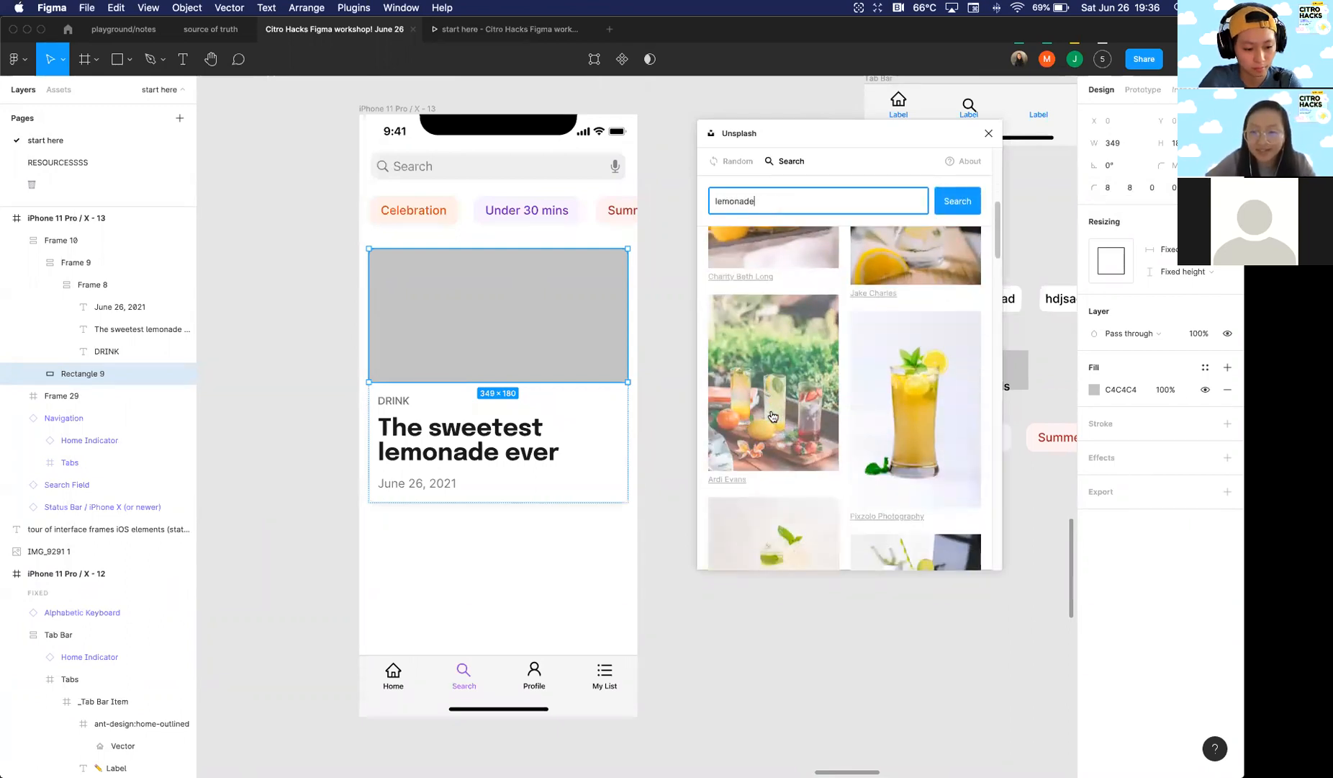
left_click(773, 357)
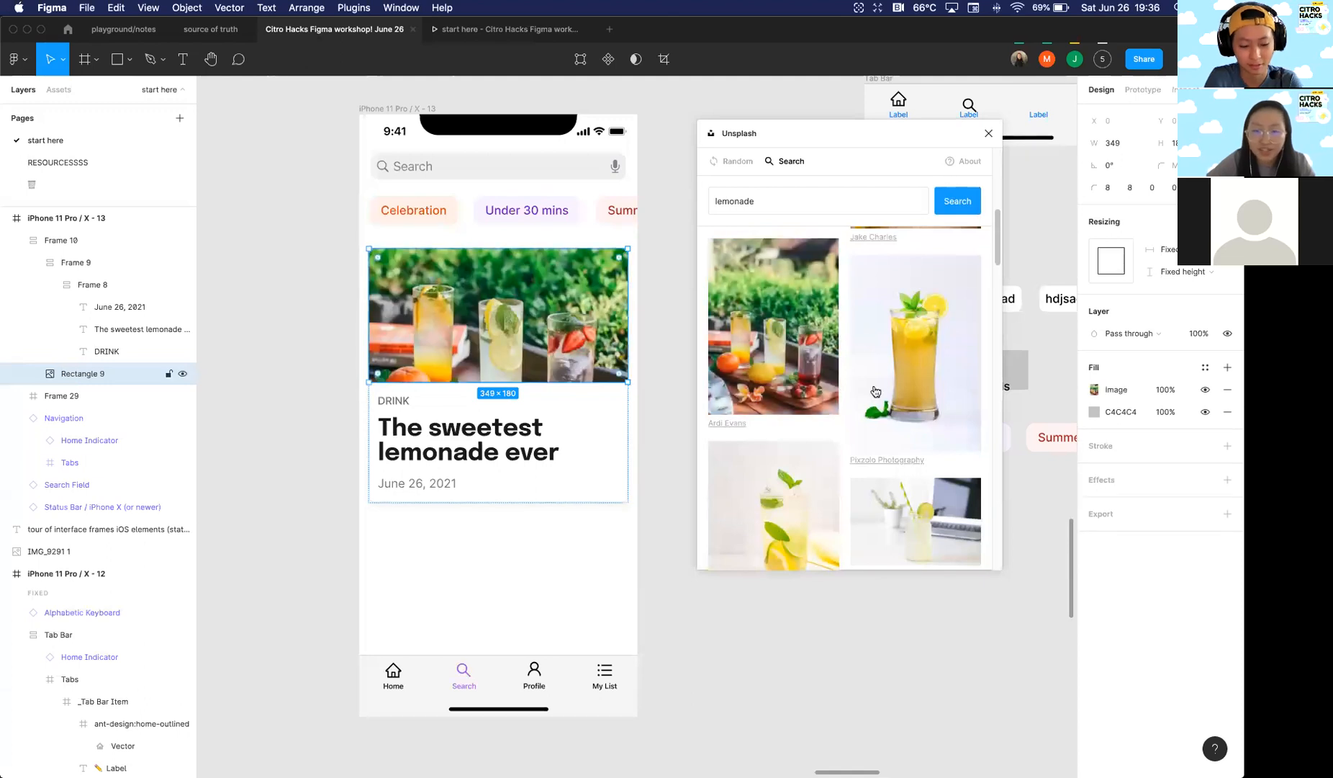
Step: Try the photo of a single yellow drink and a random portrait preset as the card rectangle's image
left_click(931, 333)
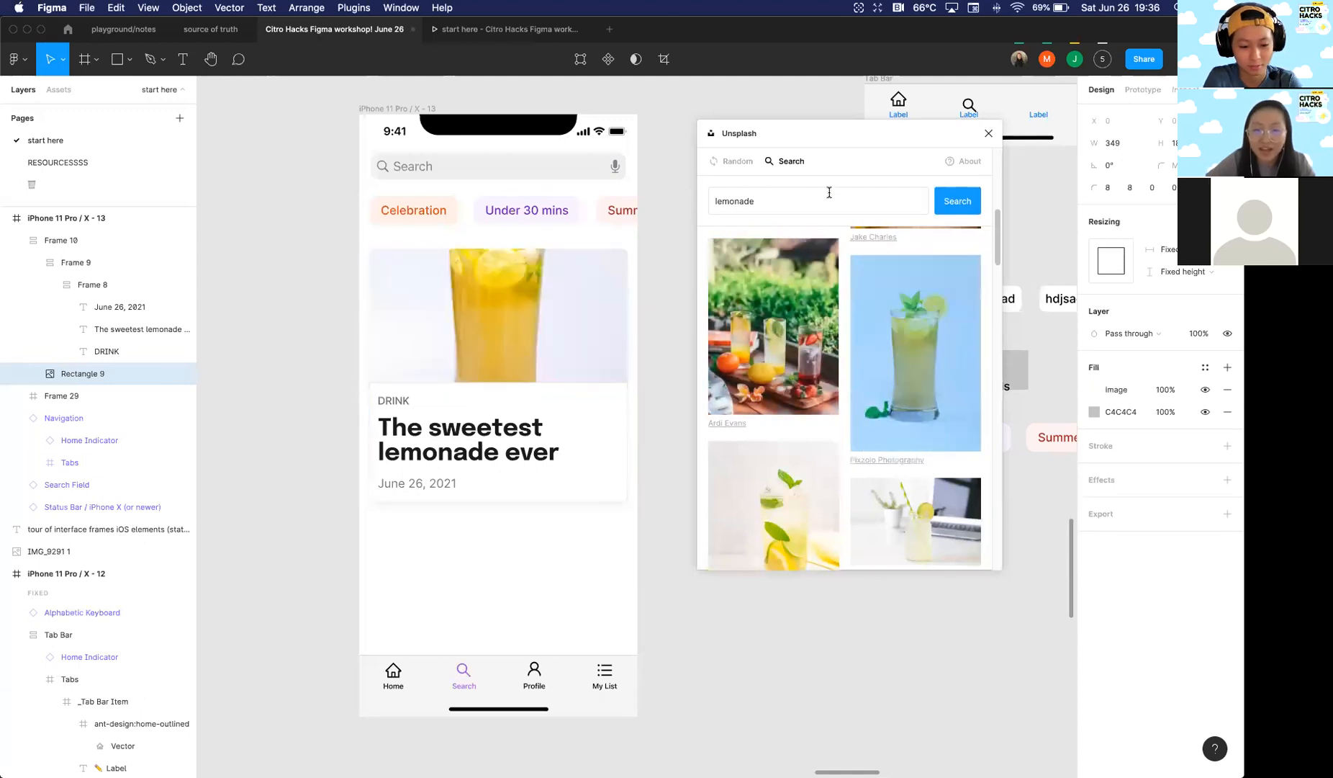
left_click(742, 171)
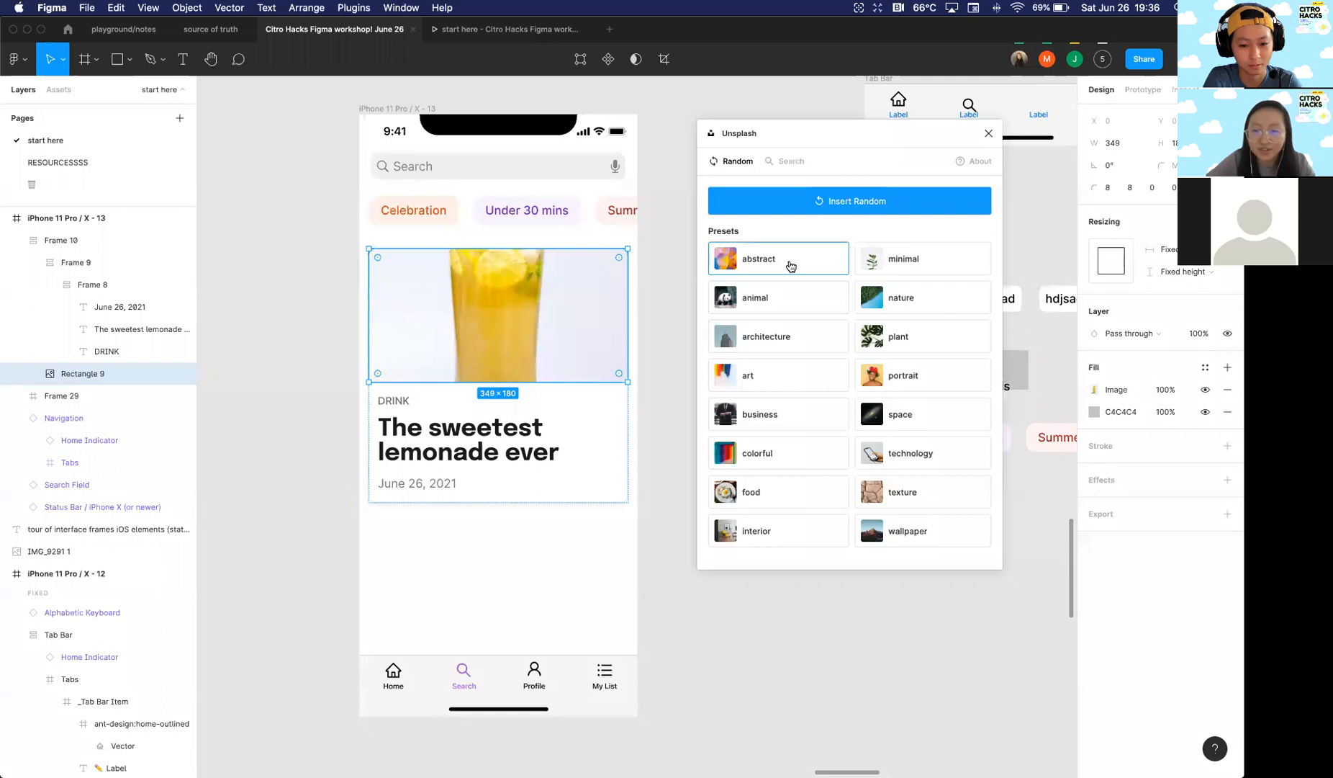
left_click(910, 372)
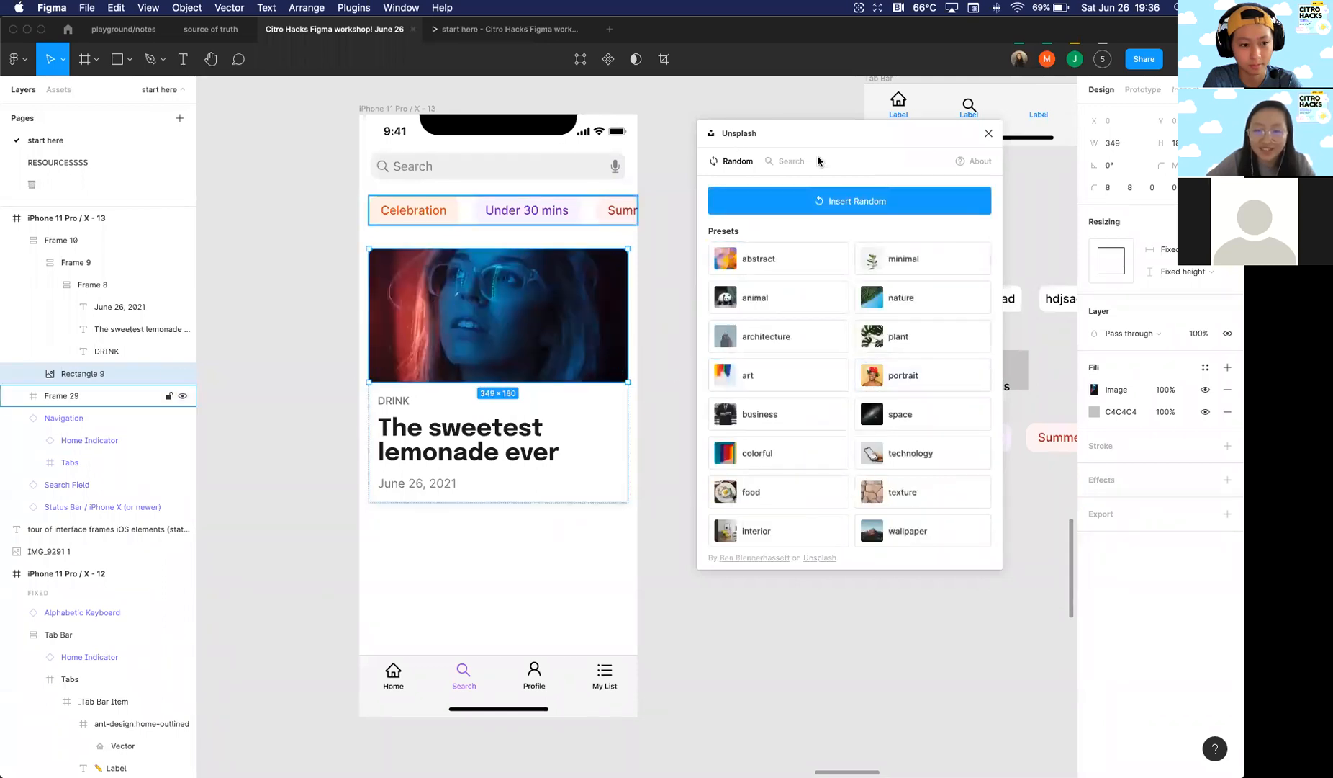
Step: Search Unsplash for "lemonade" again, put the three-drinks garden photo back in the card's rectangle and close the plugin
left_click(786, 160)
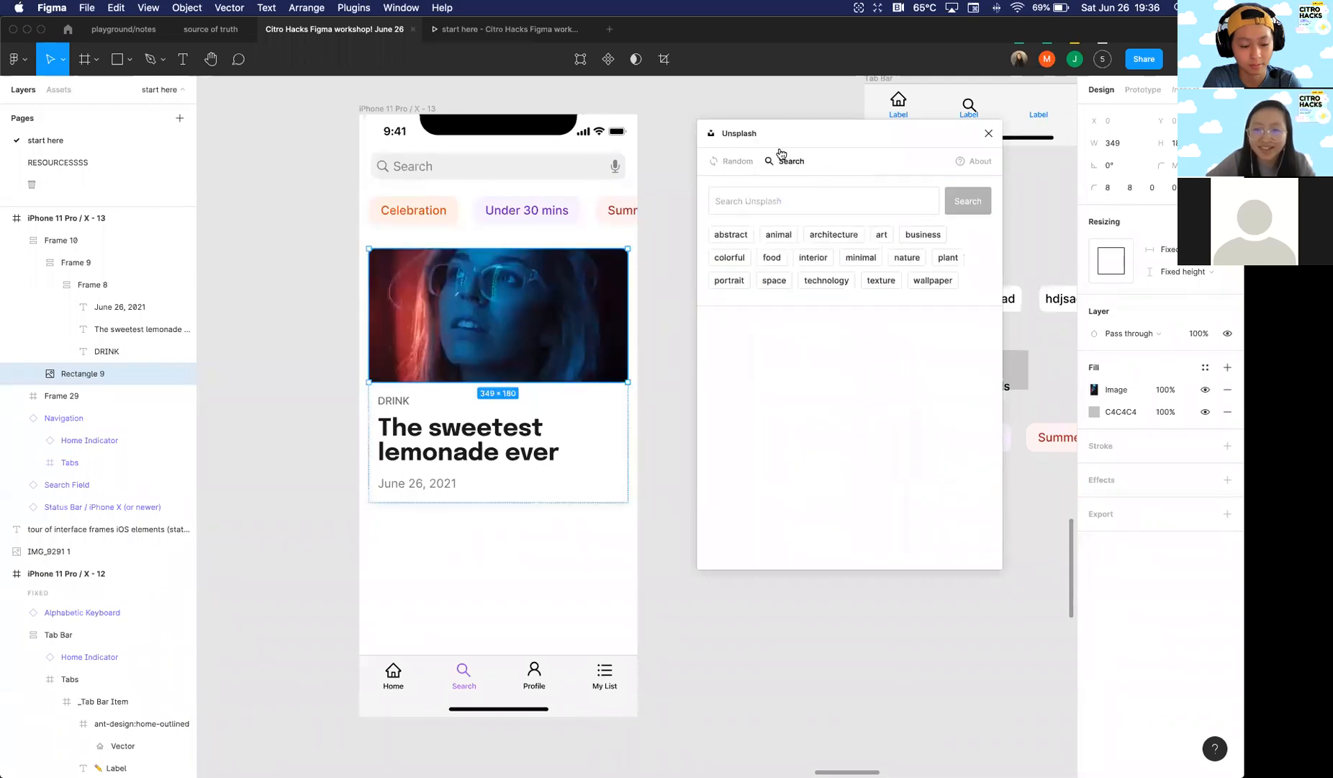
left_click(776, 193)
type("lemonade")
key("Return")
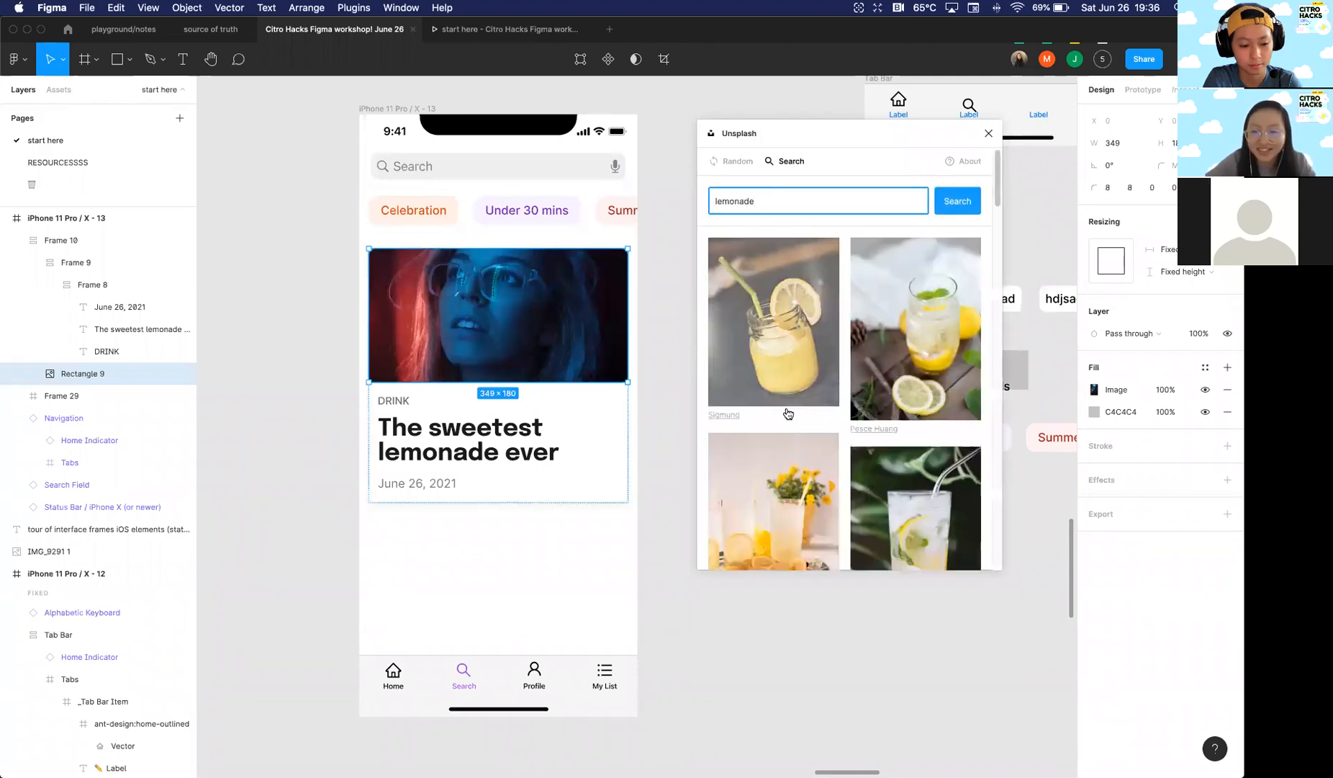
left_click(765, 464)
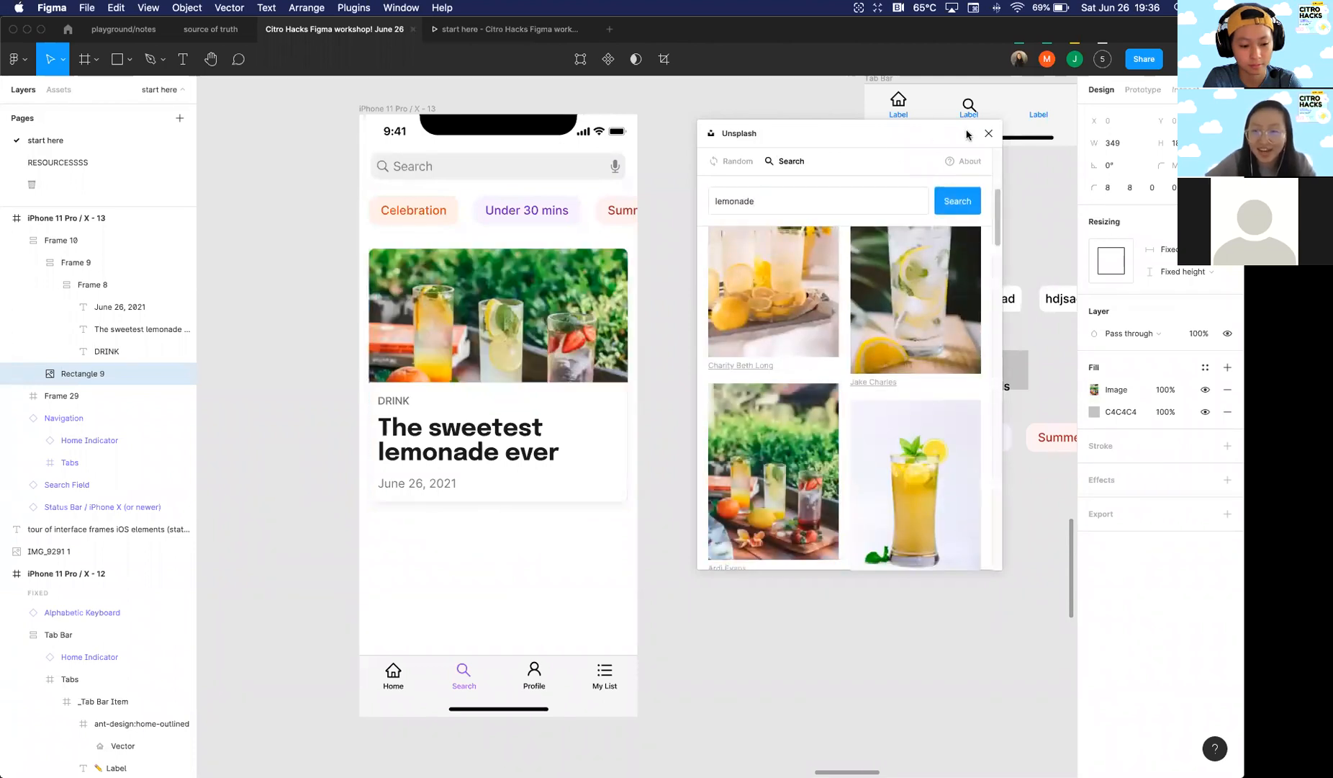
left_click(989, 135)
left_click(715, 383)
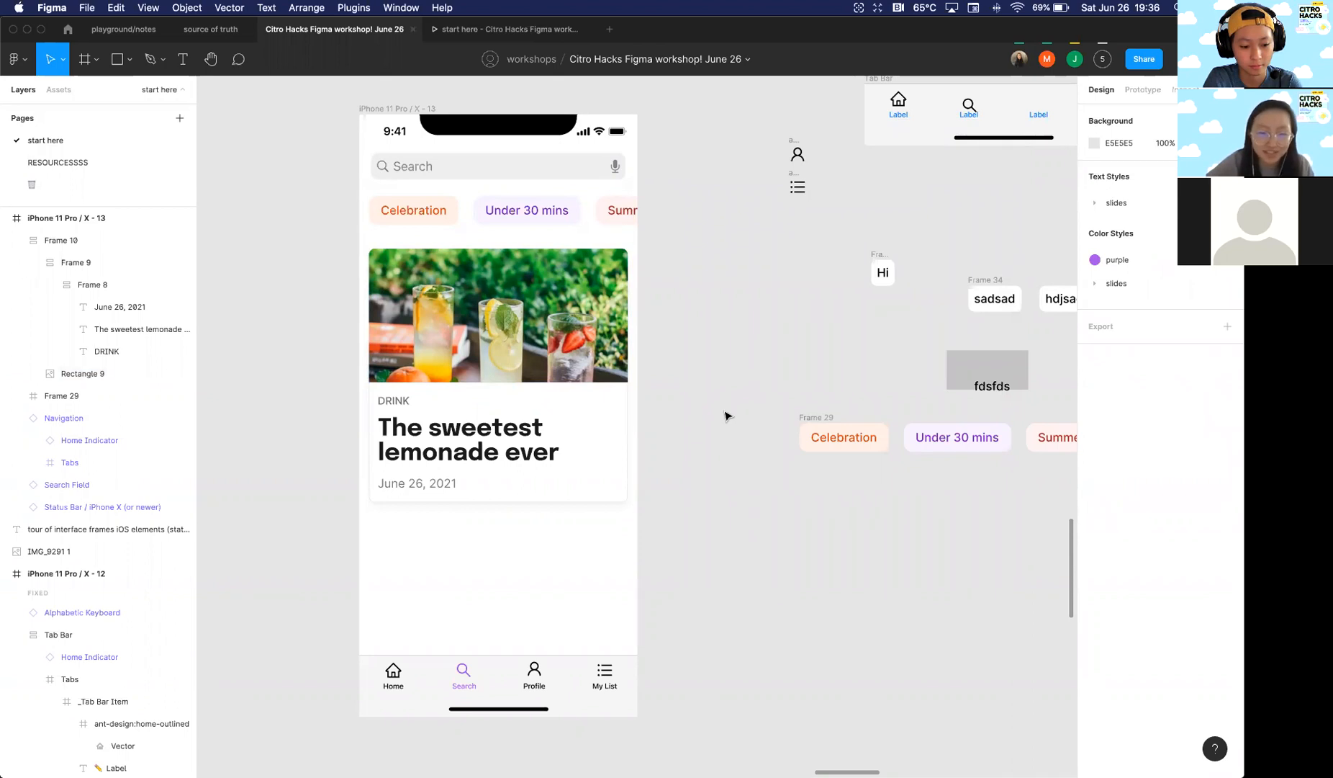
scroll(726, 415, "down", 4)
scroll(702, 407, "up", 5)
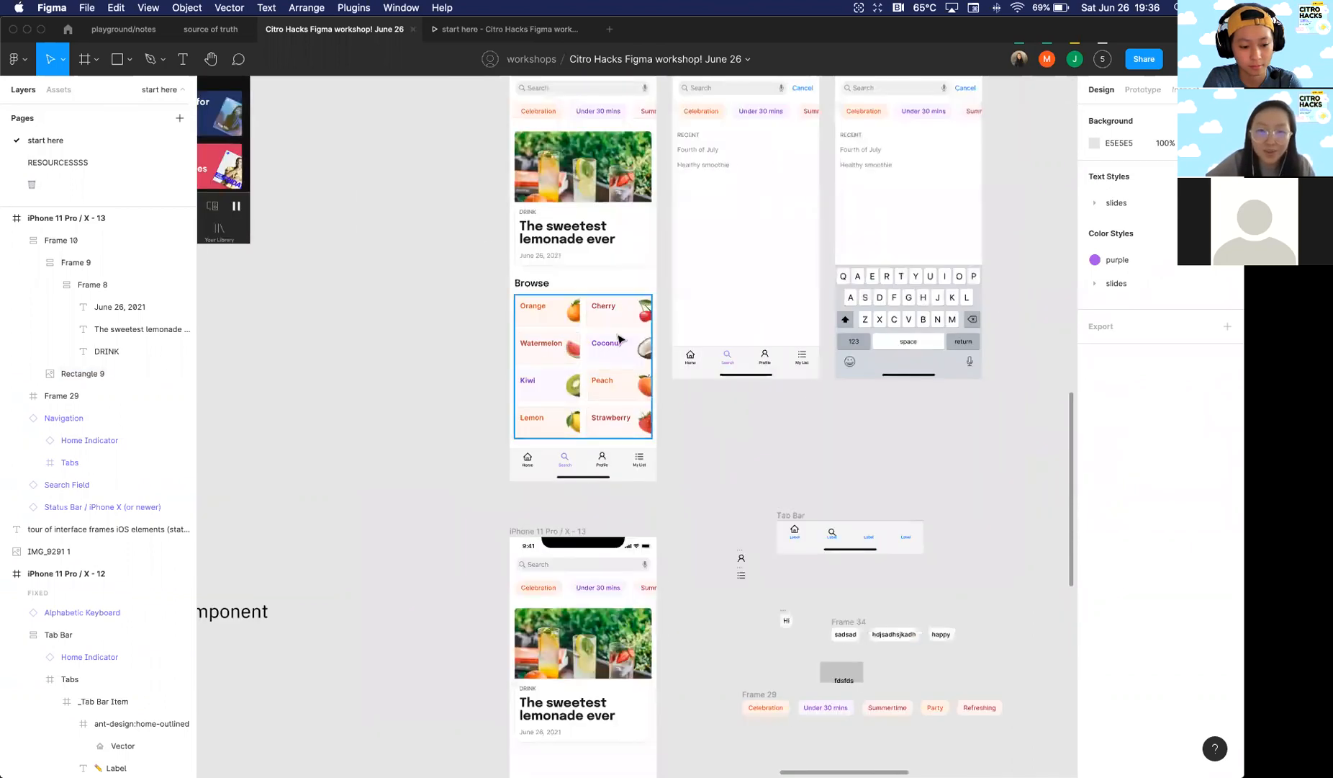
scroll(702, 432, "down", 2)
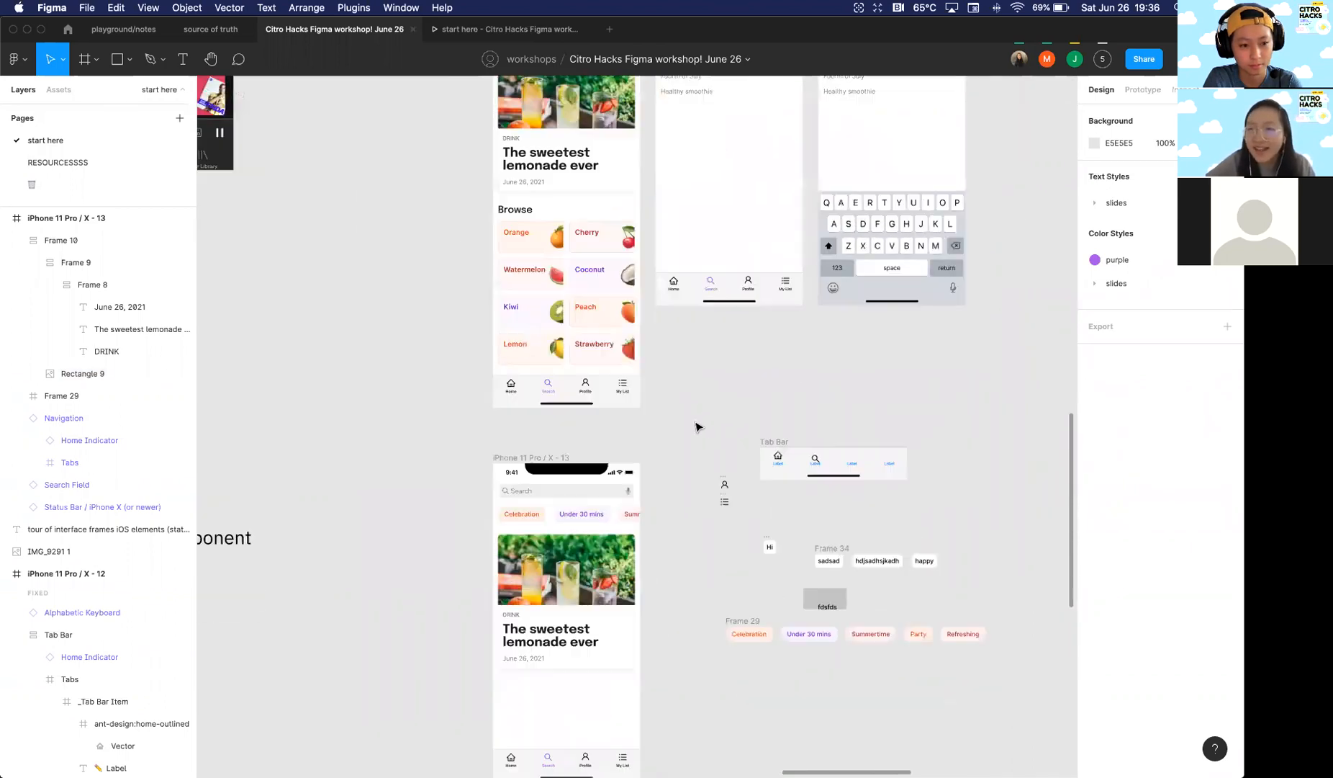
scroll(697, 426, "down", 1)
scroll(677, 357, "up", 3)
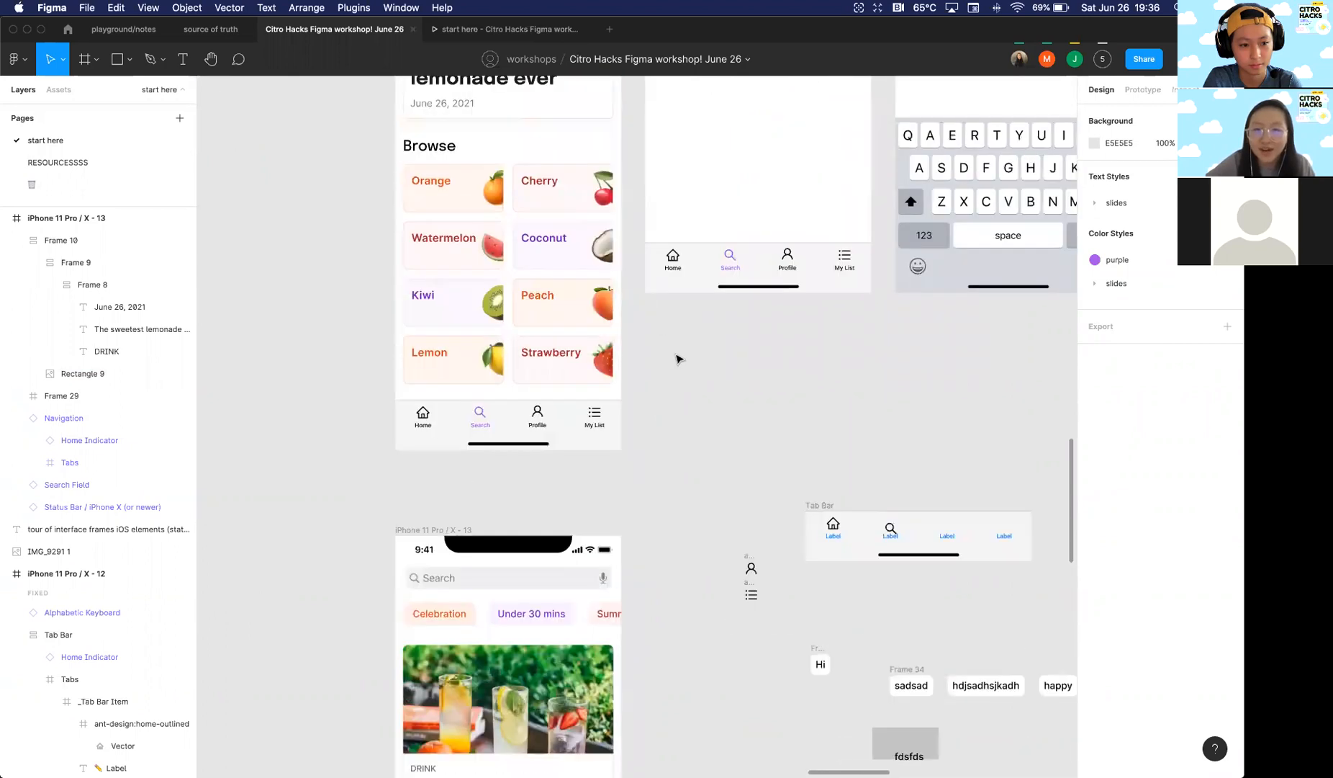
Step: Select the Orange card in the Browse grid of the finished search screen
scroll(677, 357, "up", 2)
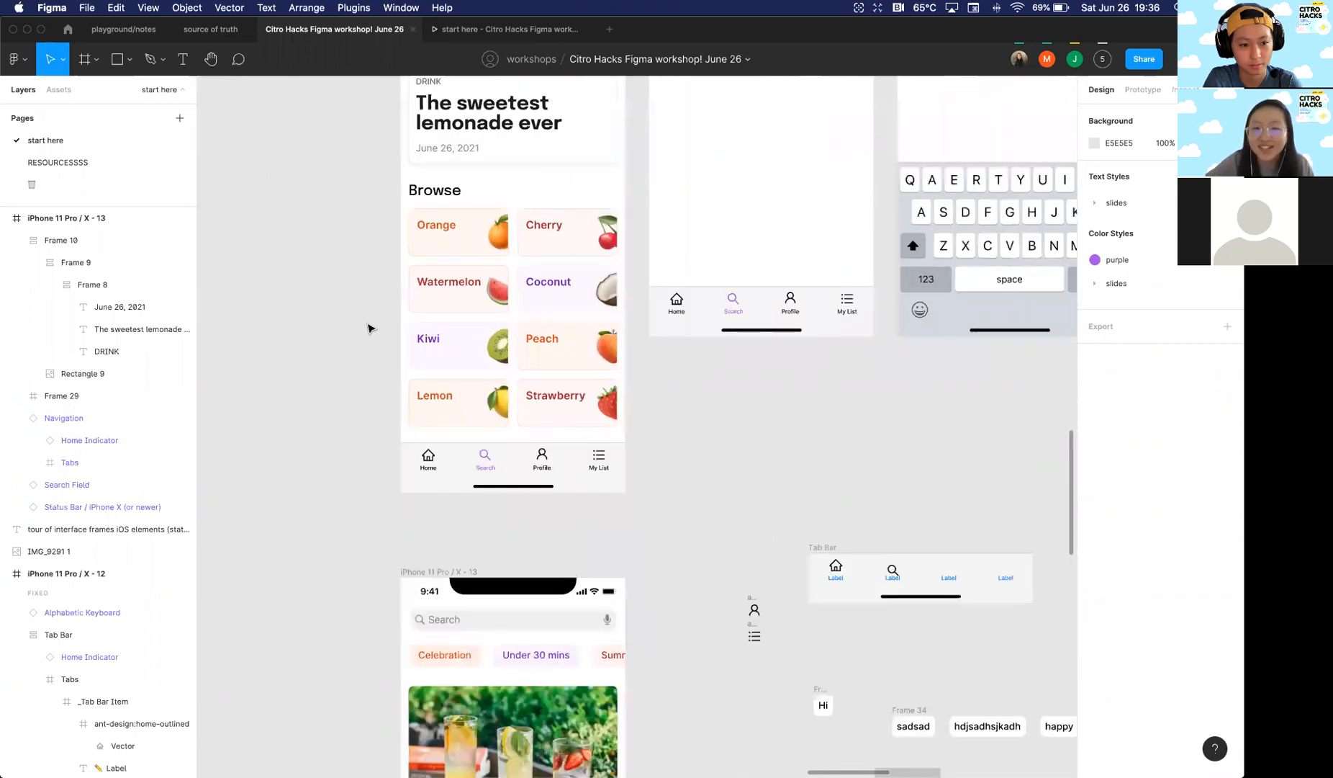
scroll(368, 328, "down", 3)
scroll(368, 329, "down", 4)
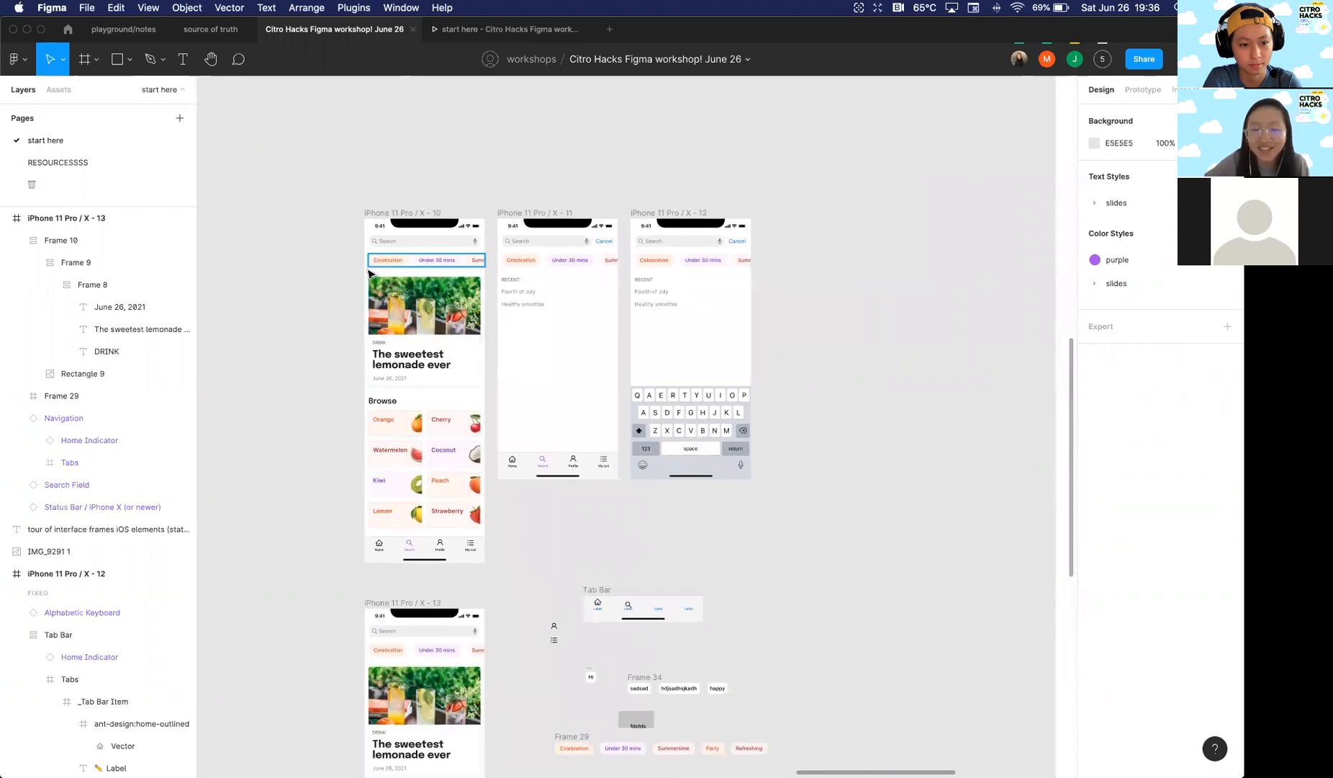
scroll(382, 316, "down", 2)
scroll(407, 297, "up", 3)
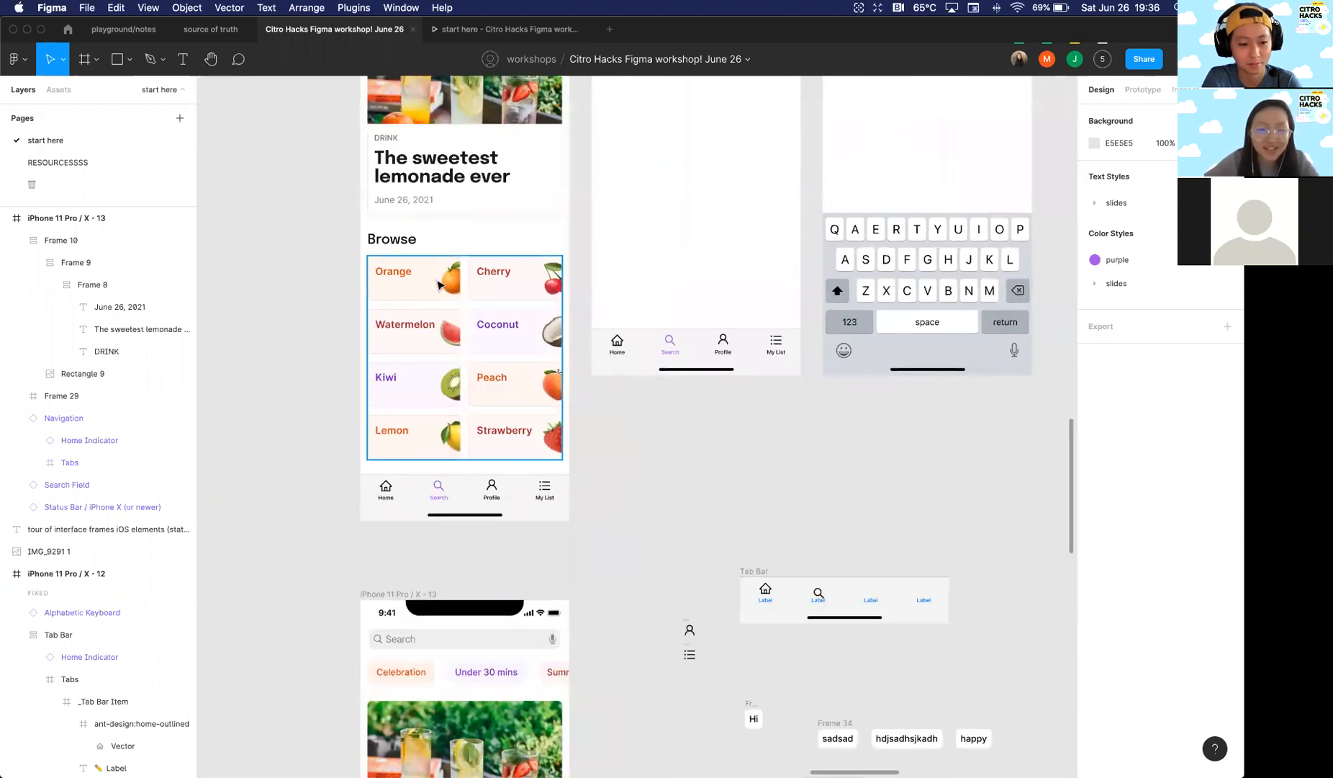
double_click(439, 284)
scroll(402, 288, "up", 3)
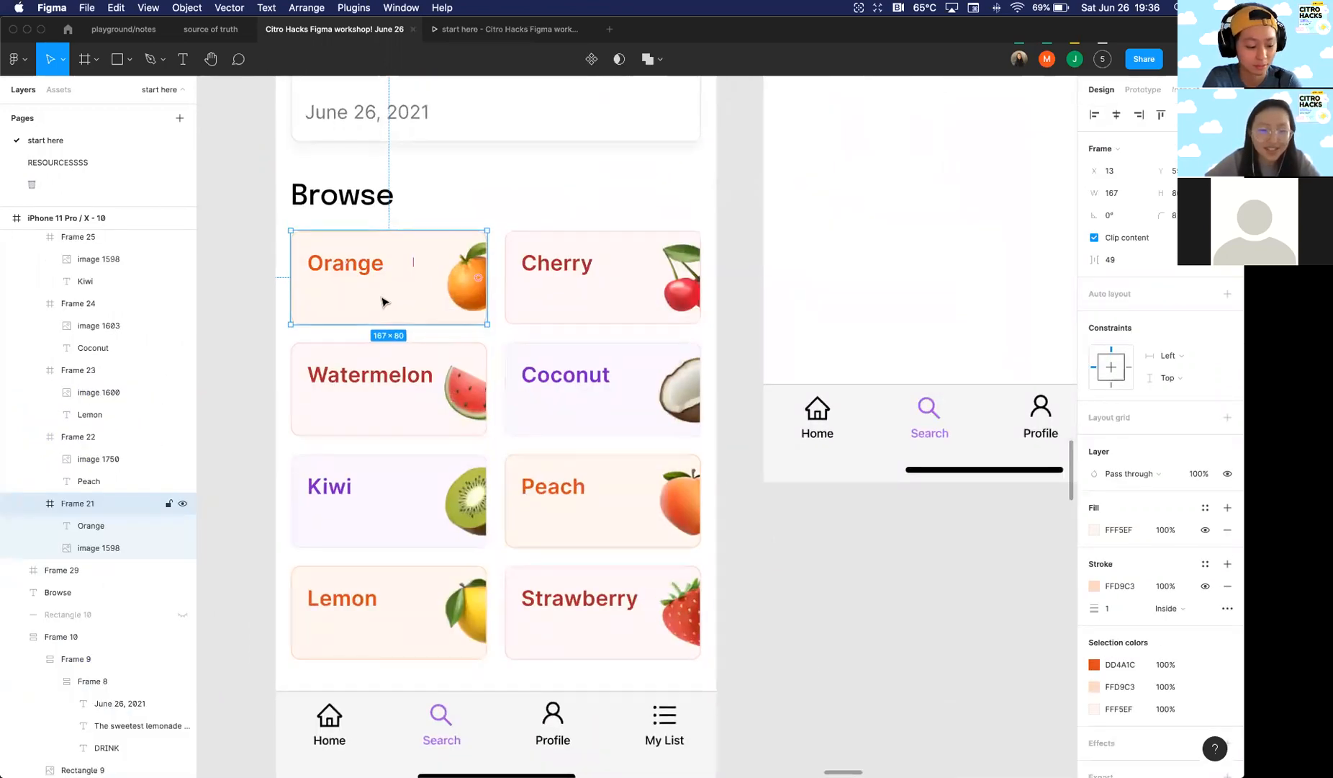
Step: Compare the finished screen's Browse section of fruit cards with the new screen that still lacks it
scroll(383, 301, "down", 3)
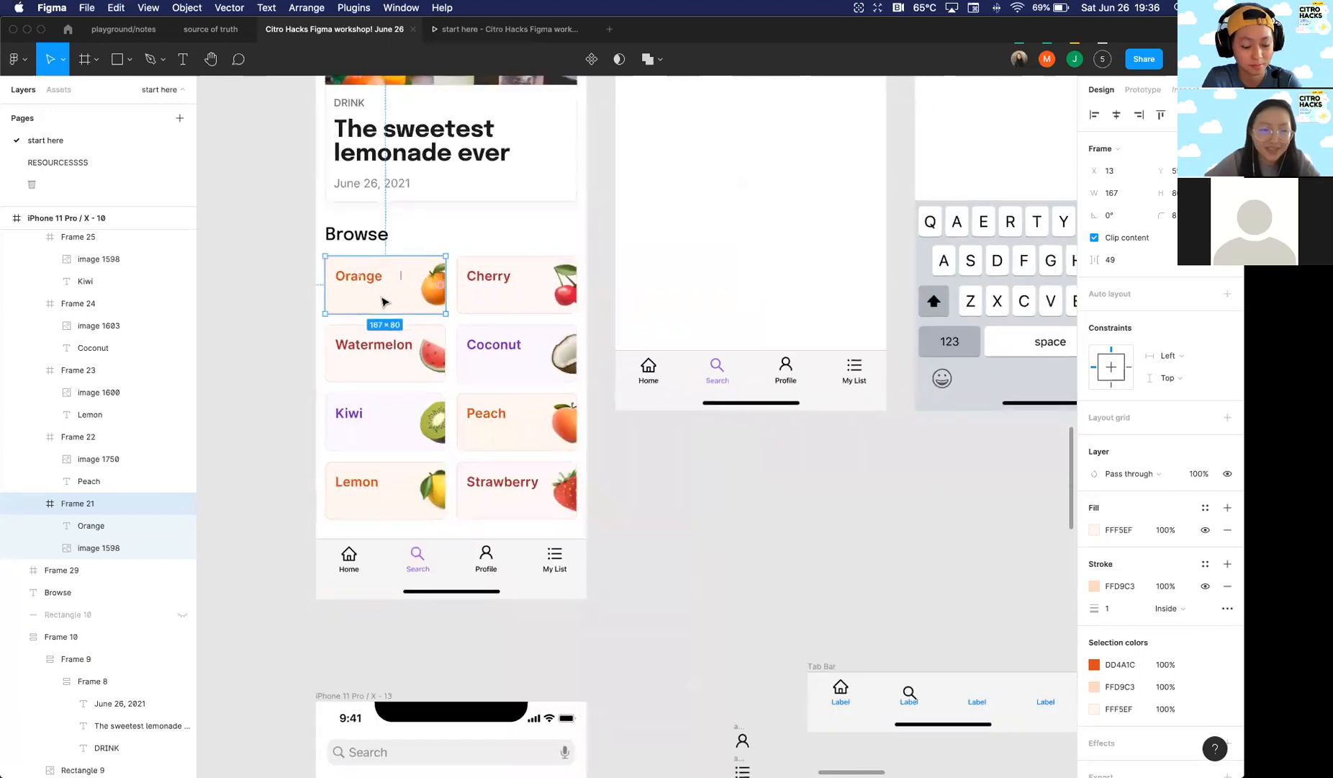
scroll(380, 298, "down", 1)
scroll(383, 297, "up", 2)
scroll(369, 262, "down", 4)
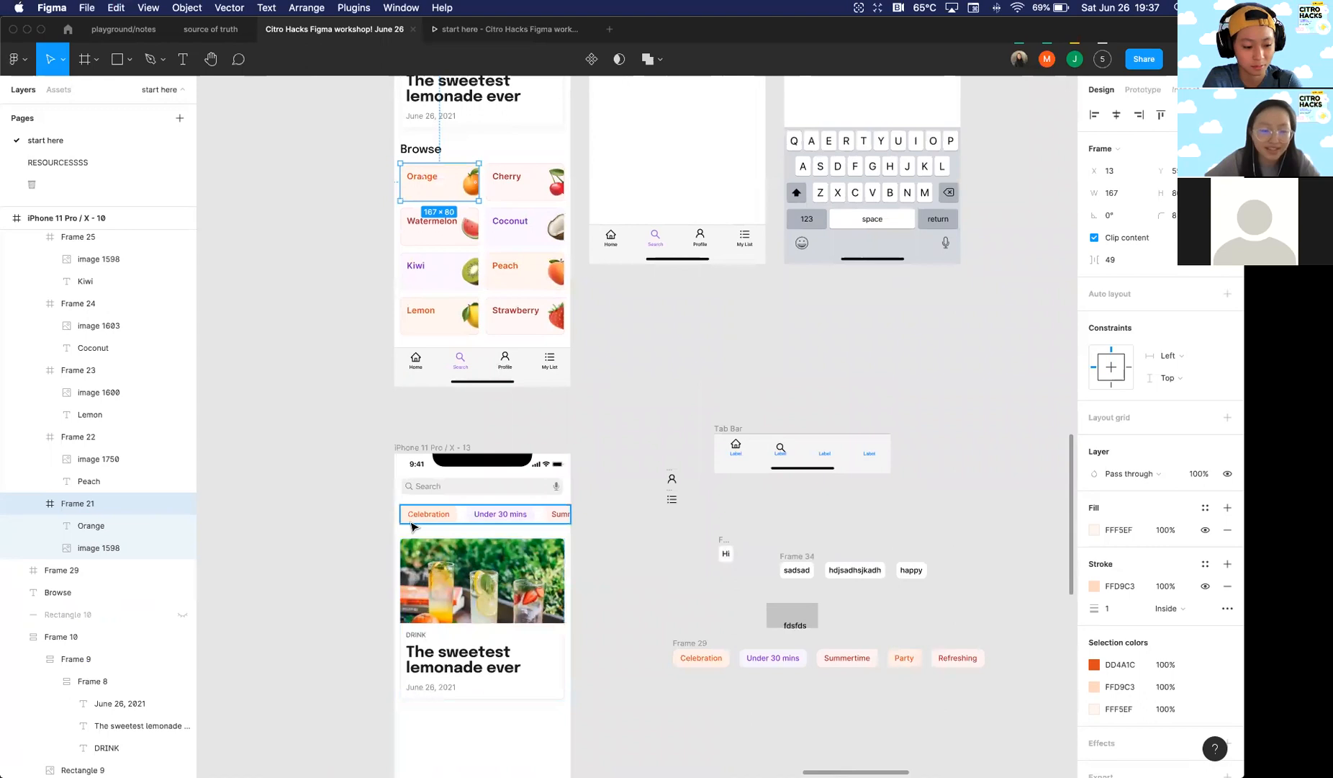
scroll(411, 526, "up", 3)
scroll(374, 467, "down", 3)
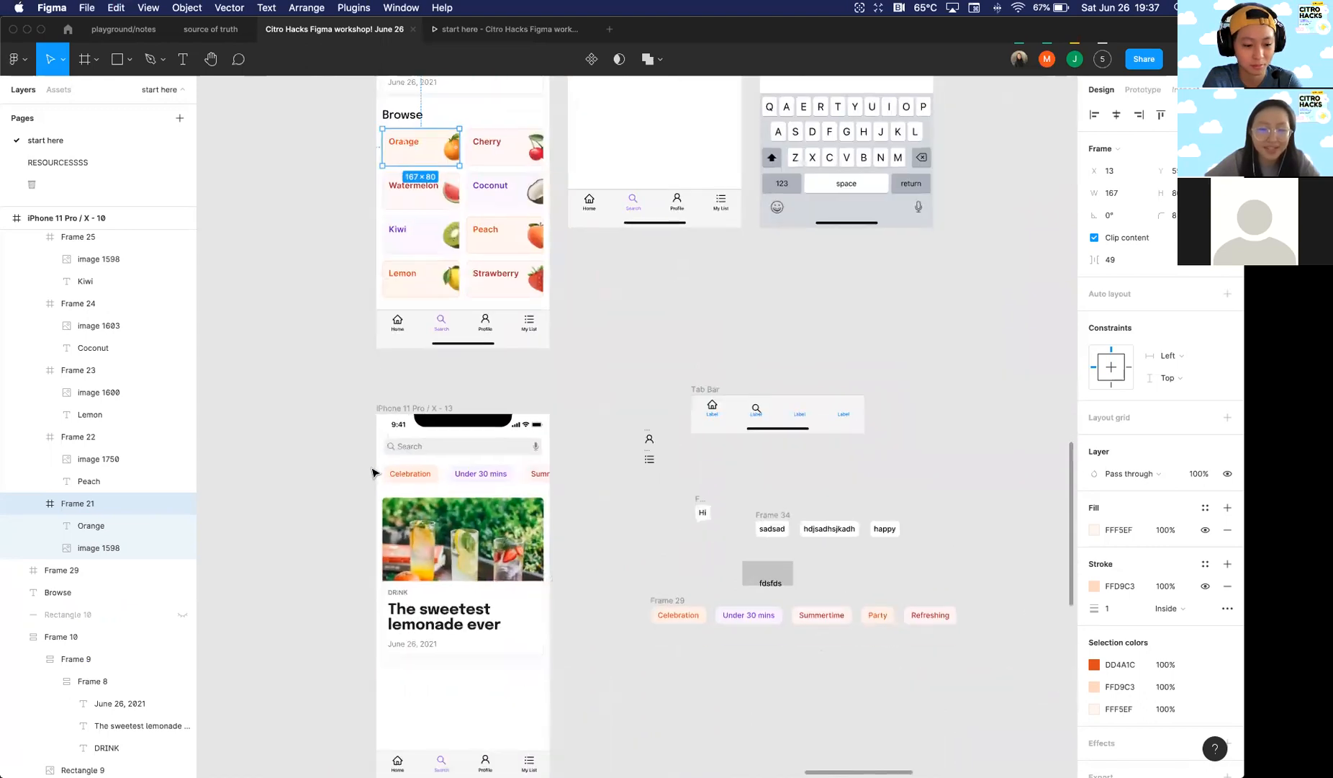
scroll(373, 473, "down", 3)
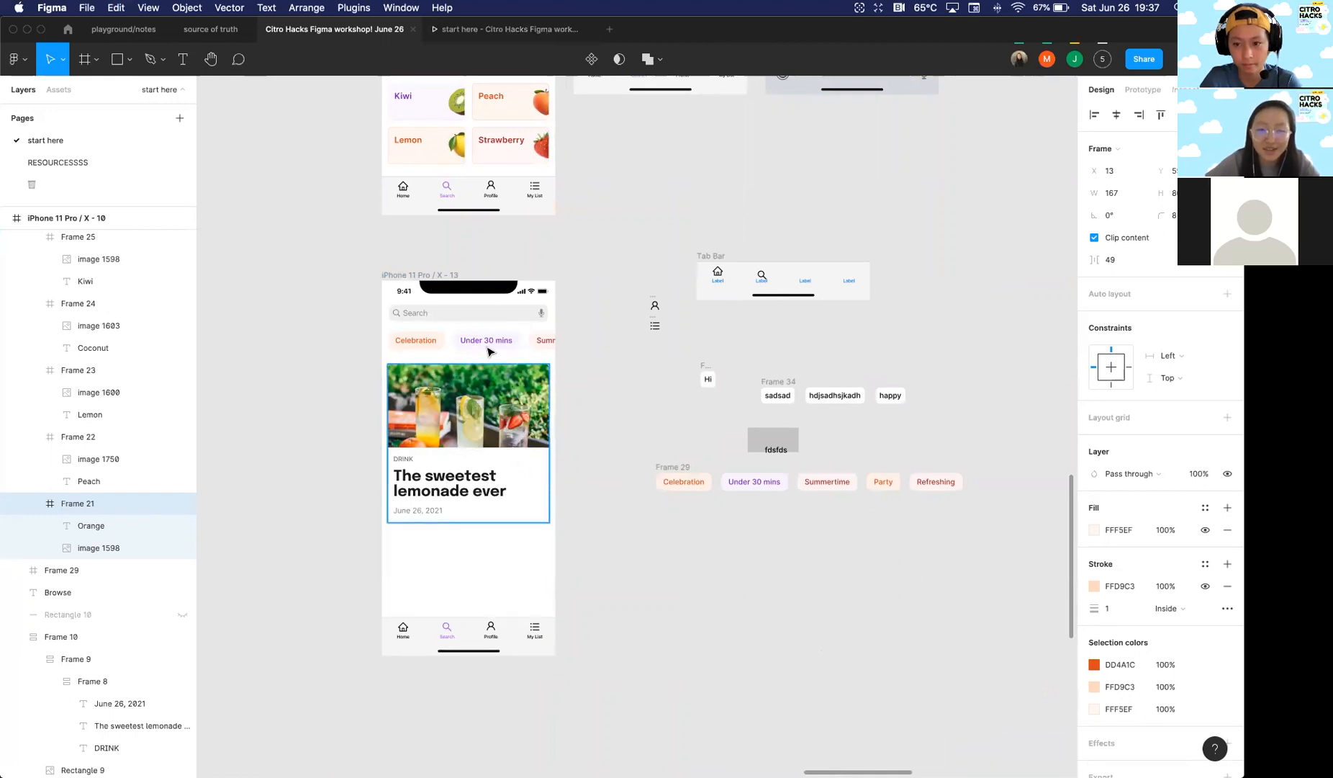
scroll(564, 273, "up", 5)
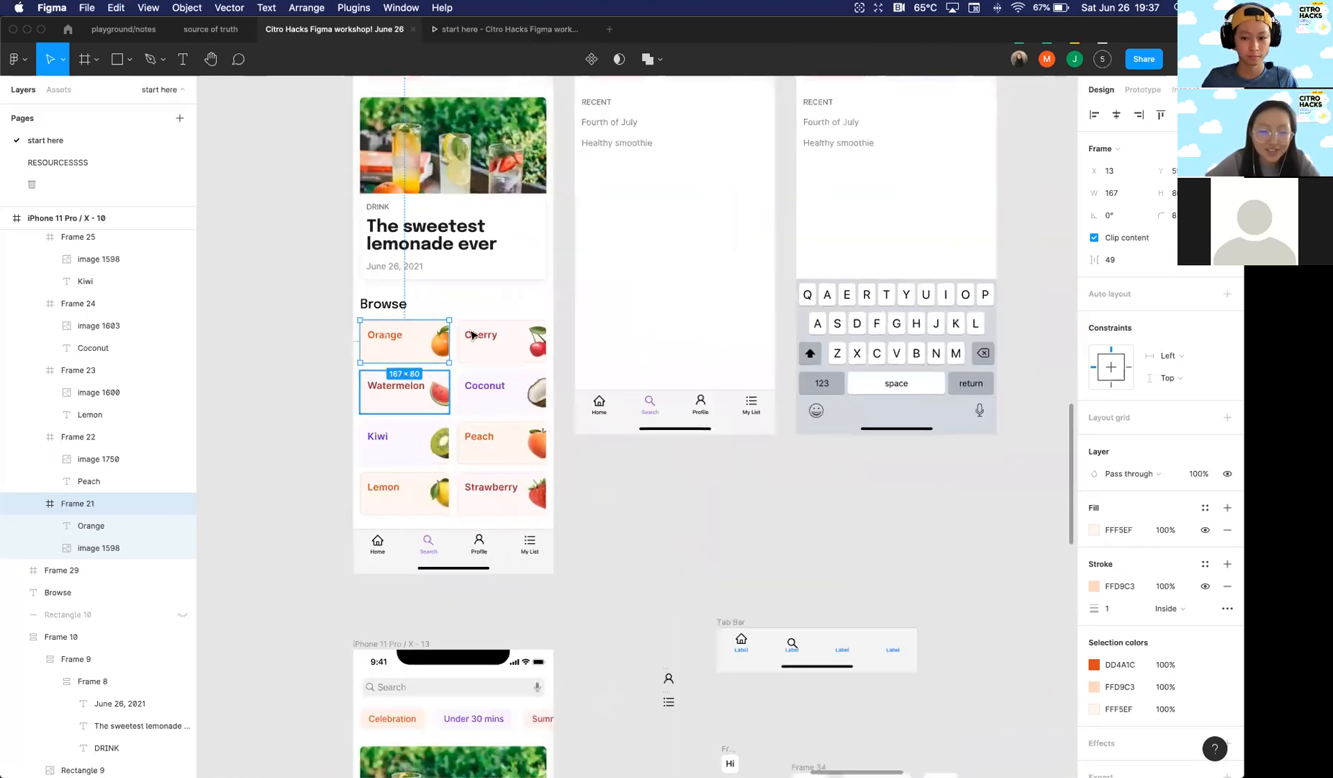
scroll(404, 349, "up", 5)
scroll(371, 371, "down", 5)
scroll(350, 378, "up", 3)
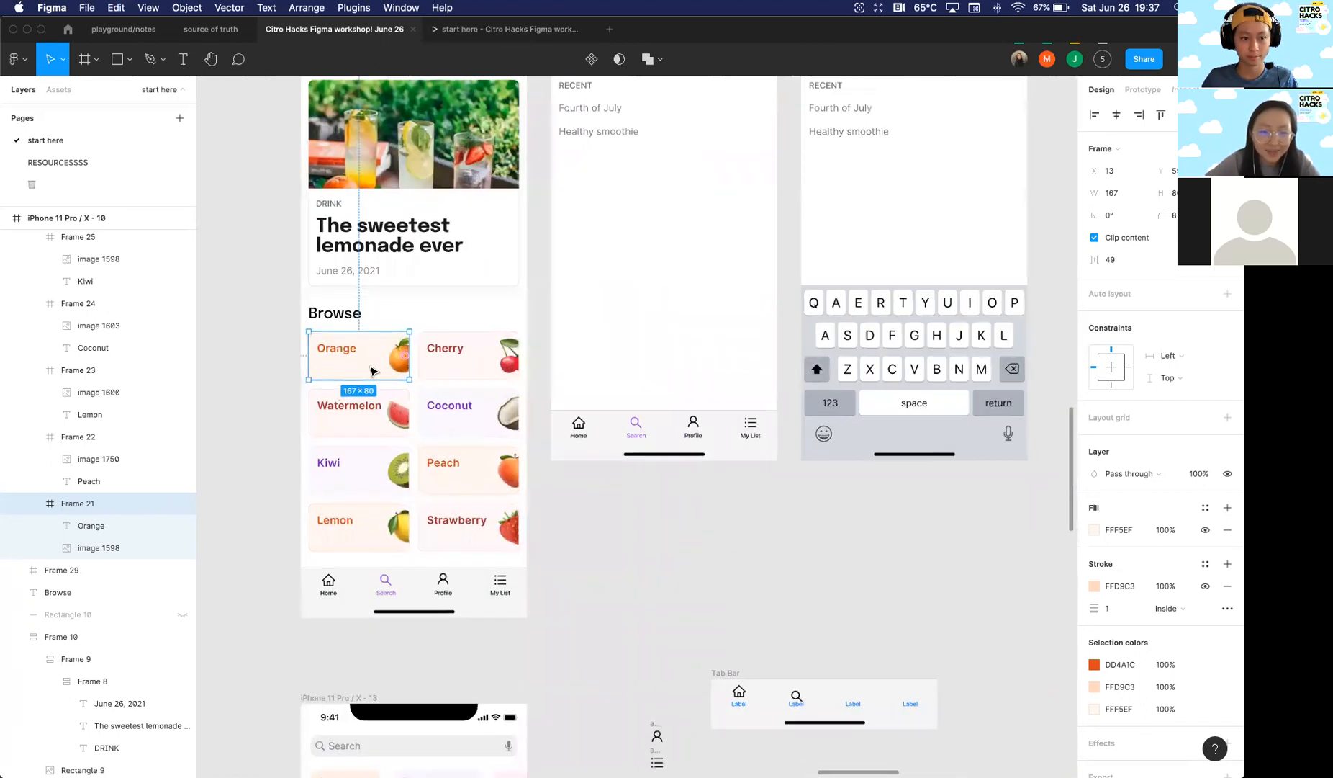
scroll(288, 316, "down", 5)
scroll(272, 305, "up", 3)
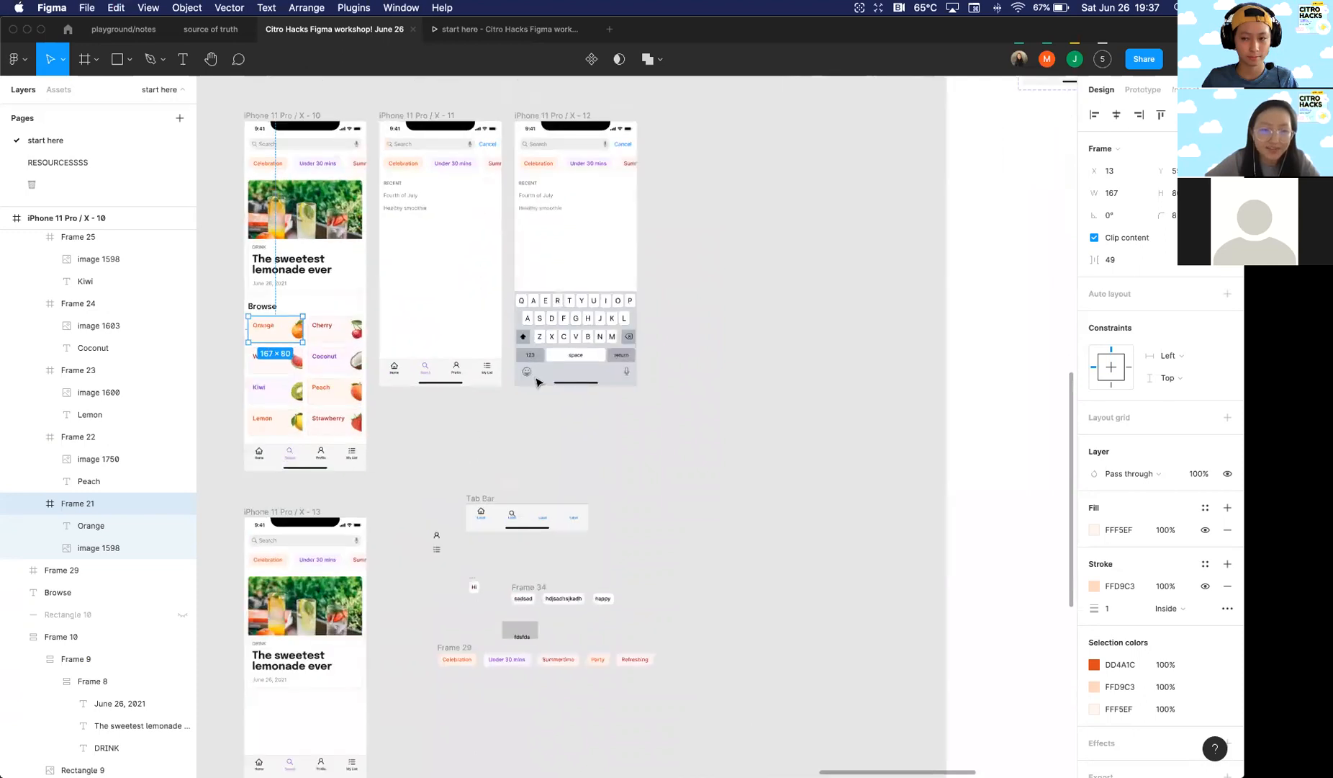
Step: Paste a copy of the Orange card into the empty area below the navigation components on the Components slide
scroll(538, 381, "down", 5)
scroll(613, 396, "right", 3)
scroll(267, 477, "left", 2)
scroll(292, 394, "up", 4)
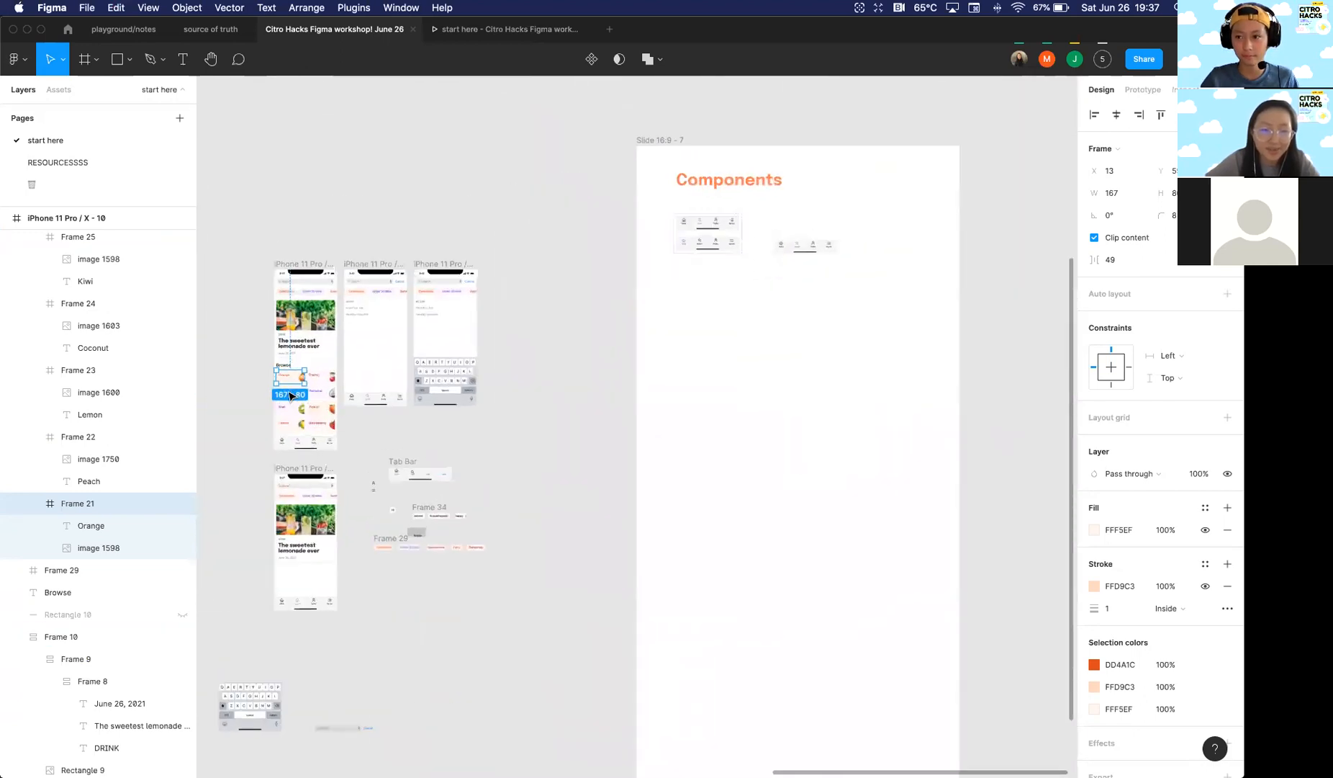
scroll(833, 347, "right", 2)
left_click(833, 350)
scroll(833, 350, "right", 3)
scroll(834, 351, "up", 4)
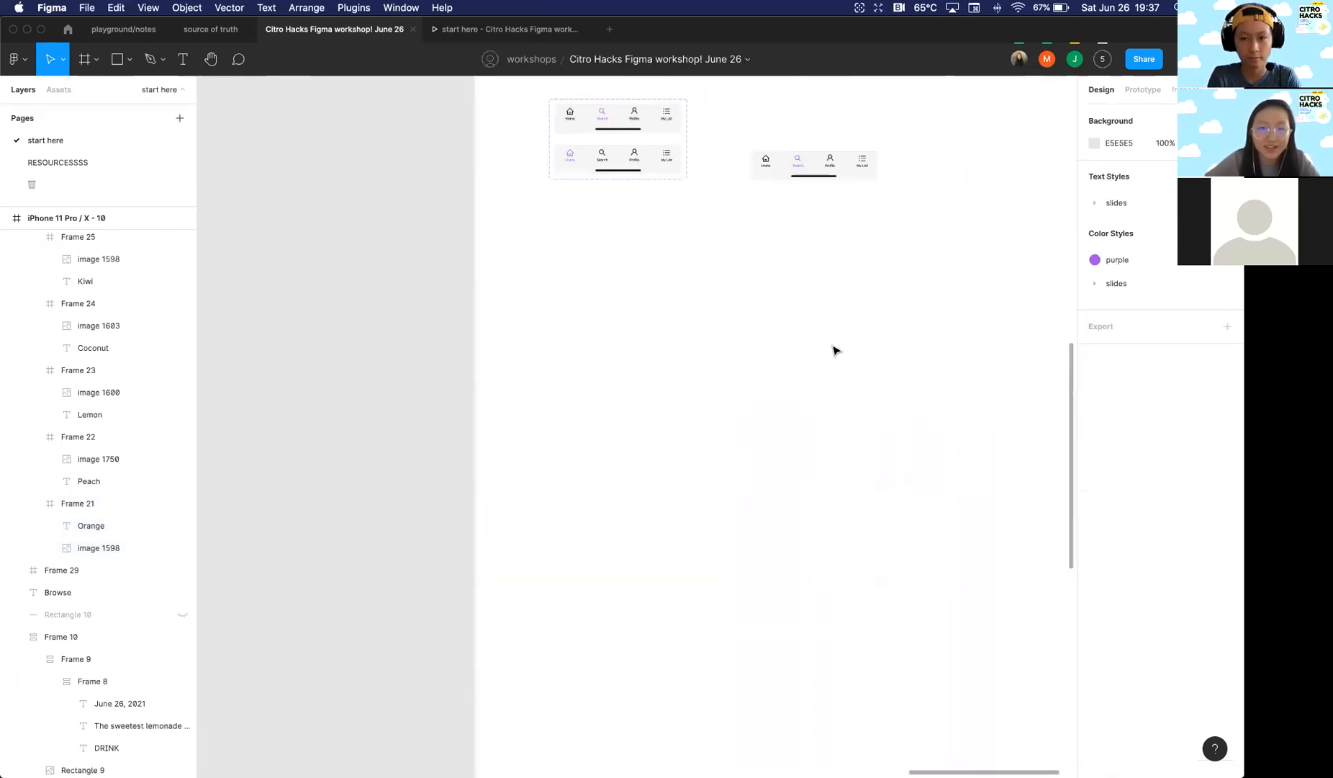
key("cmd+v")
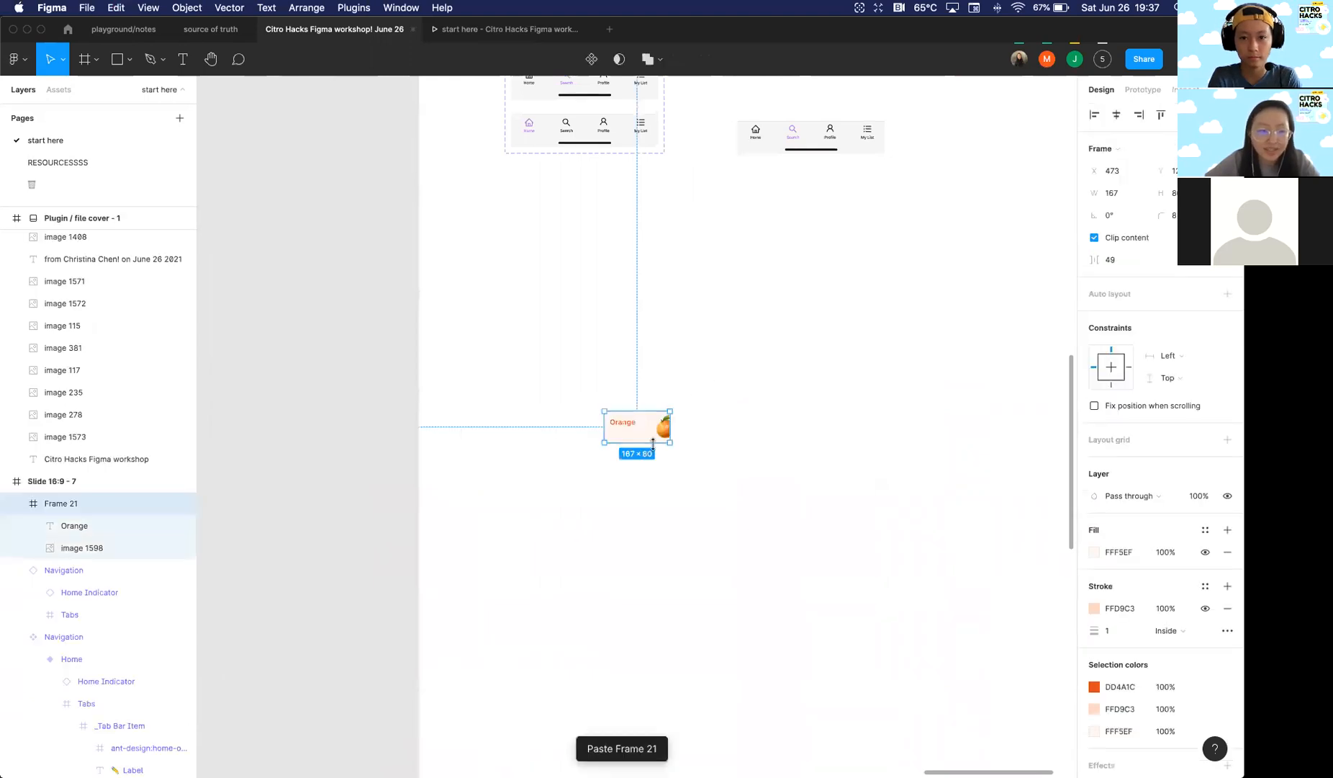
scroll(616, 445, "up", 3)
left_click(732, 436)
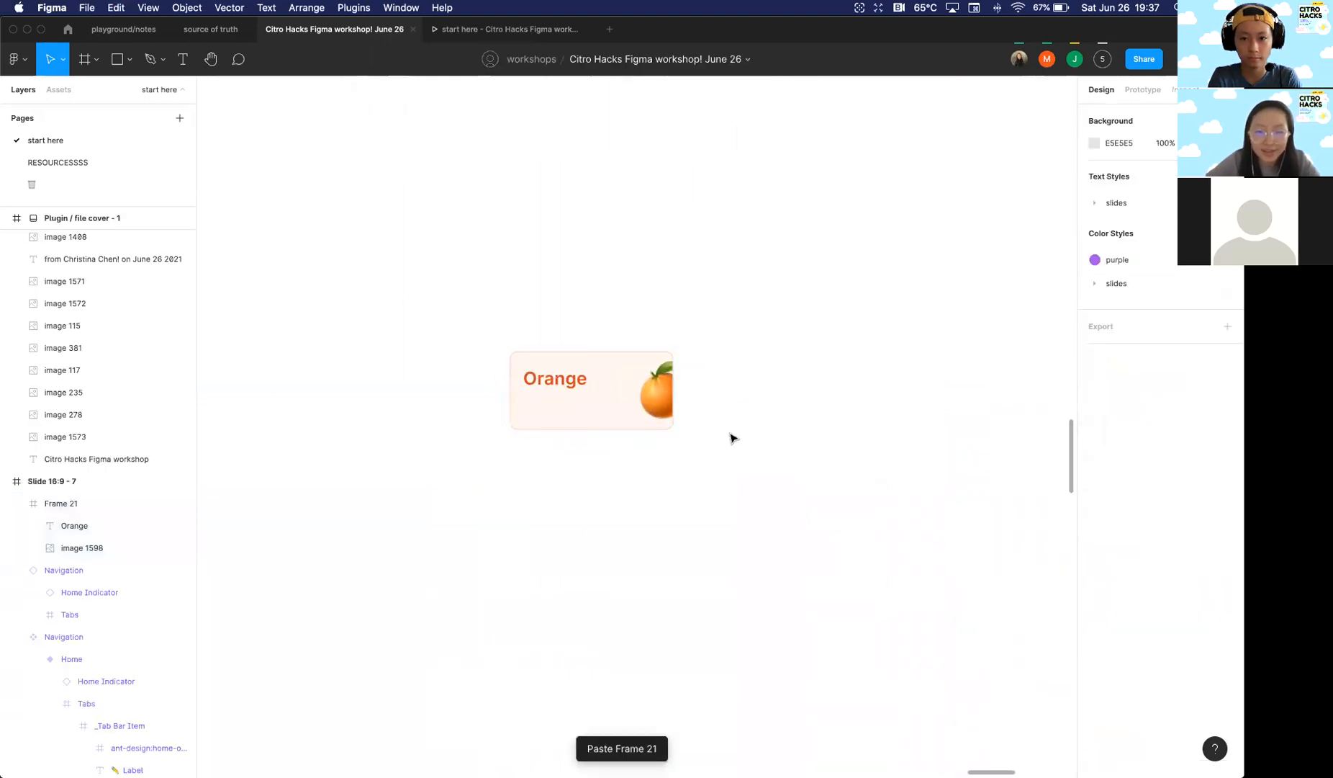
Step: Open the RESOURCESSSS page and find the Food & Drink emoji collection
left_click(97, 164)
scroll(500, 448, "down", 6)
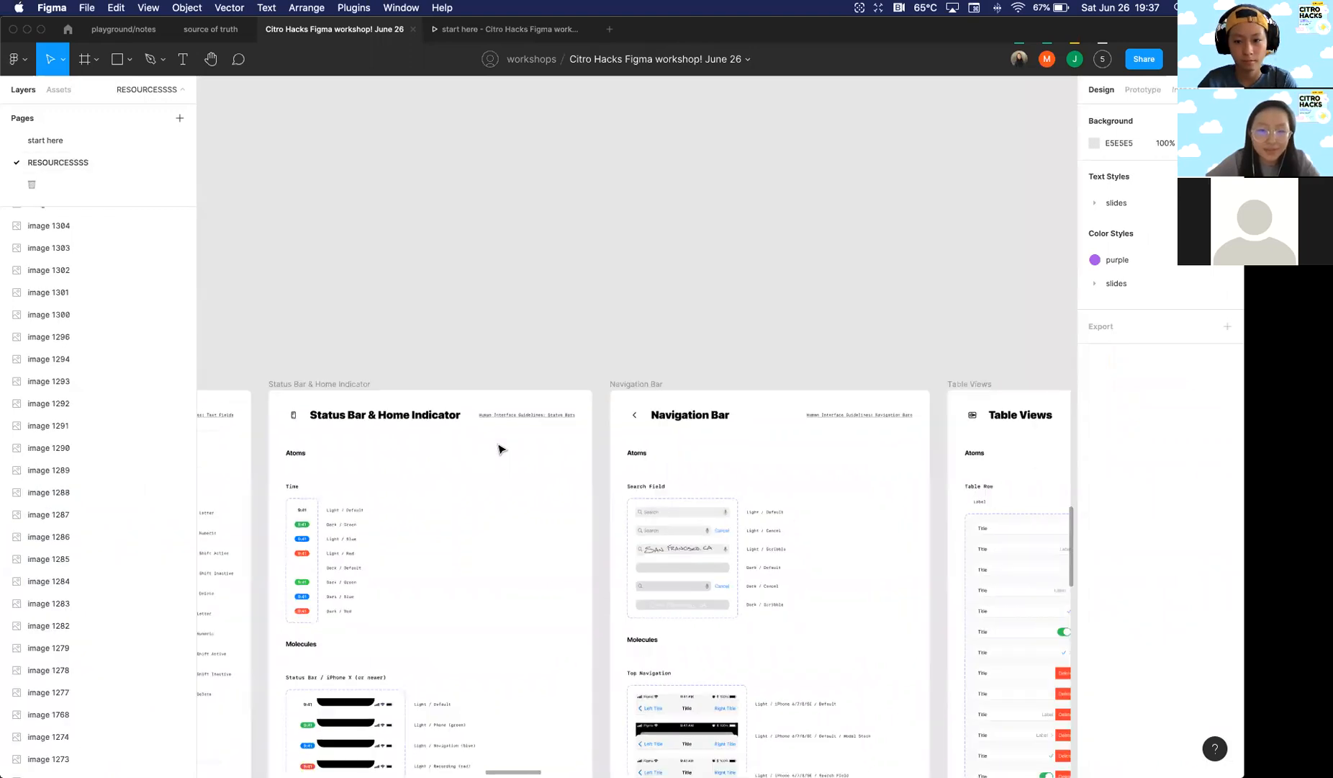
scroll(501, 449, "up", 3)
scroll(461, 304, "up", 2)
scroll(455, 308, "up", 8)
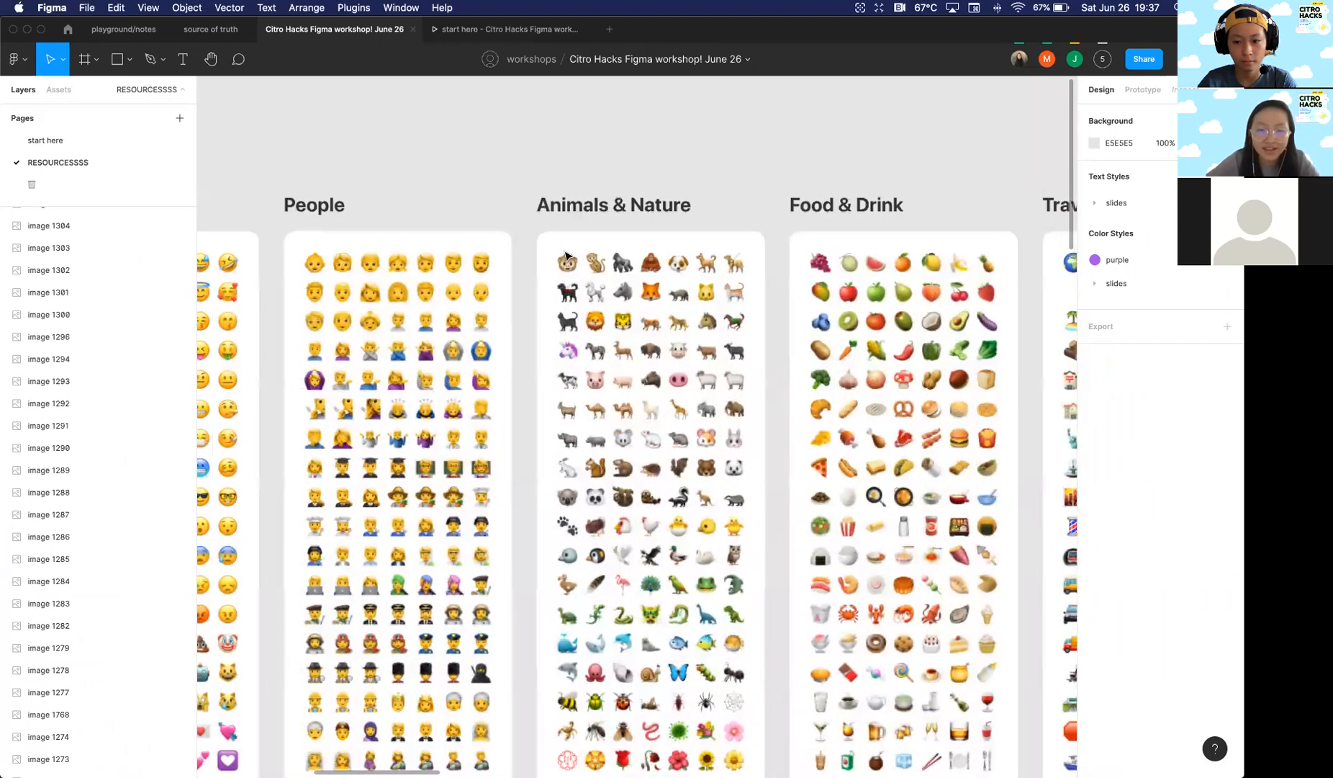
scroll(566, 255, "right", 6)
scroll(401, 255, "up", 5)
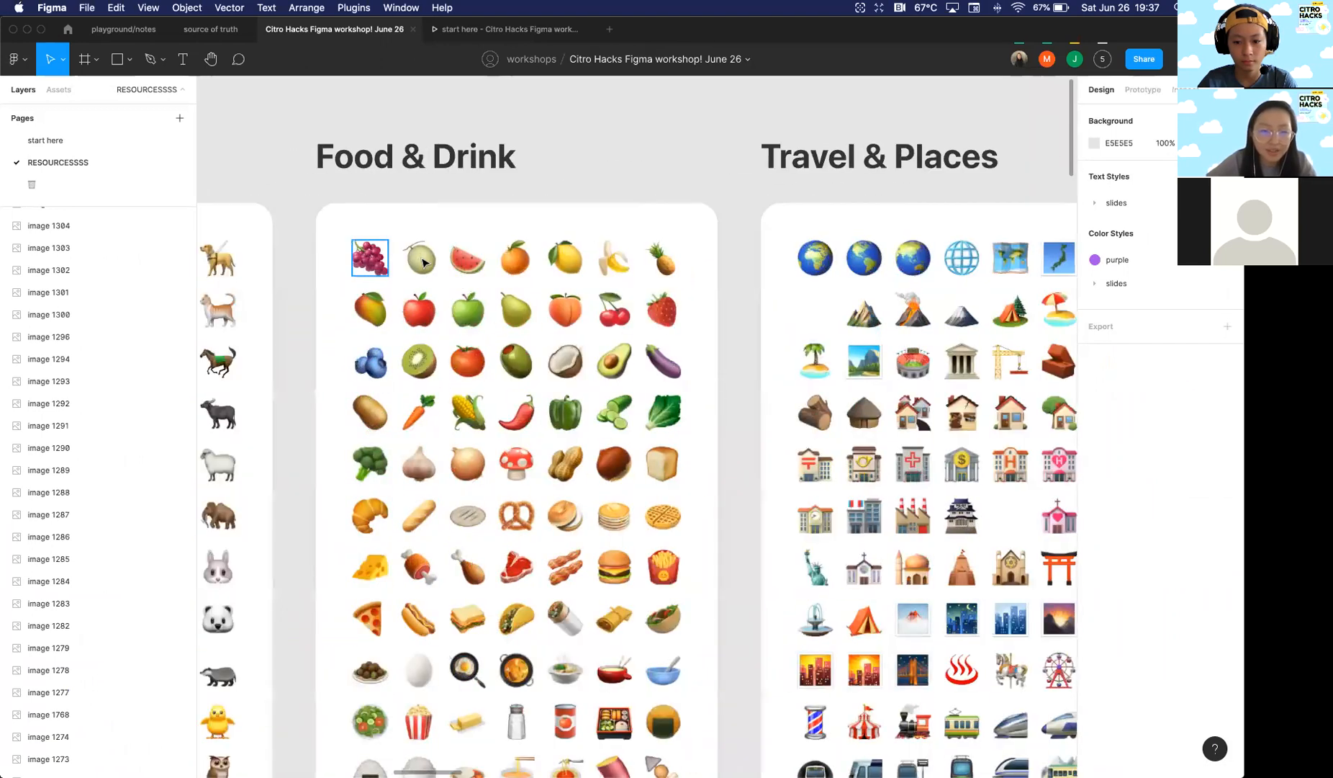
Step: Select and copy the fruit emojis from grapes through coconut in the first three Food & Drink rows, leaving out avocado and eggplant
left_click(423, 263, "shift")
left_click(464, 260, "shift")
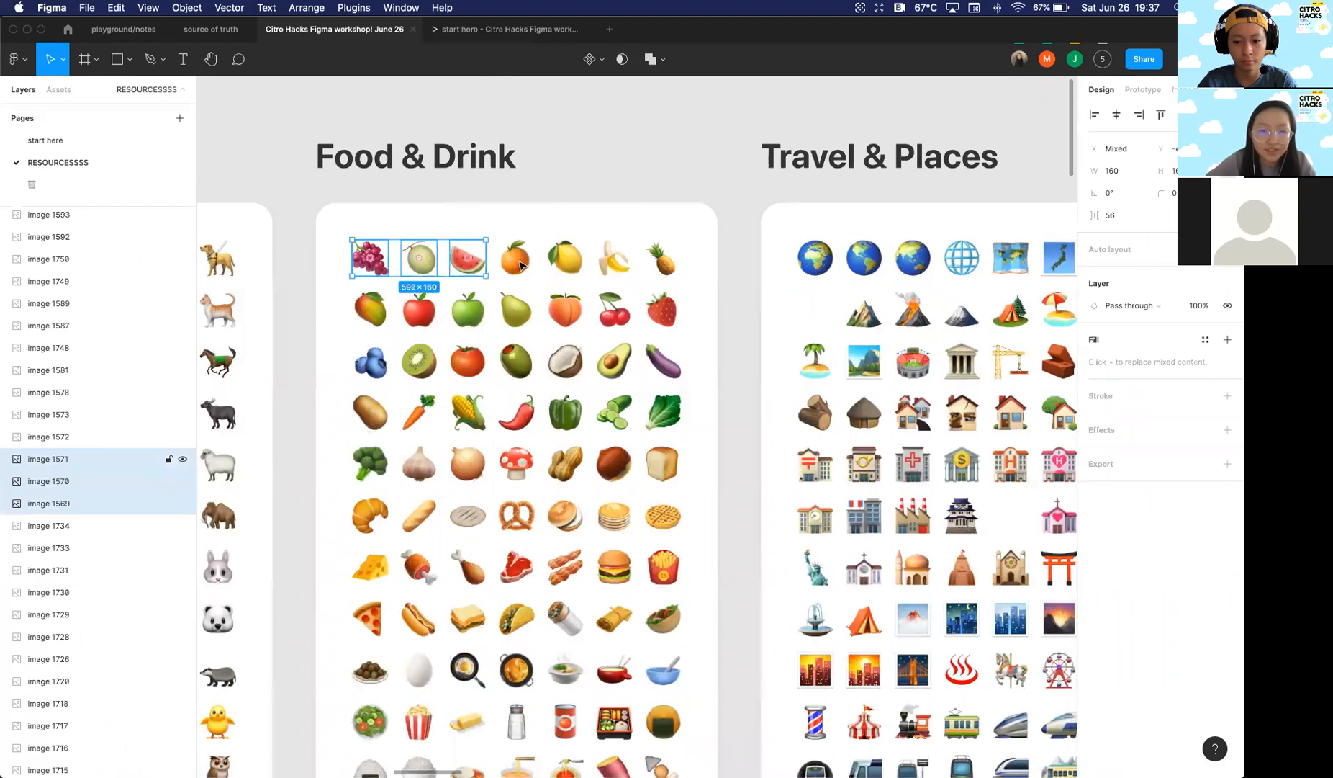
left_click(516, 258, "shift")
left_click(565, 258, "shift")
left_click(615, 257, "shift")
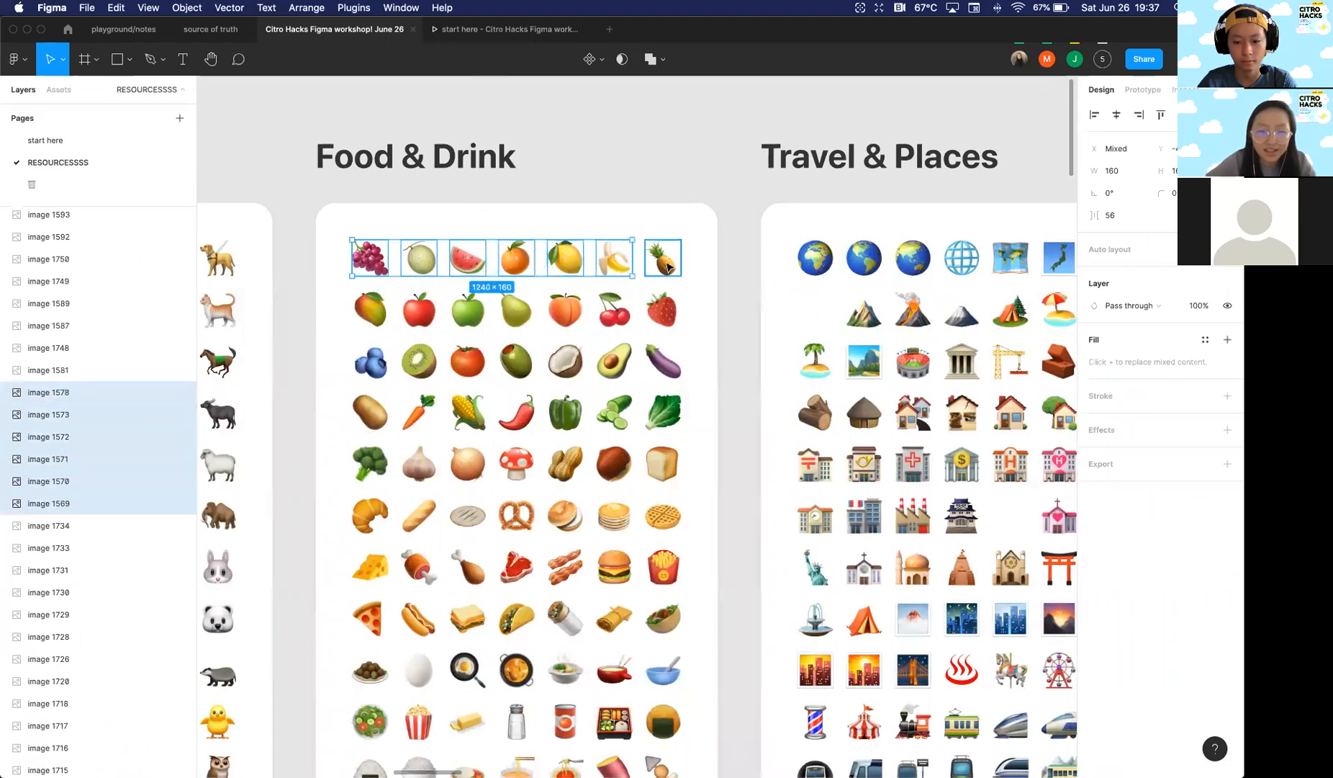
left_click(663, 258, "shift")
left_click(663, 310, "shift")
left_click(614, 309, "shift")
left_click(565, 310, "shift")
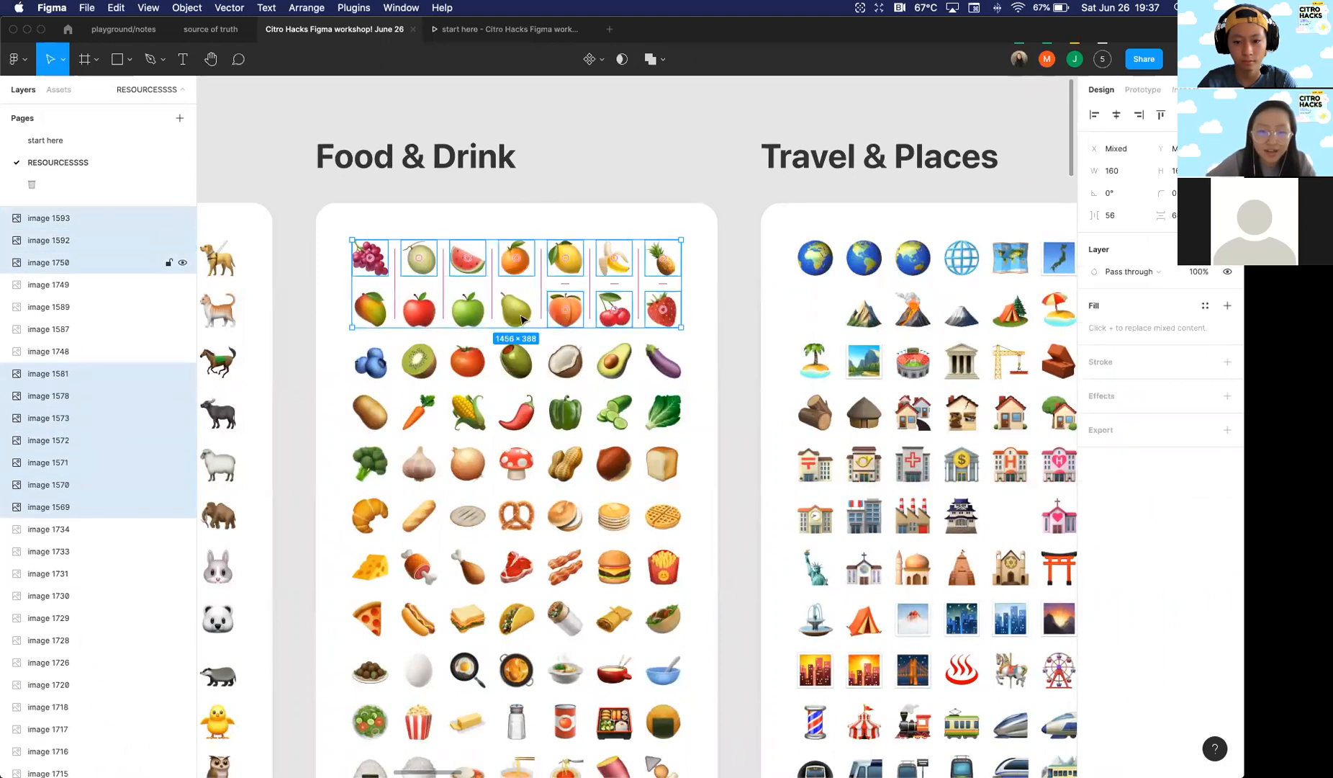
left_click(517, 309, "shift")
left_click(468, 311, "shift")
left_click(419, 310, "shift")
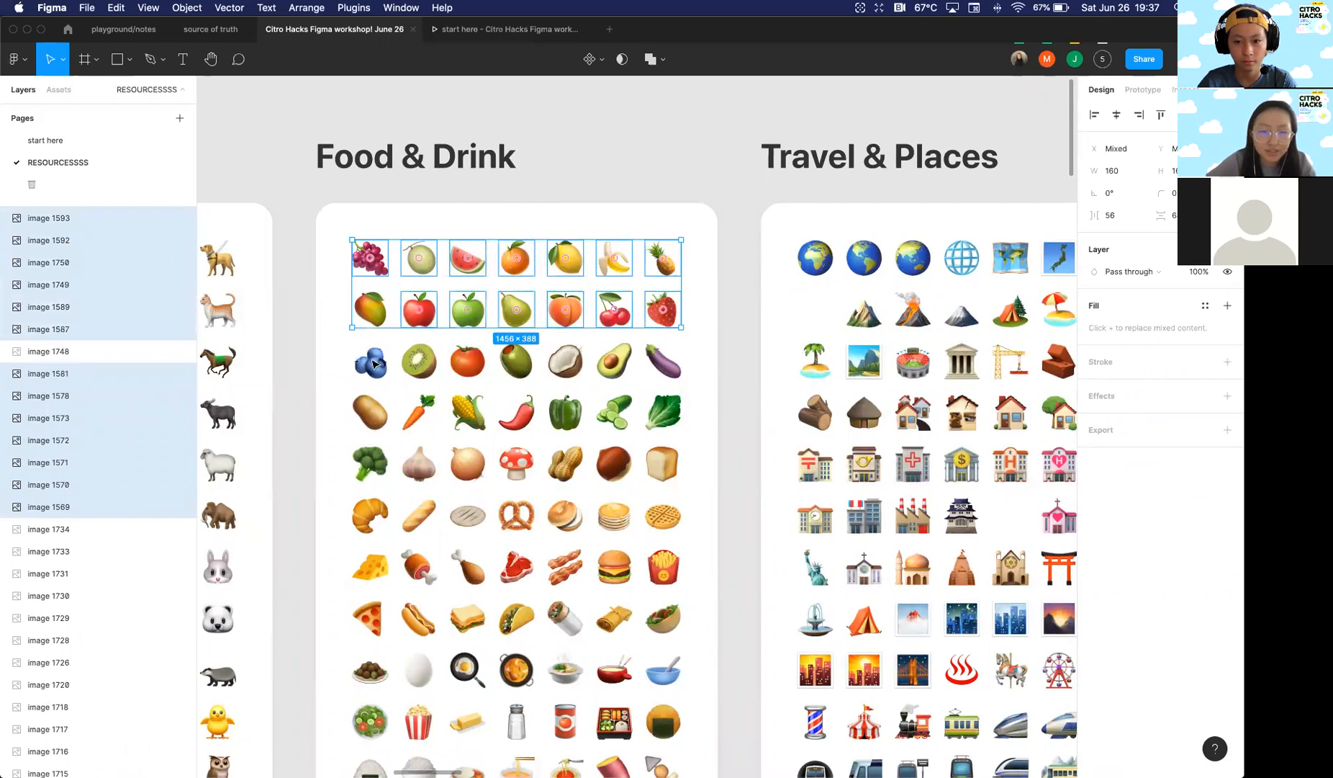
left_click(370, 310, "shift")
left_click(370, 361, "shift")
left_click(419, 362, "shift")
left_click(468, 361, "shift")
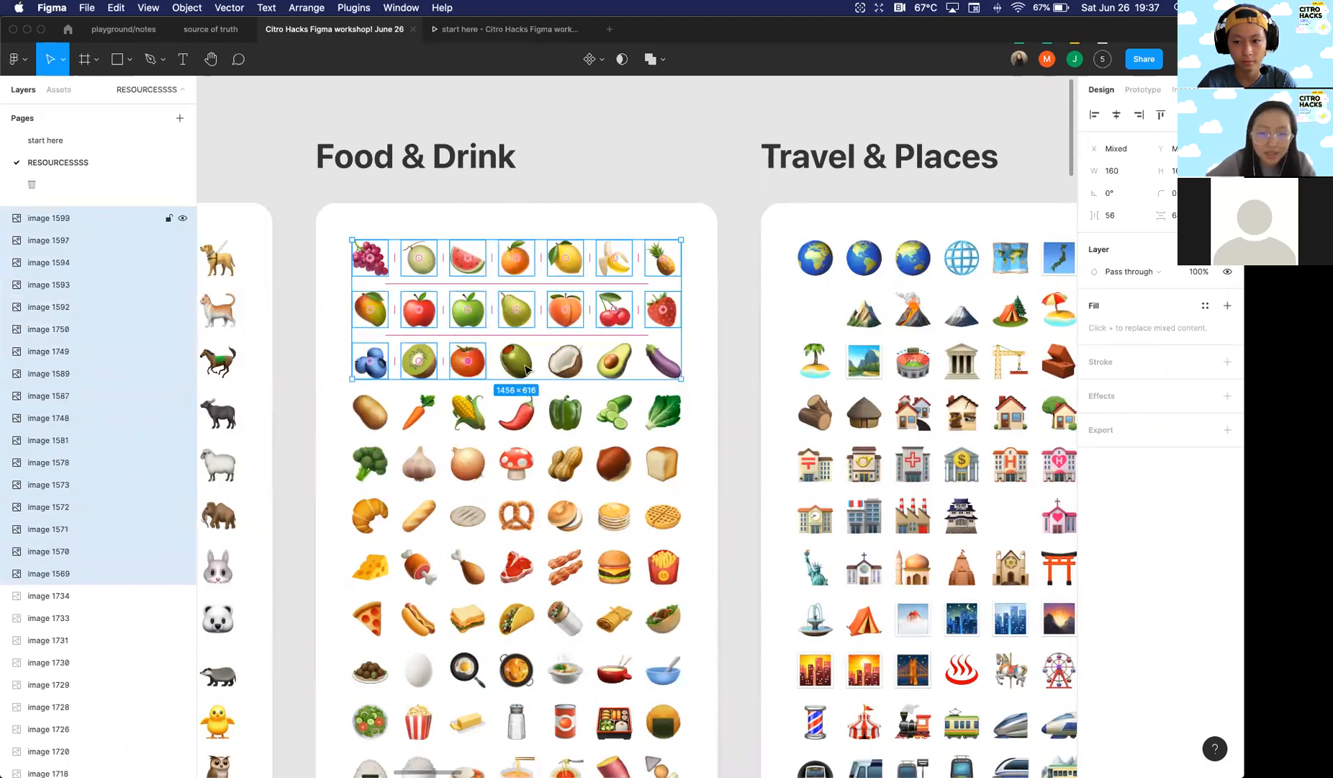
left_click(568, 365, "shift")
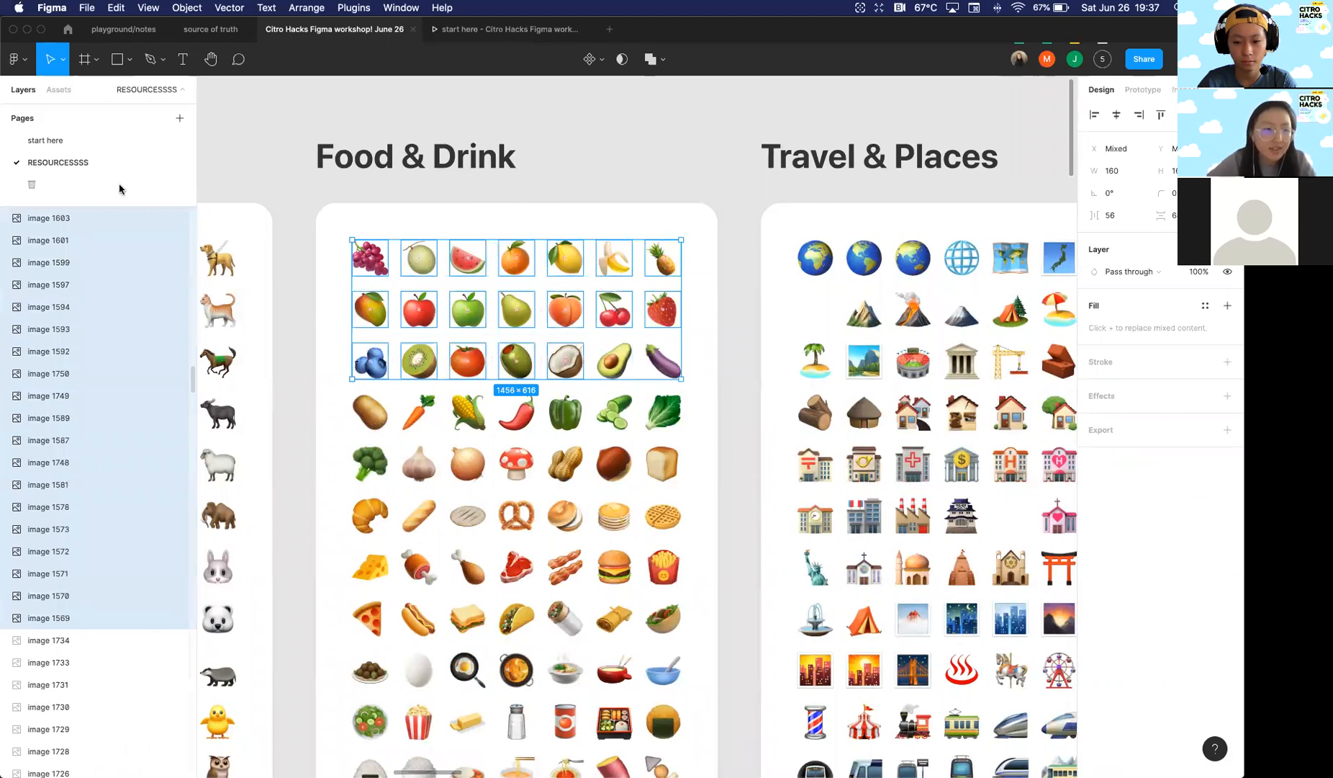
Step: Return to the start here page and paste the copied fruit emojis onto the Components slide near the Orange card
left_click(91, 141)
scroll(433, 328, "down", 6)
scroll(467, 421, "up", 3)
scroll(467, 420, "up", 3)
scroll(446, 432, "up", 1)
scroll(576, 447, "up", 1)
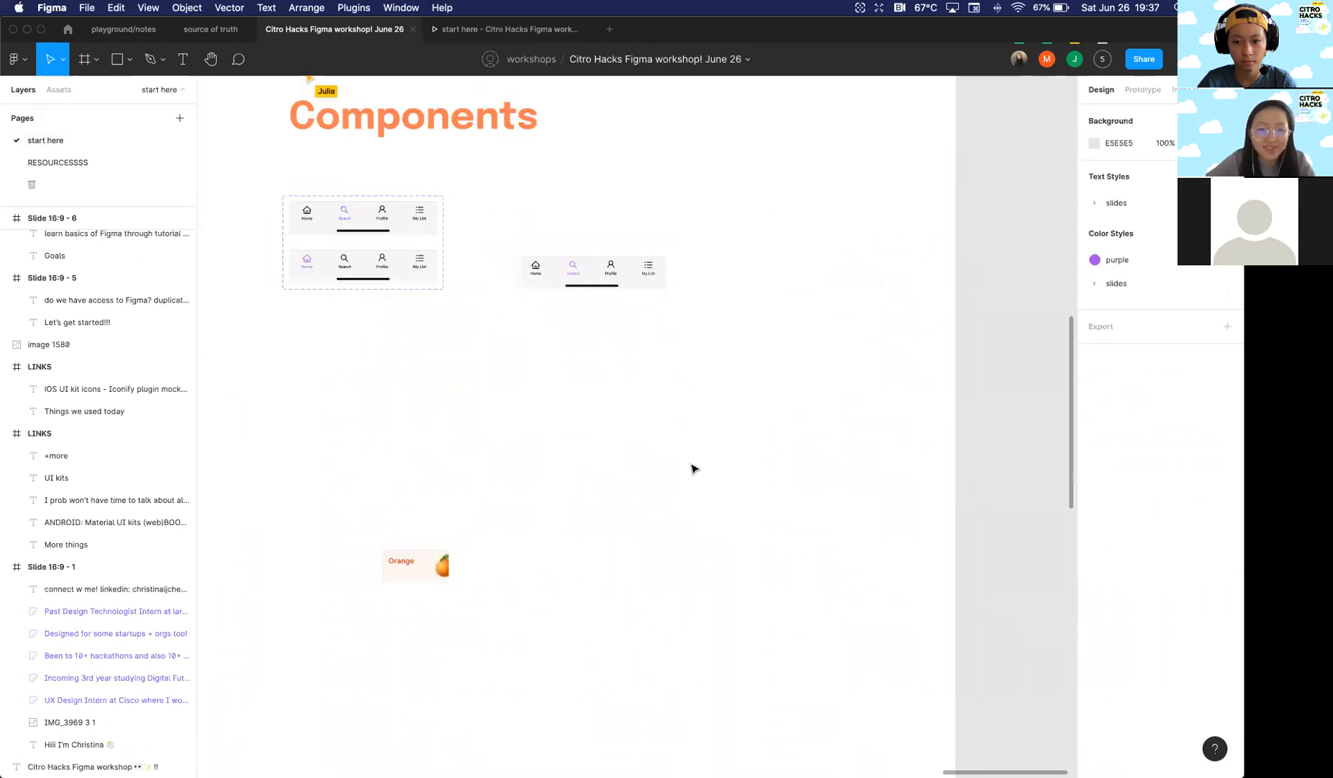
scroll(694, 468, "up", 2)
key("super+v")
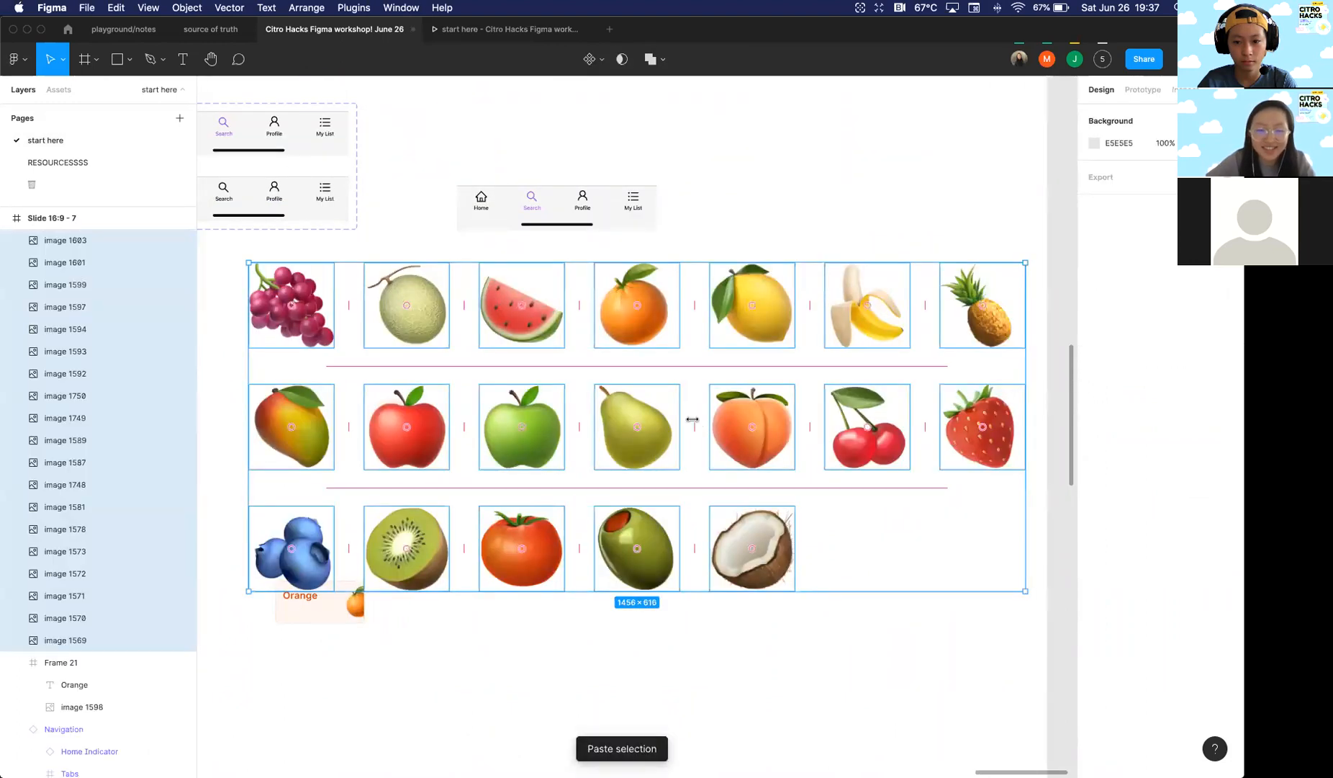
Step: Resize all the pasted fruit emojis to 60 by 60
scroll(692, 419, "down", 5)
scroll(693, 419, "right", 2)
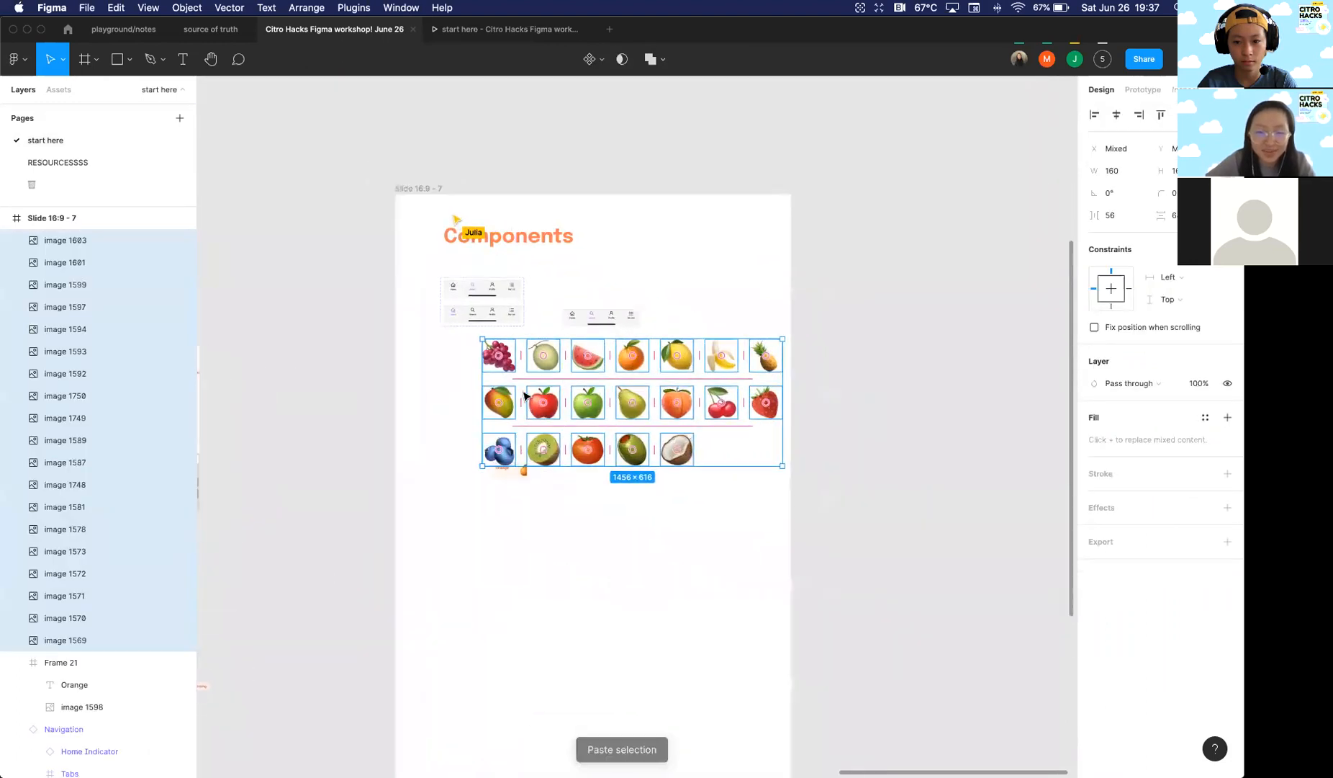
scroll(692, 418, "up", 3)
scroll(525, 396, "down", 1)
scroll(525, 396, "down", 1)
scroll(525, 396, "up", 2)
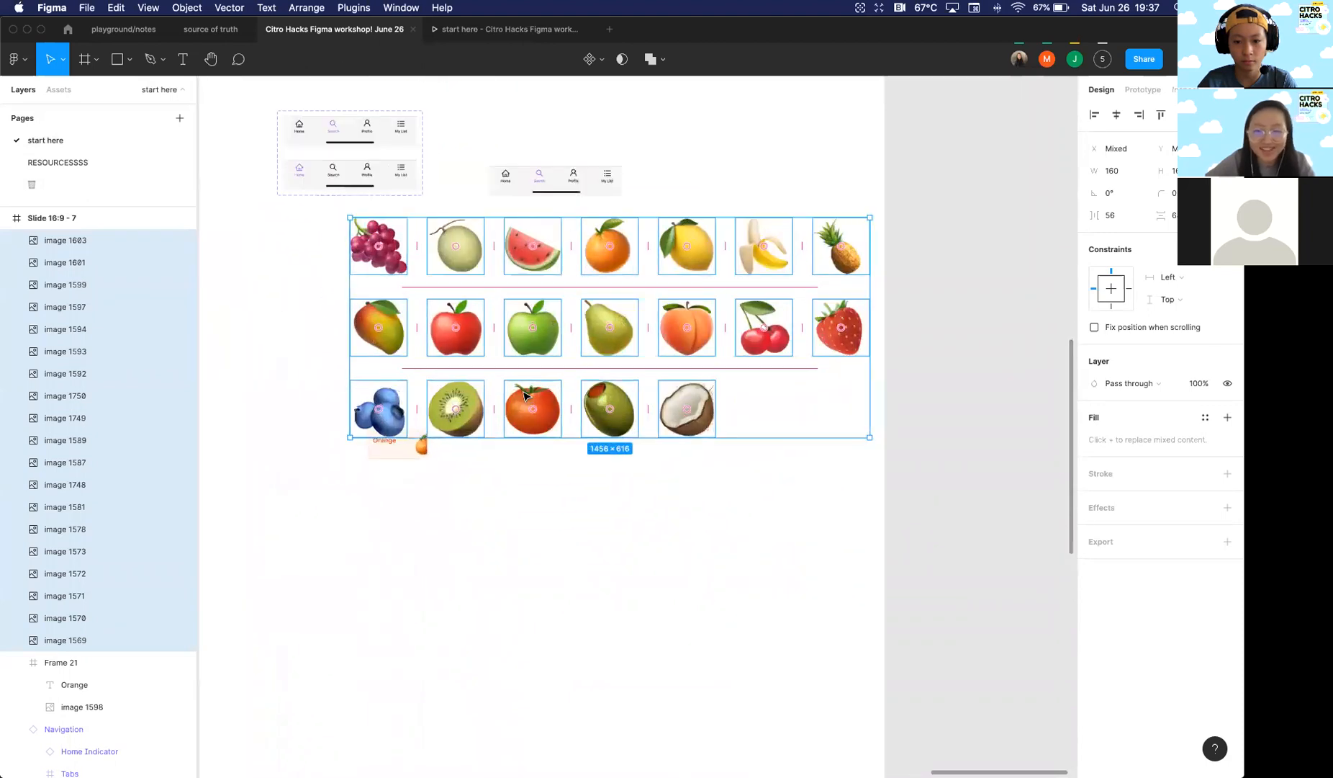
scroll(525, 396, "up", 1)
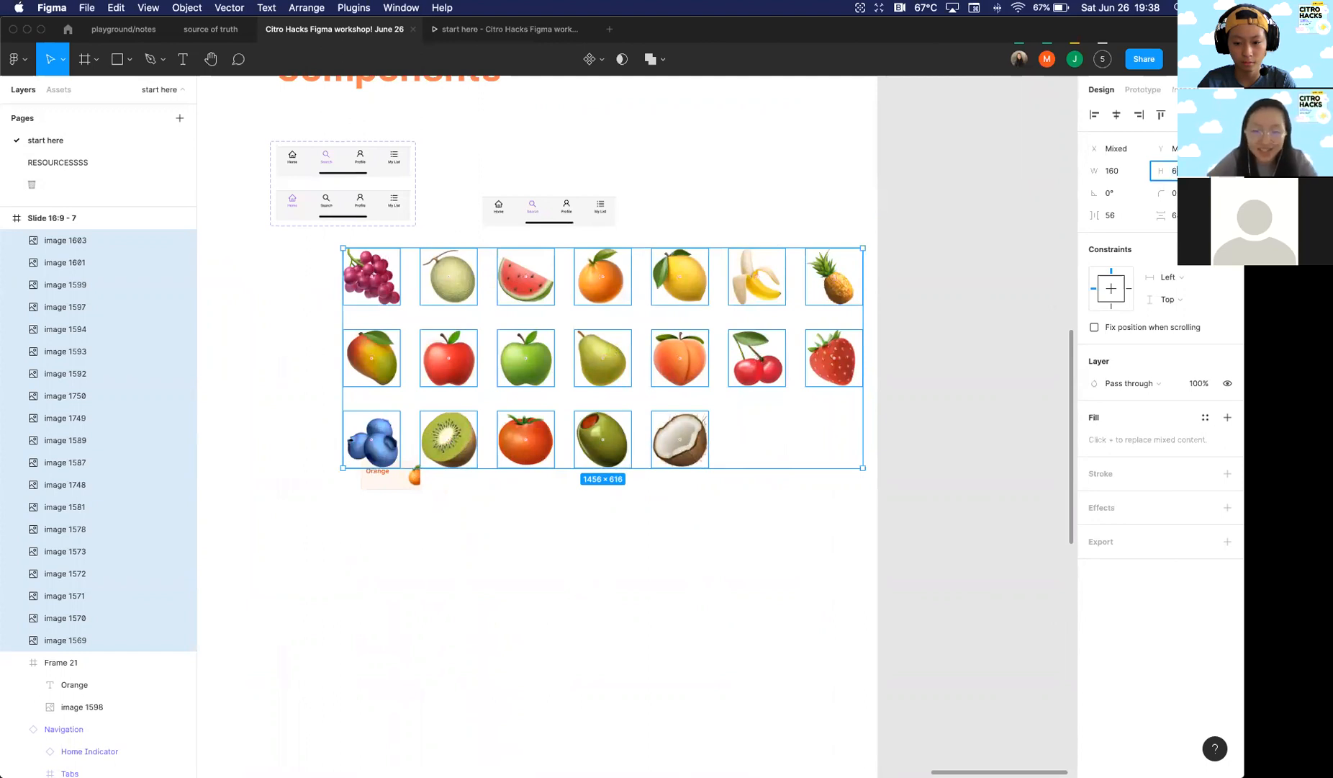
key("Return")
Step: Set the fruit emojis' horizontal and vertical spacing to 20 and move the grid beside the Orange card
left_click(1120, 217)
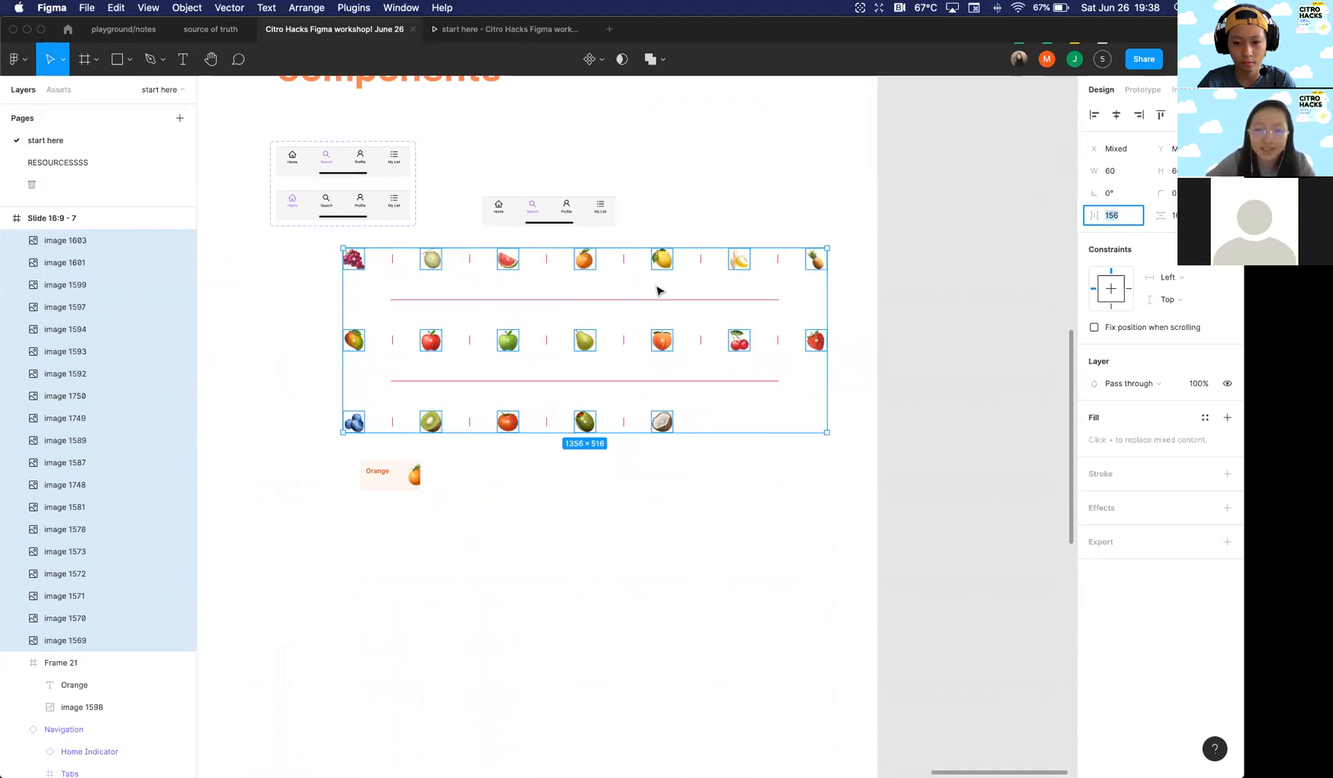
scroll(571, 312, "left", 3)
scroll(571, 313, "up", 1)
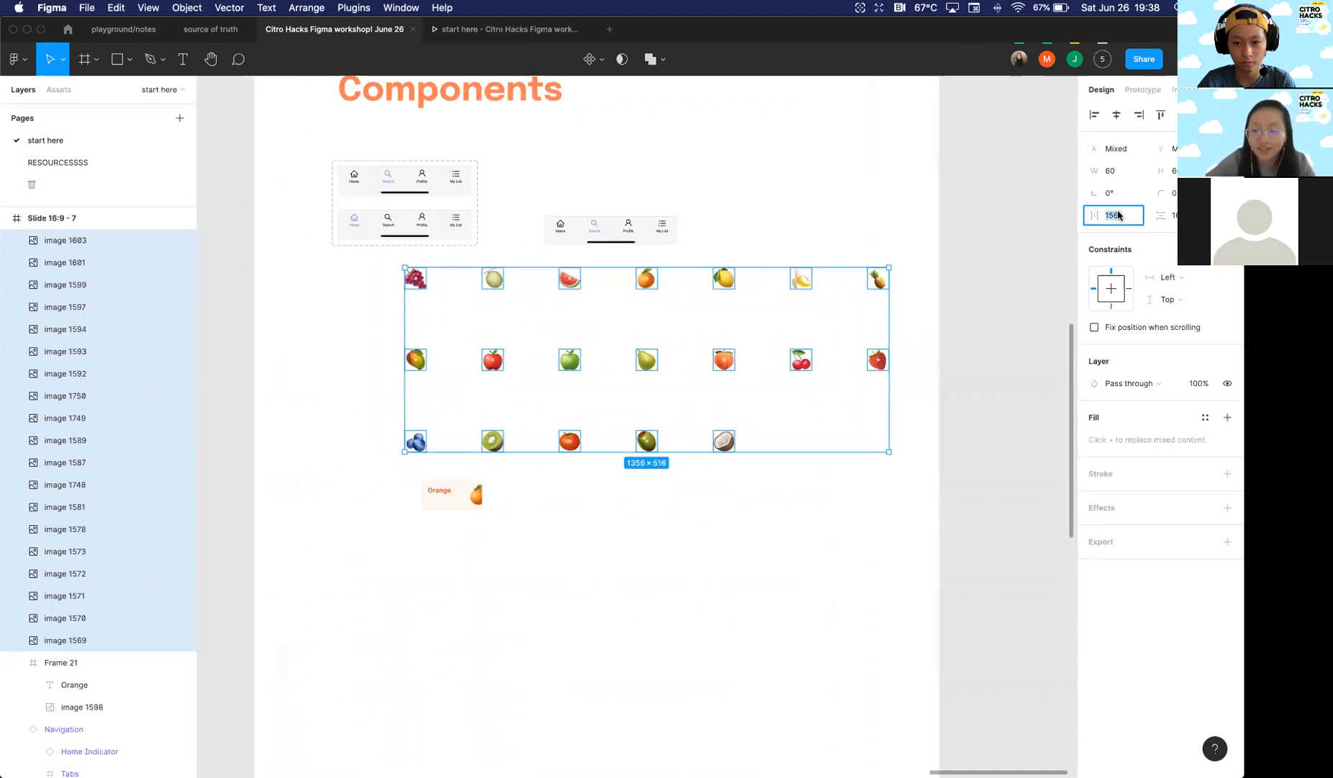
key("Tab")
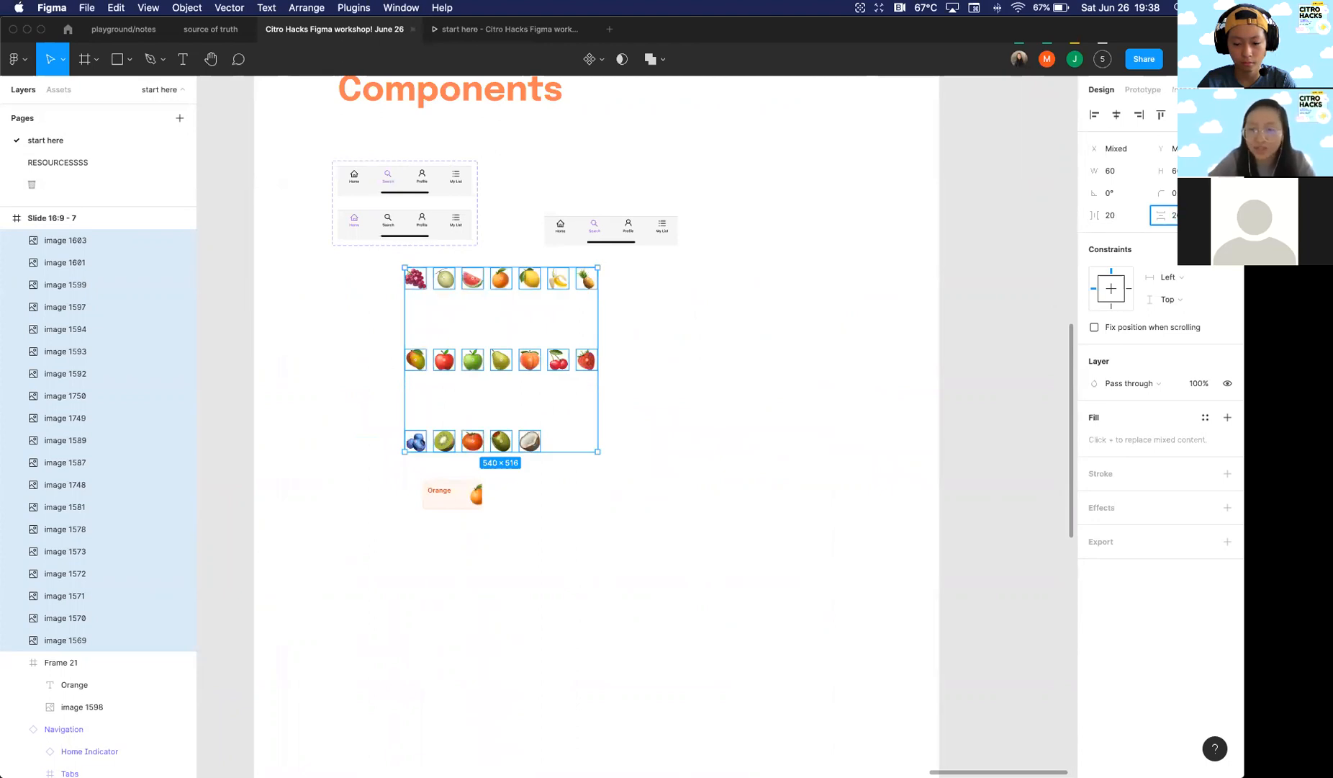
key("Return")
scroll(527, 268, "down", 3)
scroll(526, 245, "left", 2)
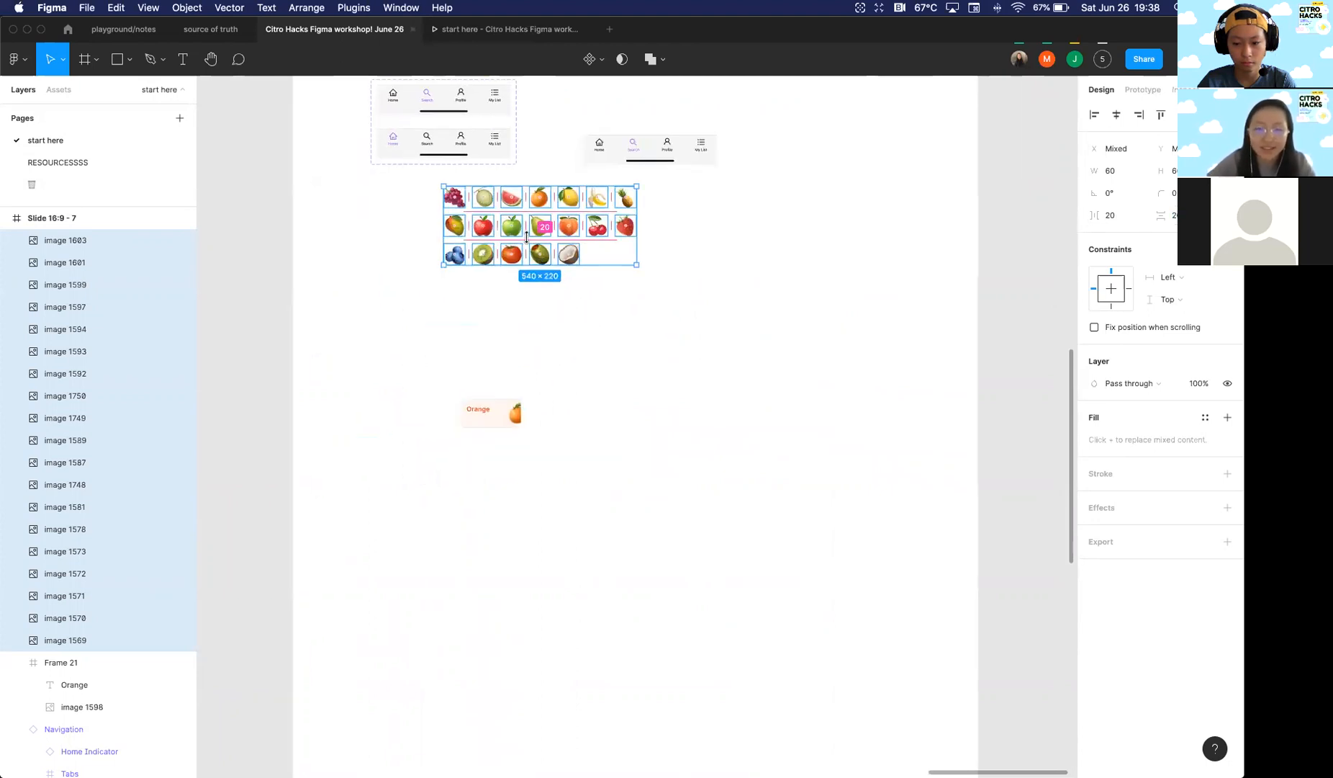
left_click_drag(534, 238, 707, 430)
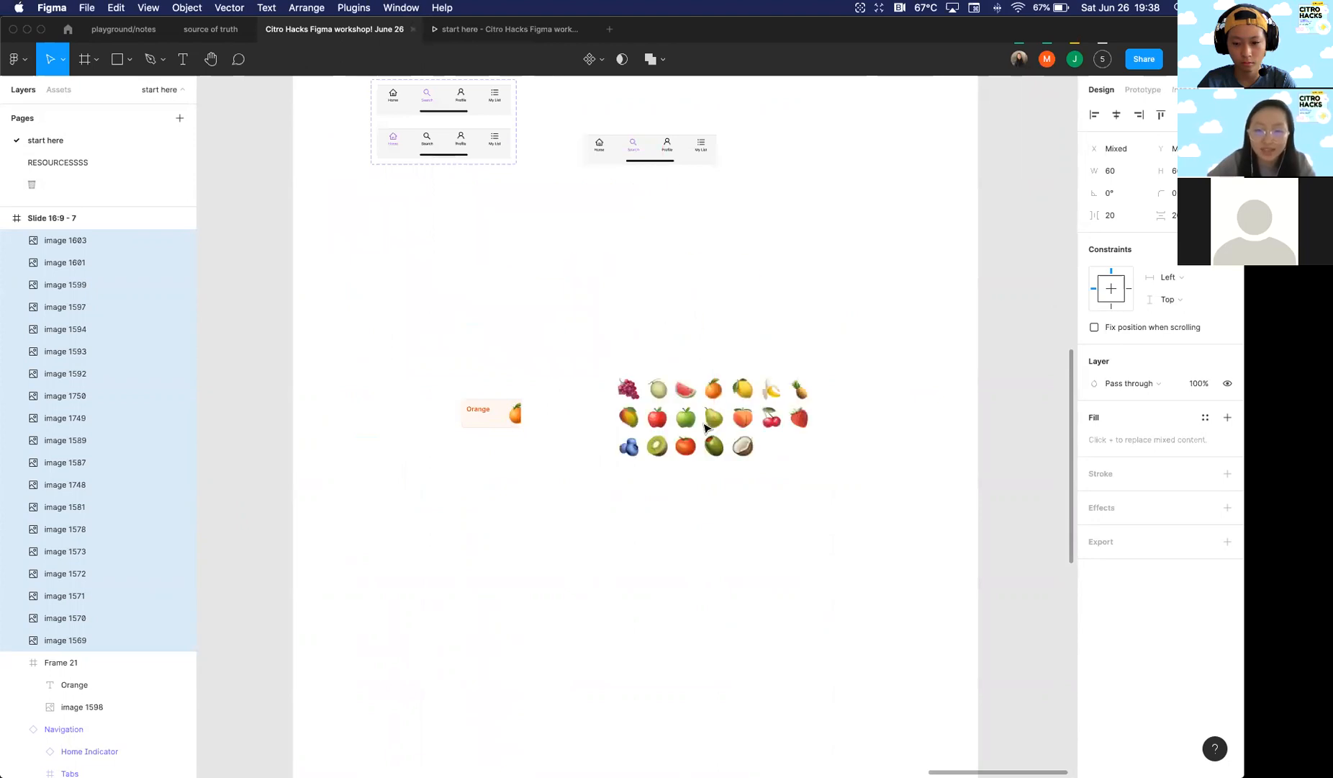
scroll(699, 423, "up", 5)
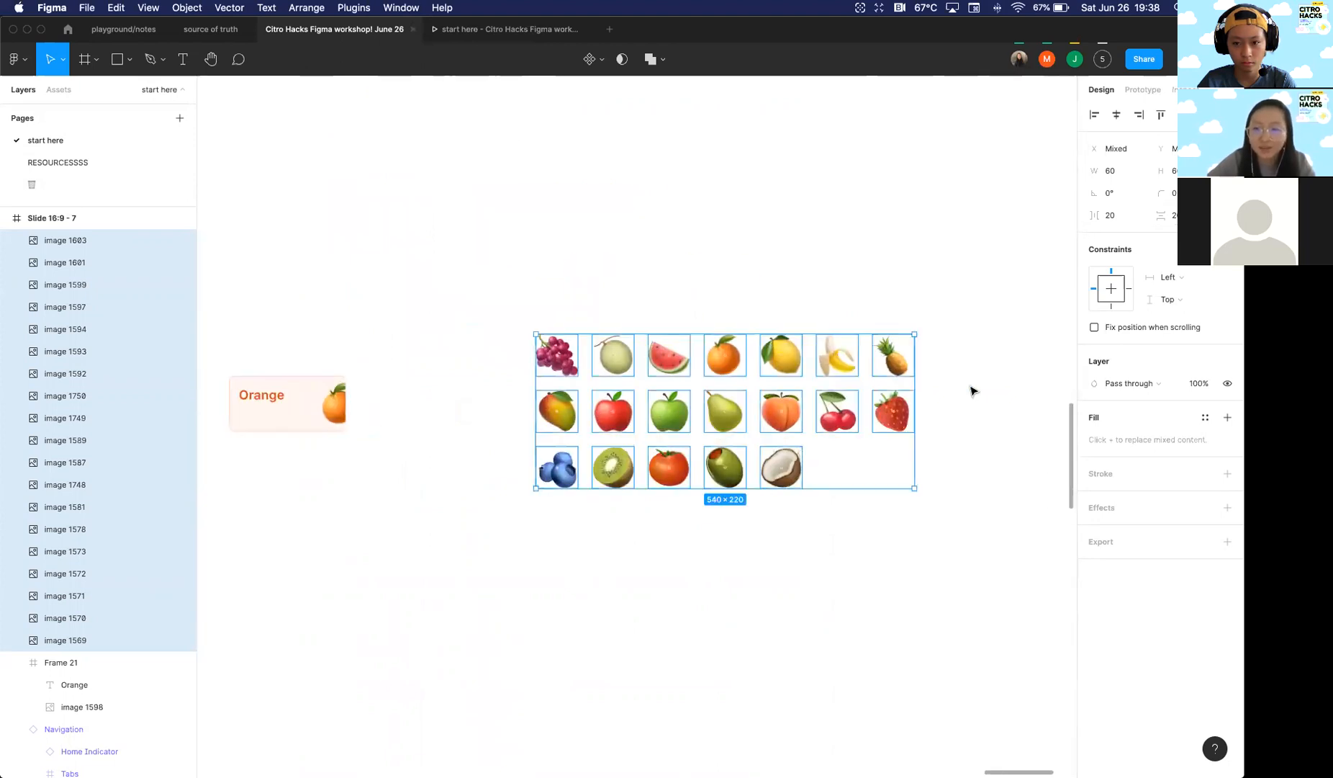
Step: Shift the coconut out of line, tidy up the whole fruit grid and set its vertical spacing to 20
scroll(971, 390, "down", 1)
scroll(971, 390, "left", 2)
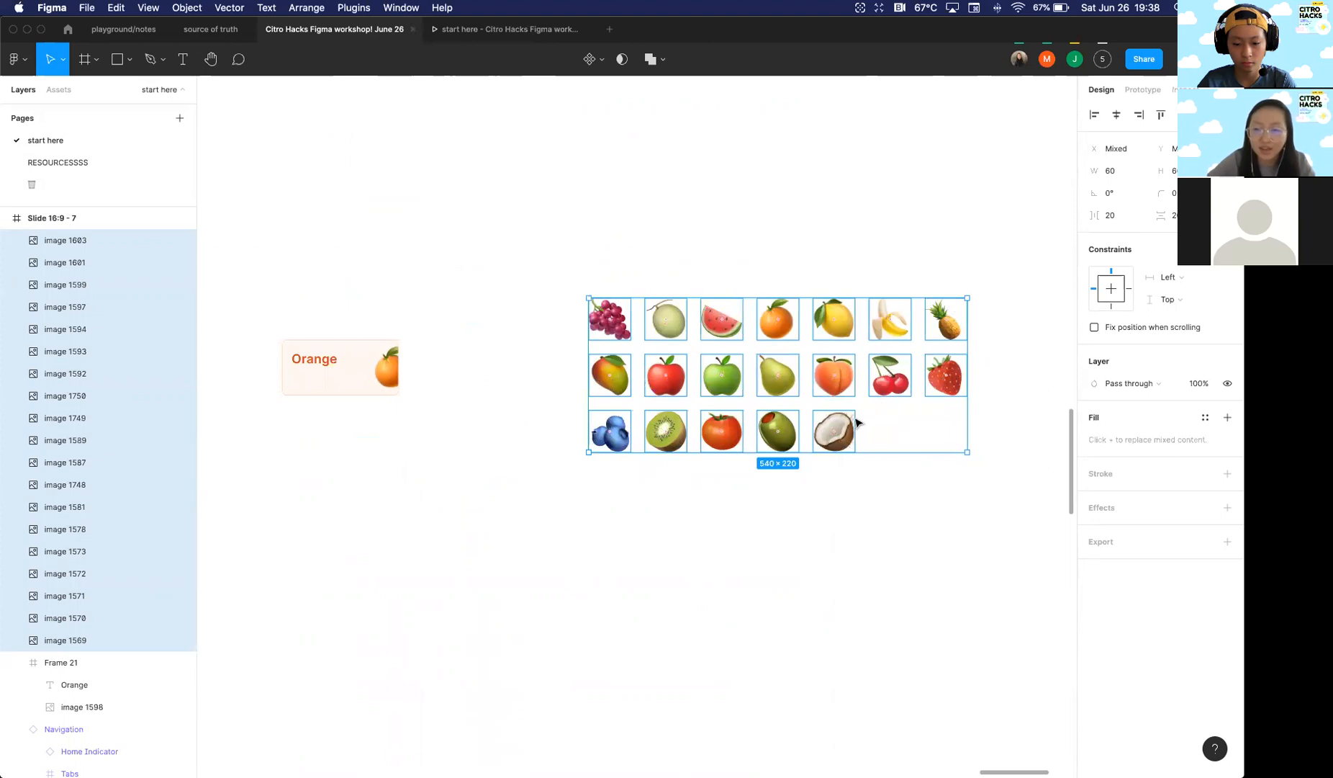
left_click(867, 518)
scroll(870, 453, "down", 1)
scroll(871, 453, "right", 1)
left_click_drag(818, 427, 825, 444)
left_click(713, 464)
scroll(576, 360, "right", 1)
left_click_drag(473, 270, 905, 503)
mouse_move(880, 443)
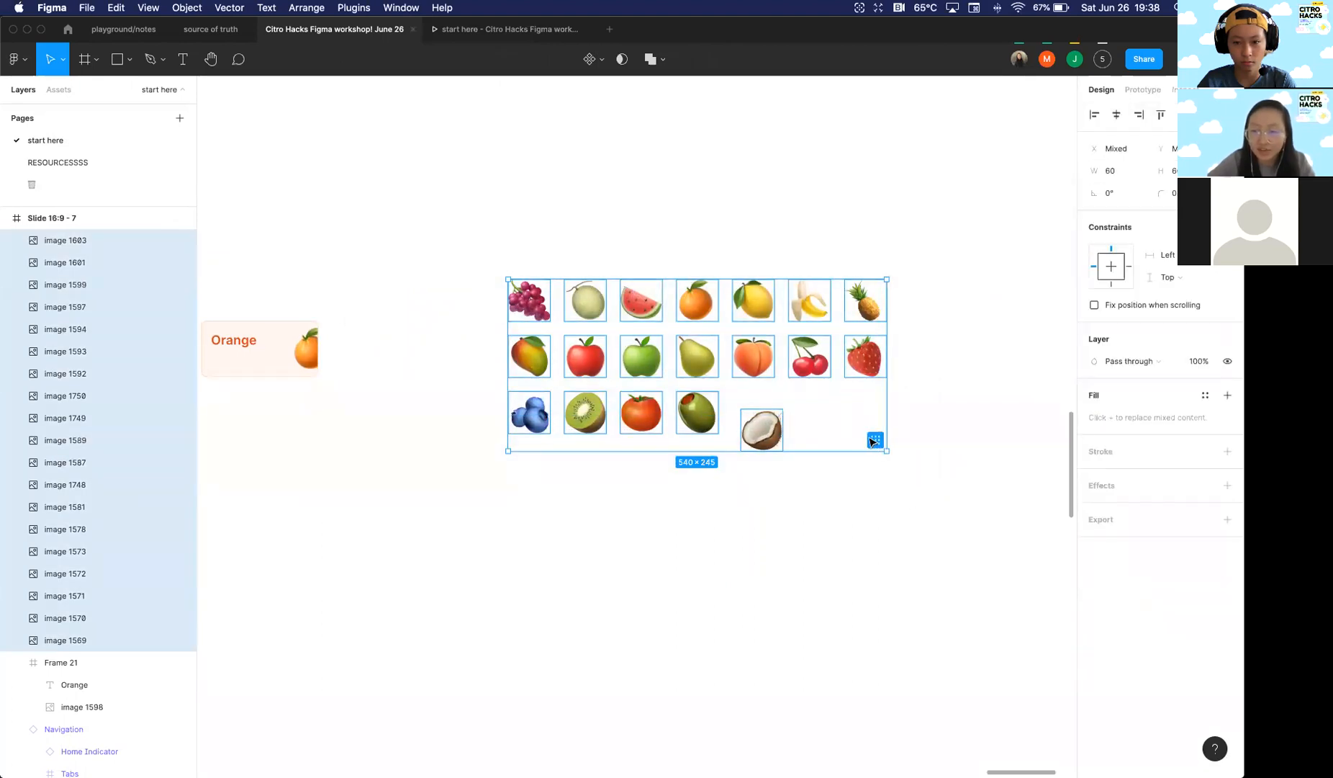
left_click(874, 439)
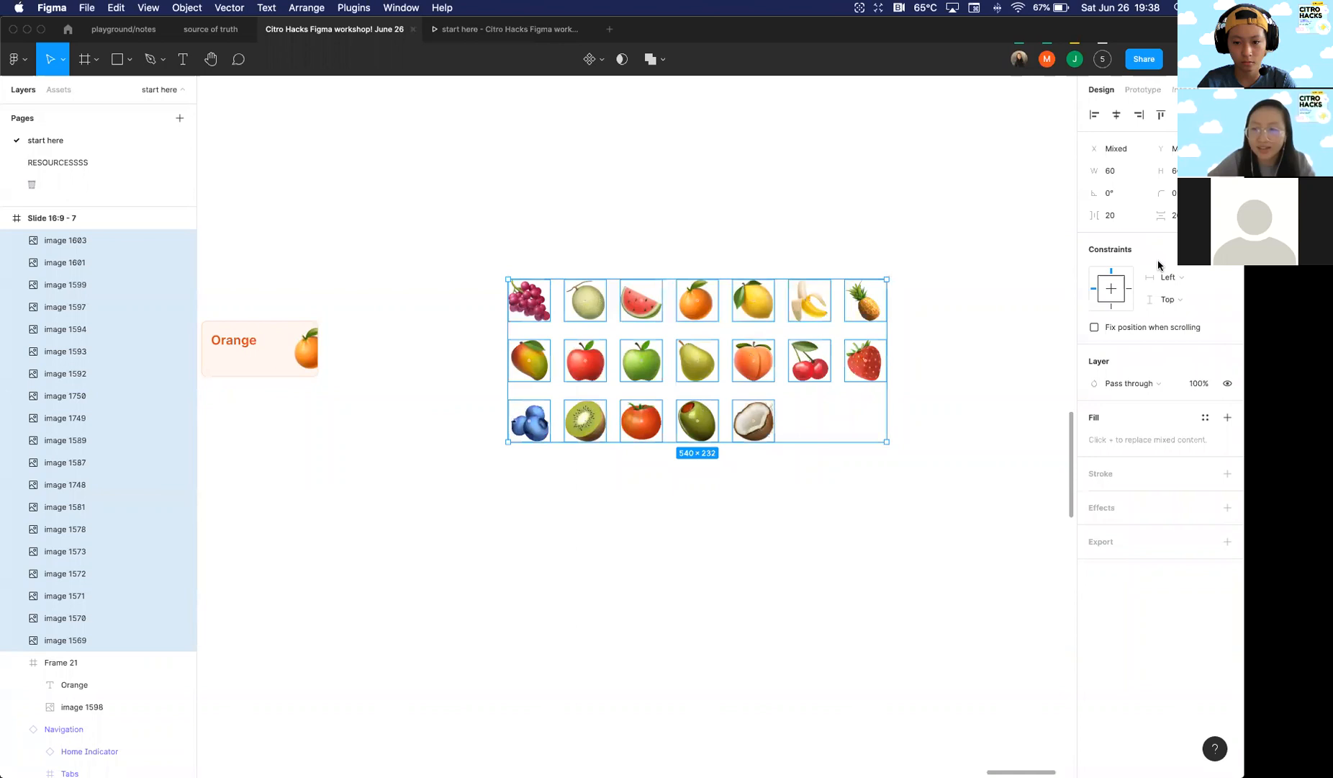
key("Return")
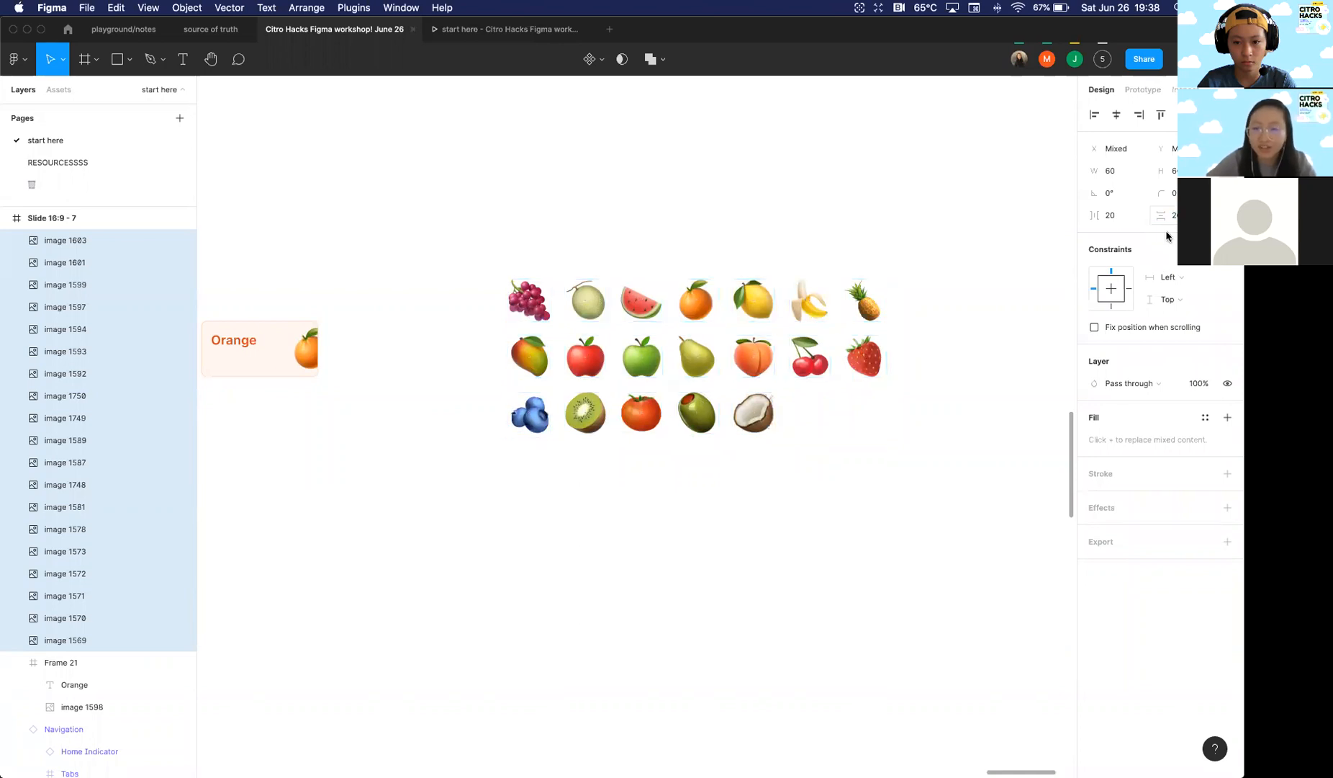
Step: Try to turn the whole fruit grid into one component, and undo it
scroll(708, 288, "down", 5)
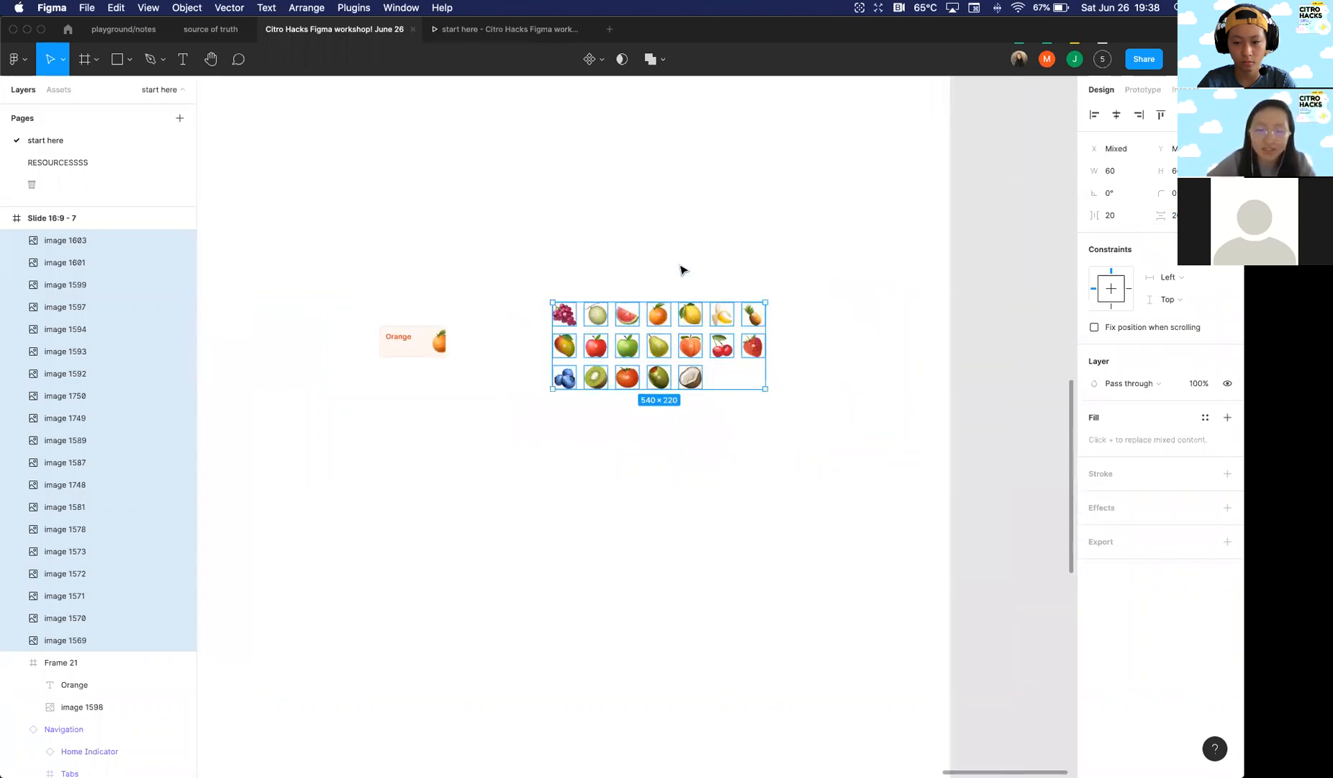
scroll(605, 293, "right", 2)
scroll(598, 245, "down", 1)
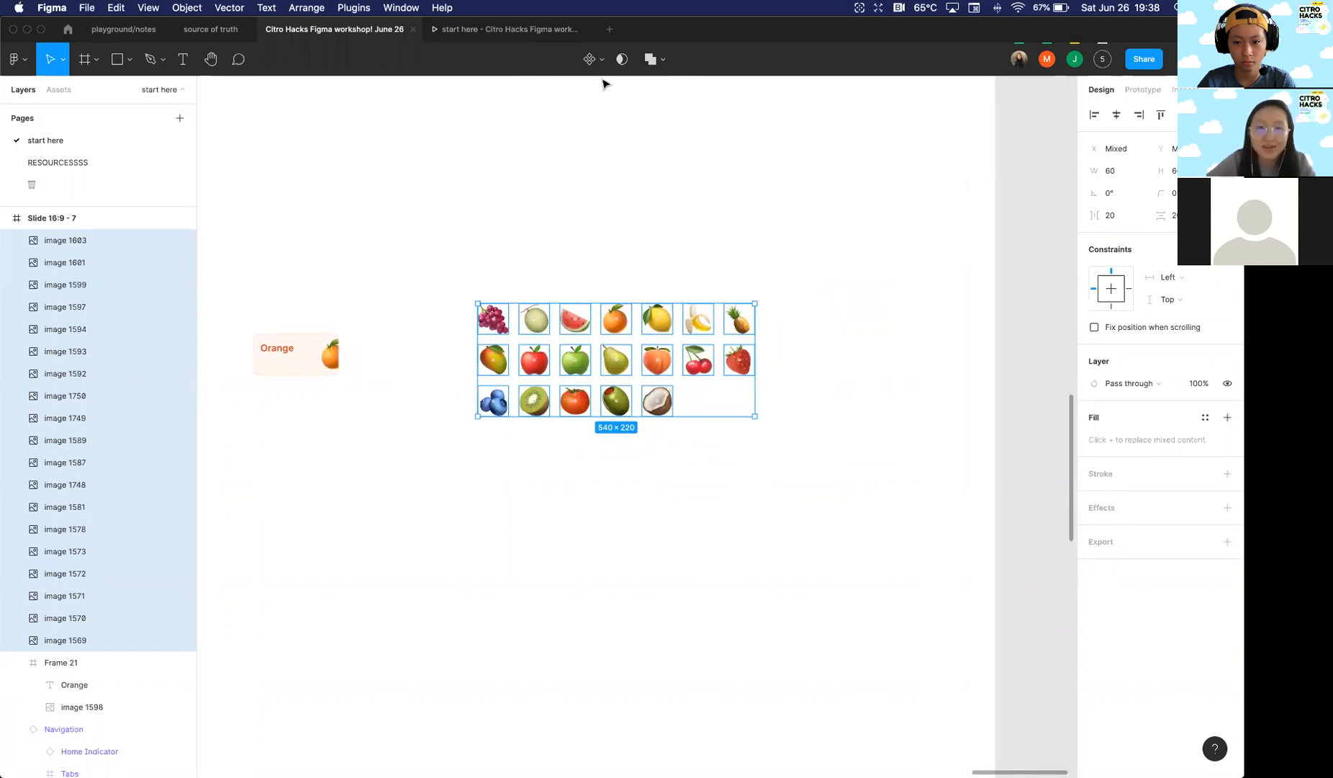
left_click(589, 59)
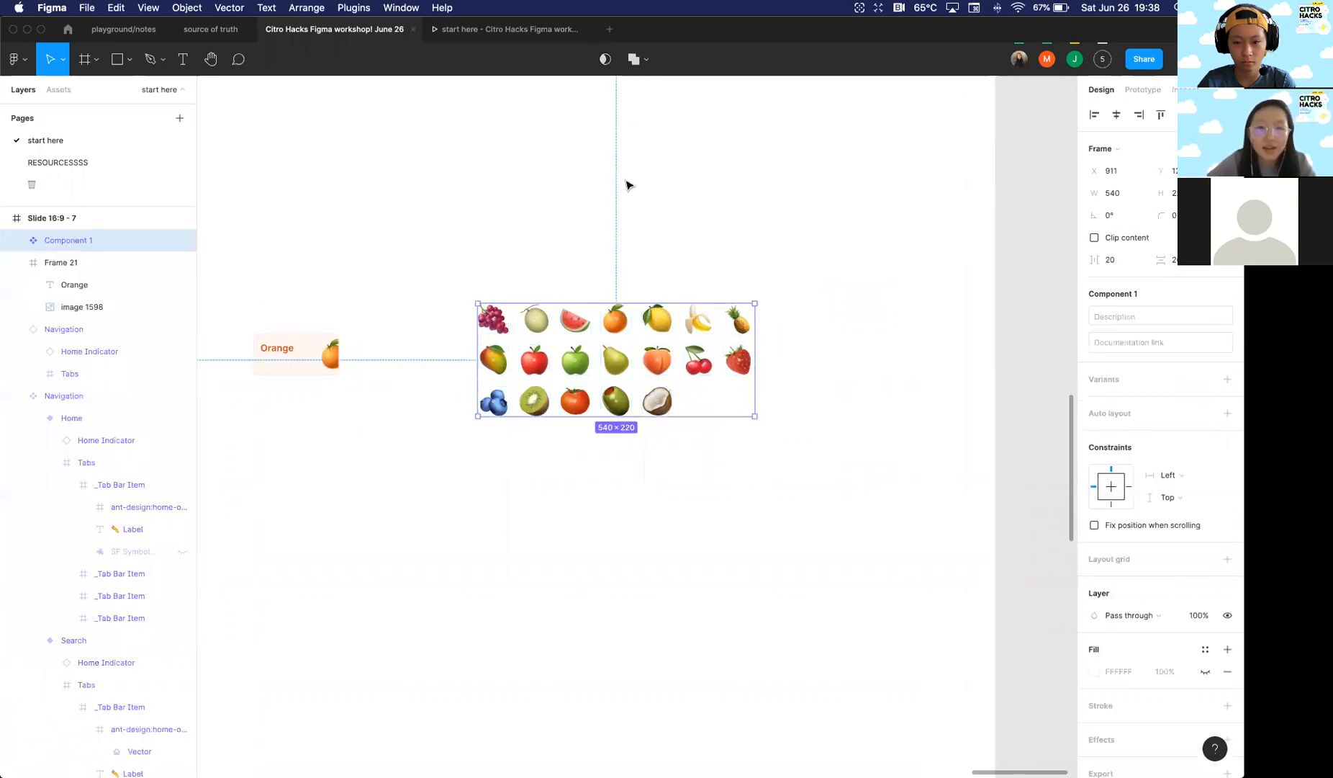
key("super+z")
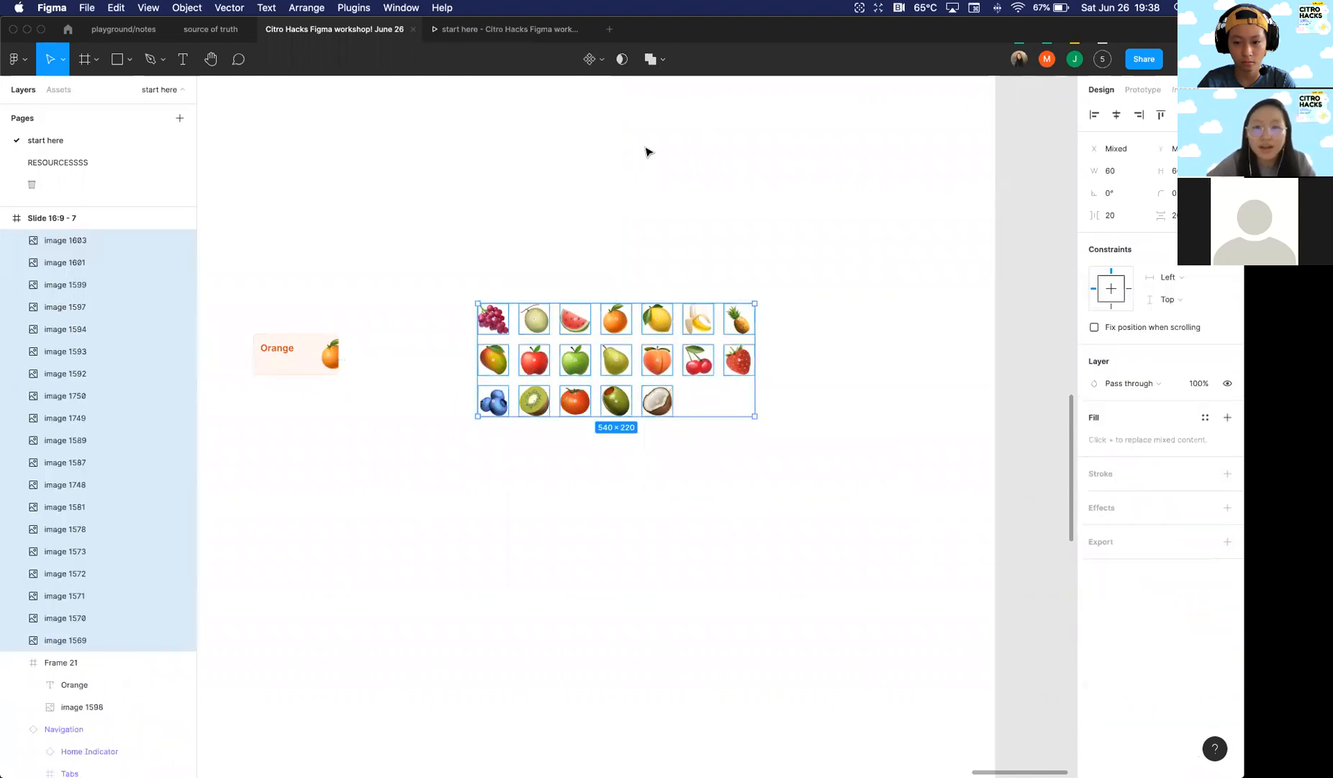
right_click(653, 325)
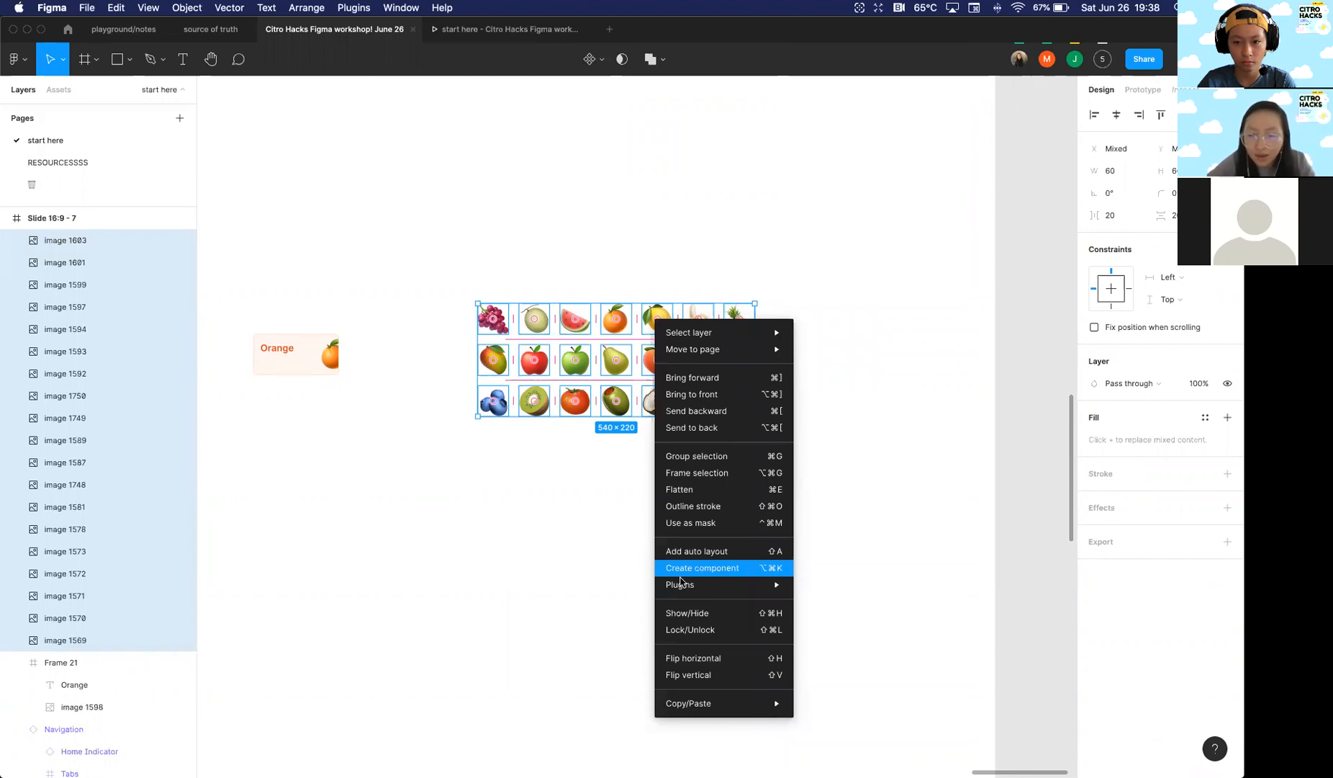
mouse_move(681, 584)
left_click(625, 168)
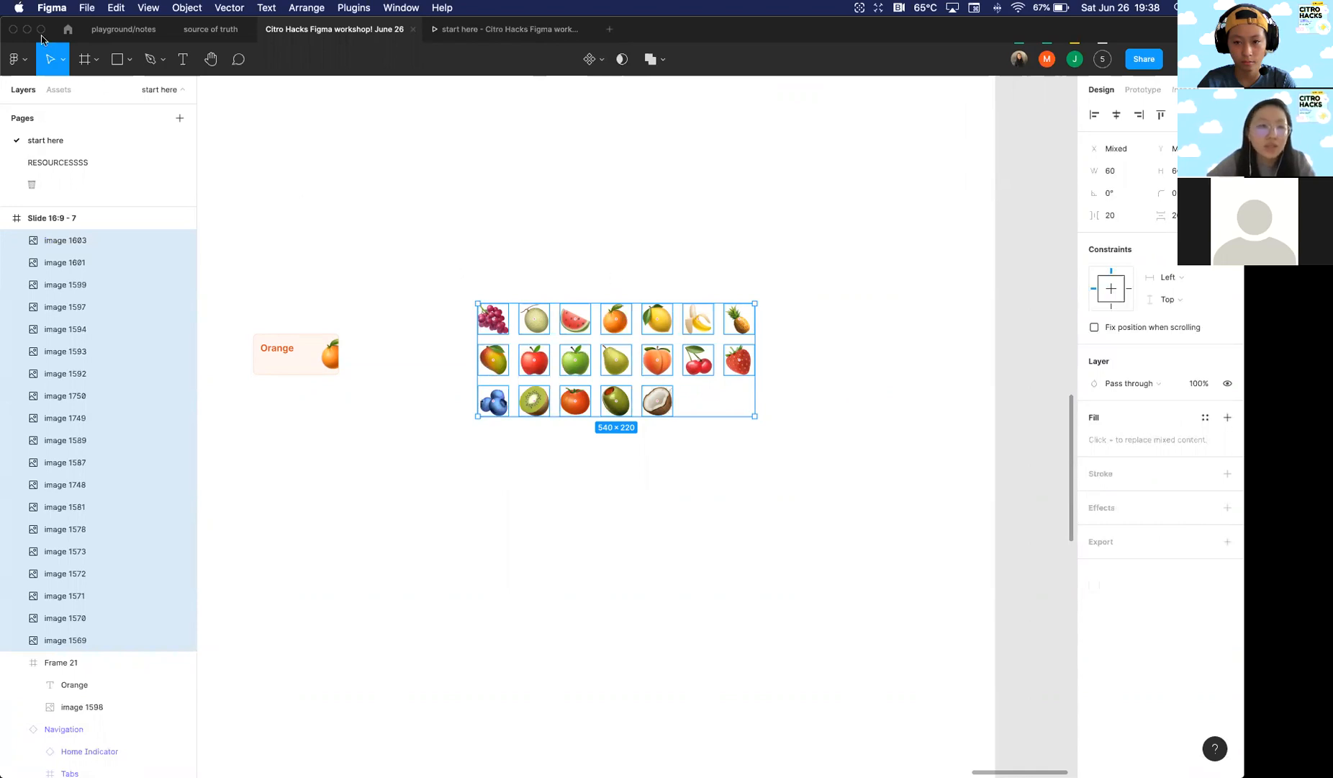
Step: Shrink the design window slightly, select all the fruit images and view the options for creating components from them
key("Escape")
left_click_drag(8, 22, 43, 69)
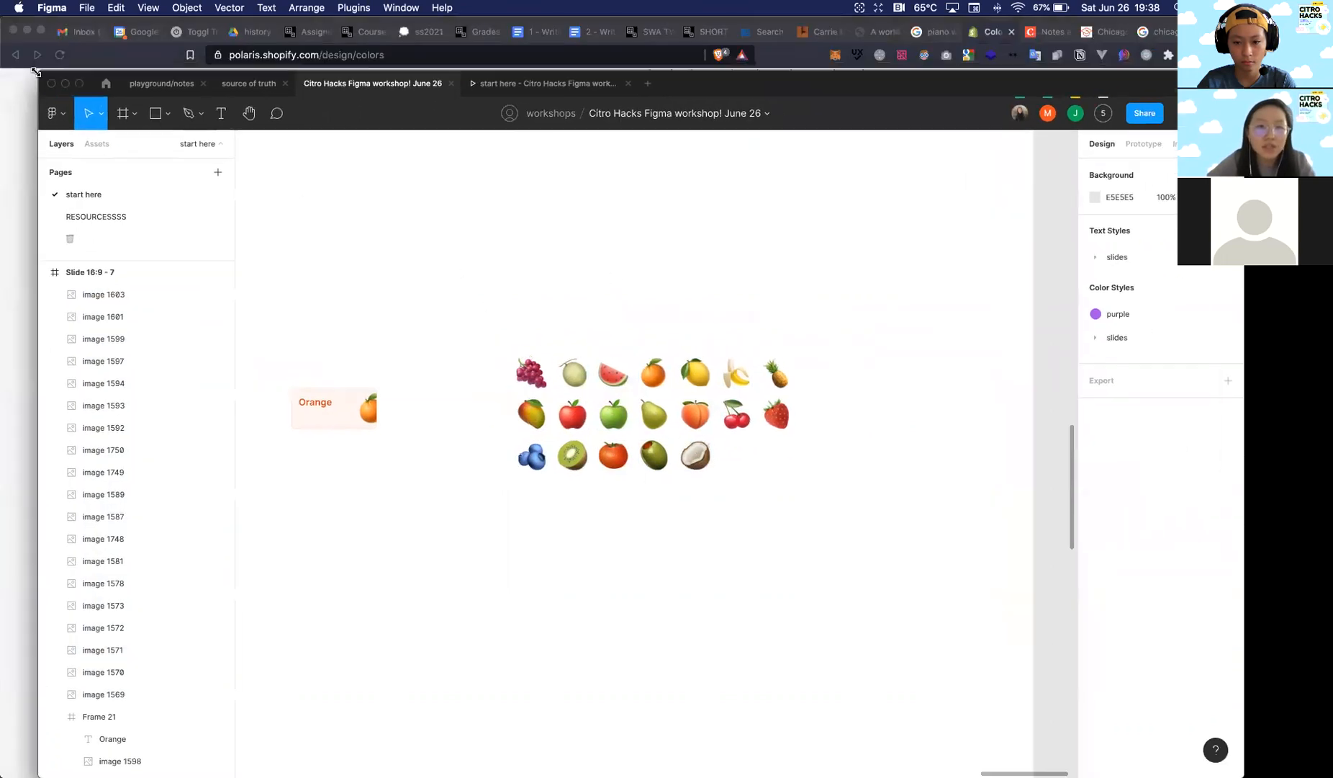
left_click_drag(462, 333, 872, 604)
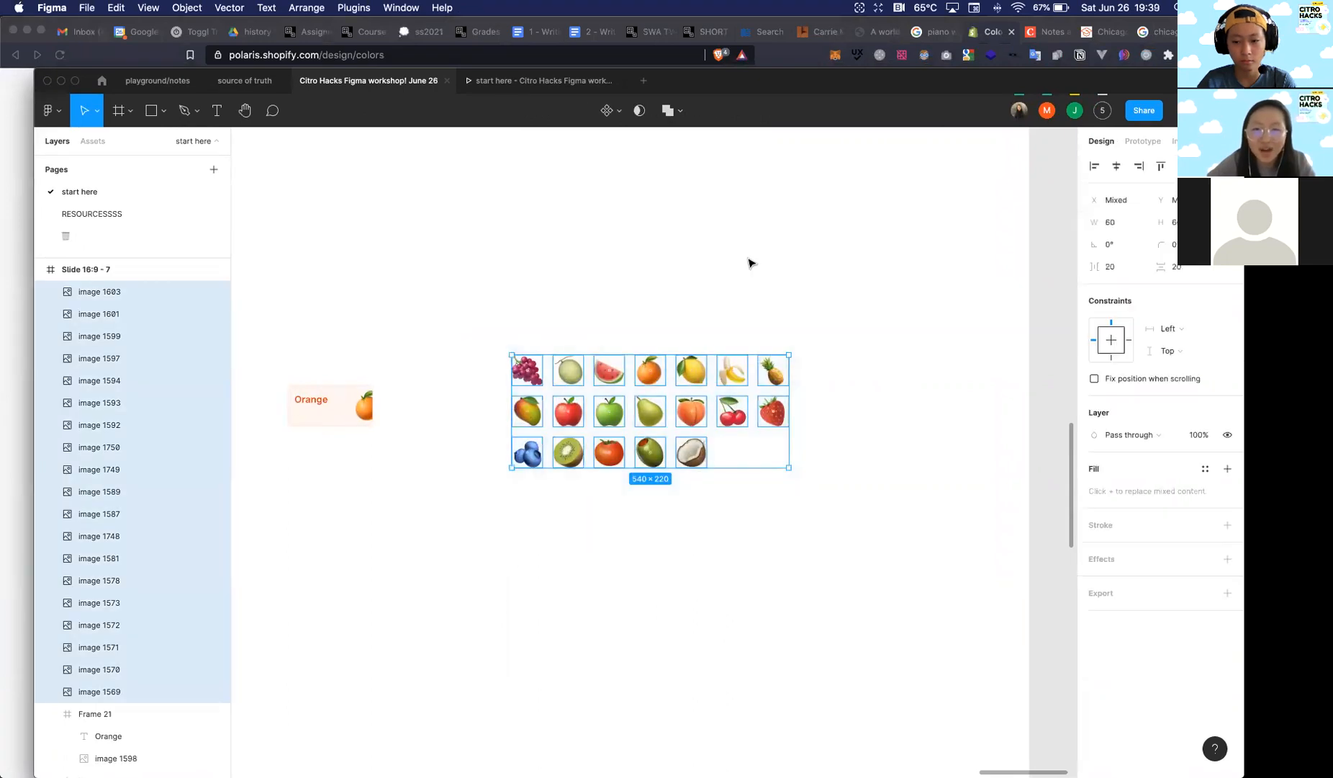
left_click(614, 112)
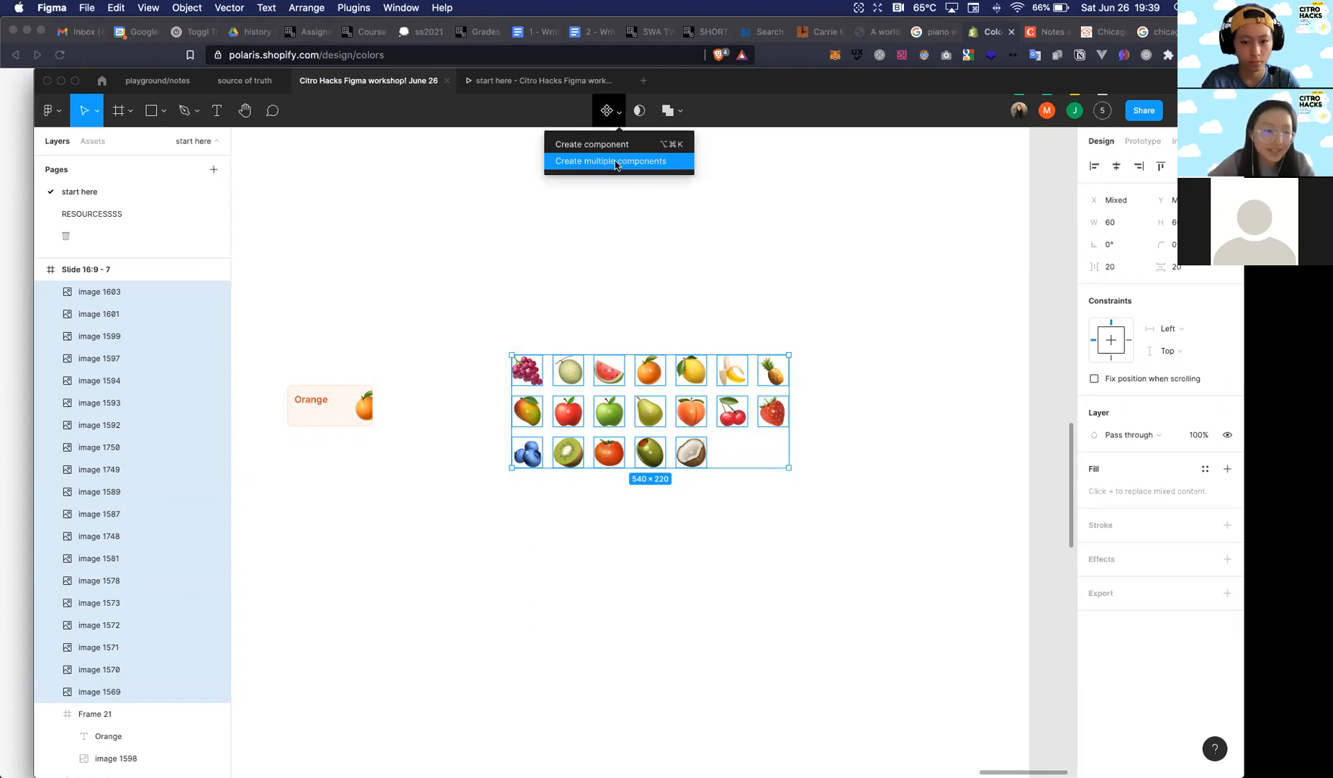
left_click(704, 271)
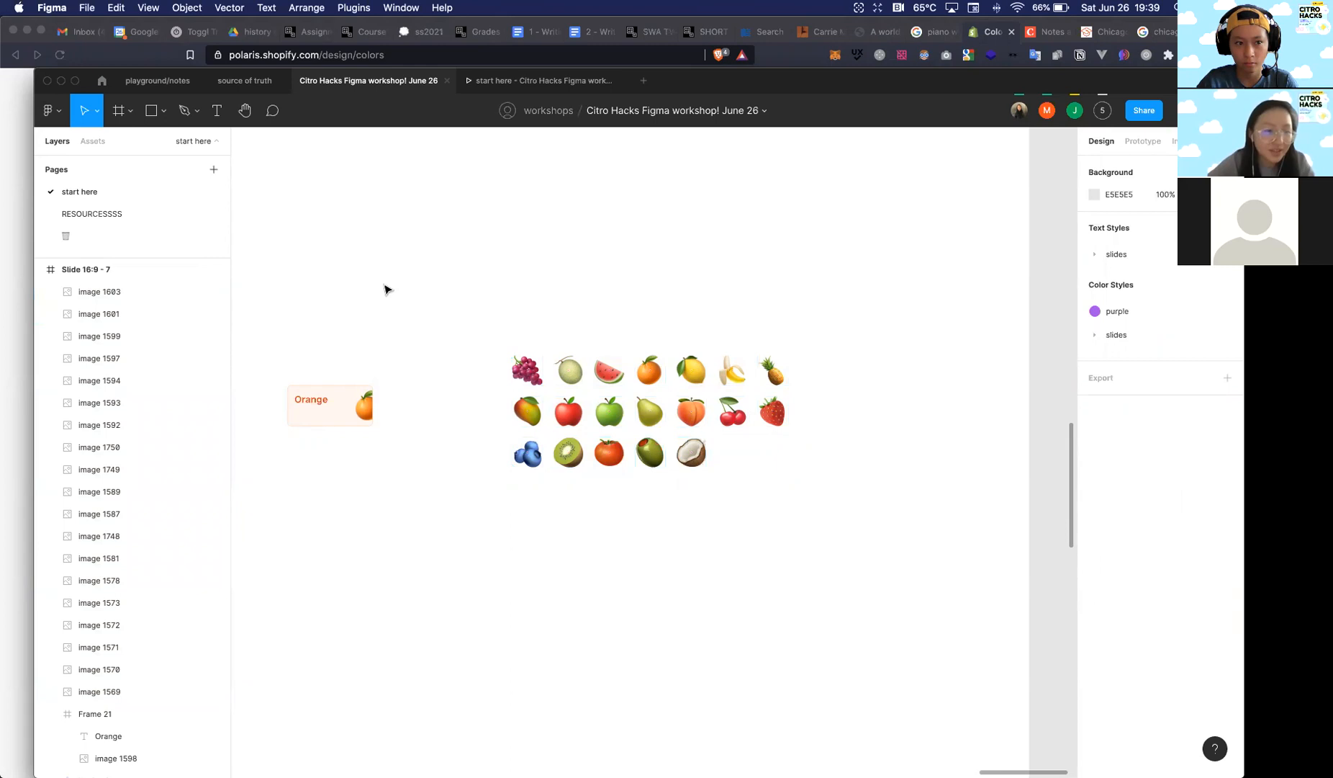
Step: Move the watermelon, orange and lemon images out of the grid into a separate row above it
scroll(589, 339, "right", 1)
left_click_drag(596, 382, 509, 246)
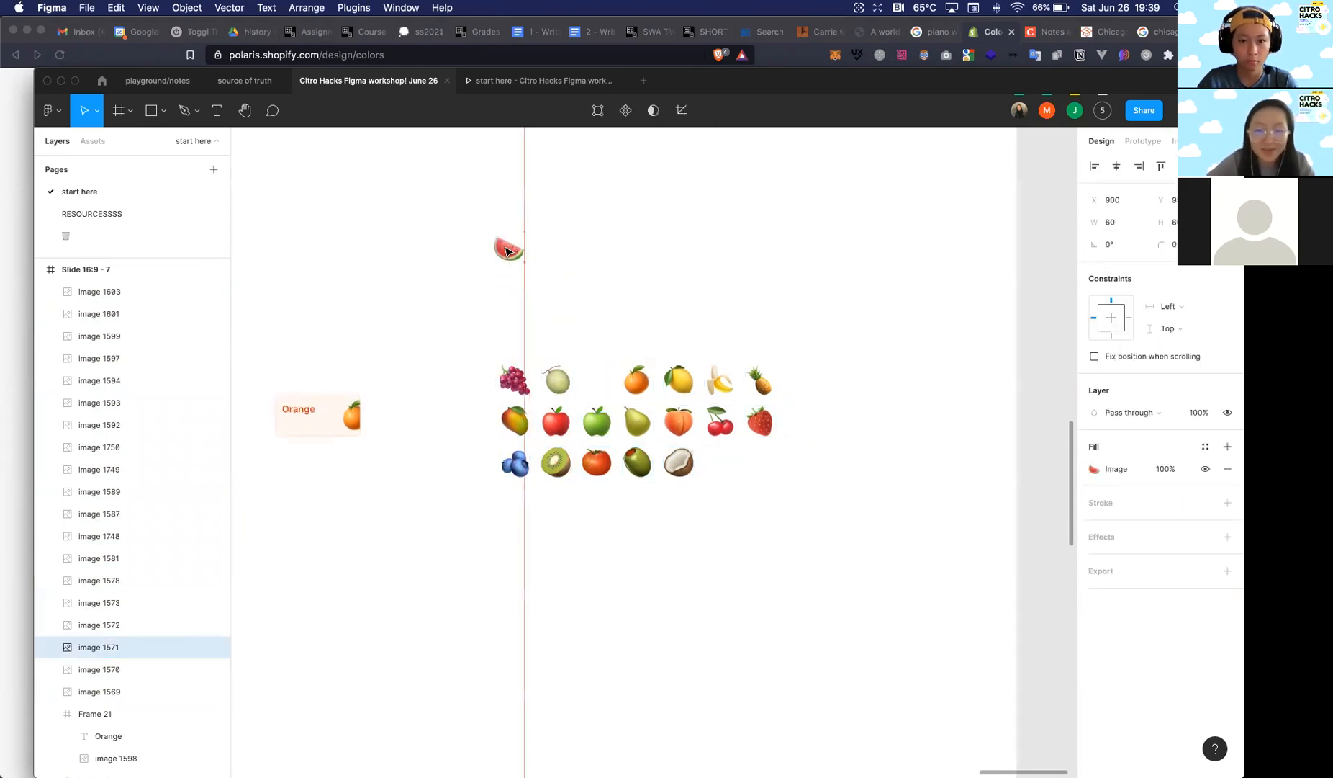
left_click_drag(645, 388, 569, 257)
left_click_drag(686, 381, 606, 247)
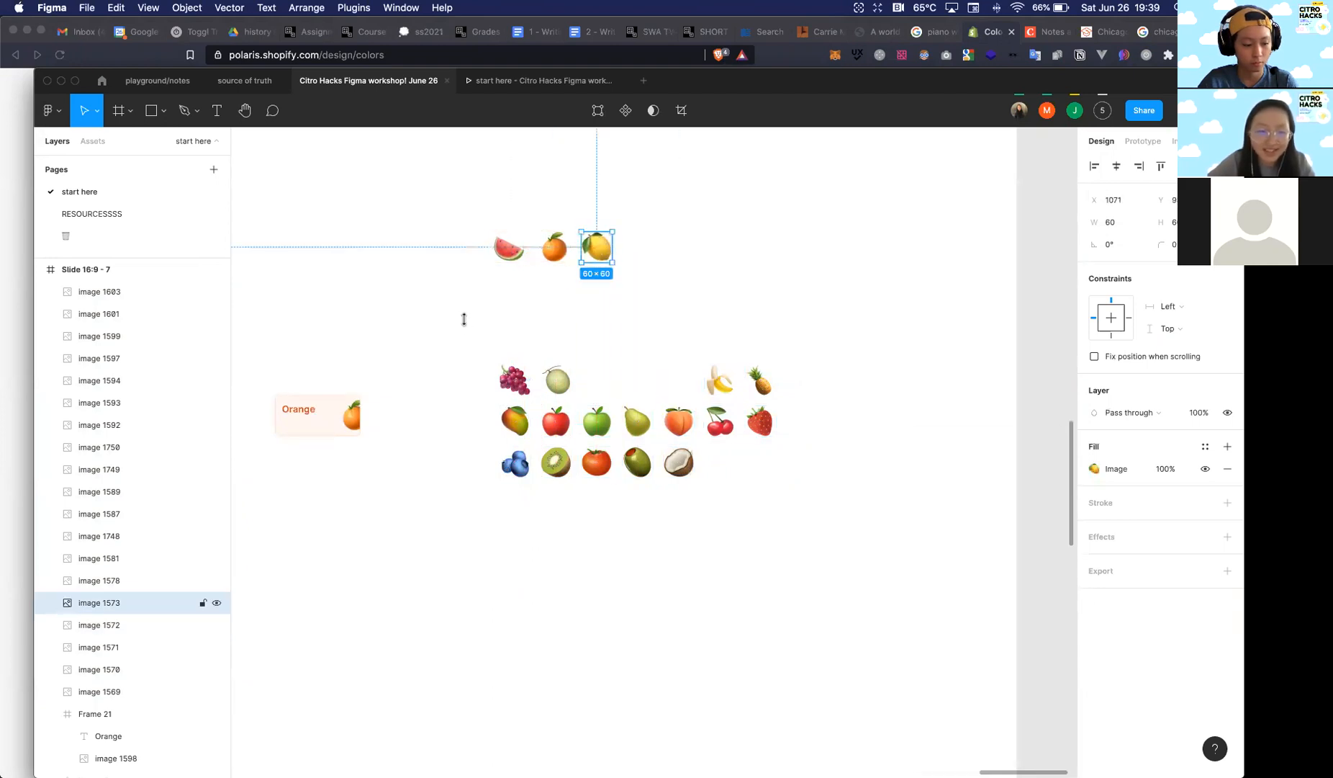
Step: Rename the separated lemon image's layer as lemon and the orange image's layer as orange
key("Return")
double_click(99, 602)
type("lemon")
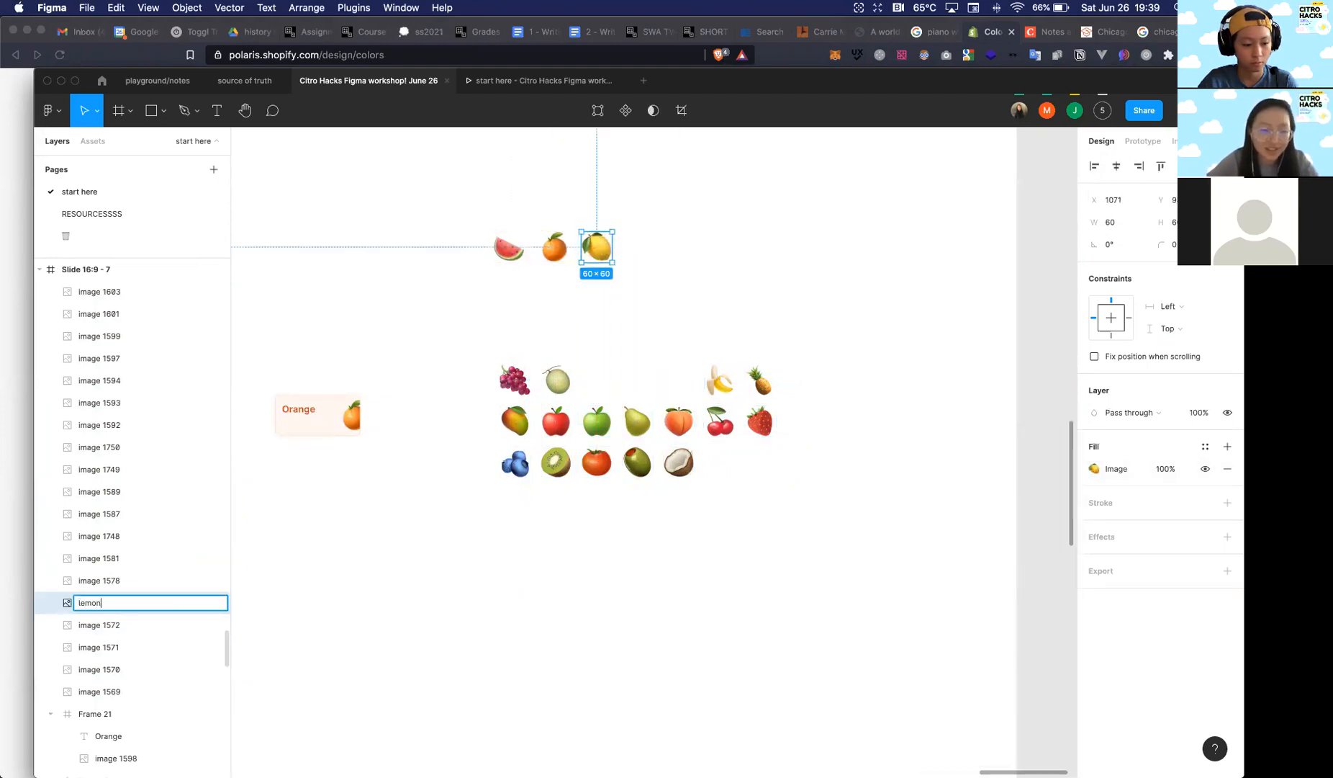
key("Return")
left_click(548, 239)
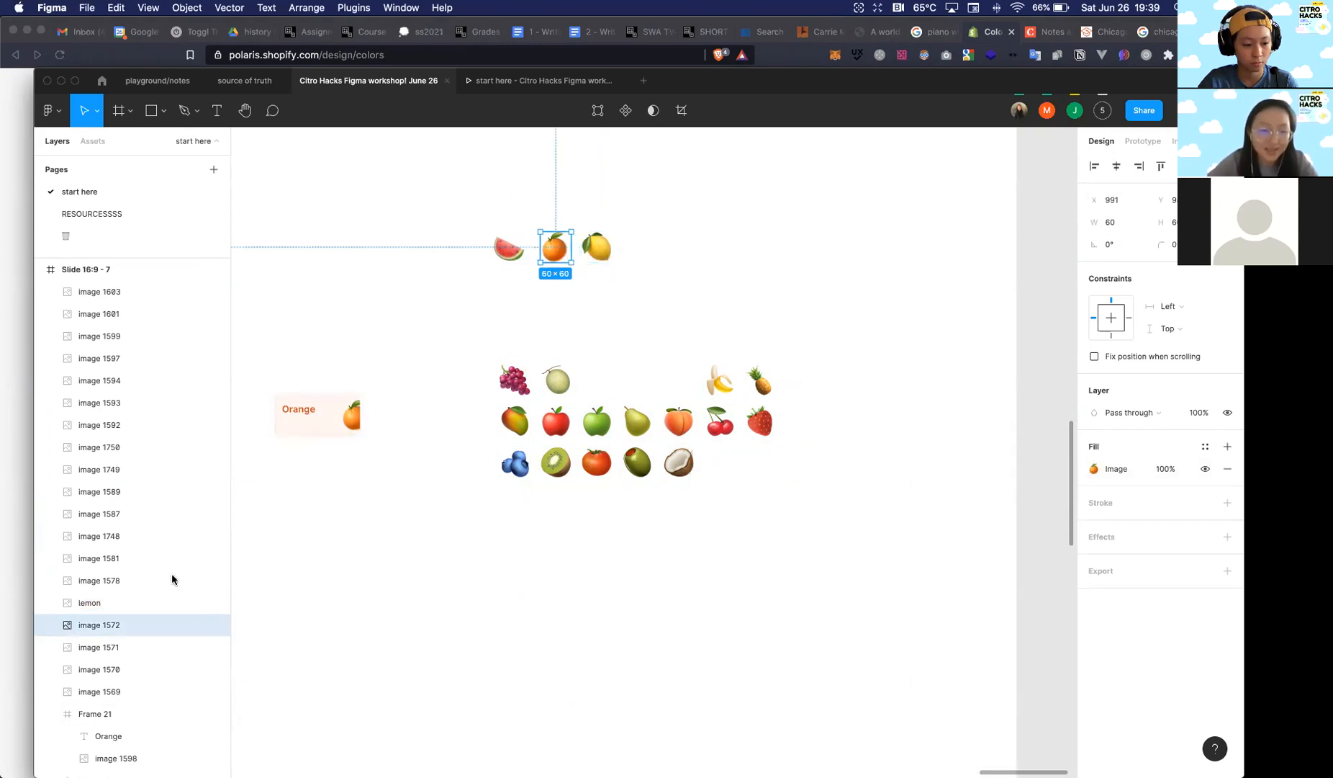
double_click(113, 626)
type("orange")
key("Return")
Step: Rename the separated watermelon image's layer as watermelon
left_click(509, 247)
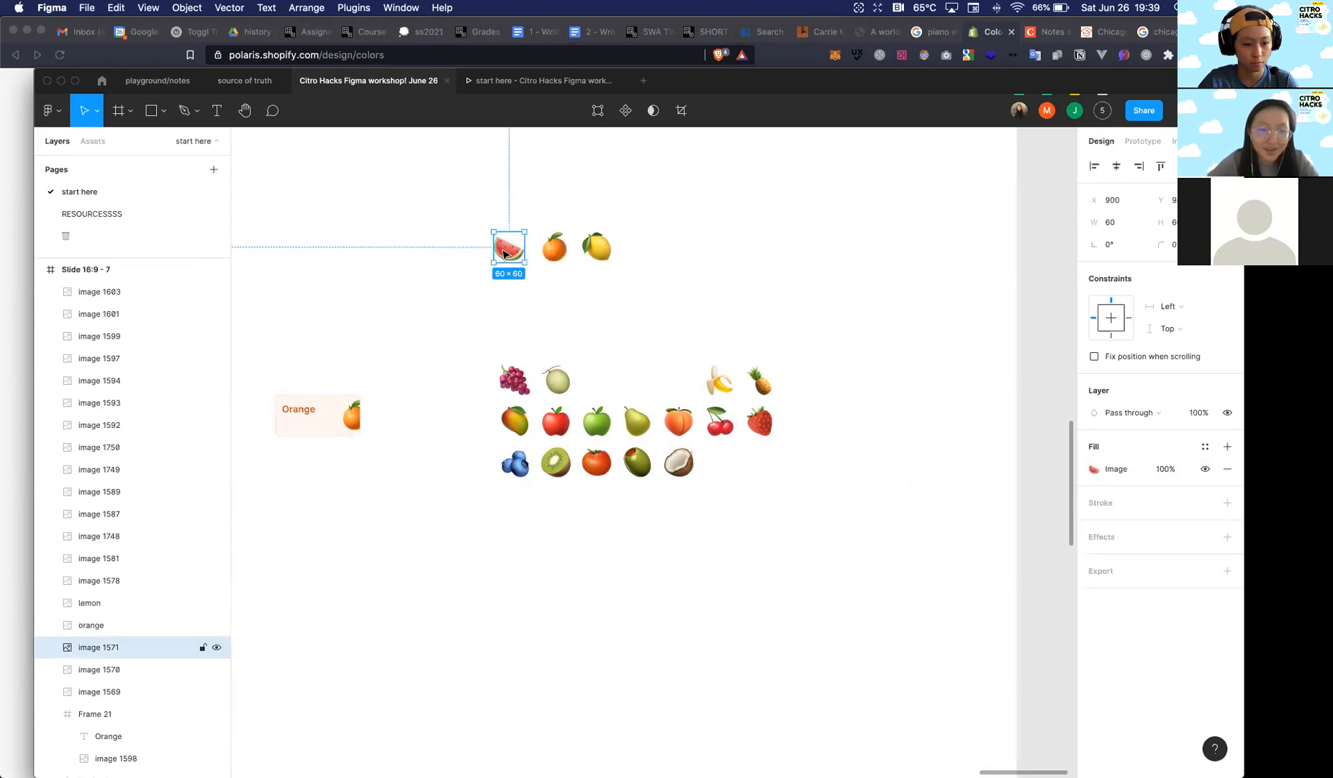
double_click(113, 648)
type("watermel")
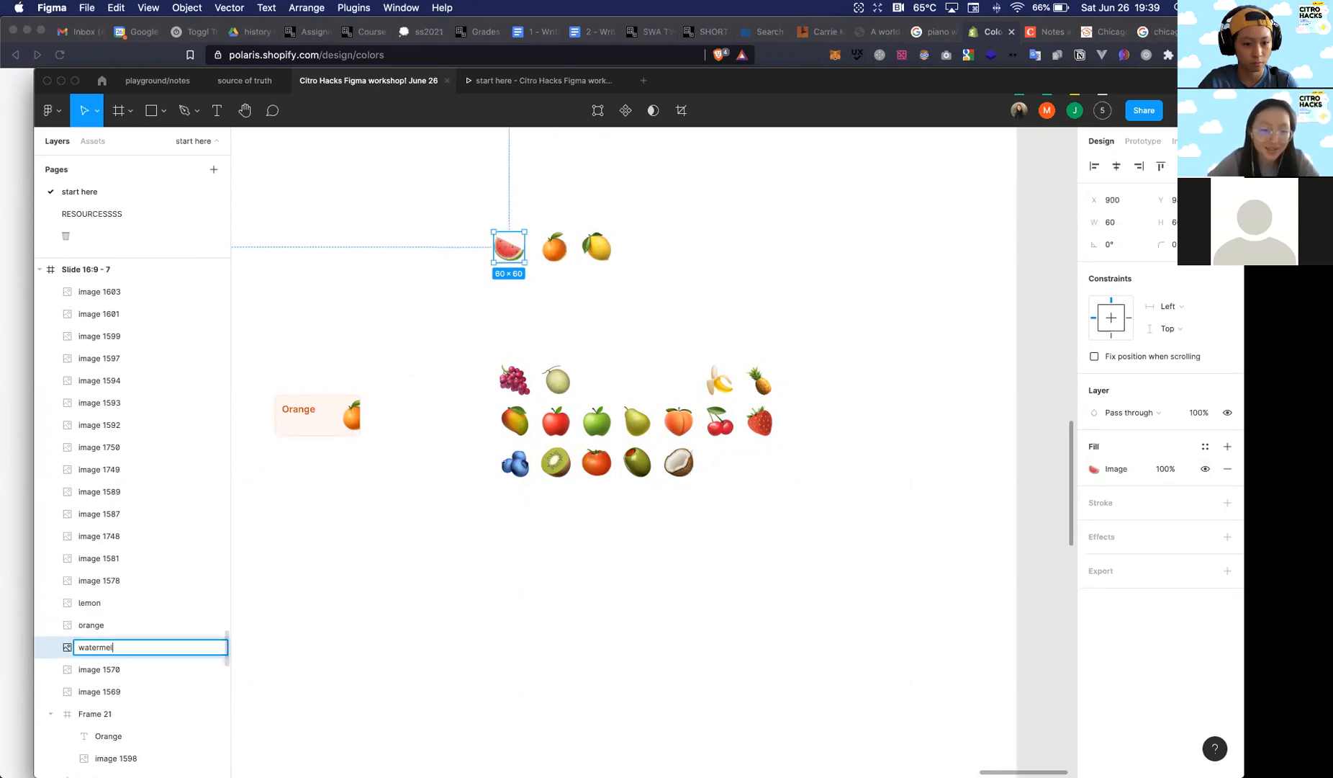
type("on")
key("Return")
Step: Create individual components from the watermelon, orange and lemon images and combine them as variants
left_click_drag(461, 207, 663, 312)
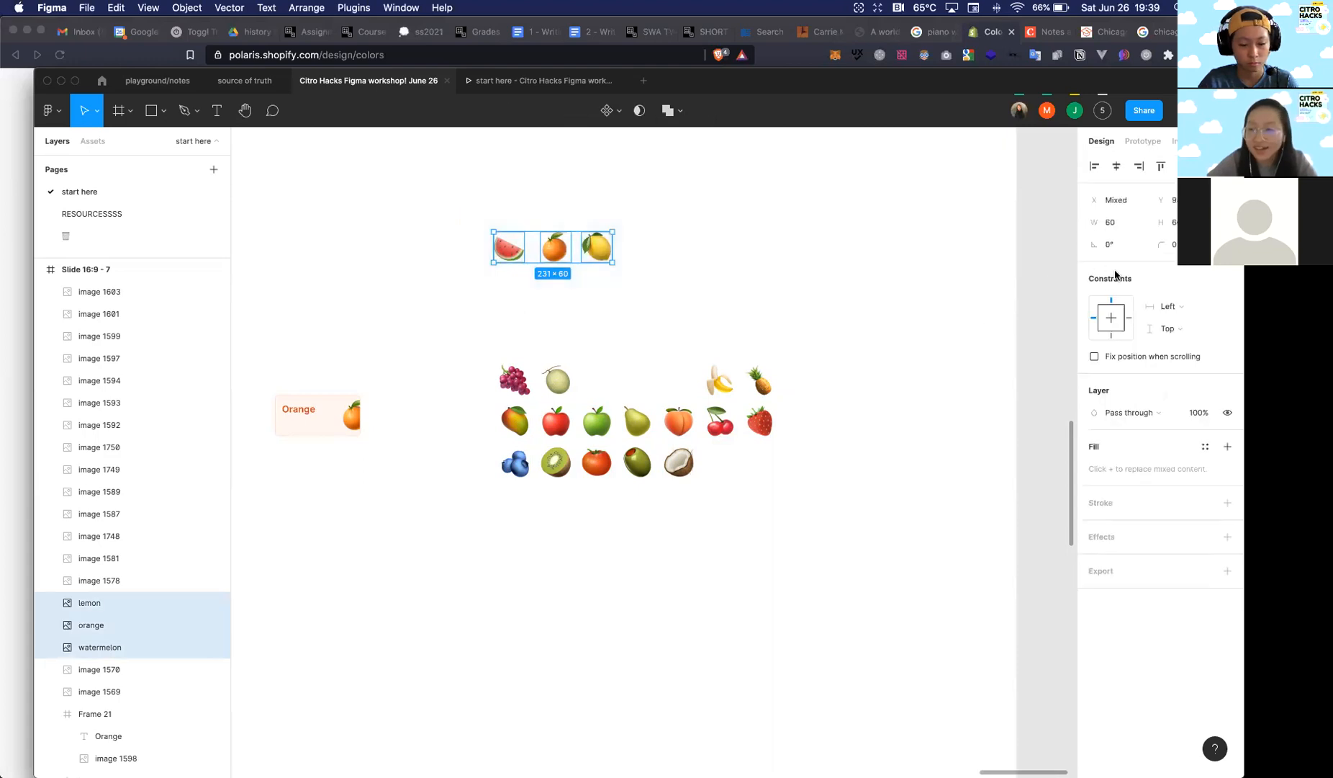
left_click(611, 110)
left_click(615, 165)
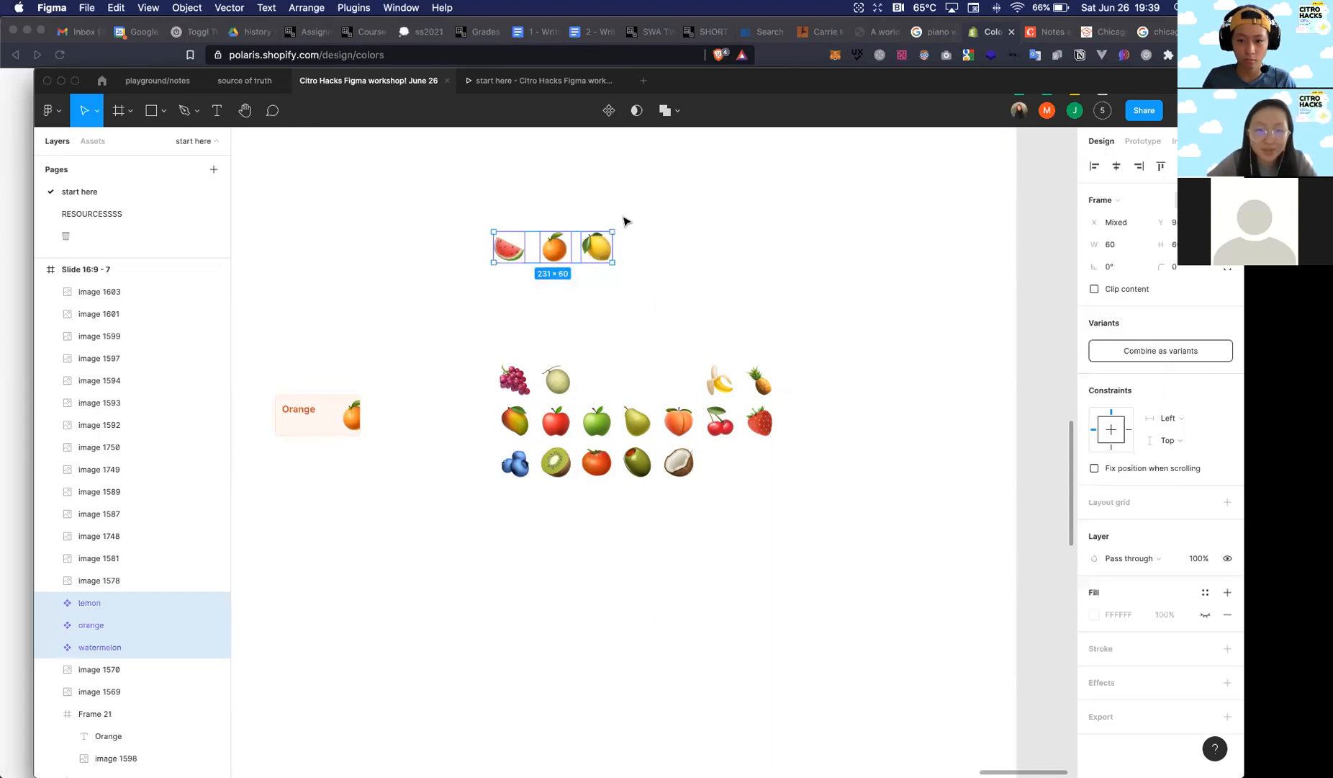
left_click(1150, 350)
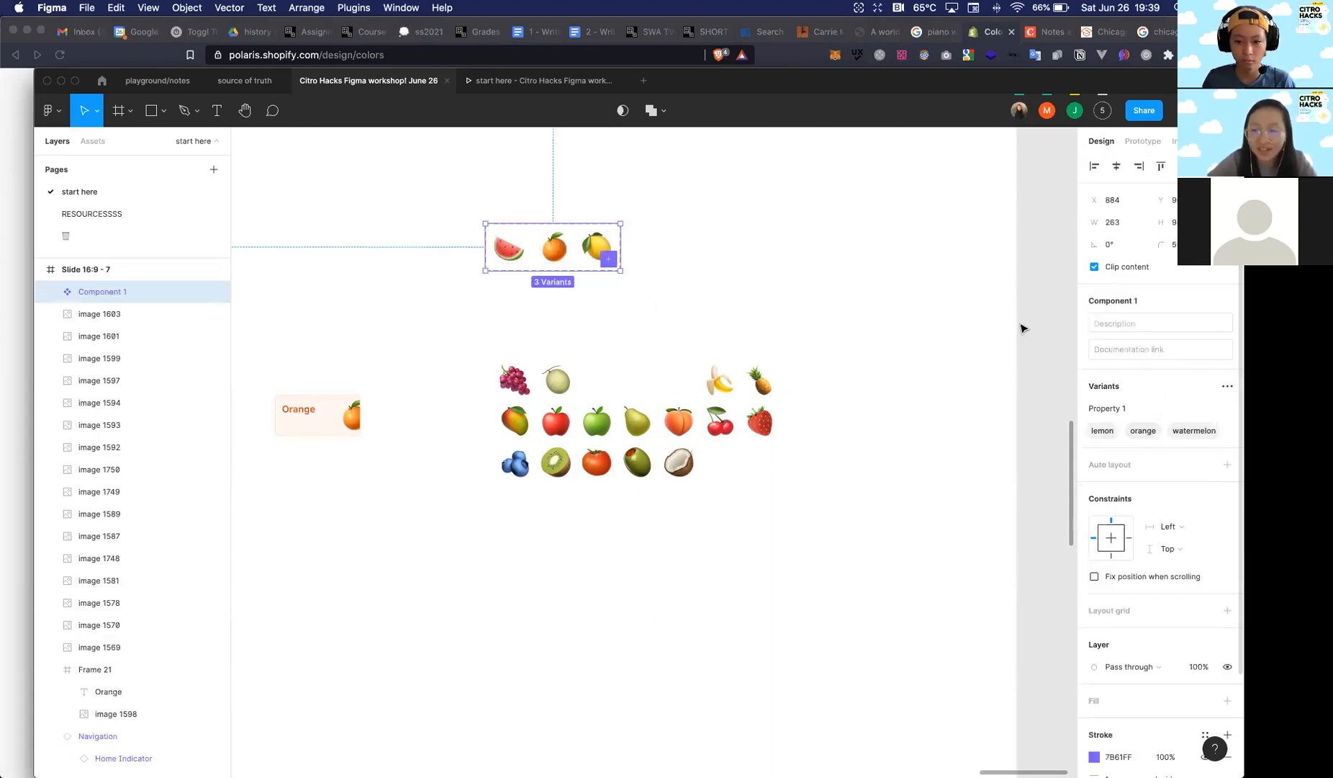
Step: Name the new variant set fruits and rename its variant property as type
double_click(109, 294)
type("fruits")
key("Return")
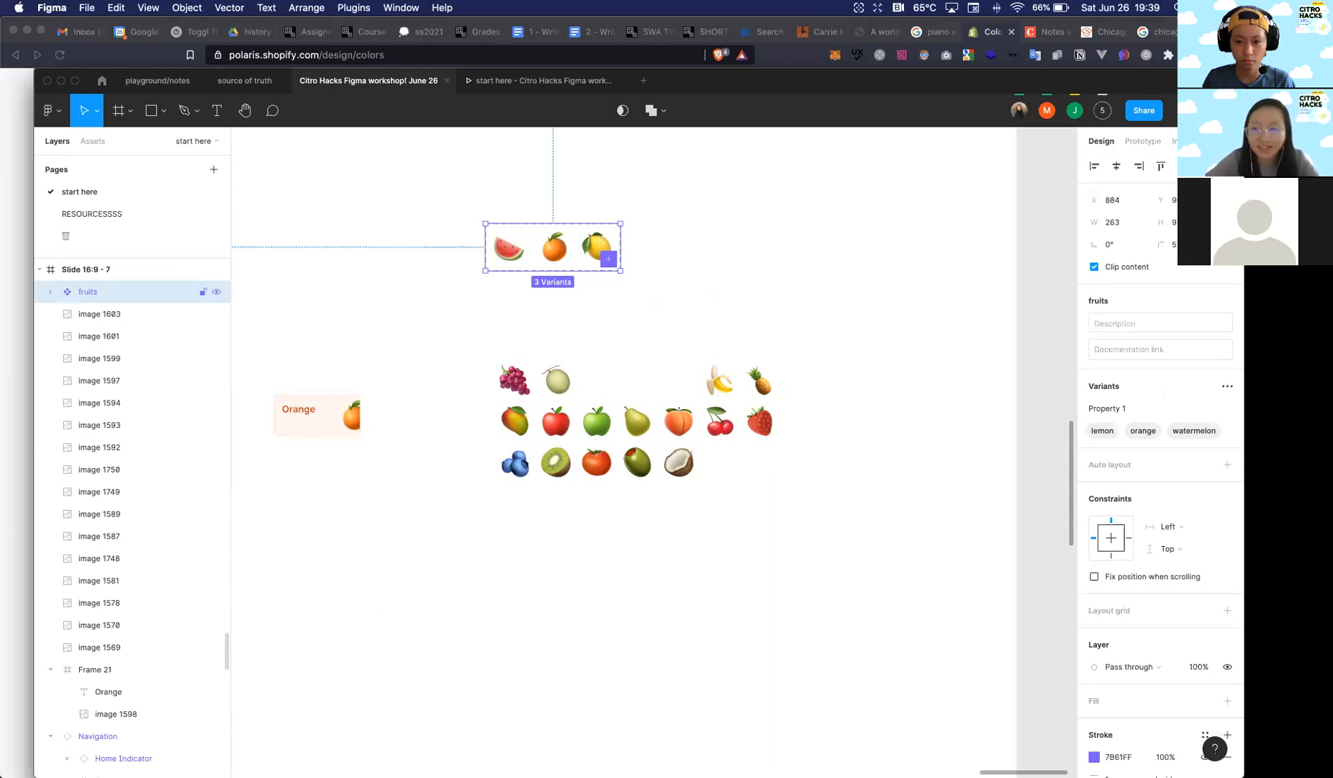
left_click(763, 295)
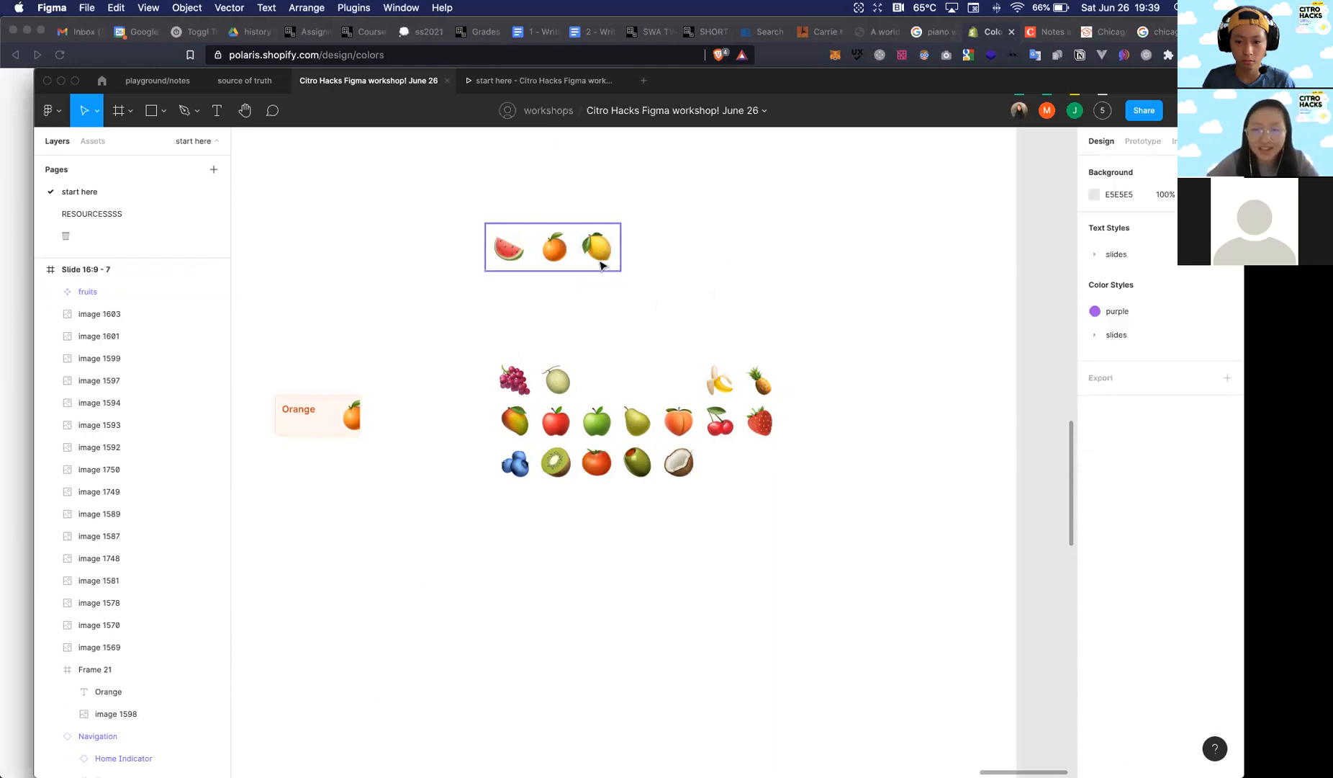
left_click(604, 265)
left_click(1107, 408)
type("tye")
type("pe")
key("Return")
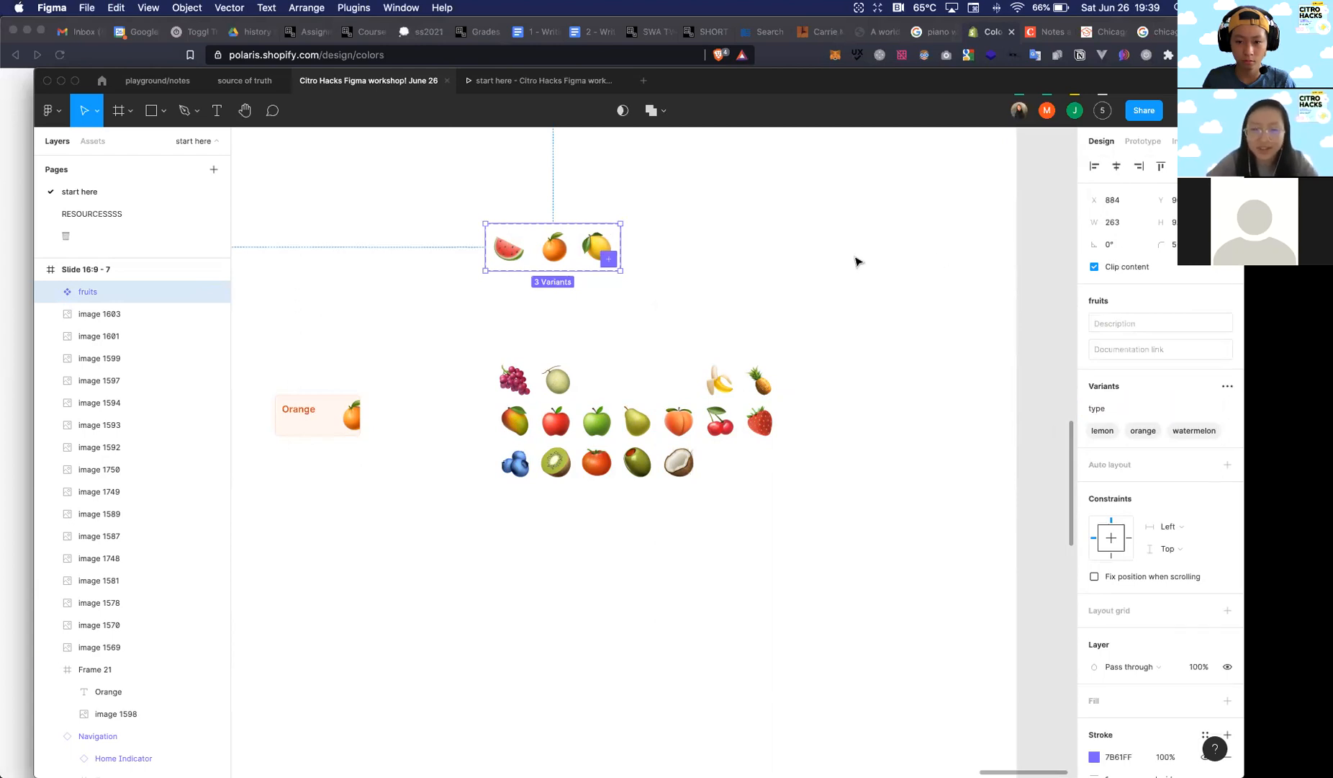
left_click(792, 250)
Step: Copy the watermelon variant and paste it as an instance into the Orange card
scroll(792, 250, "left", 3)
left_click(697, 247)
left_click(697, 247)
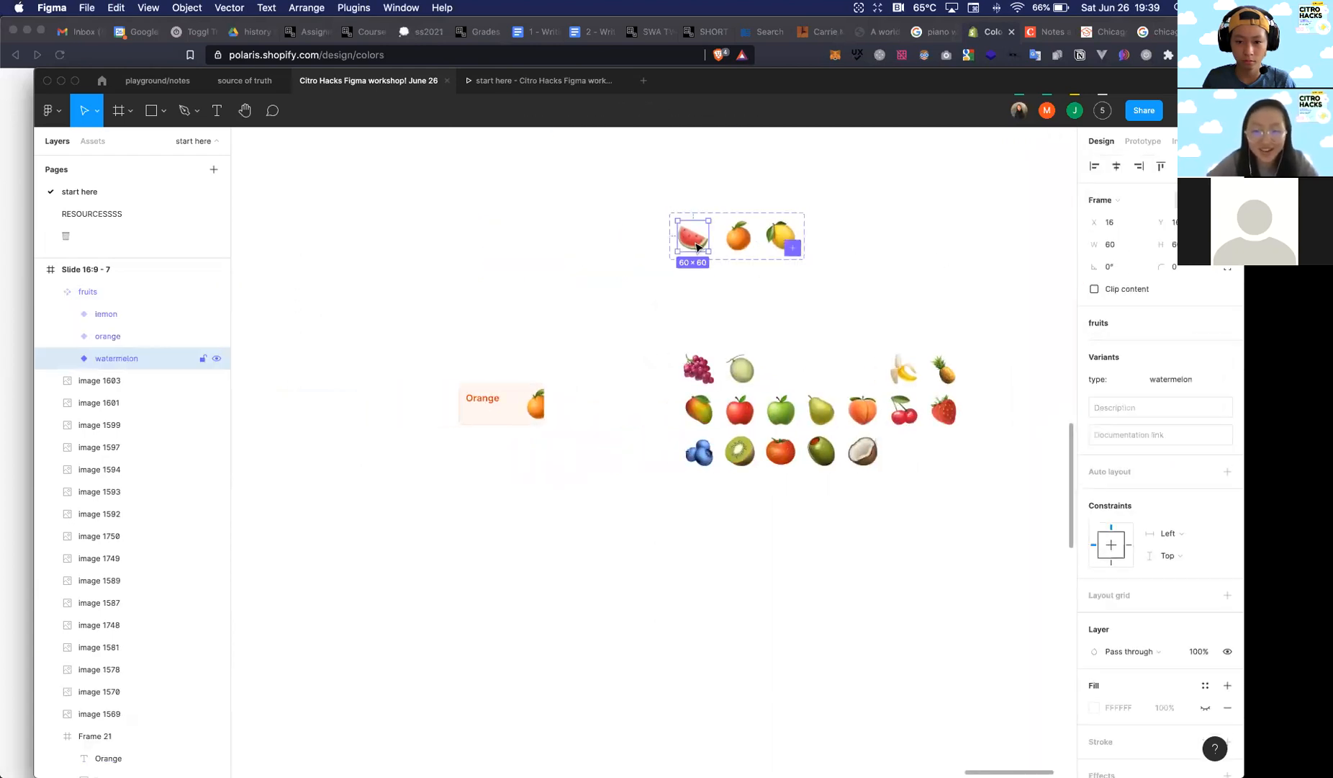
left_click(532, 380)
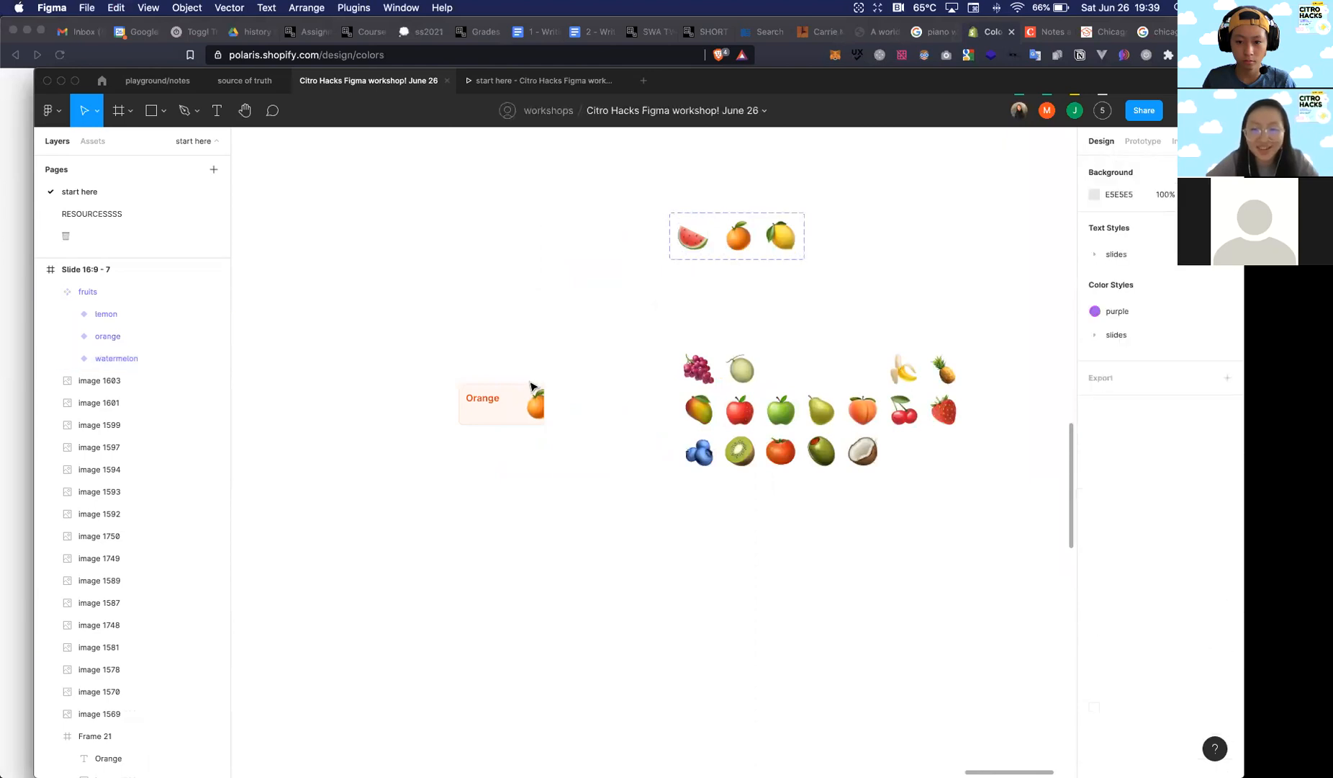
scroll(531, 380, "up", 3)
scroll(794, 251, "down", 3)
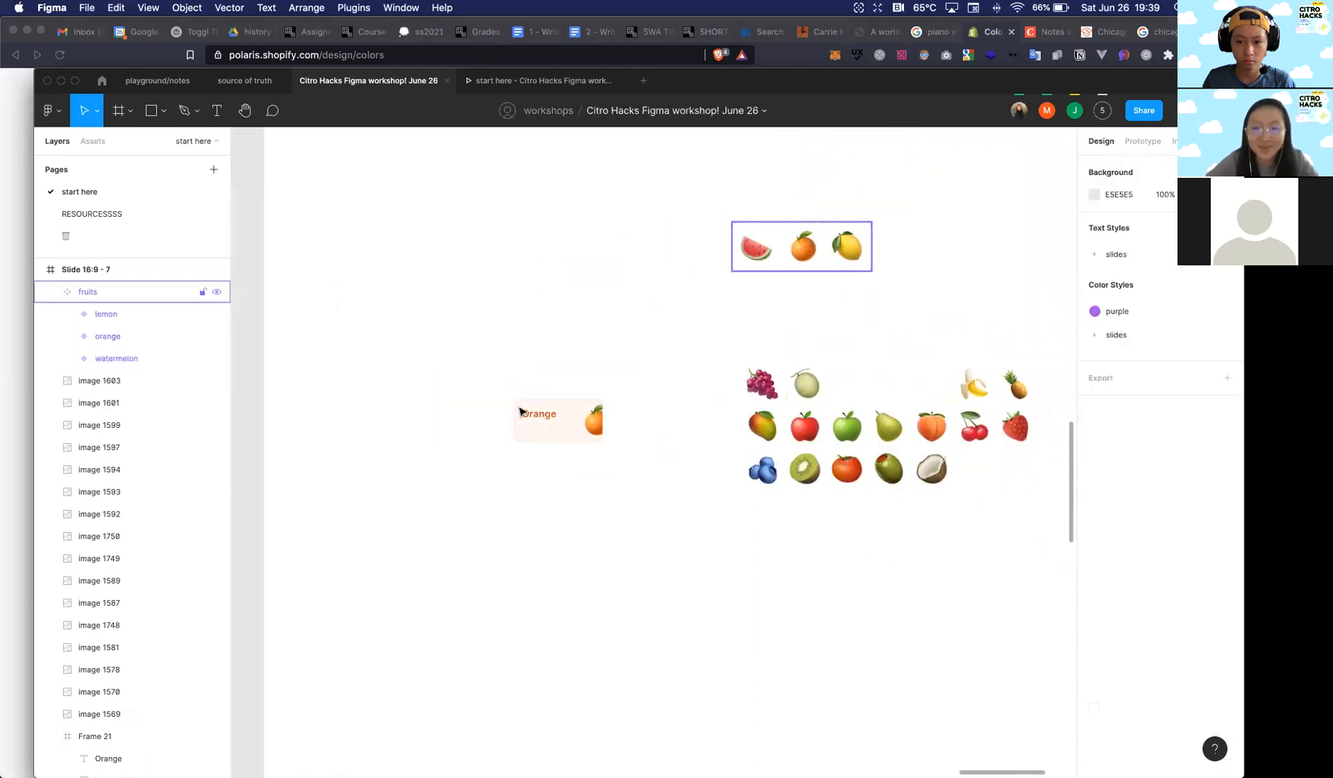
scroll(561, 424, "up", 3)
left_click(661, 452)
scroll(661, 451, "up", 3)
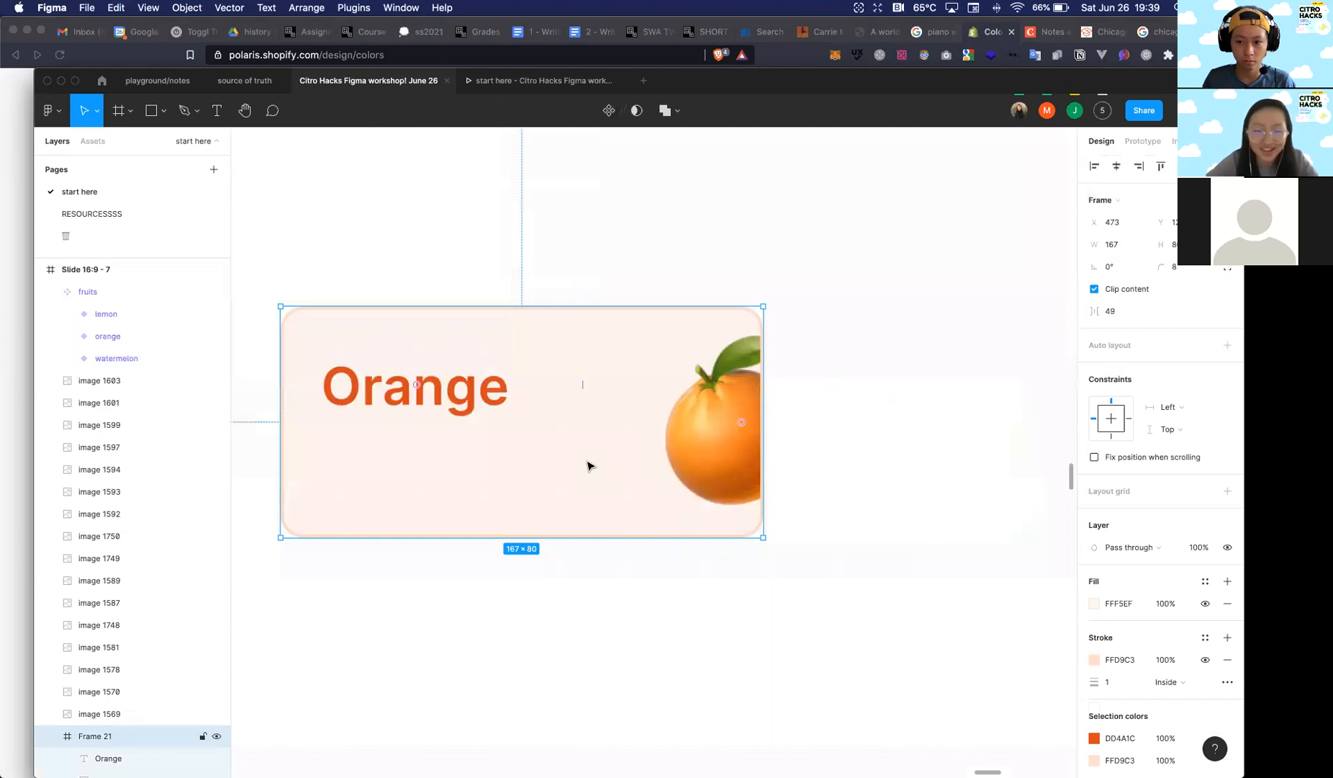
key("super+v")
left_click_drag(436, 461, 521, 452)
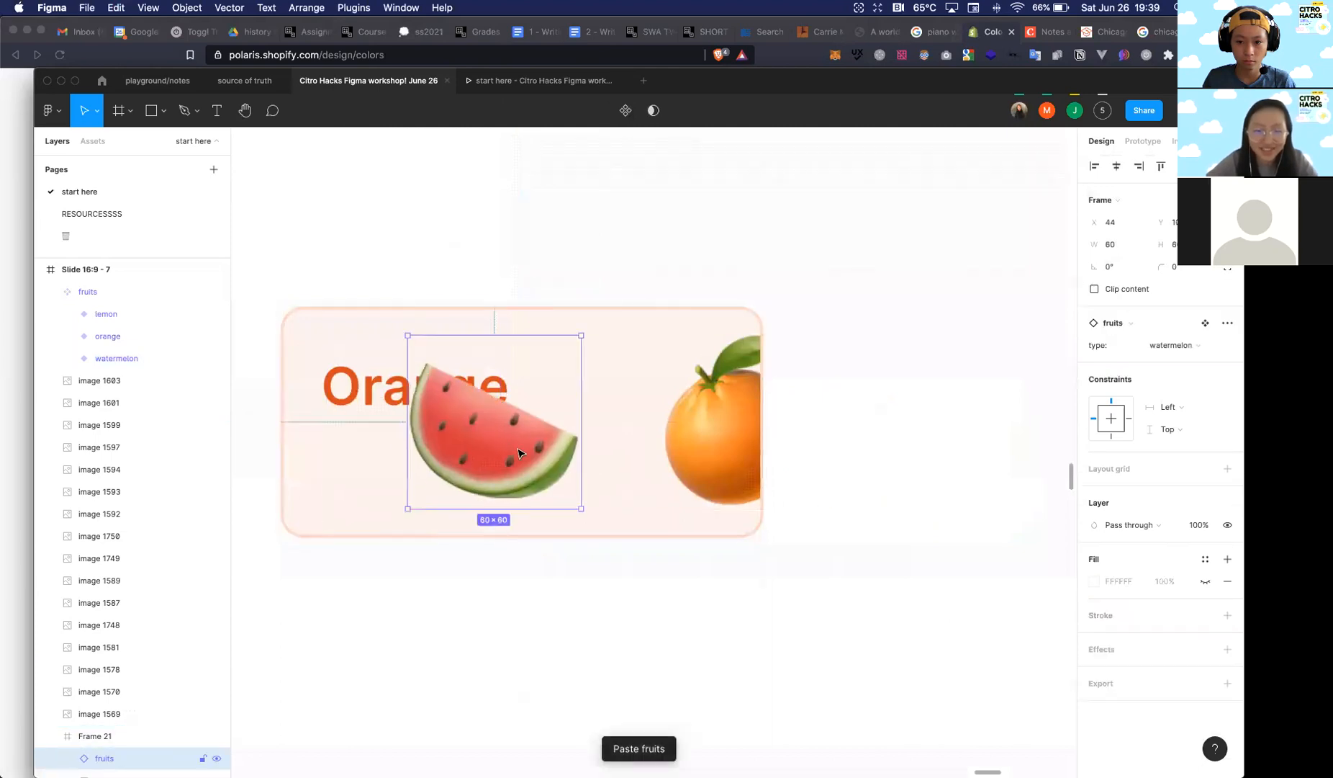
Step: Swap the watermelon instance with the orange image inside the card and delete the orange image
left_click(661, 441, "shift")
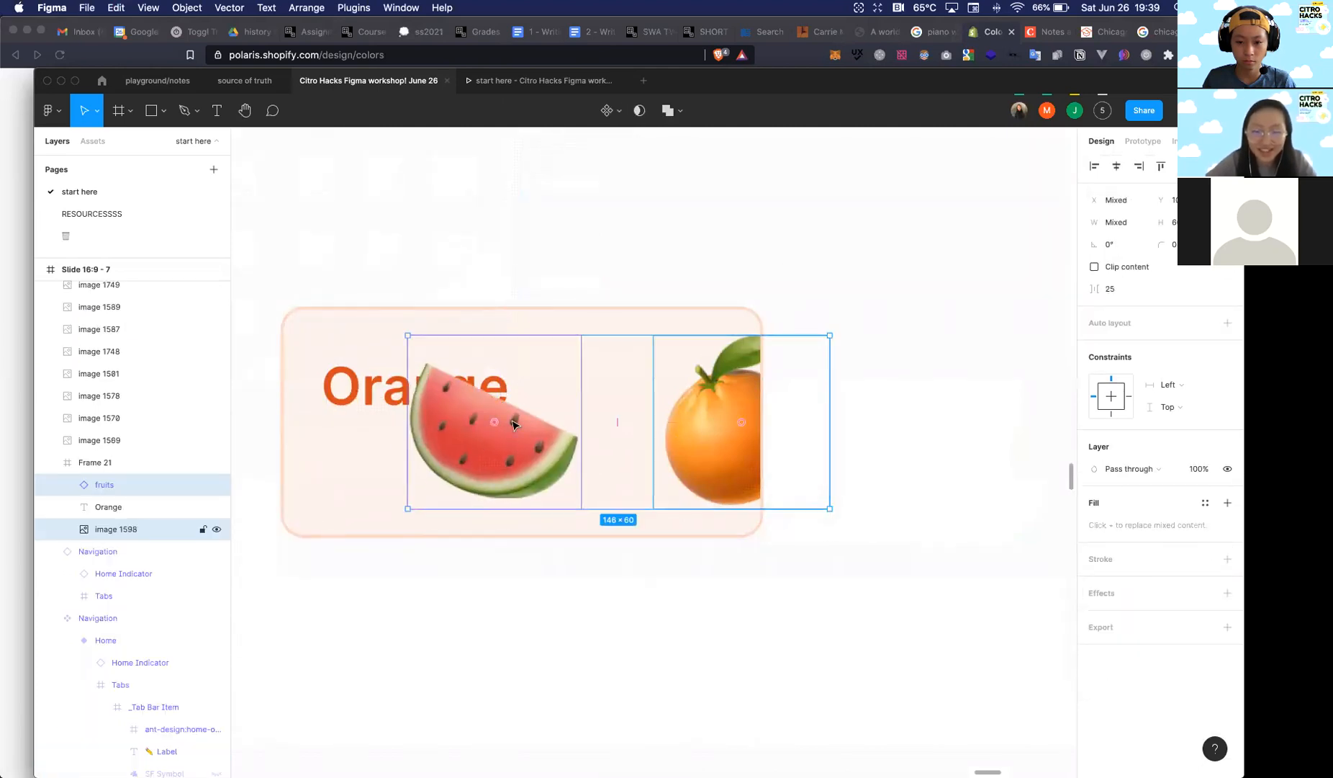
left_click_drag(496, 423, 789, 431)
left_click(522, 467)
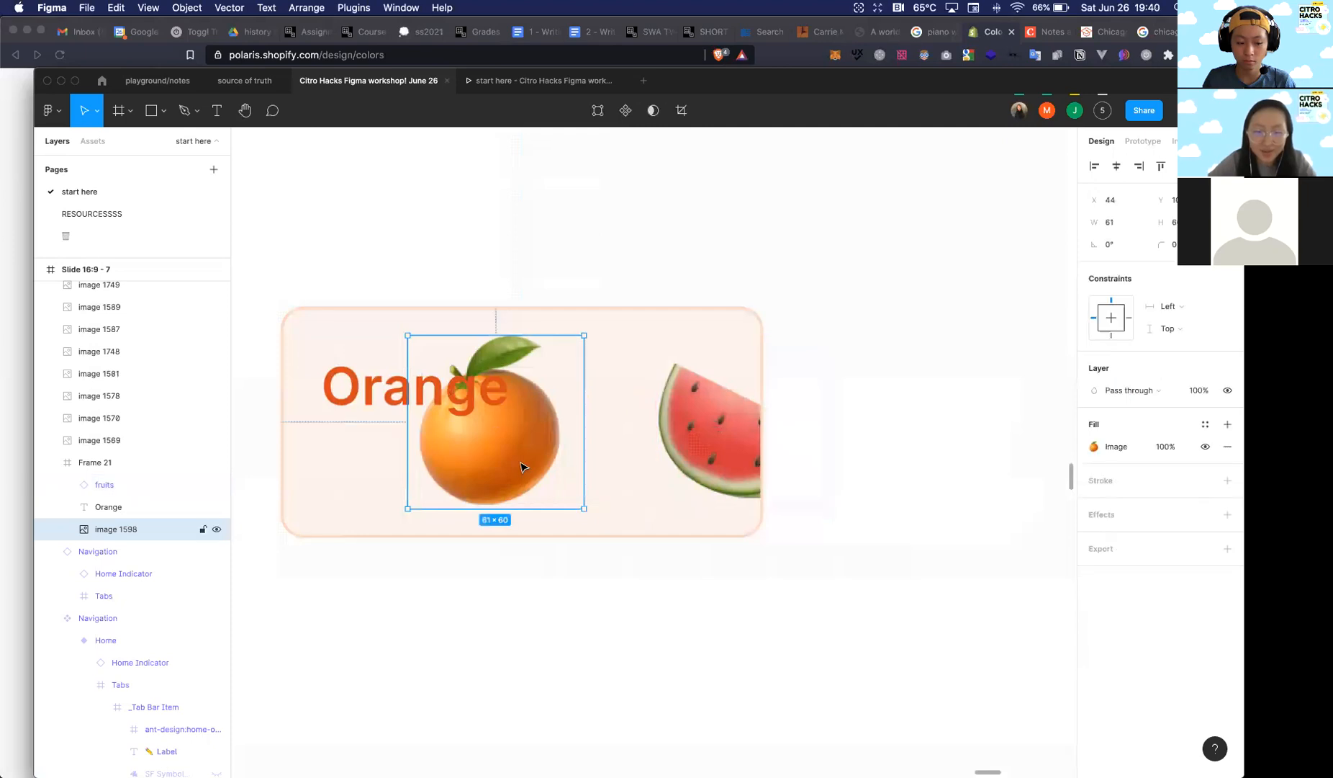
key("Delete")
Step: Enlarge the Figma window so that it fills the screen and covers the browser behind it
scroll(693, 520, "down", 5)
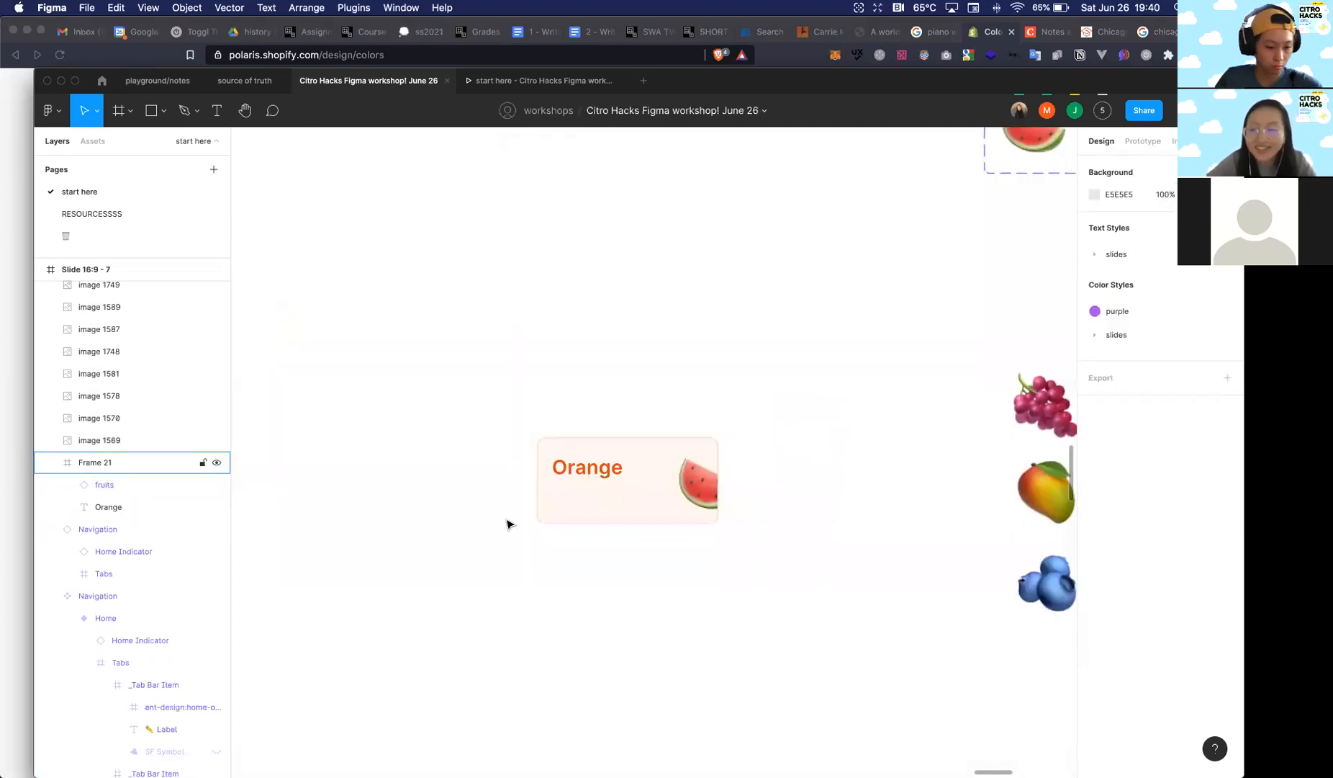
left_click(612, 508)
scroll(610, 509, "down", 3)
scroll(634, 497, "up", 3)
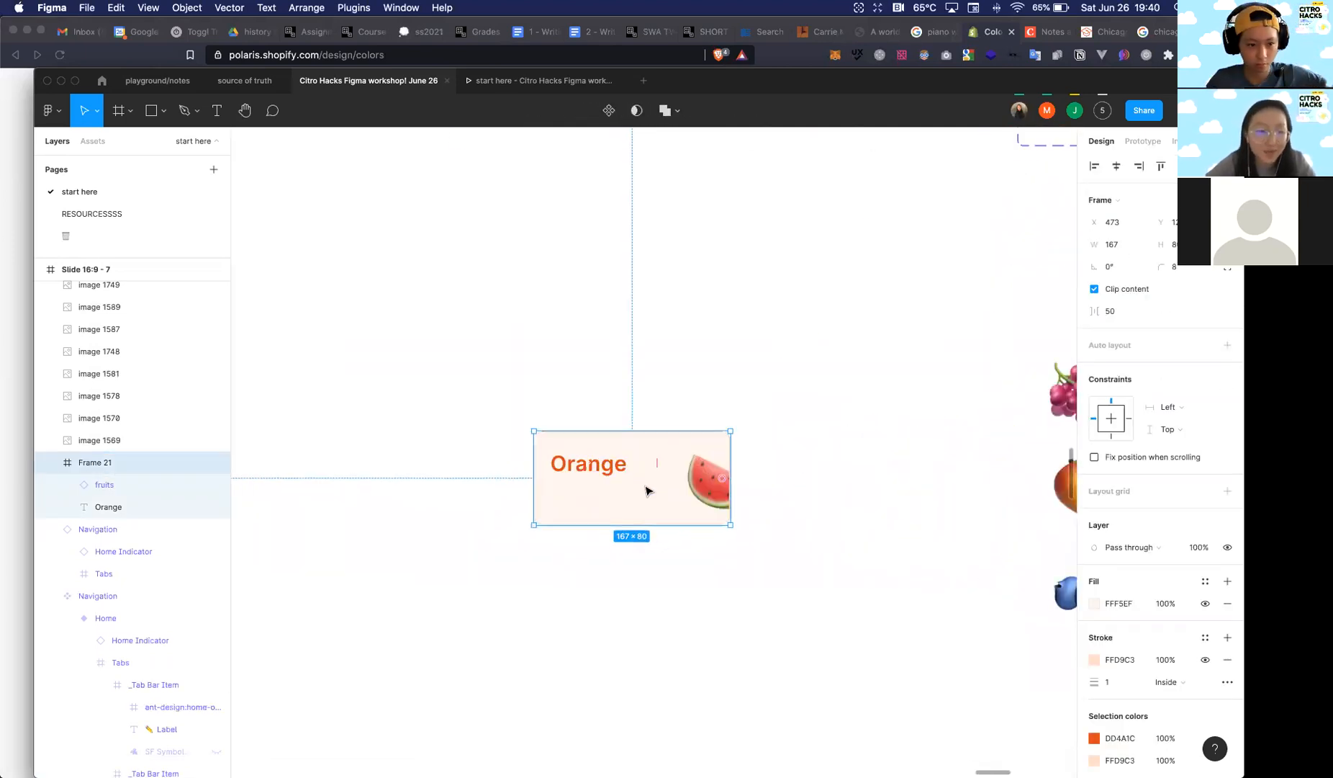
scroll(612, 528, "down", 3)
scroll(612, 530, "up", 5)
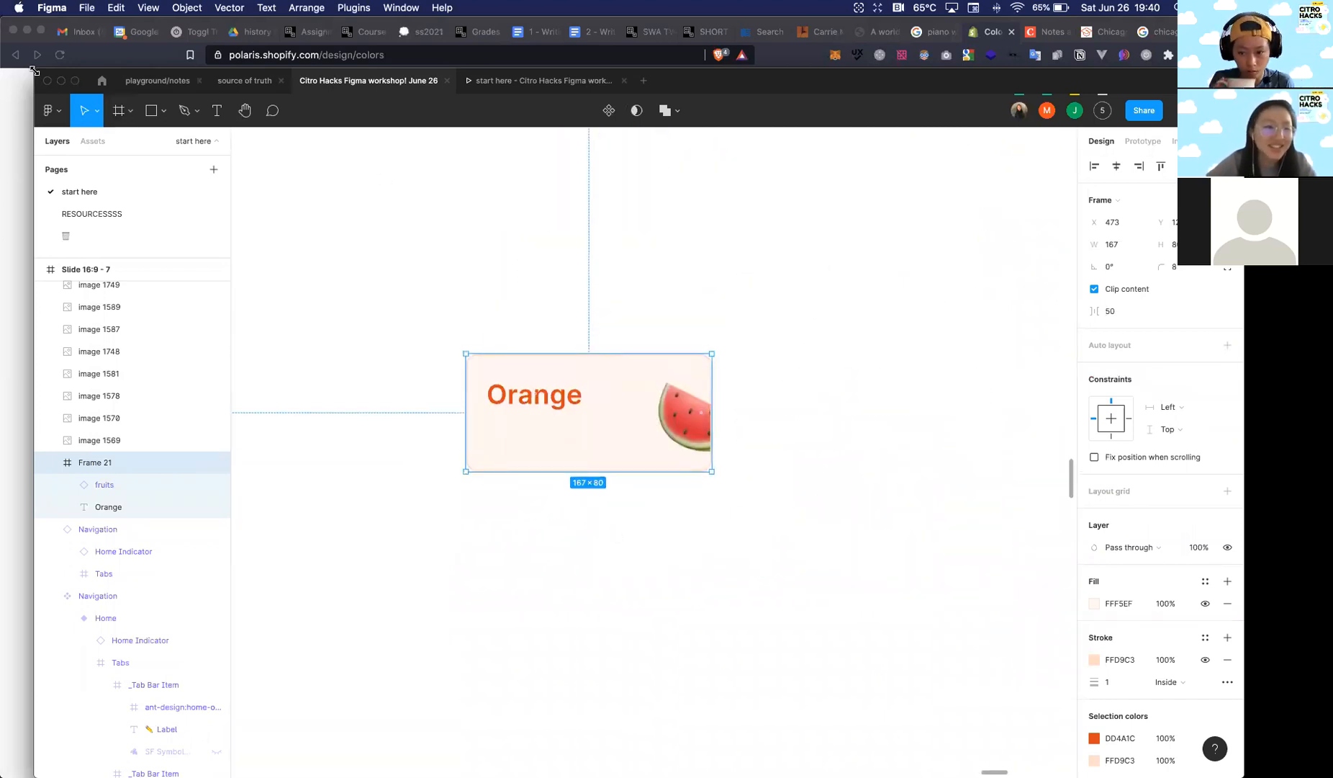
left_click_drag(32, 69, 2, 17)
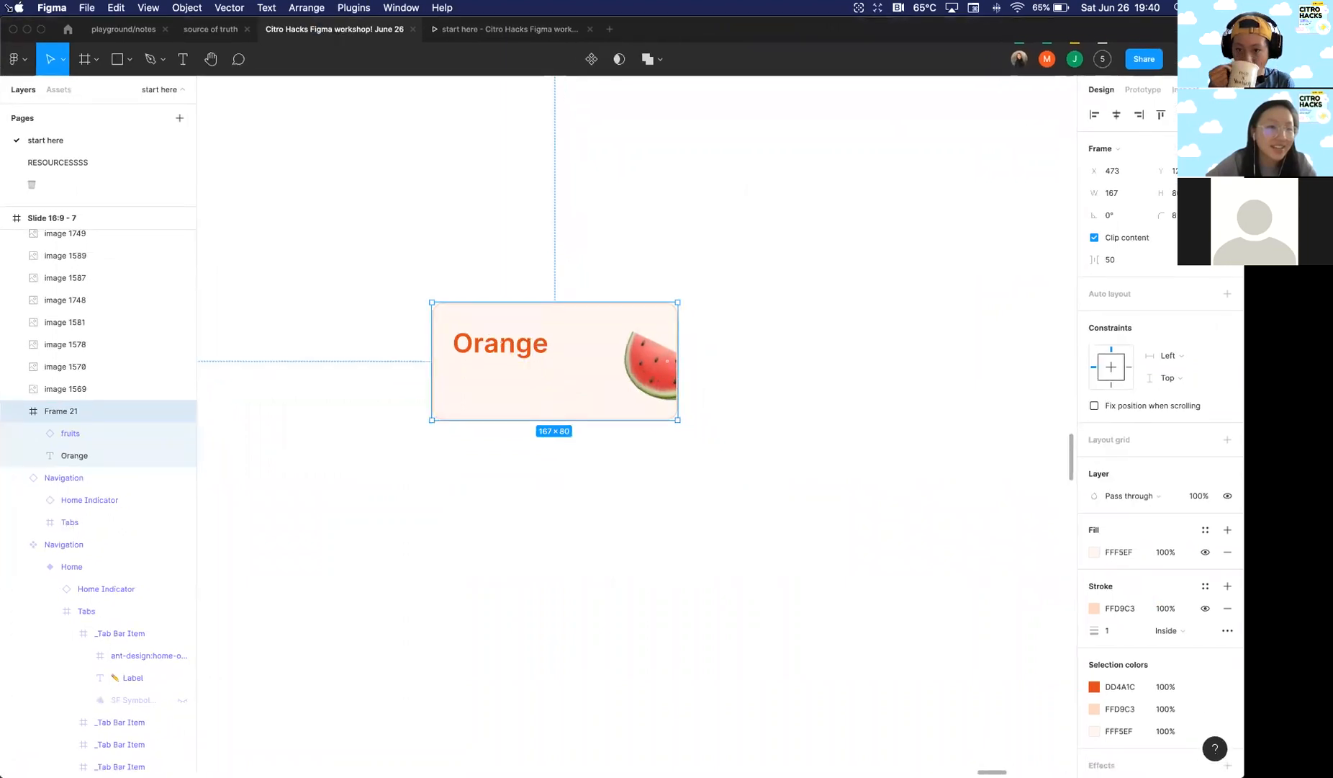
Step: Duplicate the Orange card downward to make a vertical column of four cards
scroll(574, 372, "down", 2)
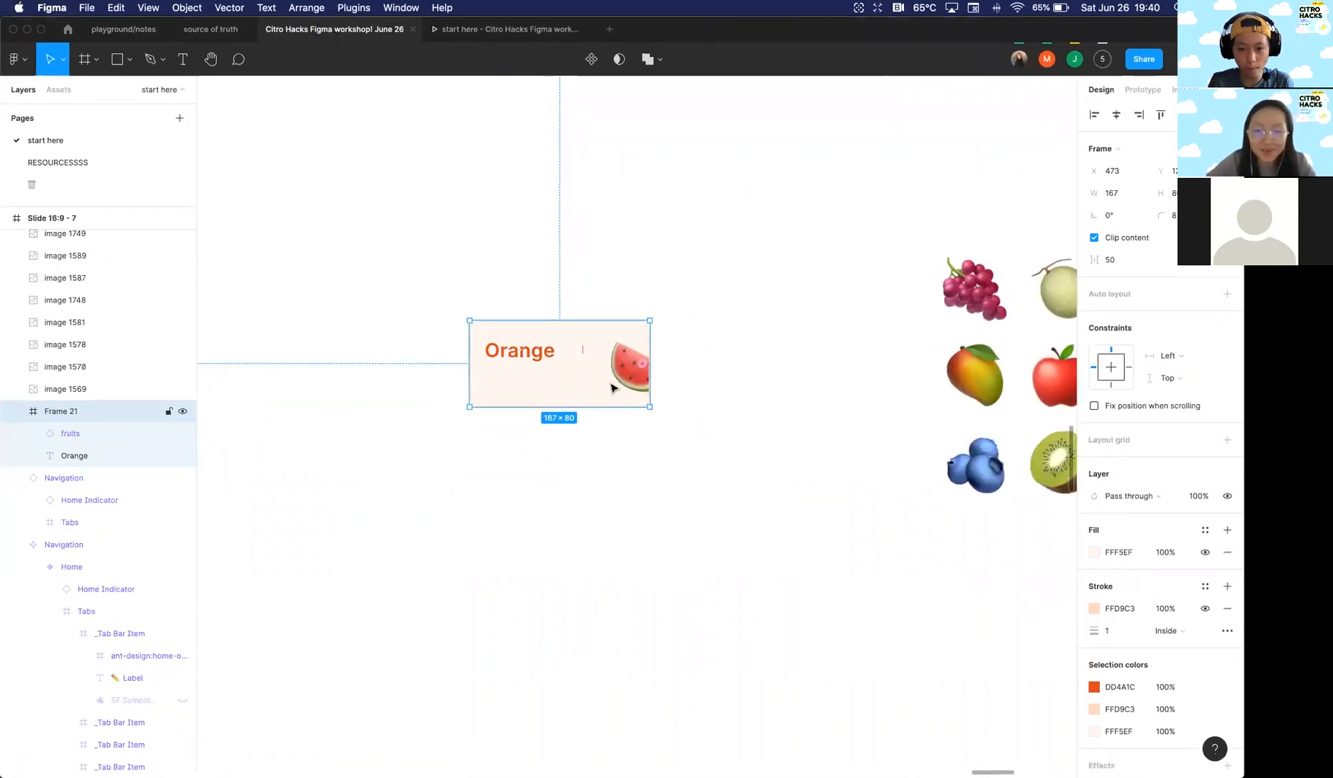
scroll(612, 387, "down", 5)
scroll(404, 321, "up", 3)
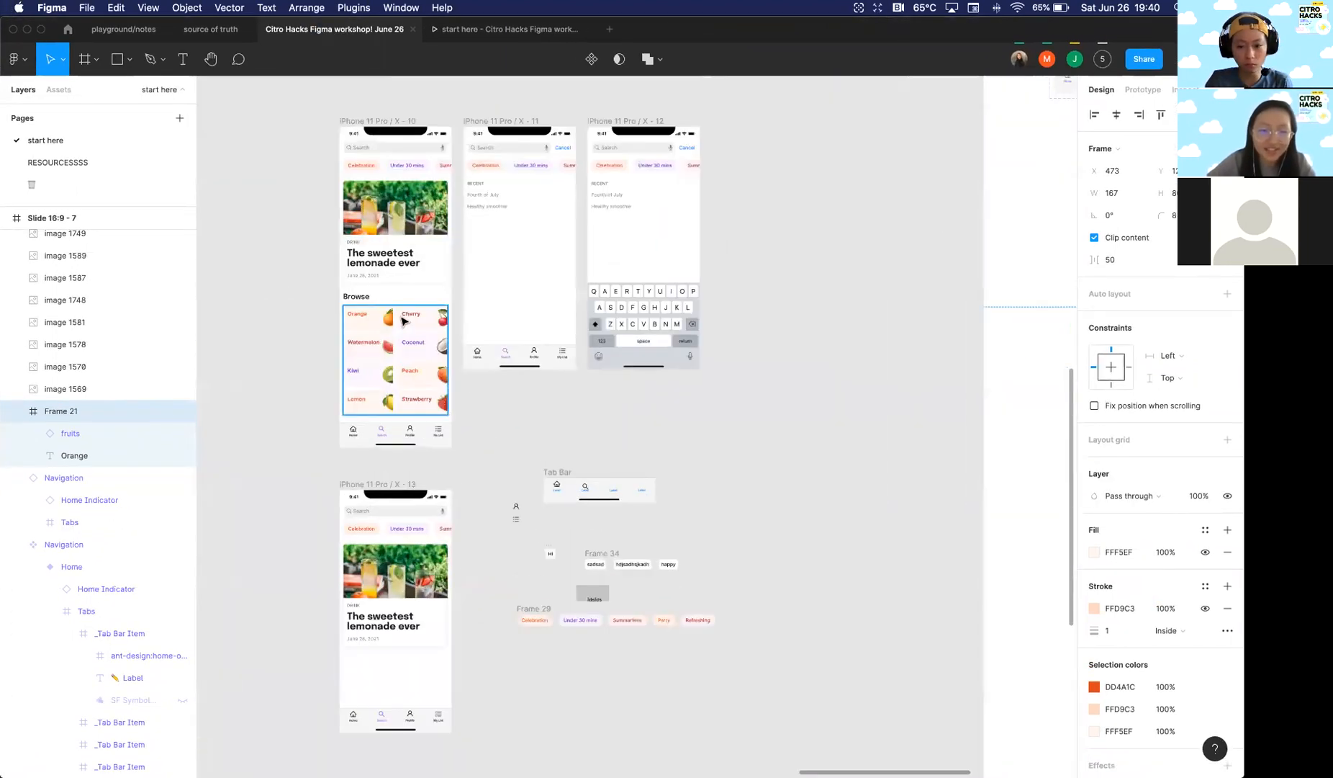
scroll(425, 289, "right", 5)
scroll(818, 319, "up", 3)
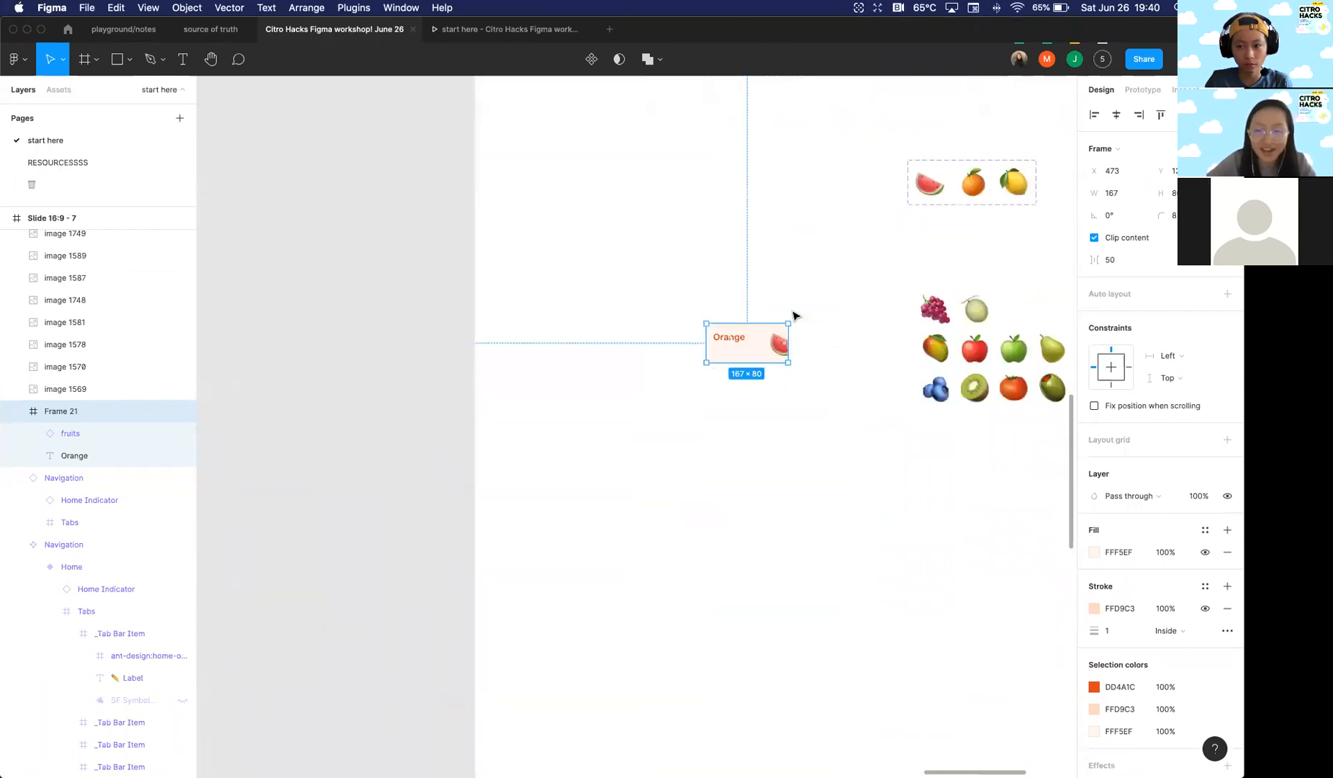
scroll(792, 312, "up", 2)
left_click_drag(695, 376, 677, 570, "alt")
Step: Select the four Orange cards, tidy them into an even column and set their vertical spacing to 20
left_click(556, 293)
left_click_drag(554, 287, 839, 673)
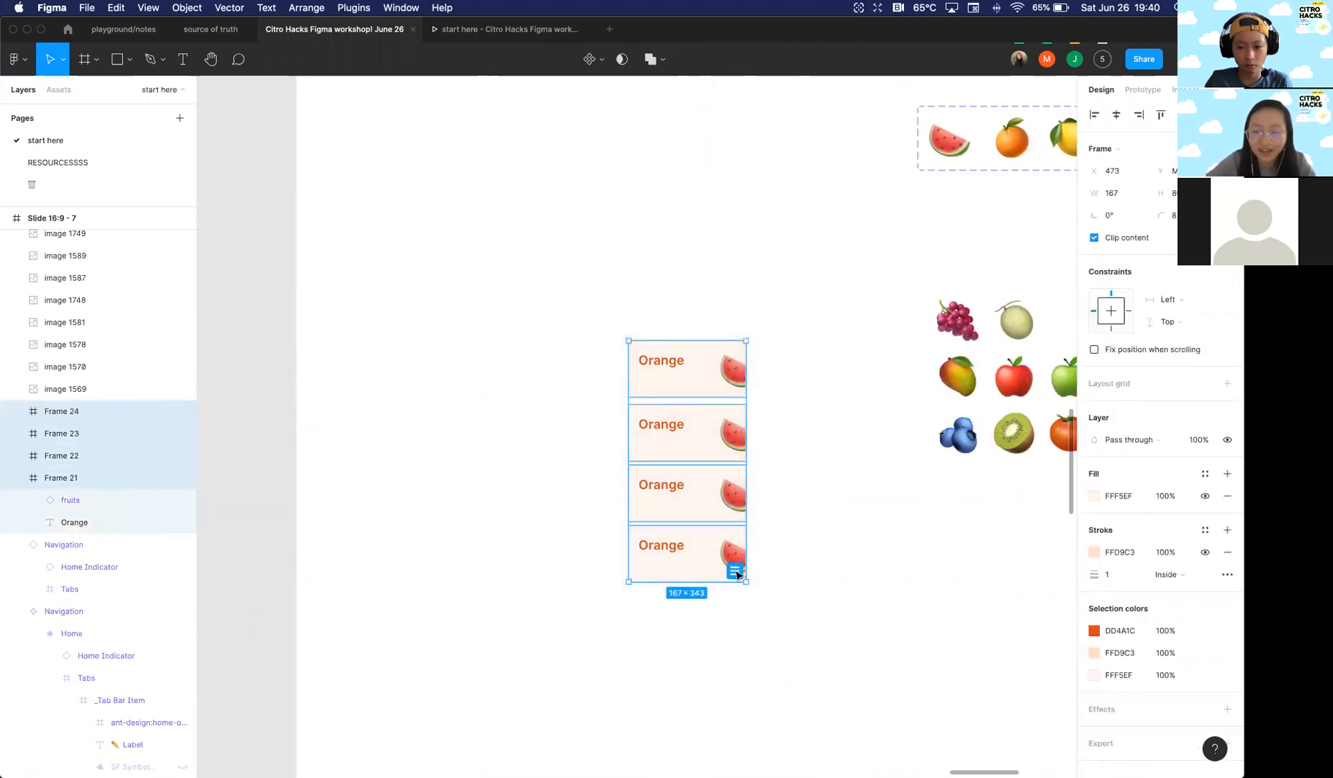
left_click(736, 574)
left_click(1120, 265)
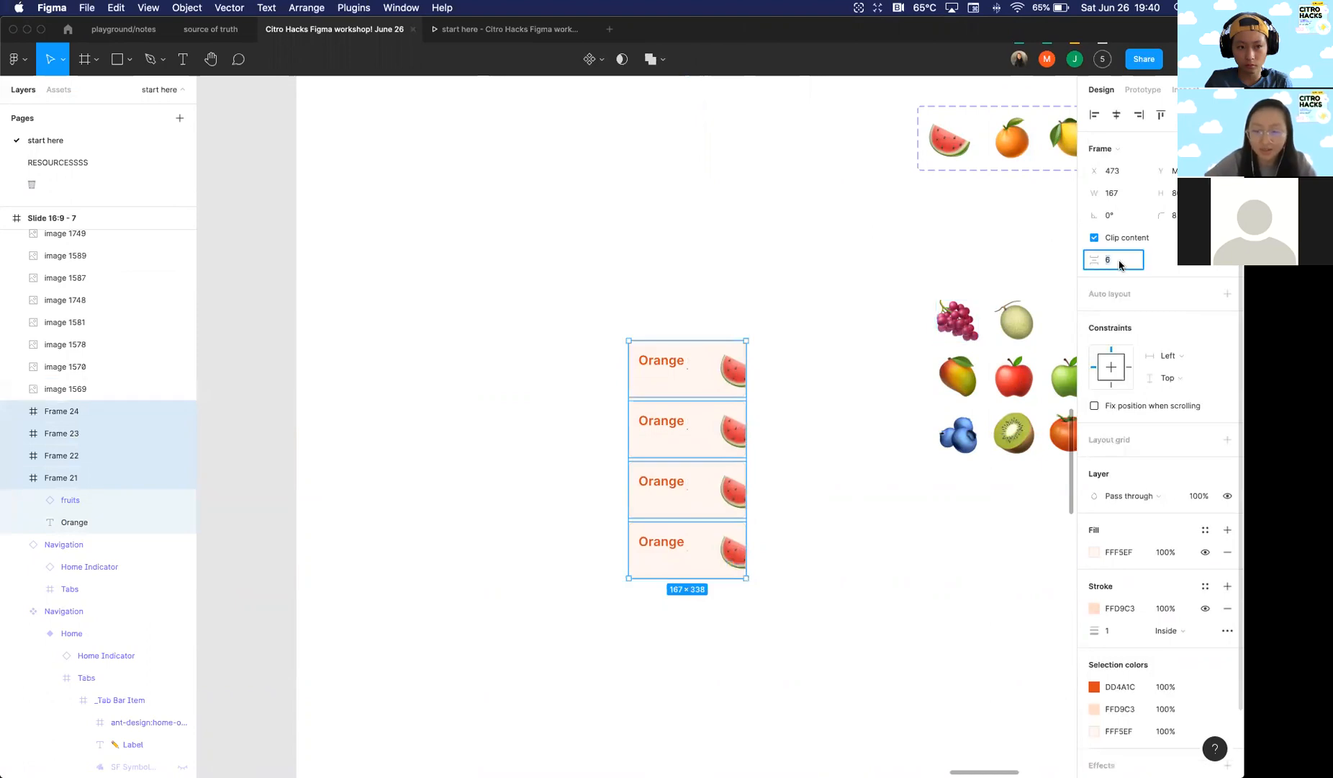
key("Return")
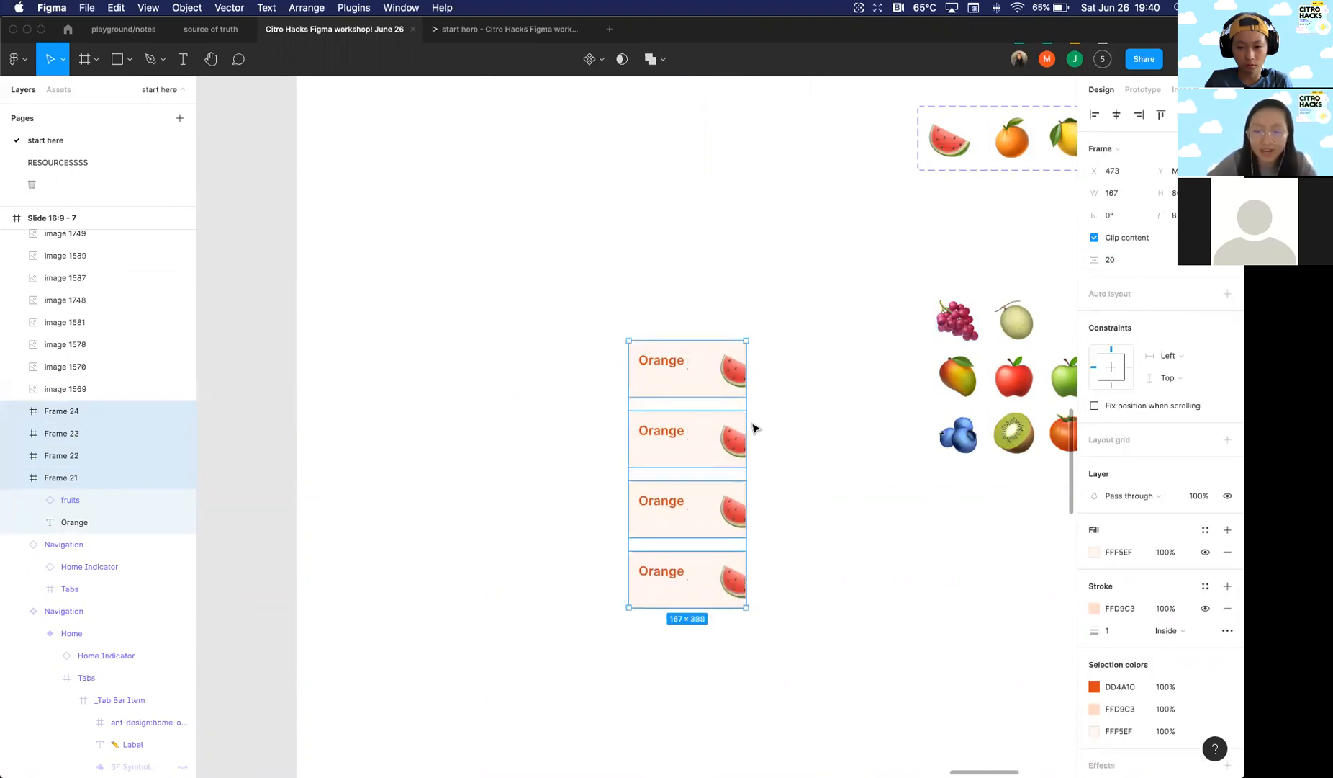
left_click(792, 437)
Step: Switch the fruit instance in the second card to the orange variant and finally to lemon
scroll(661, 337, "down", 2)
scroll(660, 318, "up", 3)
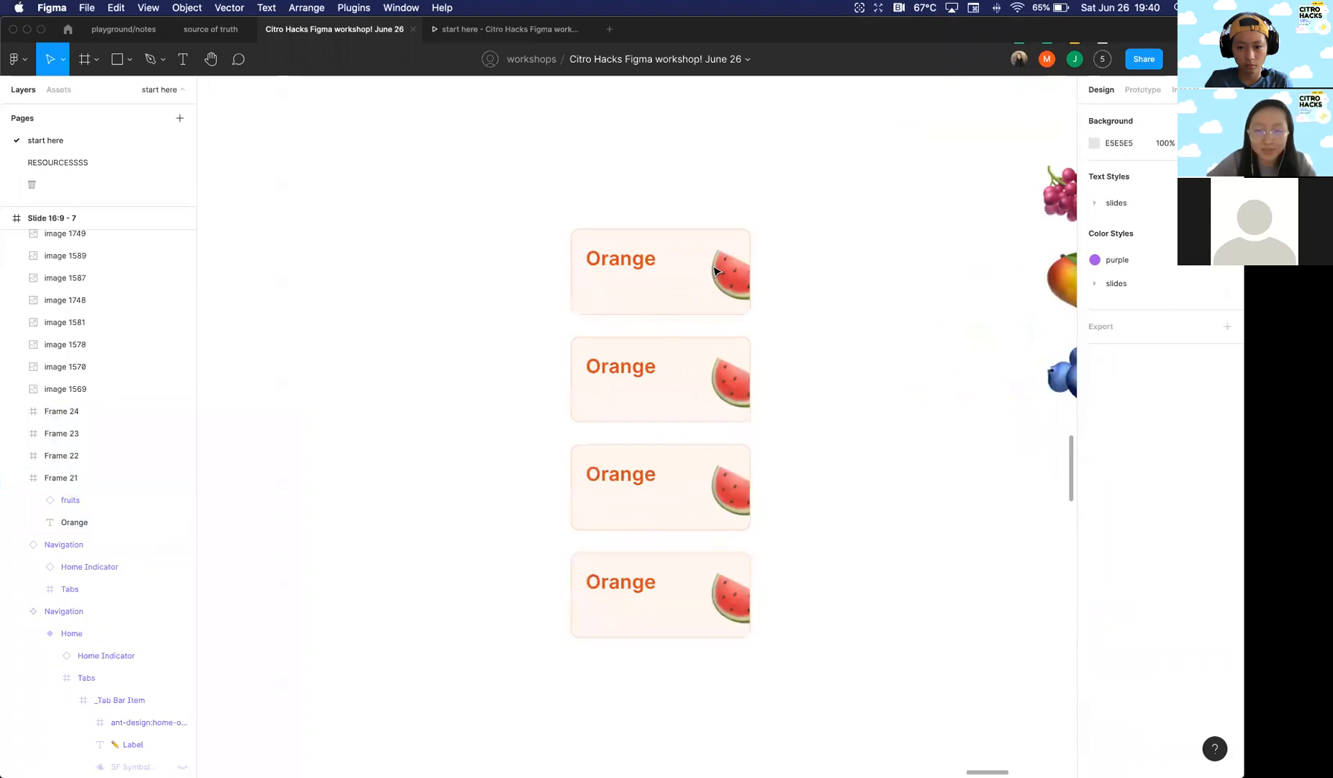
scroll(545, 205, "right", 2)
double_click(651, 374)
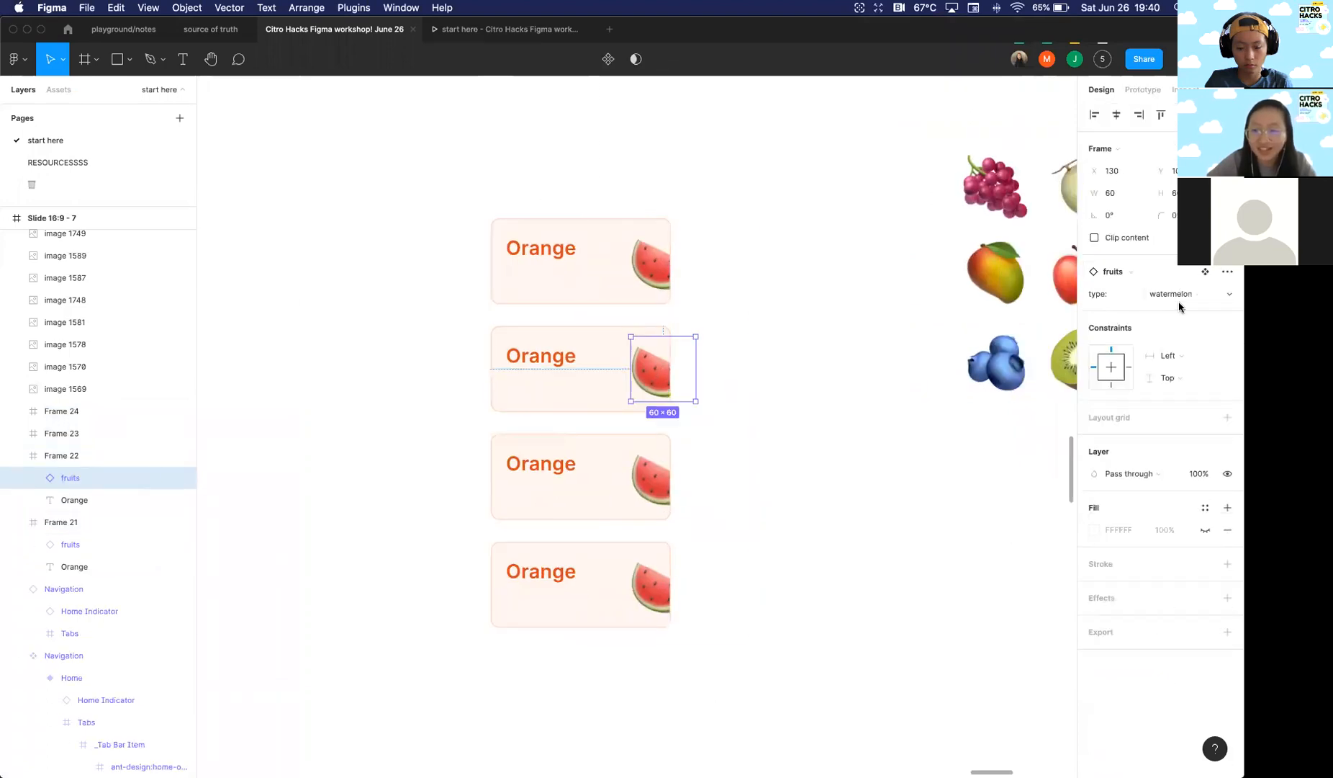
left_click(1205, 295)
left_click(1183, 275)
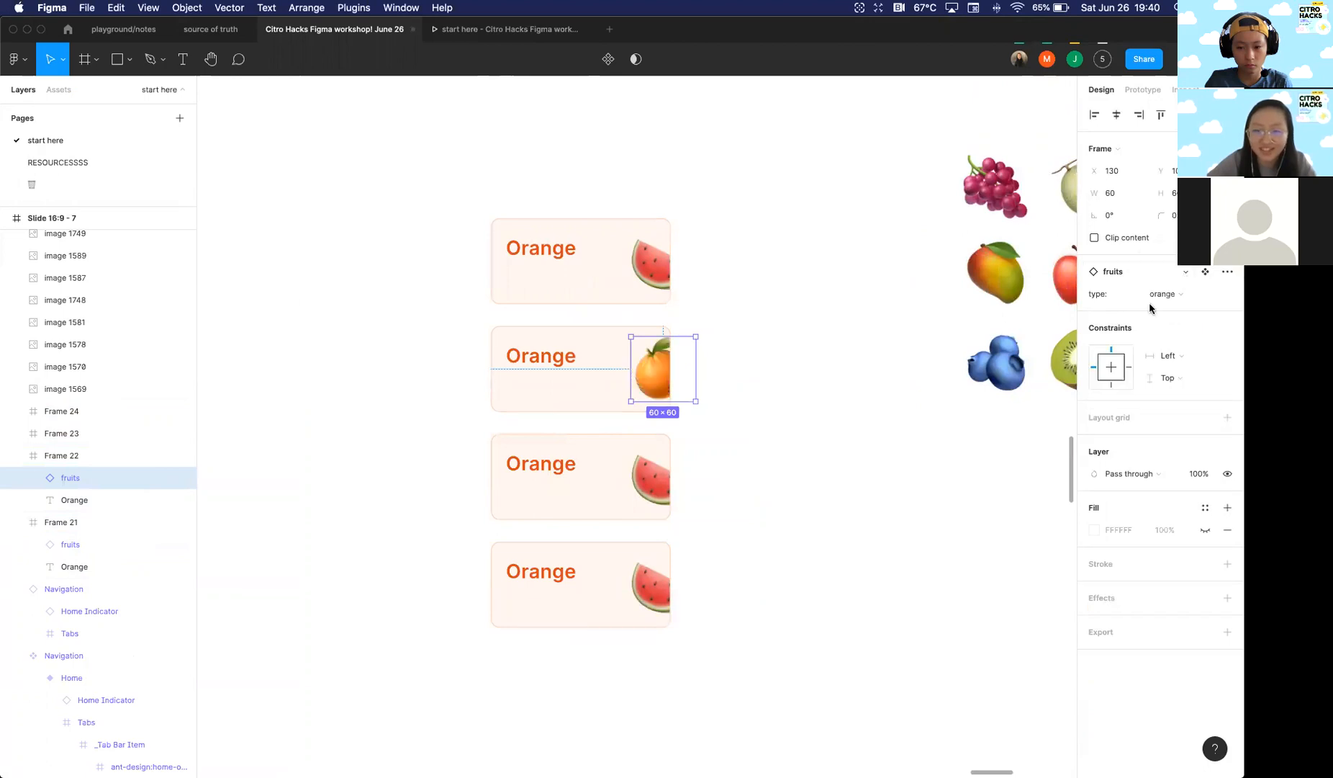
left_click(1183, 294)
left_click(1174, 277)
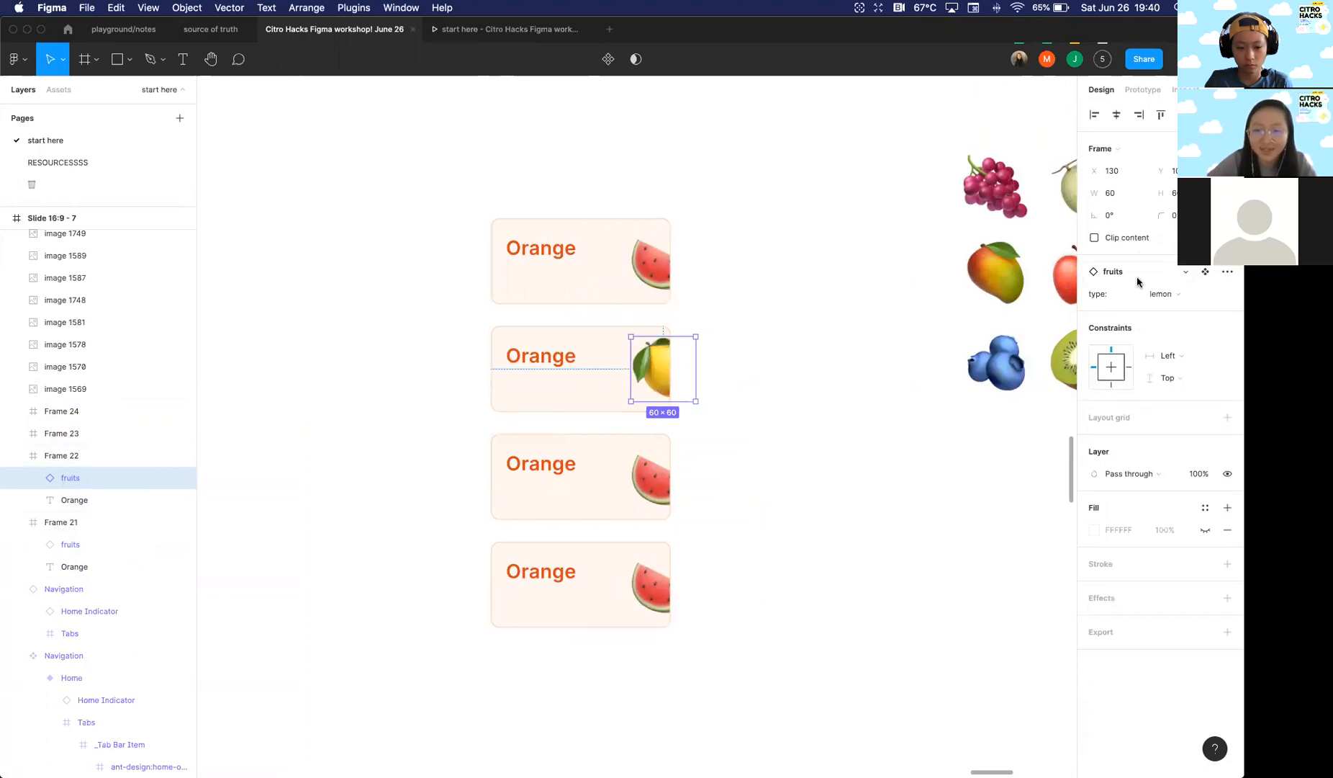
double_click(647, 477)
left_click(545, 481)
left_click(722, 471)
scroll(724, 471, "down", 5)
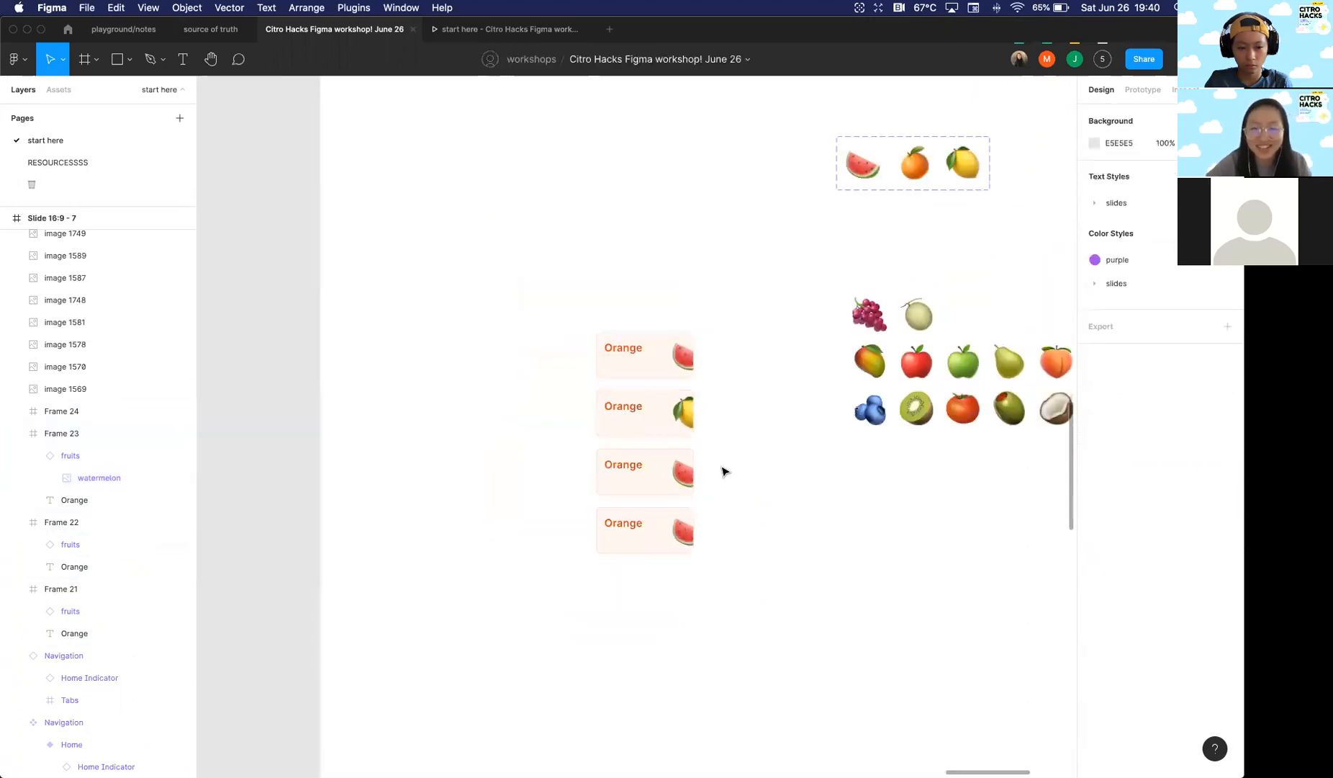
double_click(685, 483)
key("Return")
left_click(770, 484)
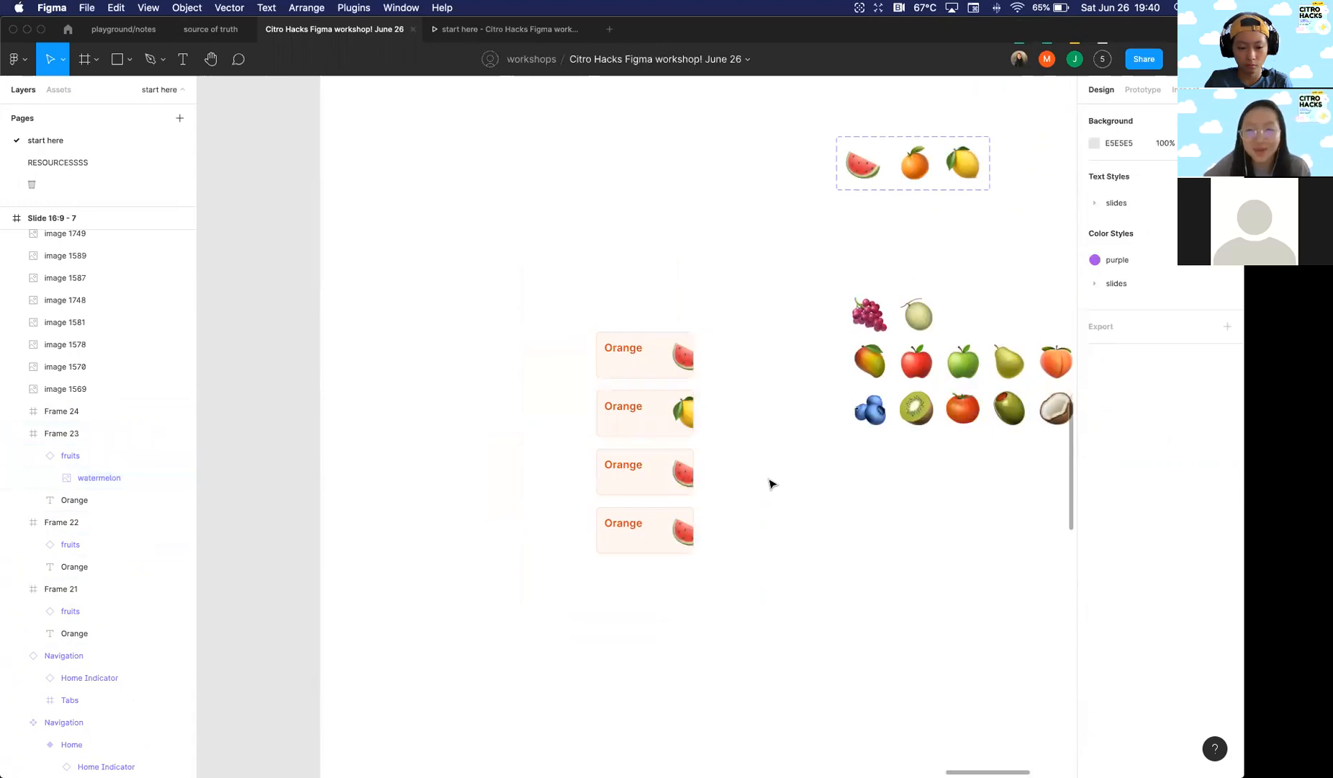
scroll(768, 479, "down", 5)
scroll(768, 480, "up", 5)
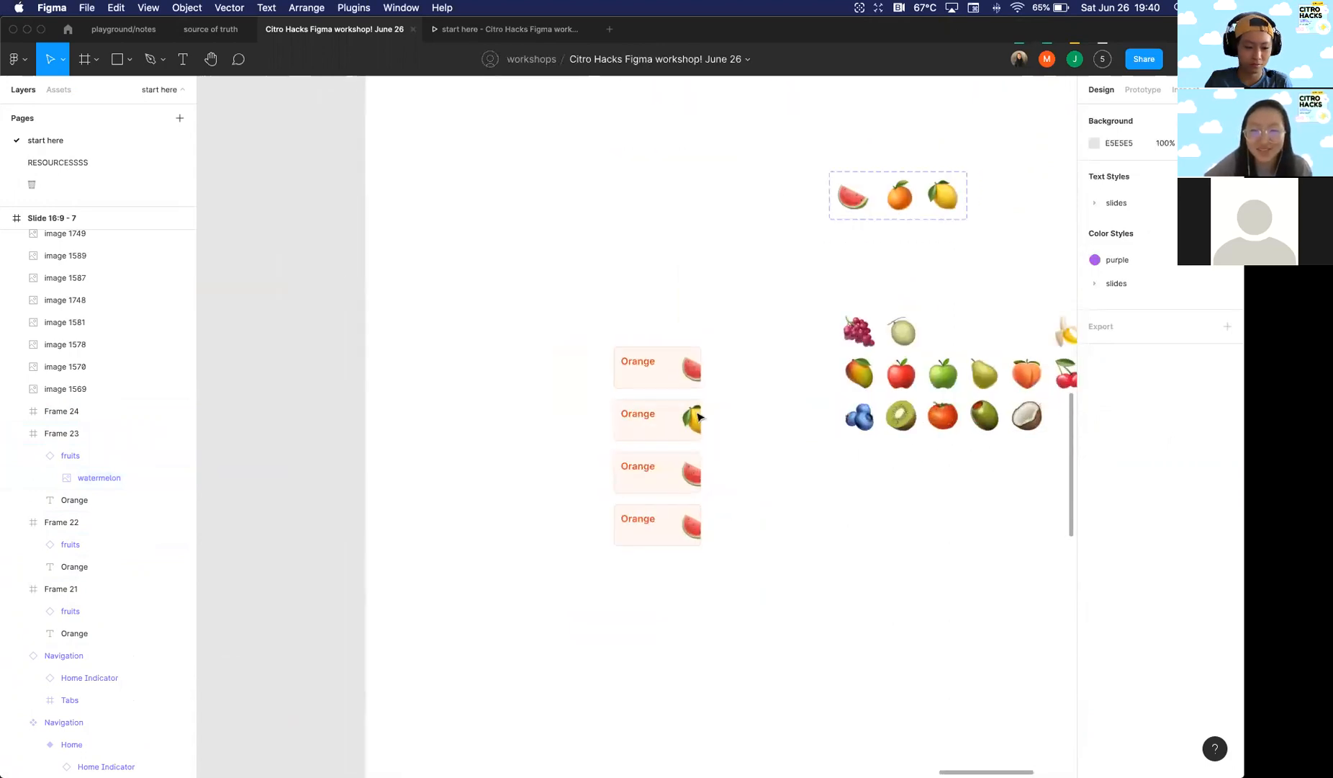
left_click(640, 352)
left_click(576, 435)
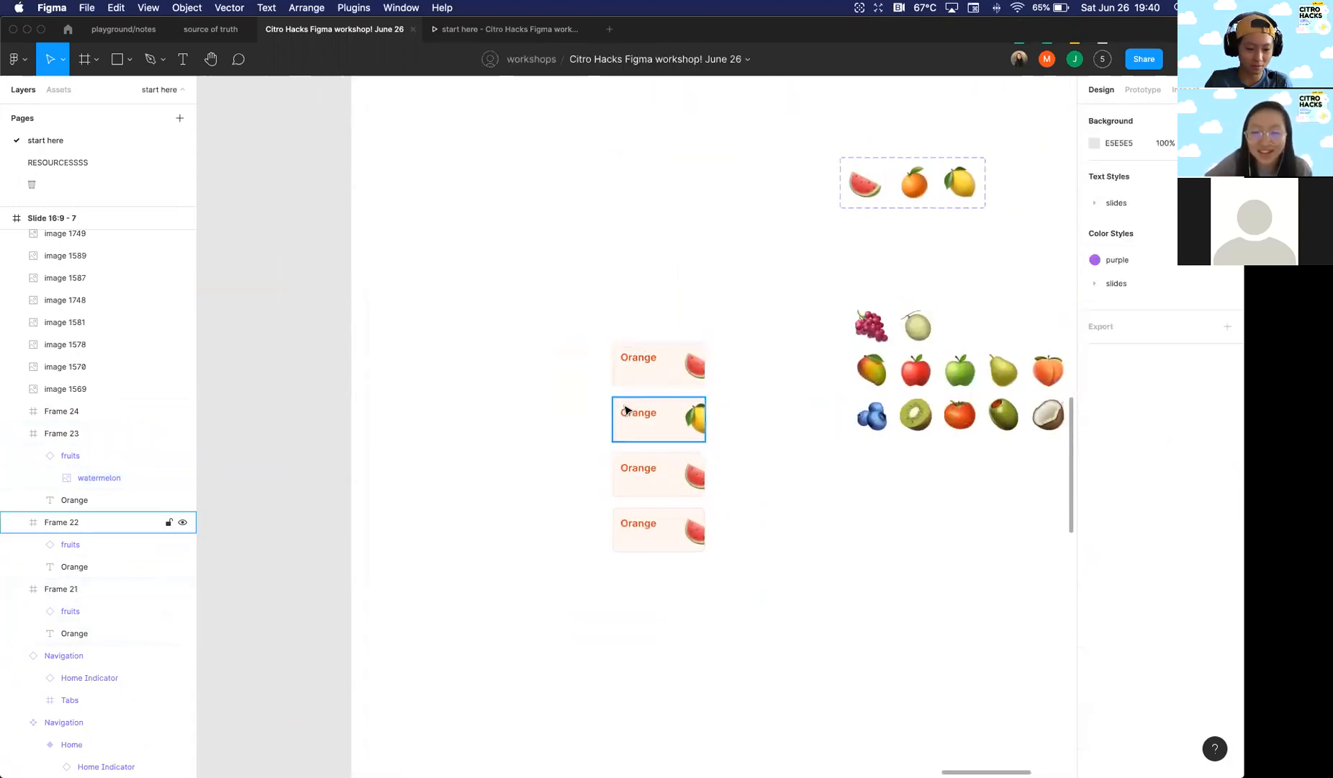
scroll(625, 410, "up", 3)
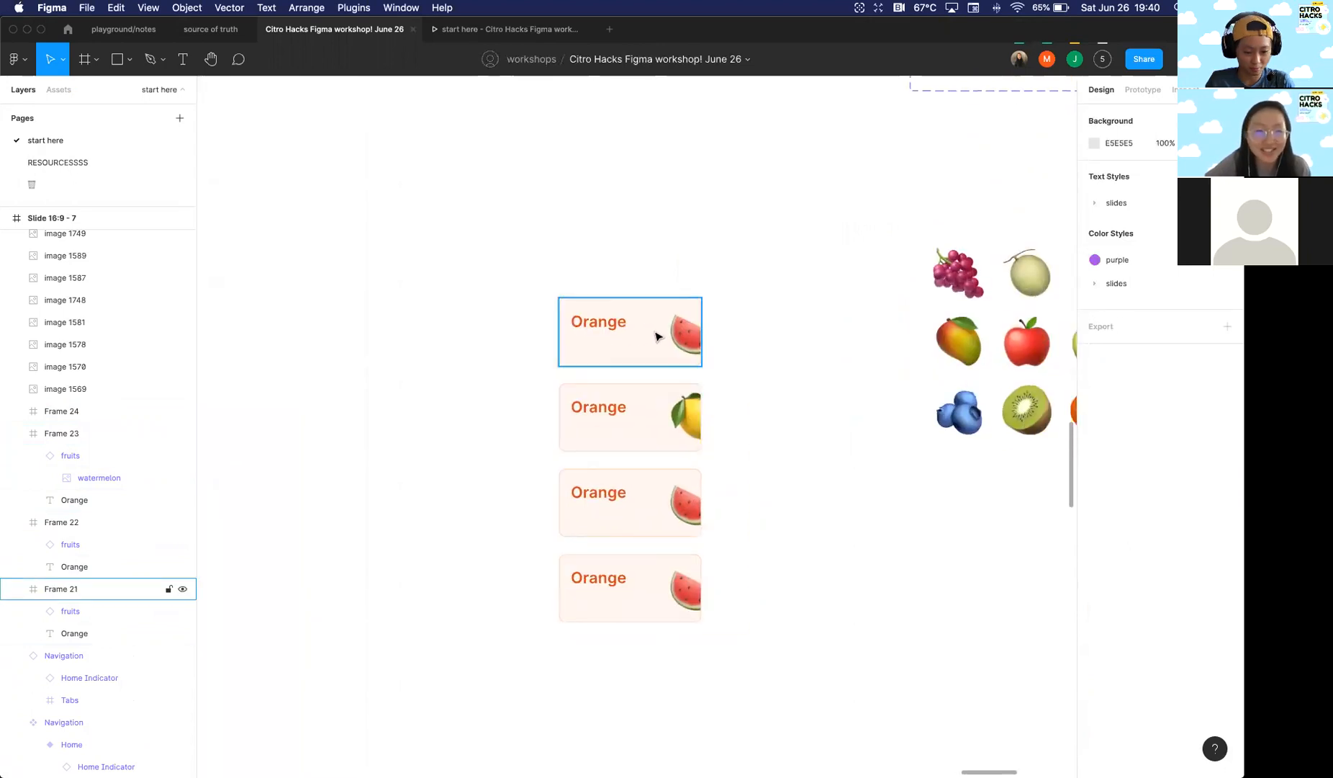
scroll(744, 363, "down", 3)
scroll(611, 547, "right", 3)
scroll(611, 547, "up", 2)
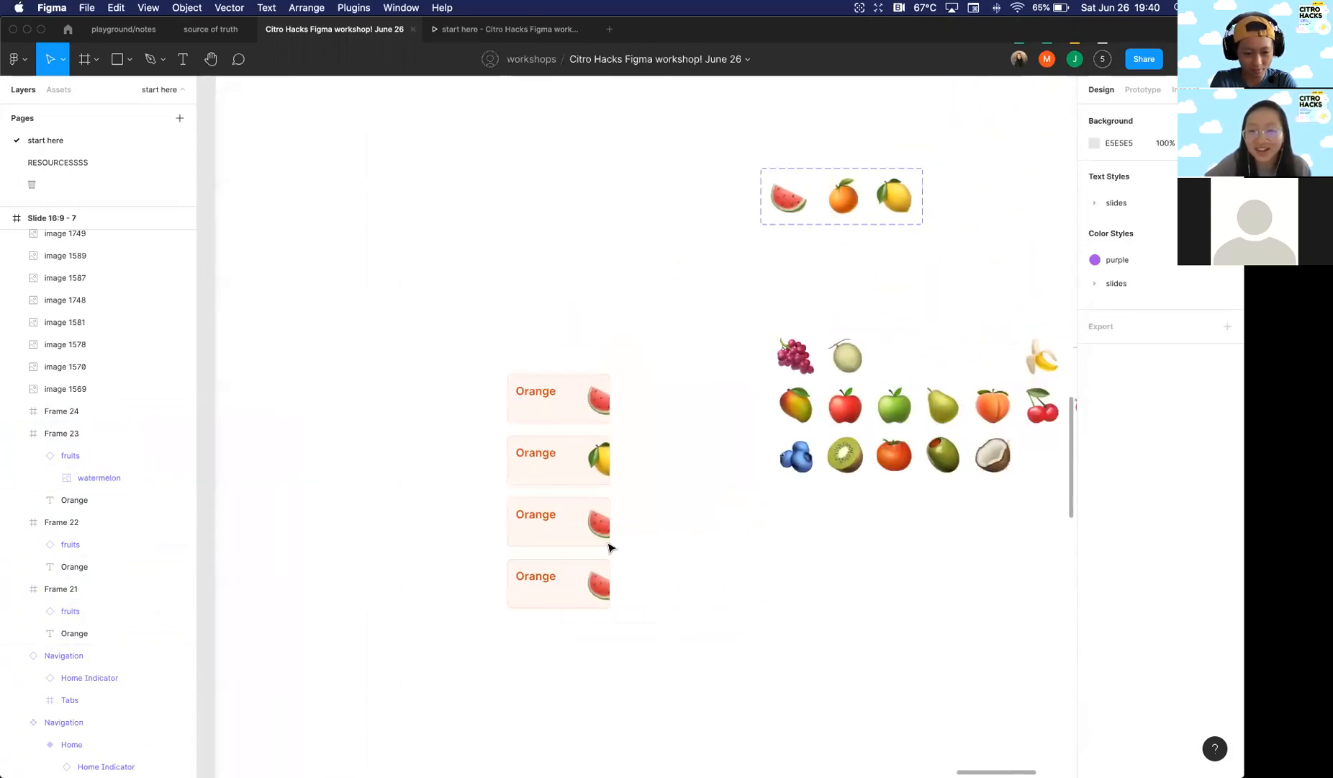
scroll(513, 450, "up", 2)
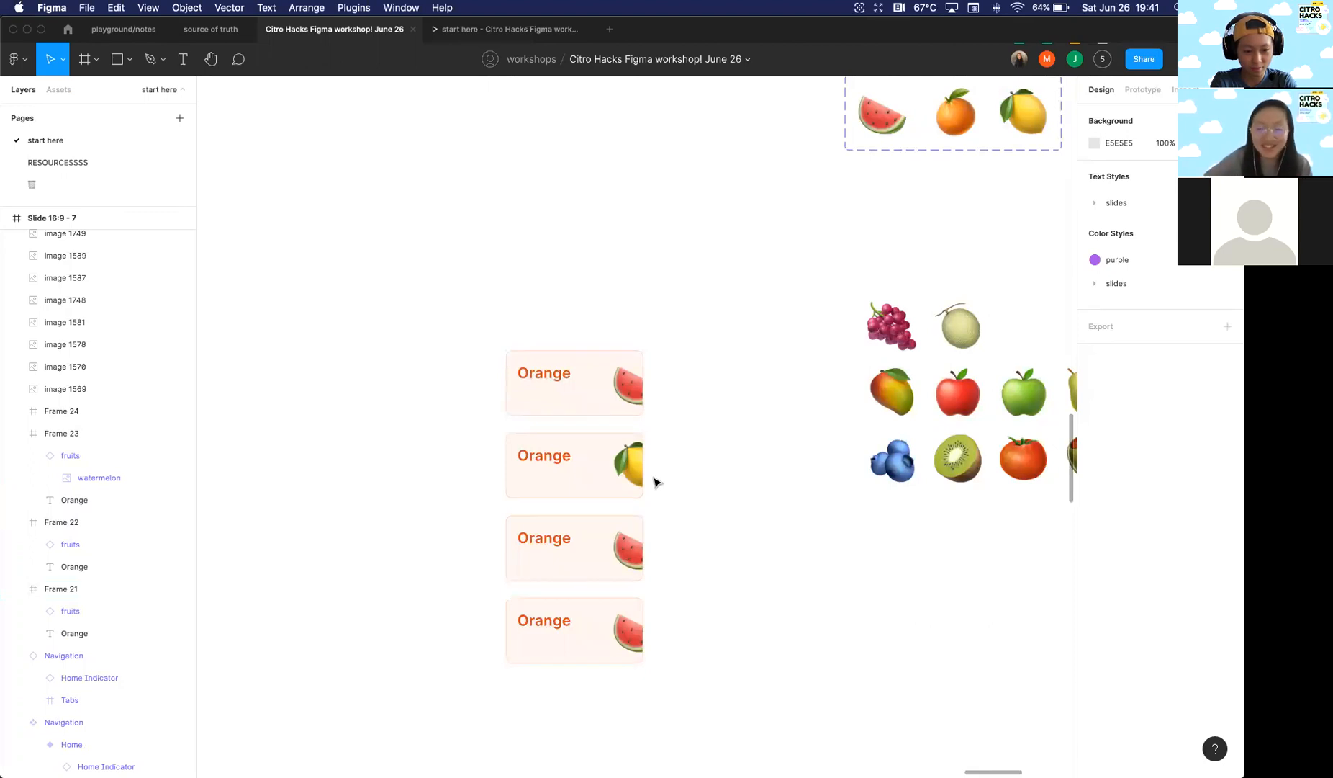
Step: Copy the Browse heading and fruit card grid from iPhone 11 Pro / X - 10 and paste them into iPhone 11 Pro / X - 13
scroll(655, 481, "down", 4)
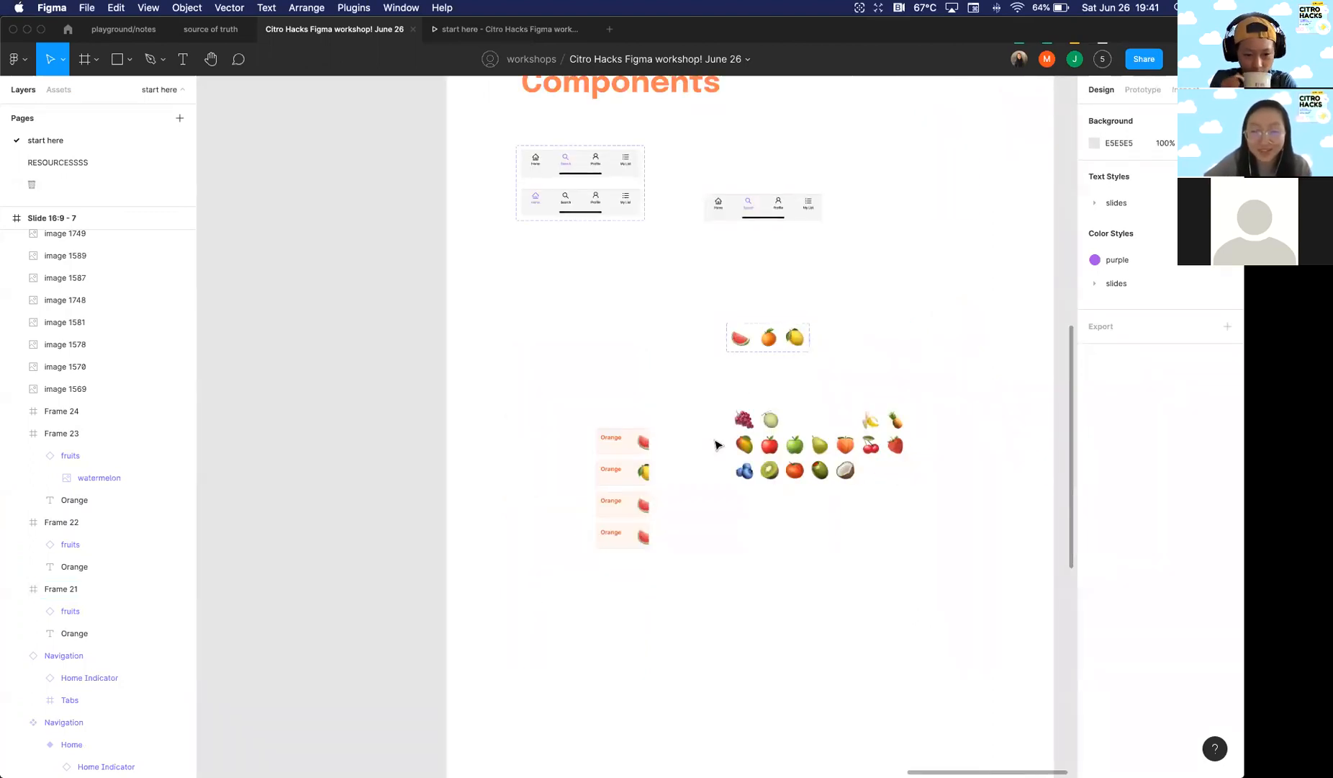
scroll(583, 516, "down", 5)
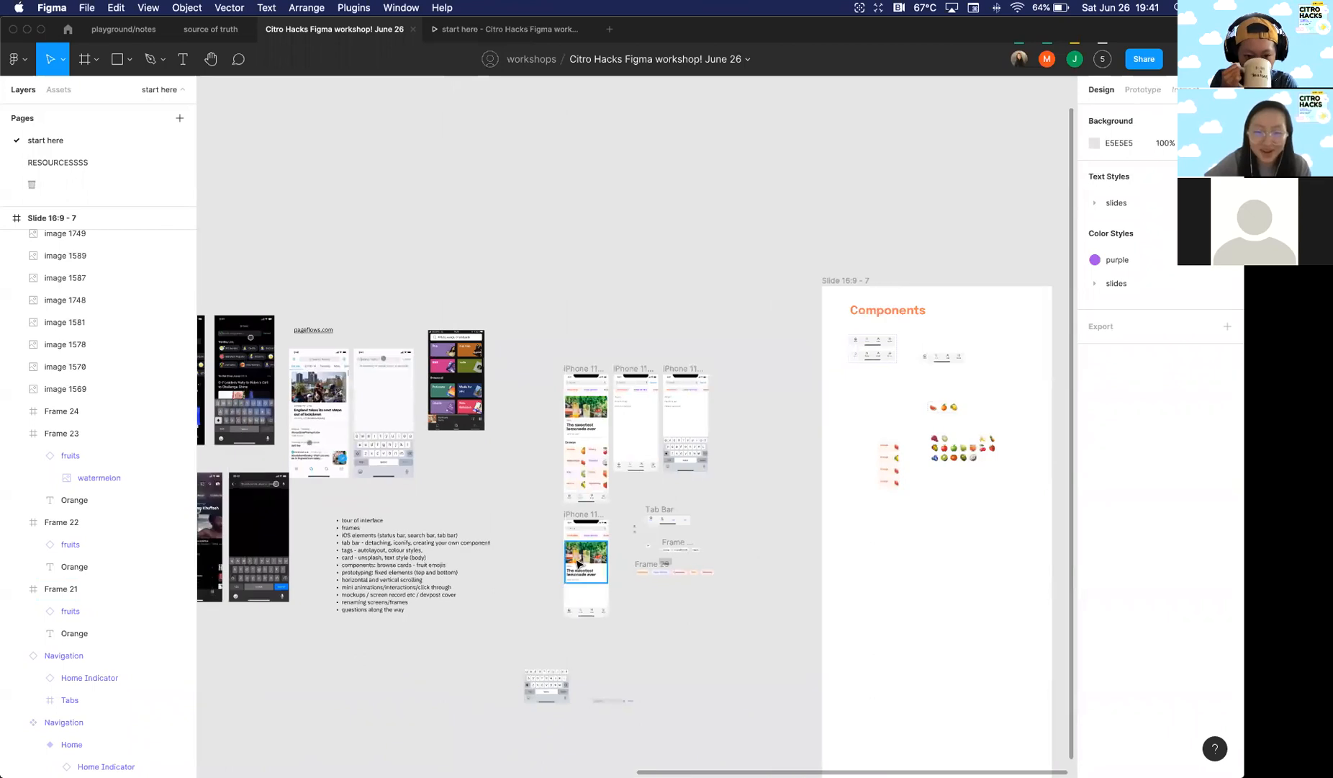
scroll(578, 564, "up", 6)
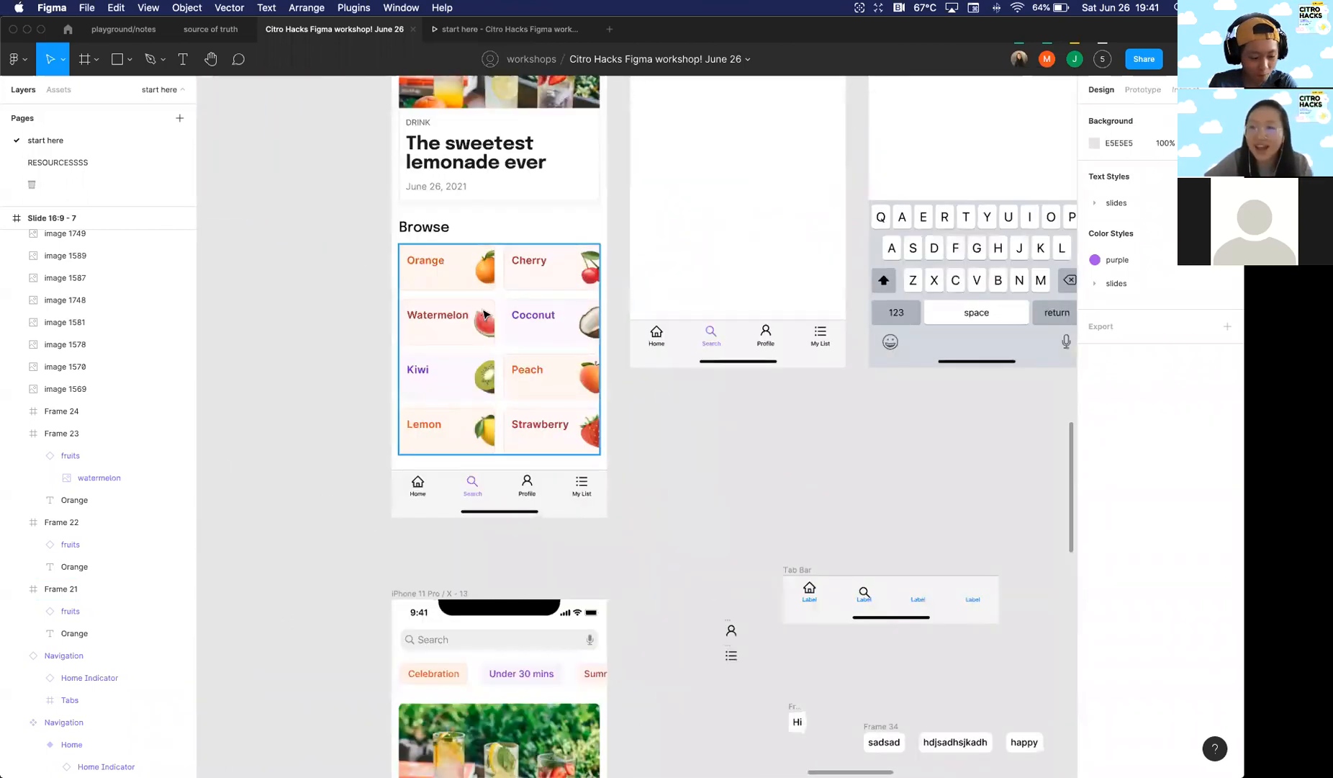
left_click(455, 239)
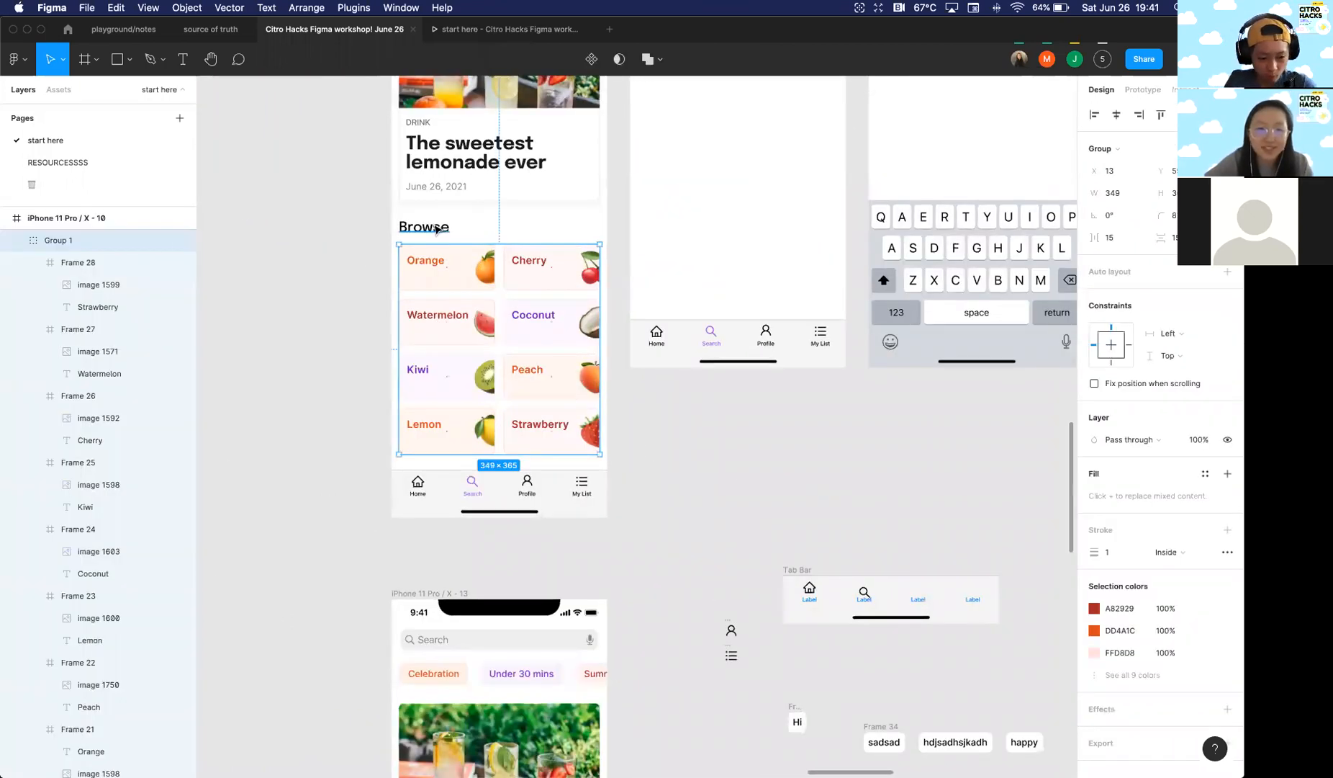
left_click(555, 227, "shift")
scroll(563, 229, "down", 5)
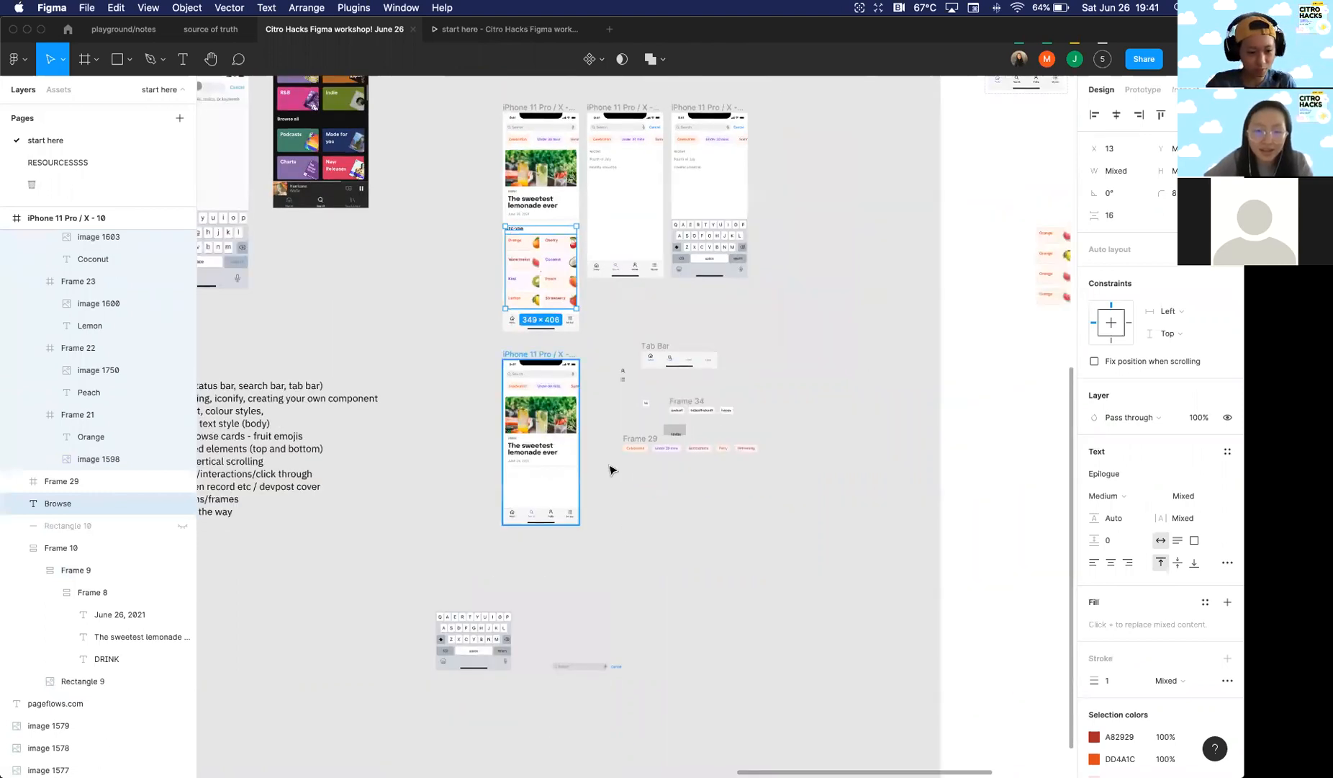
left_click(576, 469)
key("super+v")
scroll(546, 498, "up", 4)
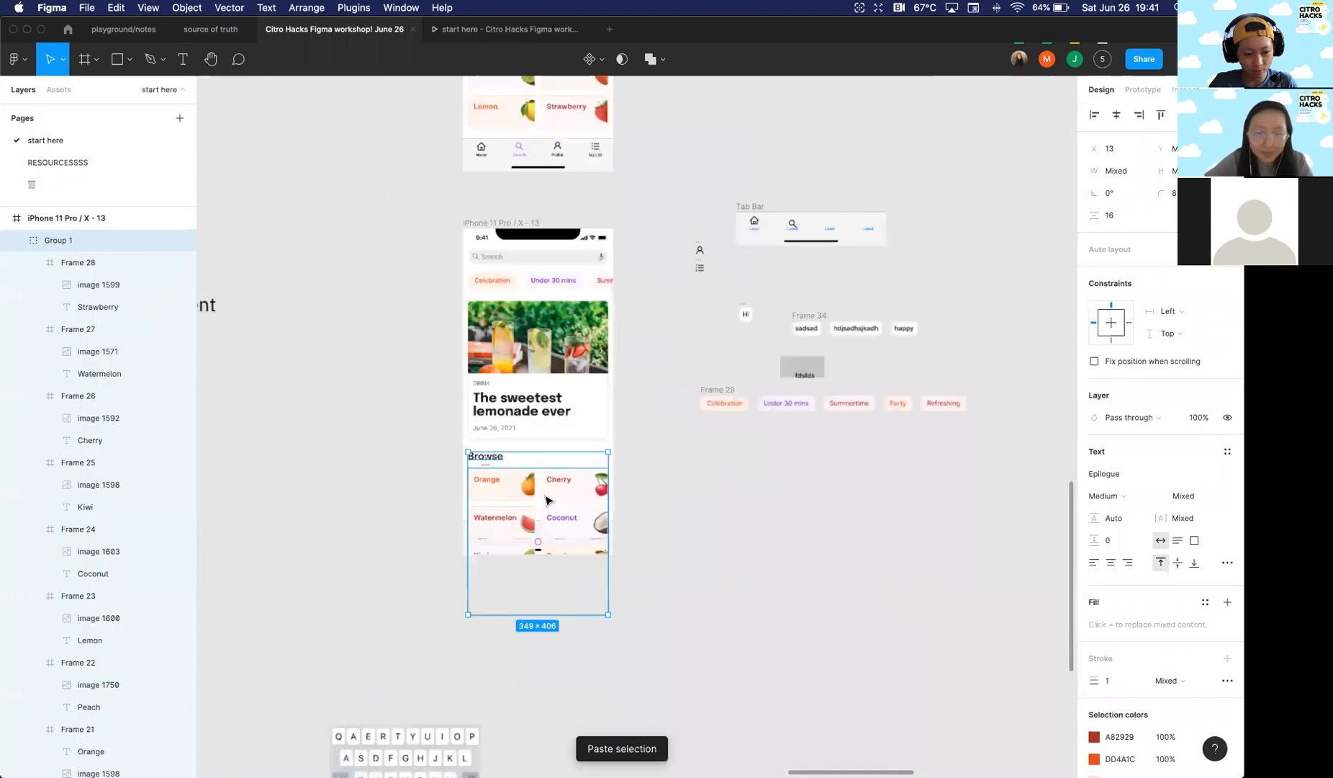
scroll(546, 501, "up", 1)
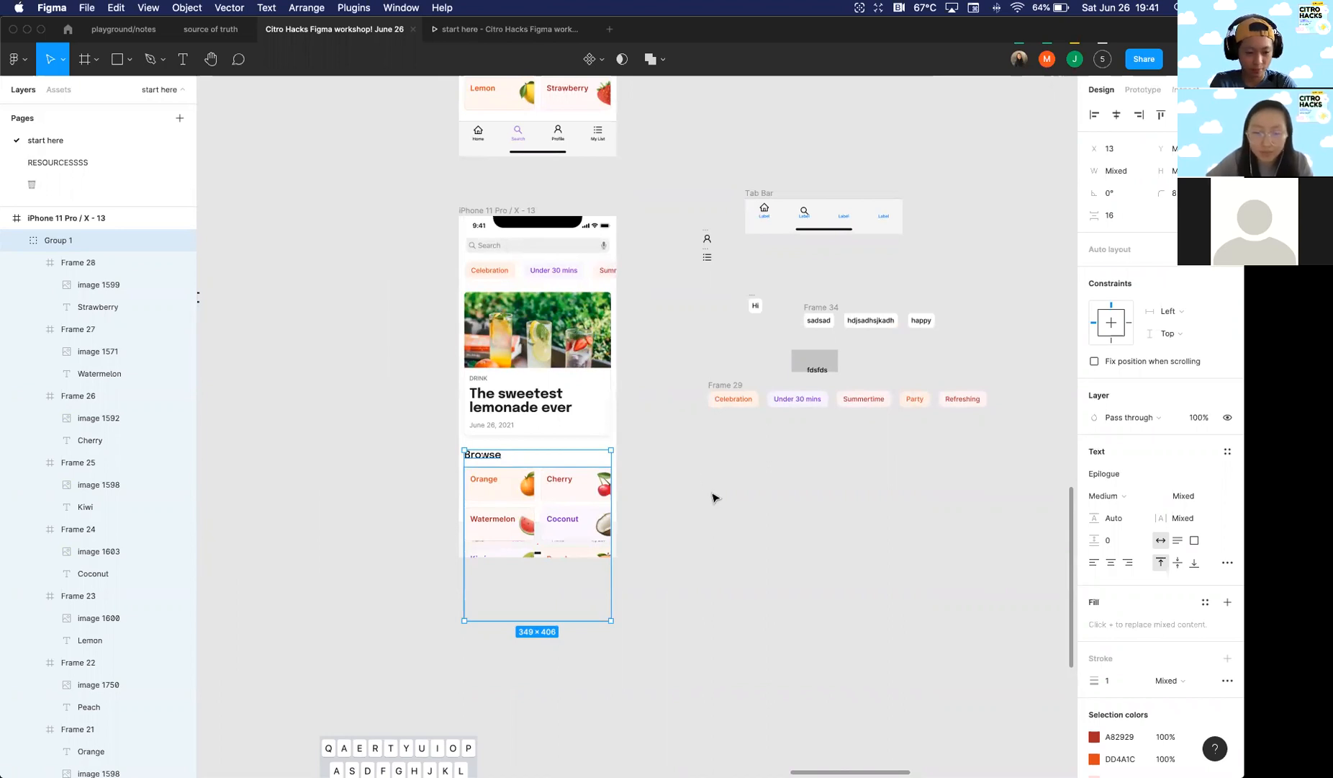
Step: Place a "[" text at size 288 on the empty canvas beside the phone screen and delete it
left_click(700, 494)
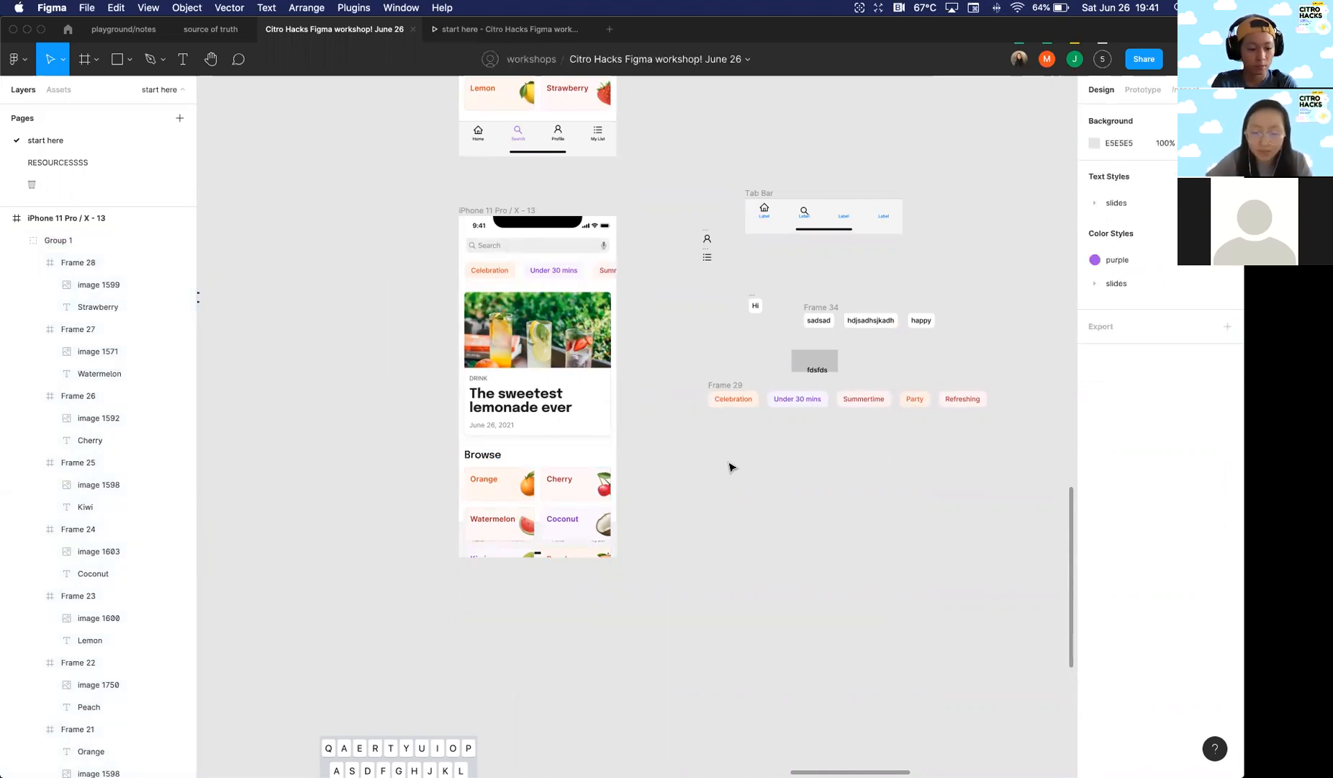
key("t")
left_click(698, 456)
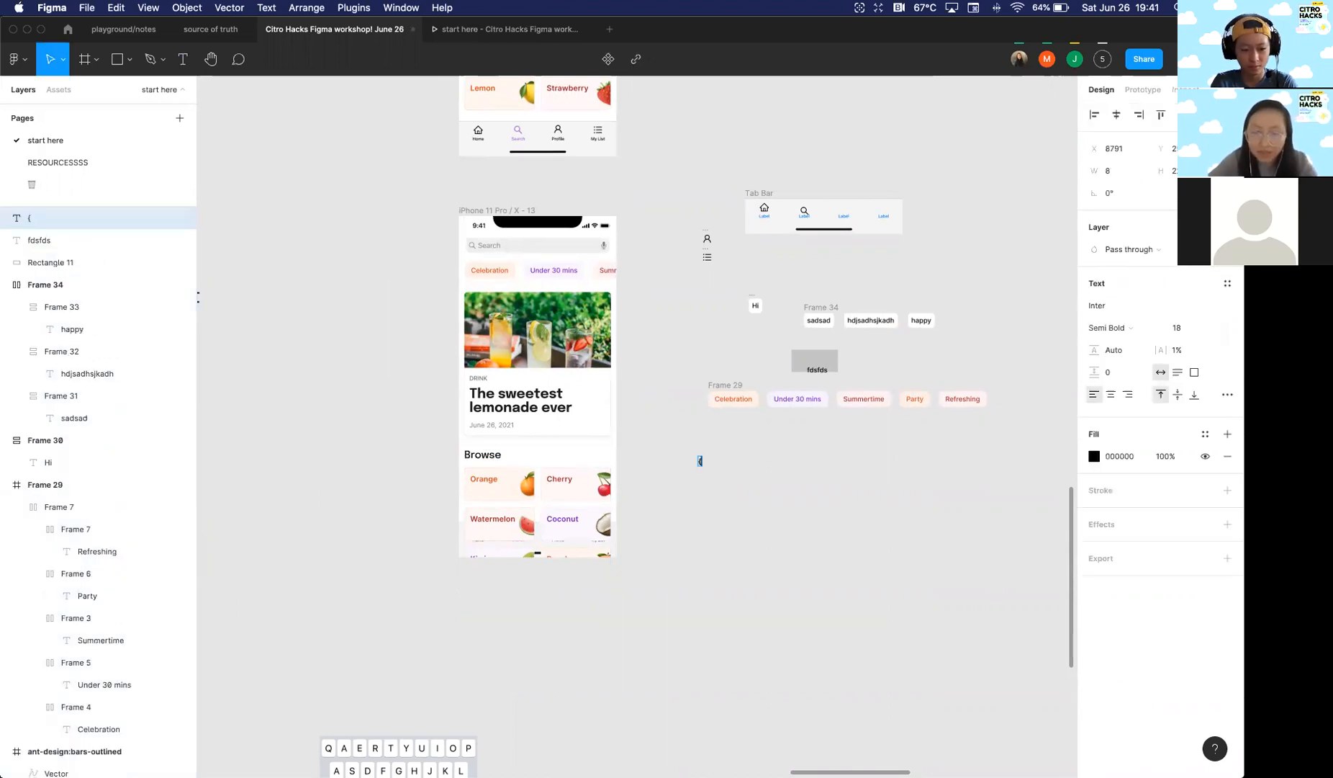
key("Escape")
left_click(1215, 328)
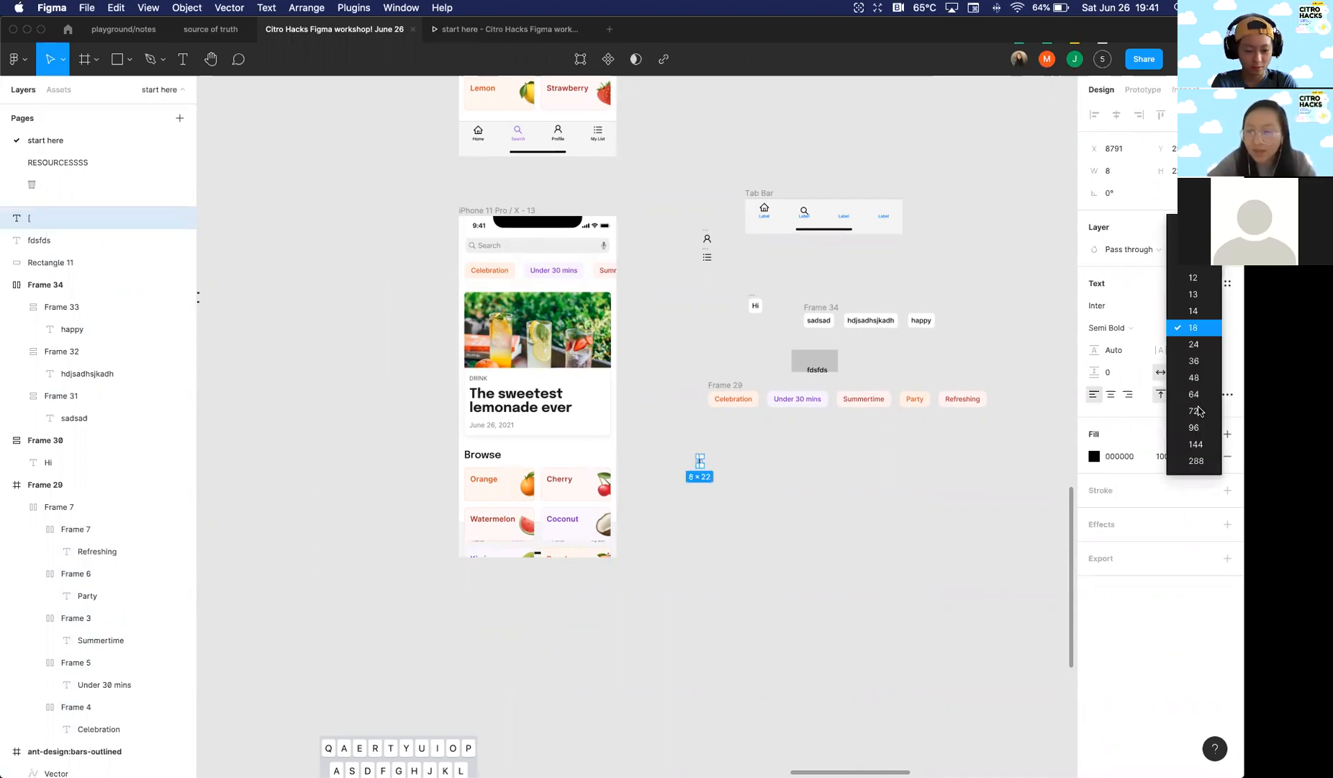
left_click(1198, 464)
left_click(798, 595)
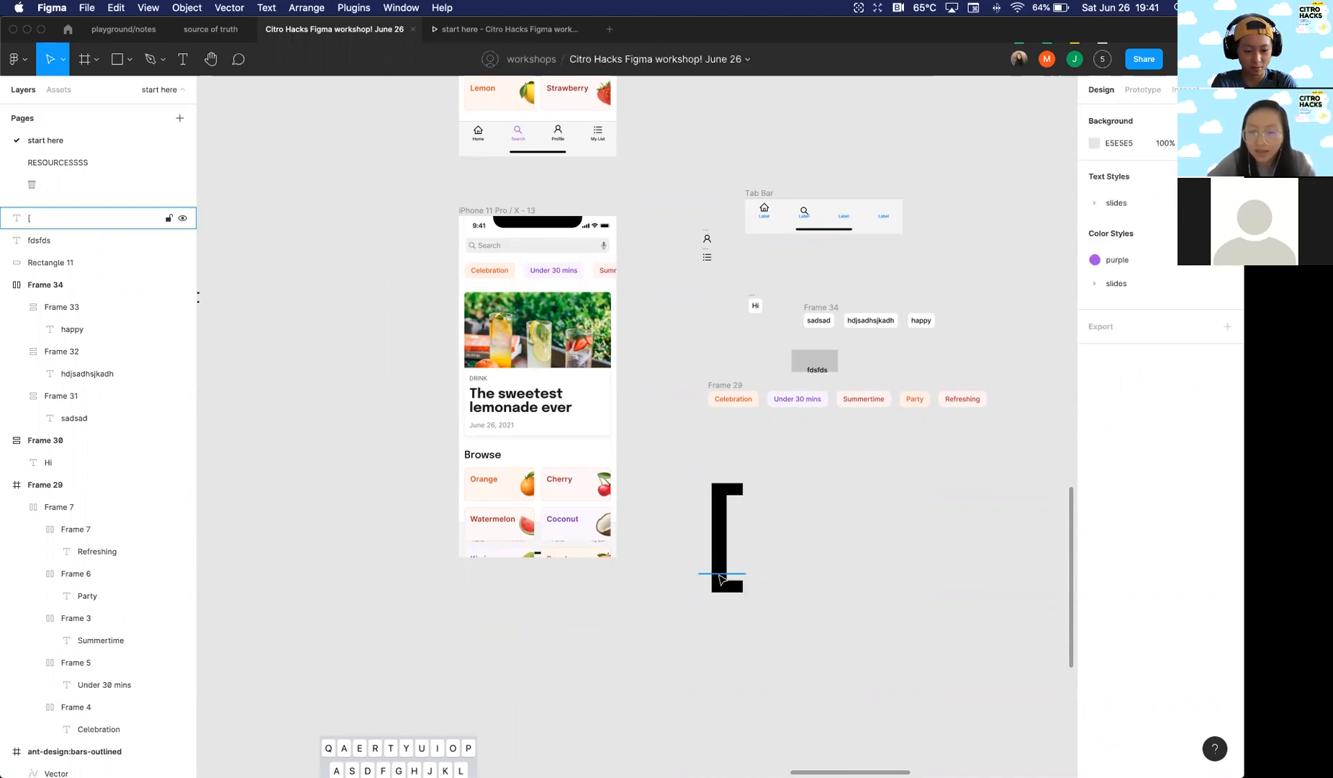
left_click(723, 578)
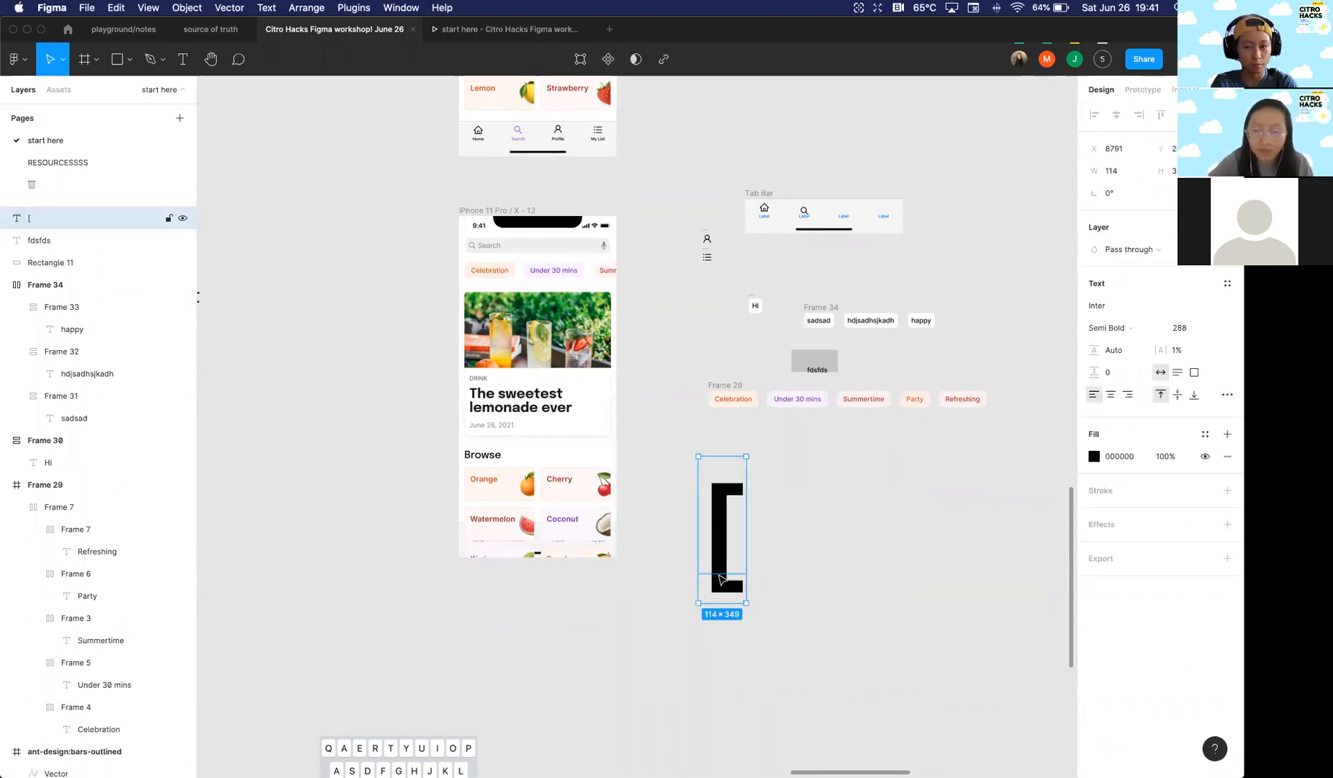
key("Delete")
Step: Select the pasted Browse heading and card grid and send them to the back, behind the navigation bar
left_click(484, 461)
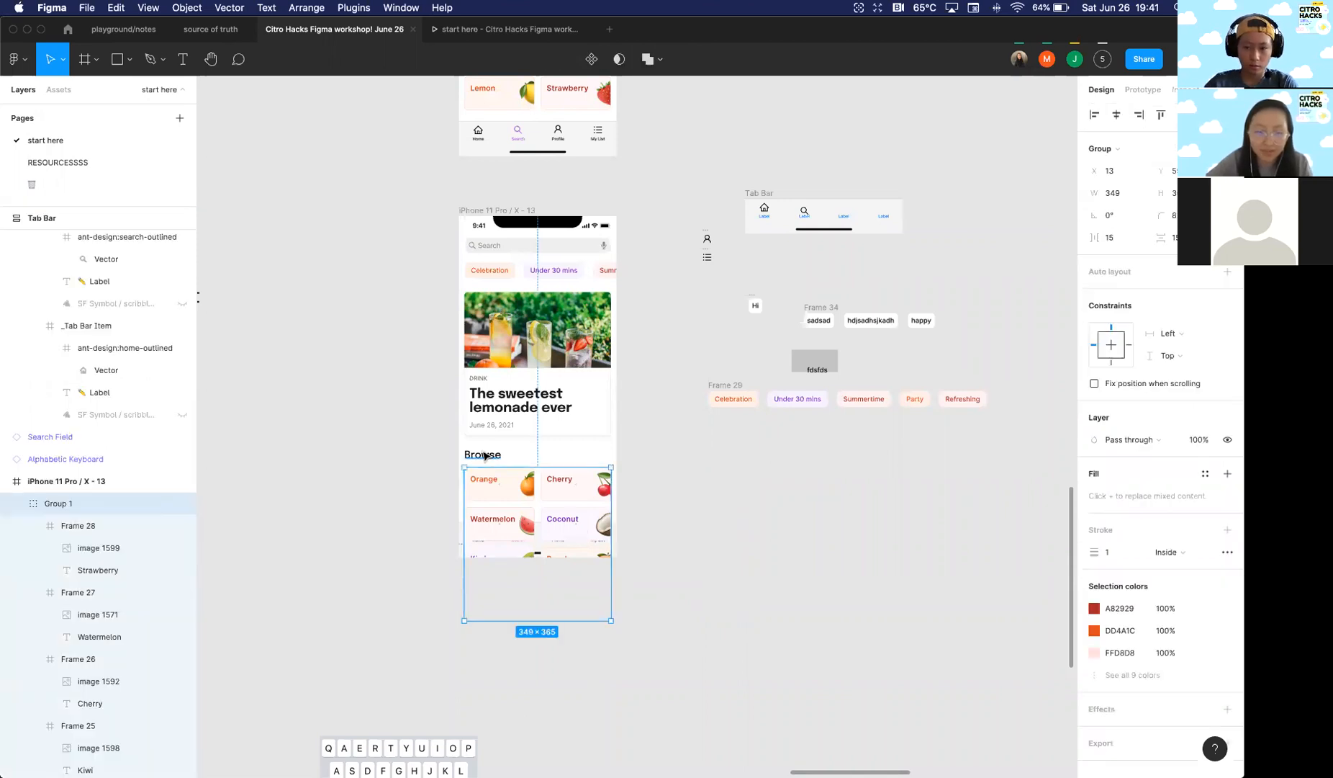
left_click(483, 453, "shift")
key("bracketleft")
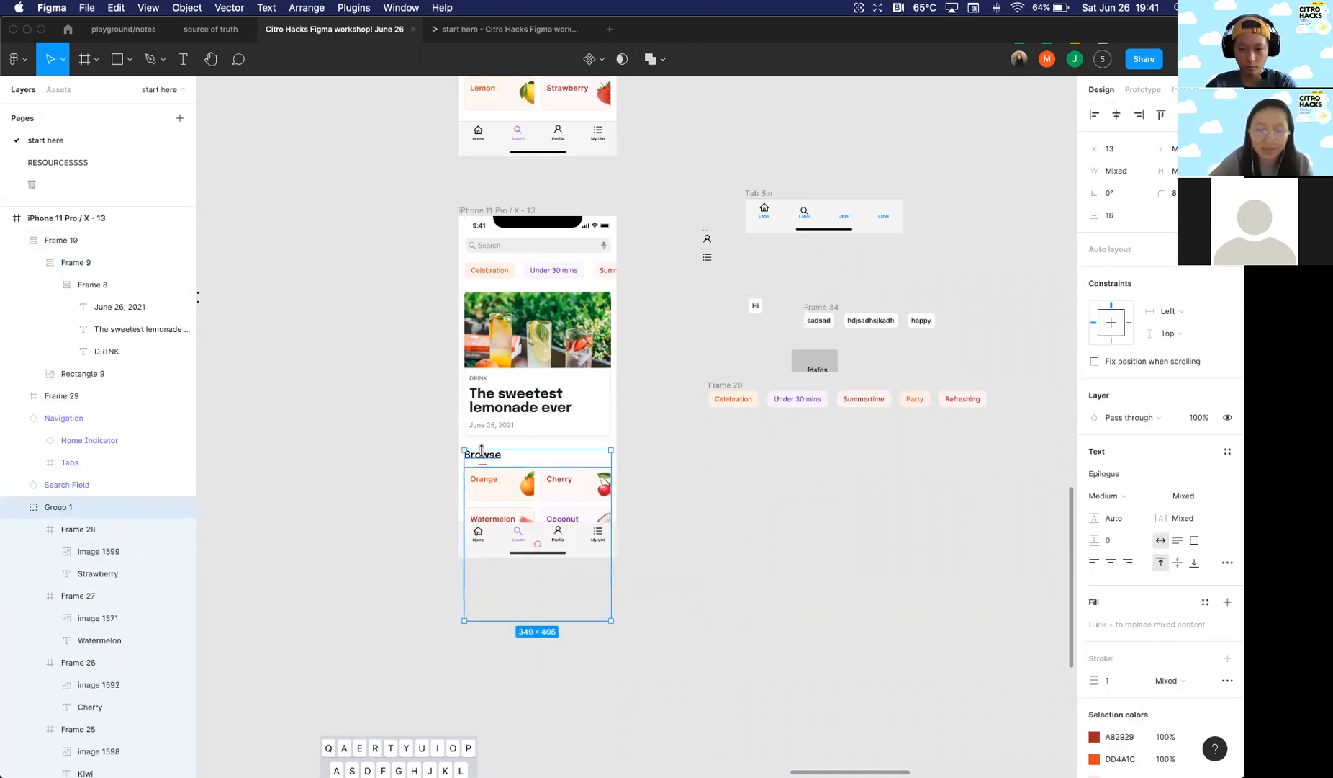
Step: Show the layer-order commands available for the Browse group, leave them unused and deselect the group
right_click(508, 499)
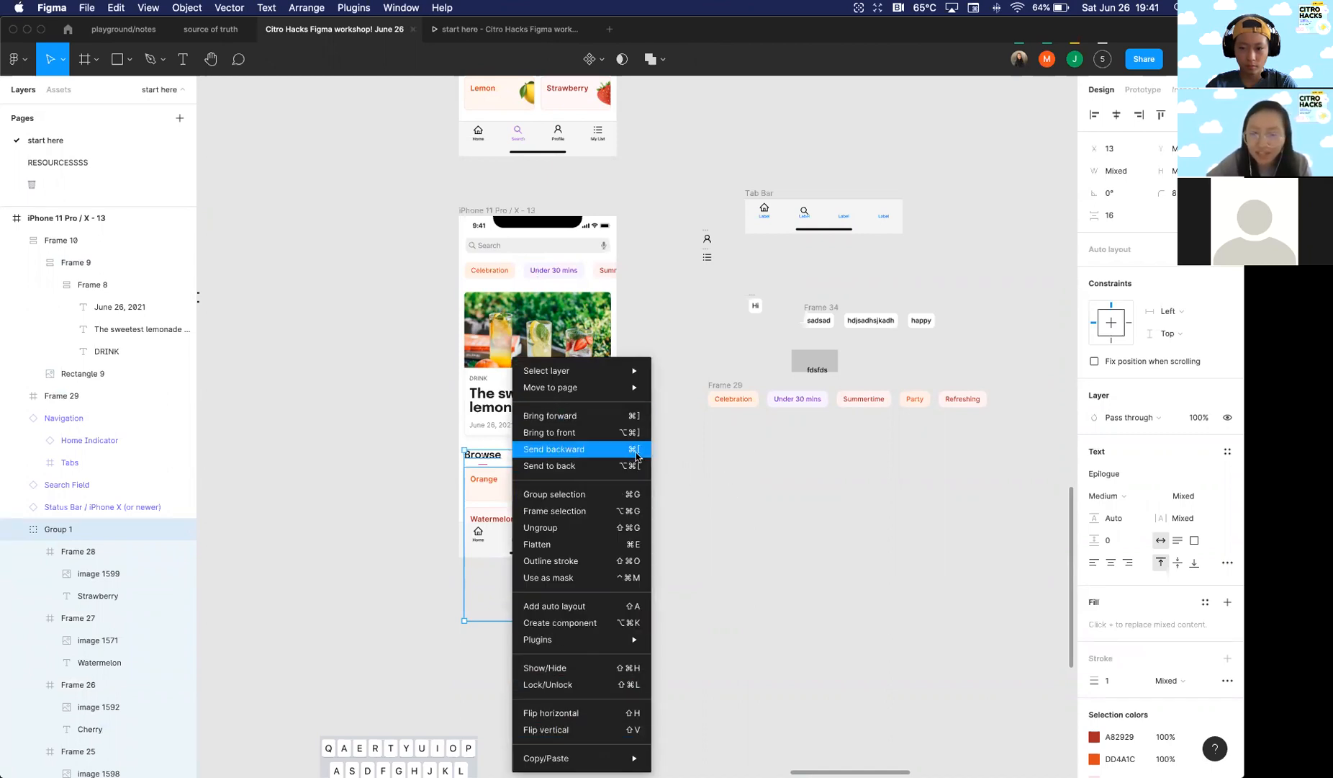
left_click(758, 469)
scroll(637, 458, "right", 3)
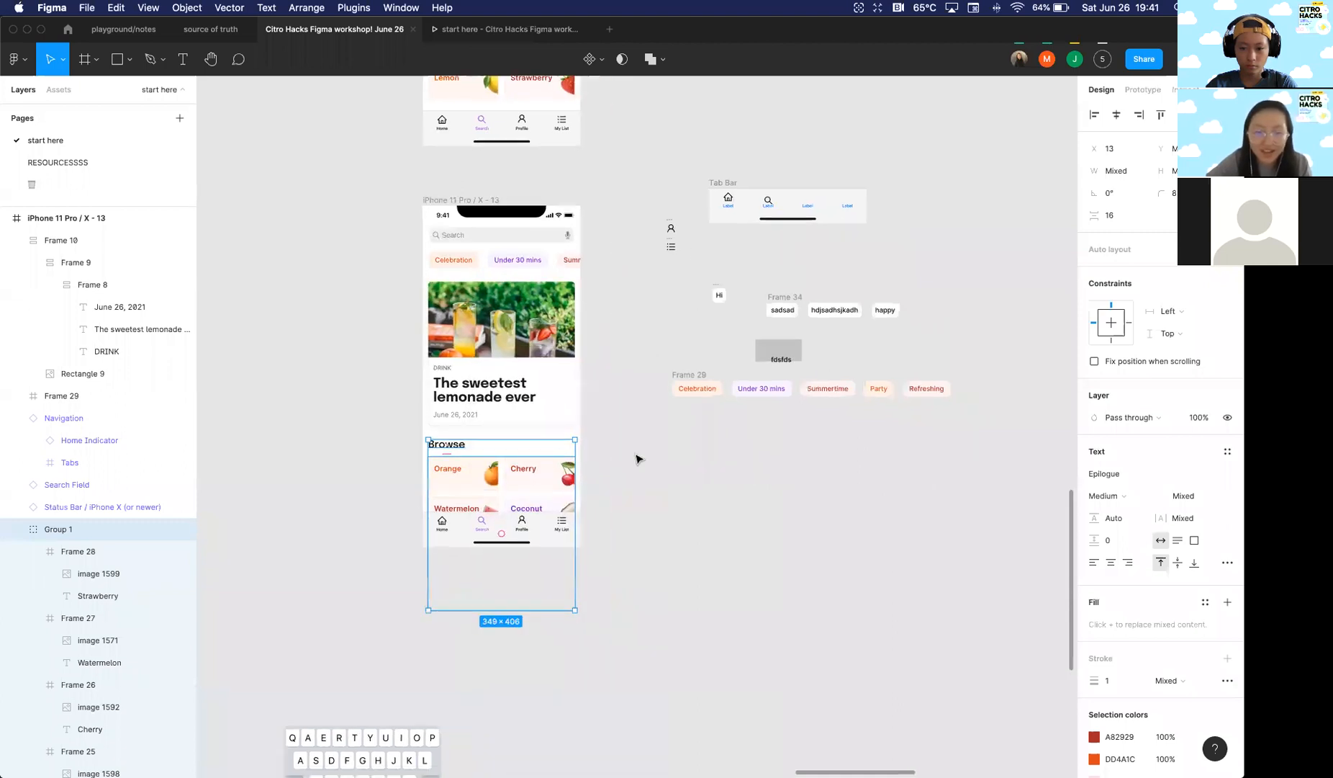
left_click(635, 542)
scroll(671, 485, "up", 3)
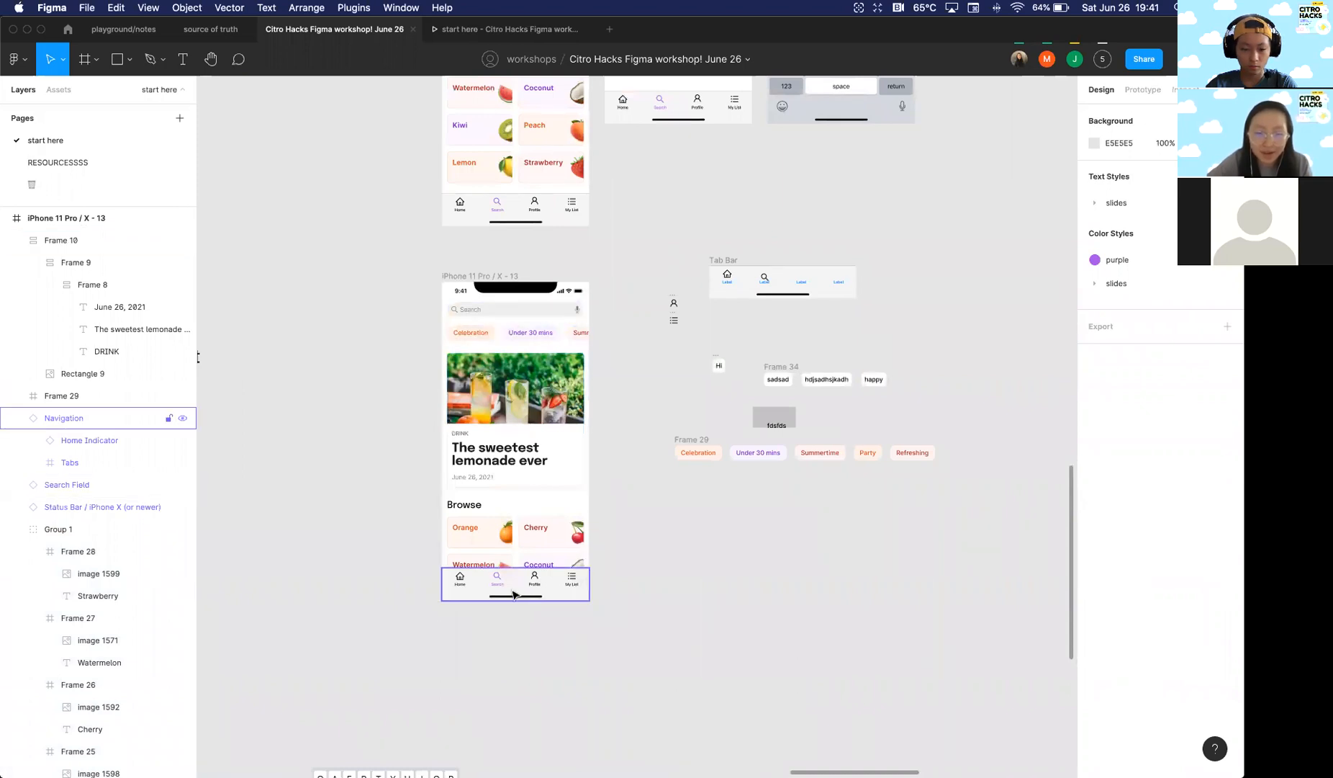
Step: Fix the navigation bar's position when scrolling, with Center as its horizontal and Bottom as its vertical constraint
left_click(475, 595)
scroll(484, 588, "right", 1)
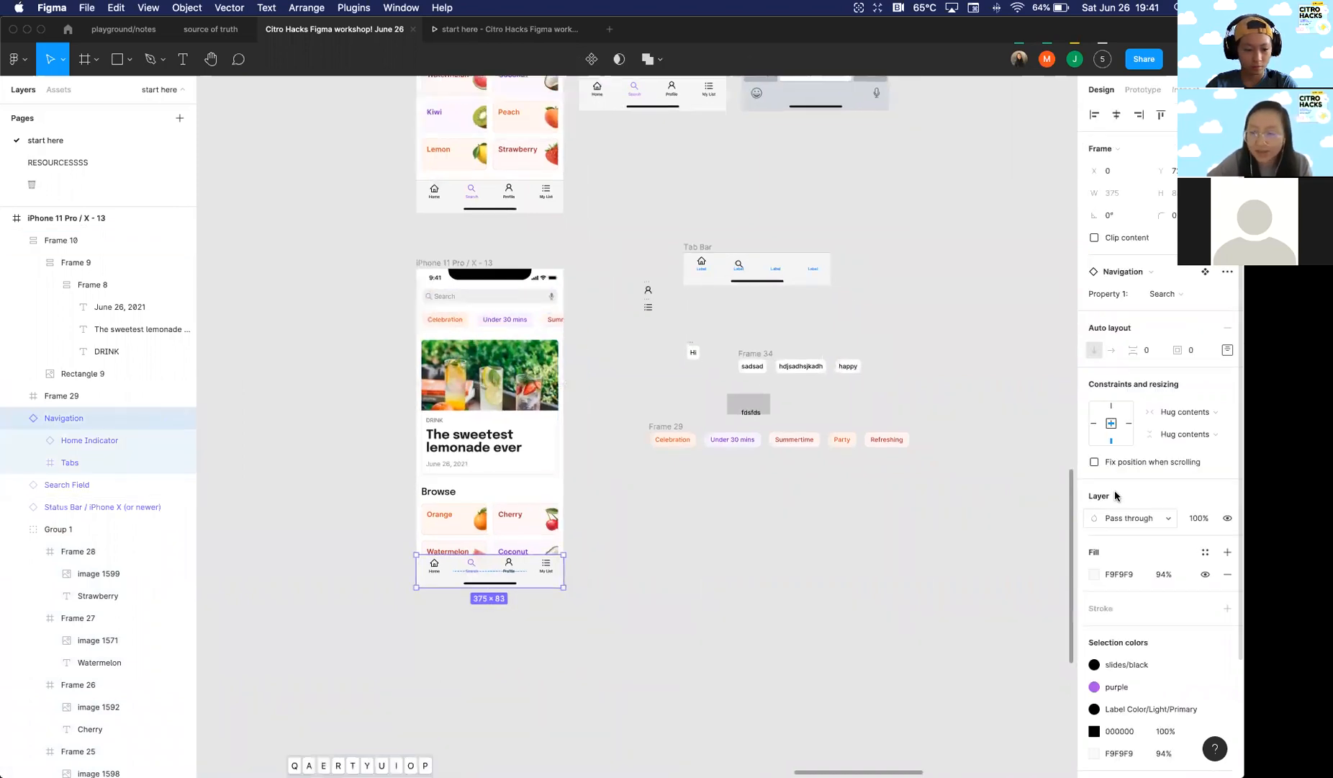
left_click(1094, 461)
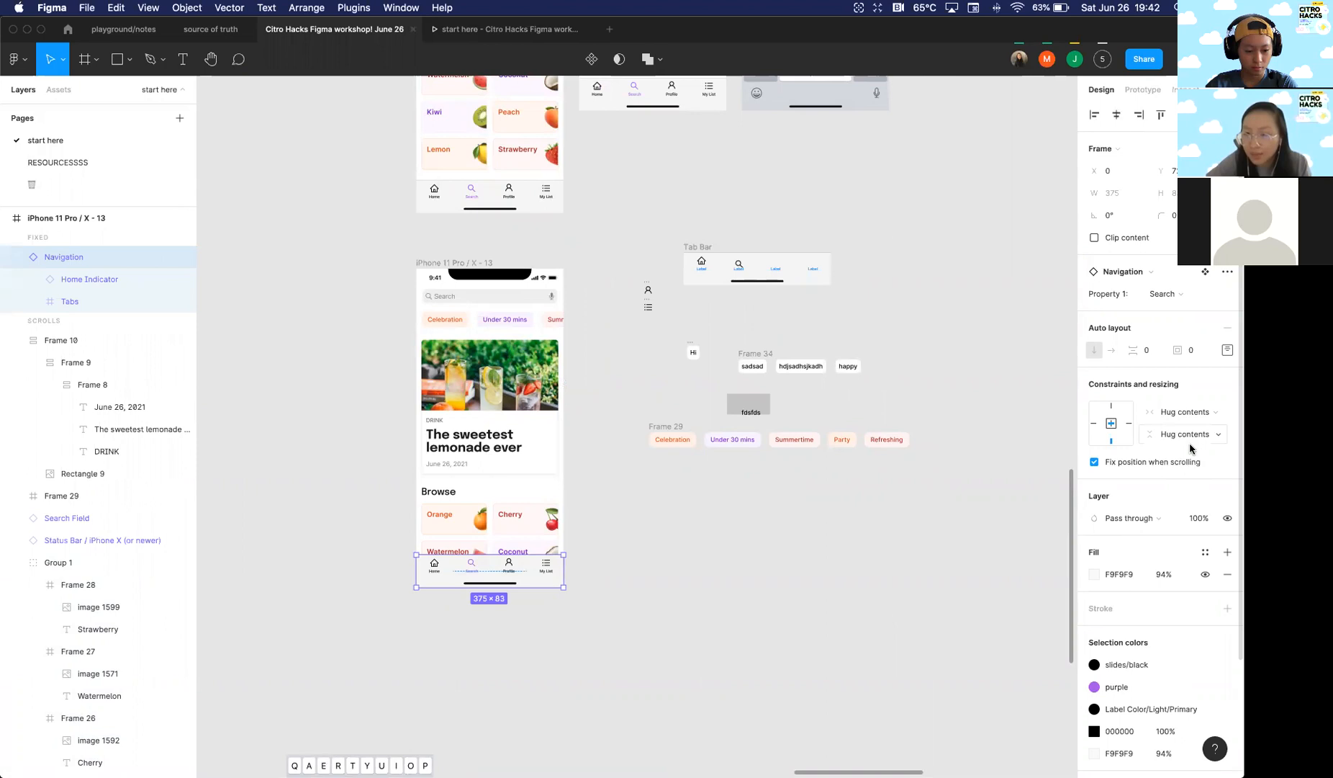
left_click(1192, 447)
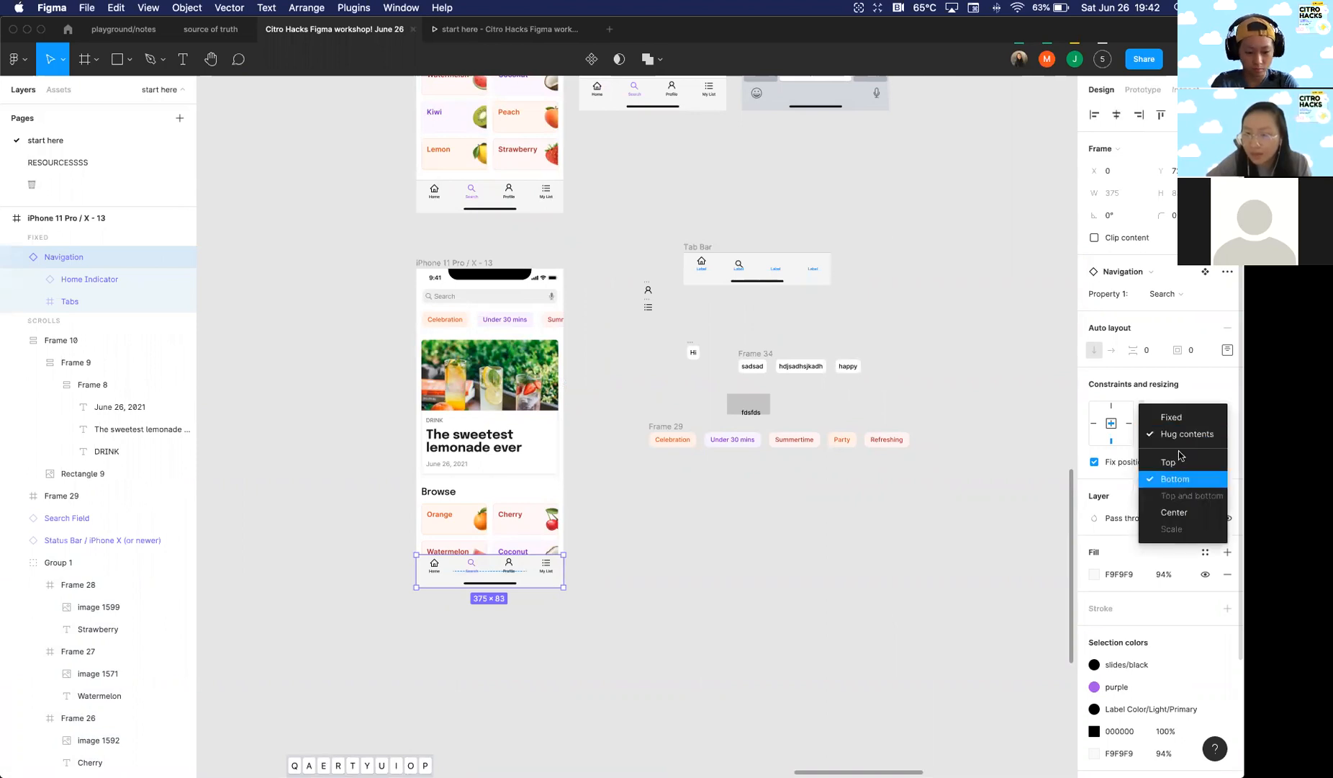
left_click(1172, 479)
left_click(1189, 416)
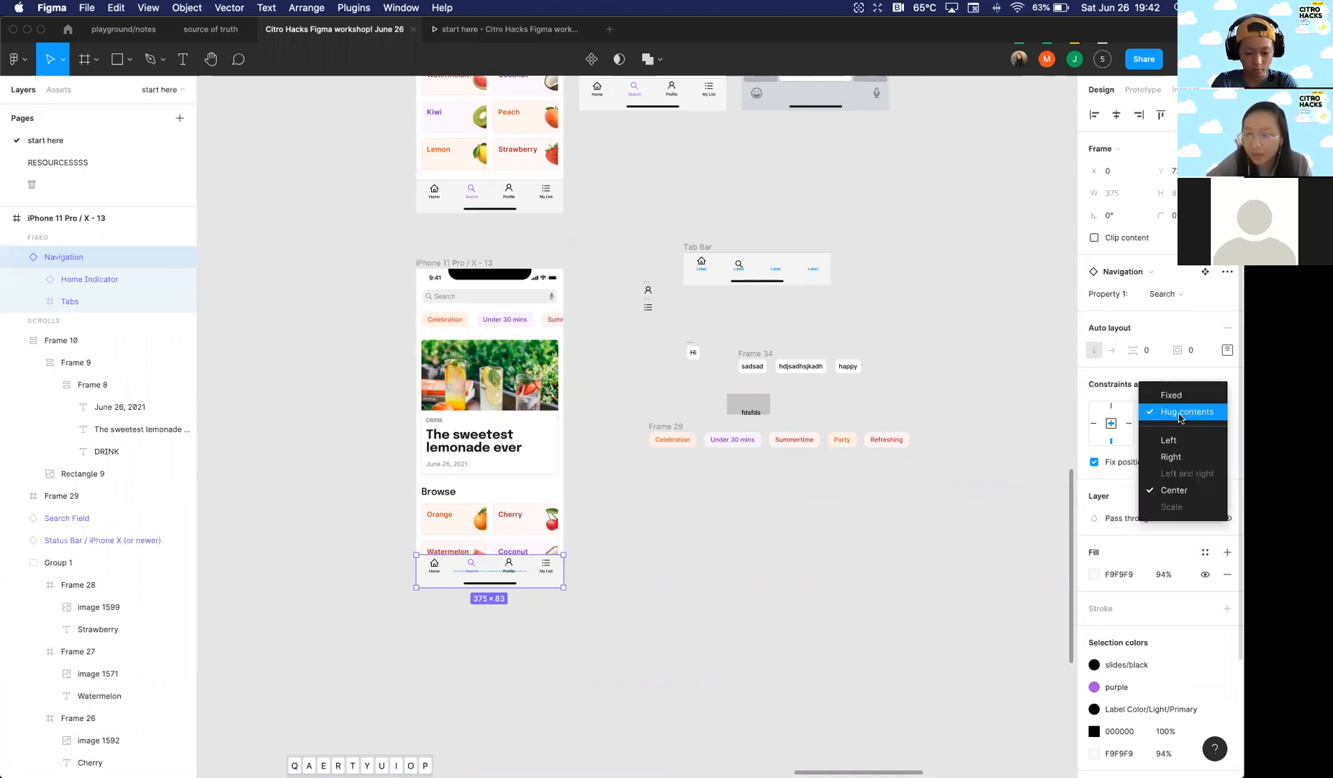
left_click(1181, 490)
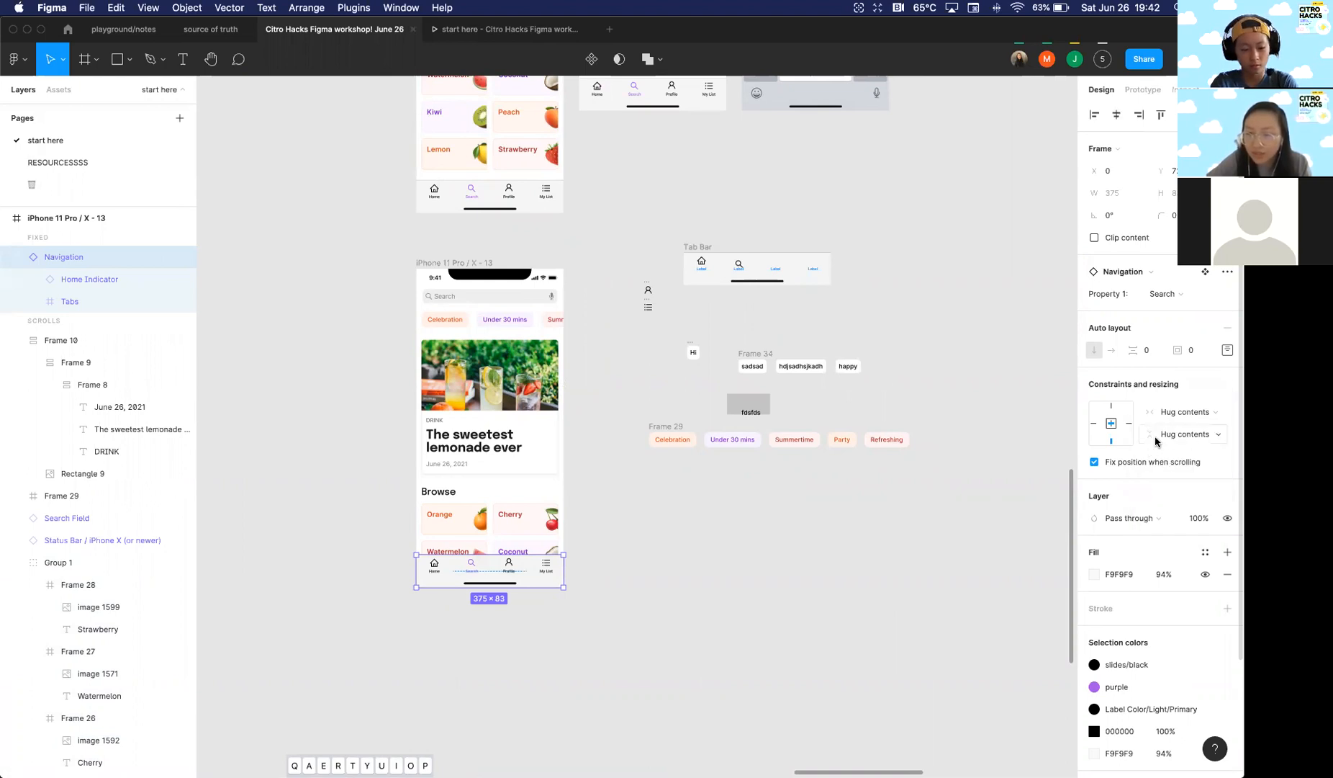
left_click(1181, 434)
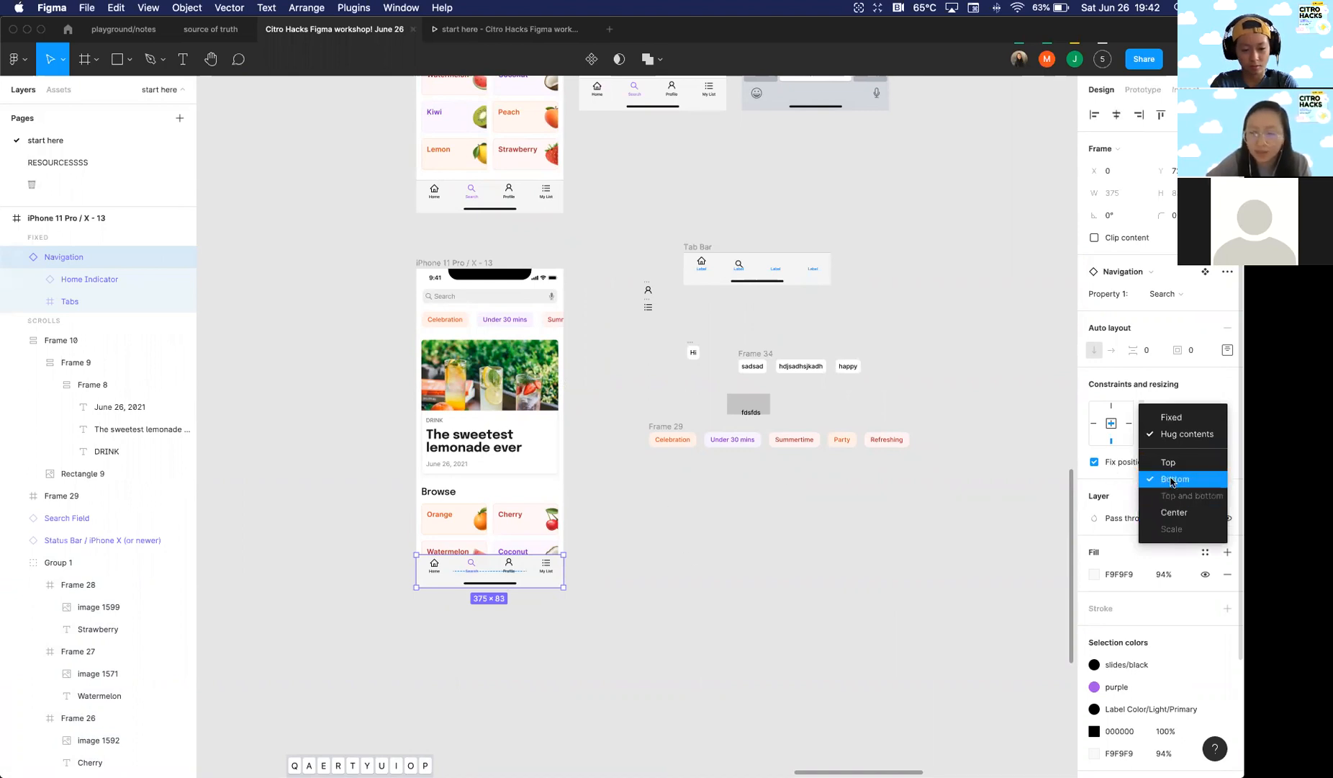
left_click(624, 575)
Step: Select the status bar and the search field of iPhone 11 Pro / X - 13 and wrap them in a frame
left_click(649, 195)
scroll(556, 266, "up", 5, "ctrl")
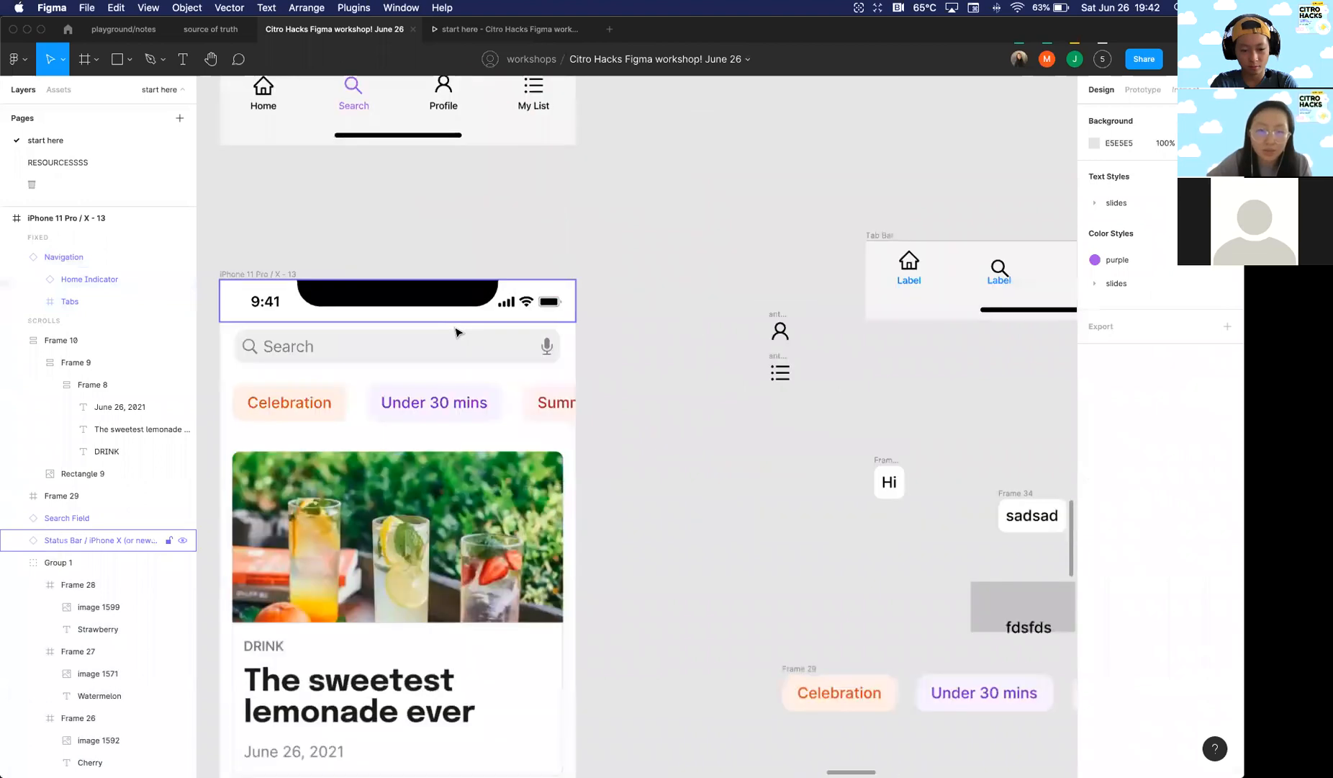
scroll(504, 335, "left", 3)
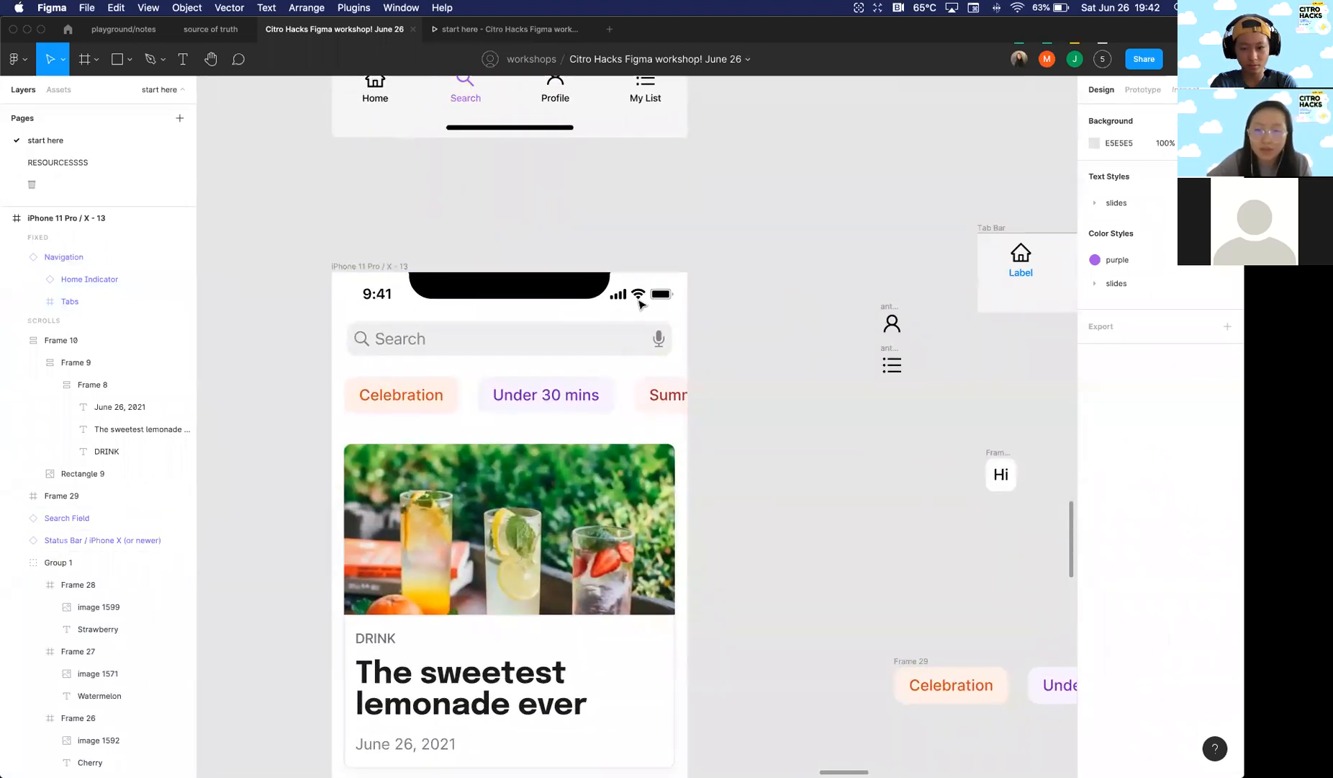
left_click(606, 301)
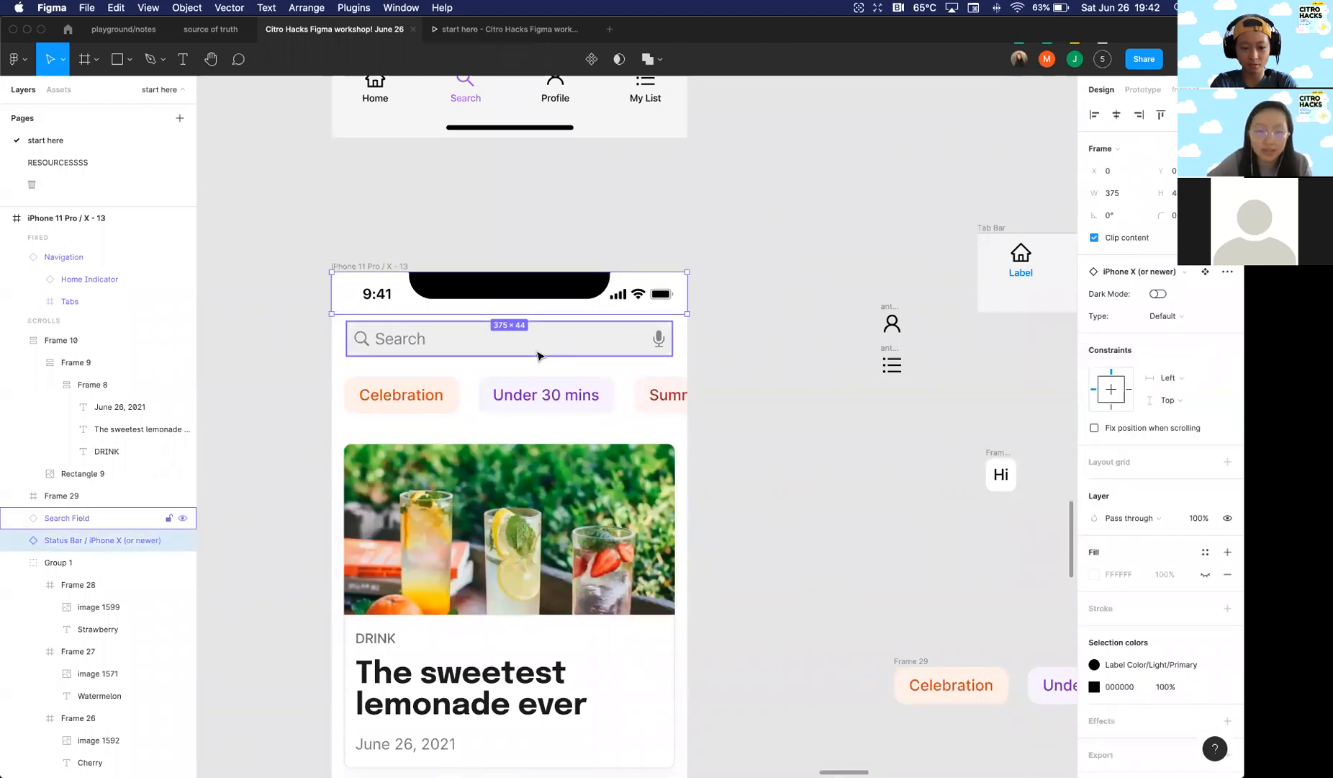
left_click(481, 345, "shift")
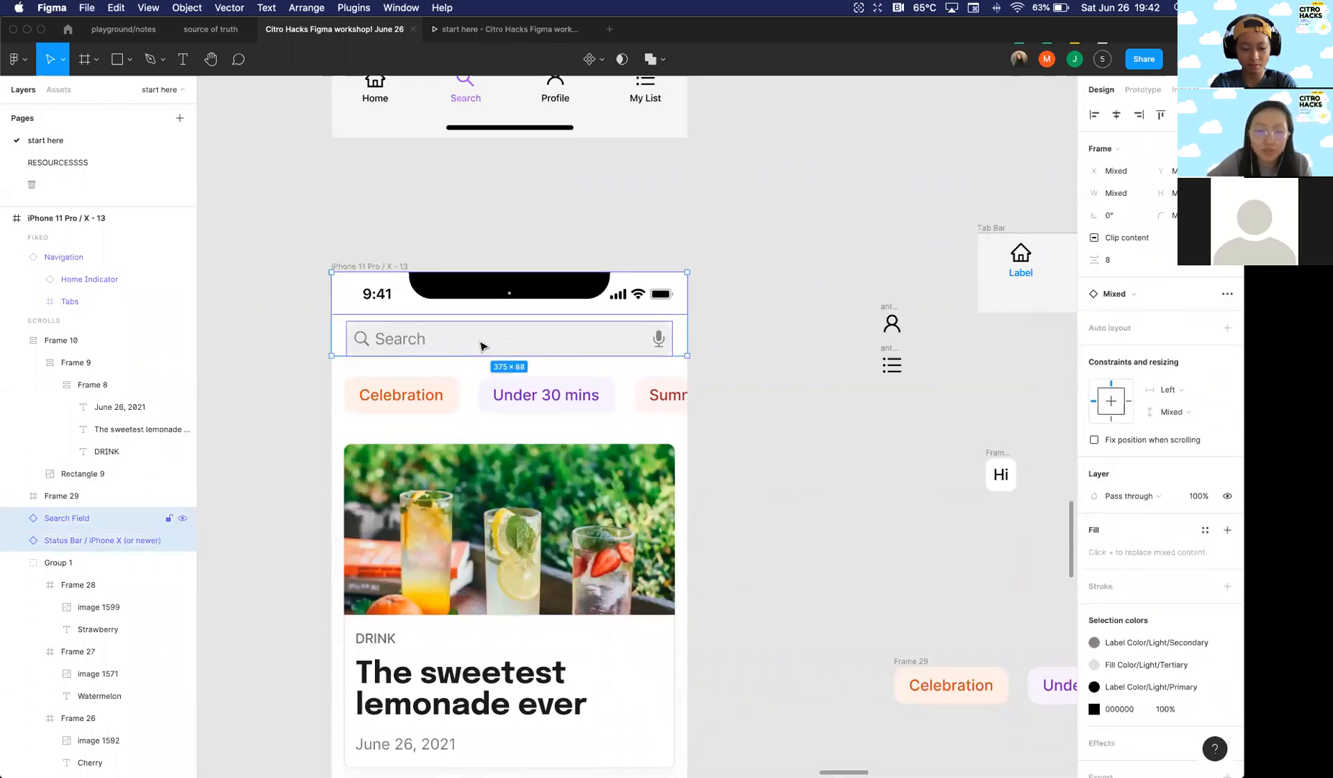
right_click(404, 302)
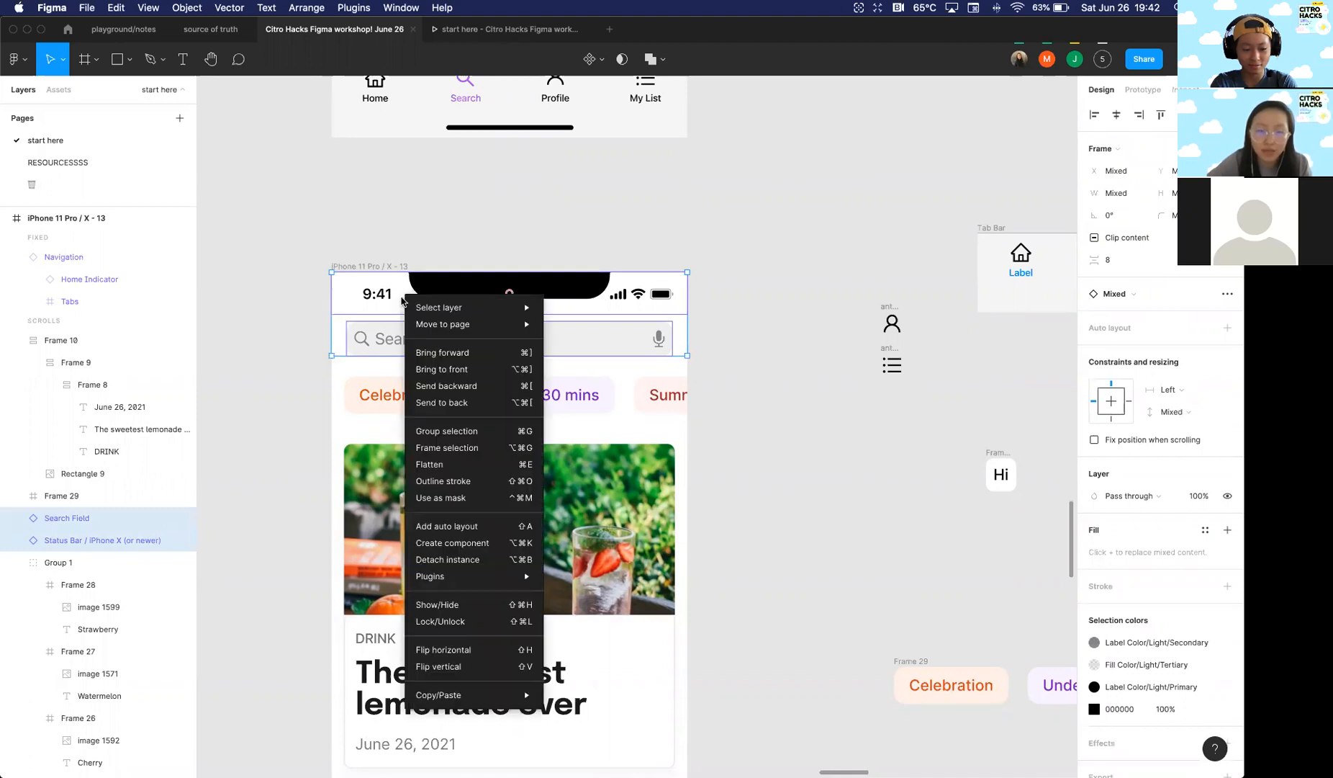
left_click(443, 447)
scroll(441, 310, "down", 2)
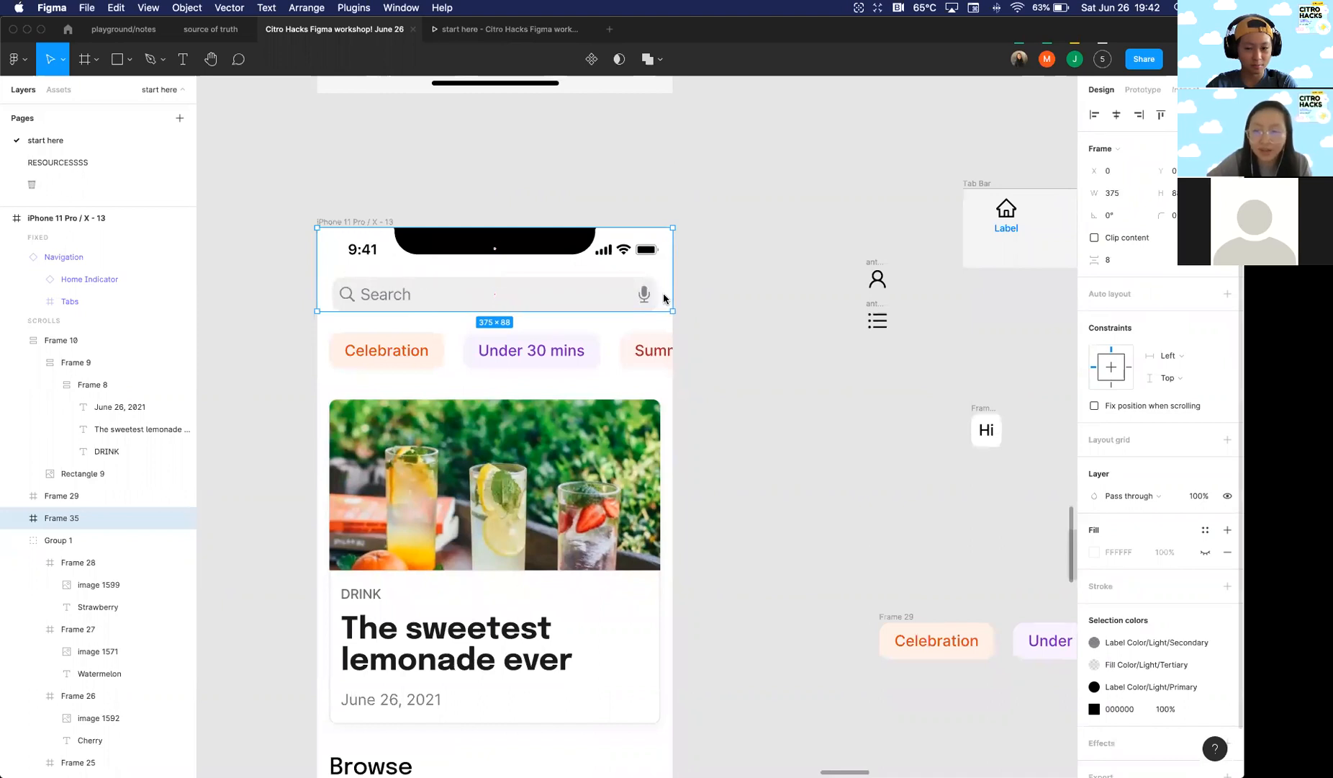
Step: Extend the new header frame downward to 375 × 100 and show its FFFFFF fill
scroll(338, 295, "up", 5)
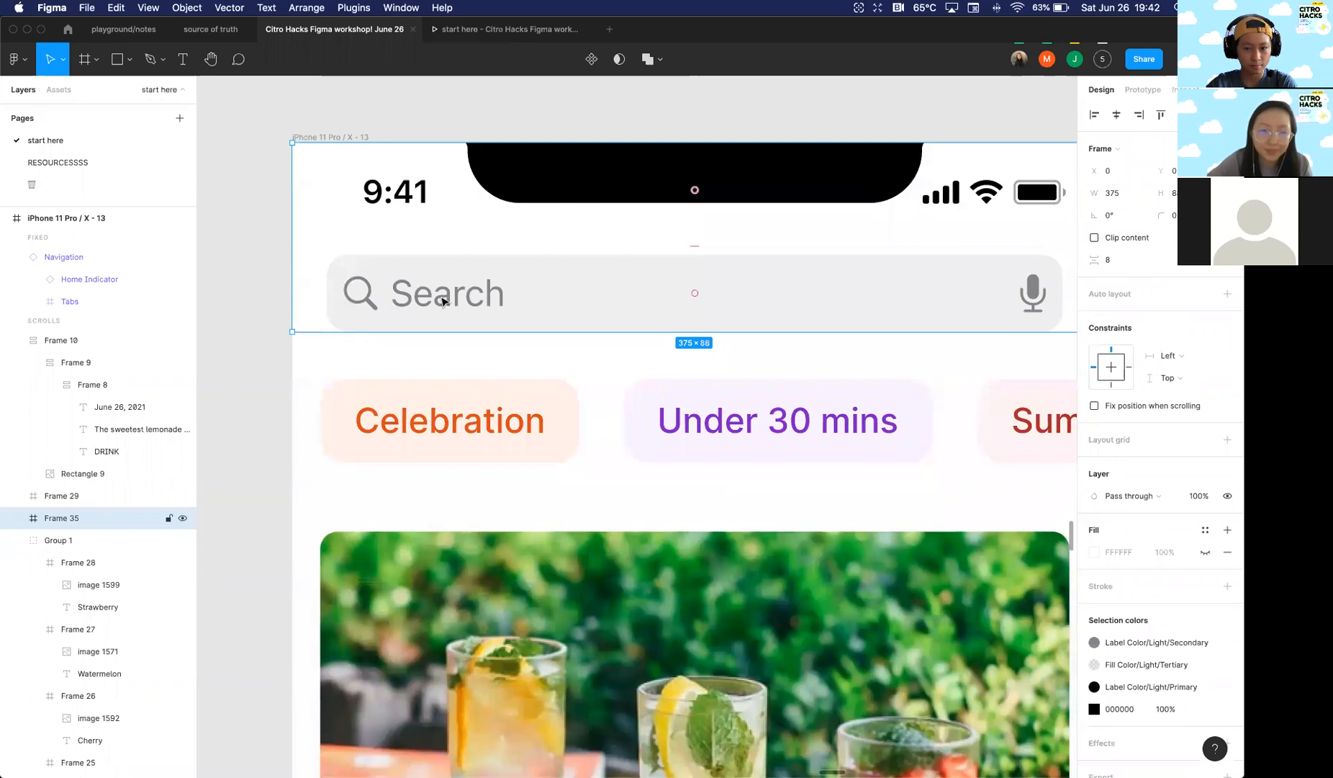
scroll(425, 310, "up", 1)
scroll(401, 328, "down", 1)
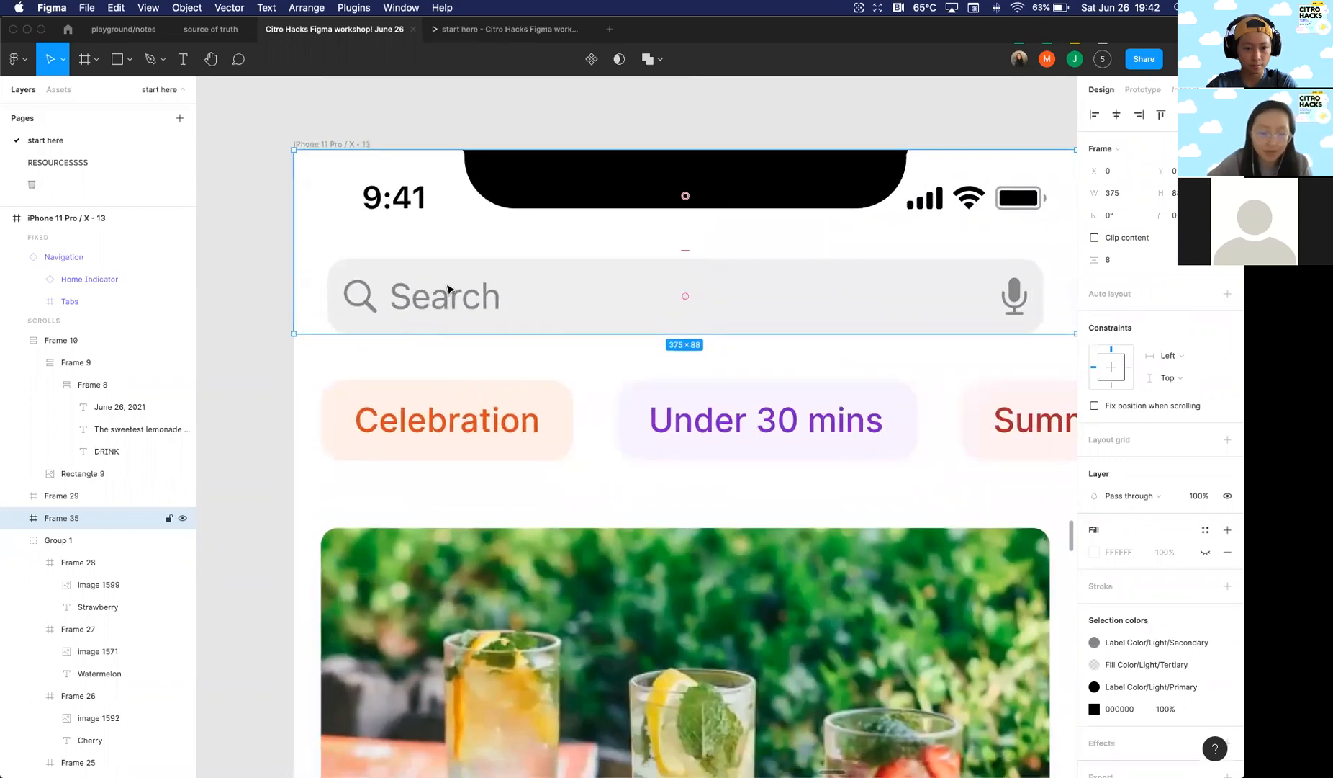
left_click_drag(432, 333, 429, 359)
scroll(344, 335, "down", 5)
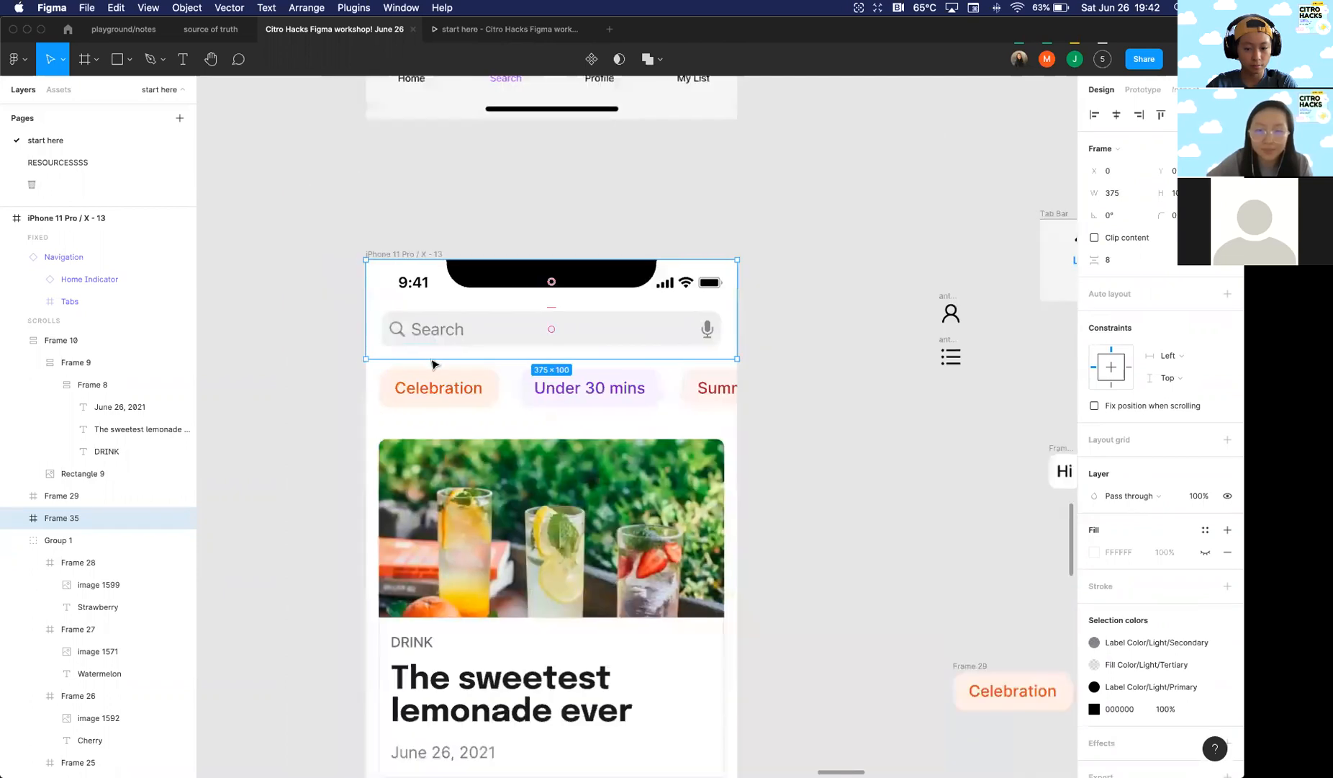
left_click(1202, 553)
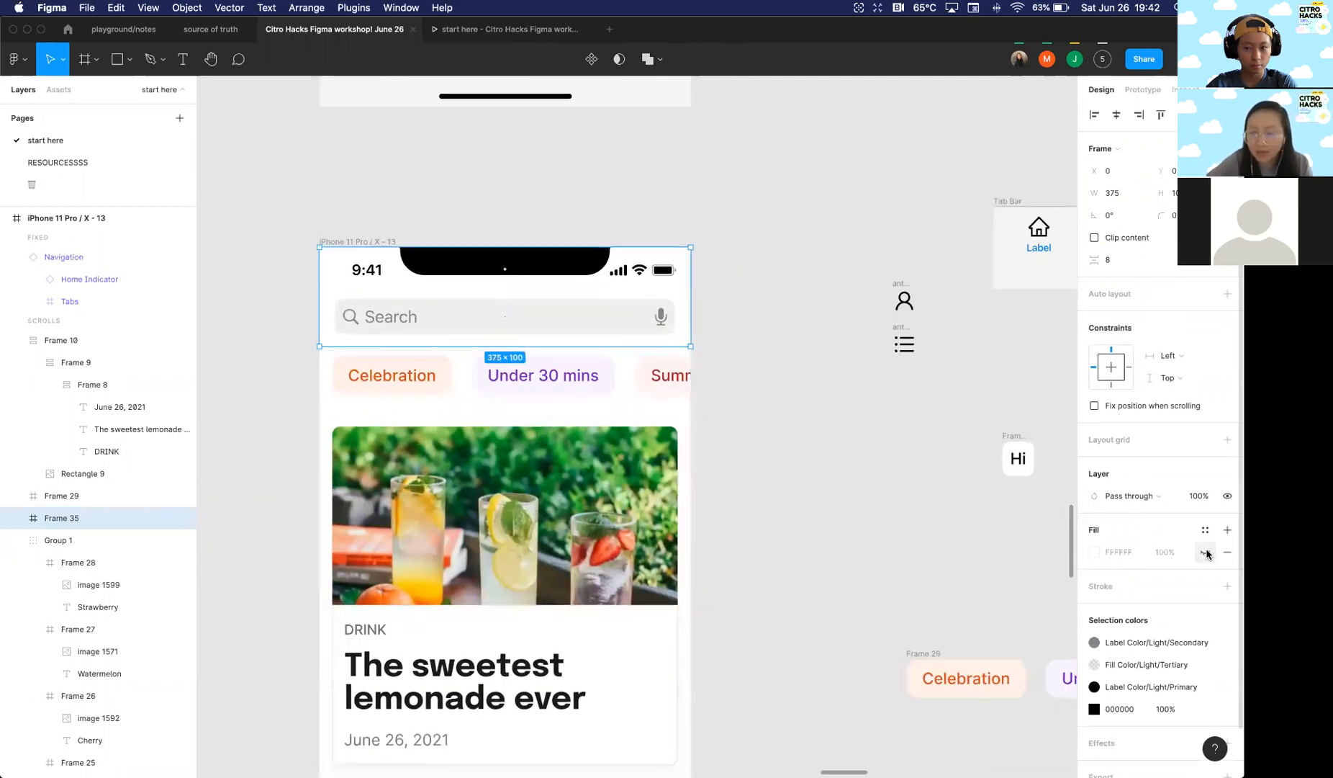
scroll(382, 206, "down", 2)
scroll(382, 206, "down", 1)
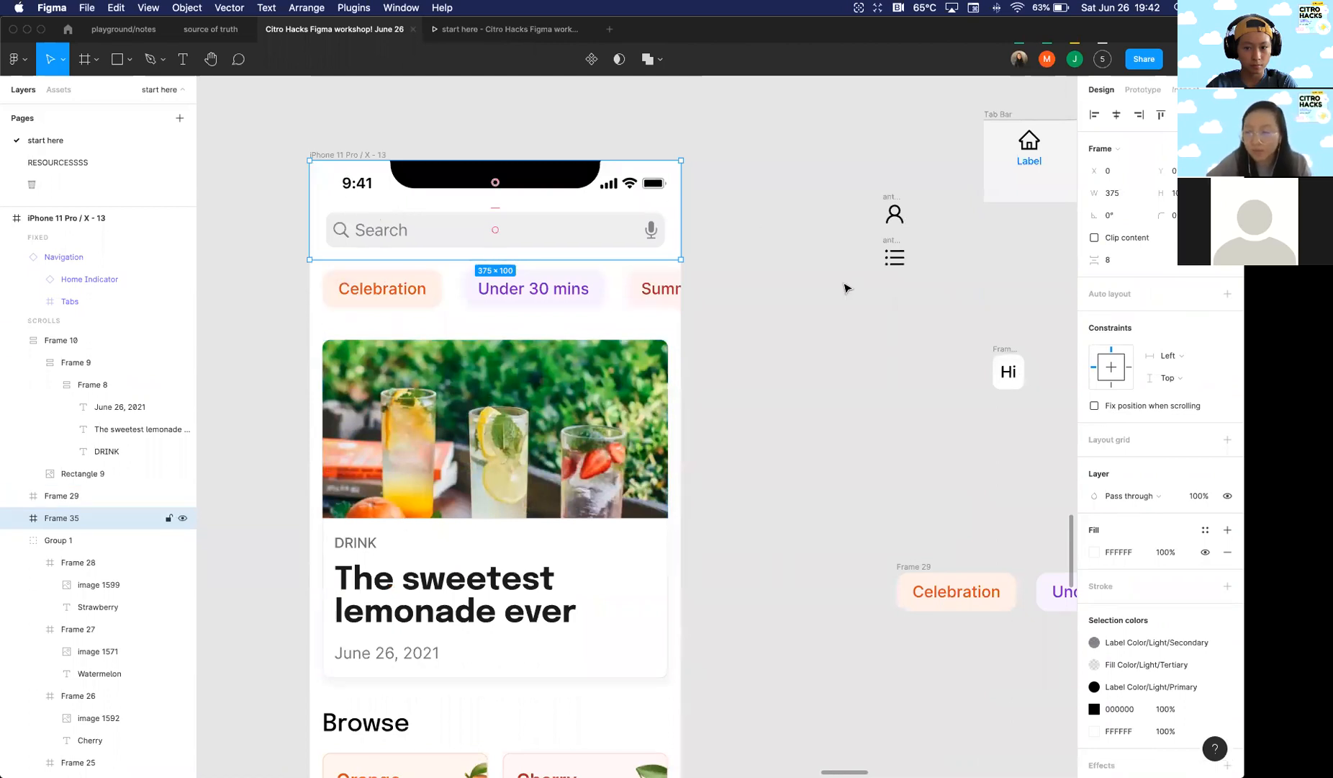
Step: Fix the header frame's position when scrolling and set its horizontal constraint to Center
left_click(1111, 407)
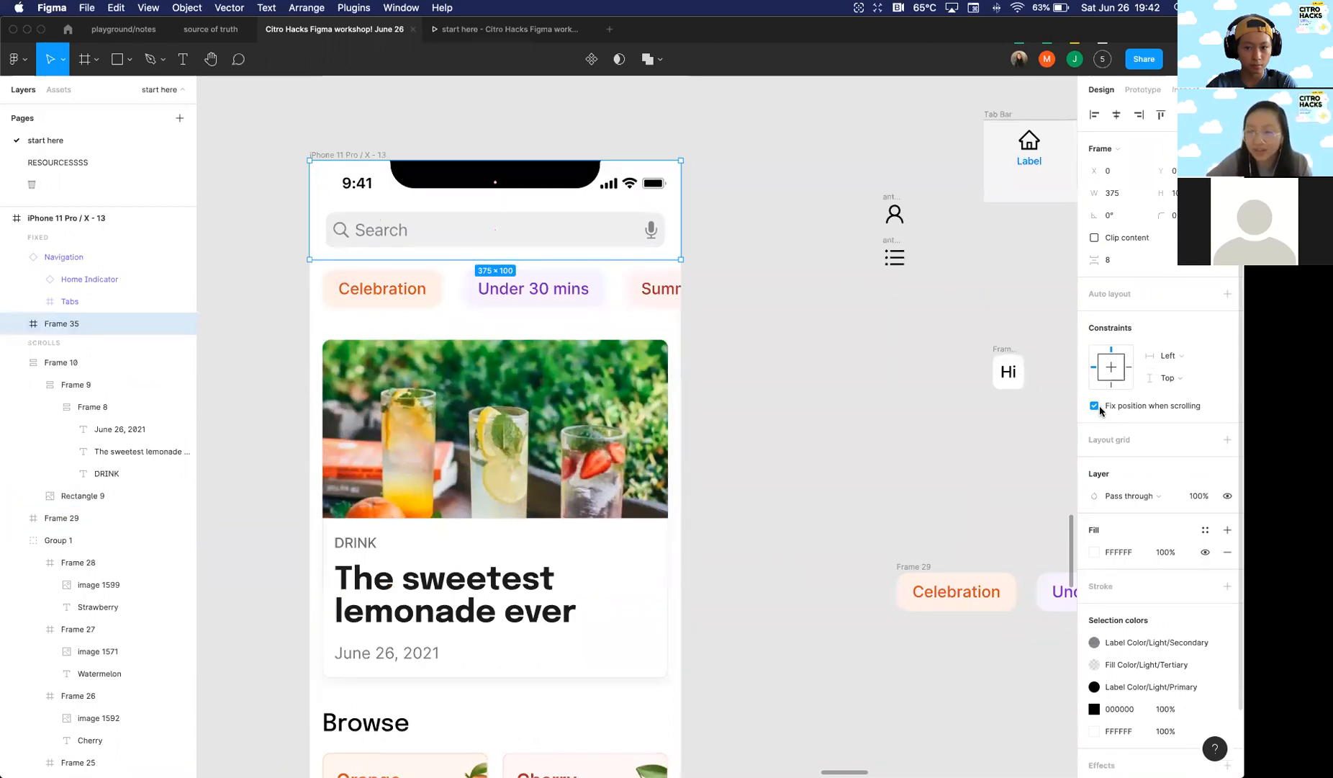
left_click(1183, 349)
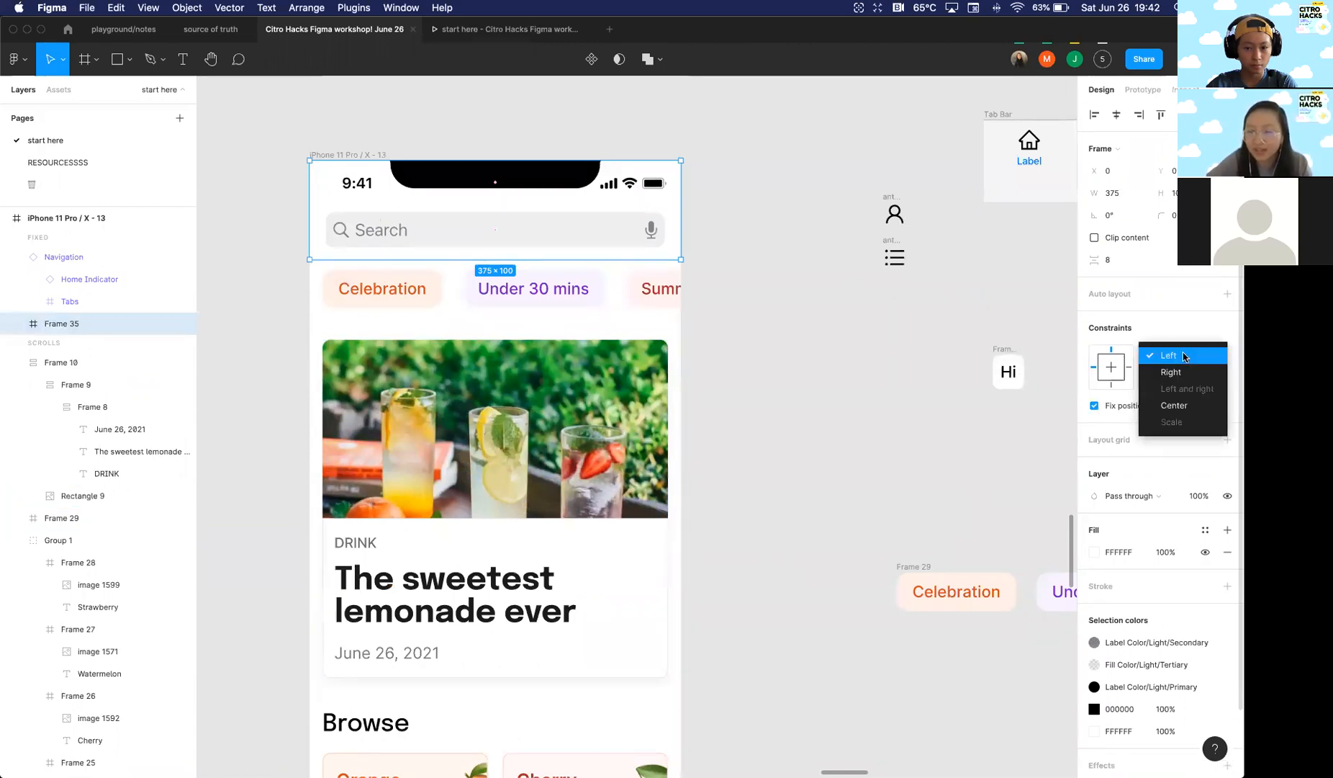
left_click(1174, 406)
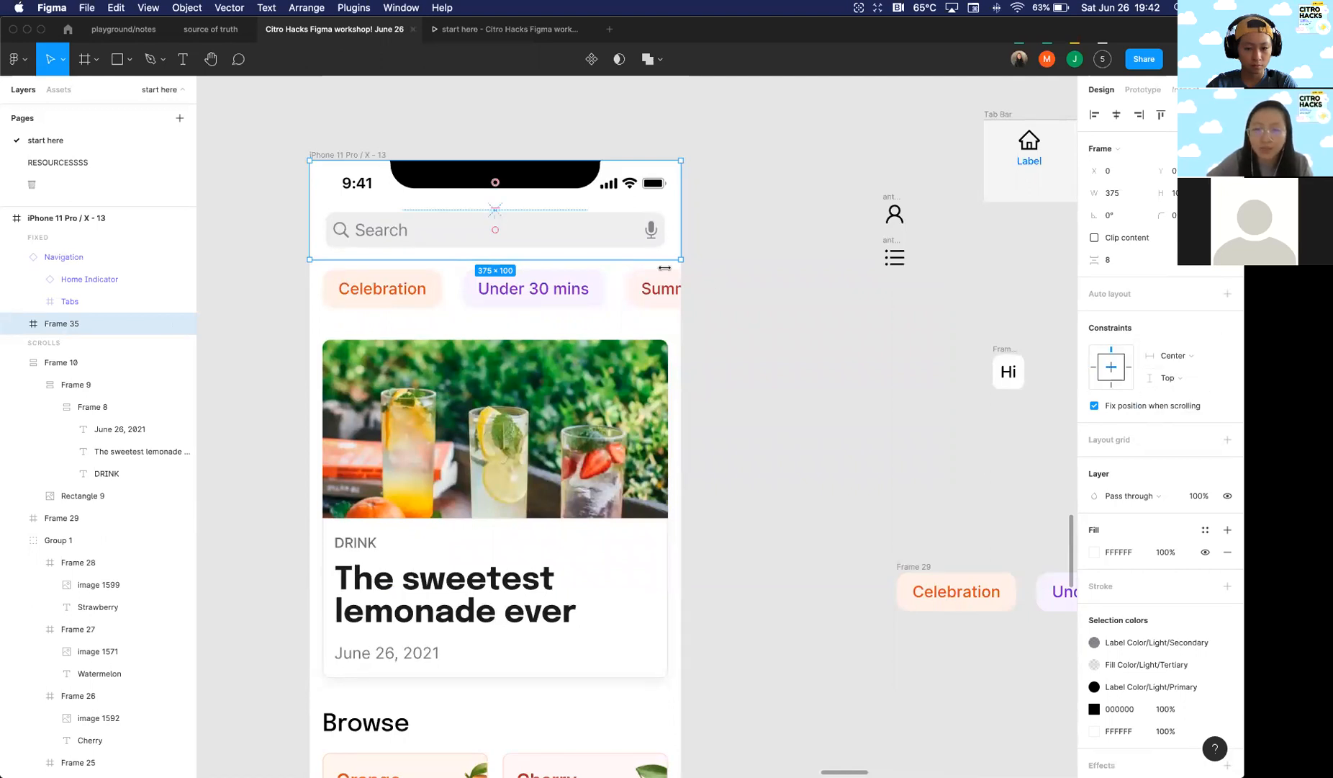
left_click(755, 313)
Step: Examine the category chips frame in iPhone 11 Pro / X - 13 and the layers nested inside it
scroll(755, 312, "down", 5)
scroll(703, 247, "up", 1)
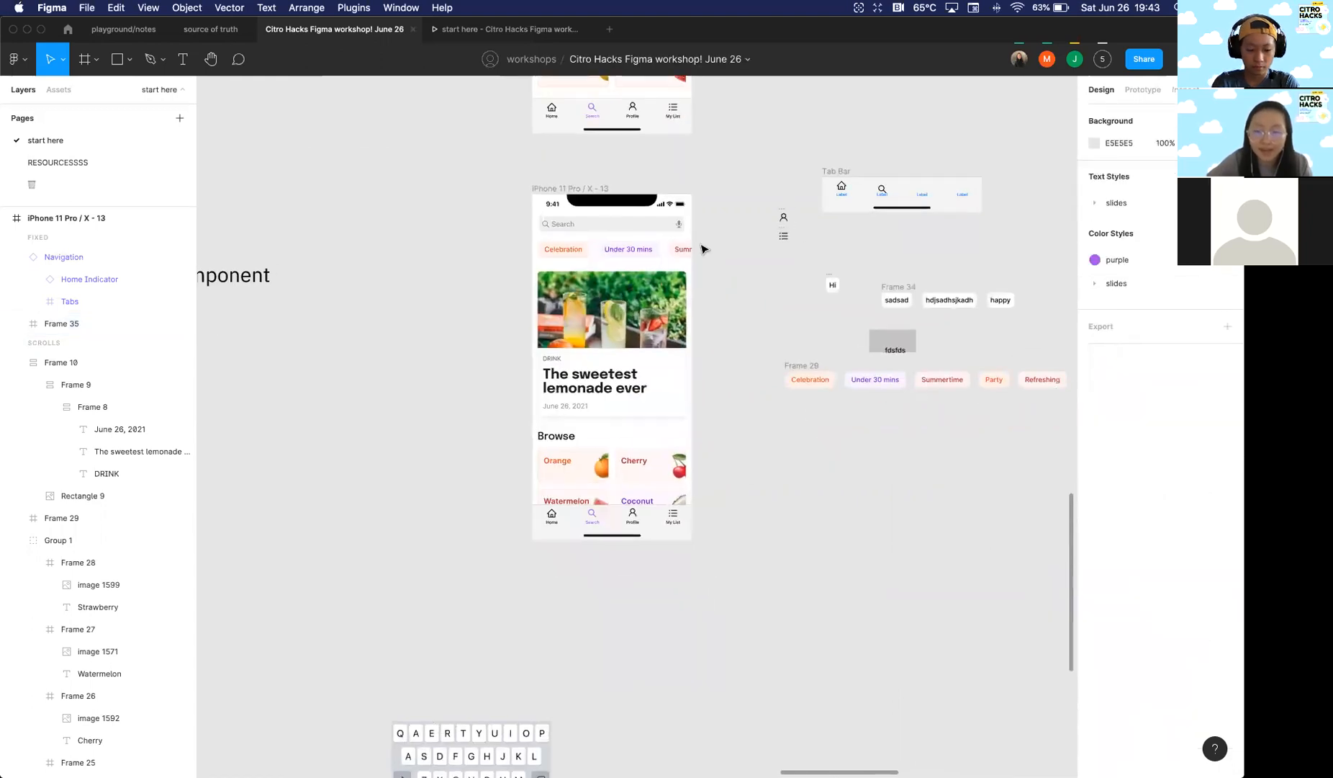
left_click(574, 208)
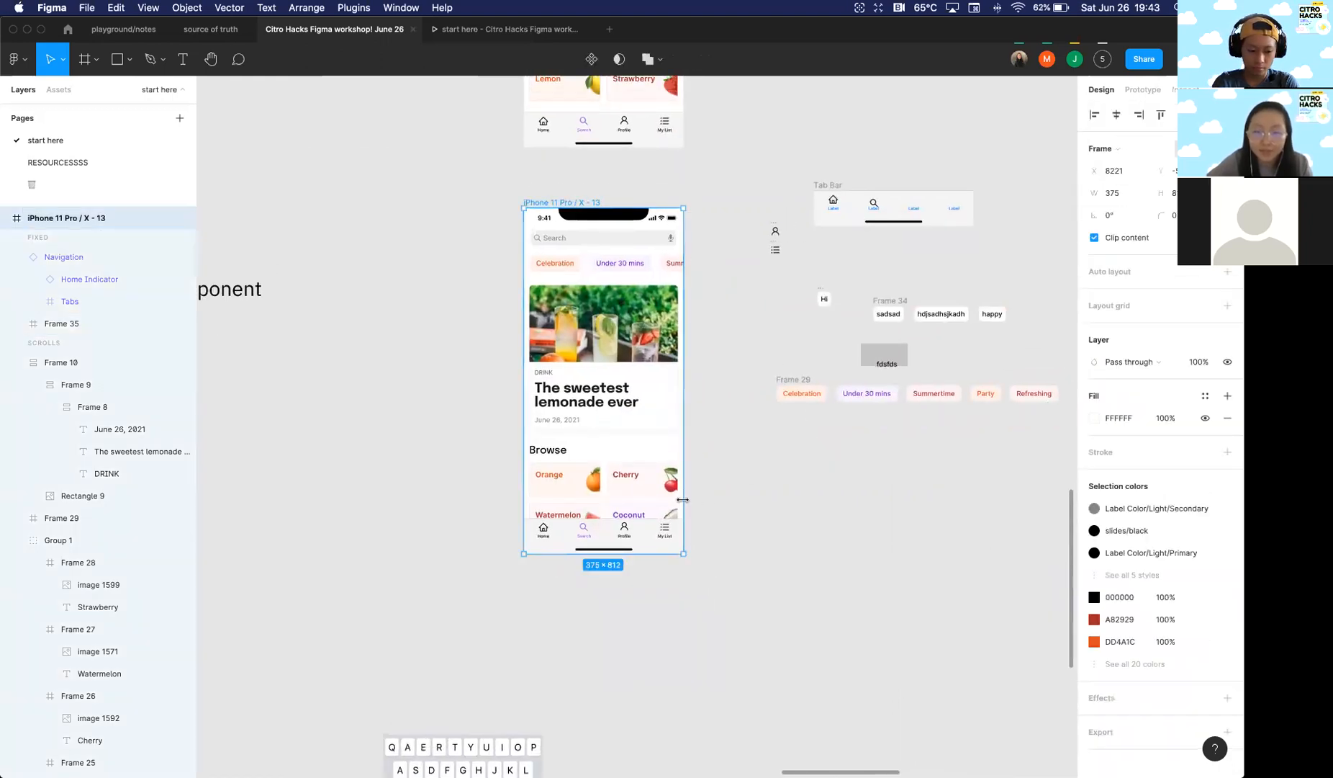
scroll(709, 373, "up", 1)
left_click(547, 291)
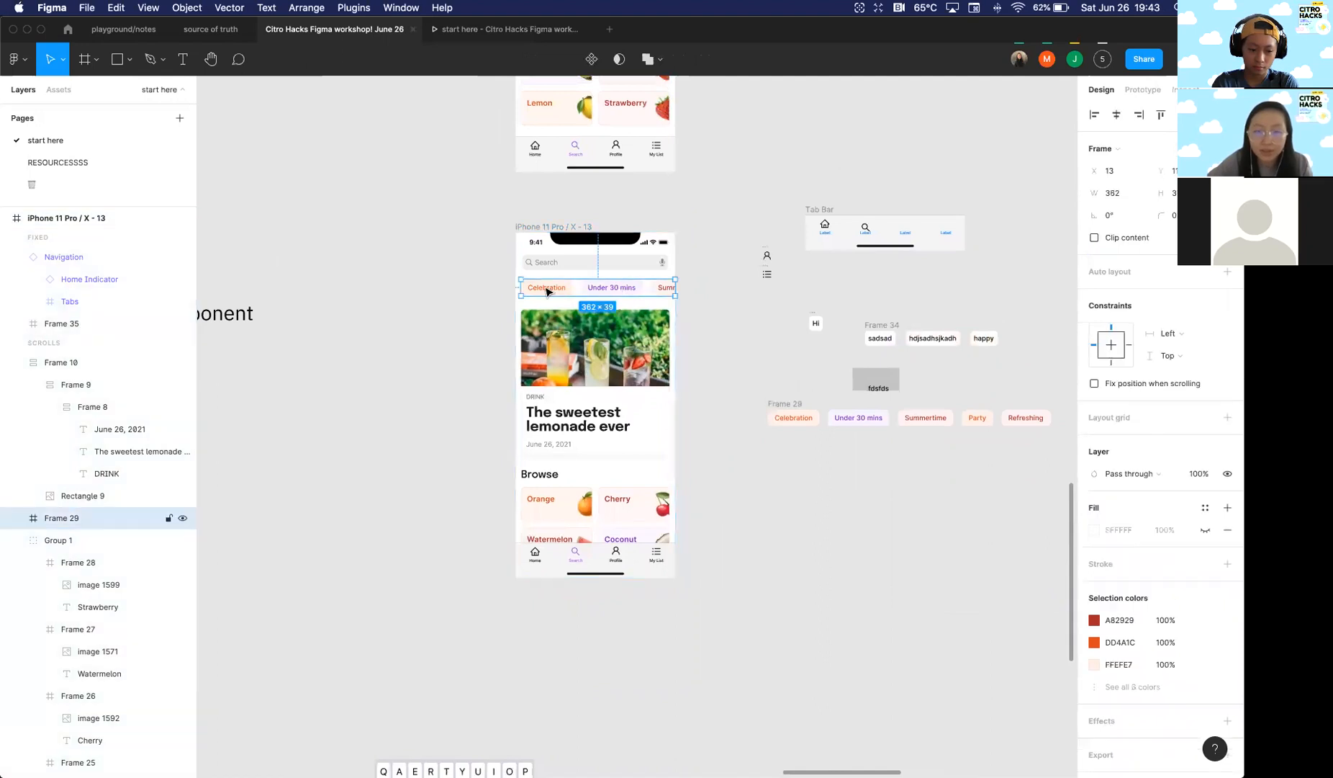
scroll(591, 298, "right", 2)
scroll(591, 298, "down", 1)
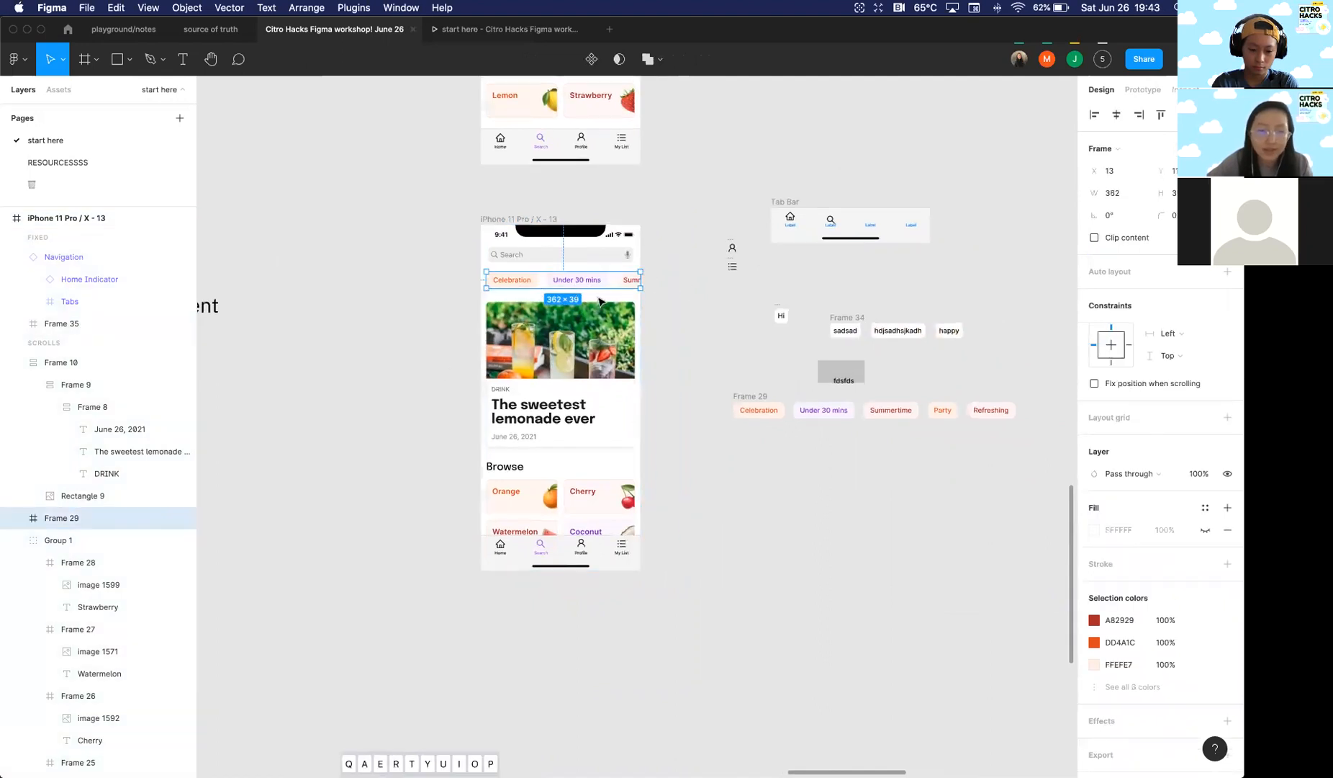
scroll(576, 293, "up", 3)
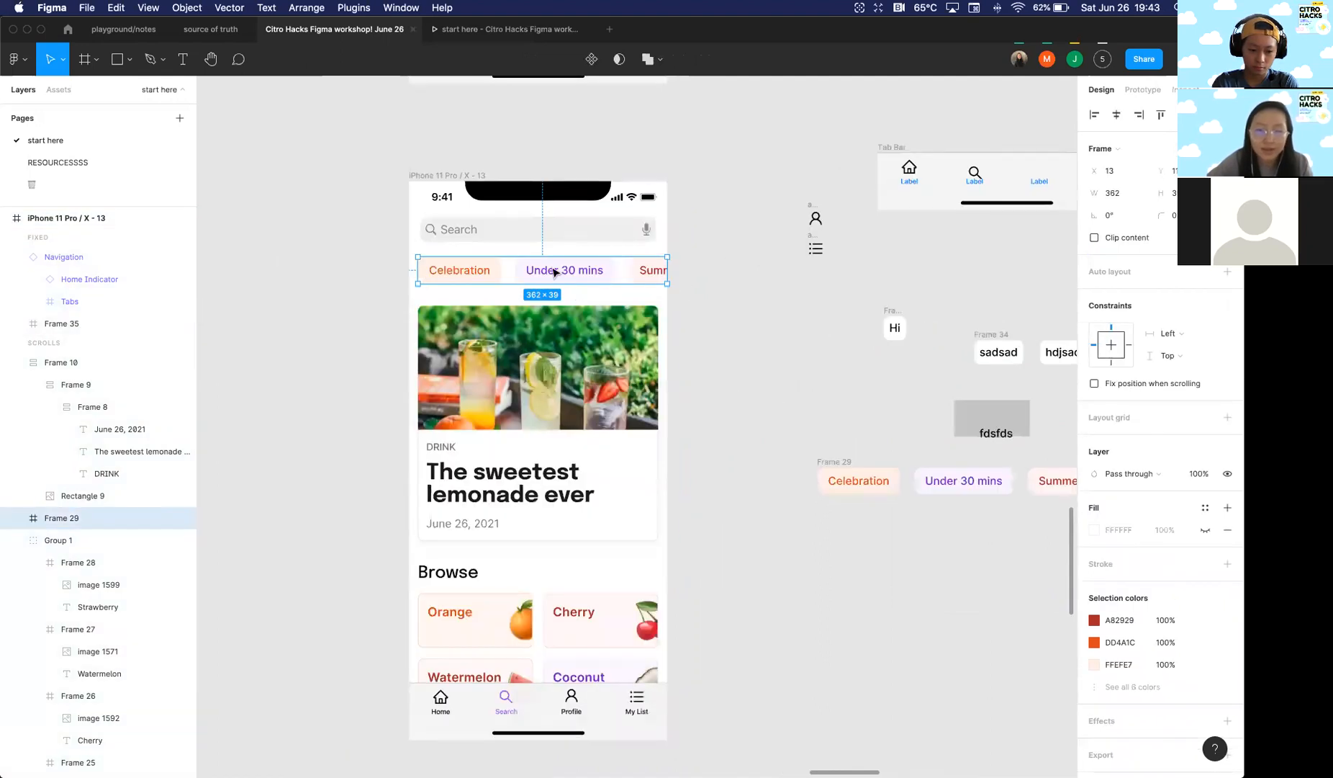
left_click(17, 517)
left_click(412, 332)
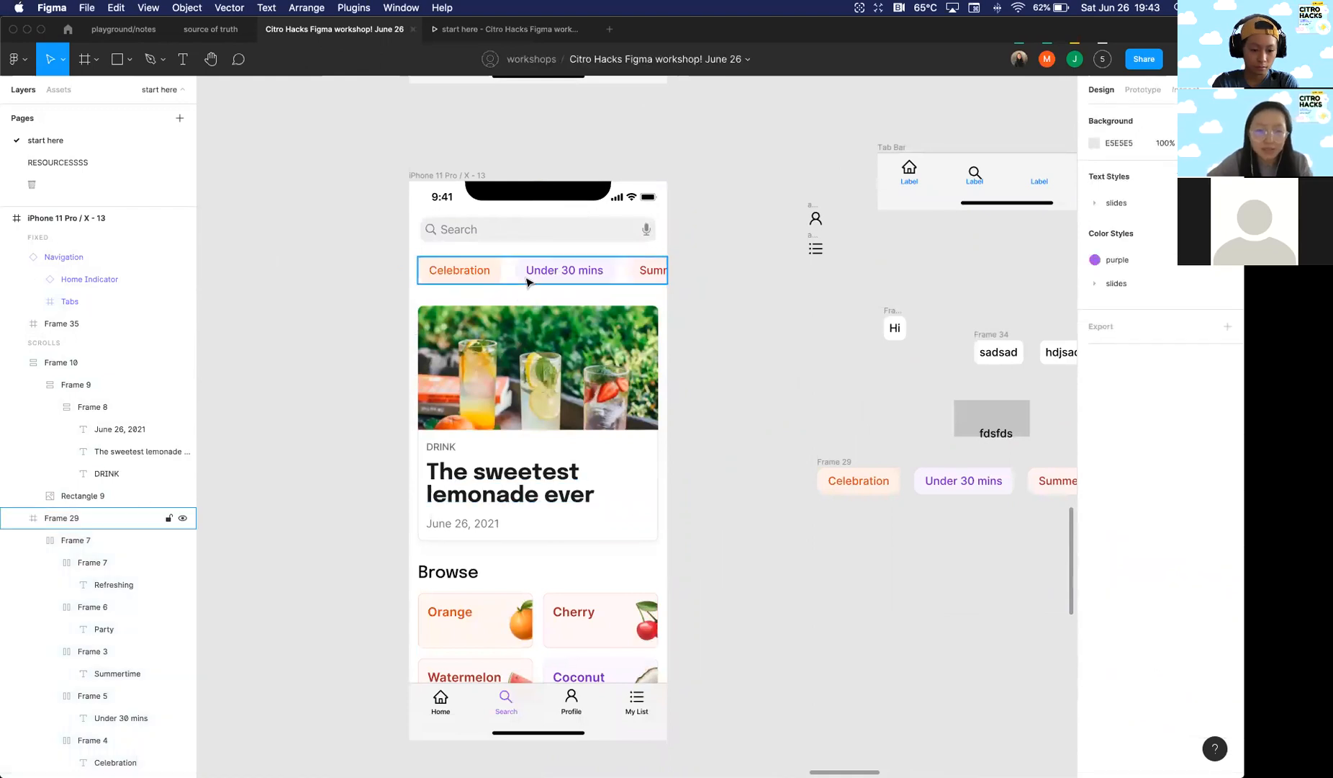
Step: Copy the category chips frame from the phone screen and paste it onto the empty canvas
left_click(528, 281)
left_click(785, 494)
scroll(785, 493, "down", 4)
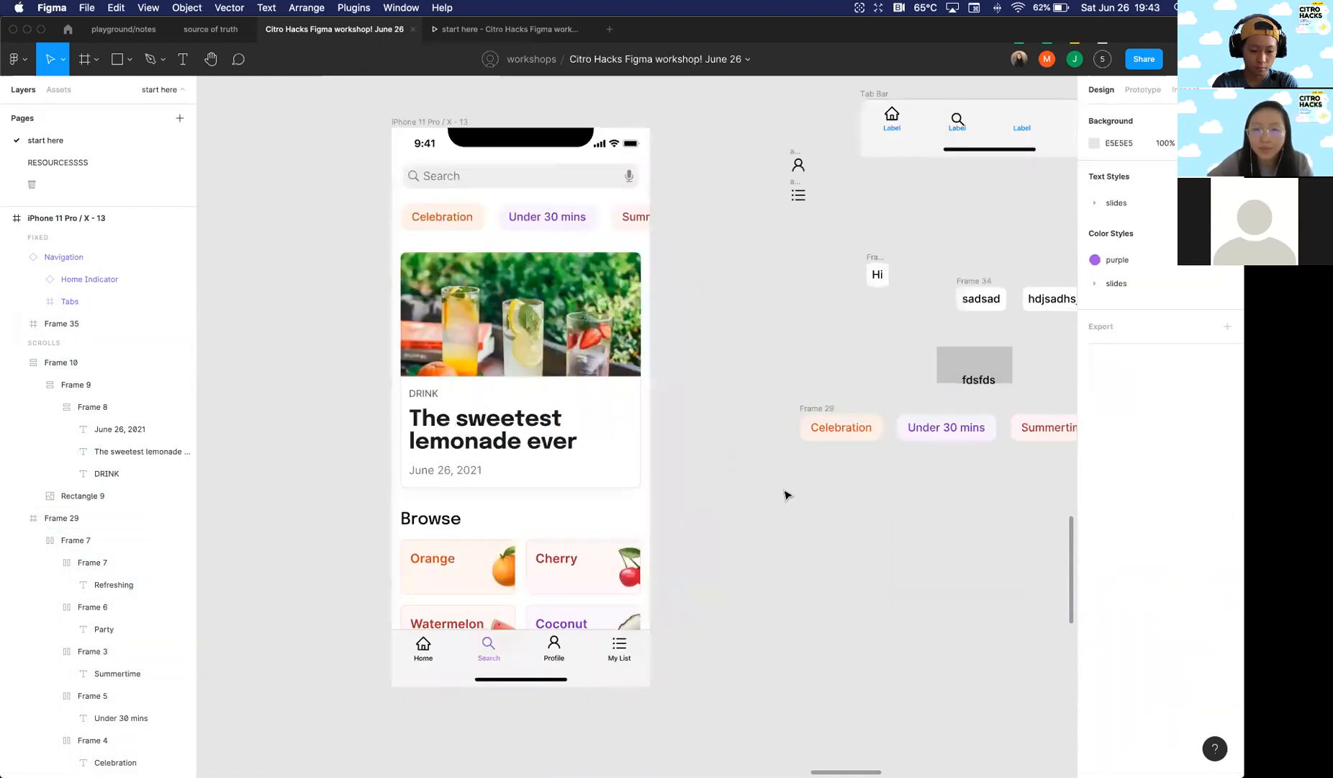
scroll(787, 495, "up", 3)
key("super+v")
scroll(762, 491, "up", 2)
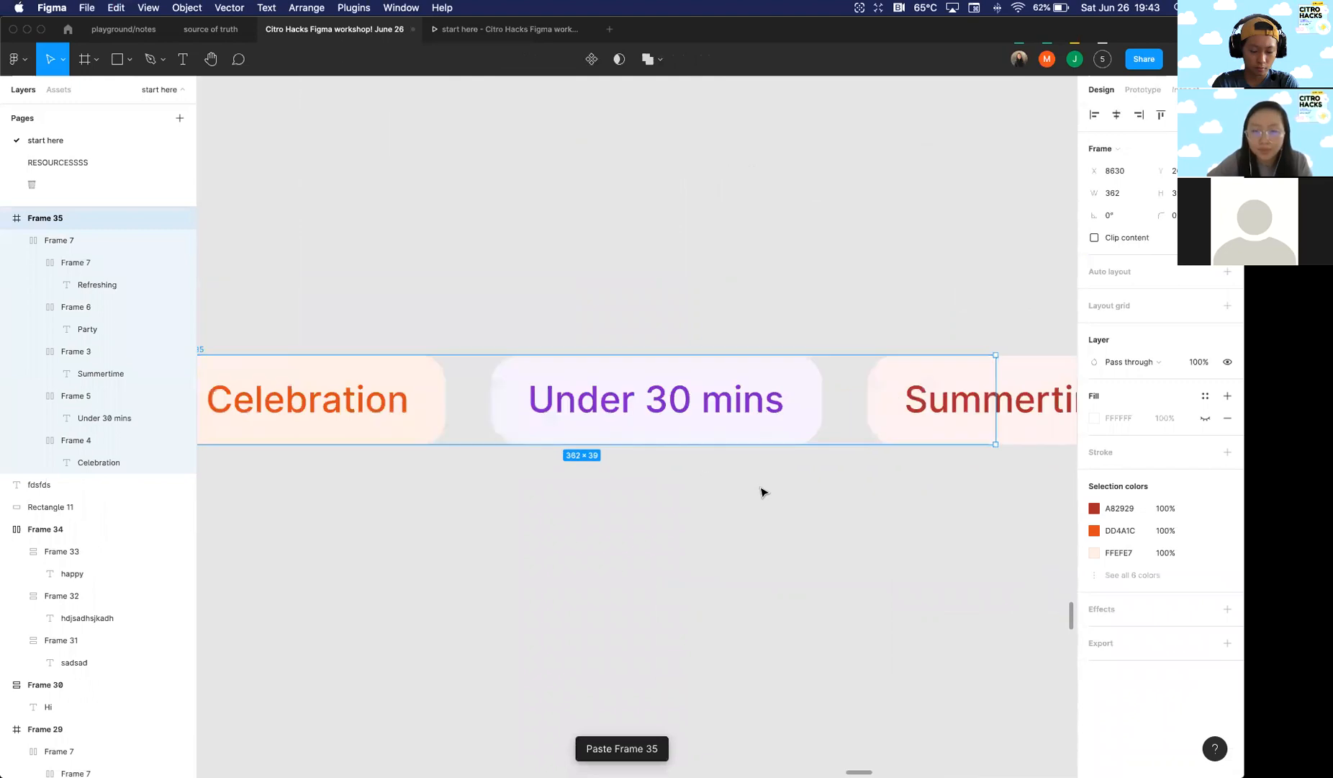
scroll(762, 491, "down", 3)
Step: Copy the auto layout chip row inside the pasted frame and paste a duplicate below it
left_click(105, 241)
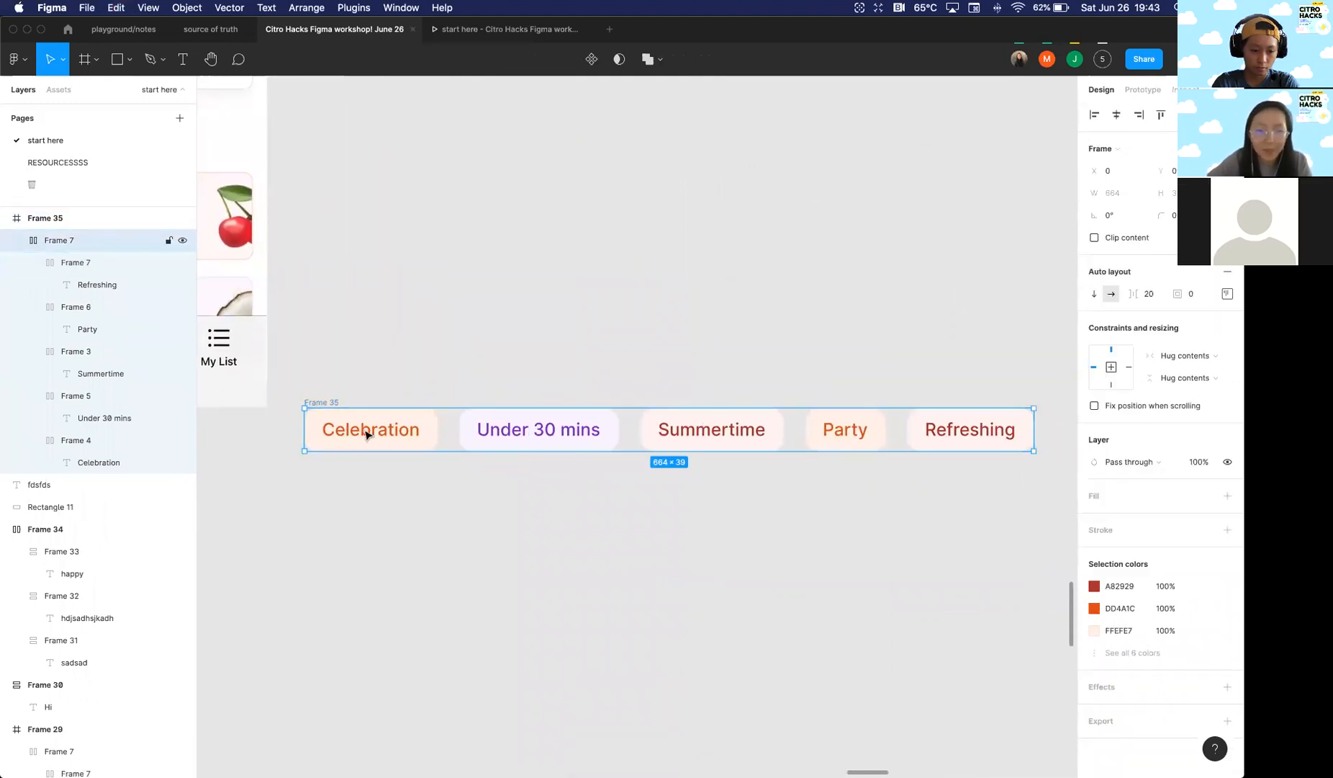
scroll(367, 435, "down", 5)
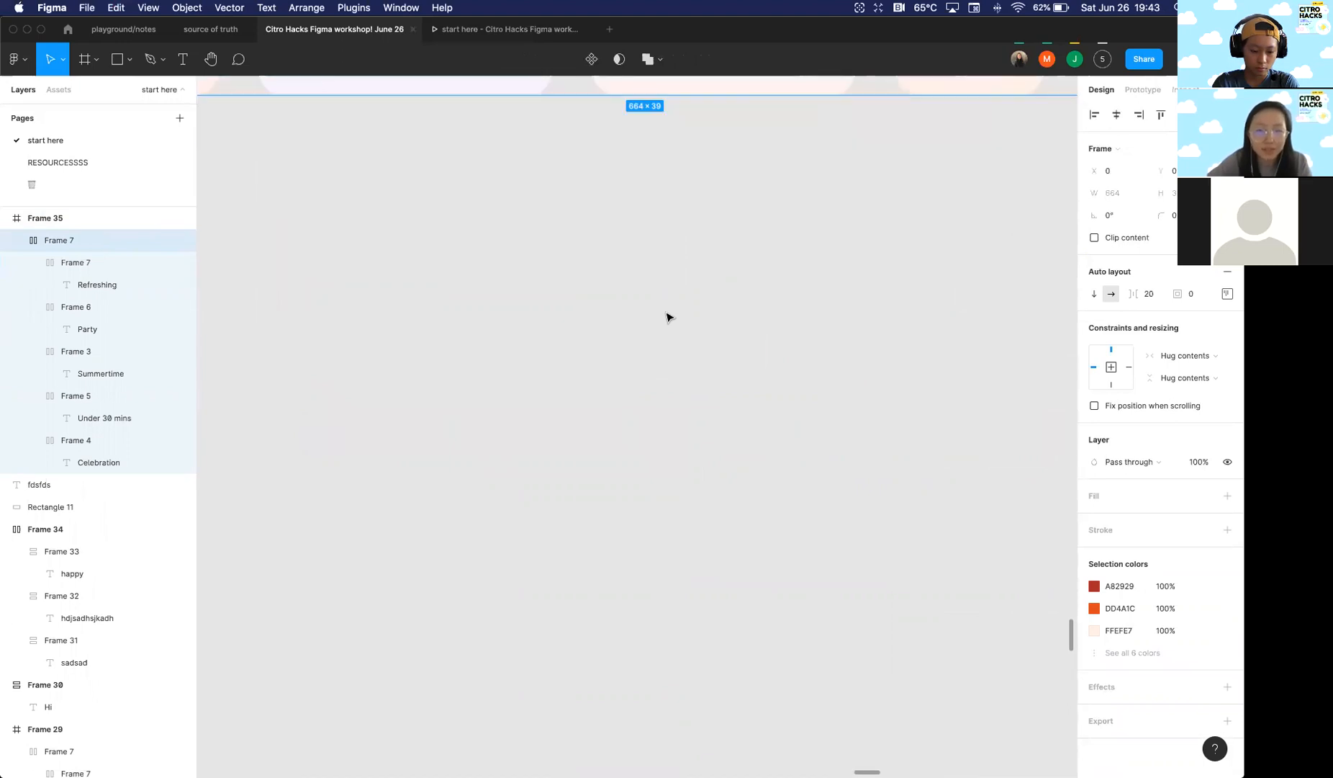
key("super+v")
scroll(667, 313, "down", 5)
Step: Select the chips of the duplicated row one after another, from Celebration through Refreshing
double_click(521, 340)
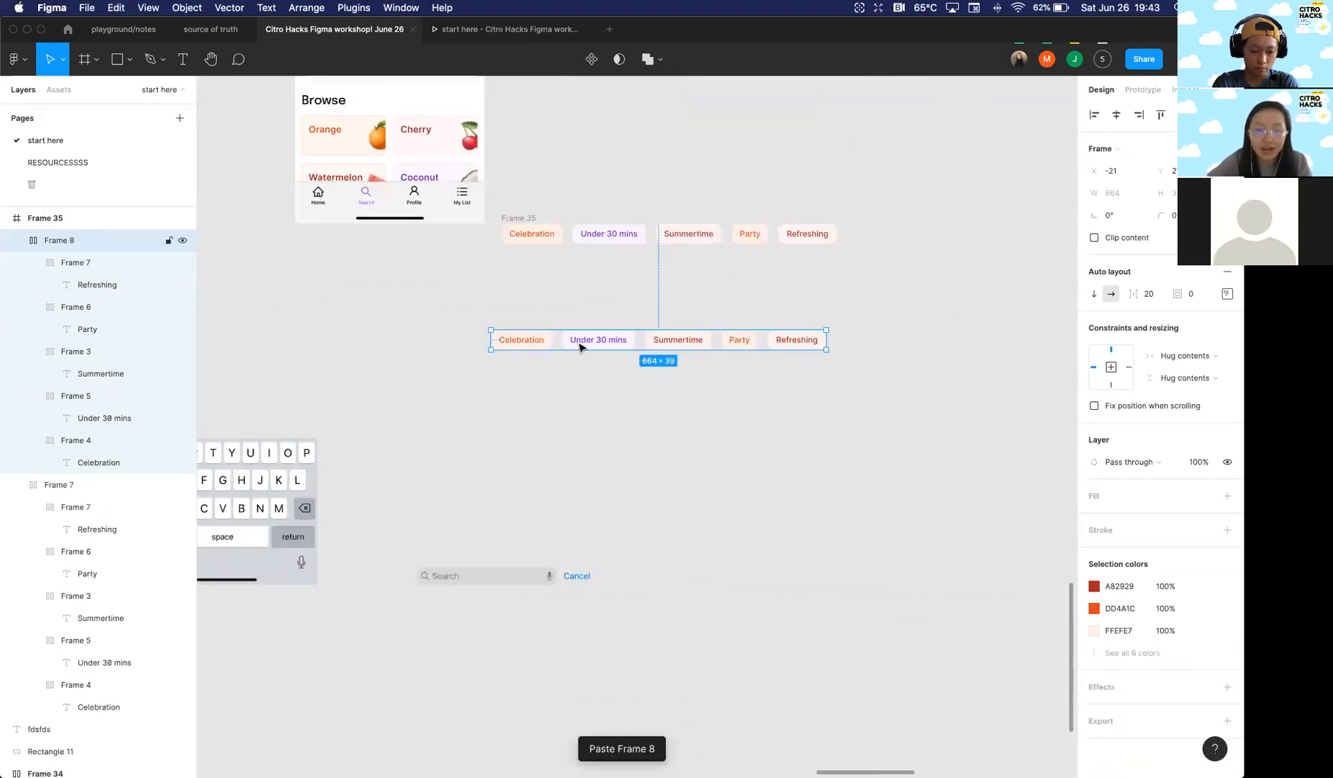
left_click(592, 343)
left_click(683, 344)
left_click(740, 343)
left_click(822, 342)
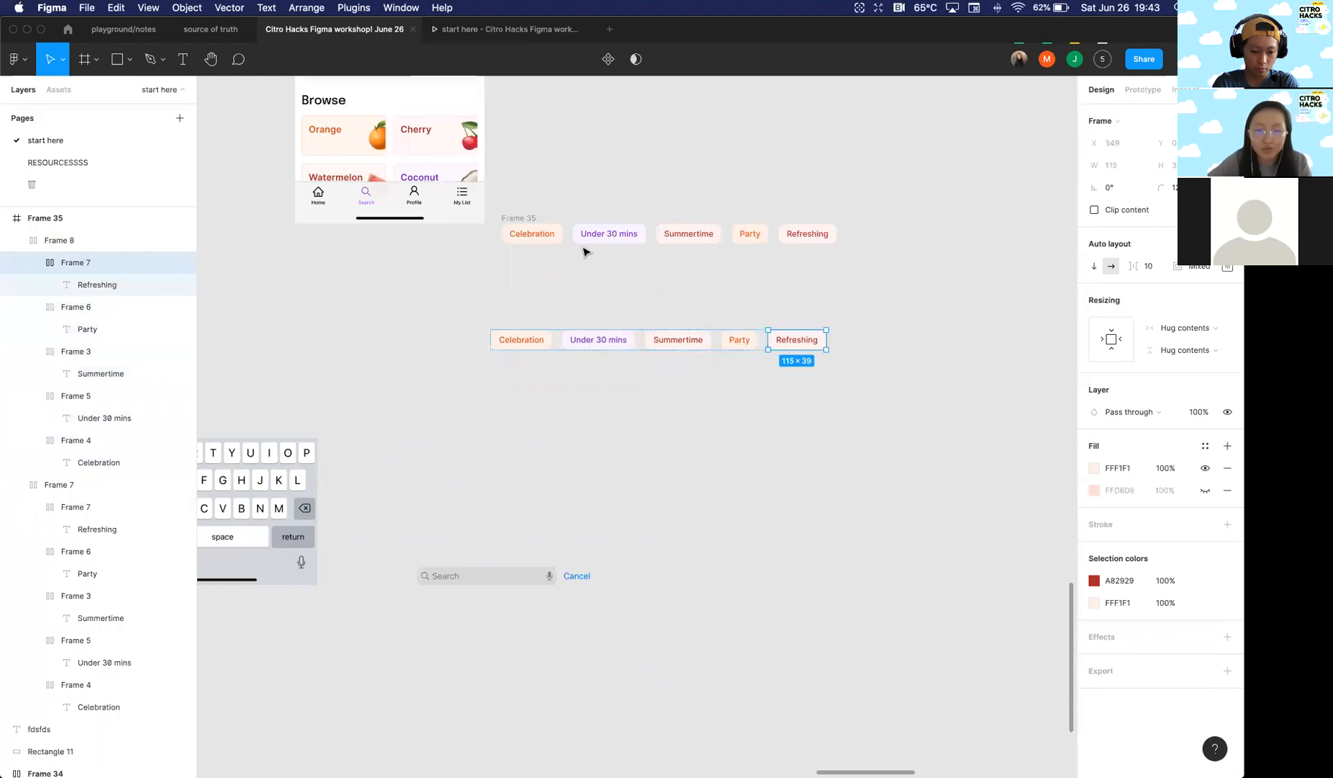
Step: Wrap the duplicated chip row in a new frame and narrow that frame to about 327 px wide
left_click(693, 238)
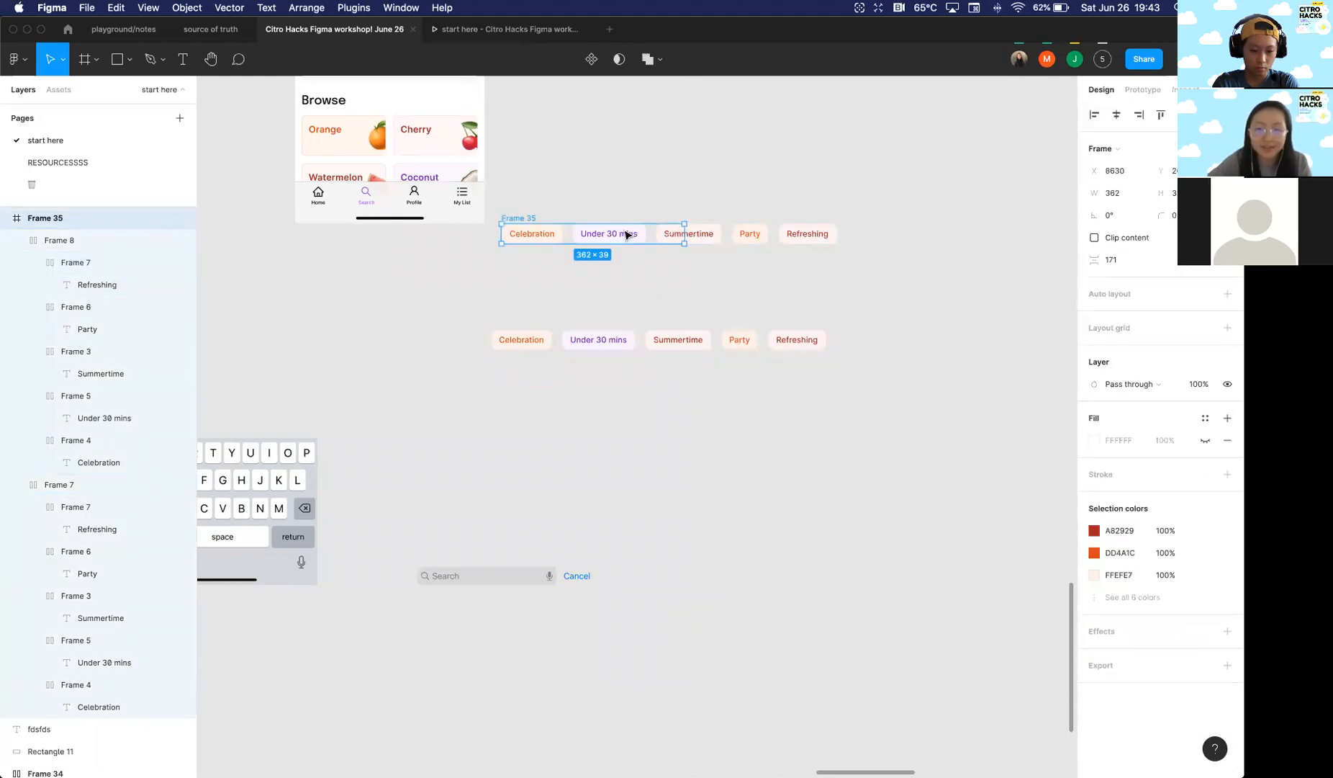
scroll(521, 340, "up", 1)
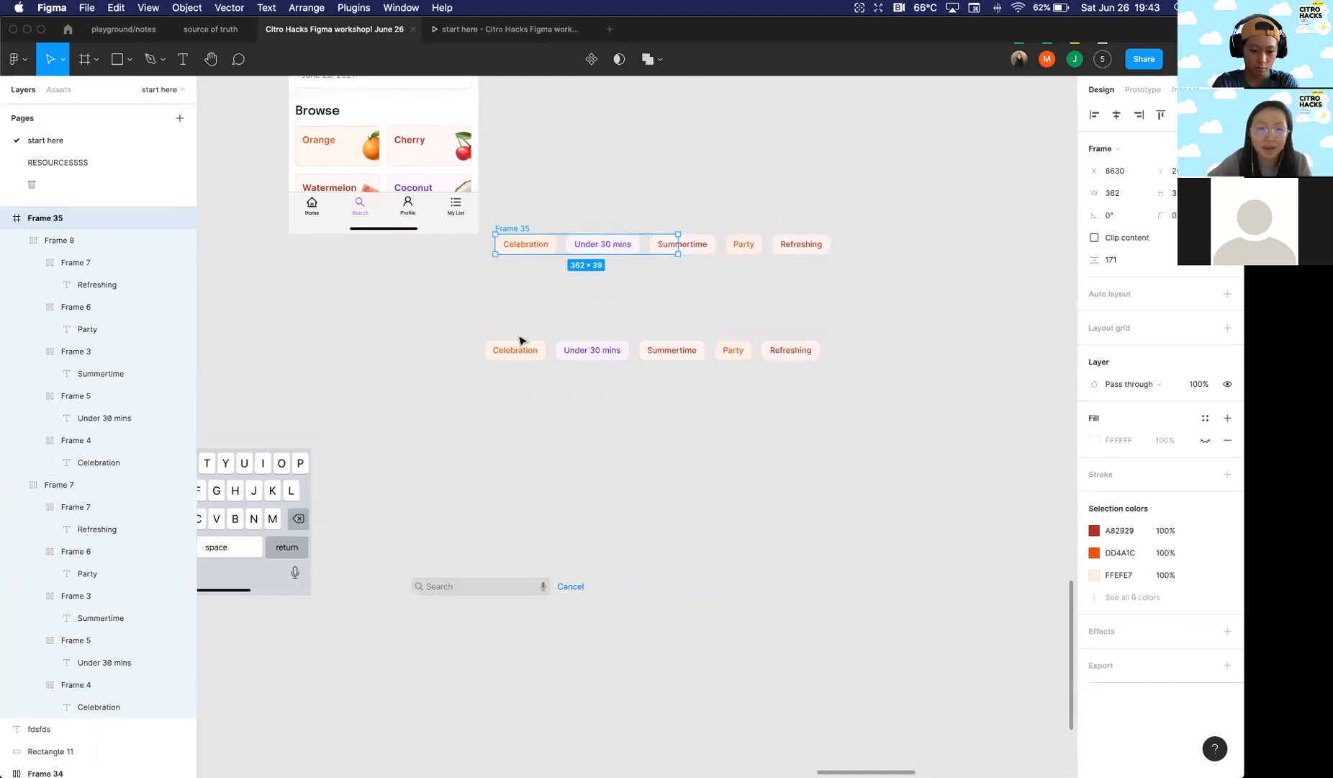
scroll(521, 341, "up", 1)
left_click(522, 368)
right_click(520, 372)
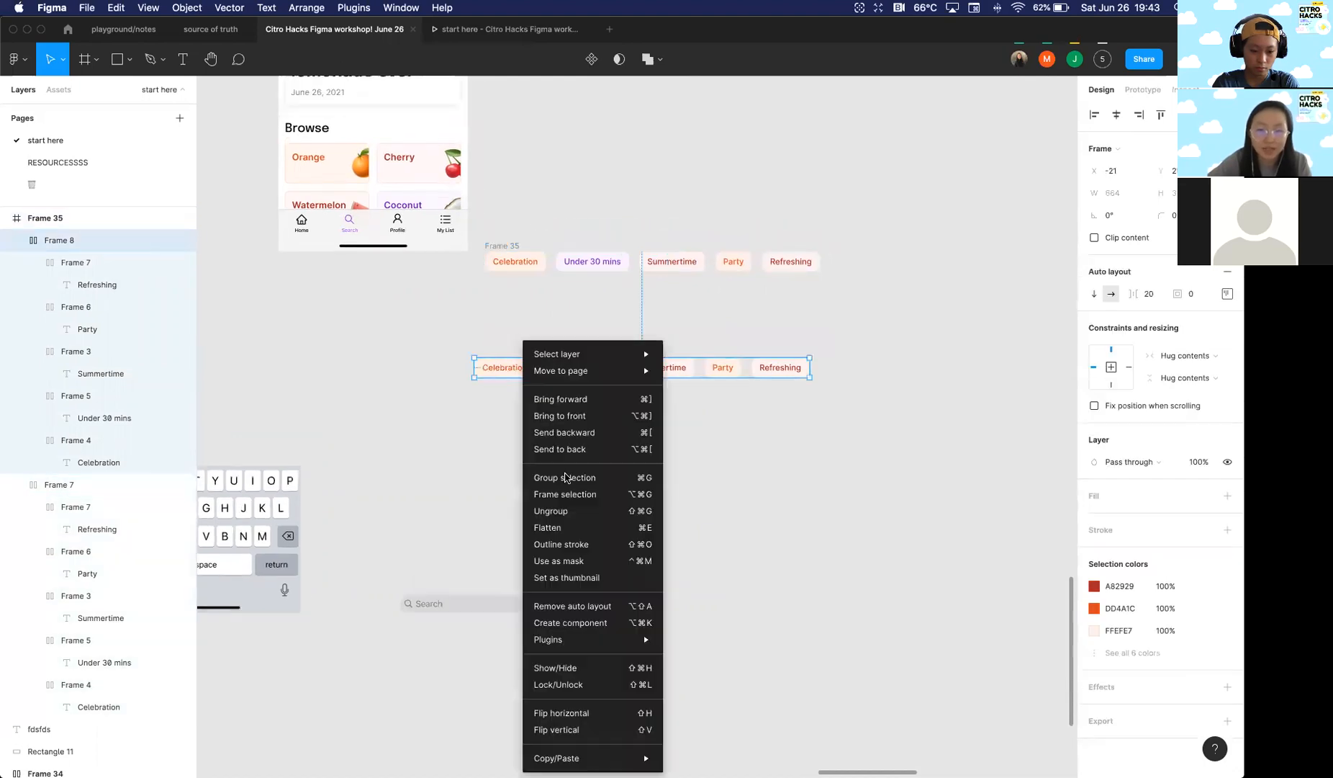
left_click(561, 488)
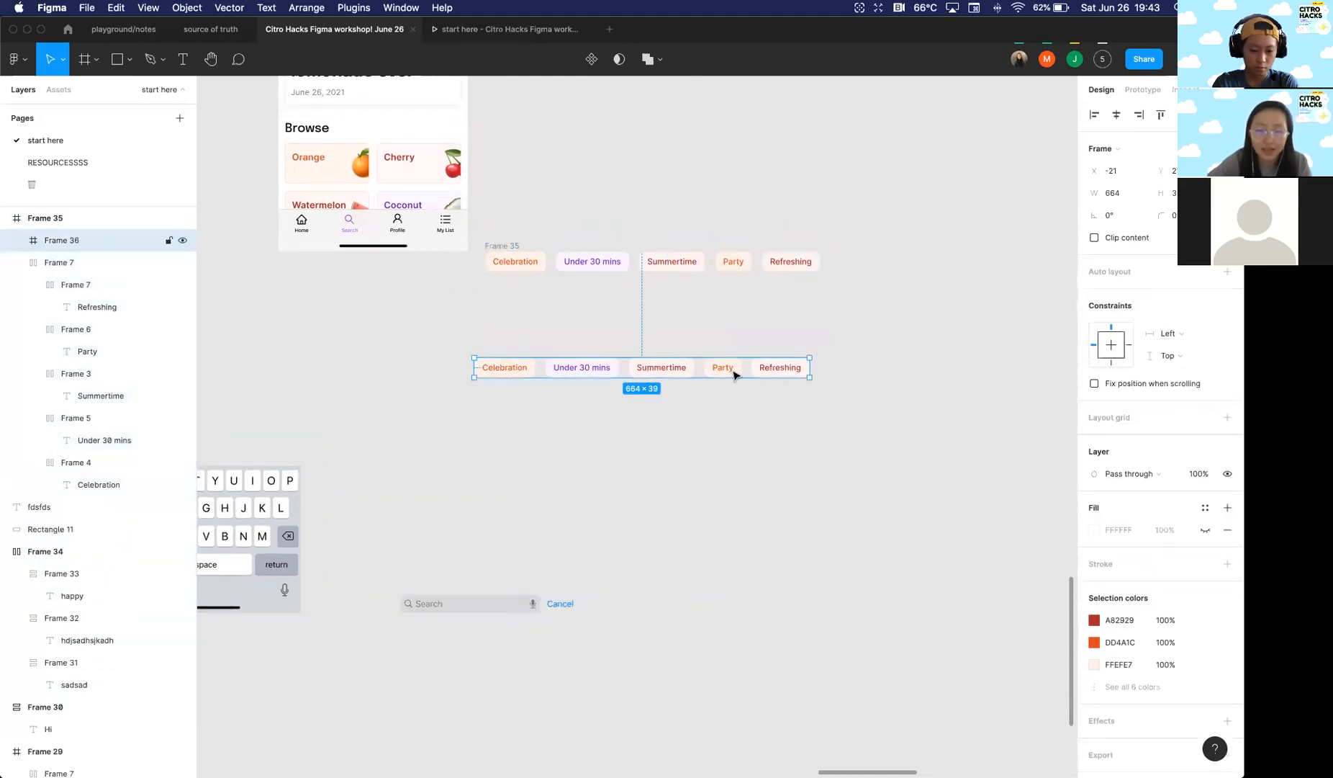
left_click_drag(810, 364, 640, 367)
left_click(614, 332)
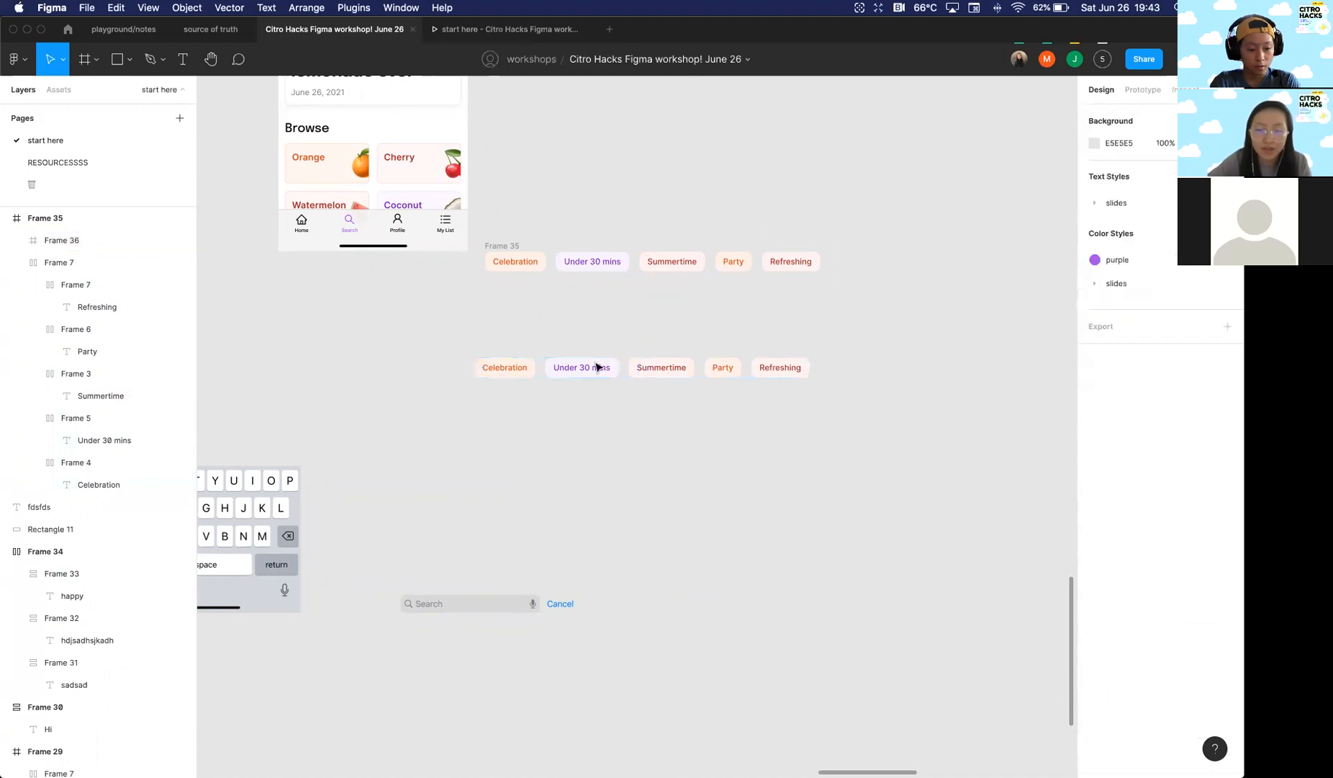
Step: Compare the narrowed frame around the duplicated chip row with the category chips frame in iPhone 11 Pro / X - 13
left_click(615, 367)
scroll(582, 373, "up", 1)
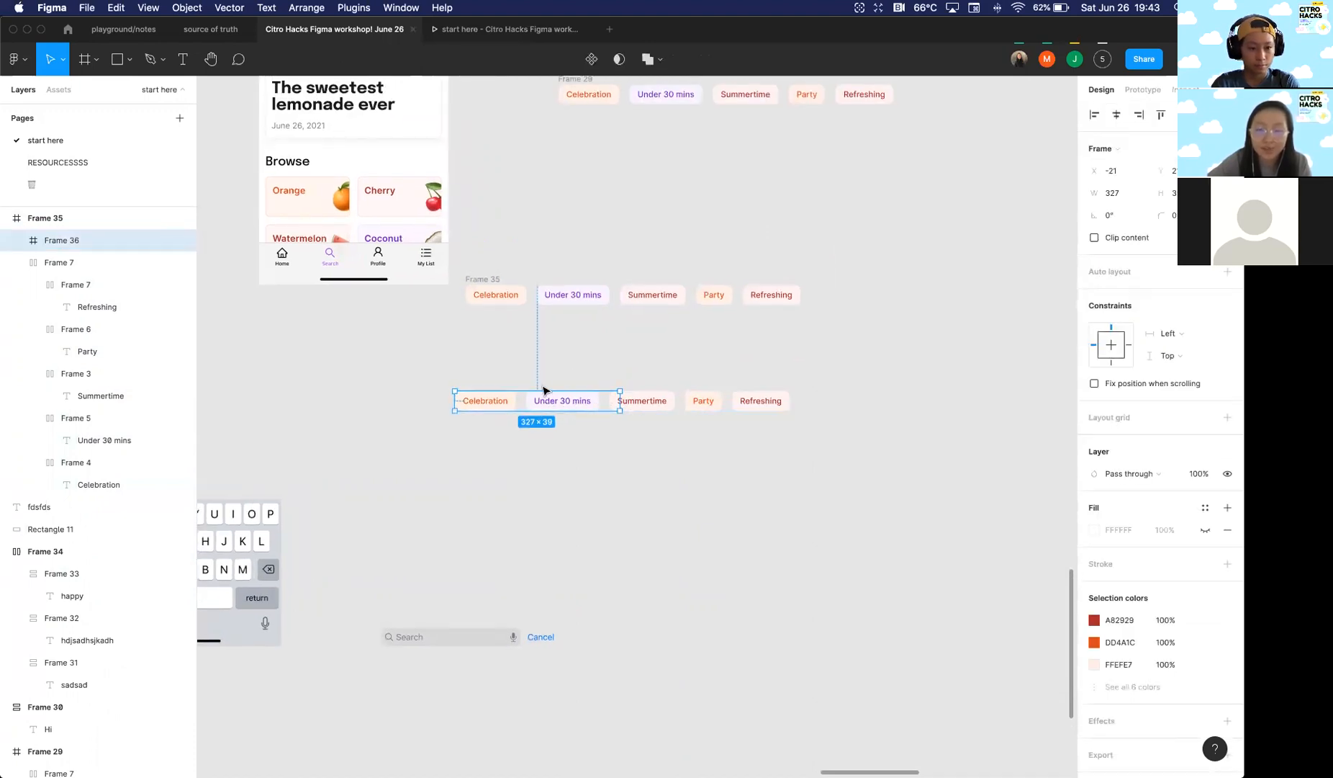
scroll(346, 225, "up", 5)
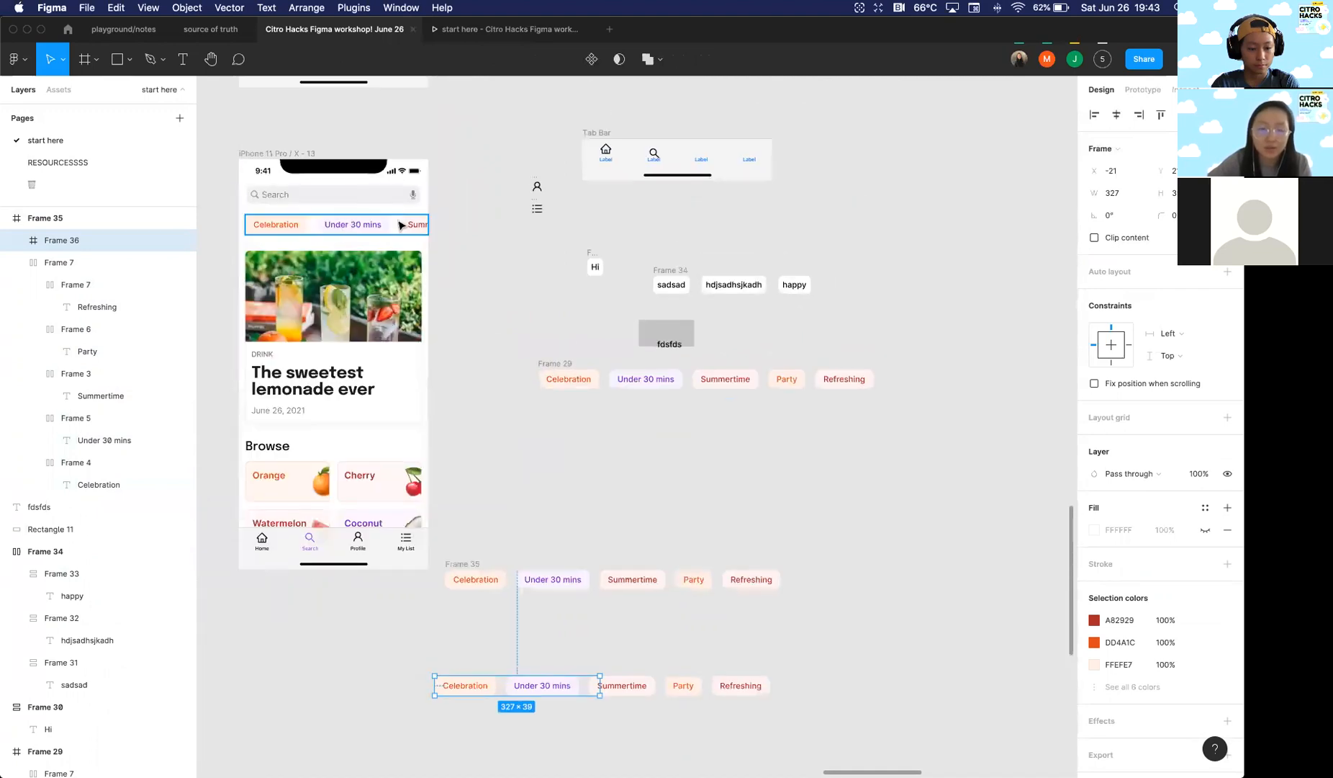
scroll(403, 216, "down", 1)
scroll(425, 189, "down", 5)
scroll(598, 515, "up", 5)
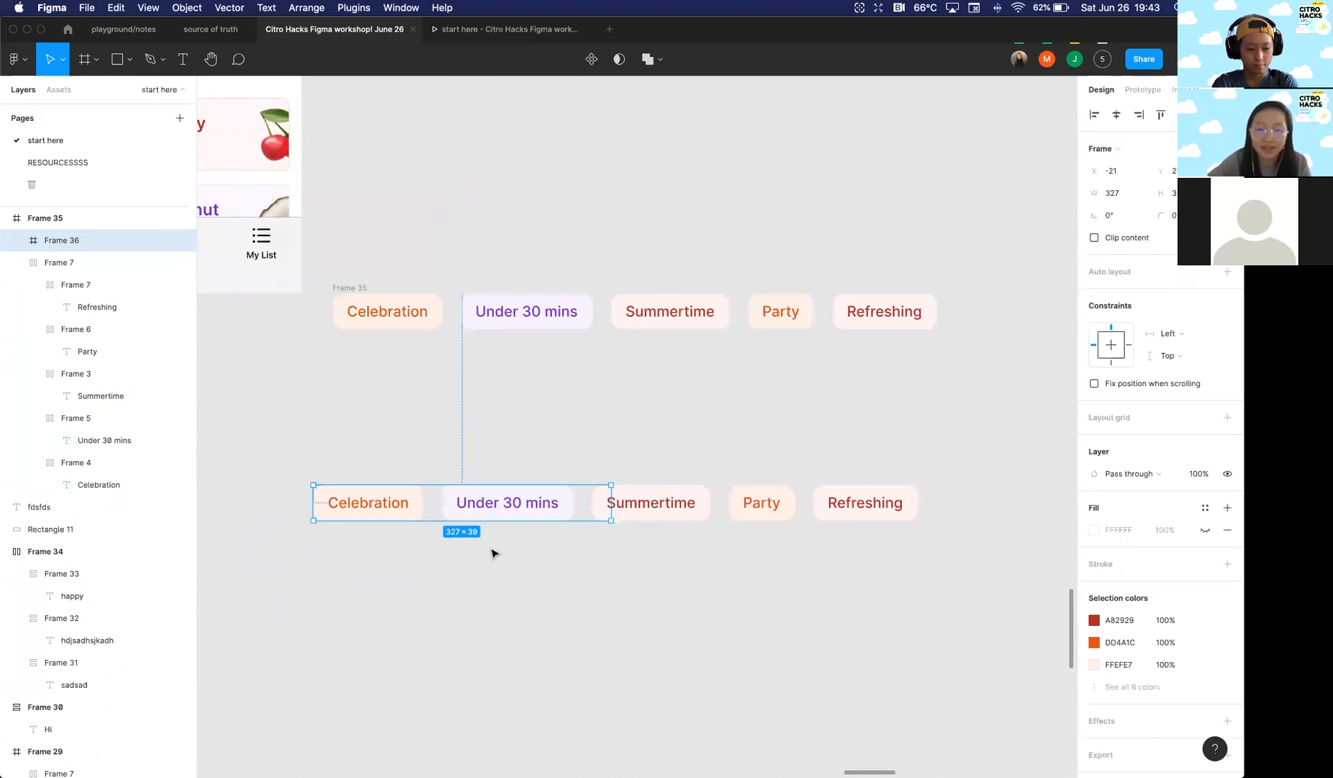
scroll(636, 520, "left", 2)
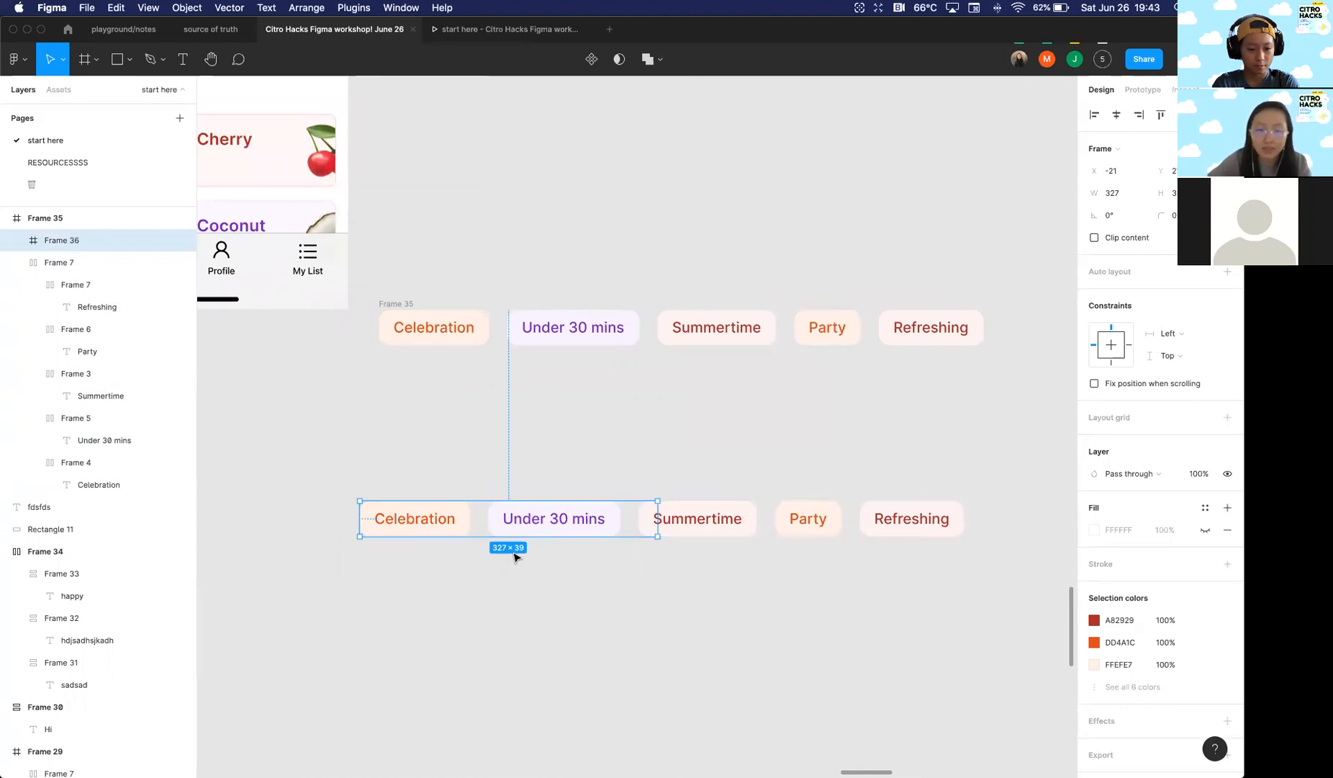
scroll(461, 598, "down", 5, "ctrl")
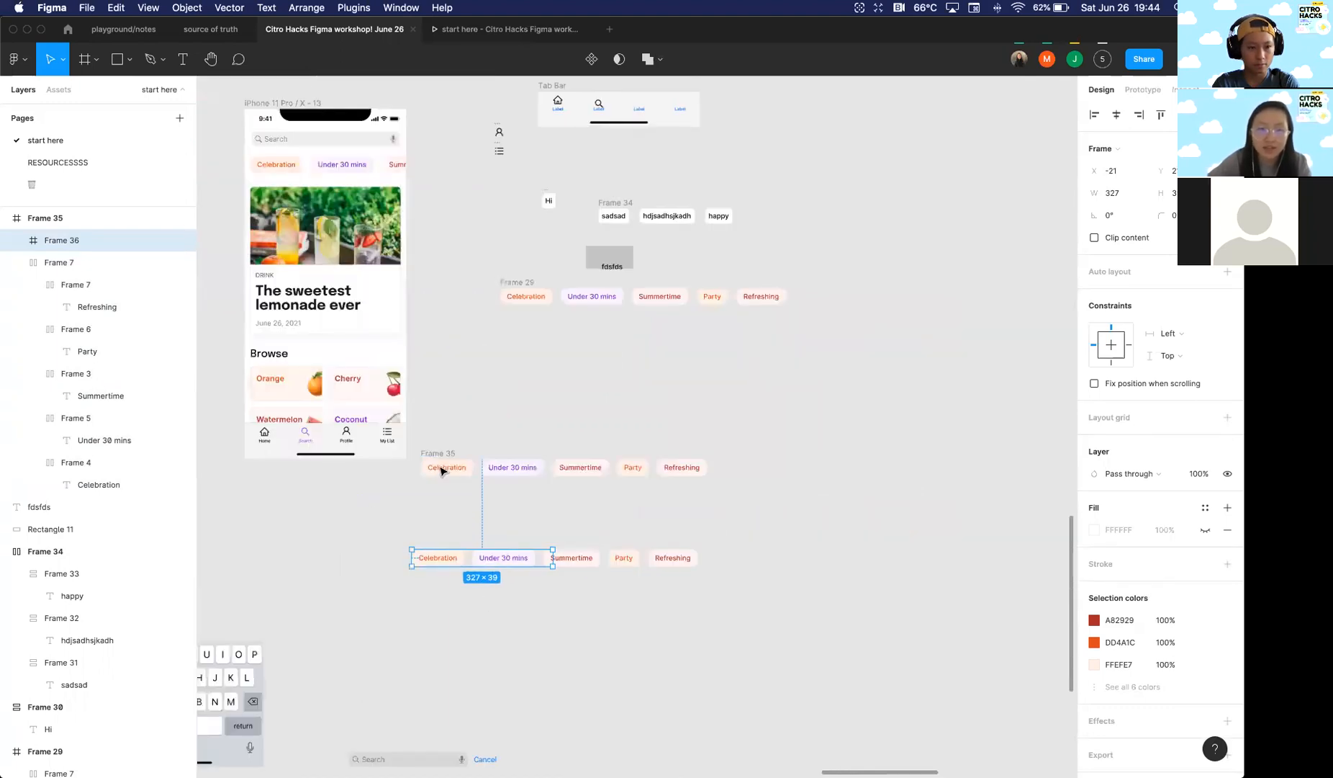
left_click(352, 168)
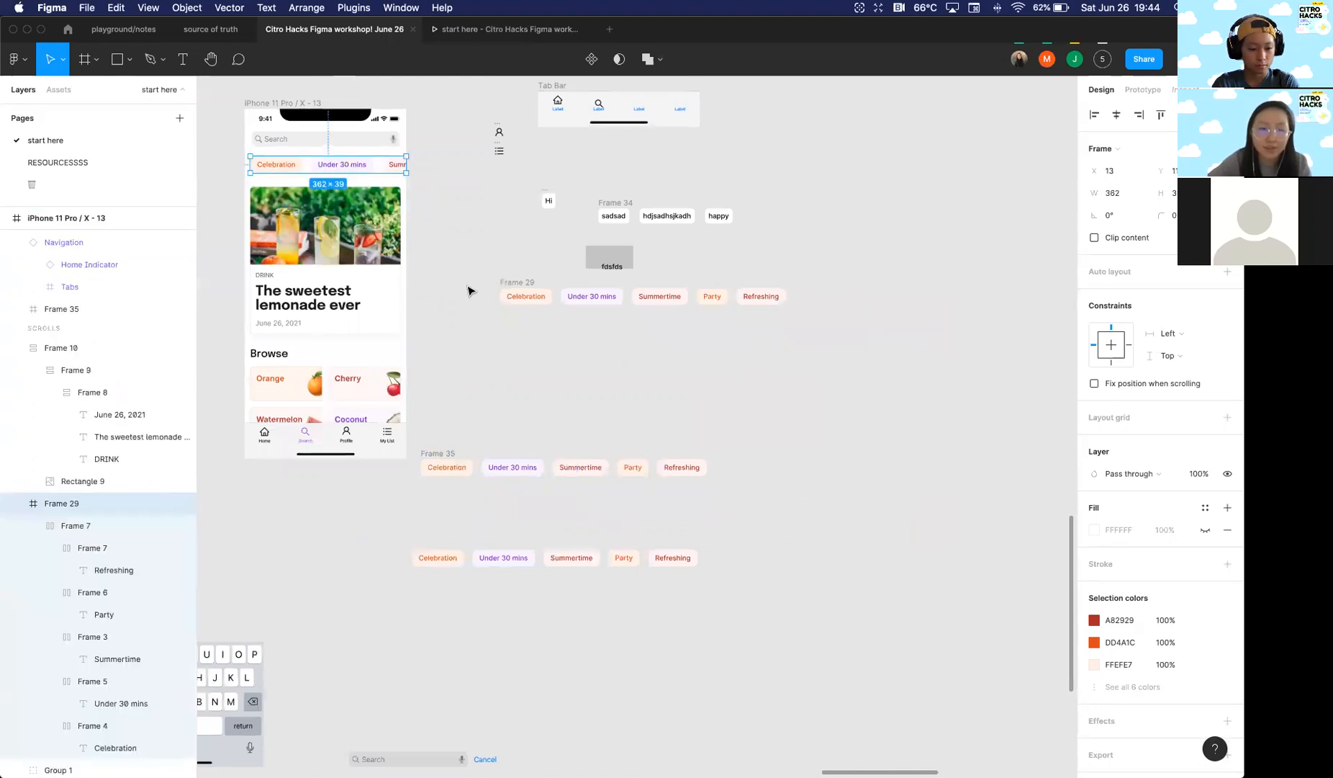
left_click(468, 290)
Step: Set the overflow scrolling of the iPhone 11 Pro / X - 13 frame to Vertical scrolling
scroll(403, 252, "up", 3)
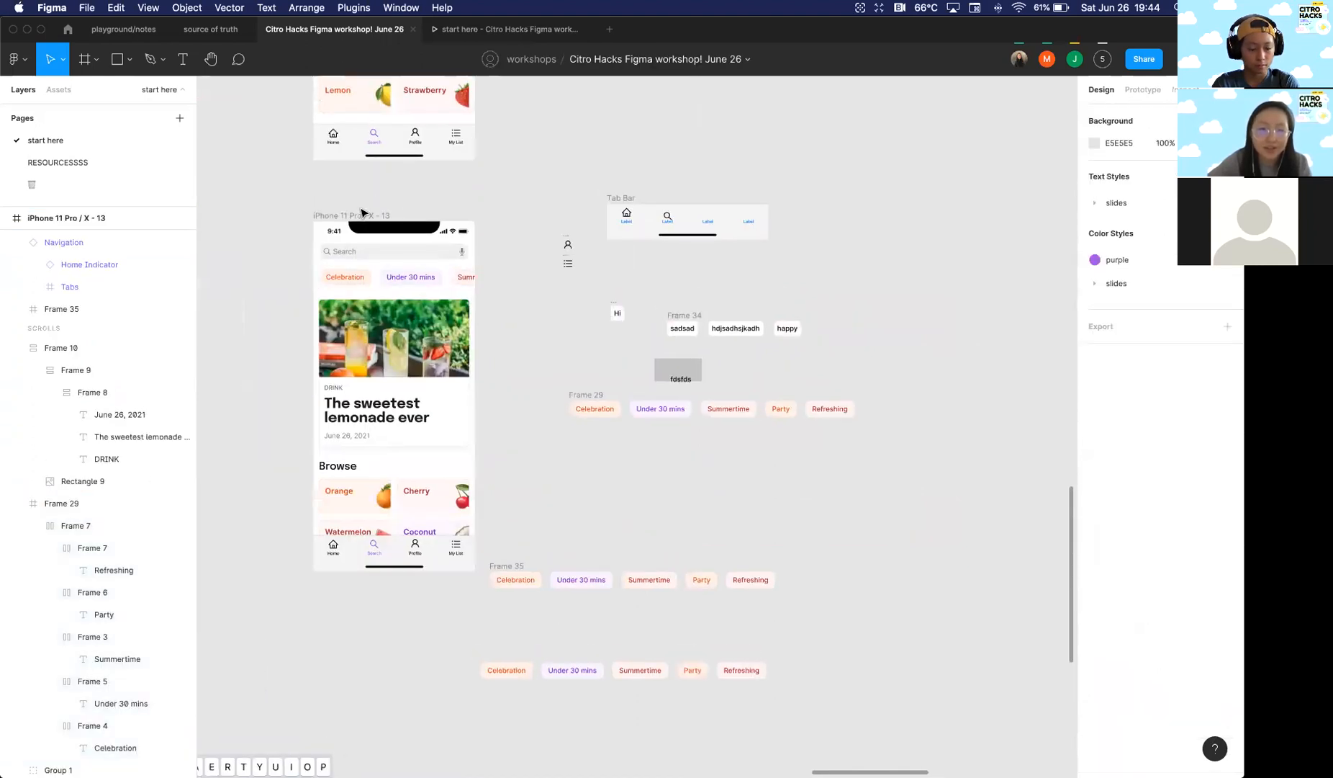
left_click(349, 214)
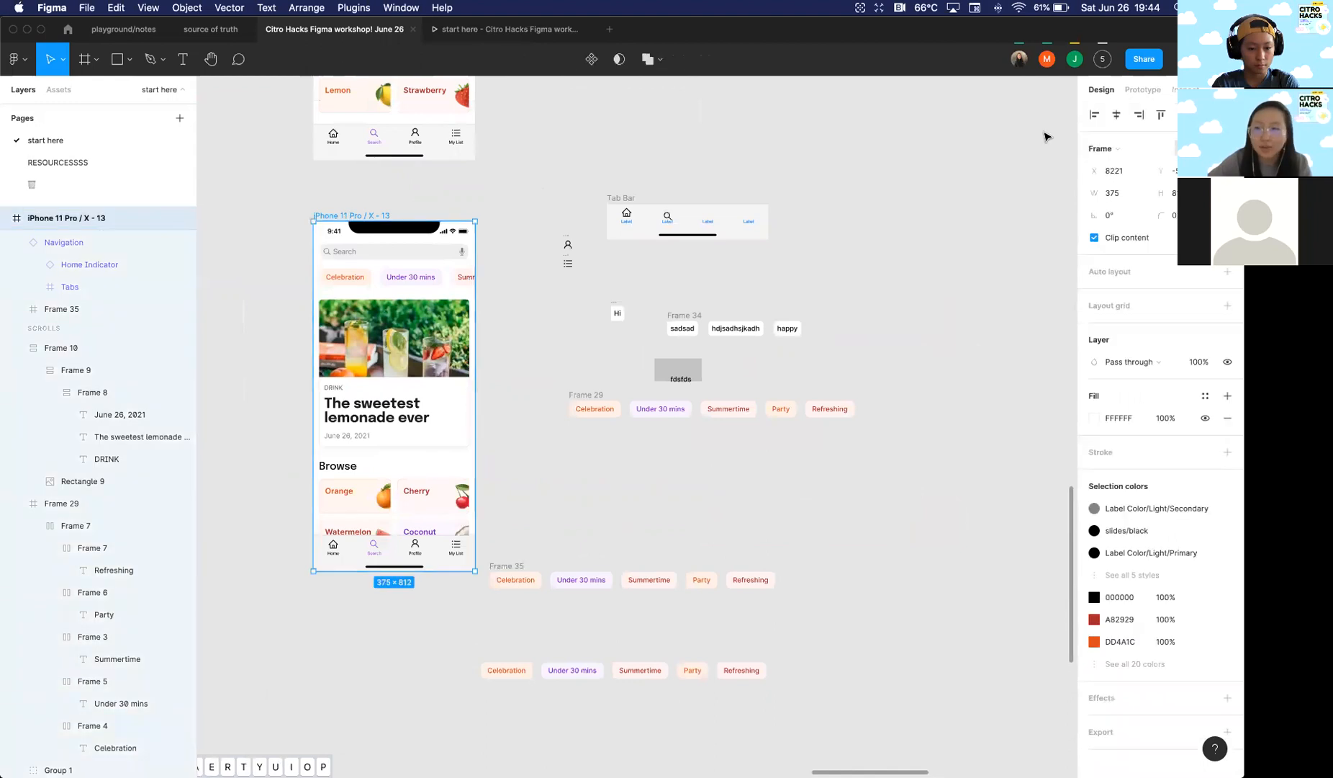
left_click(1144, 90)
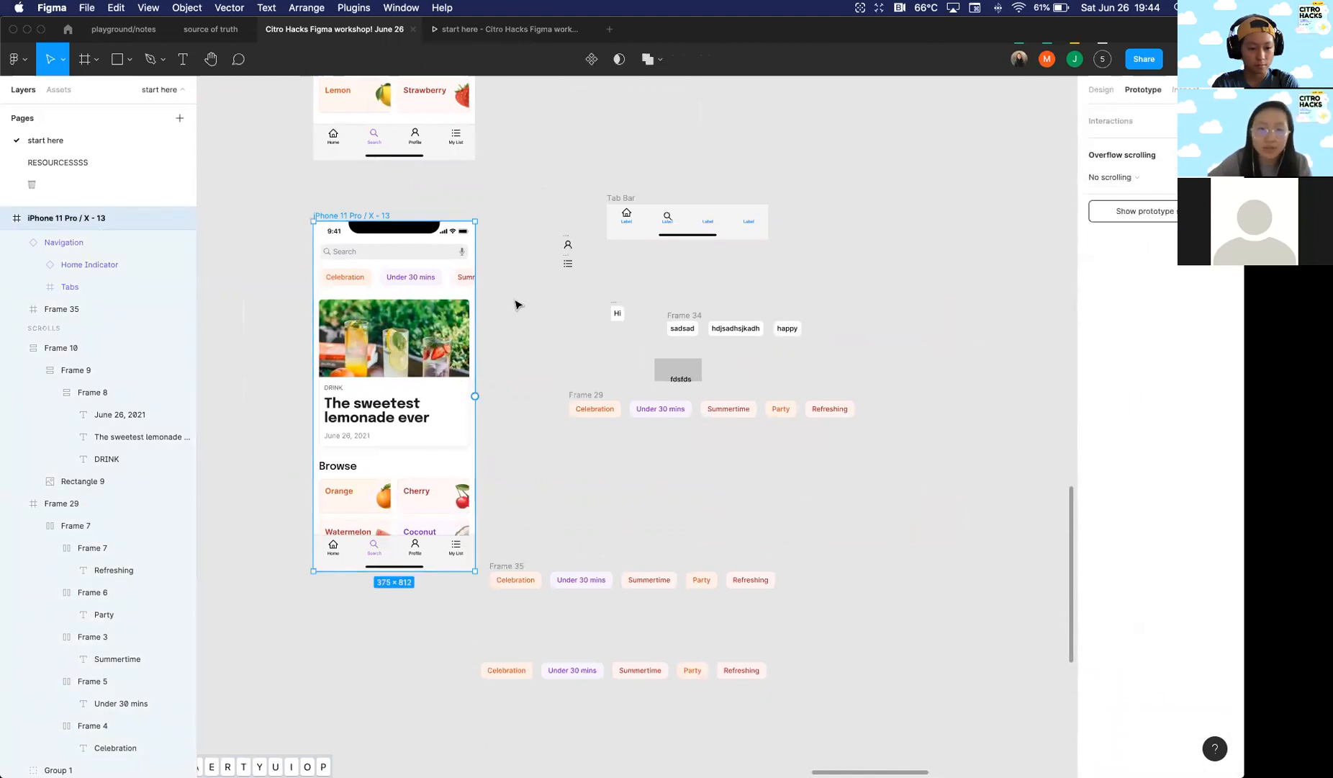
left_click(1122, 177)
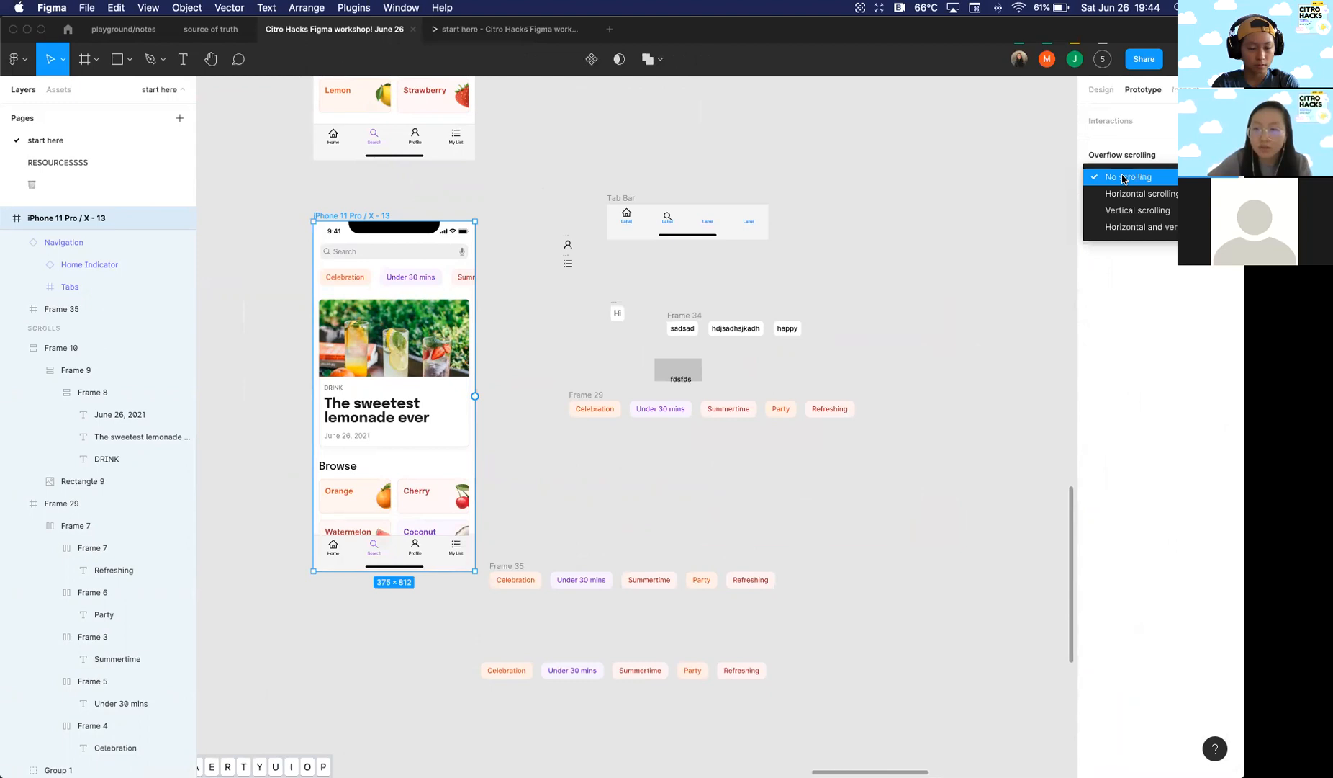
left_click(1121, 210)
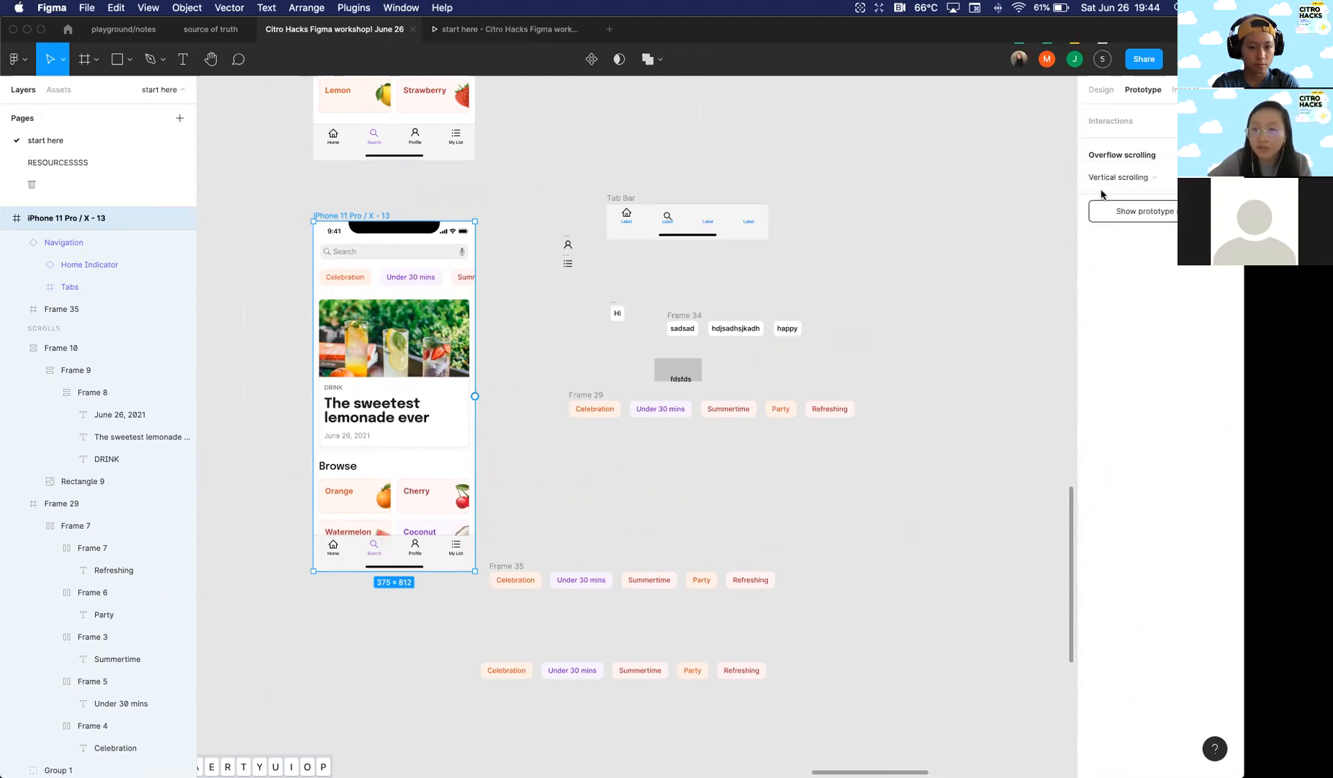
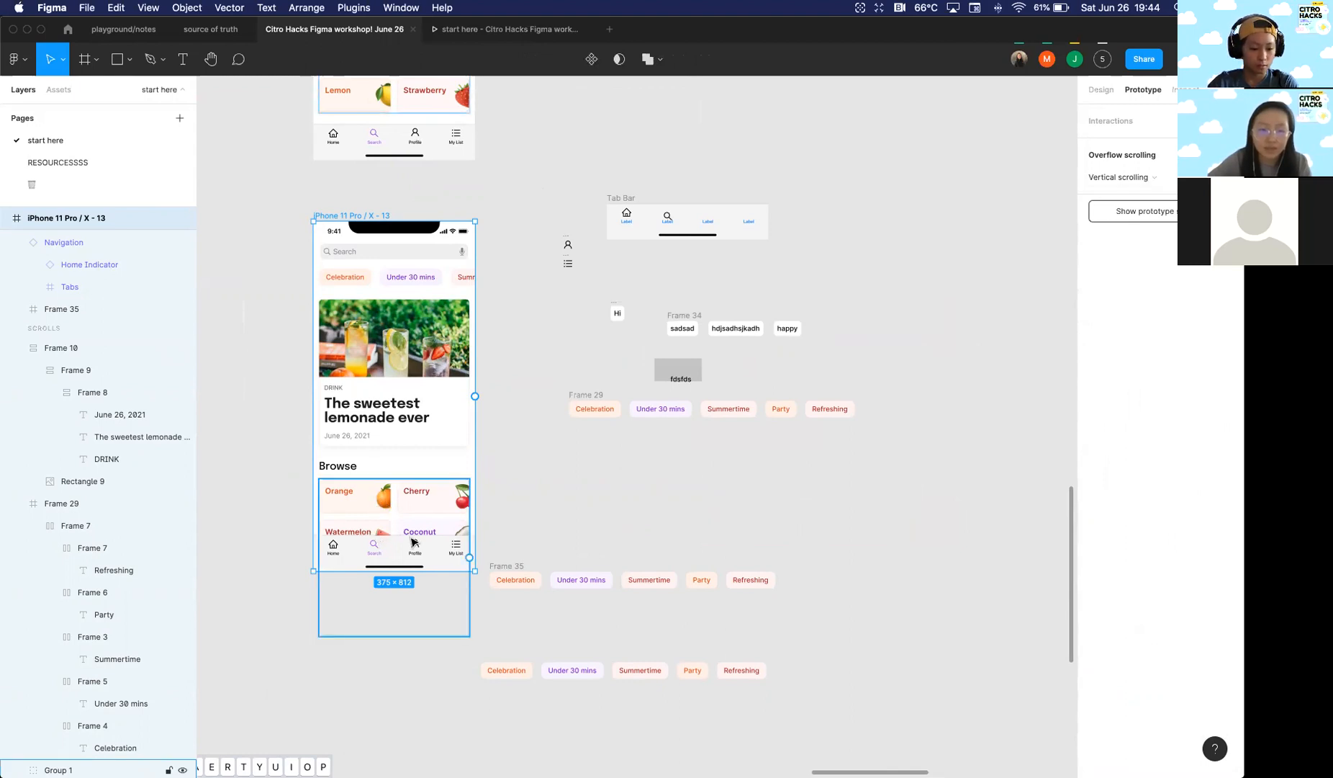
Step: Move the loose tab bar, icons, sample frames and chip rows lower on the canvas, clearing the space beside iPhone 11 Pro / X - 13
left_click(419, 282)
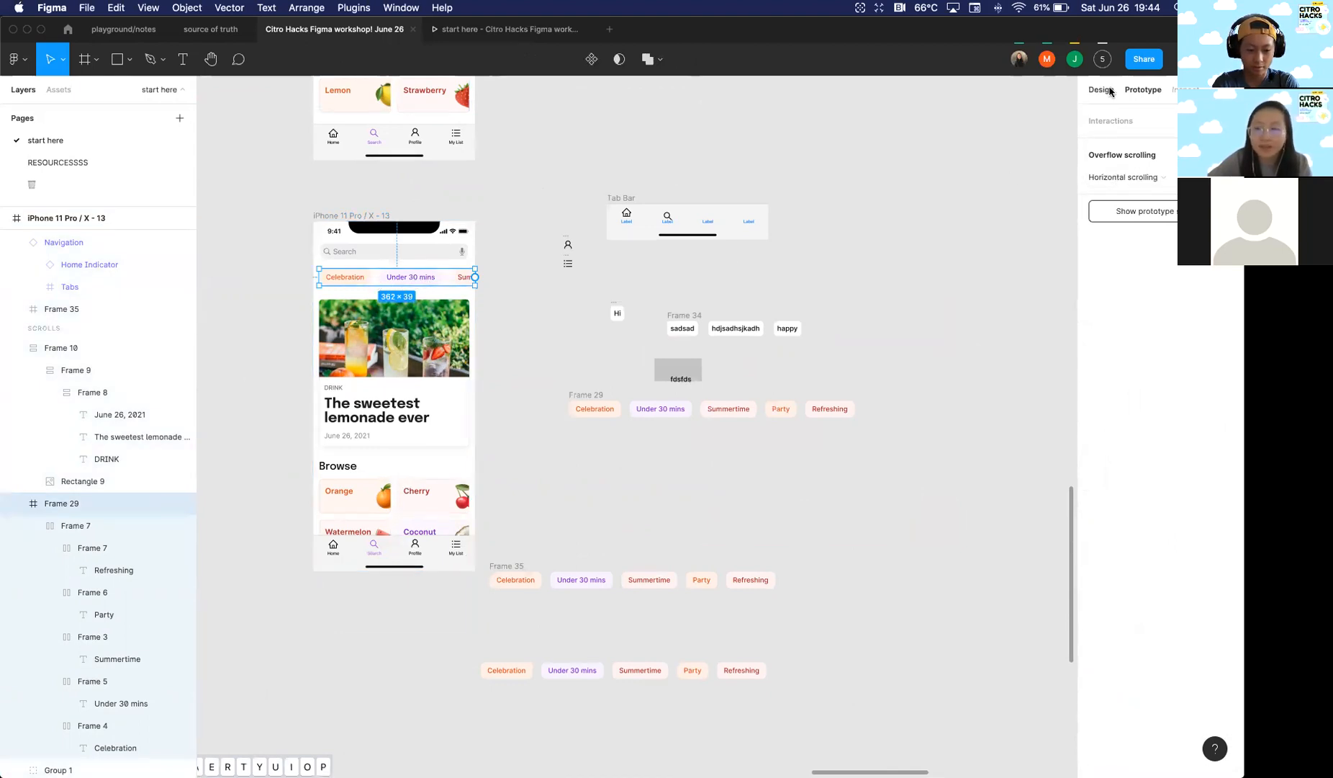
key("alt+8")
left_click(502, 183)
scroll(545, 309, "up", 2)
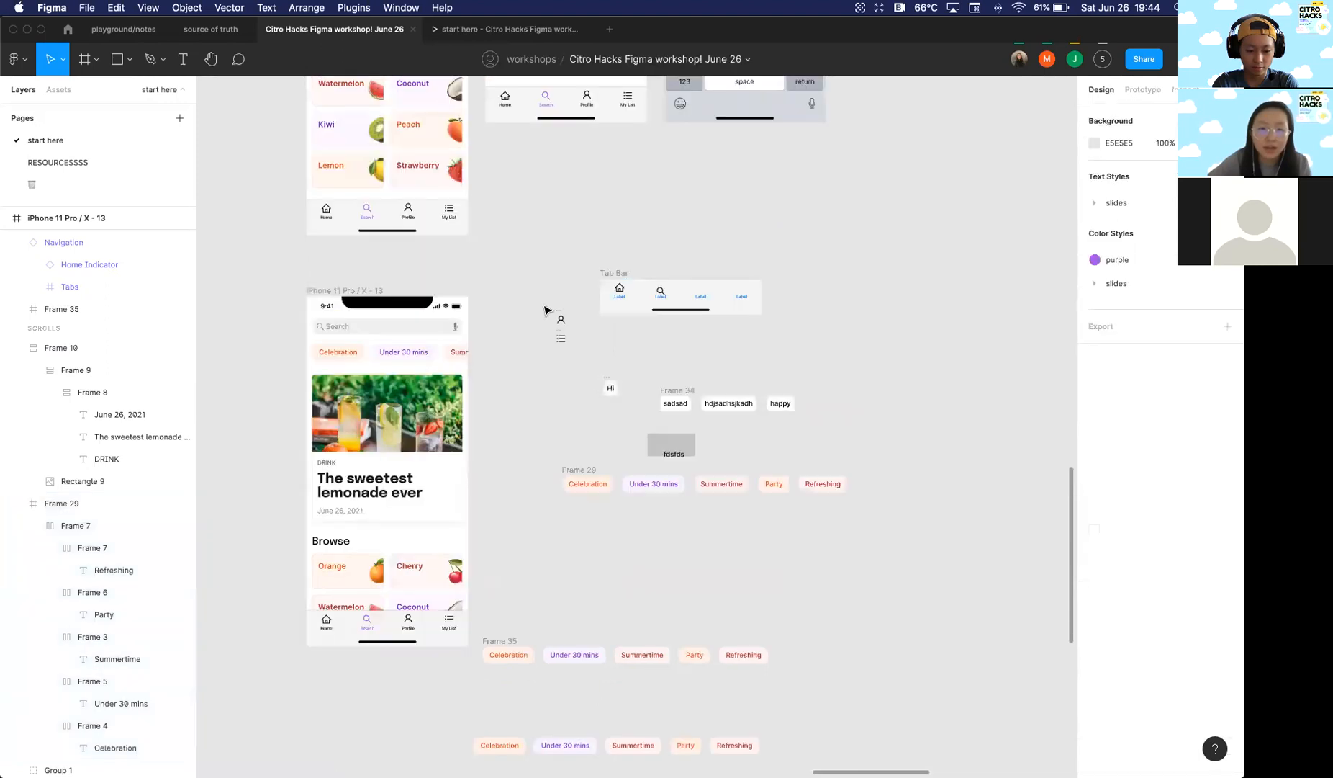
scroll(545, 301, "down", 3)
left_click_drag(497, 224, 880, 777)
left_click_drag(509, 537, 476, 697)
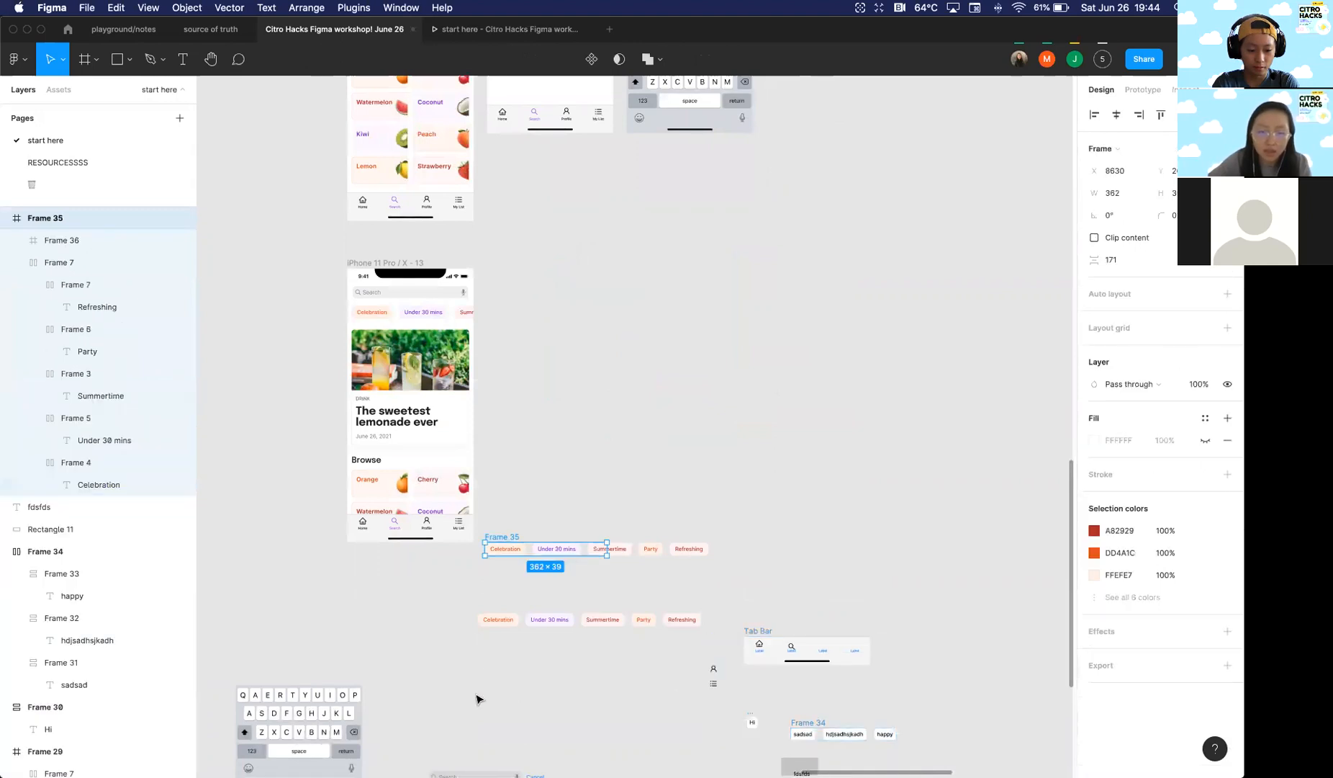
scroll(554, 399, "up", 2)
left_click(381, 354)
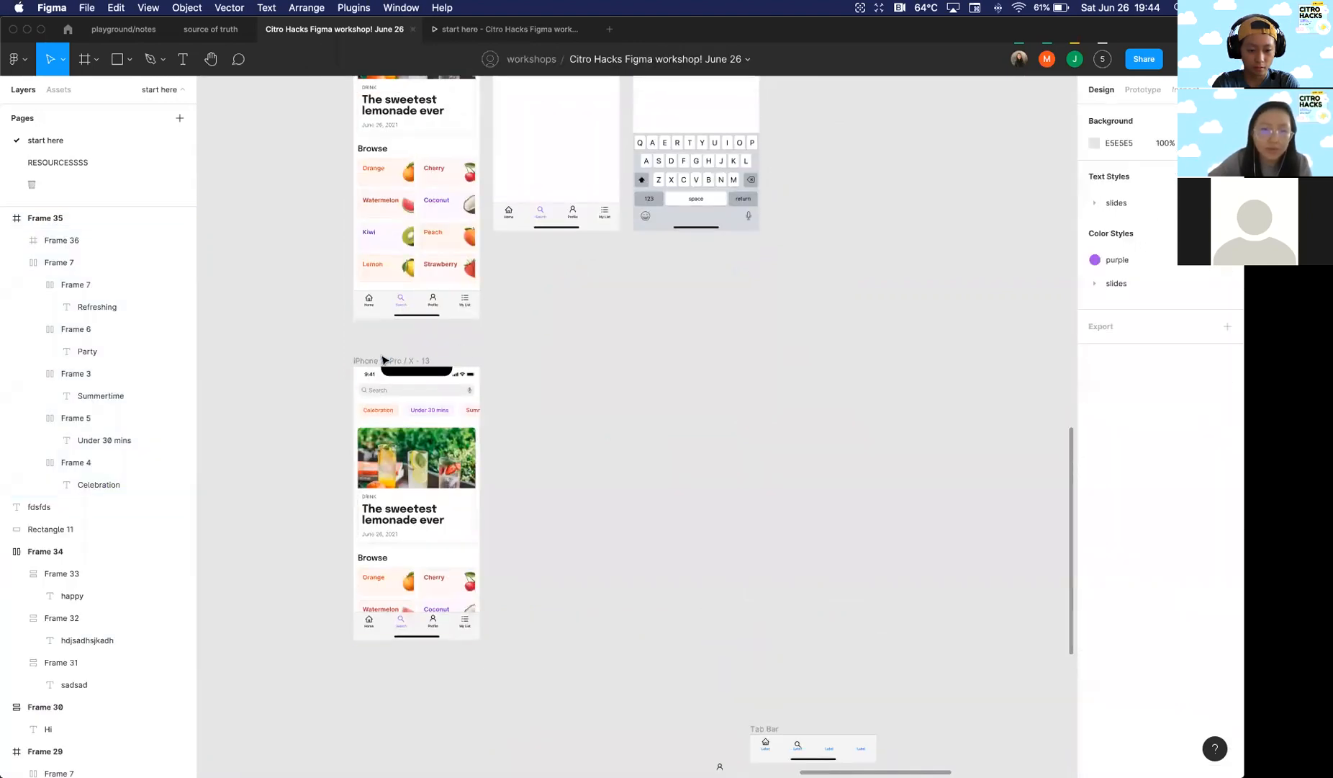
Step: Examine the prototype connections and layouts of the iPhone 11 Pro / X - 10, 11 and 12 screens
scroll(381, 356, "down", 3)
left_click(1139, 95)
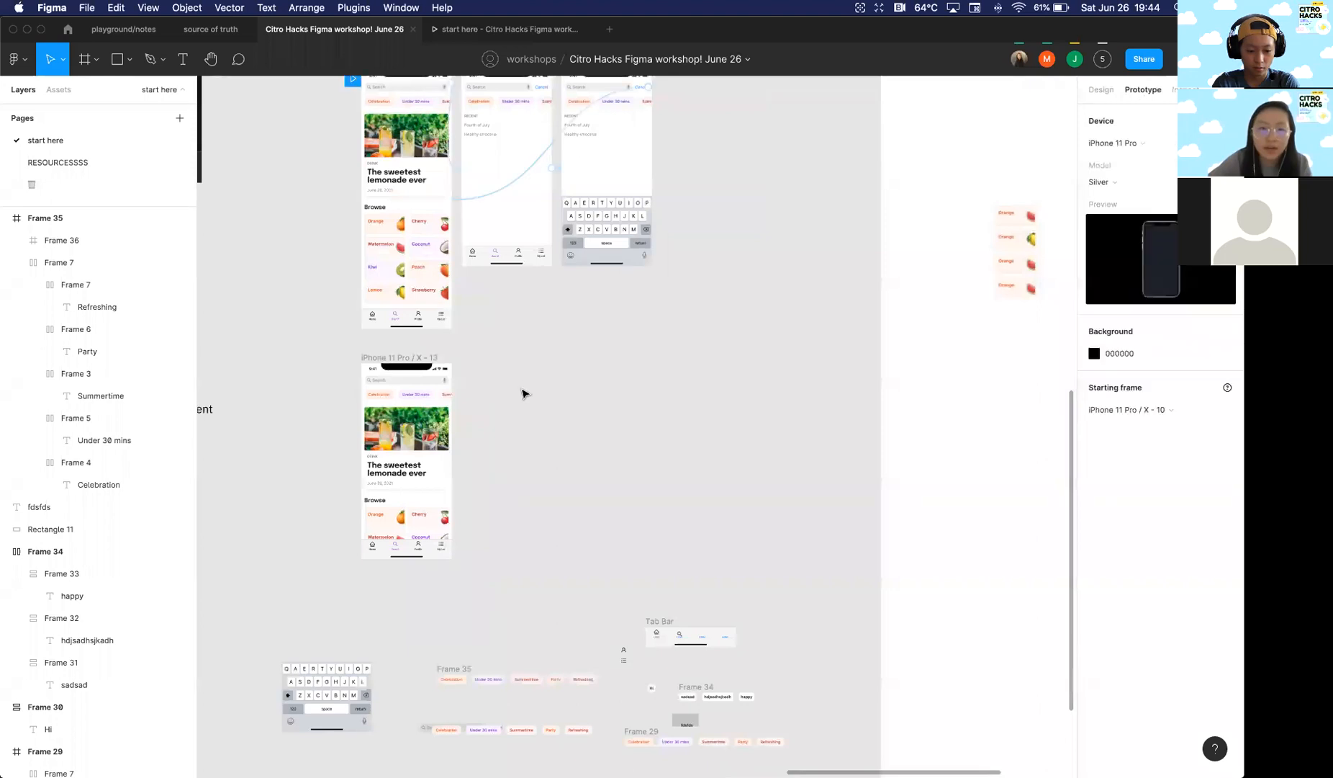
scroll(520, 392, "up", 3)
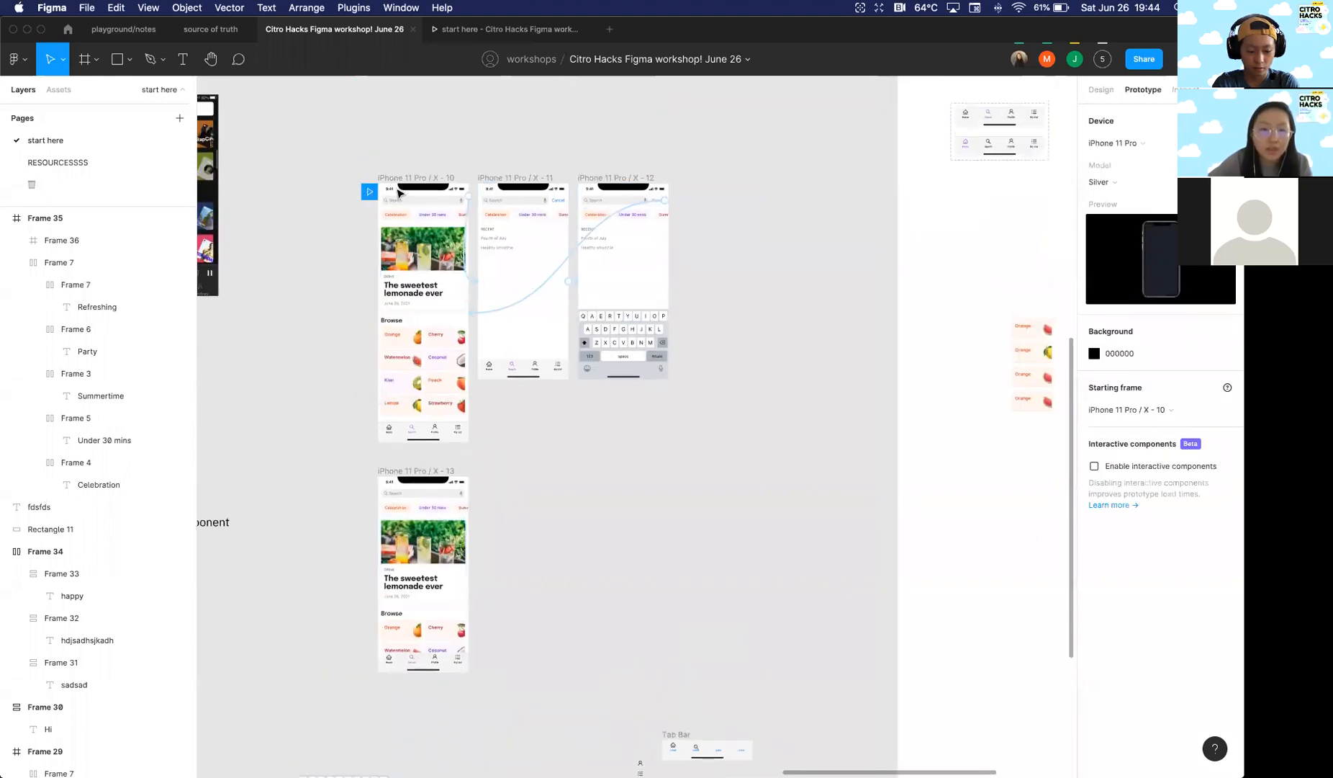
left_click(1101, 89)
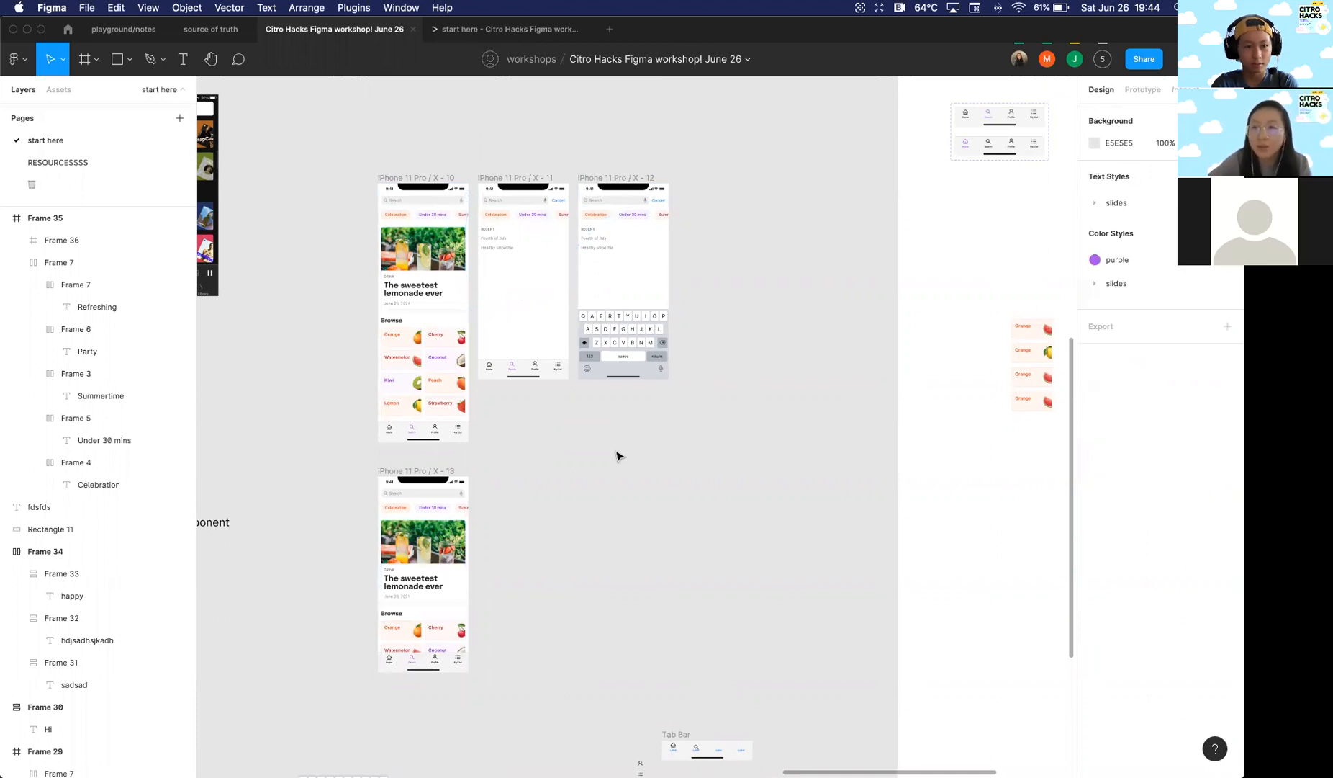
scroll(617, 455, "down", 2)
scroll(506, 319, "down", 5)
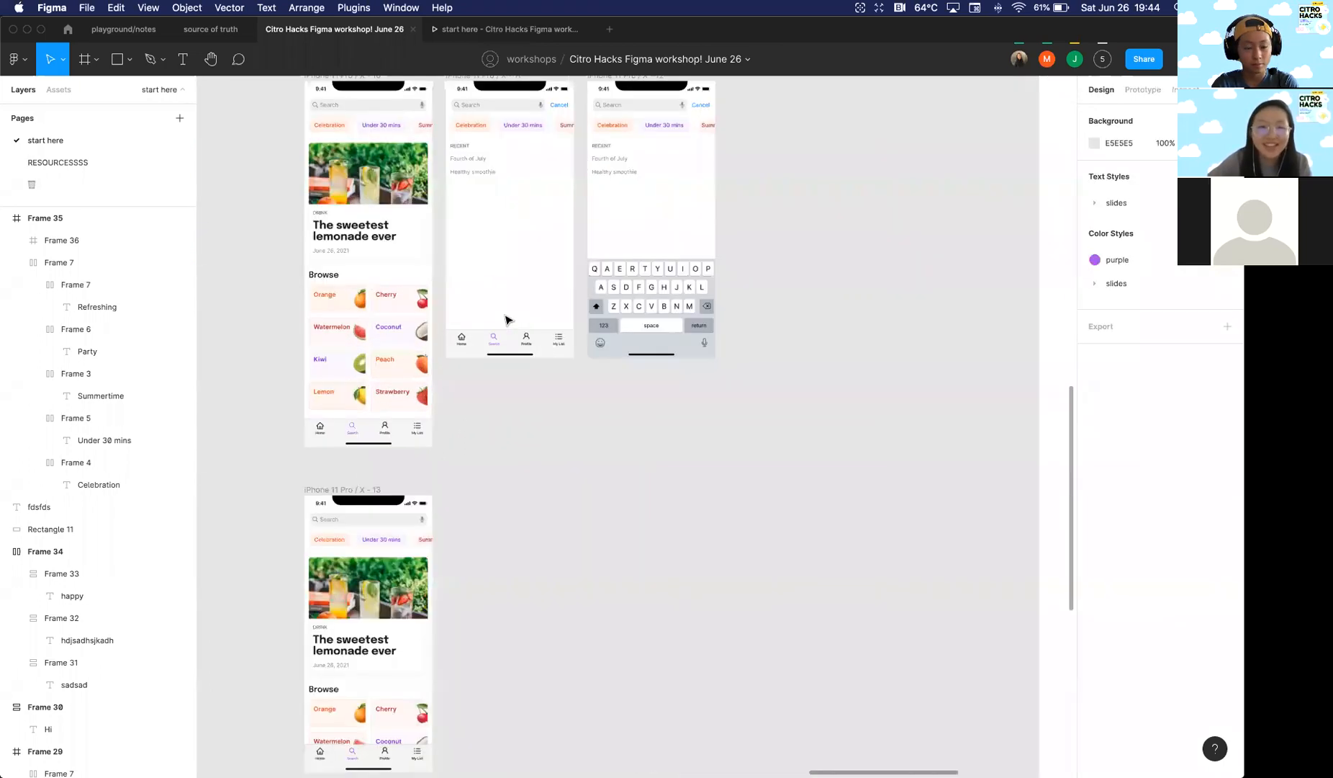
scroll(497, 387, "up", 3)
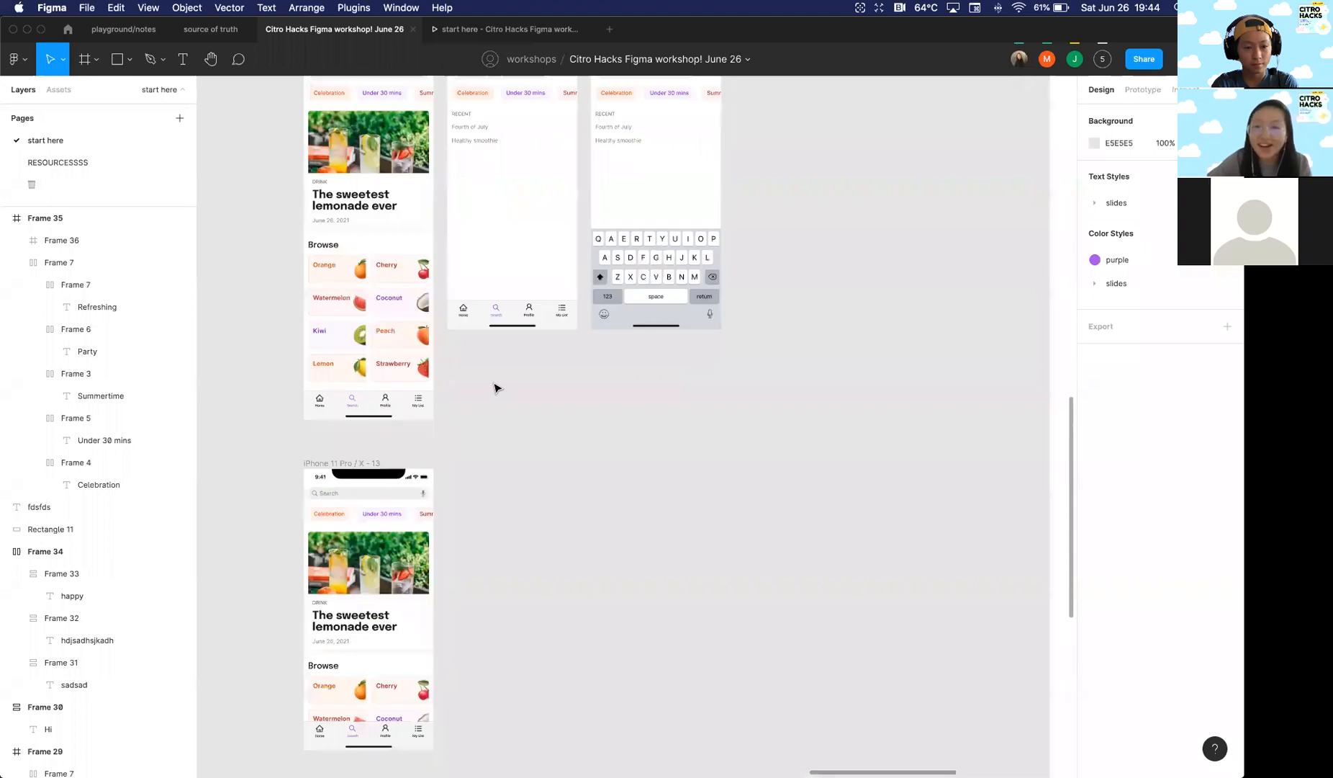
scroll(496, 387, "down", 3)
Step: Duplicate the iPhone 11 Pro / X - 13 frame beside the original
left_click(359, 387)
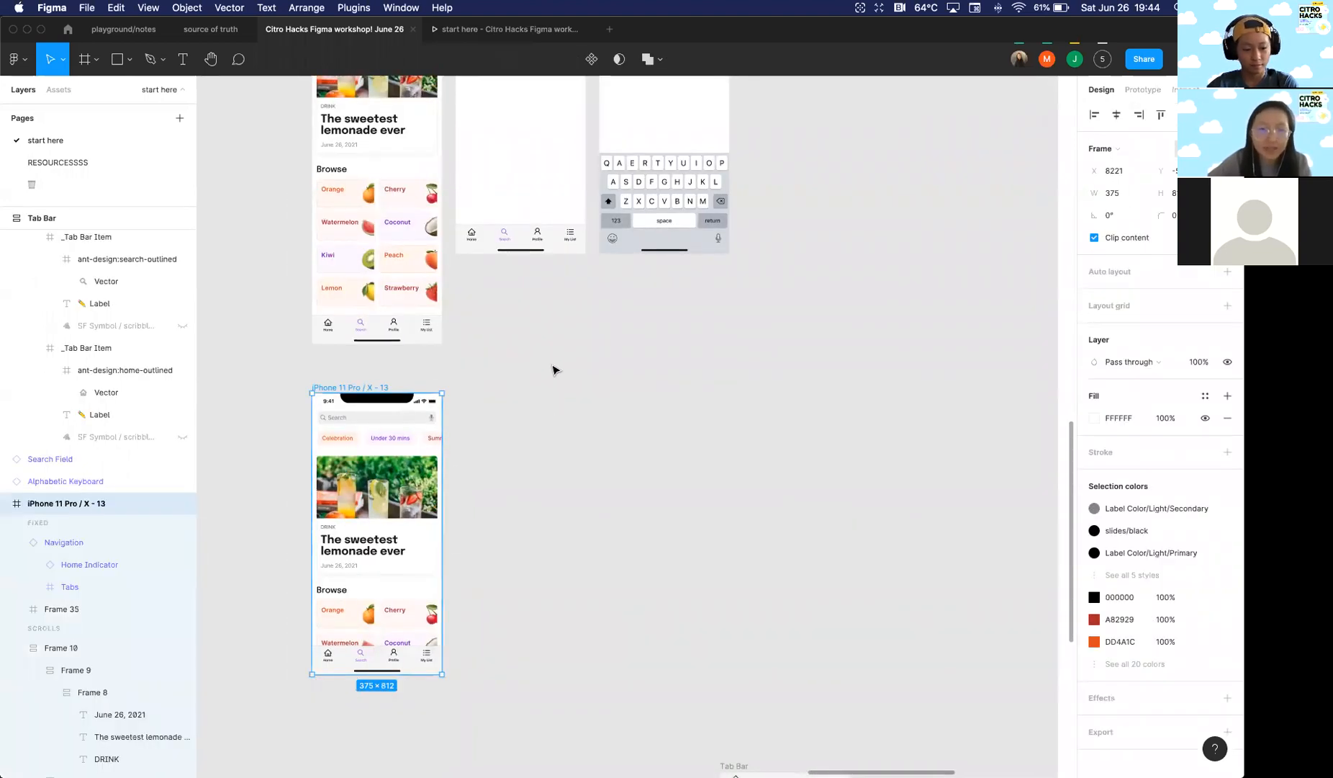
left_click(552, 370)
scroll(547, 367, "down", 2)
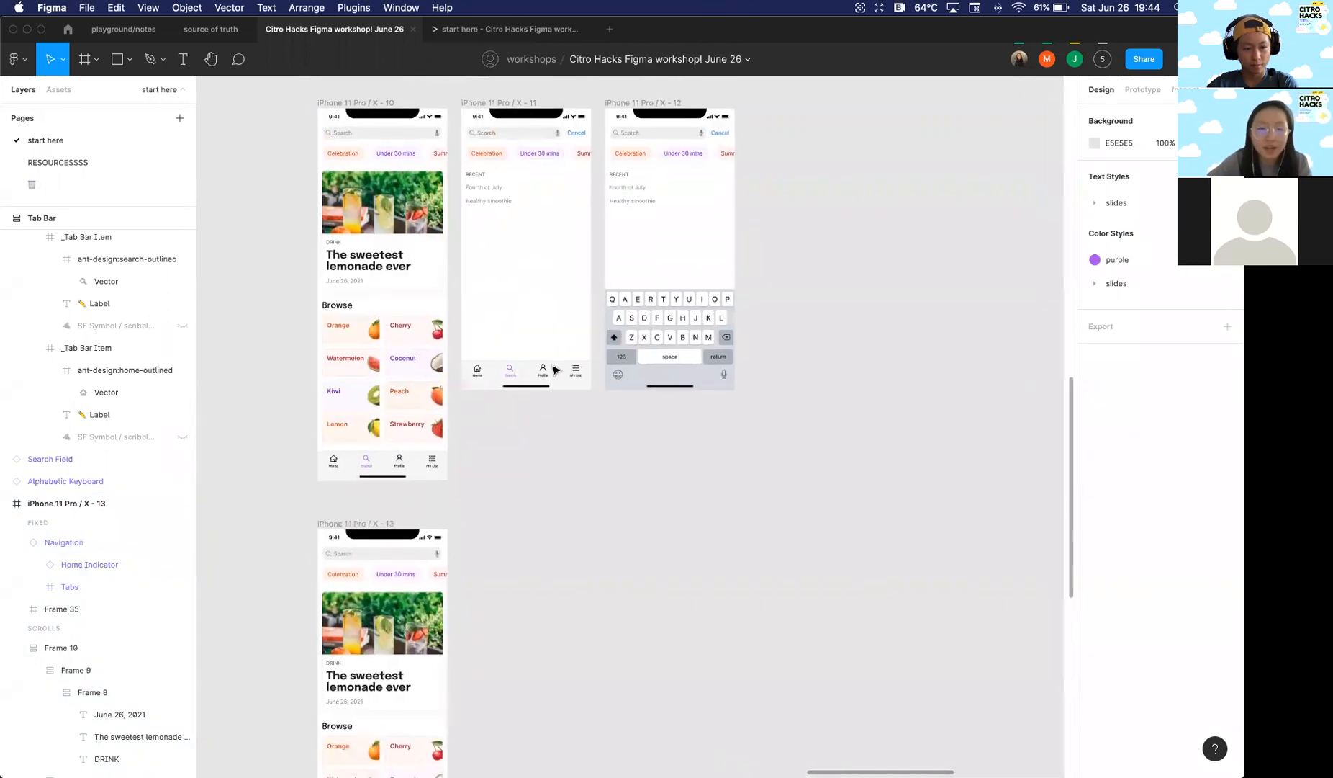
left_click(370, 346)
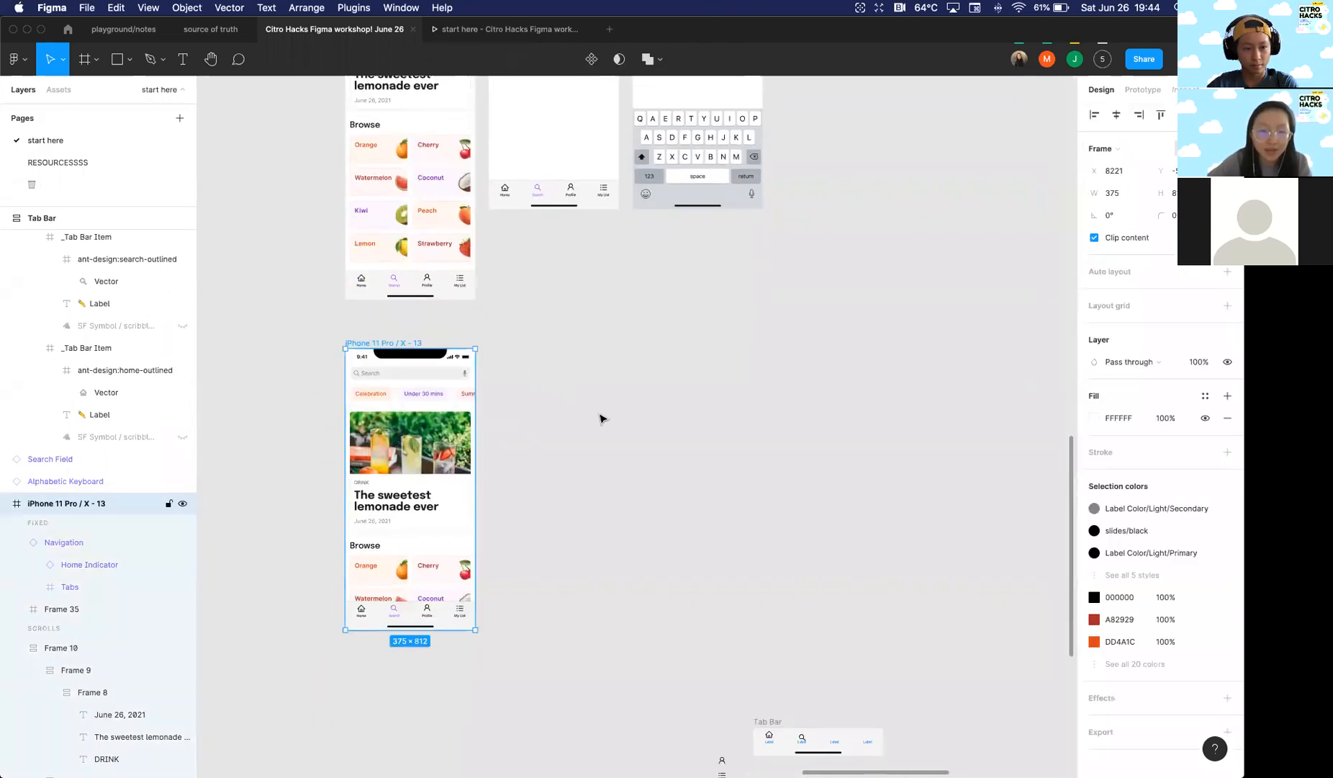
scroll(601, 418, "down", 2)
key("super+v")
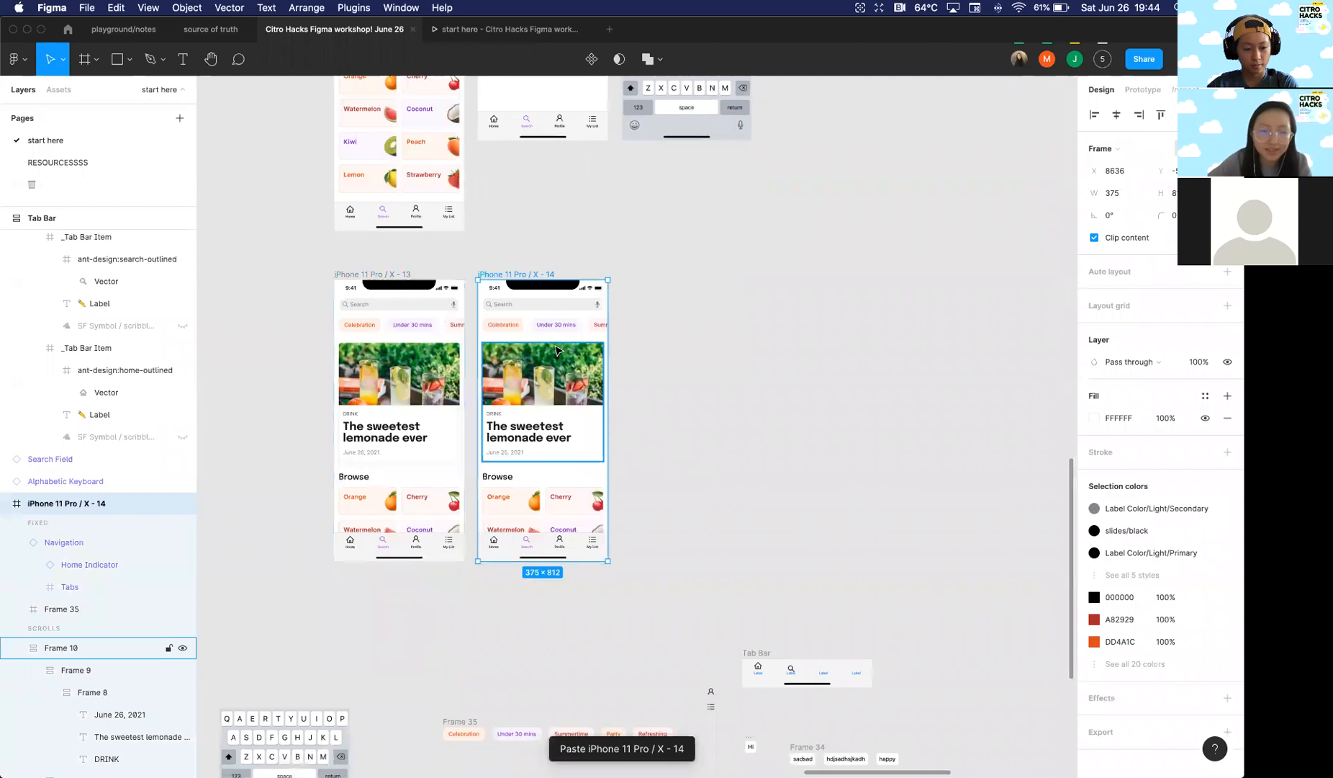
Step: Delete the lemonade article card, the Browse heading and the fruit category grid from the iPhone 11 Pro / X - 14 frame
scroll(649, 419, "up", 3)
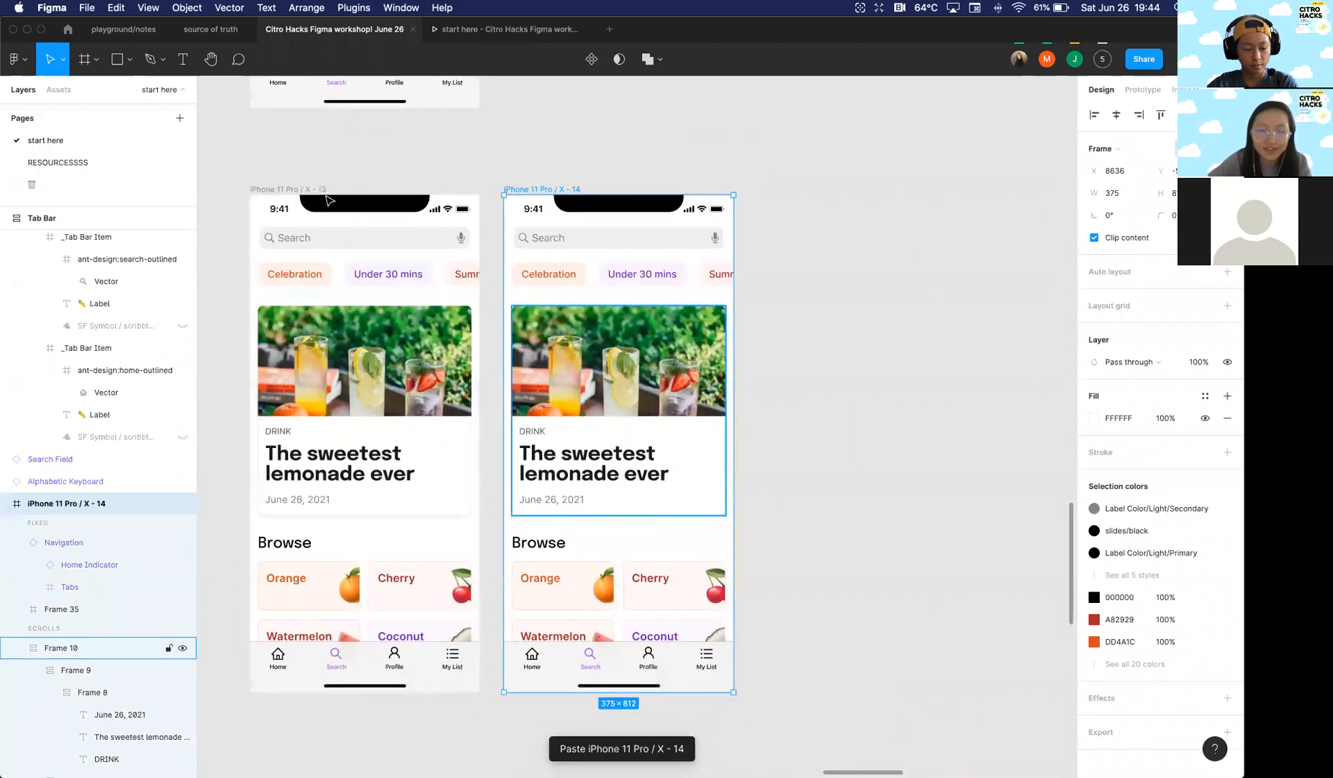
left_click(602, 339)
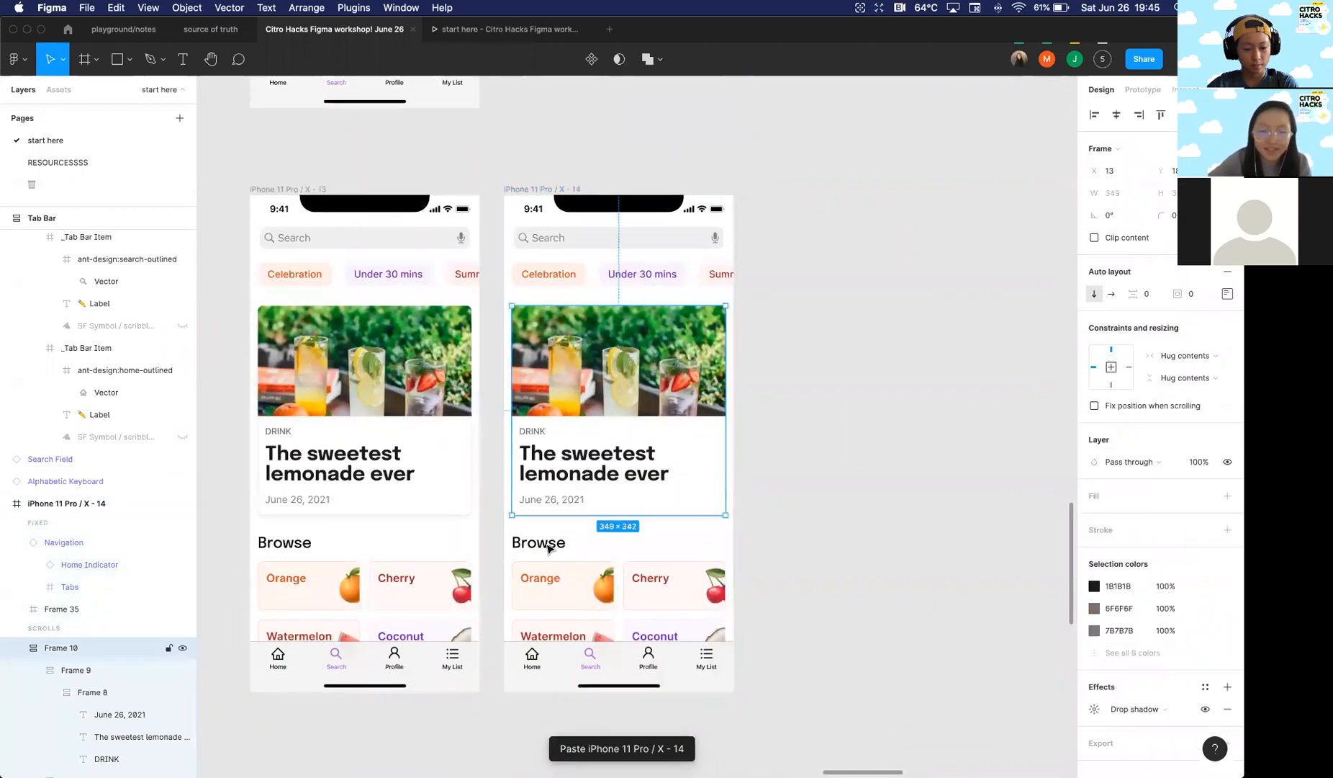
key("BackSpace")
left_click(595, 589)
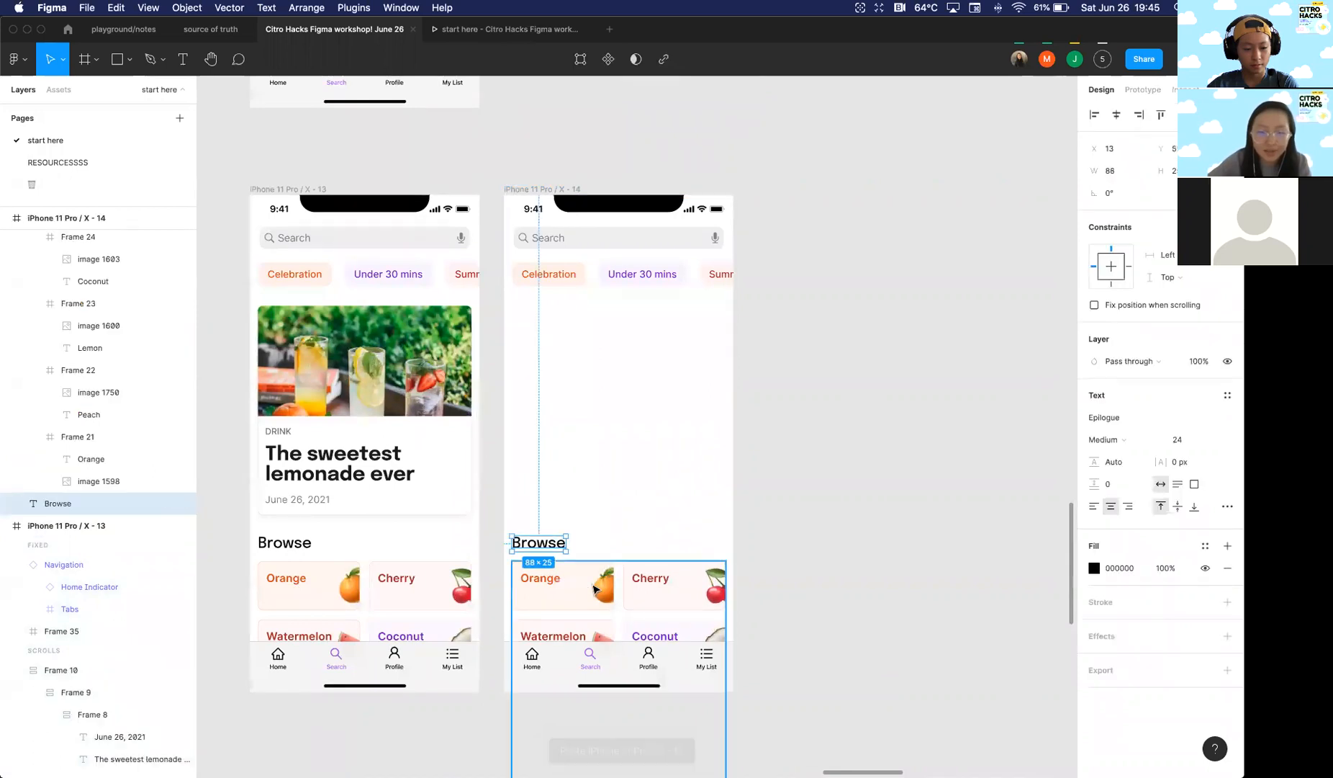
key("BackSpace")
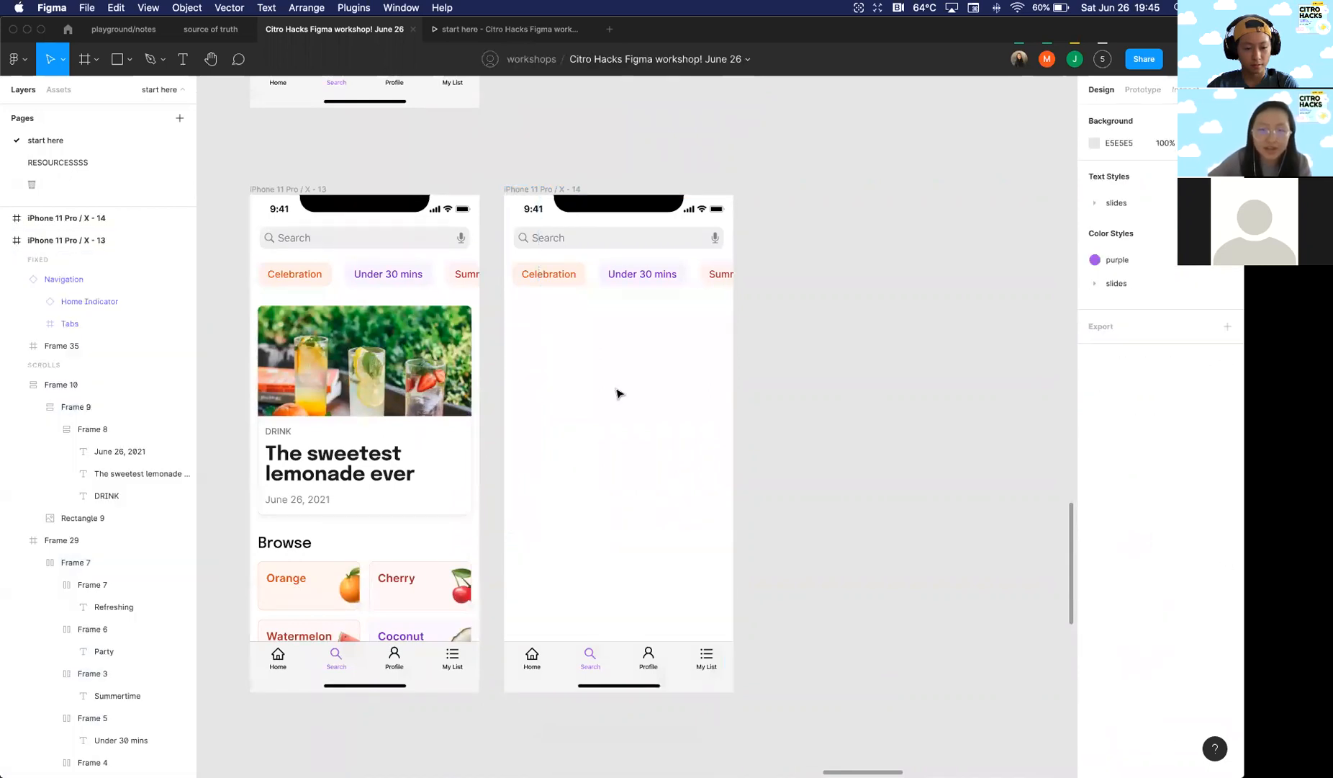
Step: Set the Type of the search field in iPhone 11 Pro / X - 14 to Cancel
scroll(617, 392, "down", 3)
scroll(635, 135, "up", 1)
scroll(635, 135, "up", 2)
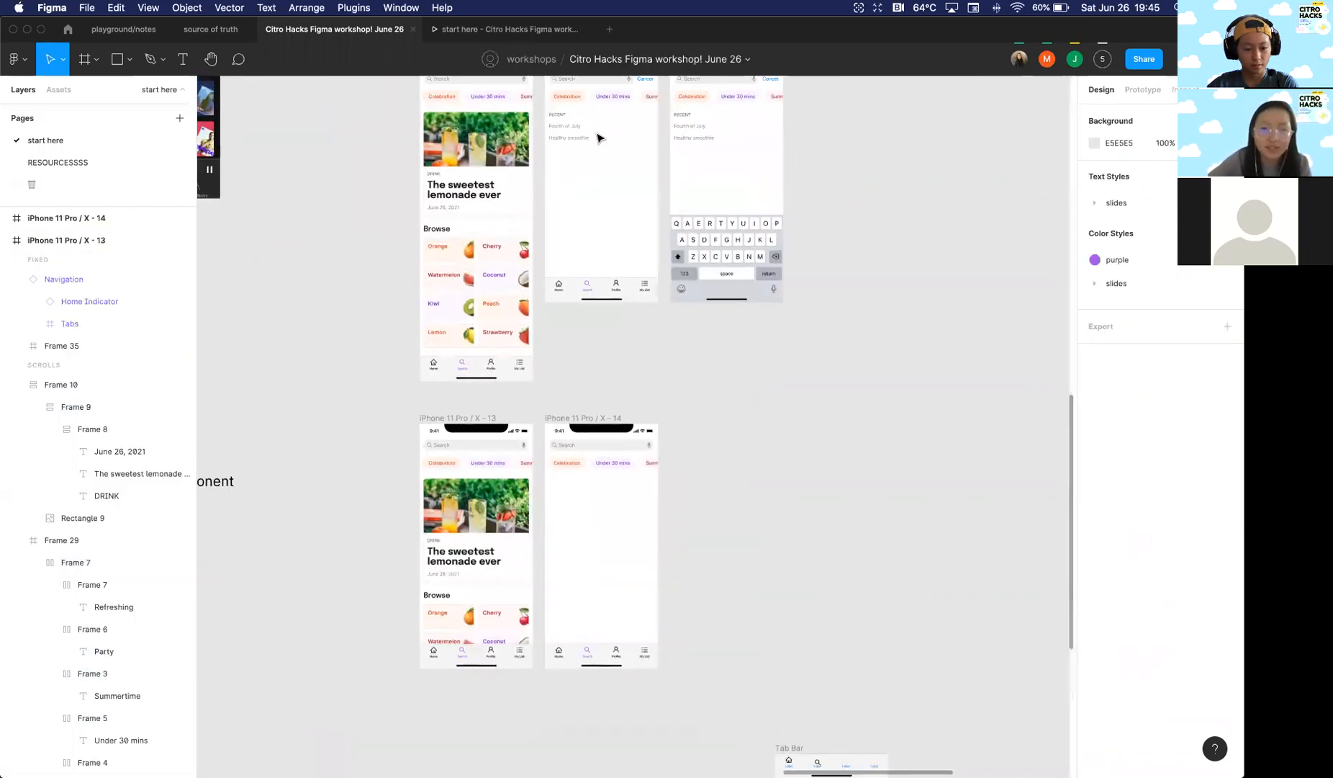
scroll(589, 402, "down", 3)
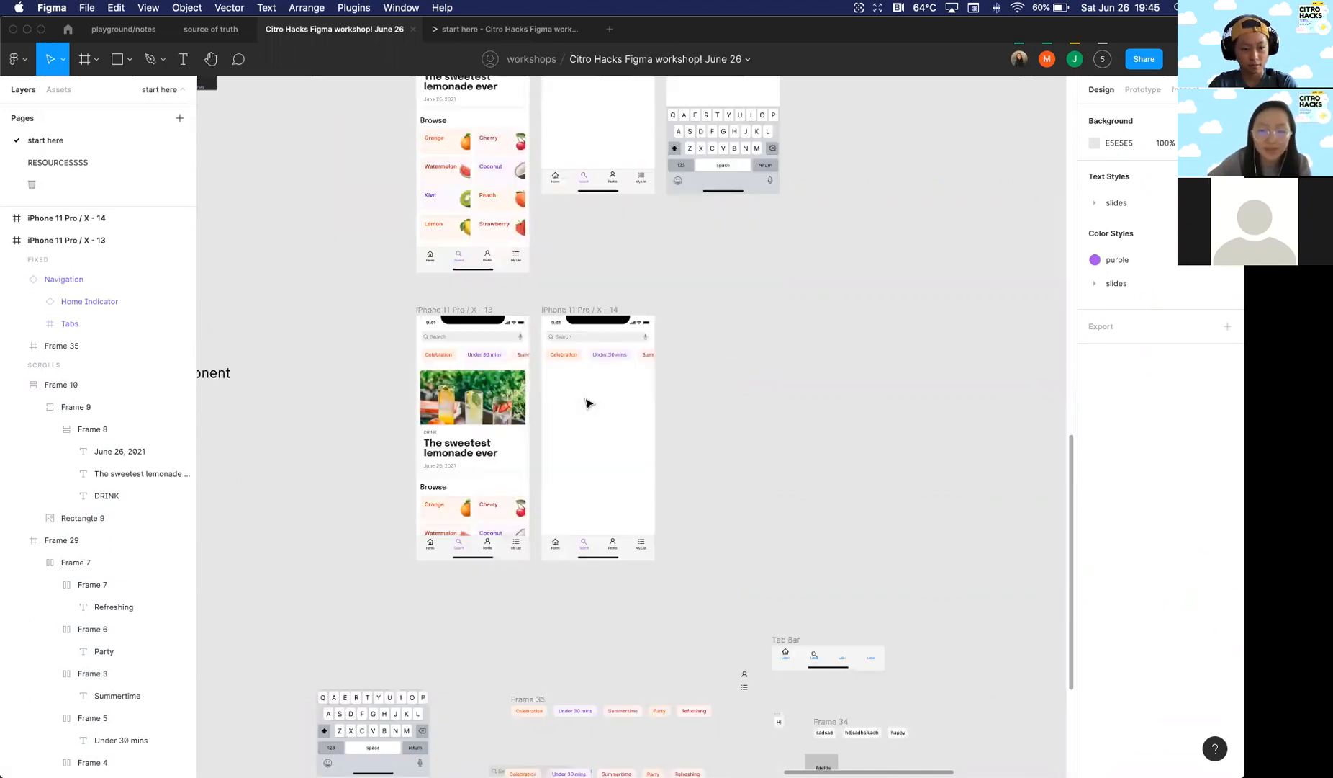
scroll(587, 402, "up", 5)
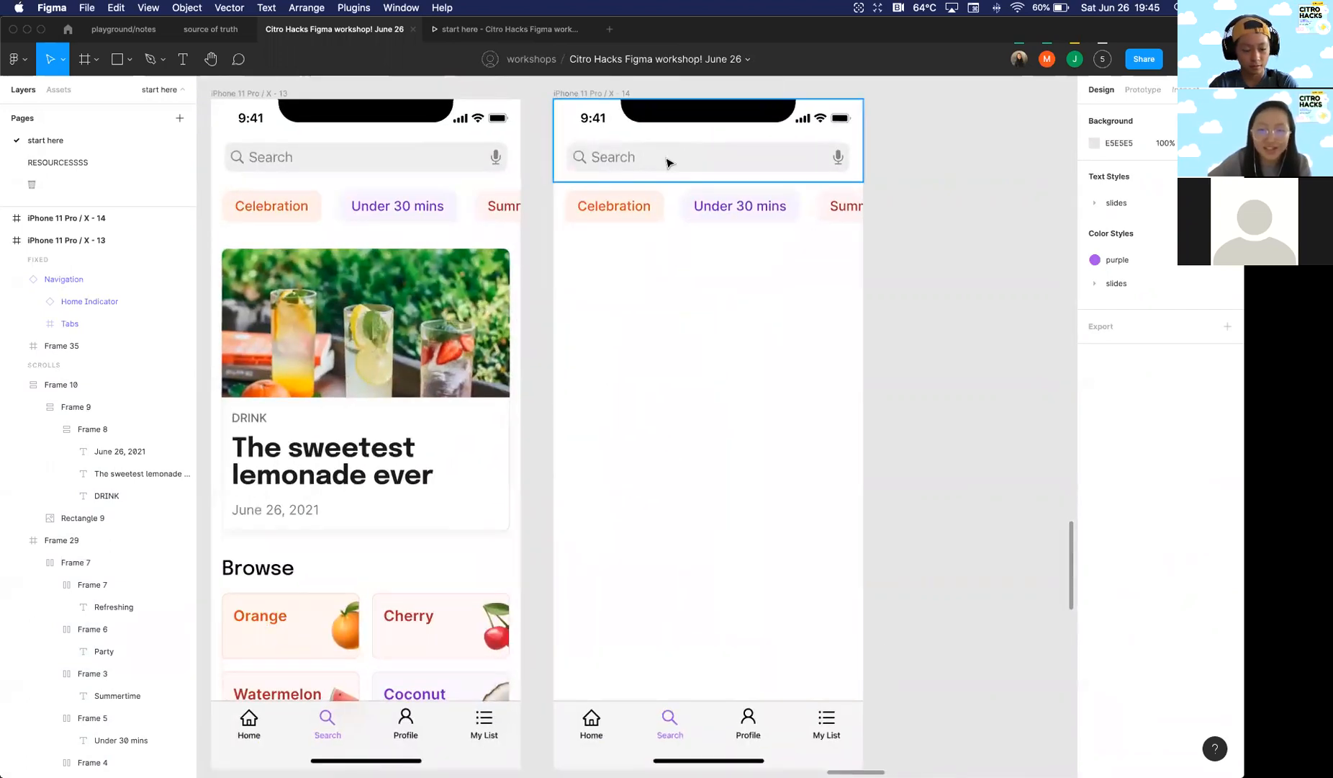
double_click(668, 163)
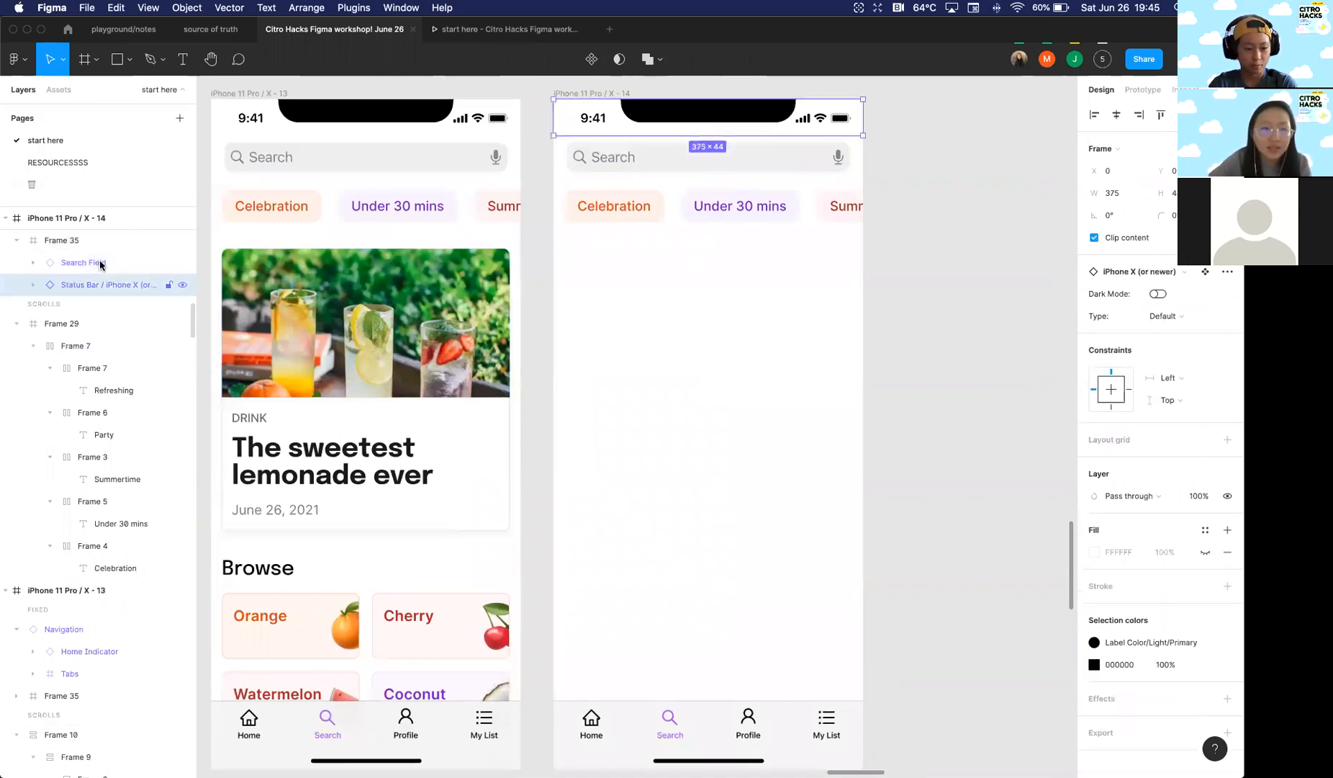
scroll(900, 216, "up", 1)
scroll(900, 216, "right", 1)
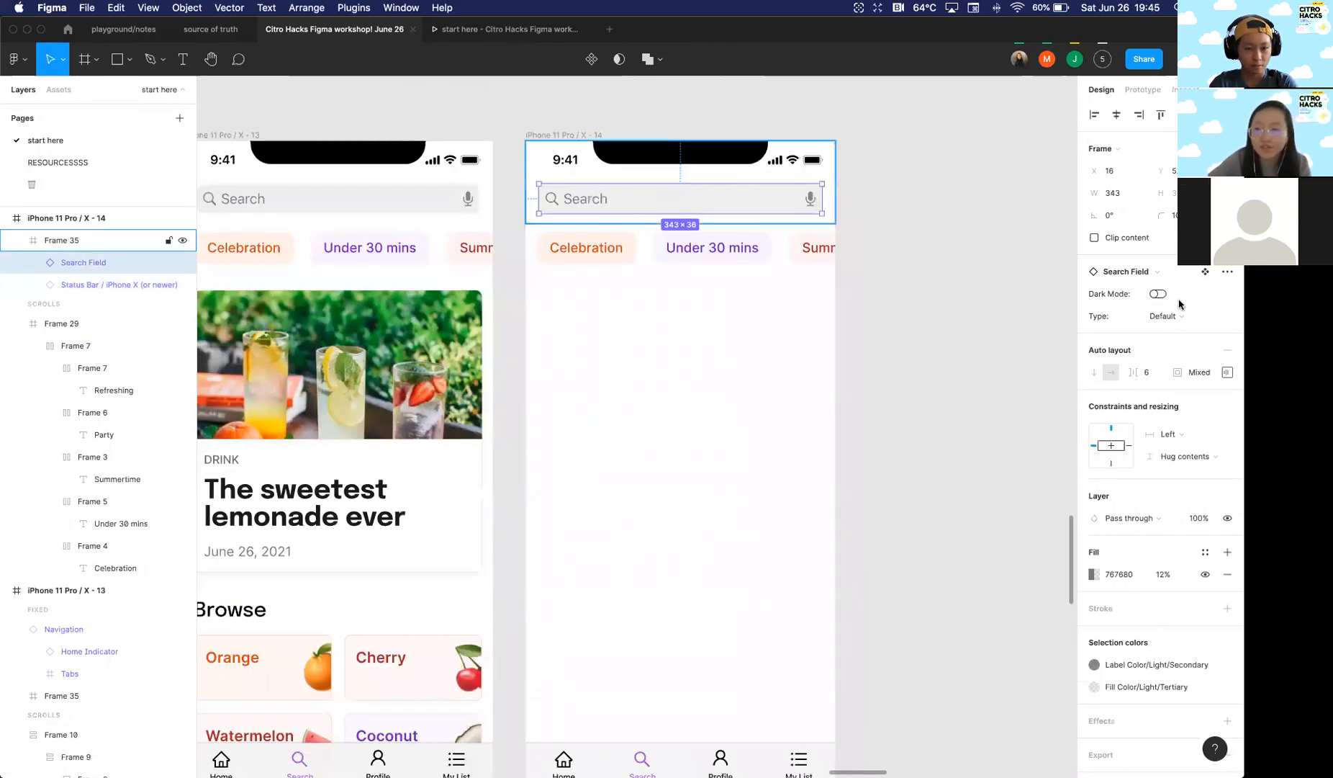
left_click(1170, 322)
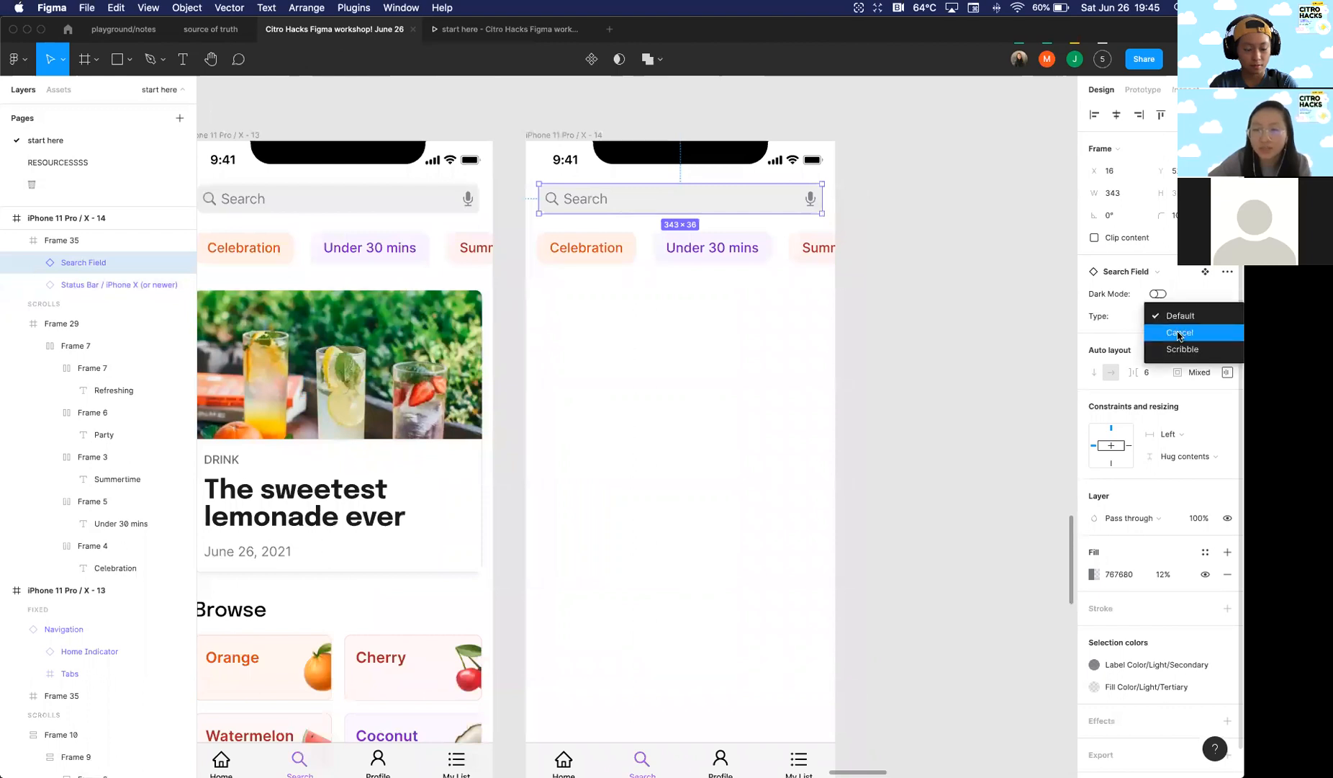
left_click(1173, 333)
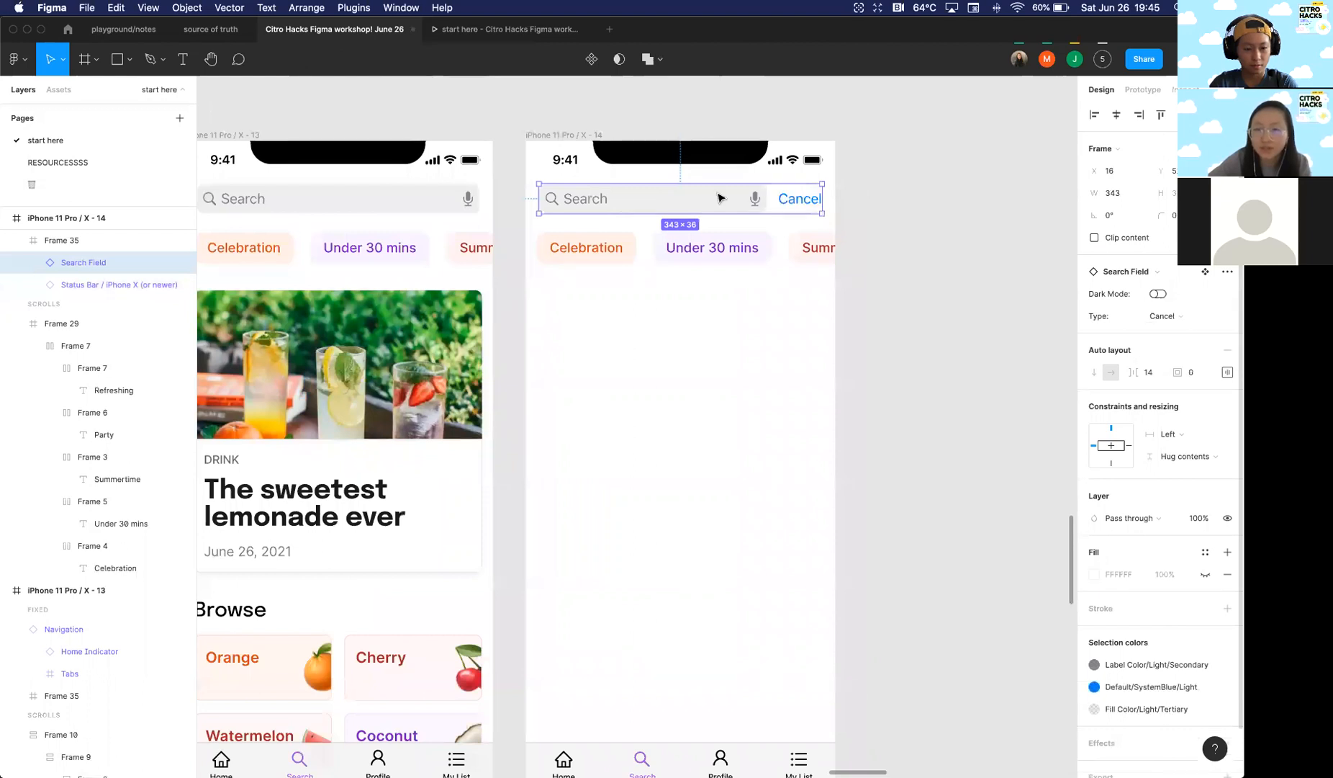
left_click(880, 252)
Step: Copy the RECENT, Fourth of July and Healthy smoothie texts from iPhone 11 Pro / X - 11 into iPhone 11 Pro / X - 14
scroll(879, 253, "down", 5)
scroll(880, 253, "up", 5)
scroll(880, 253, "right", 2)
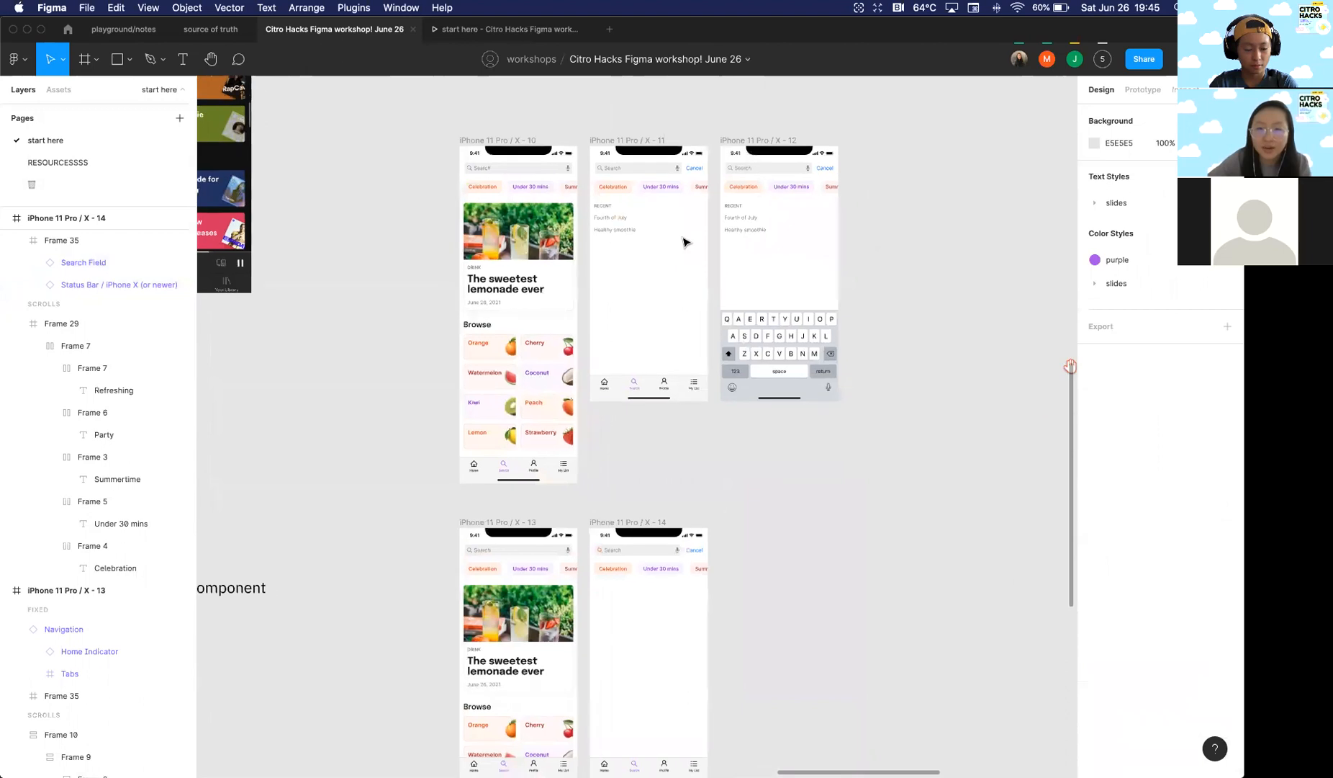
scroll(684, 242, "up", 5)
left_click_drag(592, 183, 564, 263)
scroll(595, 335, "down", 5)
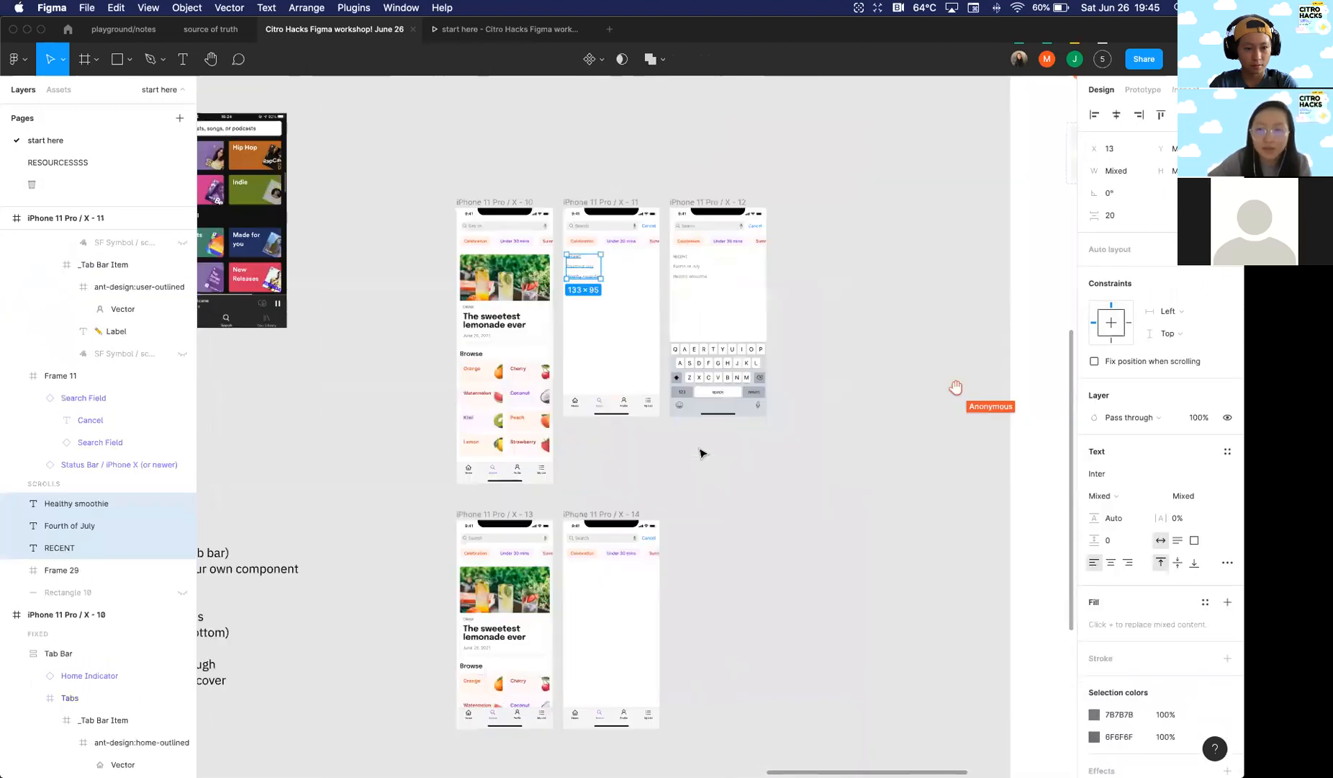
scroll(702, 449, "down", 3)
scroll(537, 318, "up", 3)
left_click(546, 405)
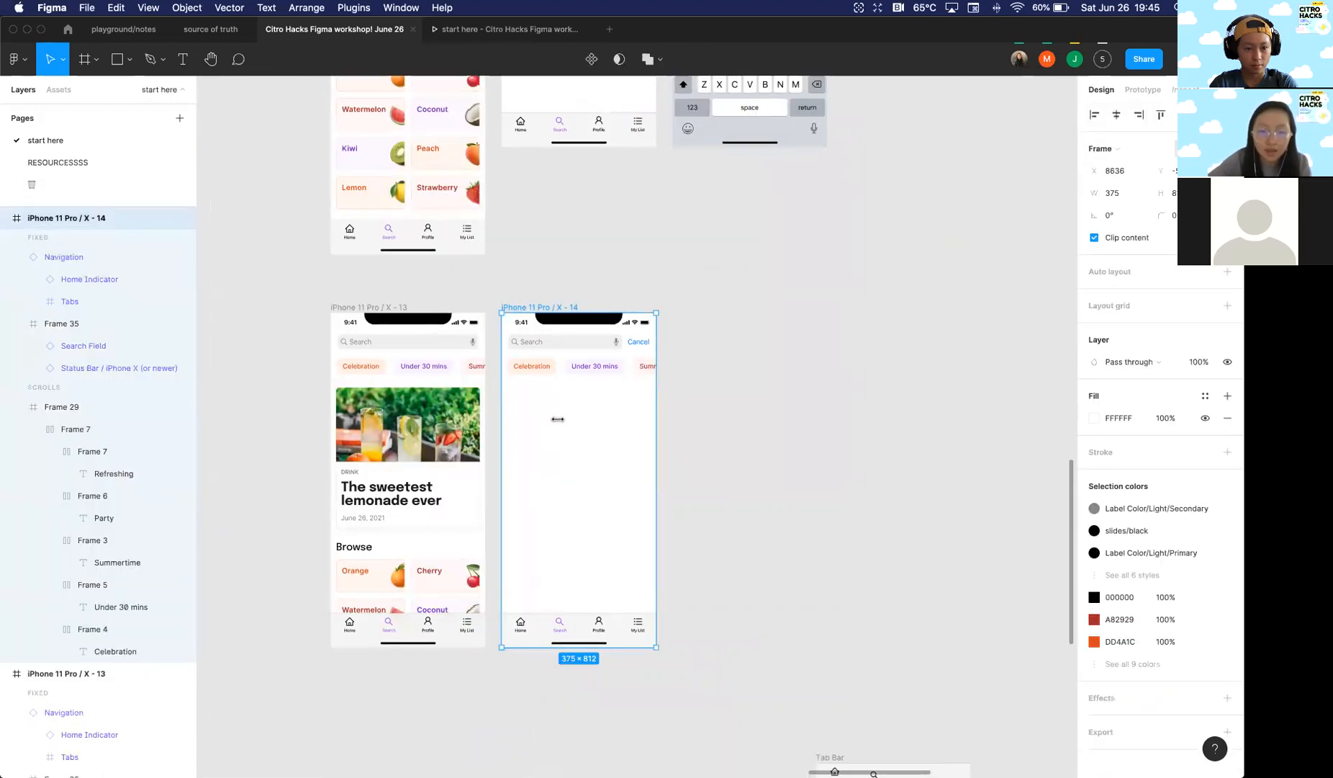
key("super+v")
scroll(562, 530, "up", 5)
left_click(562, 532)
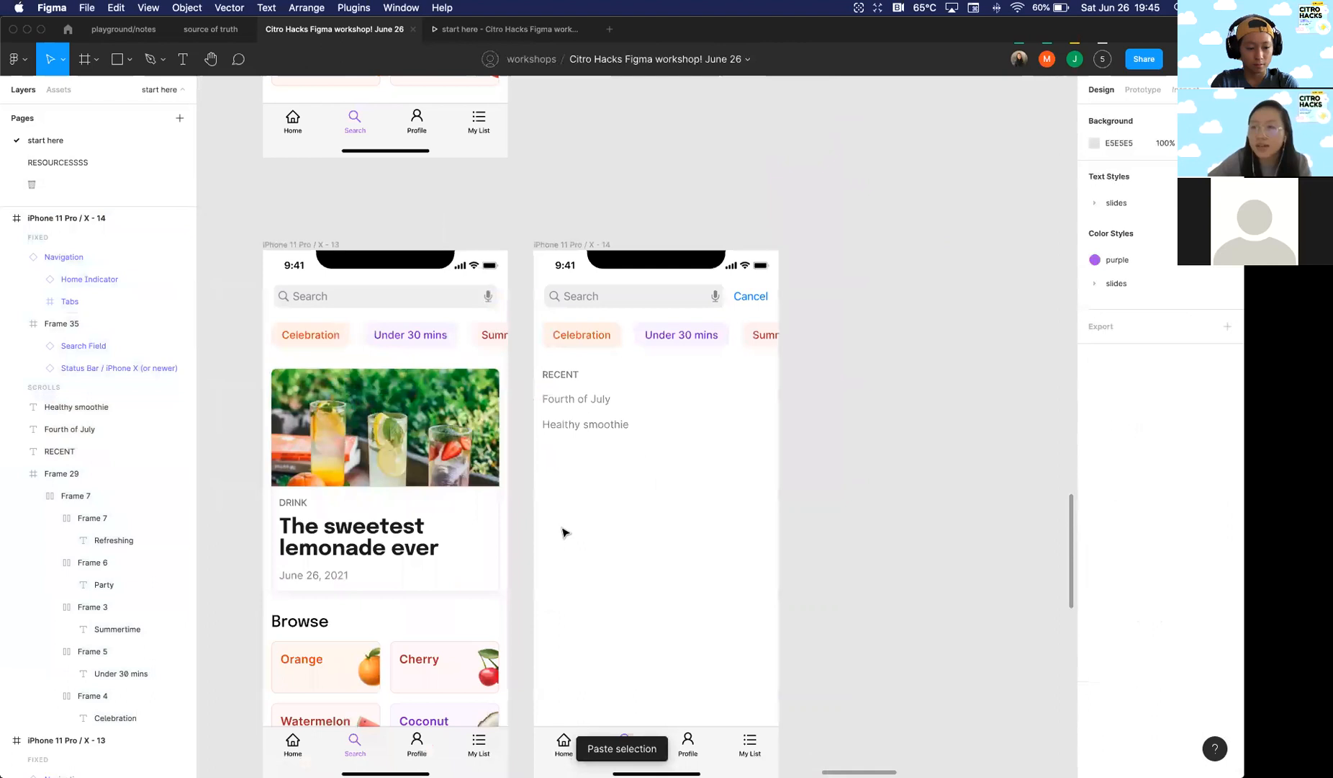
Step: Create a text style named body from the June 26, 2021, Fourth of July and Healthy smoothie texts
scroll(563, 532, "down", 5)
scroll(610, 319, "up", 5)
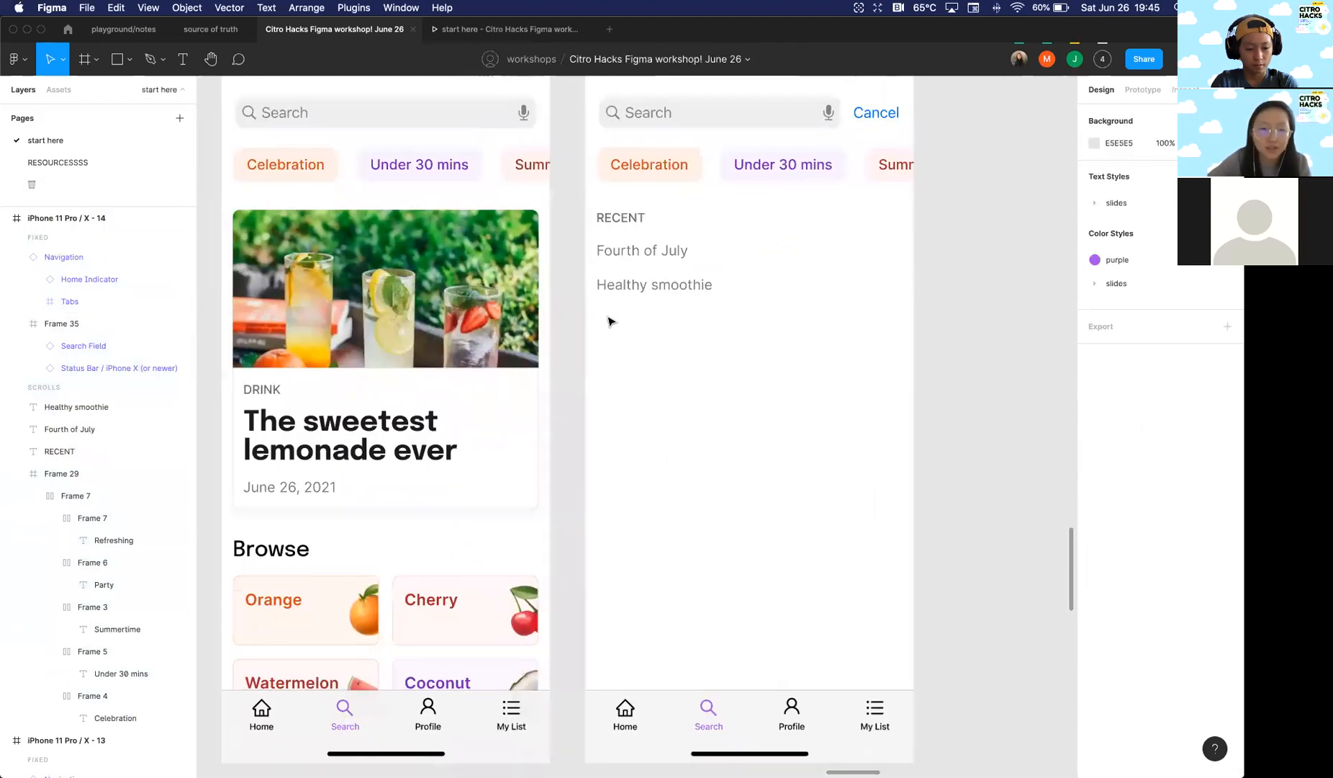
scroll(610, 318, "down", 1)
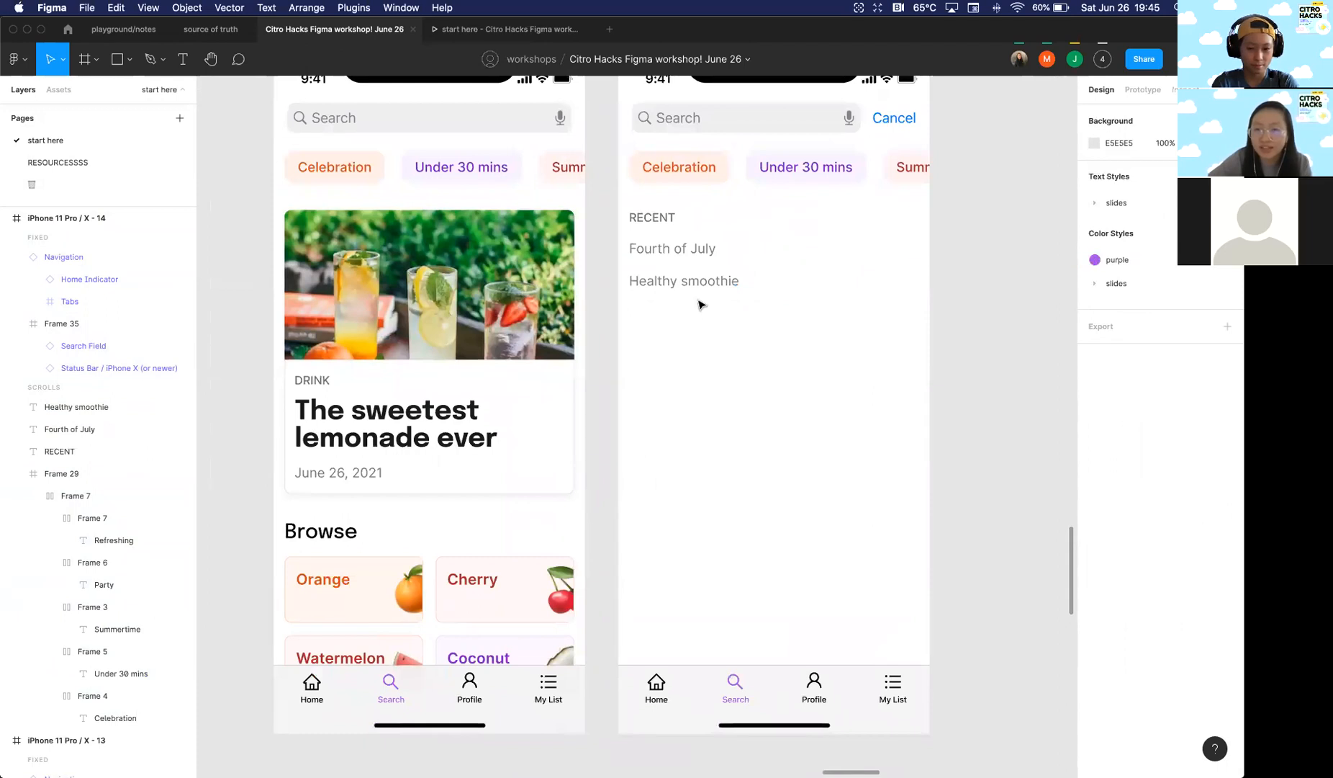
scroll(699, 301, "down", 4)
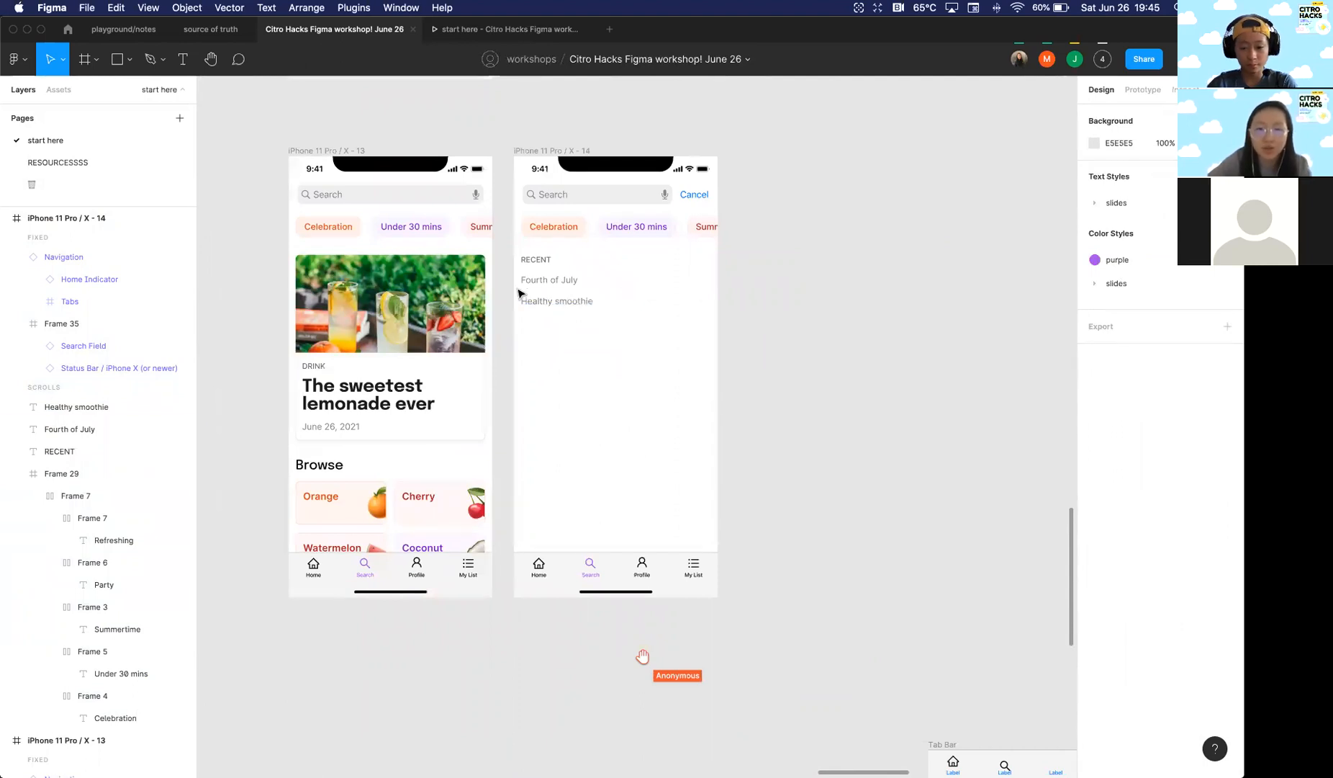
scroll(426, 420, "left", 2)
scroll(357, 438, "up", 5)
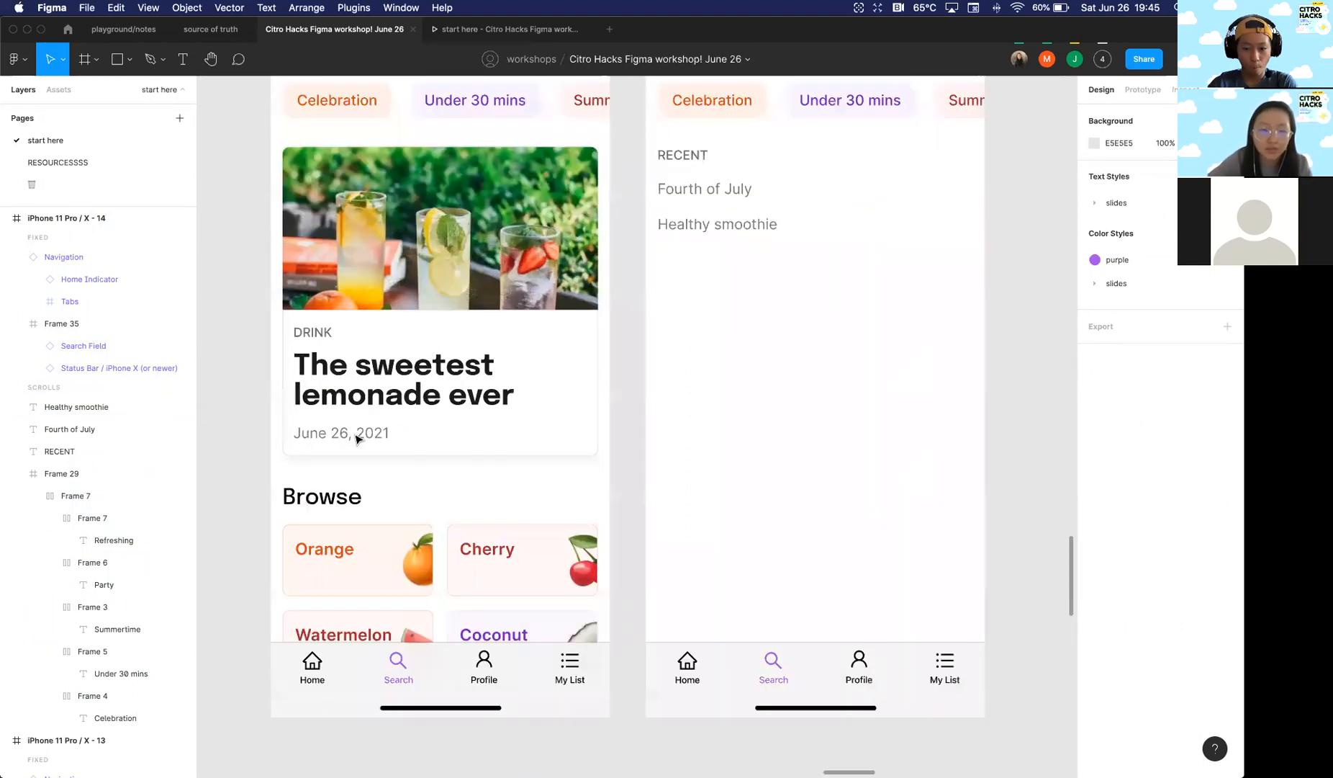
left_click(358, 438)
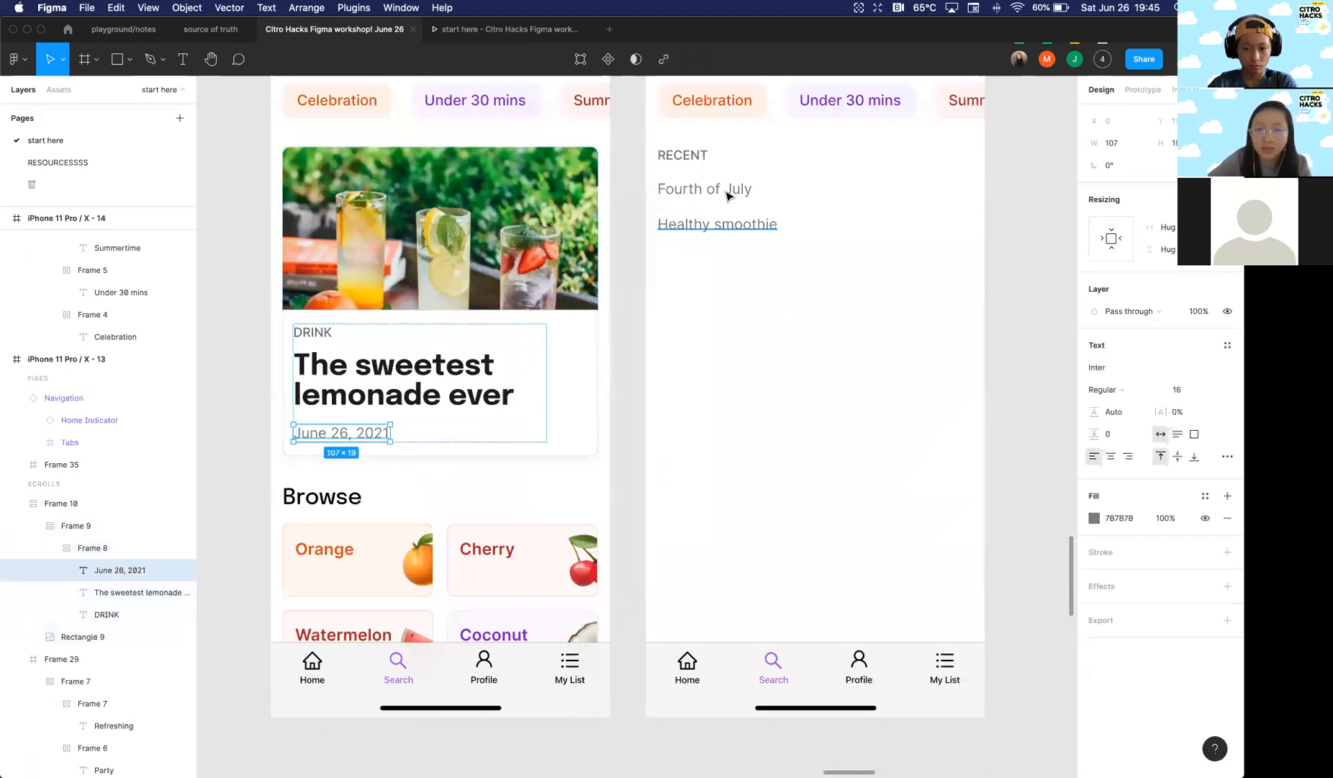
left_click(729, 191, "shift")
left_click(727, 223, "shift")
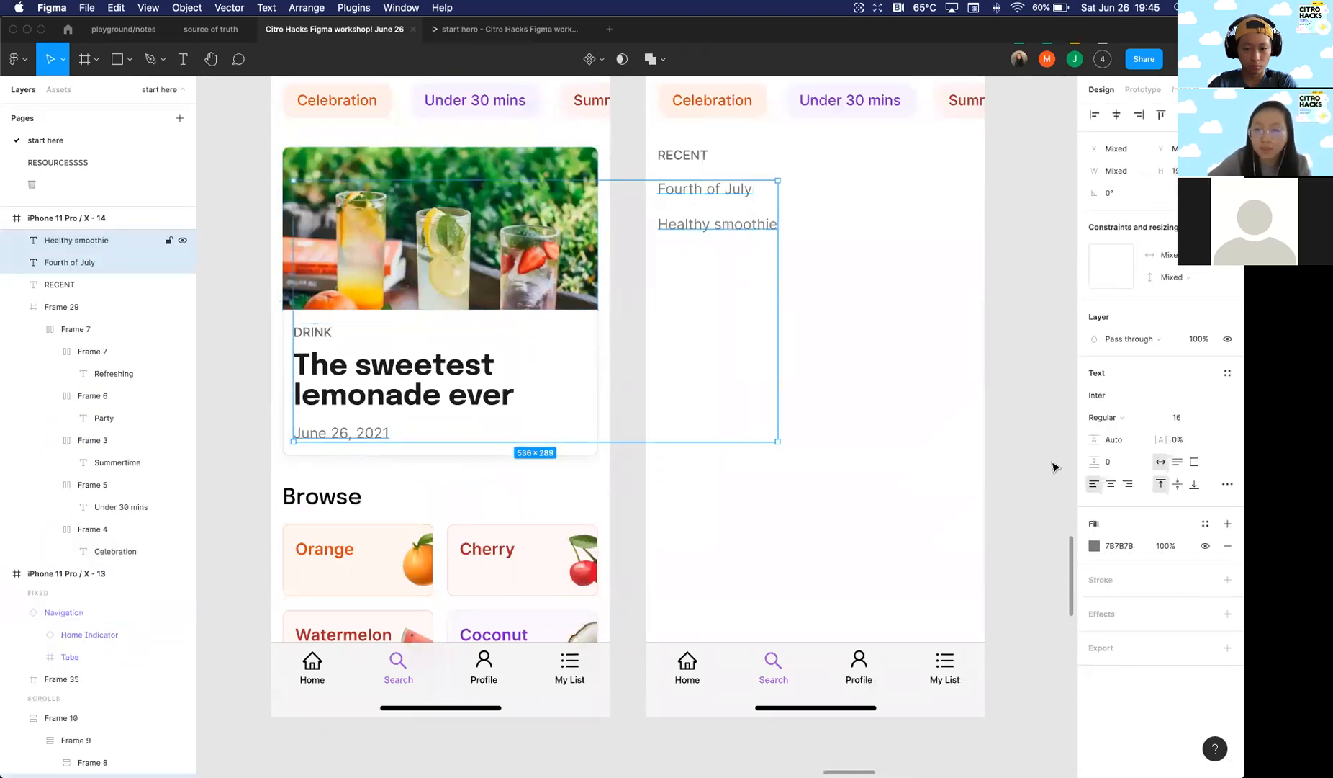
left_click(1222, 374)
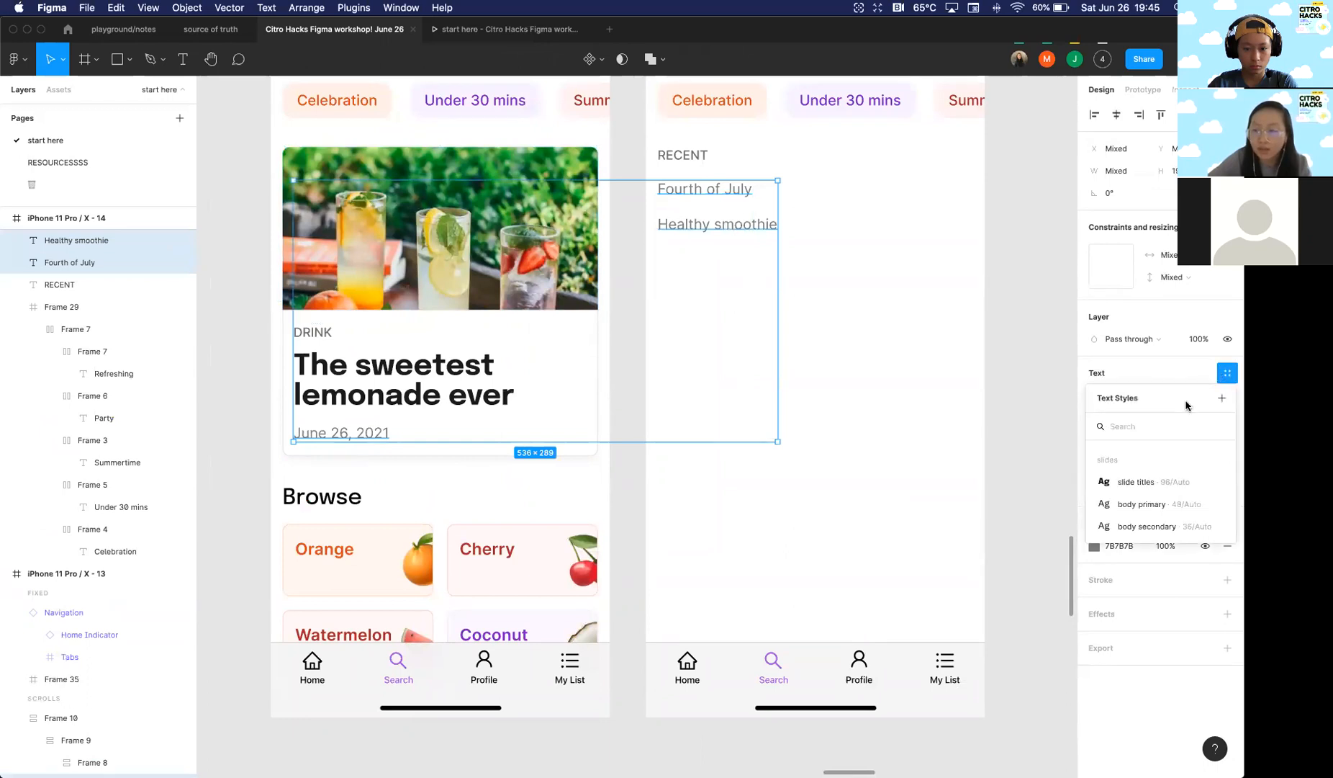
left_click(1222, 398)
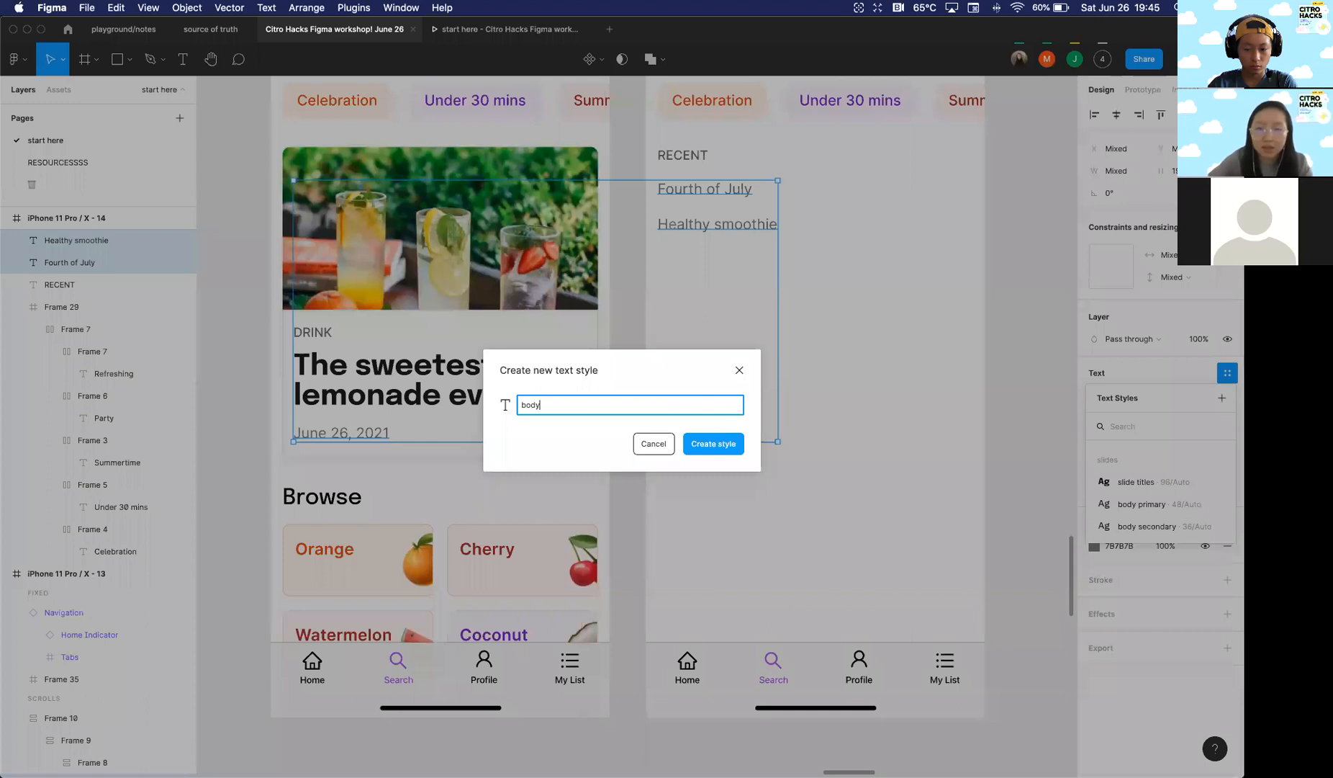
type("body")
key("Return")
scroll(845, 265, "down", 5)
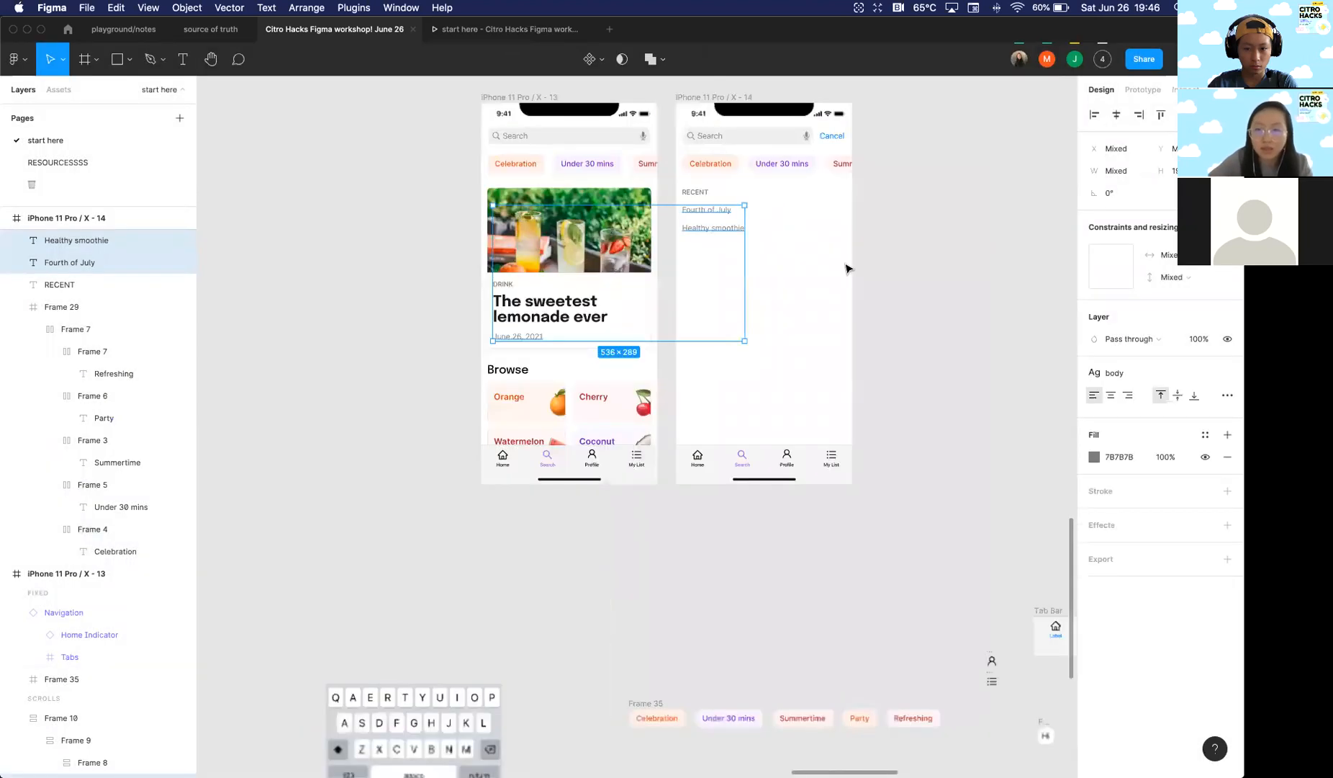
Step: Try Italiana as the font of the body text style, and undo the change
left_click(974, 251)
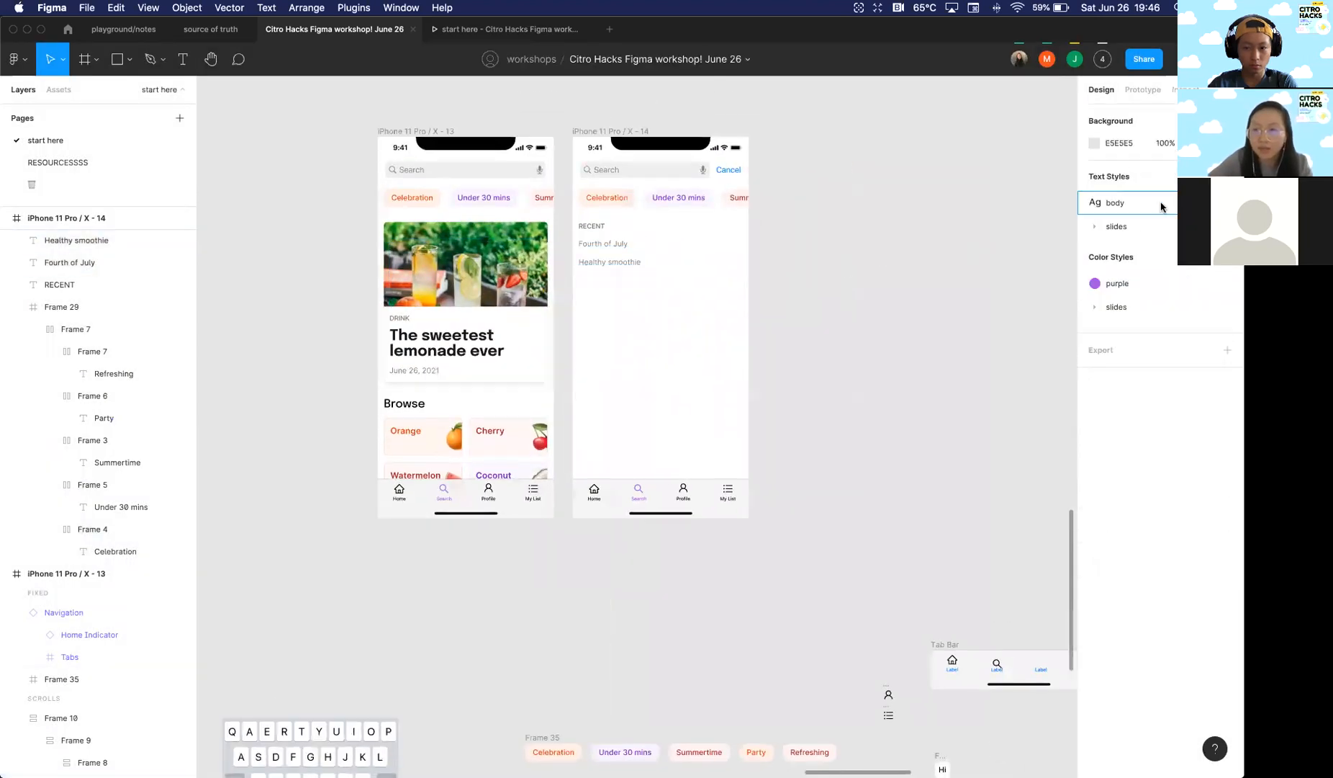
left_click(1227, 202)
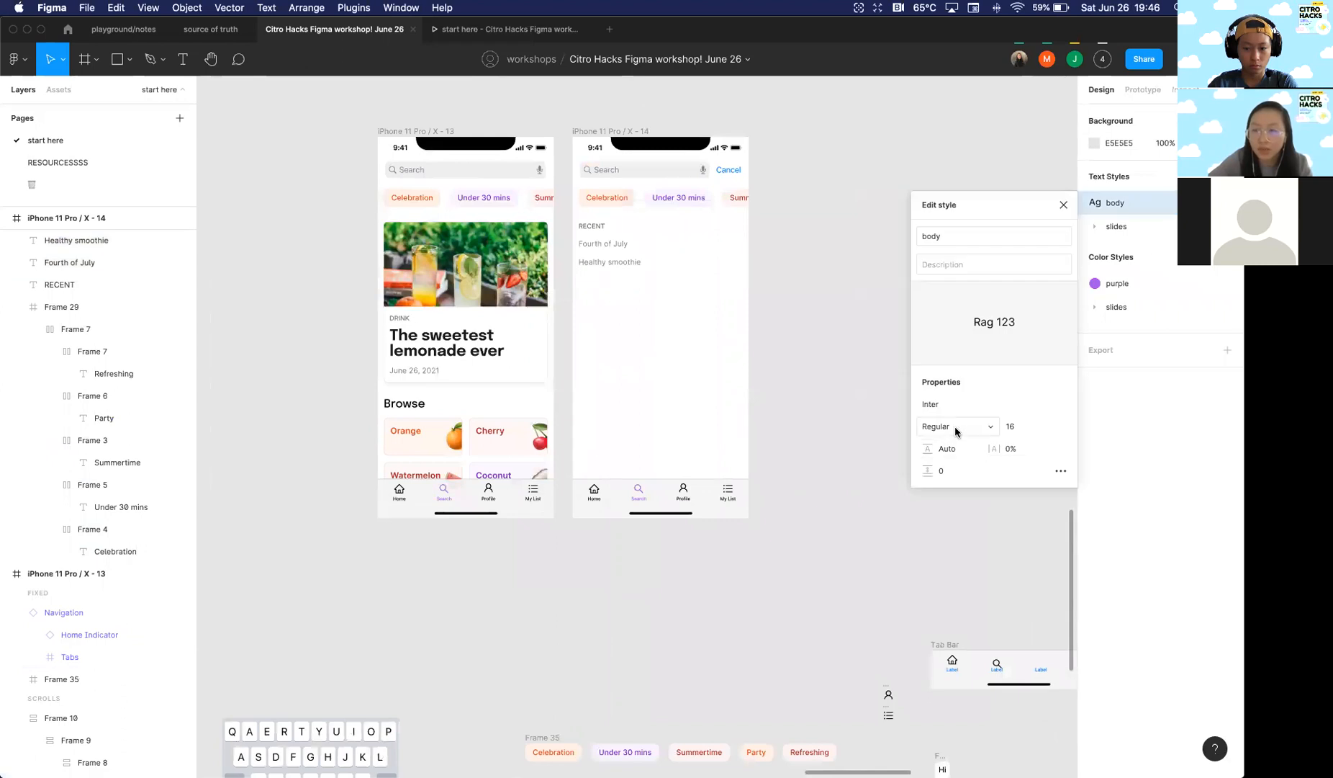
left_click(1056, 409)
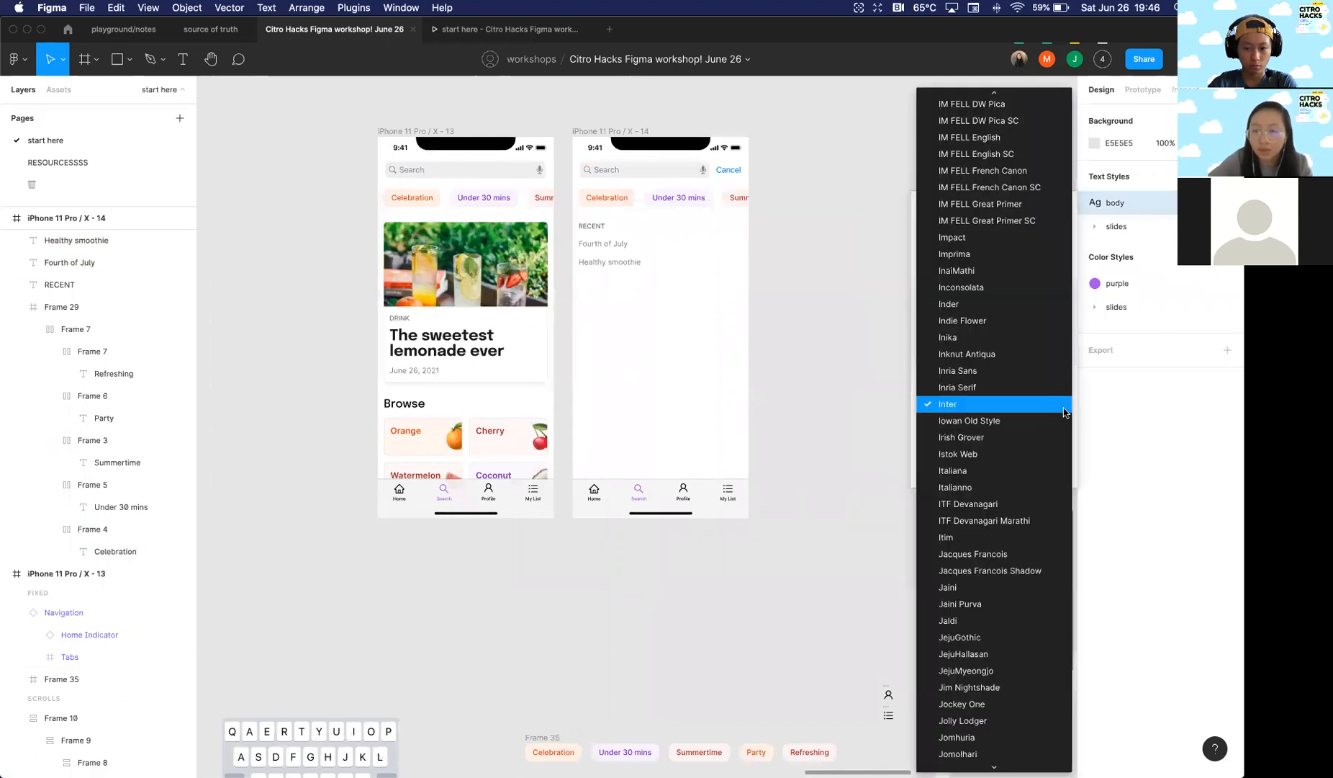
left_click(1014, 469)
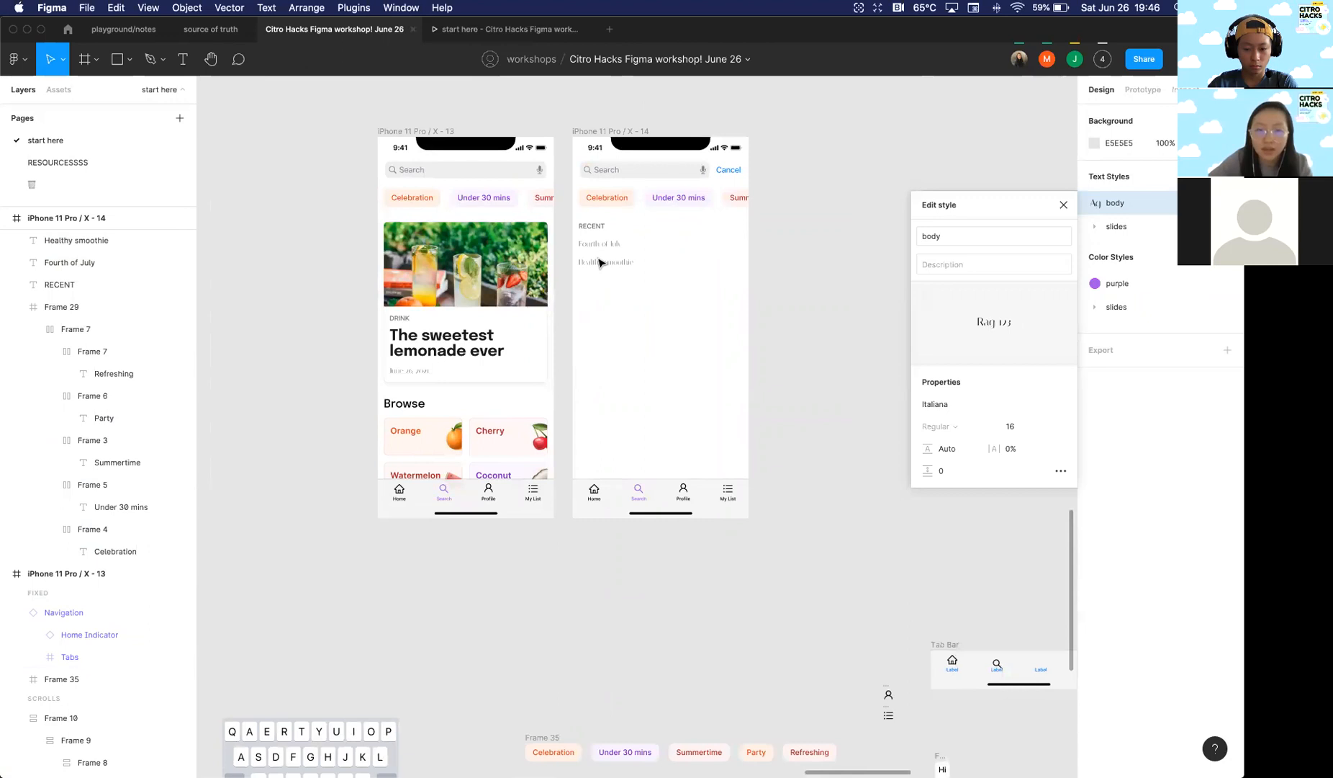
scroll(601, 263, "up", 5)
scroll(600, 263, "down", 5)
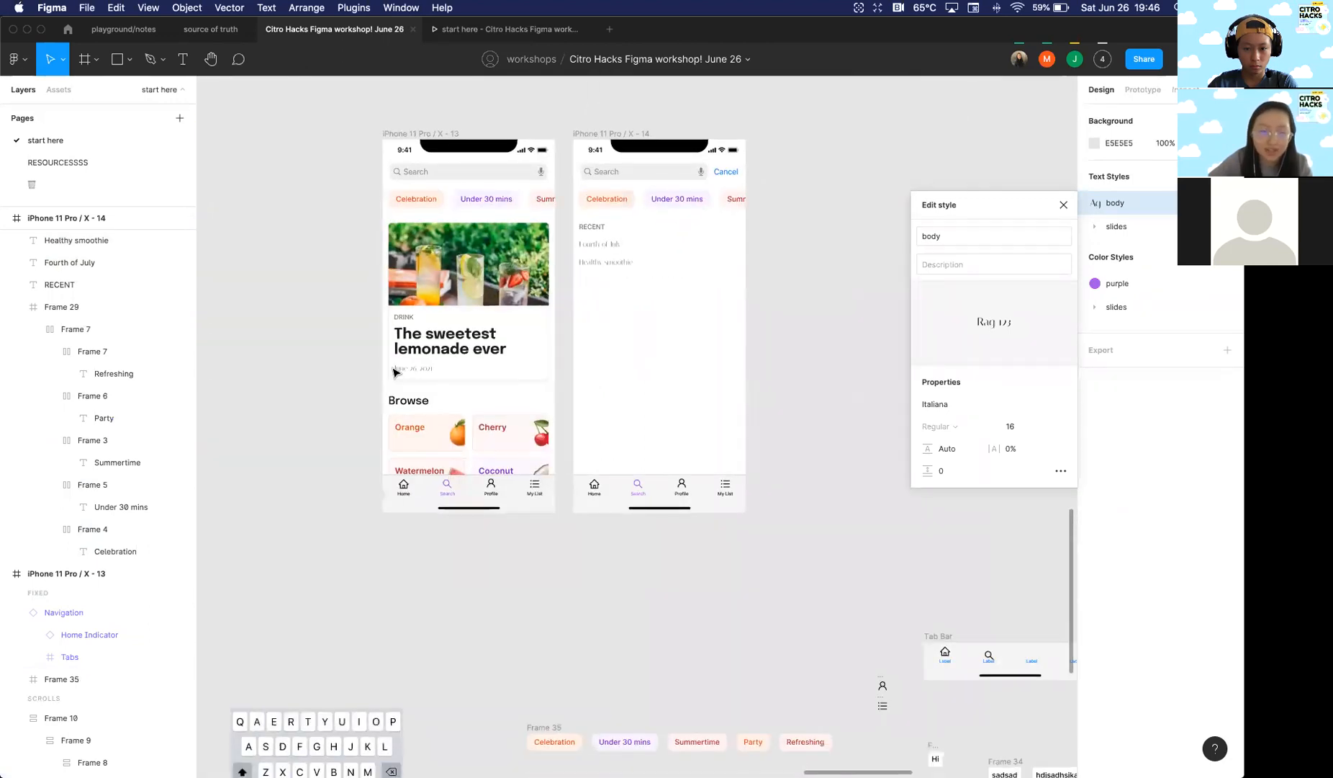
key("super+z")
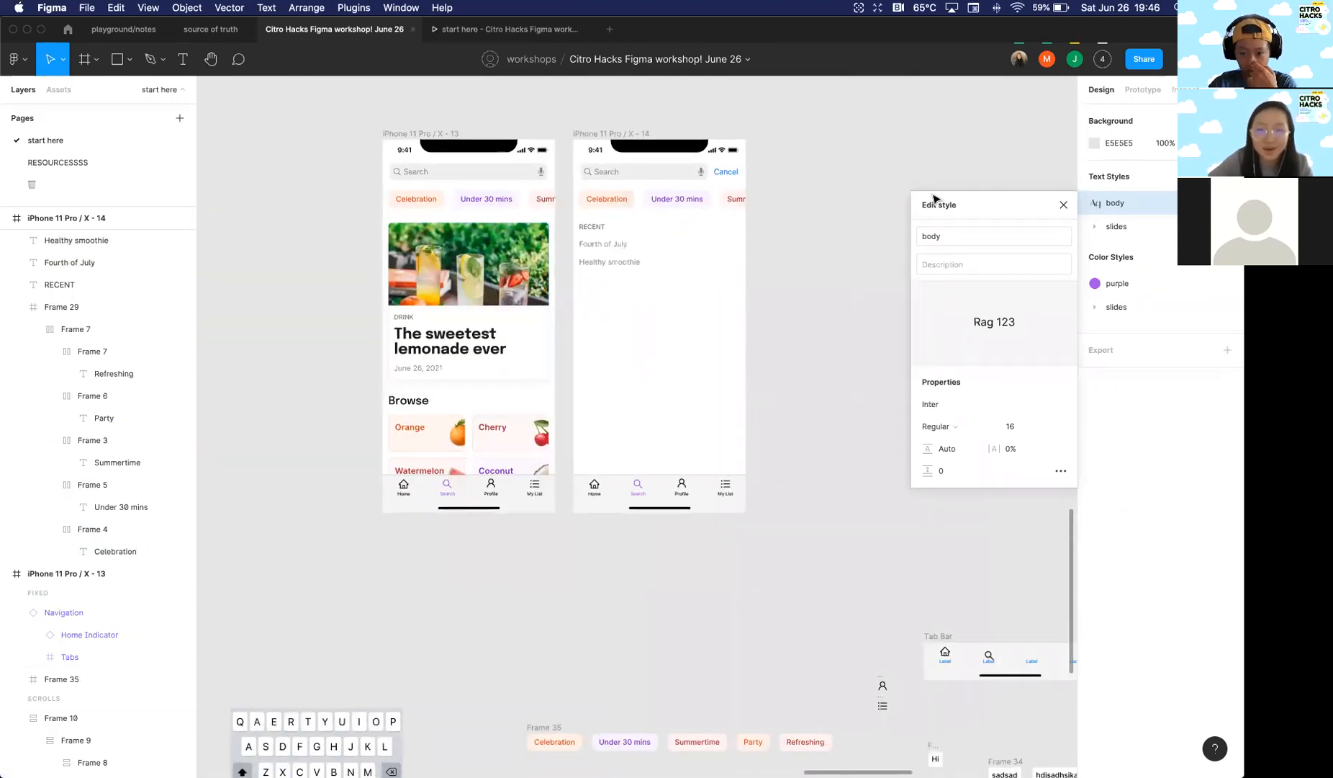
left_click(1064, 206)
scroll(726, 383, "left", 2)
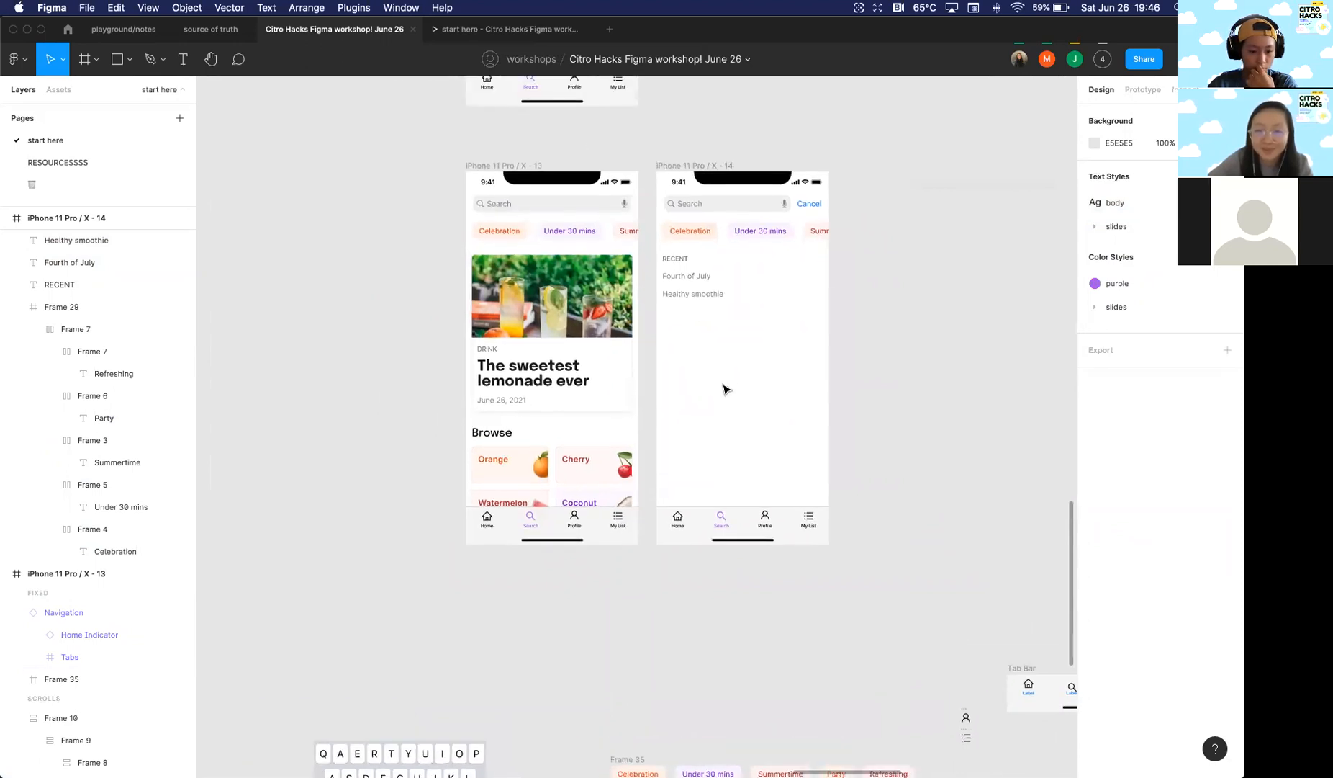
Step: Duplicate the iPhone 11 Pro / X - 14 frame beside the original
scroll(724, 389, "up", 5)
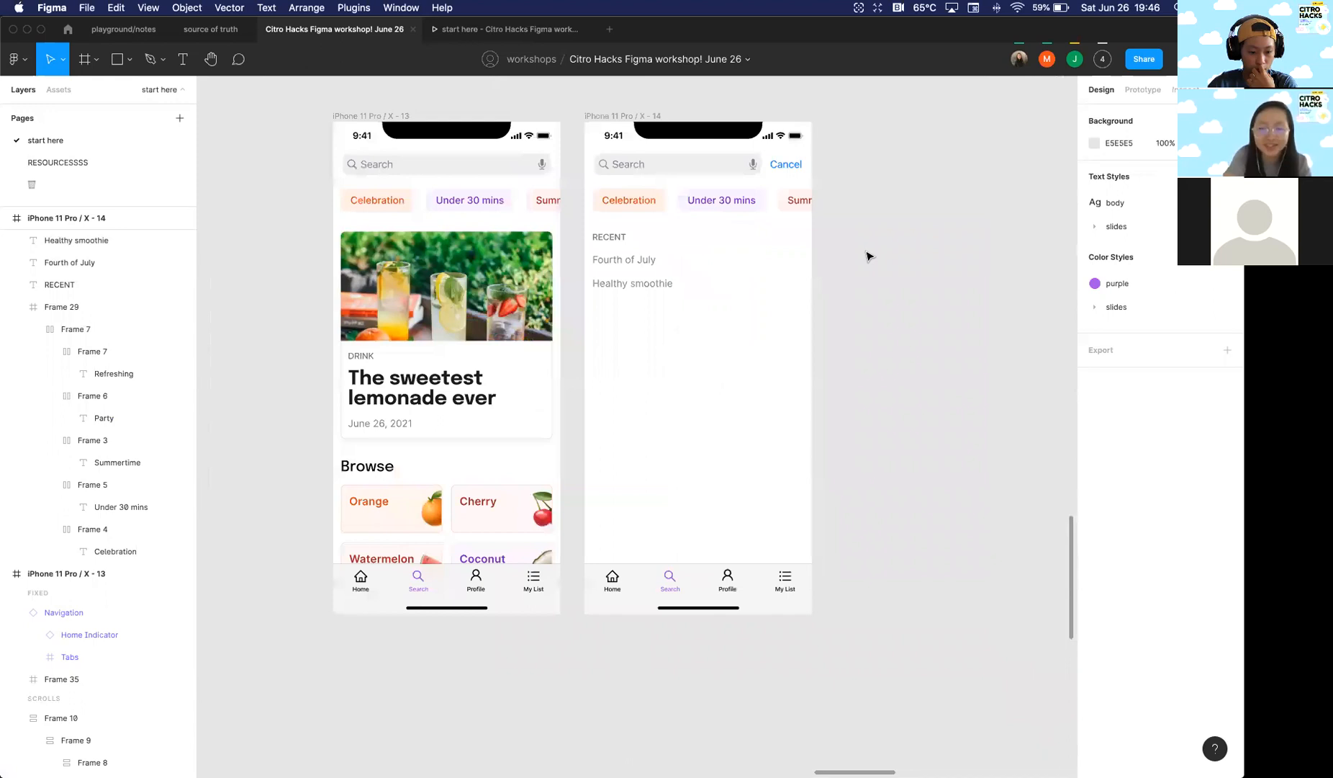
scroll(801, 275, "down", 5)
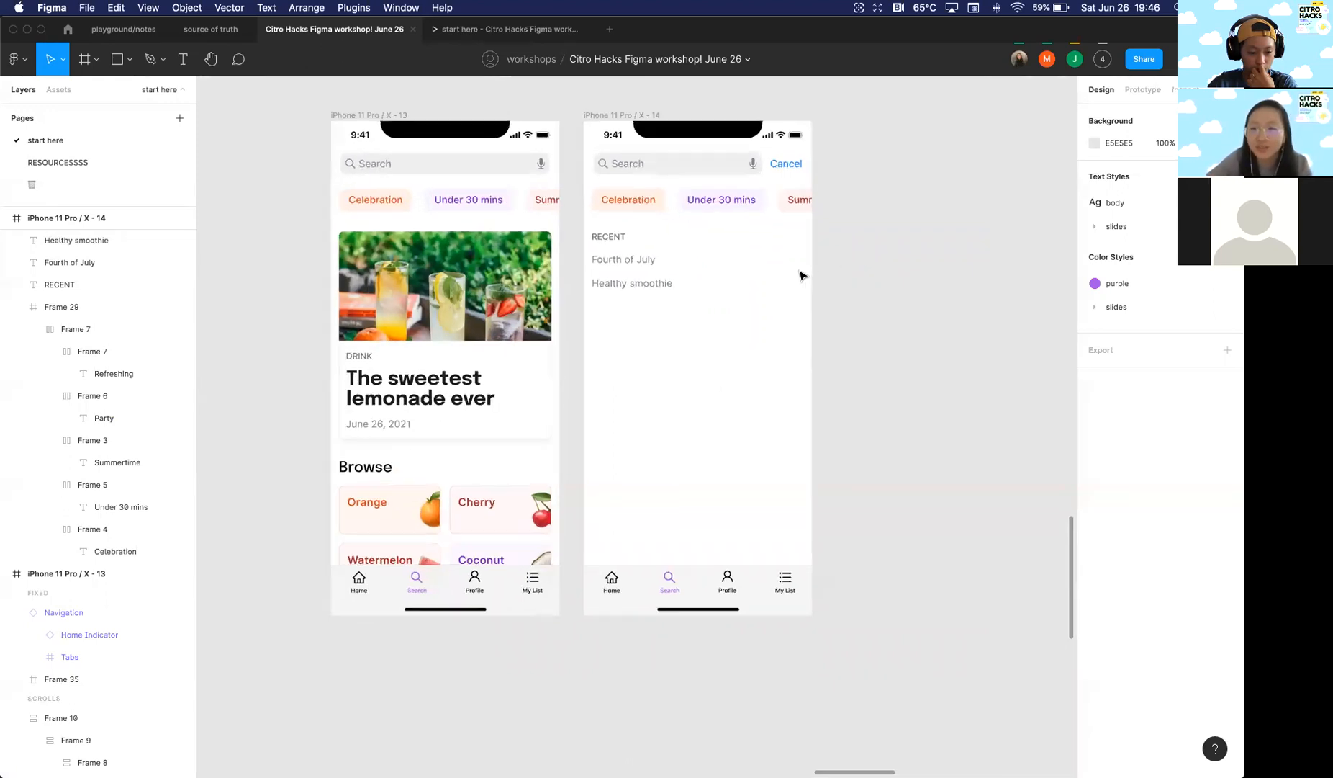
scroll(679, 354, "down", 3)
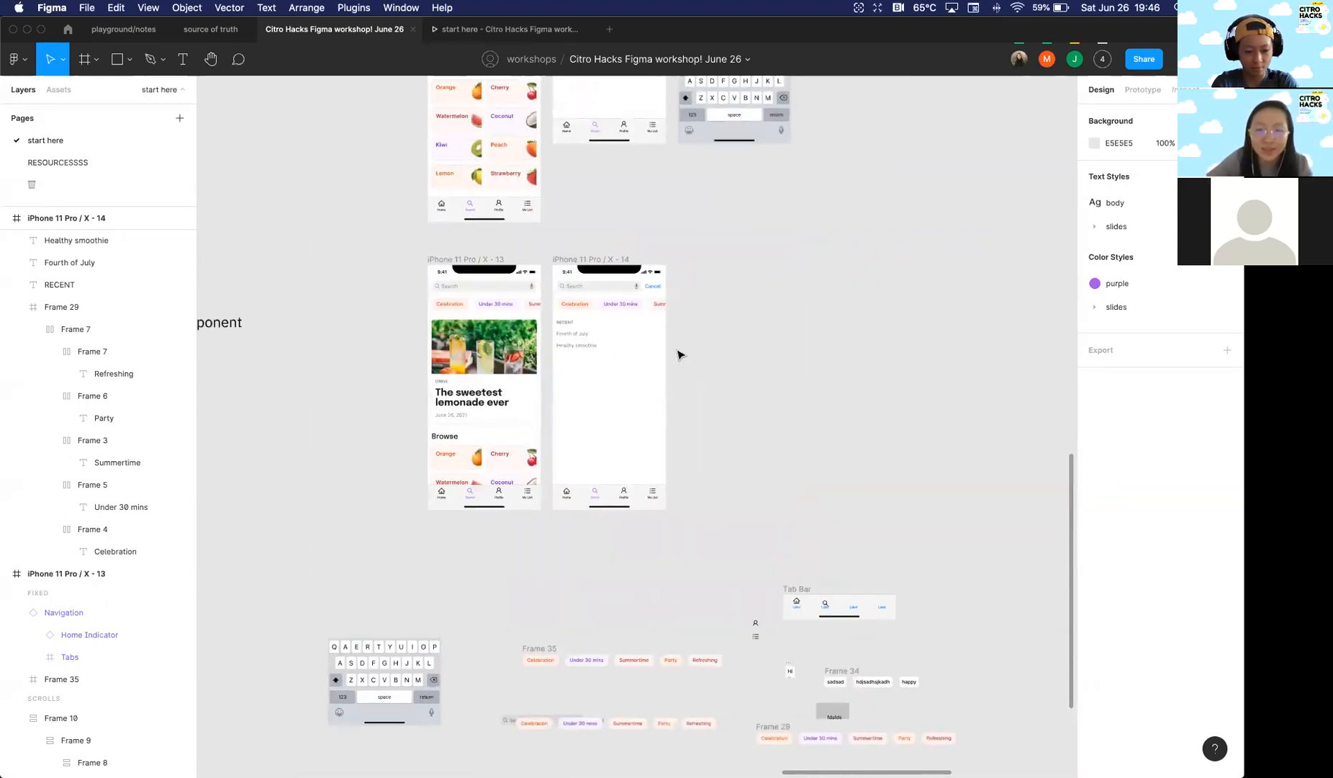
scroll(679, 354, "up", 5)
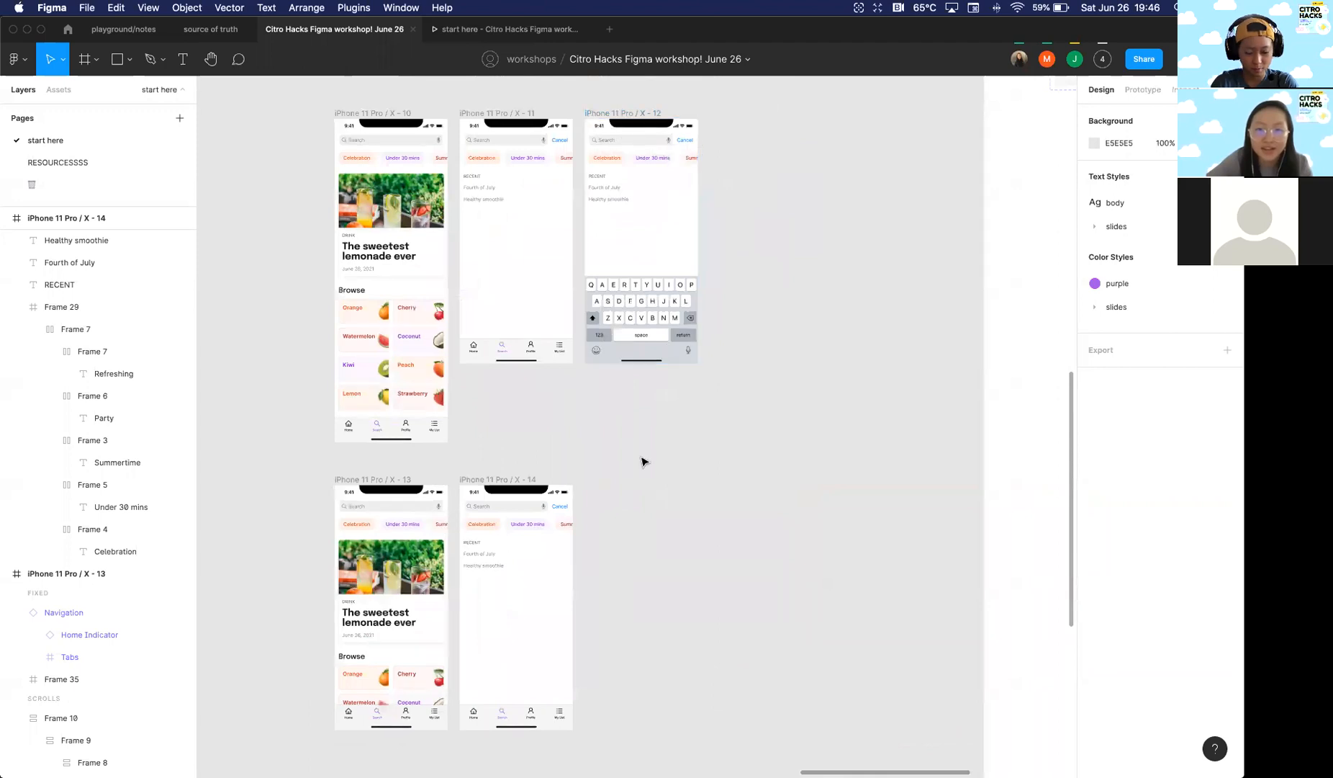
scroll(631, 372, "down", 3)
scroll(479, 340, "down", 4)
left_click(484, 338)
key("super+c")
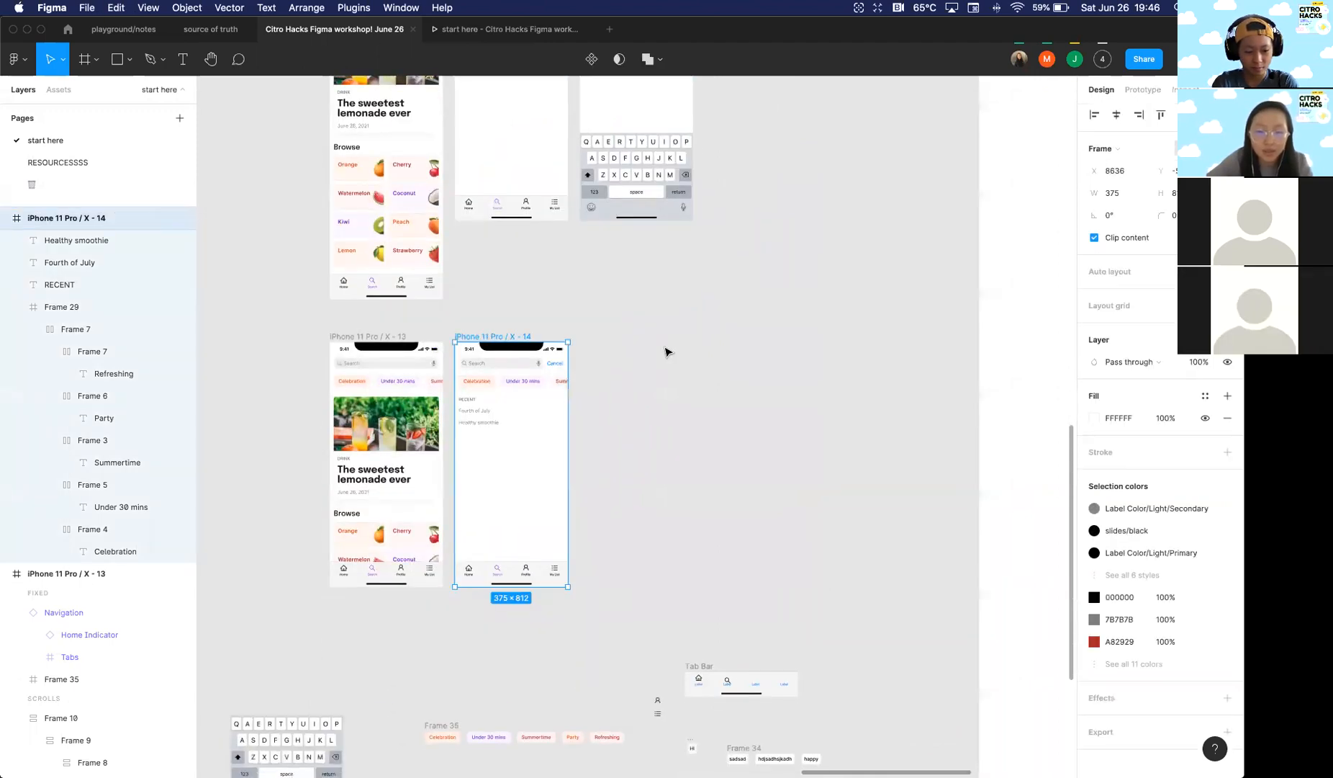
key("super+v")
key("Escape")
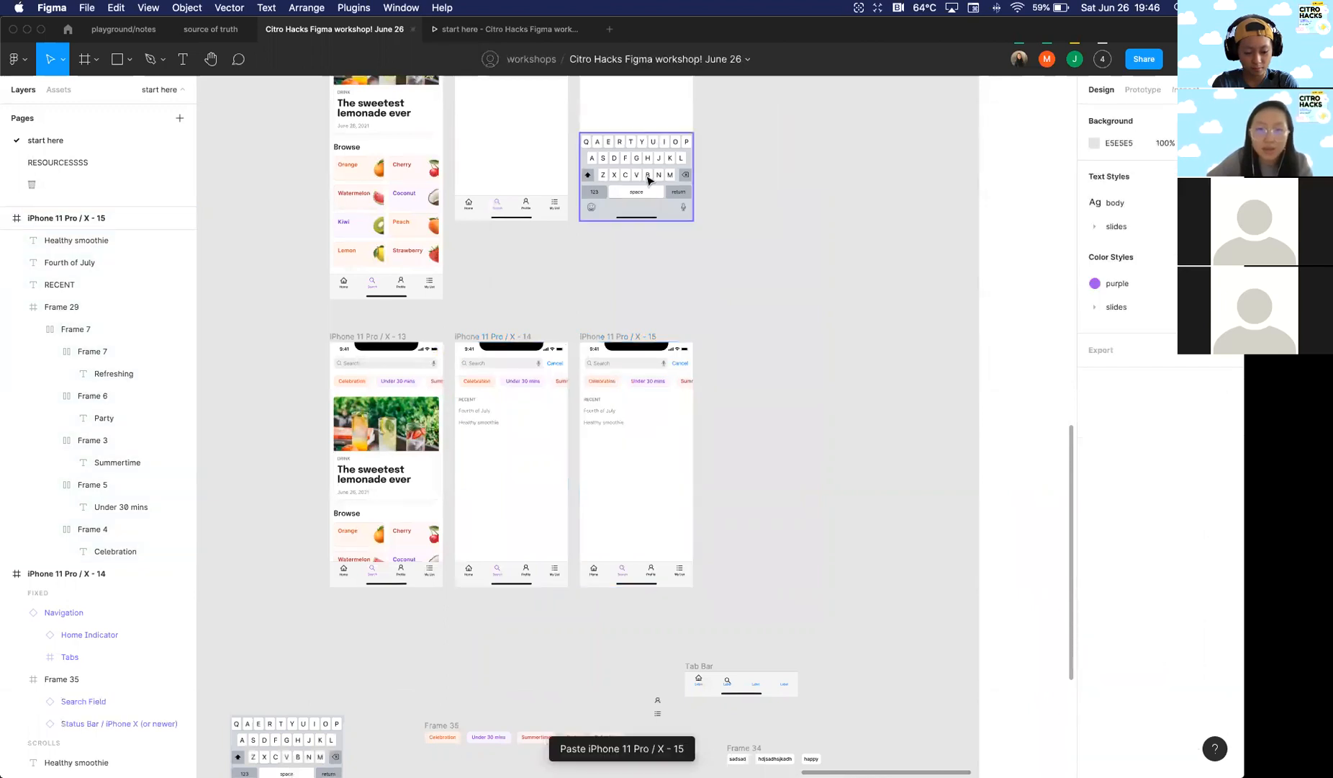
Step: Copy the Alphabetic Keyboard from iPhone 11 Pro / X - 12 into the iPhone 11 Pro / X - 15 frame
left_click(637, 177)
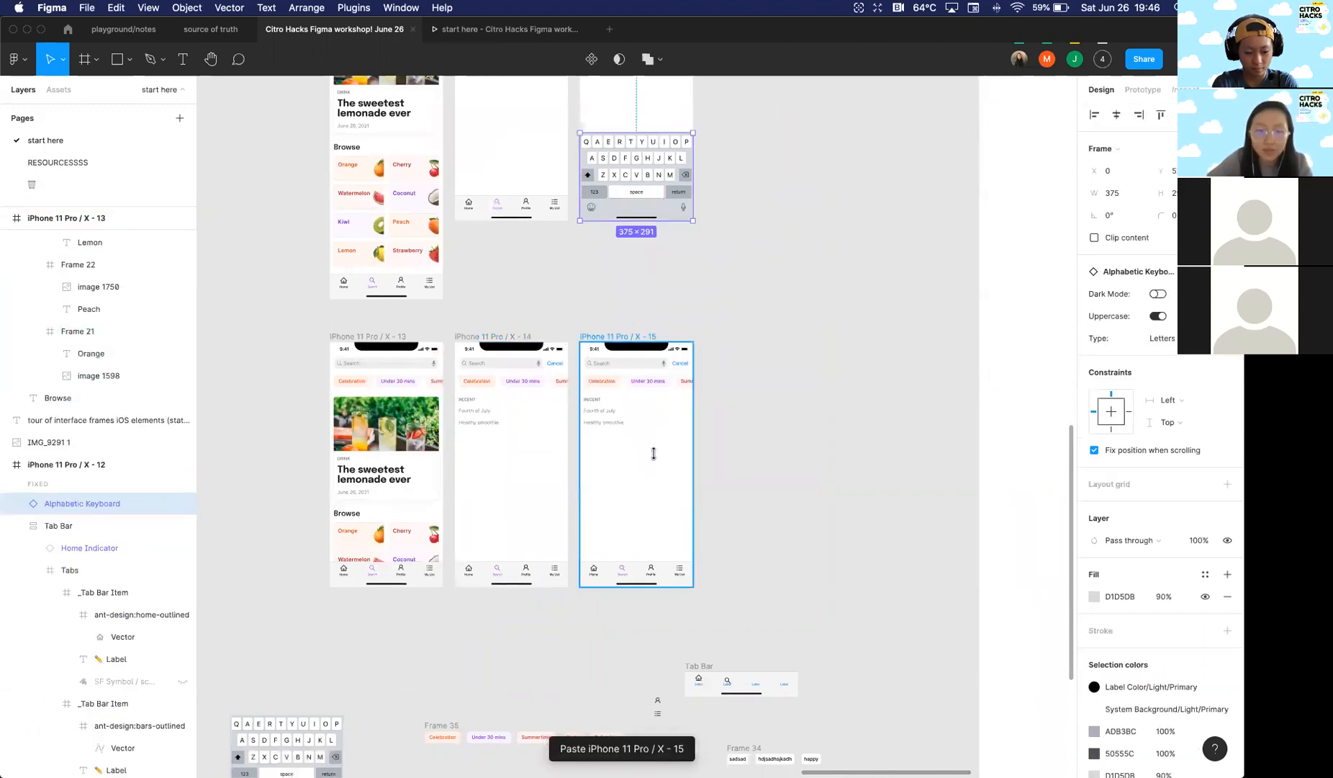
left_click(692, 550)
key("super+v")
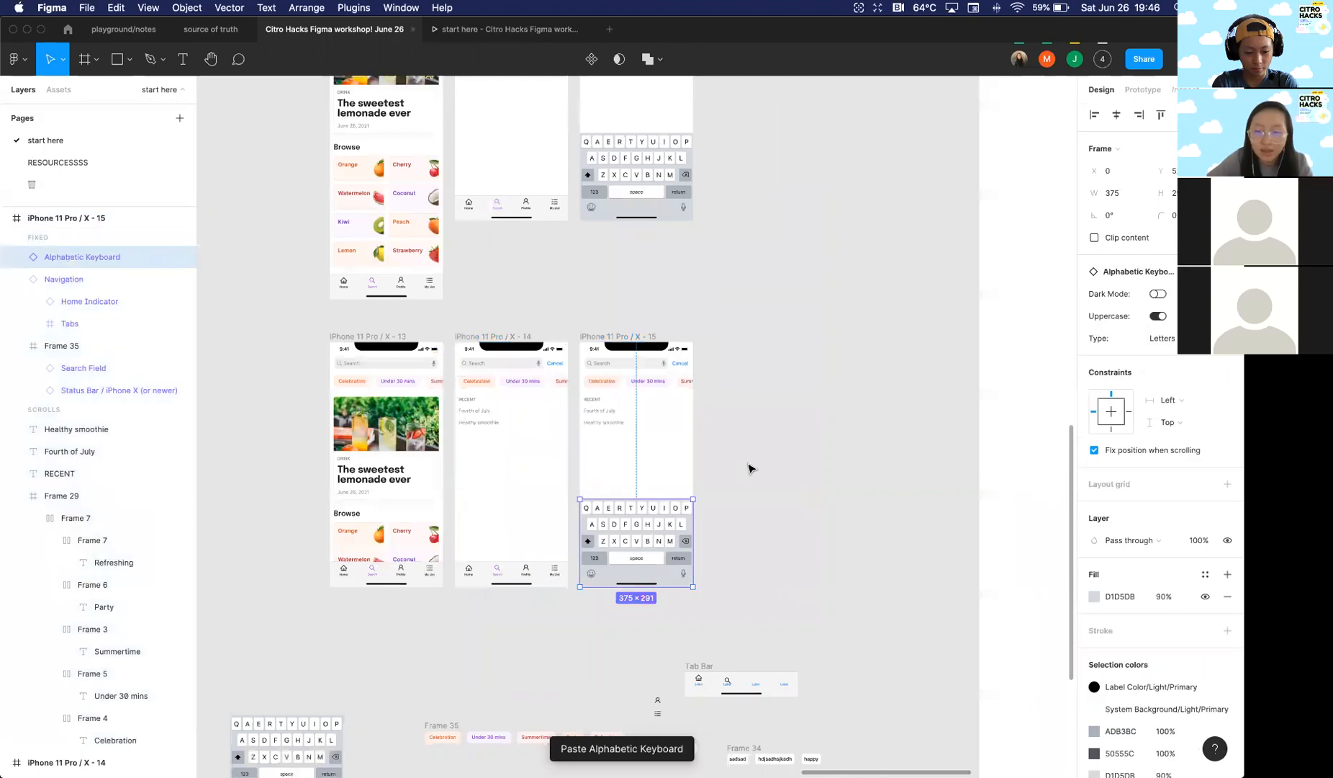
Step: Set the vertical constraint of the Alphabetic Keyboard in iPhone 11 Pro / X - 15 to Bottom
scroll(685, 383, "down", 3)
scroll(972, 352, "down", 2)
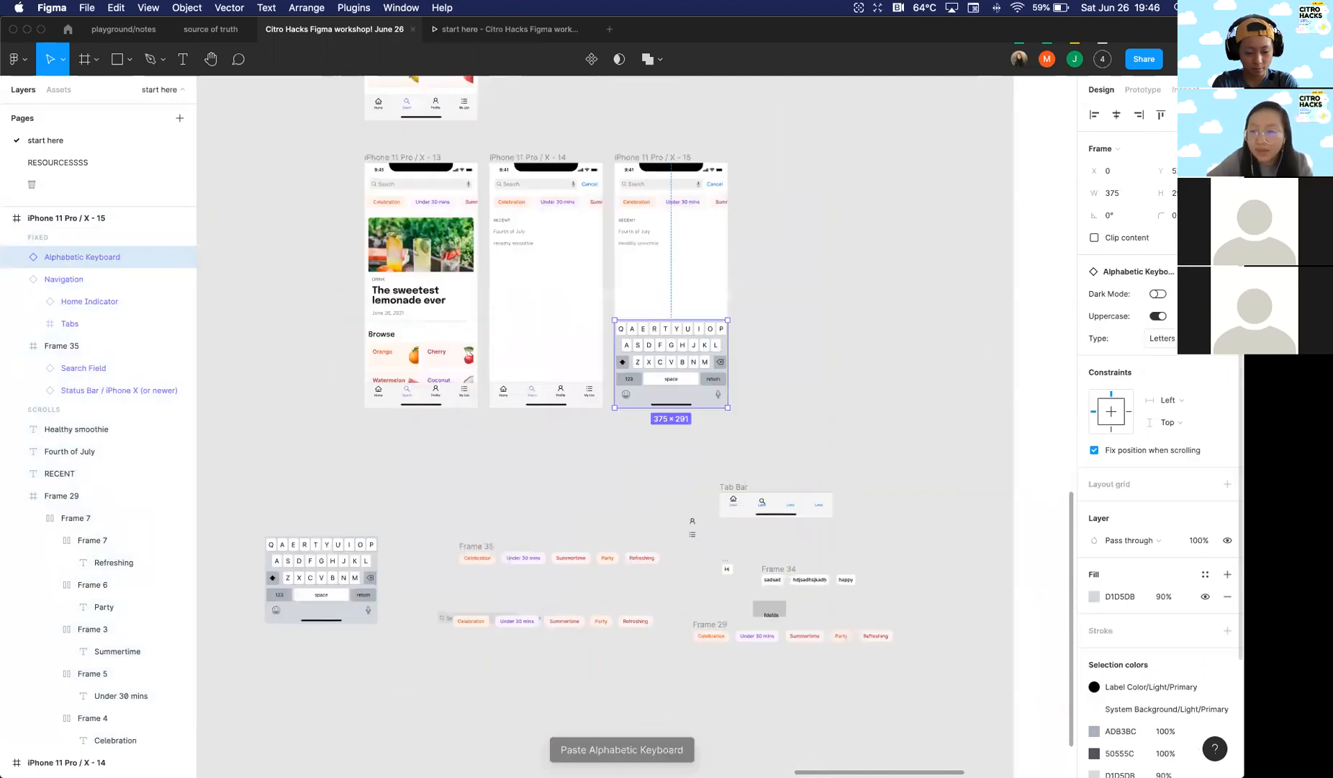
left_click(1165, 339)
left_click(1092, 366)
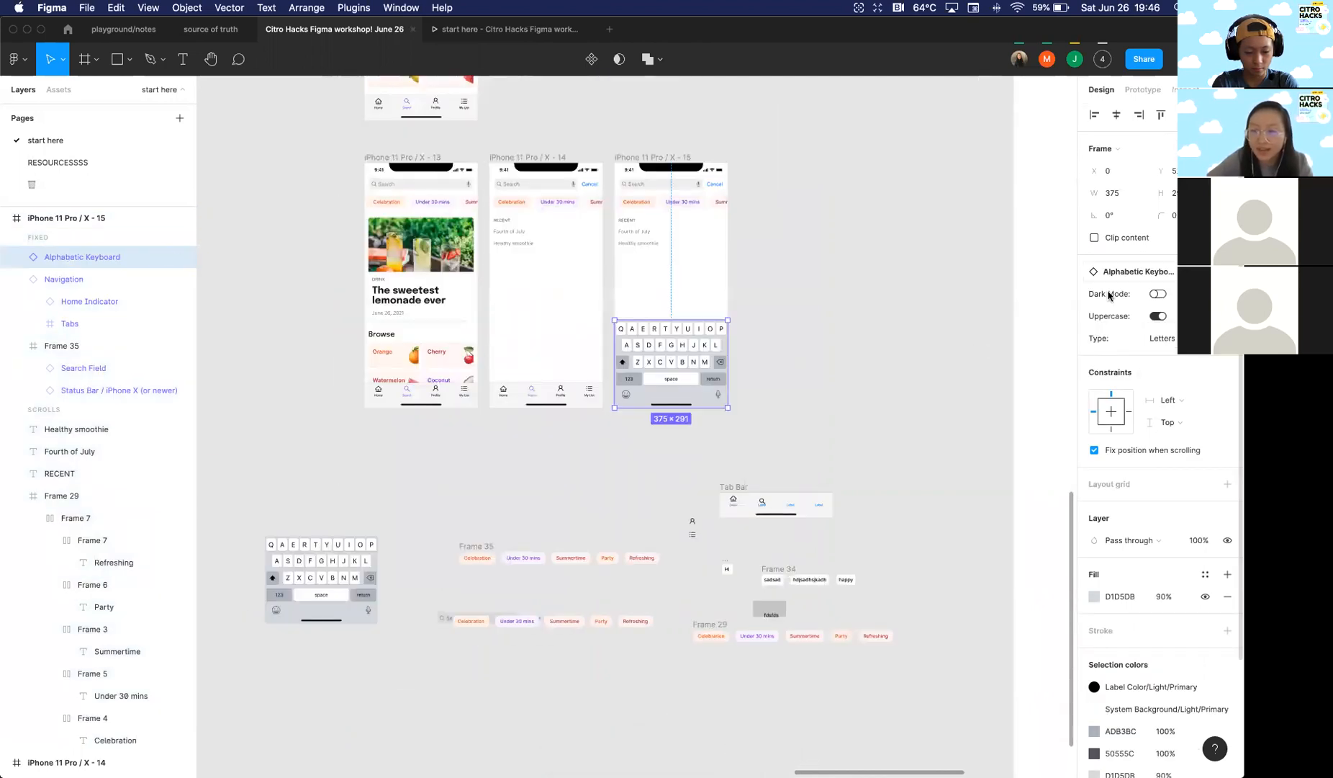
scroll(908, 446, "up", 1)
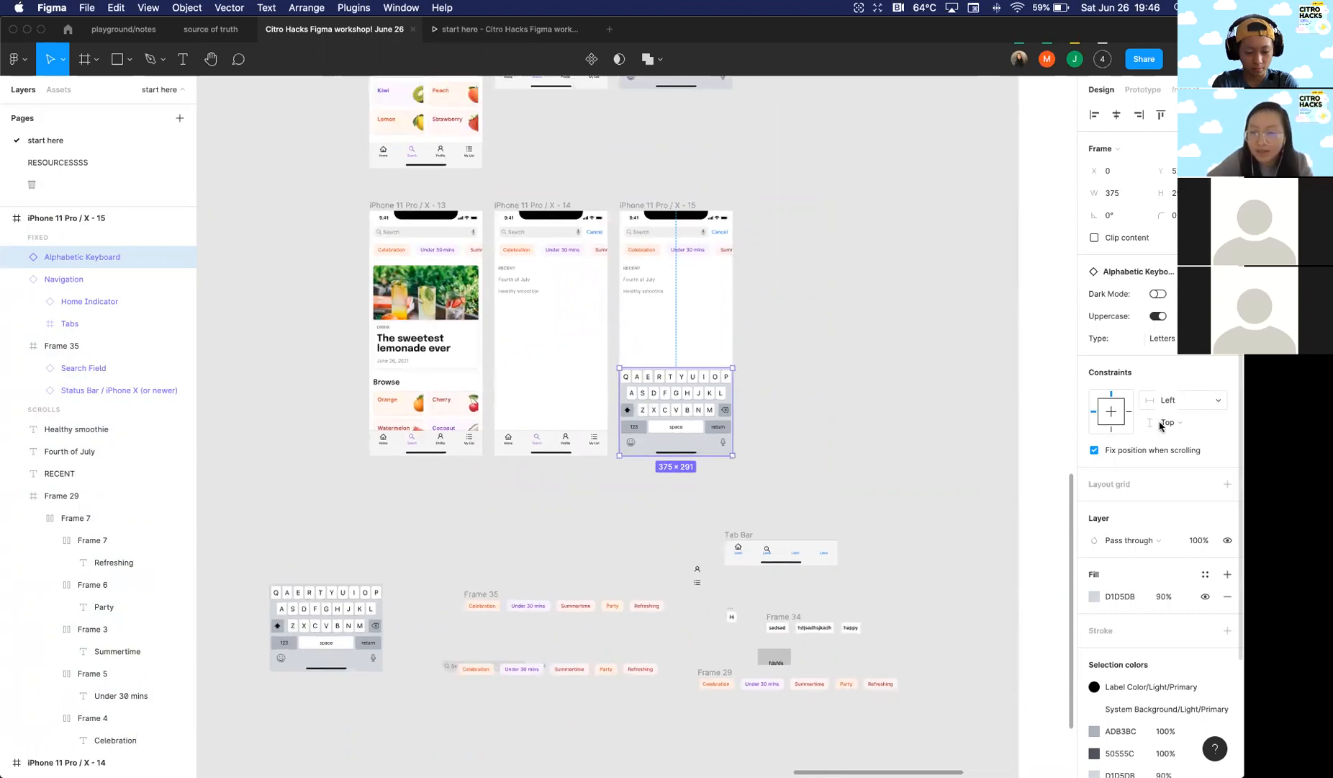
scroll(779, 400, "up", 1)
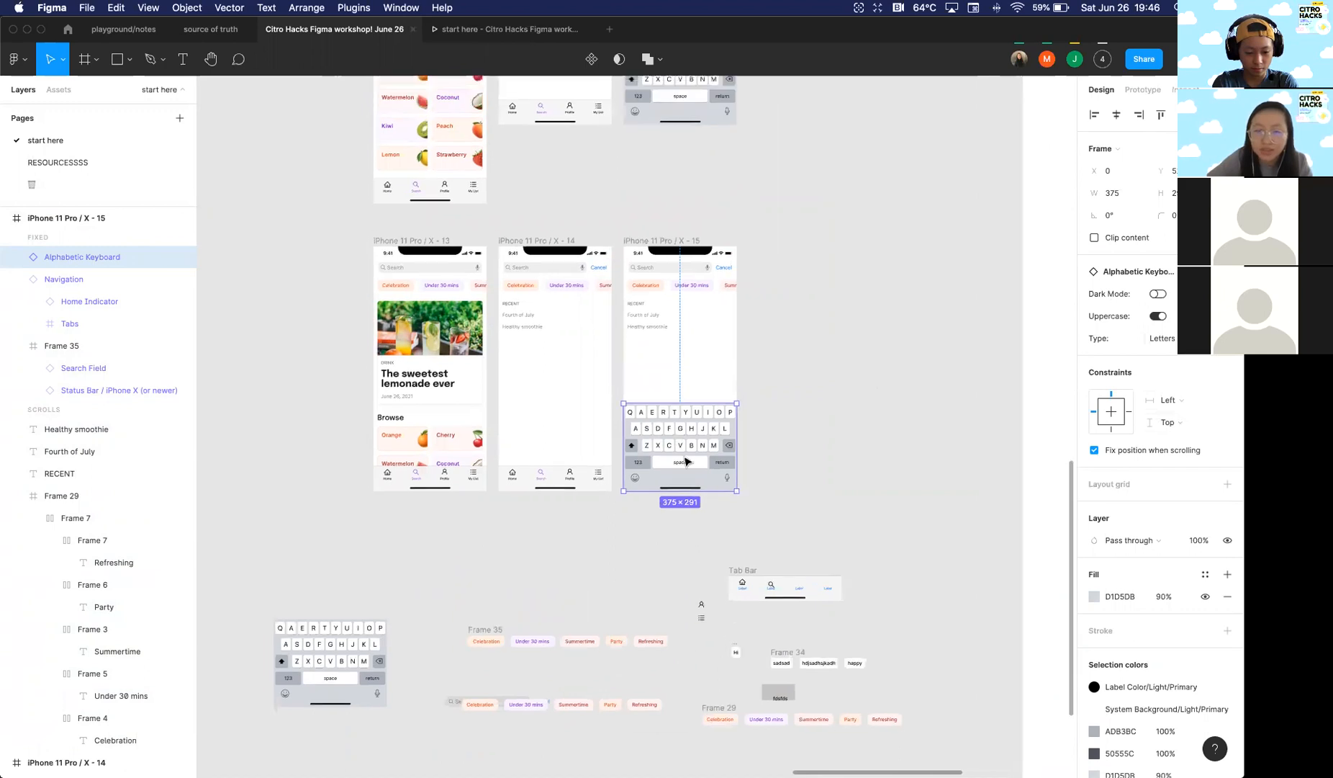
left_click(1170, 422)
left_click(1183, 439)
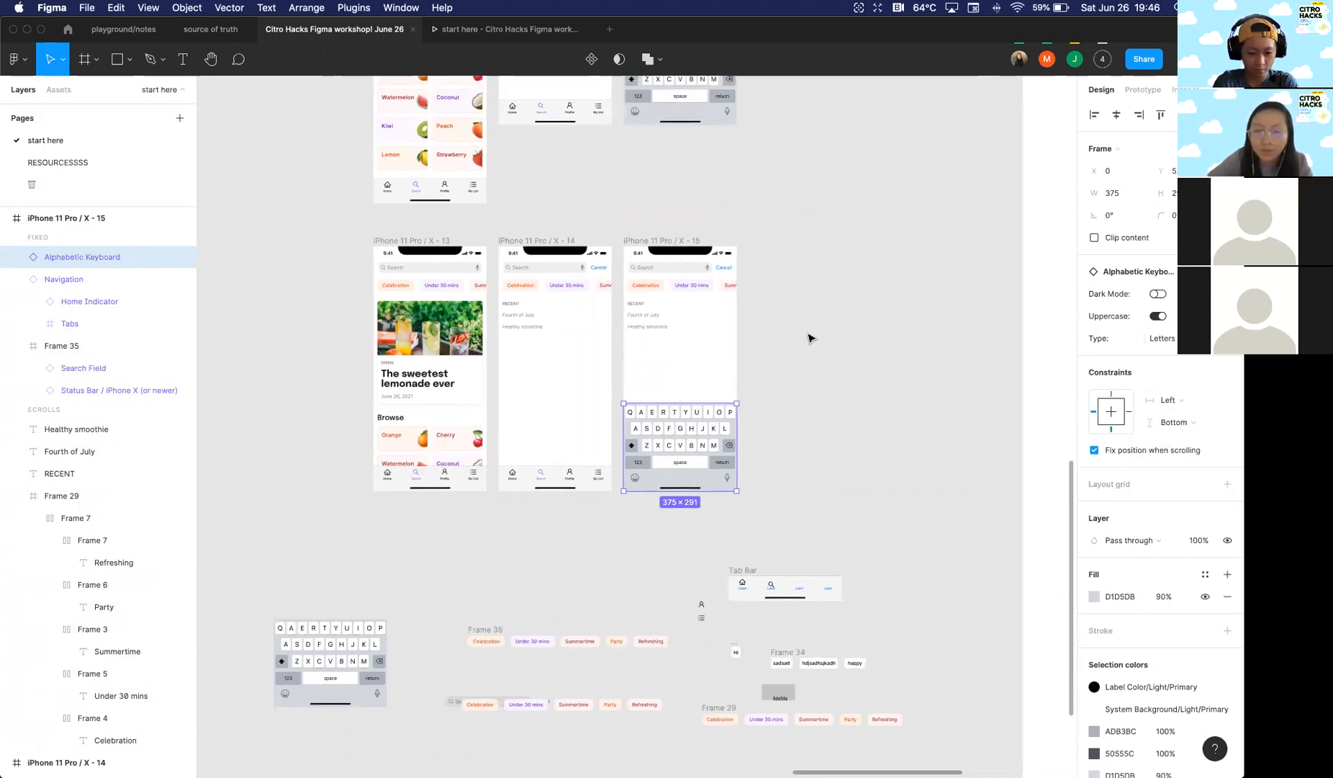
left_click(736, 232)
Step: Add an on-tap prototype interaction from the search field in iPhone 11 Pro / X - 13 to the iPhone 11 Pro / X - 14 frame
scroll(734, 231, "up", 6)
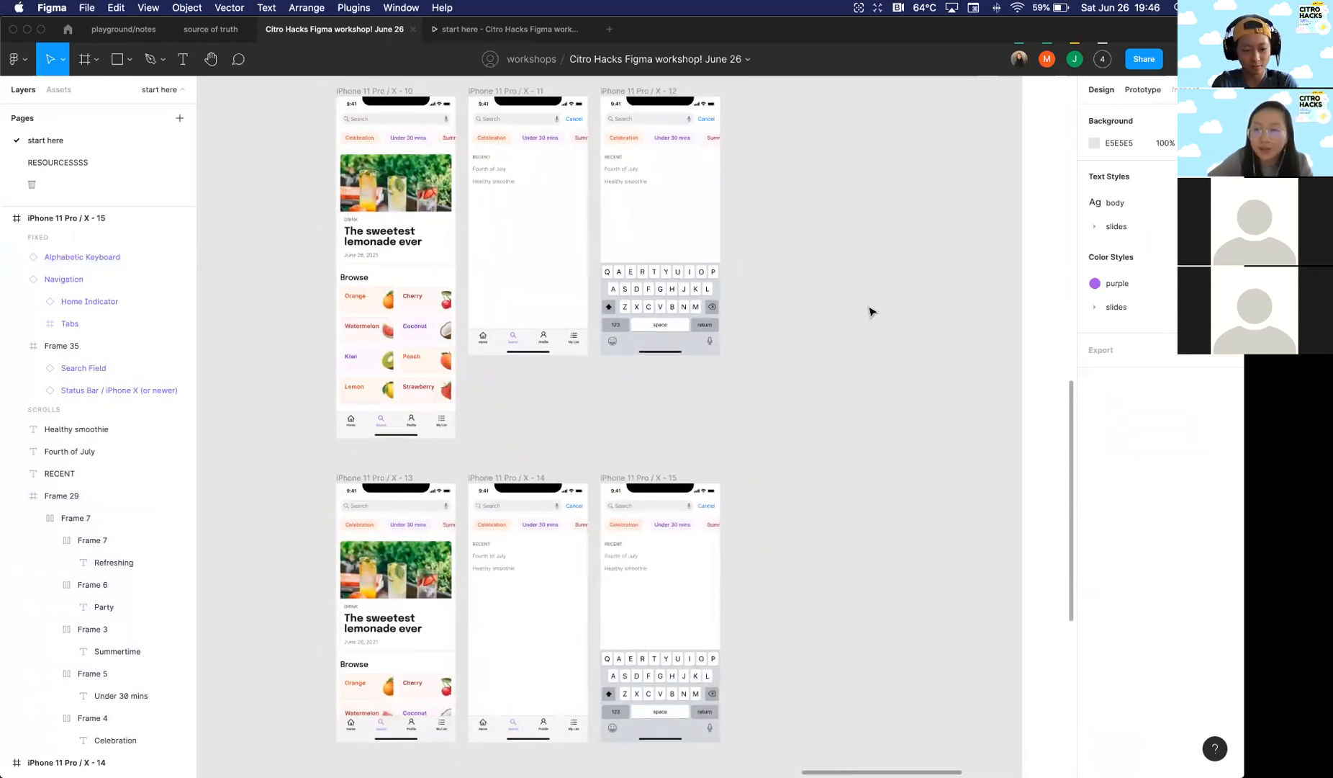
scroll(842, 352, "down", 3)
scroll(824, 384, "up", 2)
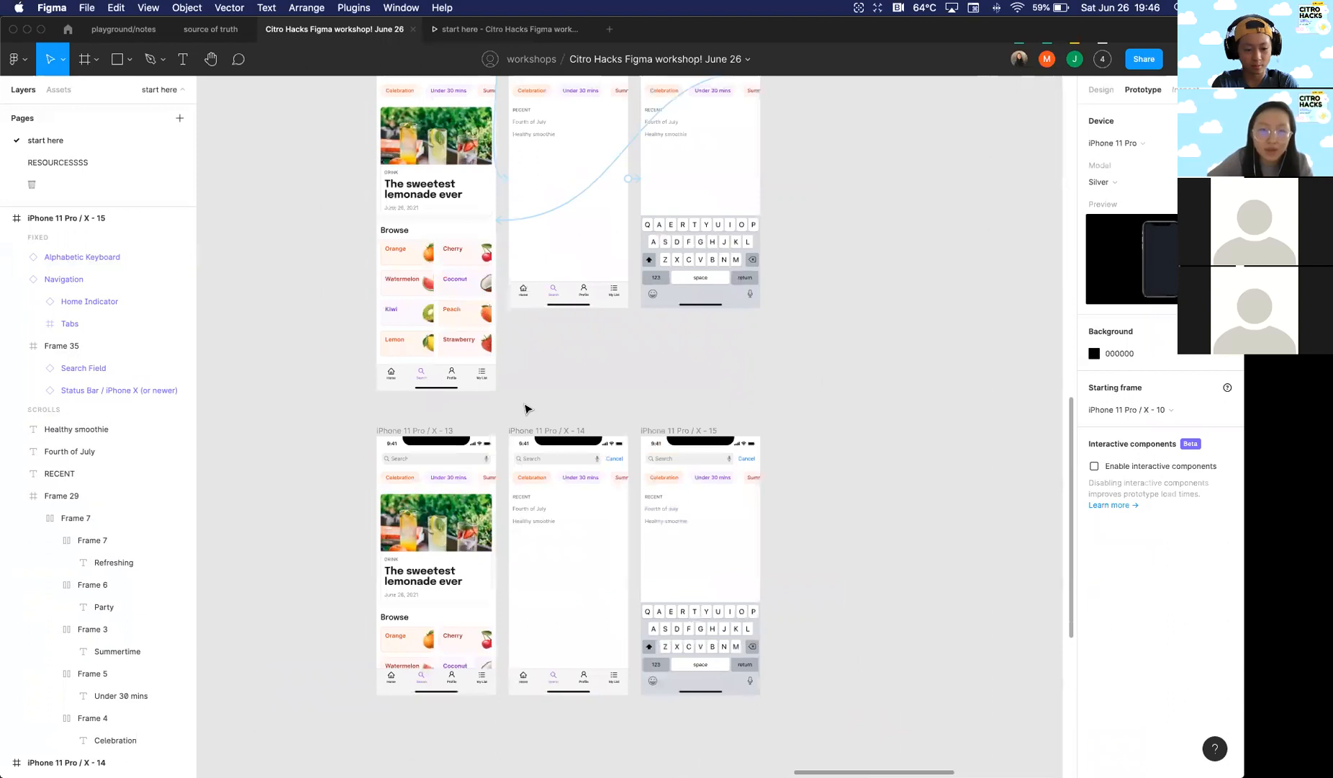
scroll(524, 403, "up", 2)
scroll(401, 450, "down", 4)
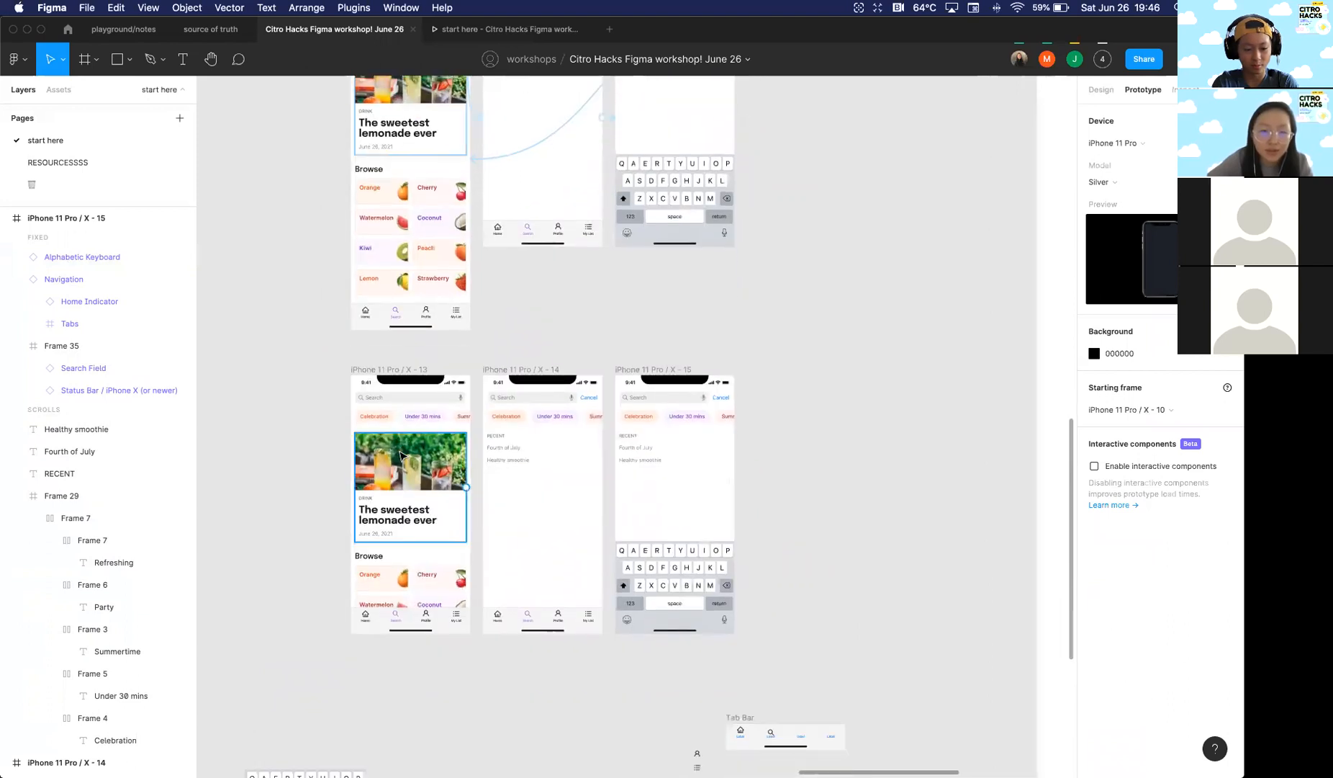
scroll(400, 454, "up", 3)
scroll(661, 244, "down", 2)
left_click(486, 275)
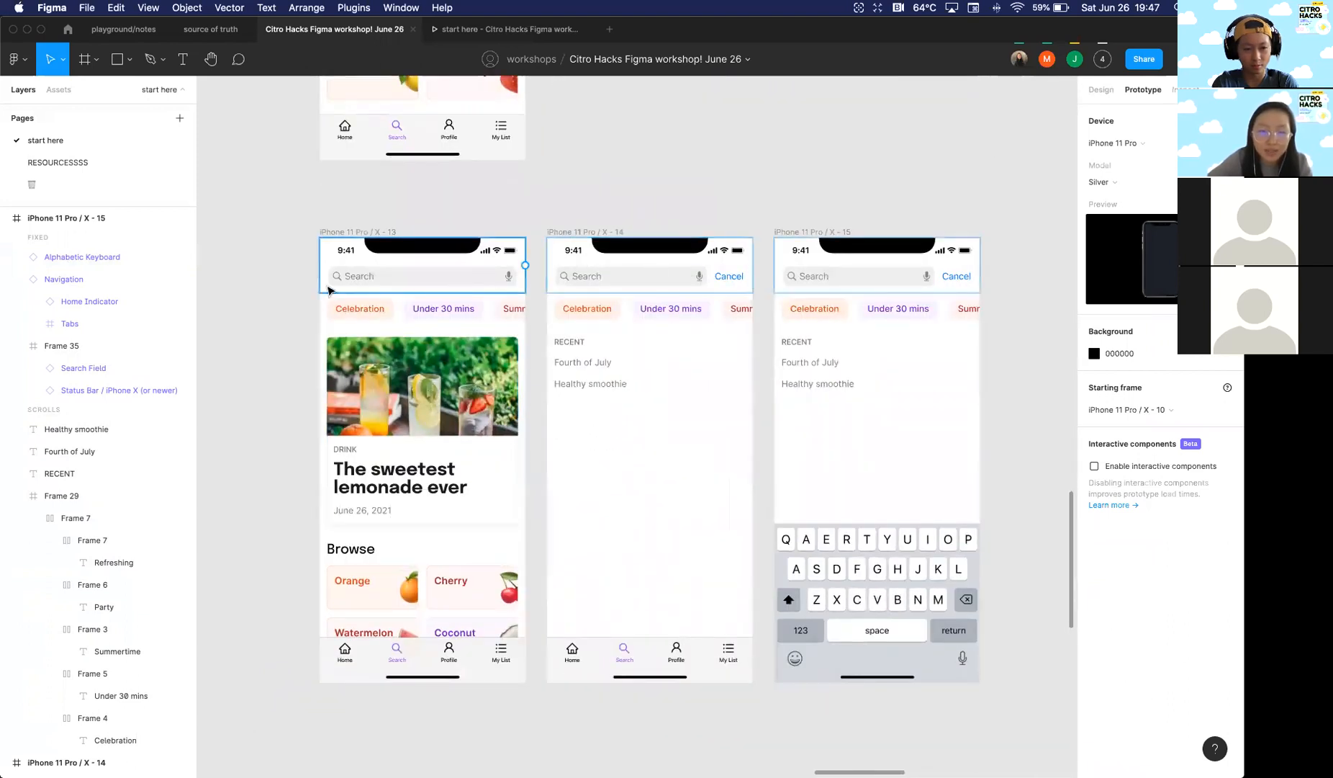
left_click(398, 280)
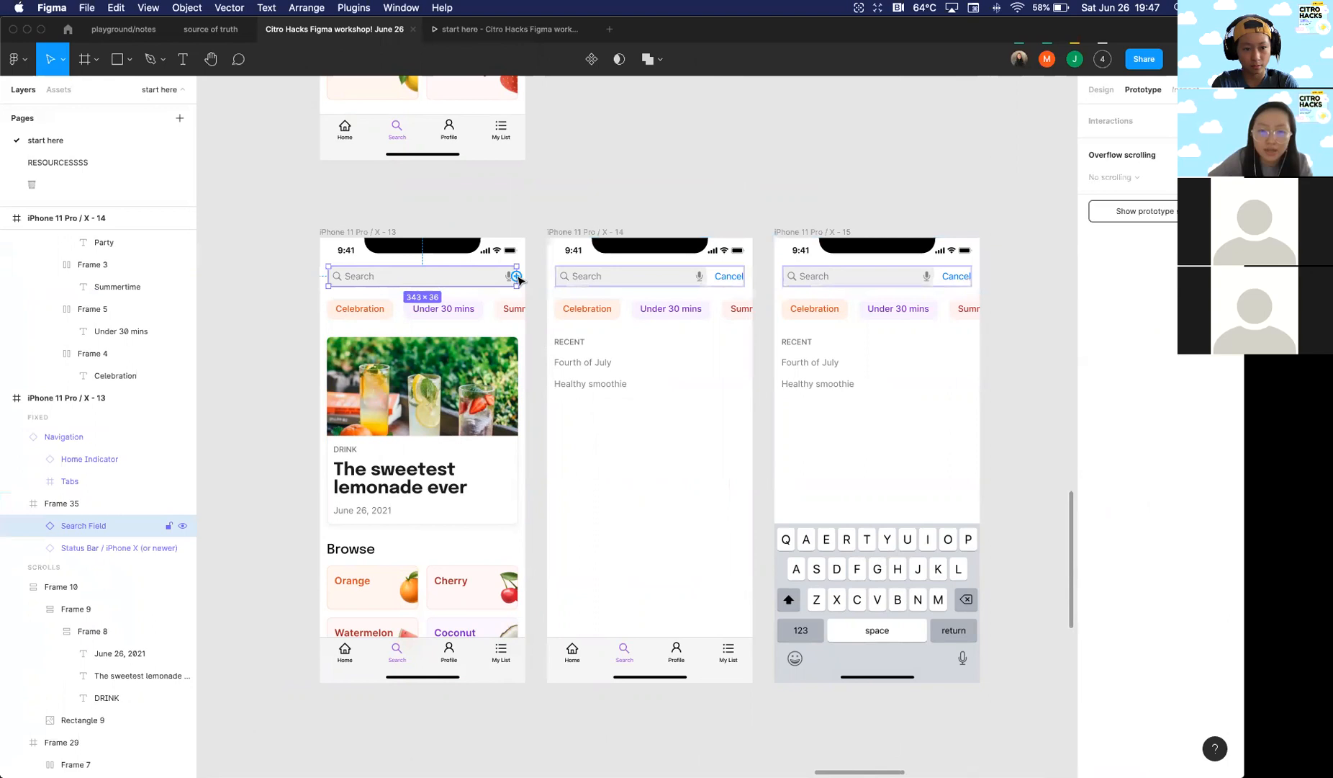
left_click_drag(549, 356, 564, 368)
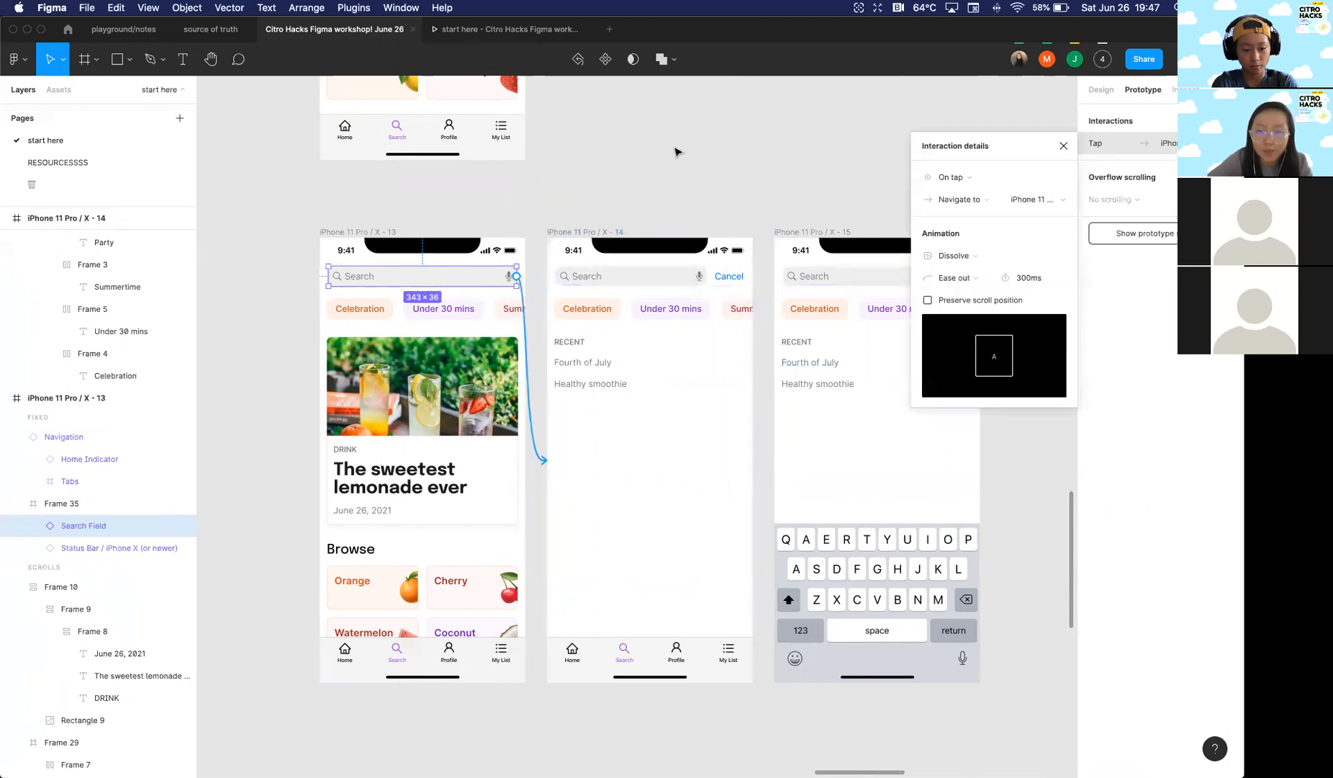
Step: Review the animation types available for the search field's interaction in iPhone 11 Pro / X - 13
scroll(654, 192, "down", 3)
scroll(759, 242, "up", 3)
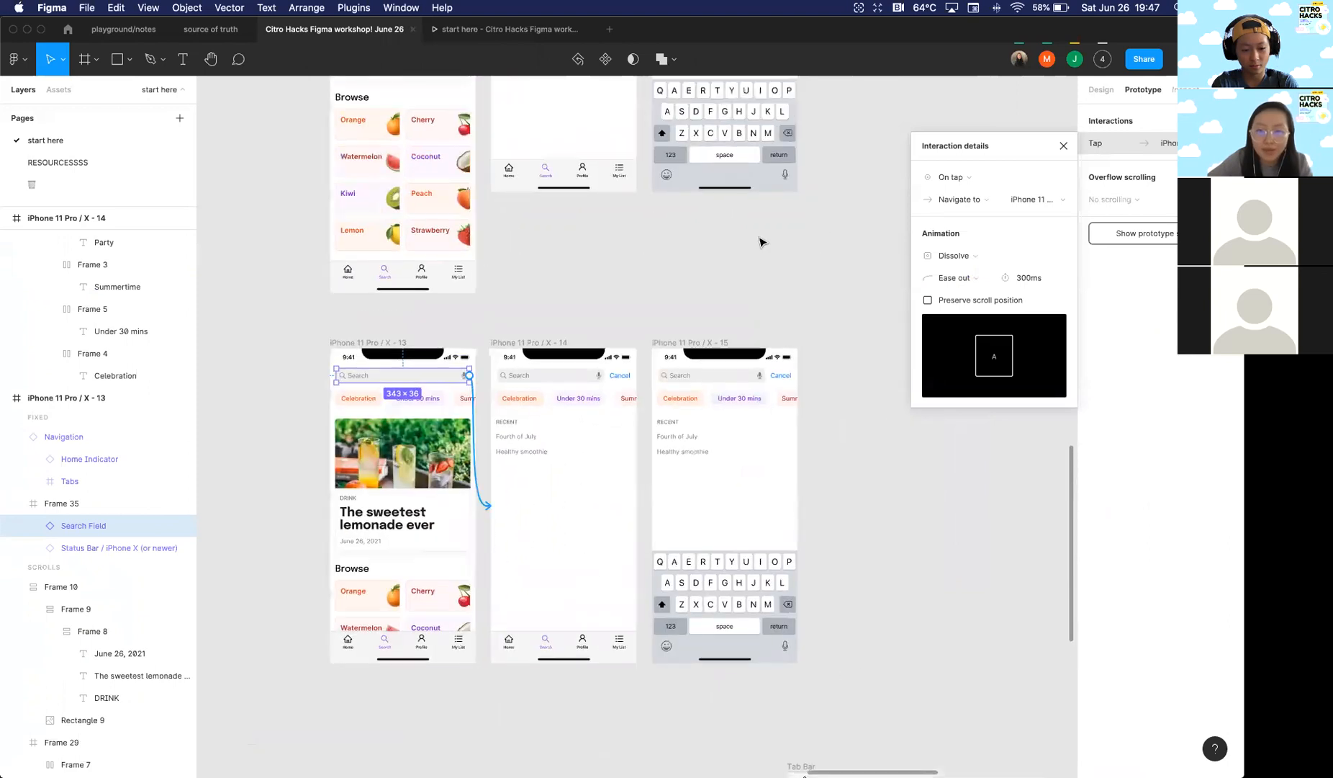
scroll(697, 269, "up", 2)
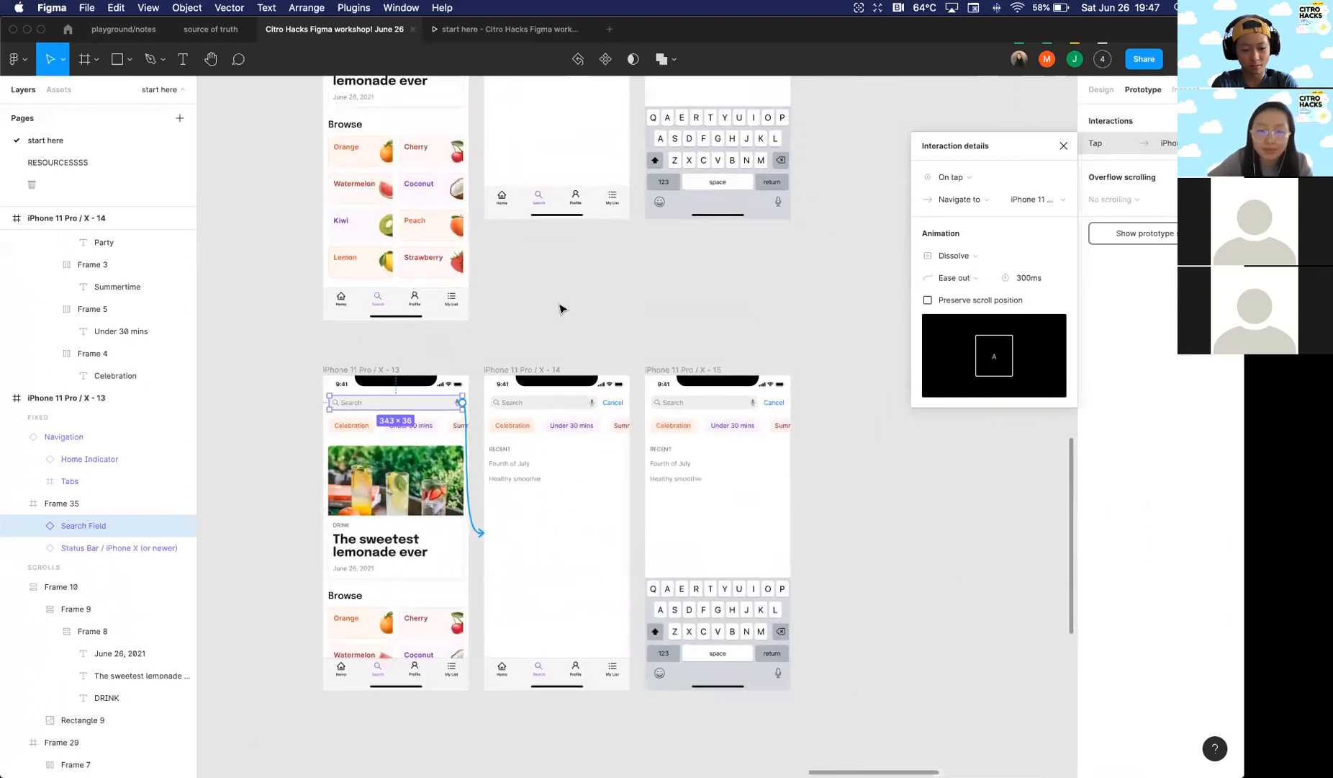
scroll(562, 308, "up", 3)
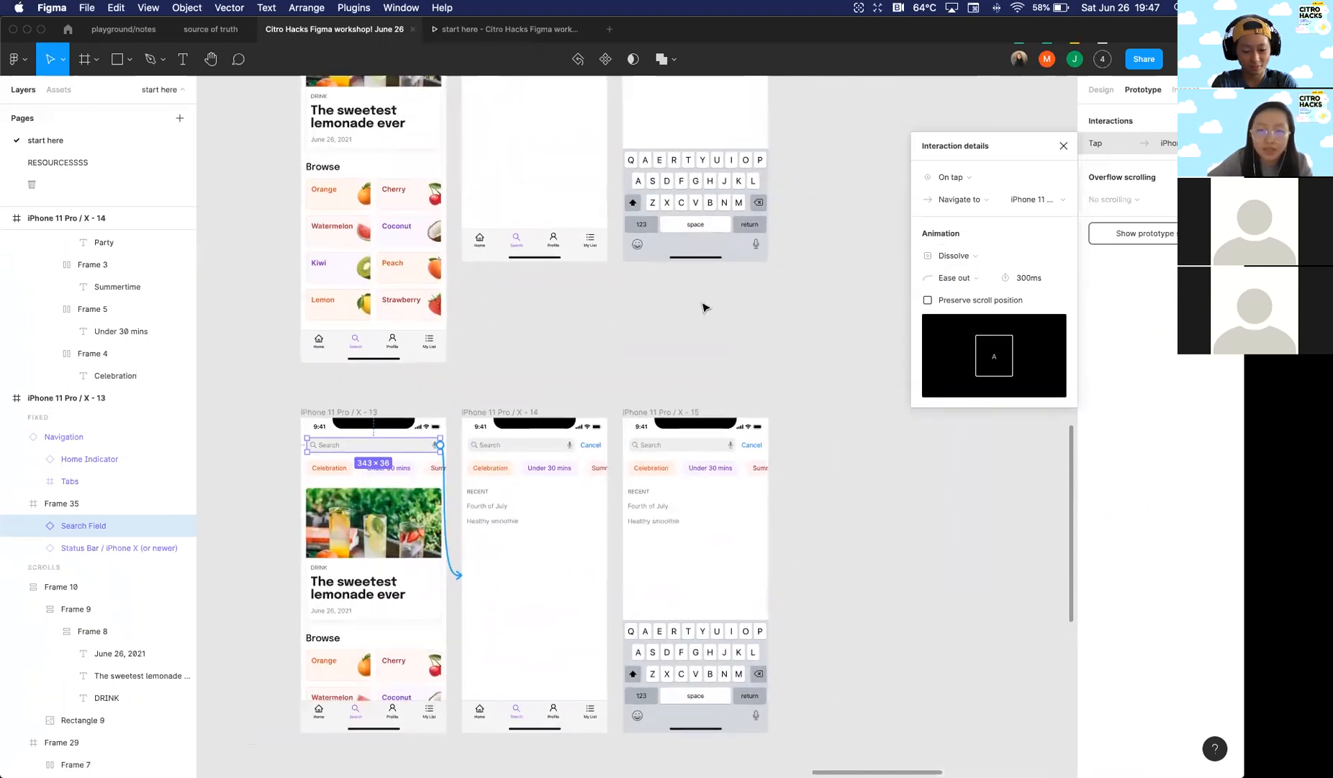
scroll(702, 305, "up", 4)
scroll(666, 487, "up", 3)
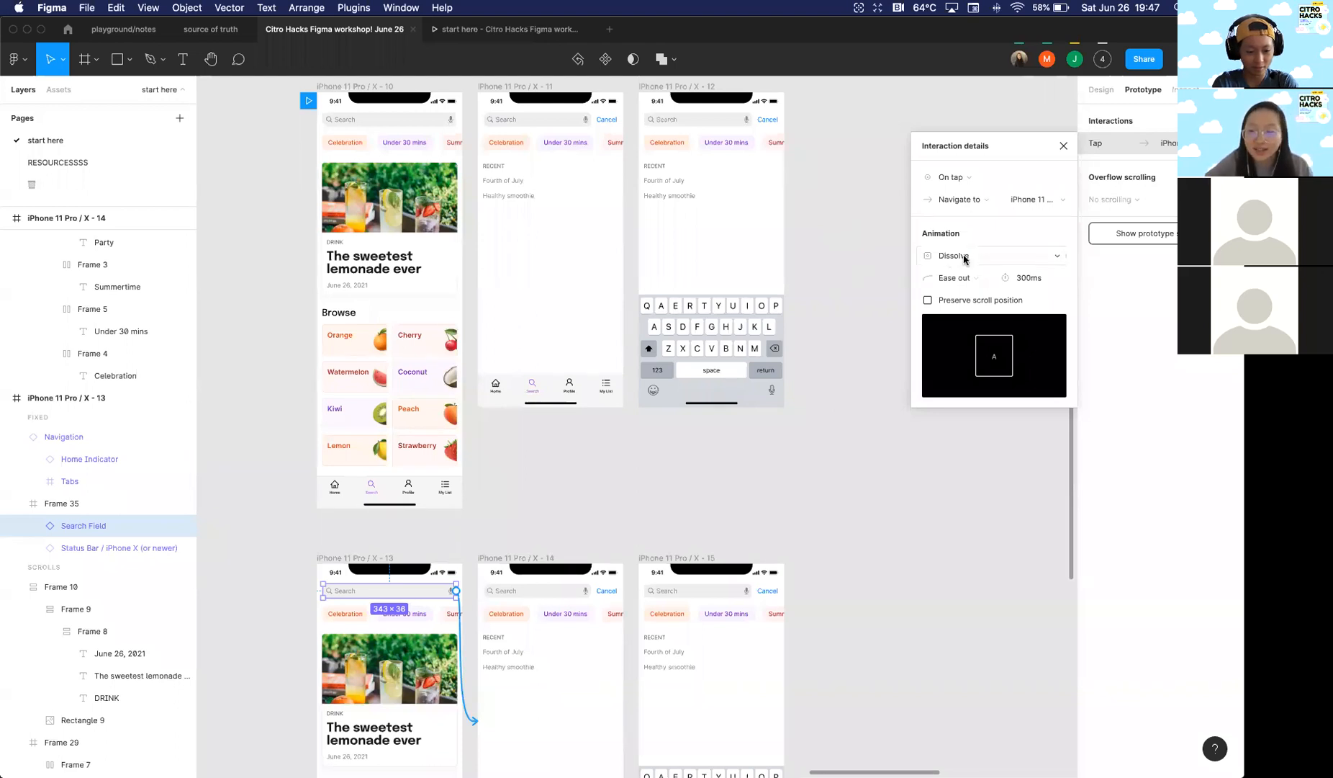
left_click(966, 258)
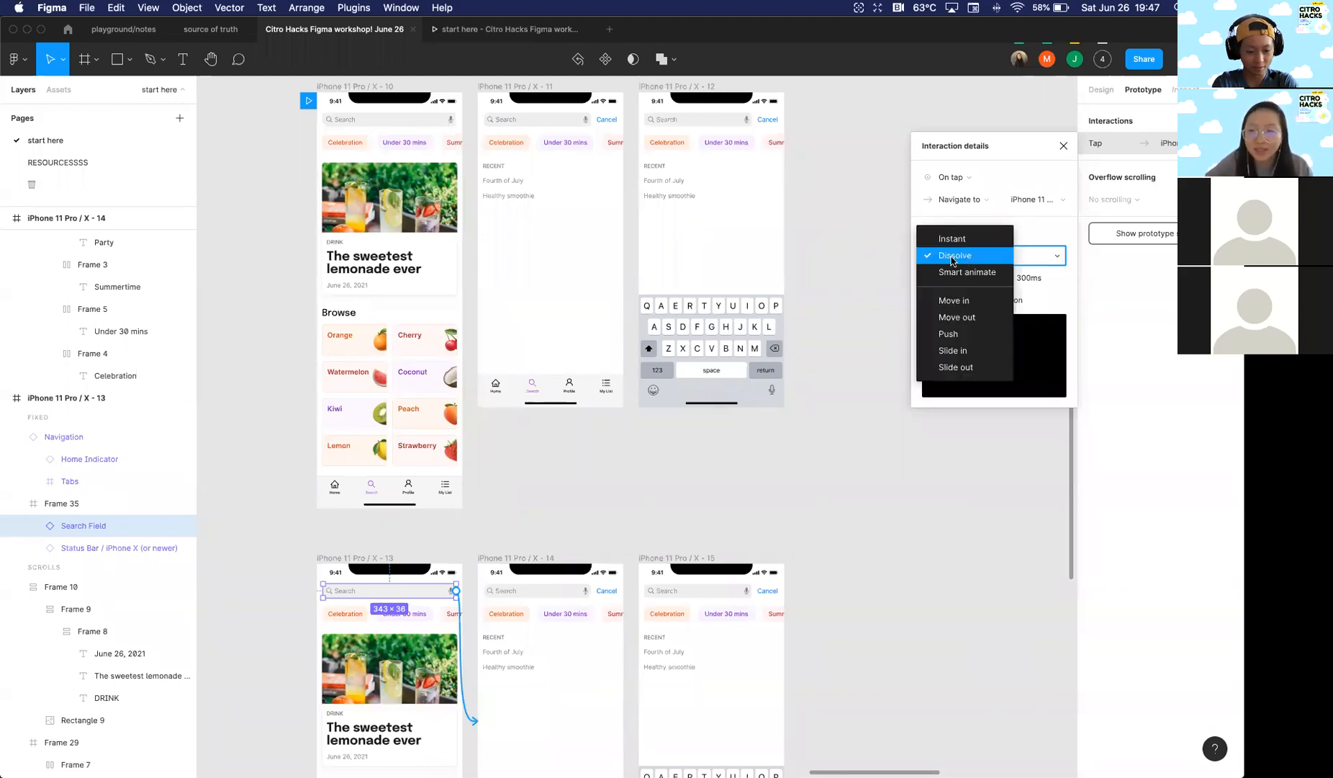
left_click(952, 261)
left_click(951, 261)
left_click(963, 257)
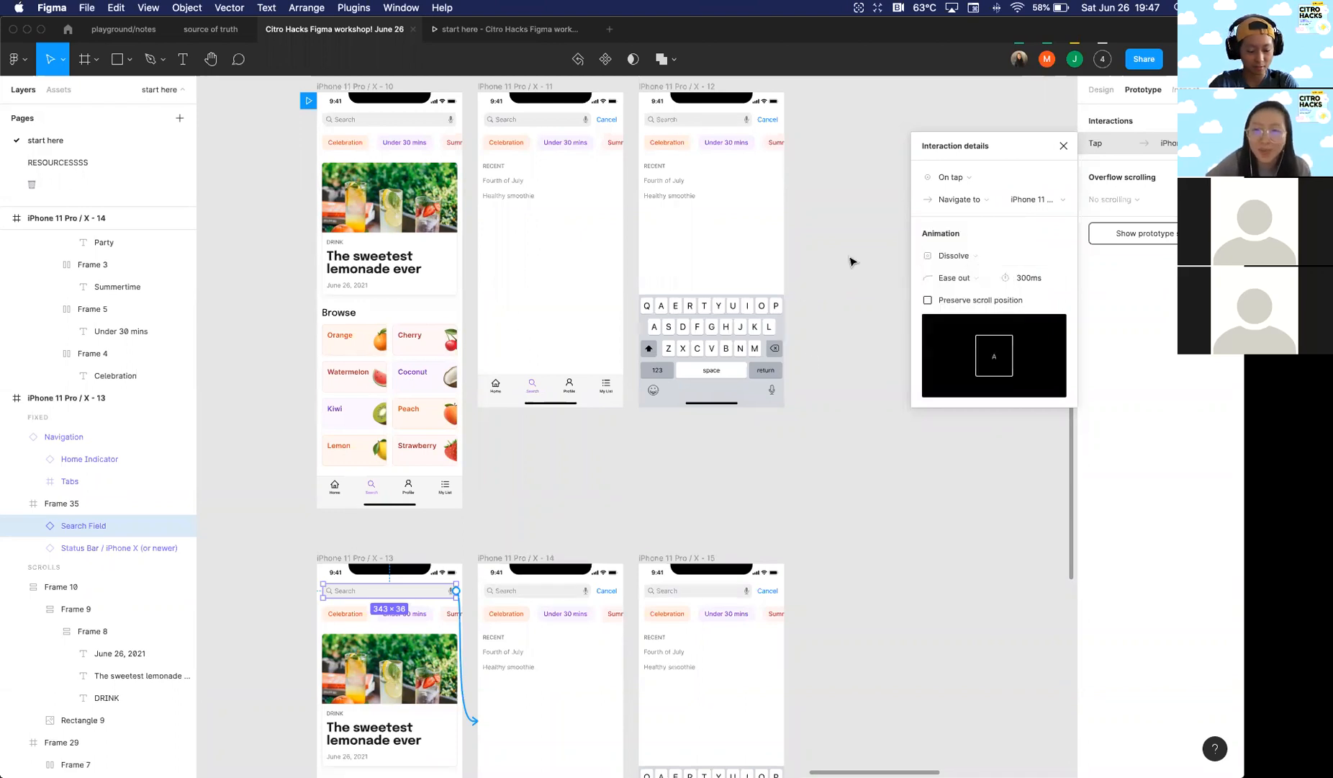
Step: Check the animation settings of the reference interaction from the header in iPhone 11 Pro / X - 10 to iPhone 11 Pro / X - 11
left_click(842, 223)
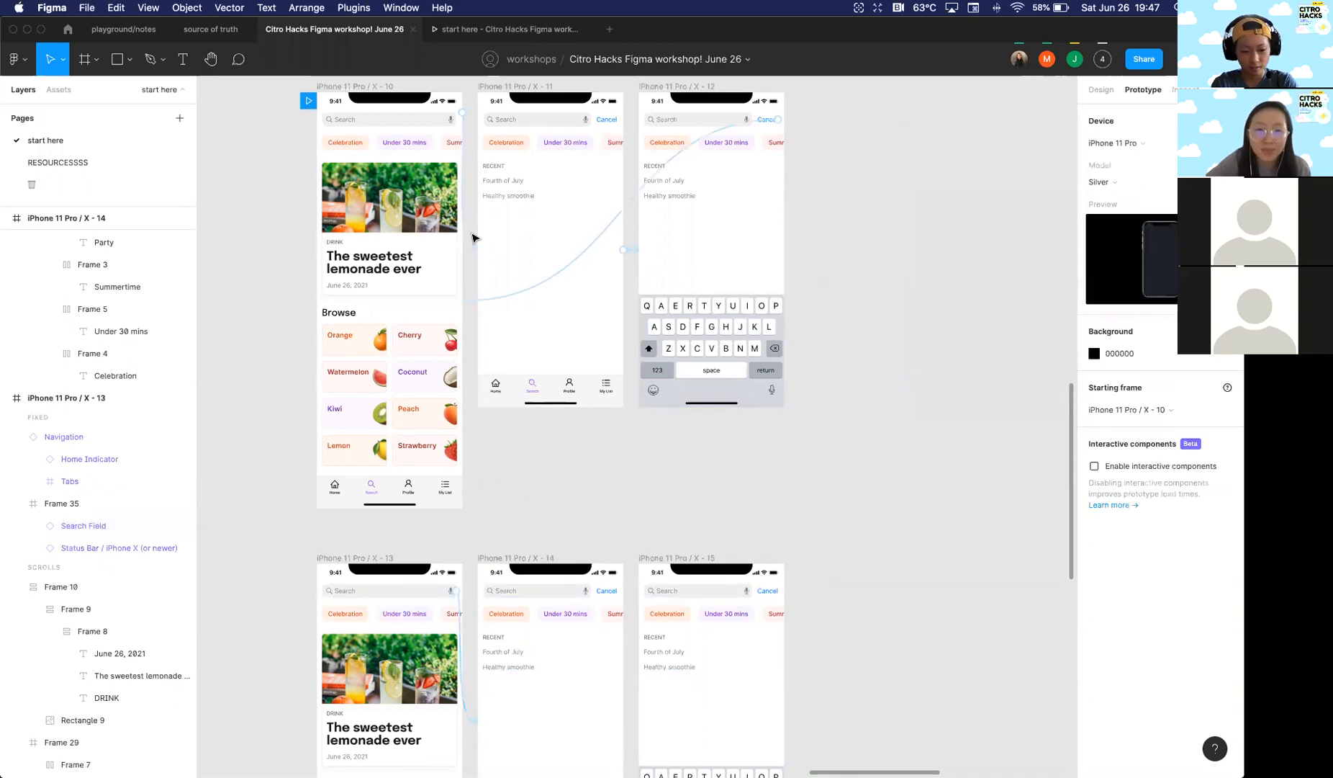
left_click(473, 252)
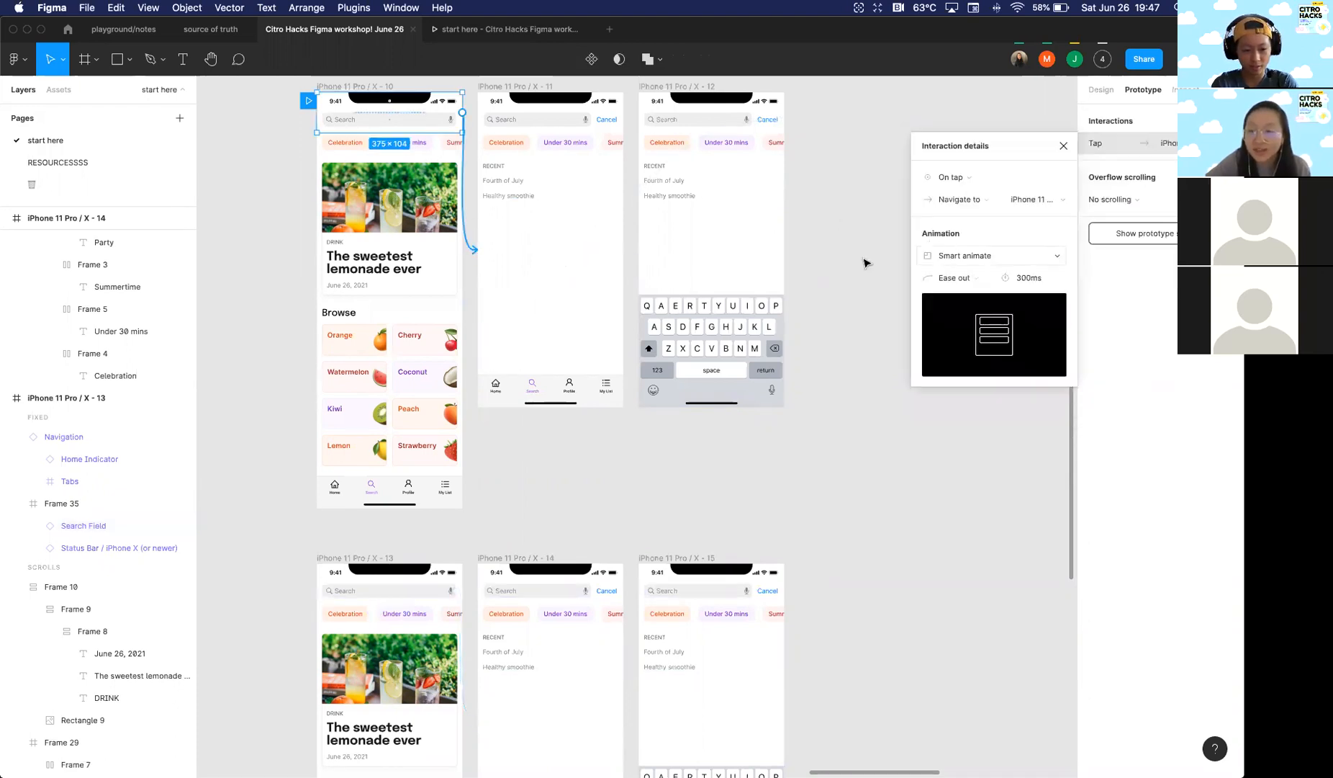
scroll(847, 298, "down", 3)
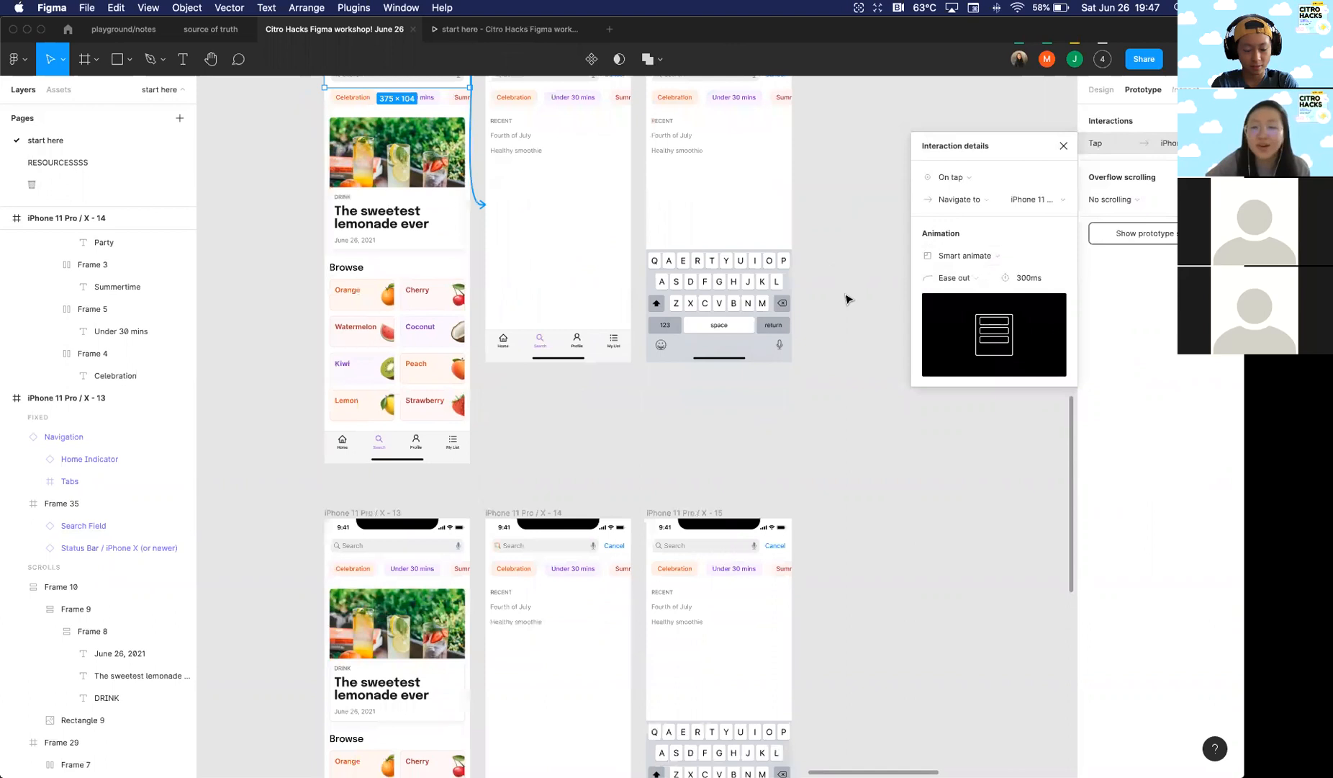
scroll(844, 302, "up", 3)
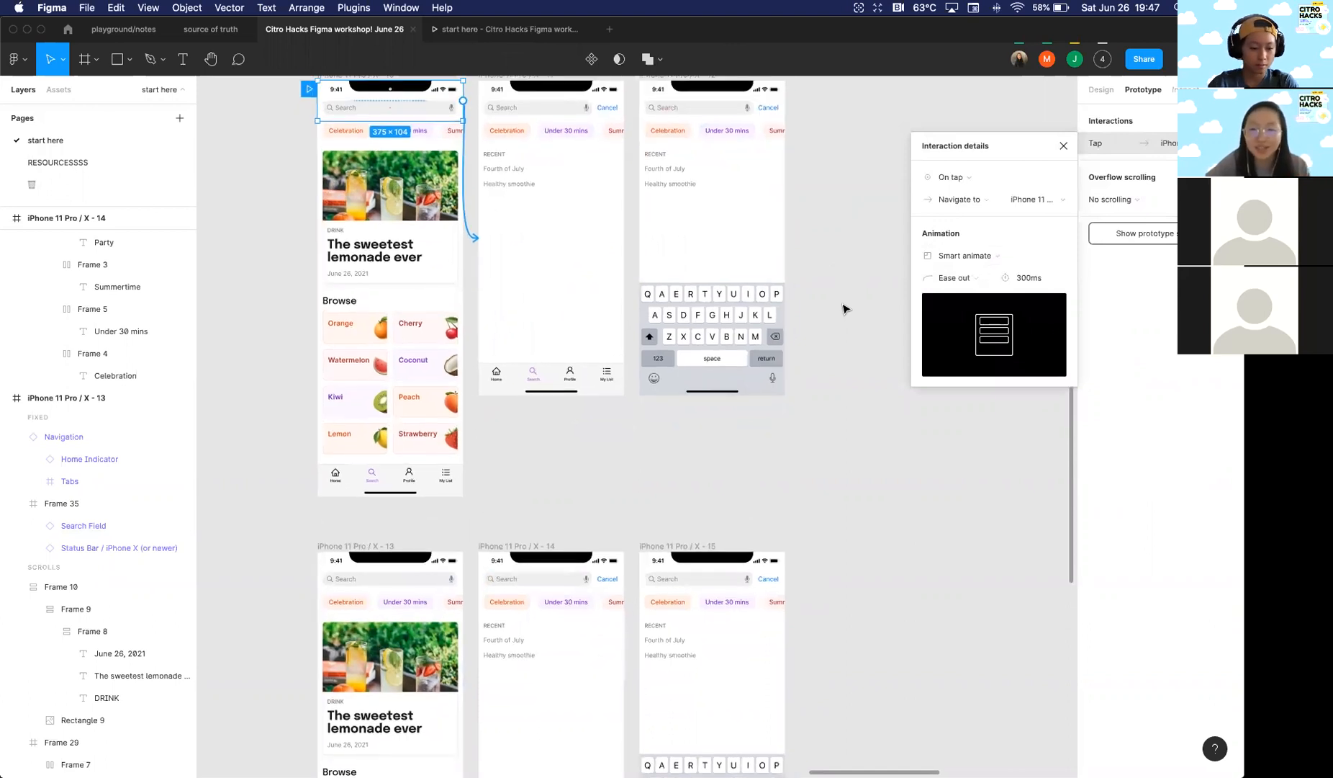
scroll(836, 342, "up", 2)
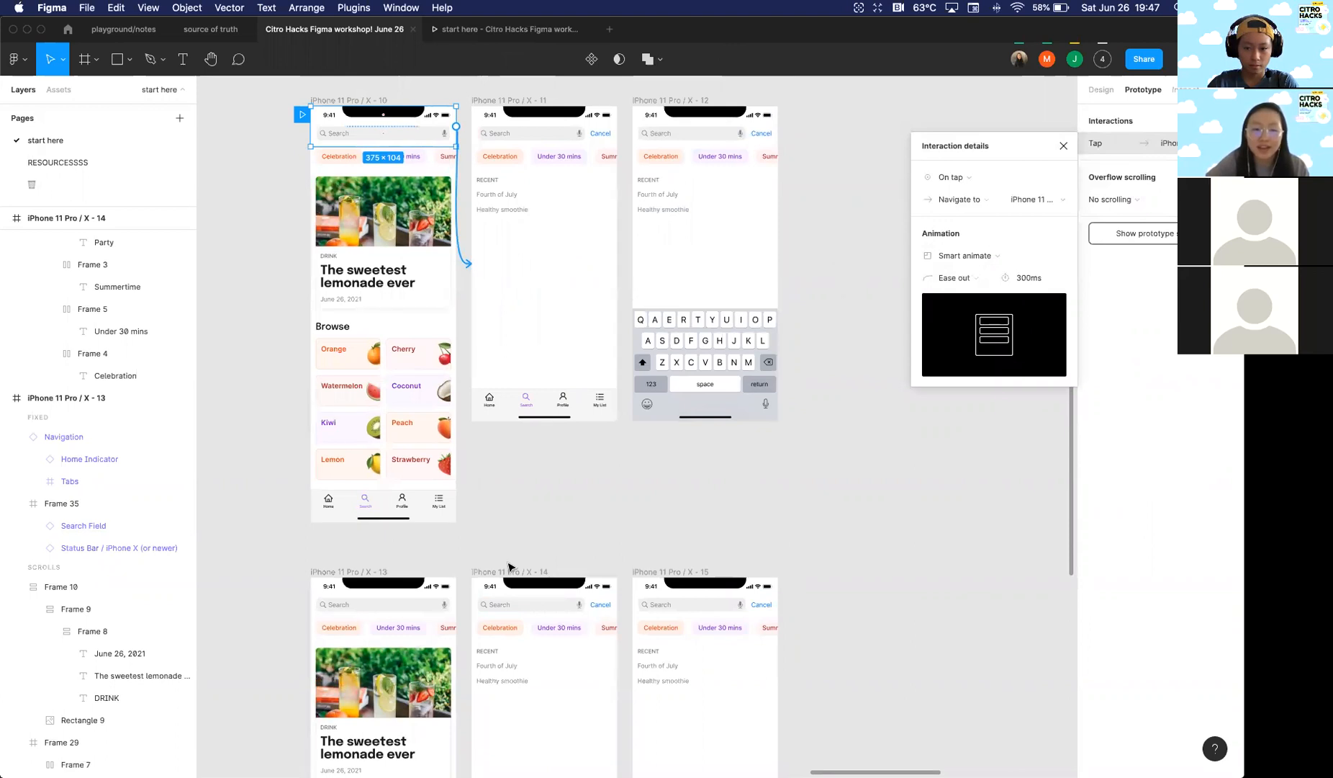
scroll(509, 568, "down", 10)
left_click(372, 294)
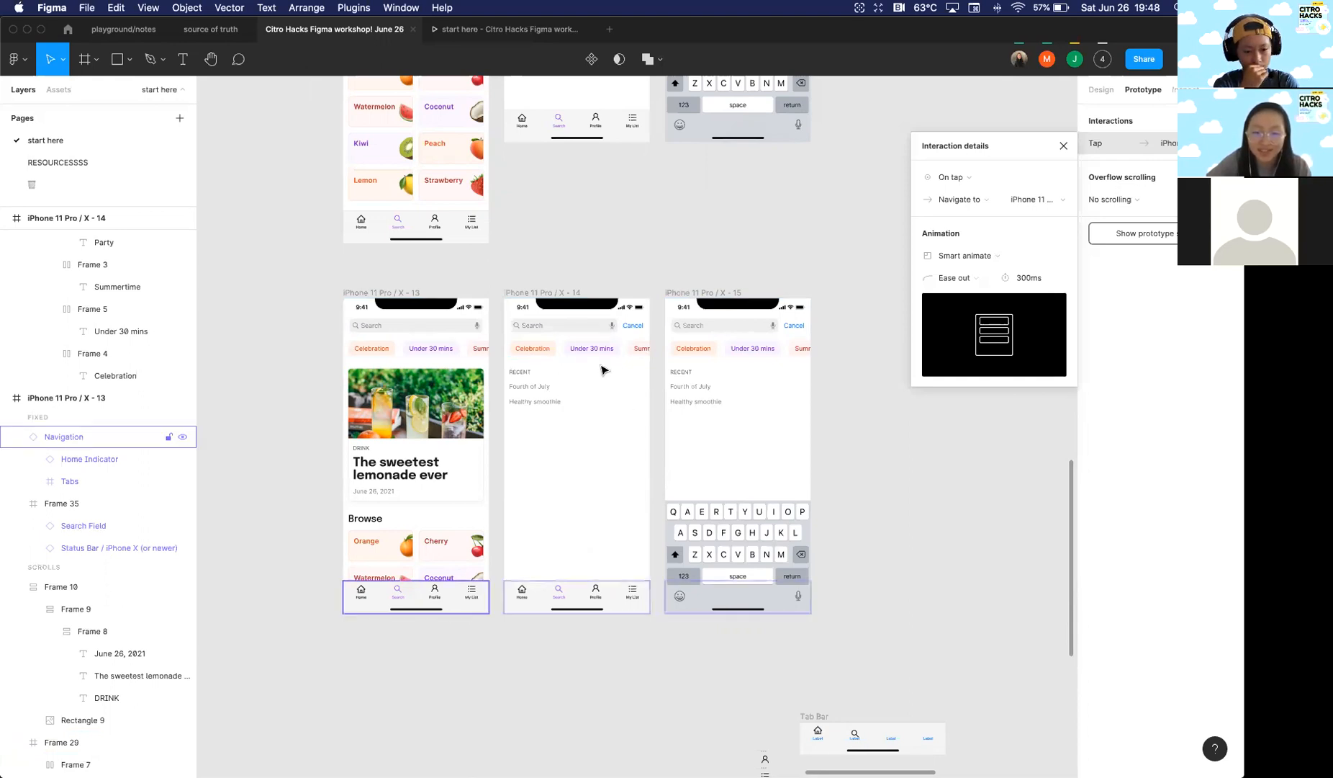
scroll(666, 274, "up", 5)
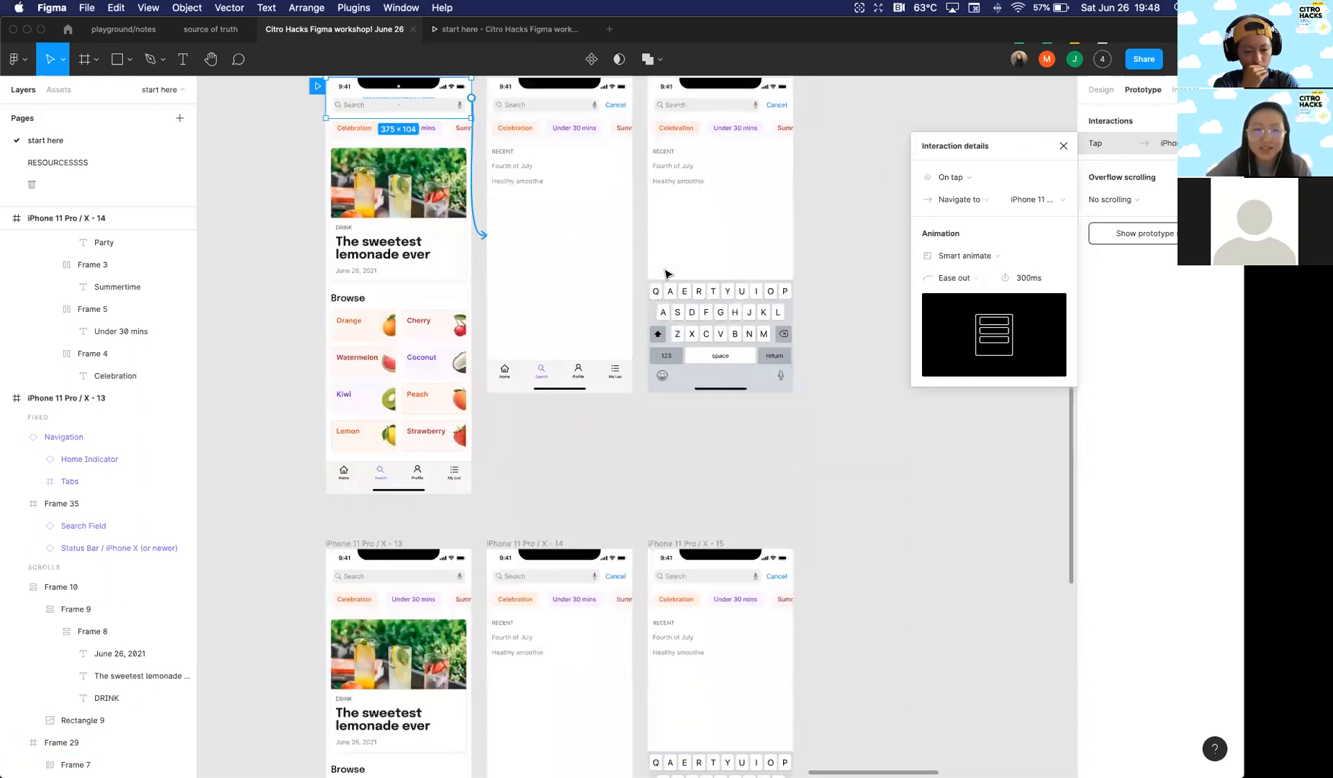
scroll(720, 432, "down", 3)
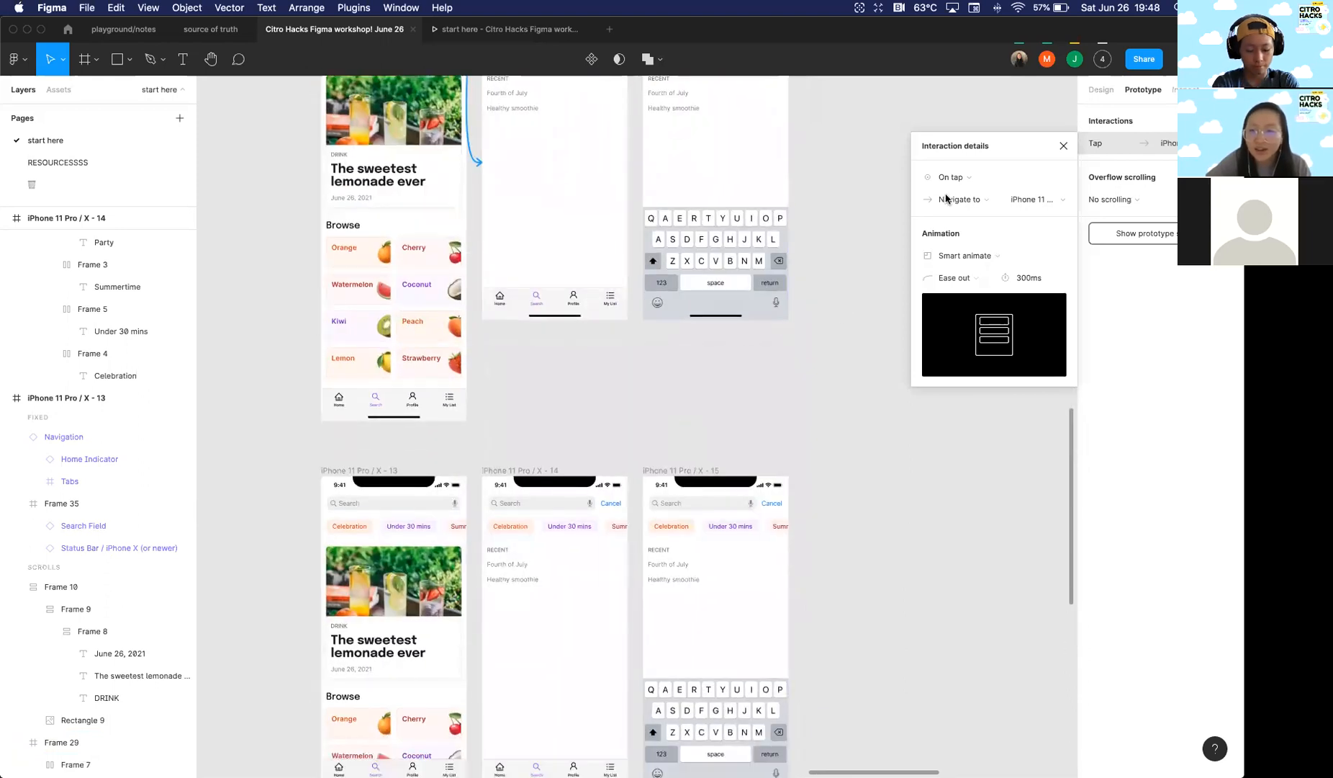
scroll(769, 403, "down", 3)
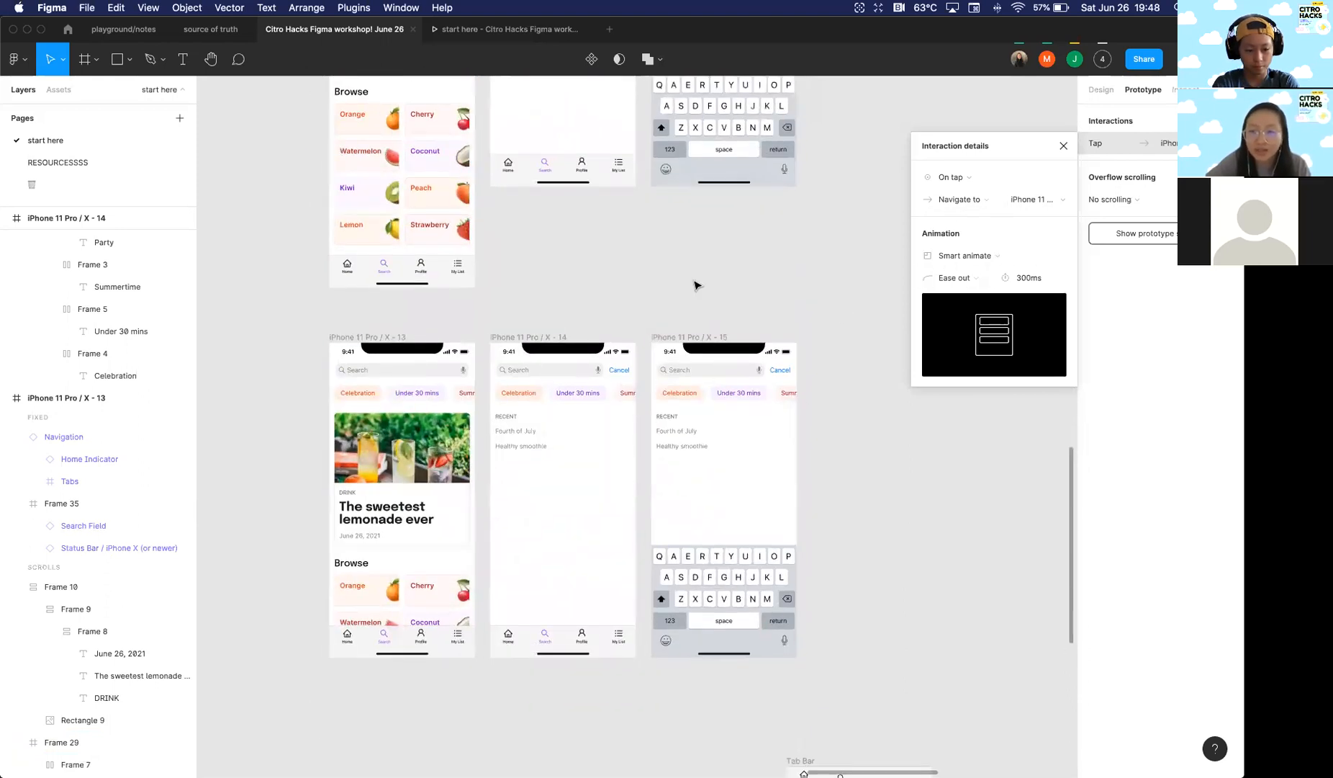
Step: Set the animation of the search field's interaction from iPhone 11 Pro / X - 13 to iPhone 11 Pro / X - 14 to Smart animate
left_click(495, 300)
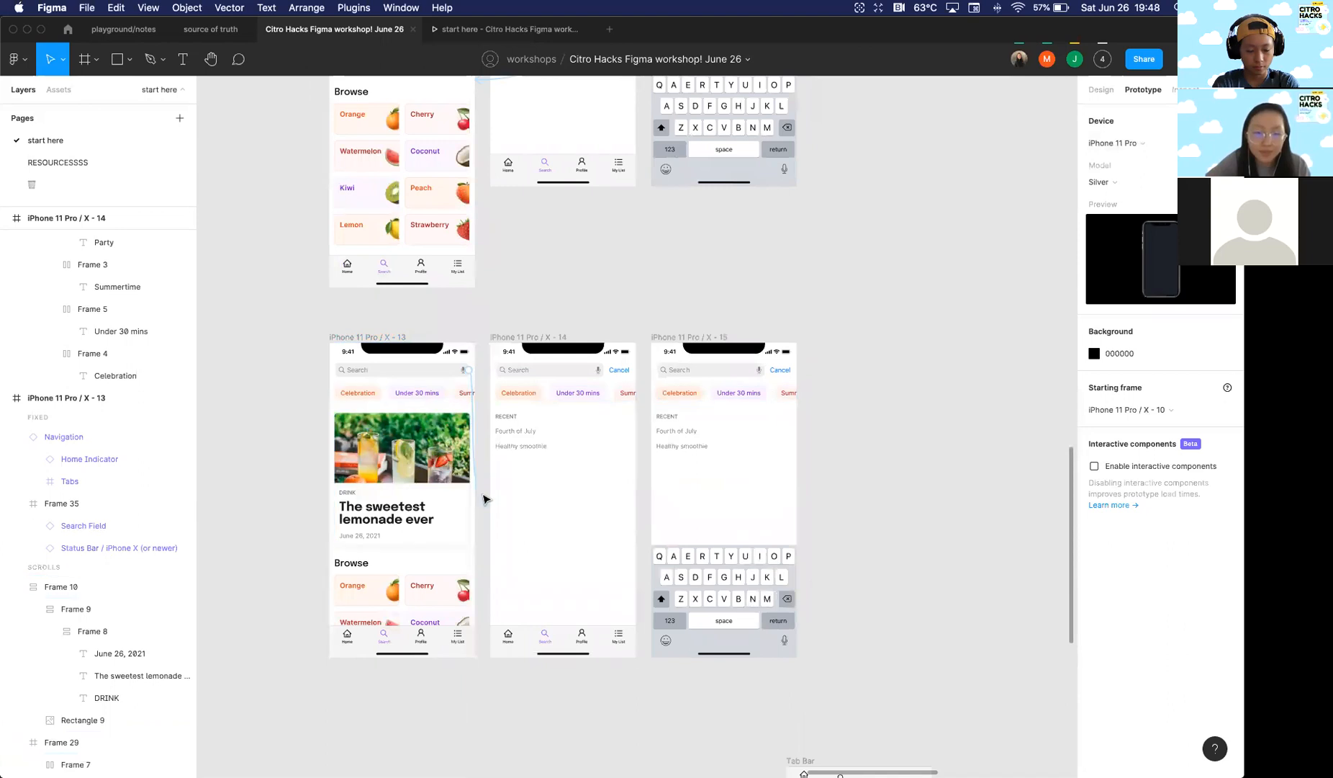
left_click(486, 500)
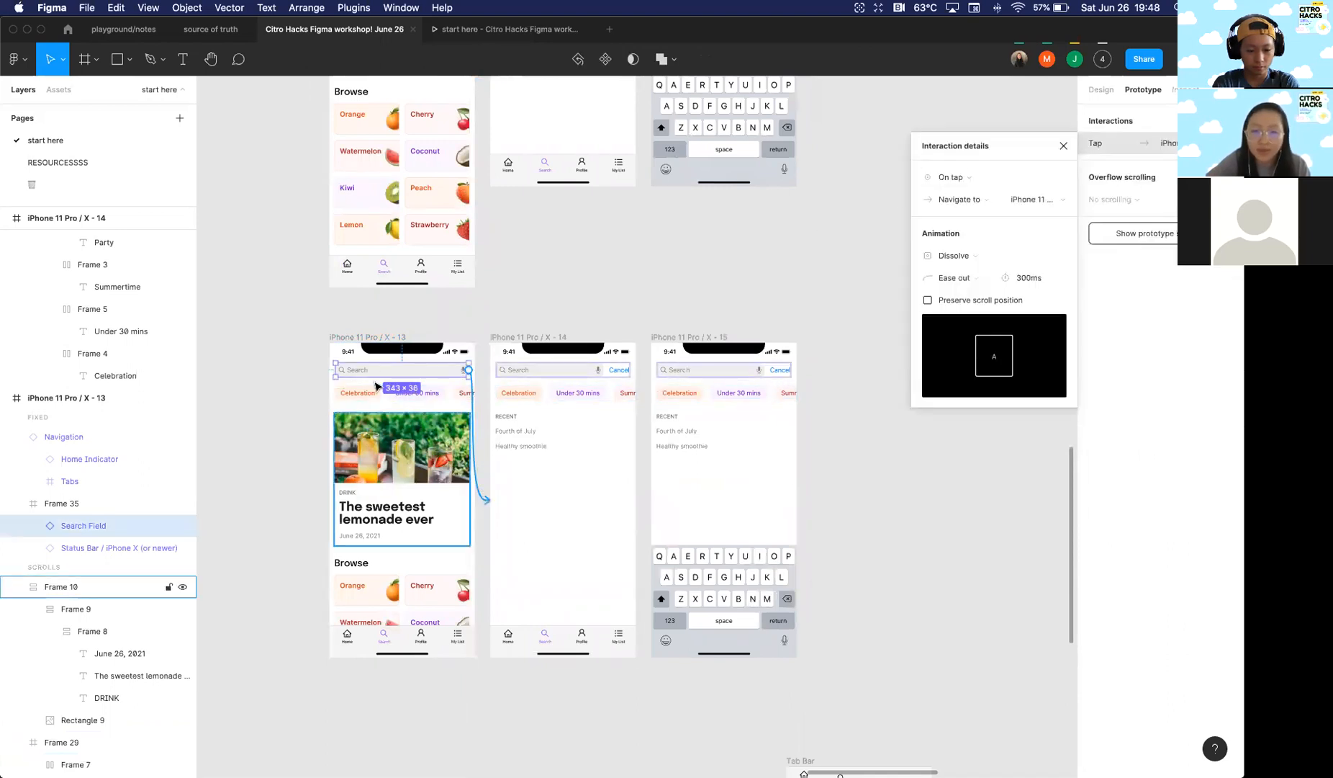
left_click(984, 254)
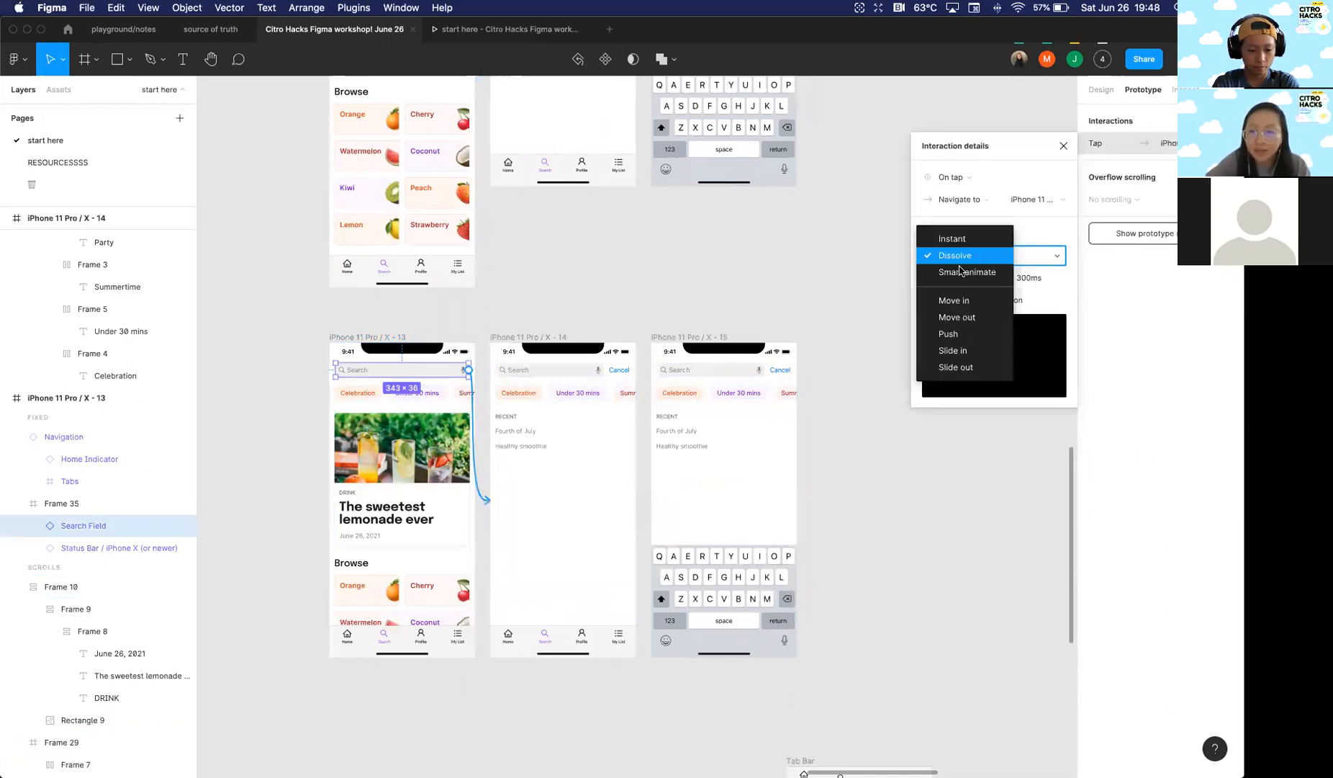
left_click(959, 269)
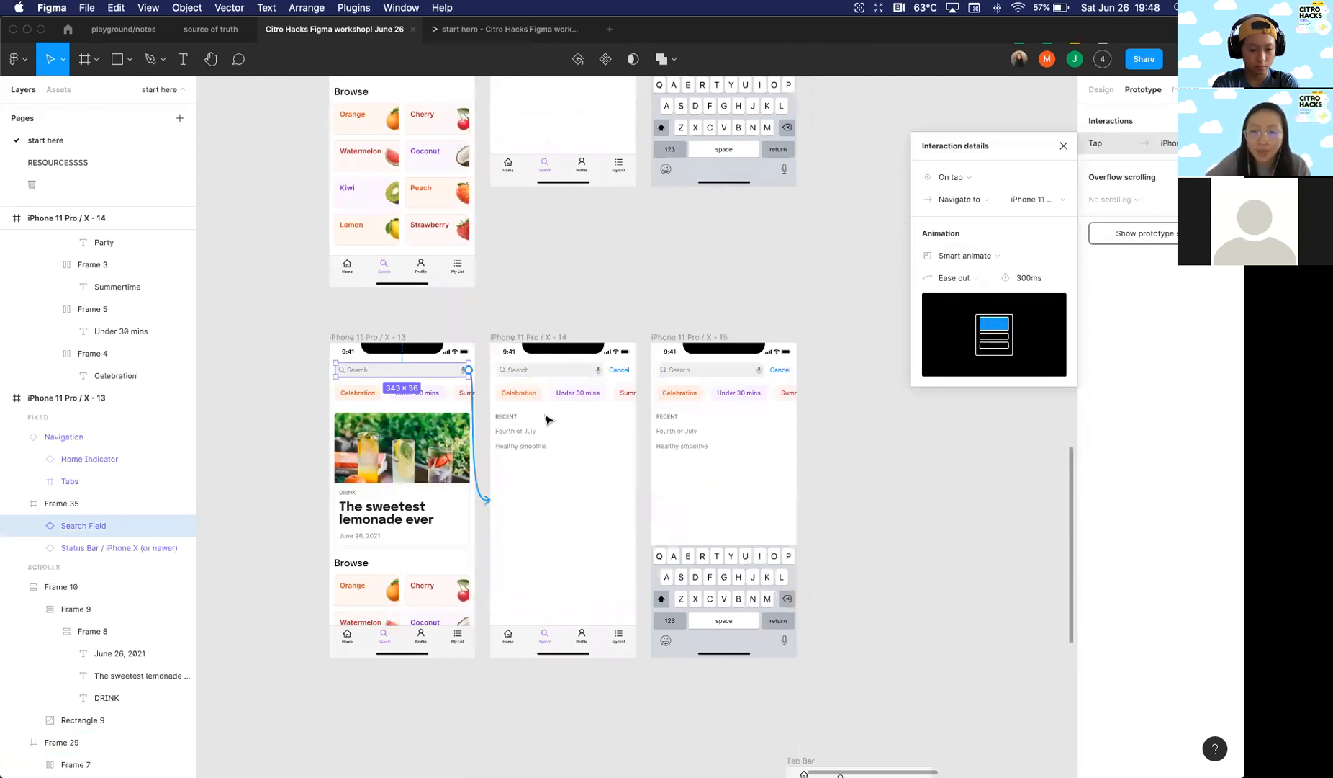
left_click(1062, 145)
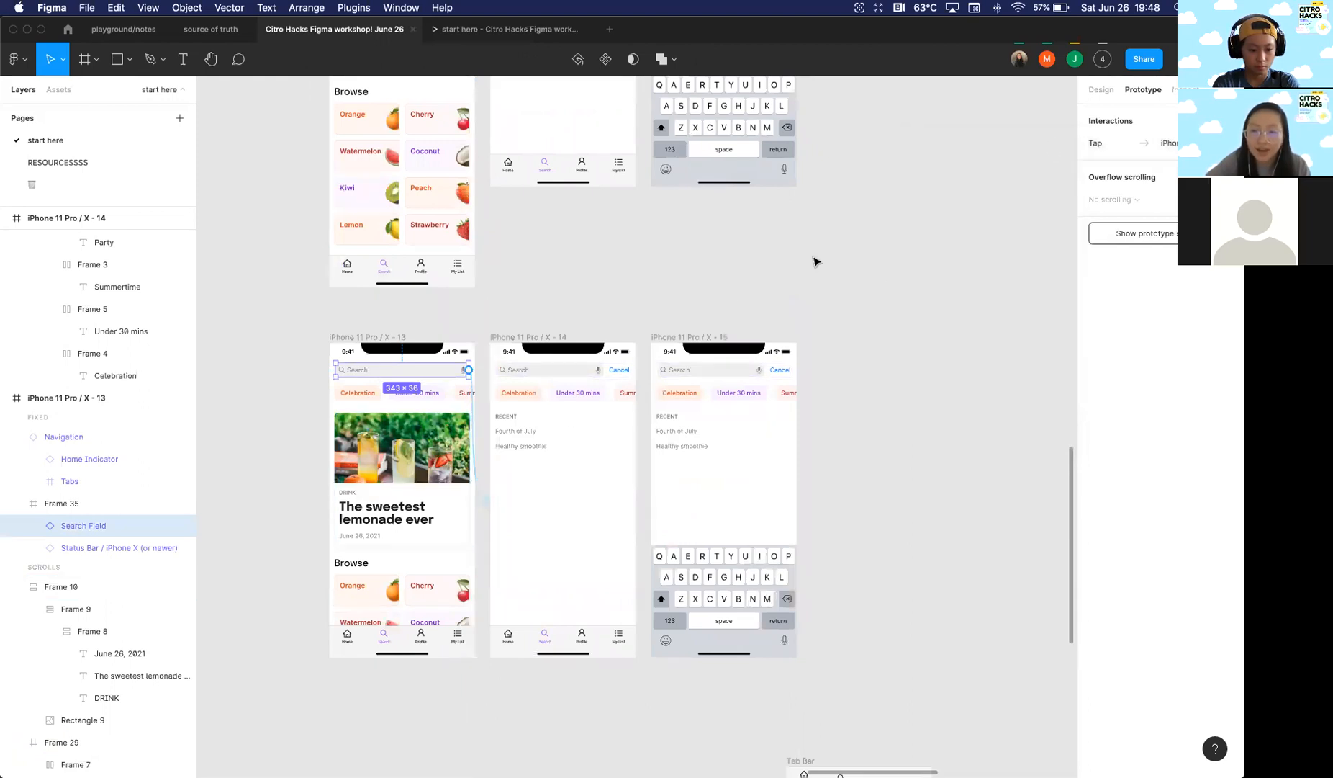
left_click(816, 266)
Step: Add an After delay prototype interaction from the iPhone 11 Pro / X - 14 frame to iPhone 11 Pro / X - 15
scroll(792, 268, "down", 2)
scroll(792, 268, "left", 1)
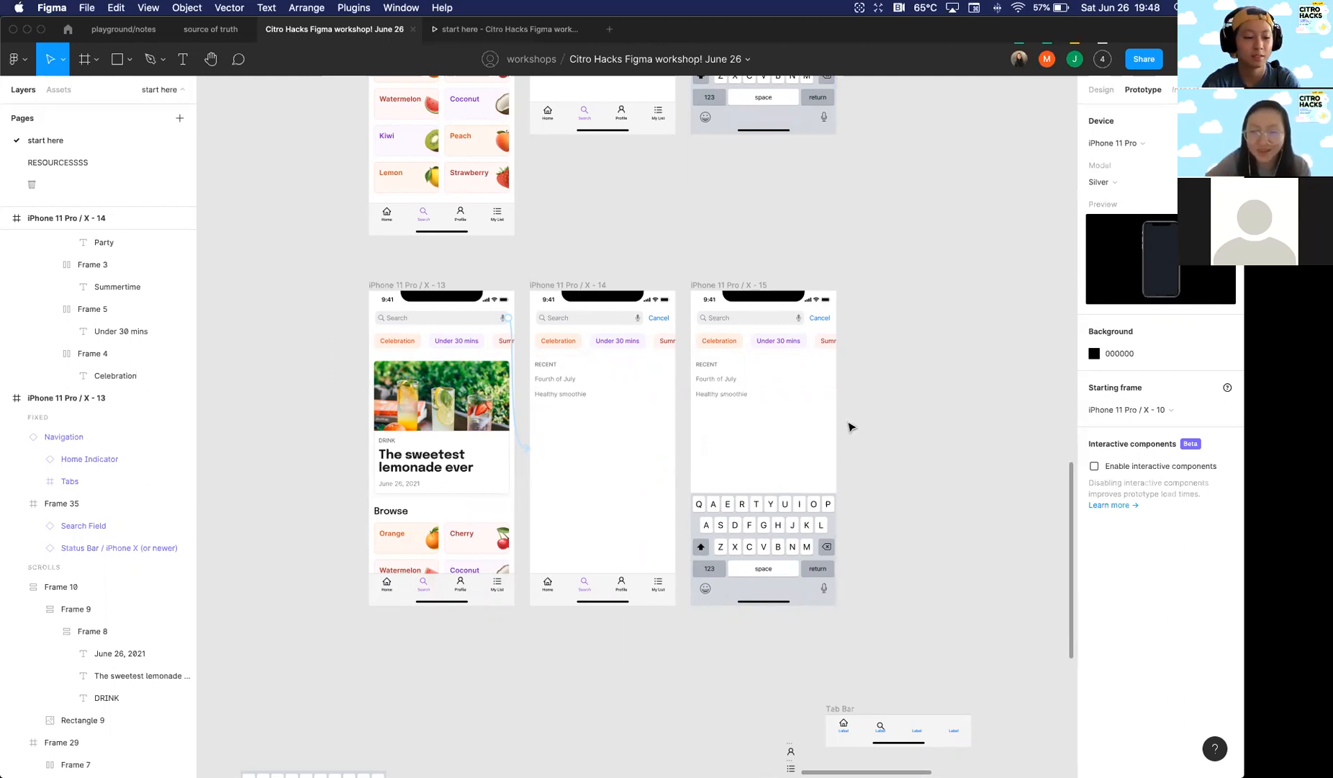
scroll(601, 451, "down", 1)
left_click(565, 249)
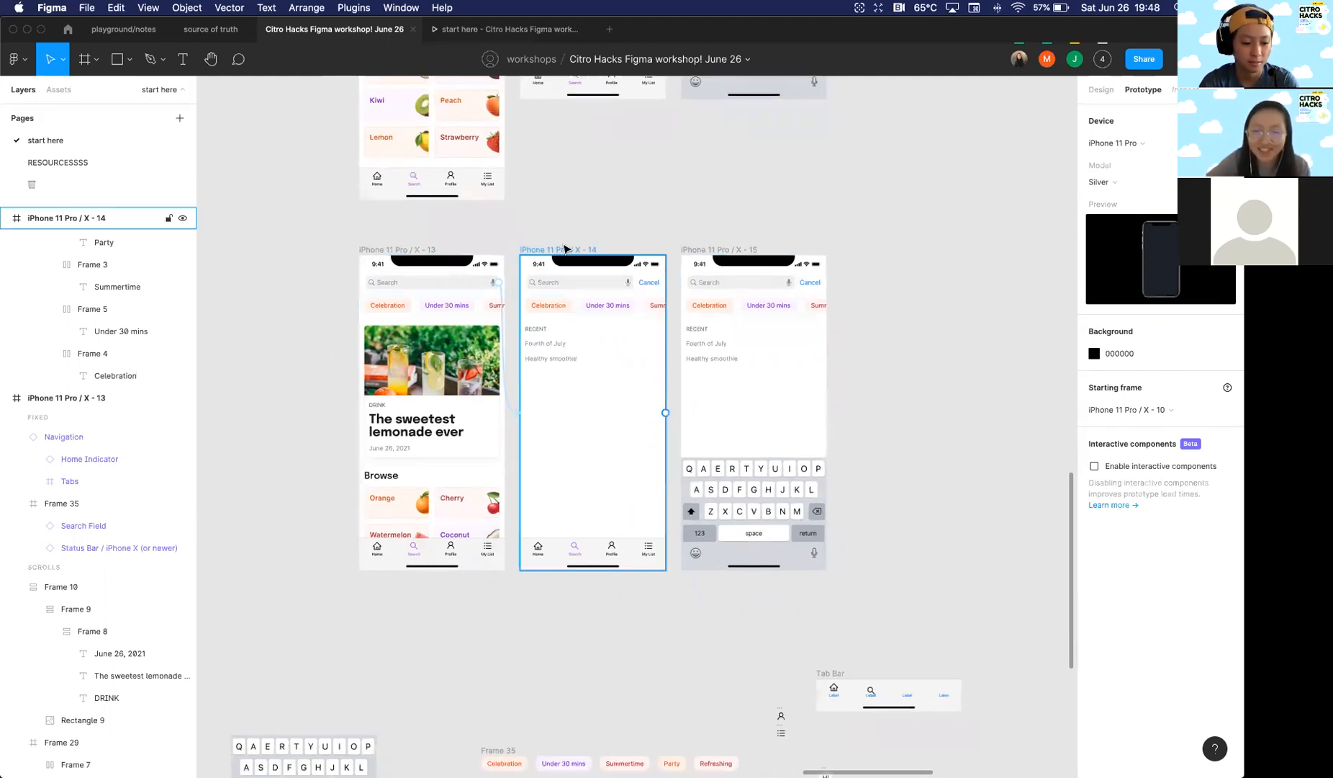
scroll(533, 234, "right", 1)
scroll(533, 234, "down", 1)
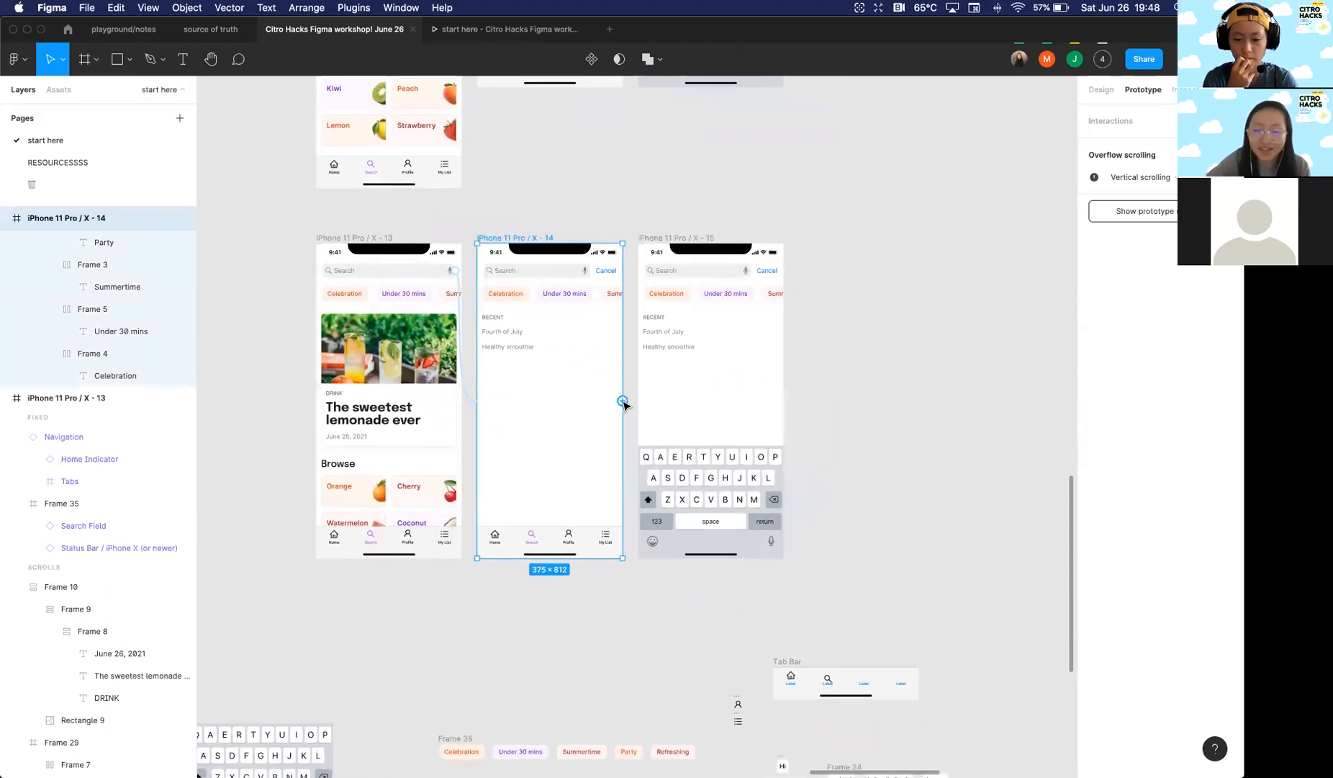
left_click_drag(623, 401, 640, 407)
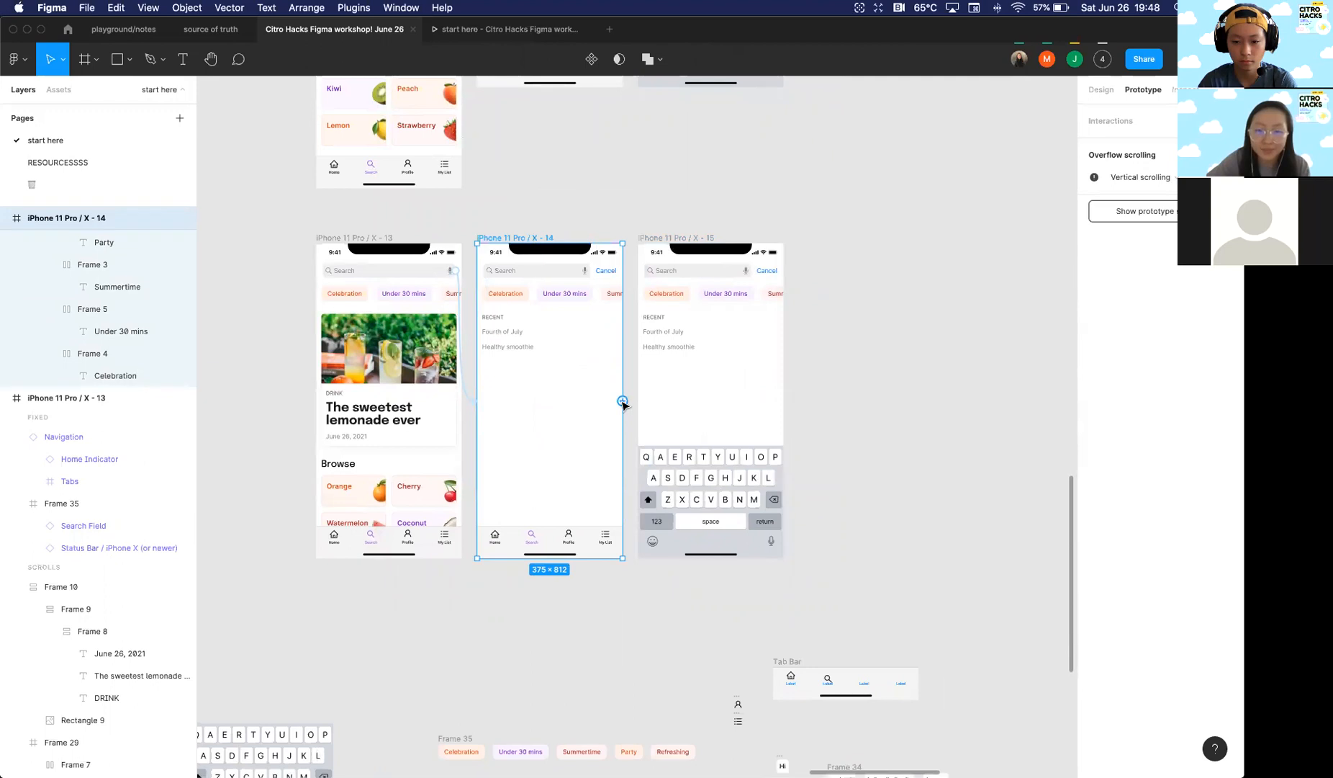
left_click_drag(622, 401, 677, 403)
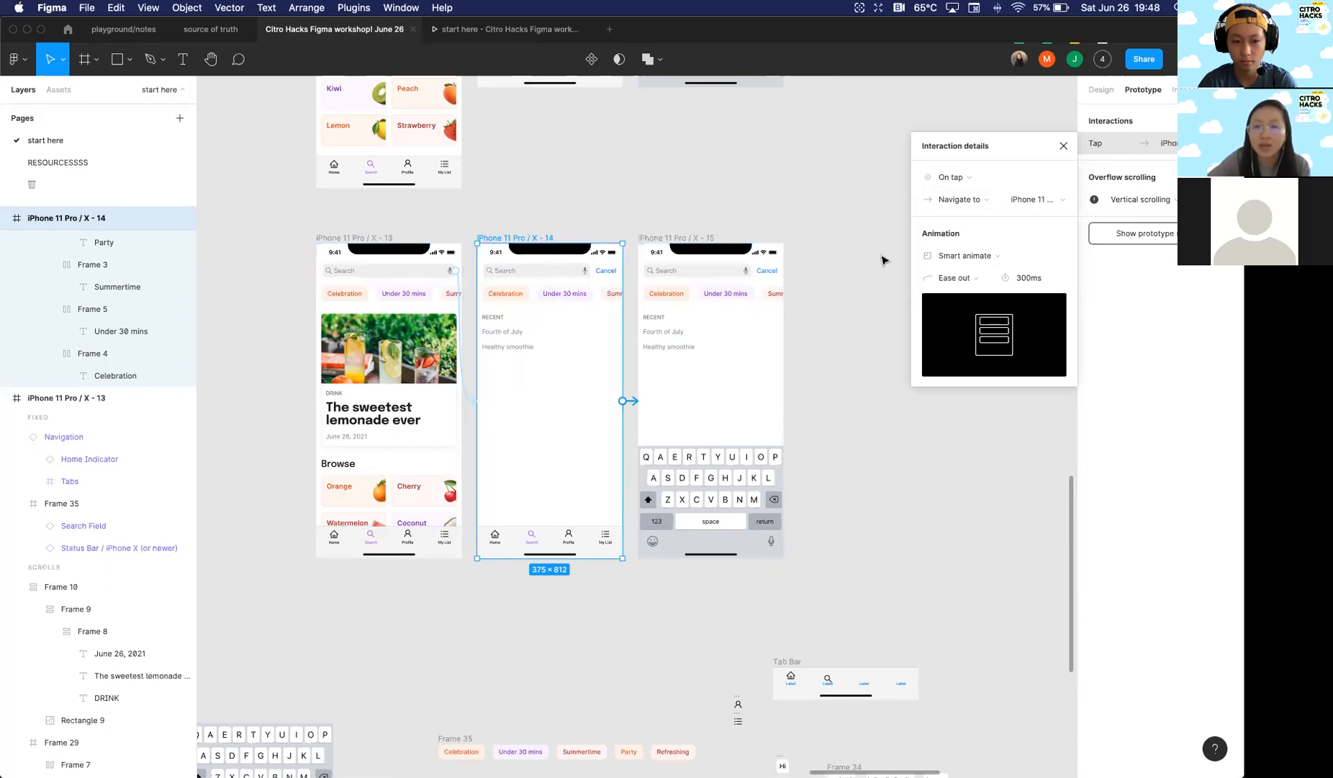
left_click(958, 177)
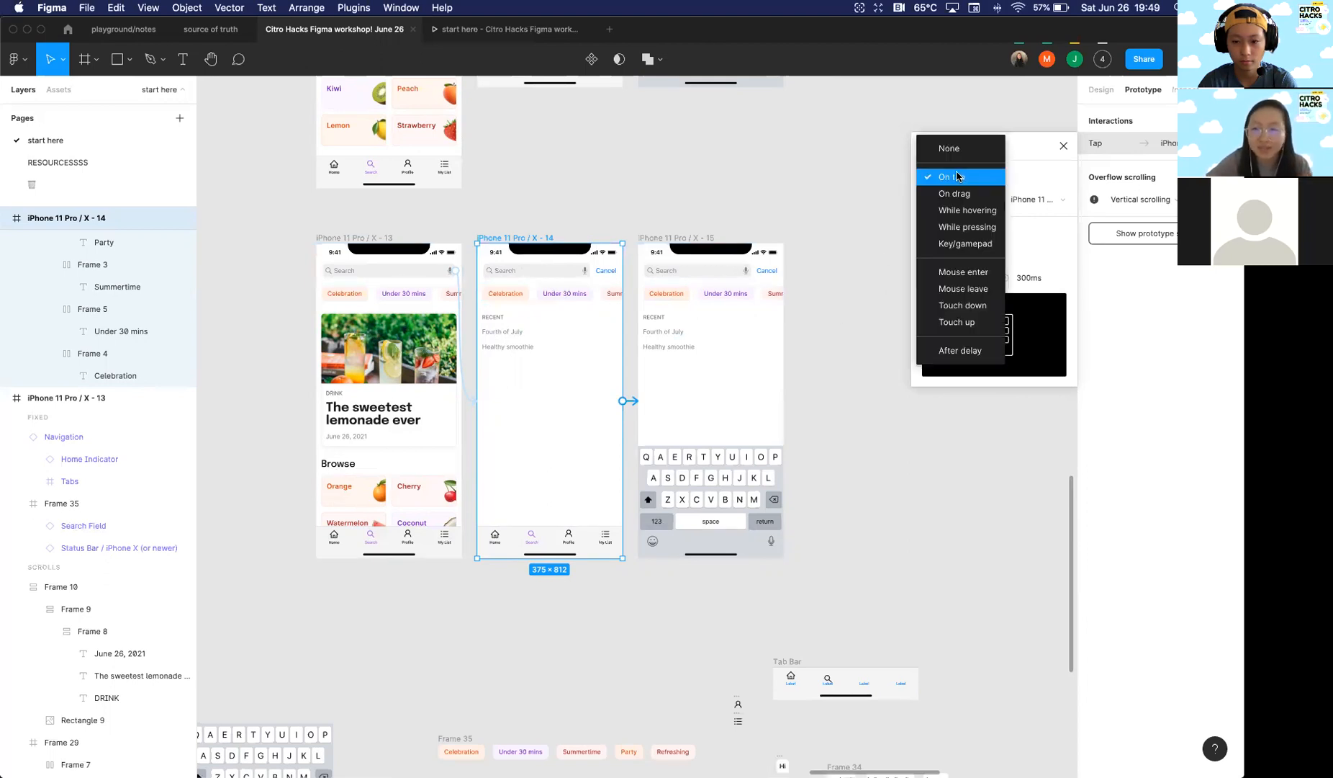
left_click(960, 351)
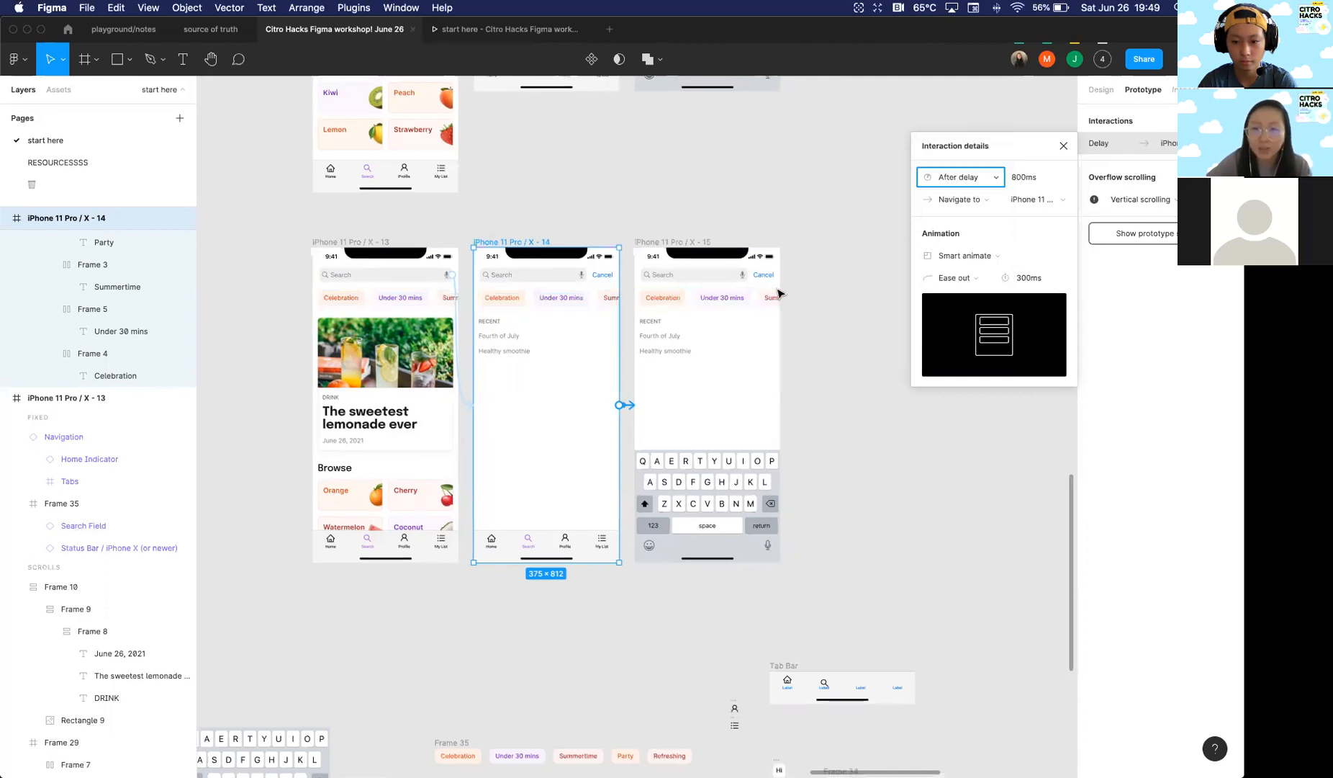
Step: Check the delay and animation settings of the reference interaction from iPhone 11 Pro / X - 11 to iPhone 11 Pro / X - 12
scroll(780, 293, "up", 5)
left_click(795, 232)
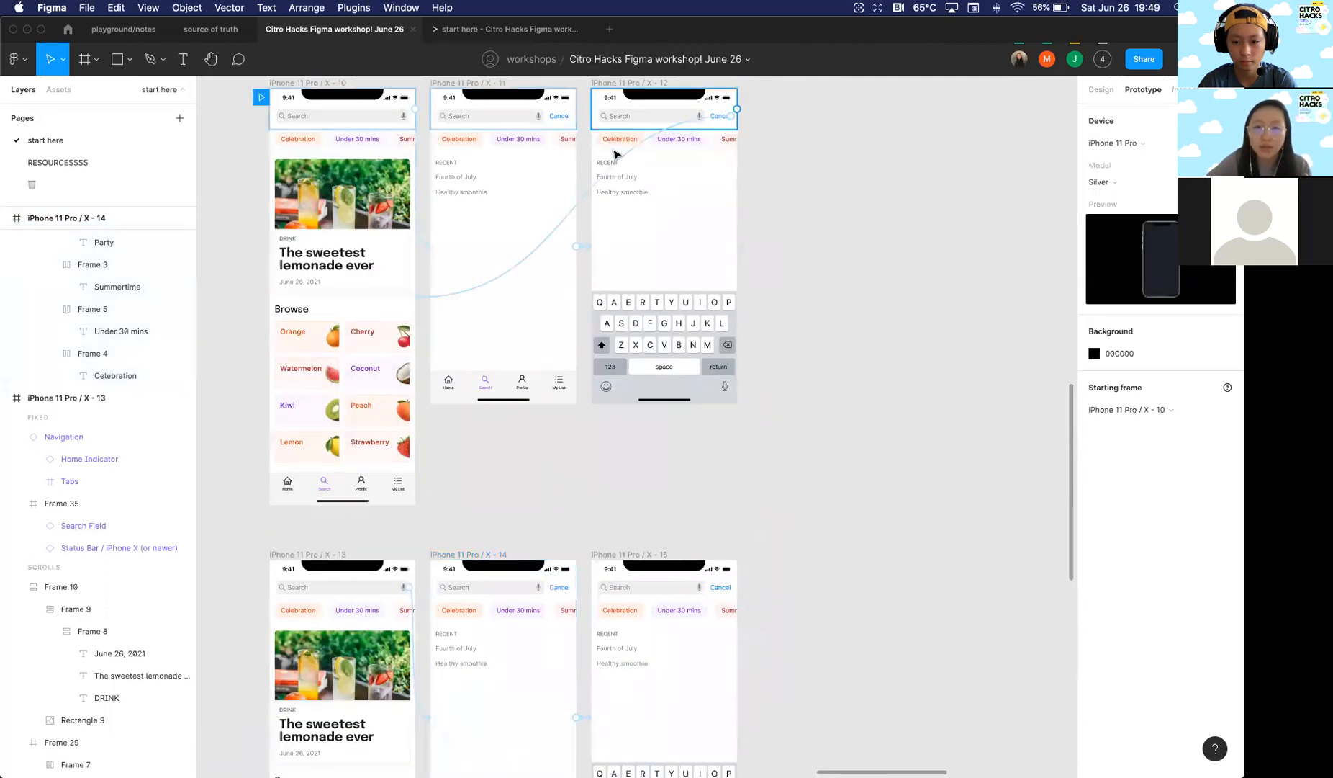
left_click(582, 248)
scroll(585, 252, "up", 5)
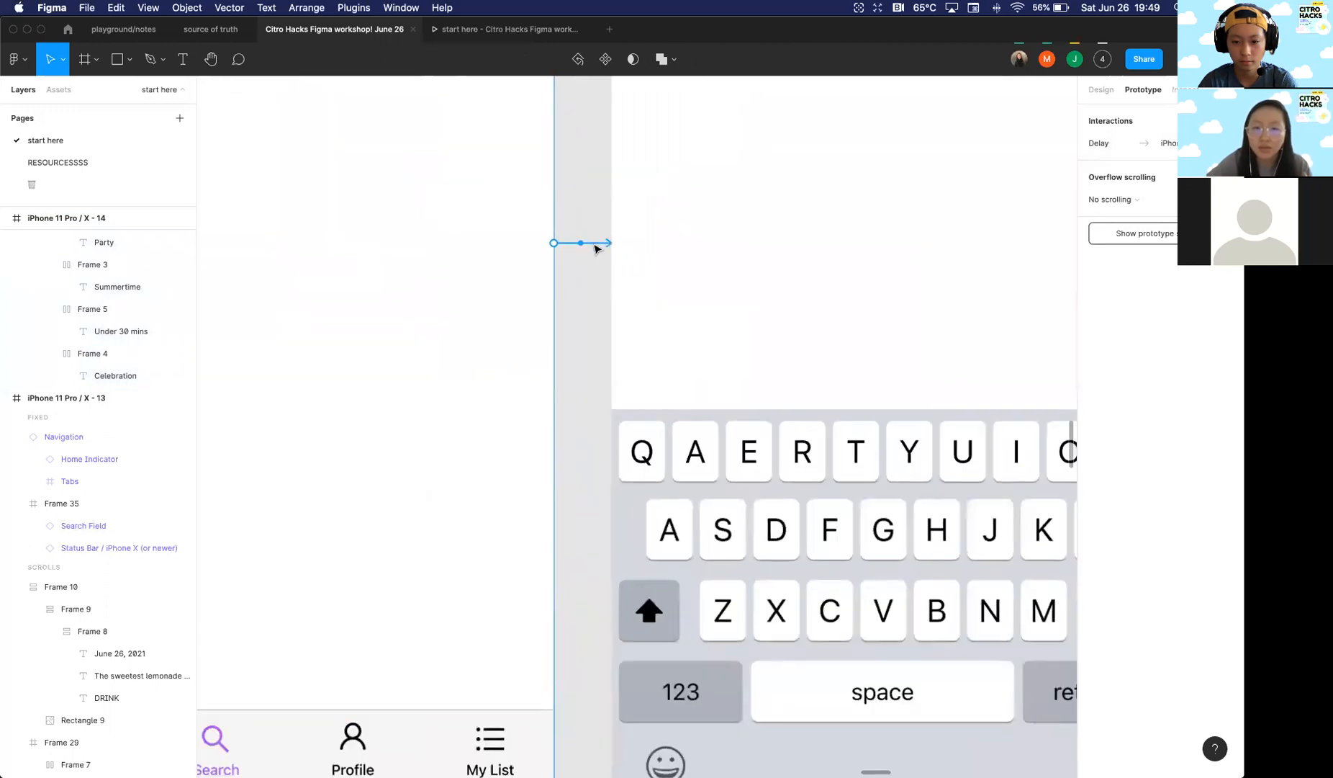
left_click(595, 247)
scroll(593, 250, "down", 2)
scroll(586, 245, "down", 5)
scroll(612, 360, "down", 5)
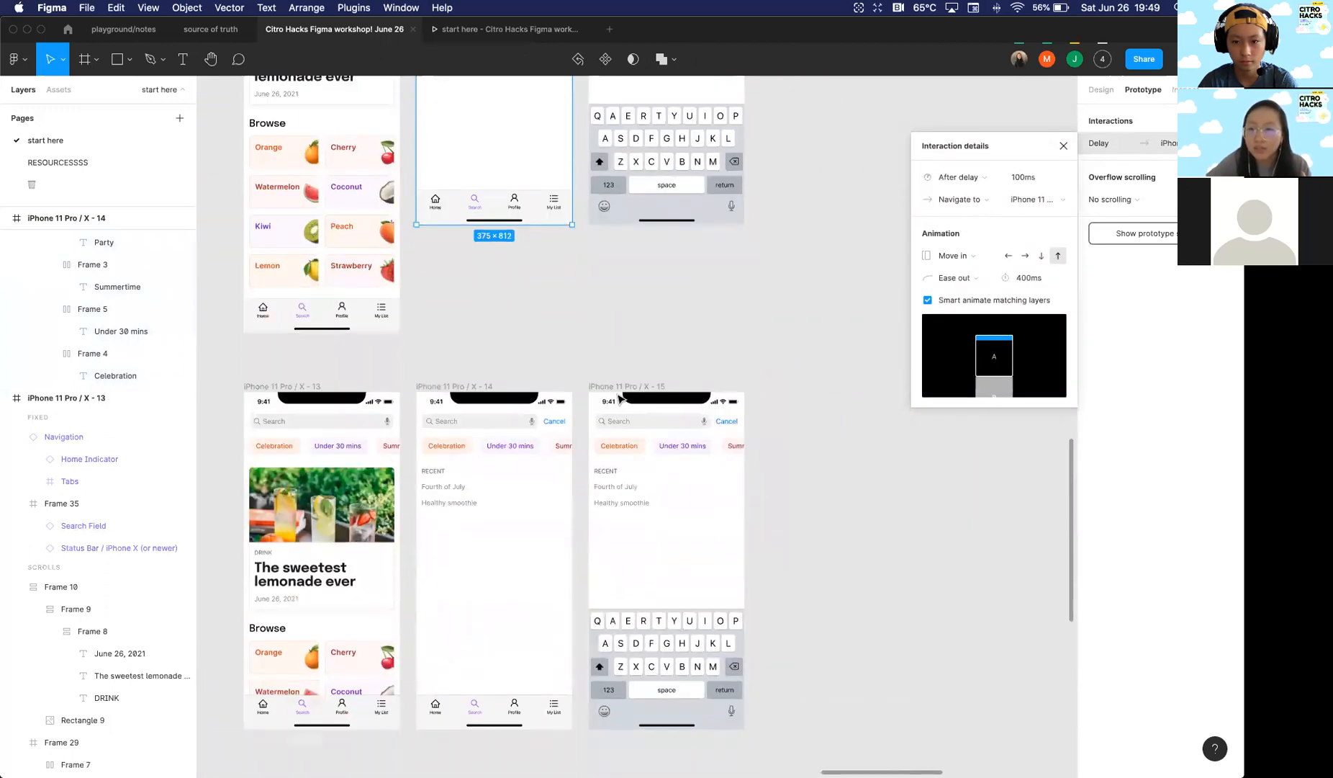
scroll(745, 342, "up", 2)
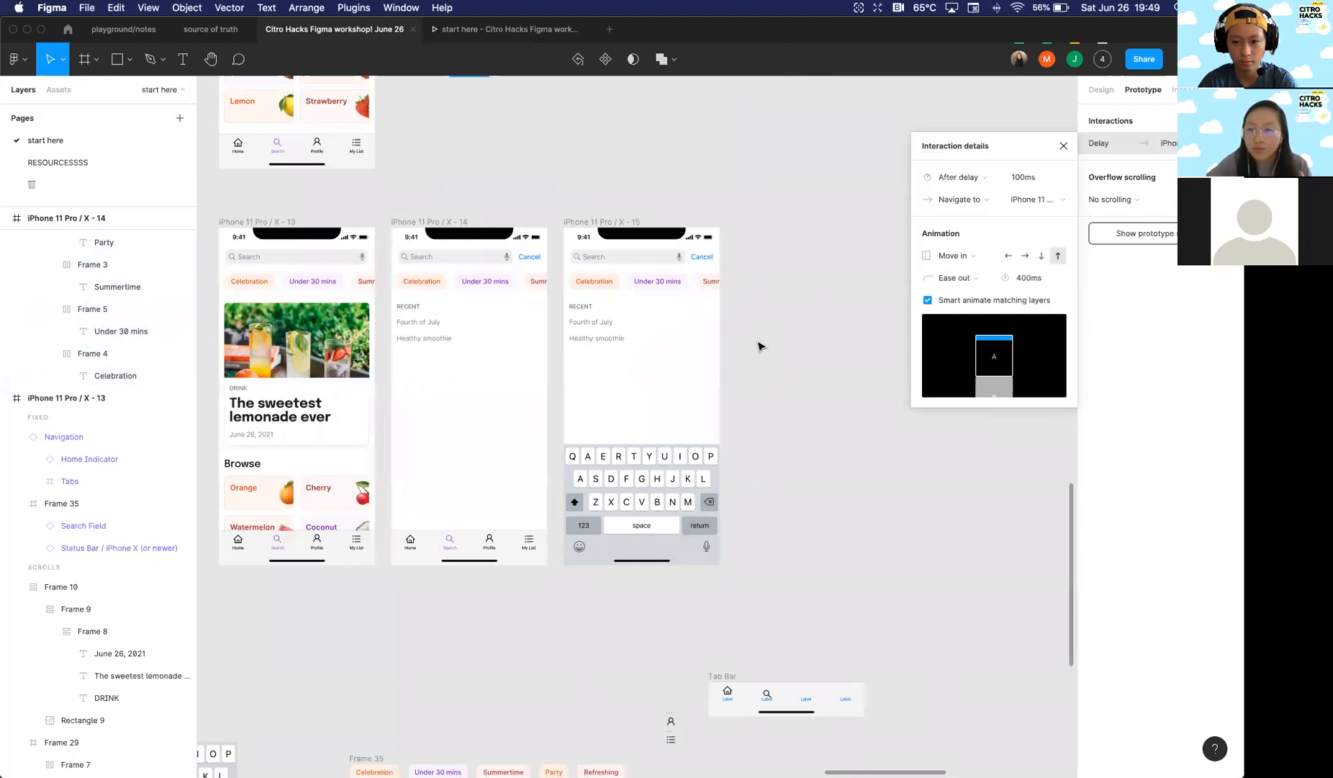
Step: Set the delay of the interaction from iPhone 11 Pro / X - 14 to iPhone 11 Pro / X - 15 to 100 ms
left_click(761, 329)
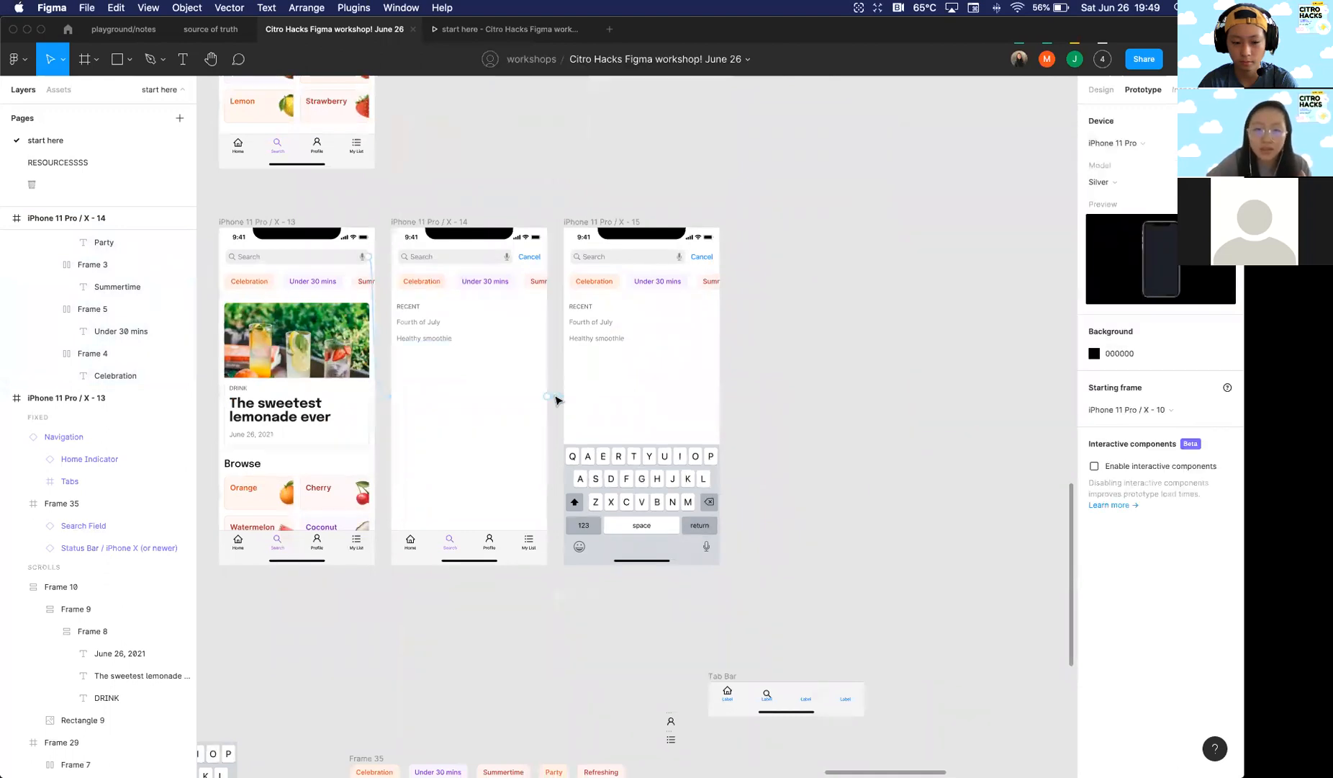
left_click(557, 399)
scroll(557, 399, "up", 5)
left_click(554, 396)
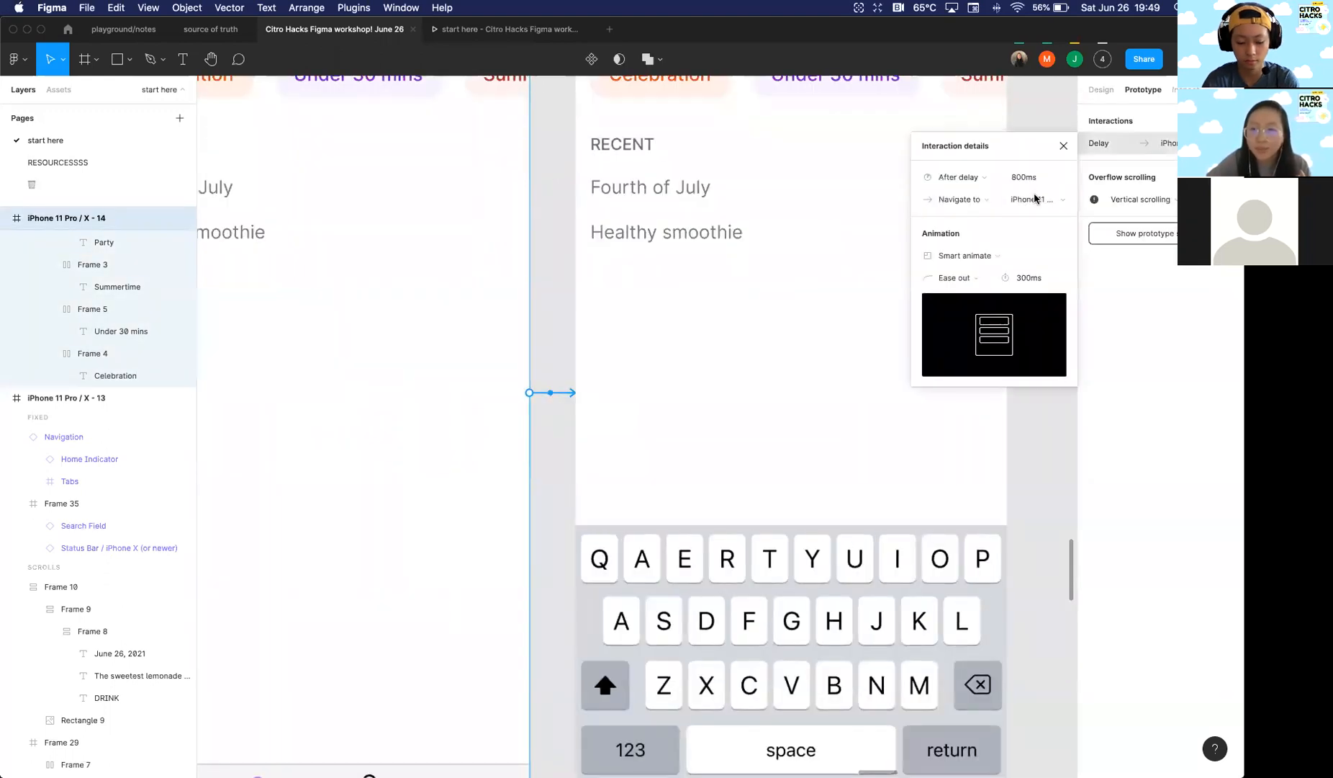
left_click(1026, 177)
type("100")
key("Return")
Step: Set the animation of the delay interaction from iPhone 11 Pro / X - 14 to iPhone 11 Pro / X - 15 to Move in, directed upwards
scroll(511, 596, "down", 5)
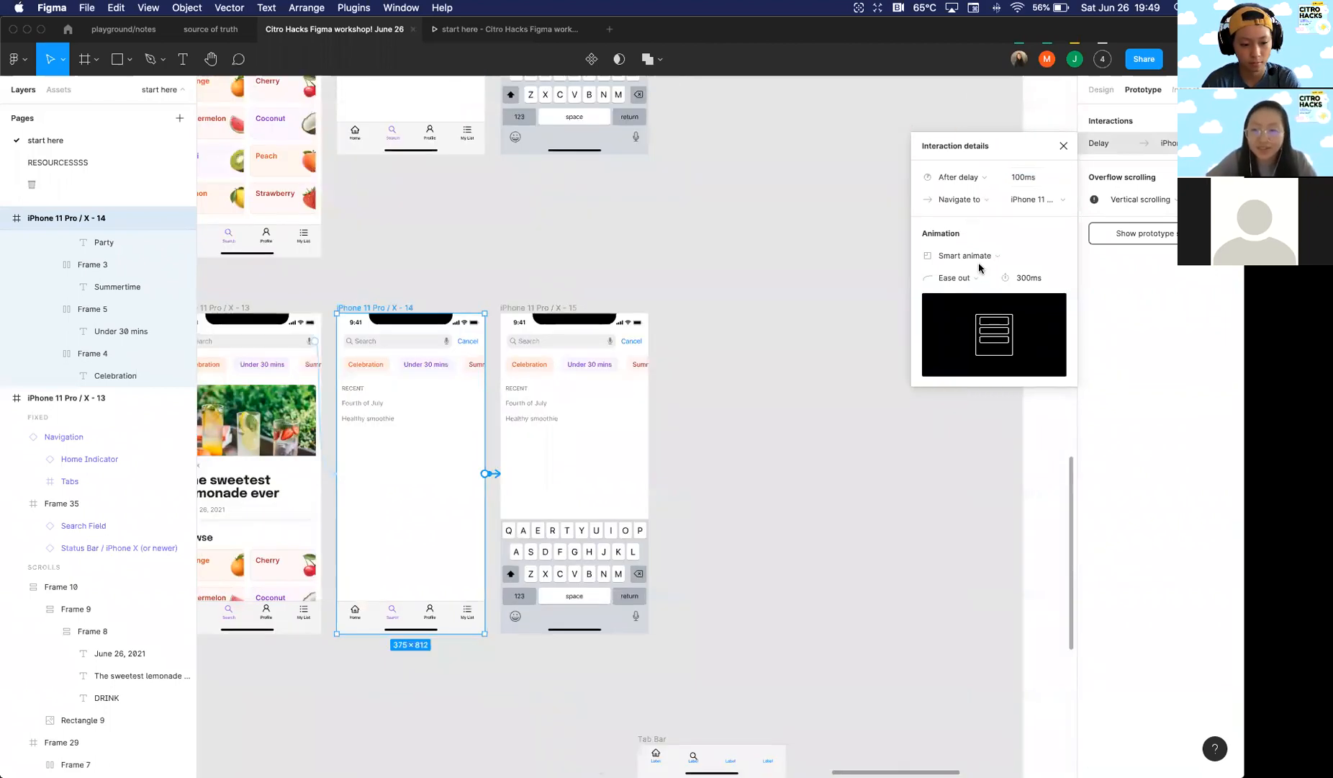
left_click(981, 265)
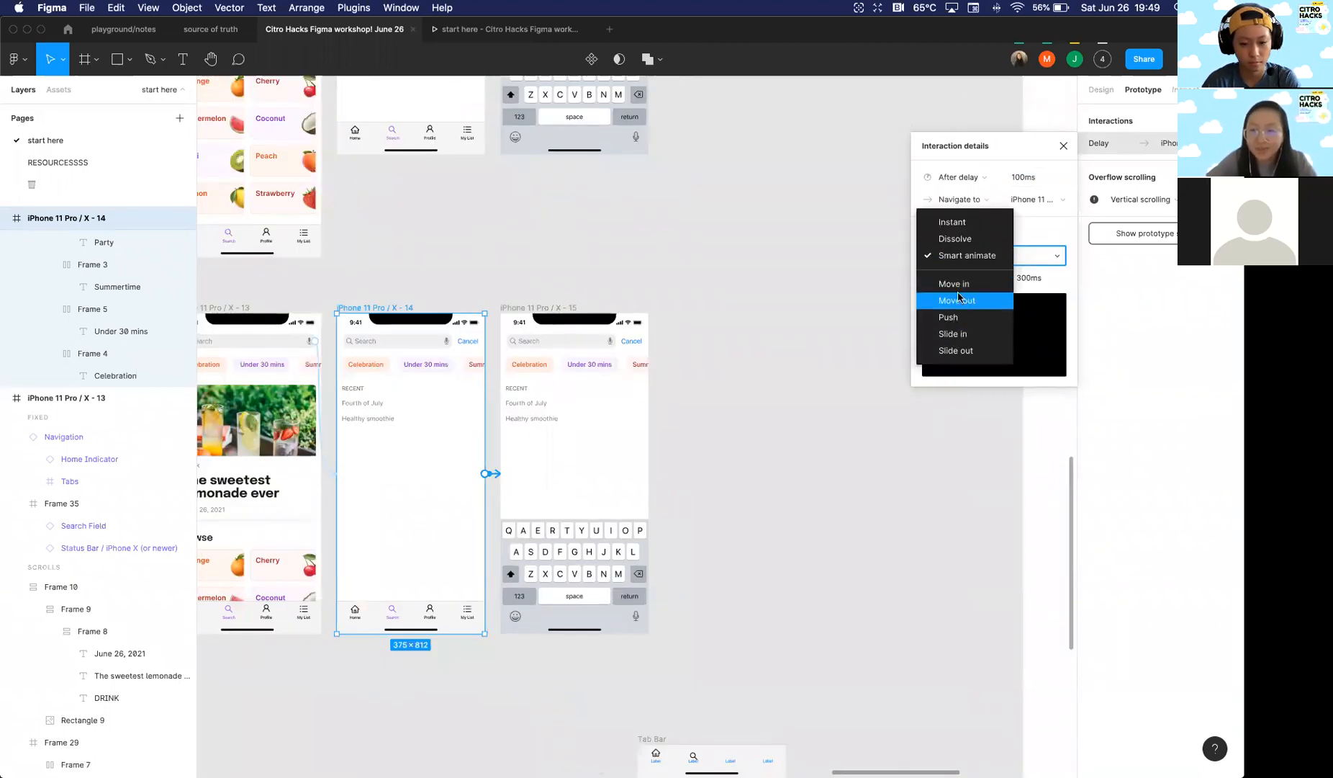
left_click(968, 283)
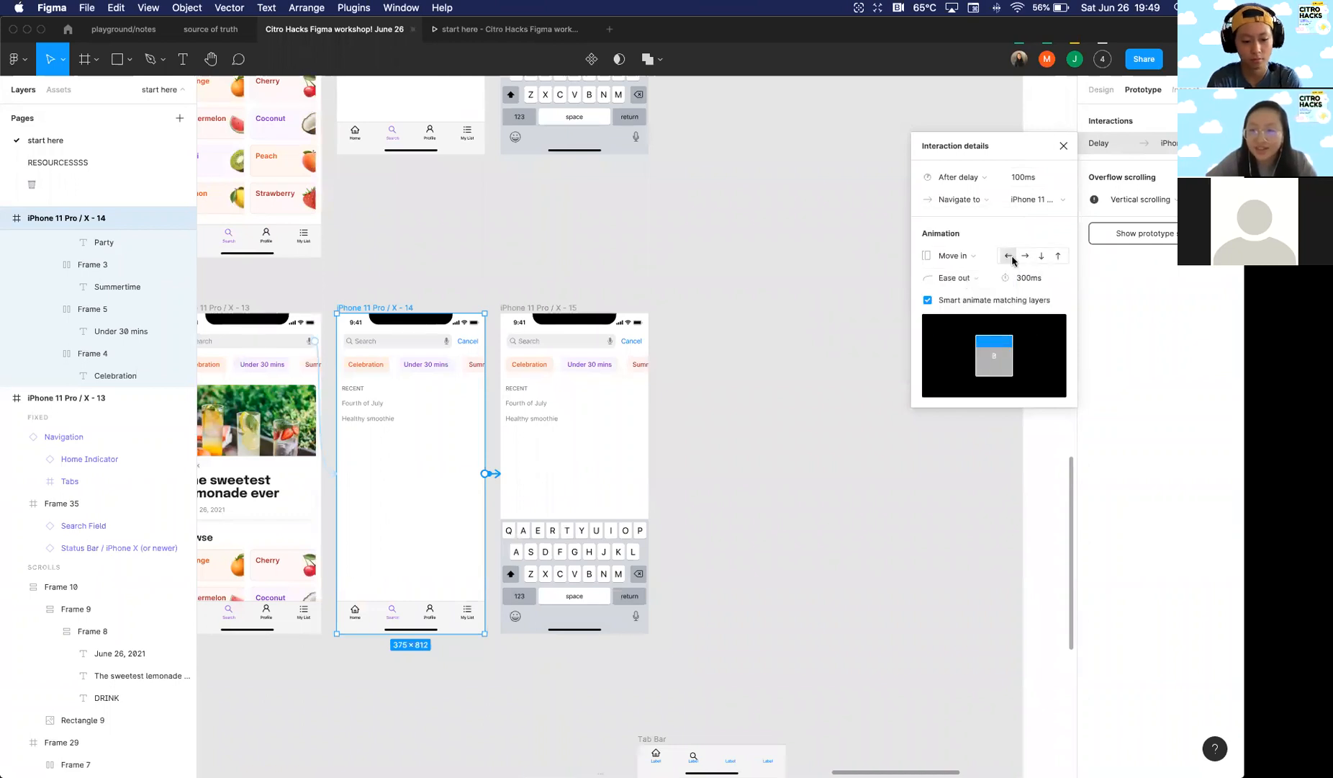
left_click(1057, 256)
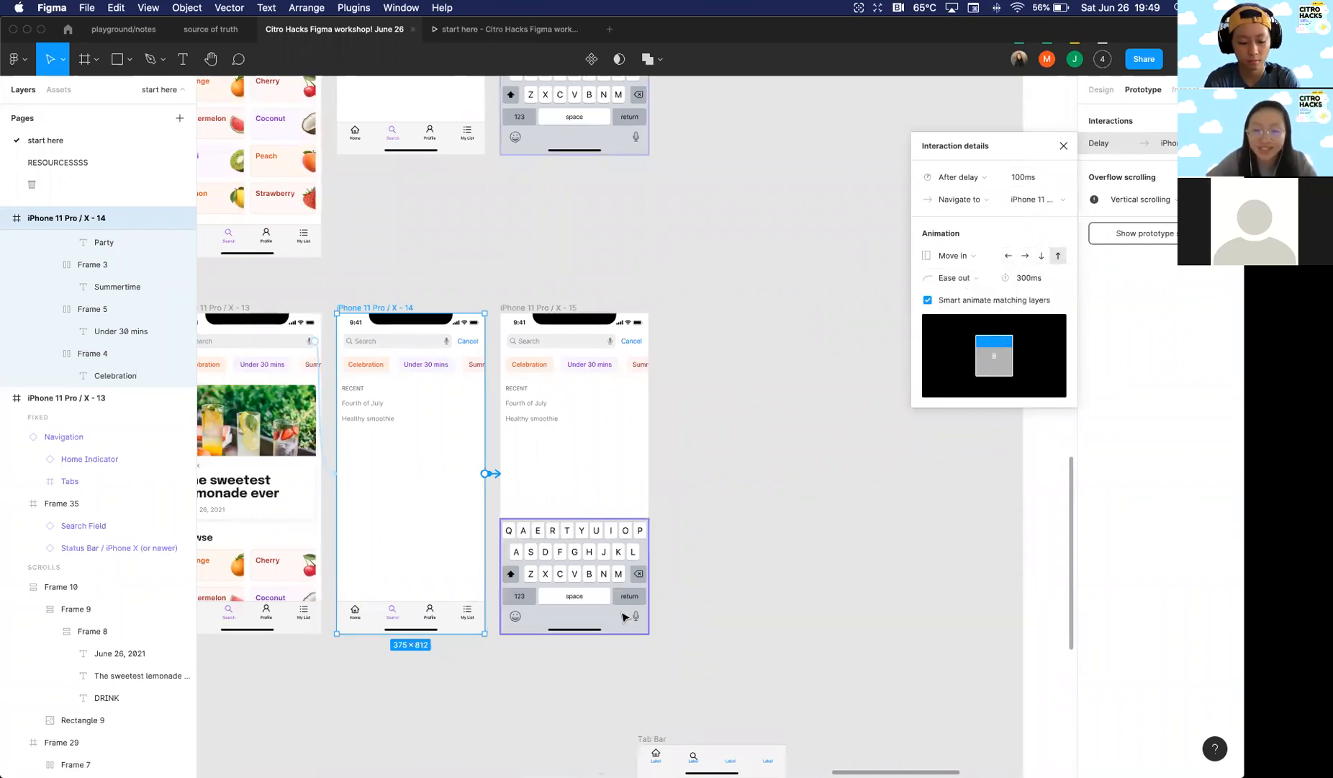
Step: Add an On tap prototype interaction from the Cancel text in iPhone 11 Pro / X - 15 to the iPhone 11 Pro / X - 13 frame
scroll(861, 403, "down", 2)
scroll(860, 403, "left", 2)
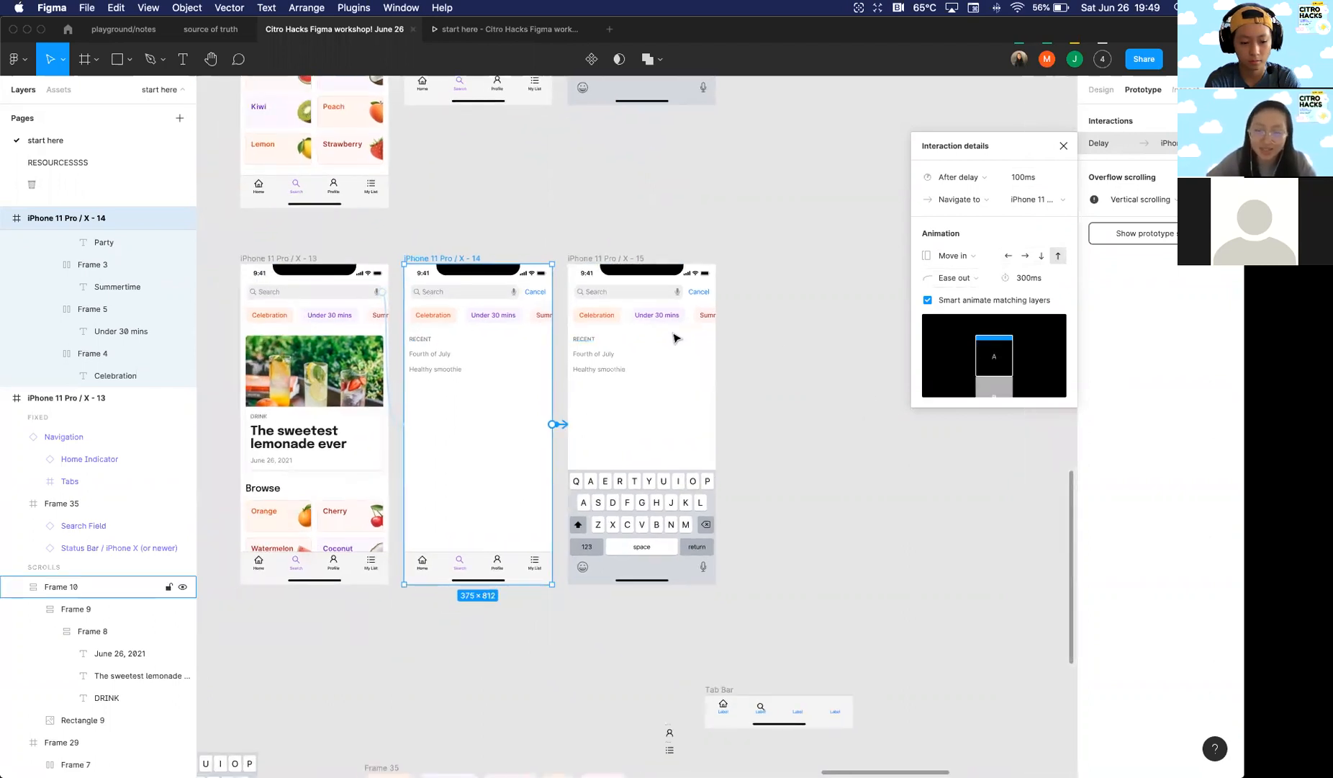
scroll(617, 259, "up", 1)
scroll(617, 259, "left", 1)
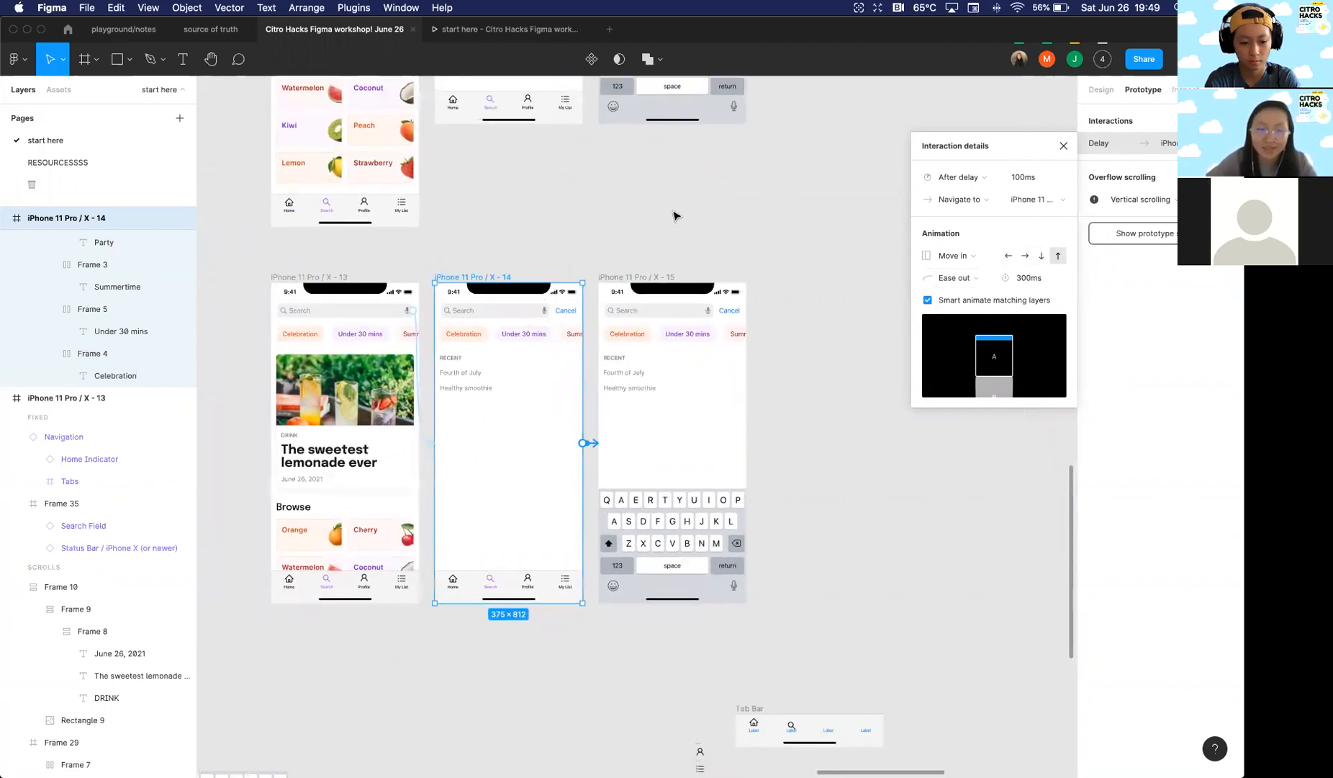
left_click(663, 221)
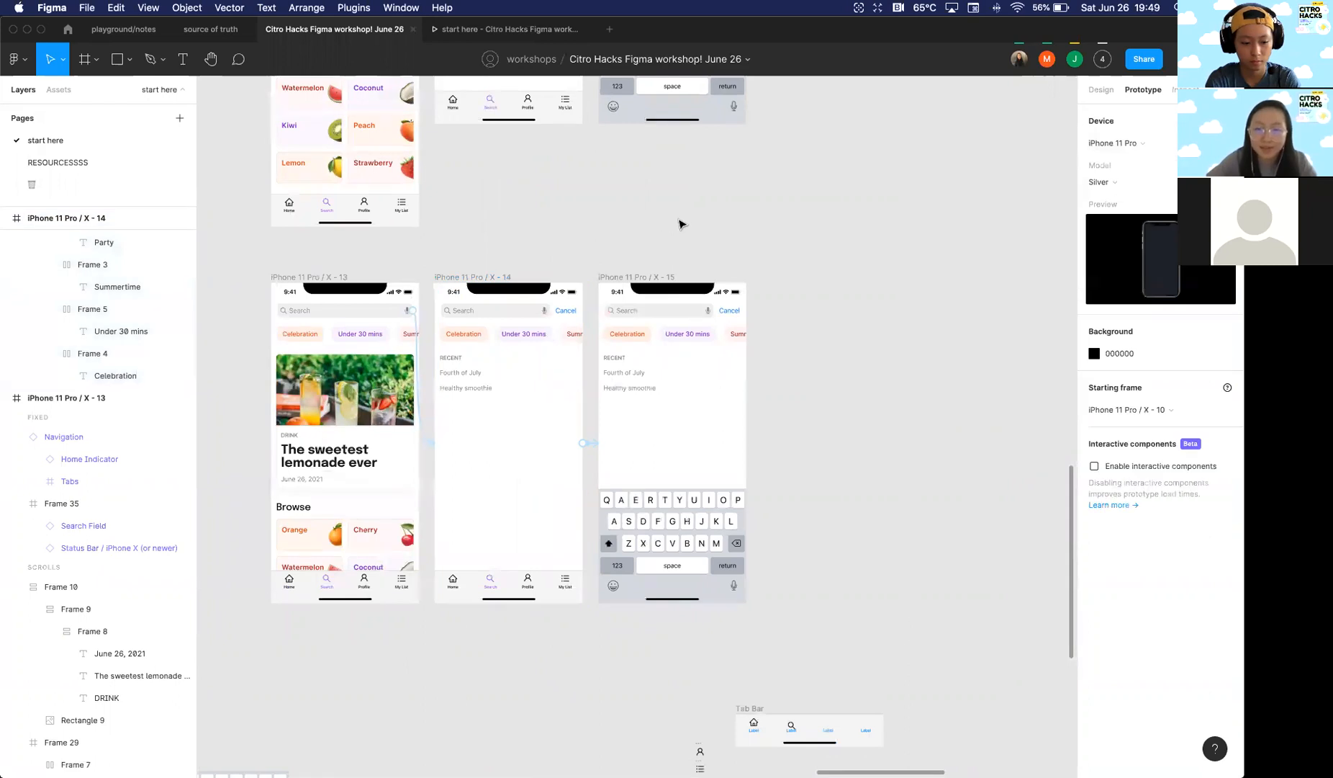
left_click(728, 314)
double_click(731, 314)
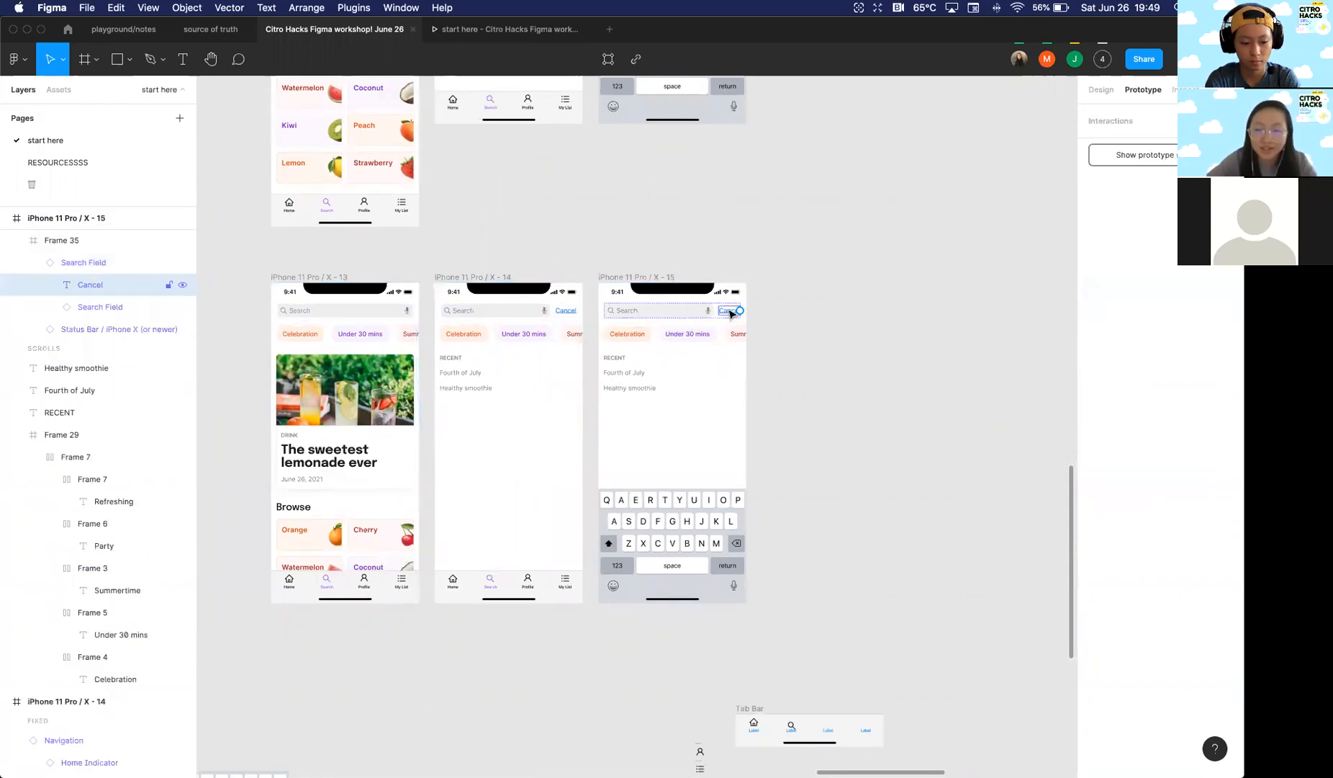
left_click_drag(740, 311, 422, 442)
Step: Set the animation of the Cancel text's interaction to Dissolve and close its interaction details
left_click(956, 255)
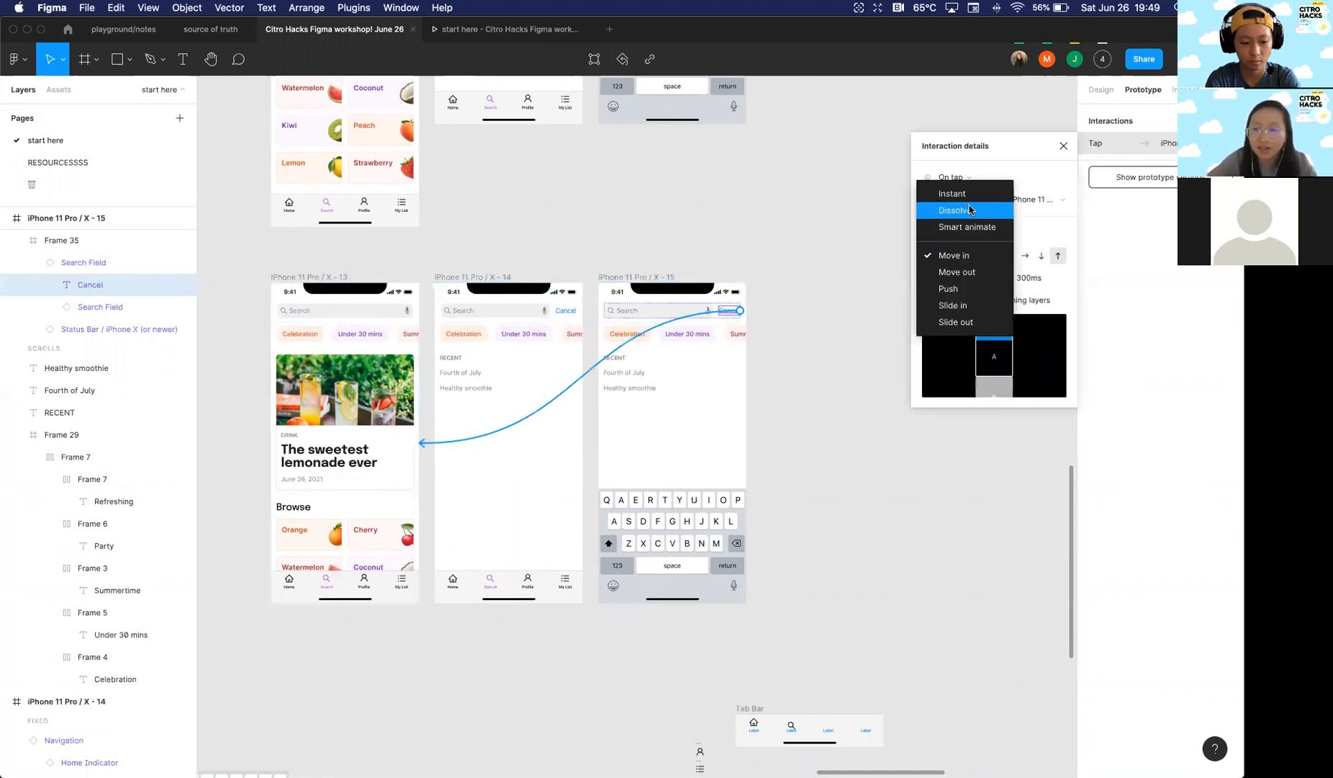
left_click(968, 210)
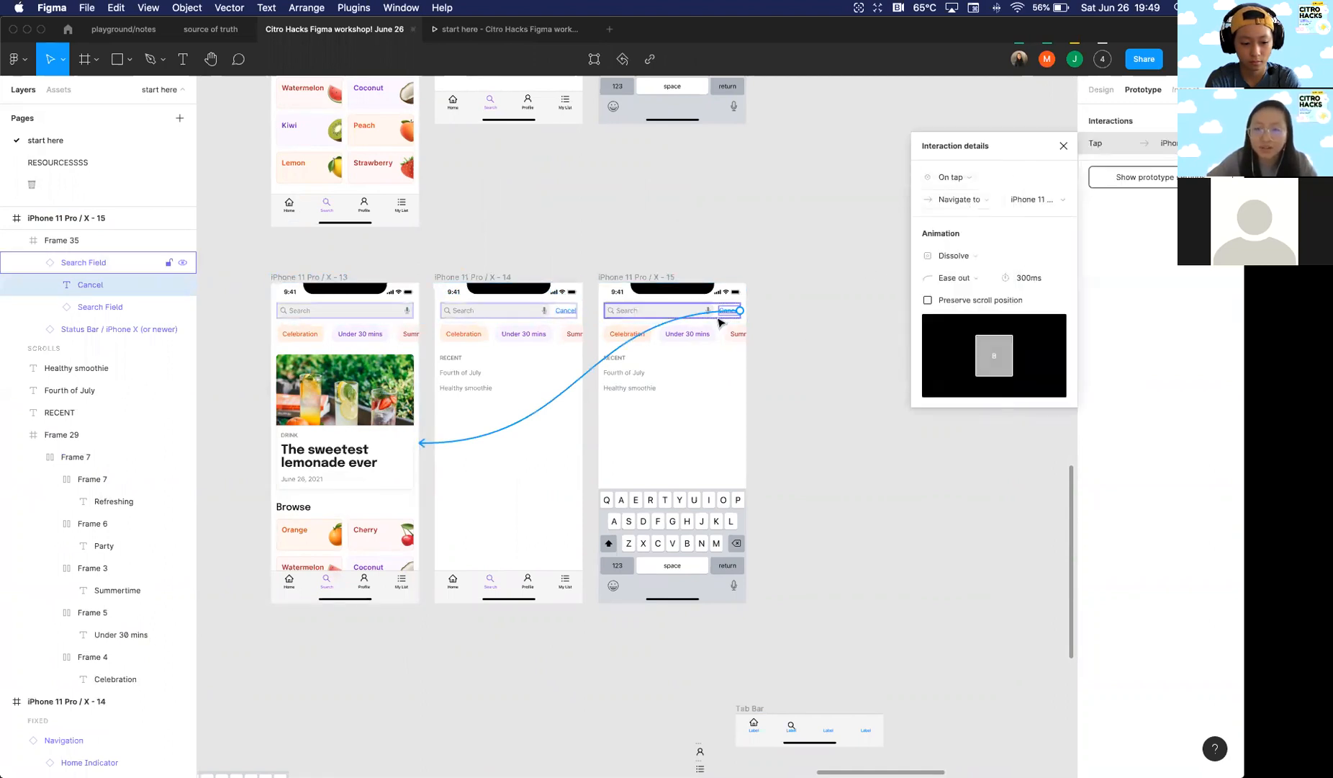
scroll(829, 288, "up", 6)
scroll(759, 310, "up", 8)
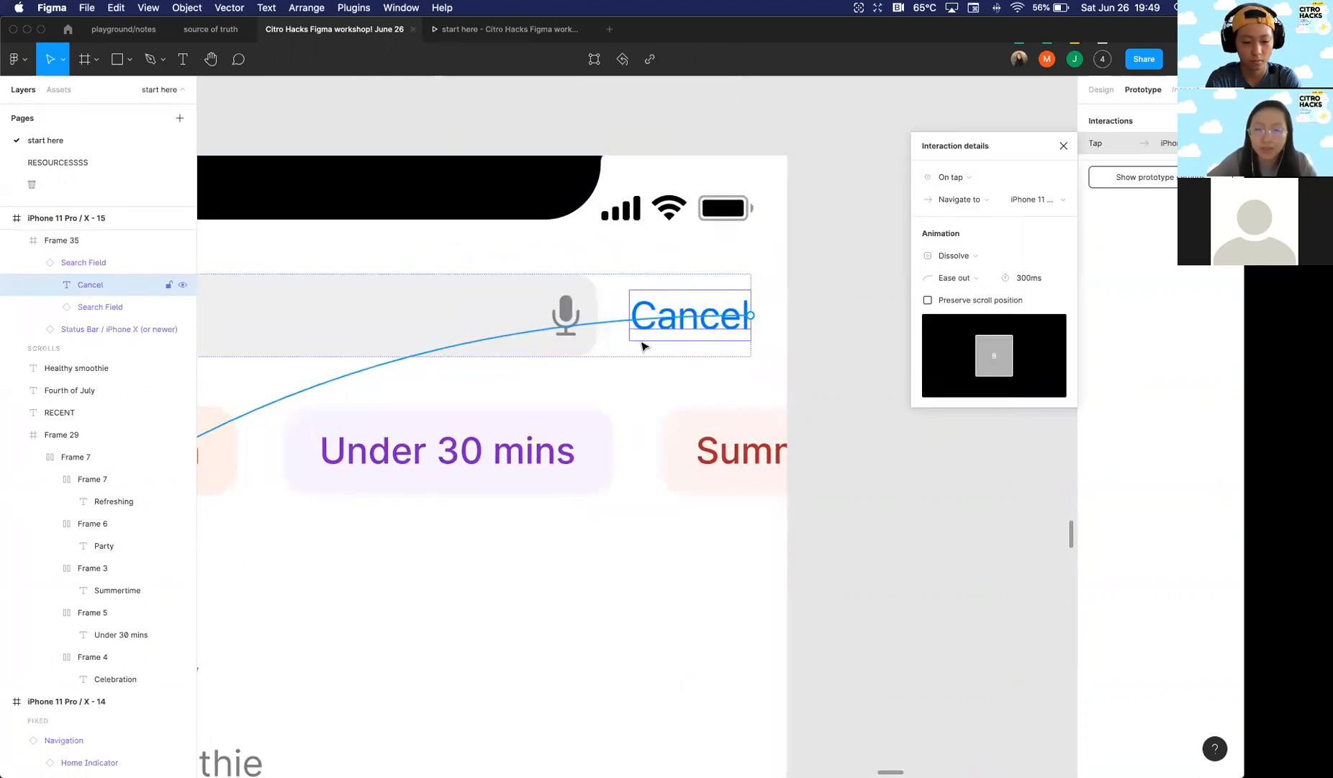
scroll(643, 344, "down", 5)
scroll(642, 342, "up", 6)
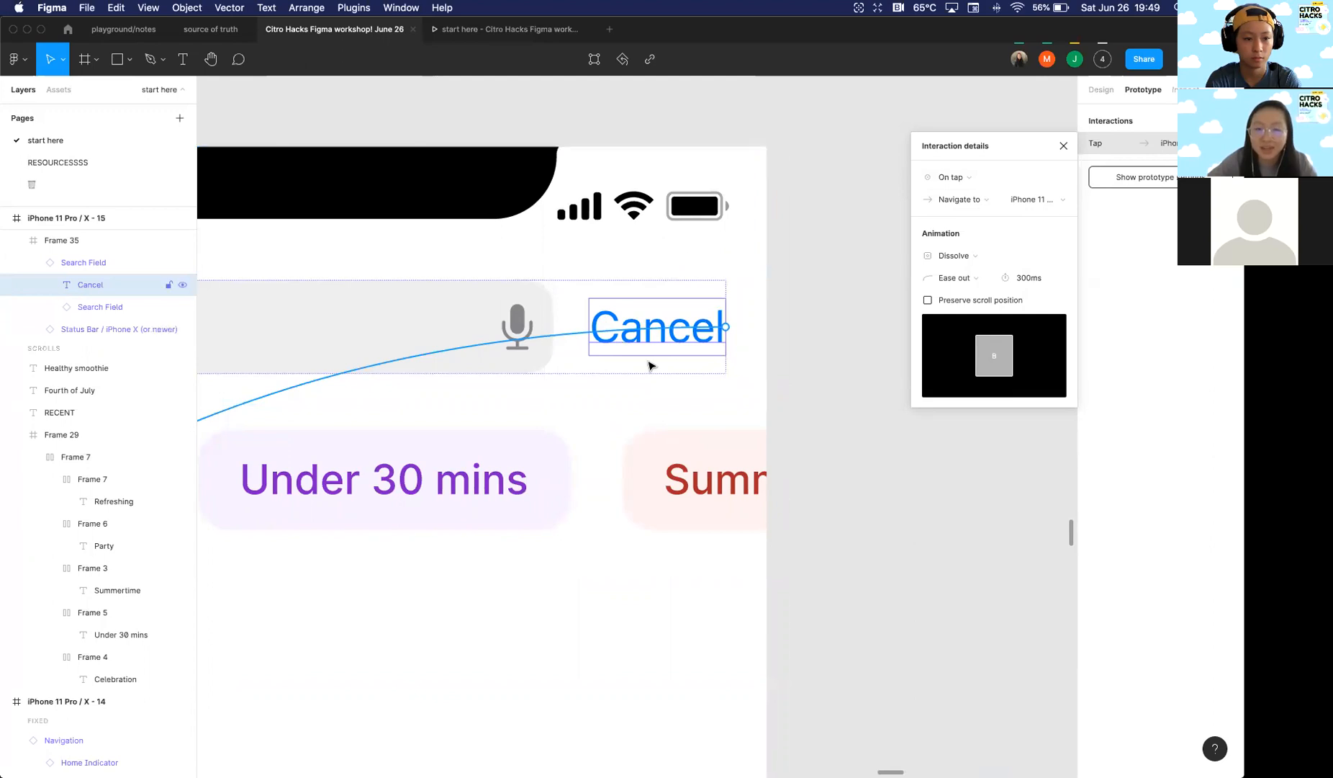
scroll(685, 341, "down", 2)
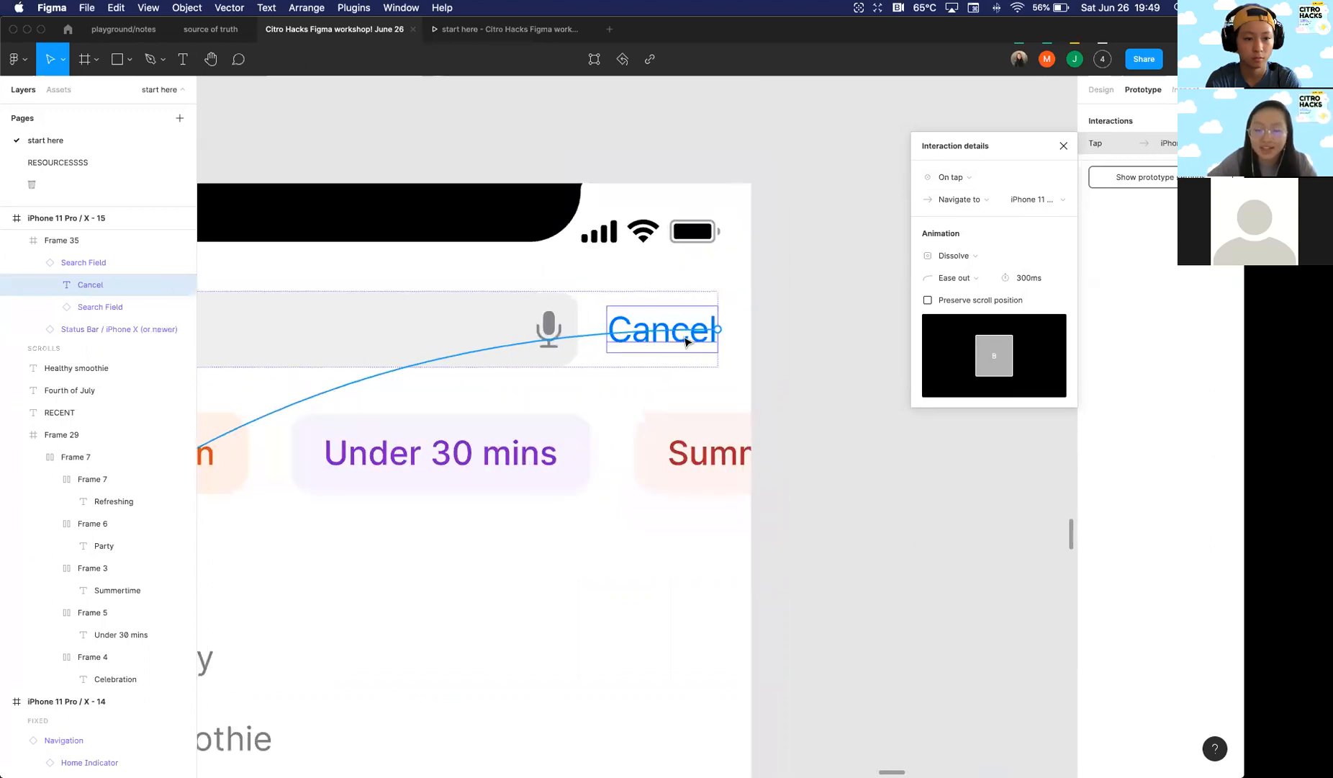
left_click(1064, 147)
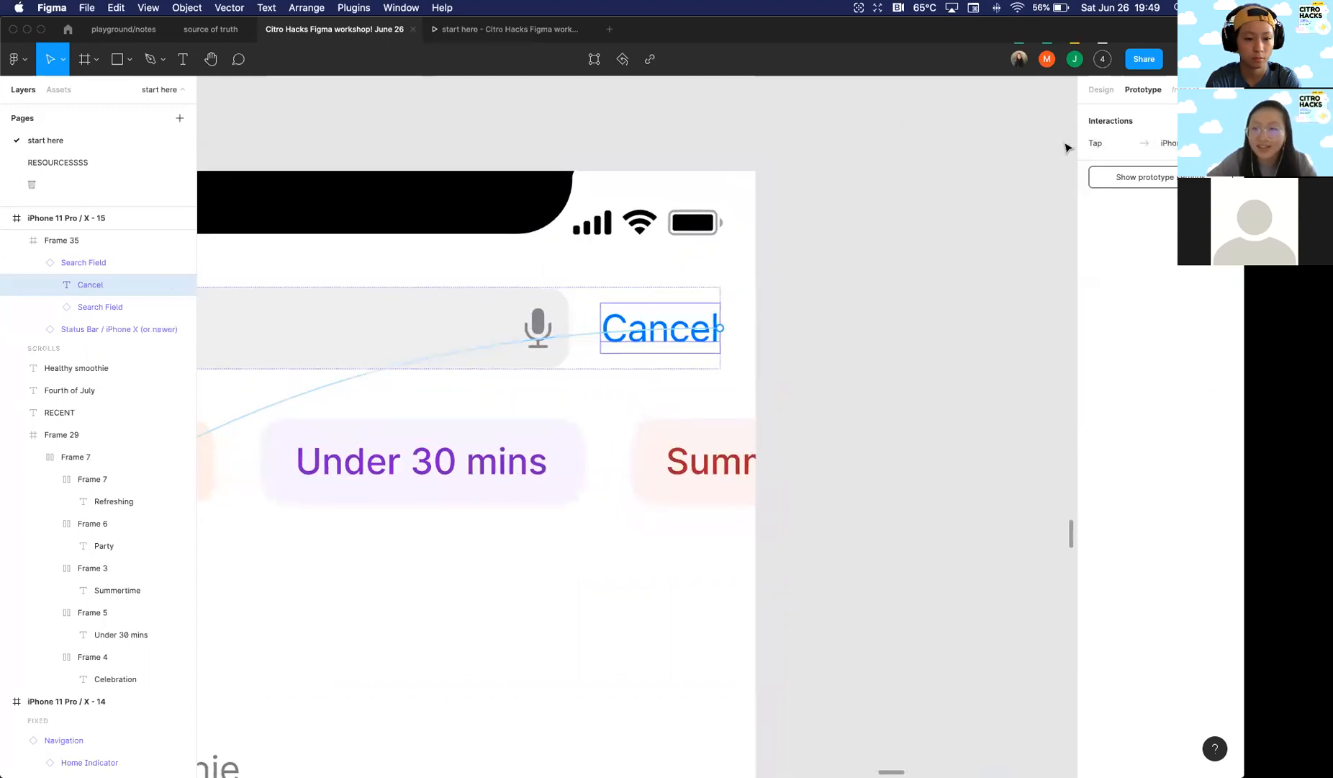
Step: Draw a rectangle about 80 × 76 beside the iPhone 11 Pro / X - 15 frame and set its fill opacity to 0%
left_click(1102, 92)
left_click(831, 328)
scroll(831, 327, "down", 3)
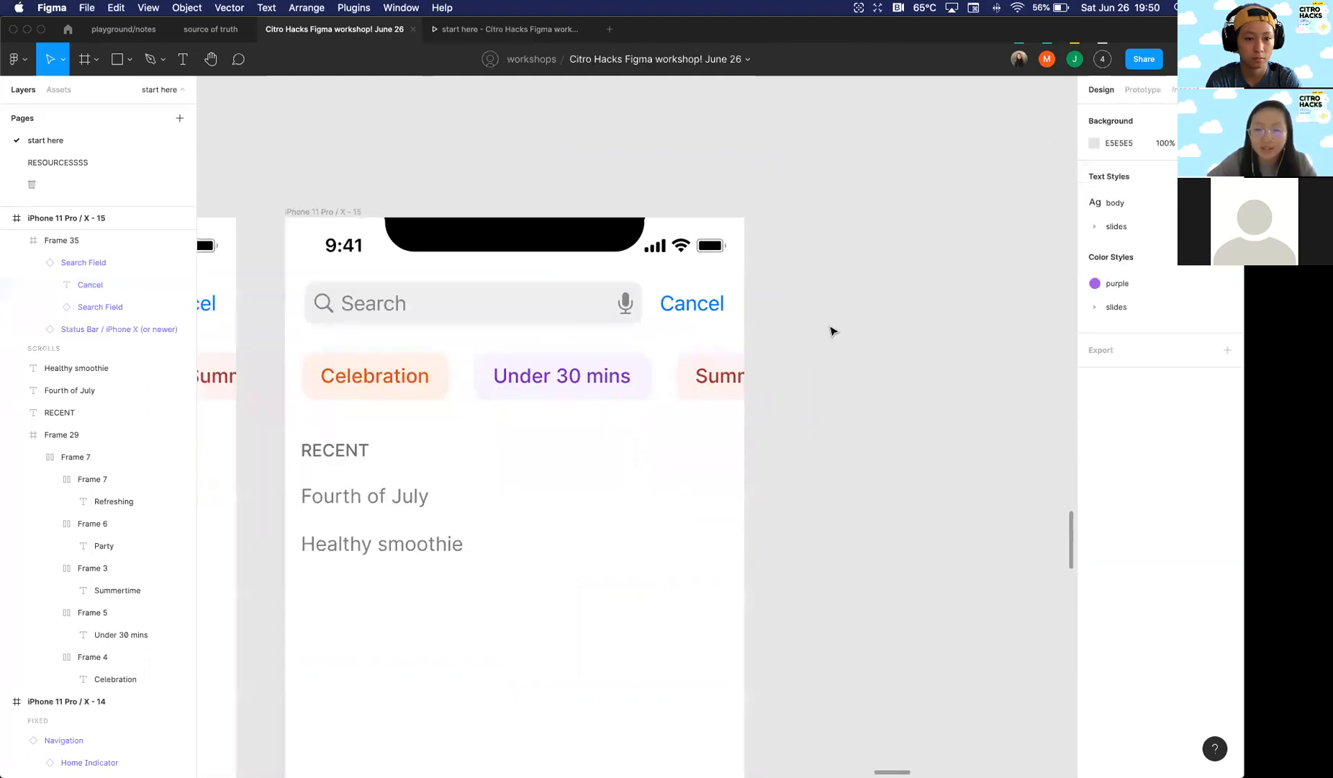
key("r")
left_click_drag(767, 272, 872, 372)
left_click_drag(827, 321, 777, 331)
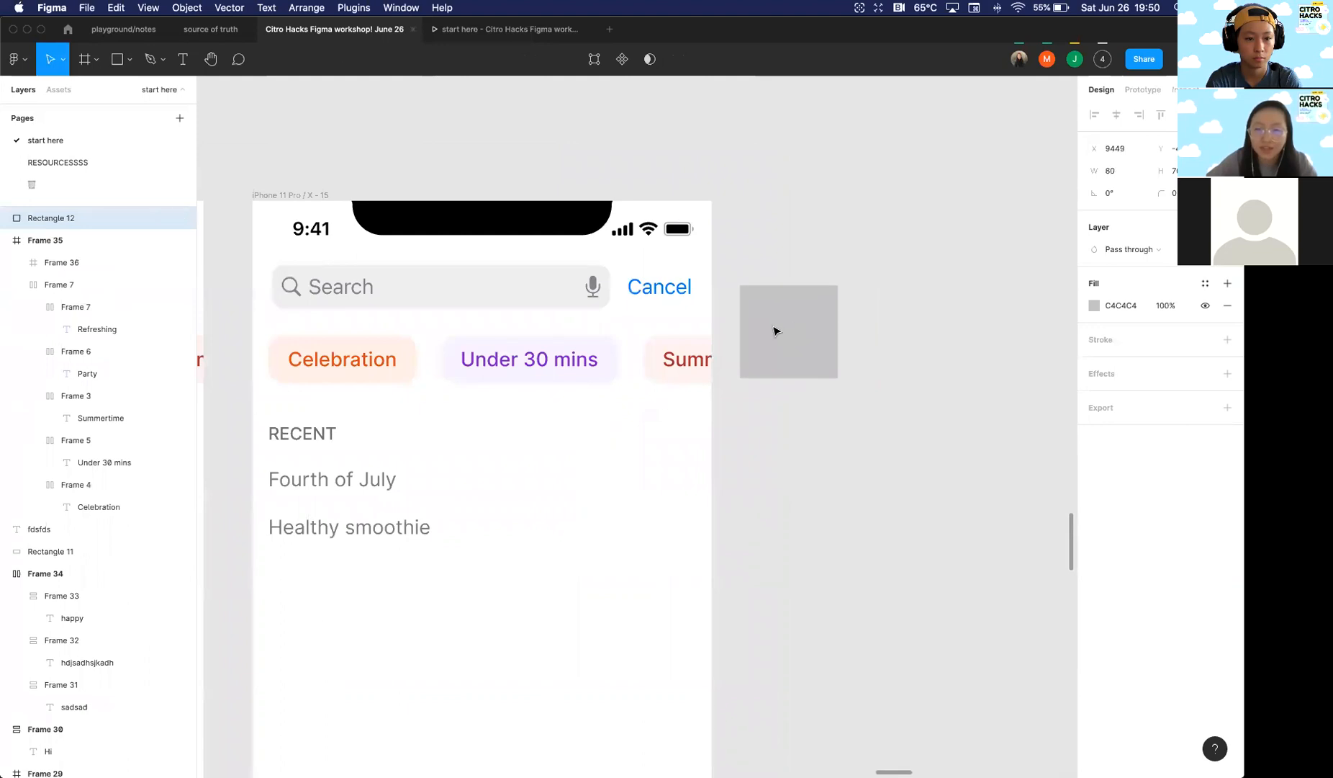
left_click(1167, 309)
type("0")
key("Return")
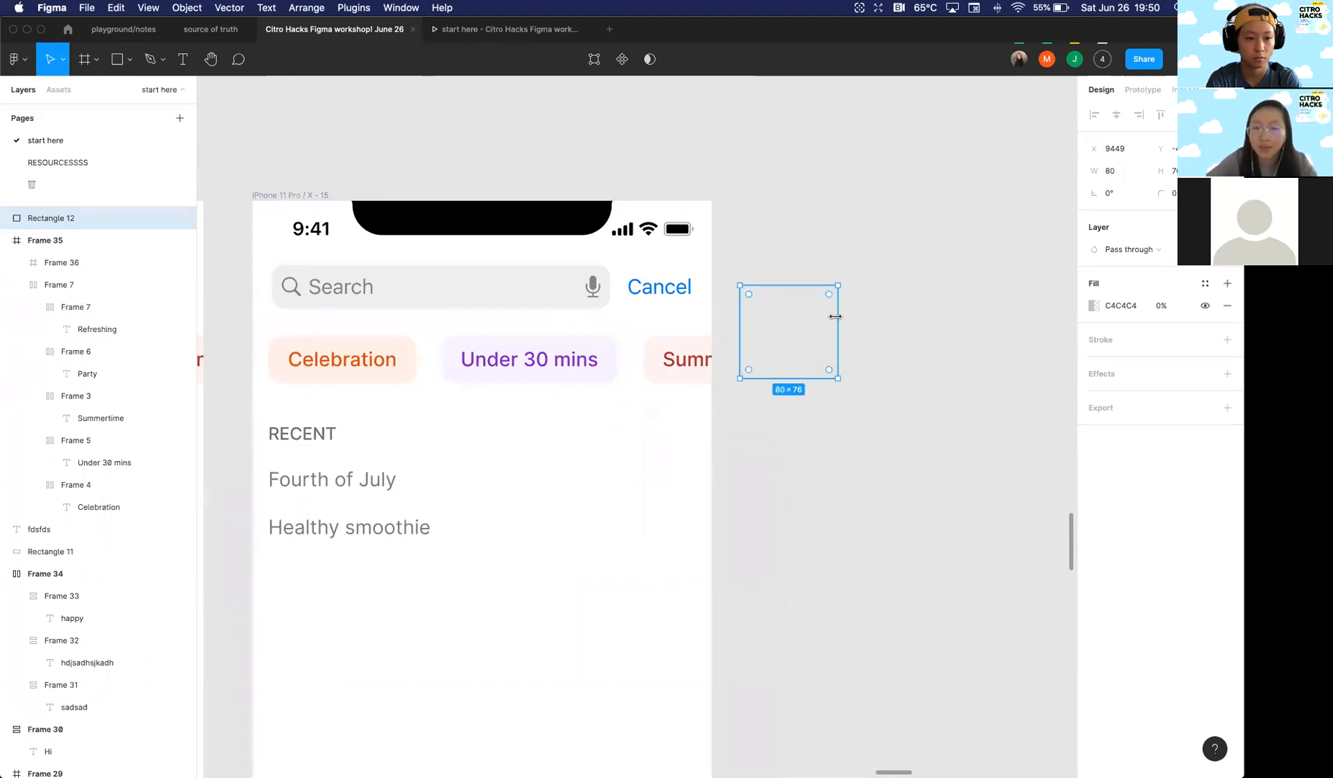
Step: Delete the transparent rectangle beside the iPhone 11 Pro / X - 15 frame
scroll(835, 316, "down", 5)
left_click(1143, 90)
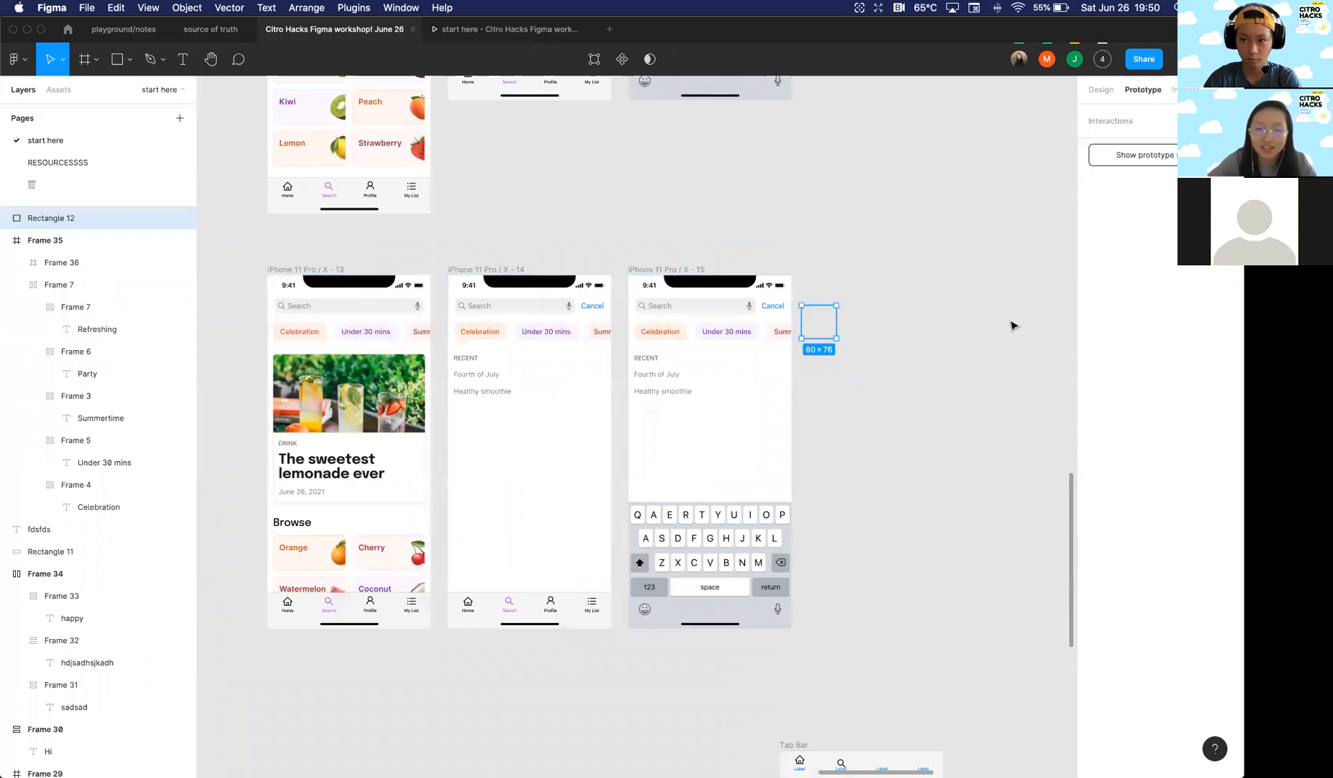
scroll(867, 333, "up", 5)
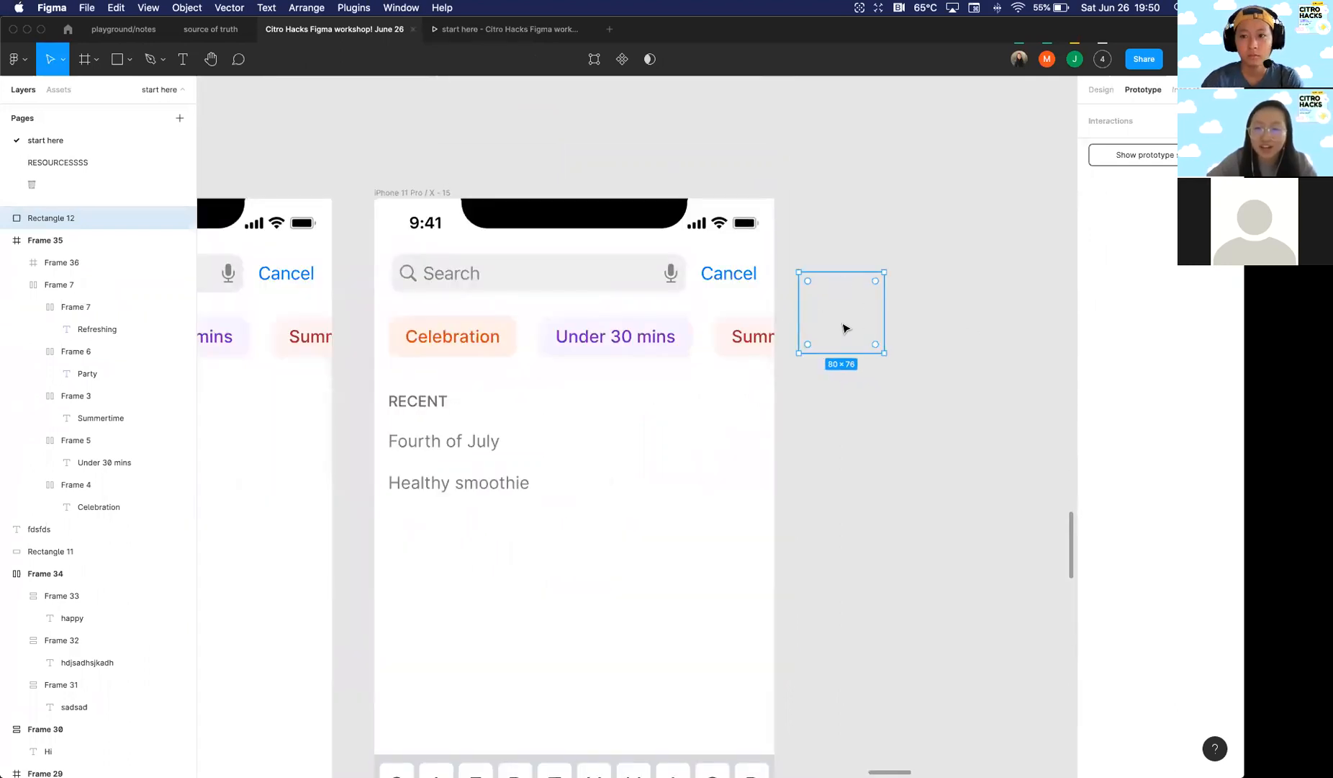
scroll(846, 328, "down", 5)
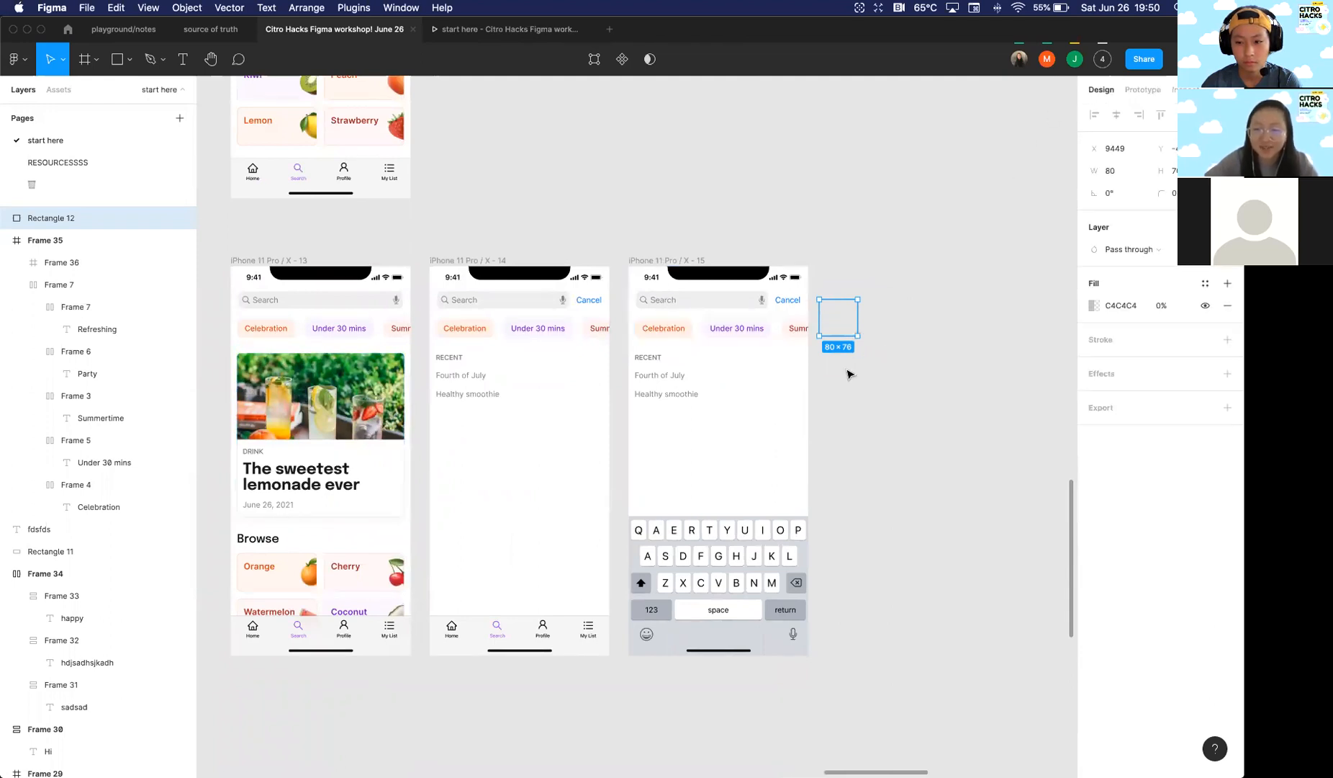
key("Delete")
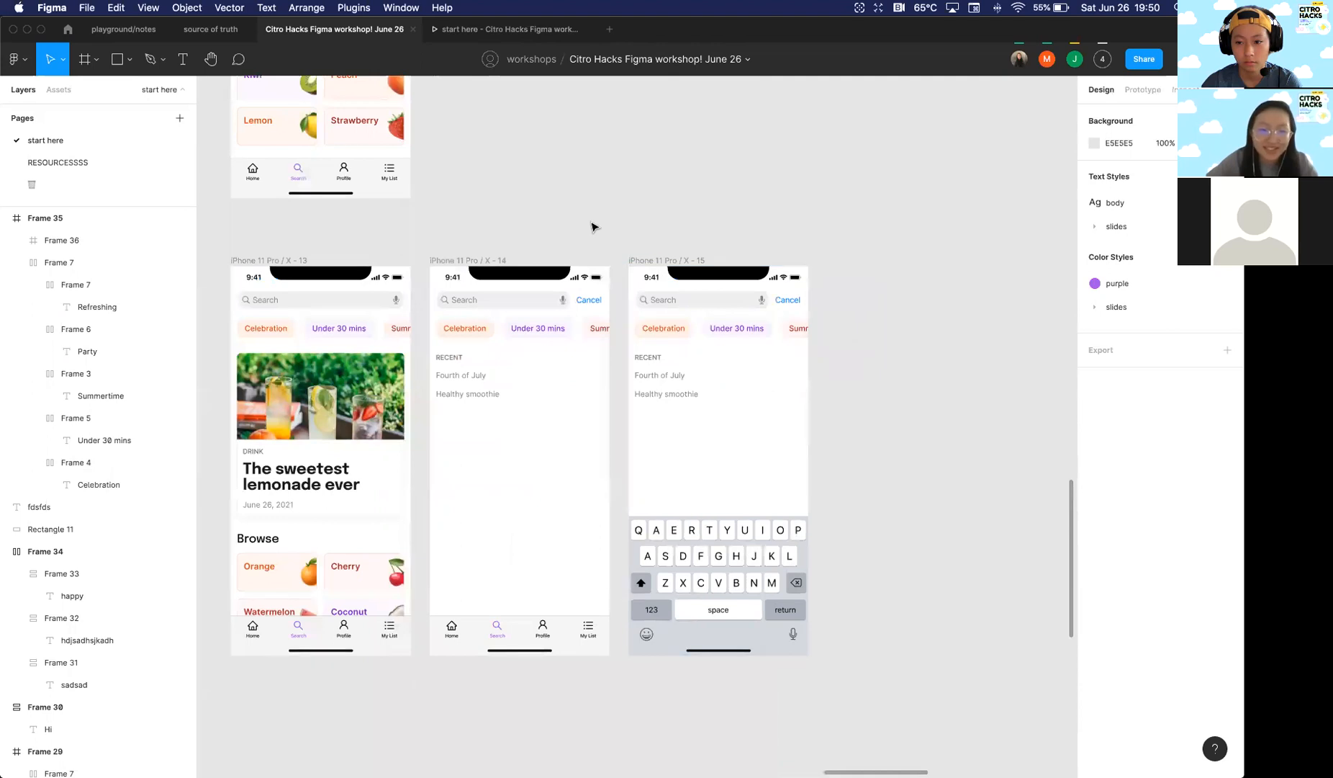
Step: Move the prototype's starting point from iPhone 11 Pro / X - 10 to the iPhone 11 Pro / X - 13 frame
scroll(593, 223, "down", 5)
left_click(1143, 89)
scroll(638, 244, "up", 5)
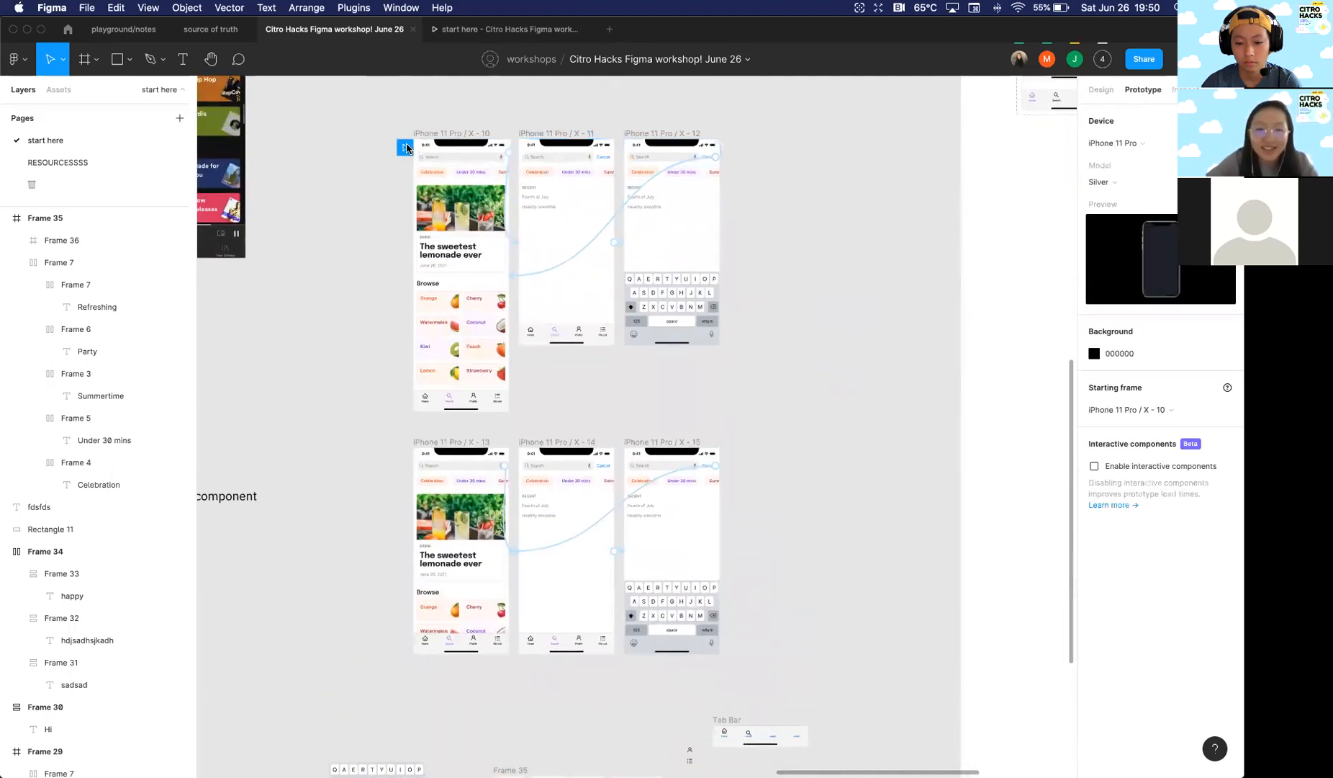
left_click_drag(407, 150, 399, 465)
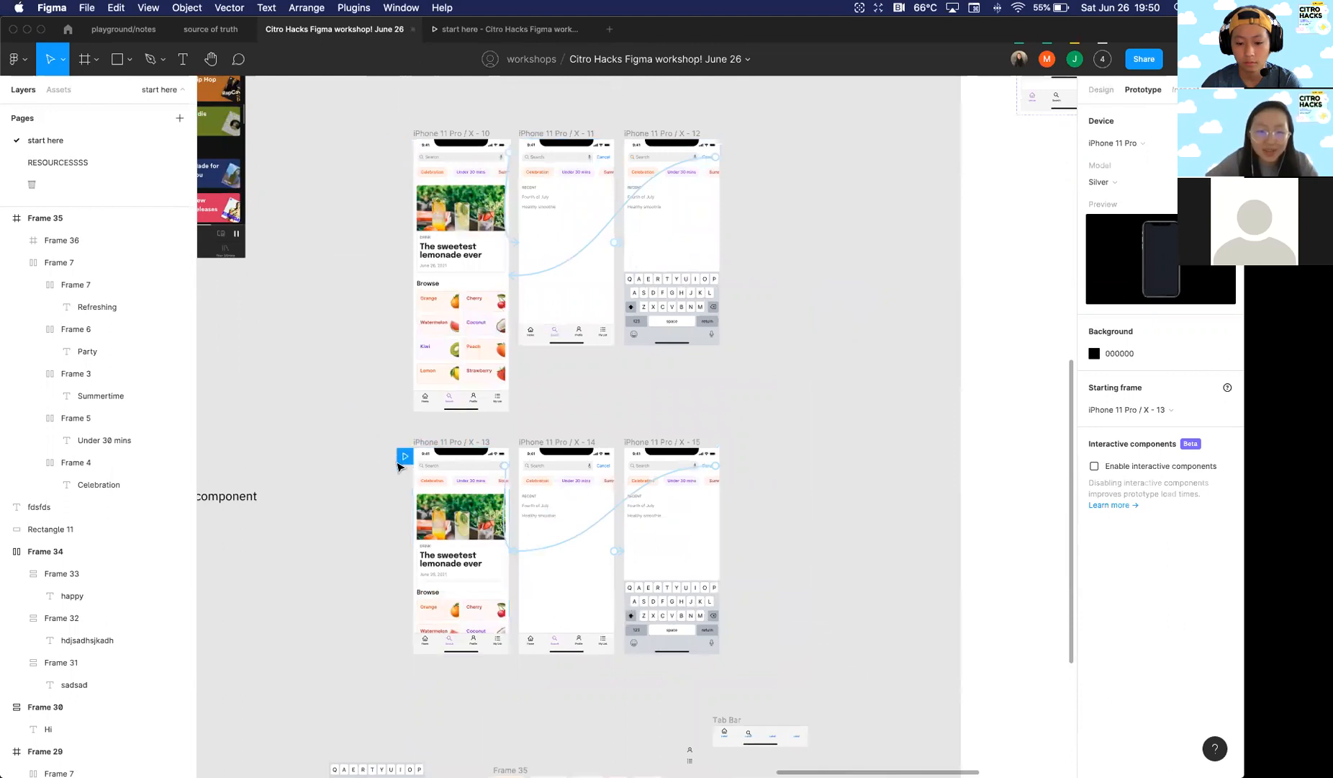
scroll(408, 325, "down", 3)
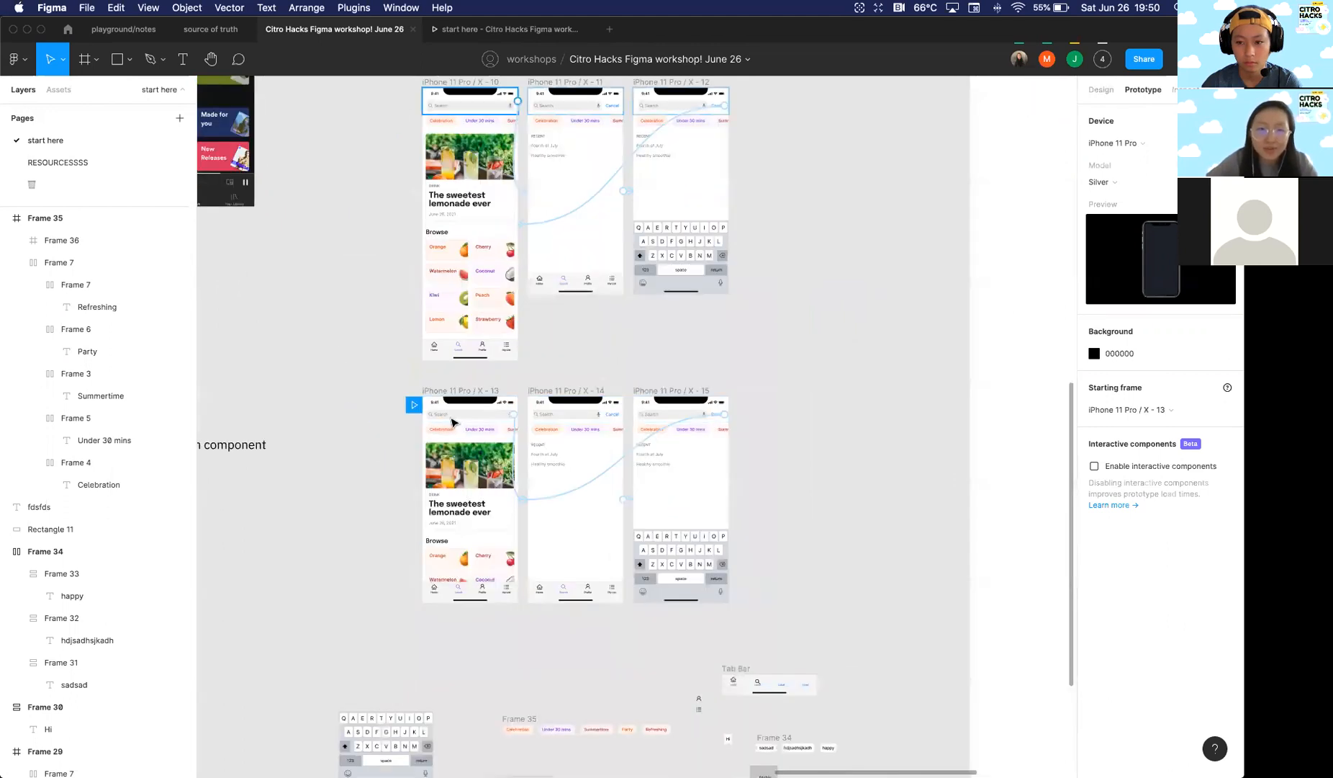
scroll(396, 388, "up", 5)
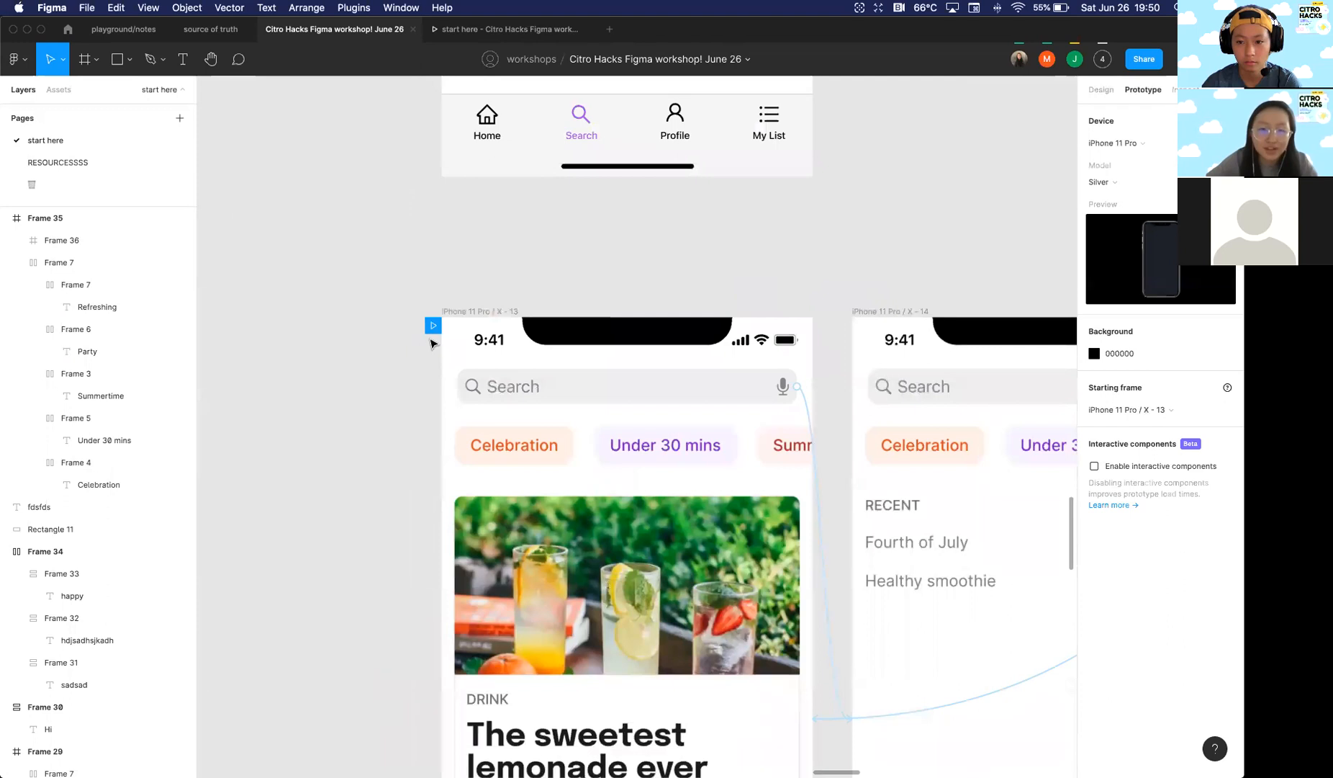
scroll(432, 338, "down", 5)
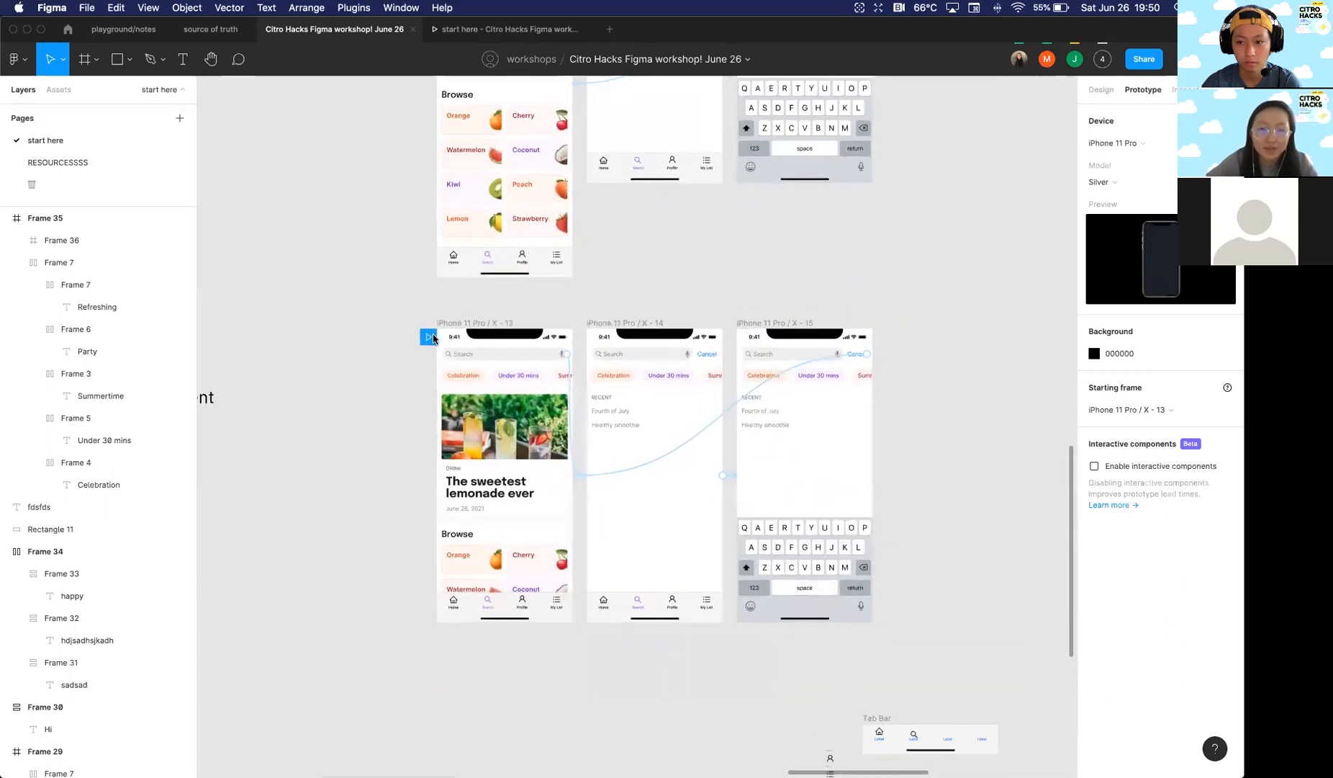
scroll(435, 339, "down", 4)
scroll(463, 515, "up", 4)
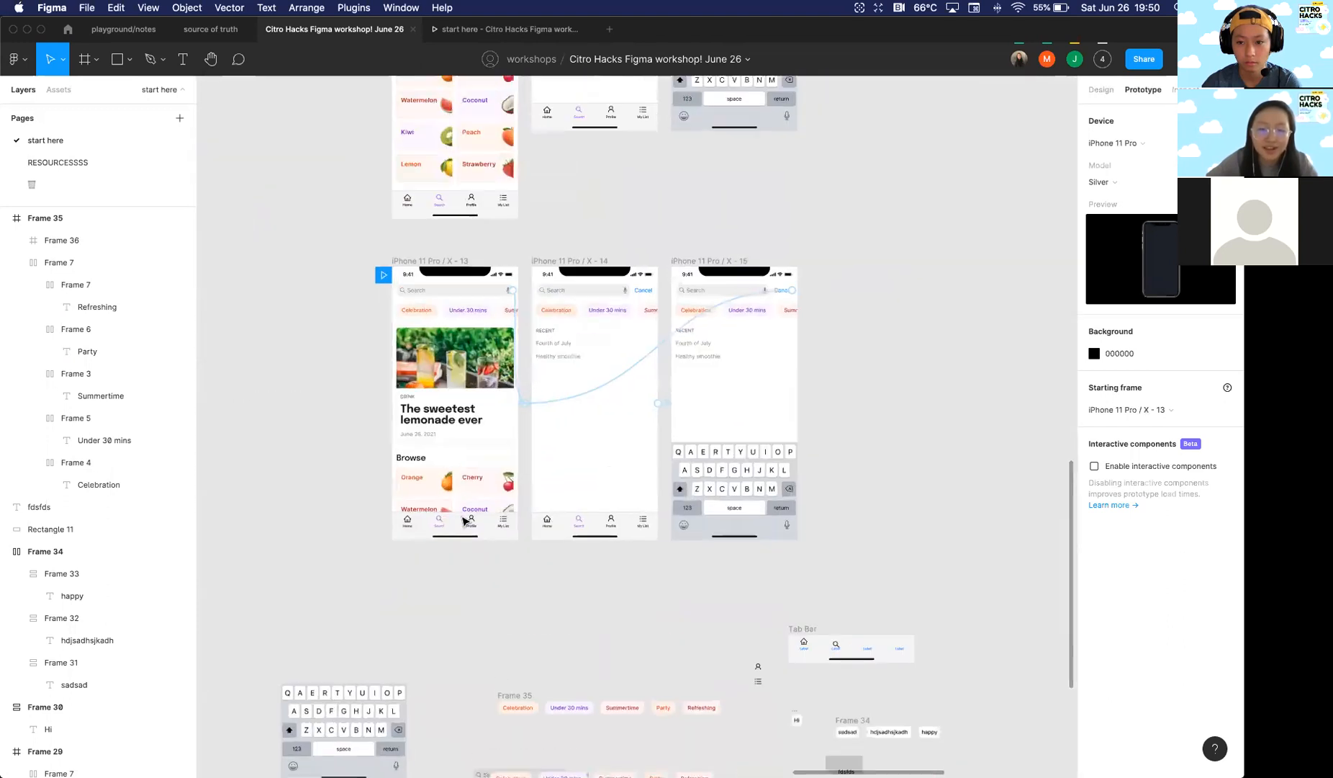
scroll(464, 520, "up", 3)
scroll(463, 519, "up", 2)
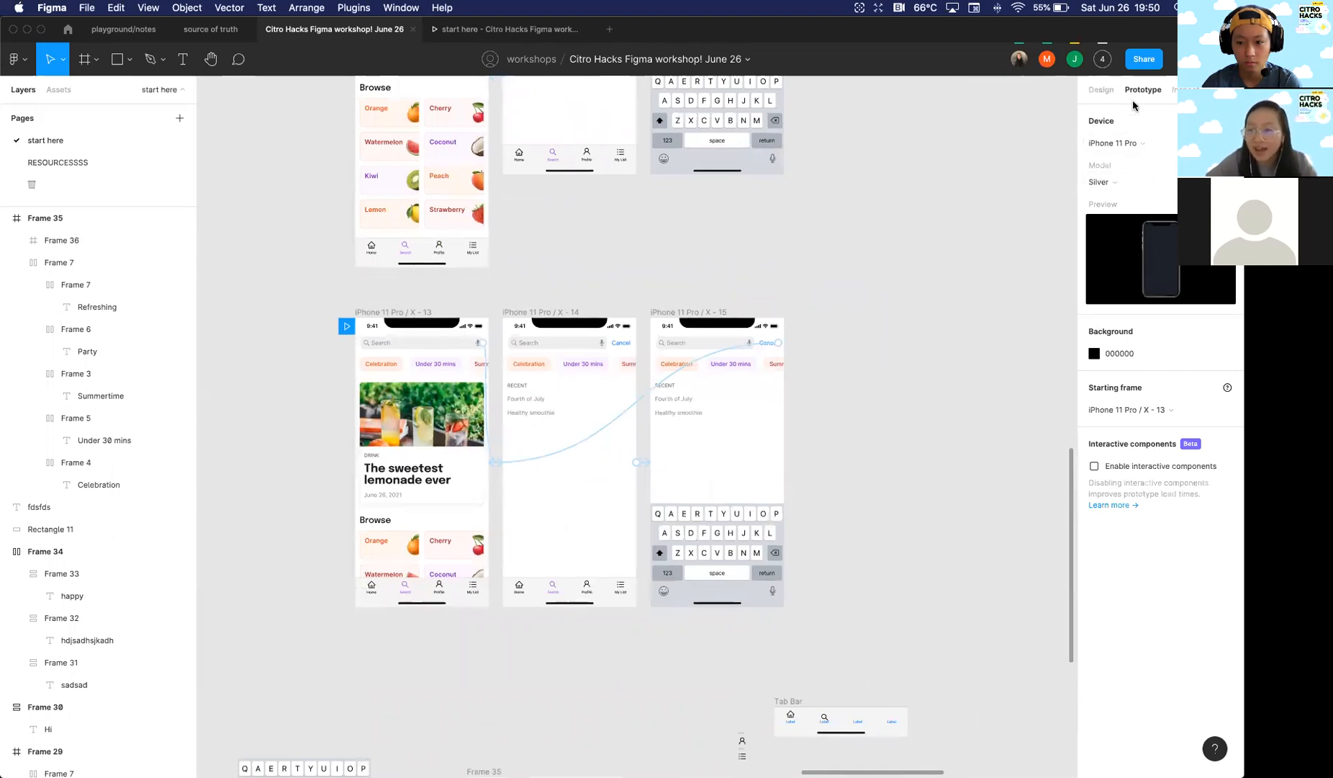
Step: Check the prototype's device and model settings, keeping iPhone 11 Pro as the device
left_click(1129, 152)
left_click(1132, 143)
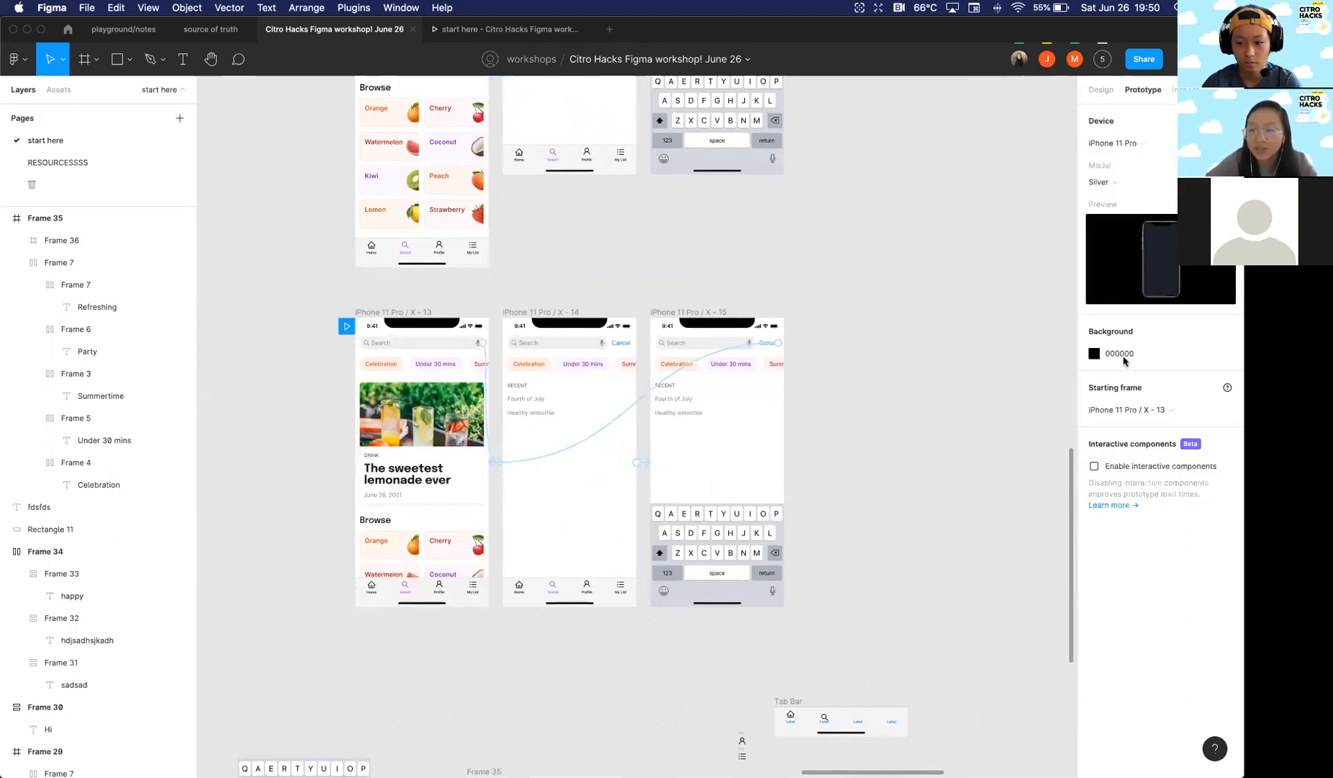
left_click(1109, 143)
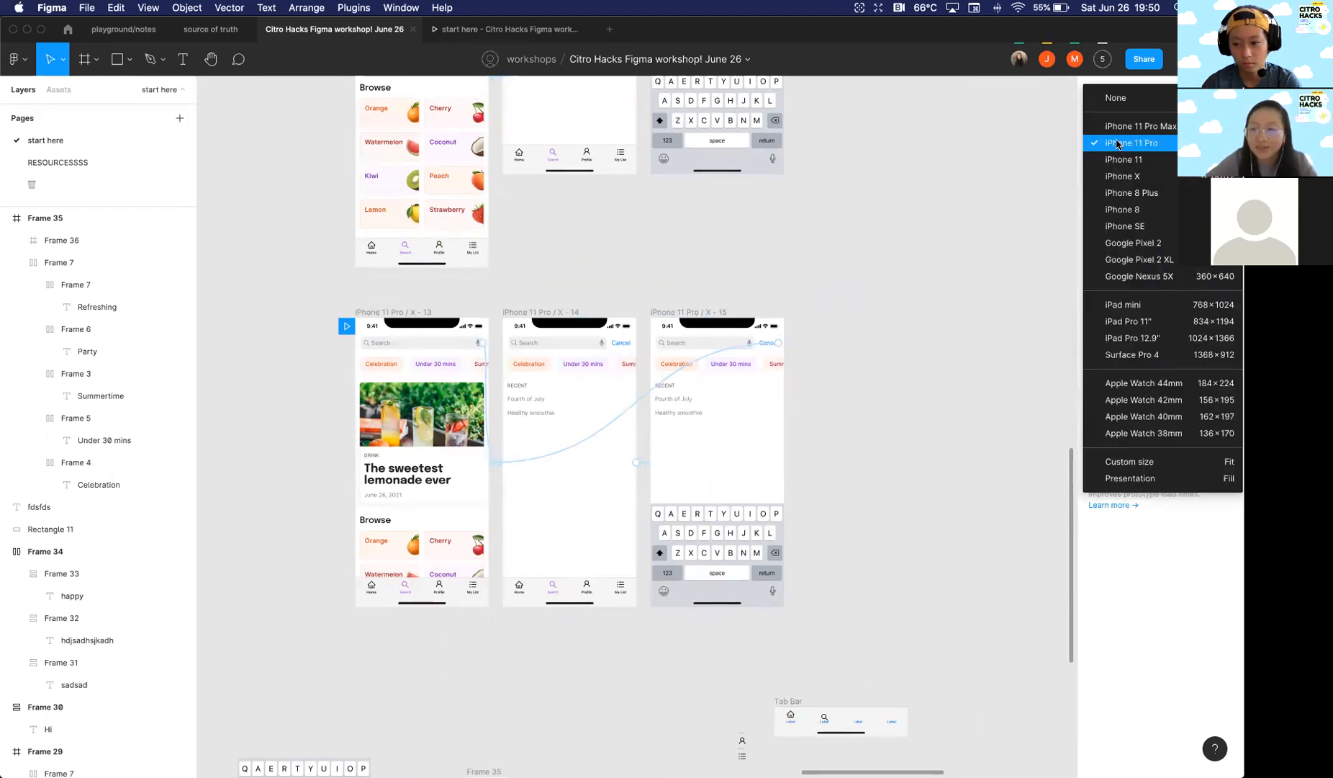
left_click(1120, 145)
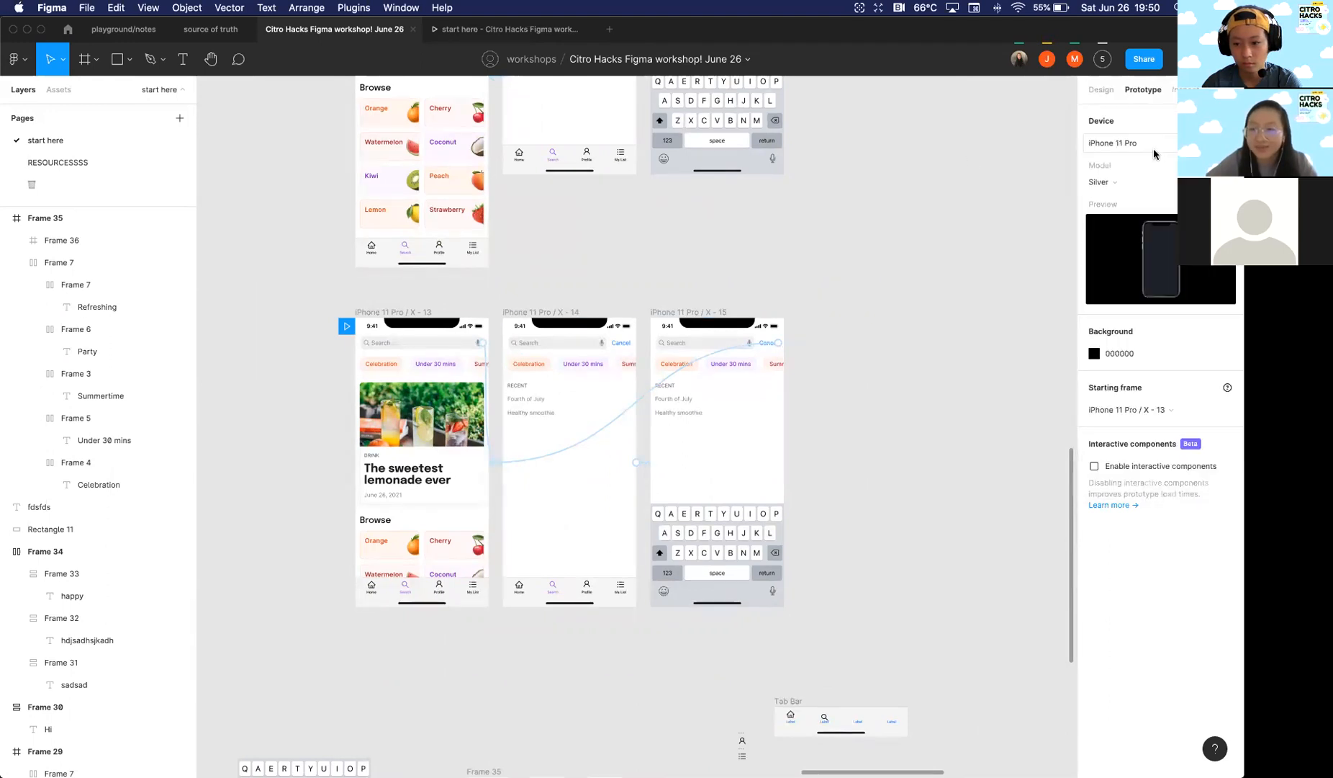
left_click(1116, 182)
left_click(1117, 186)
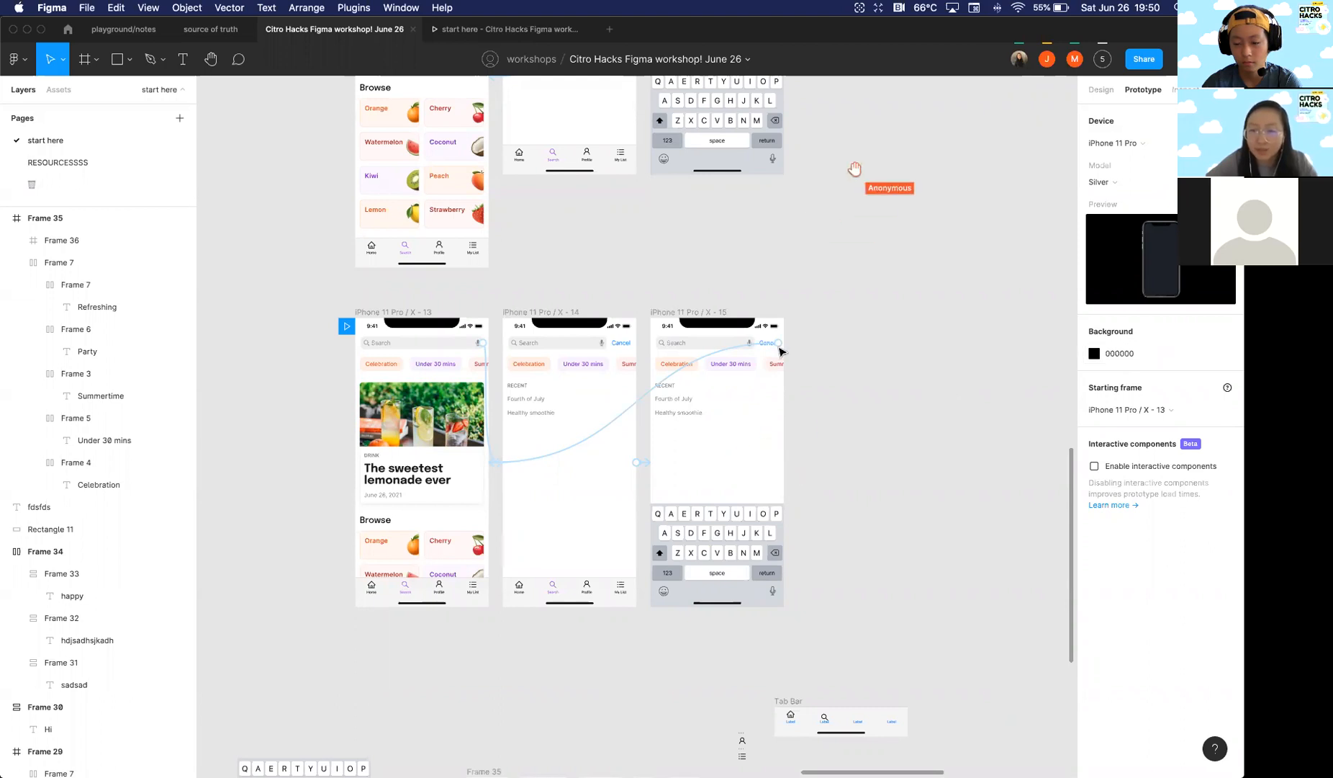
Step: Inspect the design properties and selection colors of the category tags row in iPhone 11 Pro / X - 15
left_click(690, 374)
left_click(1100, 89)
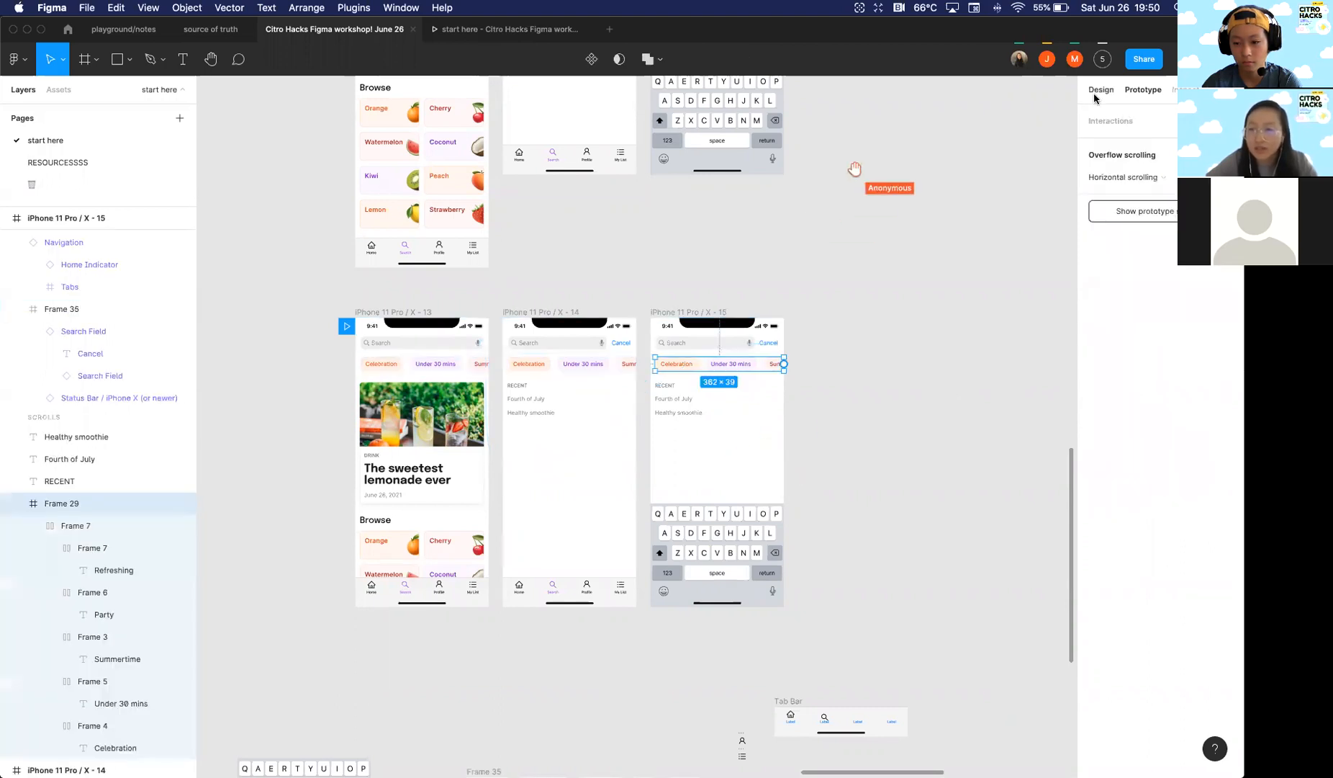
left_click(1125, 665)
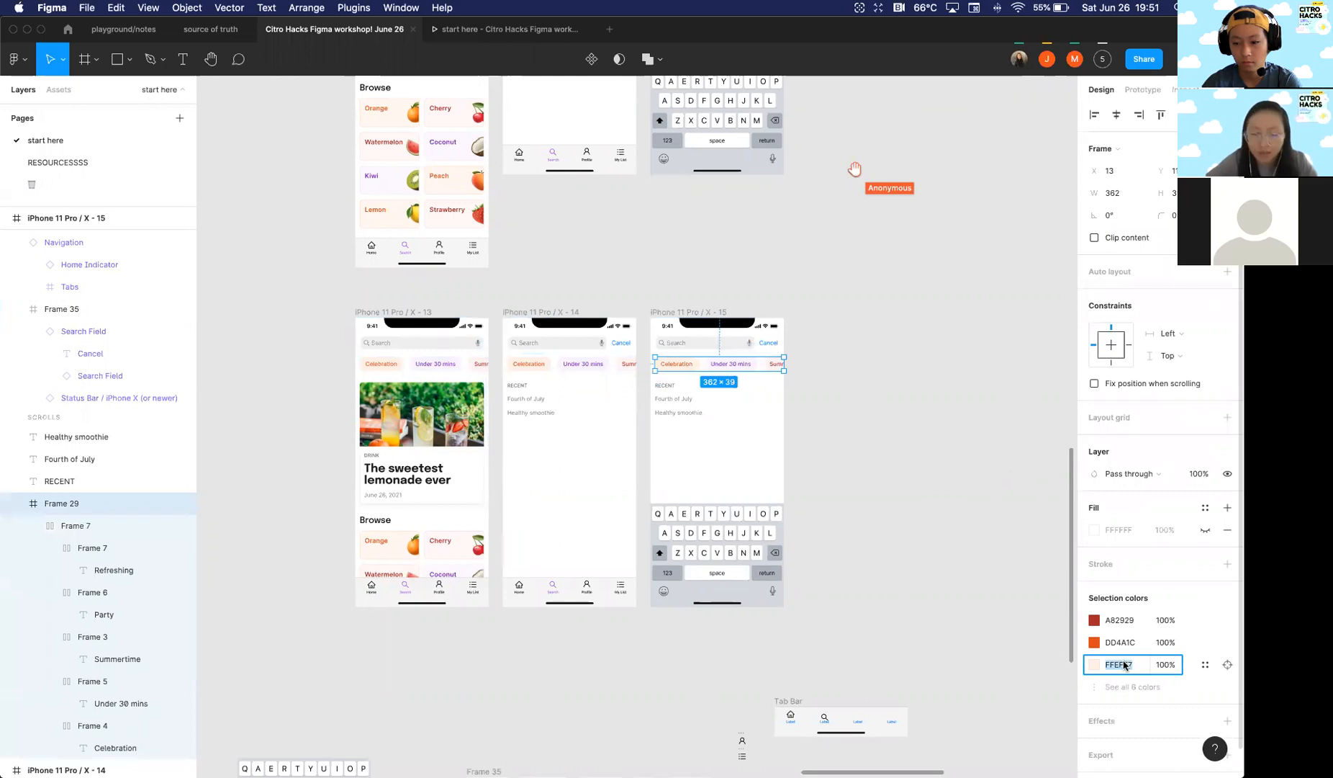
left_click(925, 588)
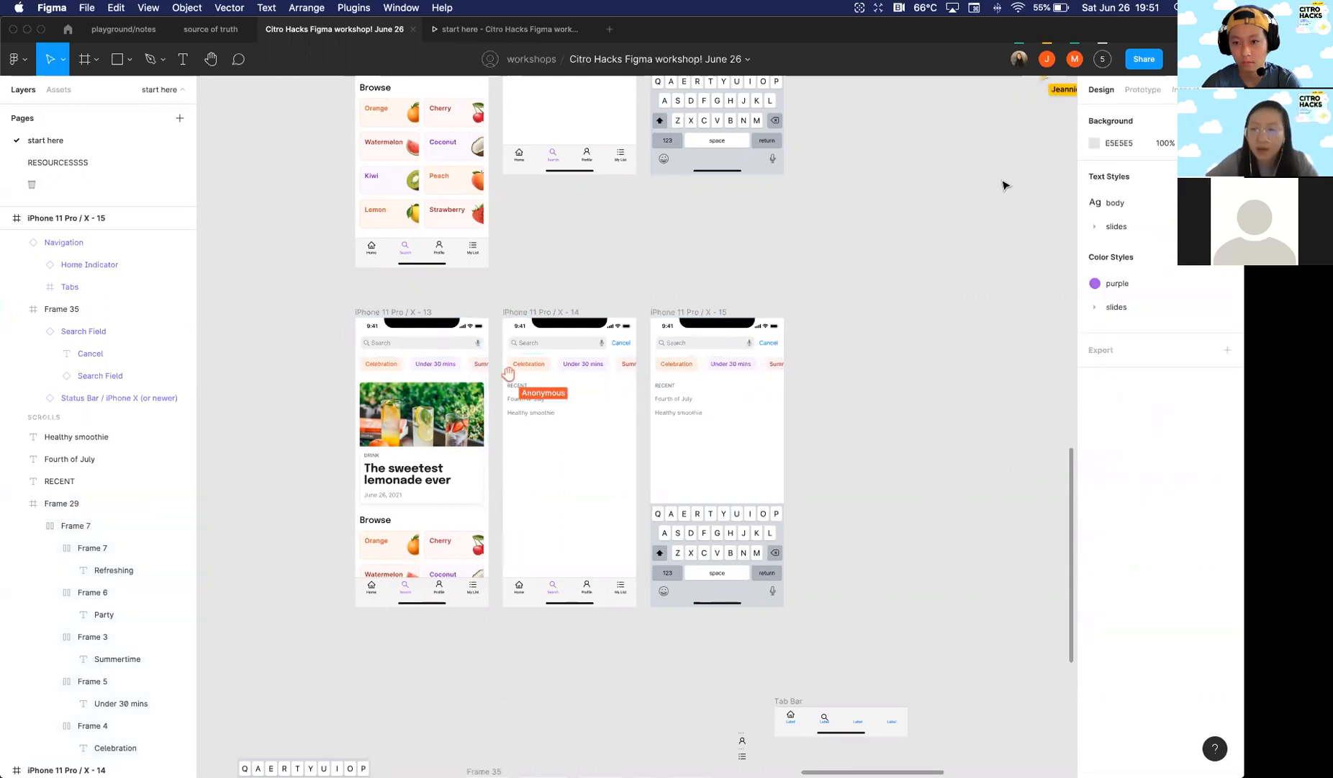
Step: Run the prototype and check the vertical scrolling of the search screen from the lemonade article through the Browse cards
left_click(1143, 89)
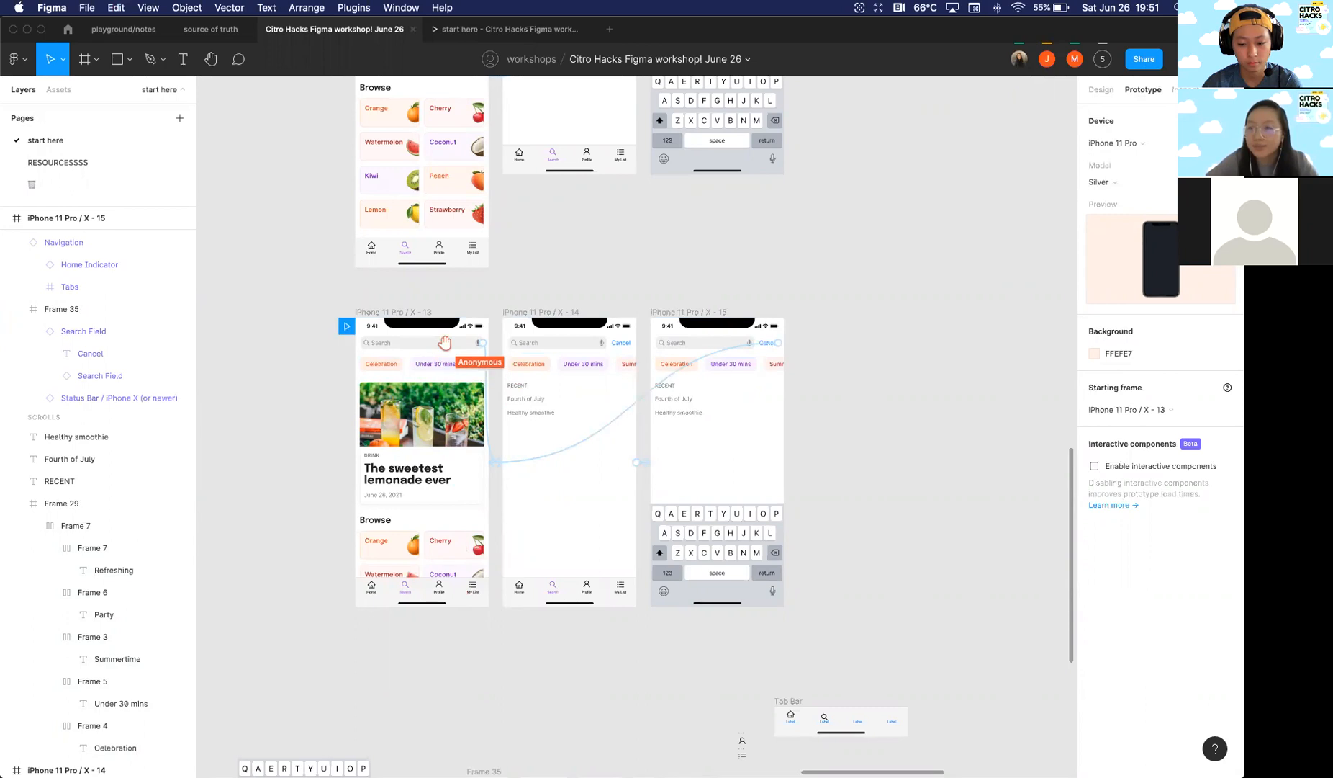
left_click(1188, 59)
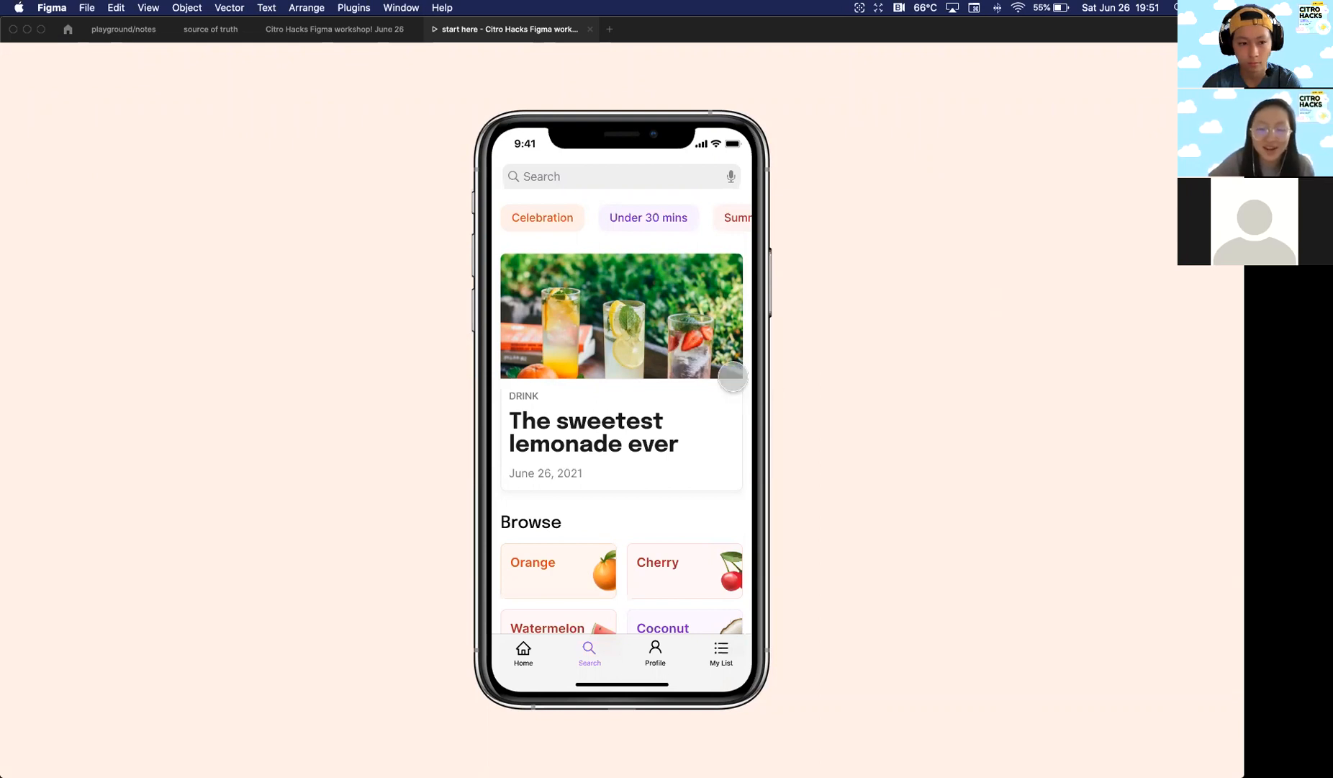
scroll(672, 364, "down", 2)
scroll(672, 364, "up", 2)
scroll(672, 364, "down", 5)
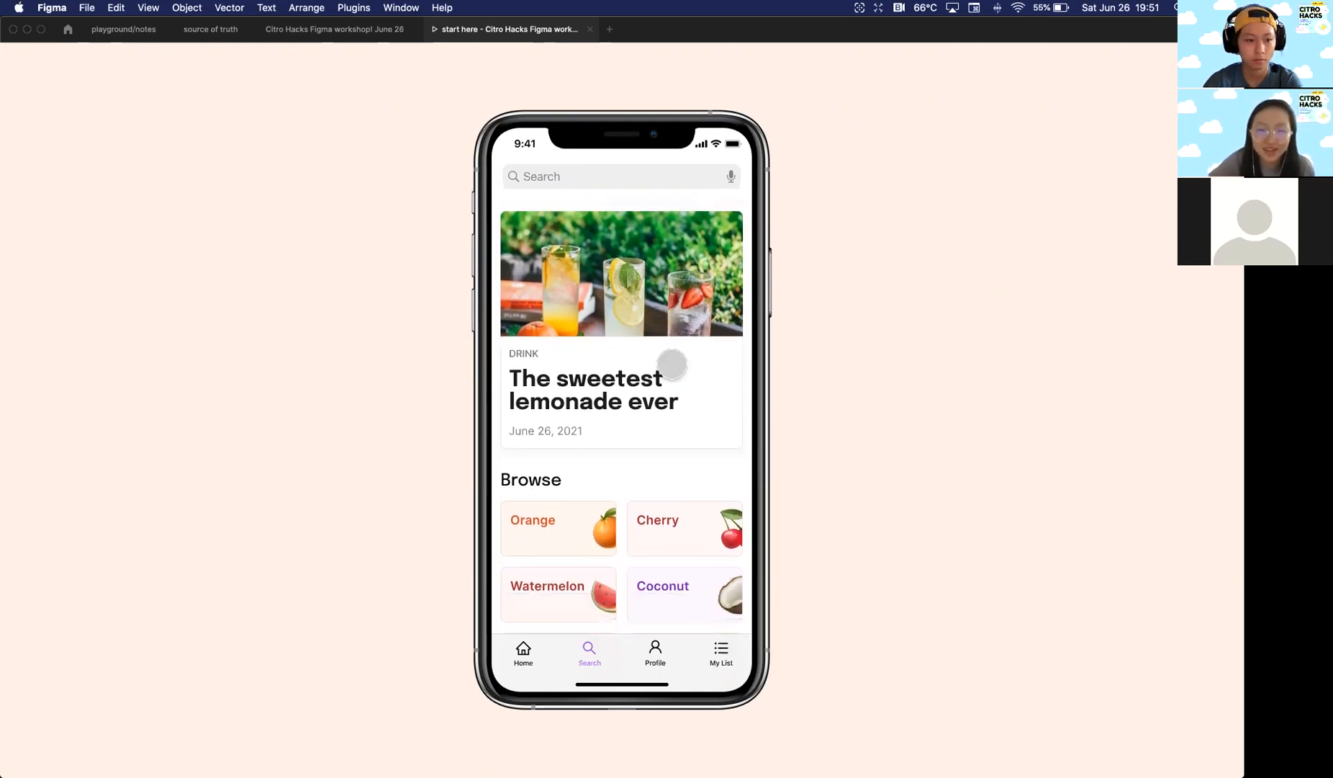
scroll(672, 364, "up", 2)
scroll(672, 363, "down", 4)
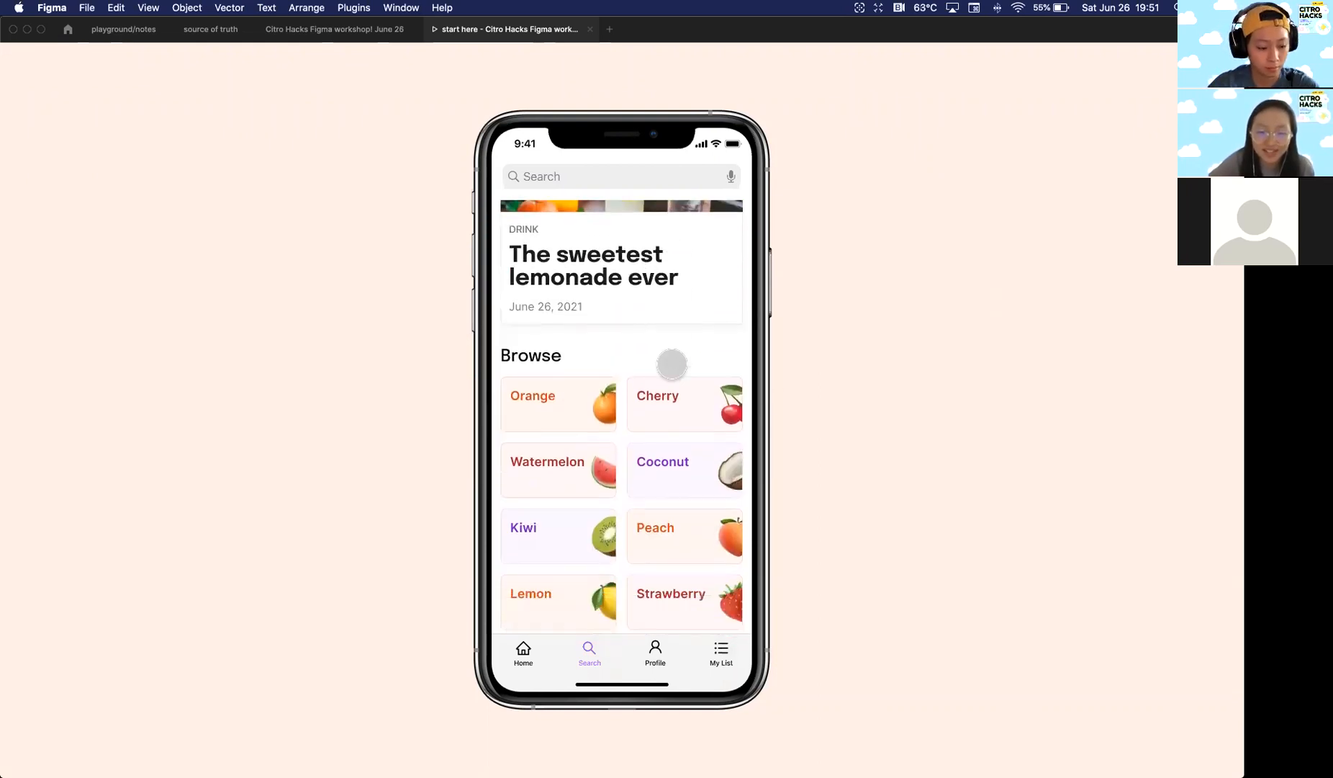
scroll(672, 363, "up", 3)
scroll(671, 364, "down", 1)
scroll(672, 364, "up", 1)
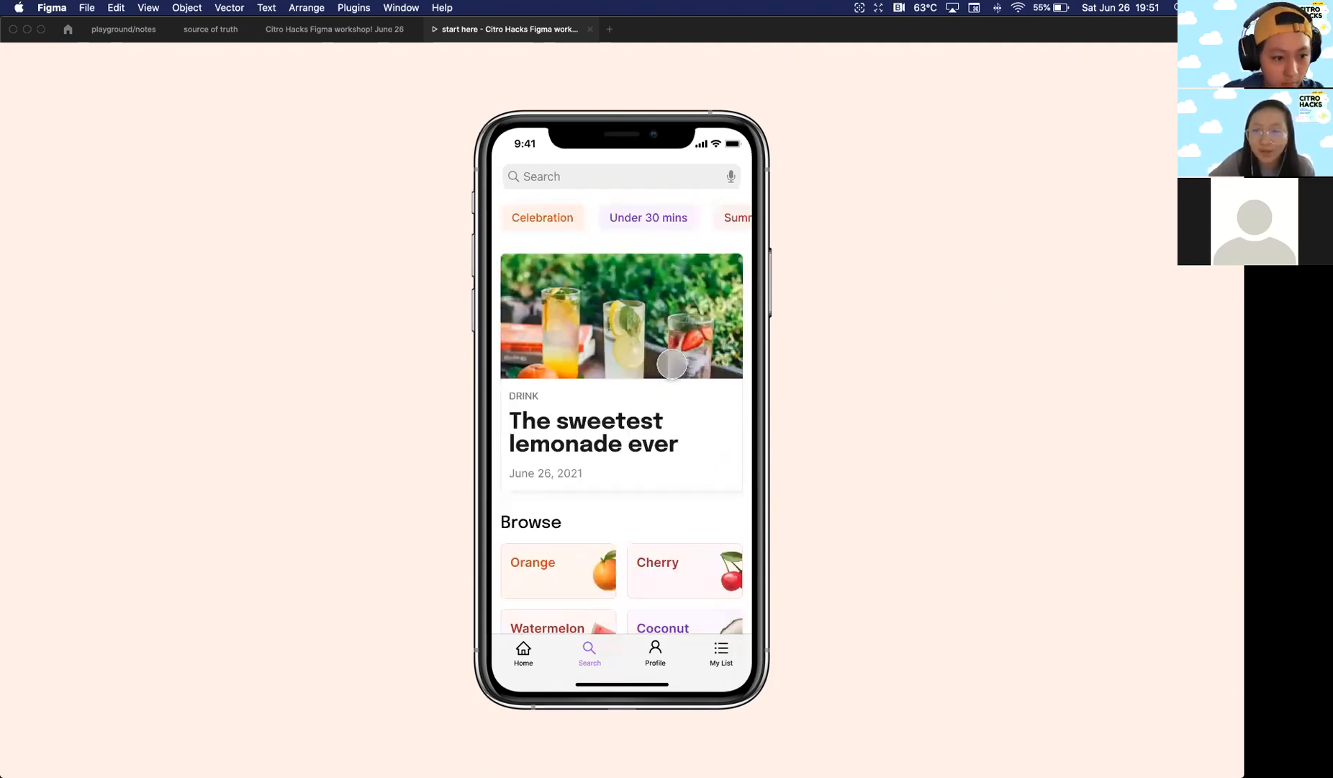
scroll(672, 364, "down", 3)
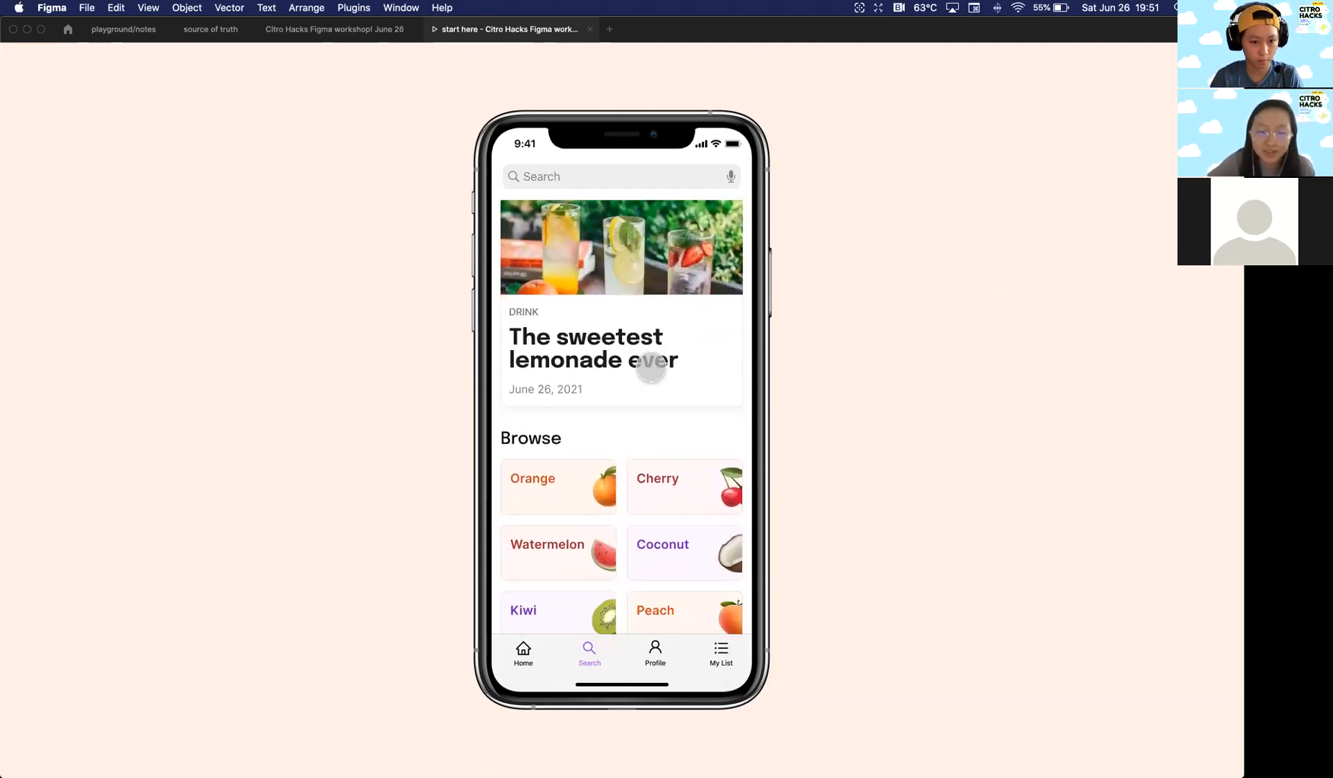
scroll(651, 367, "up", 2)
scroll(651, 366, "down", 1)
scroll(651, 366, "up", 2)
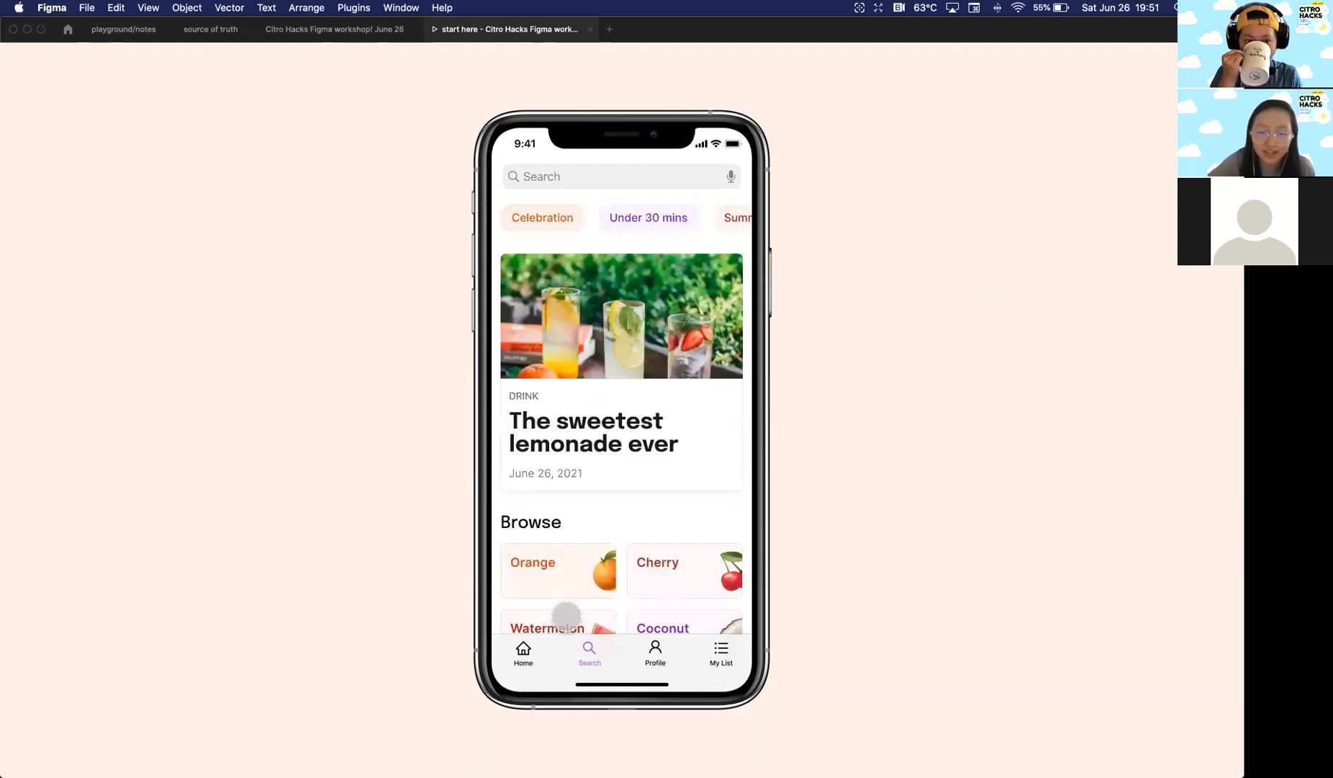
Step: Test the category tags' horizontal scrolling and the transitions from the search field to the keyboard screen and back through Cancel
scroll(692, 216, "right", 3)
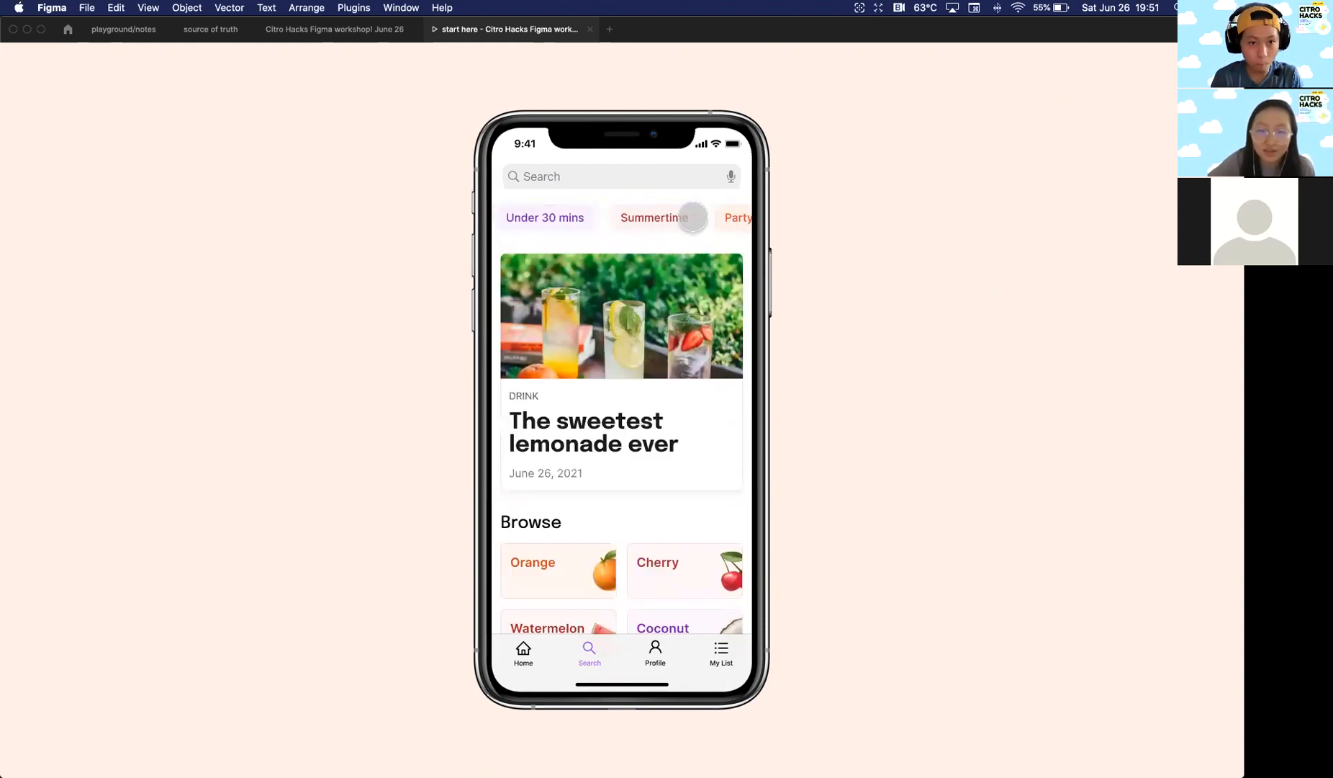
scroll(692, 217, "left", 3)
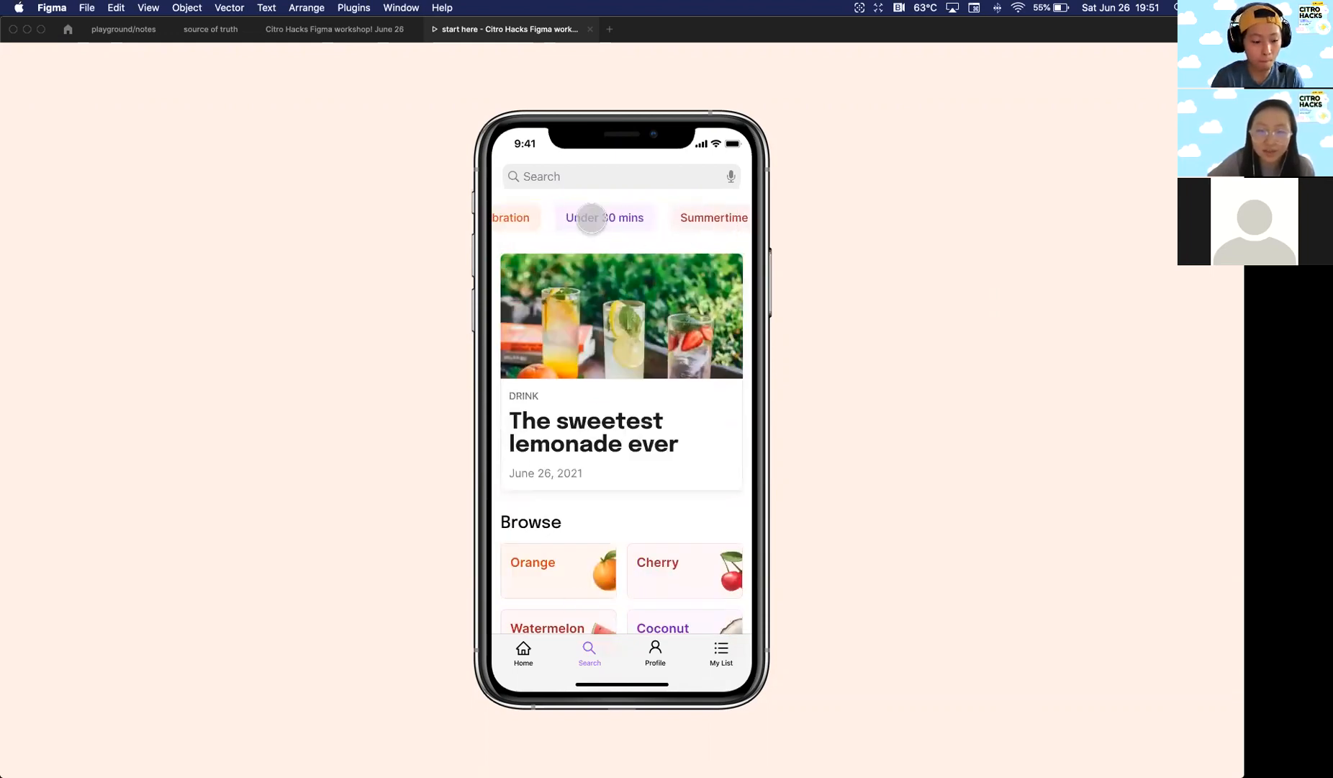
left_click(609, 177)
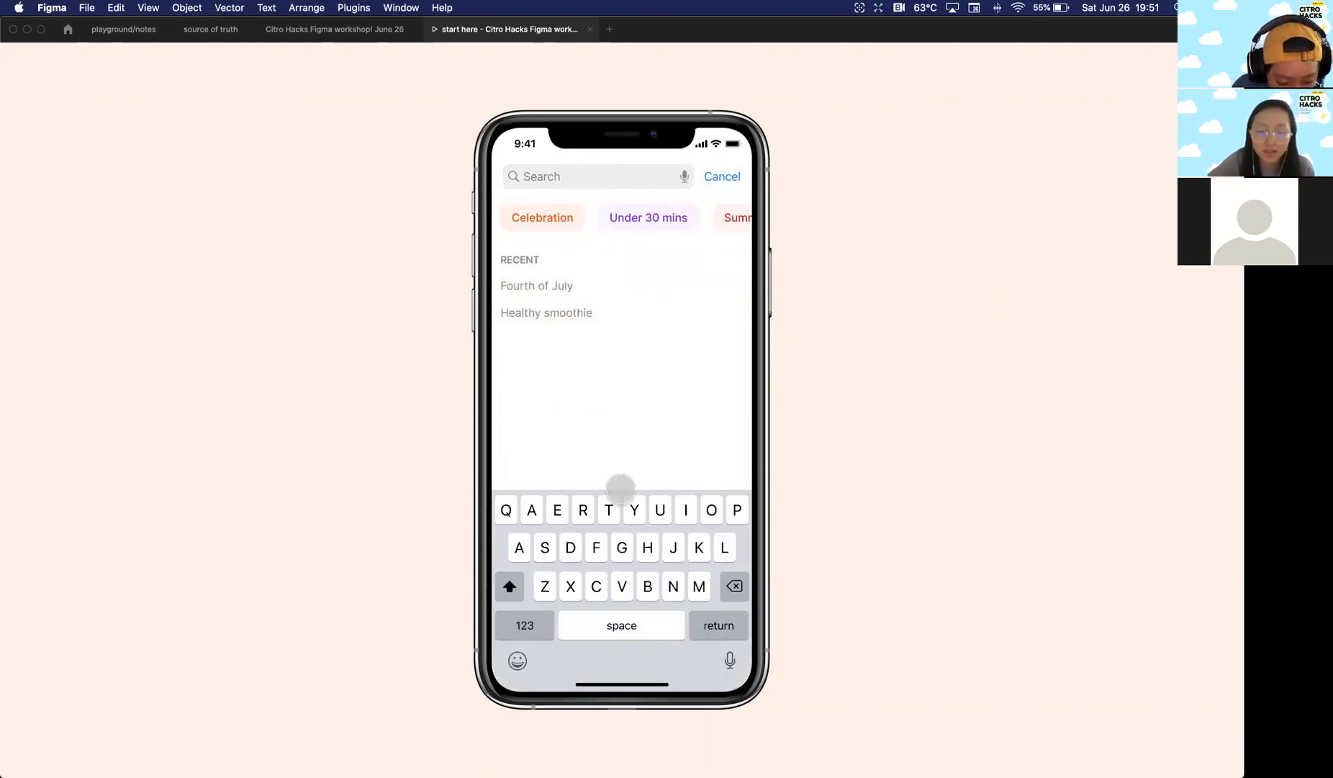
left_click(722, 177)
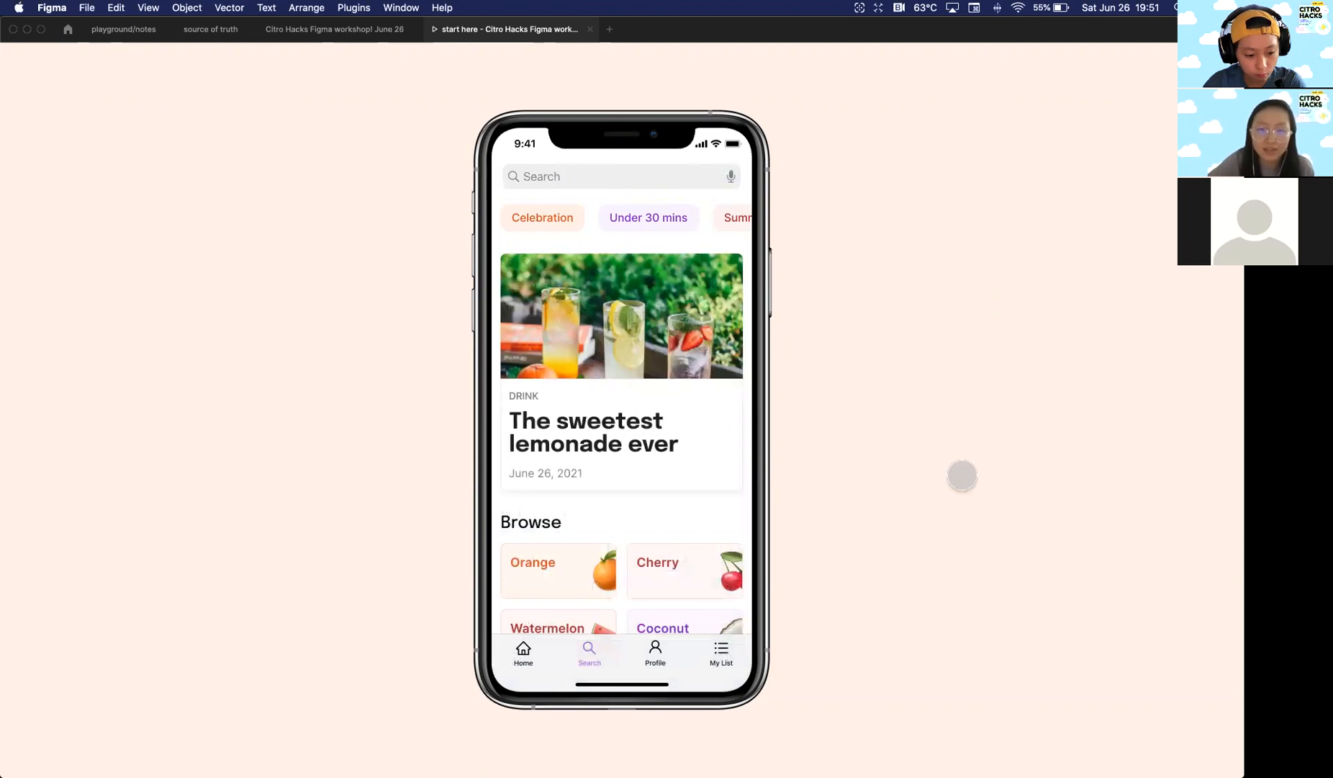
Step: Hide the Figma UI around the prototype preview and restore it
left_click(352, 34)
left_click(508, 29)
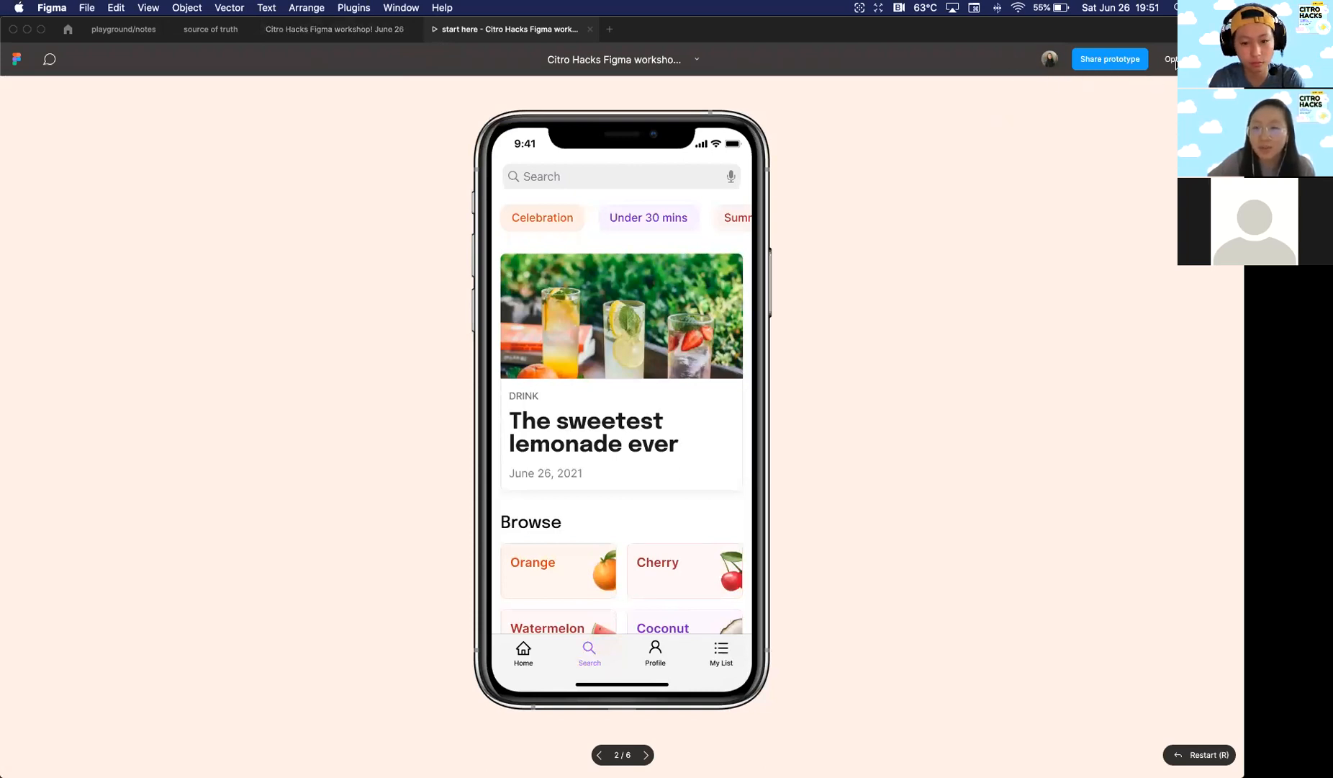
left_click(1174, 61)
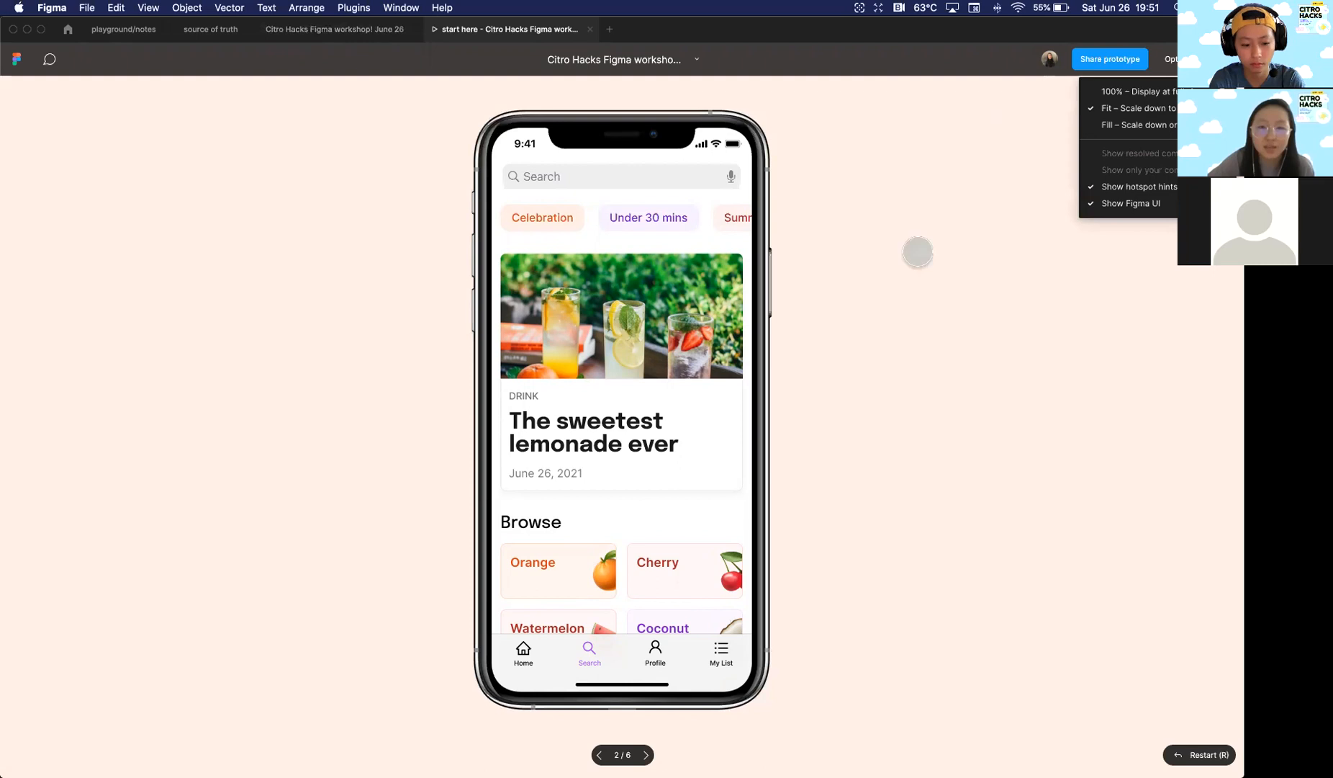
left_click(1120, 208)
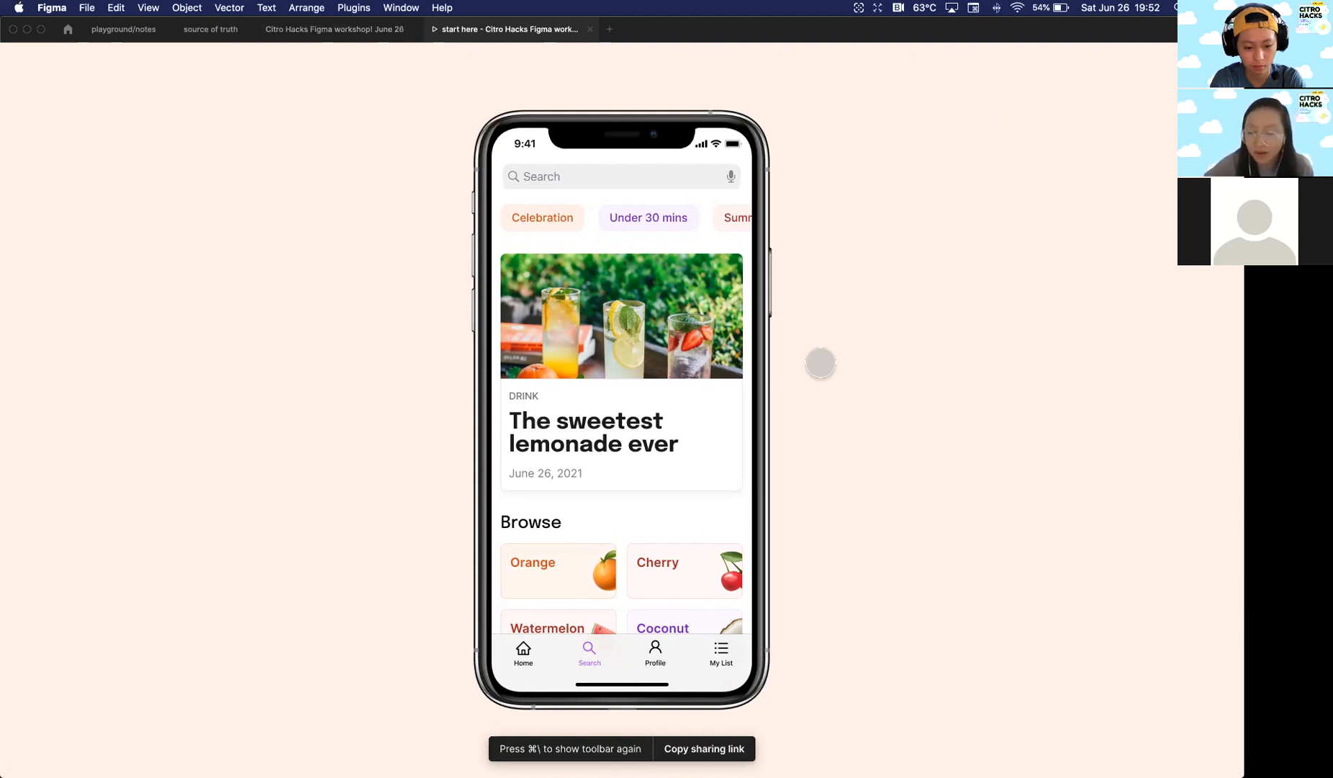
key("super+backslash")
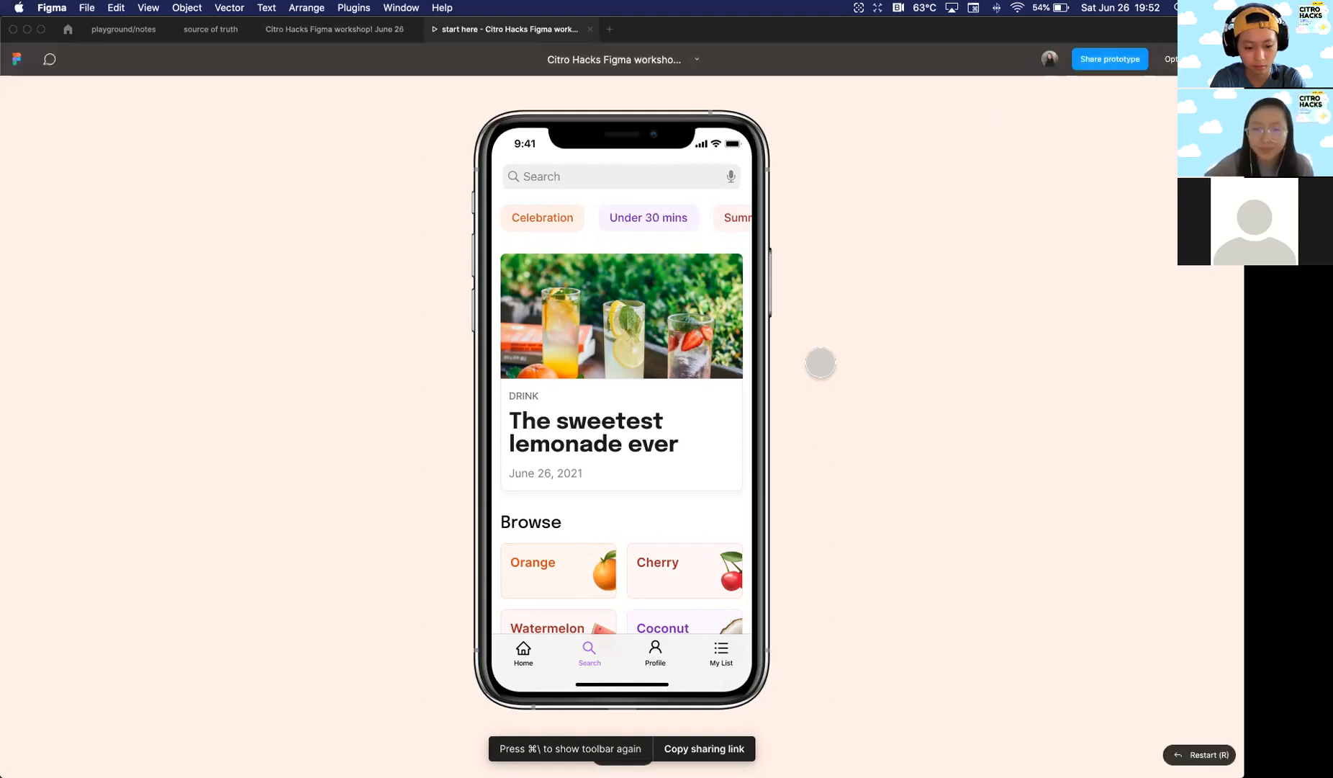
Step: Move the iPhone 11 Pro / X - 13 frame away from the iPhone 11 Pro / X - 14 frame, to about X 7998
left_click(335, 31)
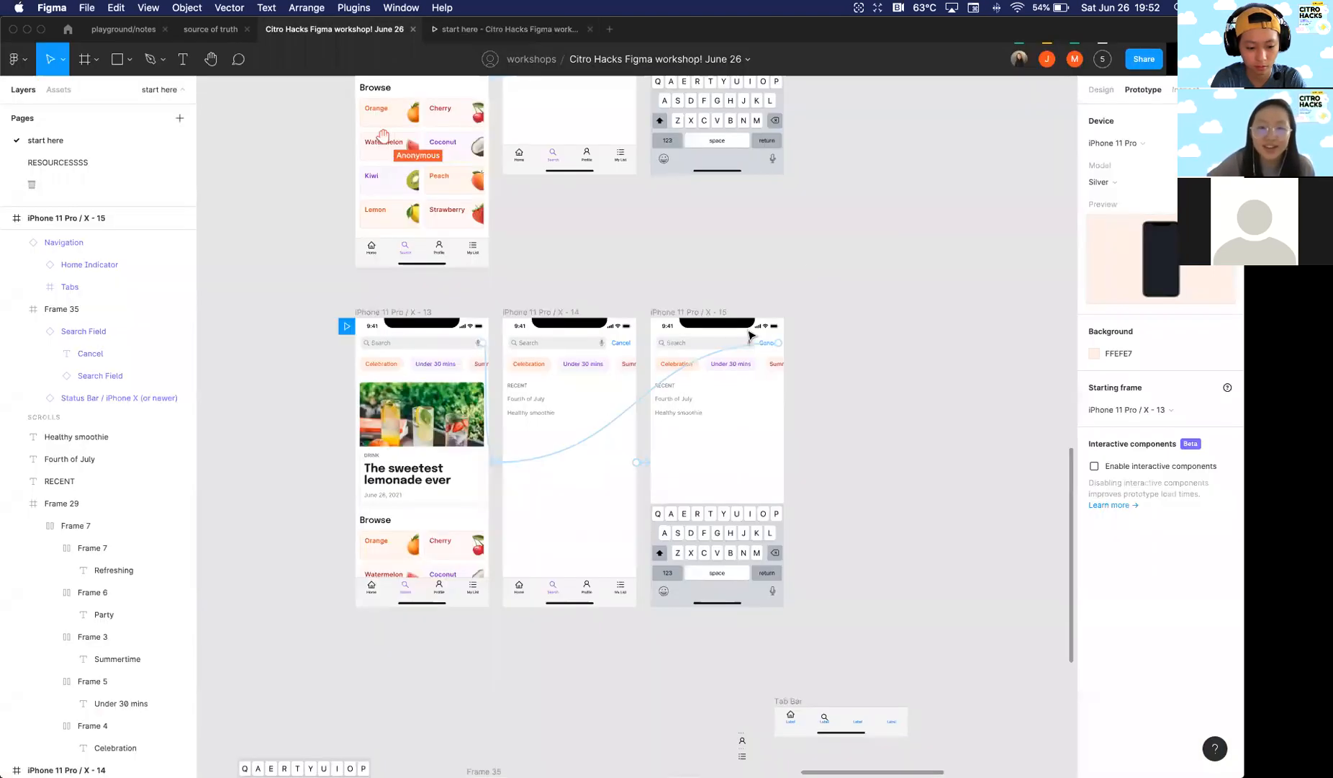
left_click(1109, 96)
scroll(546, 273, "down", 1)
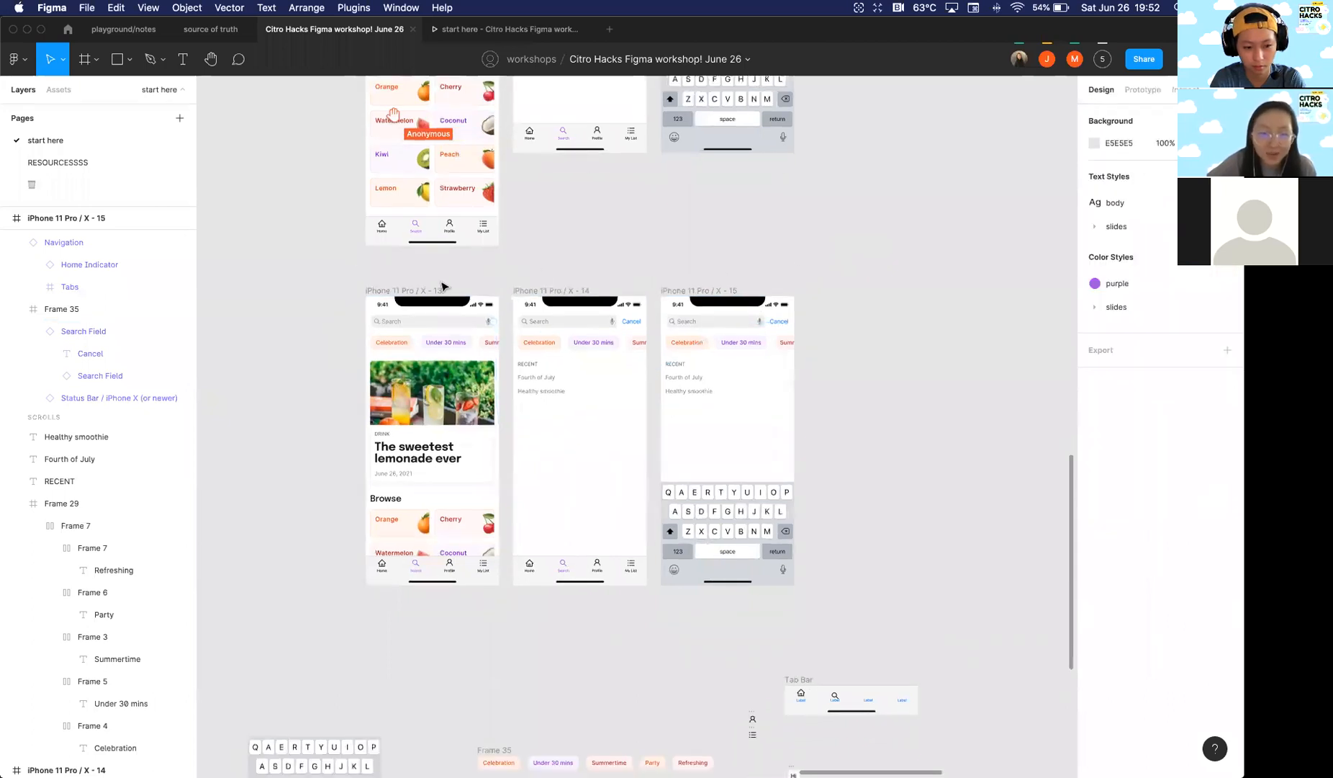
scroll(442, 286, "down", 2)
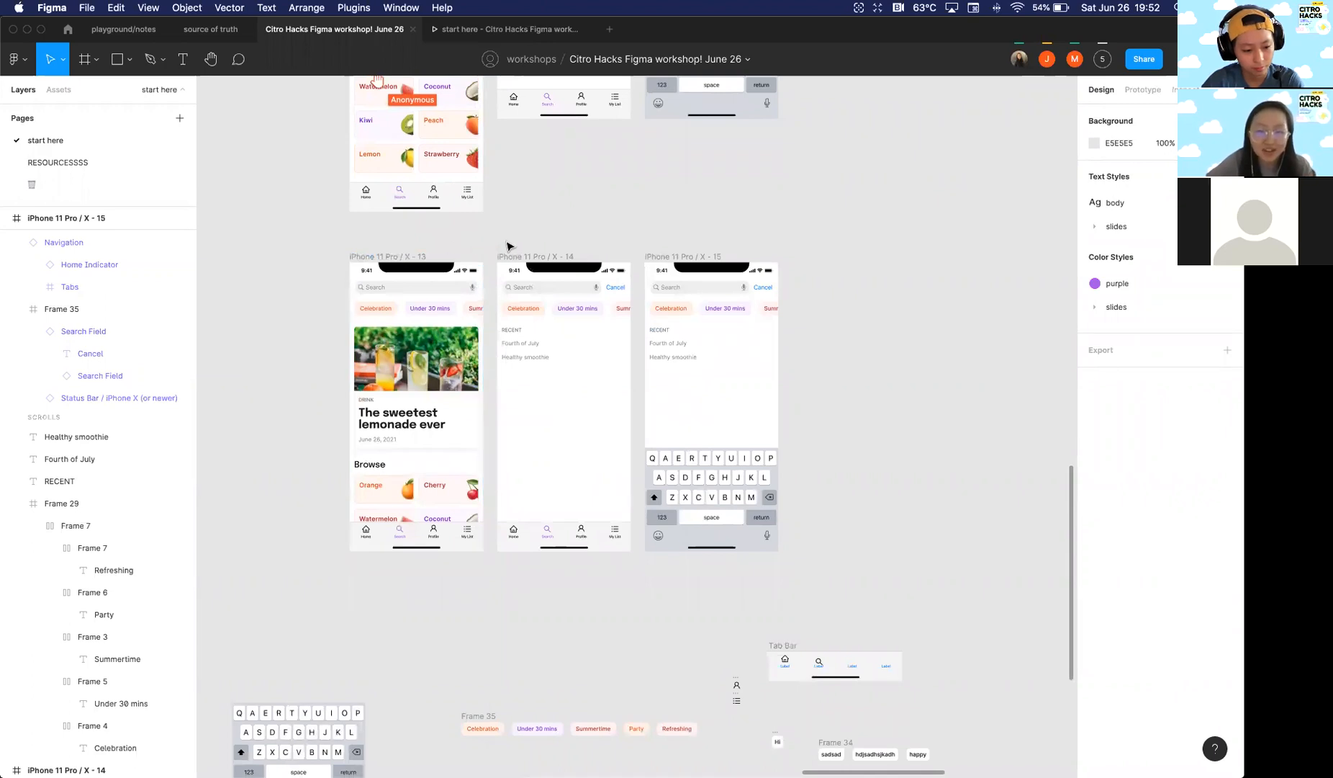
scroll(603, 218, "down", 3)
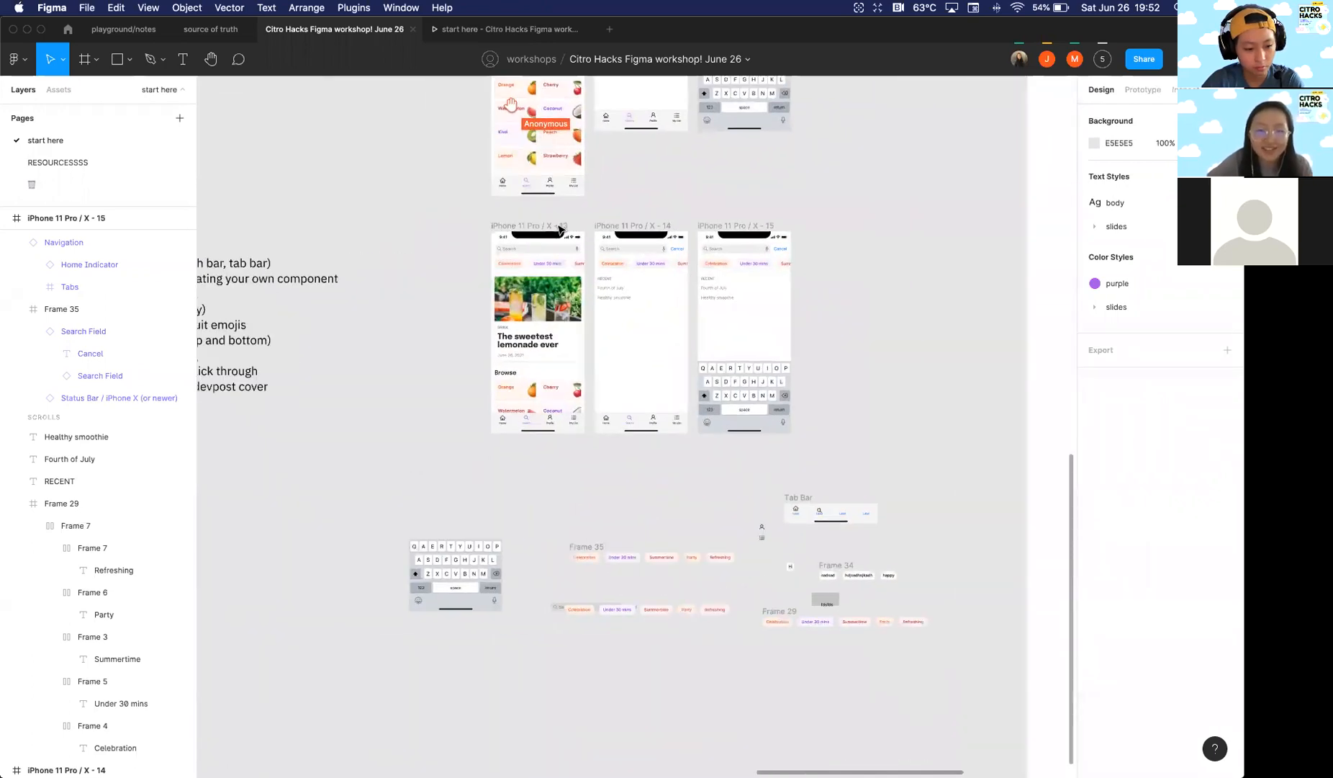
scroll(560, 229, "left", 2)
left_click(543, 239)
left_click_drag(544, 240, 488, 251)
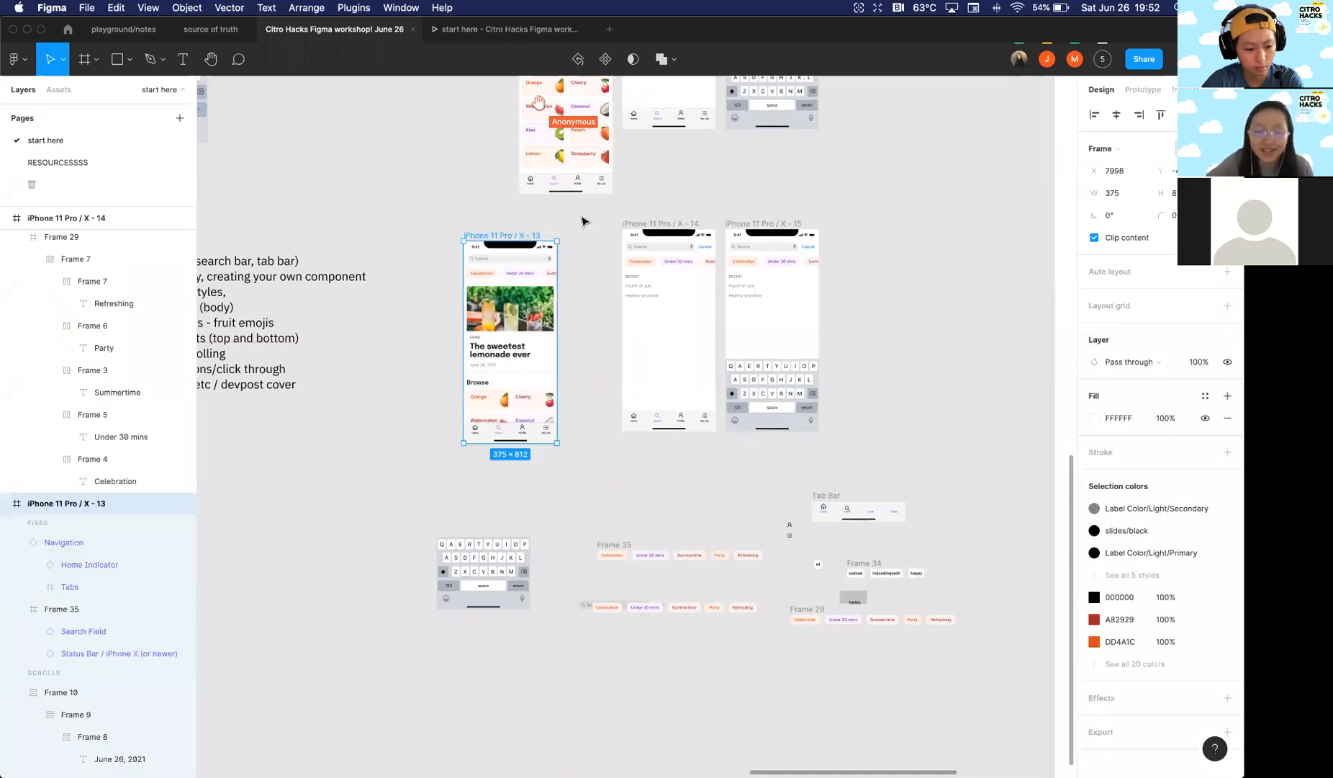
scroll(582, 221, "up", 3)
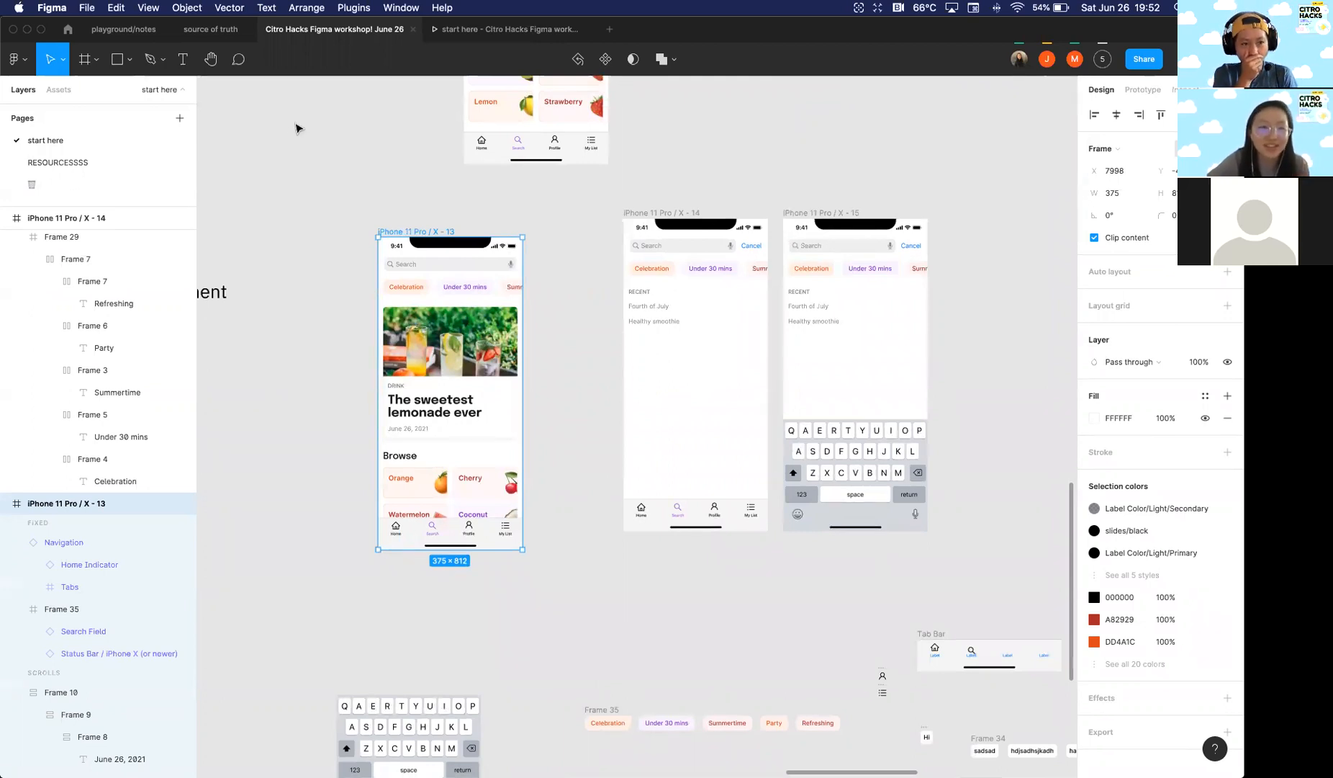
Step: Search the Figma Community for "mockup" and list the matching plugins
left_click(67, 30)
left_click(236, 60)
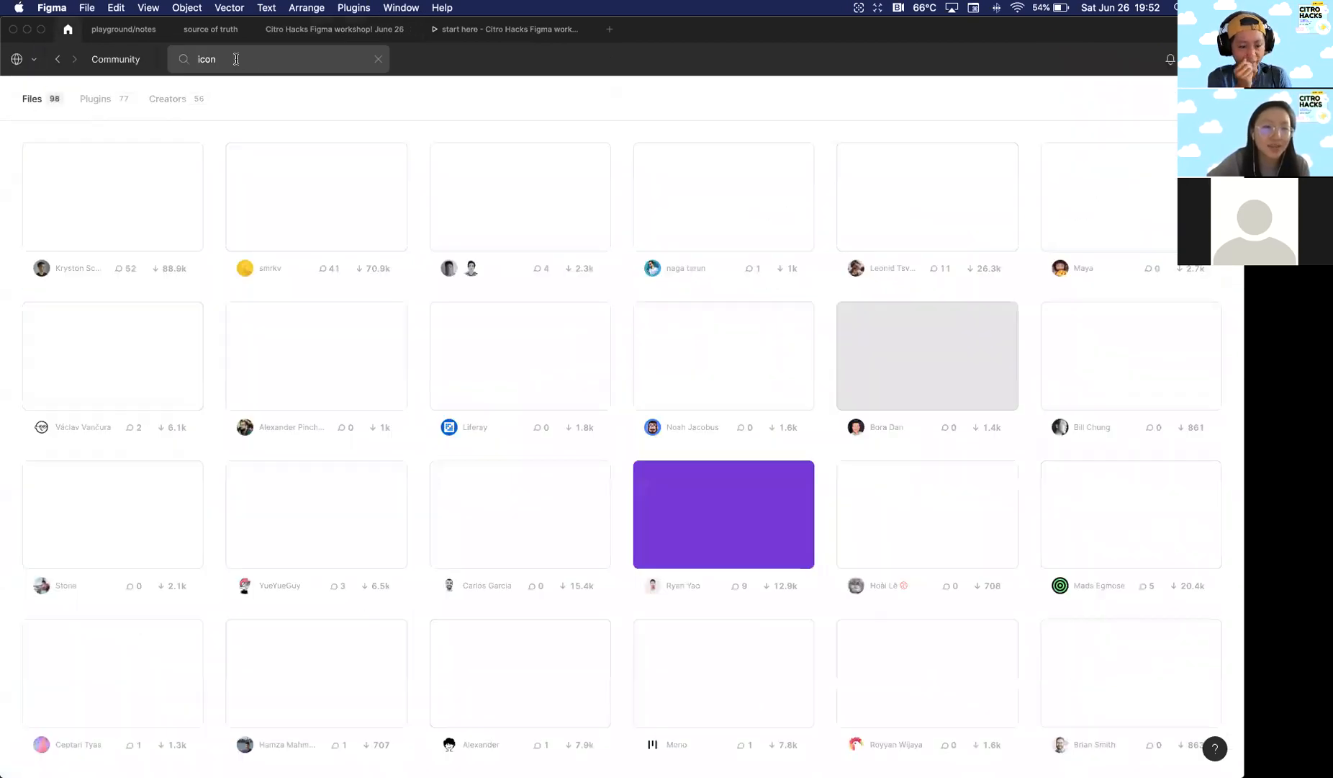
key("super+a")
type("mock")
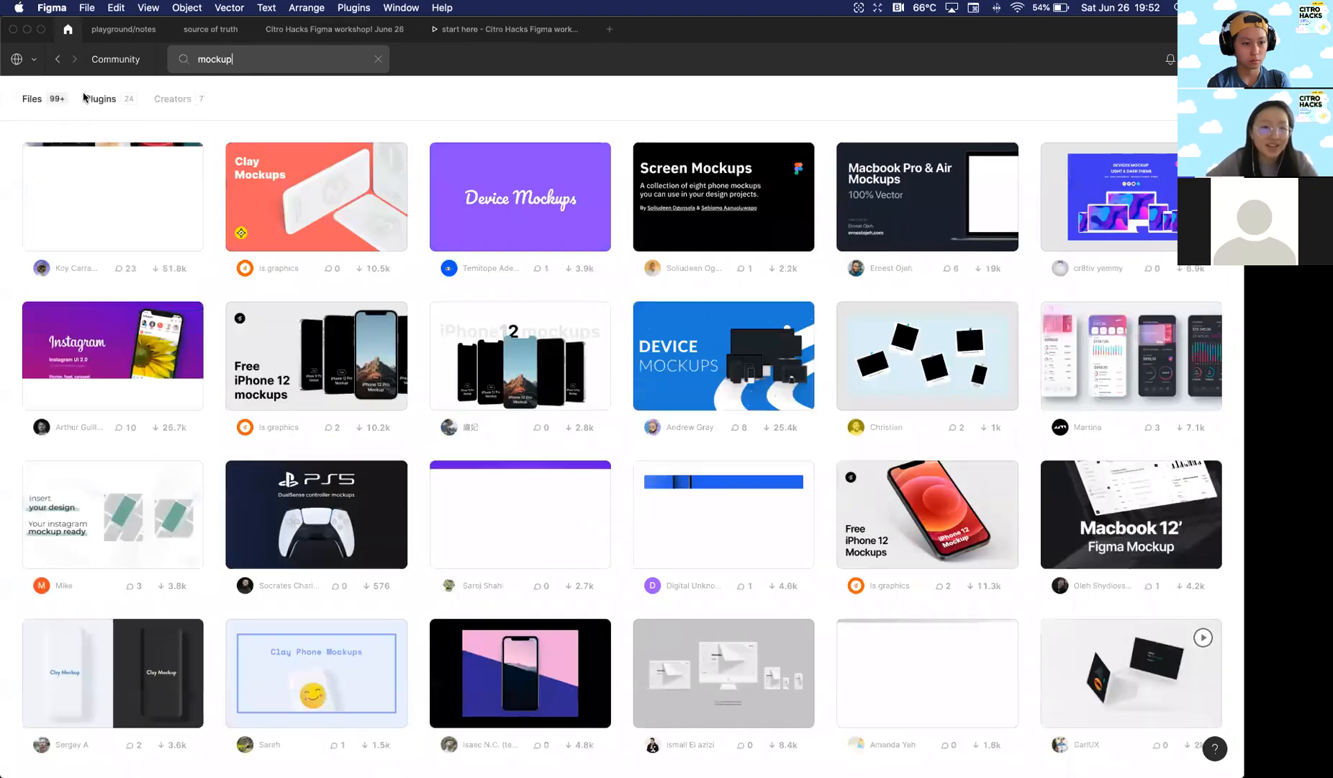
left_click(84, 98)
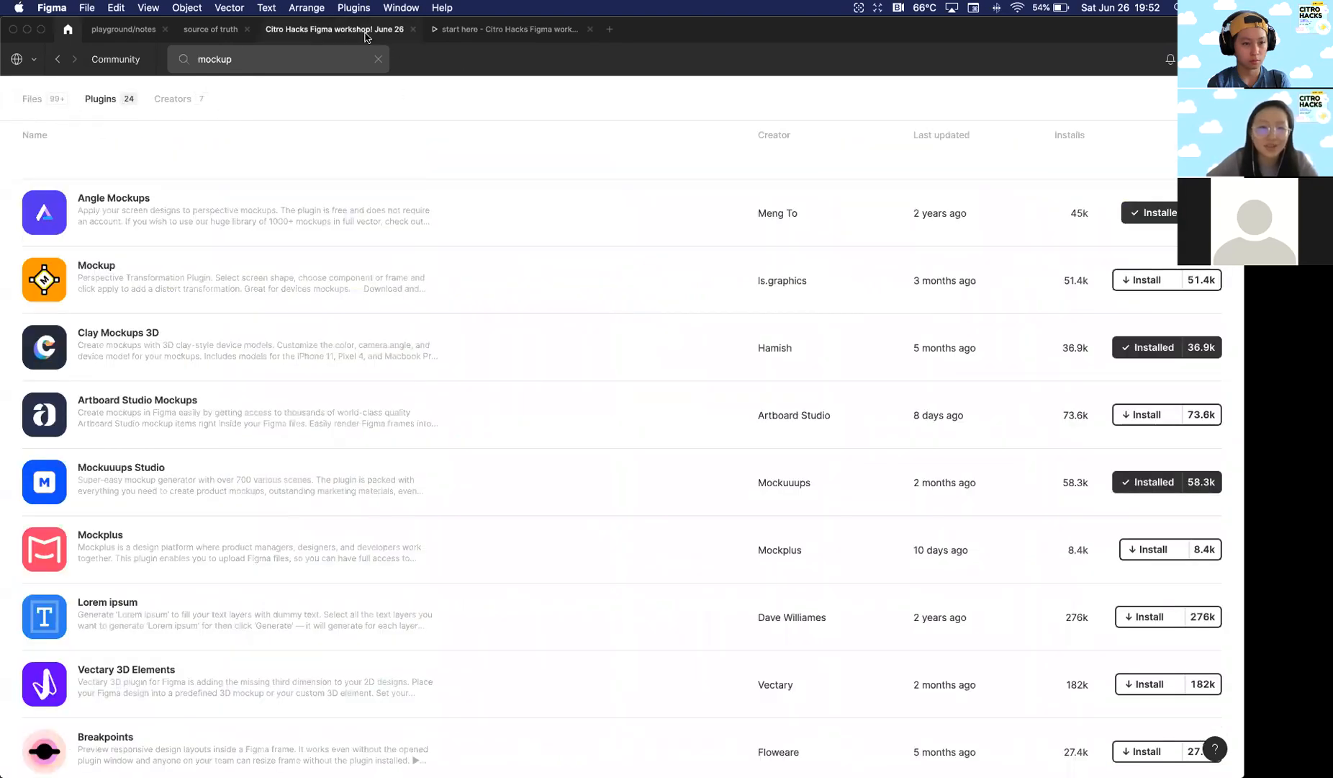
Step: Return to the workshop design file and launch the Artboard Studio Mockups plugin
left_click(392, 30)
scroll(550, 316, "down", 3)
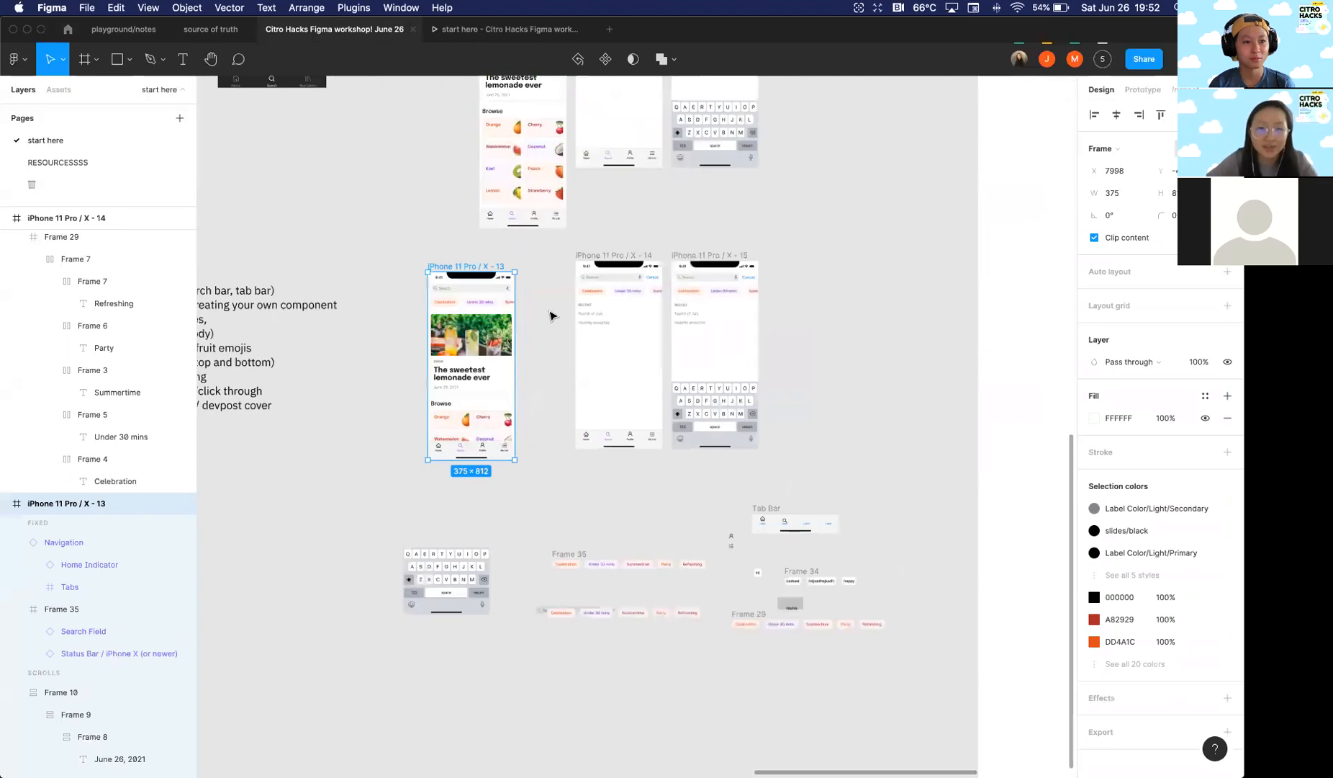
left_click(347, 8)
mouse_move(518, 90)
left_click(573, 91)
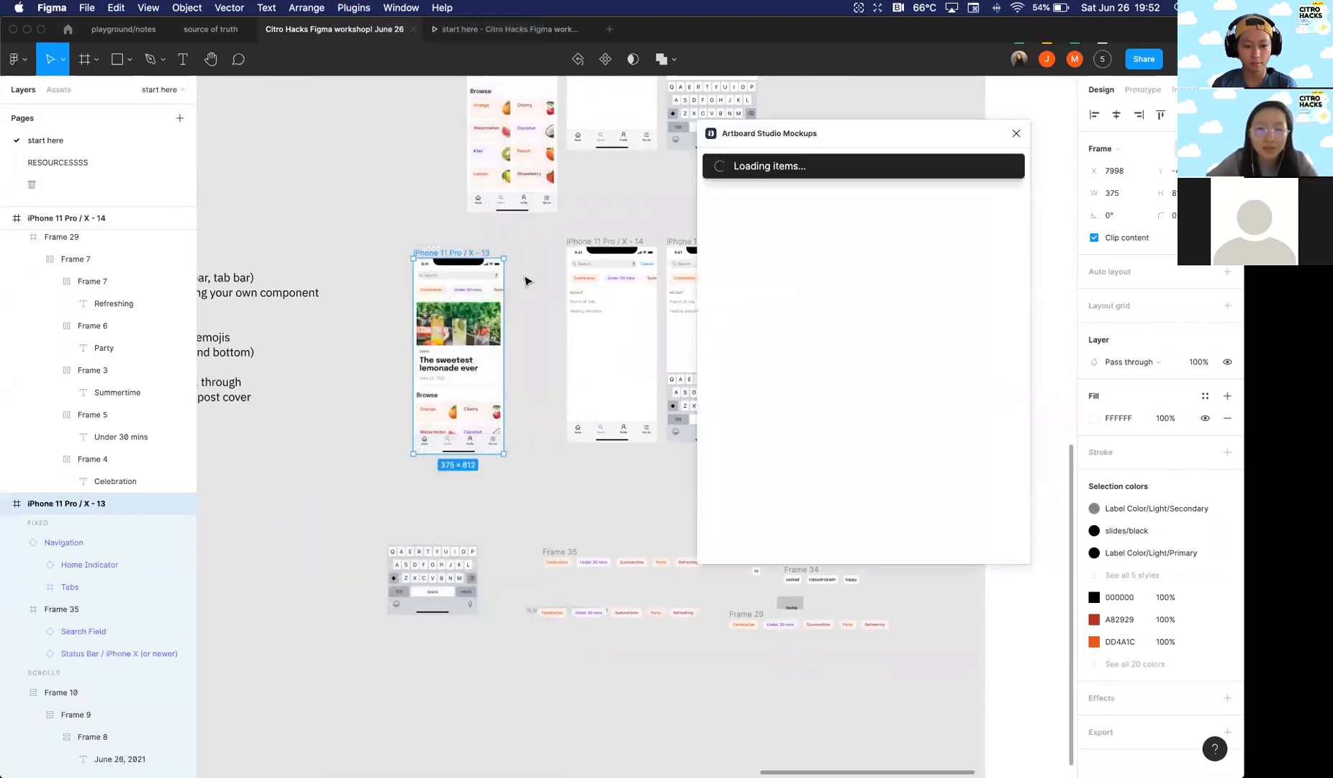
Step: Try the iPhone 12 Pro 6.1" mockup from the Electronics items, and delete its label frame and mockup frame
scroll(525, 280, "right", 3)
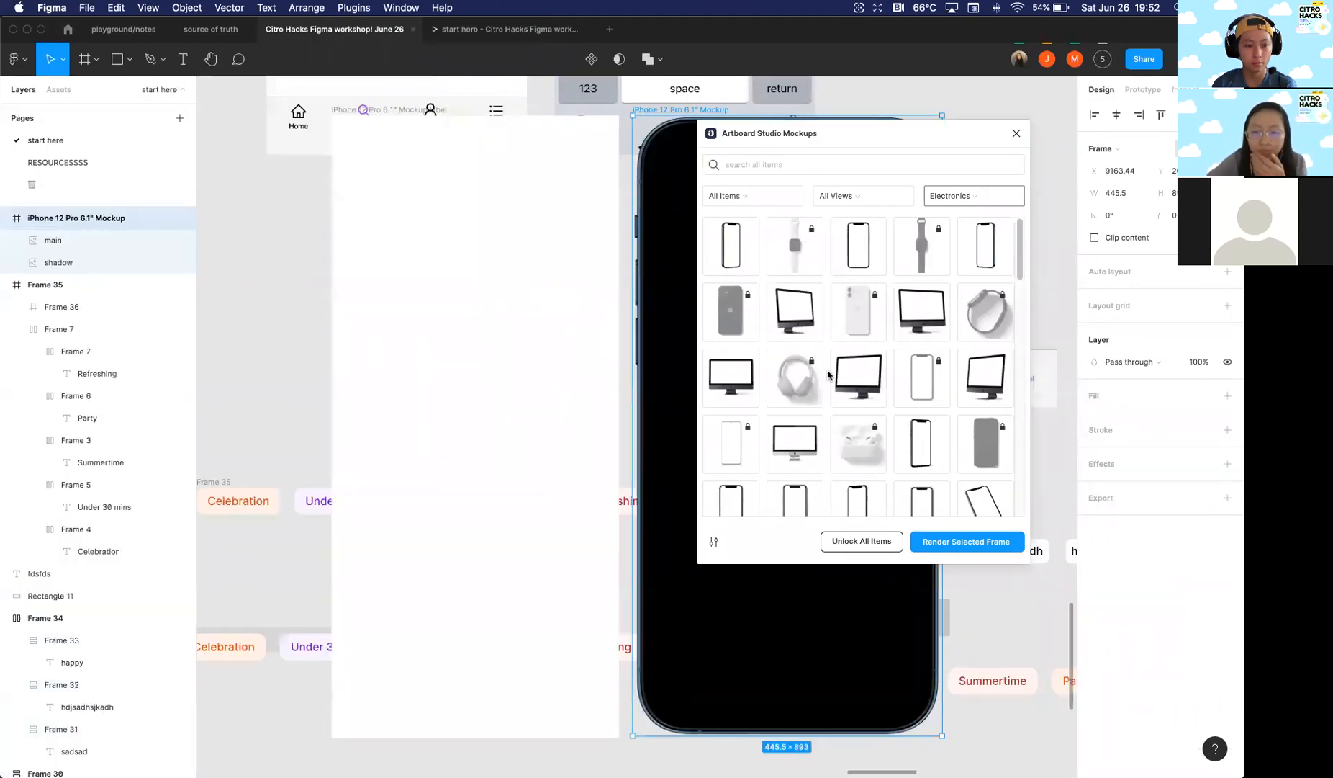
scroll(603, 427, "down", 3)
scroll(604, 427, "down", 3)
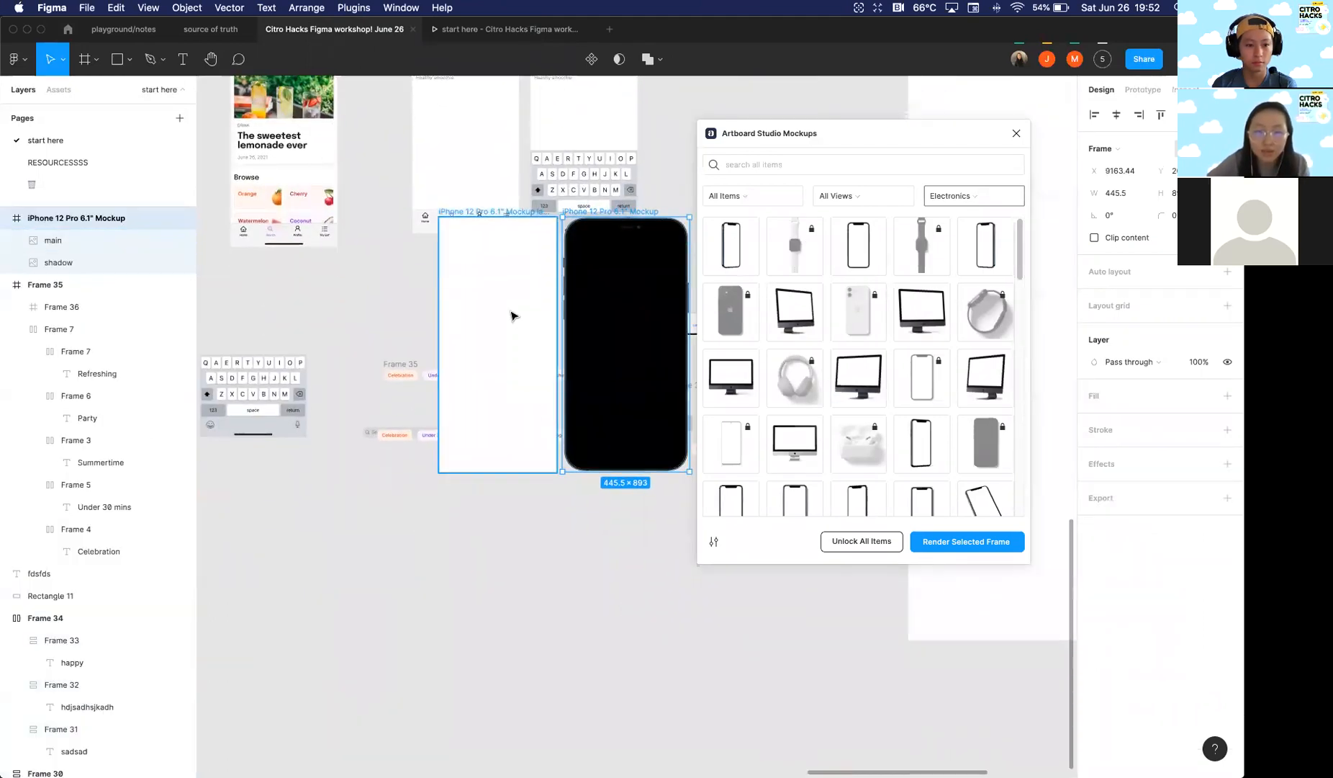
scroll(513, 316, "right", 1)
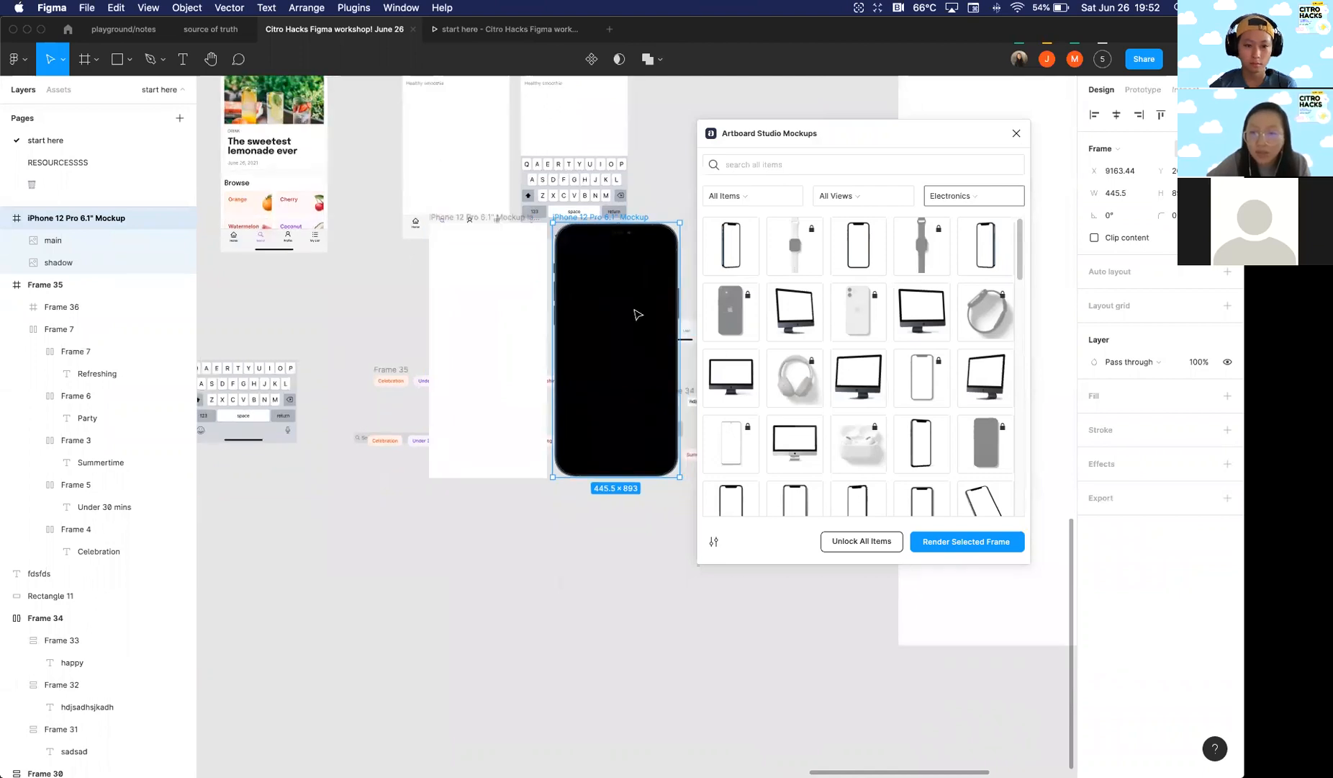
left_click(485, 220)
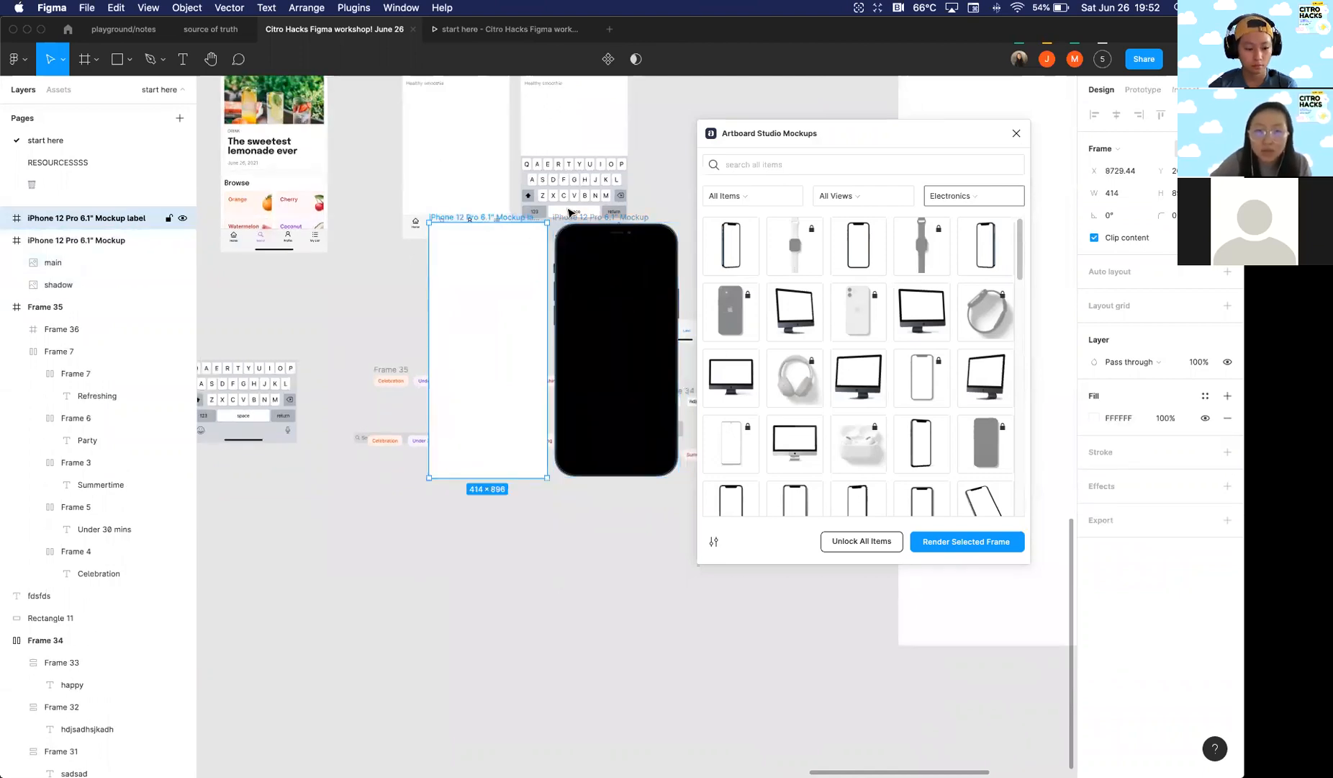
key("Delete")
left_click(589, 223)
key("Delete")
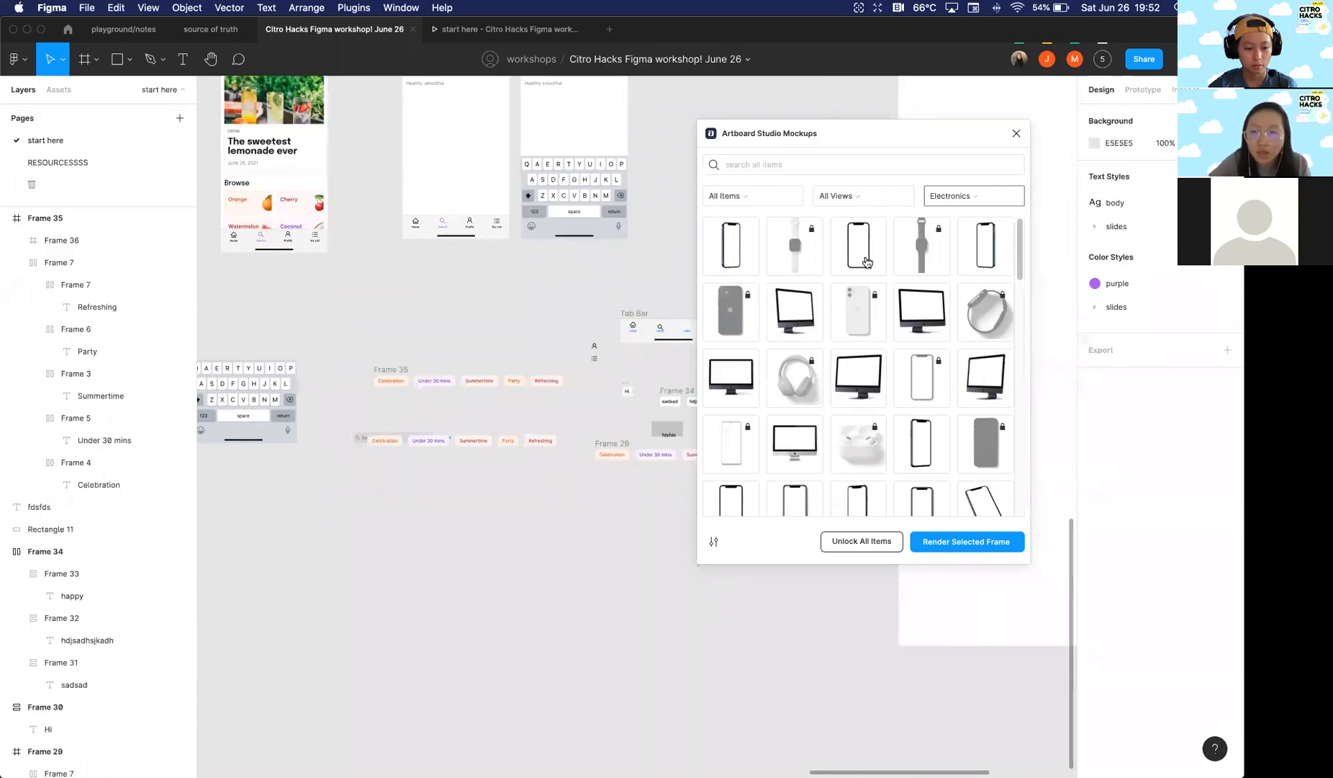
Step: Add the free iPhone X mockup from the plugin's Electronics items to the canvas
scroll(831, 363, "down", 2)
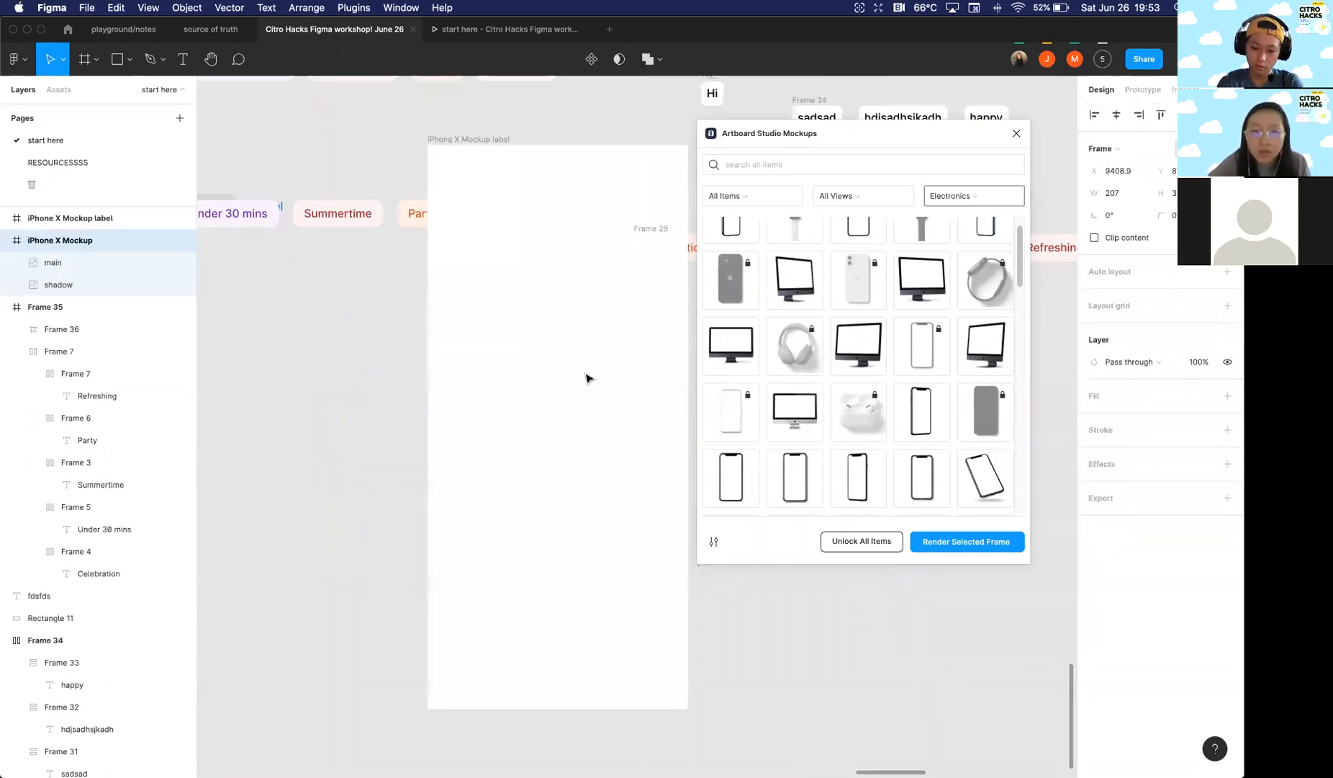
scroll(545, 320, "up", 3)
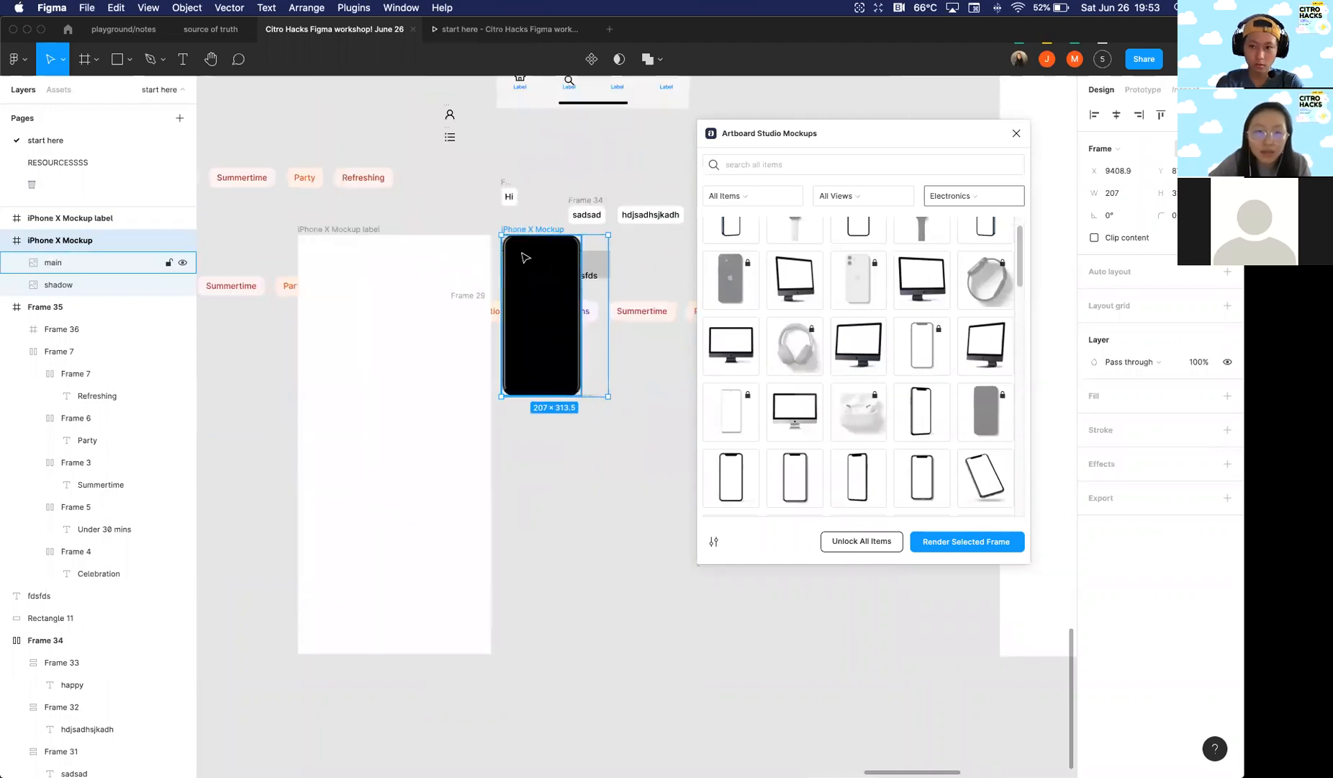
left_click(439, 234)
scroll(440, 234, "down", 5)
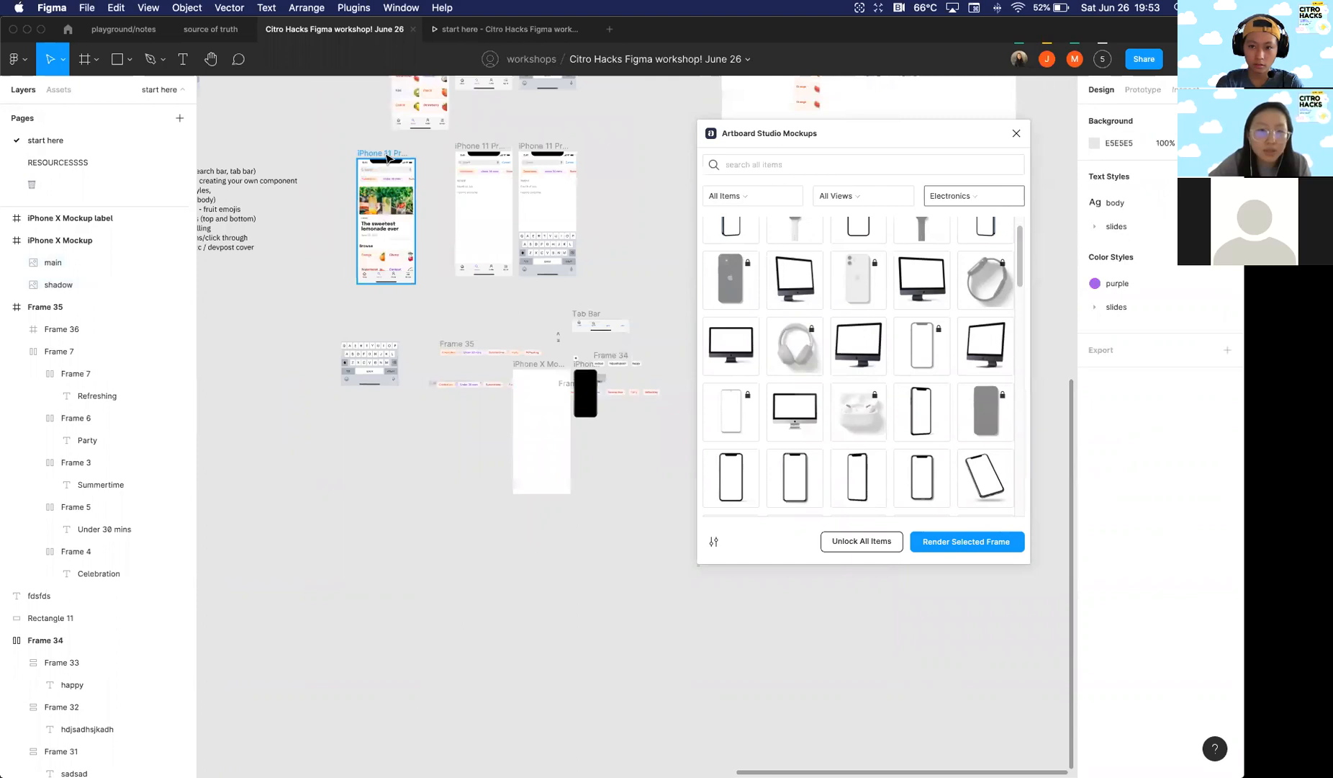
Step: Try to render the iPhone 11 Pro / X - 13 frame directly with Artboard Studio Mockups
left_click(386, 153)
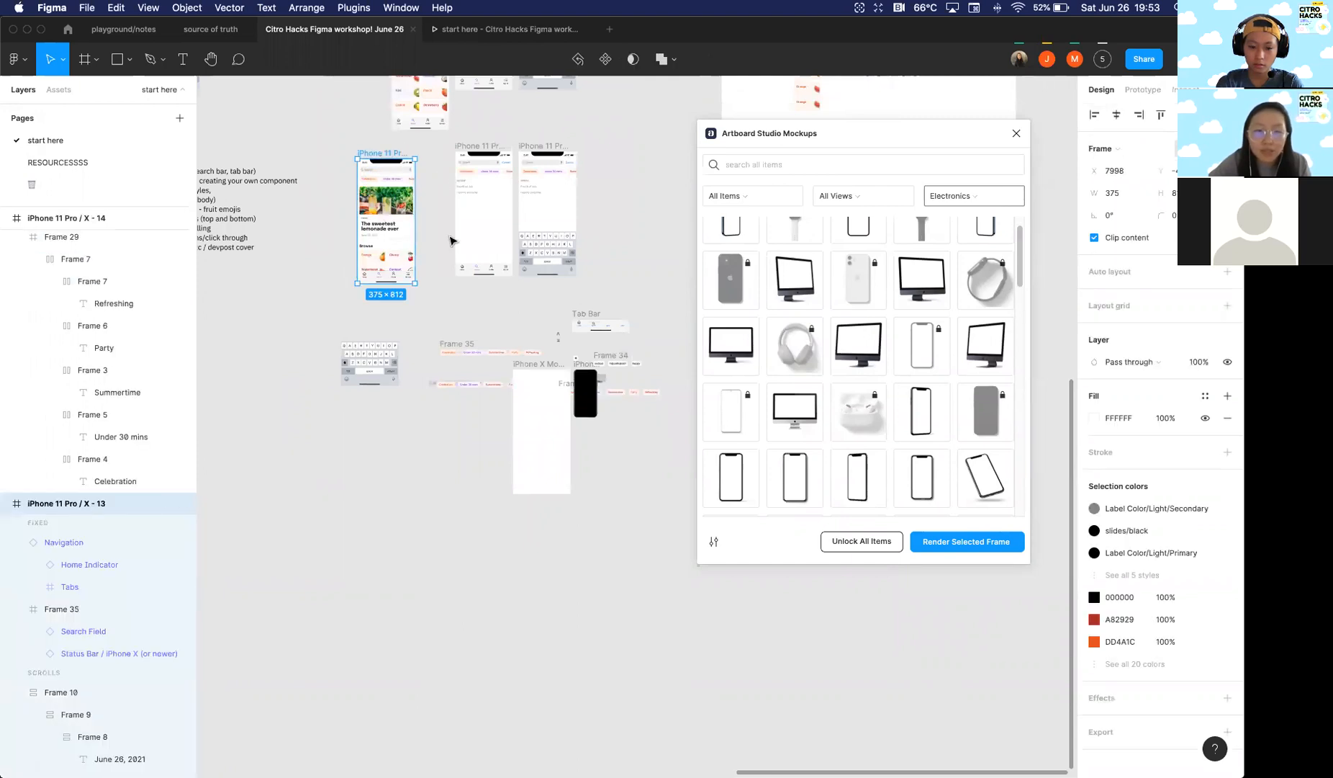
left_click(944, 550)
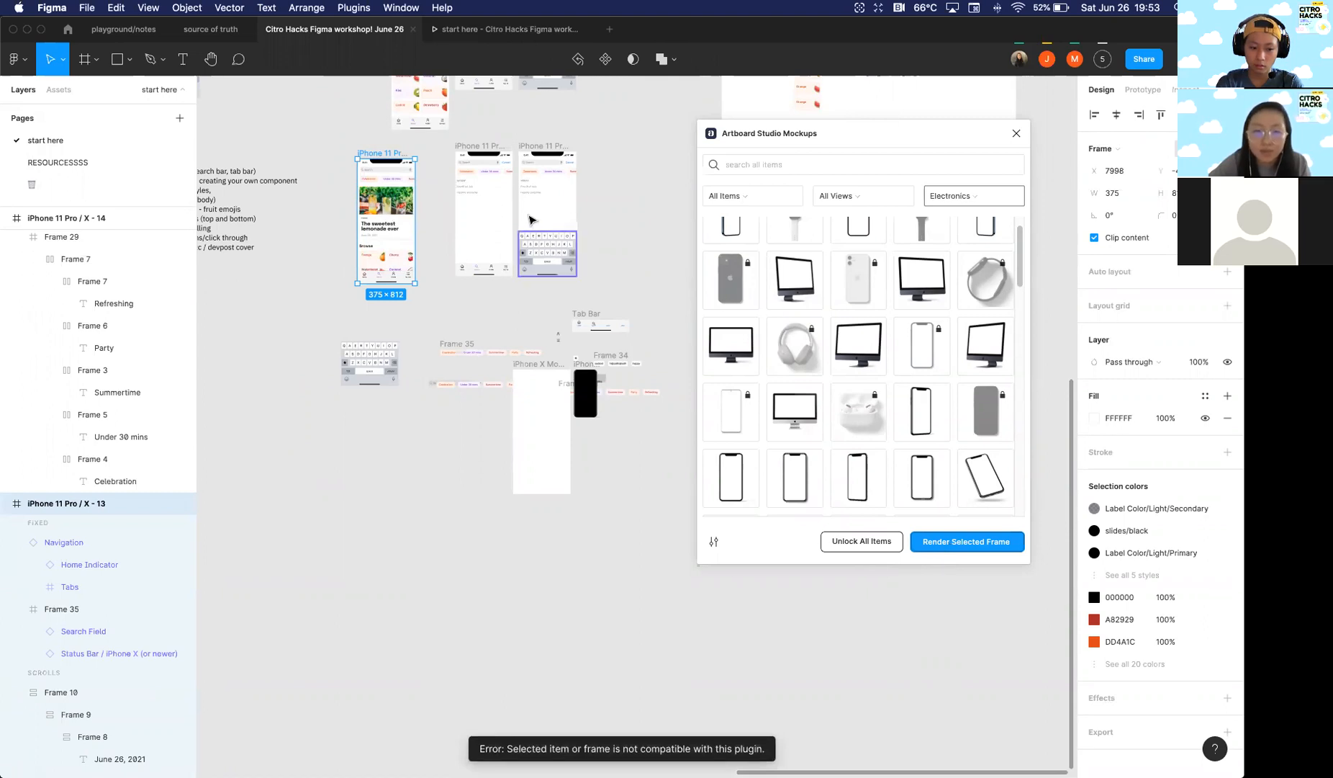
scroll(787, 490, "up", 2)
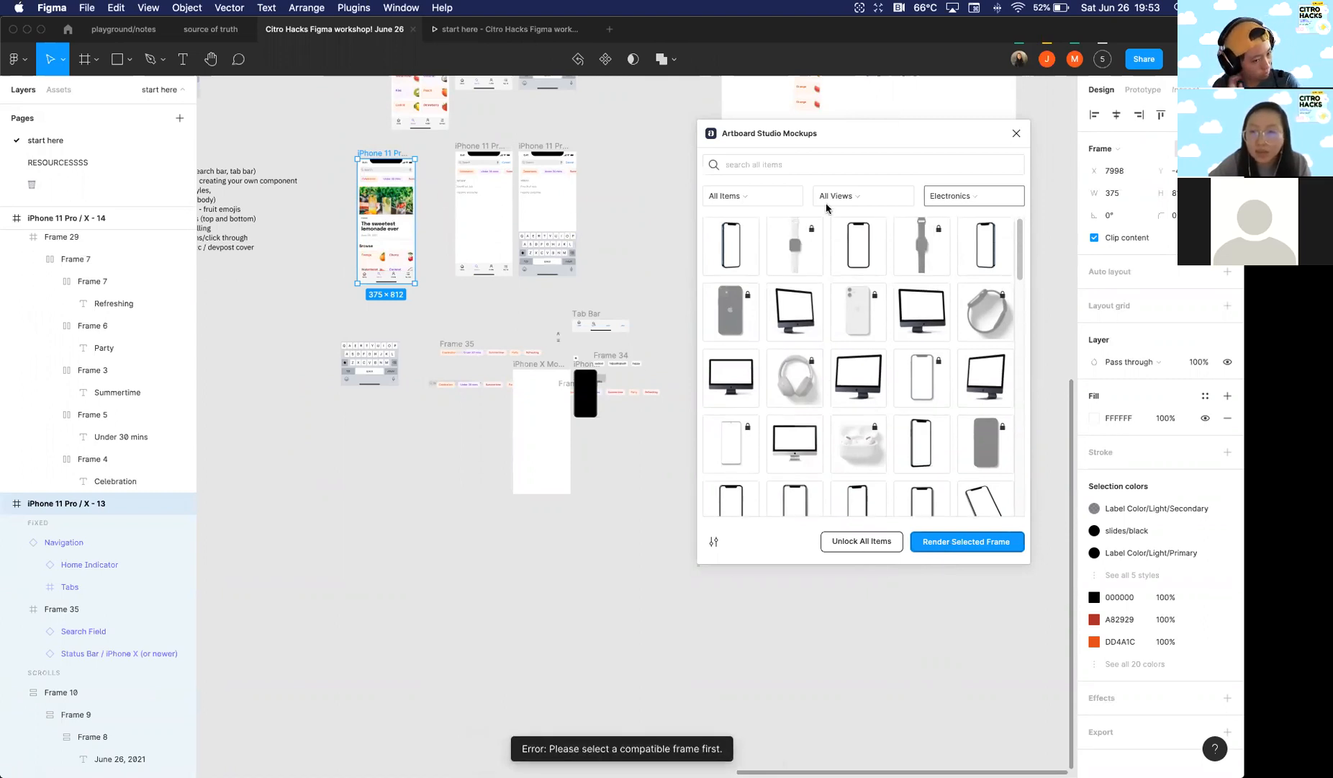
scroll(529, 390, "up", 3)
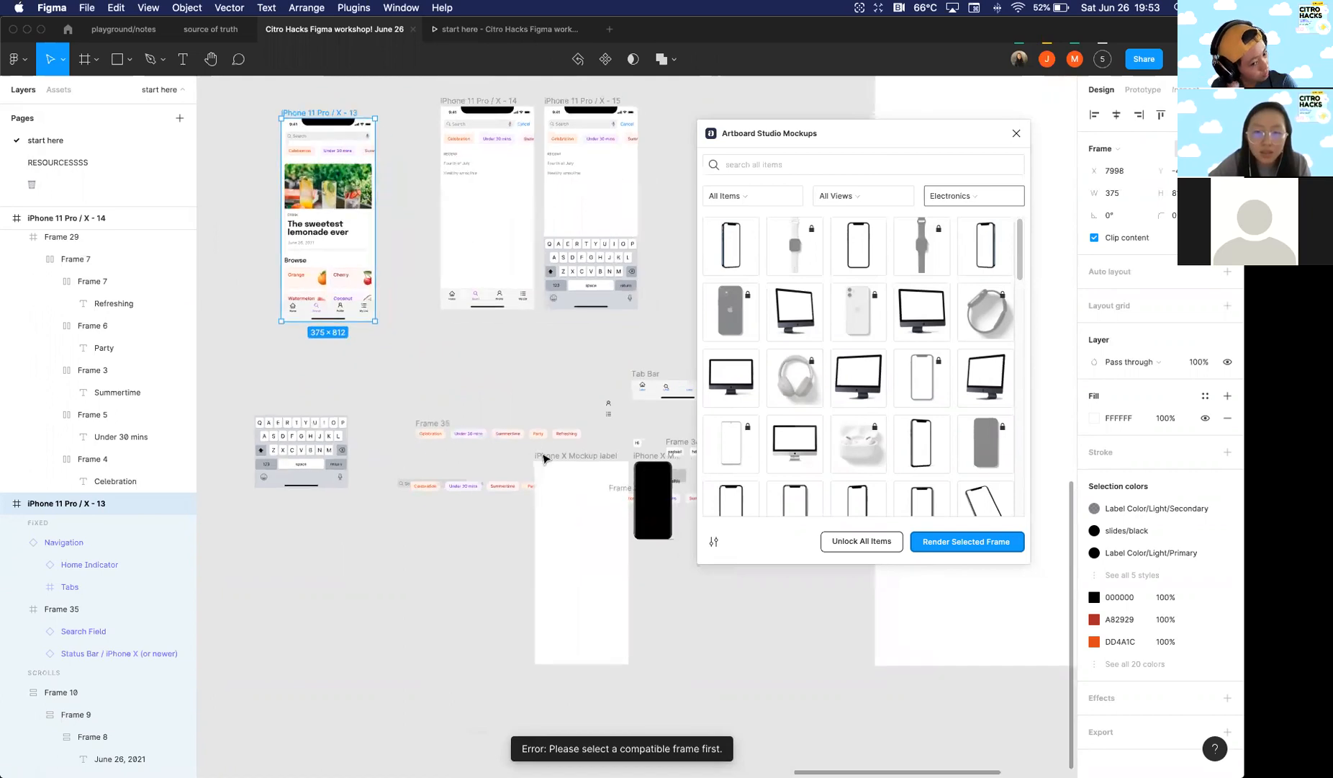
Step: Render the empty iPhone X Mockup label frame into the iPhone X mockup
left_click(555, 471)
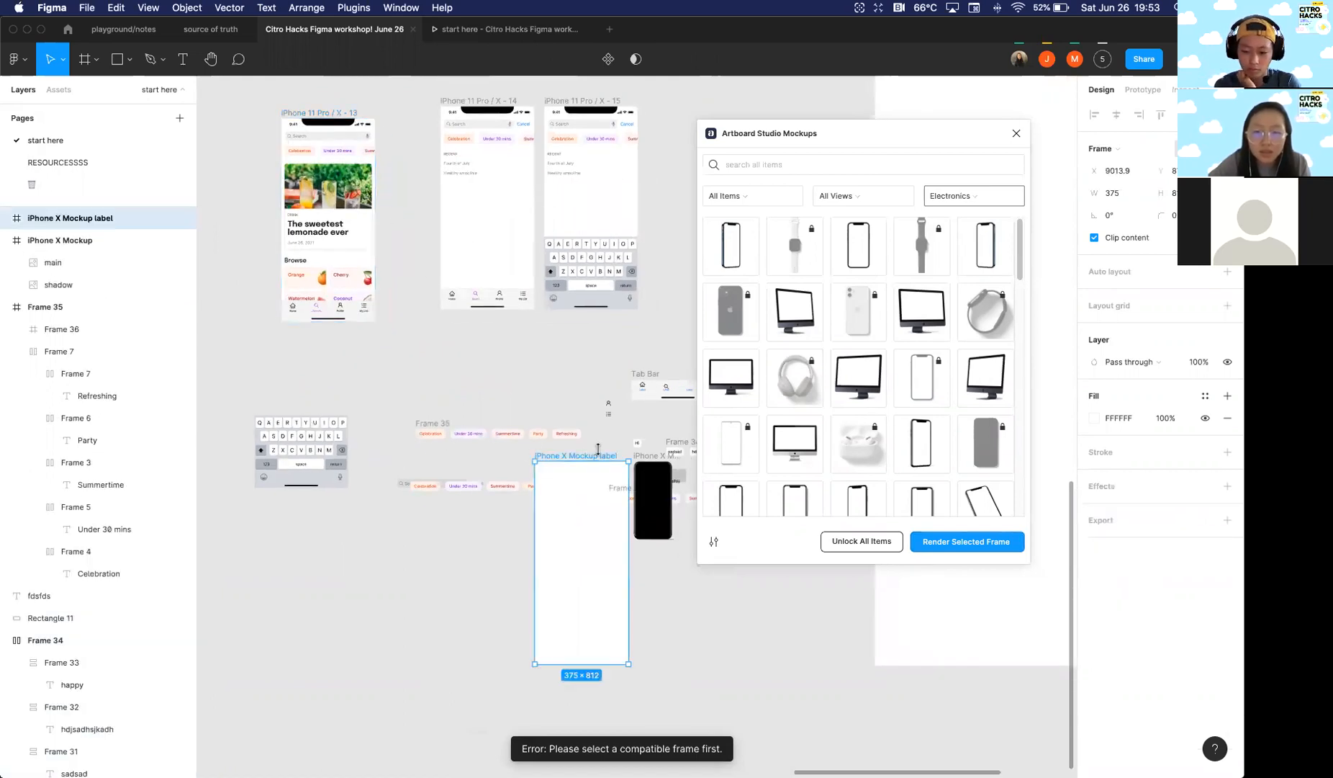
left_click(931, 544)
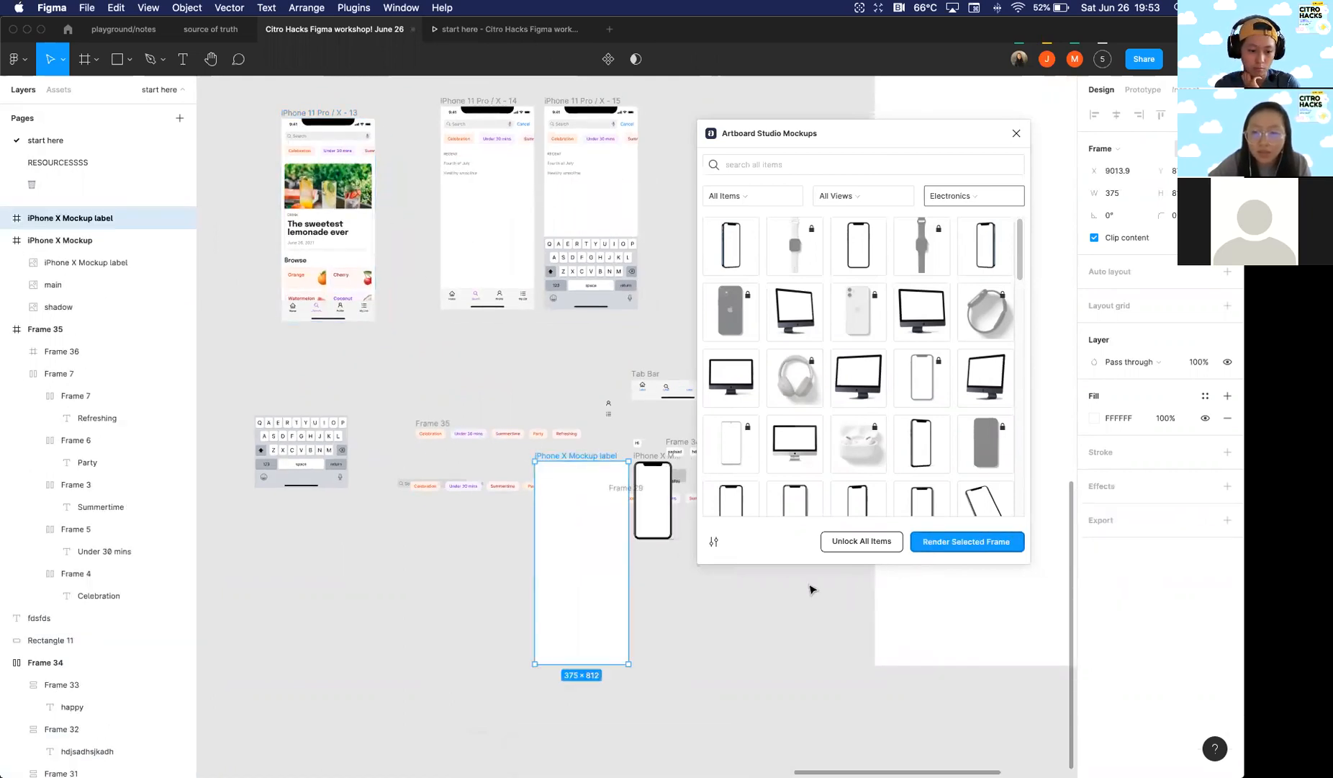
left_click(326, 213)
left_click(569, 538)
Step: Copy all contents of the iPhone 11 Pro / X - 13 frame and paste them into the iPhone X Mockup label frame
scroll(576, 504, "down", 3)
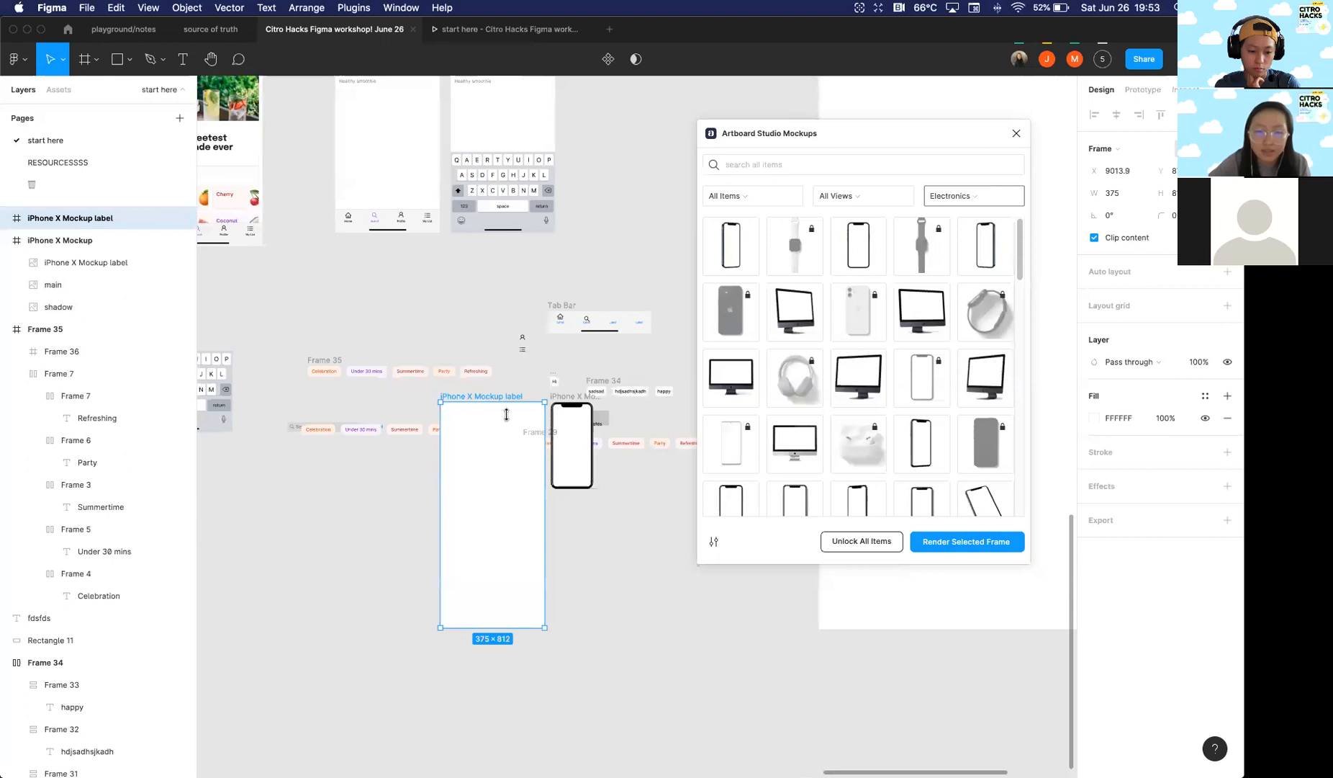
scroll(521, 452, "up", 5)
scroll(521, 452, "left", 4)
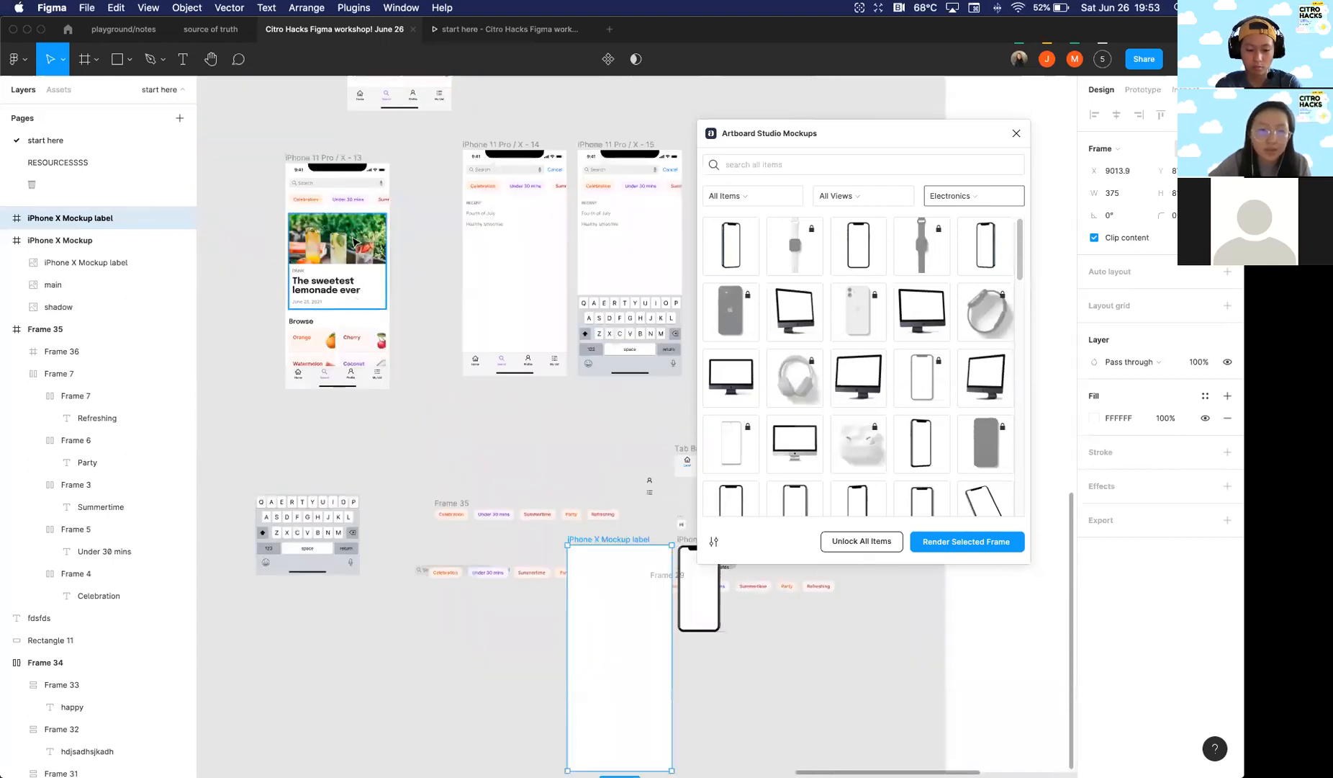
left_click(333, 250)
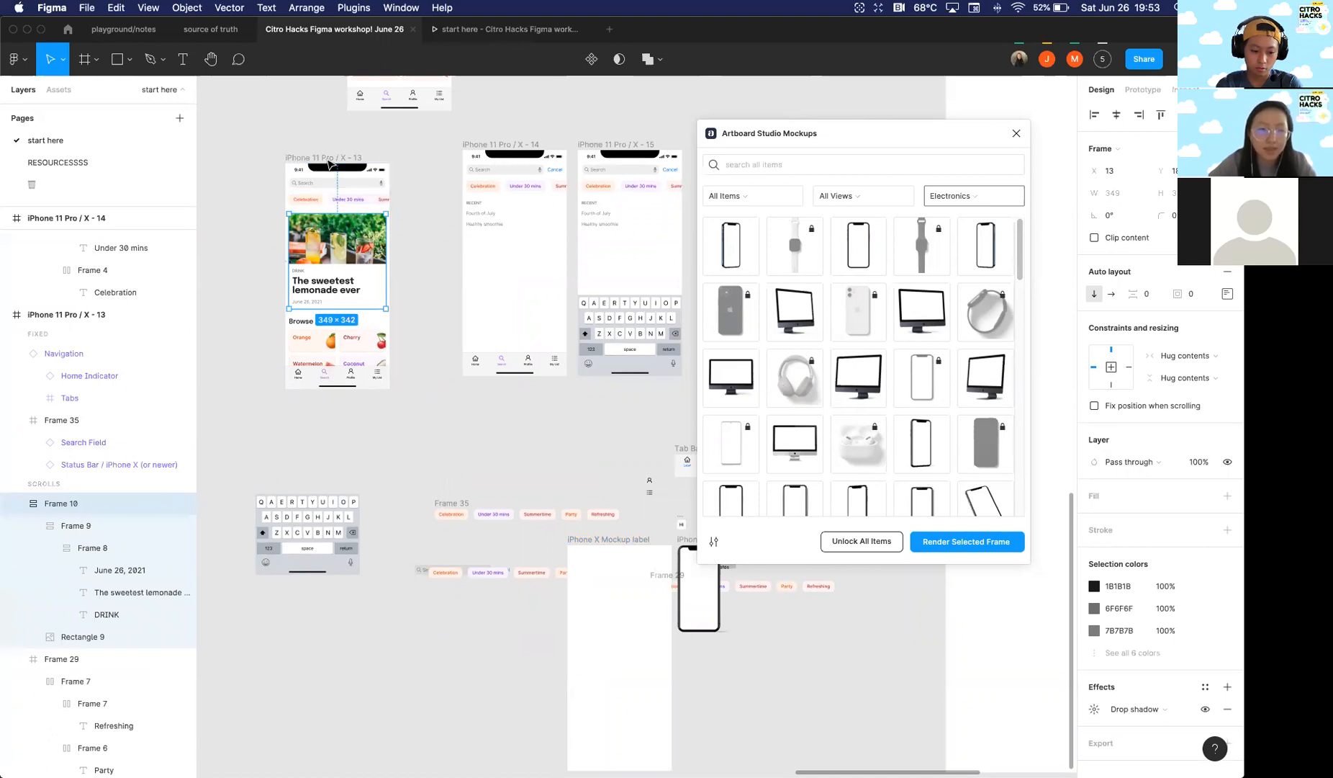
key("super+a")
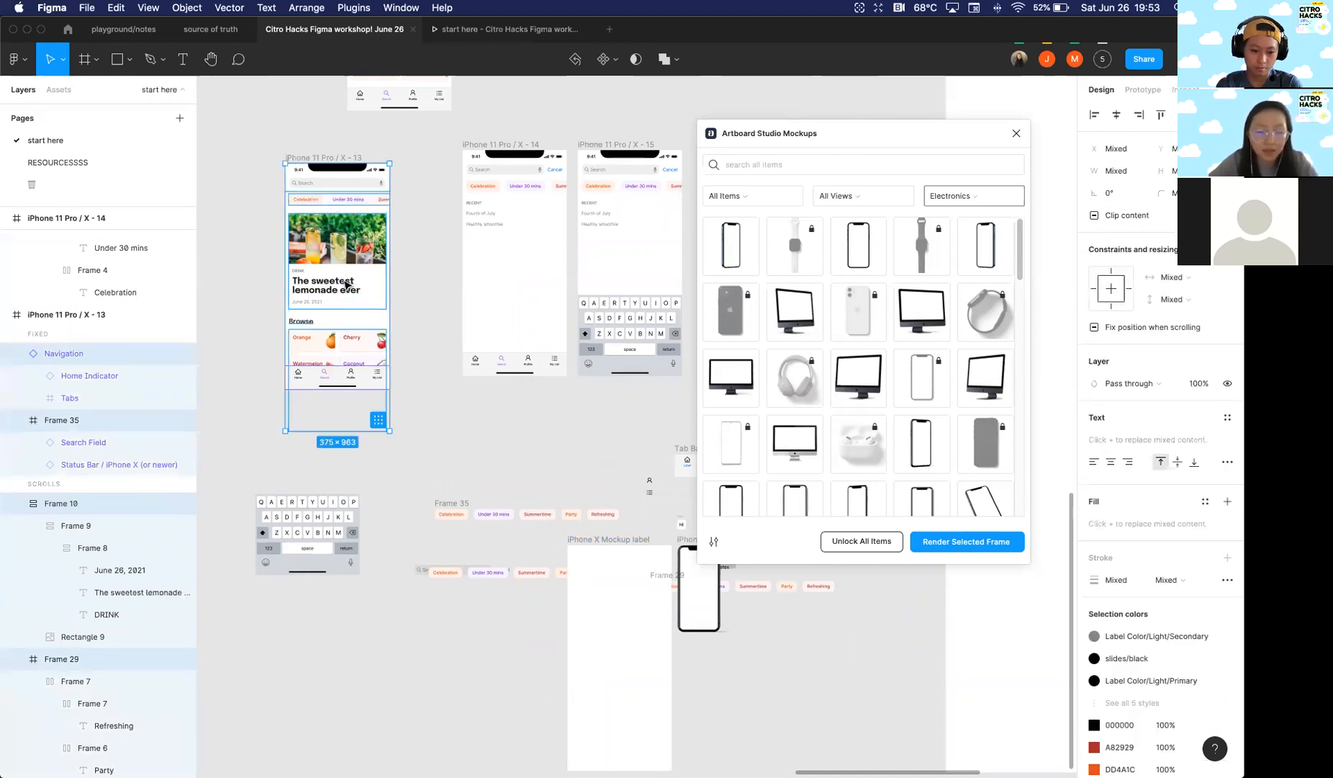
scroll(389, 324, "down", 5)
scroll(389, 324, "right", 5)
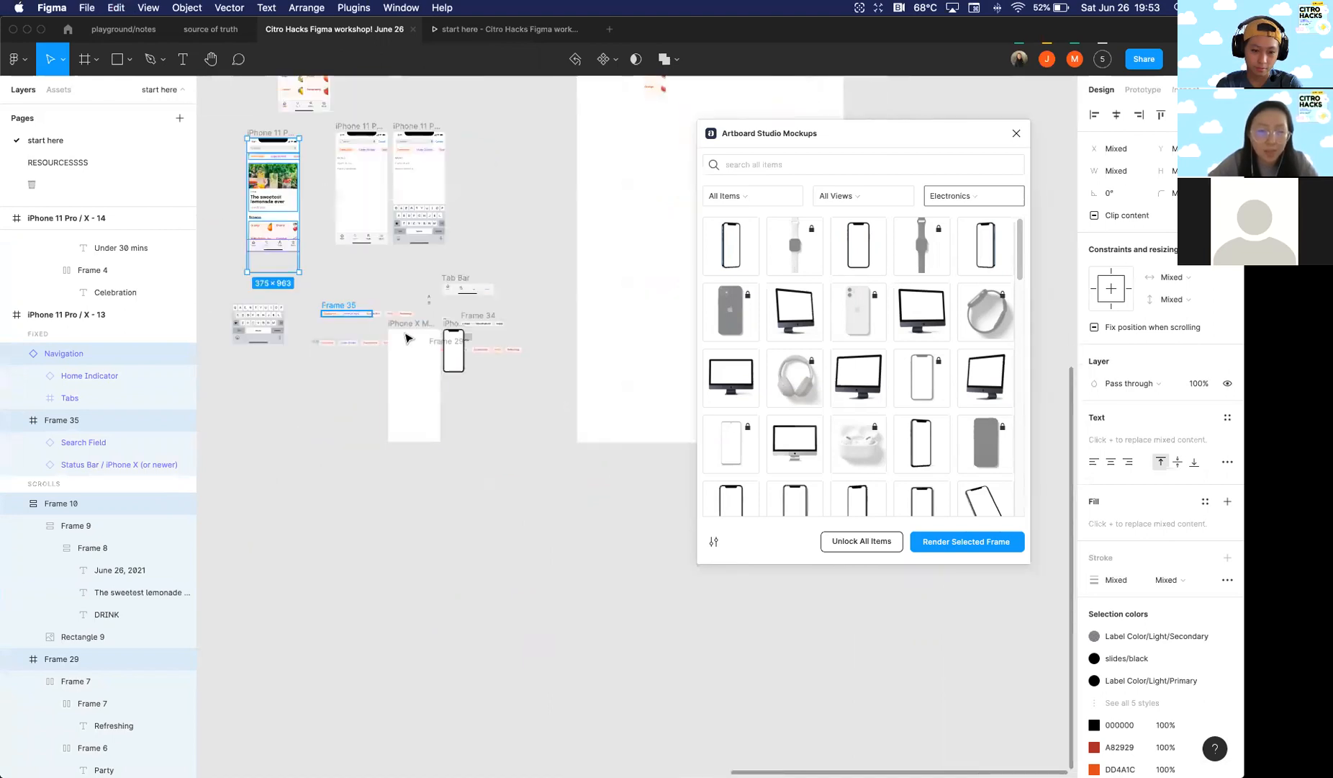
left_click(434, 401)
key("super+v")
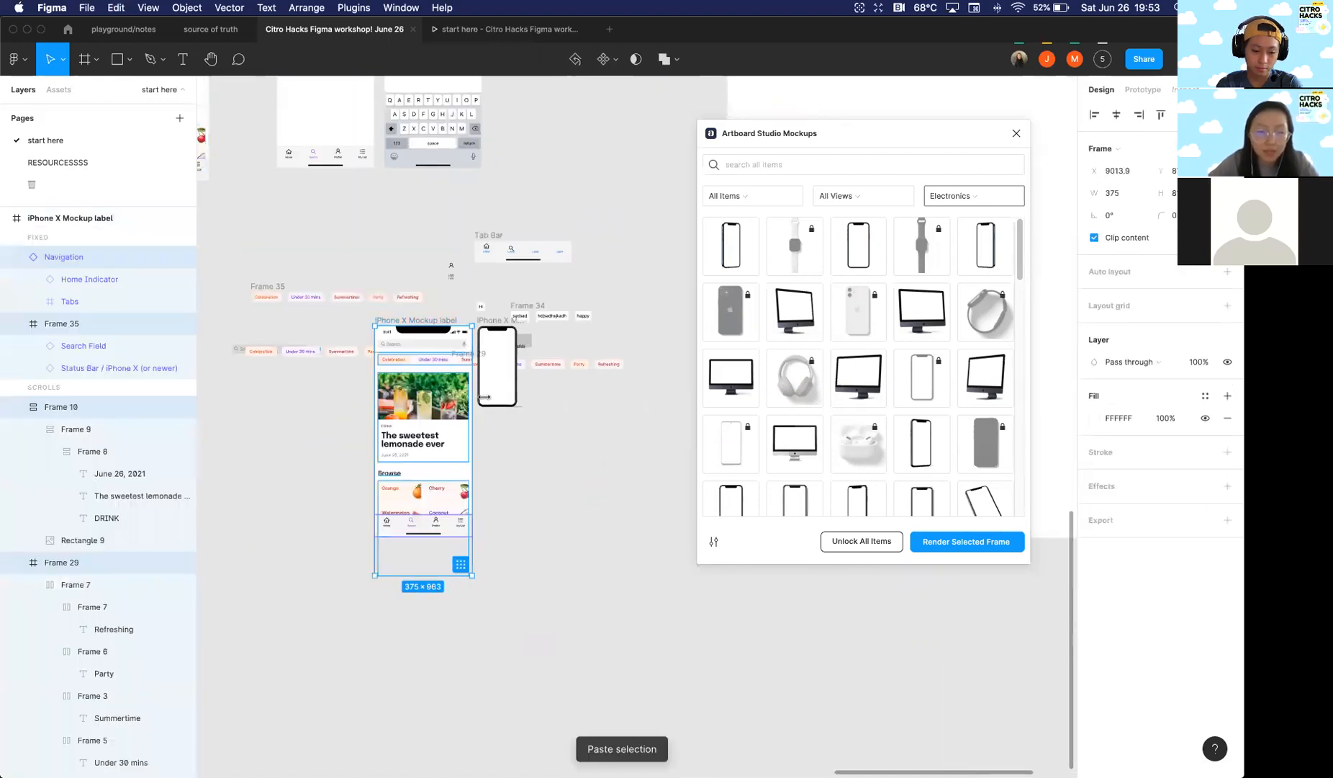
Step: Render the filled iPhone X Mockup label frame into the iPhone X mockup
left_click(497, 466)
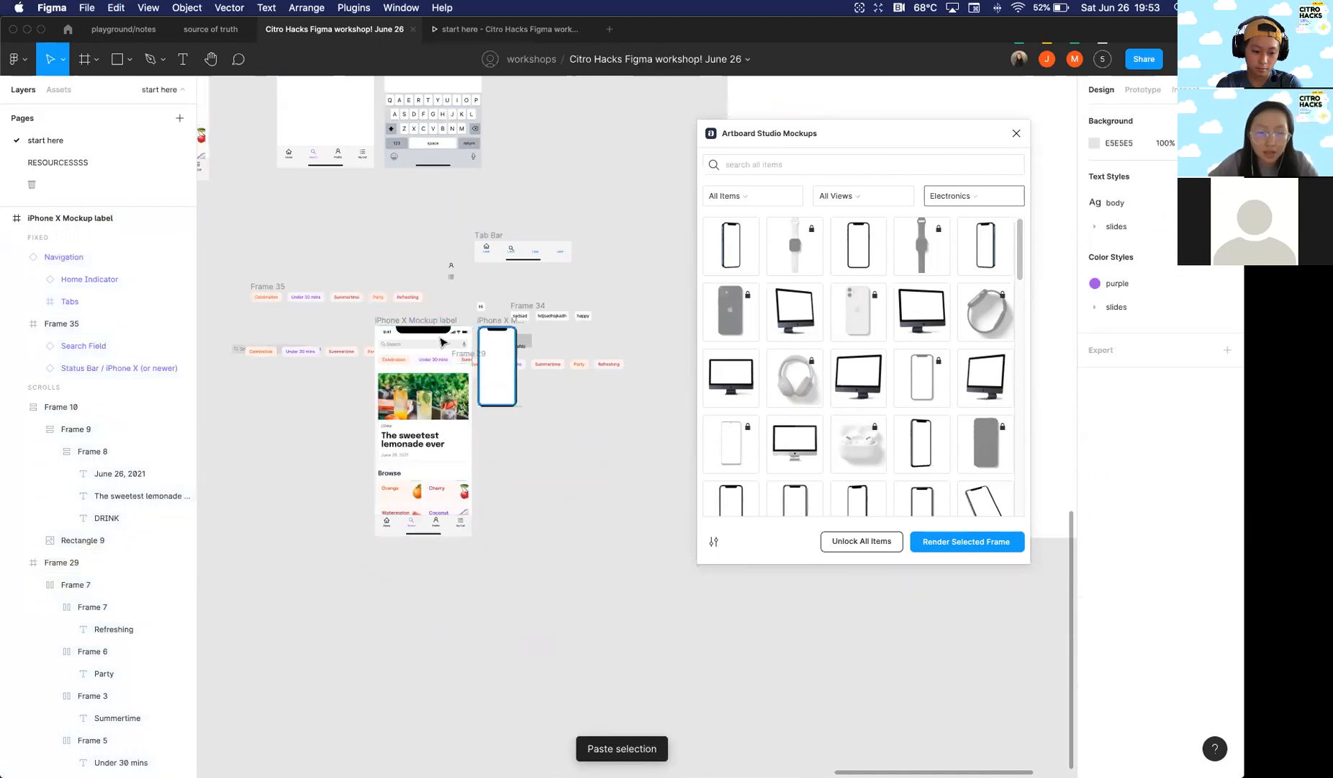
left_click(417, 322)
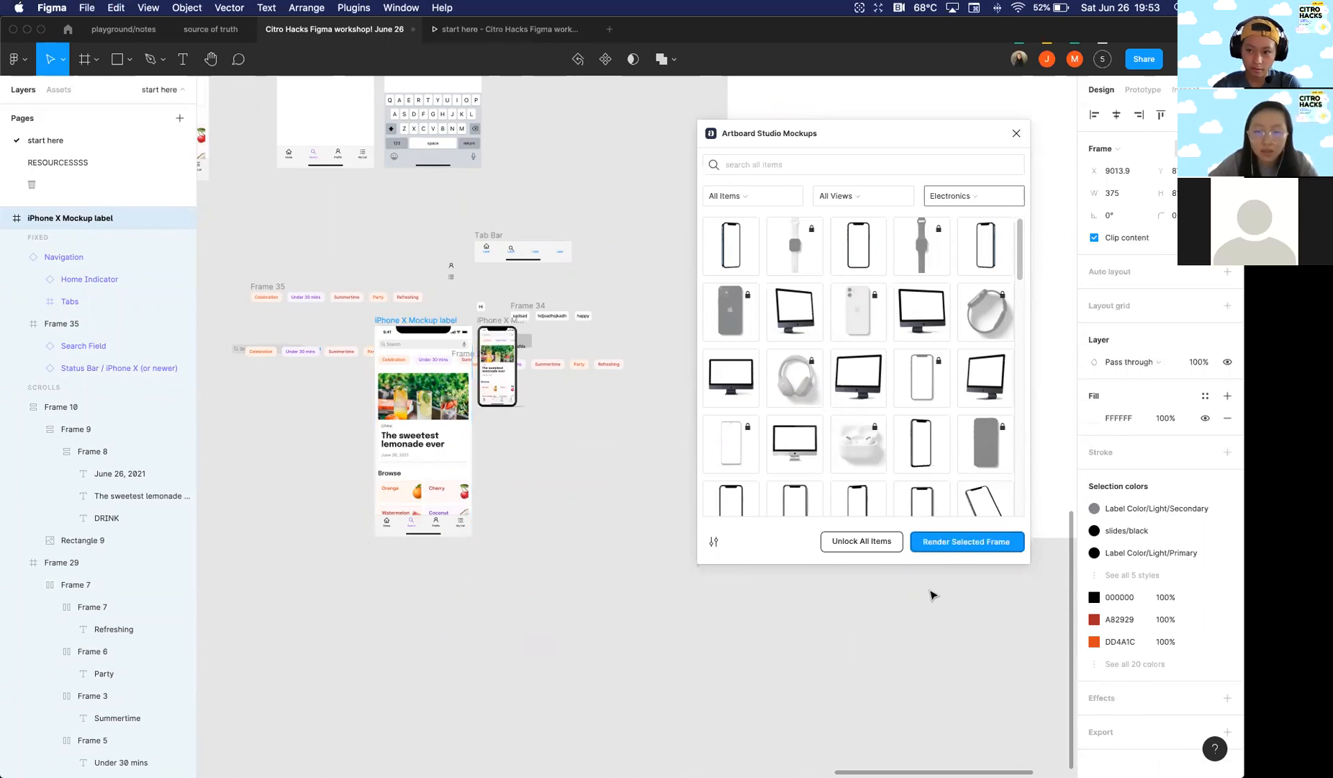
scroll(504, 360, "up", 10)
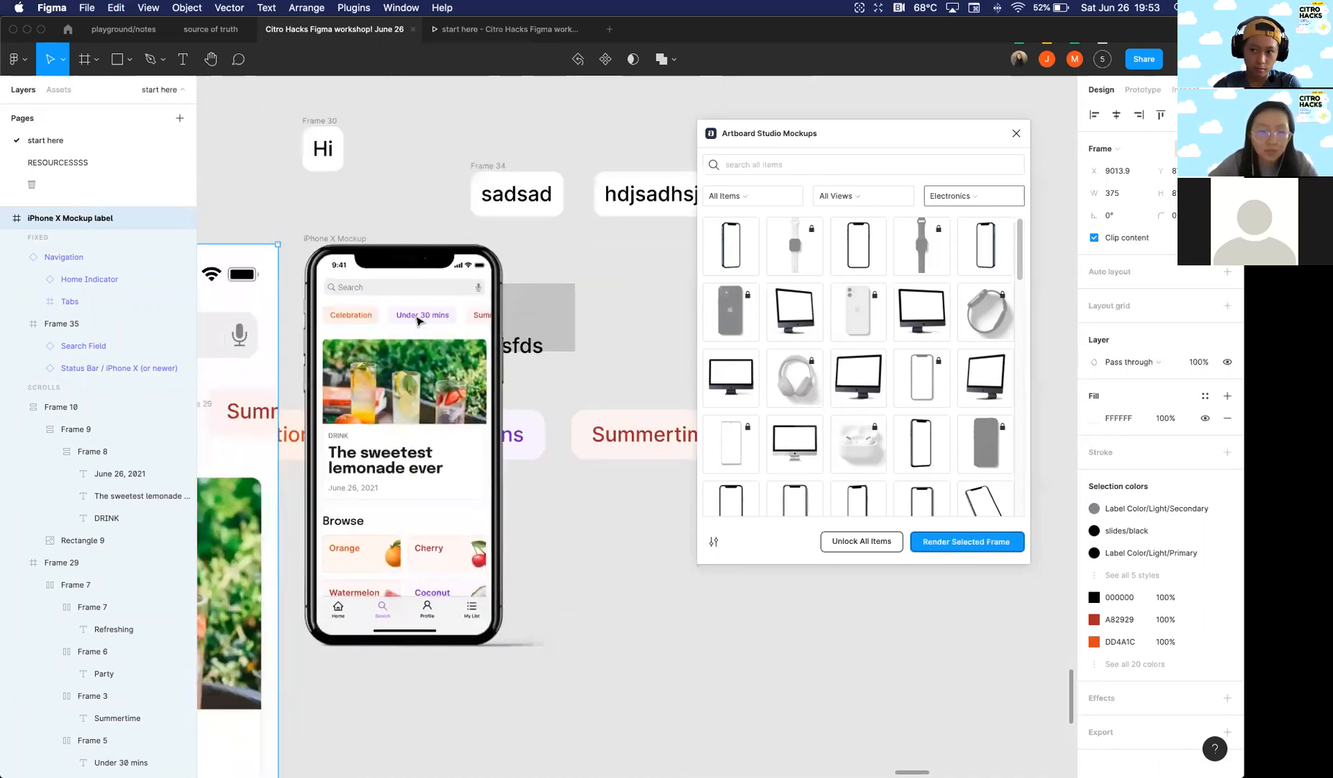
scroll(405, 380, "up", 4)
scroll(484, 122, "down", 5)
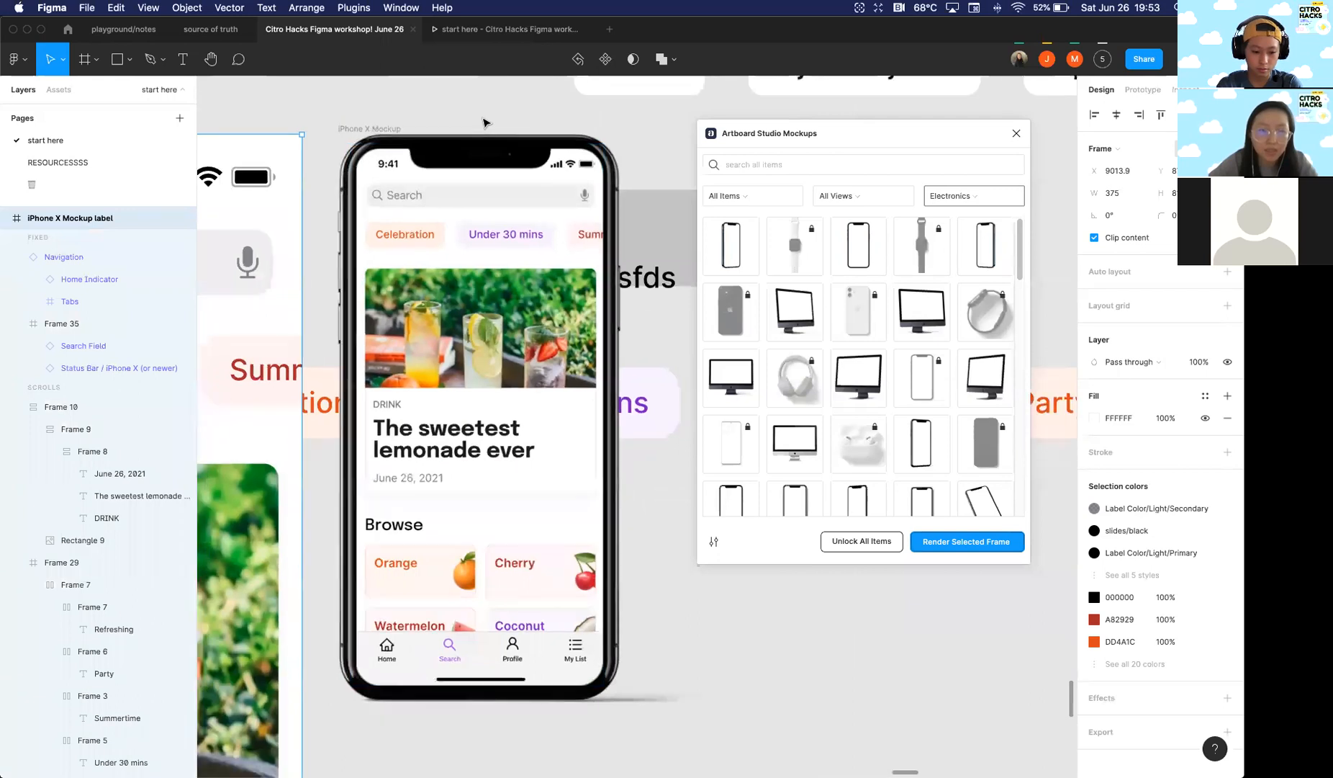
Step: Move the iPhone X Mockup frame to the empty canvas area below the tag frames, to about X 9660
left_click(423, 124)
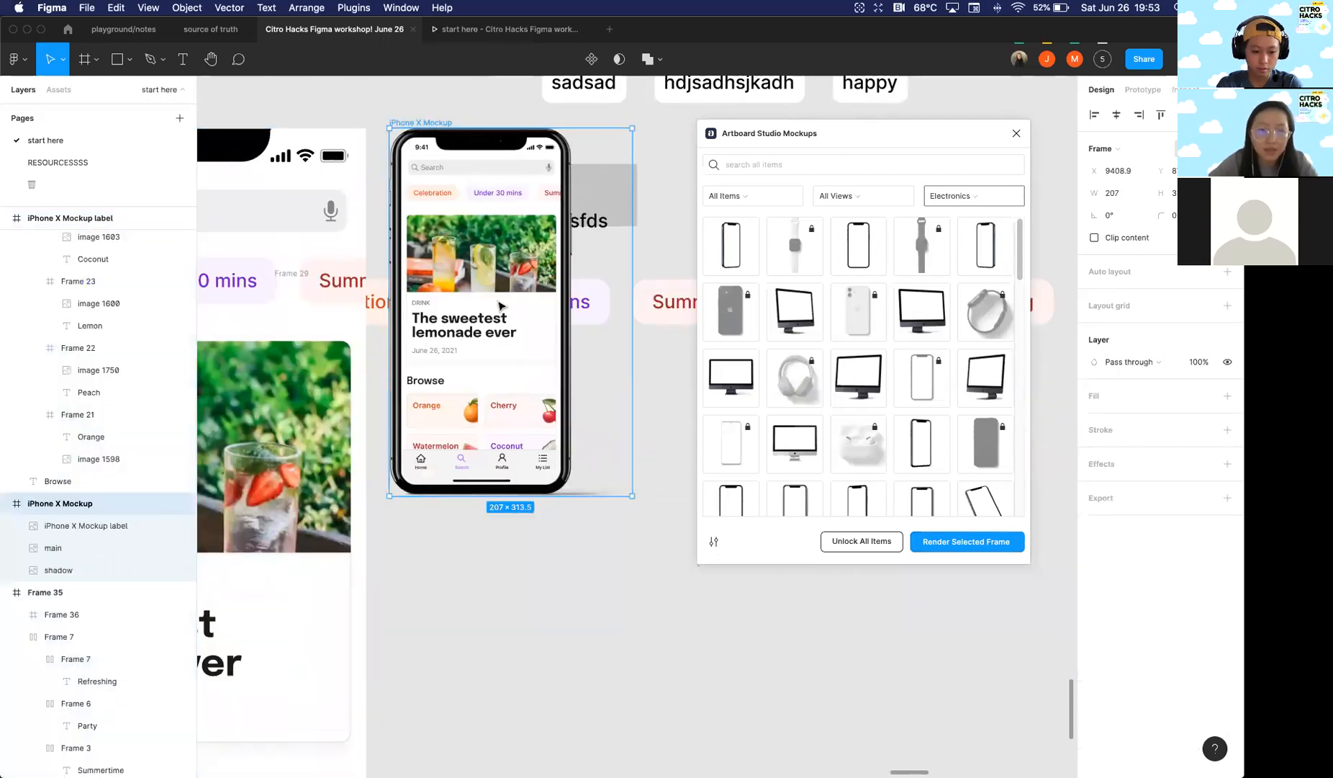
left_click_drag(501, 306, 588, 535)
scroll(589, 660, "down", 2)
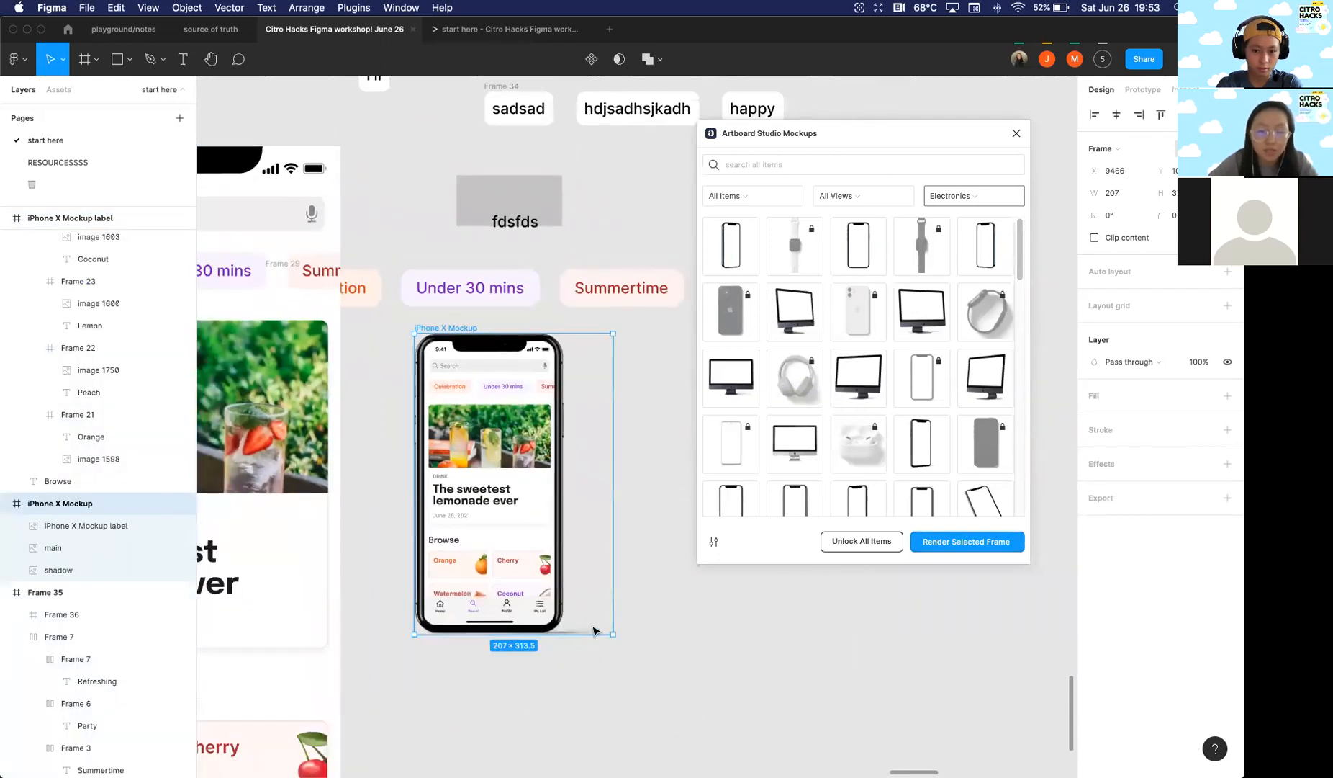
scroll(381, 287, "down", 5)
left_click_drag(381, 287, 453, 500)
scroll(522, 352, "down", 3)
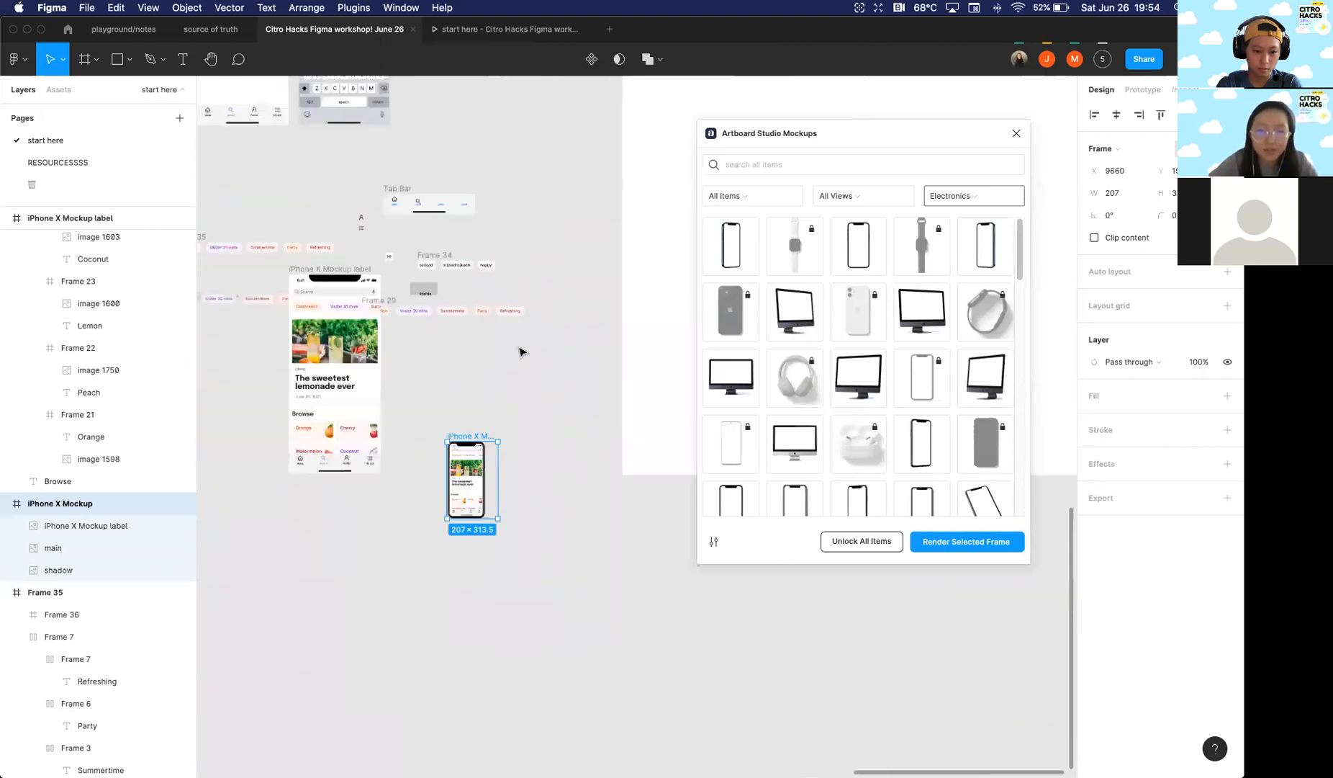
Step: Close the Artboard Studio Mockups plugin
scroll(522, 351, "up", 5)
scroll(522, 351, "left", 2)
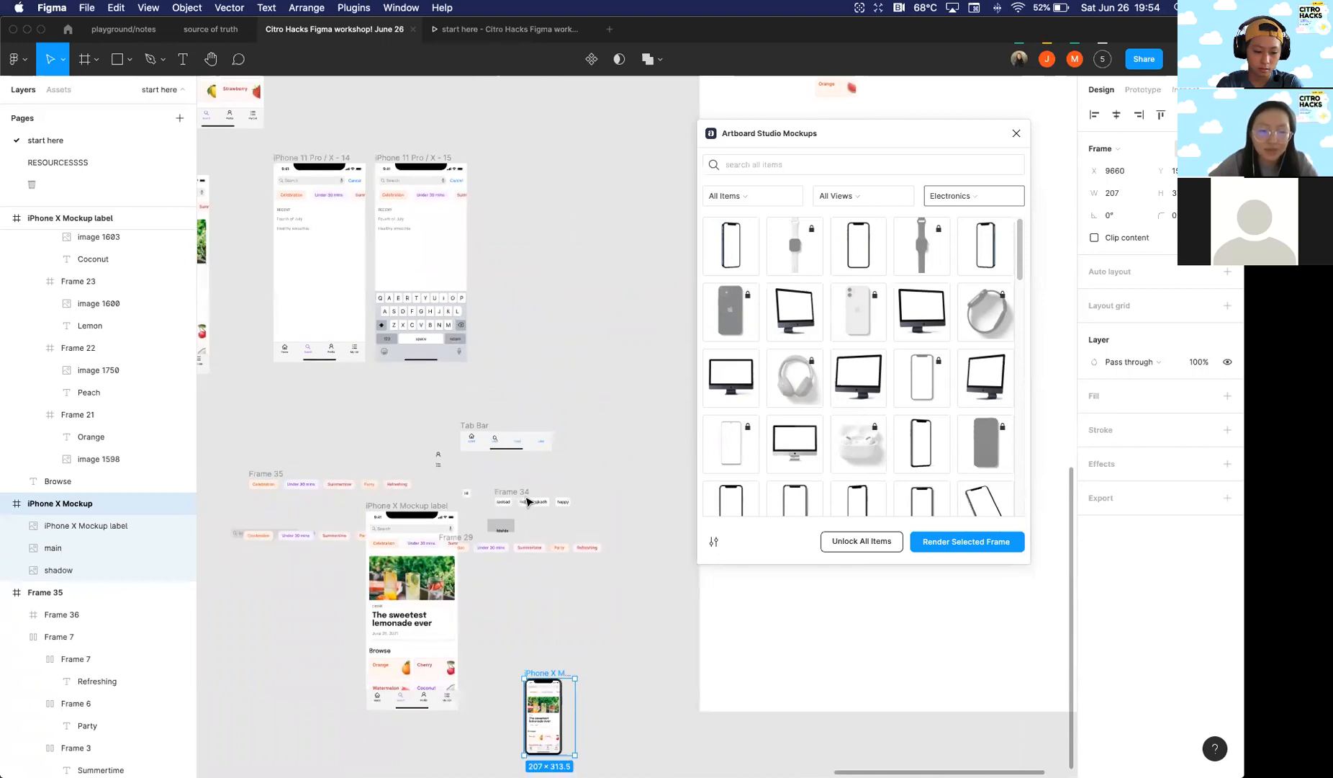
scroll(529, 502, "down", 5)
scroll(530, 501, "up", 5)
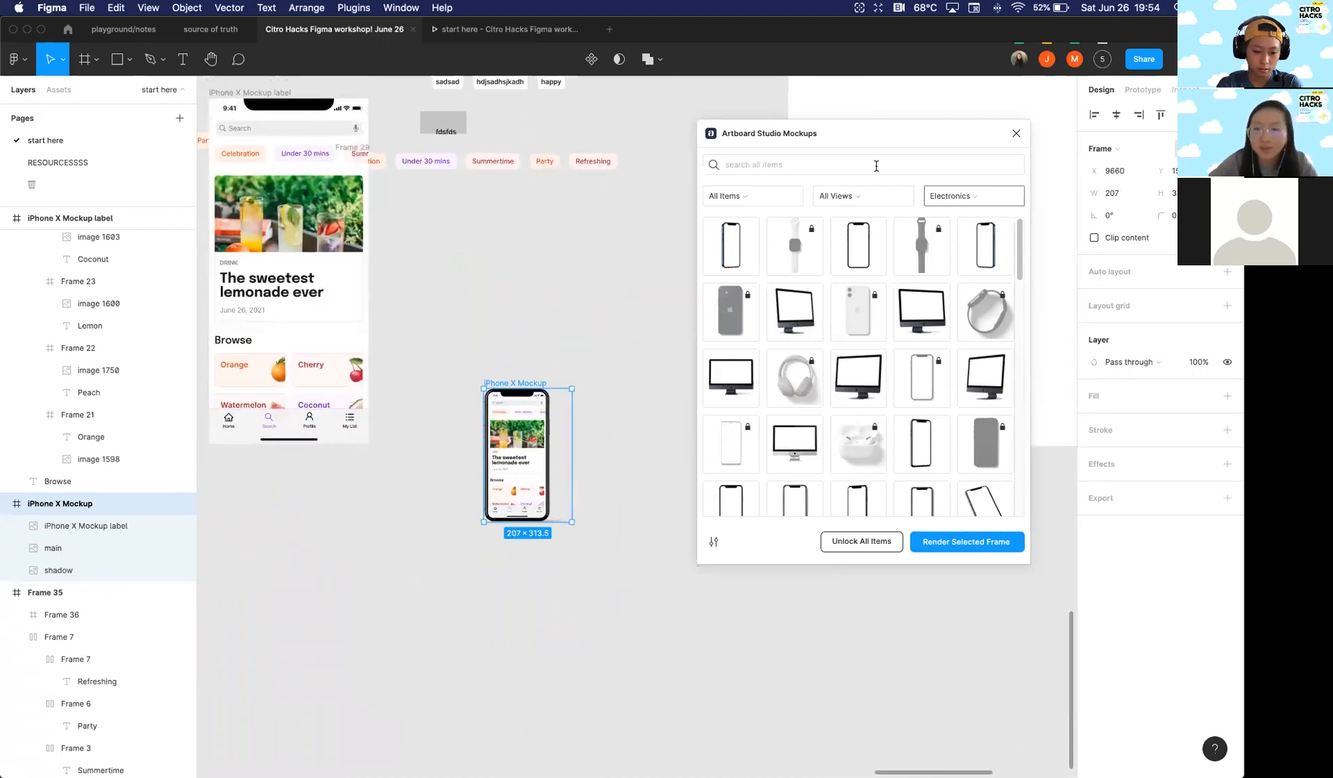
key("Escape")
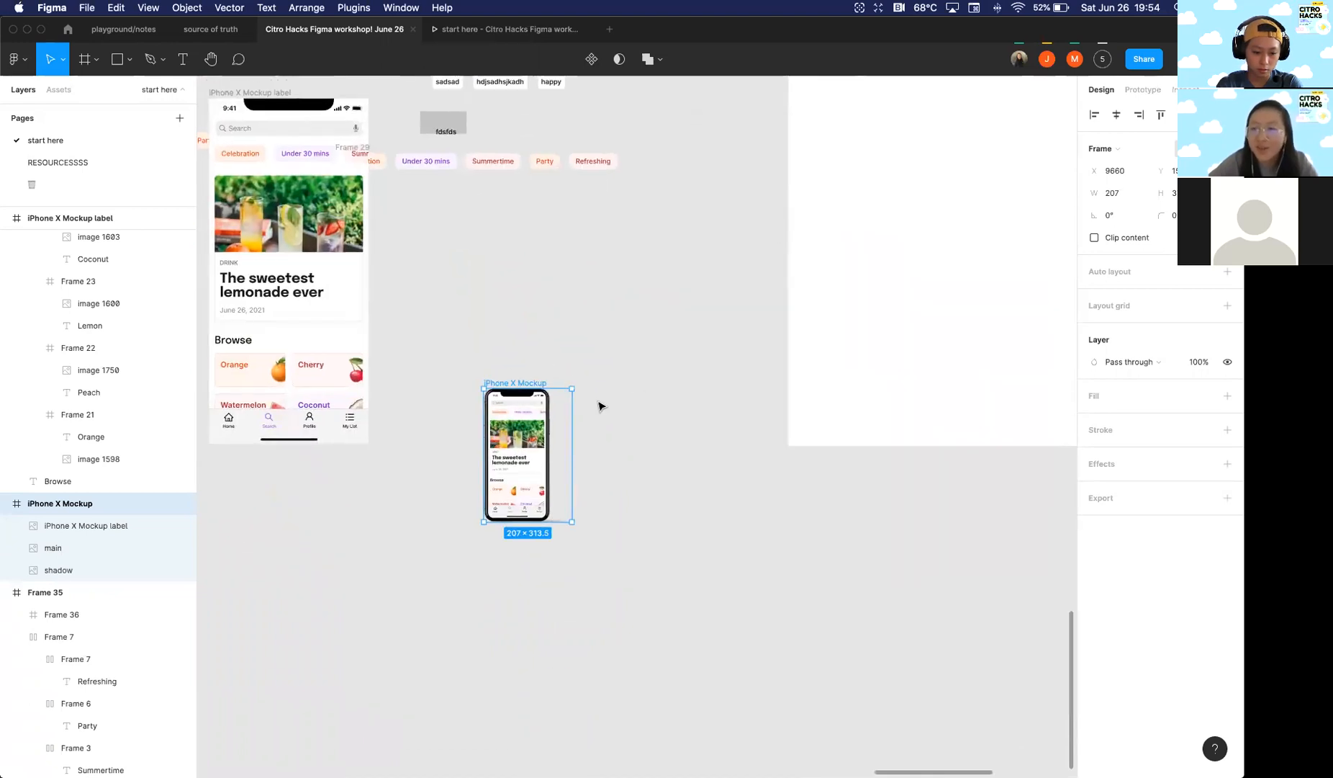
Step: Create a presentation frame with the Slide 16:9 preset
left_click(675, 513)
key("f")
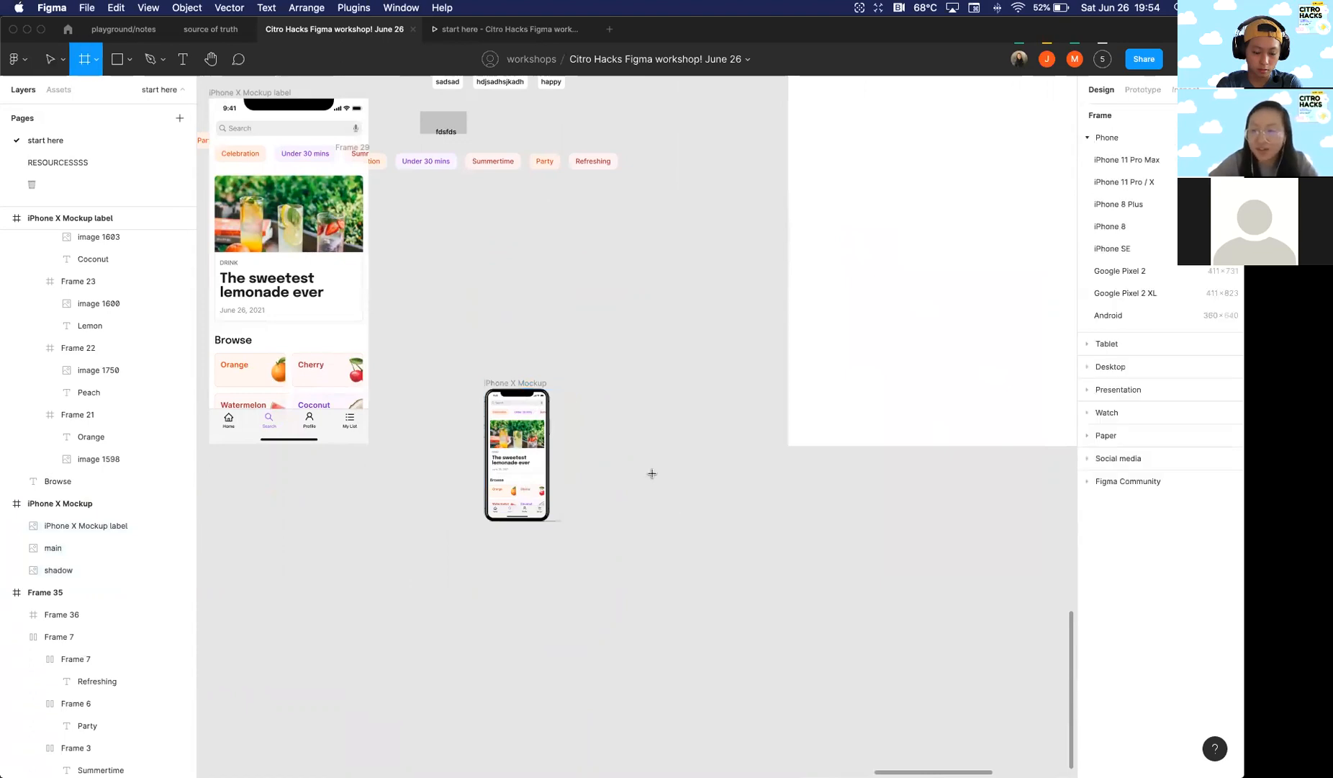
left_click(1093, 393)
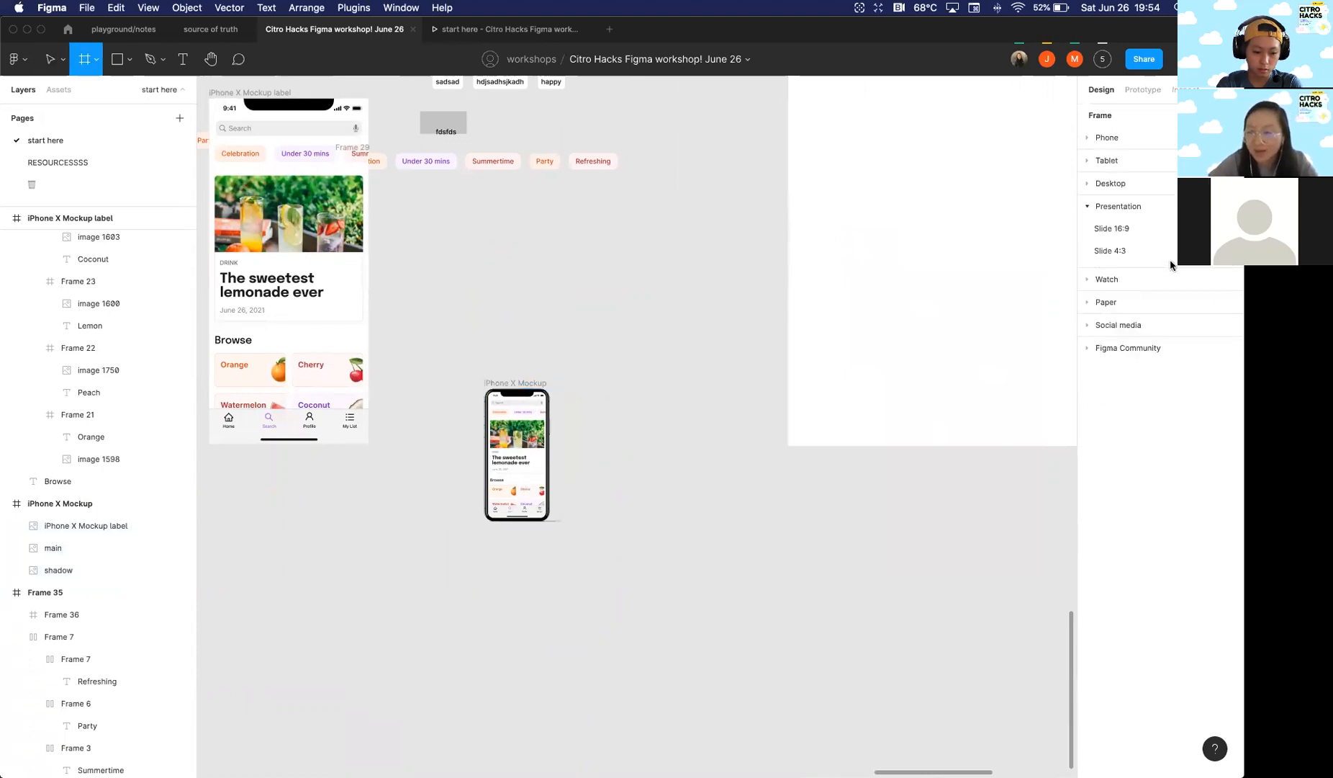
left_click(1112, 228)
scroll(821, 324, "down", 4)
scroll(825, 357, "up", 4)
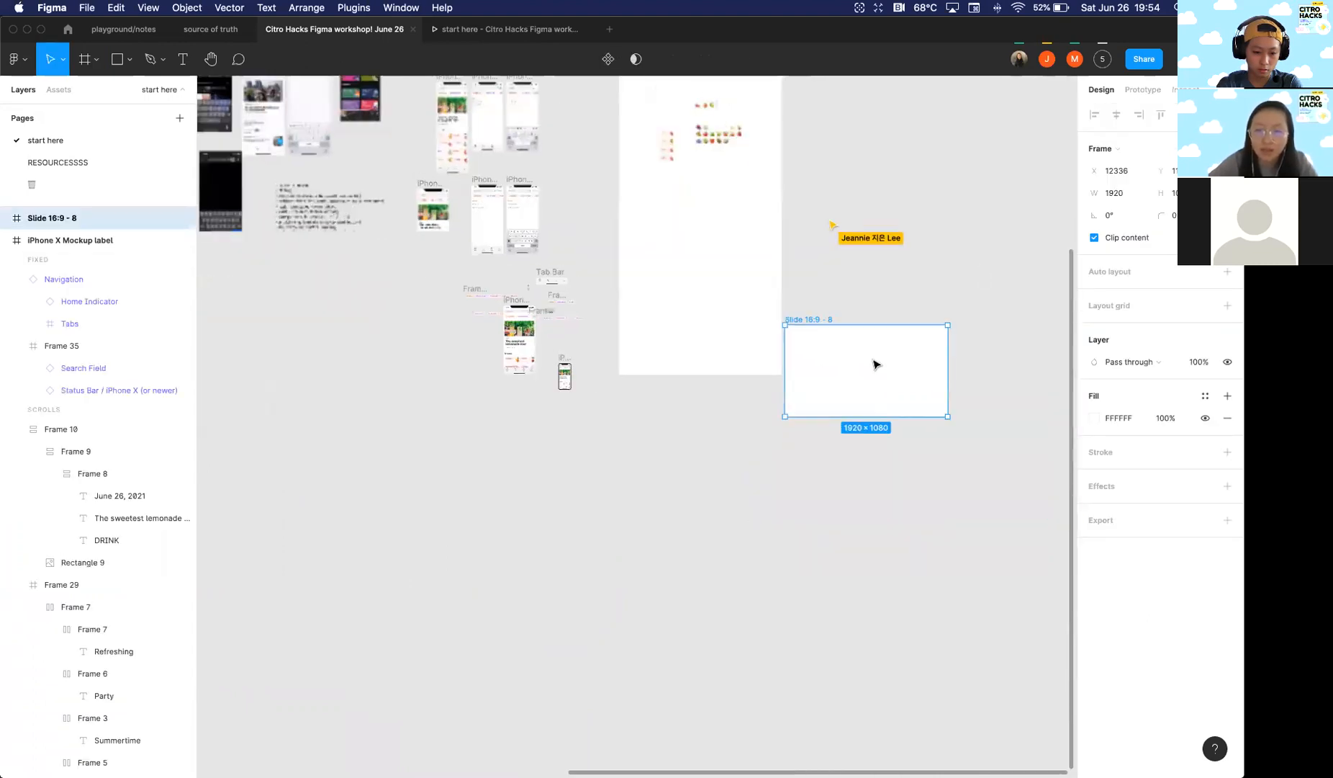
Step: Move the new Slide 16:9 - 8 frame to just below the iPhone X Mockup, at about X 9718
left_click_drag(476, 534, 528, 396)
scroll(533, 404, "up", 5)
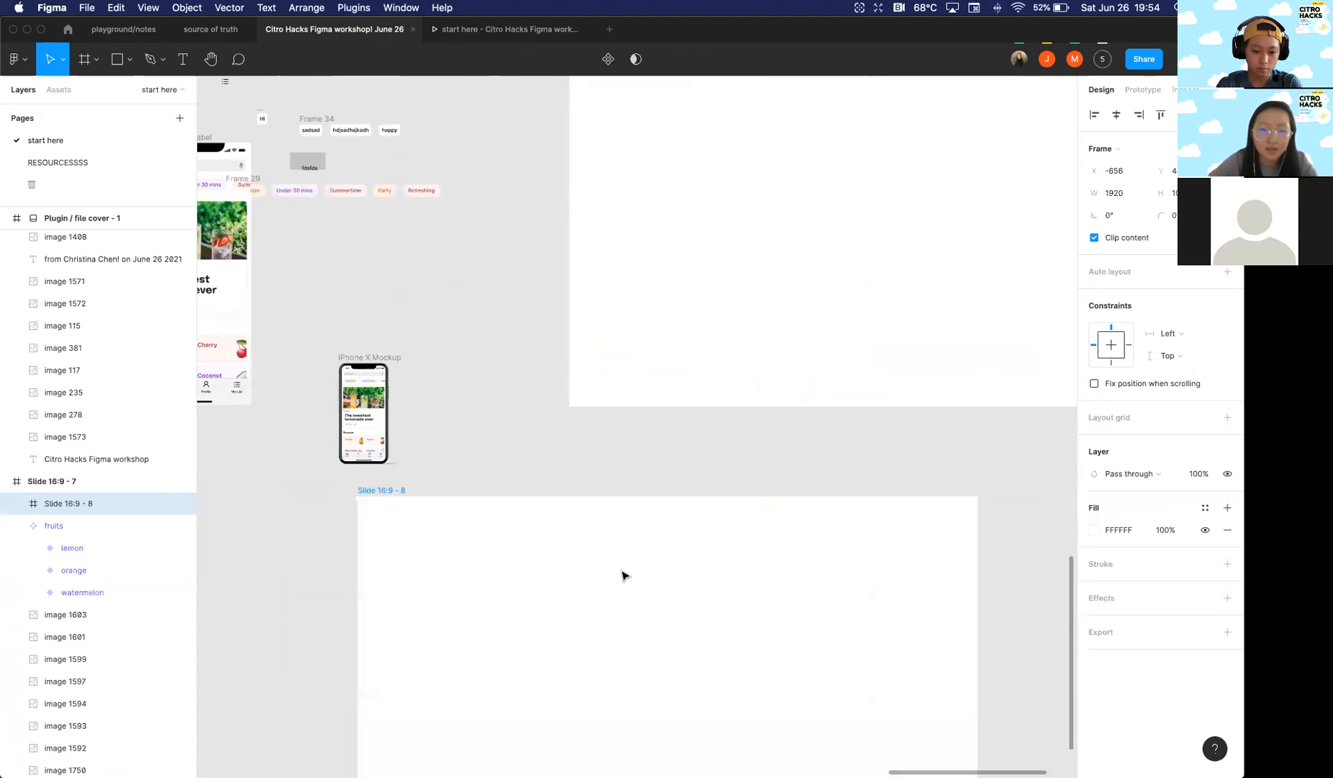
left_click_drag(625, 575, 624, 574)
scroll(623, 573, "down", 2)
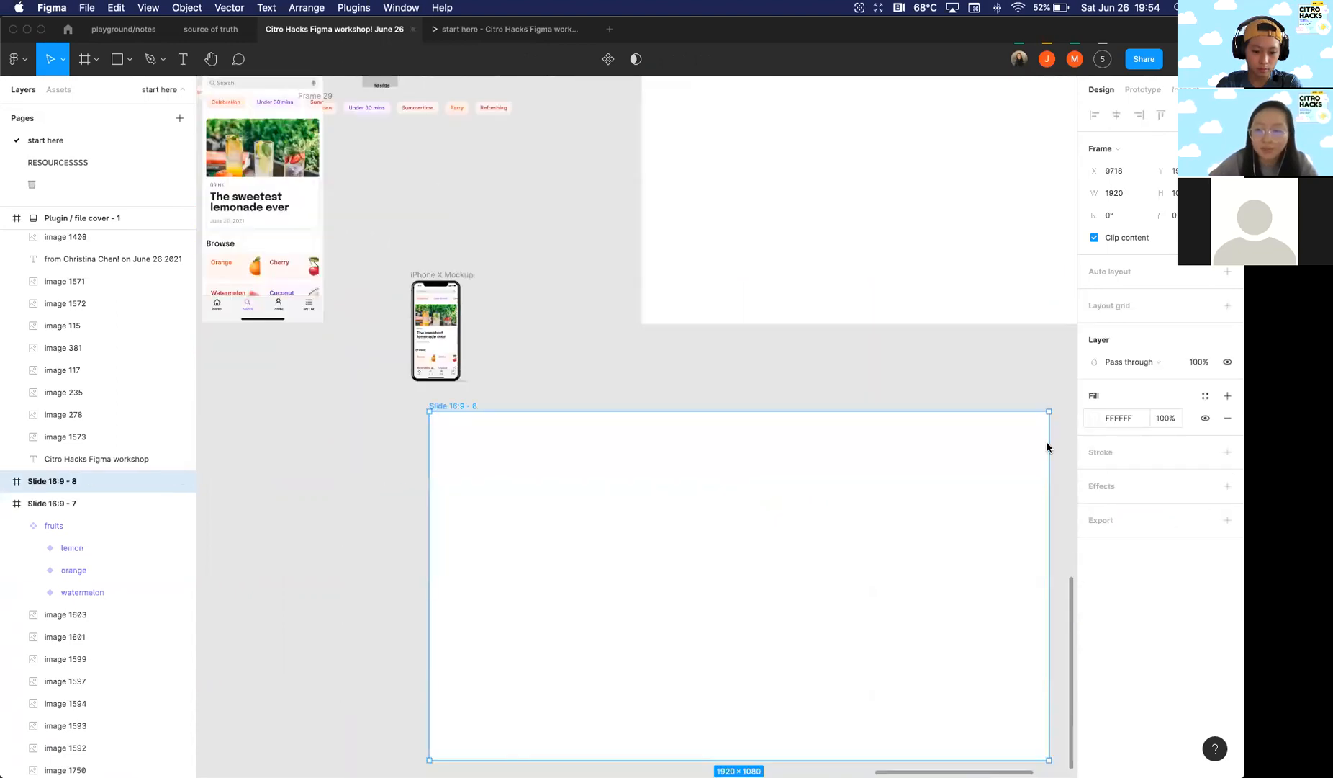
Step: Fill the Slide 16:9 - 8 frame with the light purple F9F2FF sampled from the "Under 30 mins" tag
left_click(1095, 418)
left_click(930, 624)
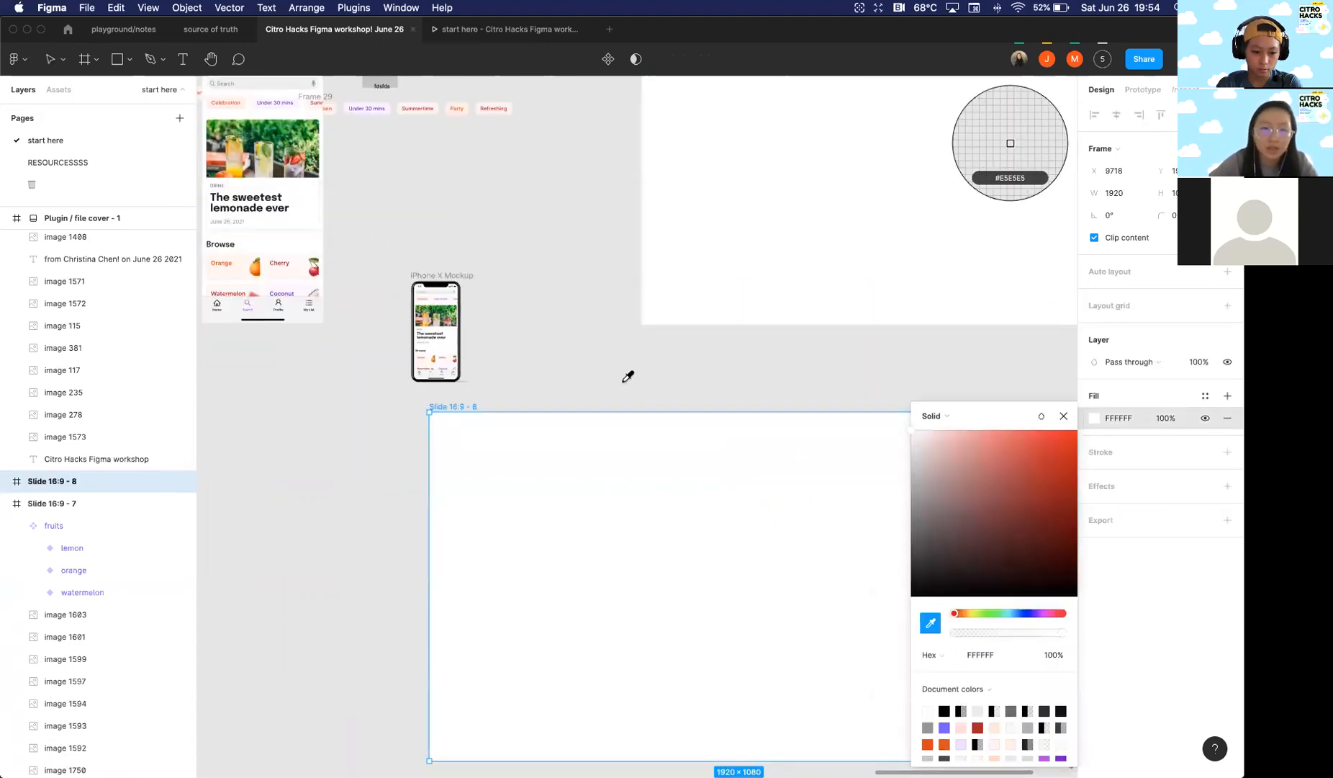
scroll(441, 202, "up", 6)
scroll(480, 244, "up", 4)
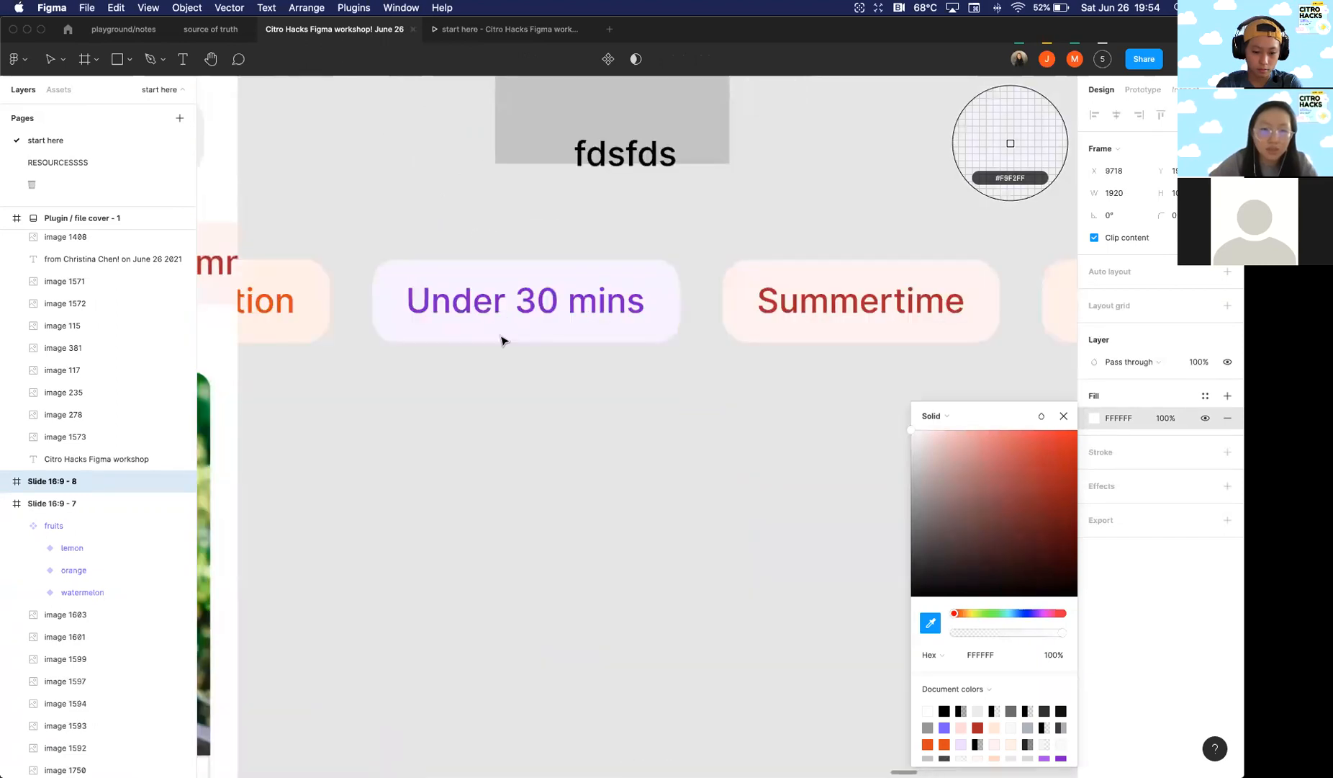
left_click(502, 336)
scroll(500, 337, "down", 8)
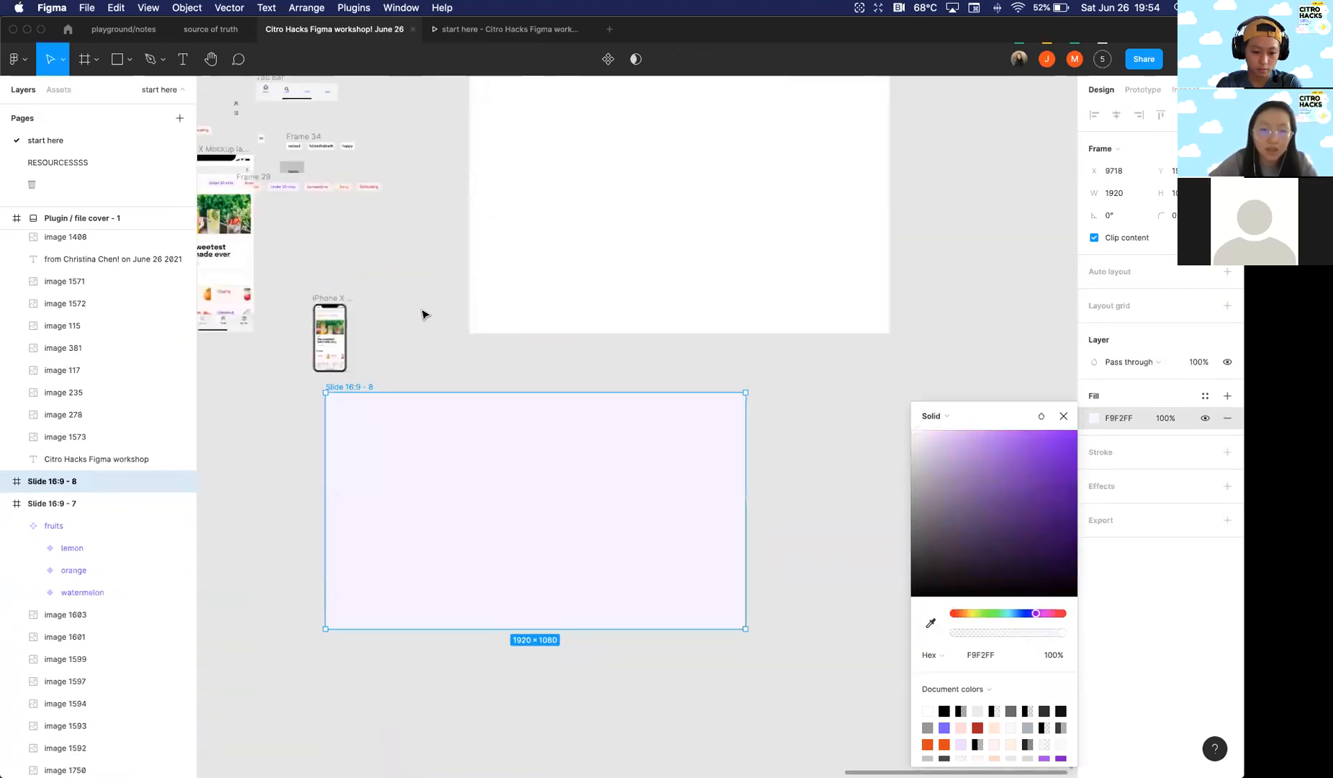
Step: Move the iPhone X Mockup frame into the Slide 16:9 - 8 frame, to about X 753
scroll(425, 314, "down", 2)
scroll(414, 298, "up", 3)
left_click(297, 191)
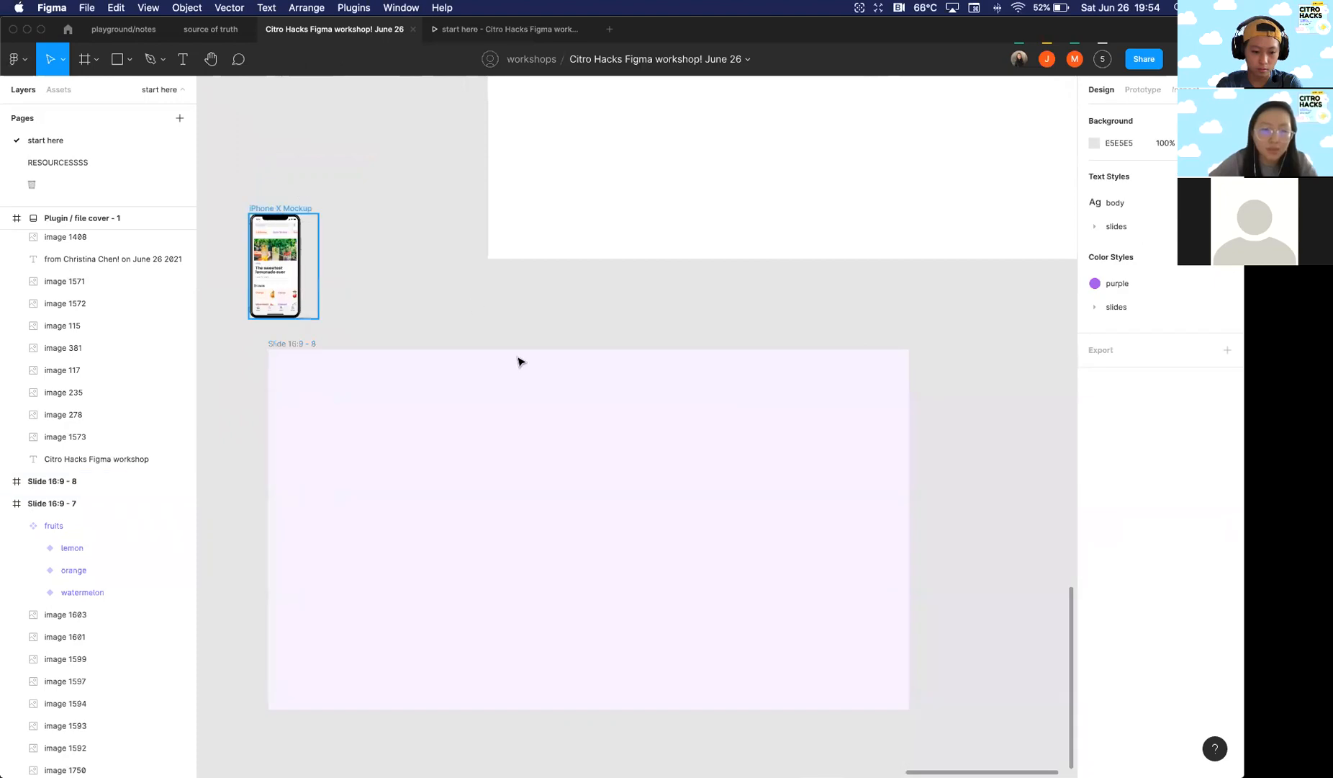
left_click_drag(527, 430, 562, 445)
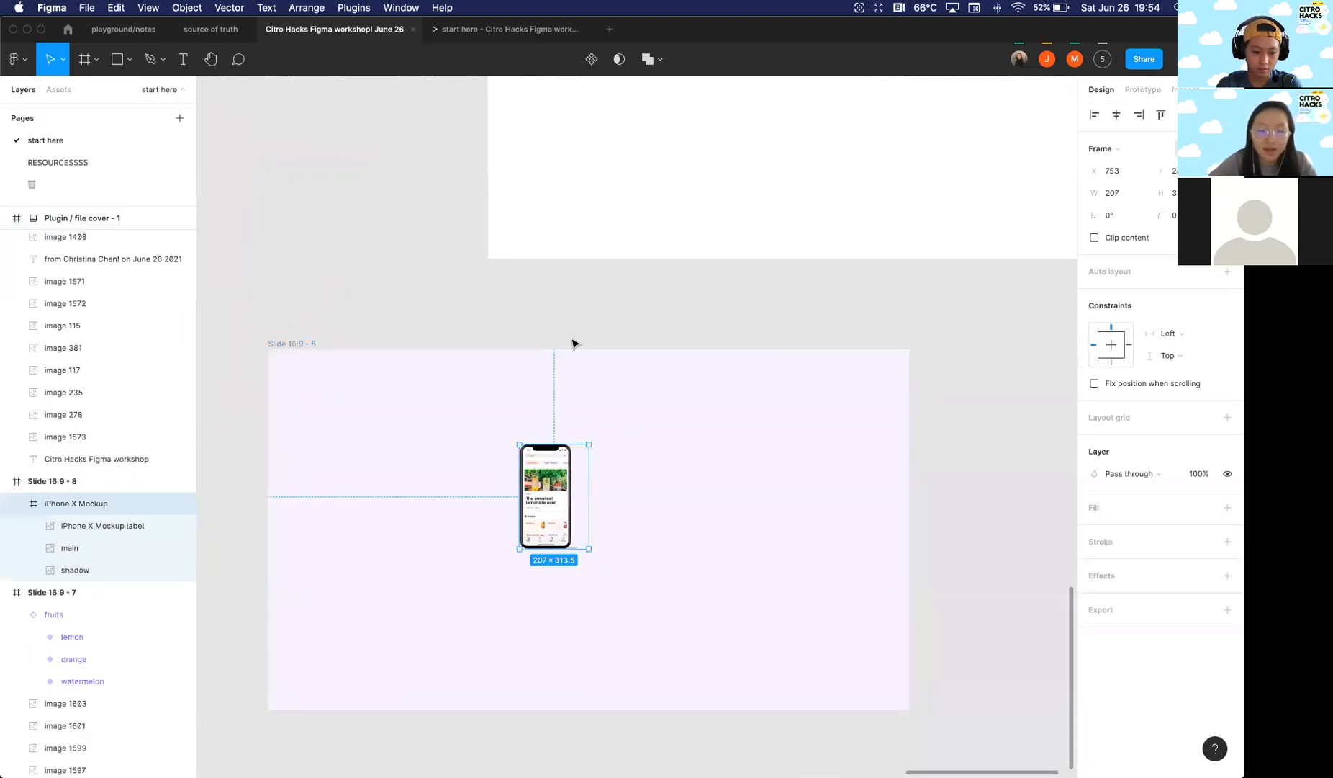
Step: Scale the iPhone X Mockup frame up proportionally inside the Slide 16:9 - 8 frame to about 507 × 768
scroll(574, 344, "down", 3)
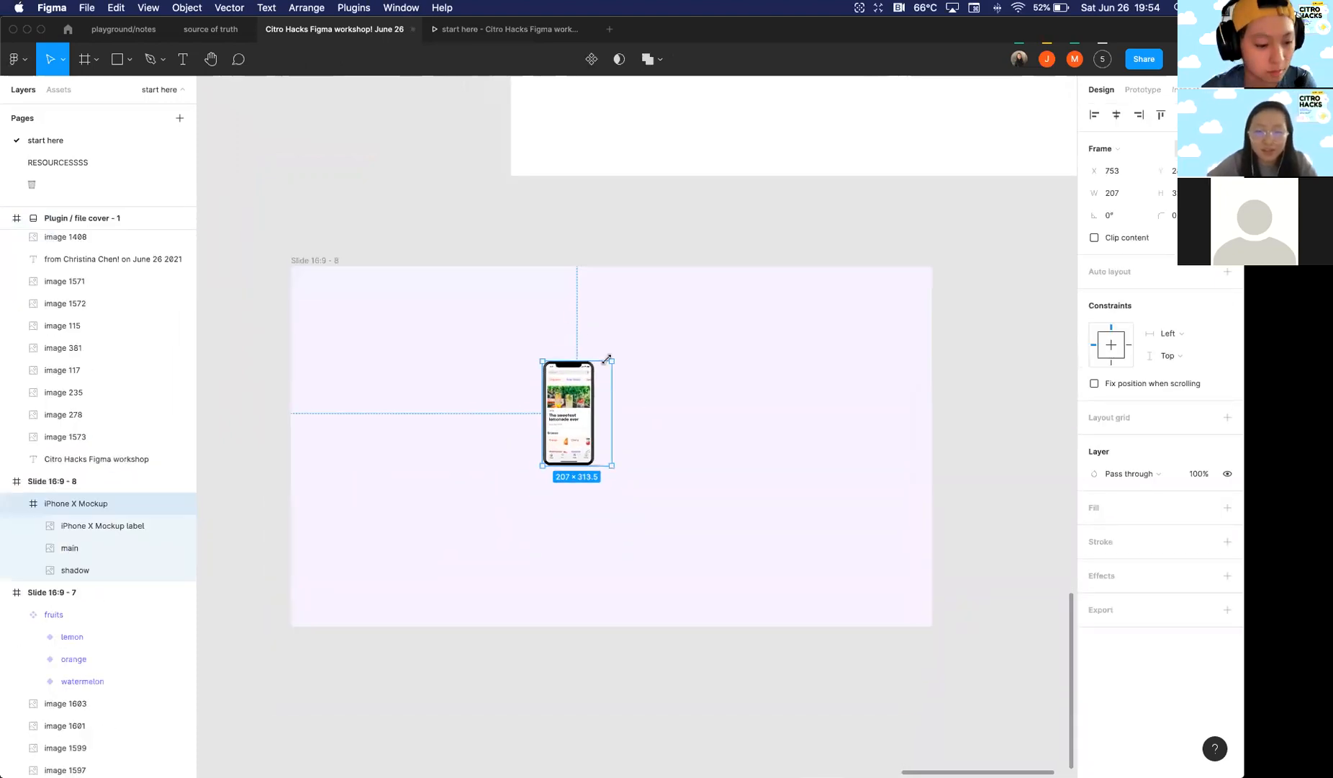
scroll(607, 358, "down", 2)
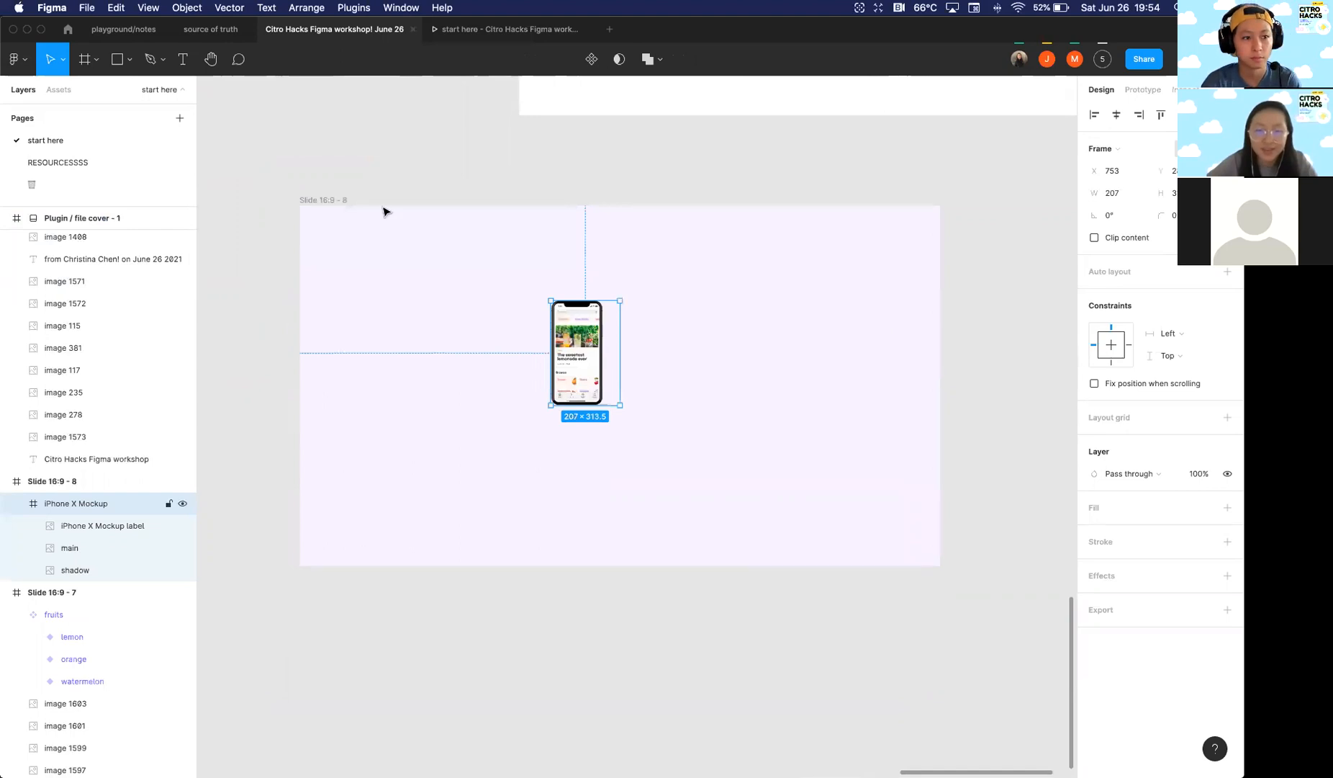
scroll(521, 244, "down", 2)
scroll(522, 246, "up", 2)
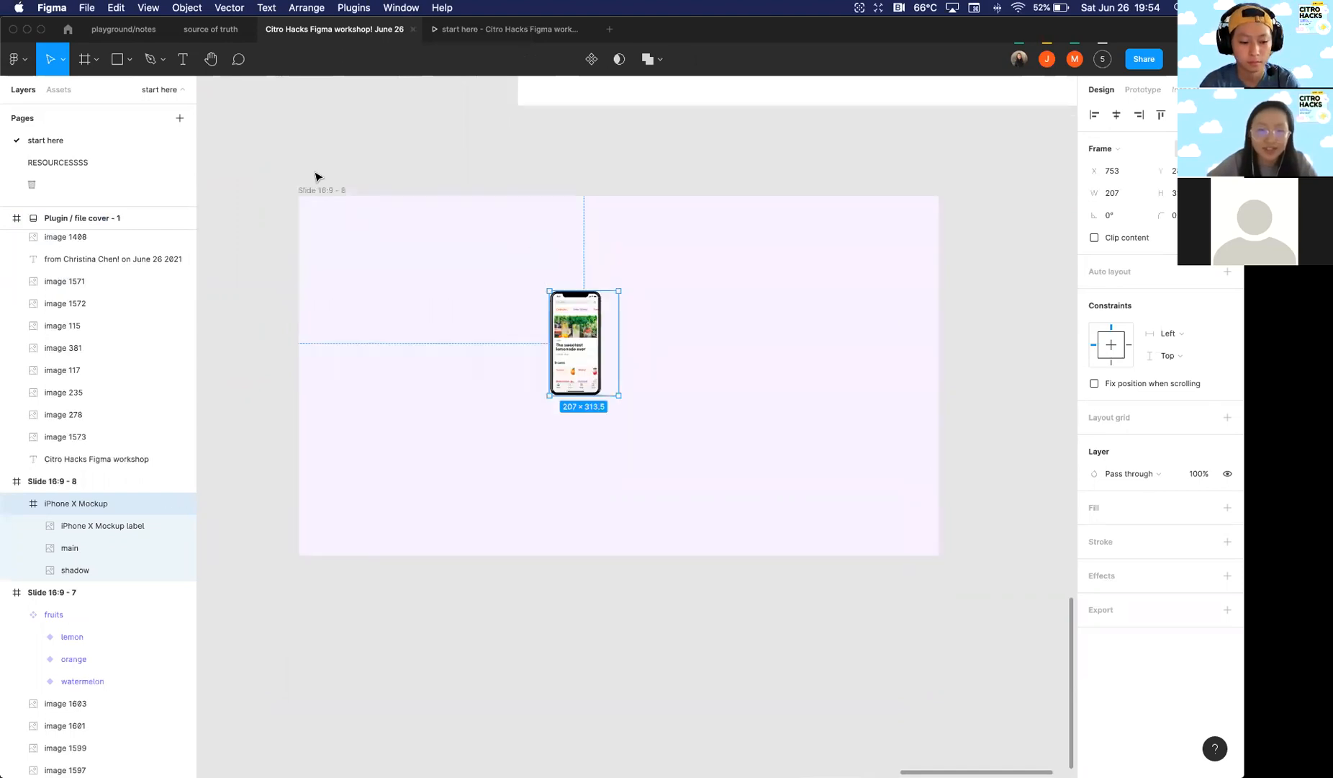
left_click(298, 192)
left_click(607, 328)
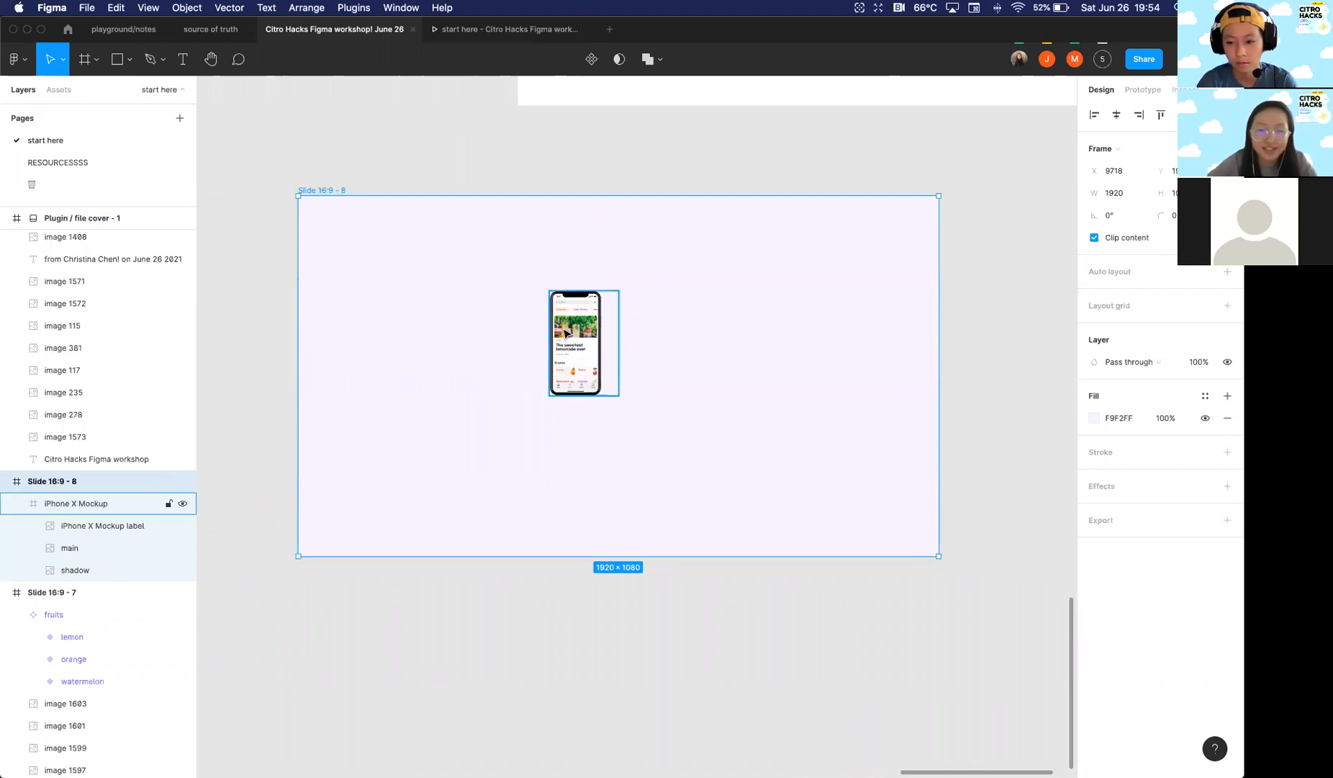
left_click(466, 169)
scroll(572, 333, "down", 1)
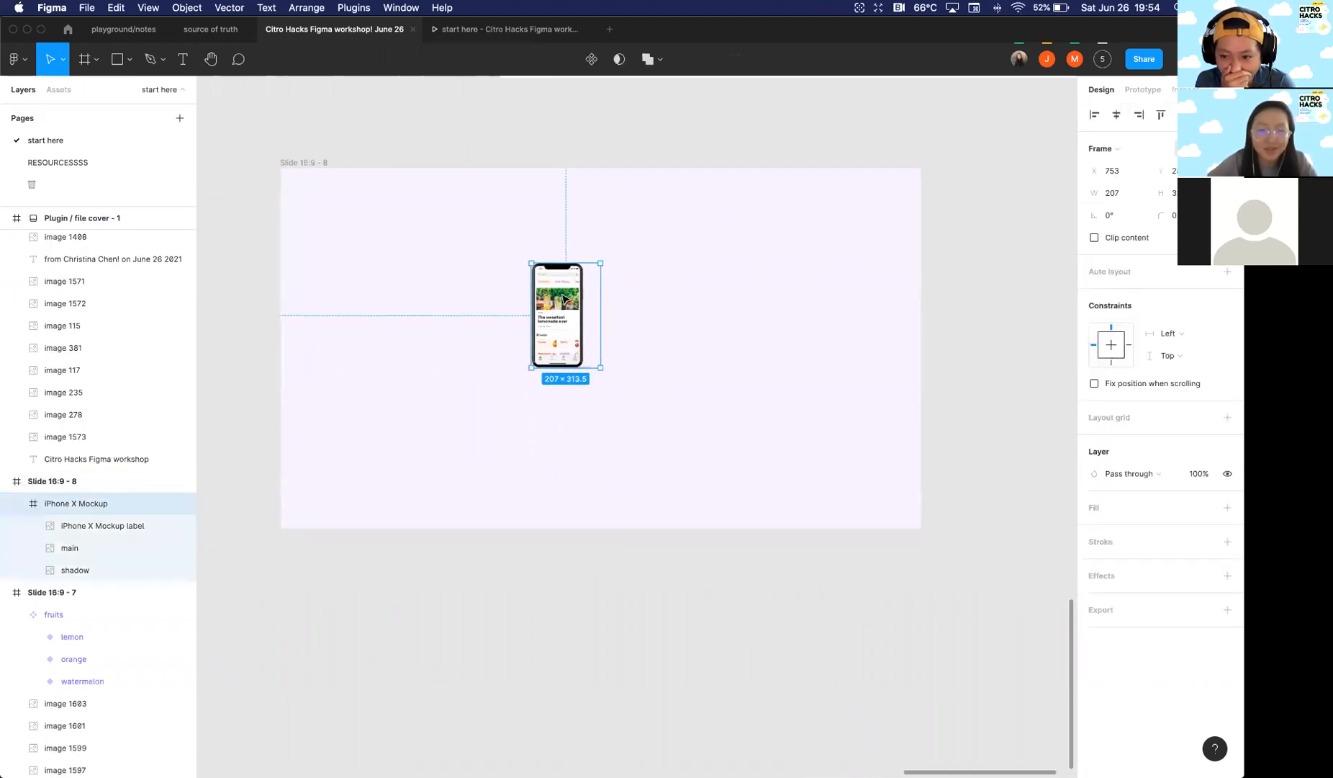
left_click(63, 60)
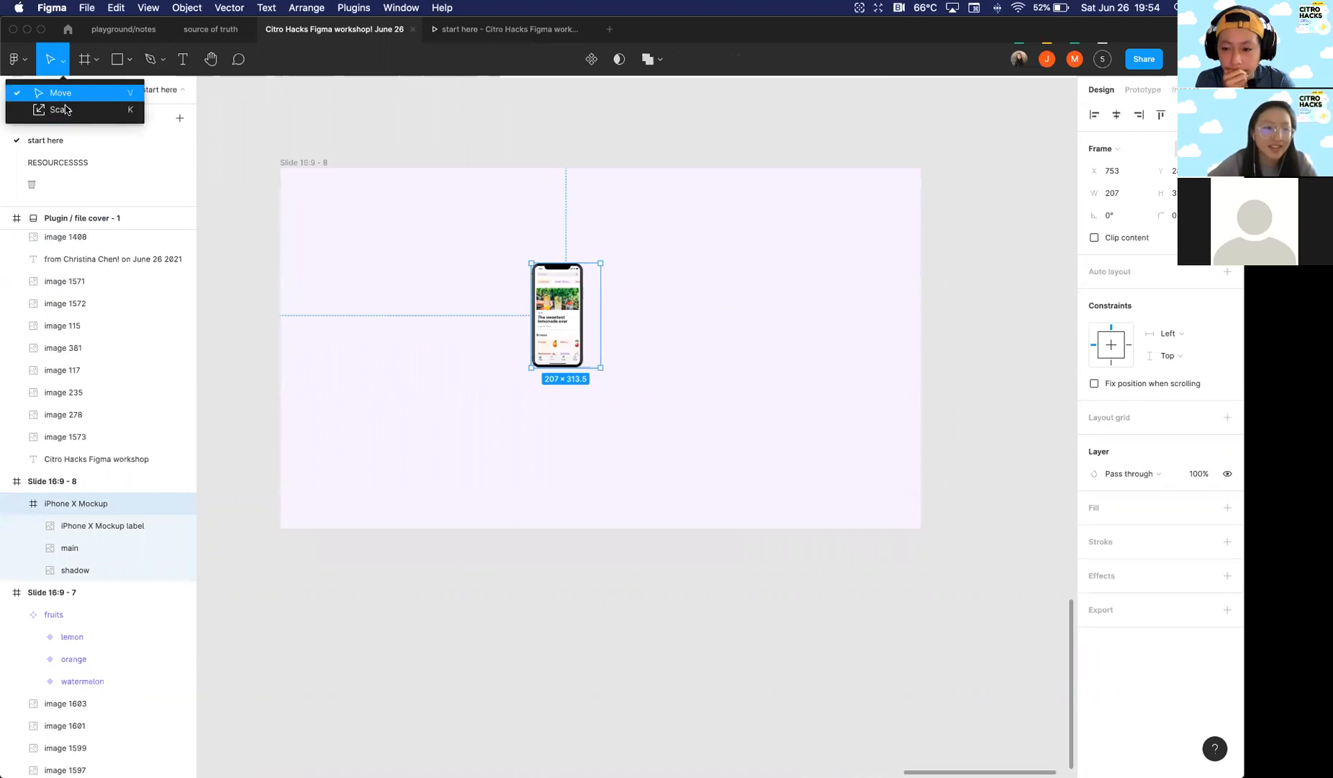
left_click(60, 109)
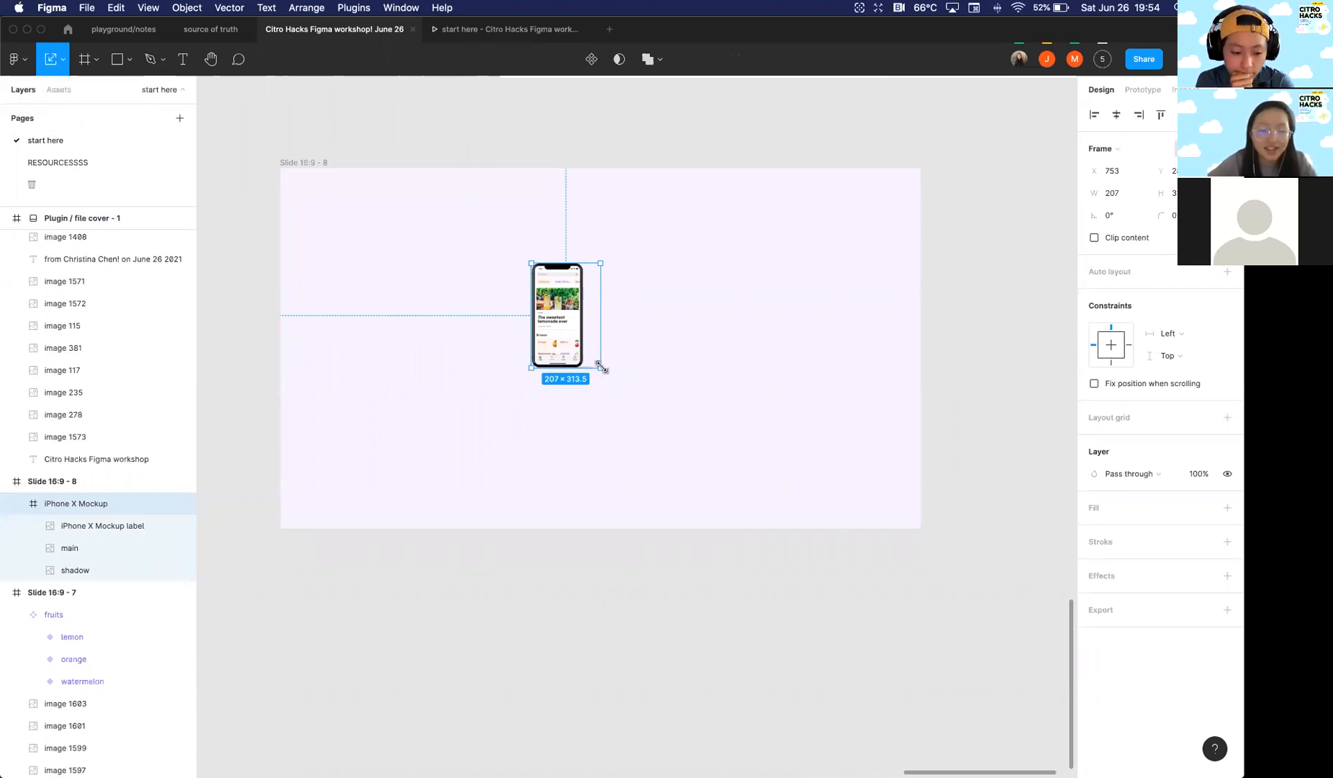
left_click_drag(624, 398, 675, 471)
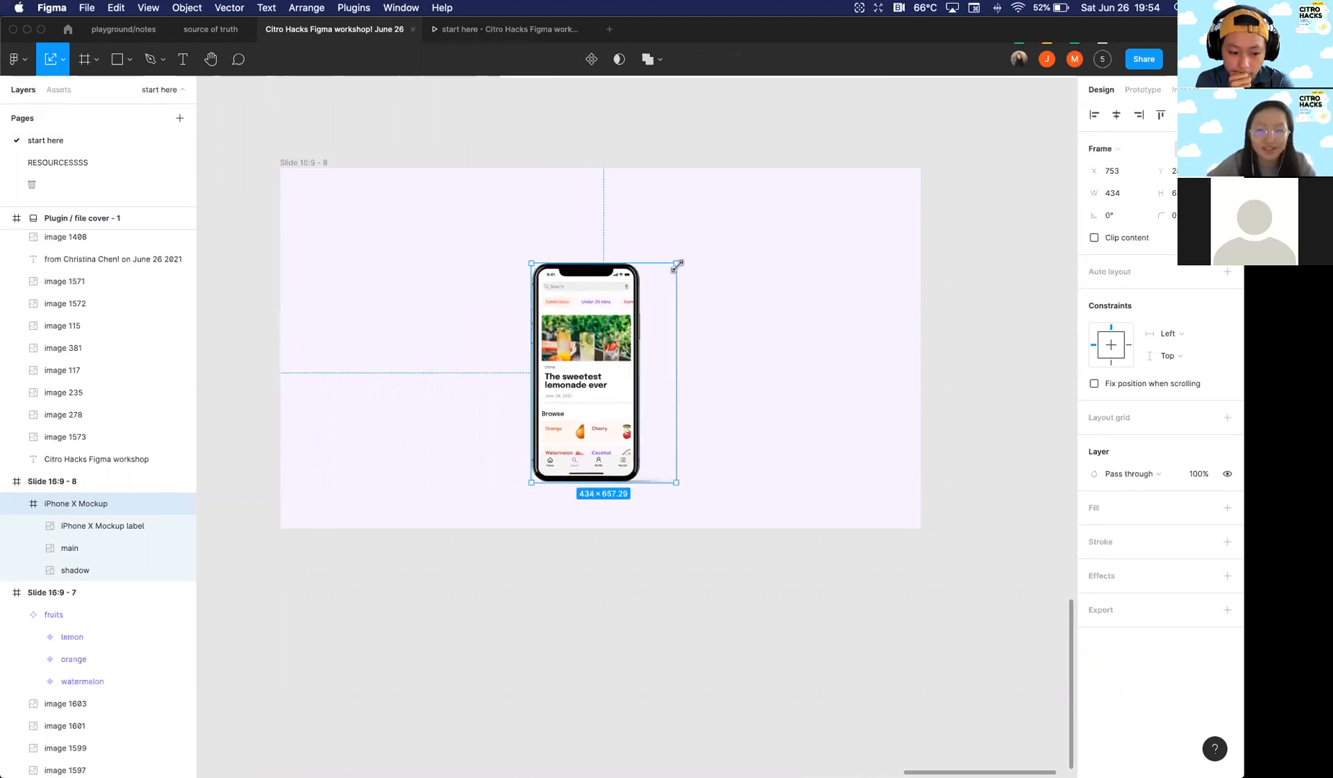
left_click_drag(677, 264, 701, 251)
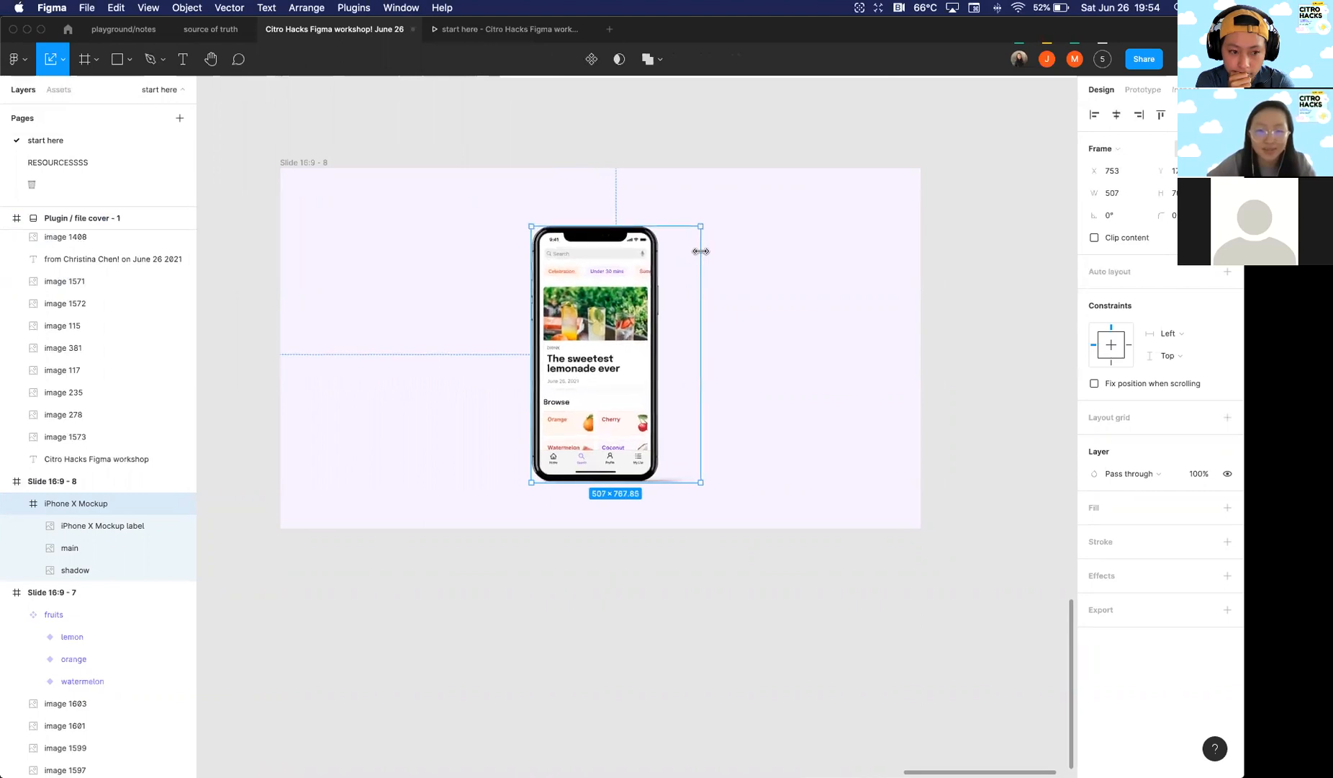
Step: Move the iPhone X Mockup into the left half of the slide, vertically centred, at about X 403
left_click(61, 62)
left_click(57, 94)
left_click(508, 311)
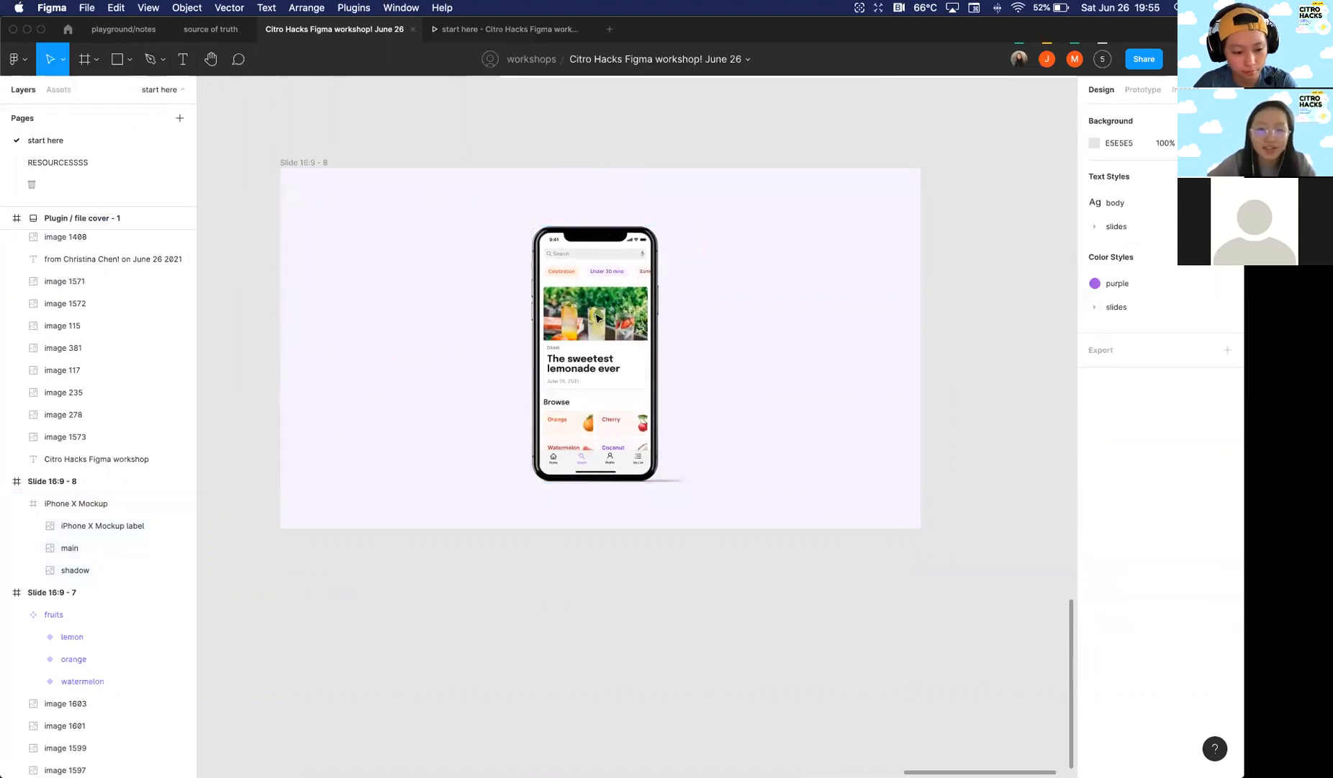
left_click_drag(595, 316, 478, 308)
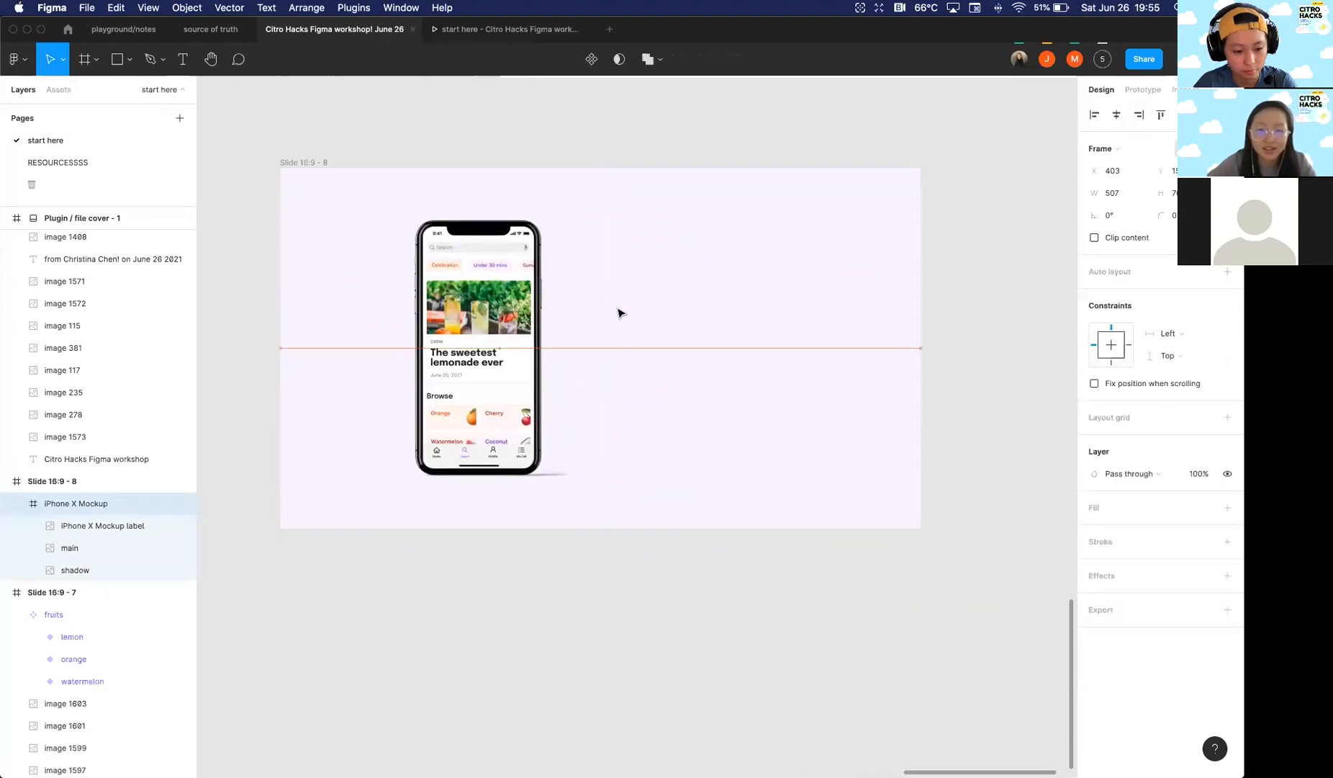
left_click(656, 311)
Step: Add the text "This is my project" beside the phone mockup on the slide, at about X 1093
scroll(656, 311, "down", 1)
scroll(656, 311, "up", 2)
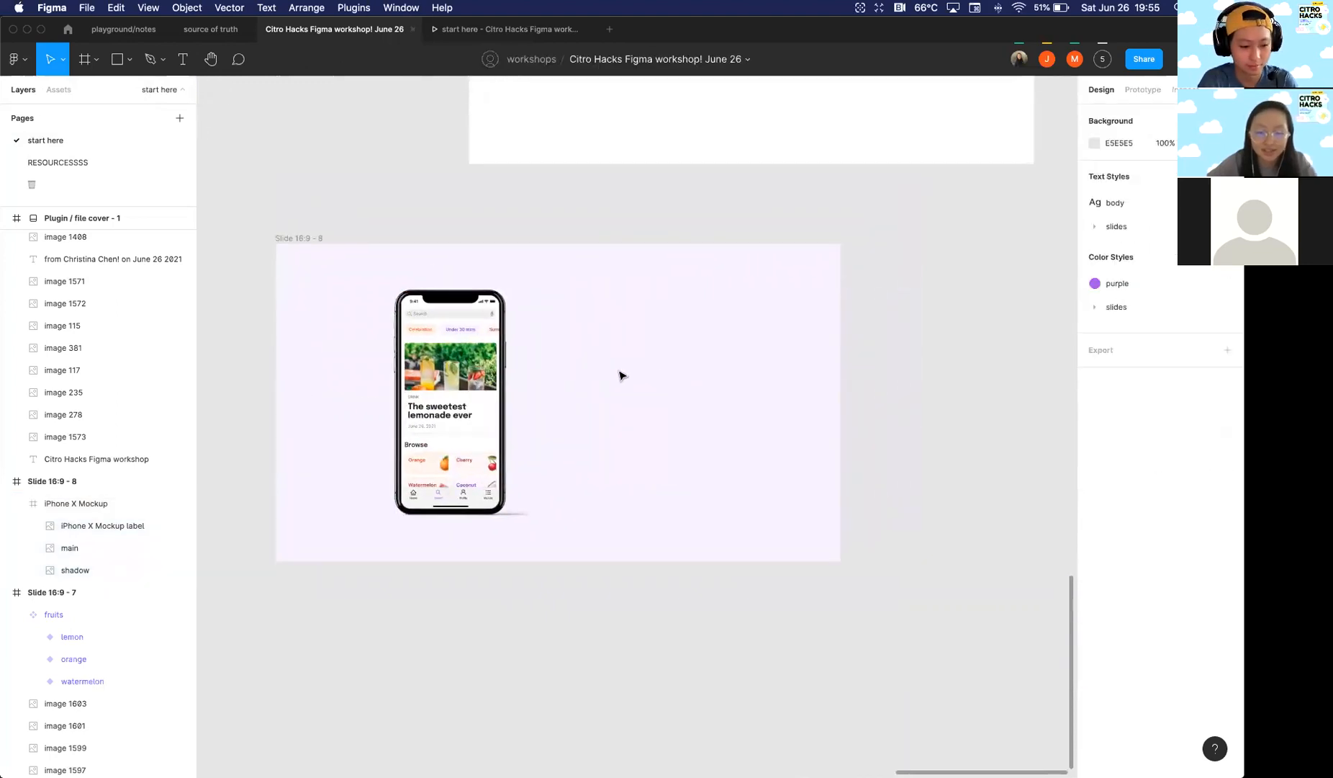
key("t")
left_click(596, 349)
type("This is my project")
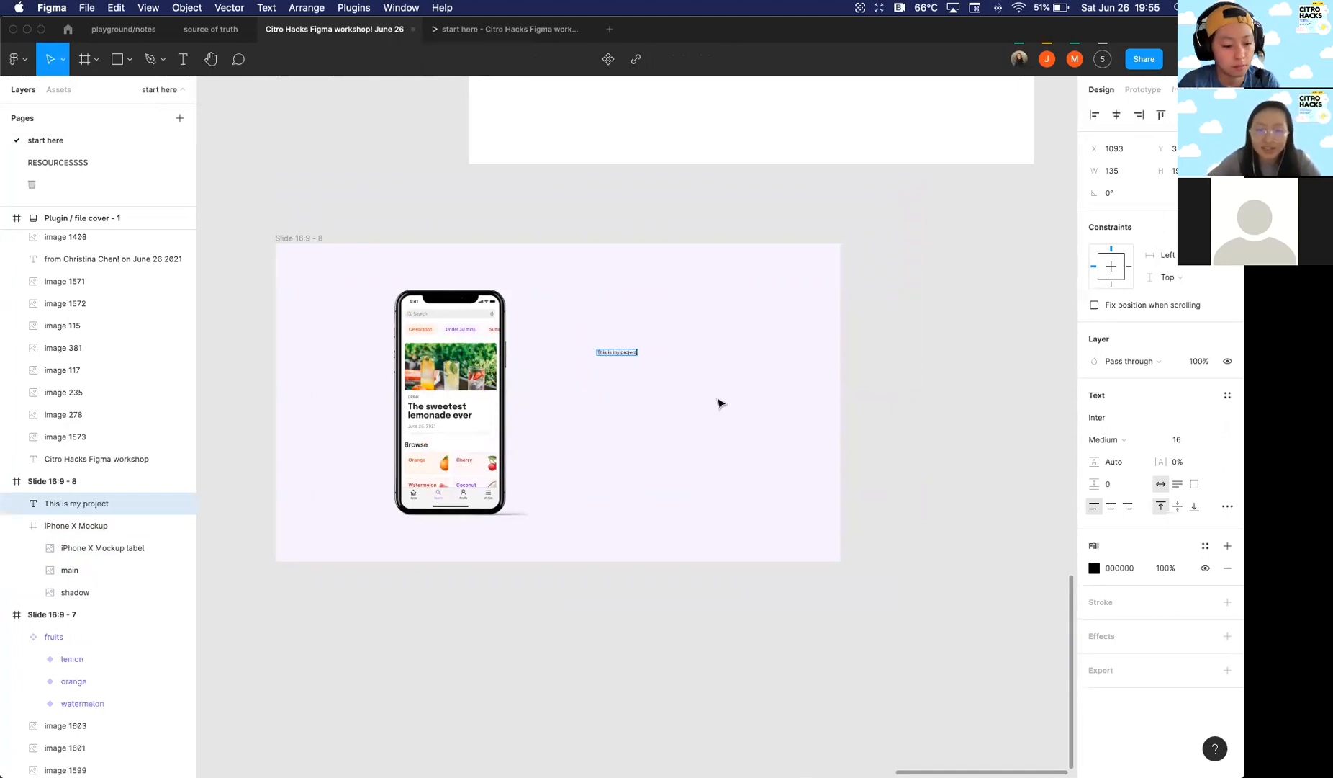
key("Escape")
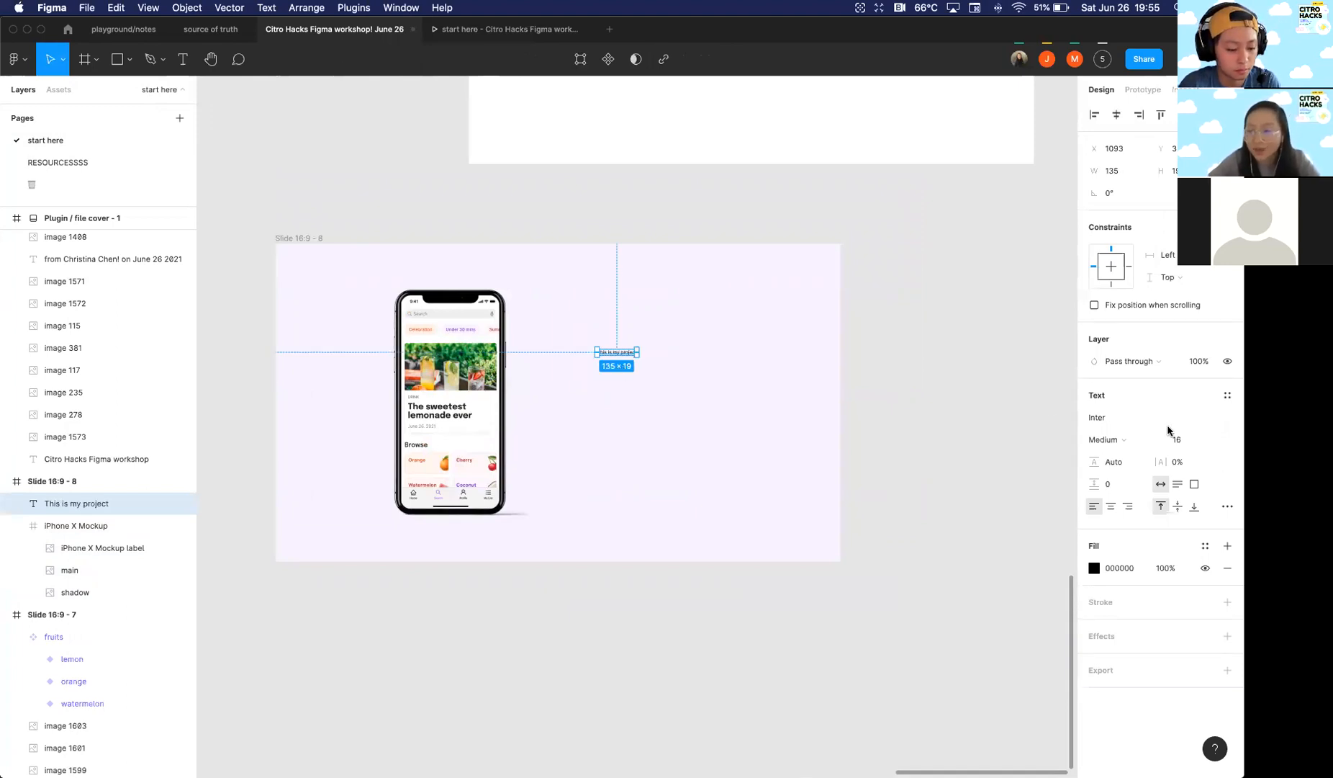
Step: Apply the slides/slide titles text style to the new text and move it to X 960
left_click(1227, 394)
left_click(1136, 531)
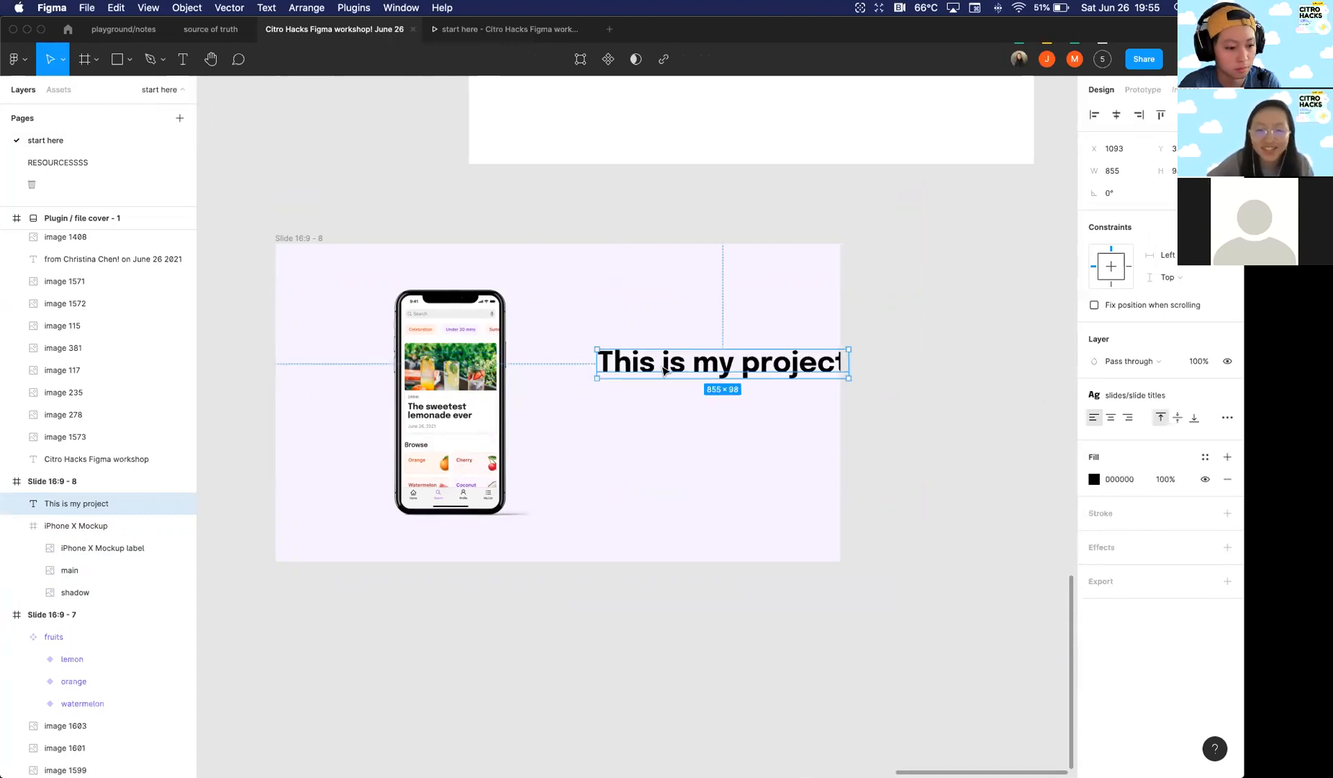
left_click_drag(668, 366, 629, 352)
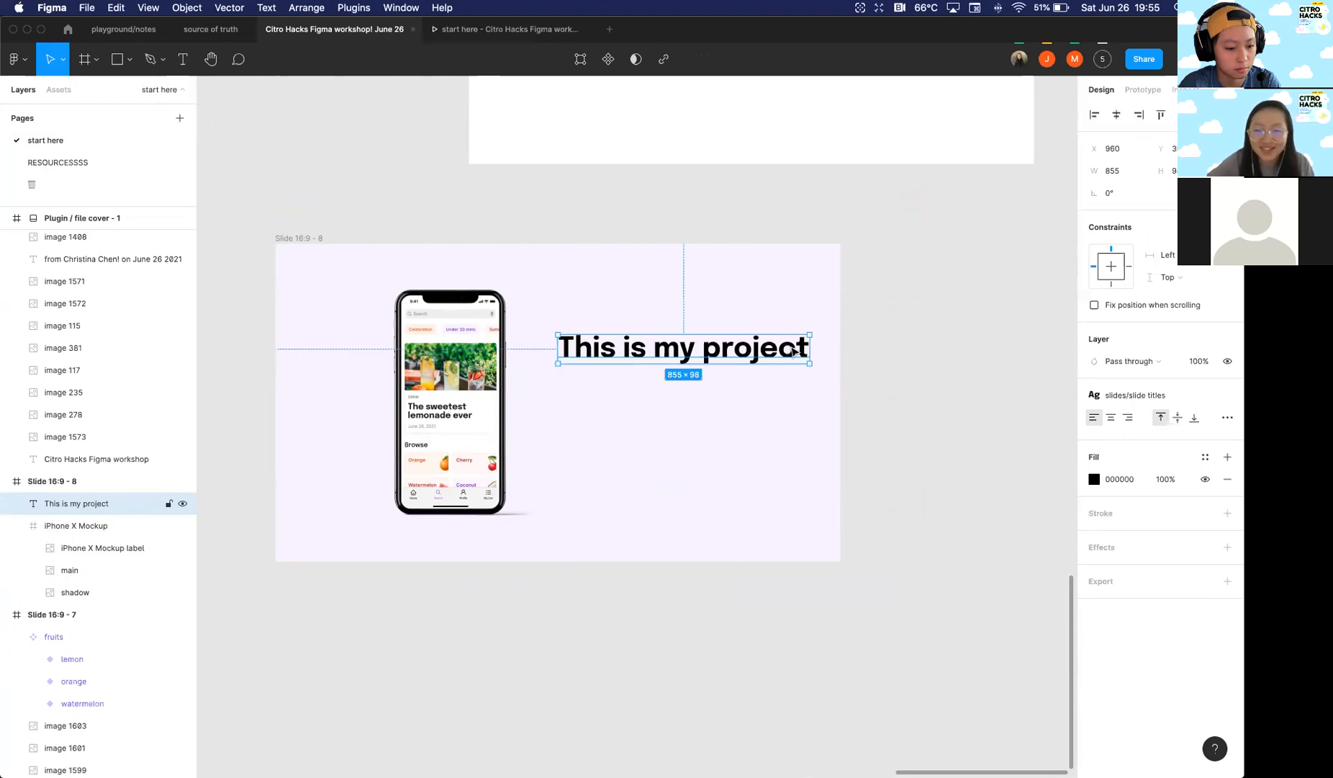
Step: Replace the slide title's text with "Lemonade"
double_click(788, 352)
type("Lemon")
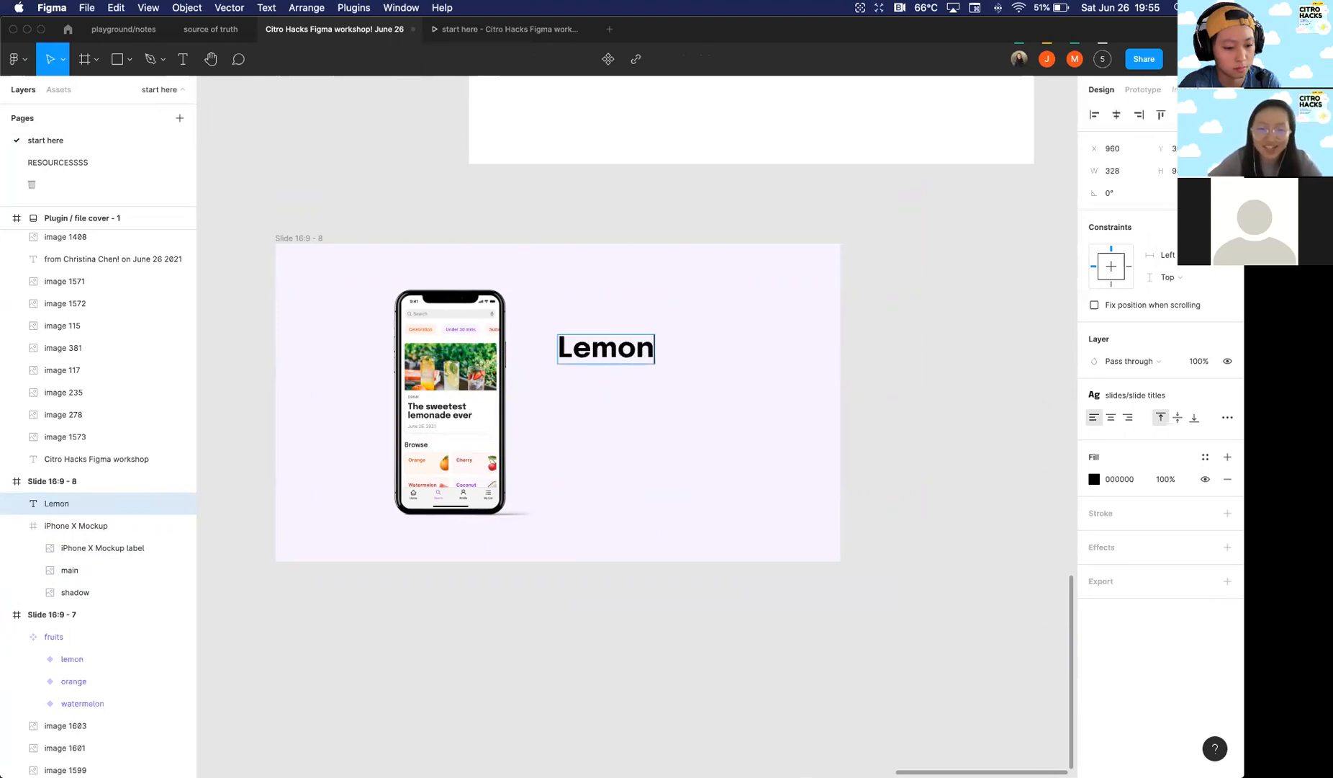
type("ade")
key("Escape")
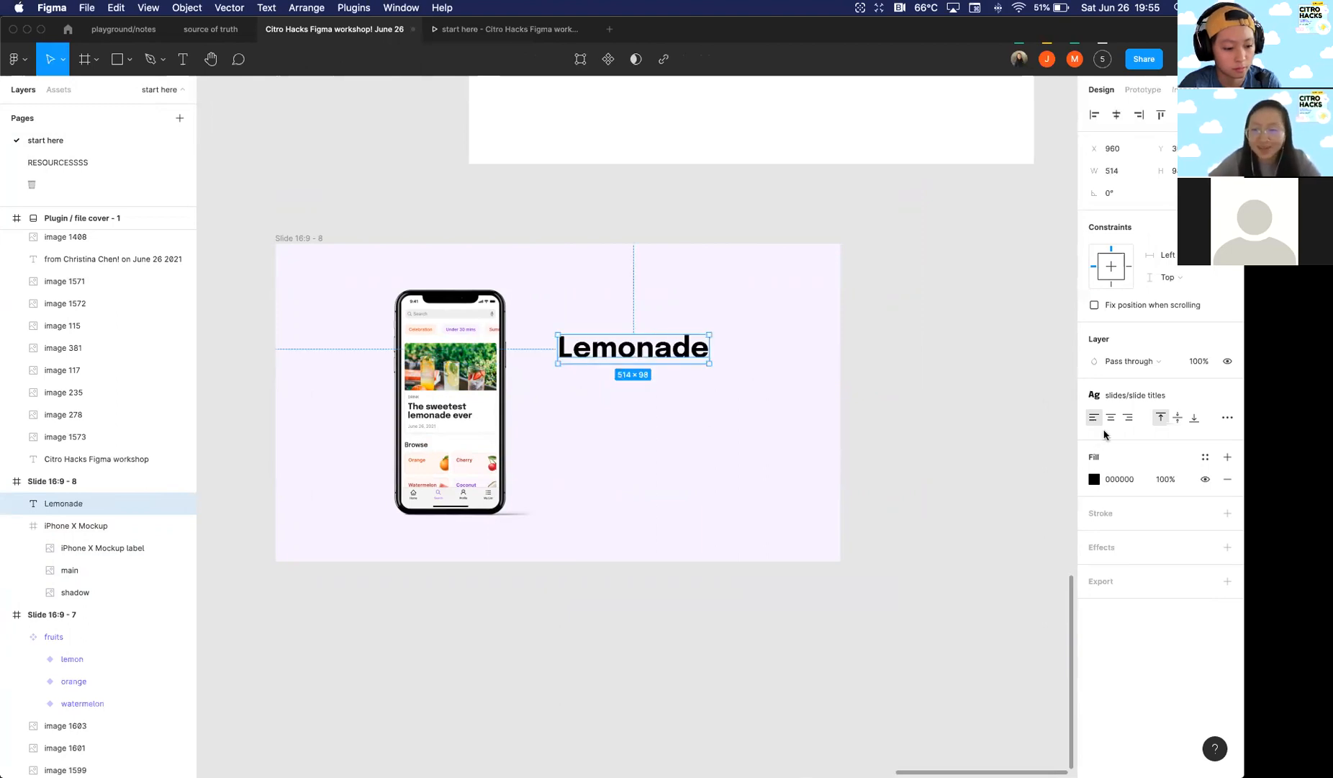
Step: Sample a purple from the phone mockup for the Lemonade title's fill and darken it to 6F1EB4
left_click(1094, 479)
left_click(931, 622)
left_click(749, 442)
mouse_move(922, 431)
left_mouse_down()
mouse_move(1030, 452)
mouse_move(1050, 478)
left_mouse_up()
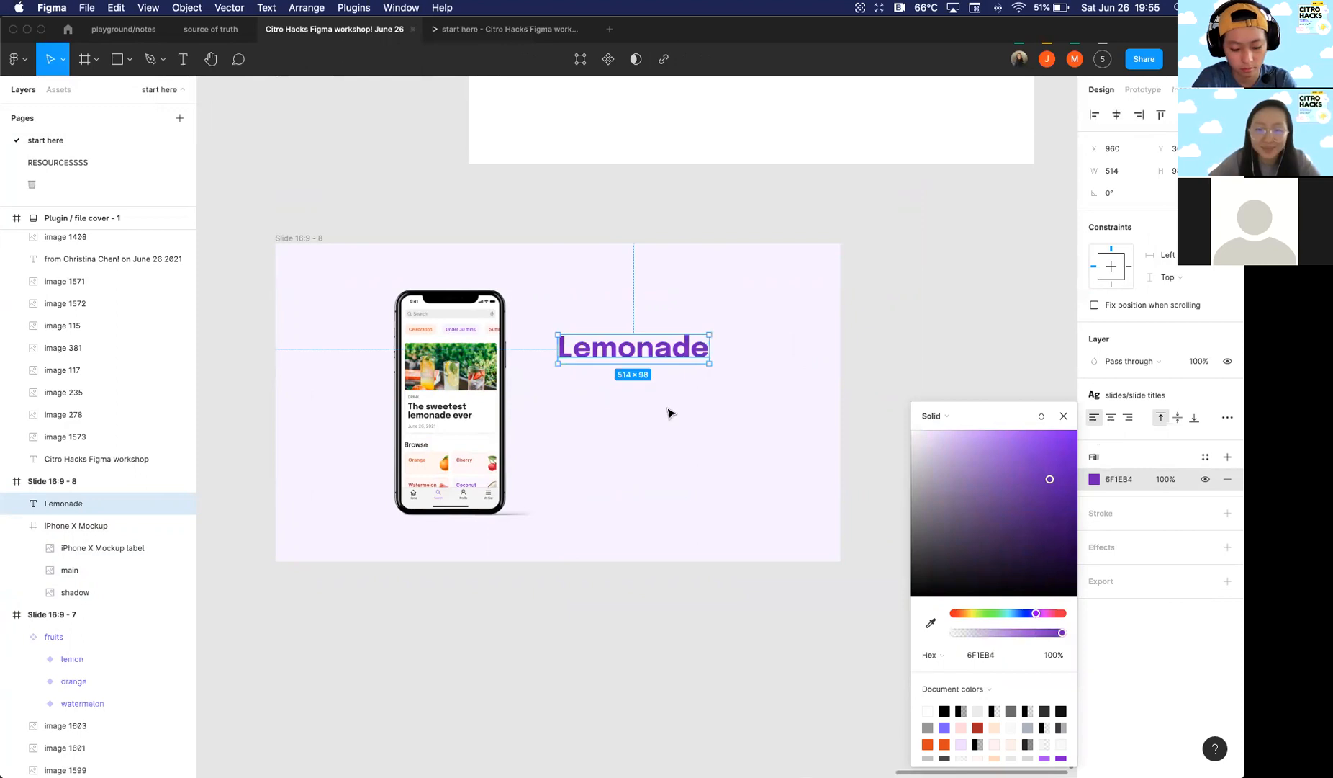
left_click(678, 371)
scroll(640, 496, "down", 1)
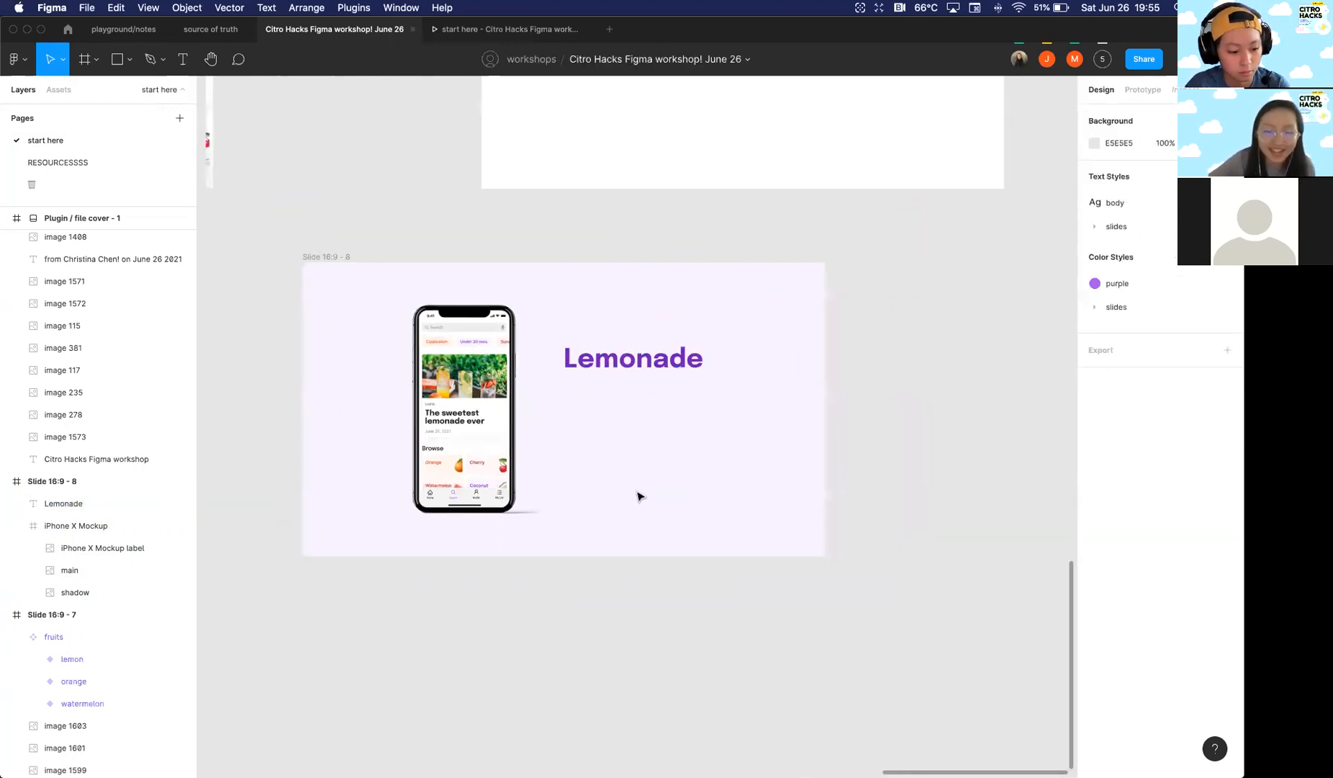
scroll(640, 496, "left", 2)
scroll(395, 346, "down", 2)
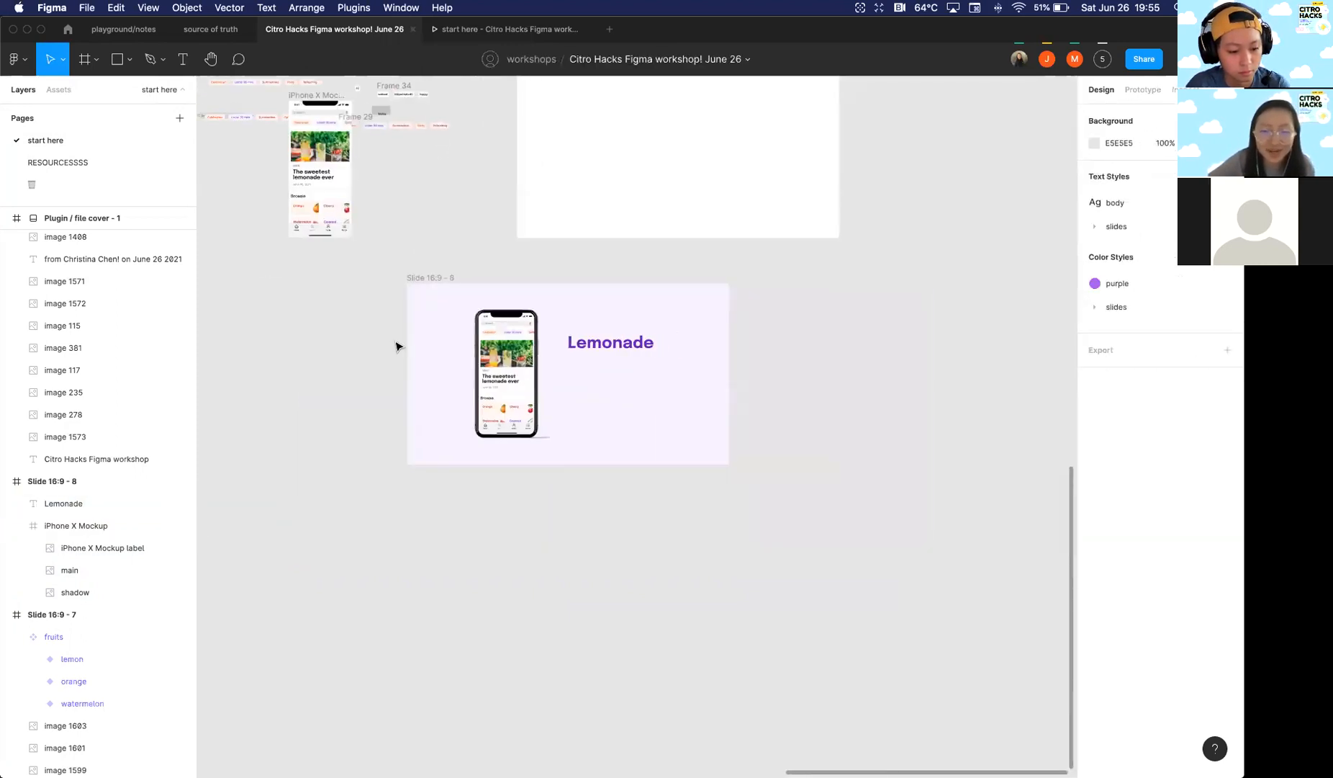
scroll(389, 403, "up", 5)
scroll(371, 464, "down", 1)
scroll(375, 467, "up", 1)
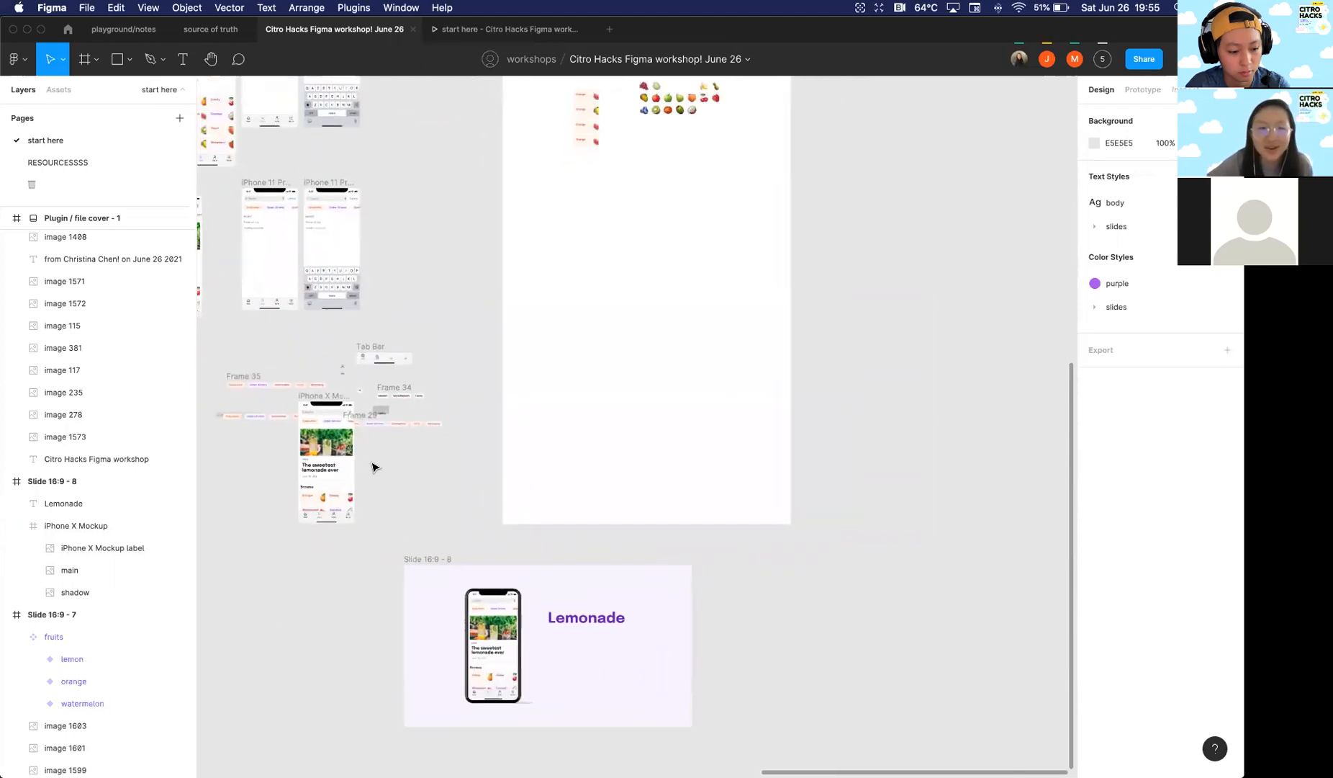
scroll(373, 467, "left", 3)
scroll(372, 468, "up", 3)
scroll(442, 238, "up", 1)
scroll(441, 238, "up", 5)
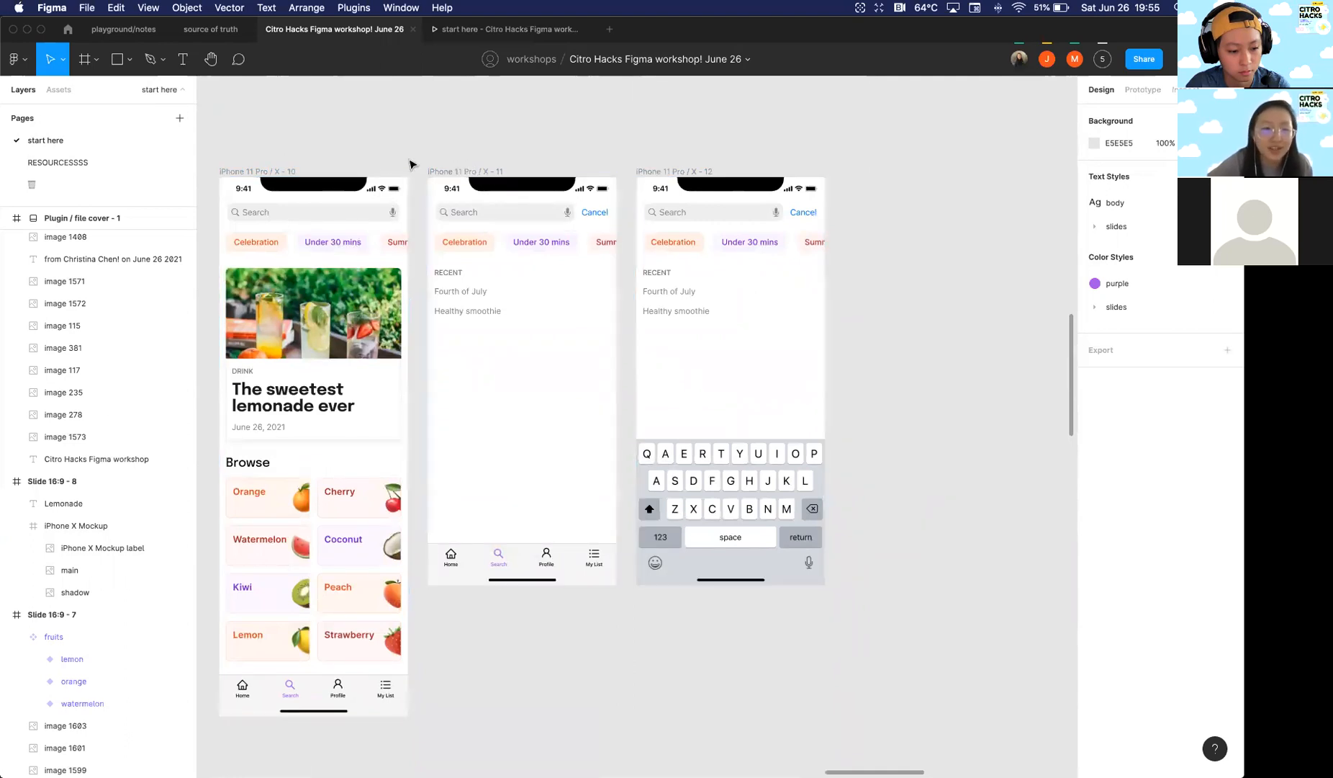
left_click(247, 181)
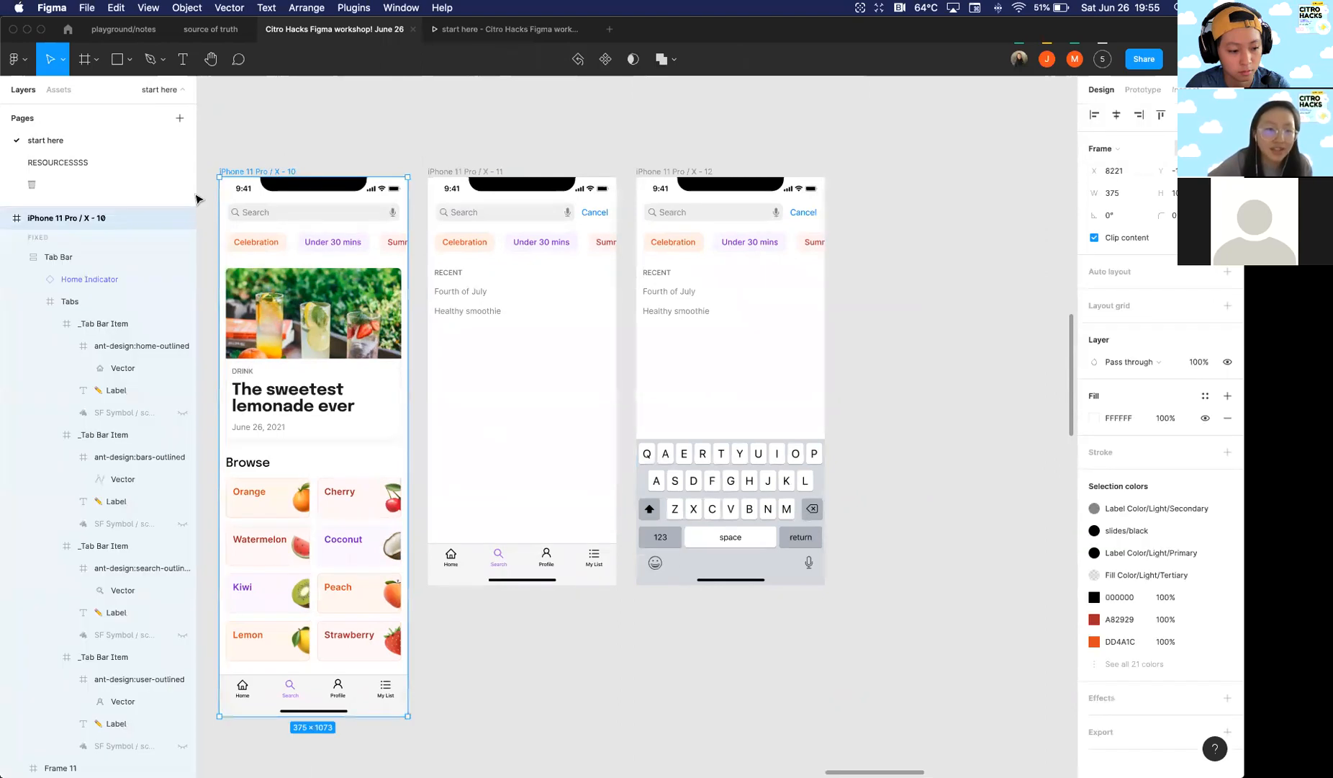
double_click(96, 217)
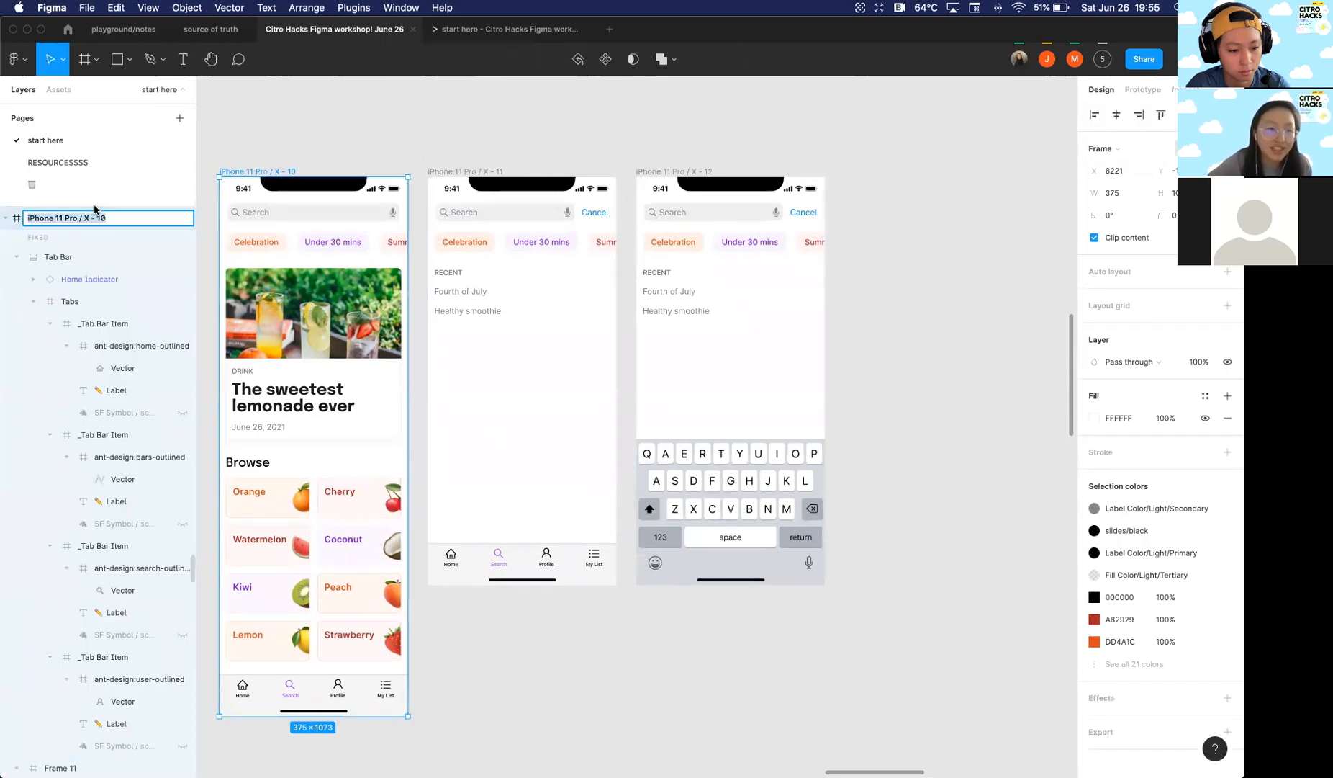
left_click(369, 151)
Step: Batch rename the three frames iPhone 11 Pro / X - 13, 14 and 15 with the numbered pattern search$nn
scroll(367, 153, "down", 5)
scroll(367, 155, "down", 5)
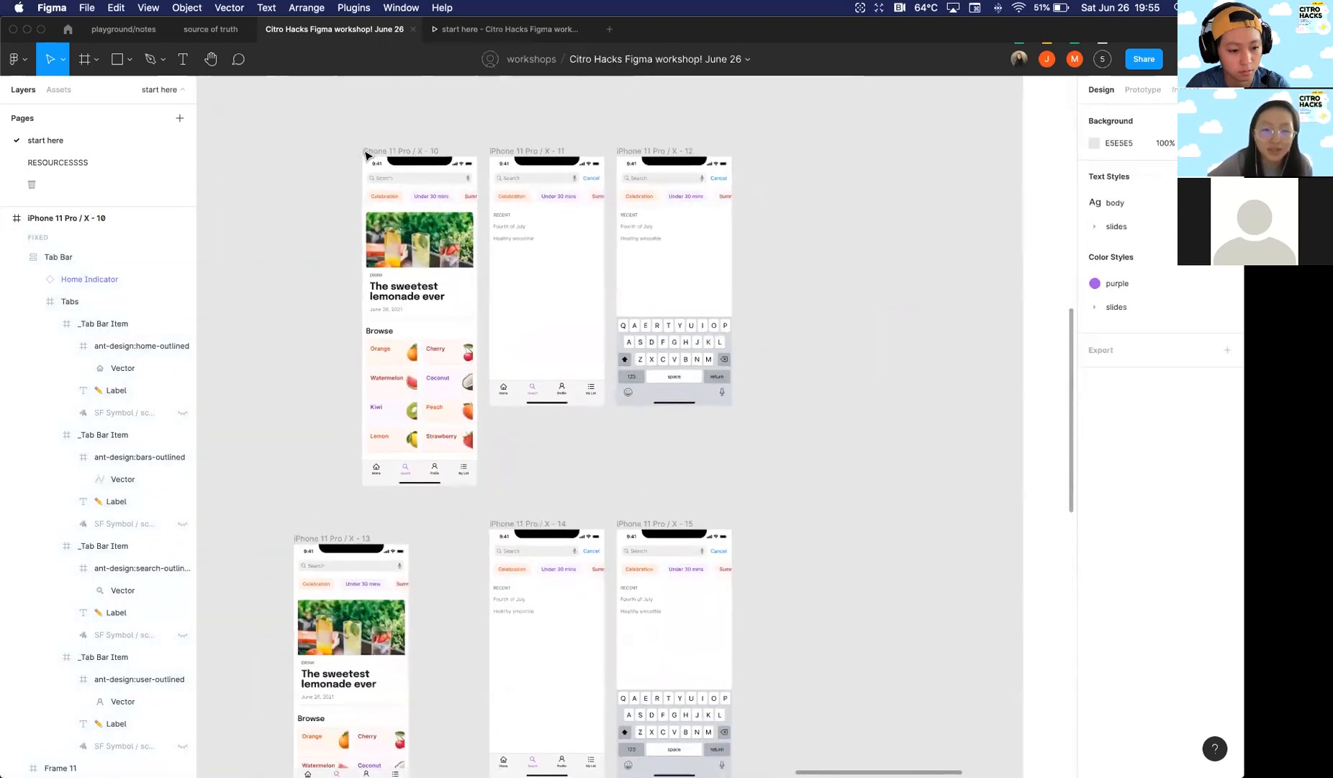
scroll(381, 390, "down", 3)
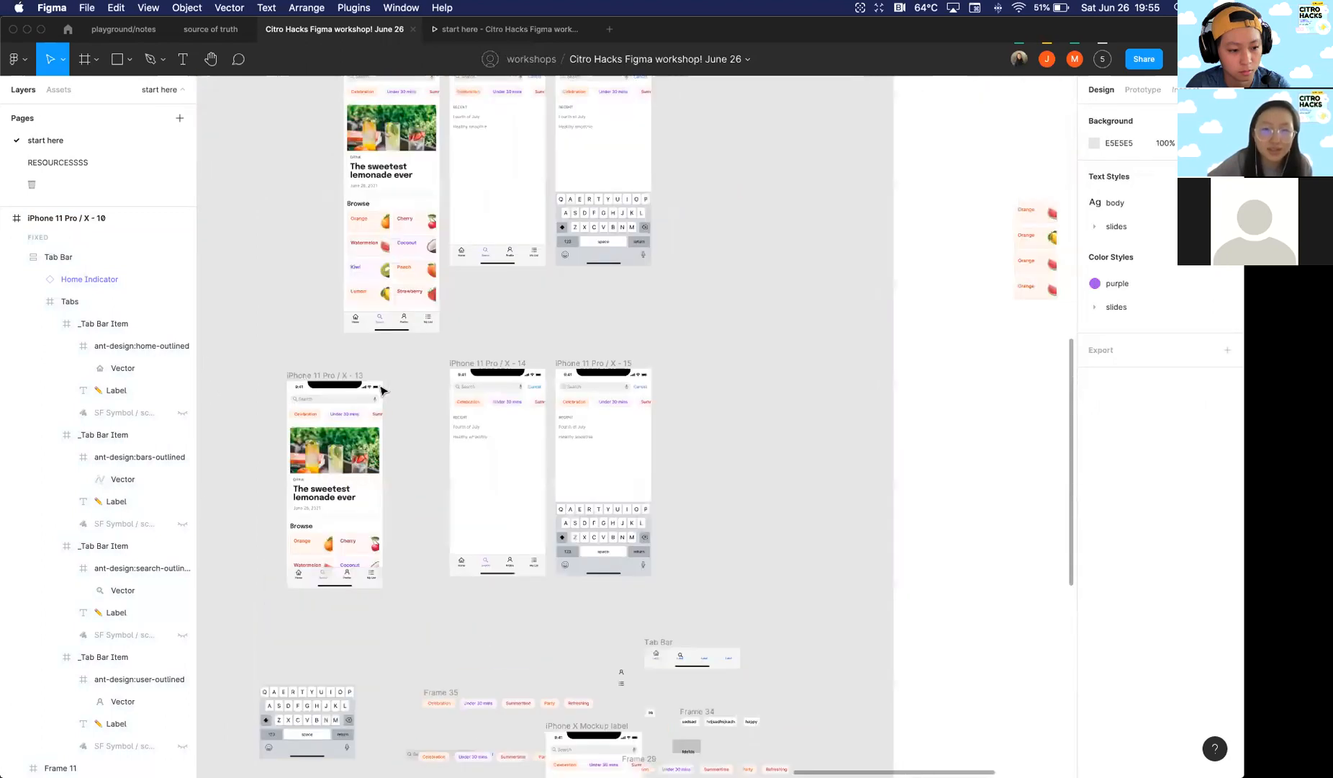
left_click_drag(259, 264, 400, 257)
left_click_drag(265, 252, 772, 509)
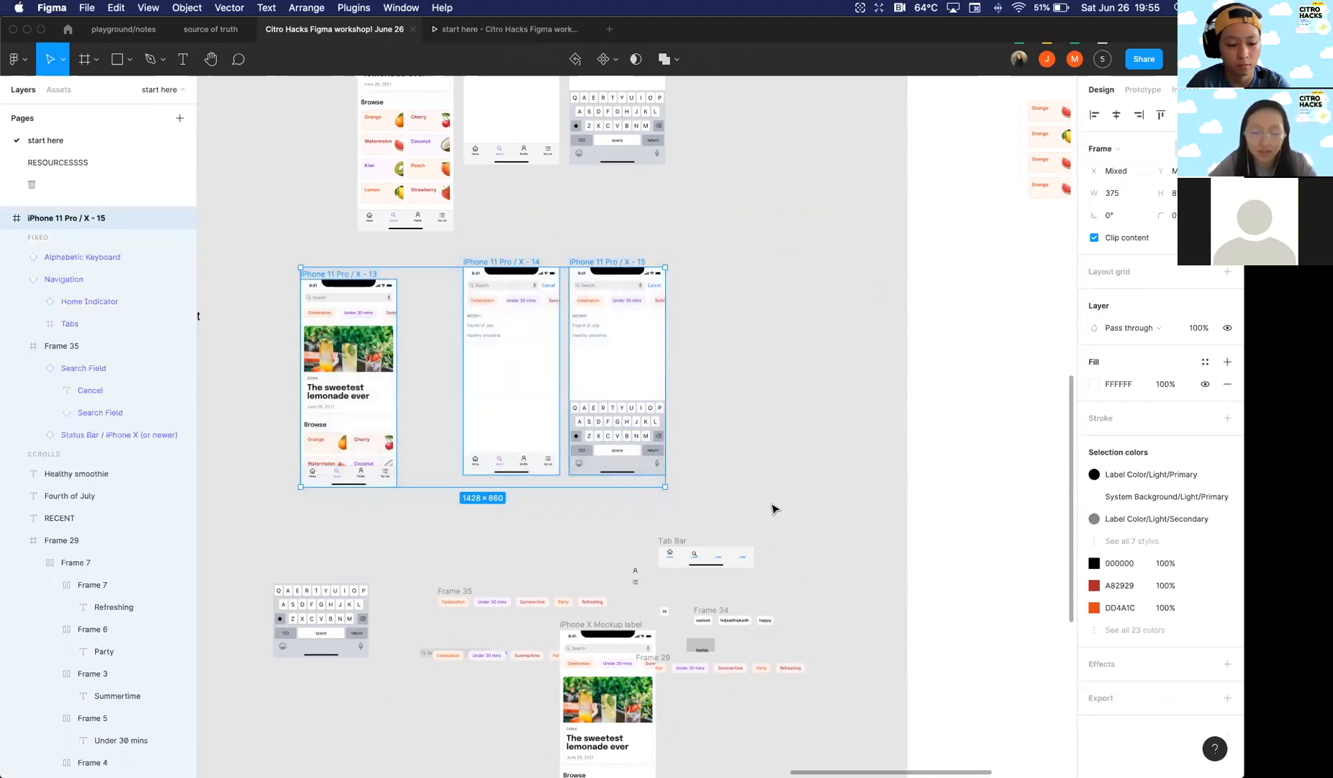
key("super+r")
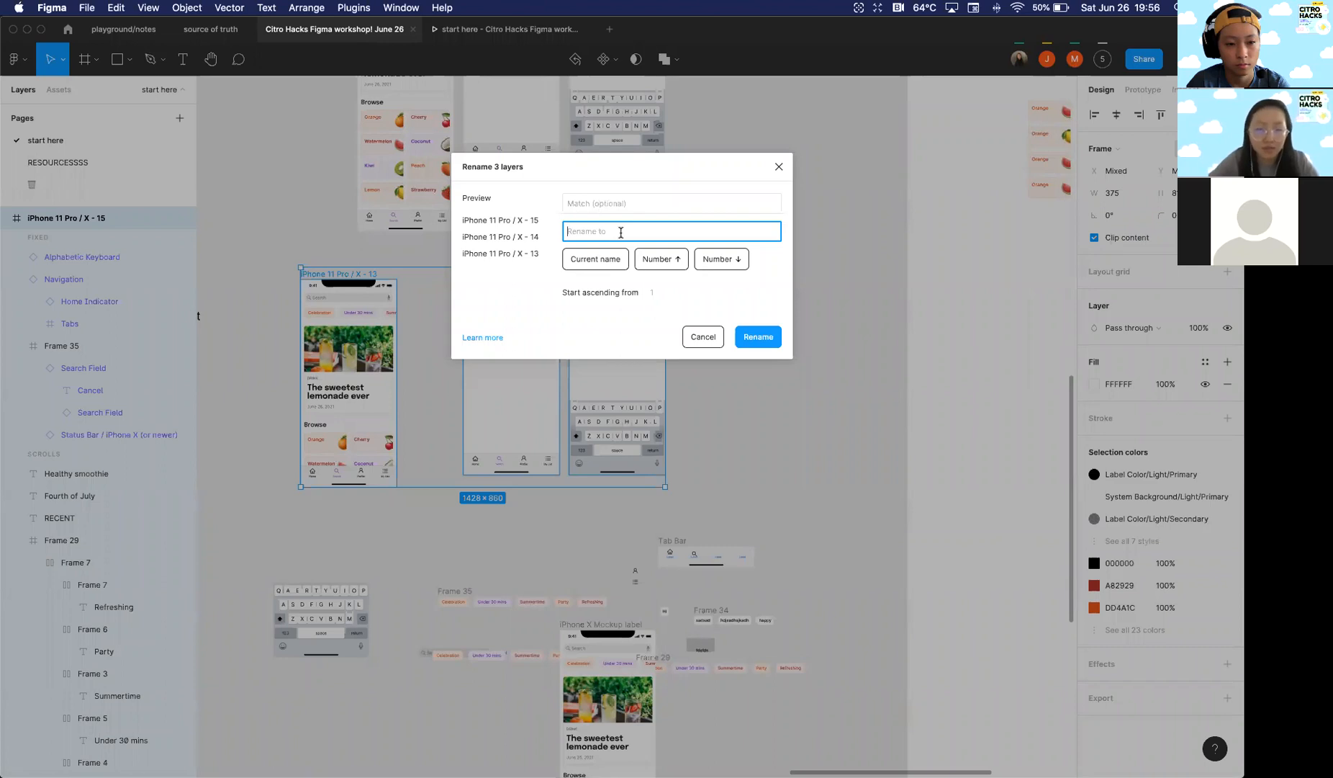
type("search$nn")
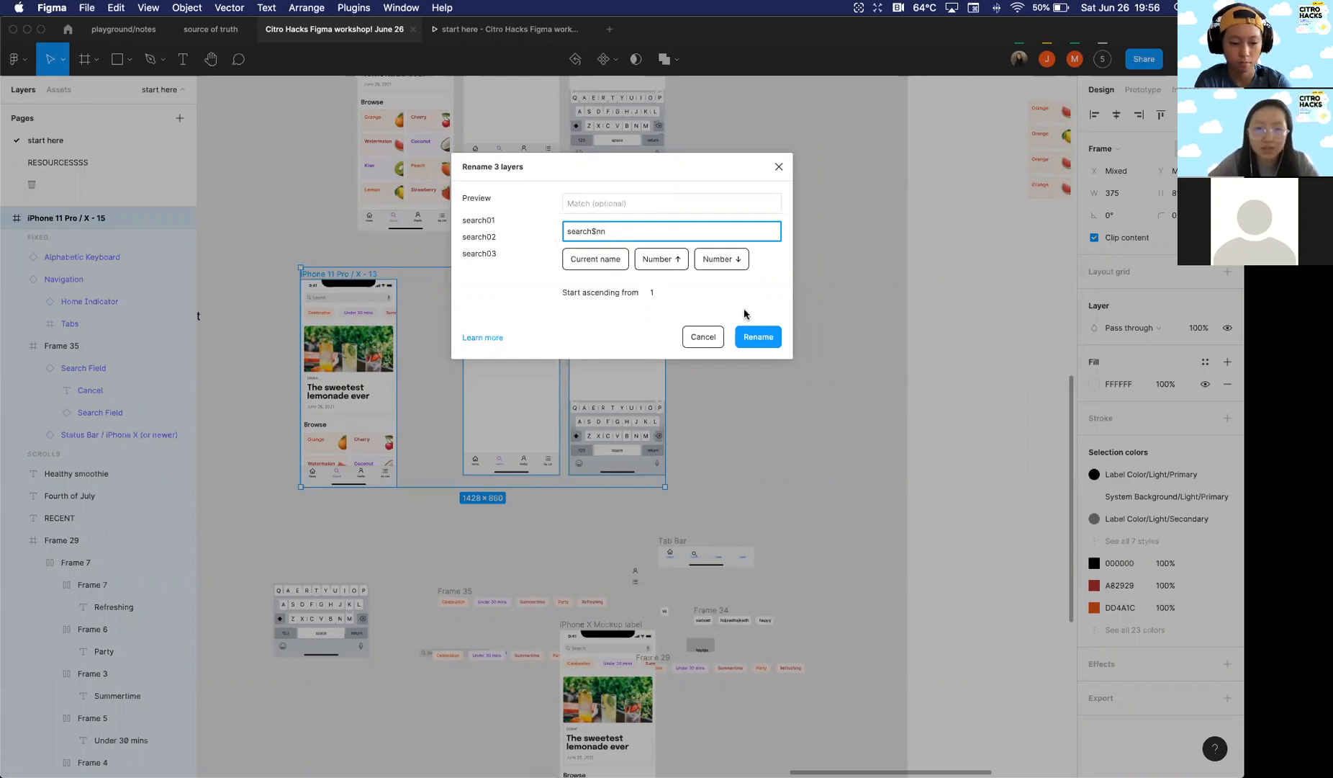
left_click(759, 338)
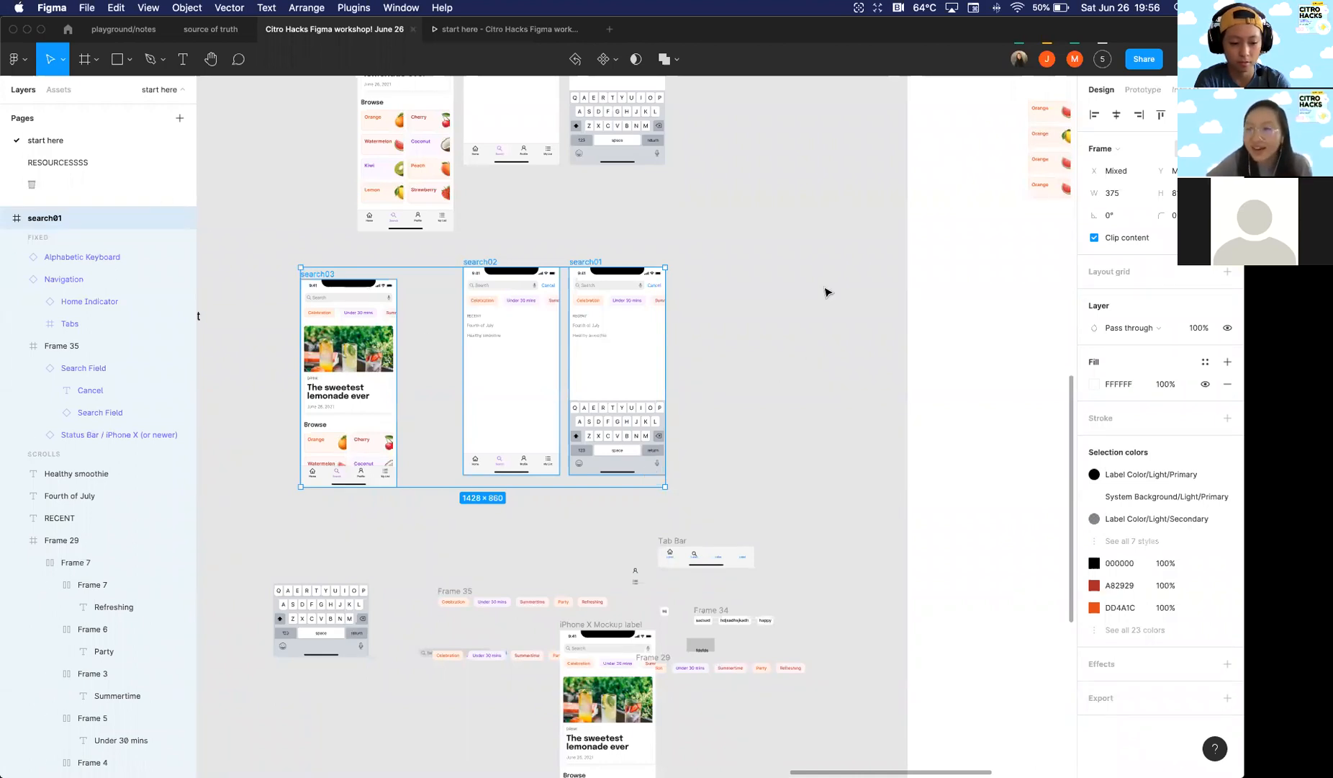
left_click(768, 277)
scroll(766, 281, "down", 6)
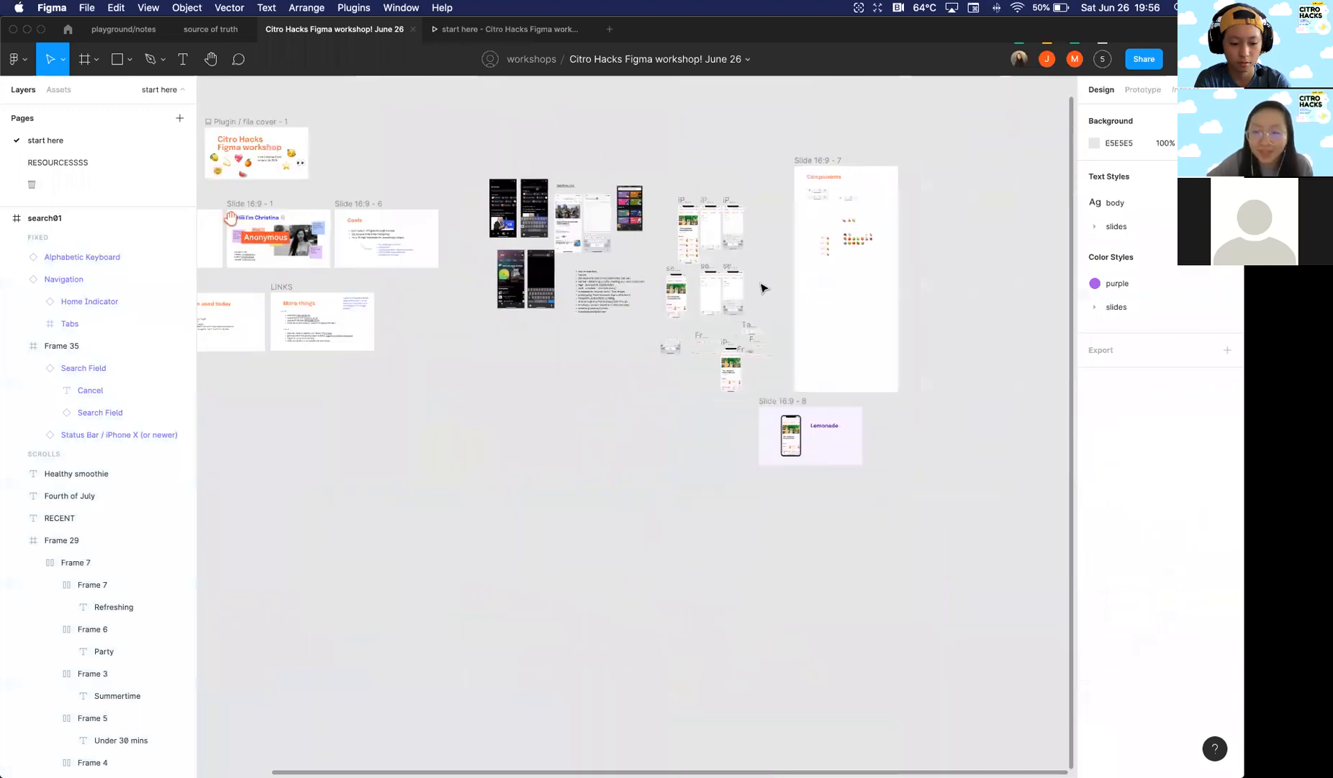
scroll(746, 331, "up", 2)
scroll(715, 332, "up", 6)
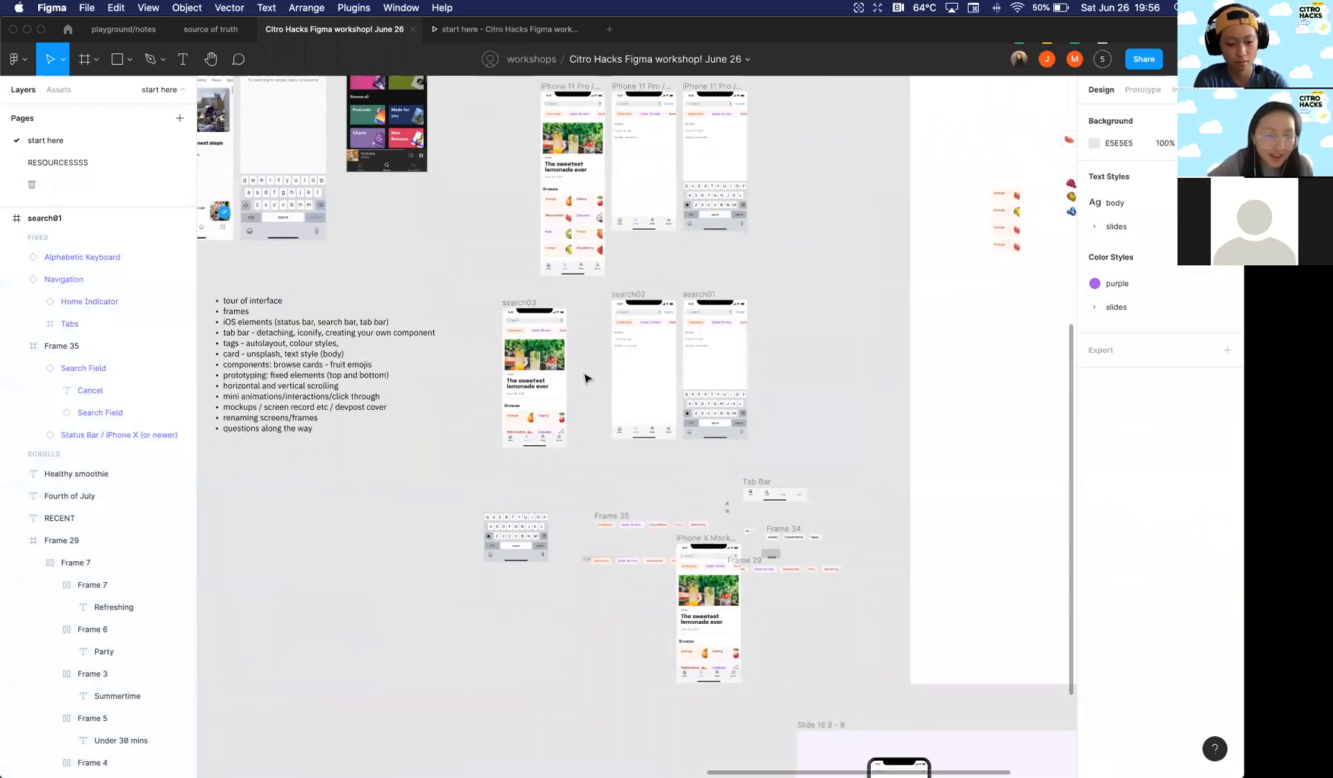
scroll(585, 378, "down", 3)
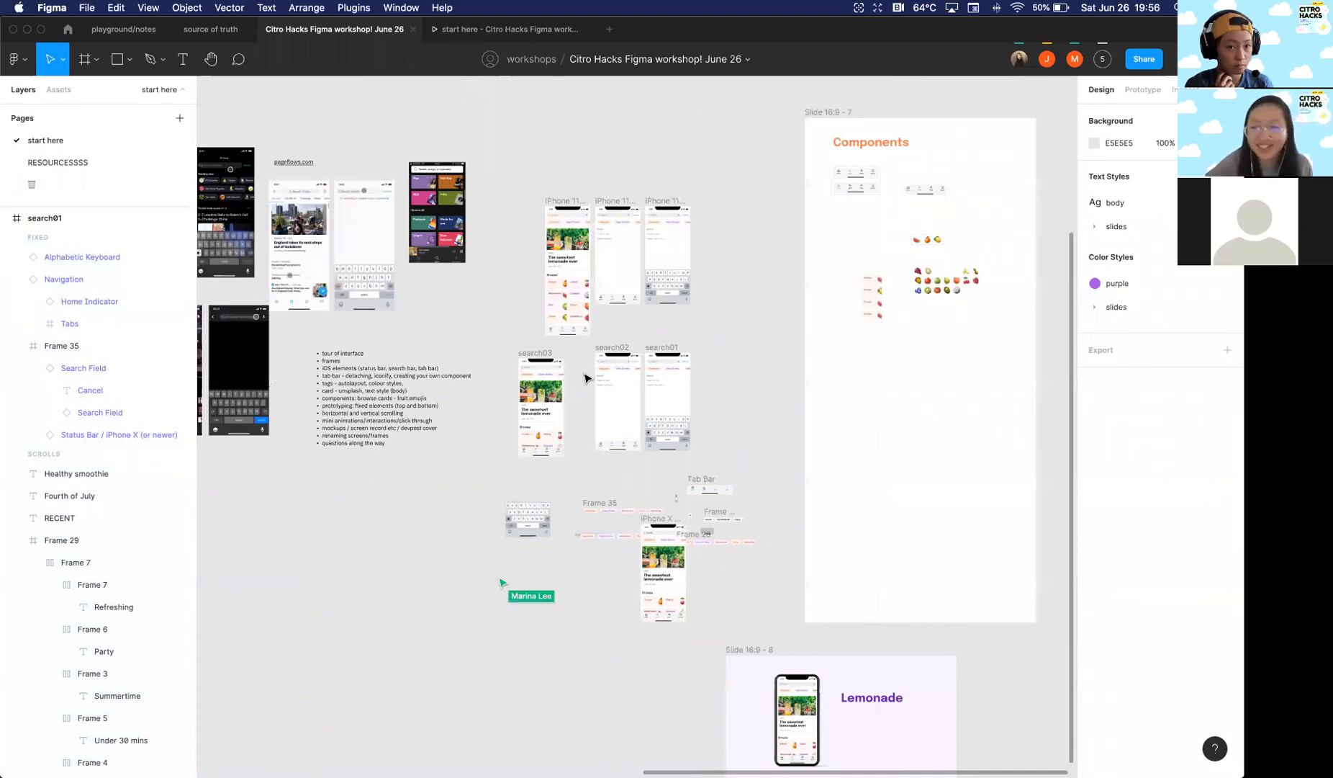
scroll(584, 378, "down", 3)
scroll(585, 378, "down", 5)
scroll(637, 240, "down", 1)
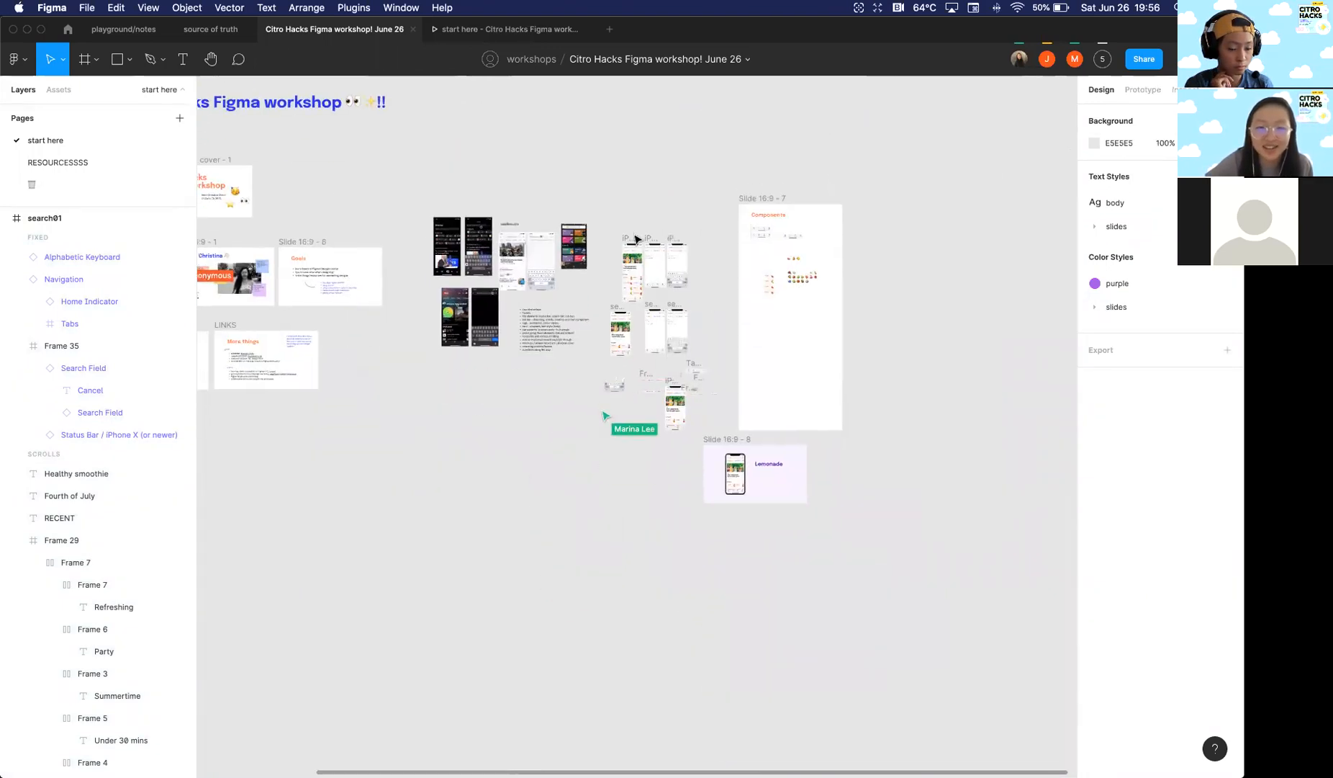
Step: Look over the prototype screens, then examine the two LINKS slides and the missing fonts screenshot below them
scroll(636, 239, "up", 4)
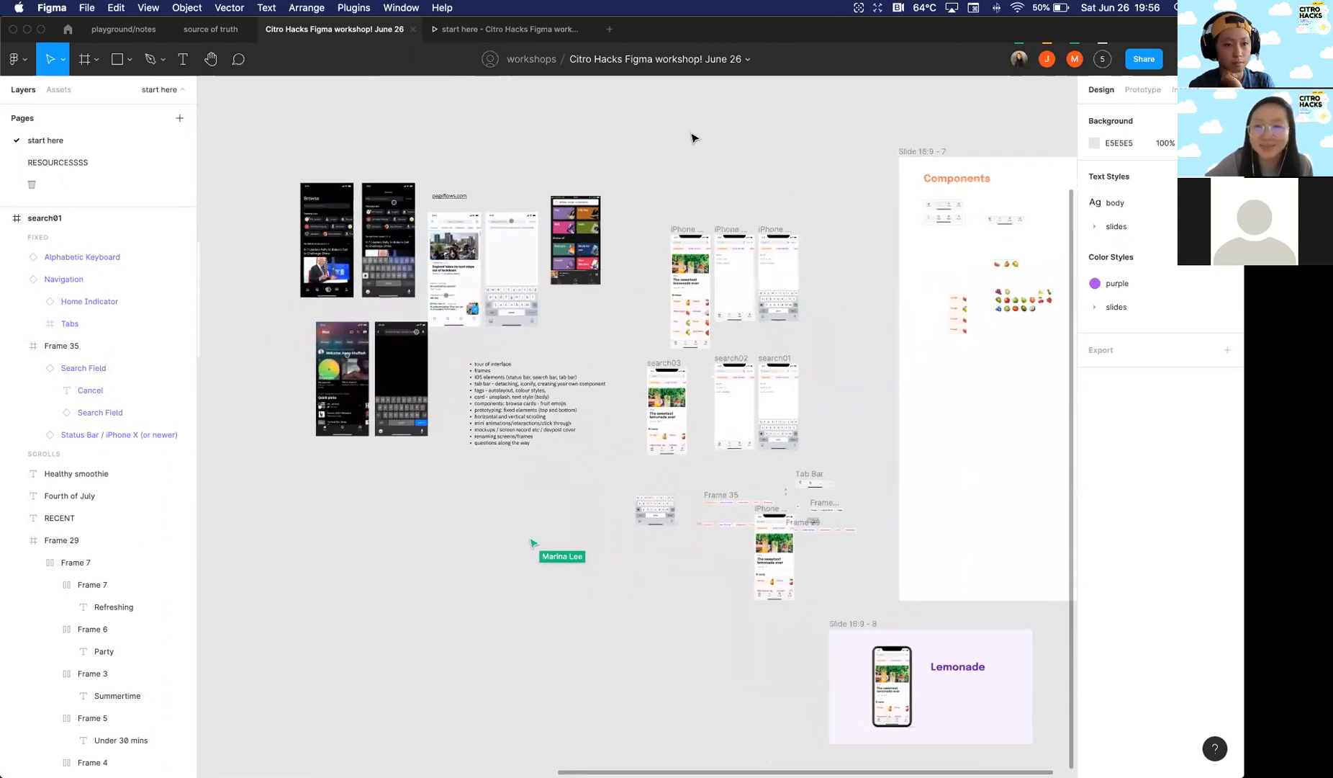
scroll(661, 191, "right", 3)
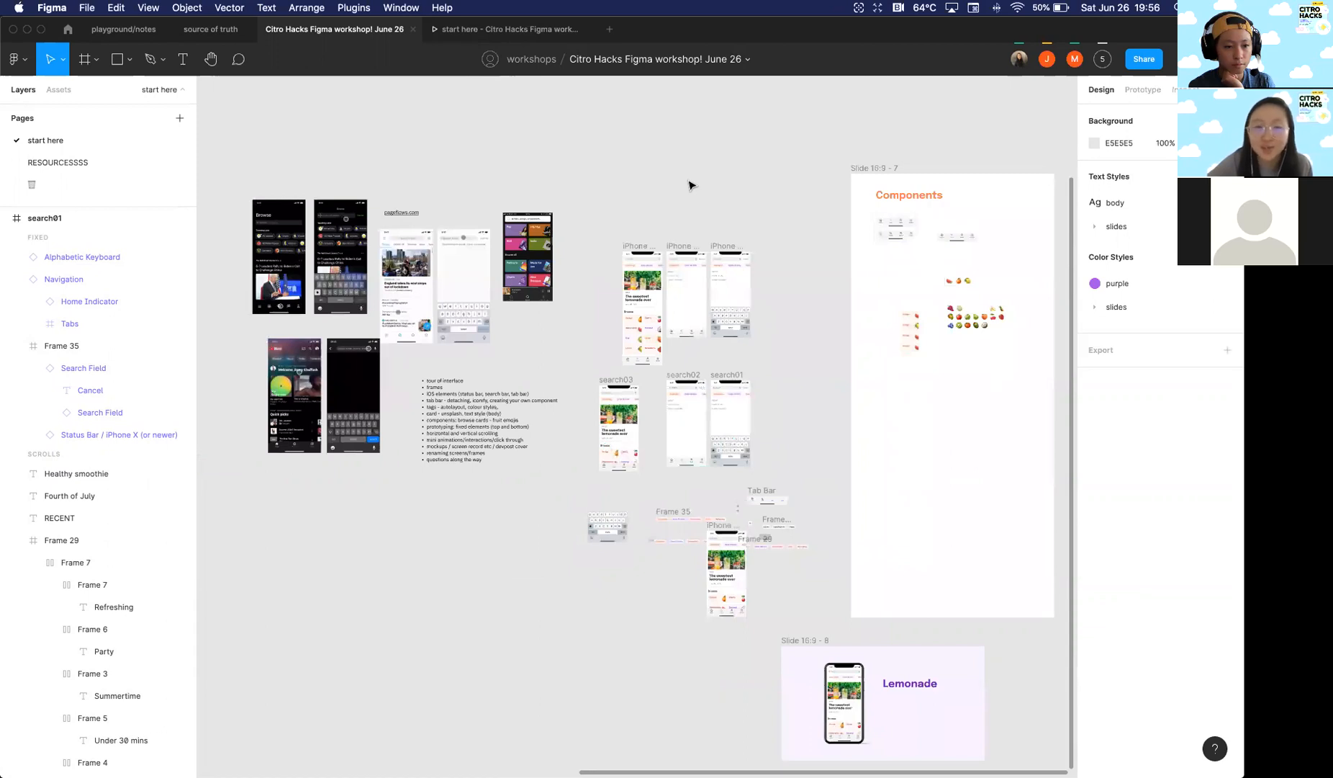
scroll(689, 186, "up", 3)
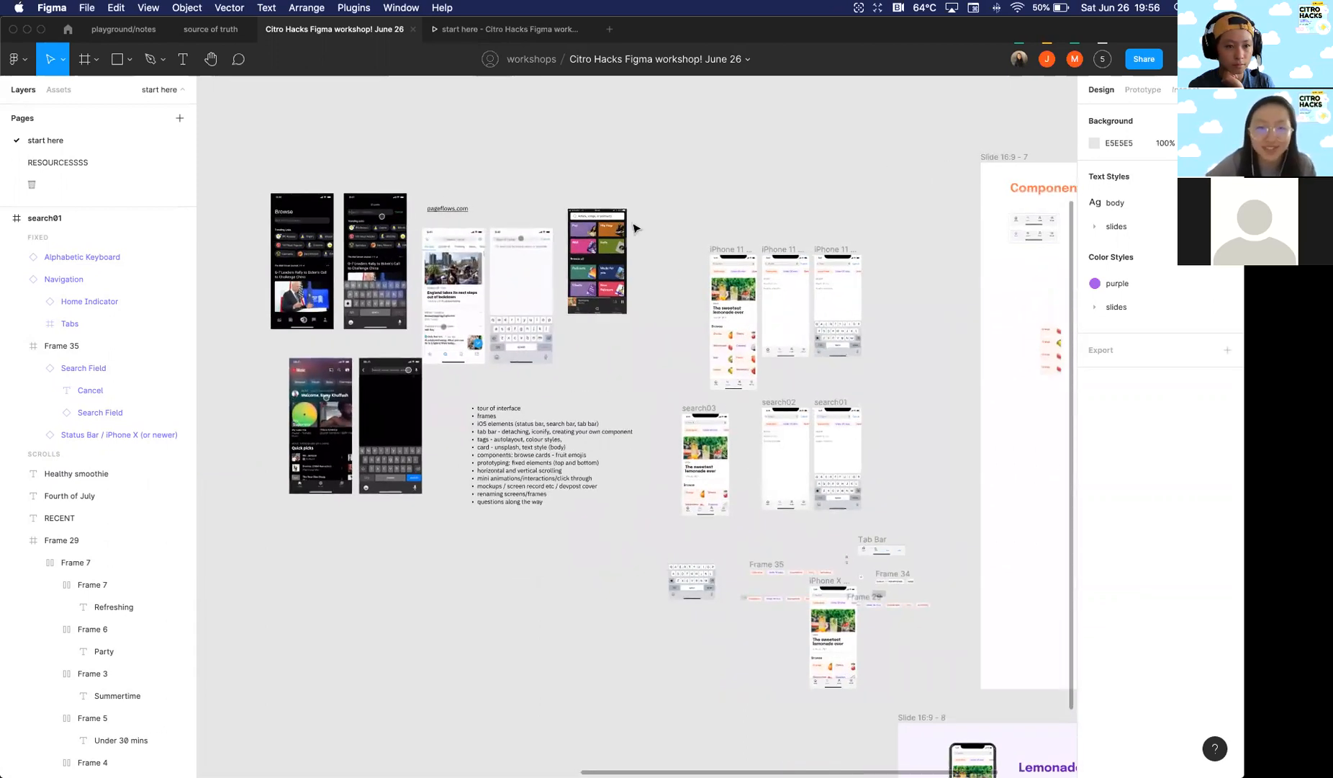
scroll(633, 228, "down", 5)
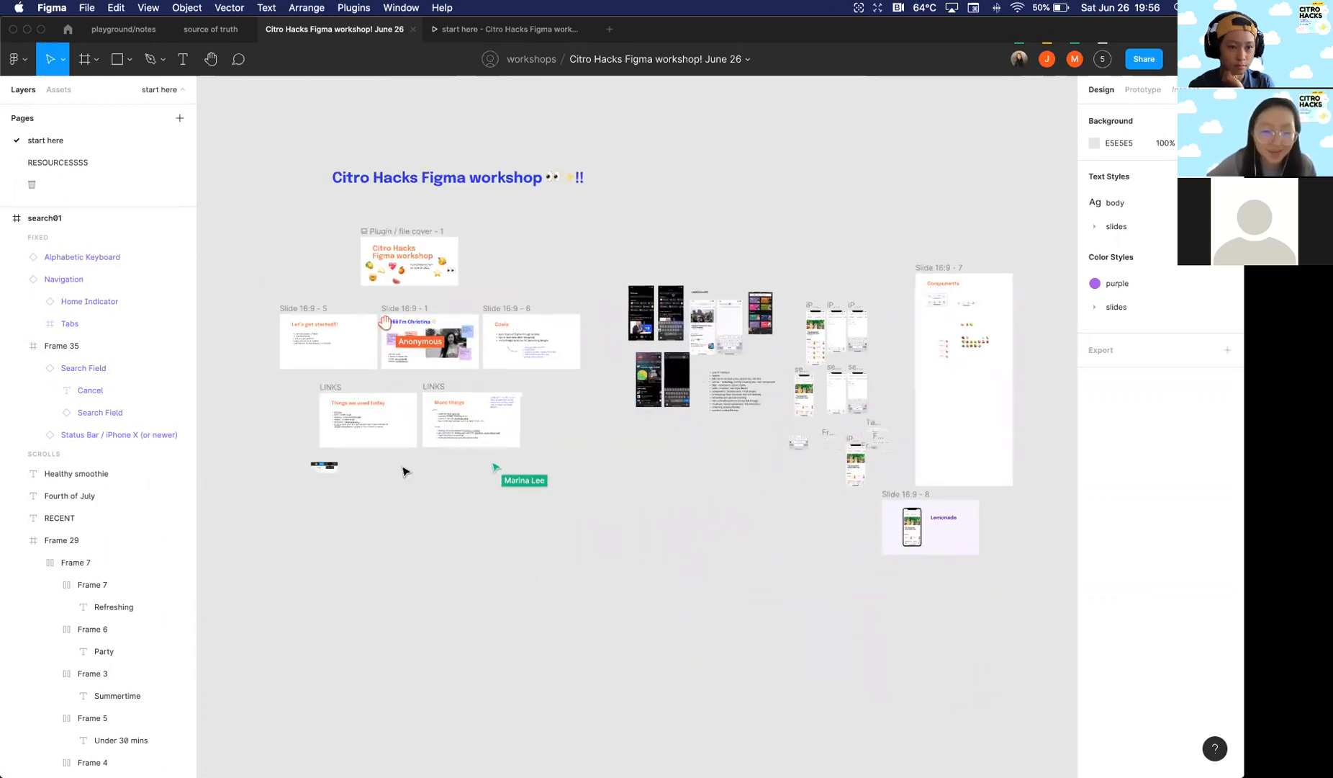
scroll(404, 472, "up", 5)
scroll(473, 229, "up", 2)
scroll(473, 229, "up", 1)
scroll(432, 238, "down", 3)
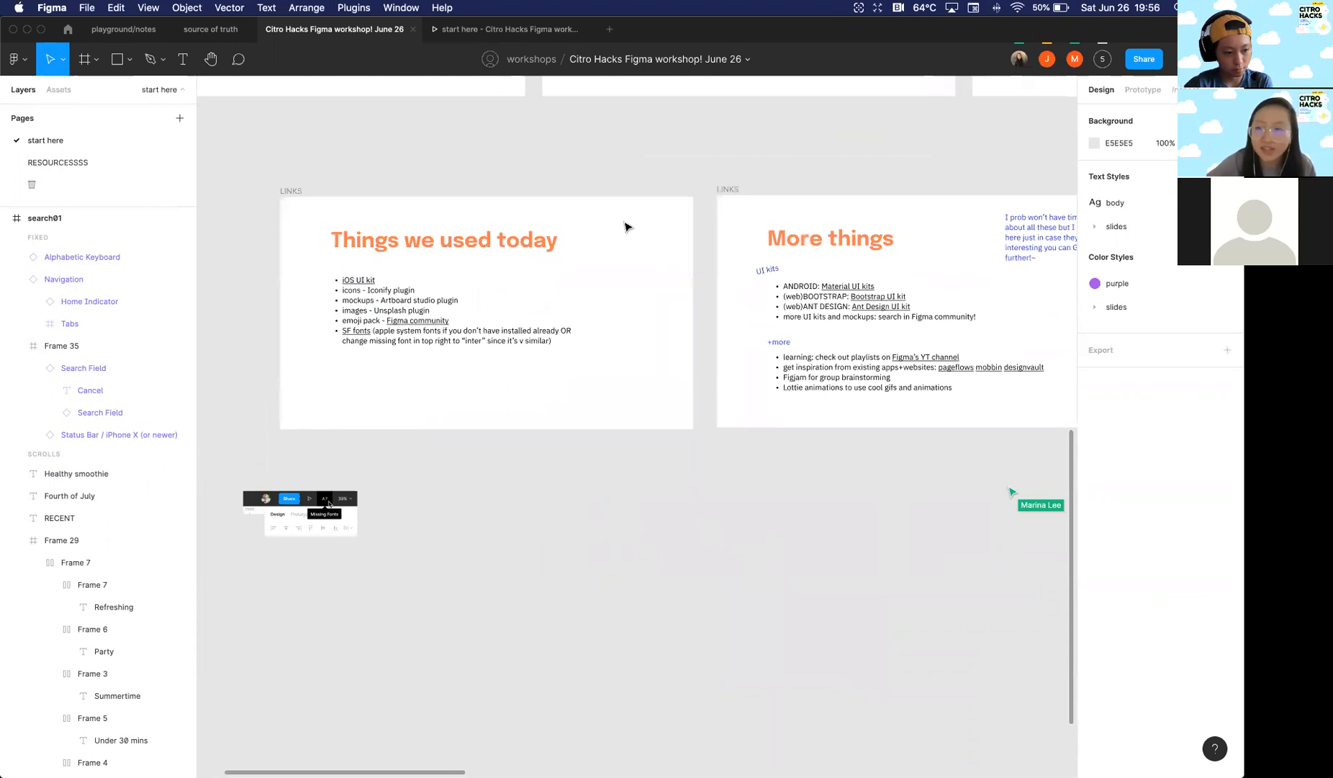
scroll(624, 228, "down", 4)
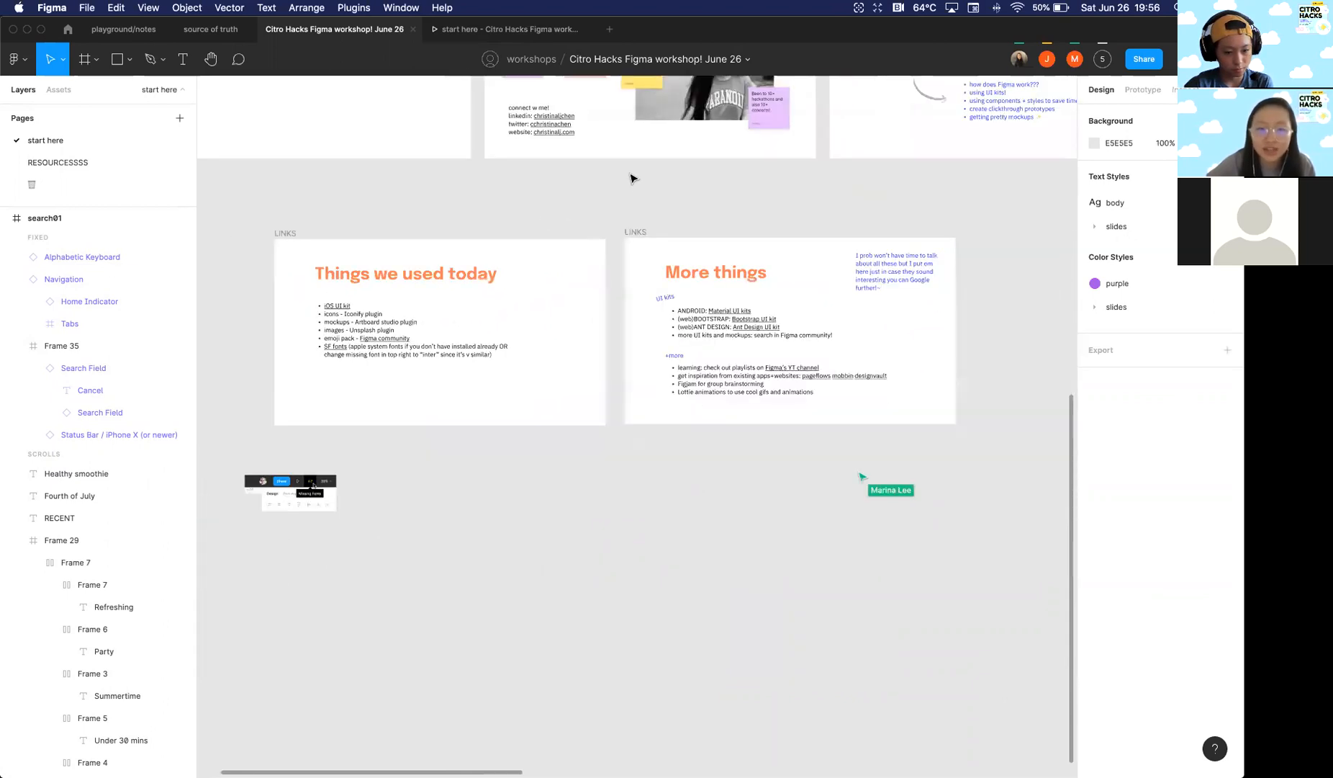
scroll(452, 351, "up", 5)
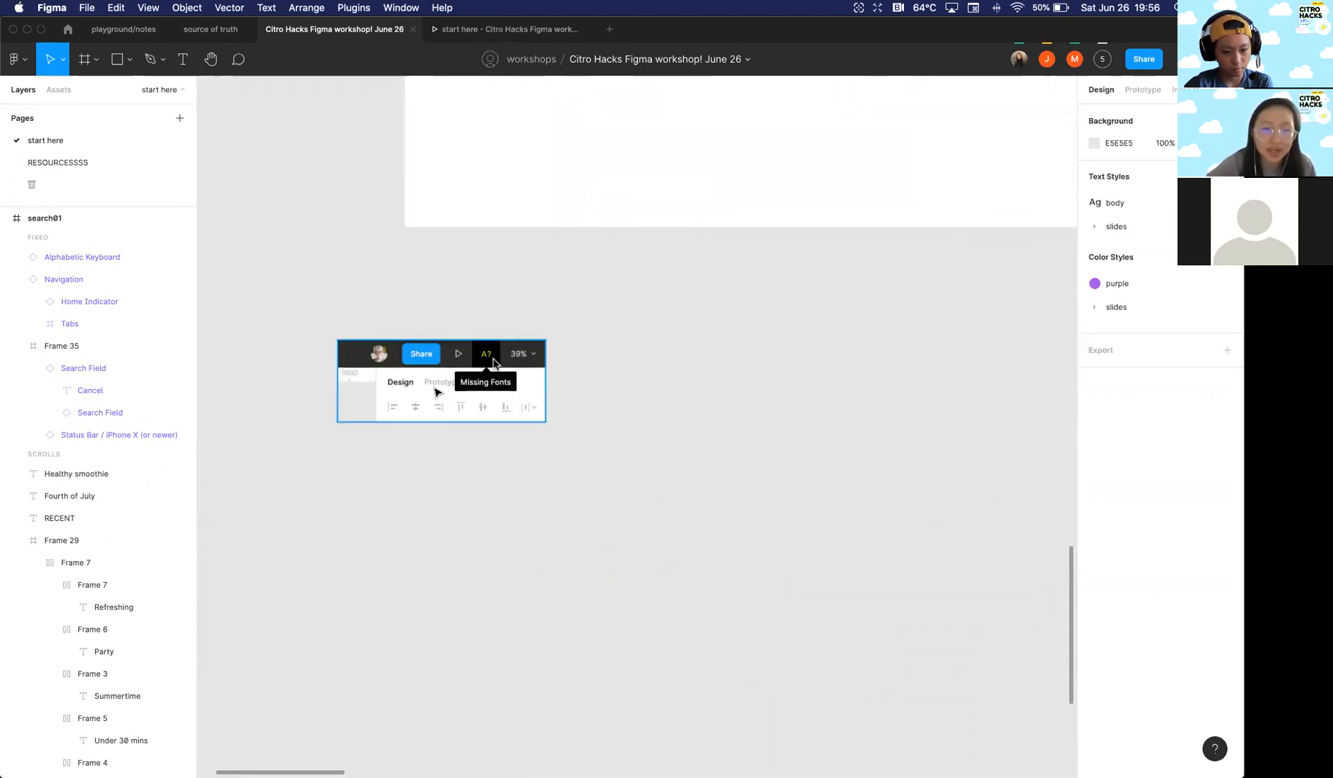
scroll(436, 391, "down", 5)
scroll(417, 396, "up", 2)
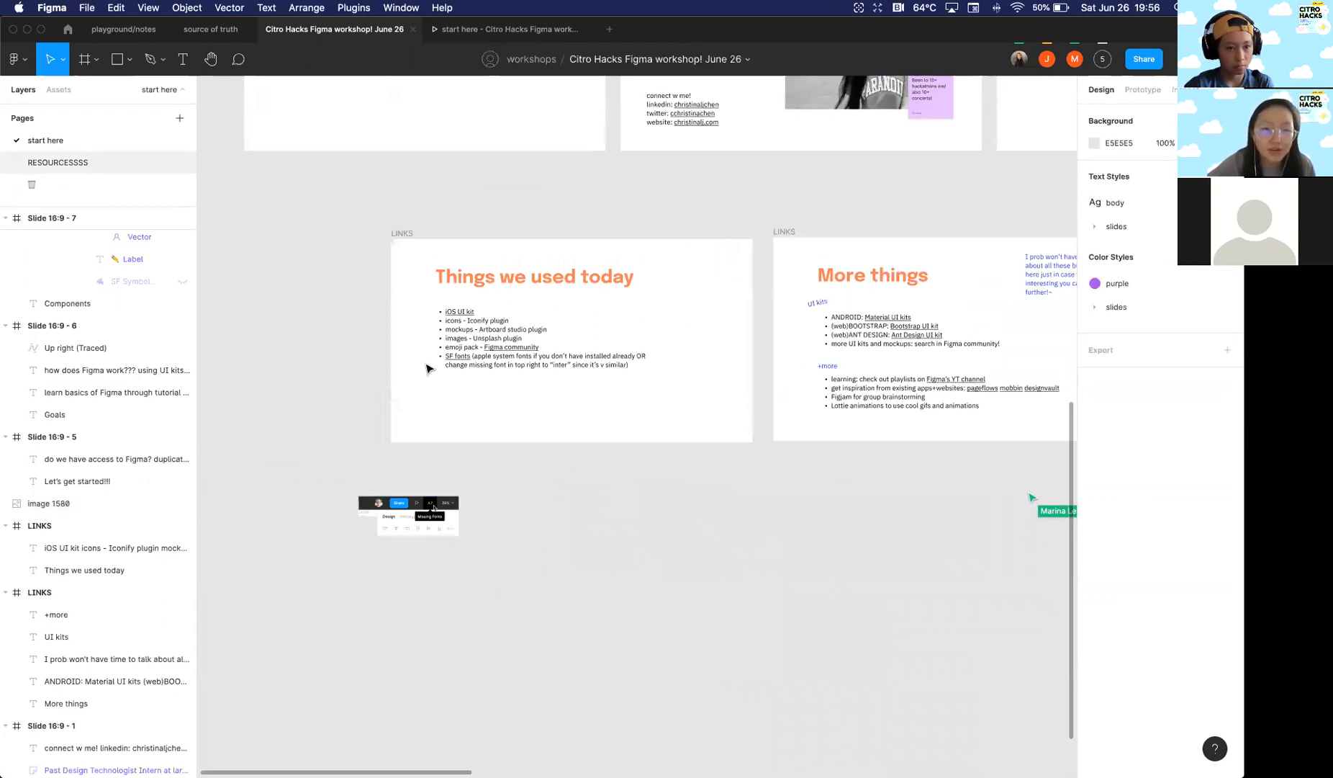
Step: Open the RESOURCESSSS page and look through its emoji sets and iOS UI kit frames, including Keyboard and Status Bar
left_click(58, 162)
scroll(558, 533, "down", 5)
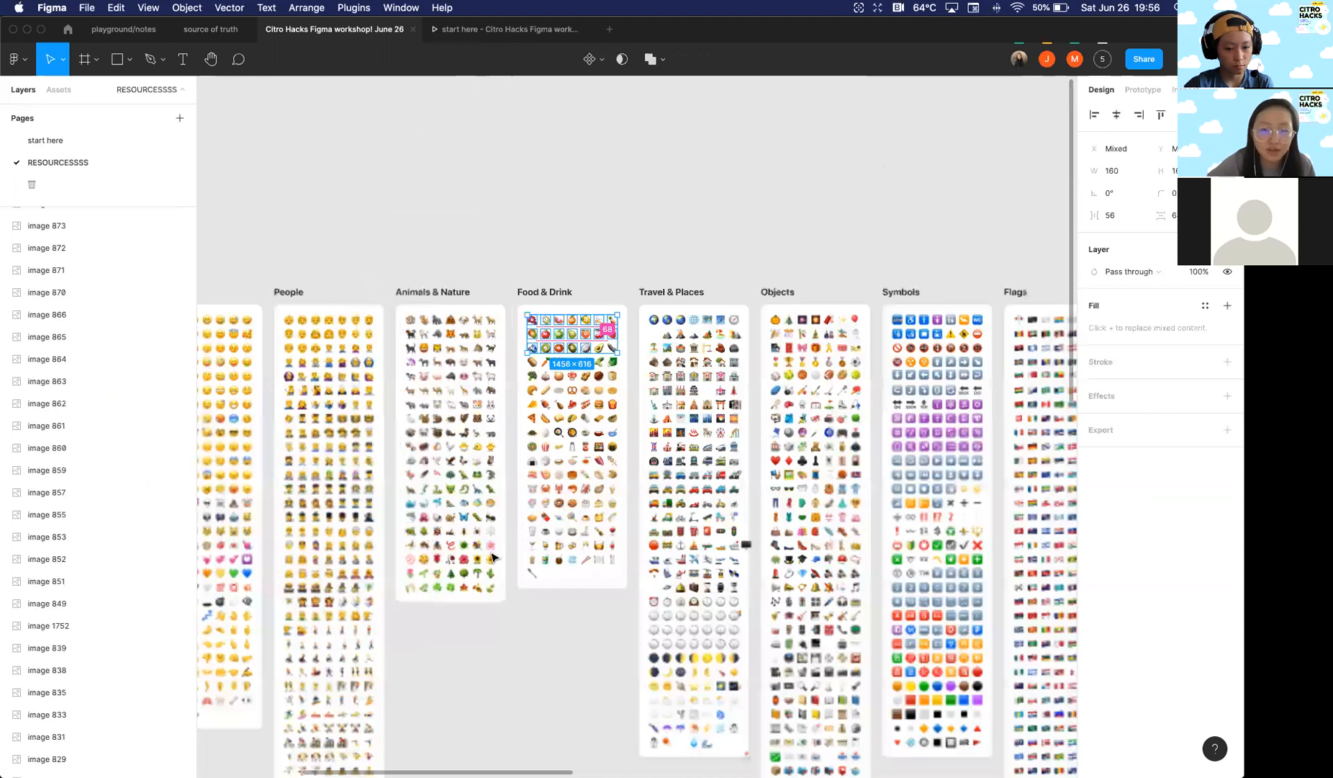
scroll(585, 405, "down", 10)
left_click(679, 307)
scroll(679, 308, "down", 3)
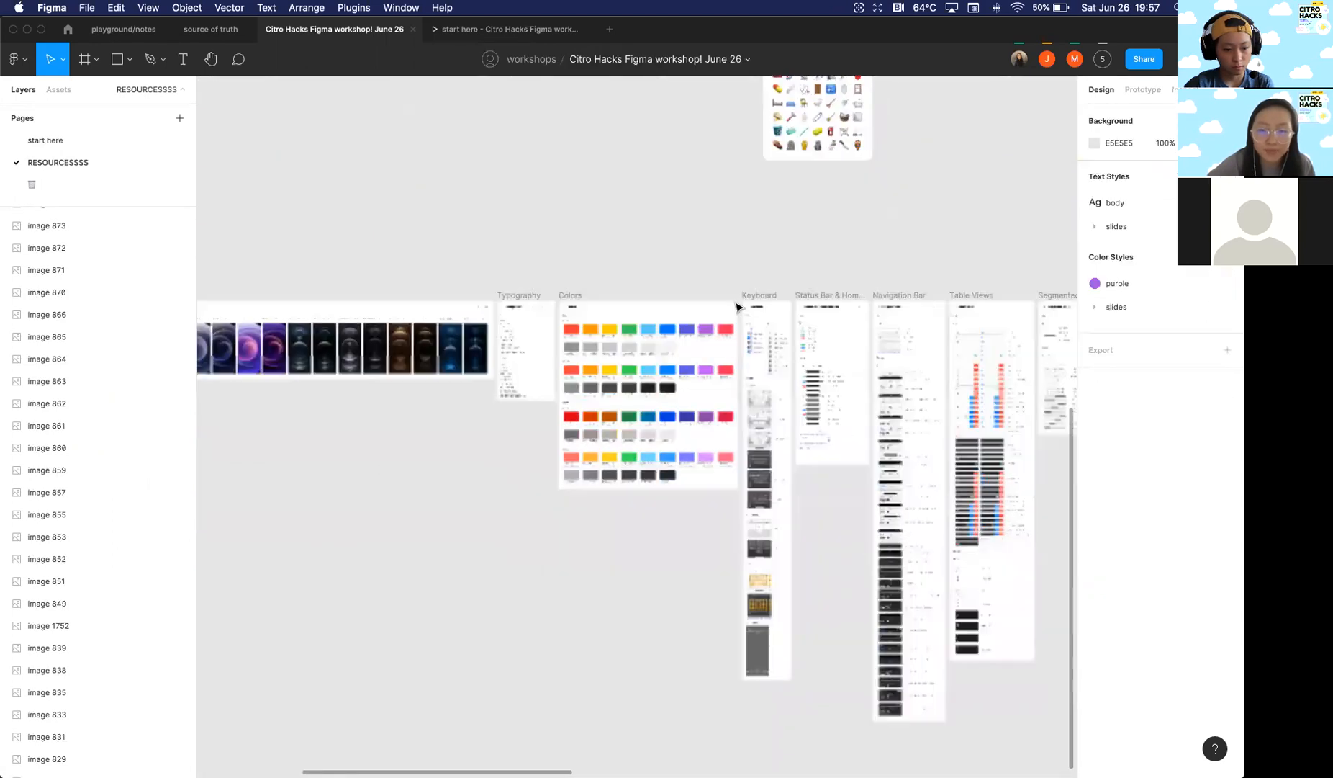
scroll(735, 307, "up", 15)
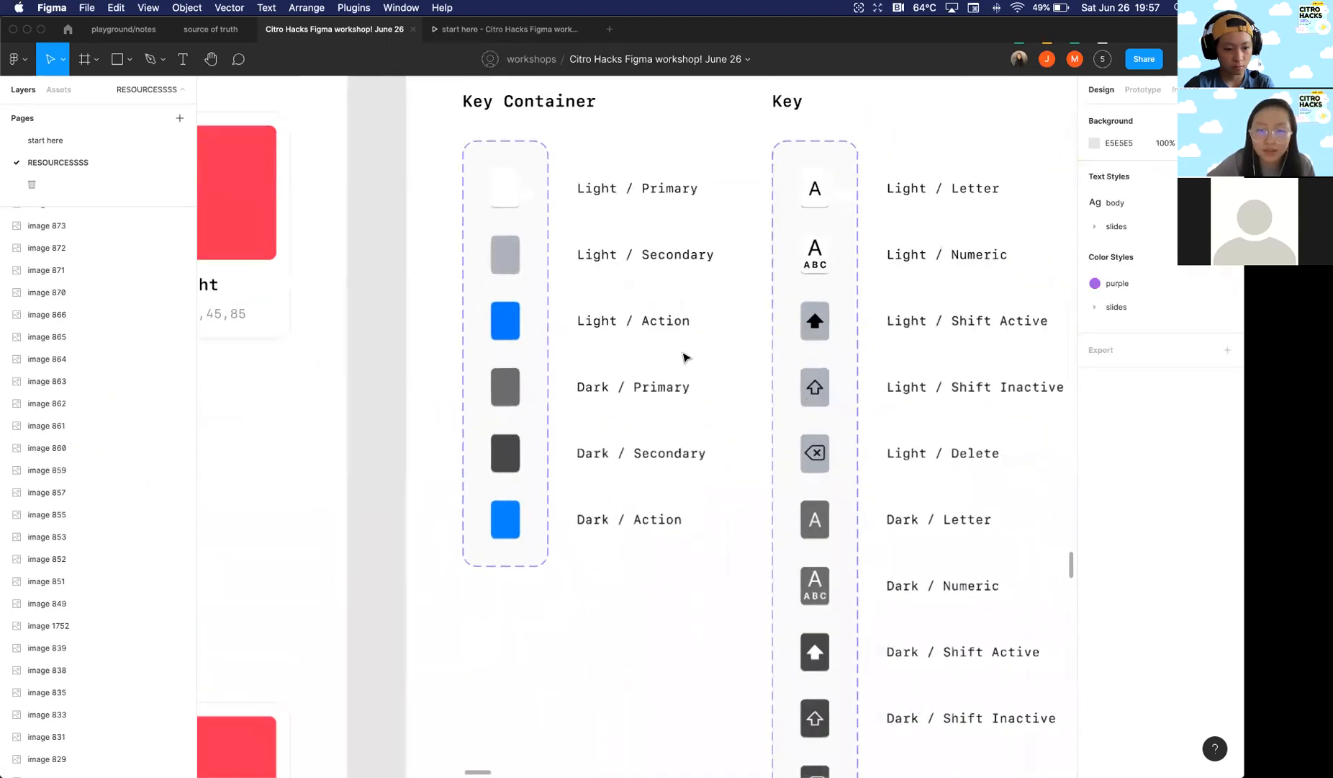
scroll(685, 357, "down", 10)
scroll(424, 322, "down", 3)
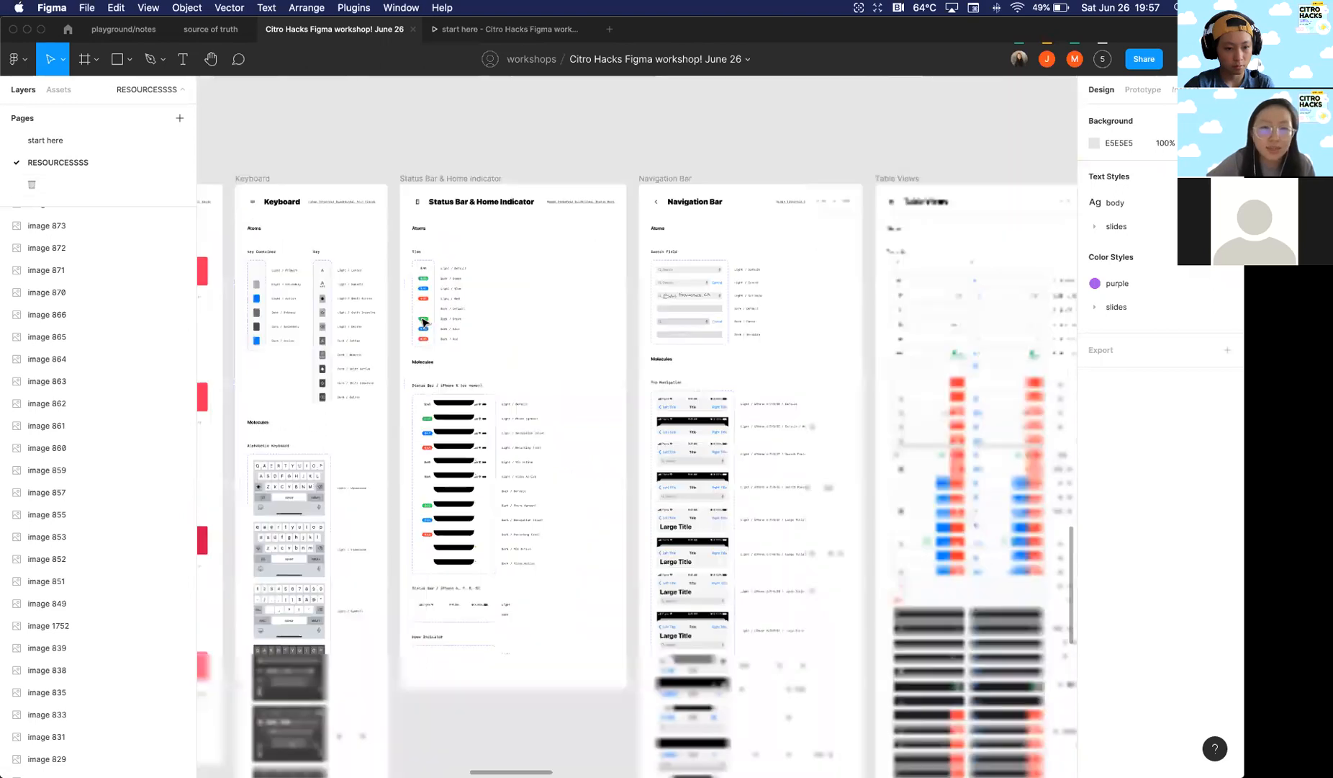
scroll(424, 322, "down", 6)
scroll(383, 302, "up", 4)
right_click(389, 277)
left_click(319, 257)
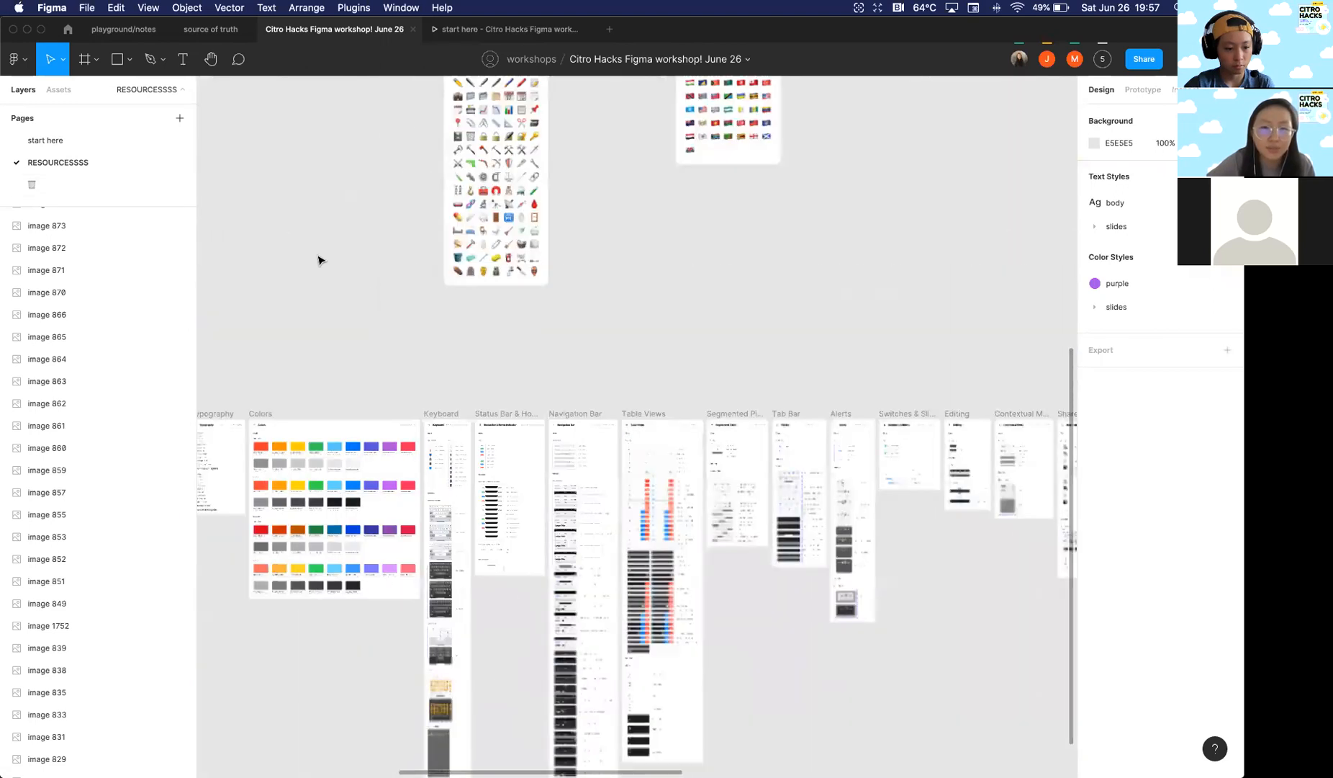
scroll(319, 259, "left", 5)
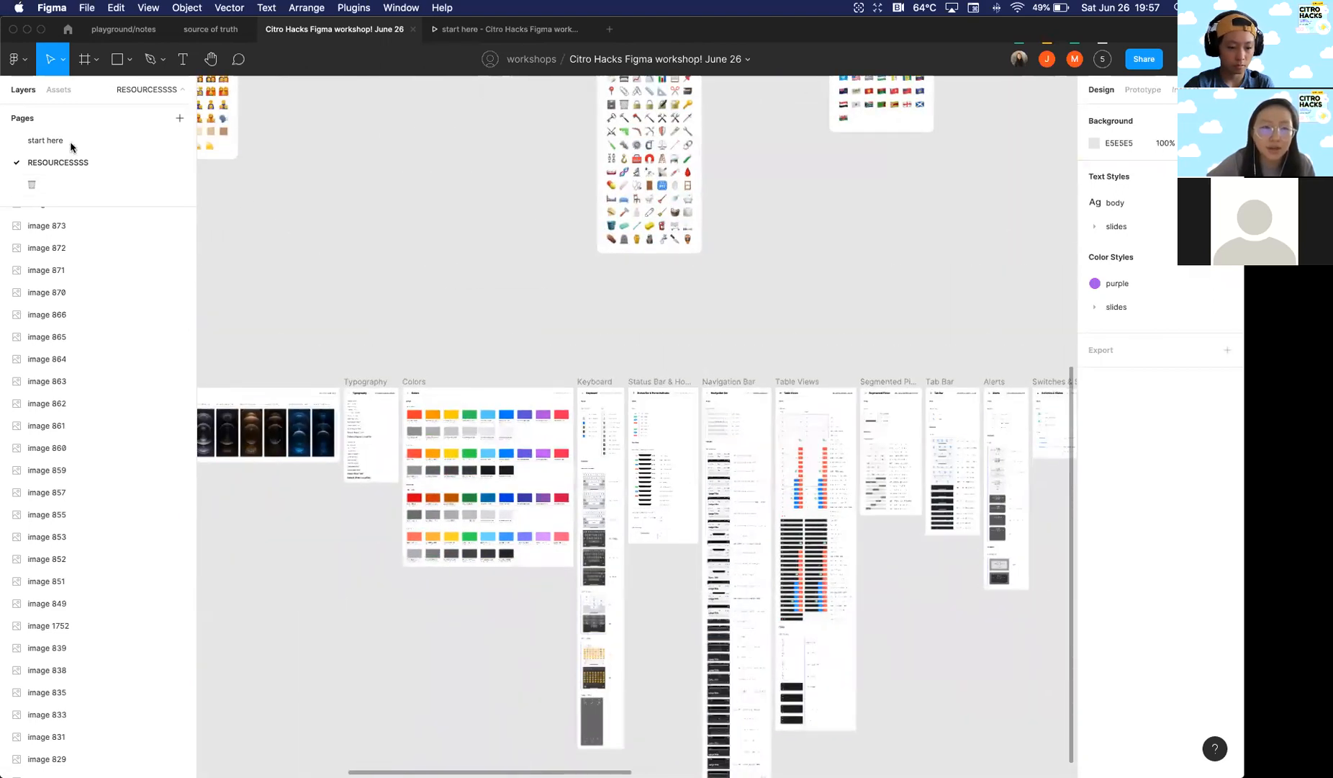
Step: Return to the start here page and read the SF fonts note on the "Things we used today" slide
left_click(139, 148)
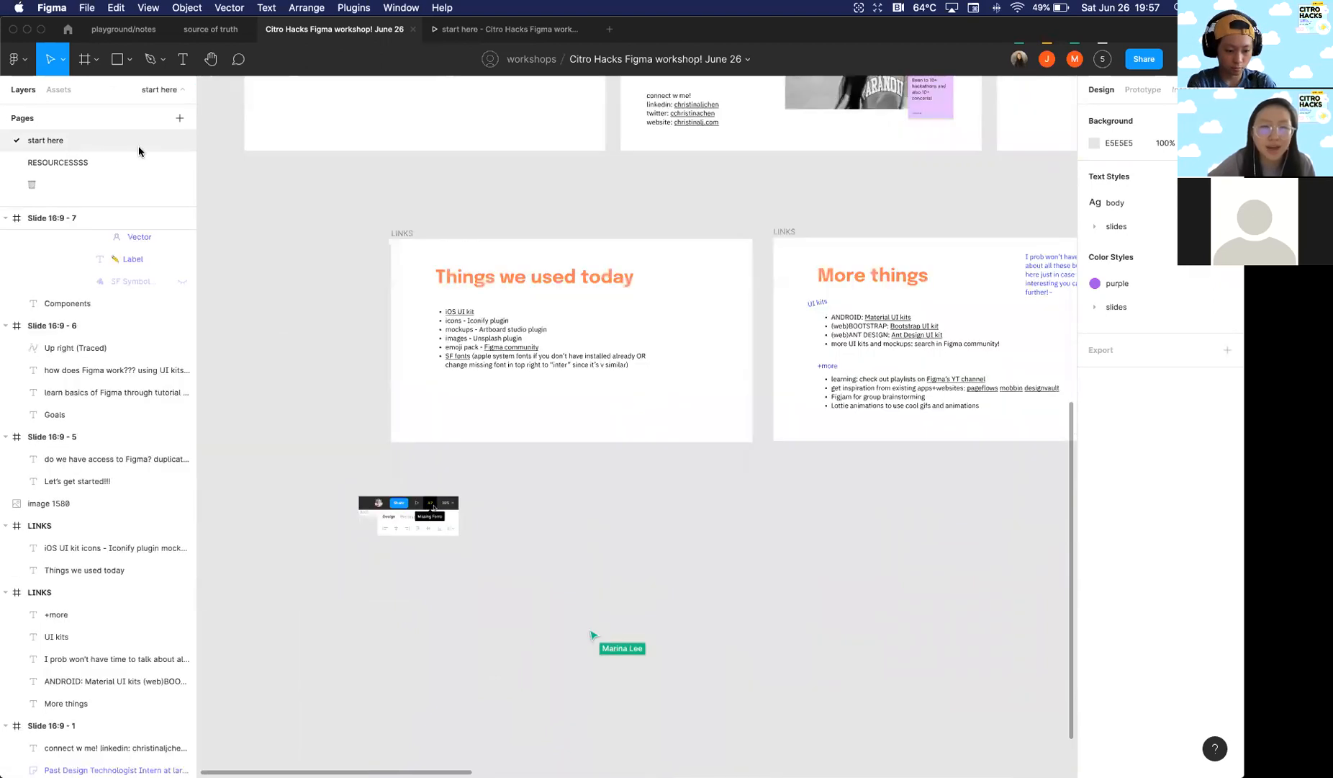
scroll(461, 412, "up", 5)
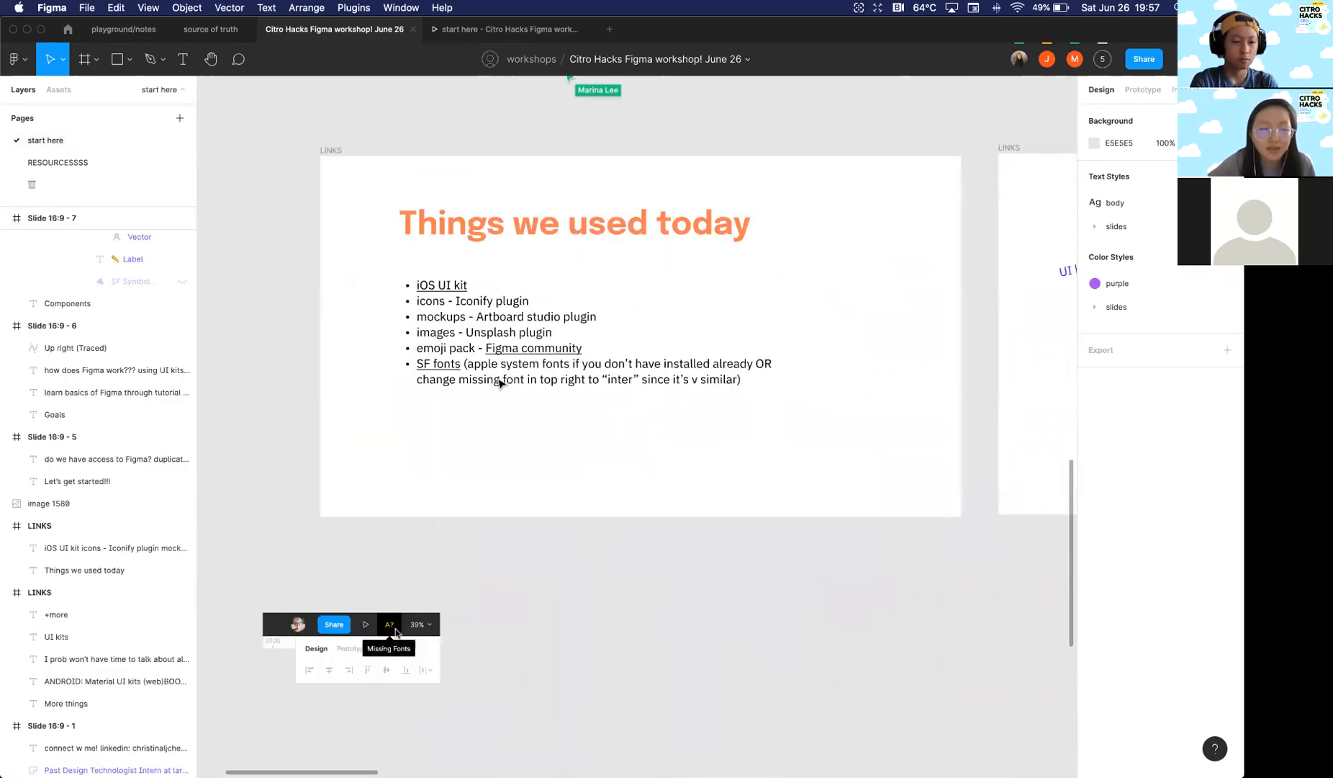
mouse_move(445, 370)
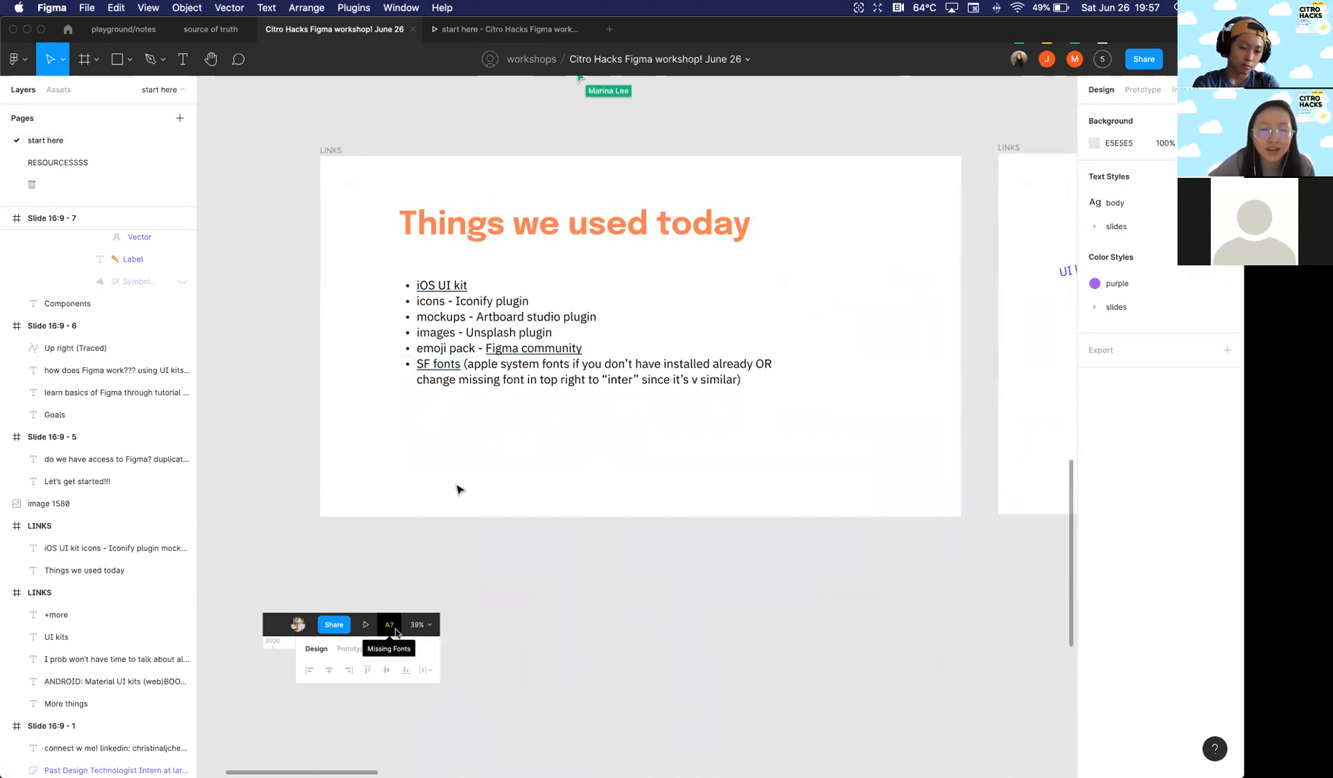
scroll(511, 464, "right", 1)
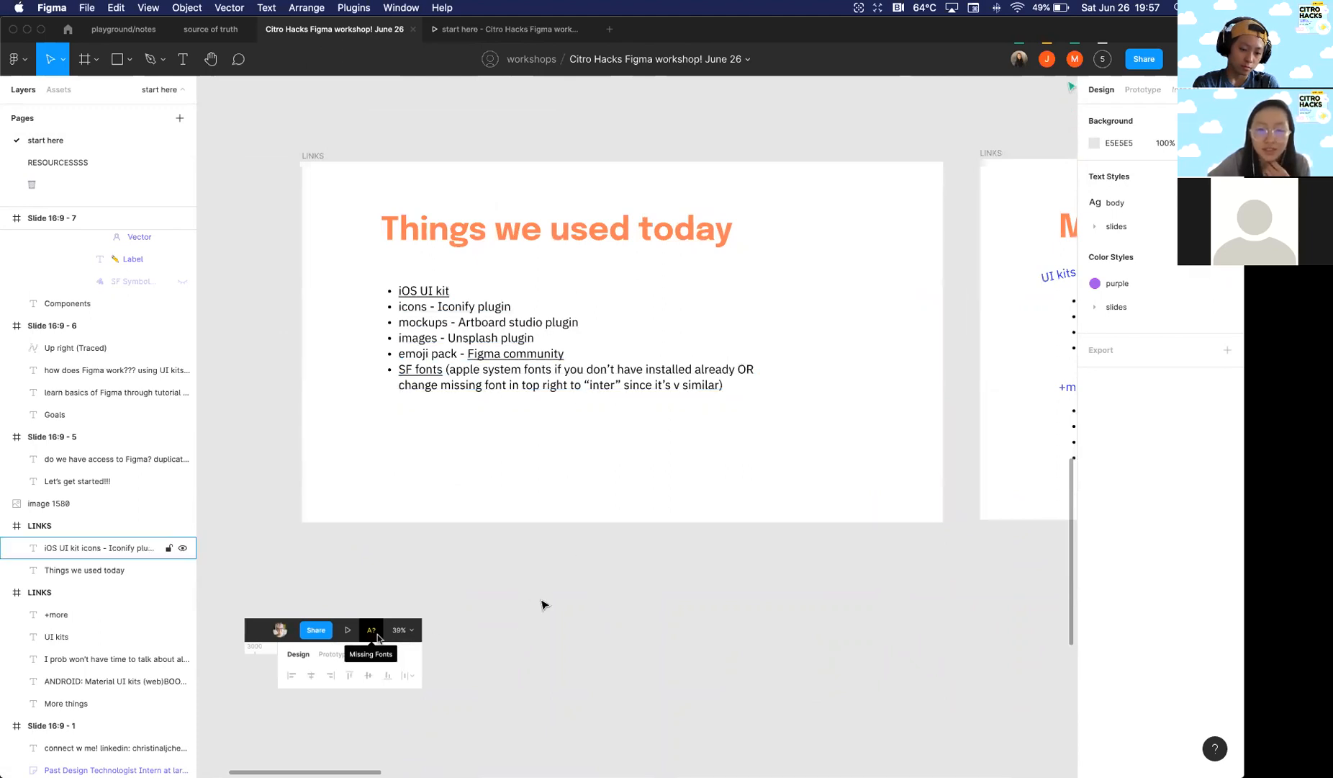
Step: Add the text "inter" below the "Things we used today" slide, in the Inter font at size 72
key("t")
left_click(533, 611)
type("inter")
key("Escape")
left_click(1132, 308)
key("Return")
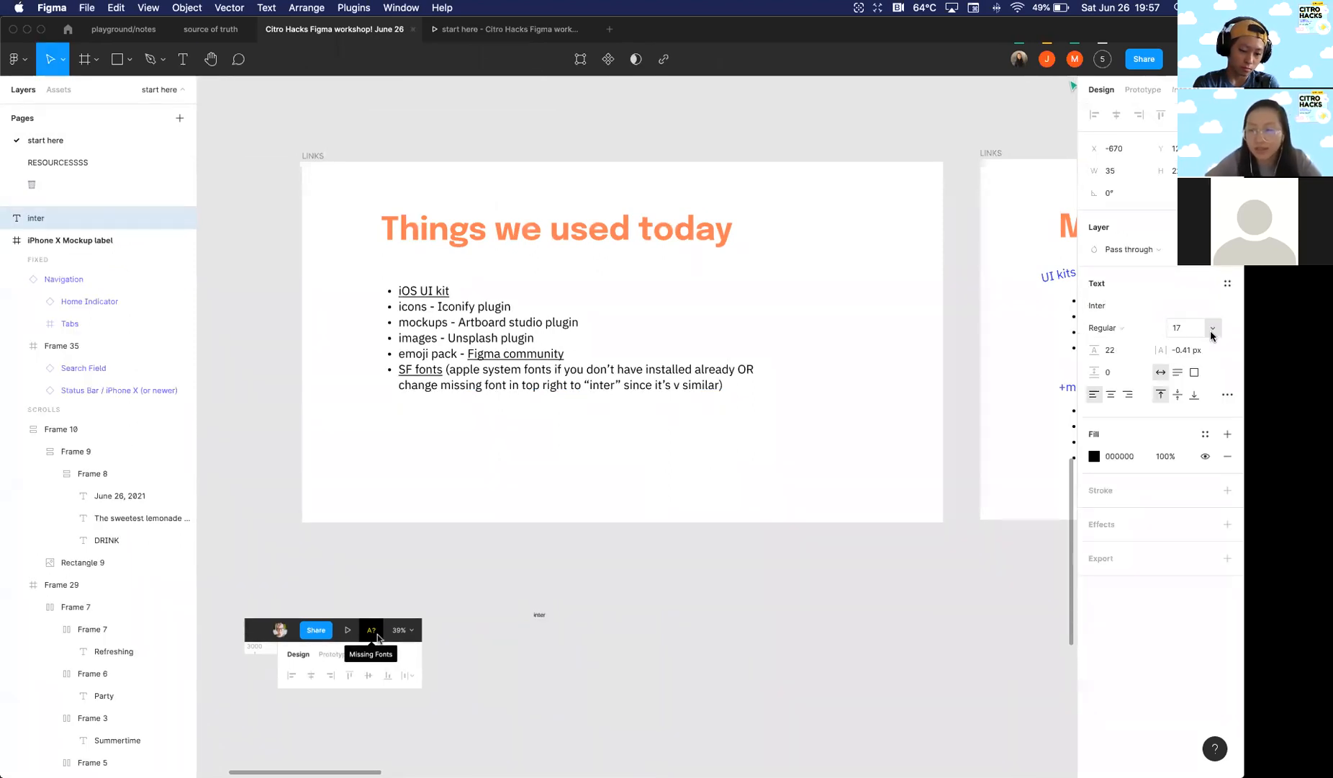
left_click(1209, 328)
left_click(1194, 539)
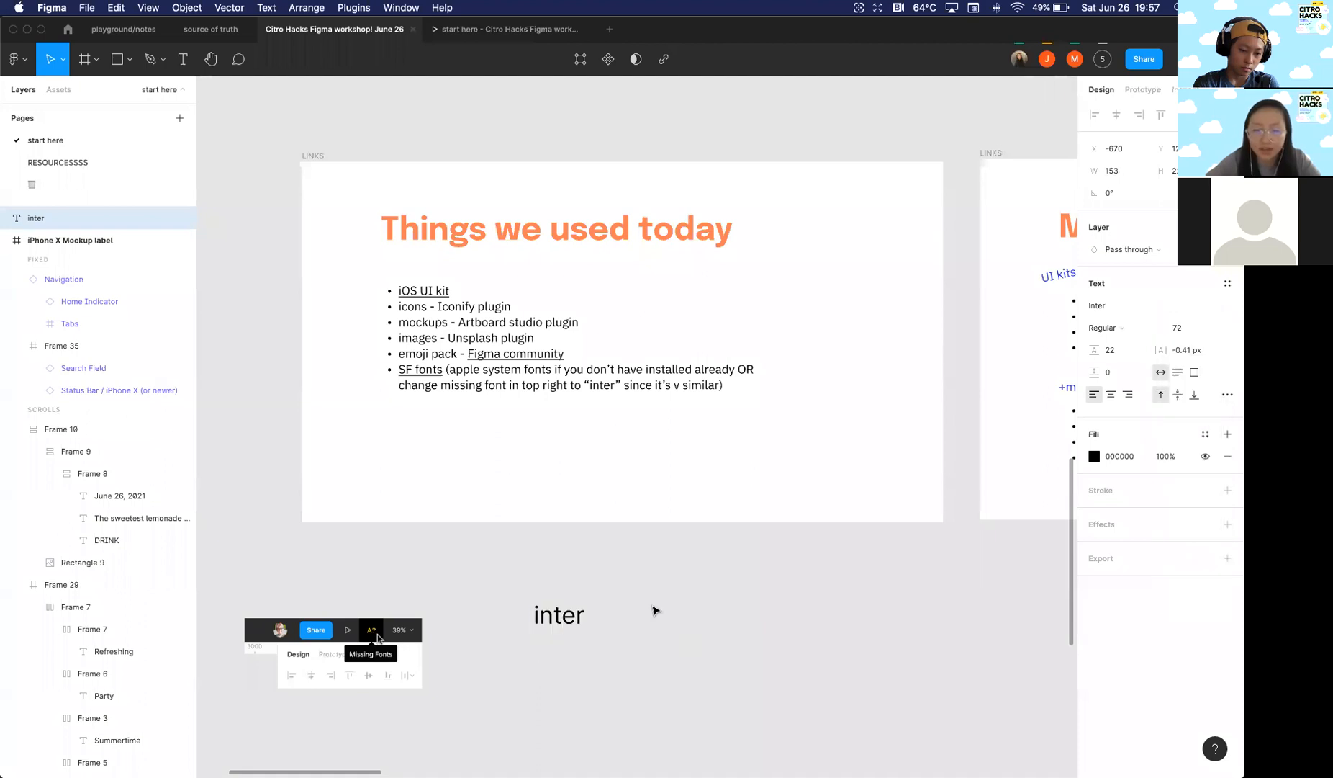
Step: Set the line height of the "inter" text to Auto and deselect it
double_click(584, 618)
key("Escape")
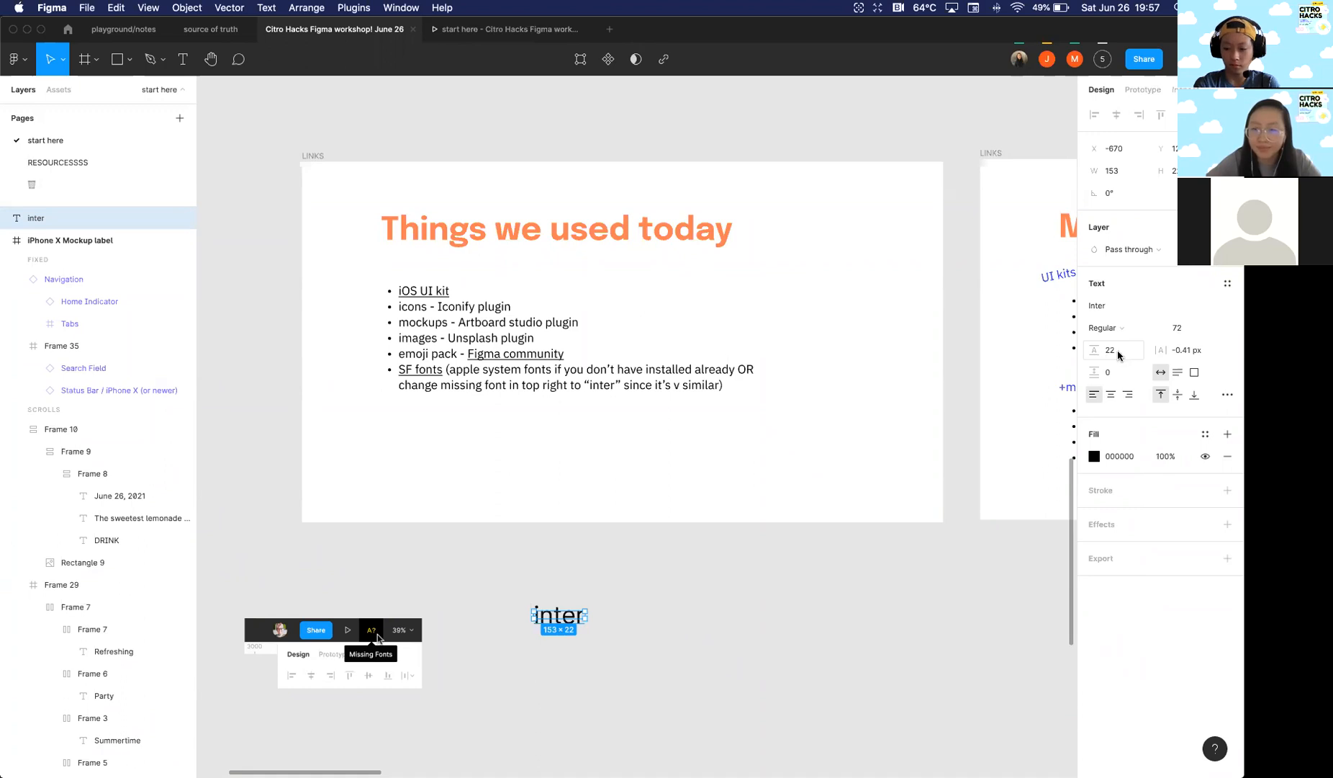
key("Return")
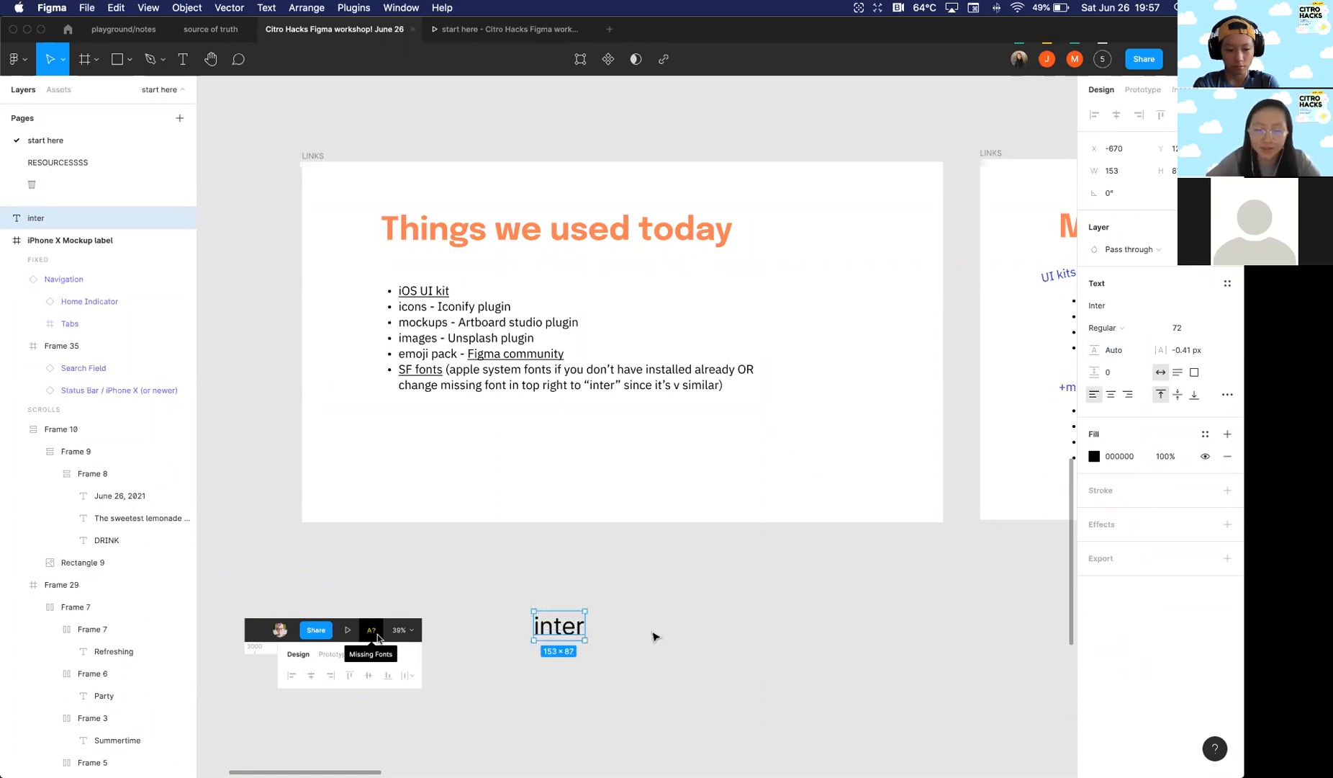
left_click(547, 607)
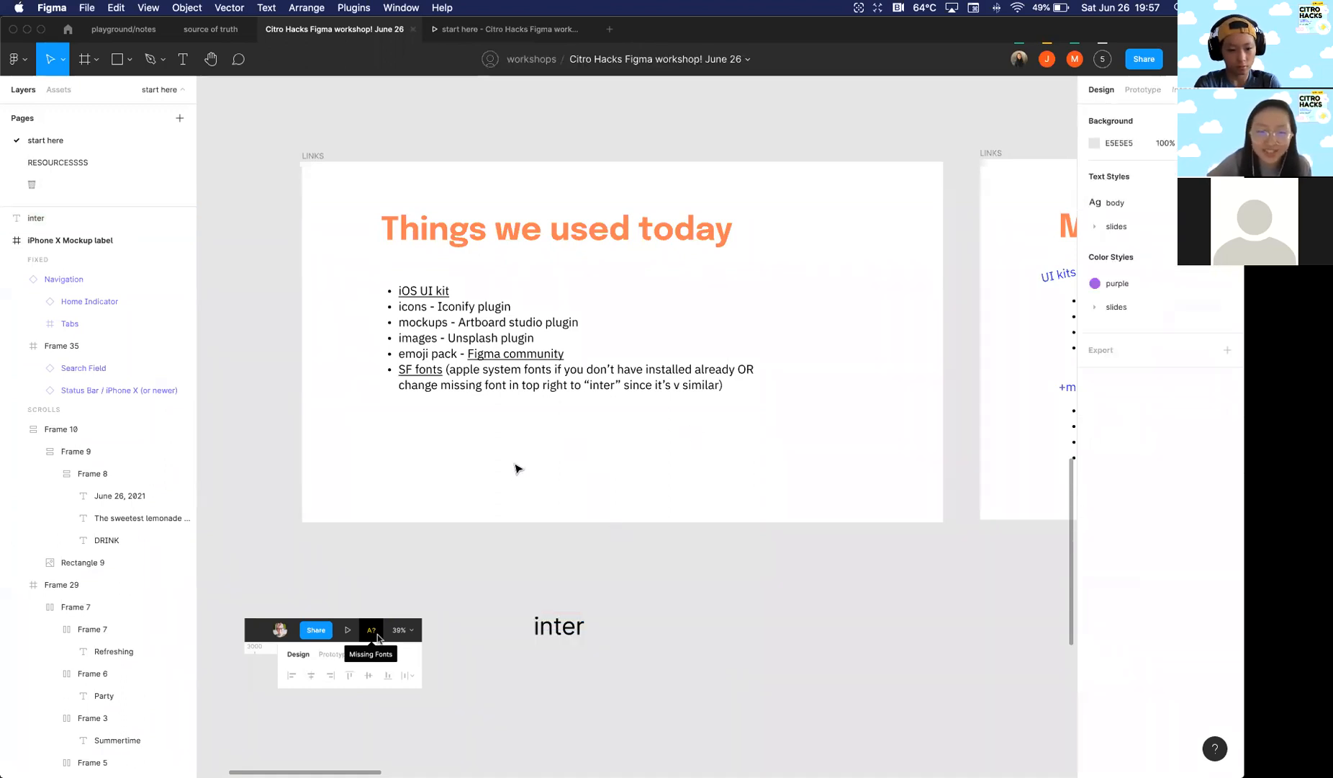
Step: Examine the Missing Fonts indicator in the screenshot and the resource list on the "Things we used today" slide
scroll(403, 619, "up", 5)
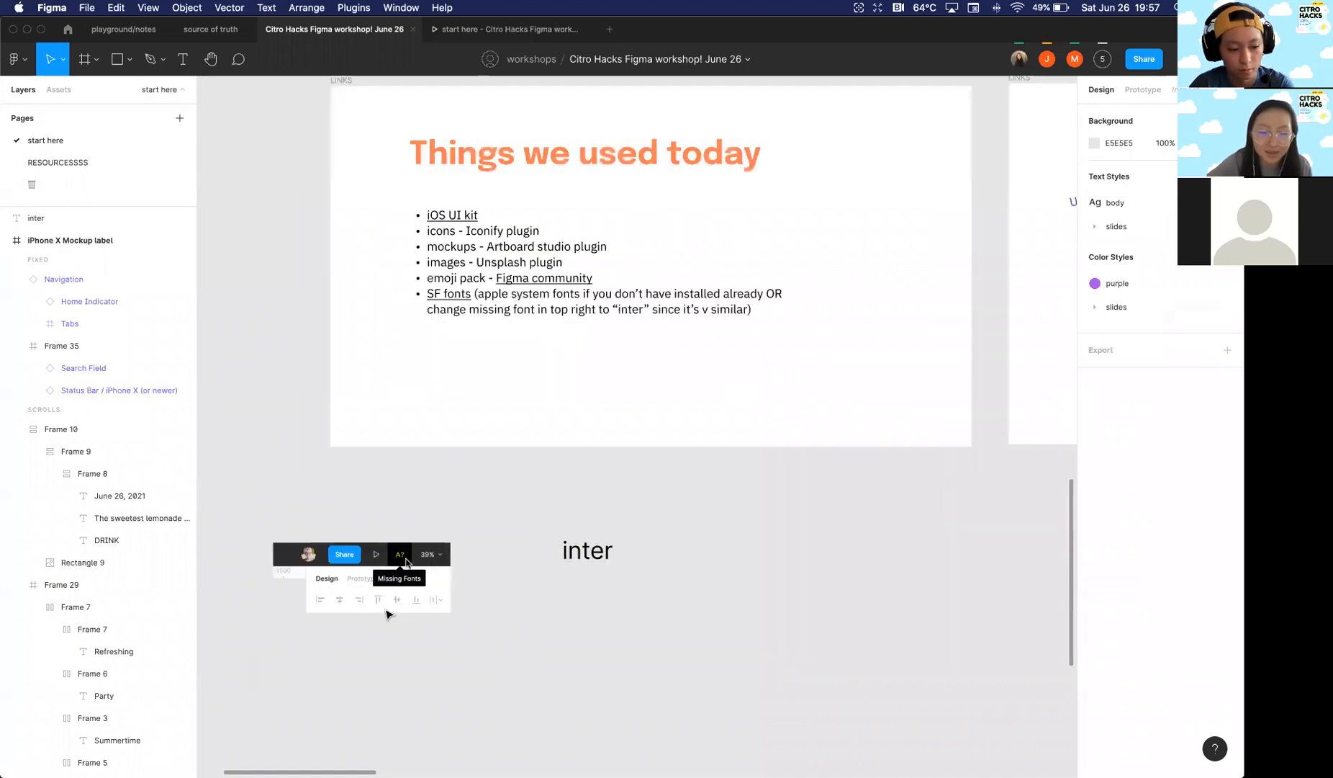
scroll(436, 540, "up", 2)
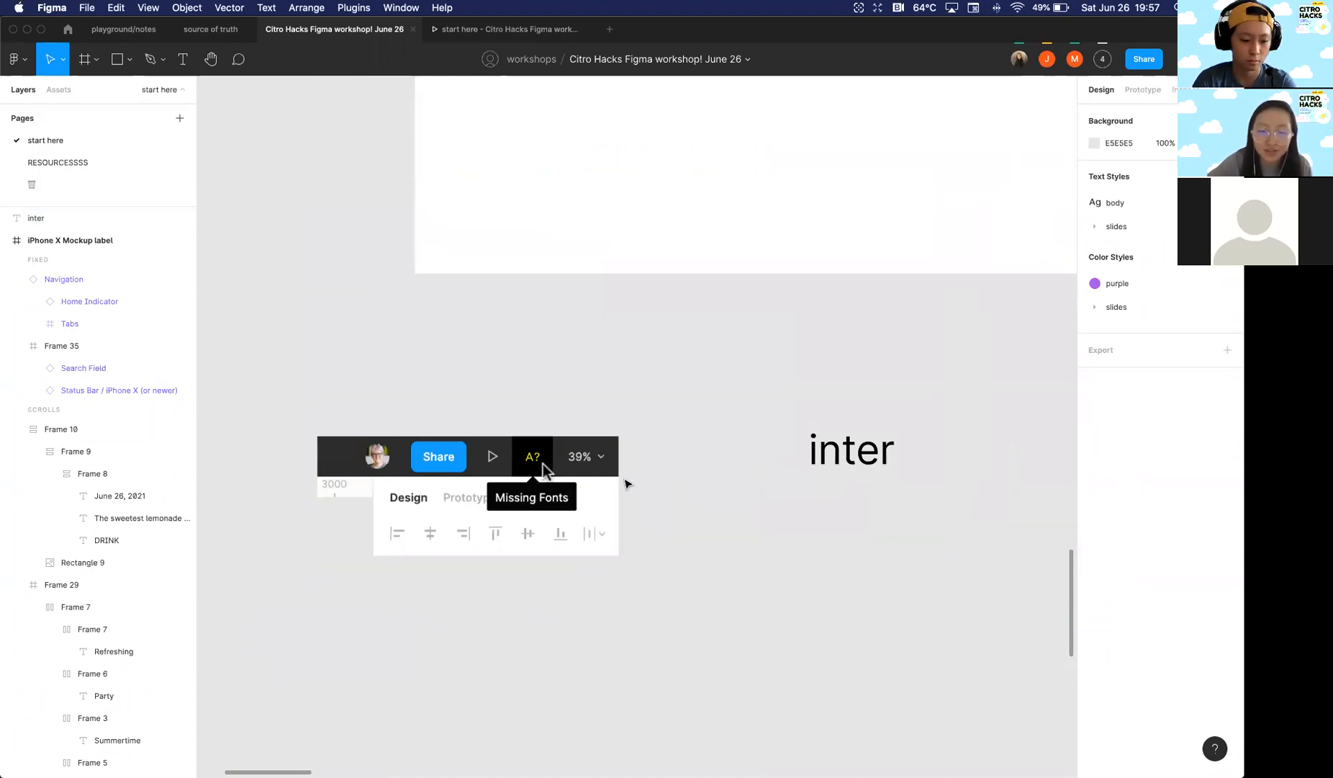
scroll(553, 469, "down", 5)
scroll(637, 391, "up", 2)
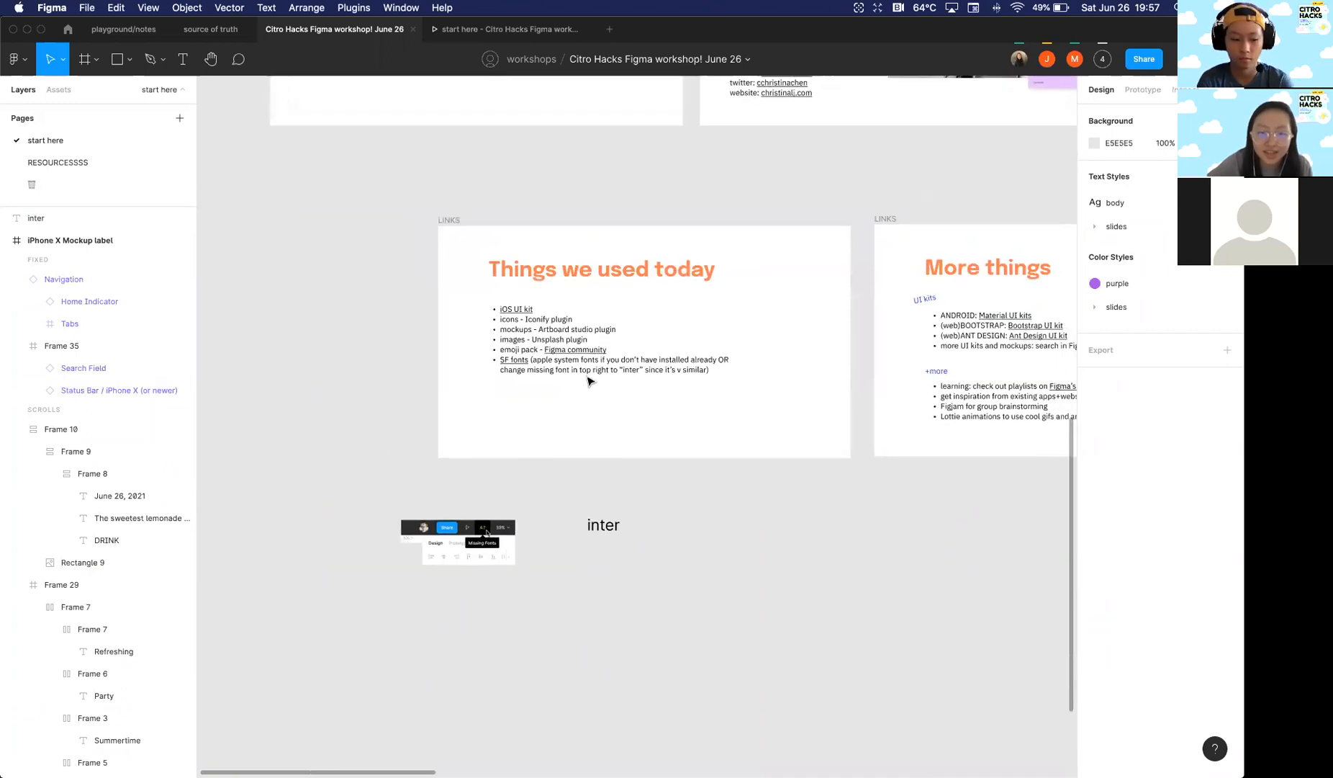
scroll(620, 382, "up", 4)
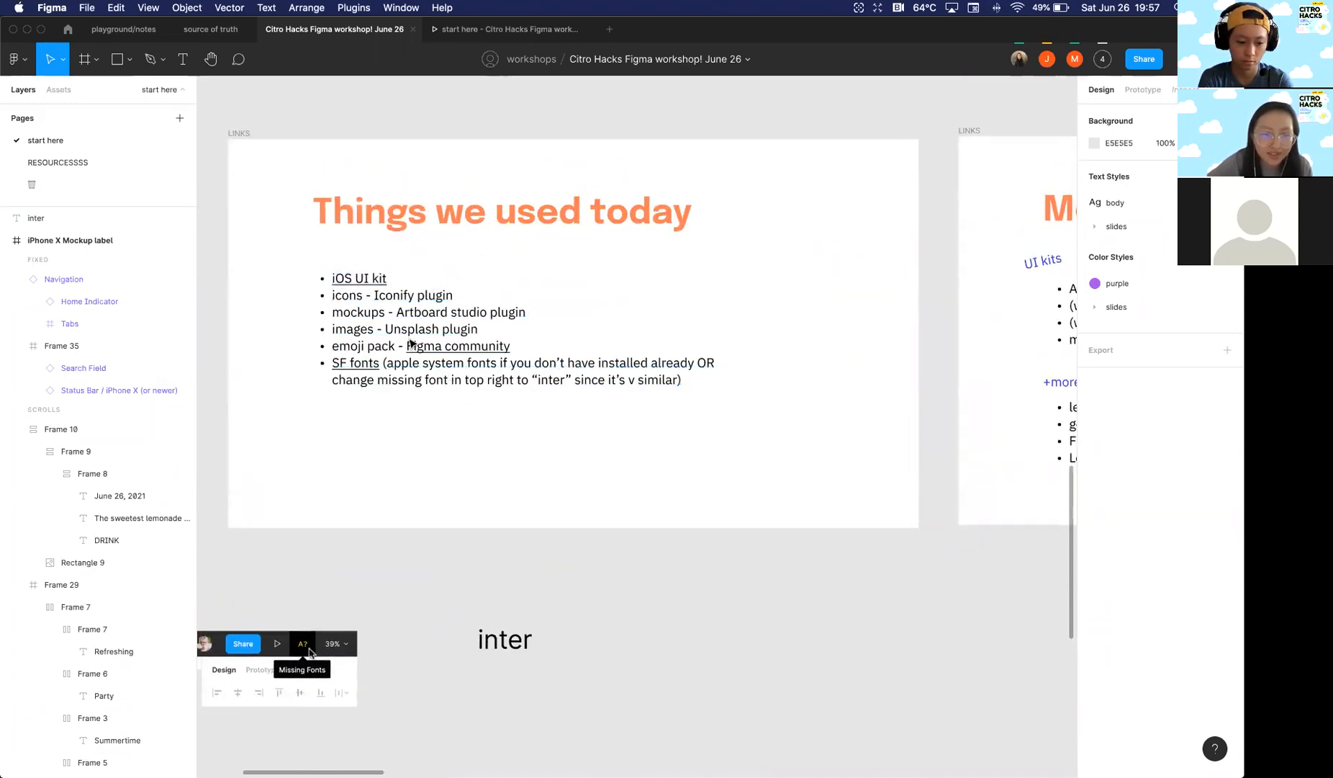
scroll(399, 402, "down", 2)
Step: Read the "More things" slide's UI kits list and its extra learning, inspiration, Figjam and Lottie entries
scroll(378, 447, "right", 5)
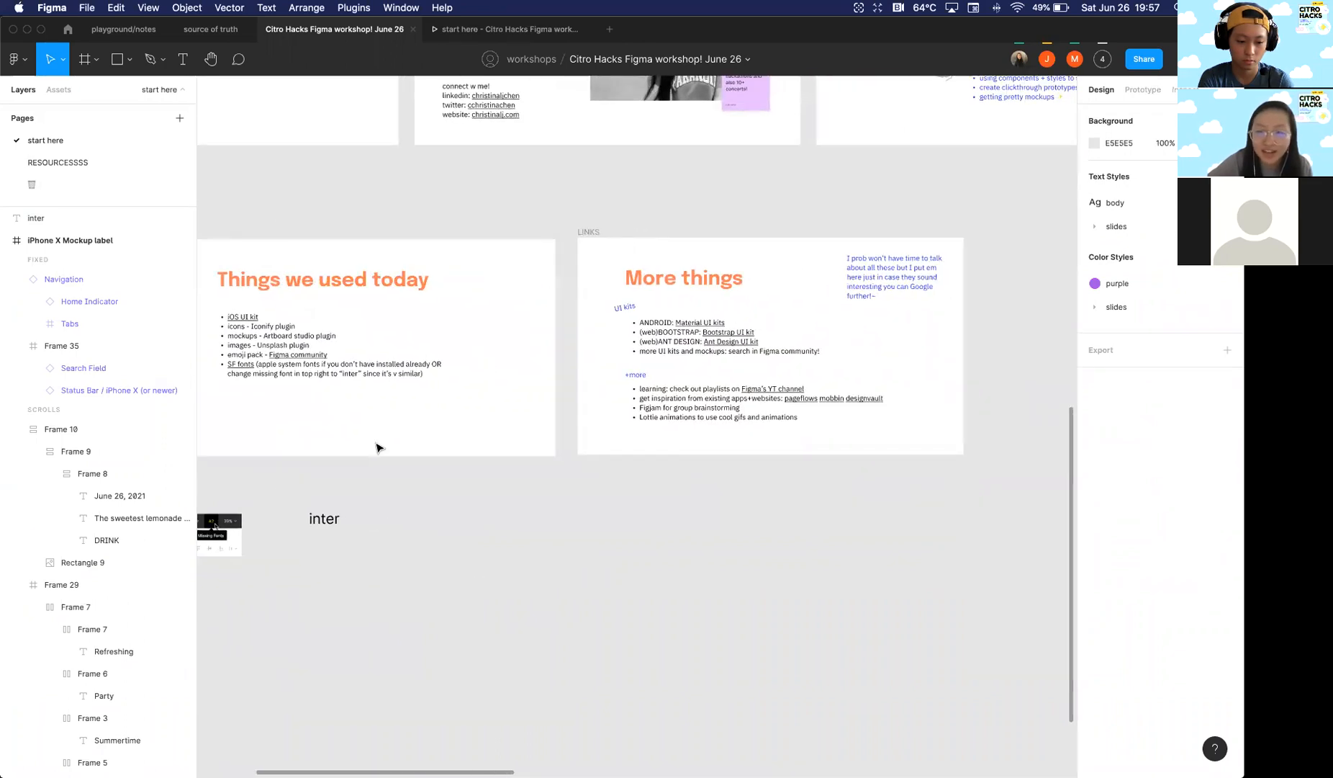
scroll(441, 355, "up", 3)
scroll(441, 354, "right", 3)
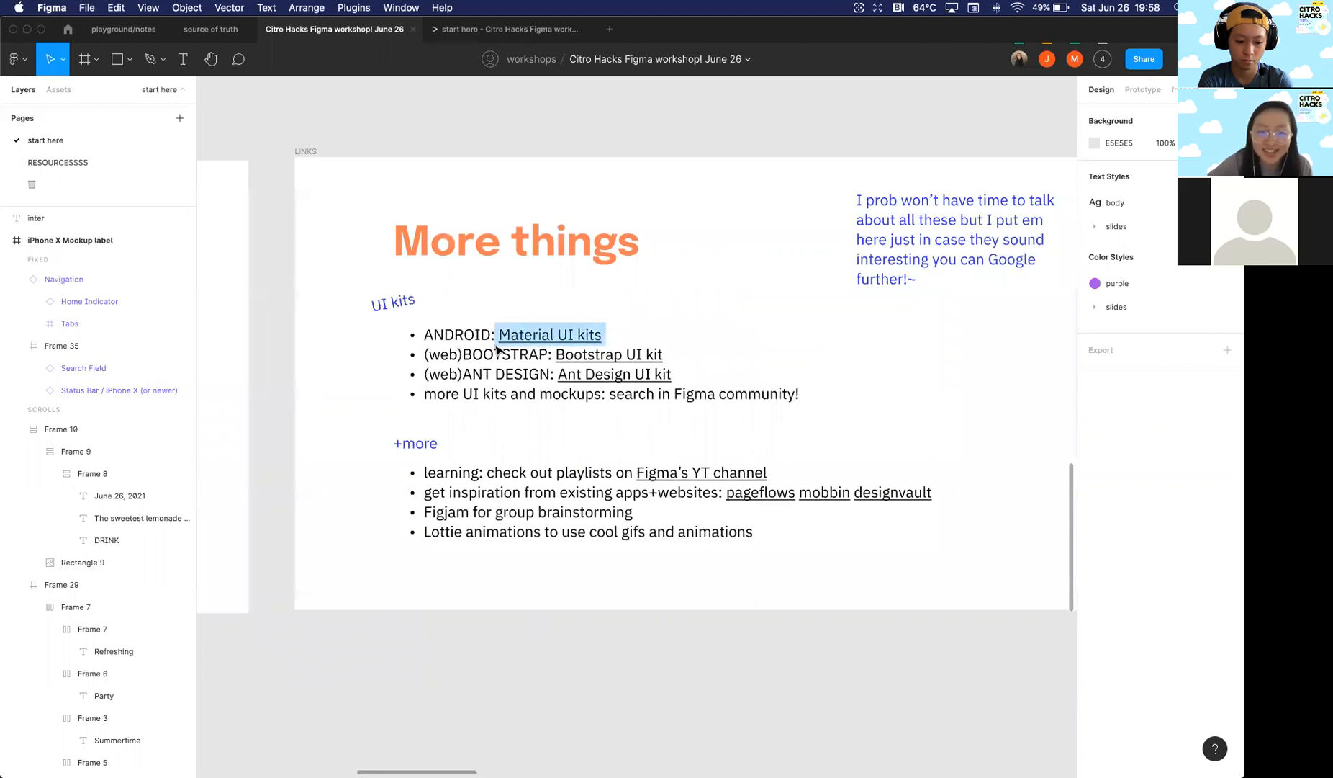
scroll(497, 350, "right", 3)
scroll(497, 350, "down", 2)
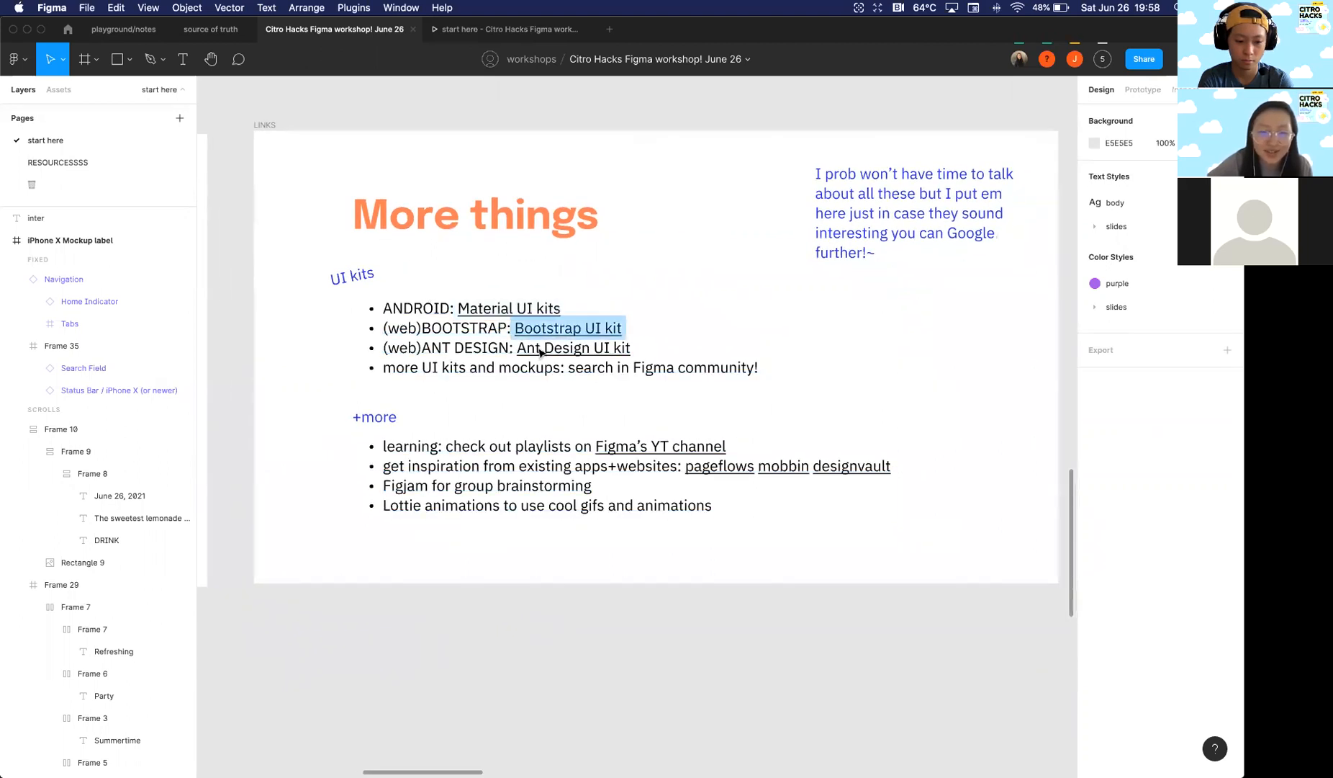
scroll(425, 426, "down", 2)
scroll(424, 426, "right", 2)
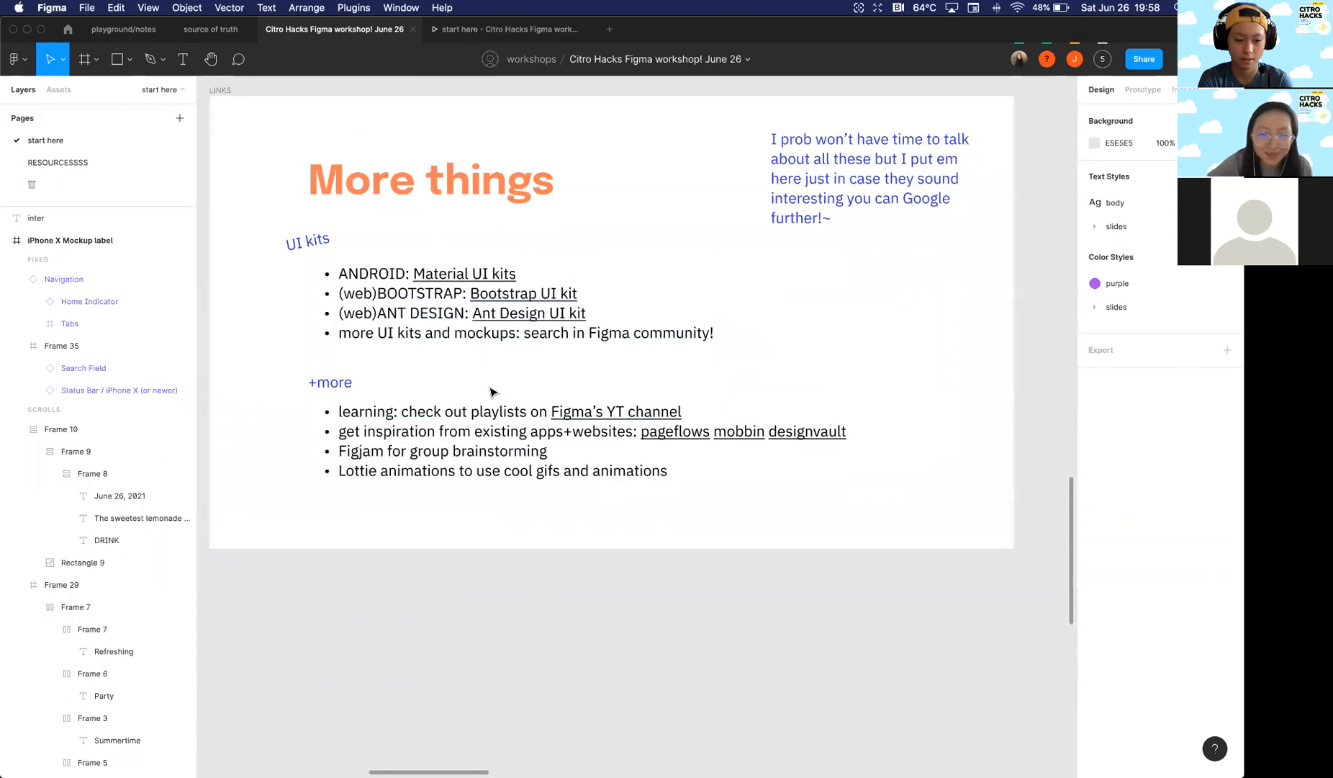
scroll(497, 392, "up", 1)
scroll(496, 392, "right", 1)
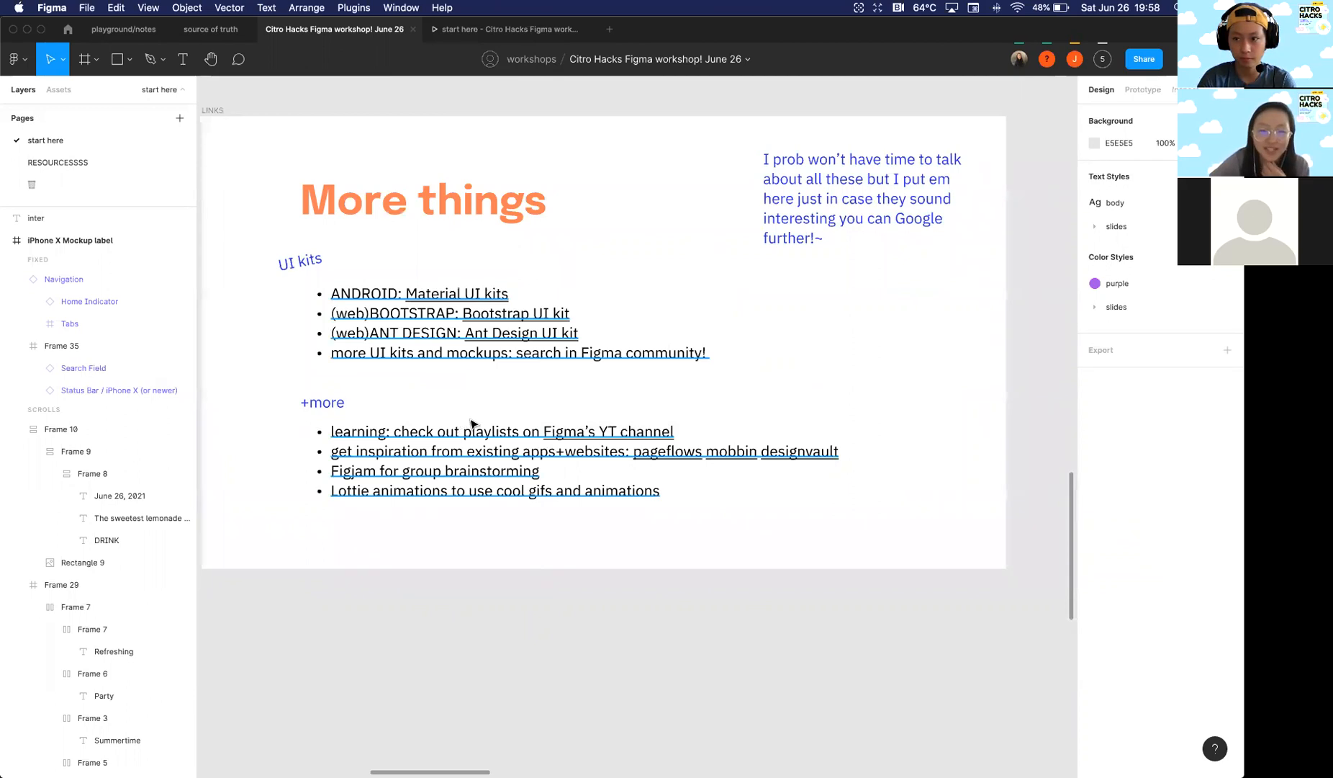
scroll(507, 425, "down", 3)
scroll(507, 424, "up", 4)
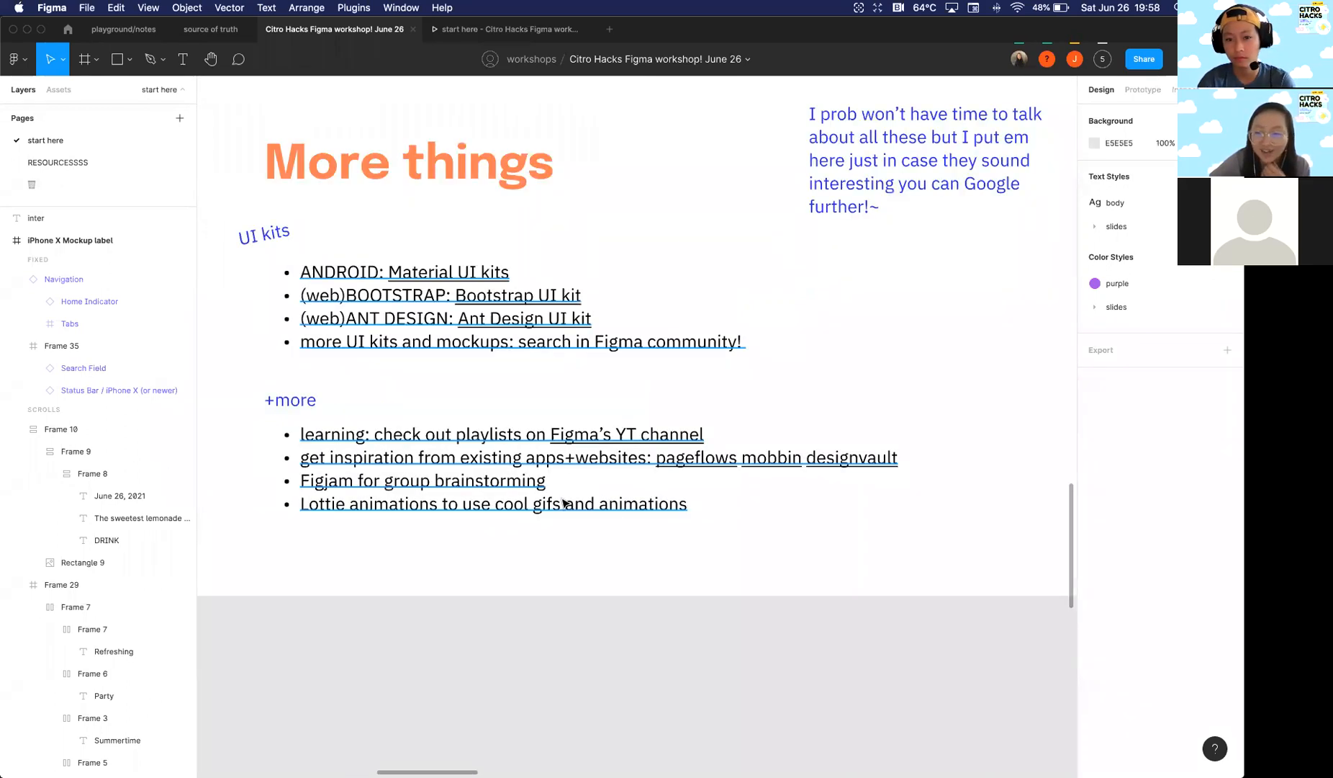
scroll(564, 502, "down", 3)
scroll(504, 483, "up", 3)
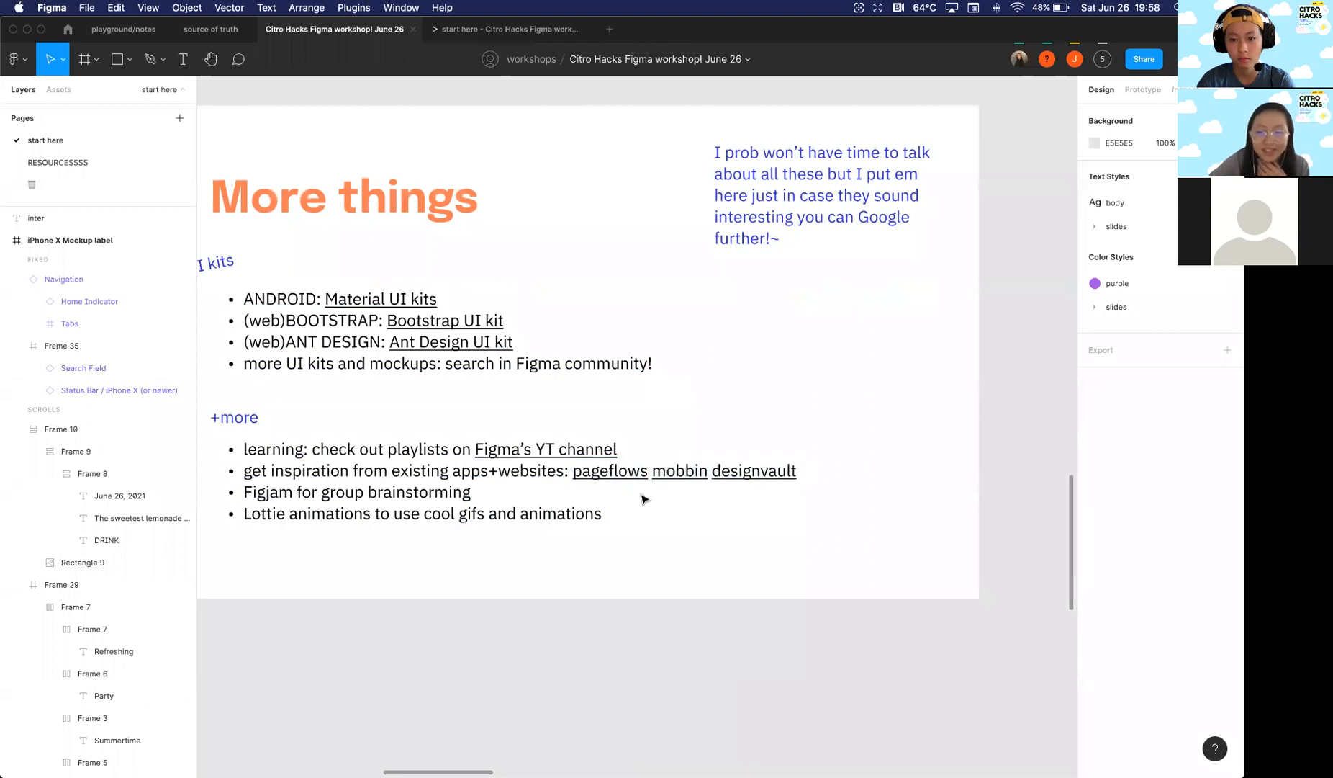
scroll(576, 507, "down", 3)
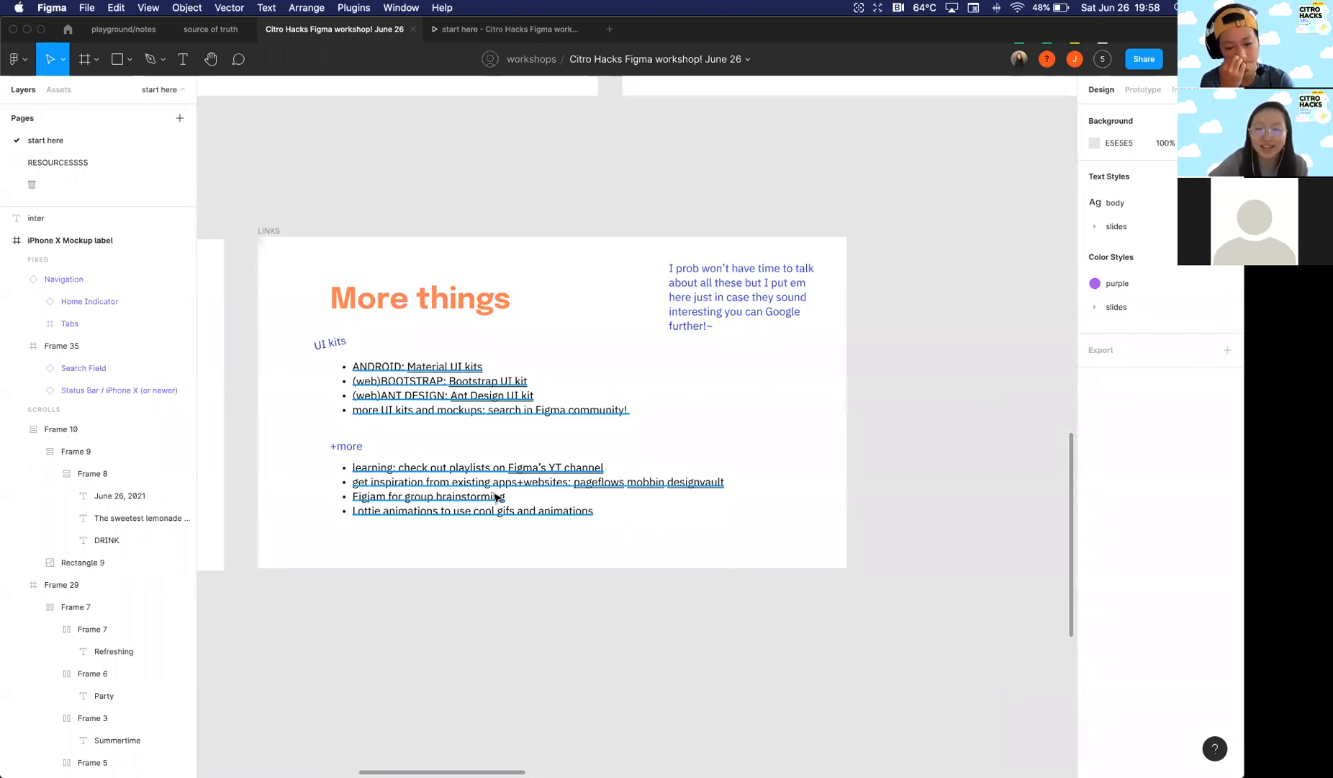
Step: Examine the reference app search screens around the pageflows.com link and the workshop outline beside them
scroll(541, 445, "down", 5)
scroll(541, 444, "right", 6)
scroll(541, 445, "up", 1)
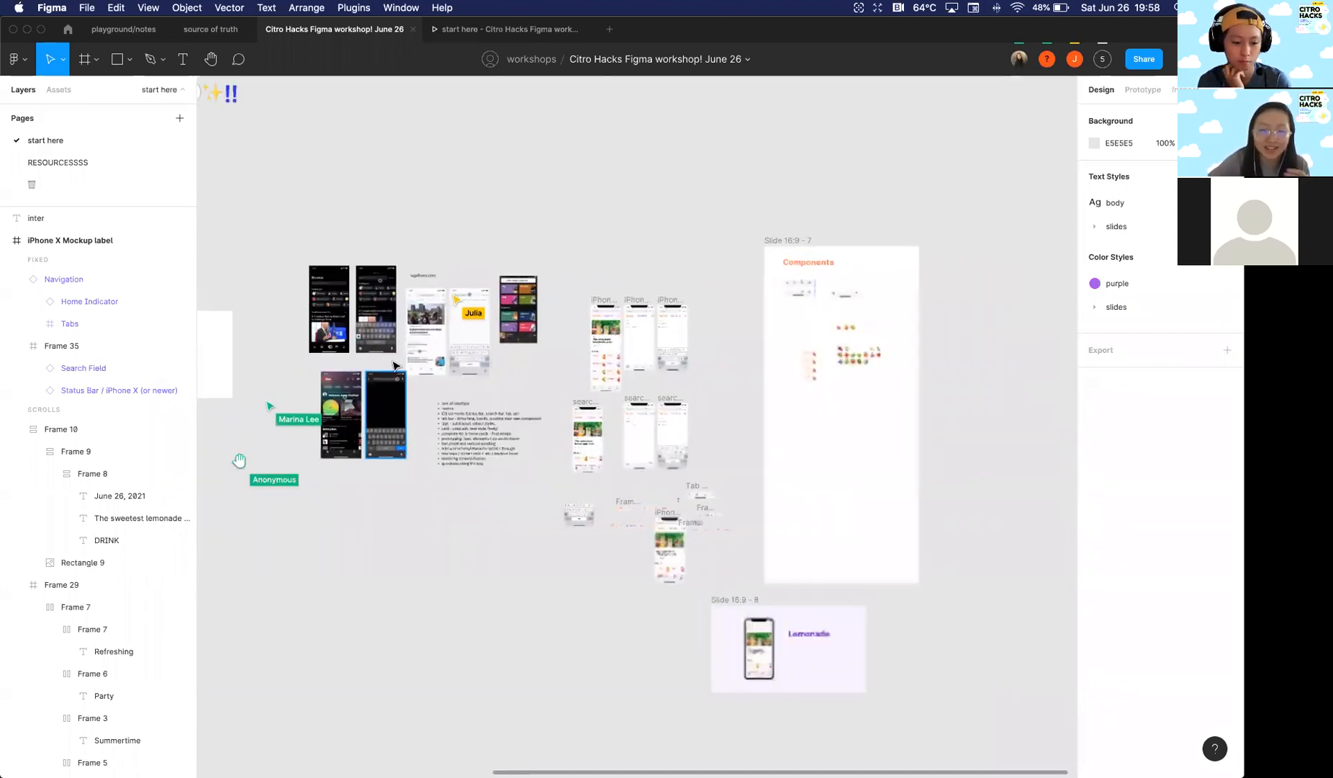
scroll(394, 366, "up", 5)
scroll(448, 235, "left", 2)
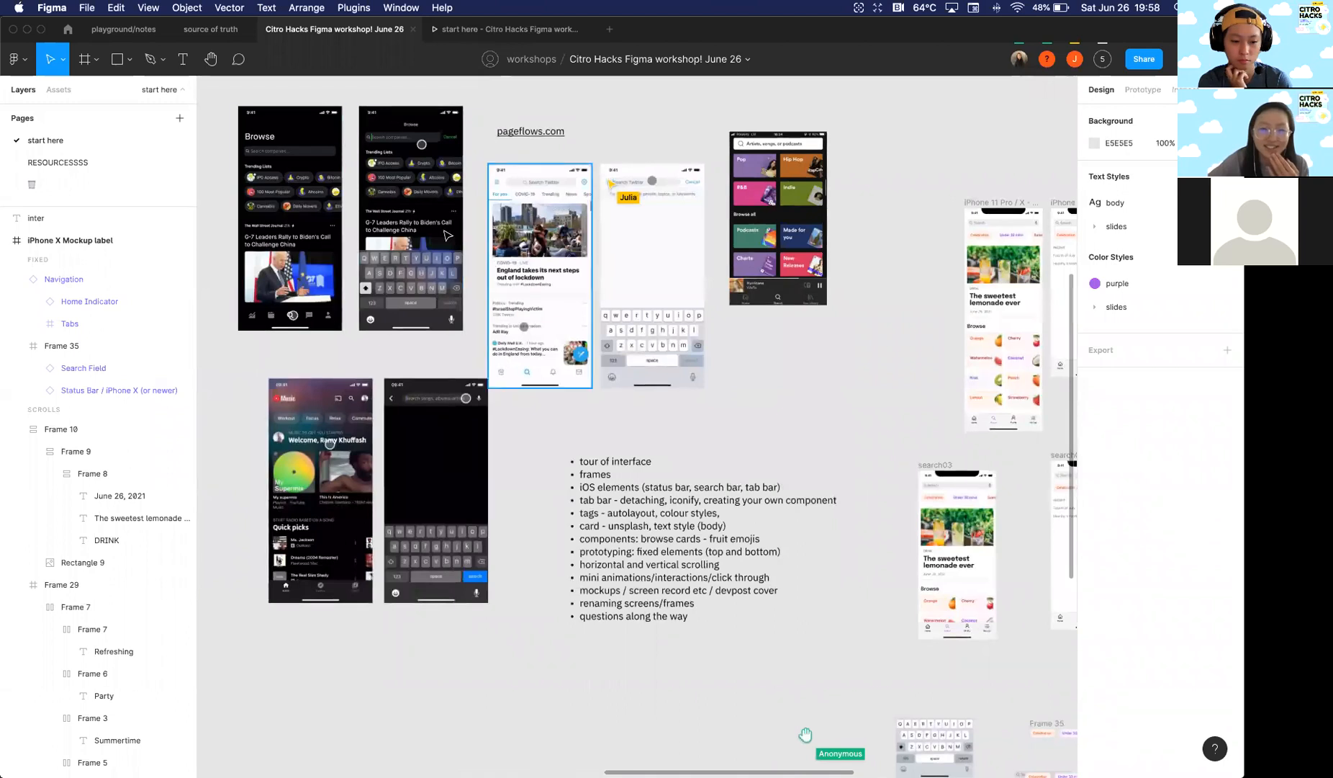
scroll(447, 235, "right", 6)
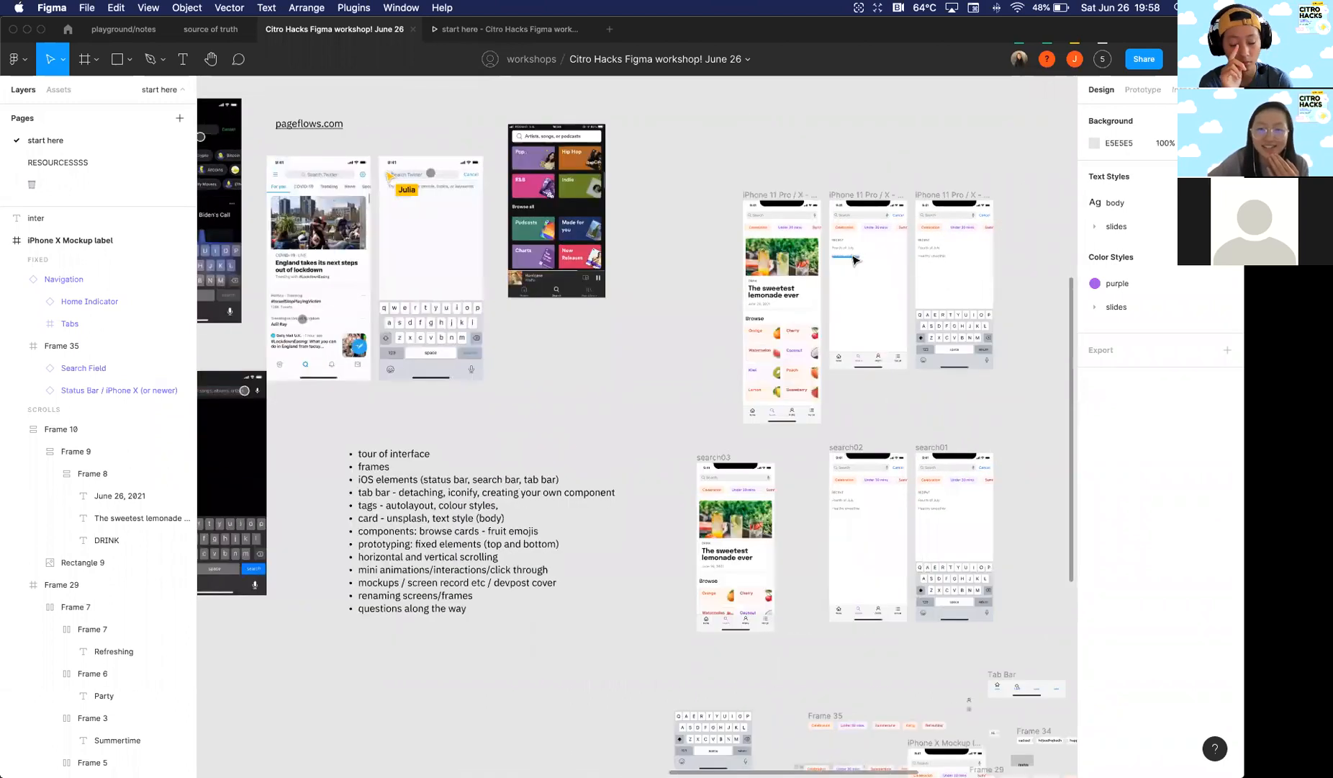
scroll(854, 259, "up", 5)
scroll(693, 312, "down", 3)
scroll(693, 312, "left", 6)
scroll(693, 312, "down", 2)
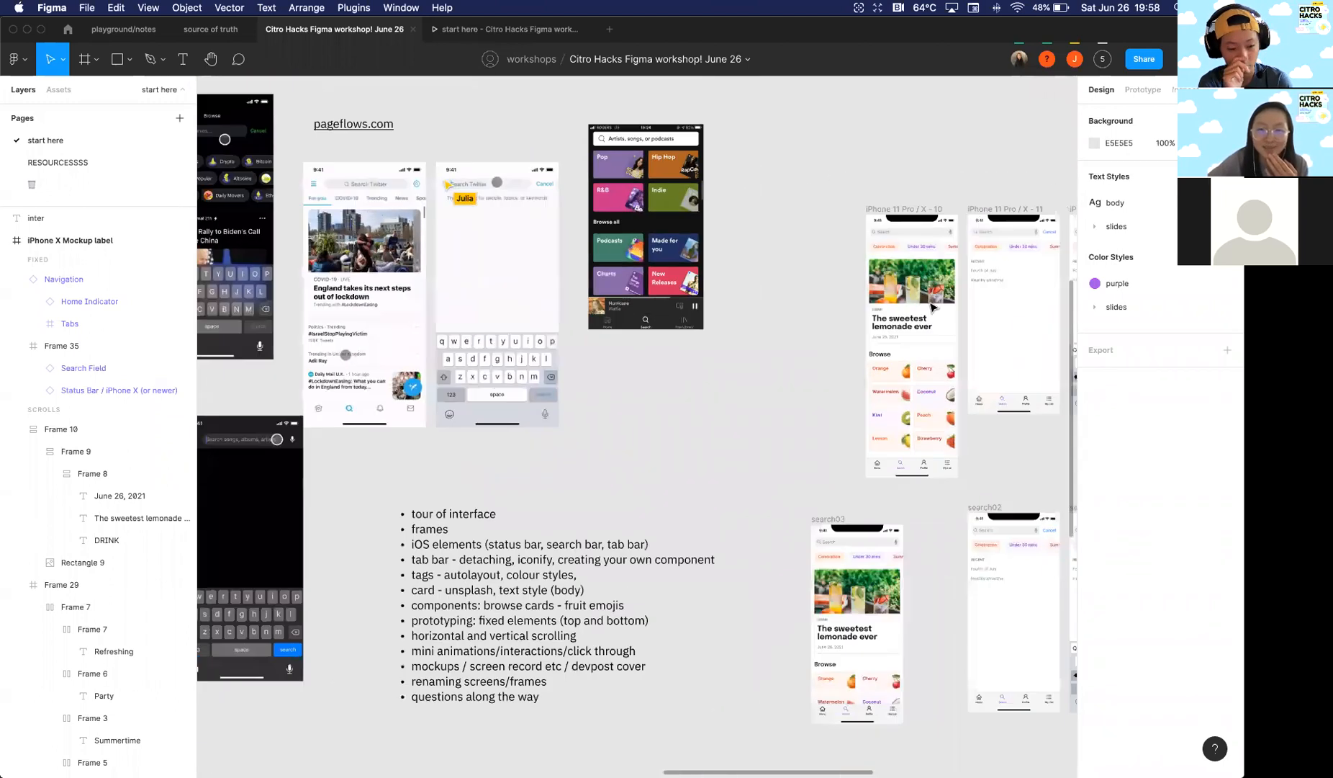
scroll(706, 327, "up", 1)
scroll(706, 327, "left", 2)
scroll(566, 324, "down", 3)
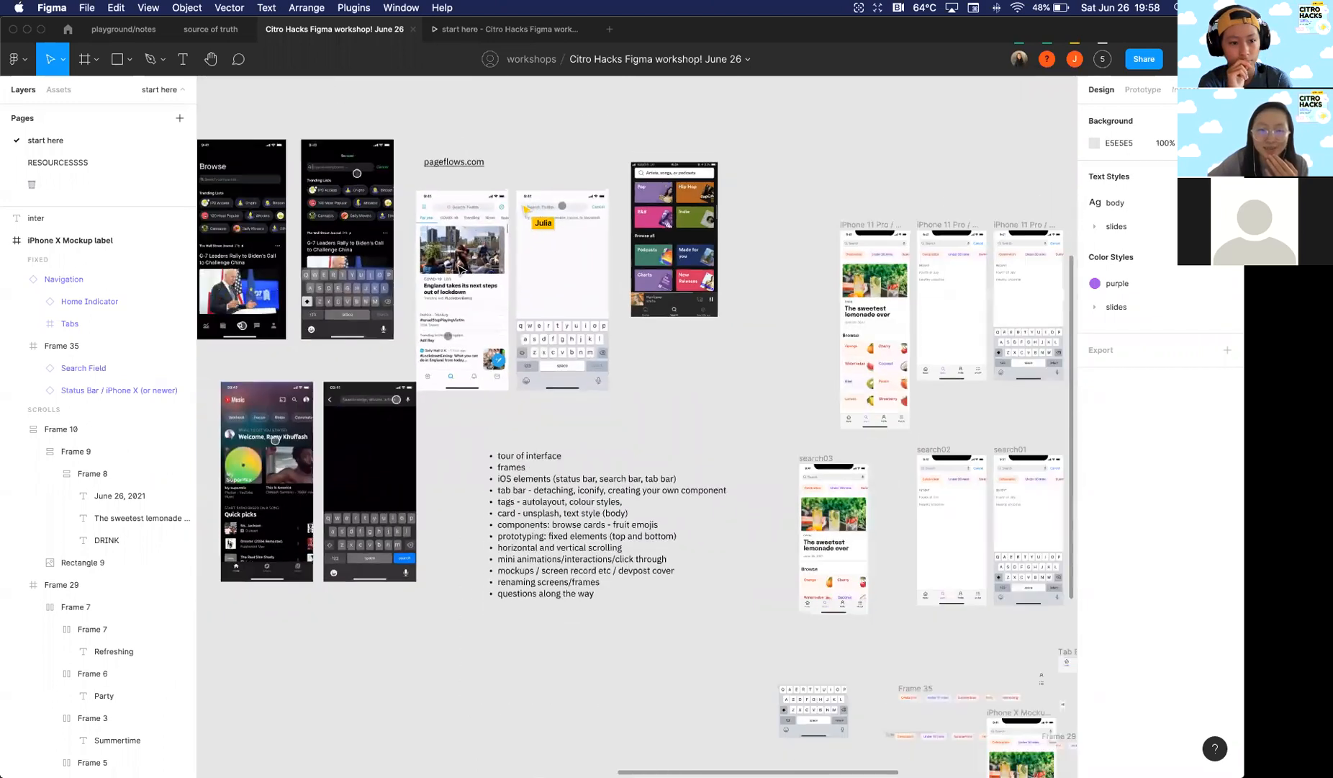
Step: Compare the reference search screens with the recipe app's search01, search02 and search03 frames
scroll(887, 267, "up", 3)
scroll(887, 267, "down", 3)
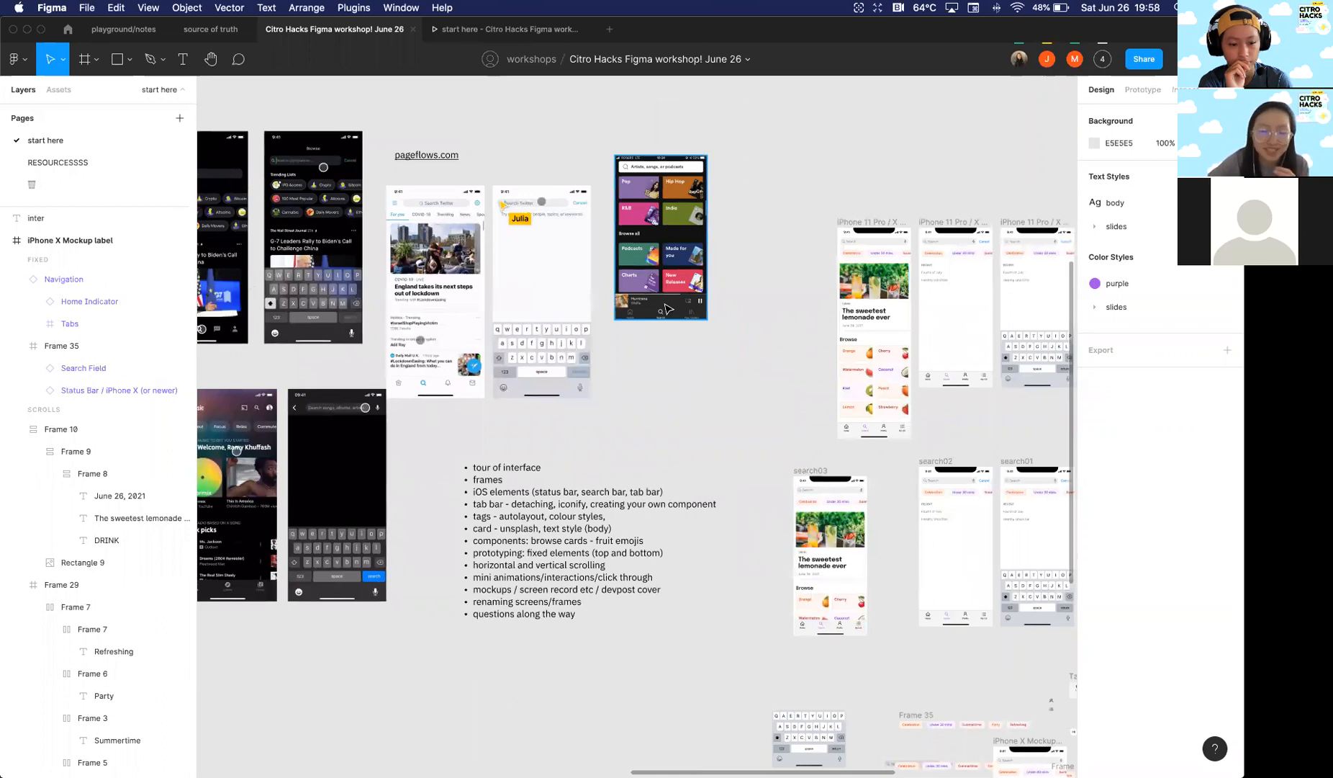
scroll(708, 396, "up", 1)
scroll(759, 357, "left", 1)
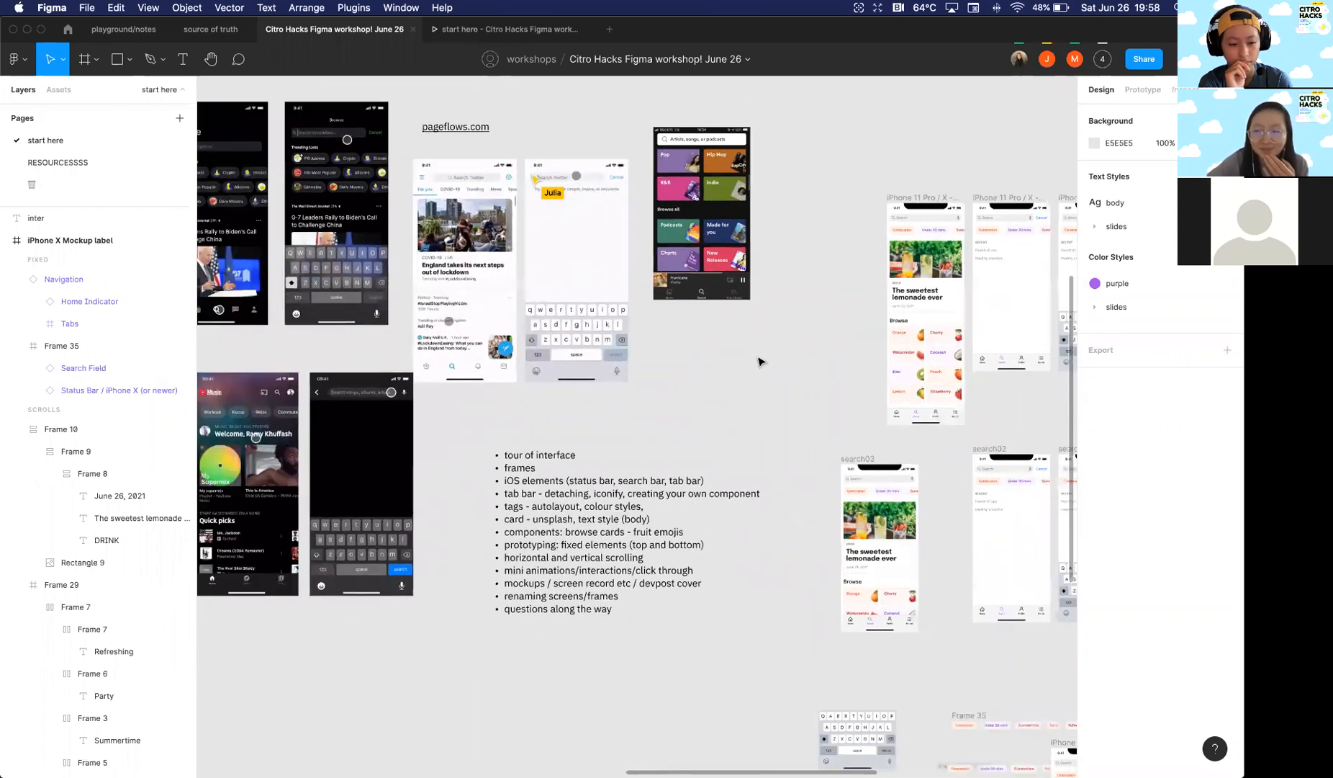
scroll(720, 374, "up", 3)
scroll(712, 373, "down", 4)
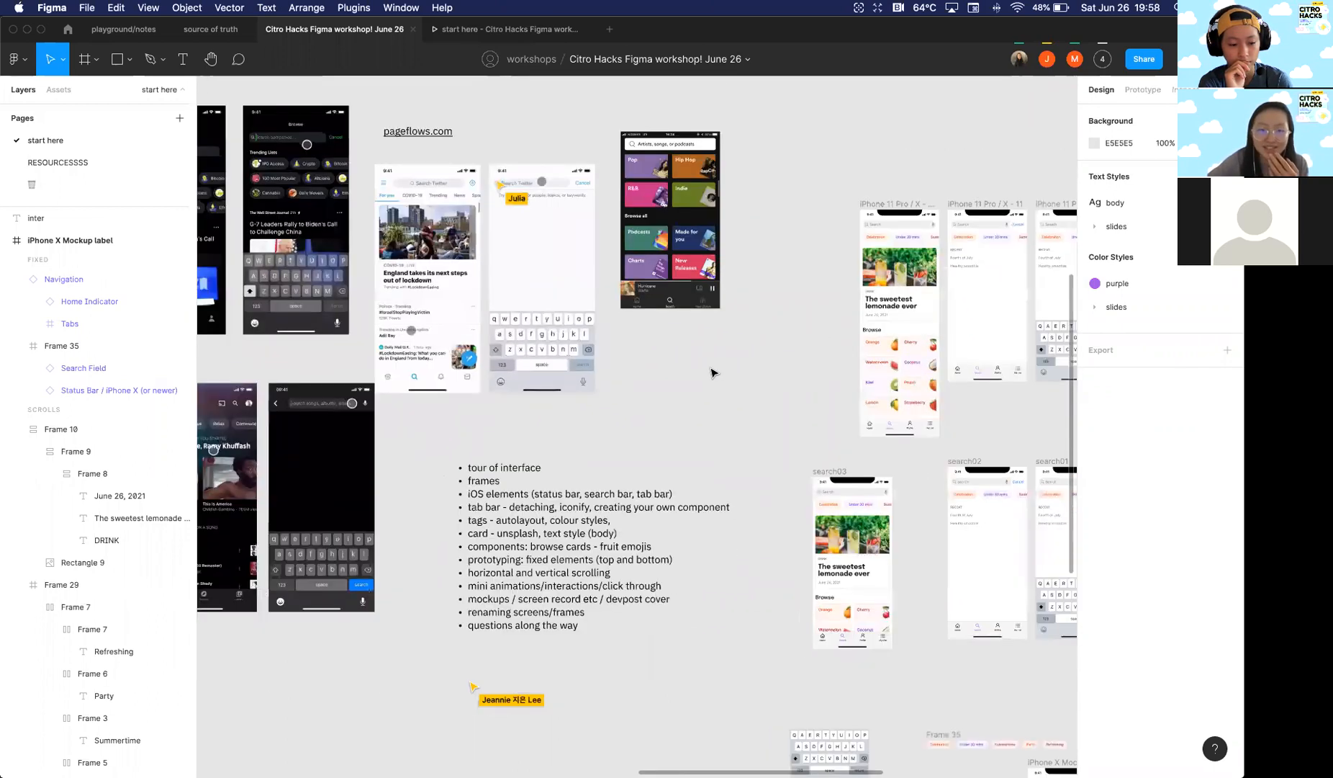
scroll(942, 283, "up", 3)
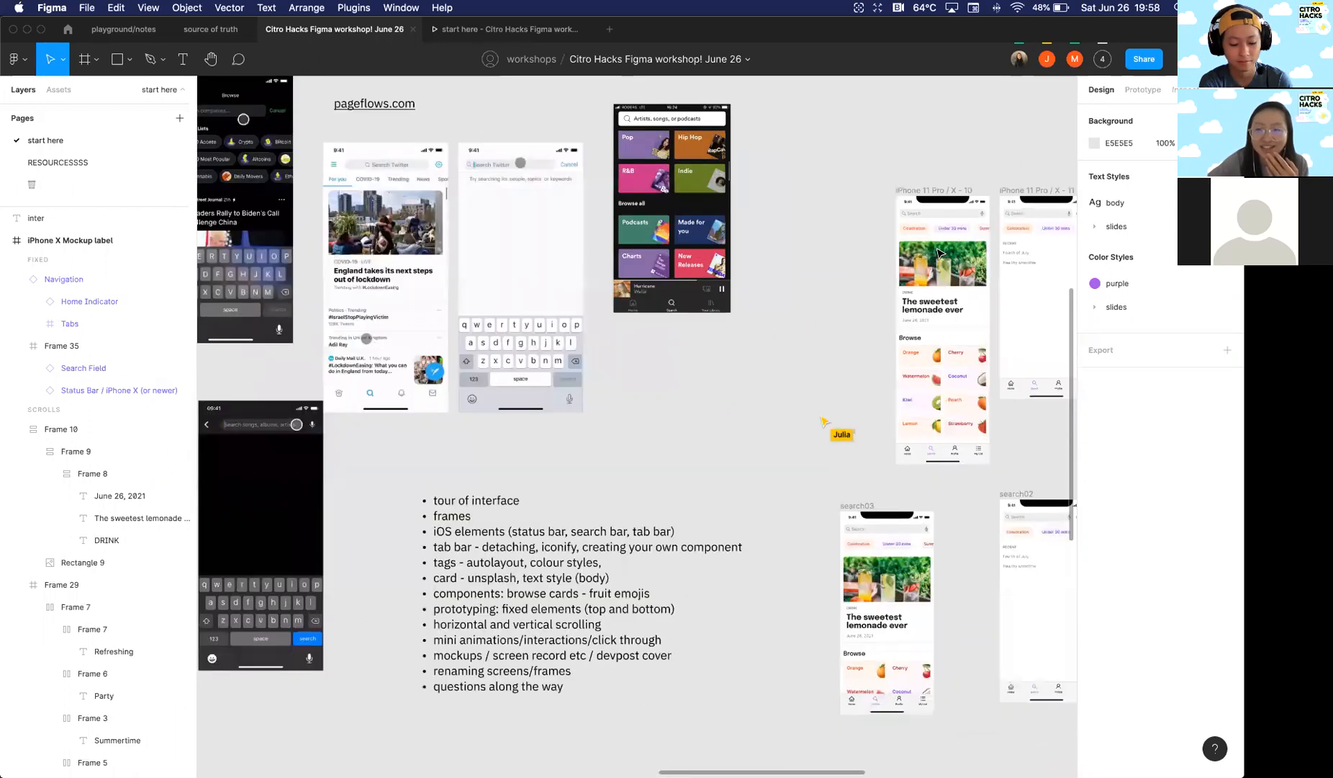
scroll(942, 225, "down", 3)
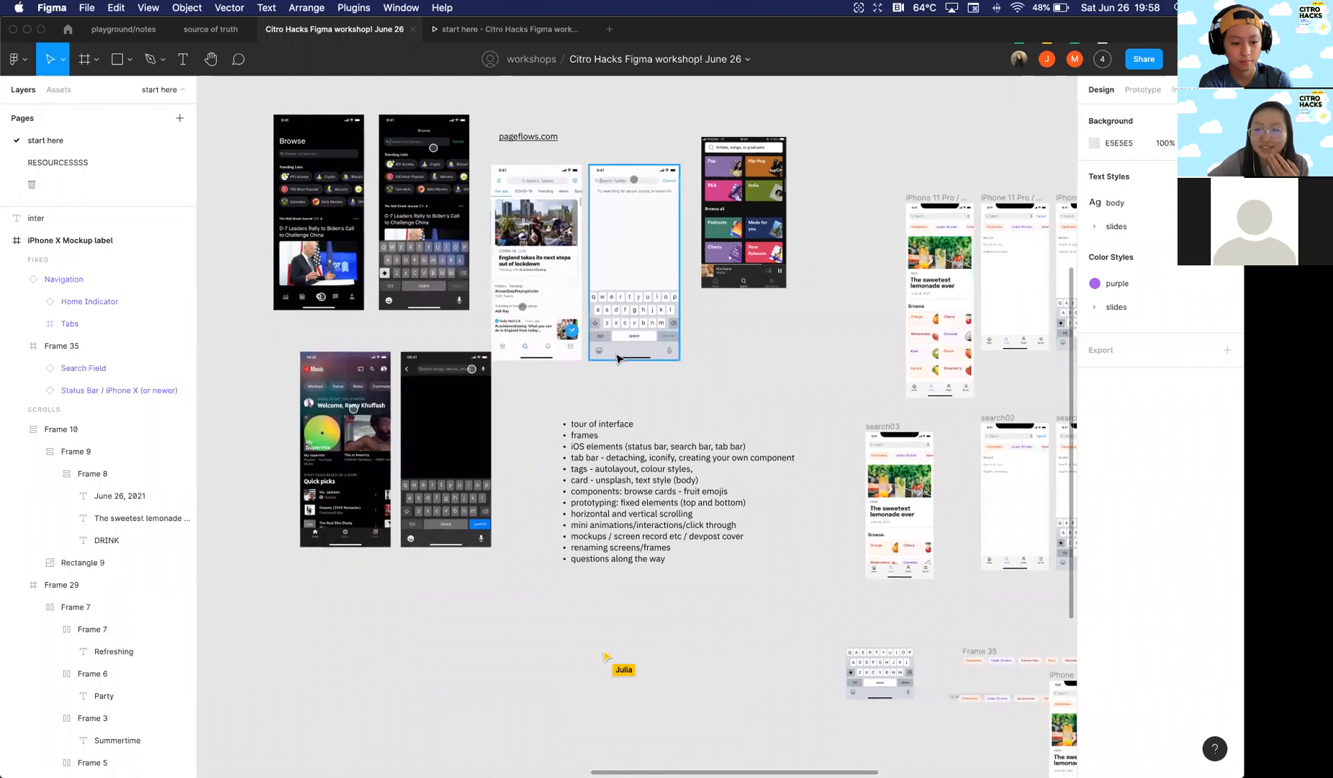
scroll(670, 365, "right", 3)
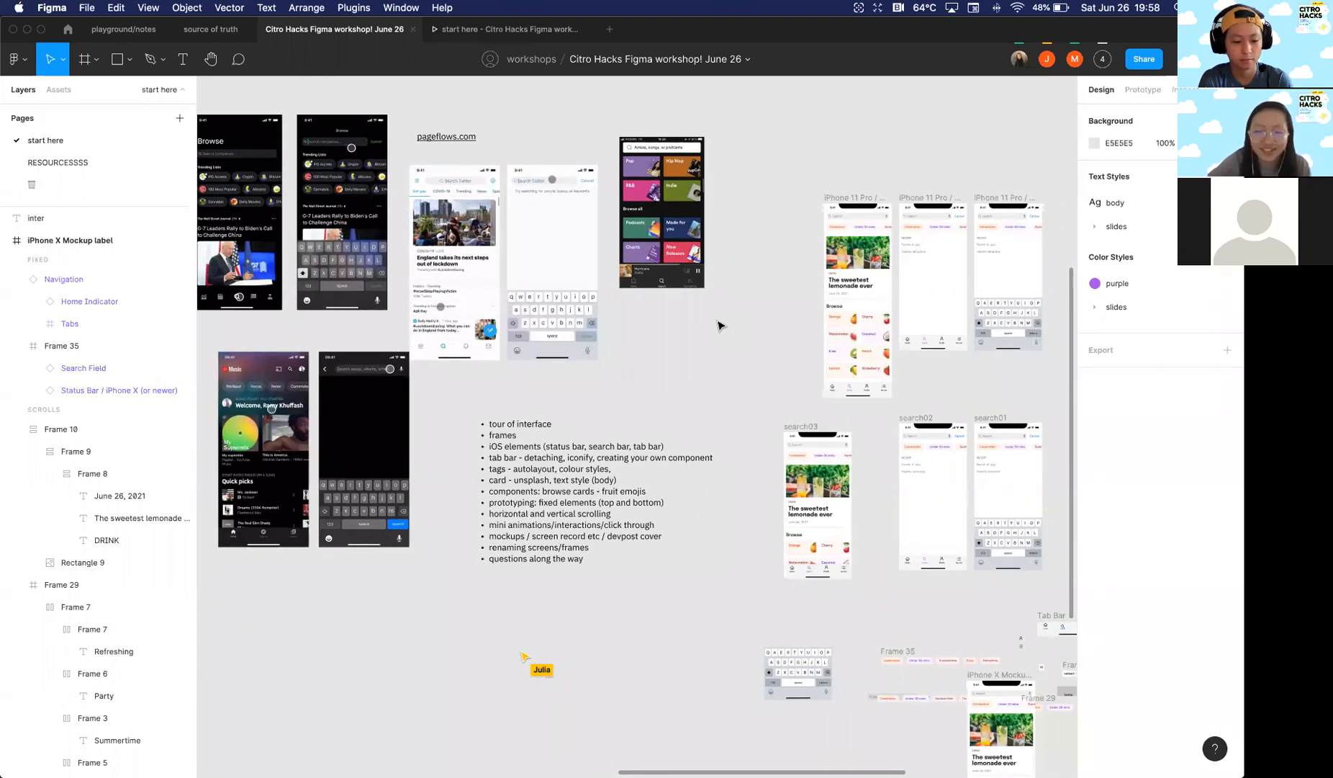
scroll(719, 325, "left", 3)
scroll(721, 325, "down", 4)
scroll(721, 325, "up", 2)
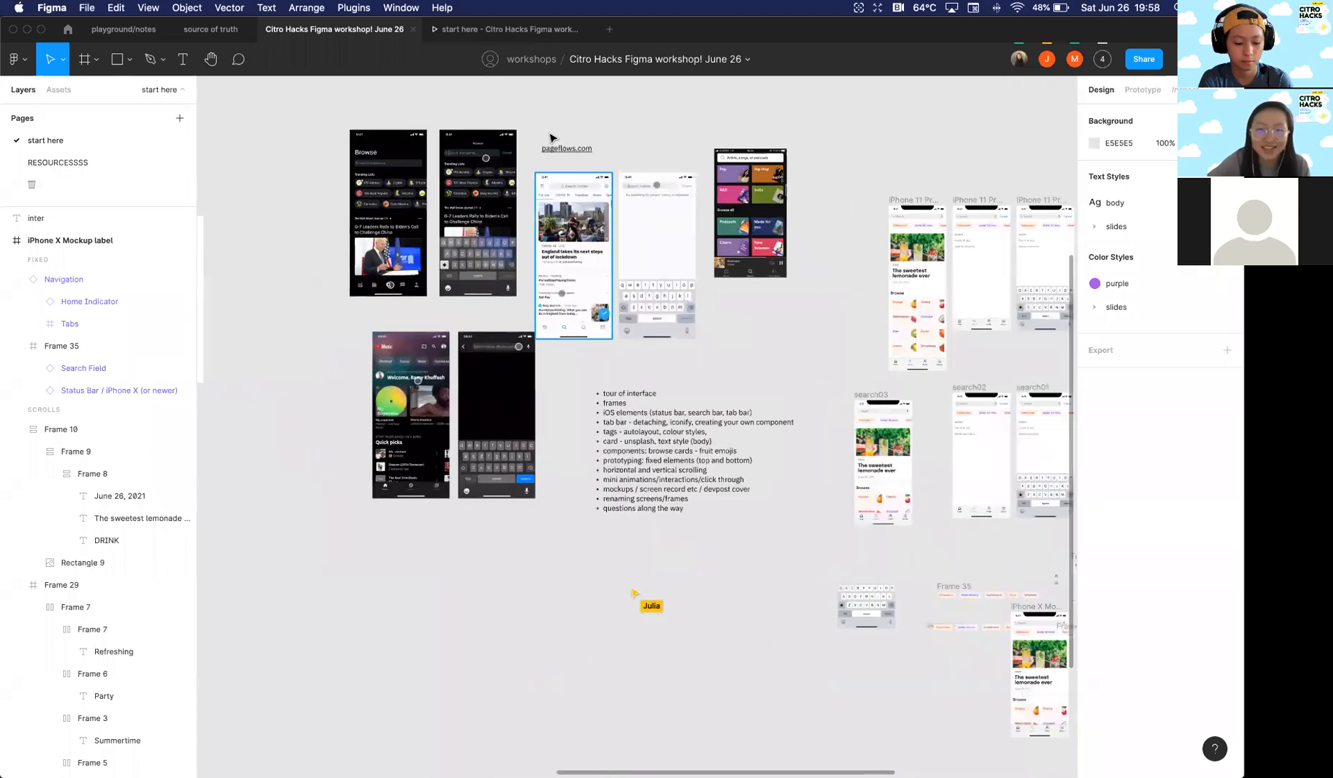
Step: Review the "More things" slide's inspiration links to pageflows, mobbin and designvault, along with its Figjam and Lottie entries
scroll(461, 327, "down", 3)
scroll(601, 396, "left", 10)
scroll(601, 396, "up", 8)
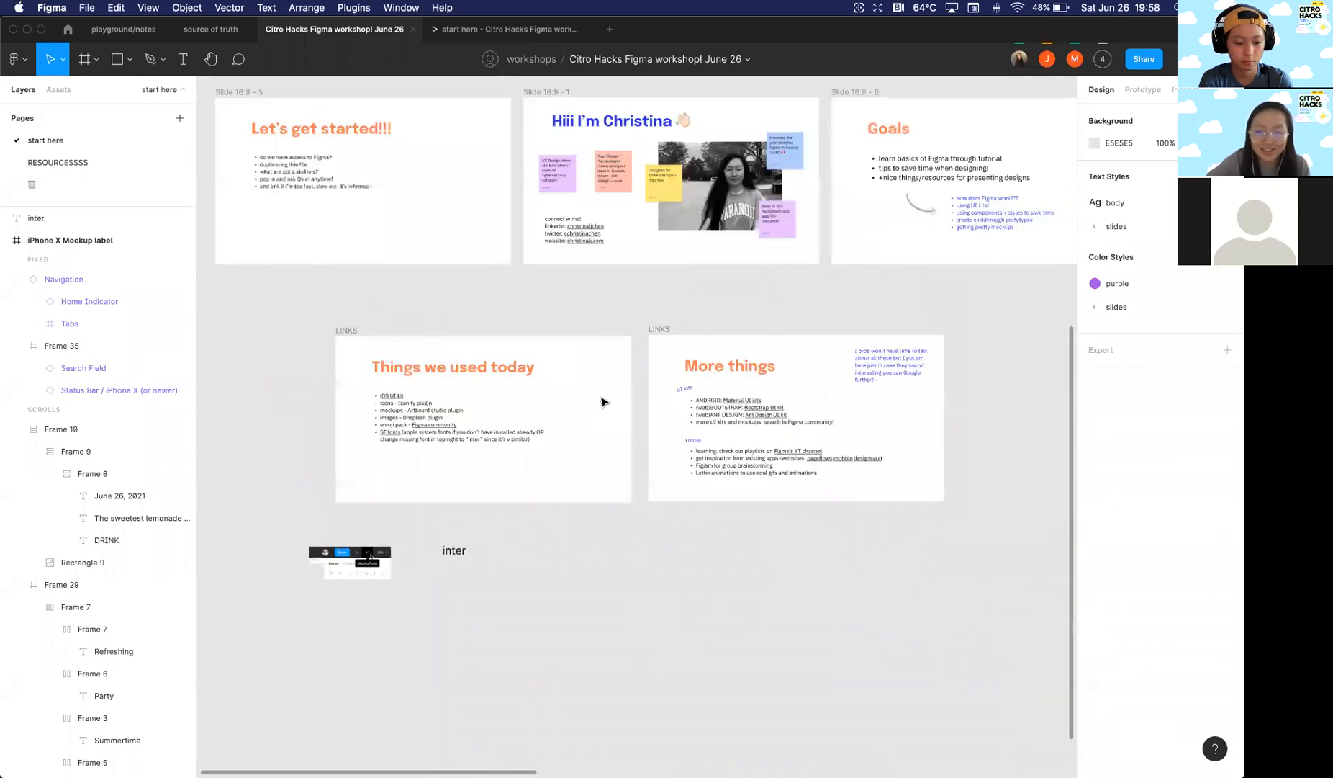
scroll(657, 442, "up", 5)
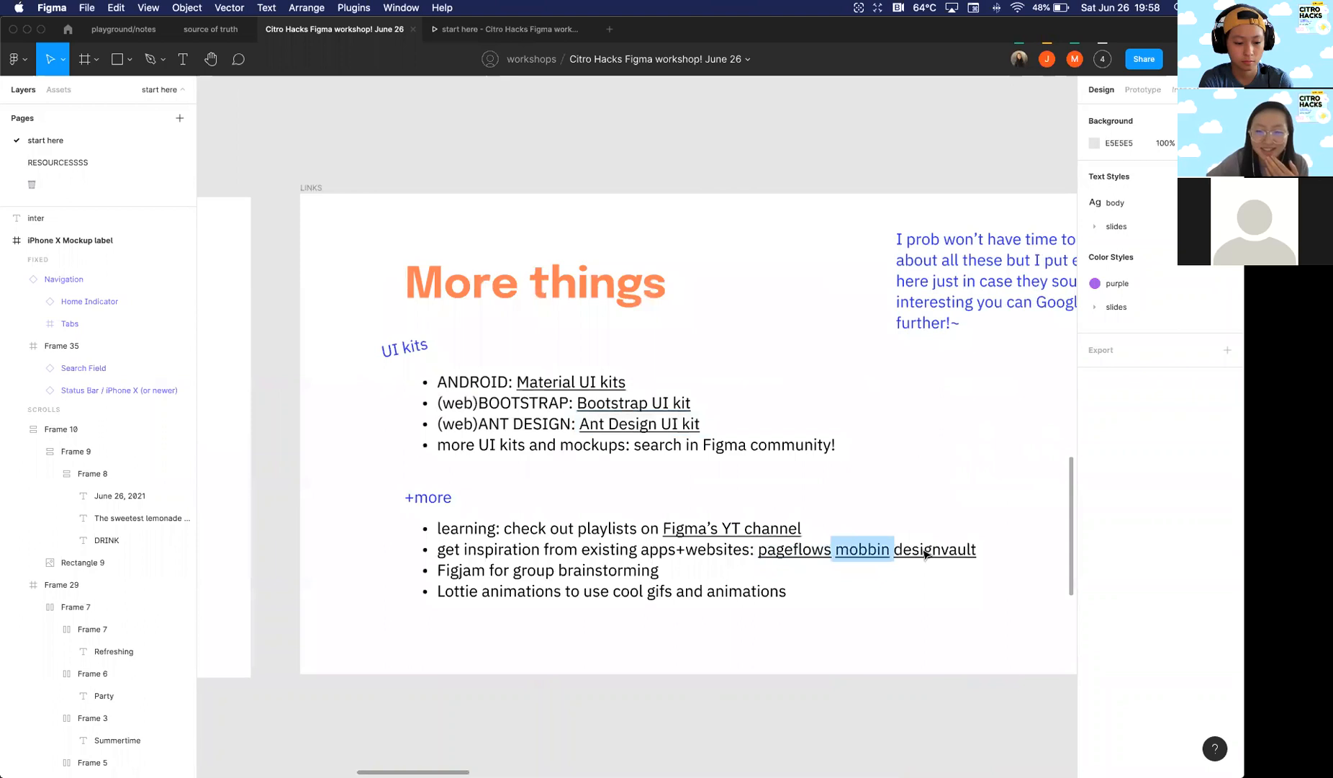
scroll(835, 556, "right", 2)
scroll(816, 545, "down", 1)
scroll(724, 453, "down", 2)
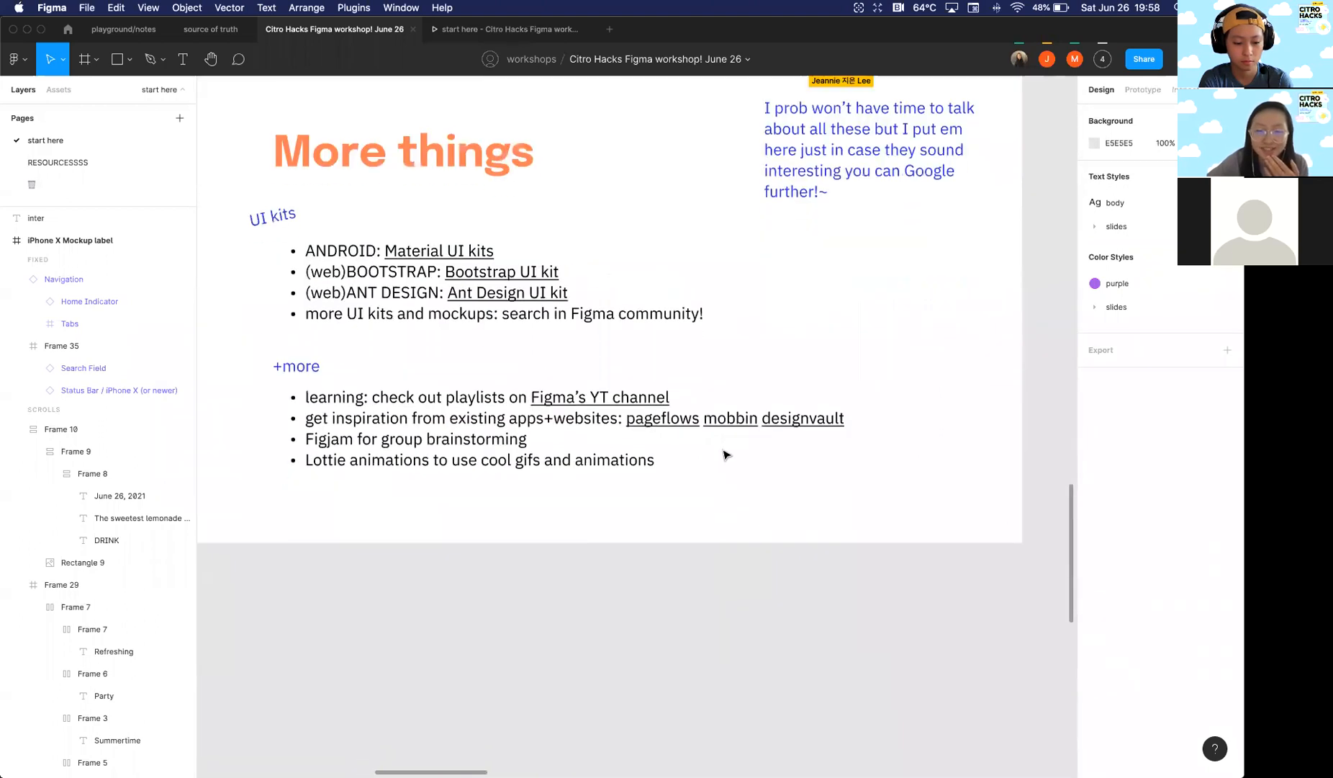
scroll(726, 455, "down", 3)
scroll(726, 454, "up", 2)
scroll(703, 476, "up", 1)
scroll(688, 433, "up", 5)
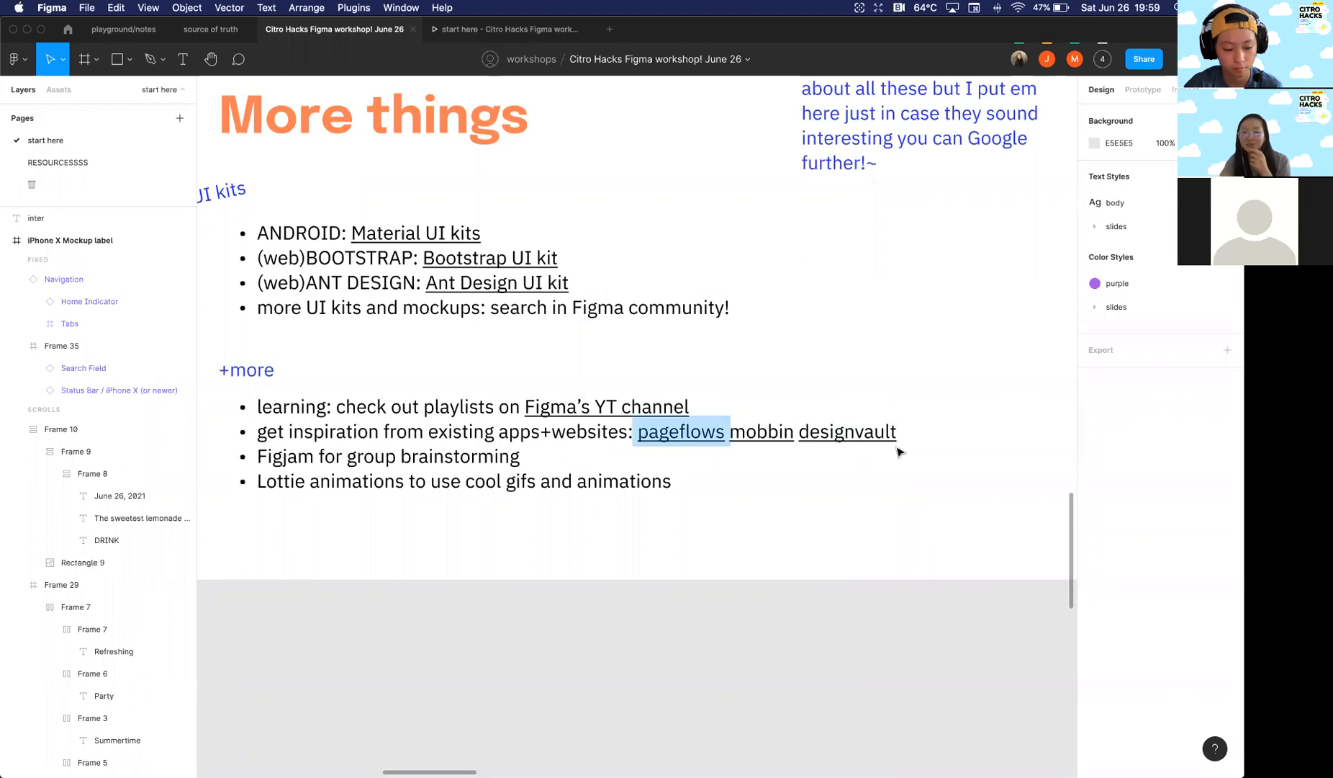
mouse_move(652, 450)
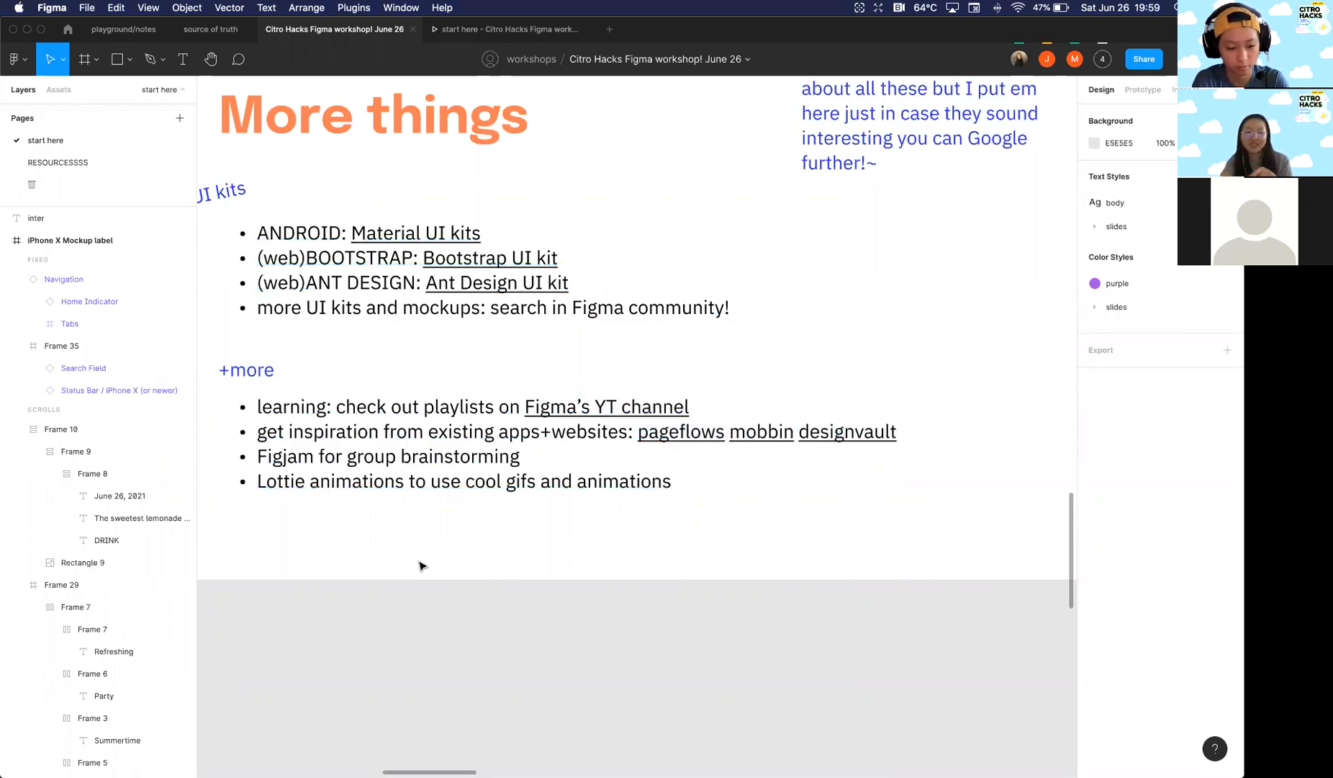
scroll(440, 490, "down", 3)
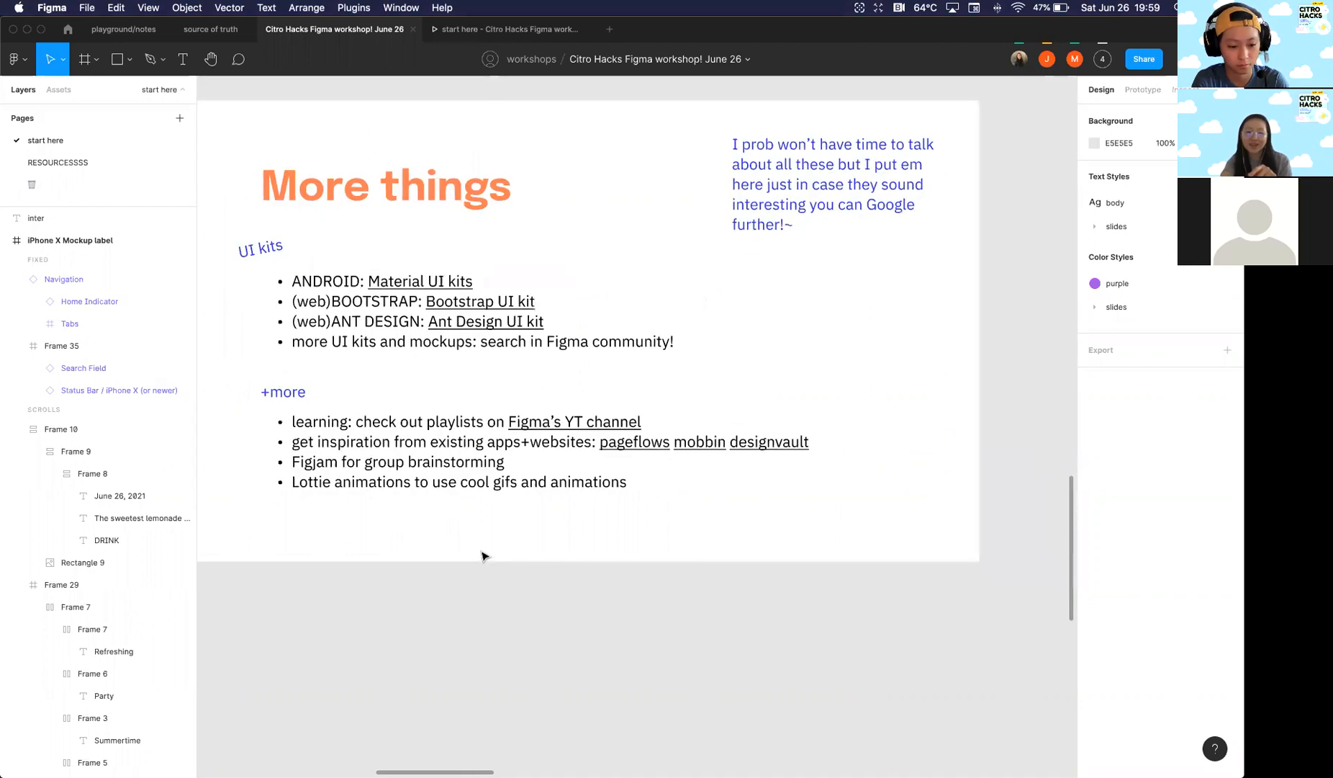
scroll(546, 515, "up", 3)
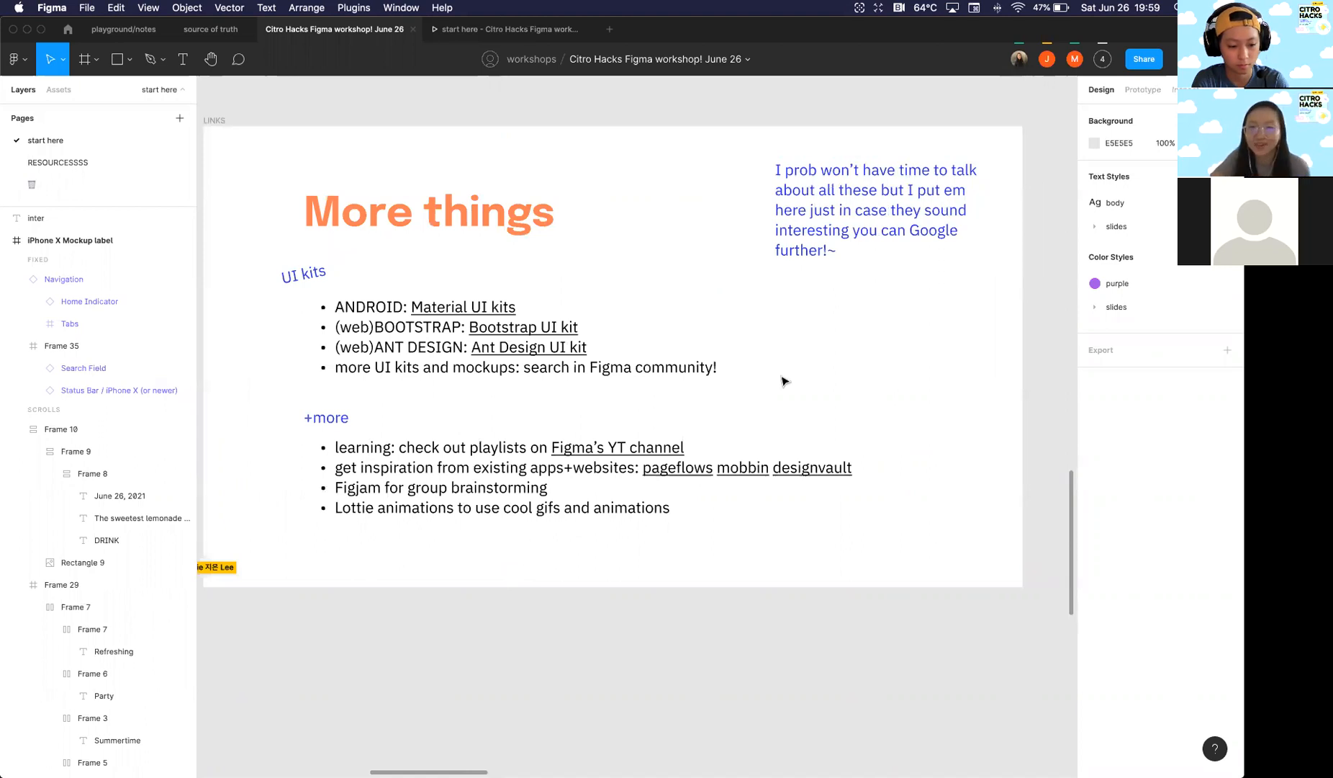
Step: Survey the whole workshop canvas, from the intro and links slides to the recipe app frames, Components slide and Lemonade mockup
scroll(784, 380, "down", 5)
scroll(784, 380, "down", 3)
scroll(696, 438, "right", 3)
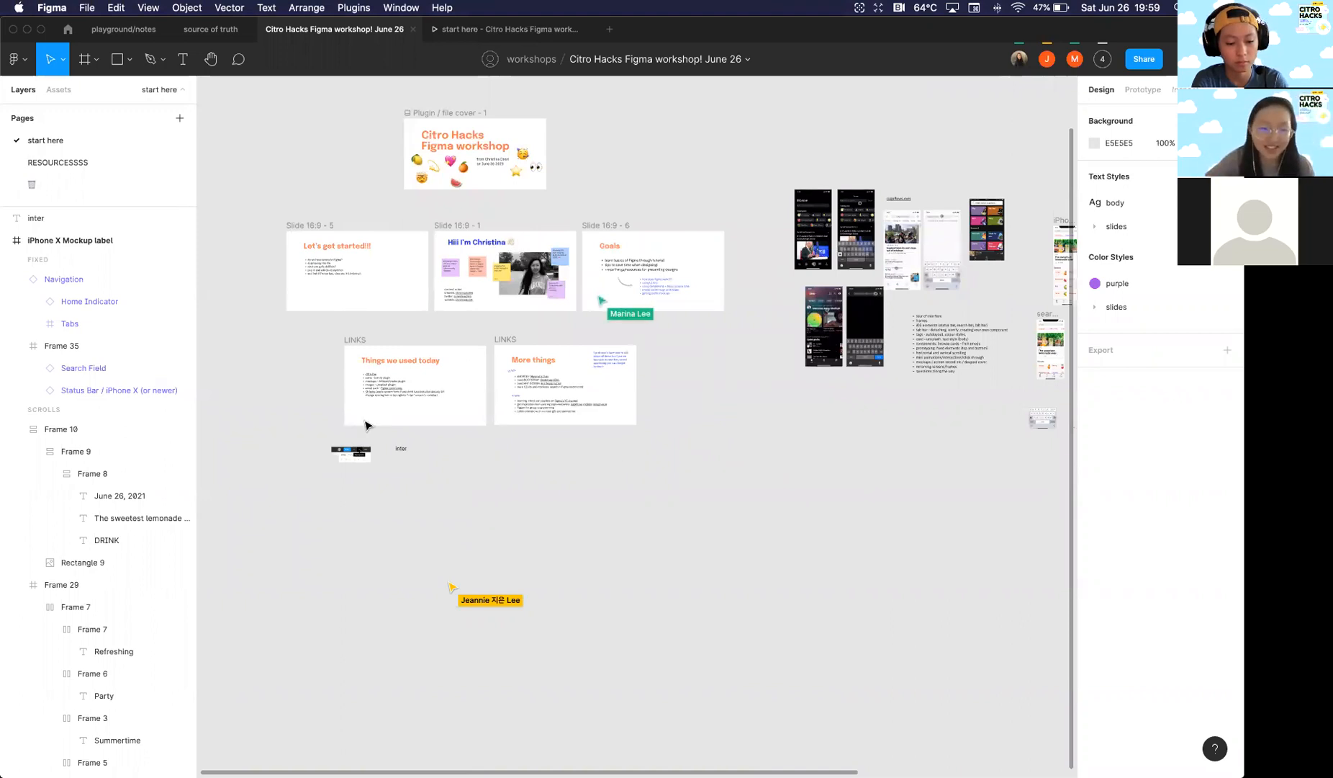
scroll(565, 495, "down", 5)
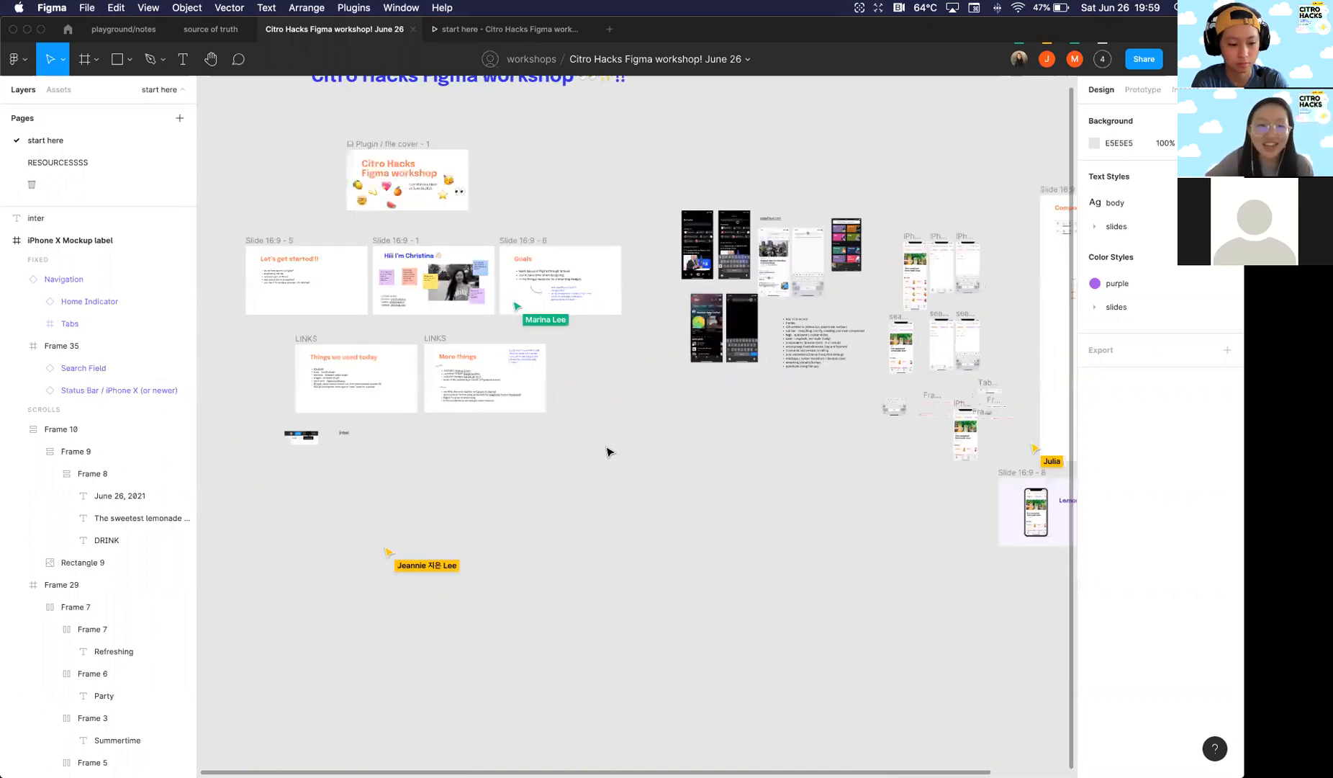
scroll(643, 435, "right", 5)
scroll(643, 435, "up", 4)
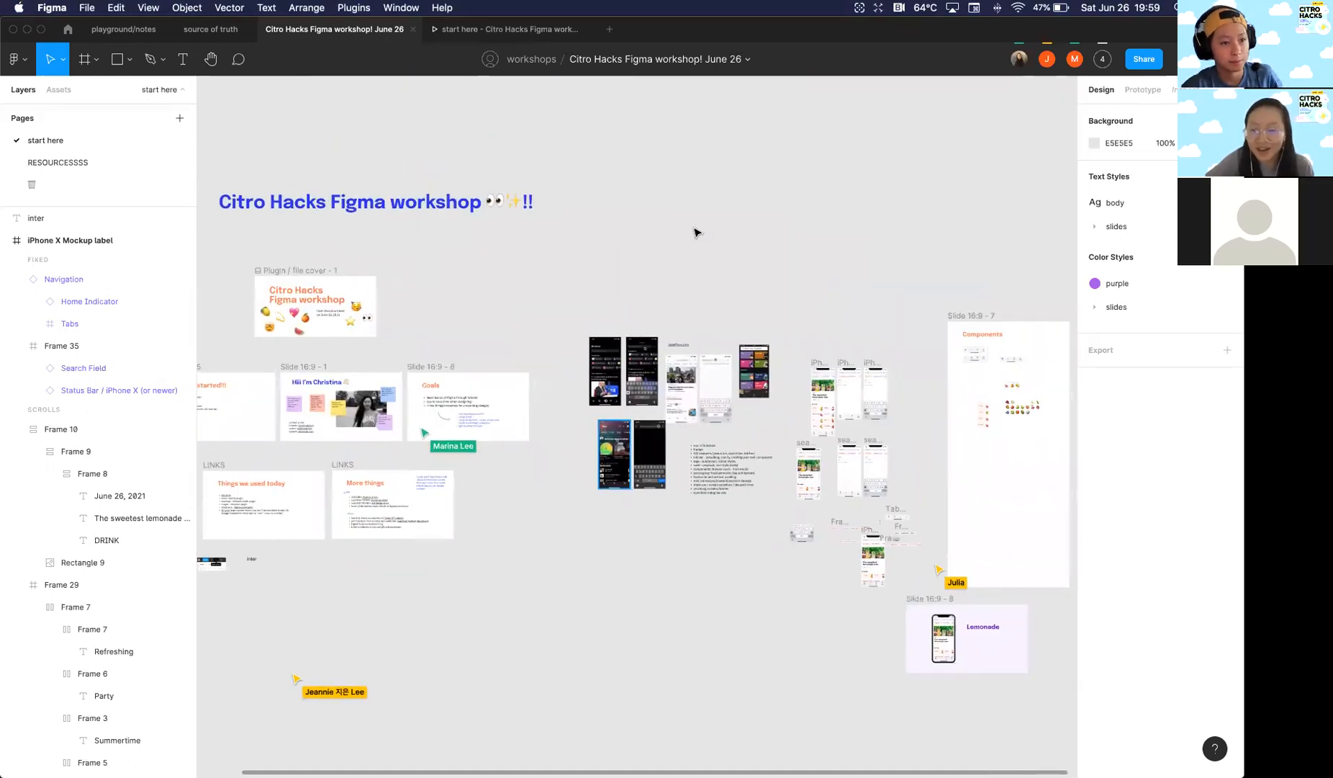
scroll(696, 232, "right", 2)
scroll(695, 232, "down", 1)
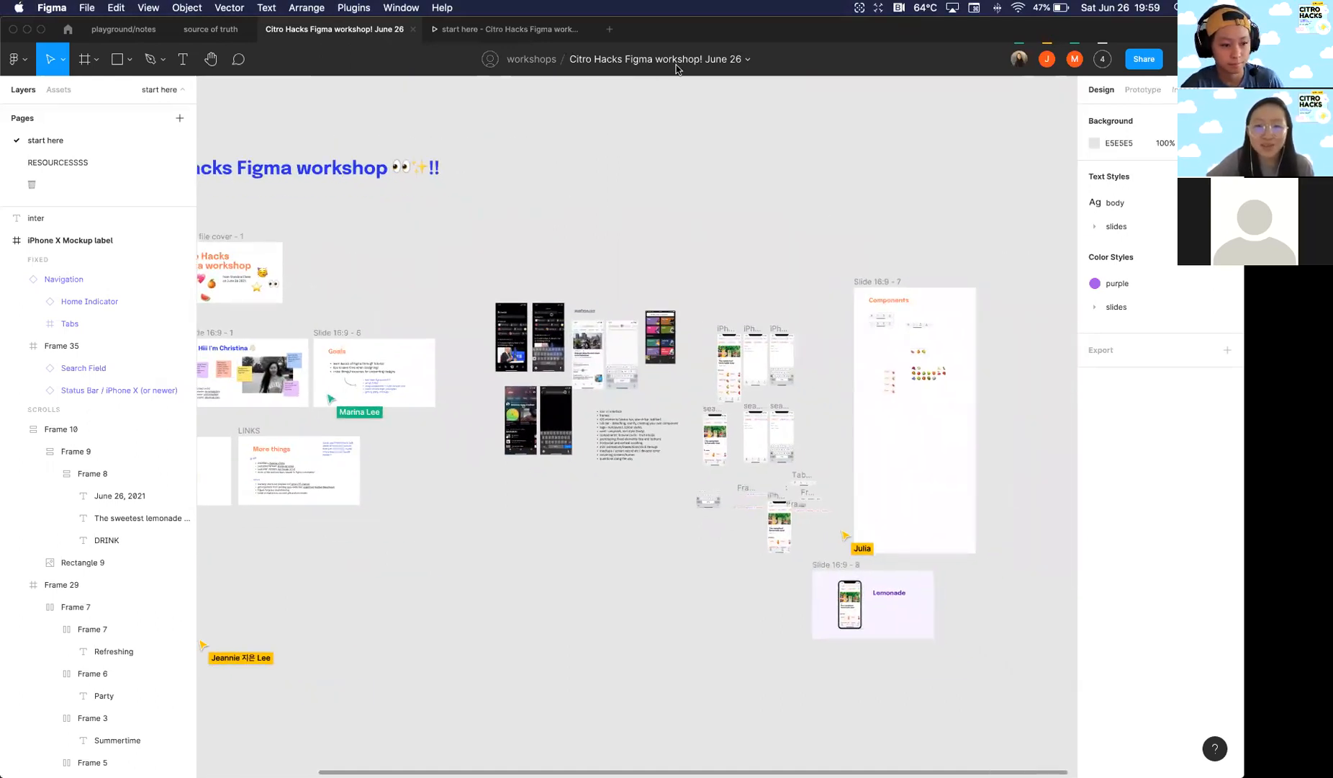